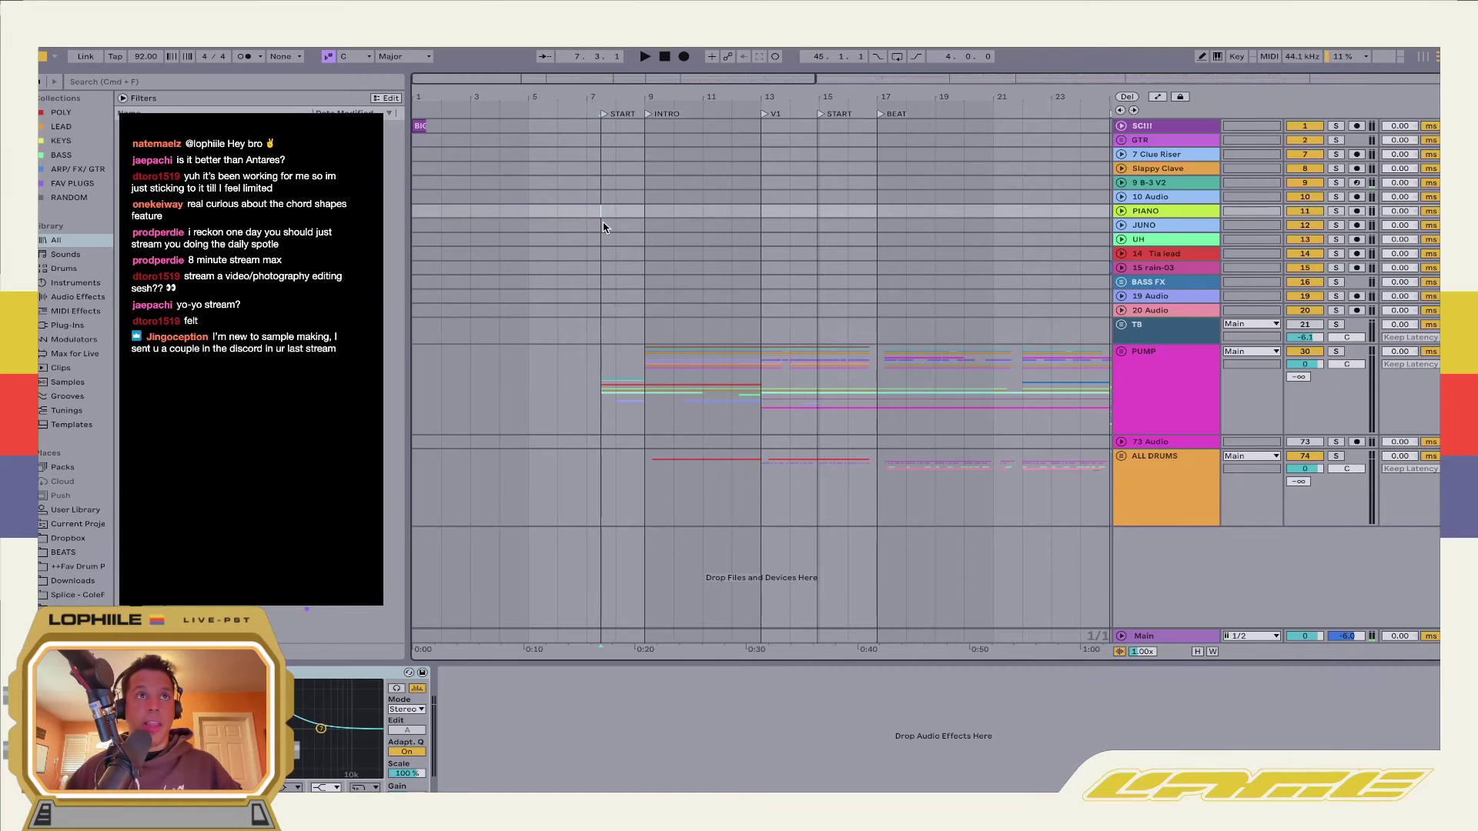
Unfold the PUMP group and place the insert marker at the START locator on the RAP LD track
scroll(751, 475, "right", 1)
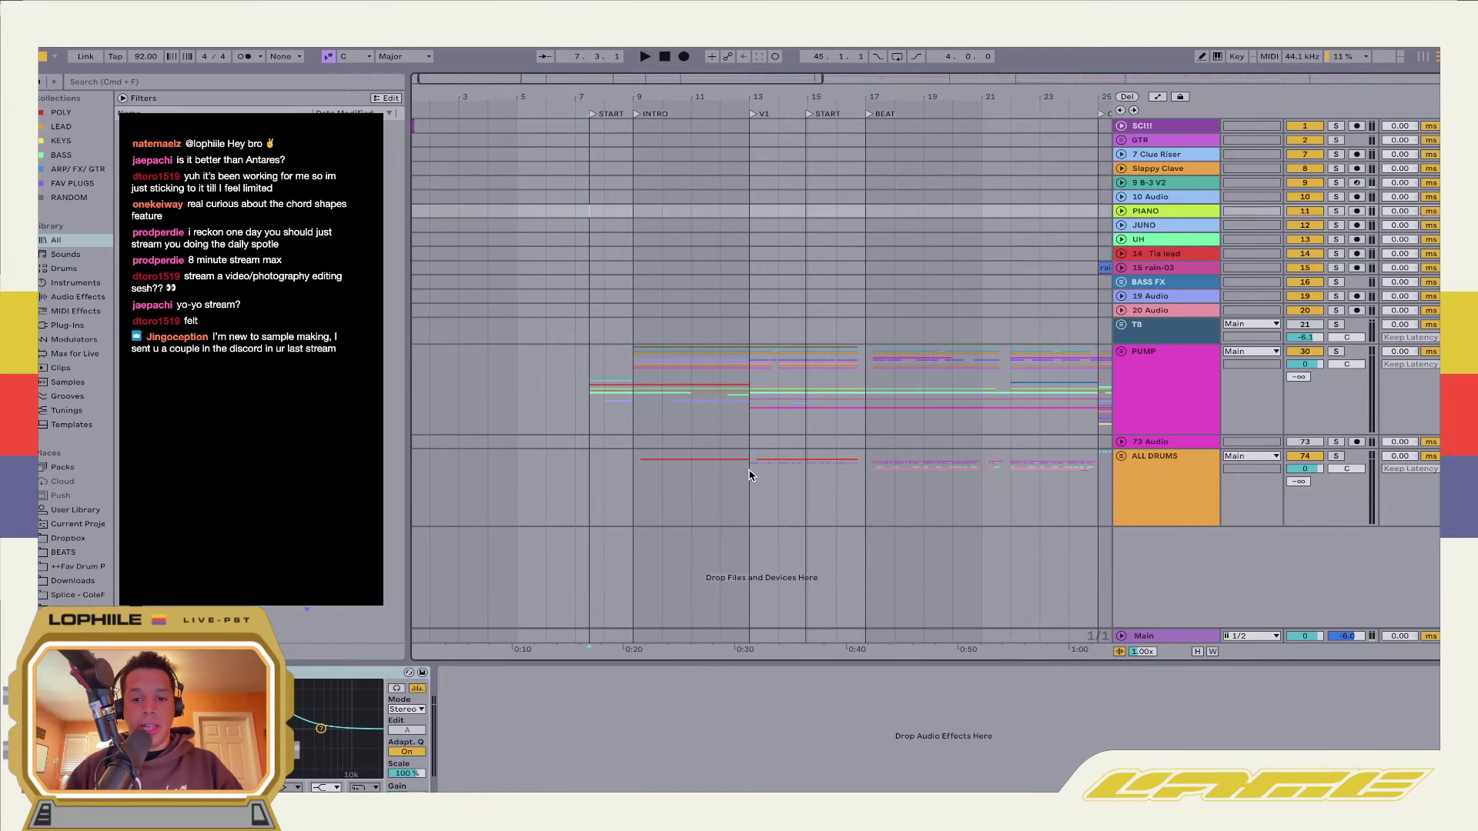
left_click(1122, 353)
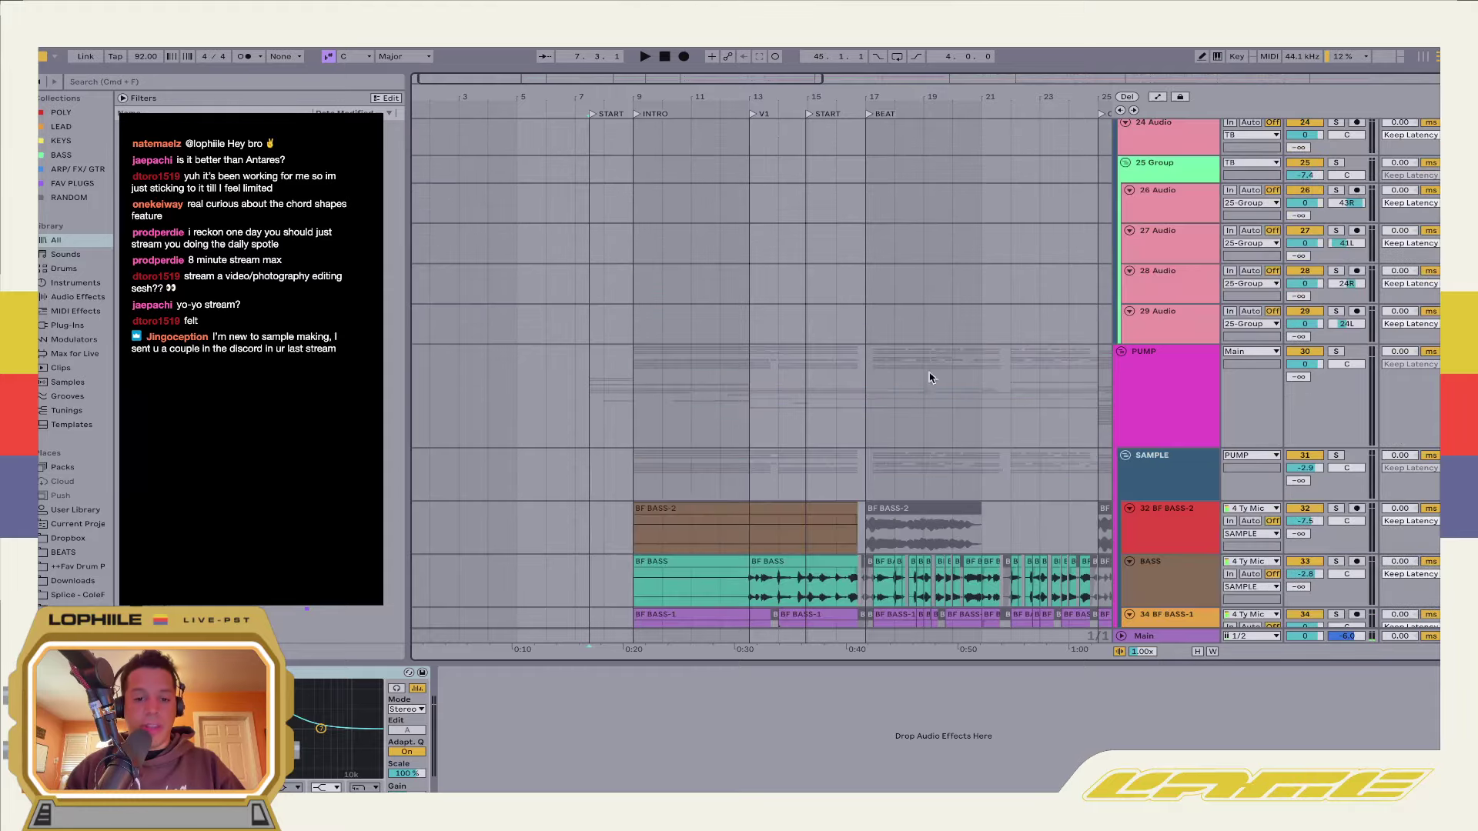
scroll(561, 456, "down", 10)
scroll(605, 468, "down", 12)
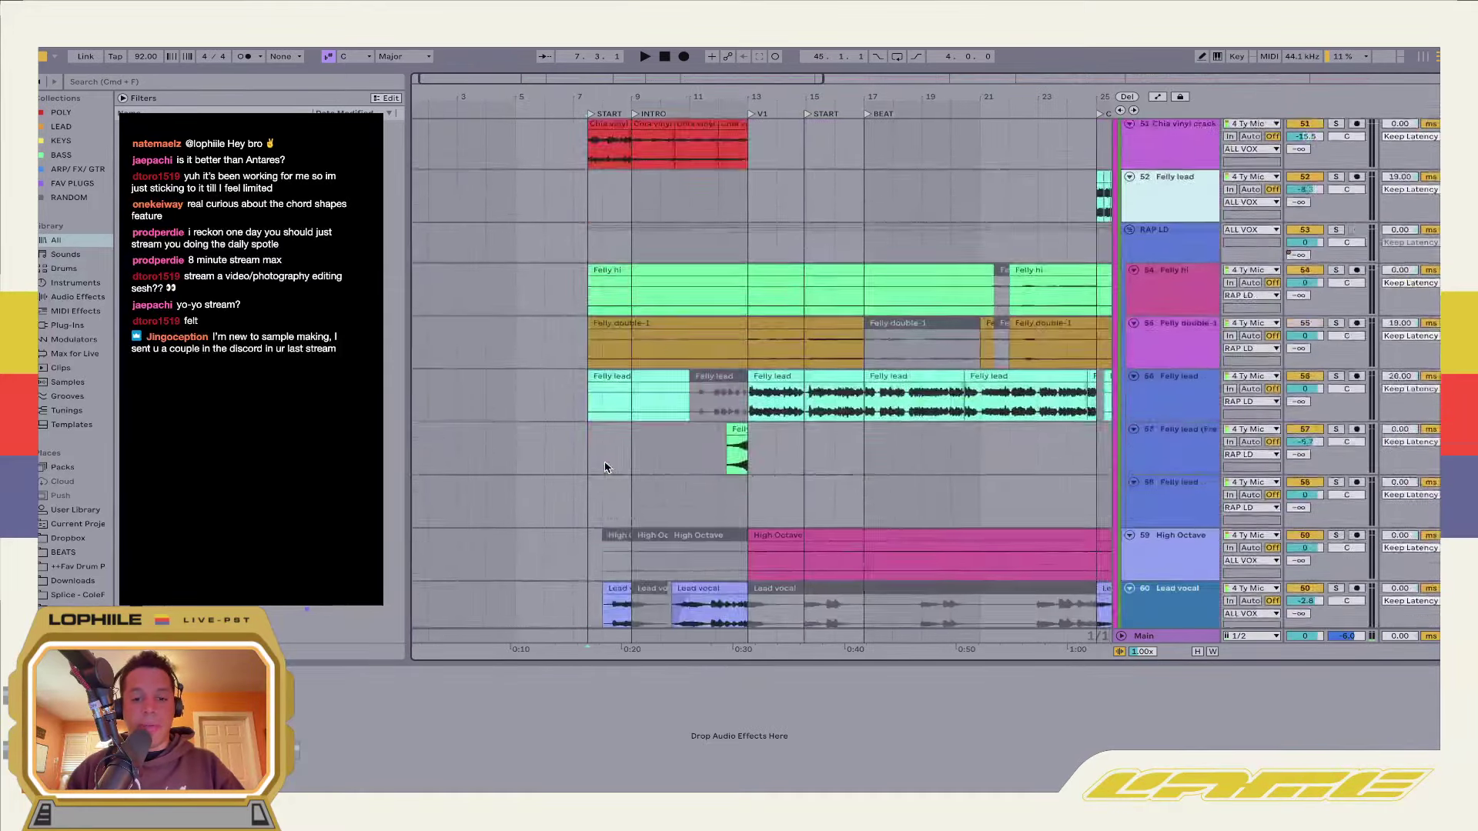
left_click(576, 340)
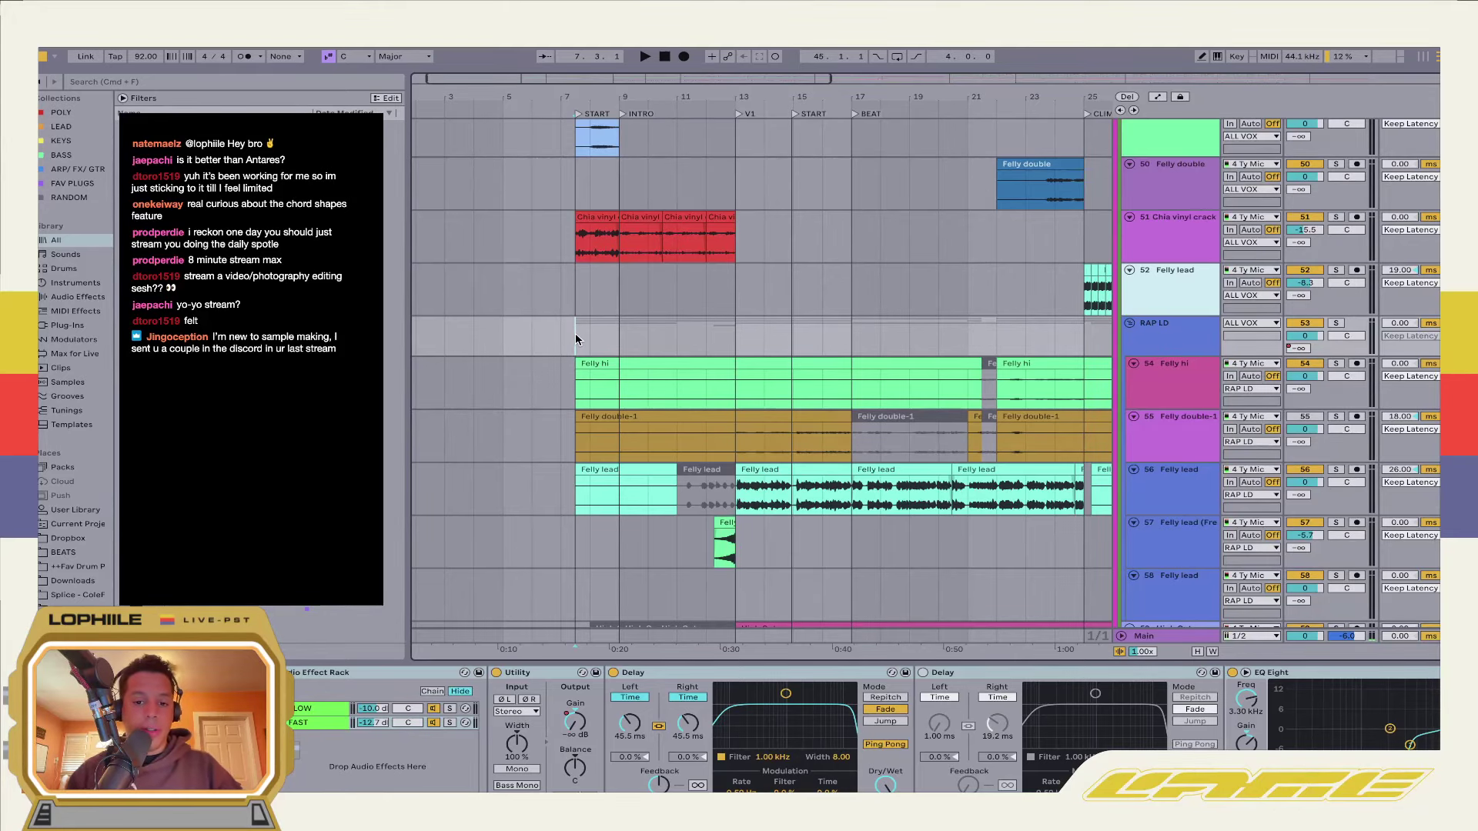
Look through the vocal, sample, drum and crash tracks from the START locator to the section after BEAT IN
scroll(576, 340, "down", 20)
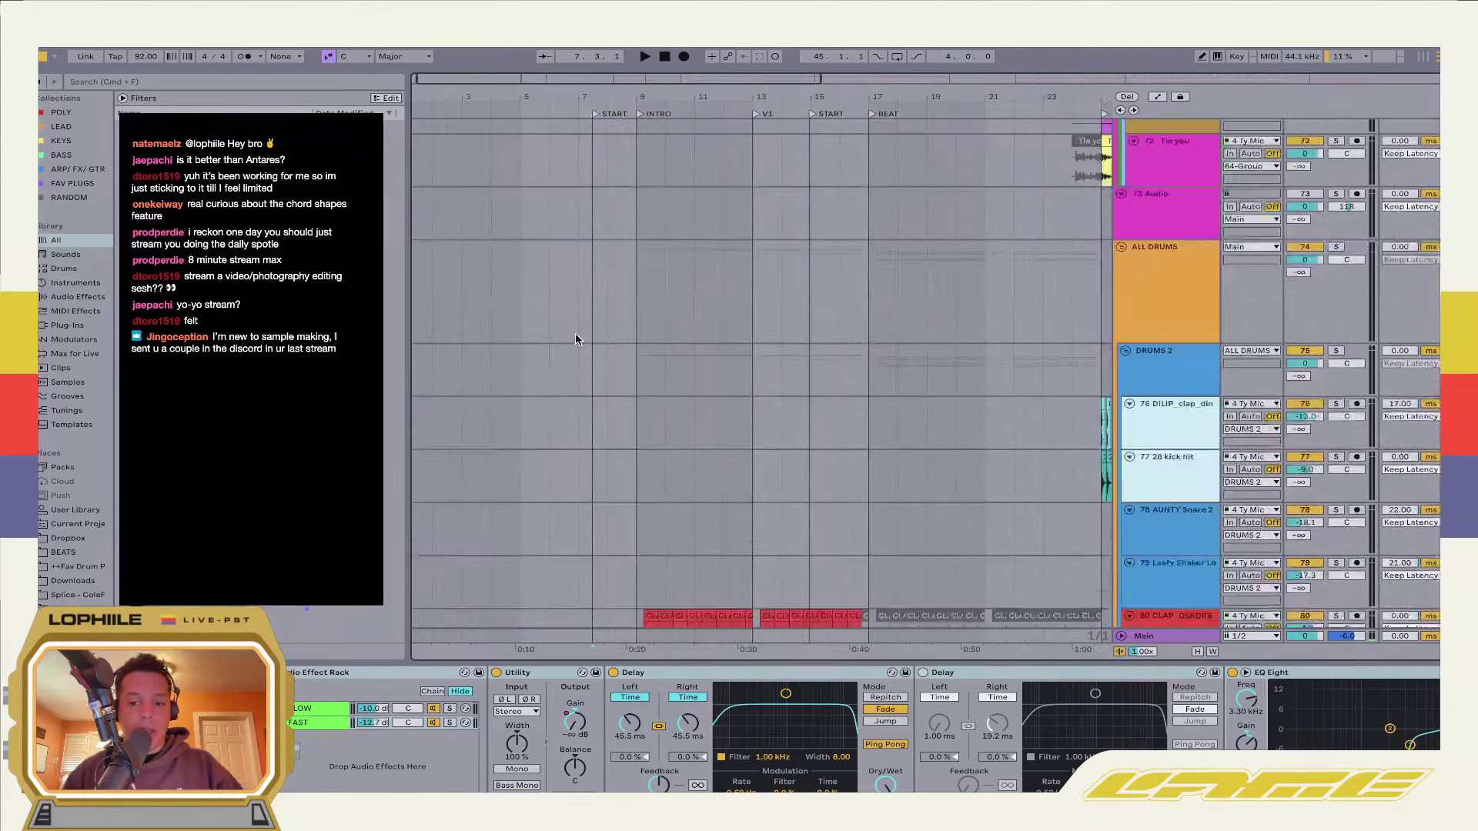
scroll(575, 339, "up", 10)
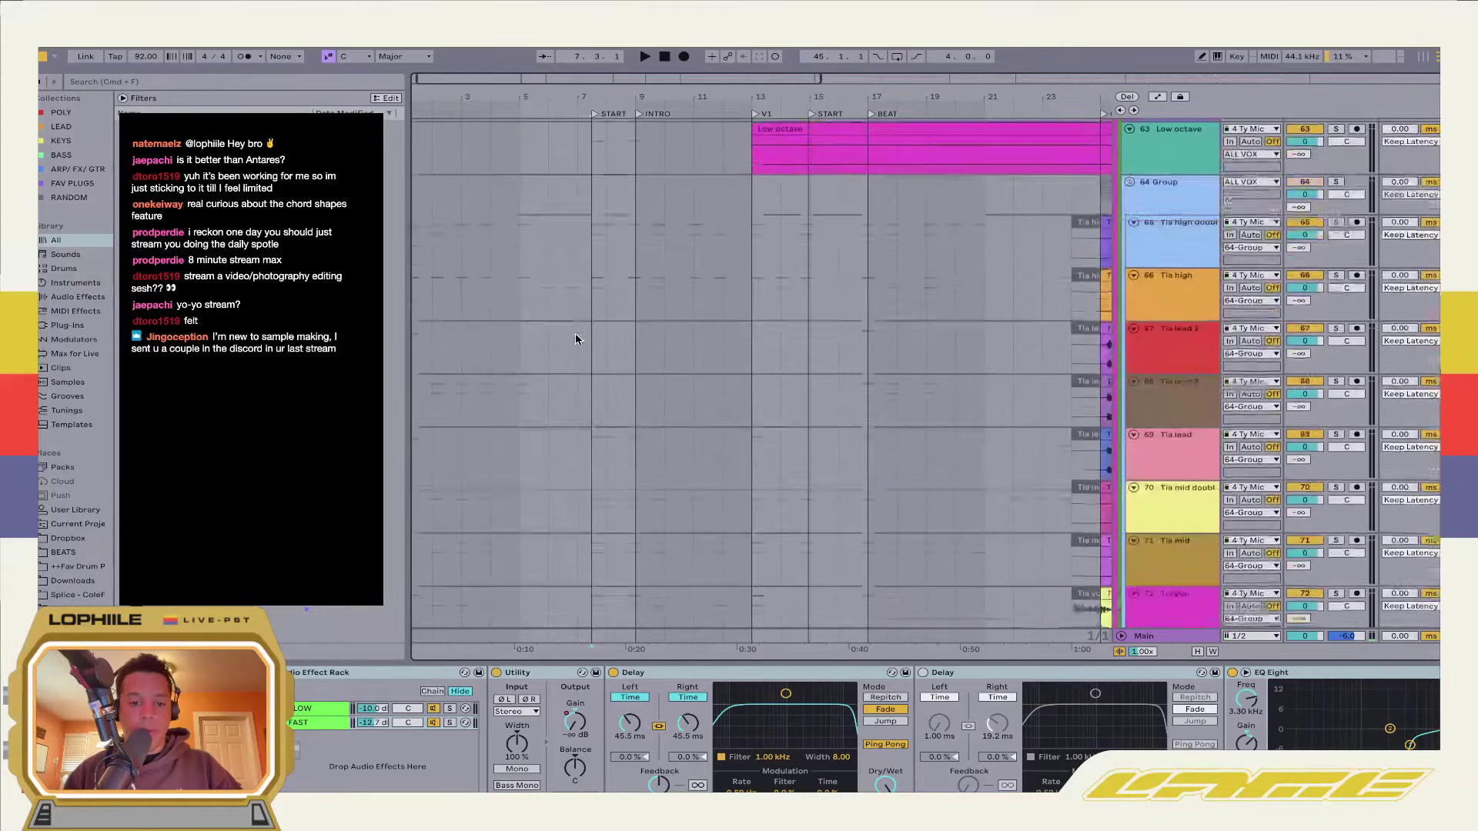
scroll(581, 335, "up", 10)
left_click(587, 334)
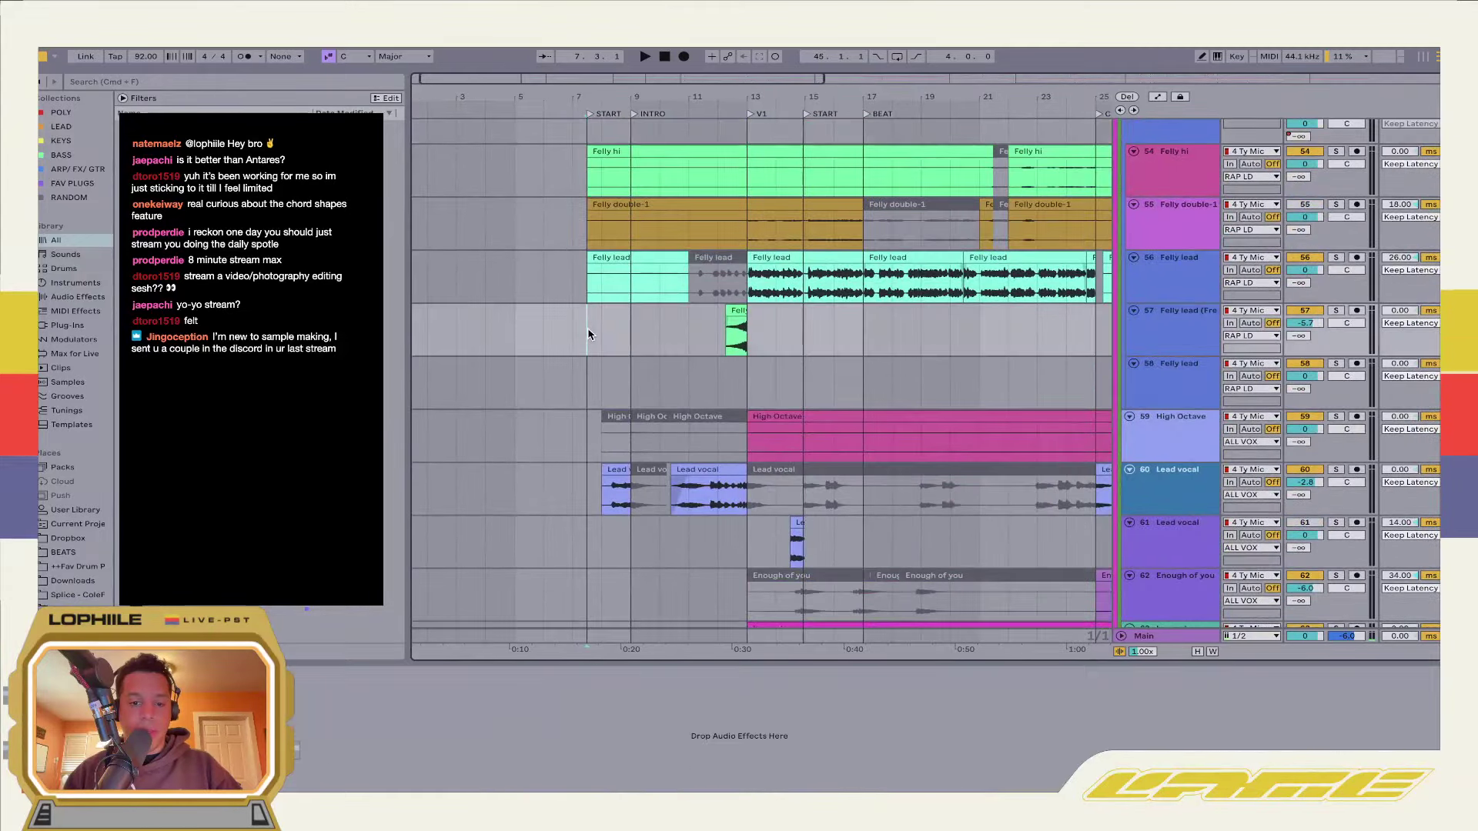
scroll(587, 333, "right", 10)
scroll(587, 334, "down", 2)
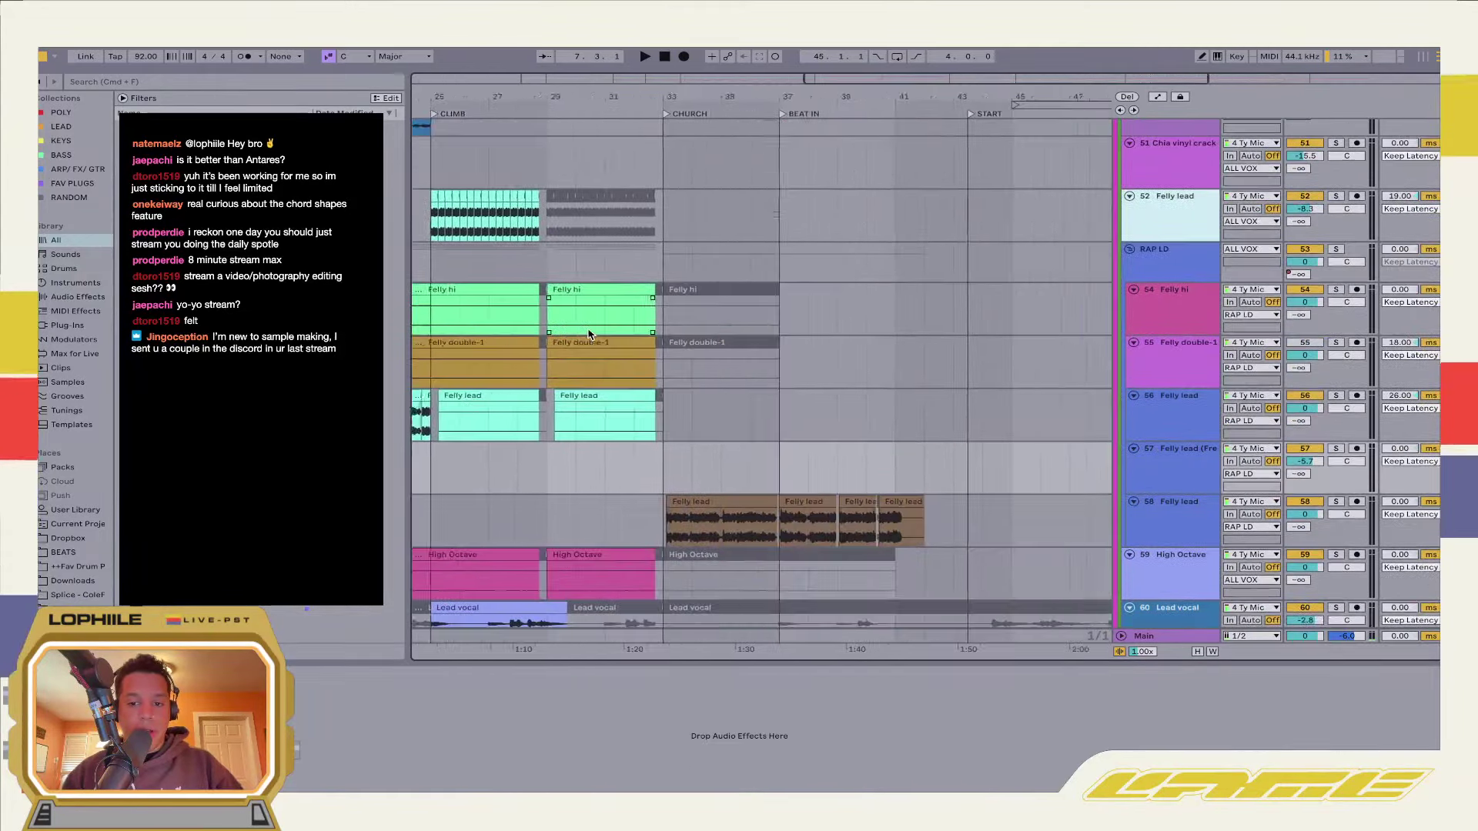
scroll(587, 334, "down", 20)
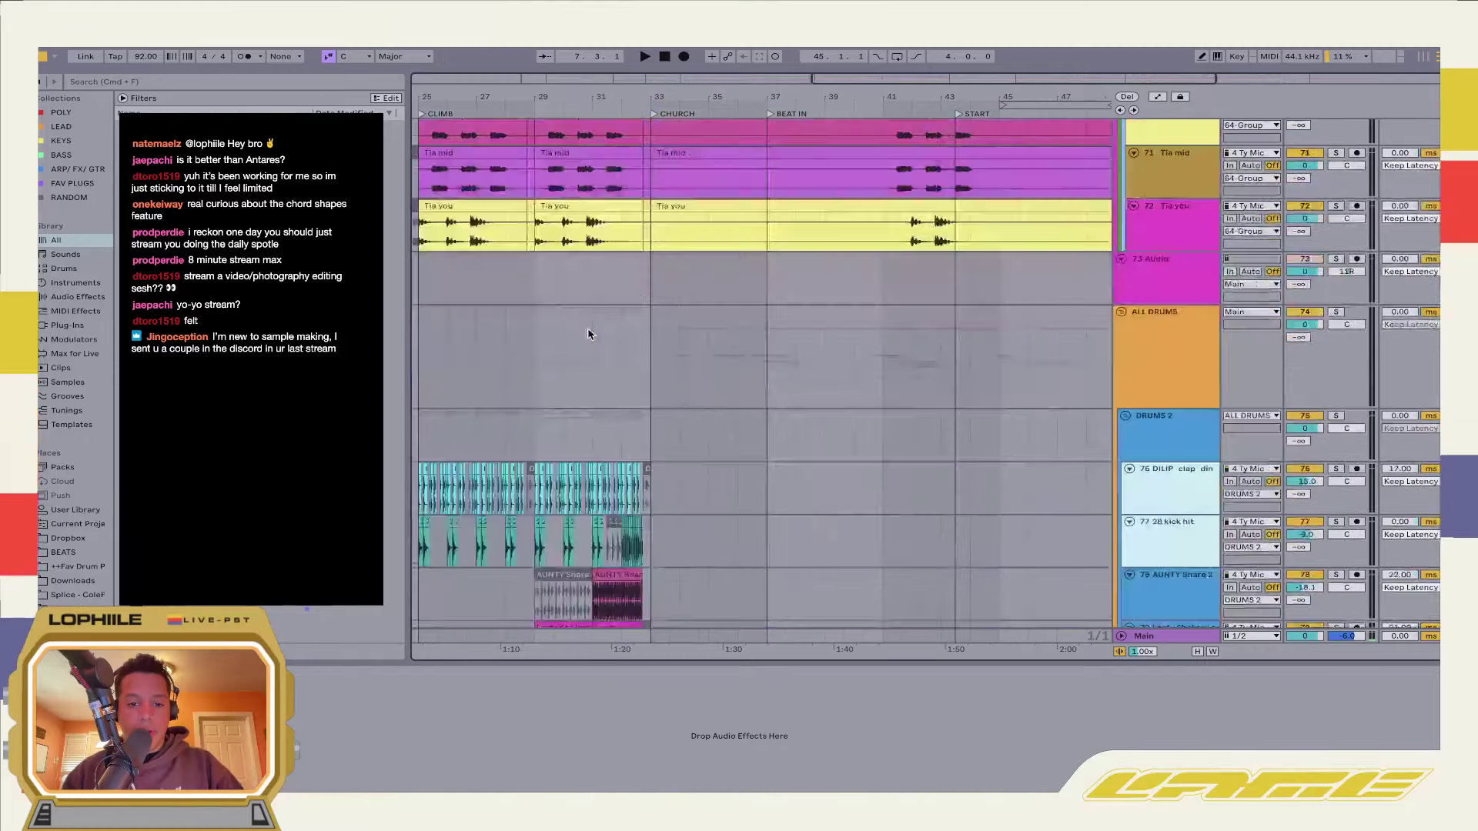
scroll(587, 334, "up", 20)
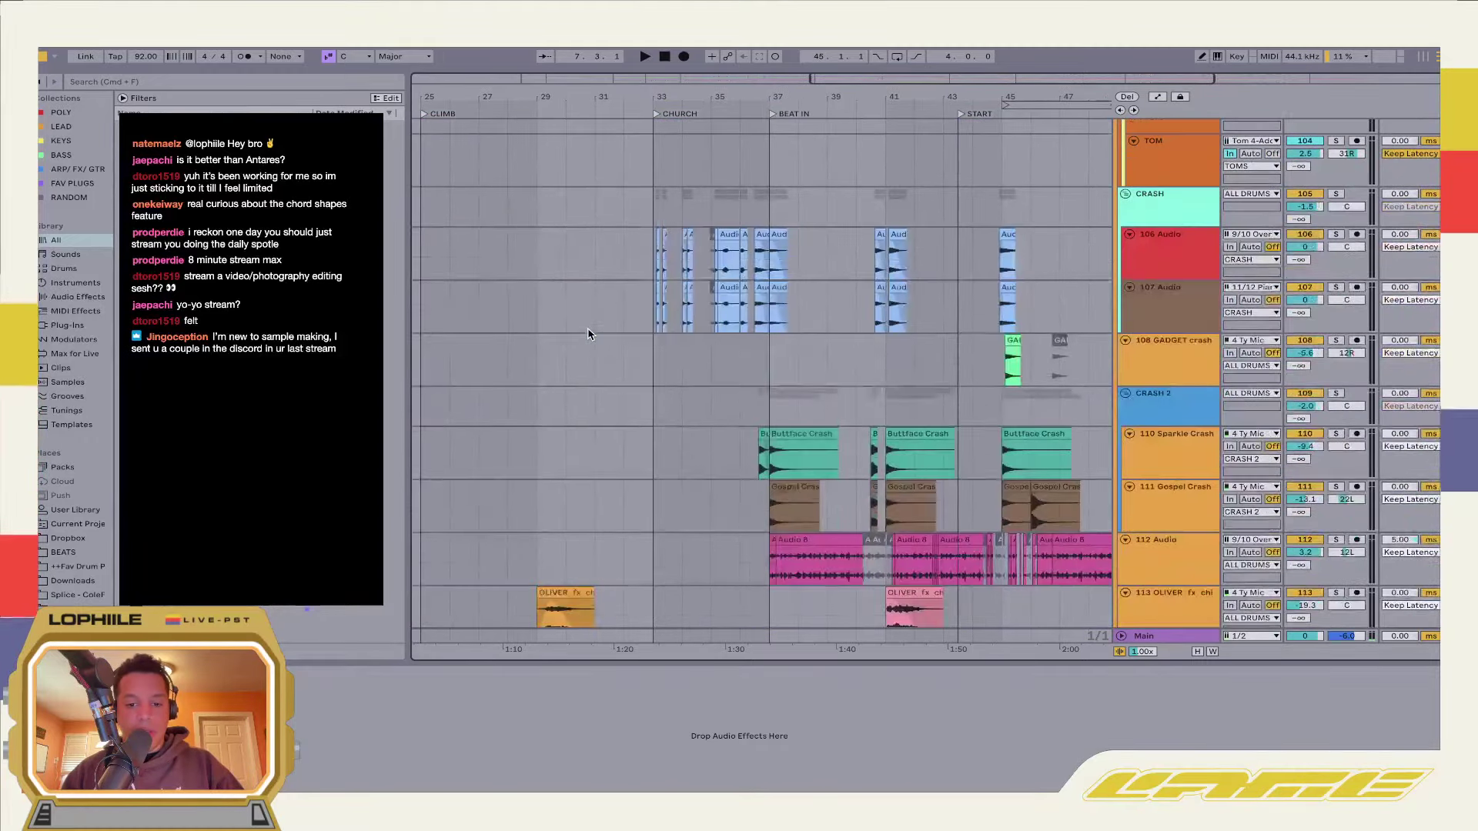
scroll(588, 333, "up", 15)
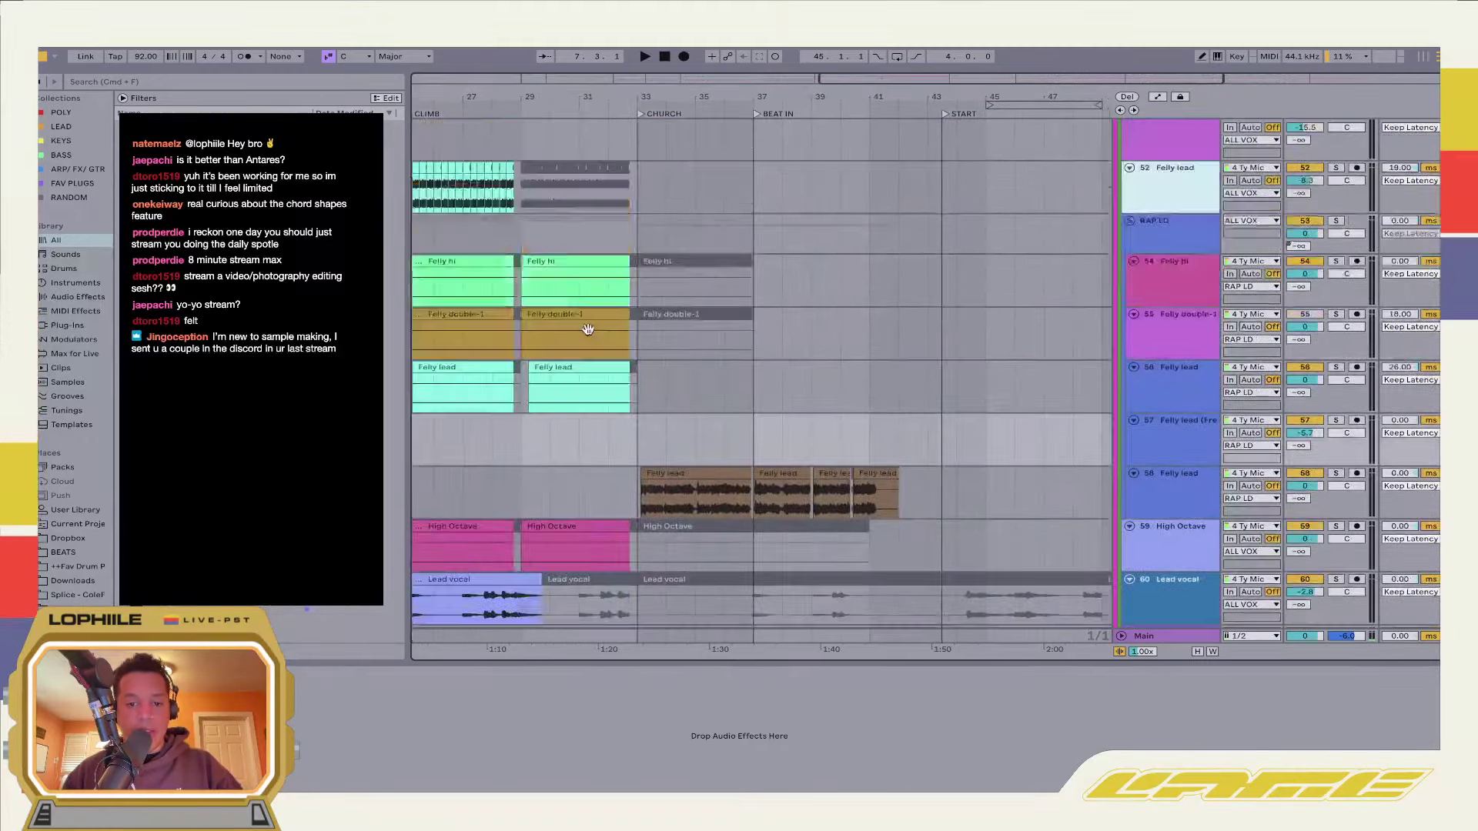
scroll(587, 333, "right", 2)
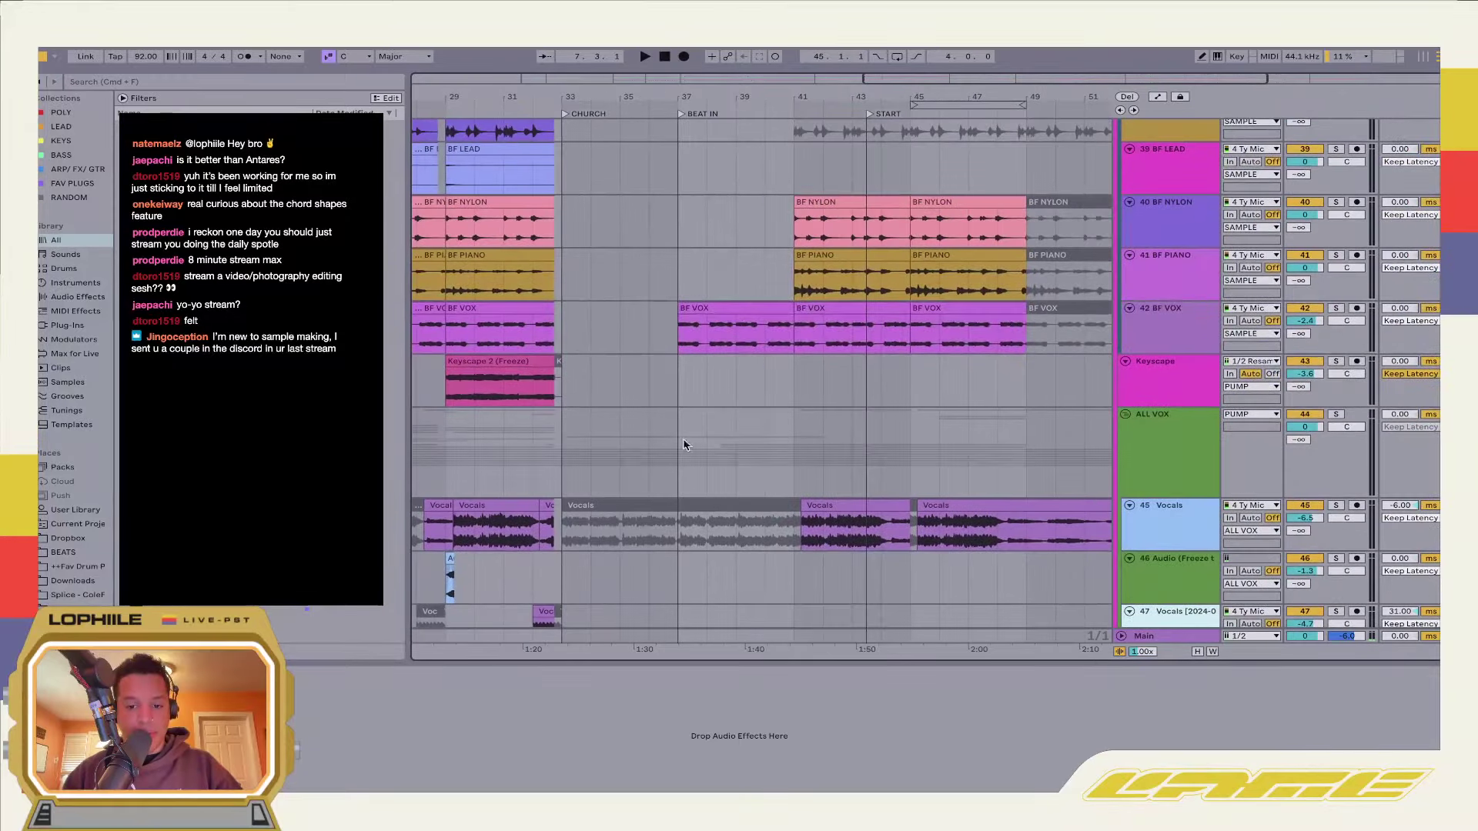
scroll(684, 445, "left", 15)
scroll(692, 455, "down", 1)
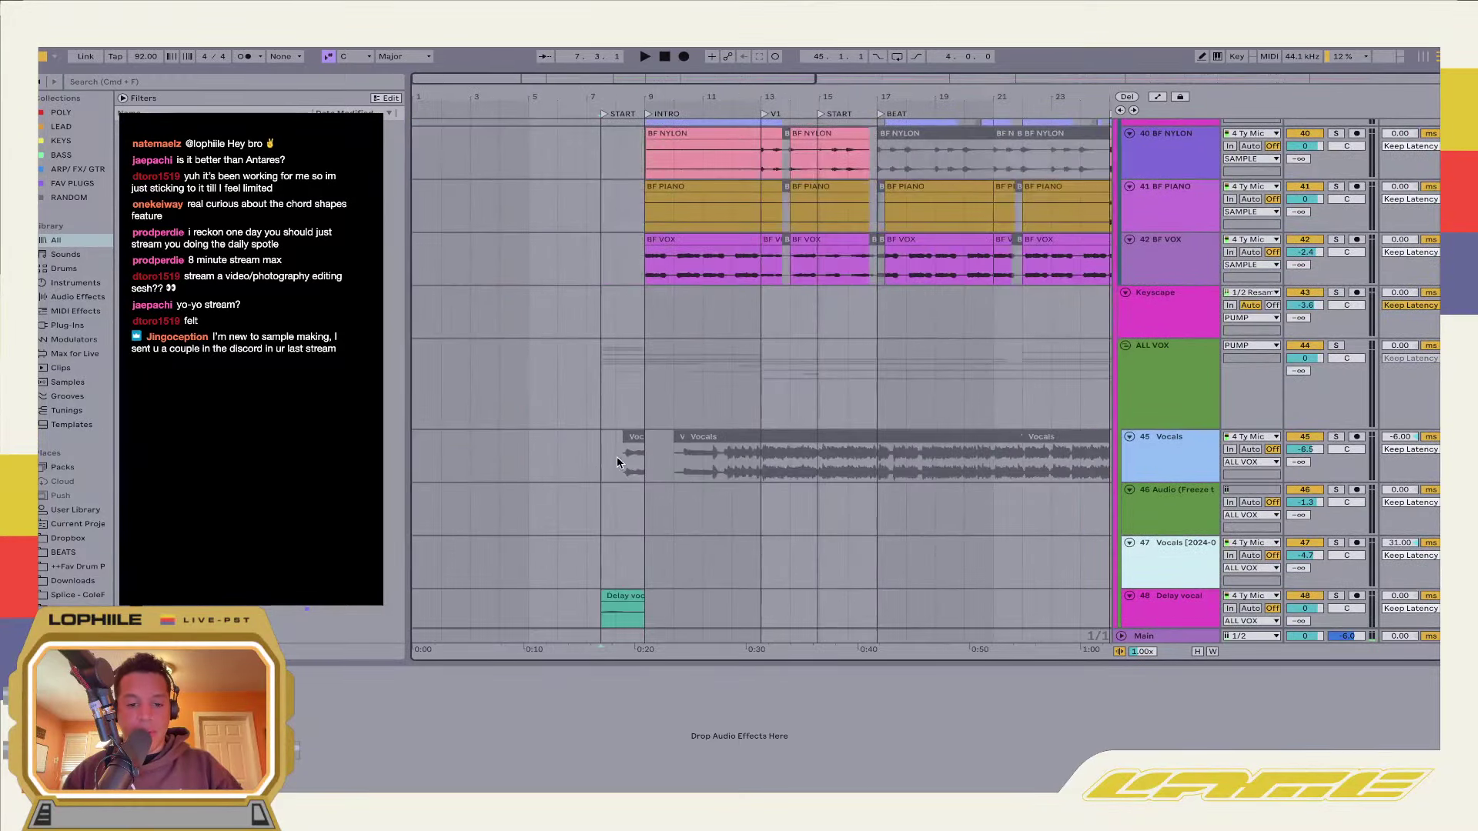
Examine the whole arrangement from START to END across the bass, vocal, drum and crash tracks
left_click(596, 461)
key("super+z")
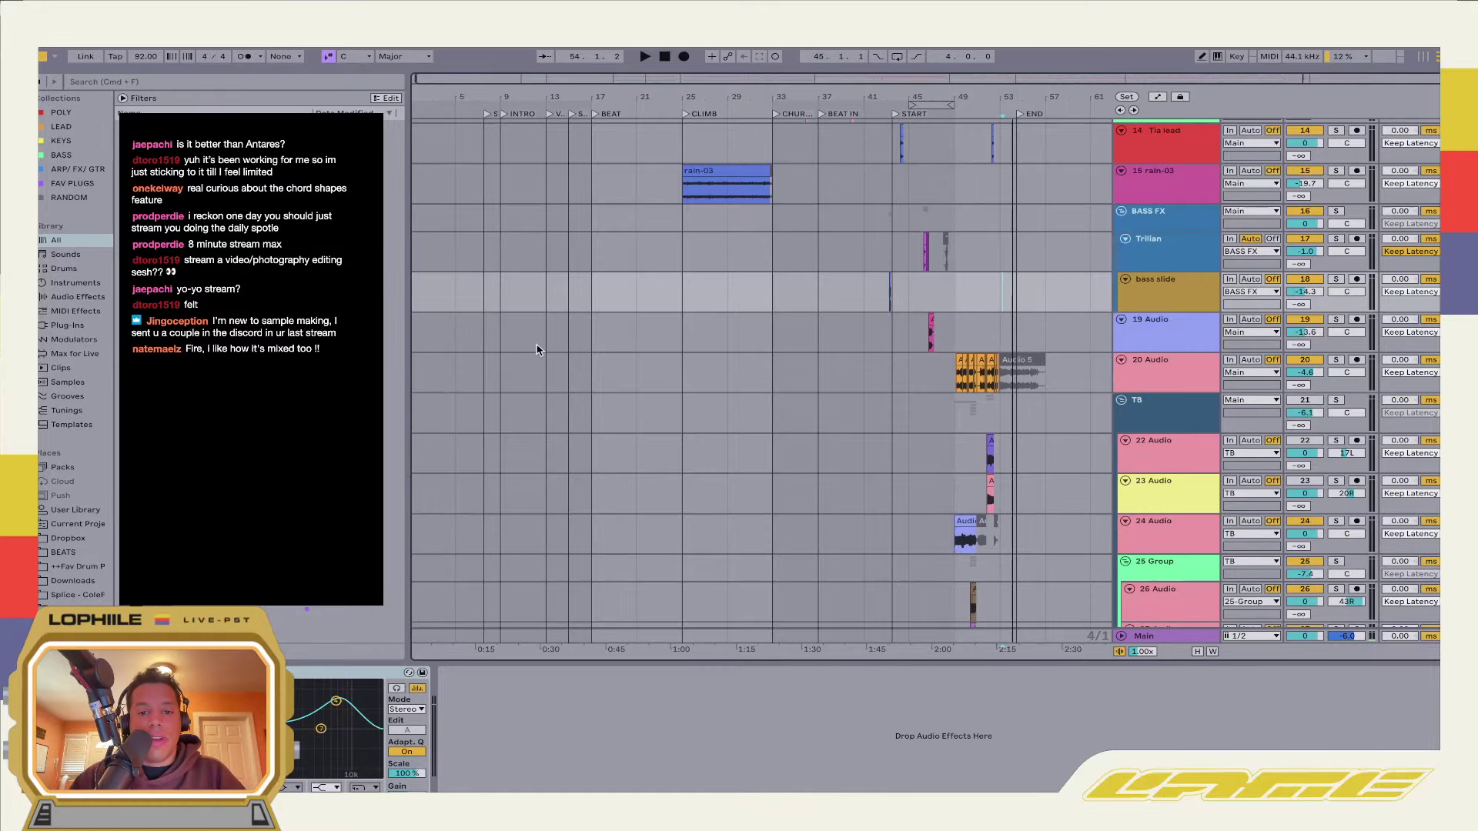
key("super+z")
key("super+z")
key("super+z")
key("super+z")
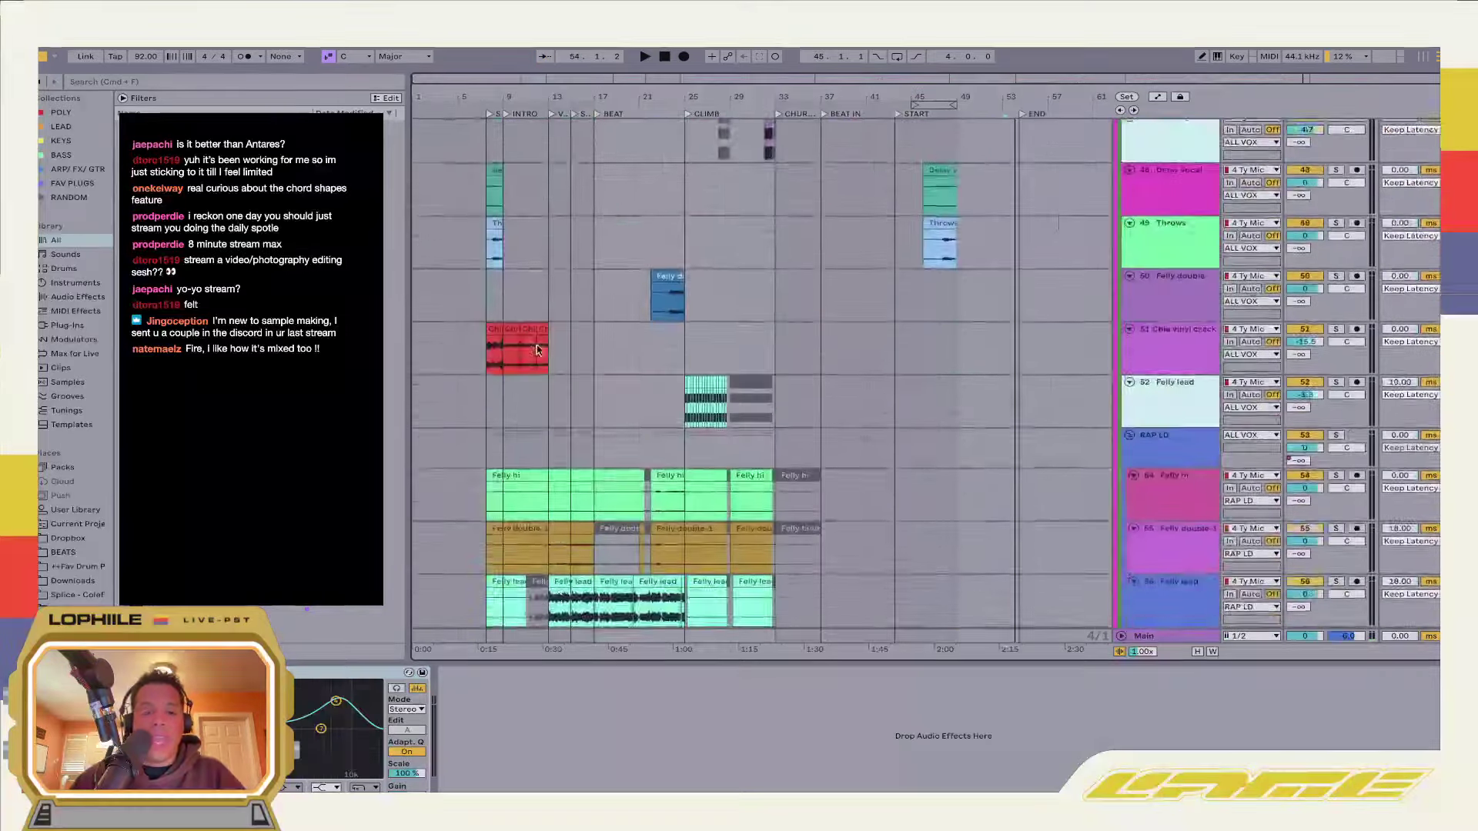
key("super+z")
key("super+z")
key("super+z")
key("super+z")
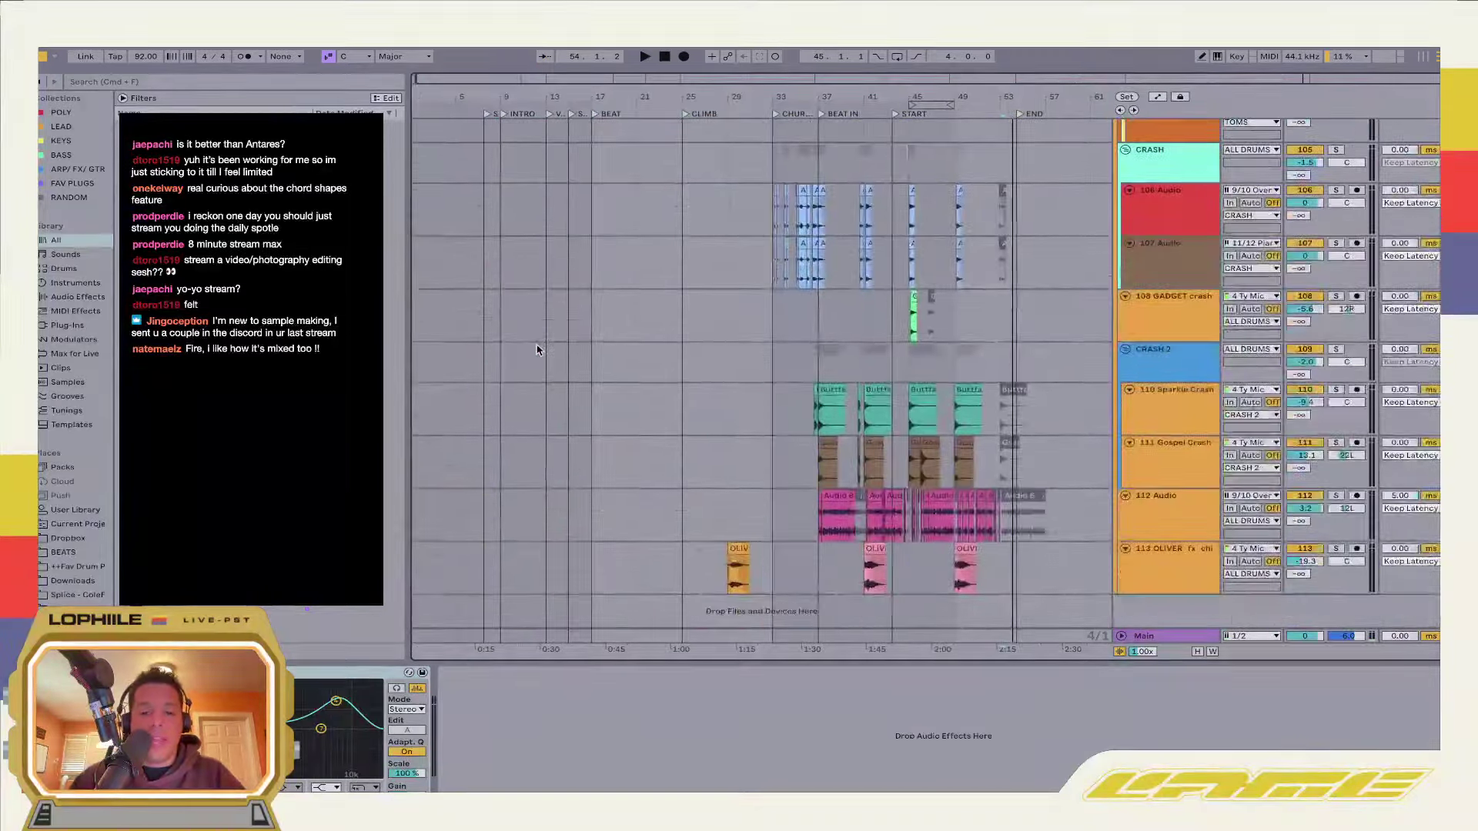
key("super+z")
key("super+z")
key("super+z")
key("super+z")
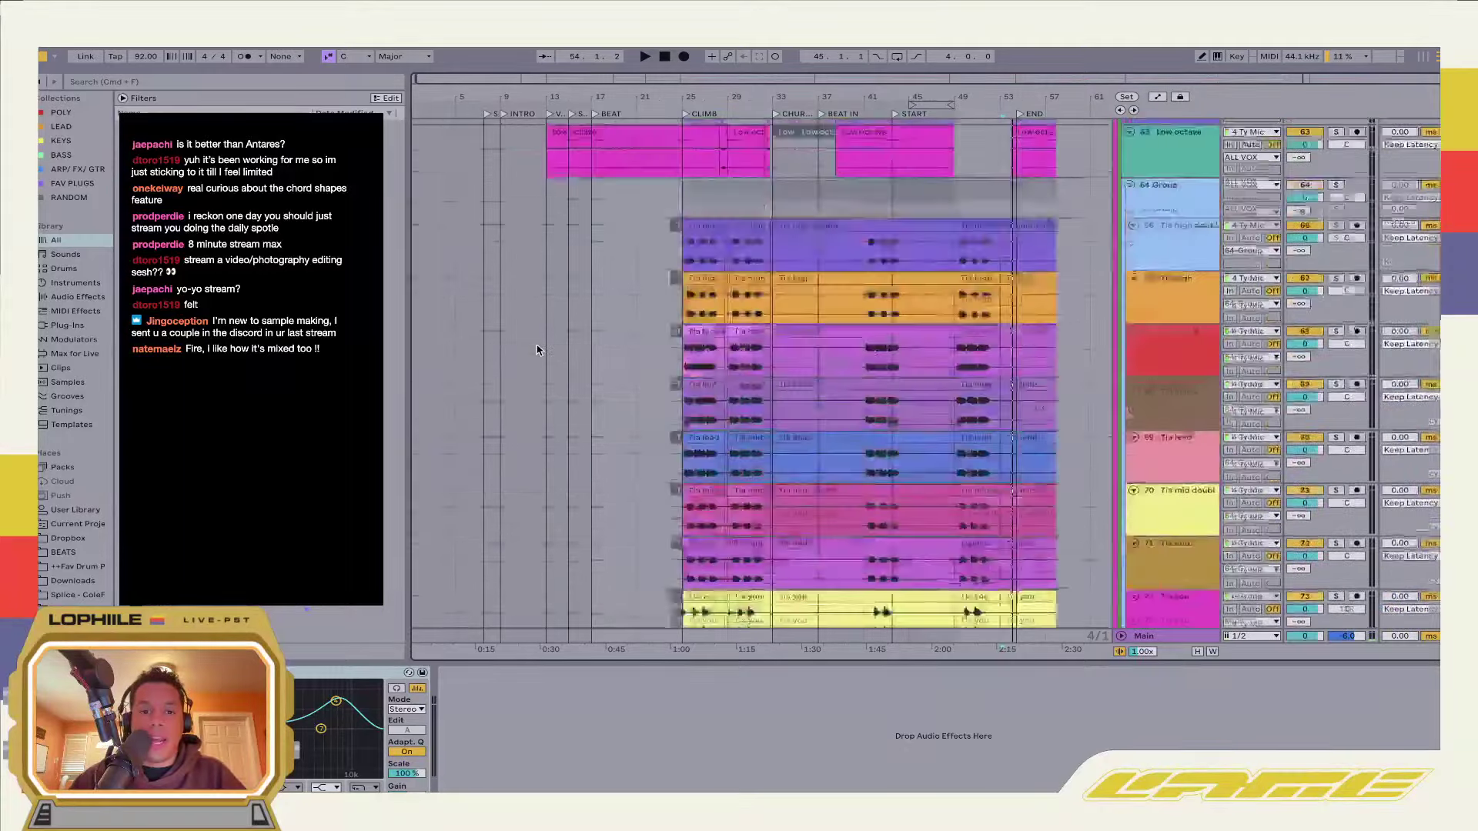
key("super+z")
key("super+z")
key("super+z")
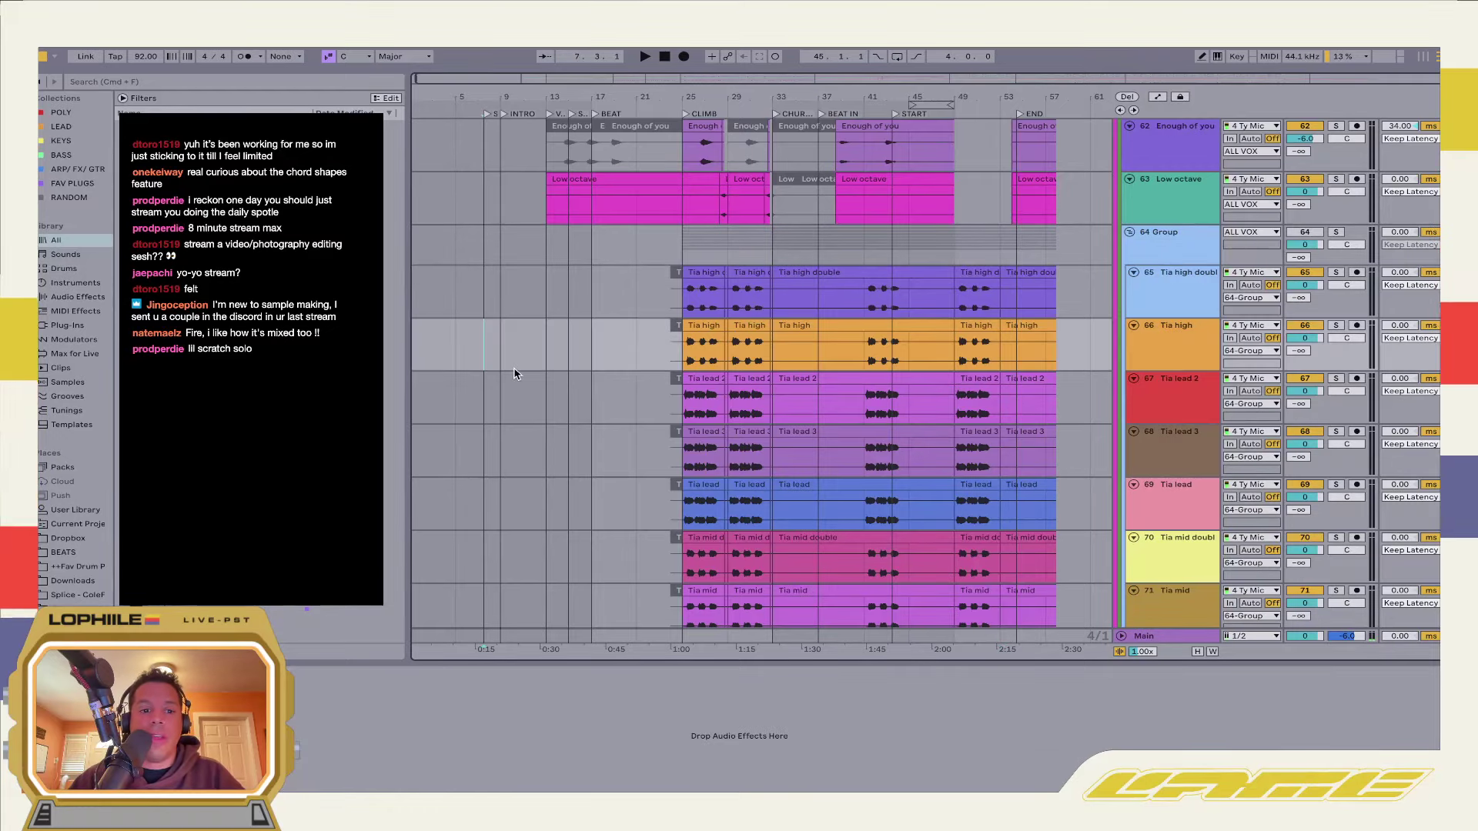
key("super+z")
key("super+z")
key("super+z")
key("super+z")
key("super+z")
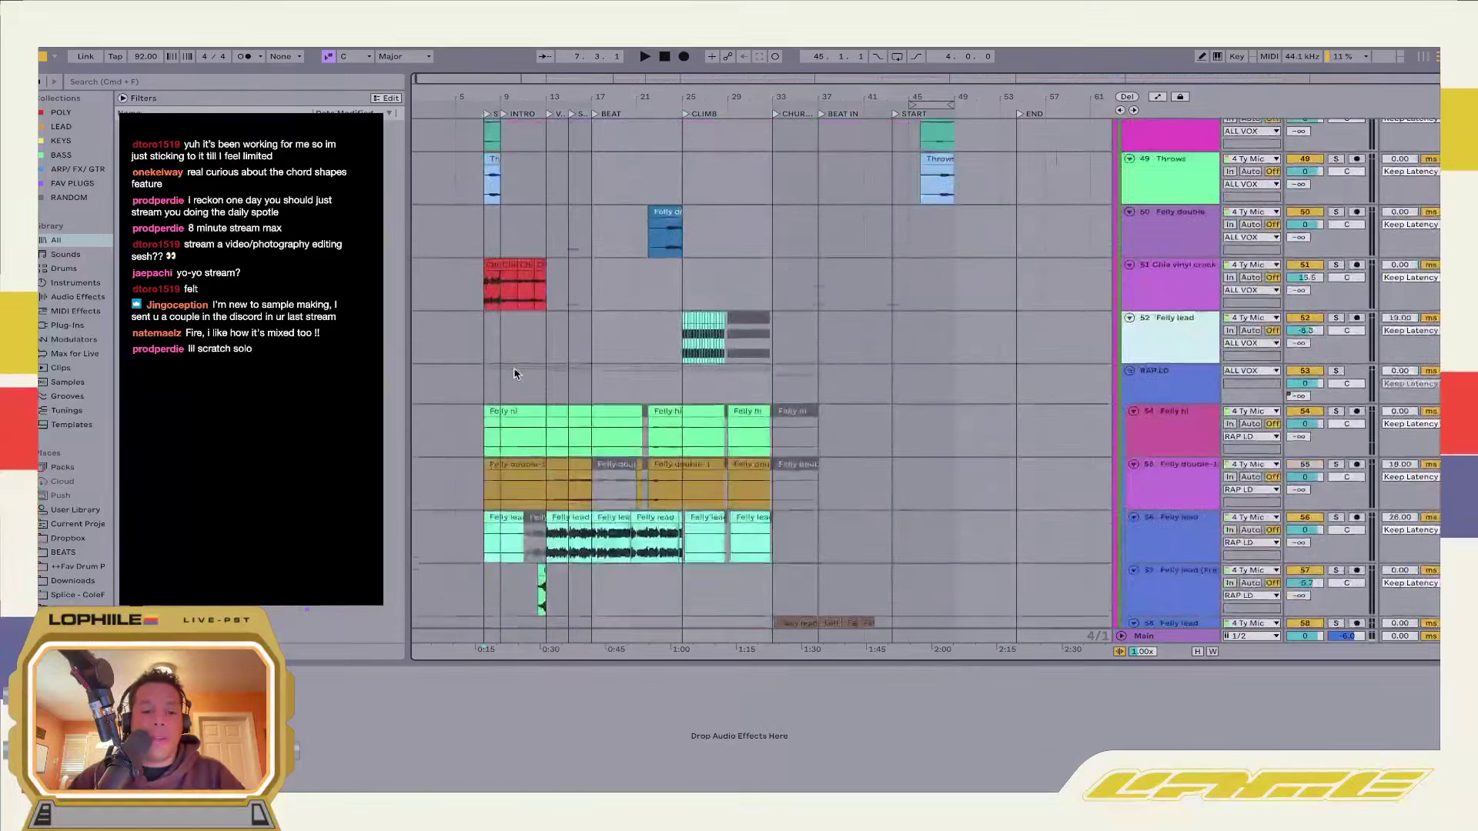
Set the insert marker at the INTRO locator, bar 9, on the BF HARP track of the SAMPLE group
left_click(484, 392)
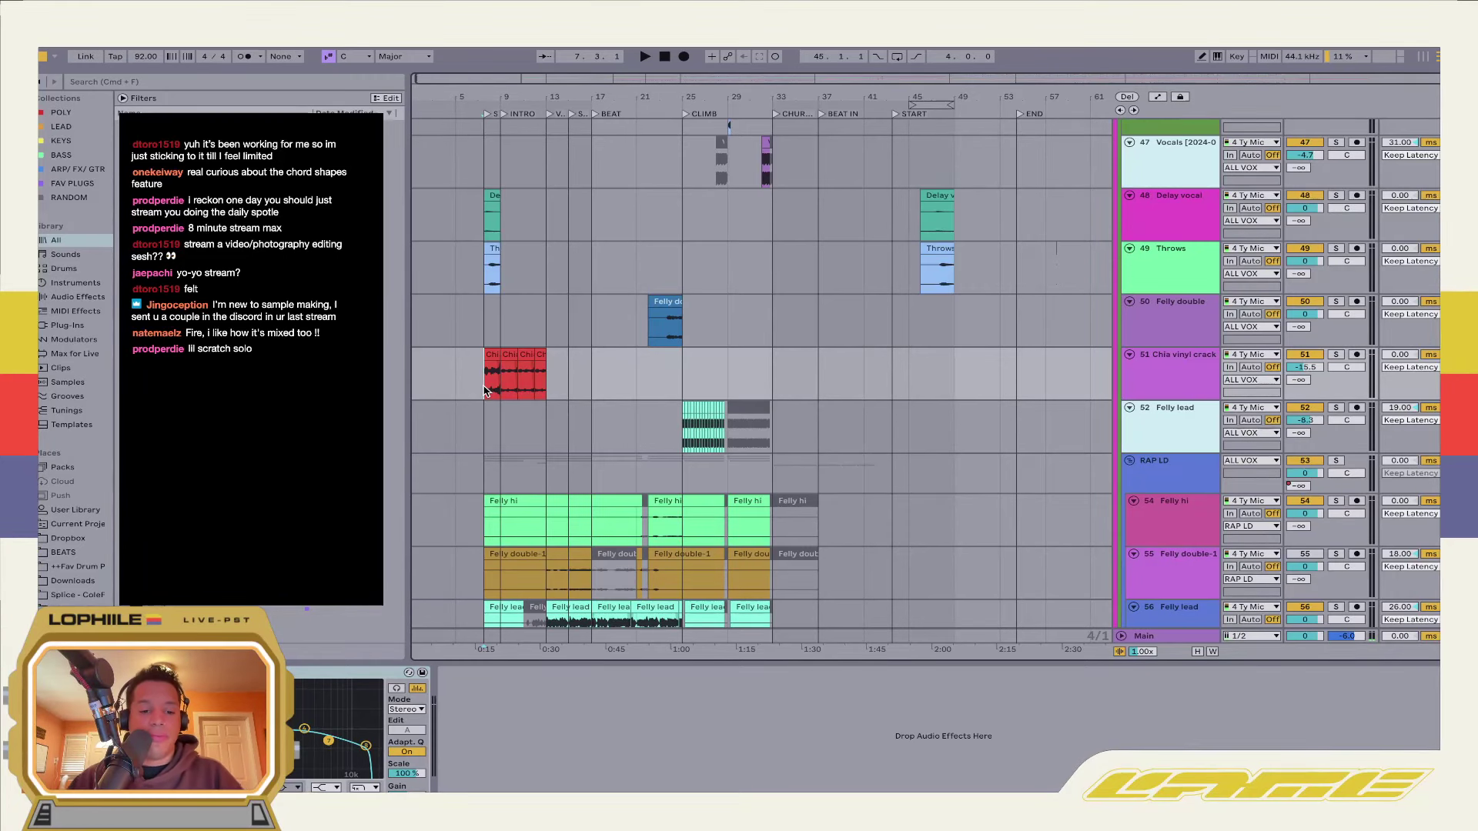
scroll(485, 392, "up", 5)
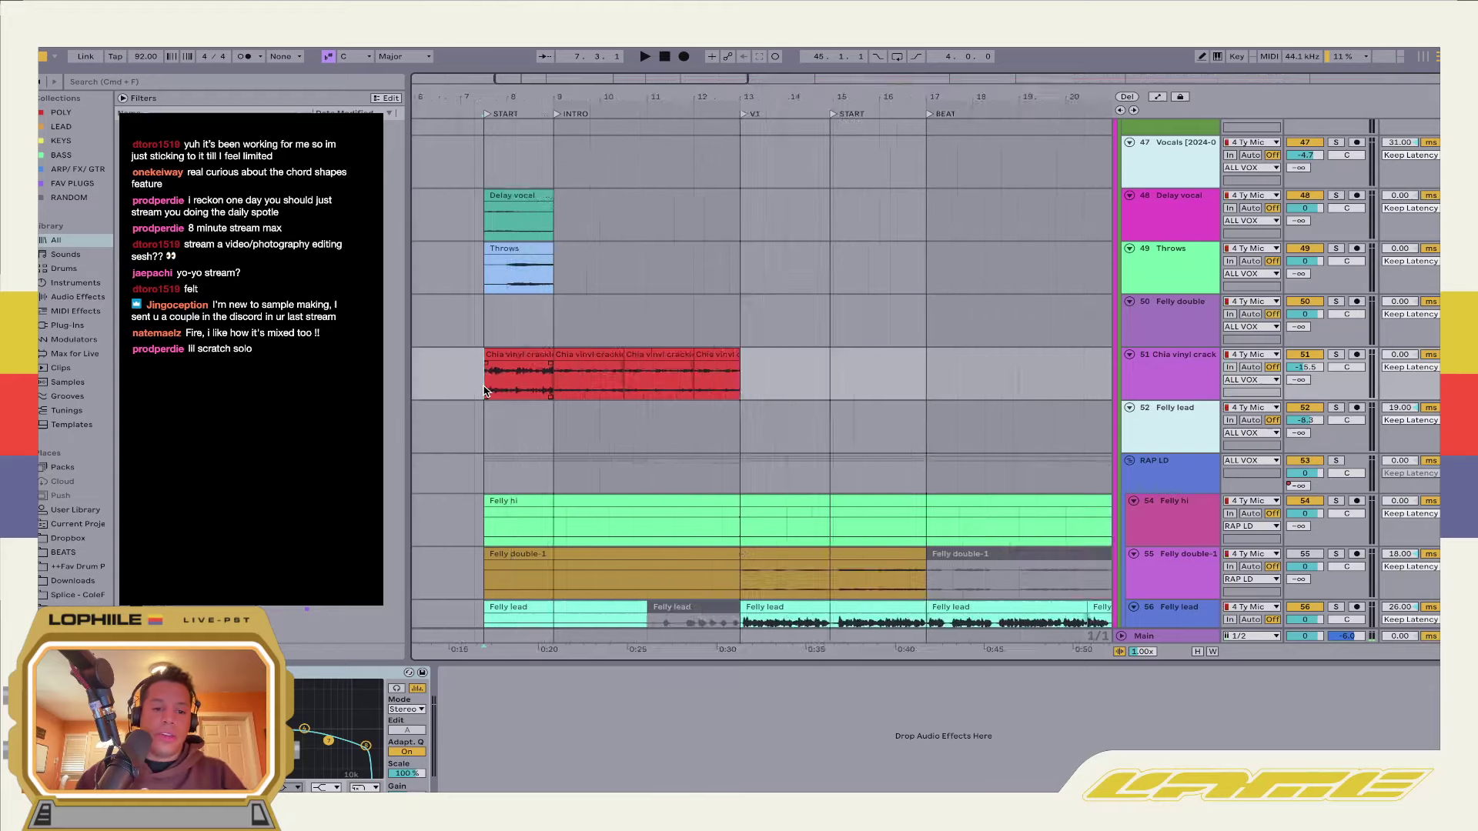
left_click(662, 435)
scroll(662, 434, "up", 8)
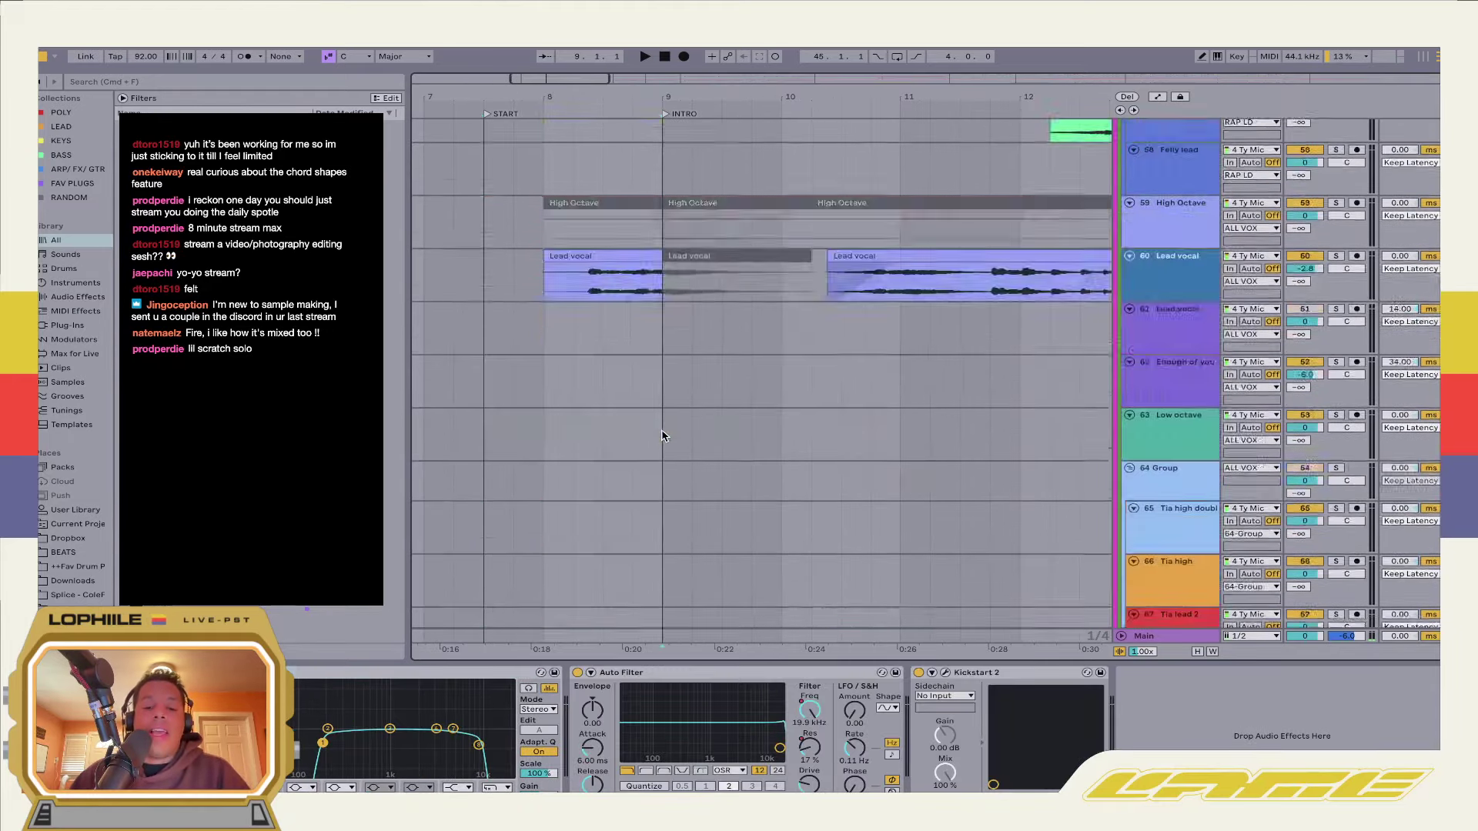
scroll(660, 433, "up", 20)
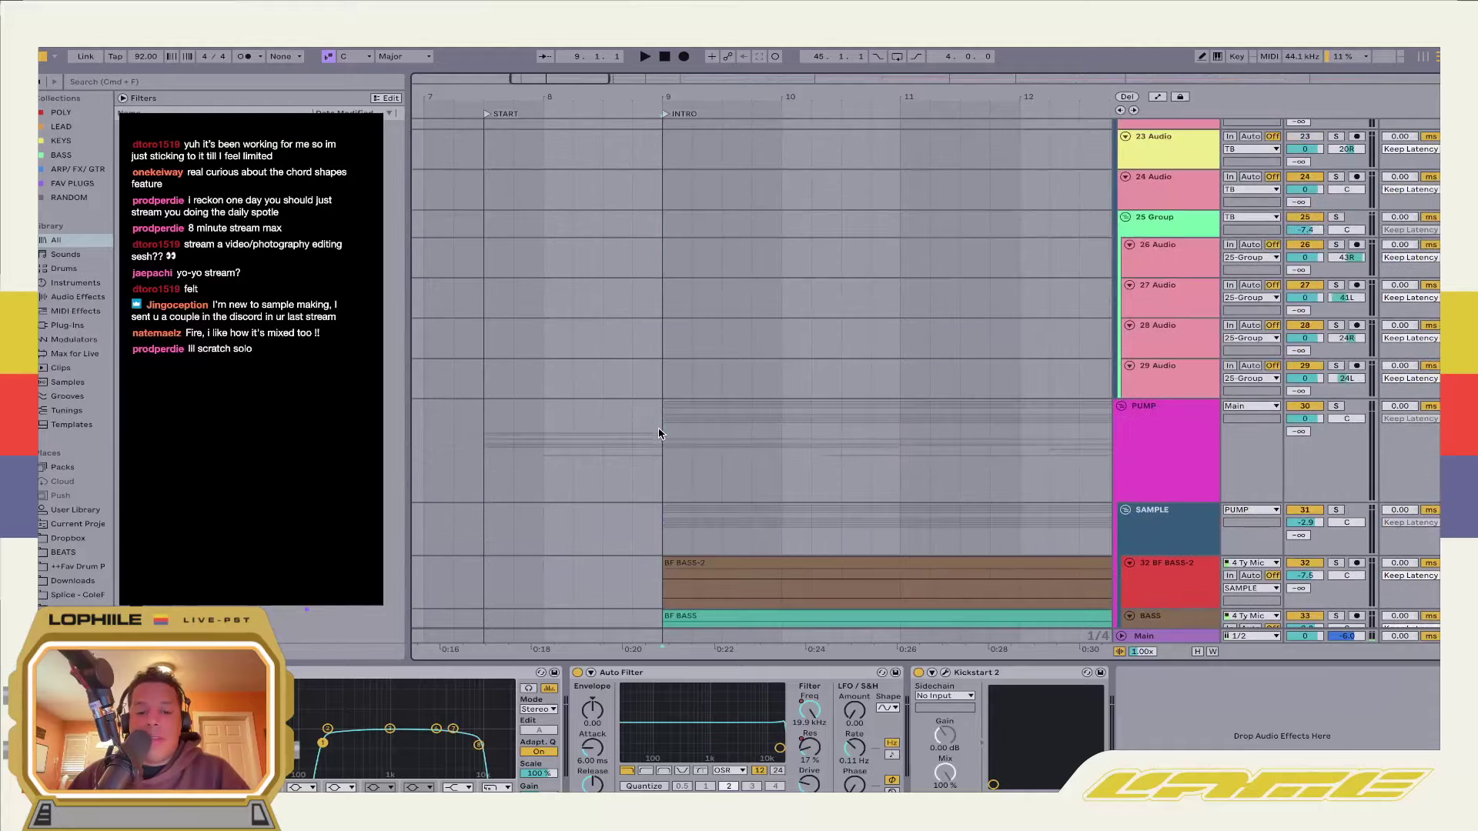
scroll(659, 430, "down", 20)
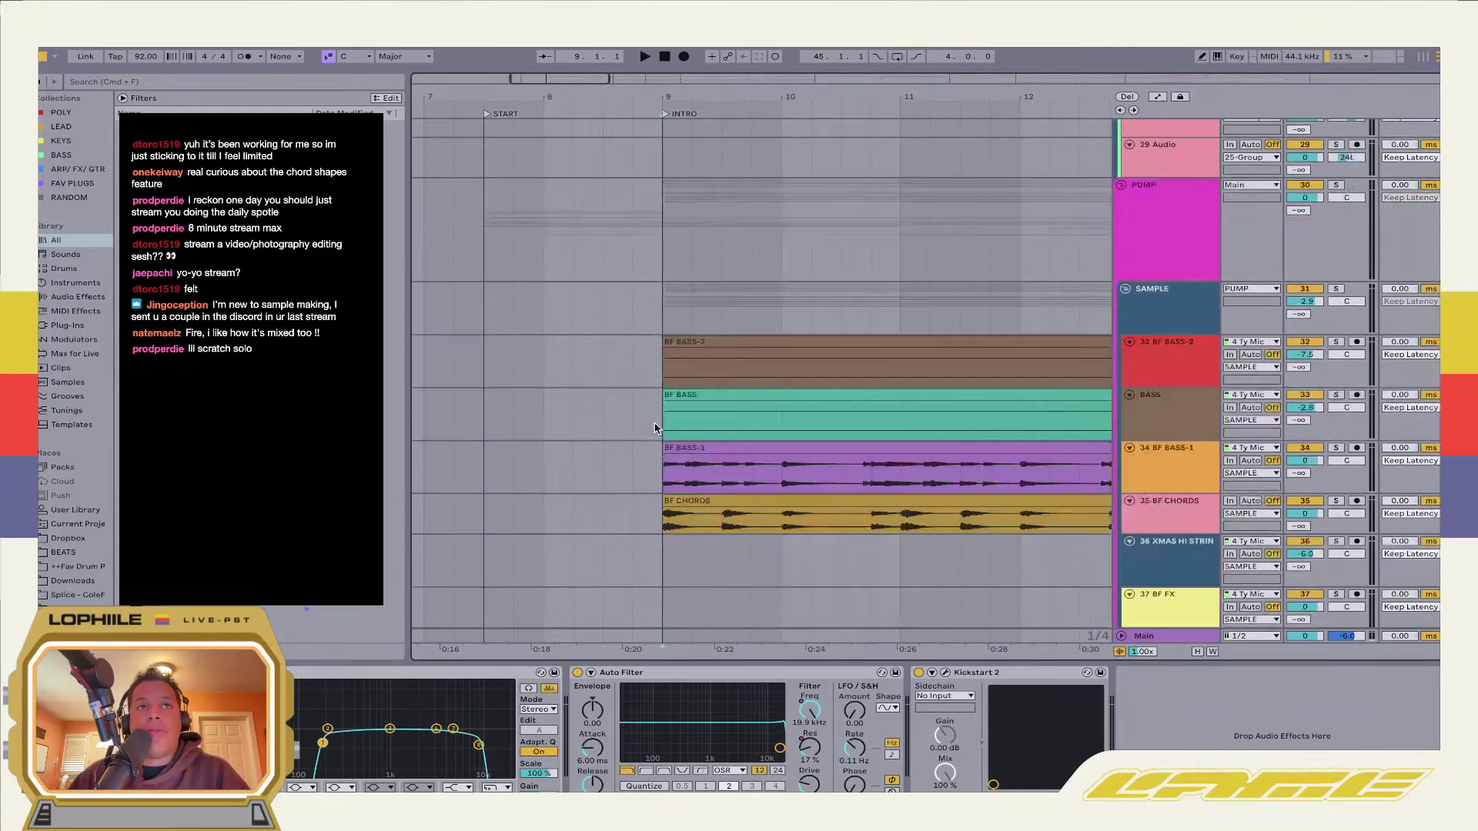
left_click(660, 330)
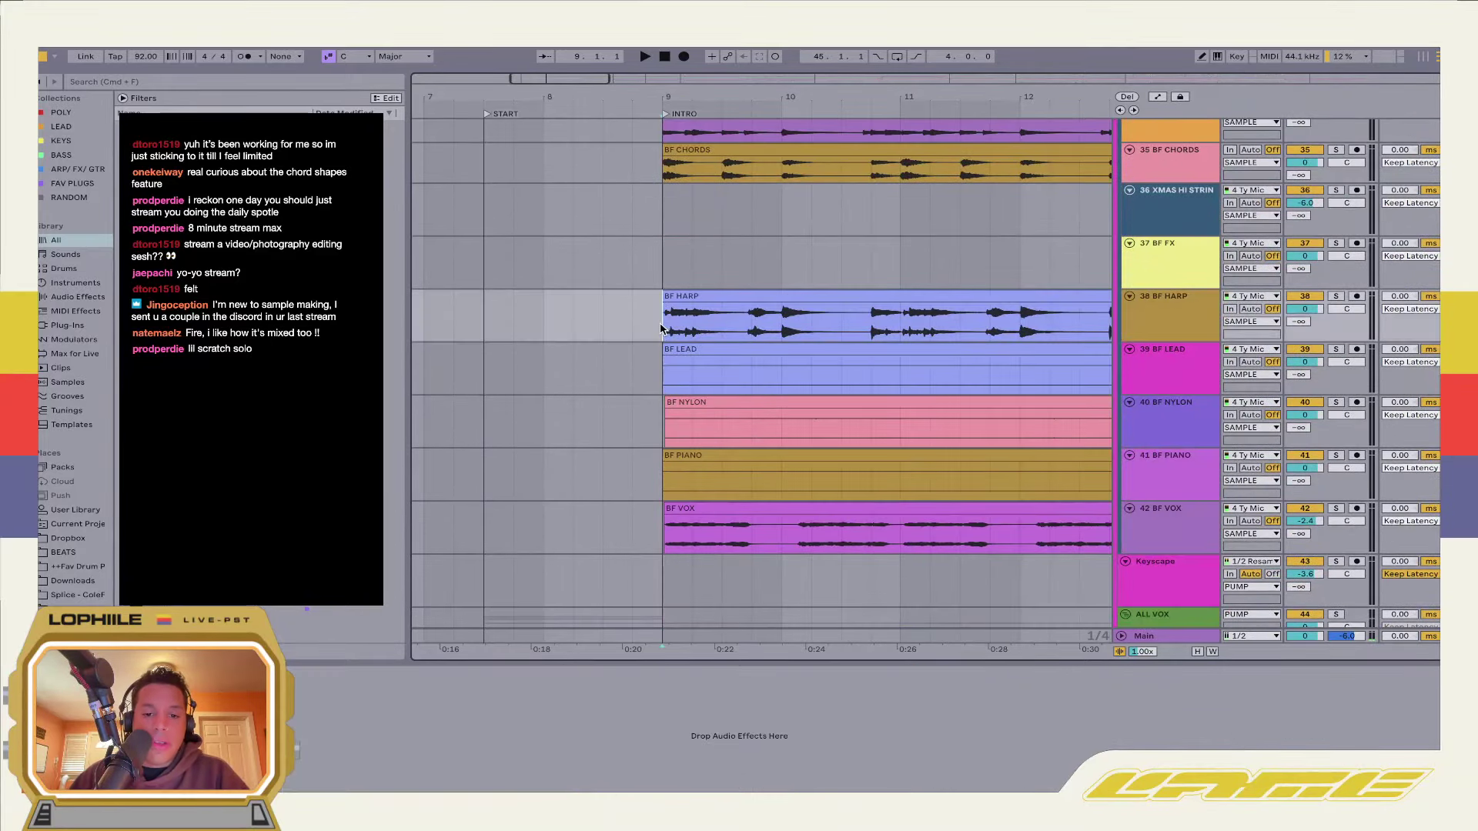
scroll(661, 331, "right", 3)
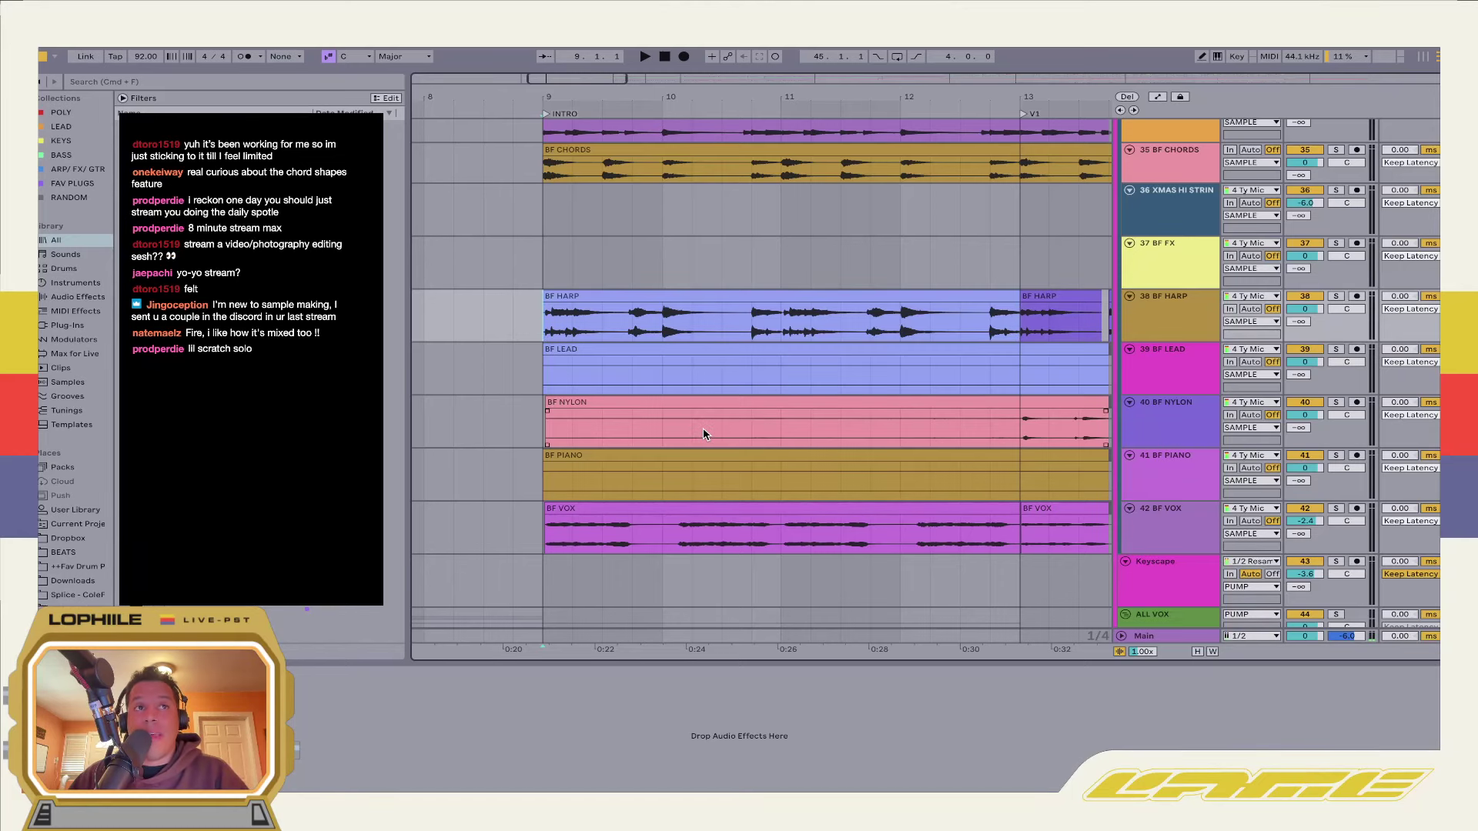
Solo the SAMPLE group, play its stems from bar 9, and stop playback around bar 11
scroll(702, 435, "up", 3)
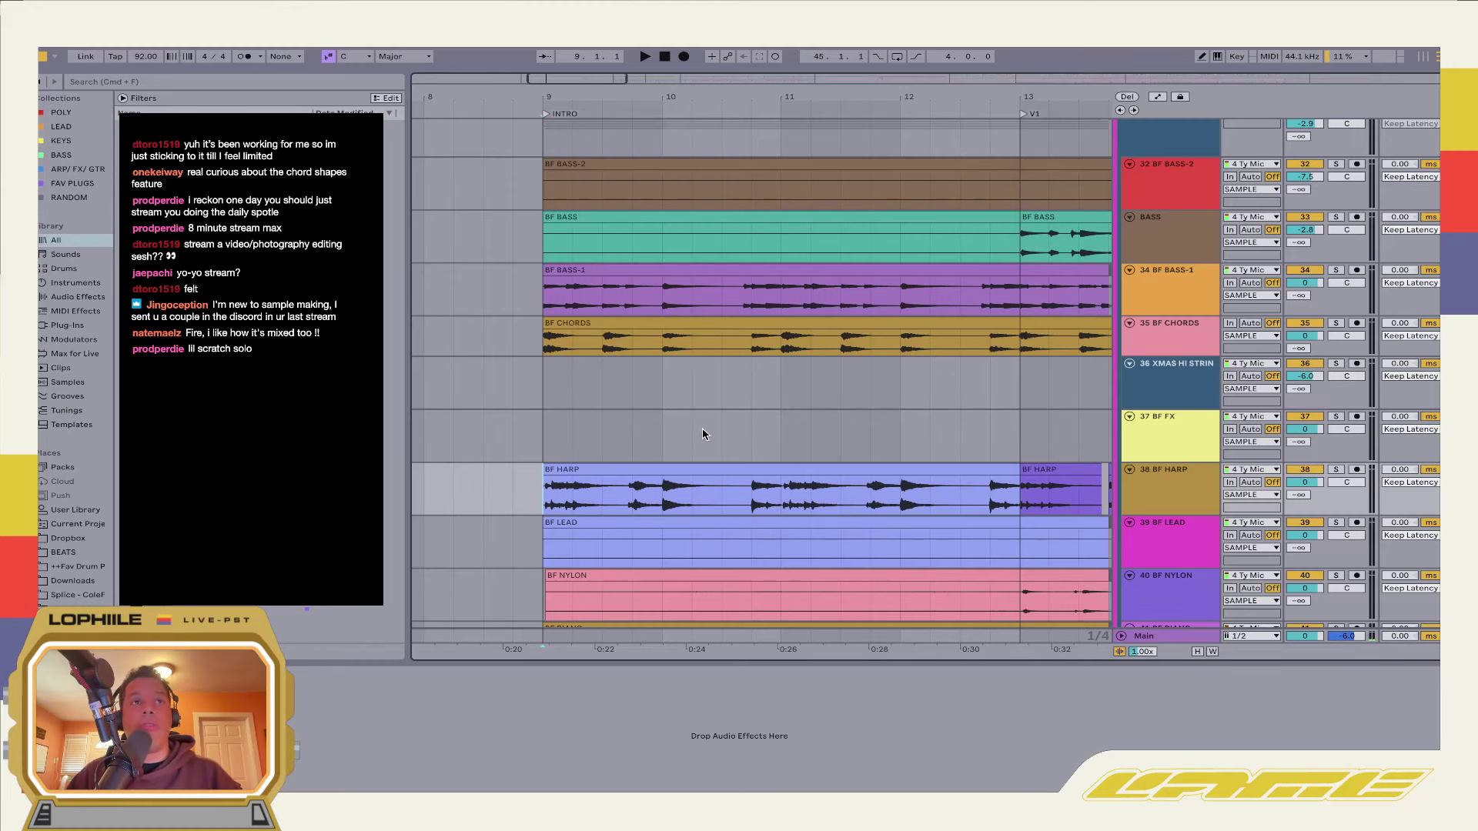
scroll(703, 434, "up", 2)
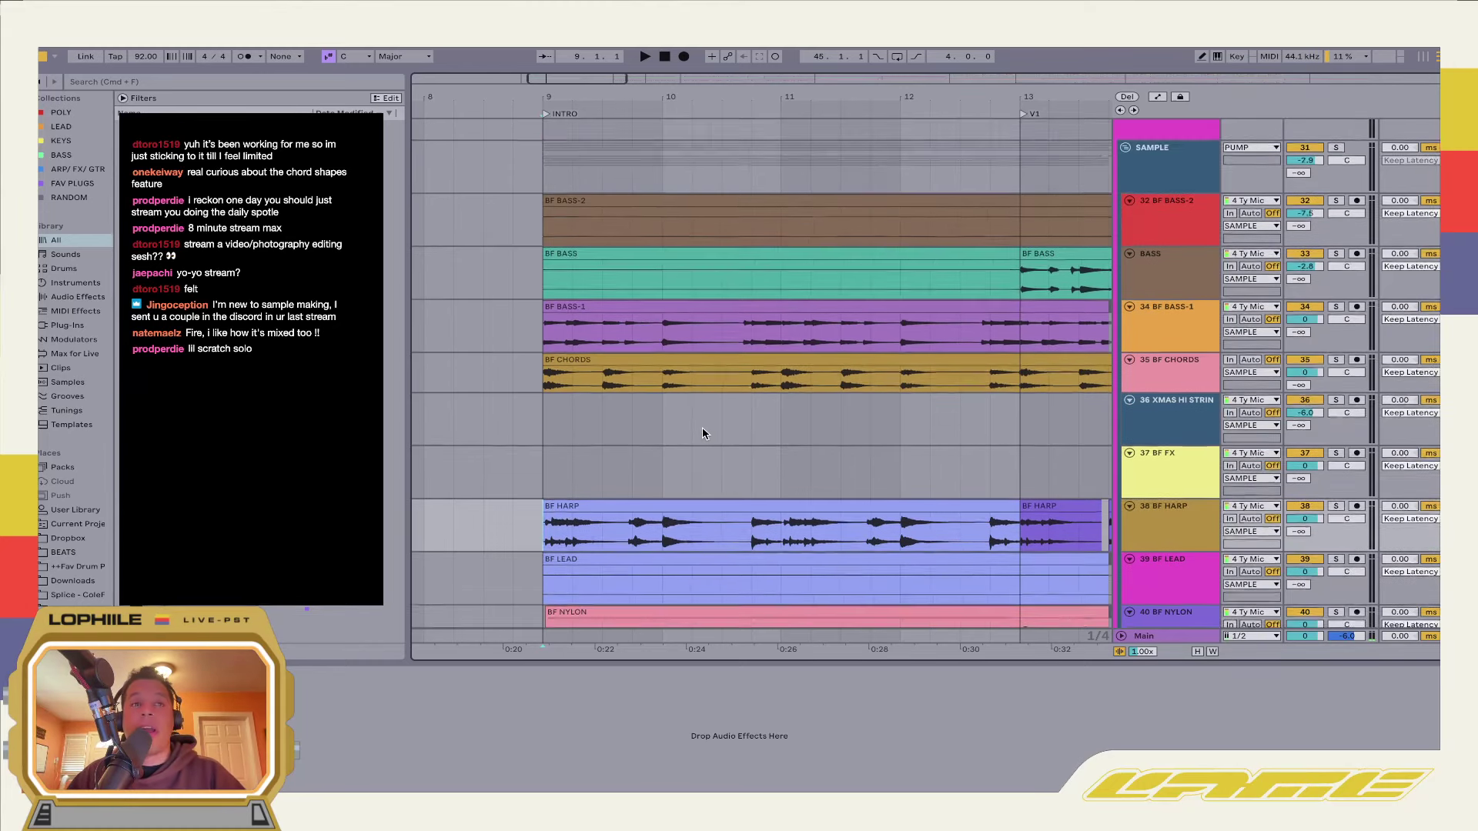
scroll(1013, 356, "up", 5)
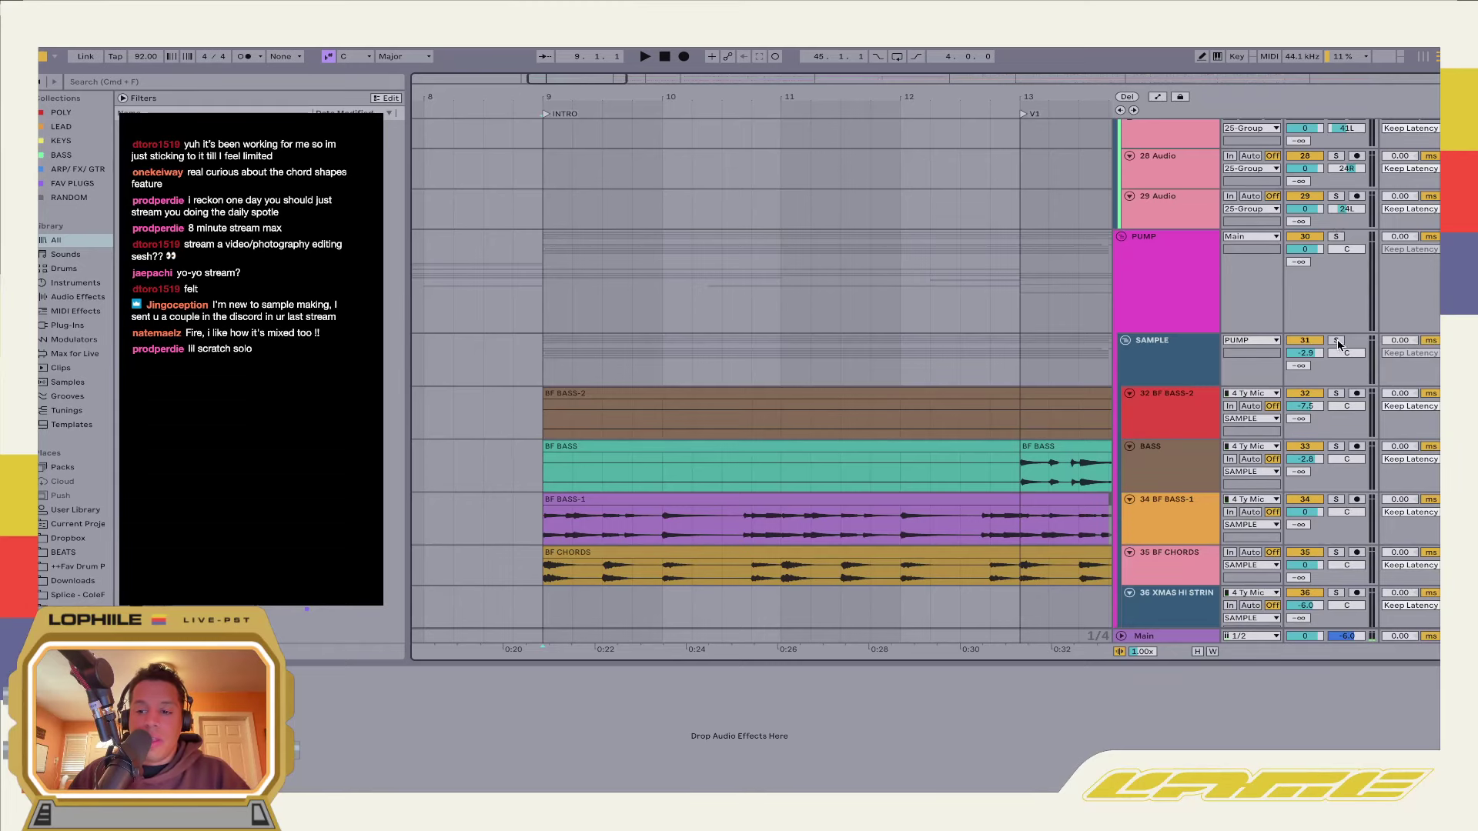
key("space")
scroll(889, 353, "down", 10)
scroll(889, 354, "right", 2)
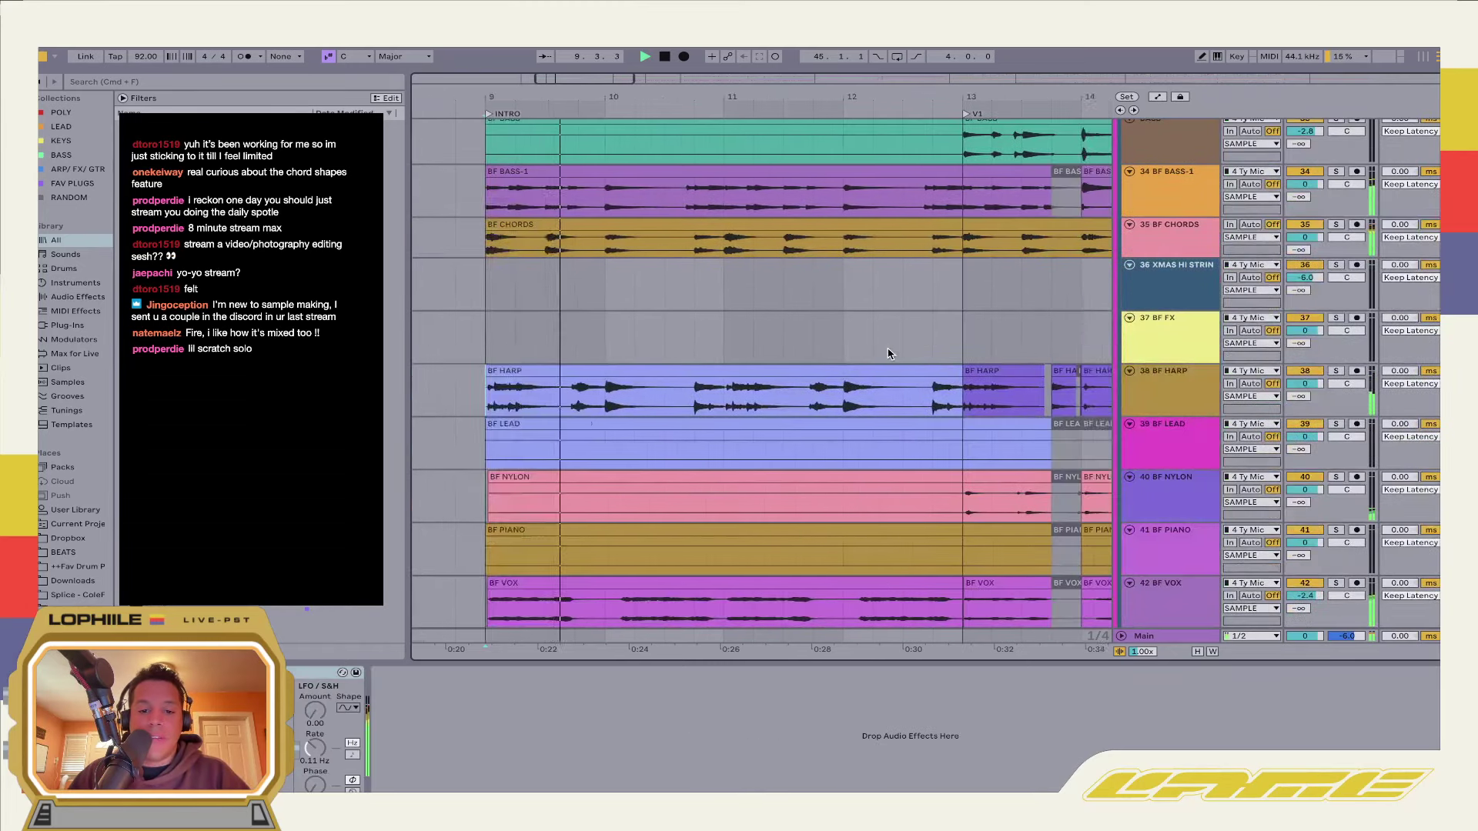
scroll(885, 353, "right", 4)
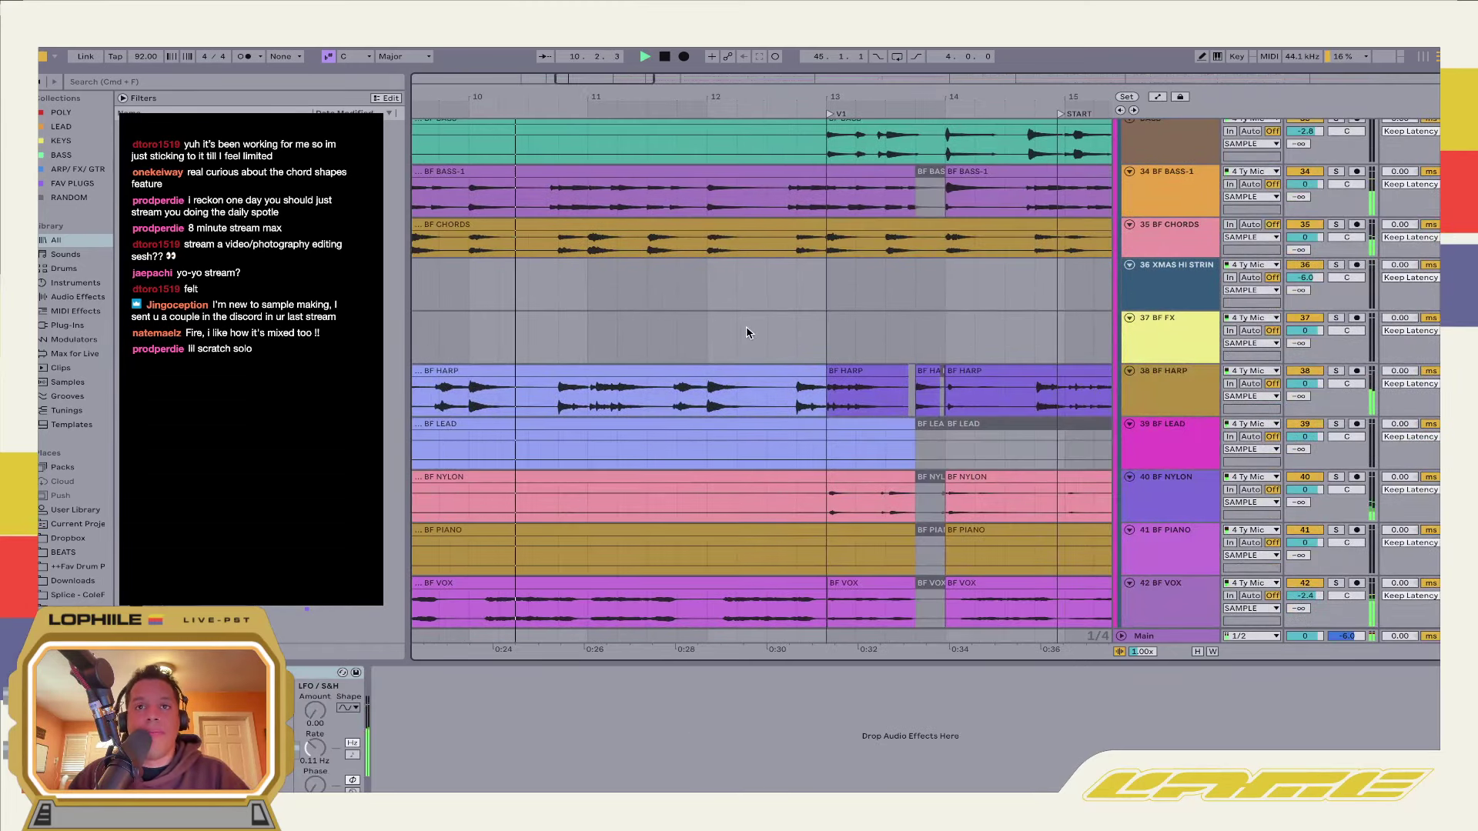
left_click(588, 331)
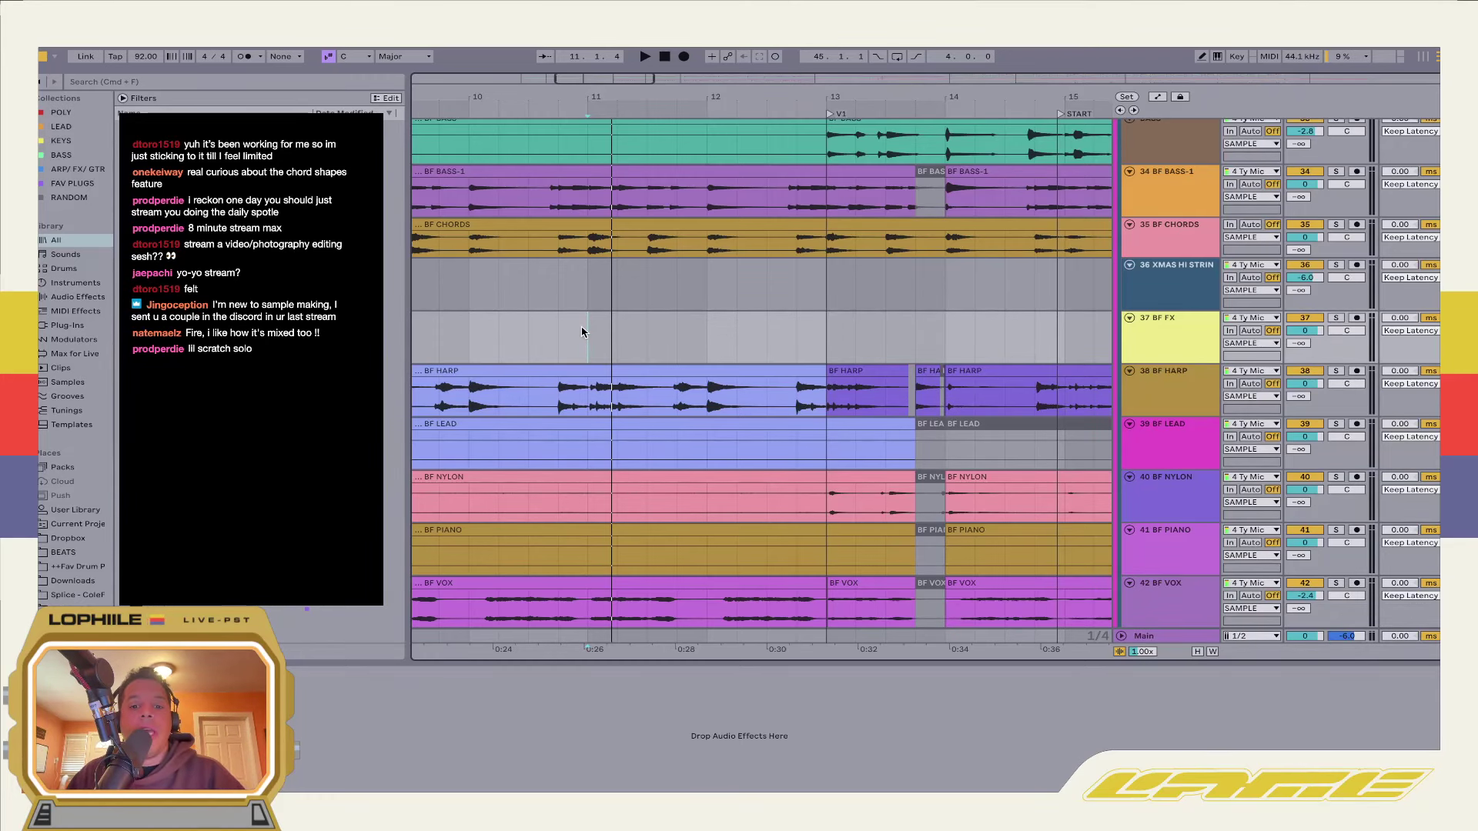
Return the insert marker to bar 9 on the BF FX track and bring the SAMPLE group's tracks into view
scroll(581, 332, "left", 5)
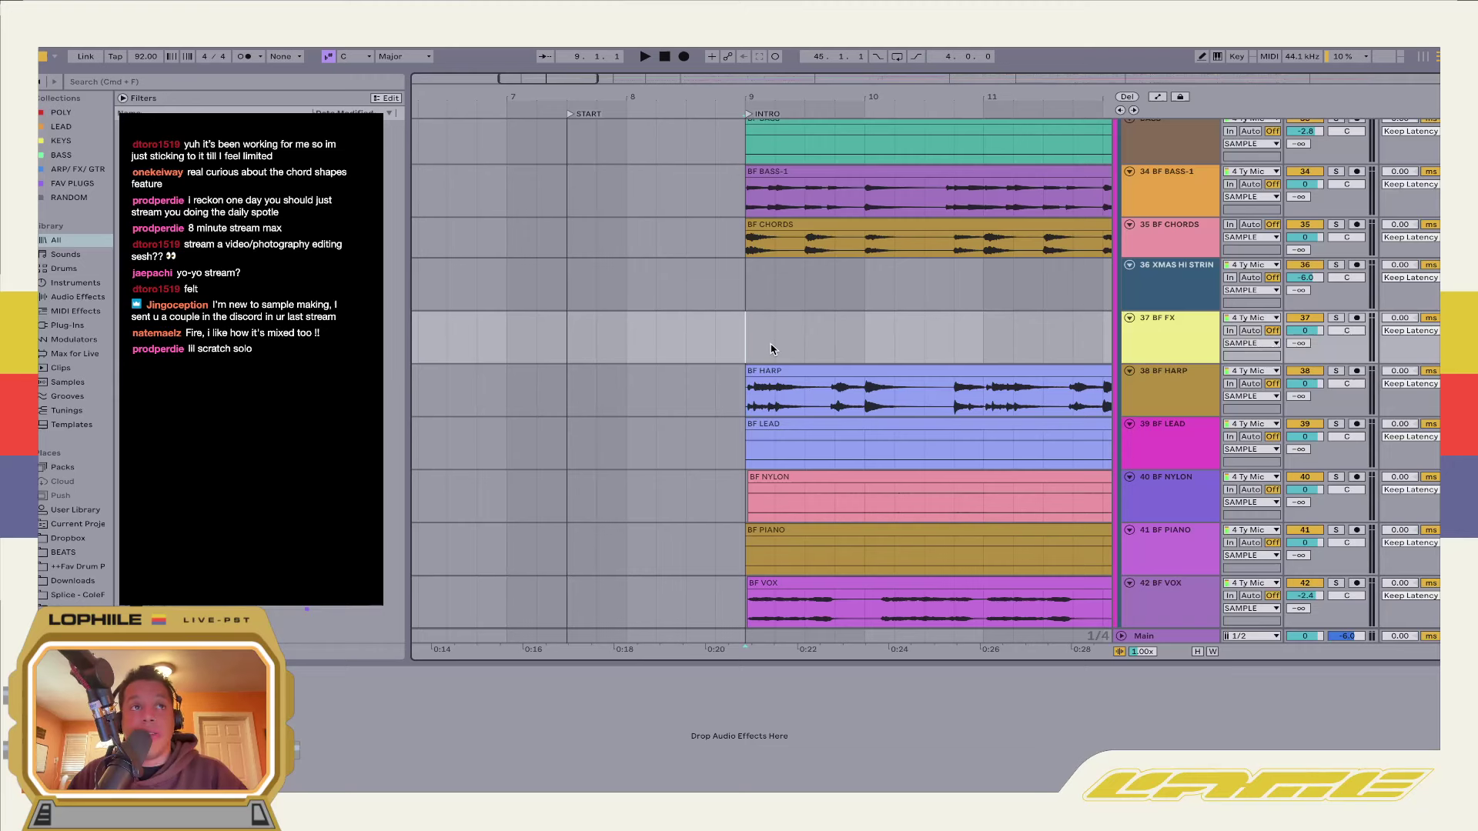
scroll(770, 350, "right", 3)
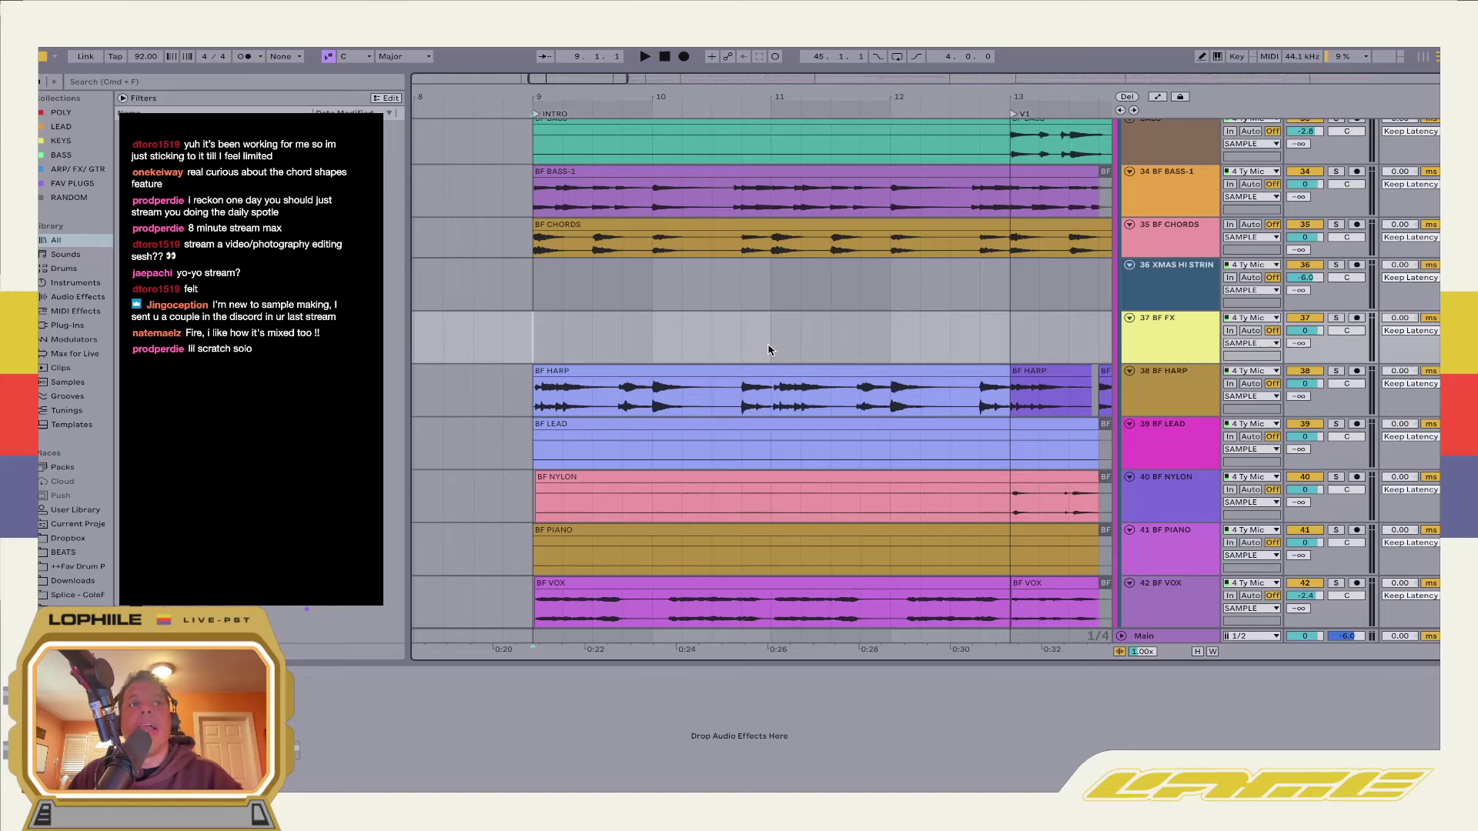
scroll(762, 349, "up", 5)
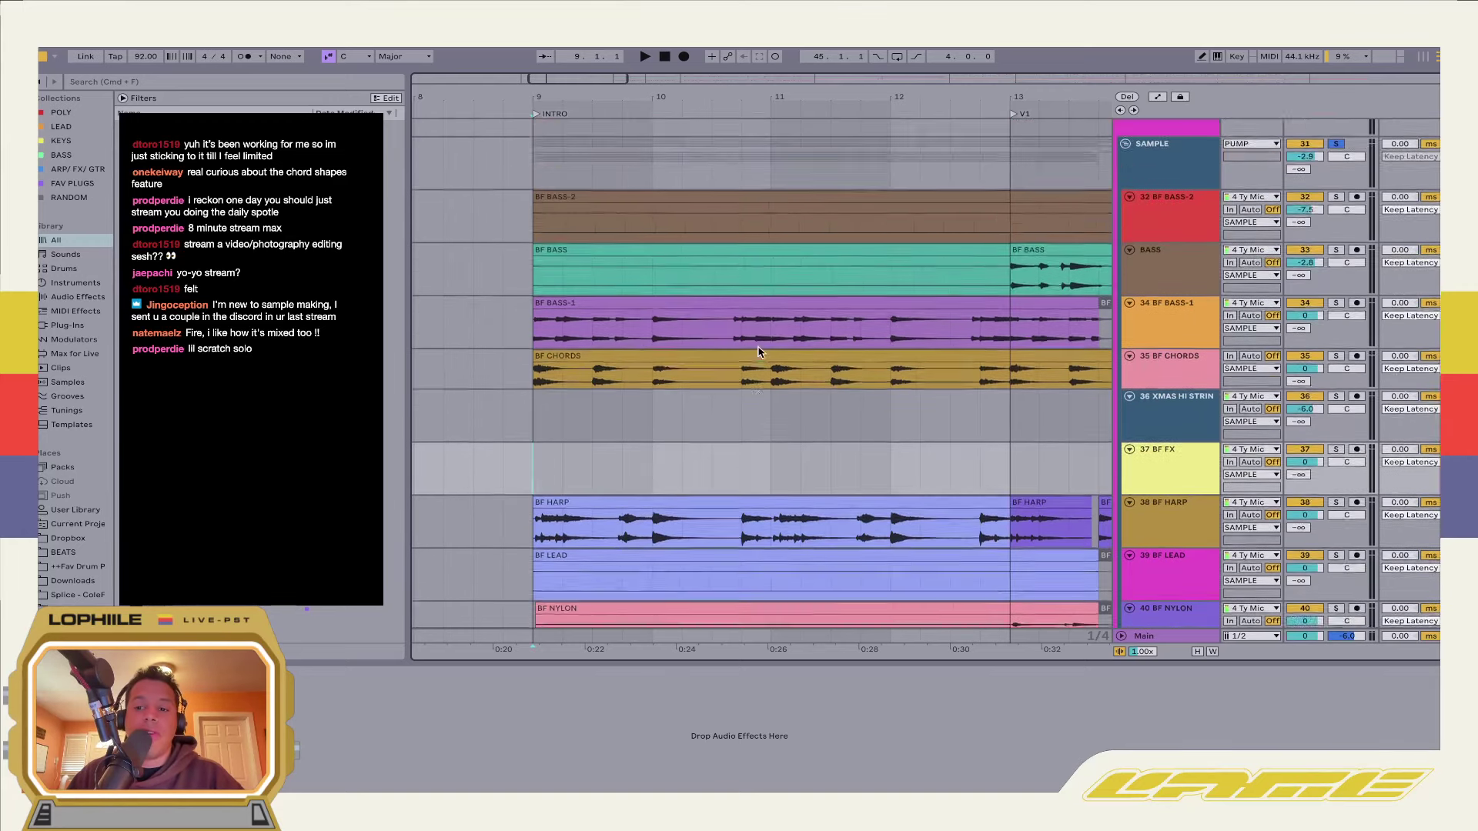
Play the SAMPLE group's stems from bar 9, look over the tracks down to BF VOX, and stop playback near the end of bar 12
scroll(758, 352, "down", 5)
key("space")
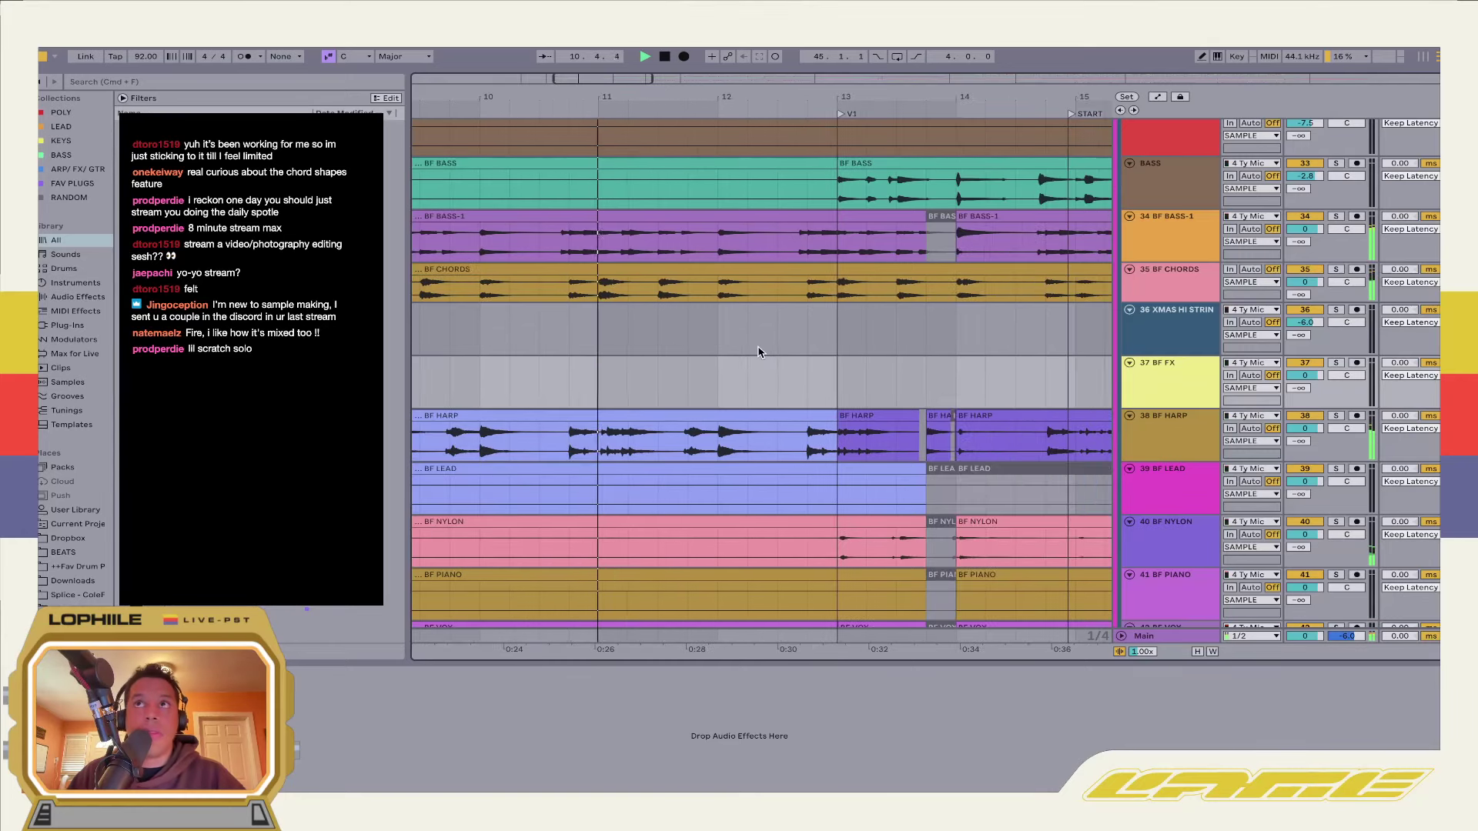
scroll(758, 352, "right", 3)
scroll(757, 352, "right", 2)
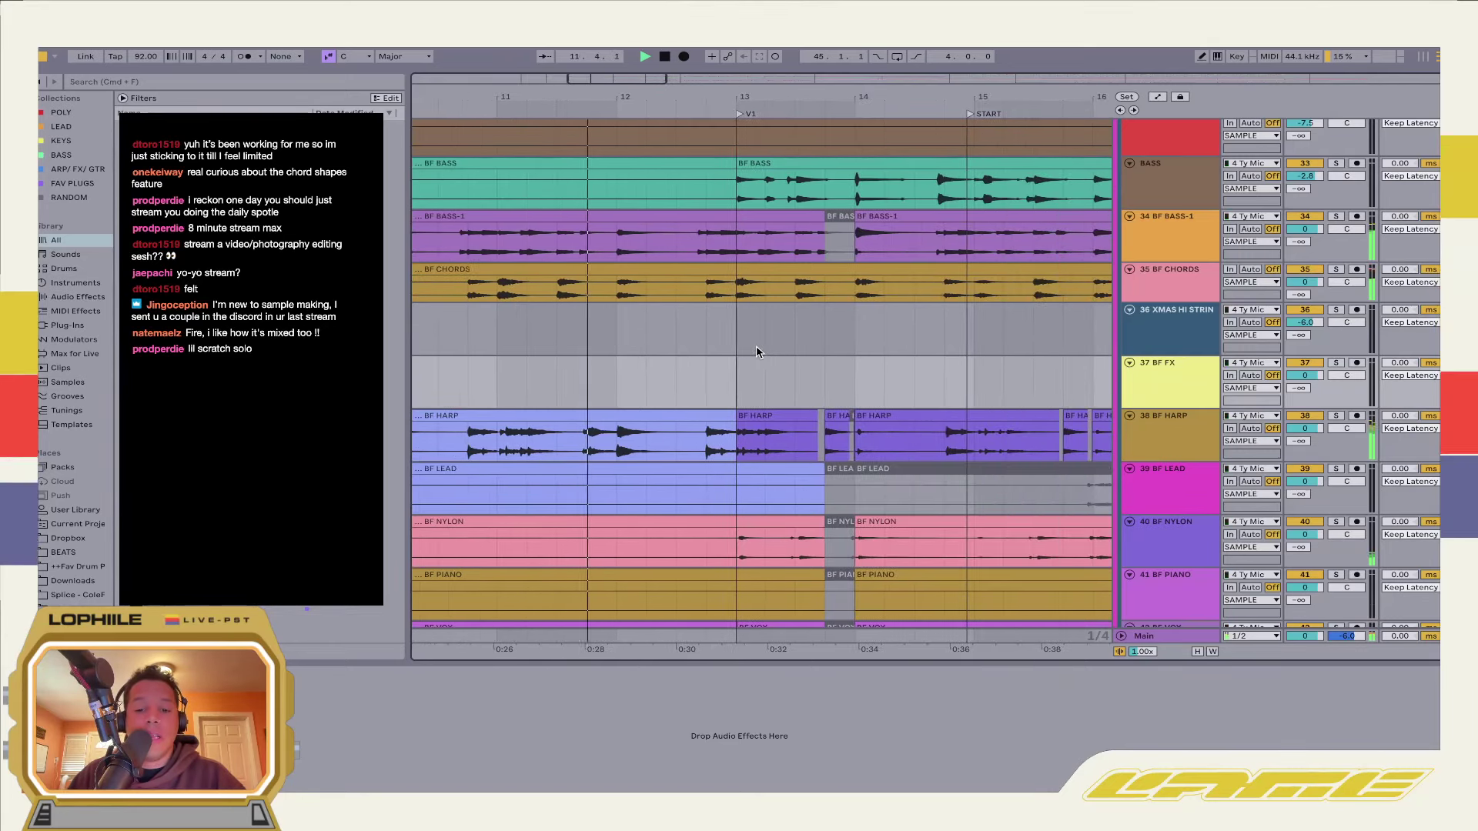
scroll(756, 347, "down", 1)
scroll(756, 347, "down", 2)
scroll(693, 338, "left", 2)
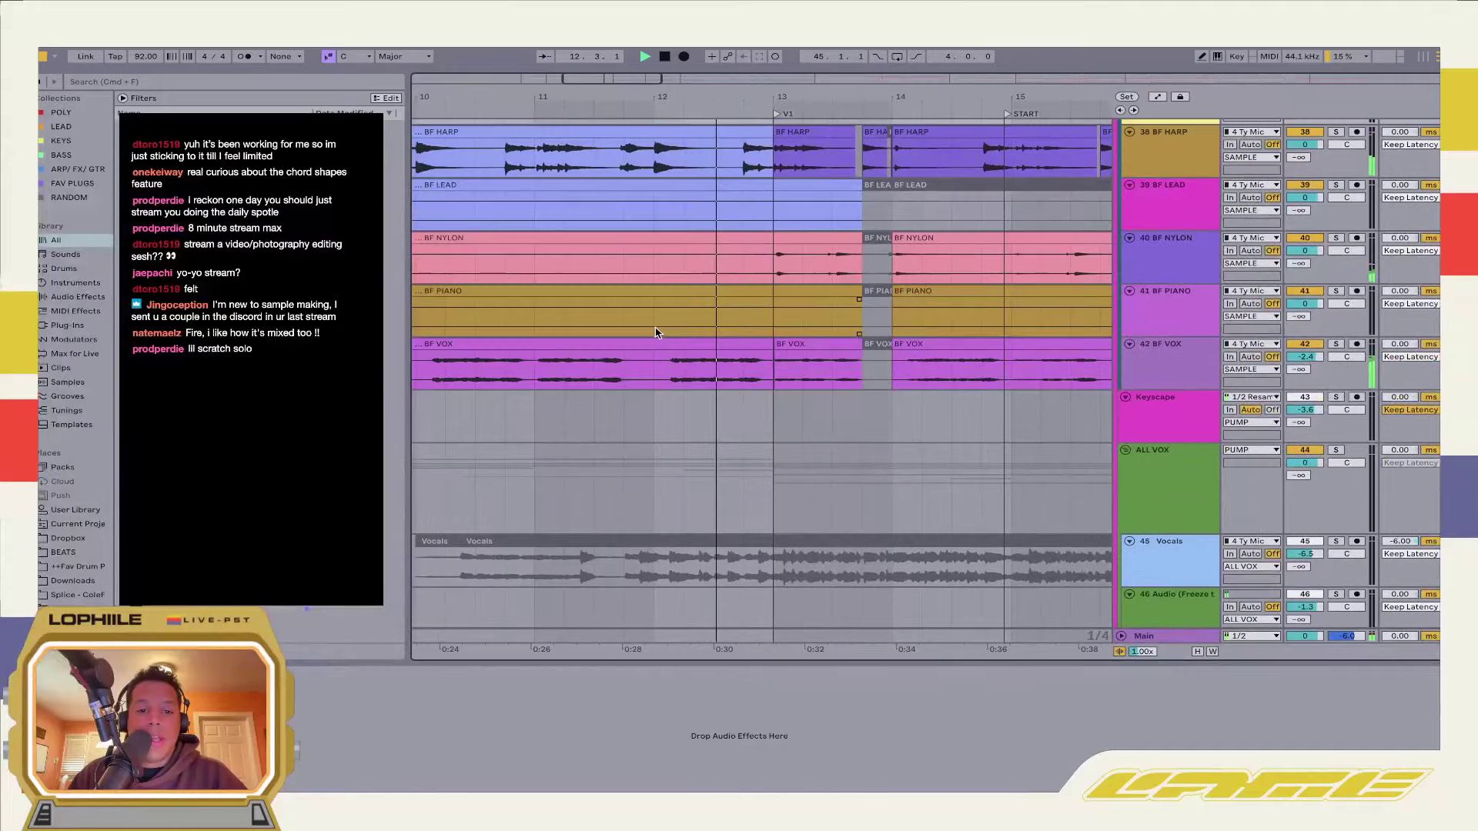
key("space")
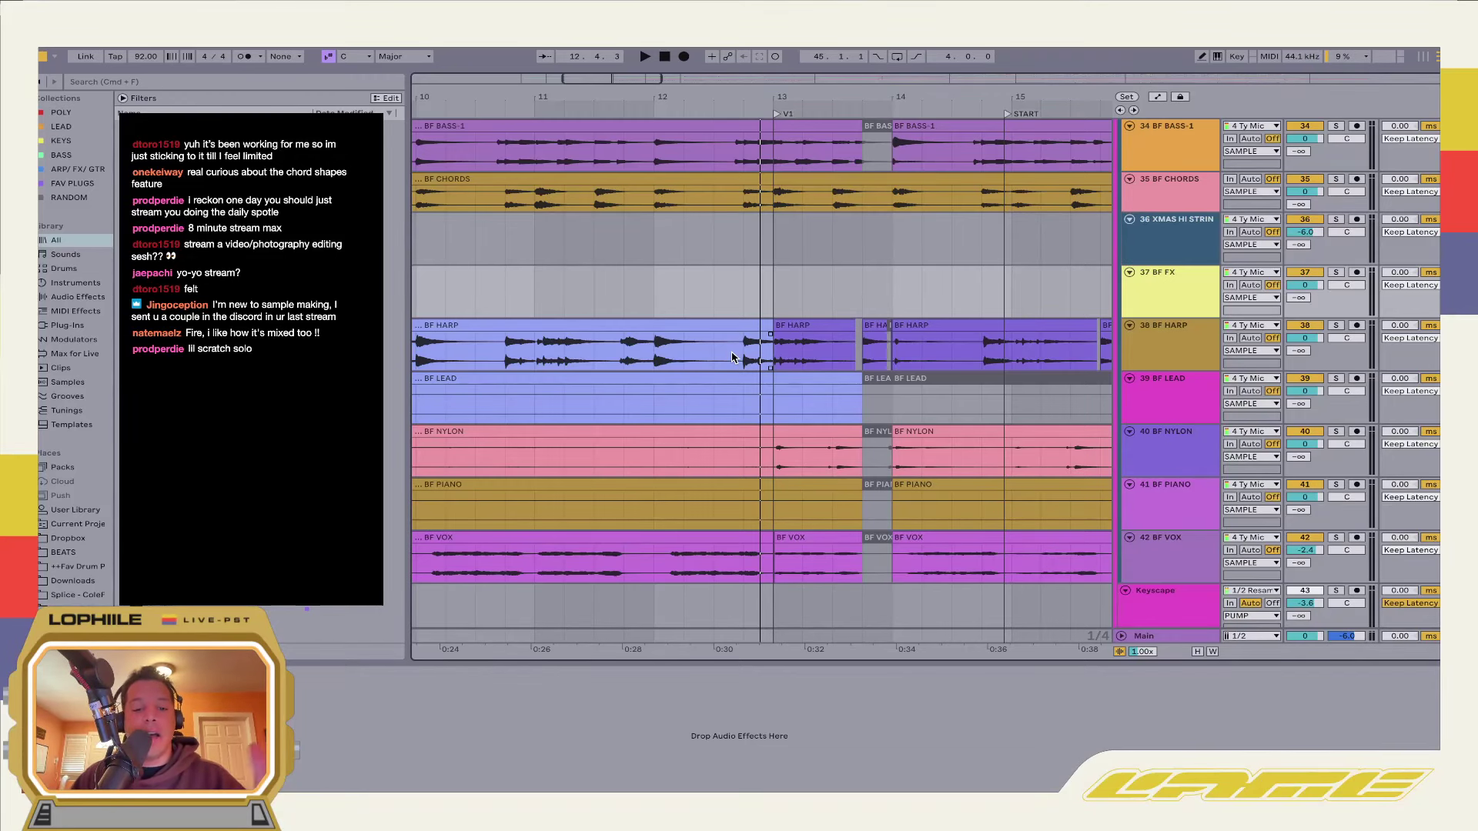
Solo the BF VOX track, play it from the INTRO locator at bar 9, and return the solo to the SAMPLE group
scroll(699, 552, "left", 4)
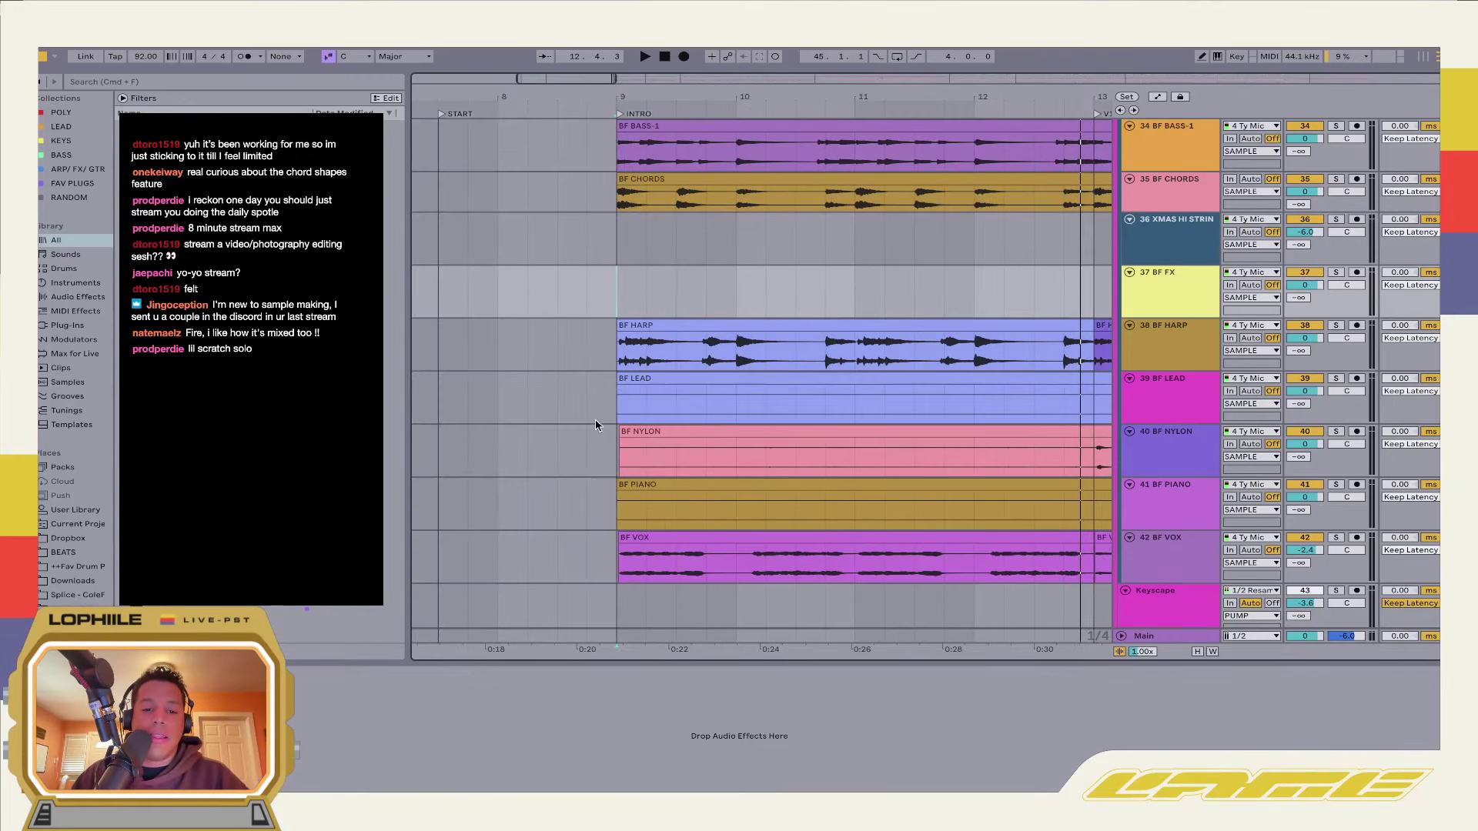
left_click(607, 351)
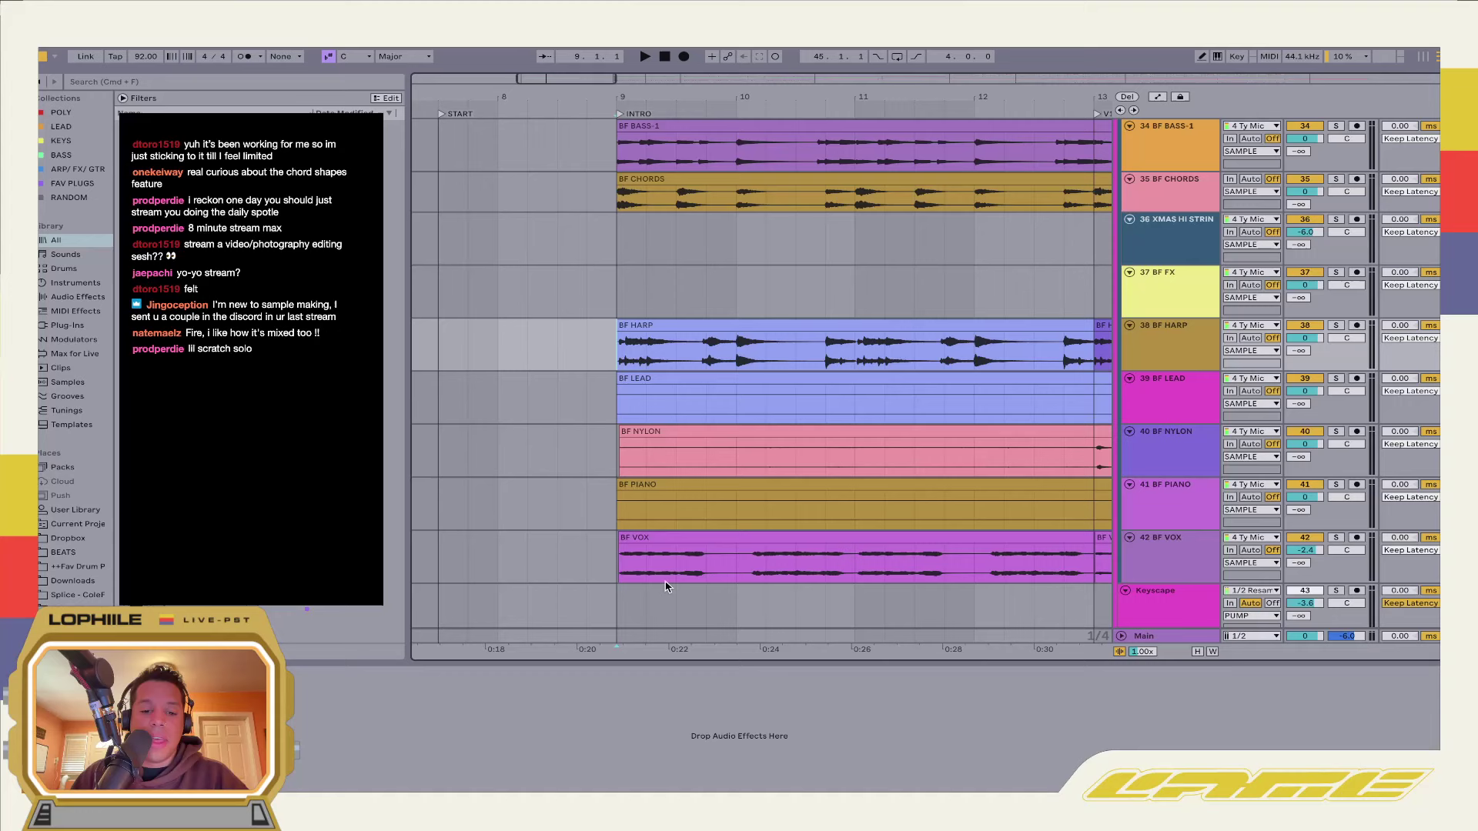
left_click(1336, 538)
key("space")
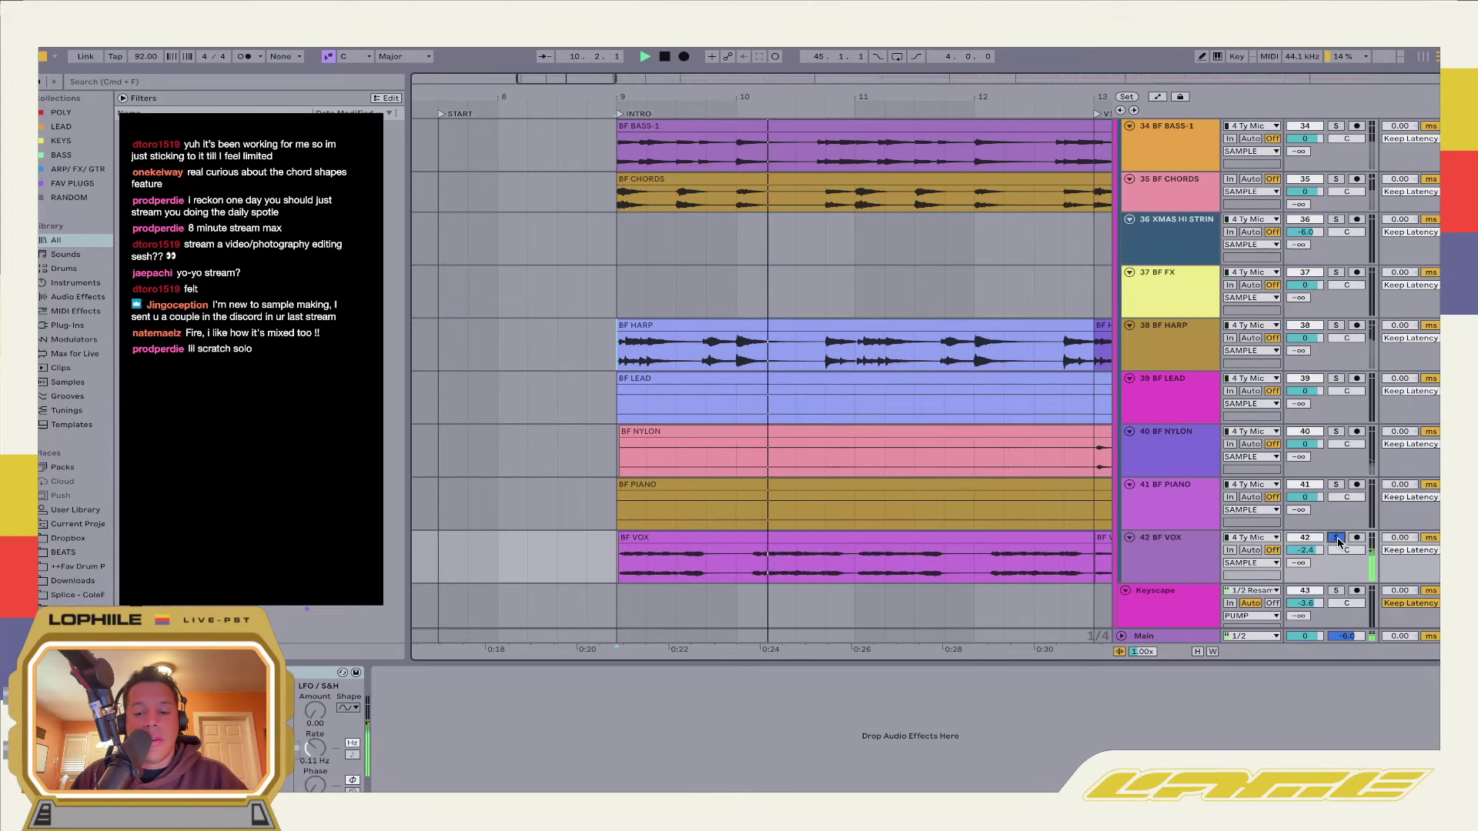
scroll(1253, 518, "up", 5)
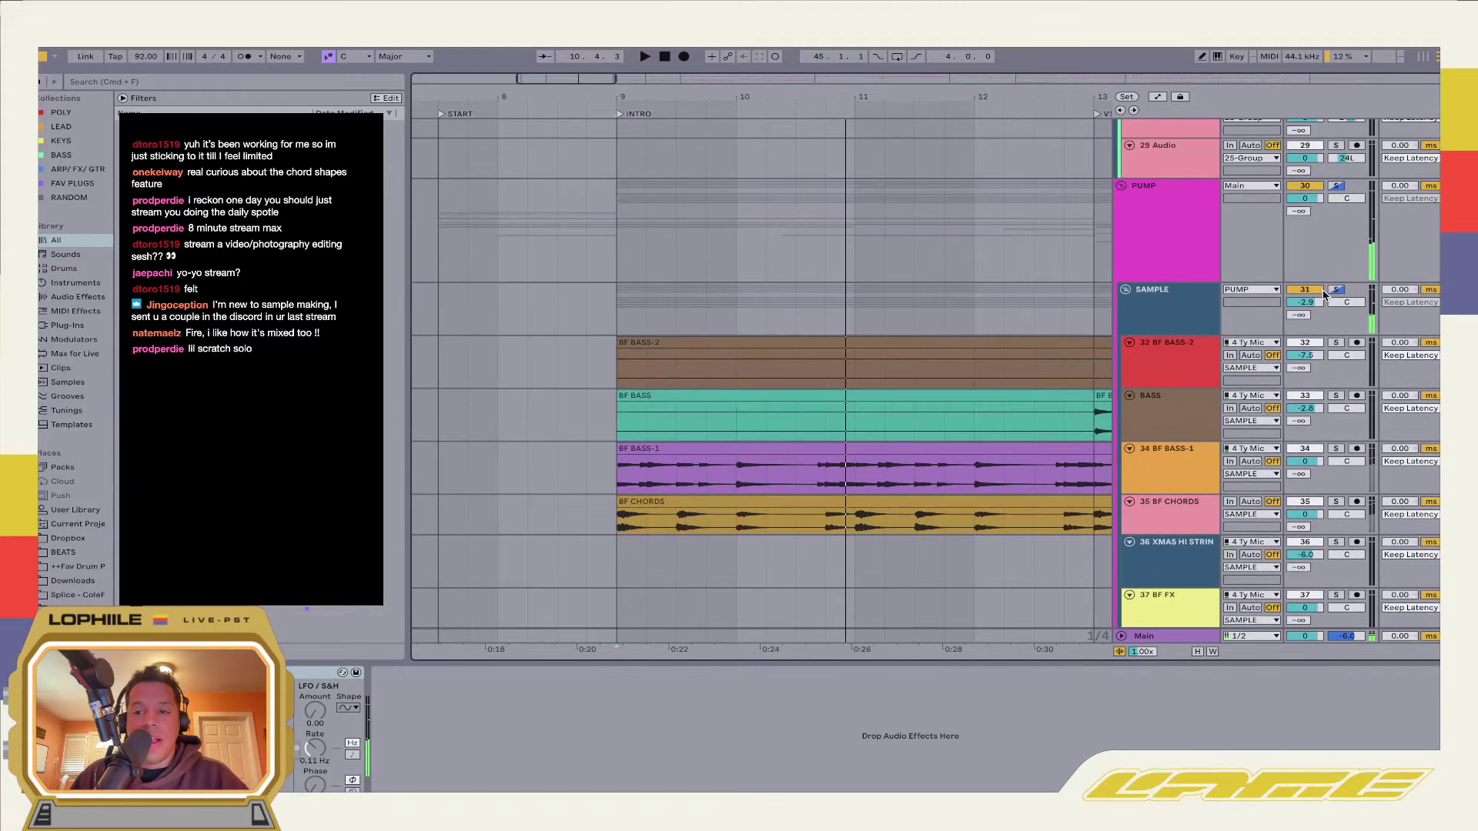
left_click(1335, 291)
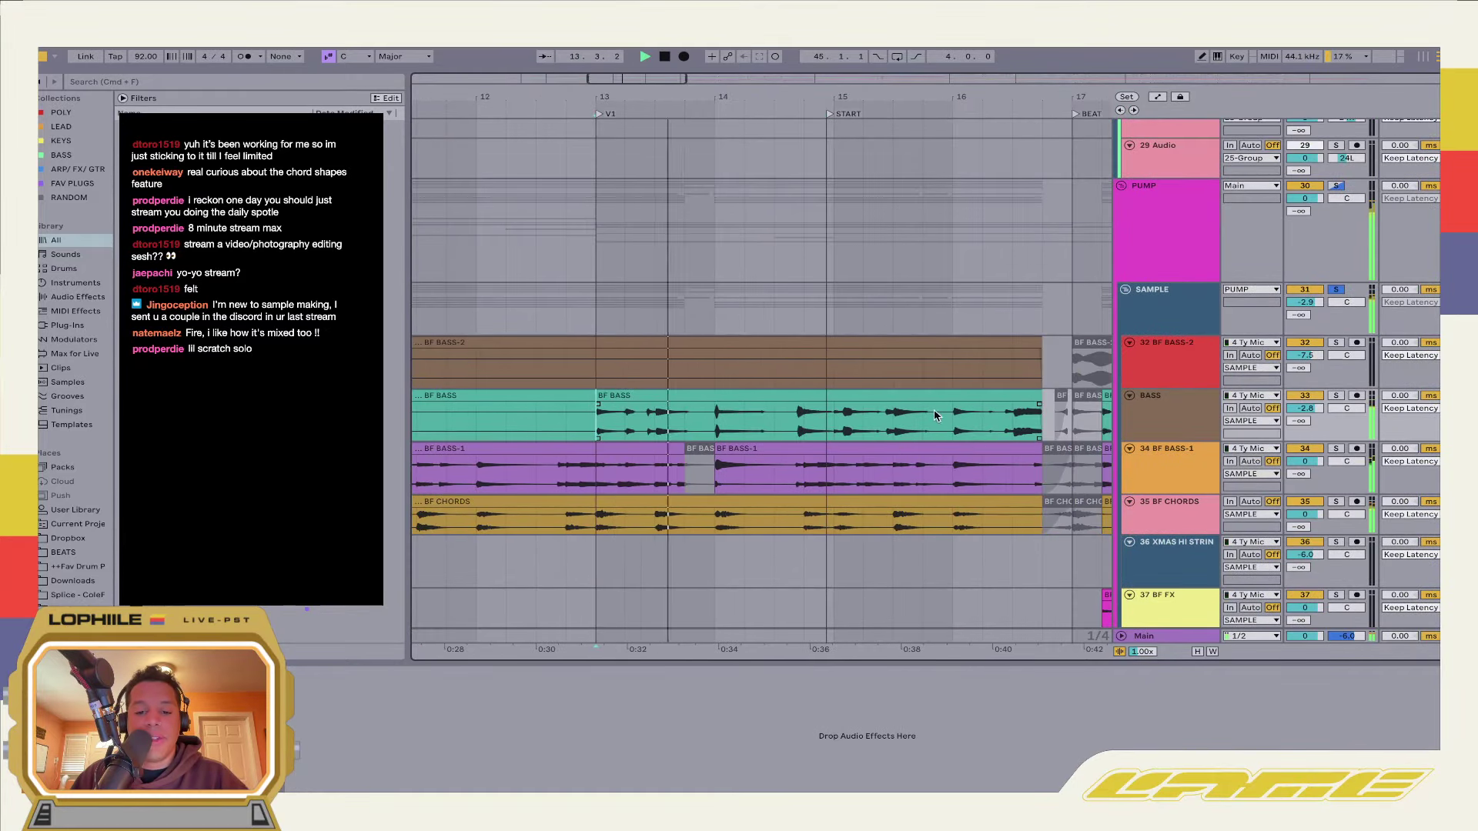
Find the vocal tracks below the sample stems and collapse the ALL VOX group
scroll(852, 299, "down", 15)
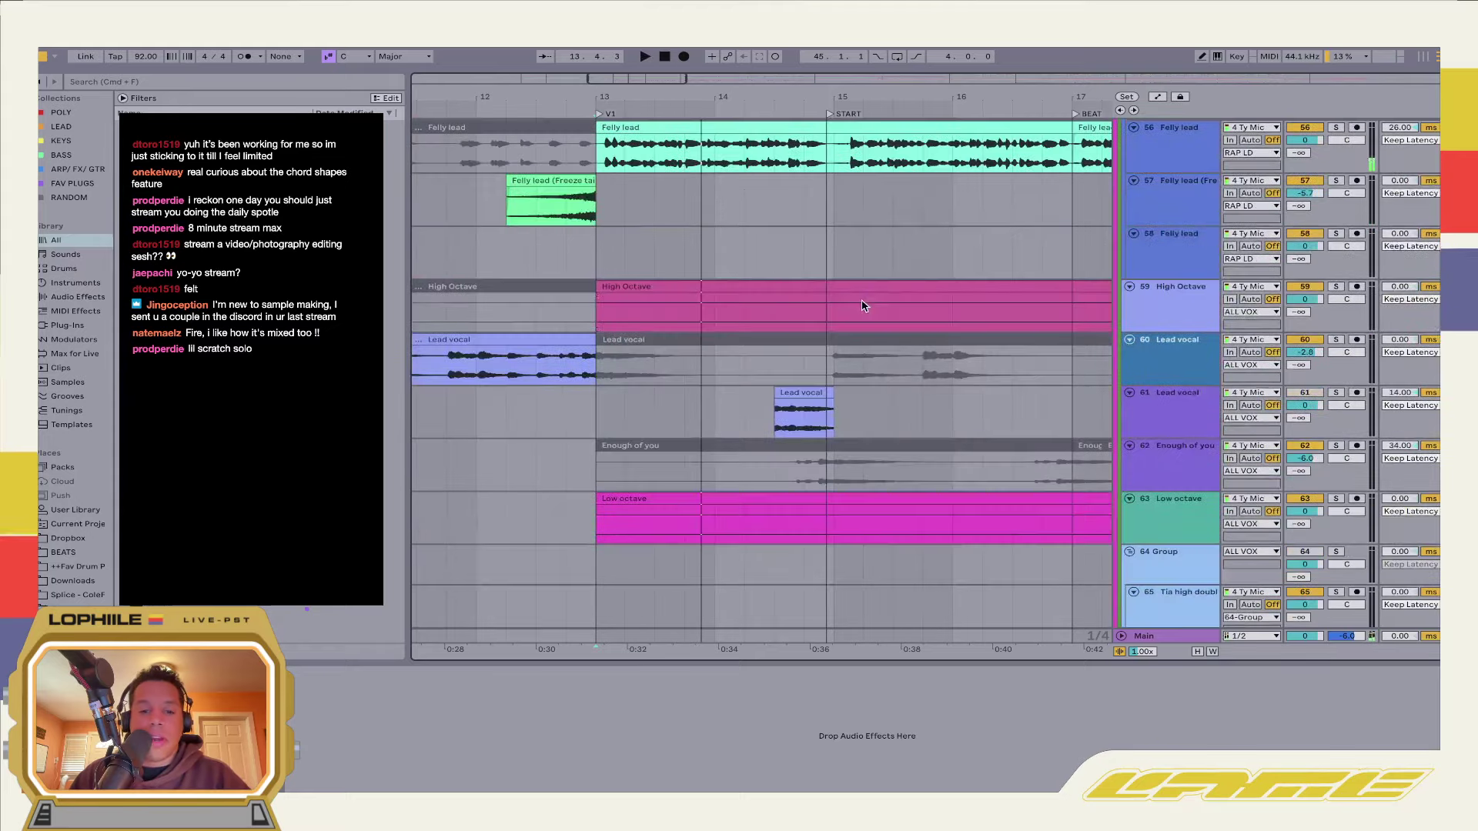
scroll(832, 339, "up", 10)
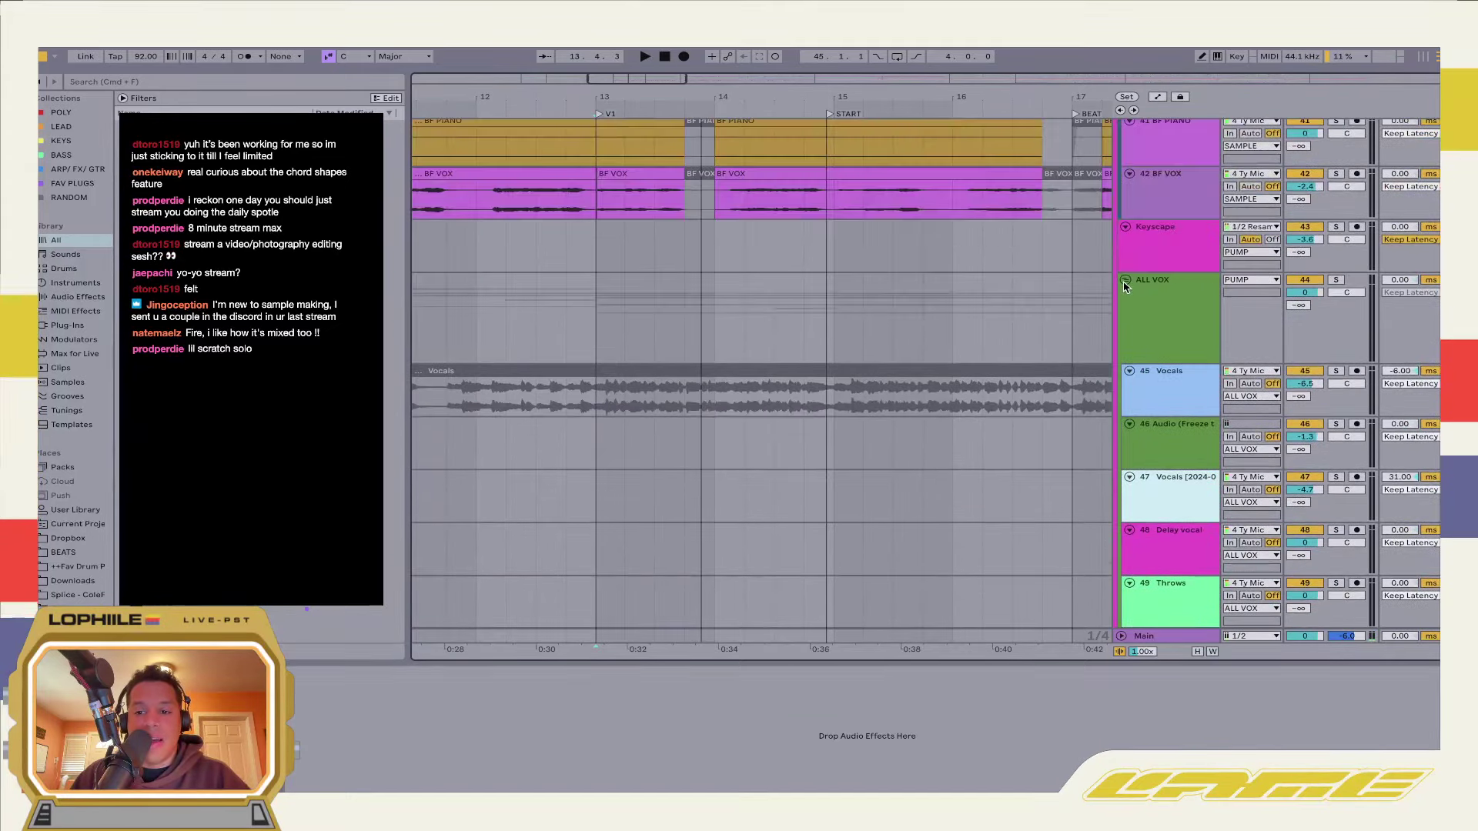
left_click(1125, 280)
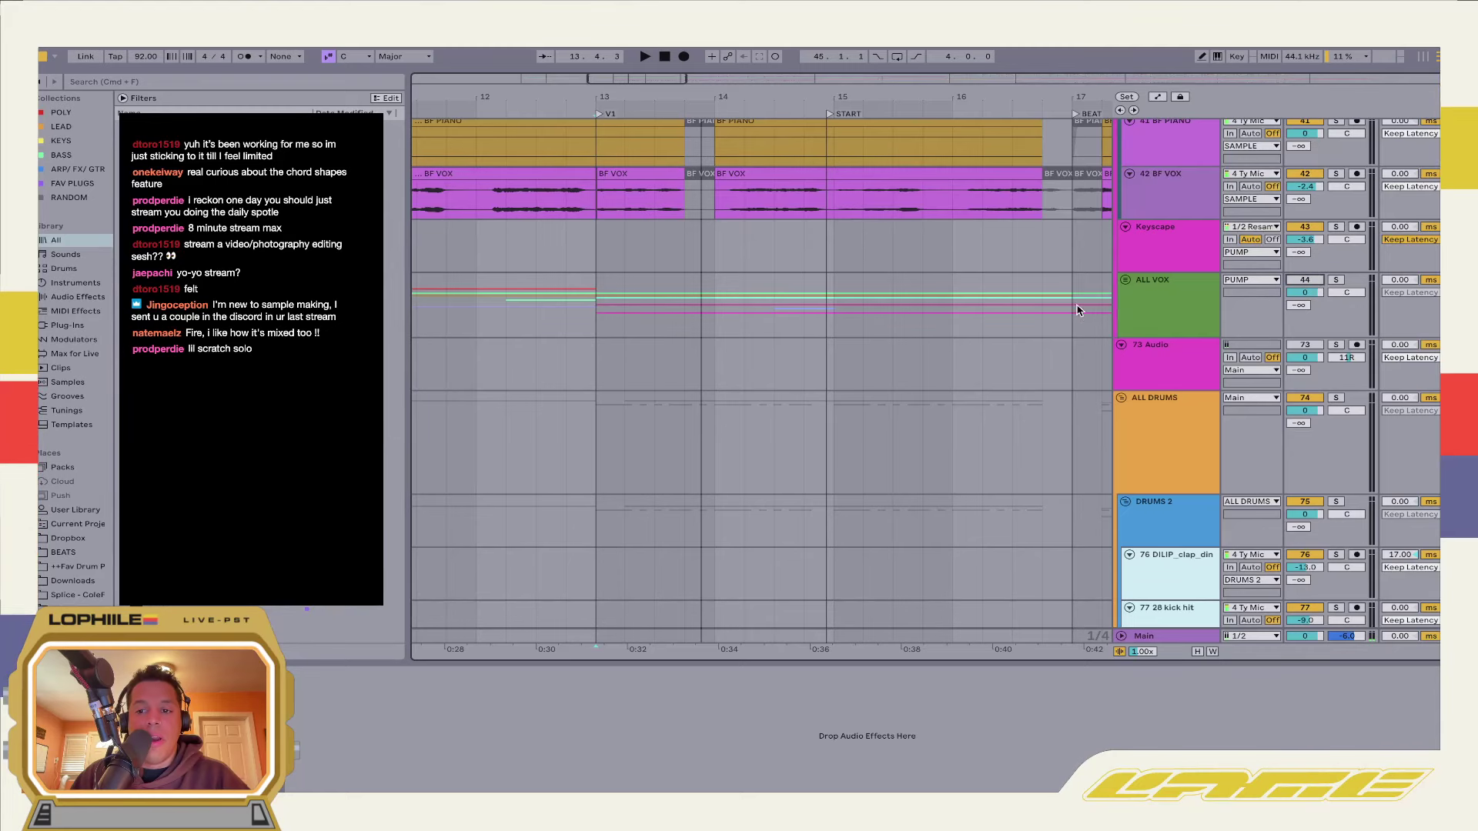
Play the arrangement from bar 12.4 on the ALL VOX group and follow the sample stems through V1 to the BEAT locator at bar 17
left_click(590, 322)
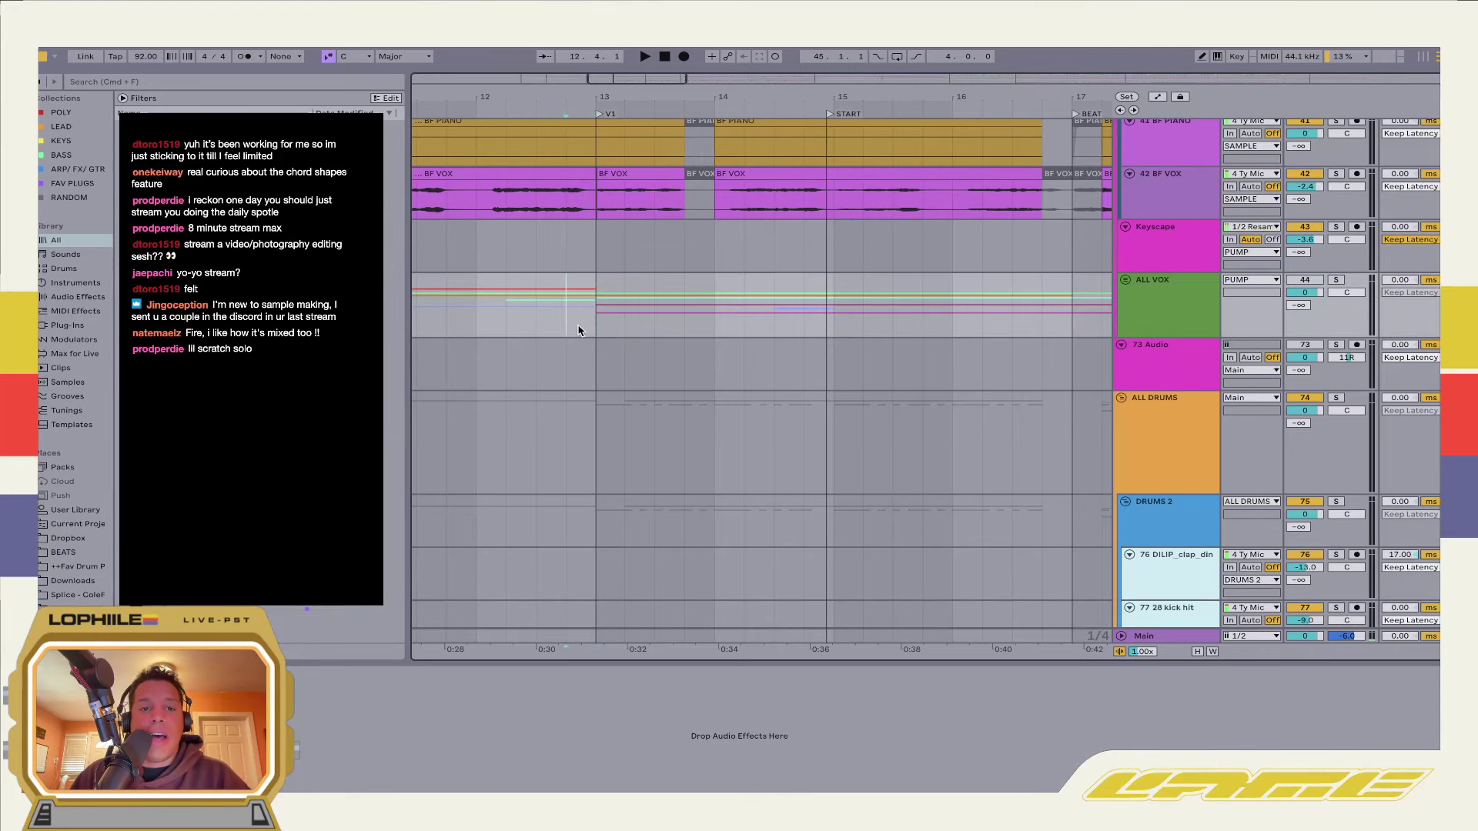
key("space")
scroll(787, 331, "up", 4)
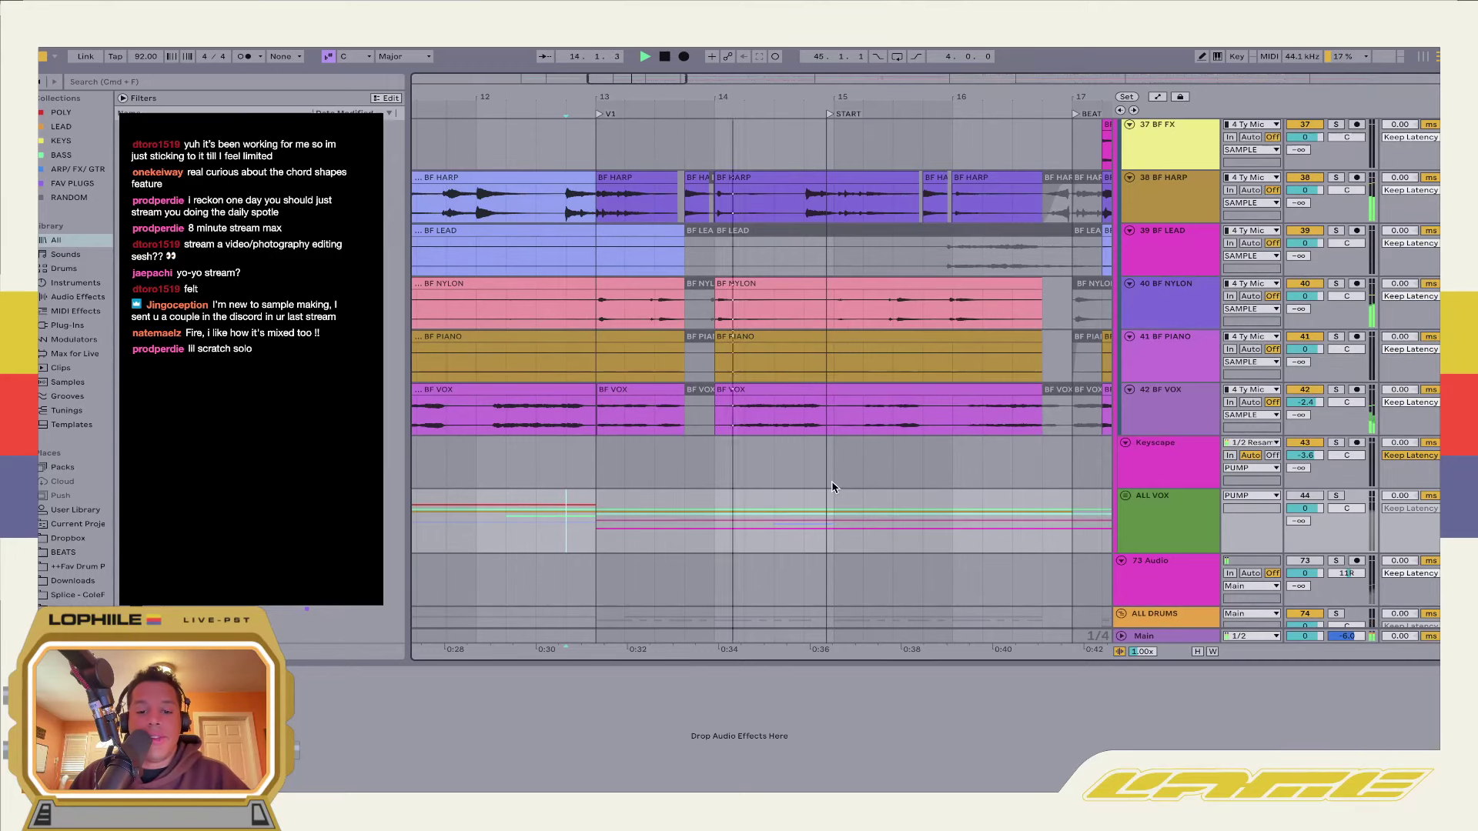
scroll(824, 484, "right", 5)
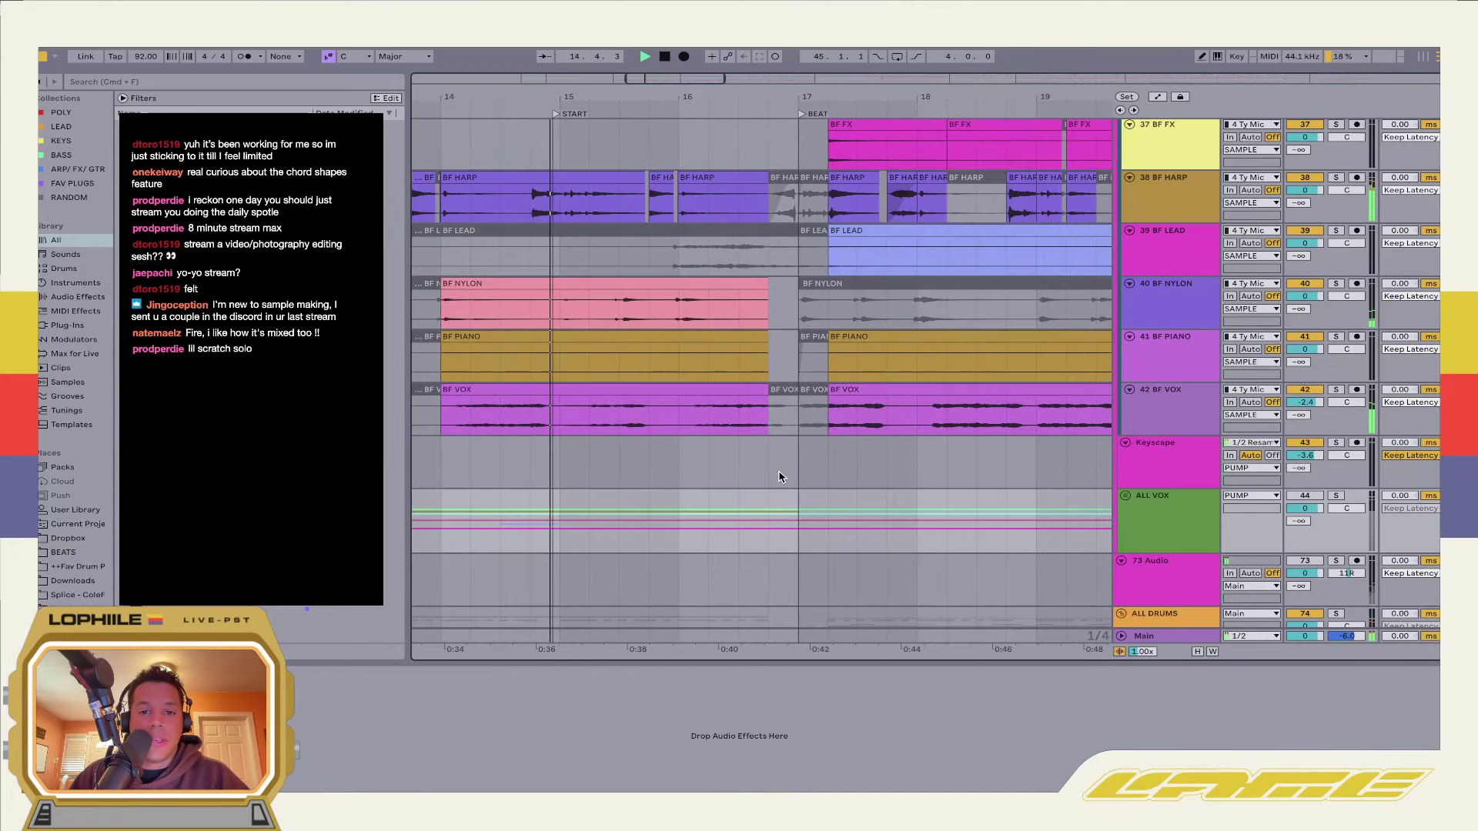
scroll(782, 476, "left", 15)
scroll(779, 476, "right", 15)
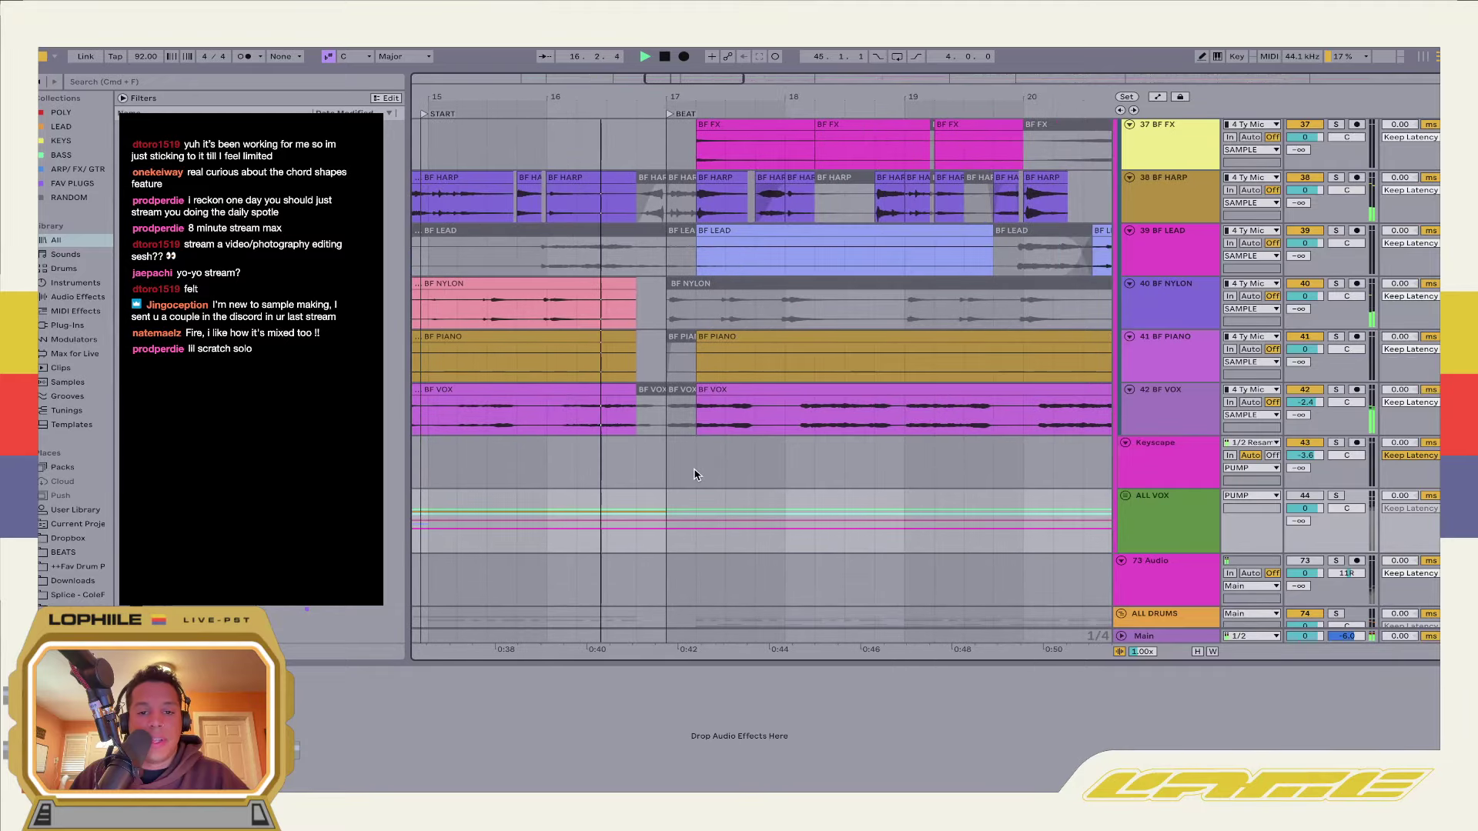
scroll(692, 471, "up", 10)
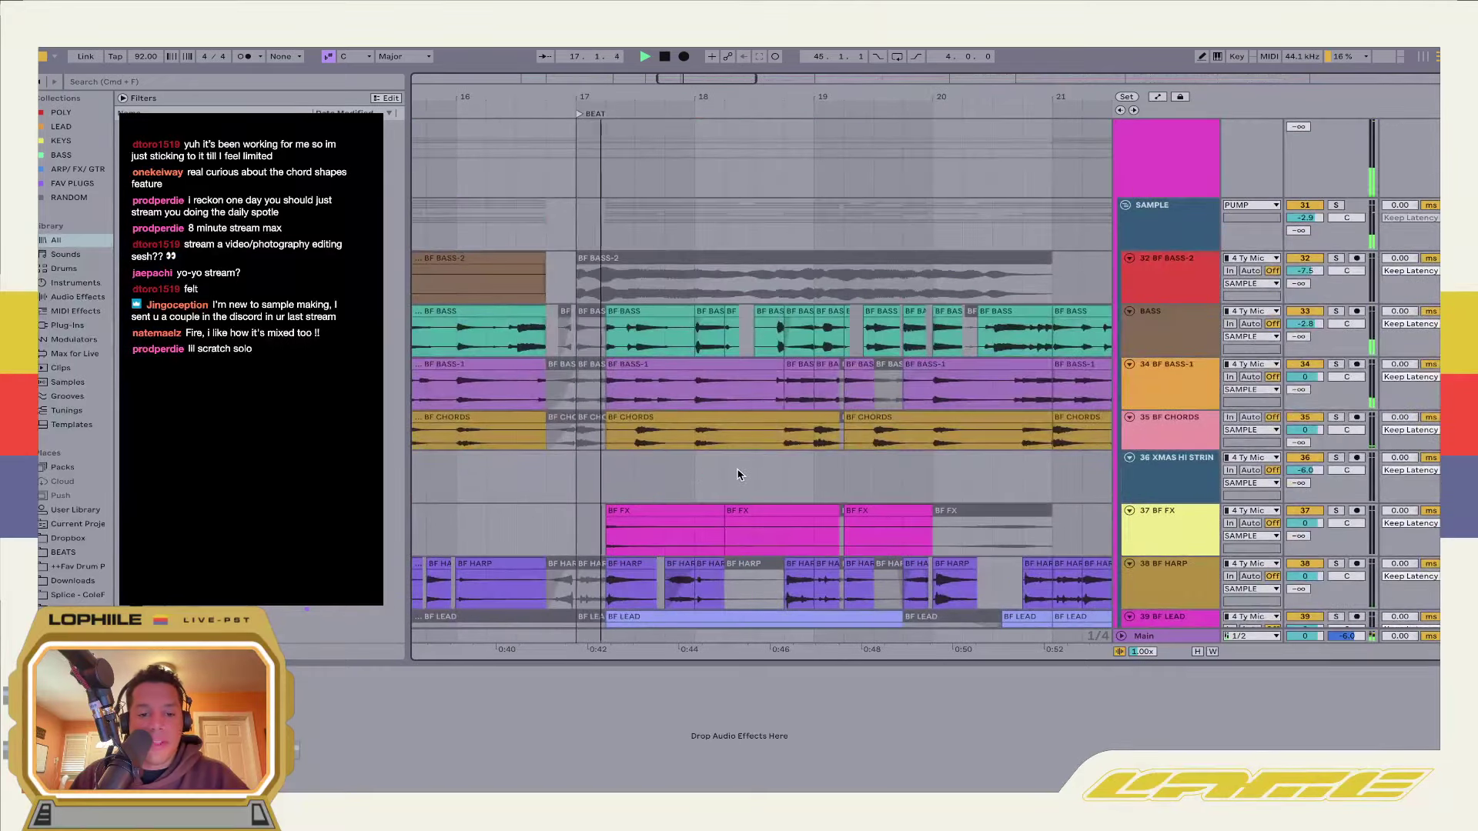
Follow the DRUMS 2 tracks from the BEAT section and zoom in on the 090 Pop Metal shaker clips around bar 18
scroll(738, 473, "down", 20)
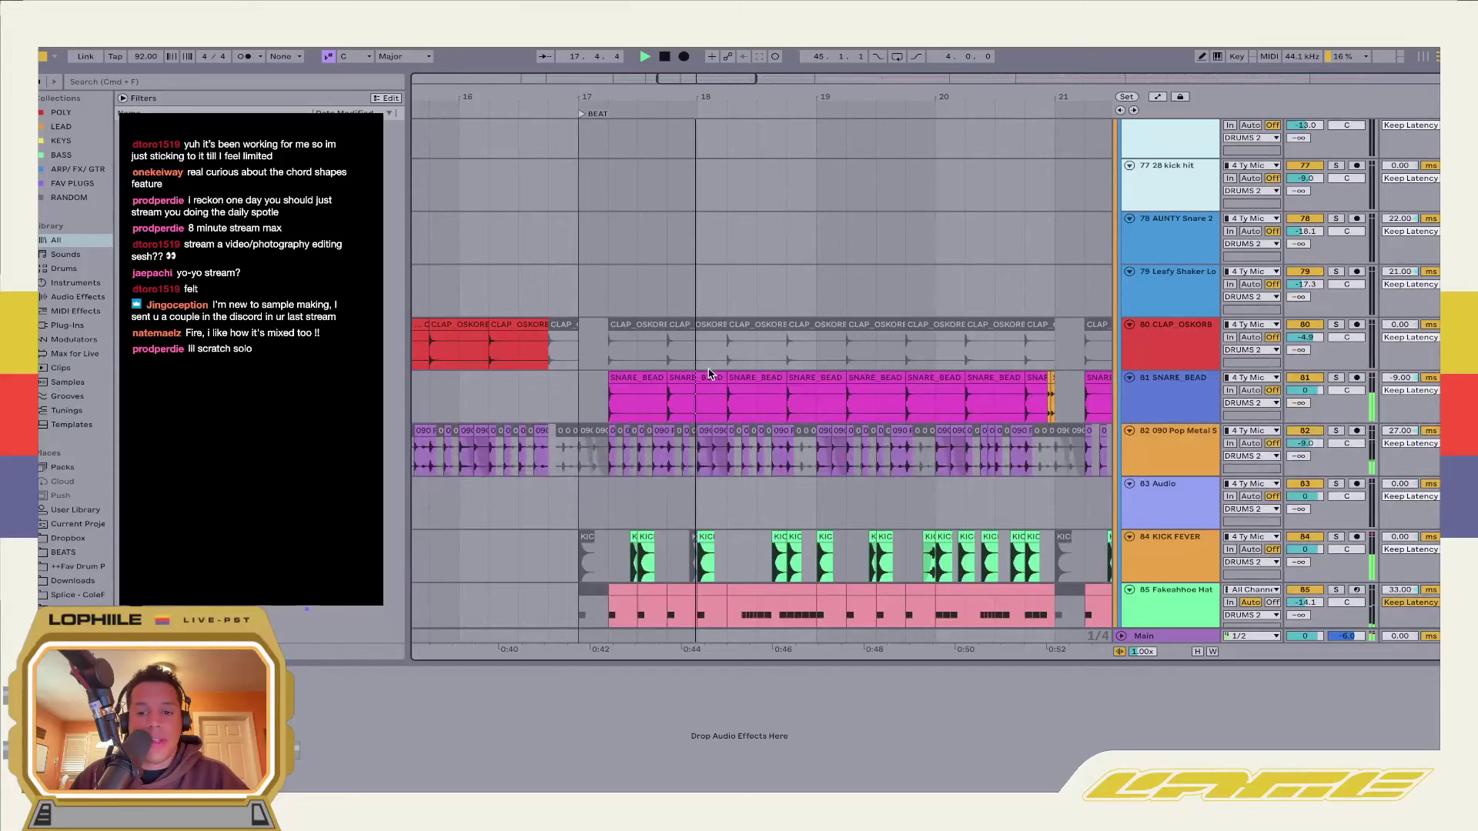
scroll(739, 378, "down", 2)
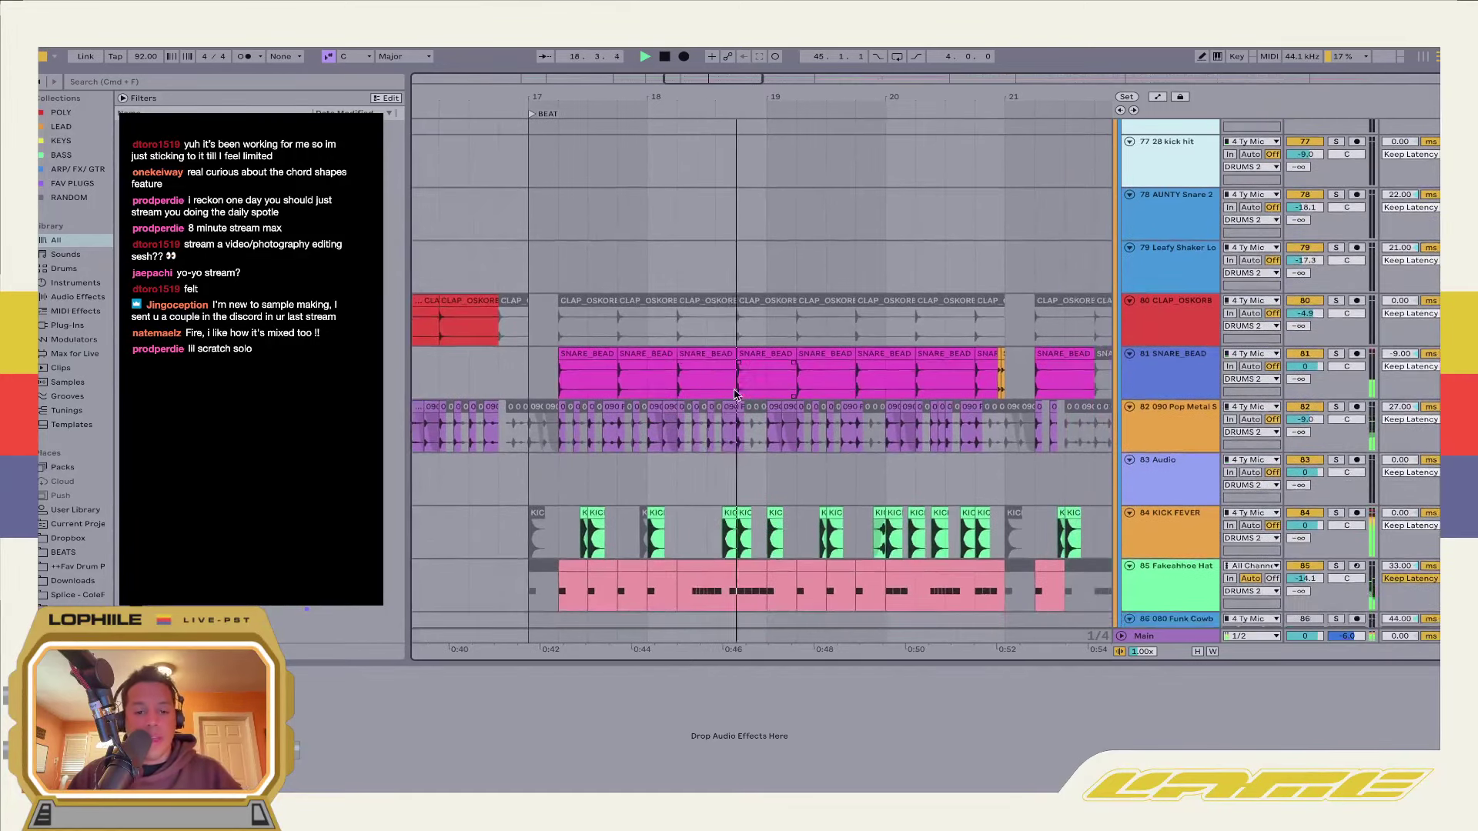
scroll(724, 381, "down", 2)
scroll(679, 392, "up", 5)
scroll(679, 393, "up", 3)
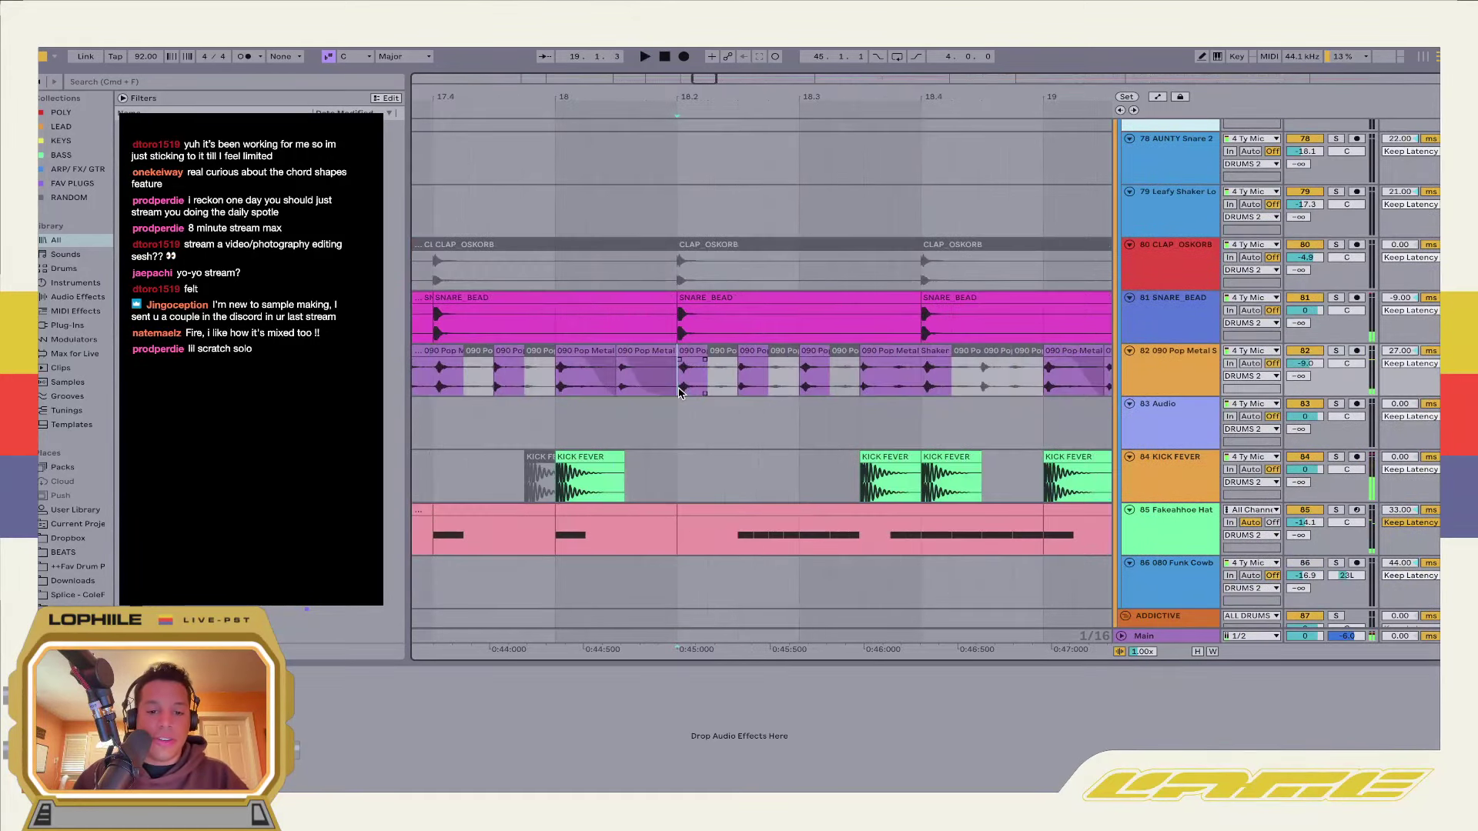
Solo the 090 Pop Metal shaker track and play it from bar 17.2
scroll(783, 389, "left", 5)
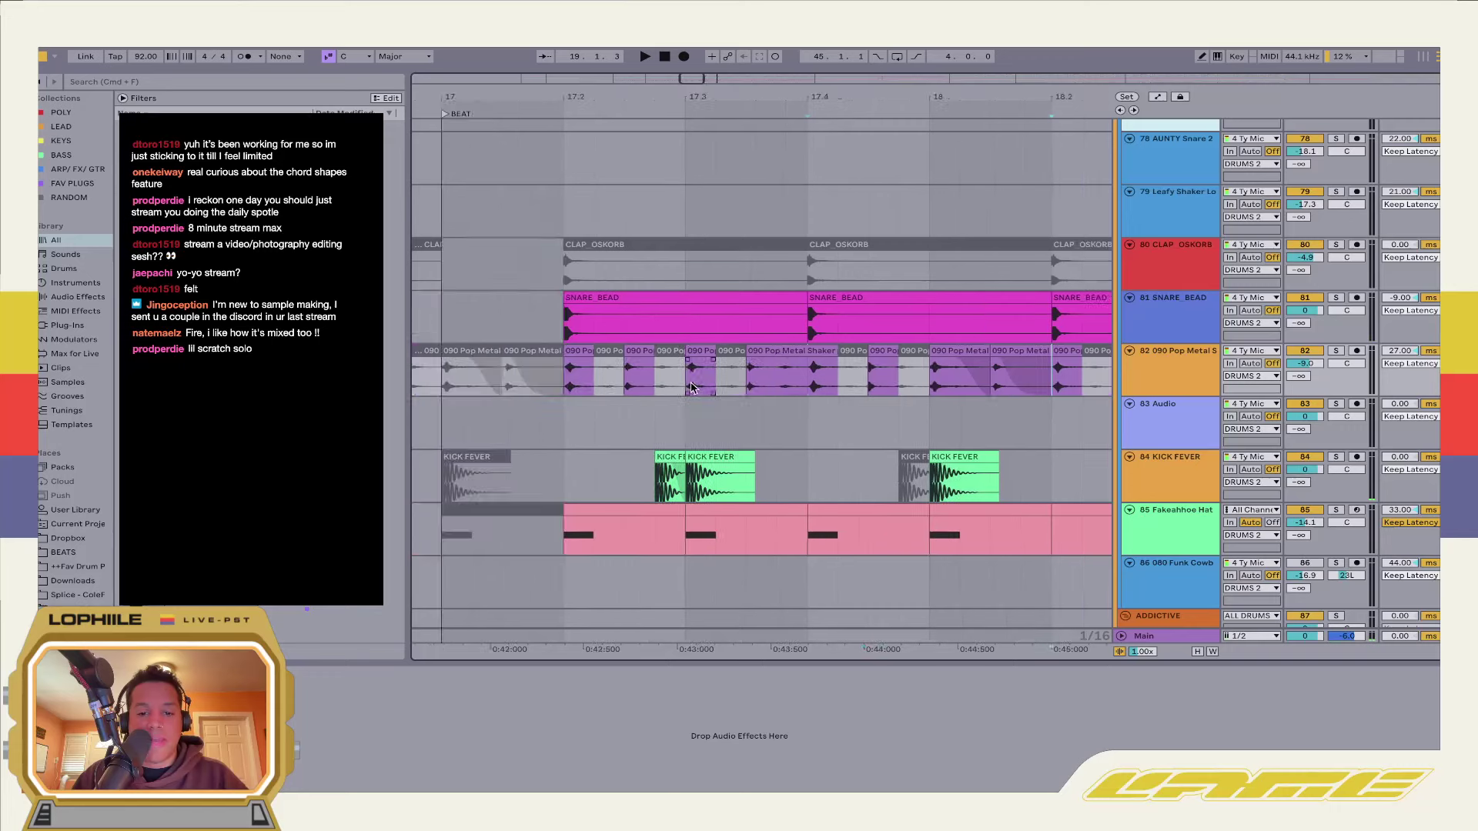
left_click(1336, 351)
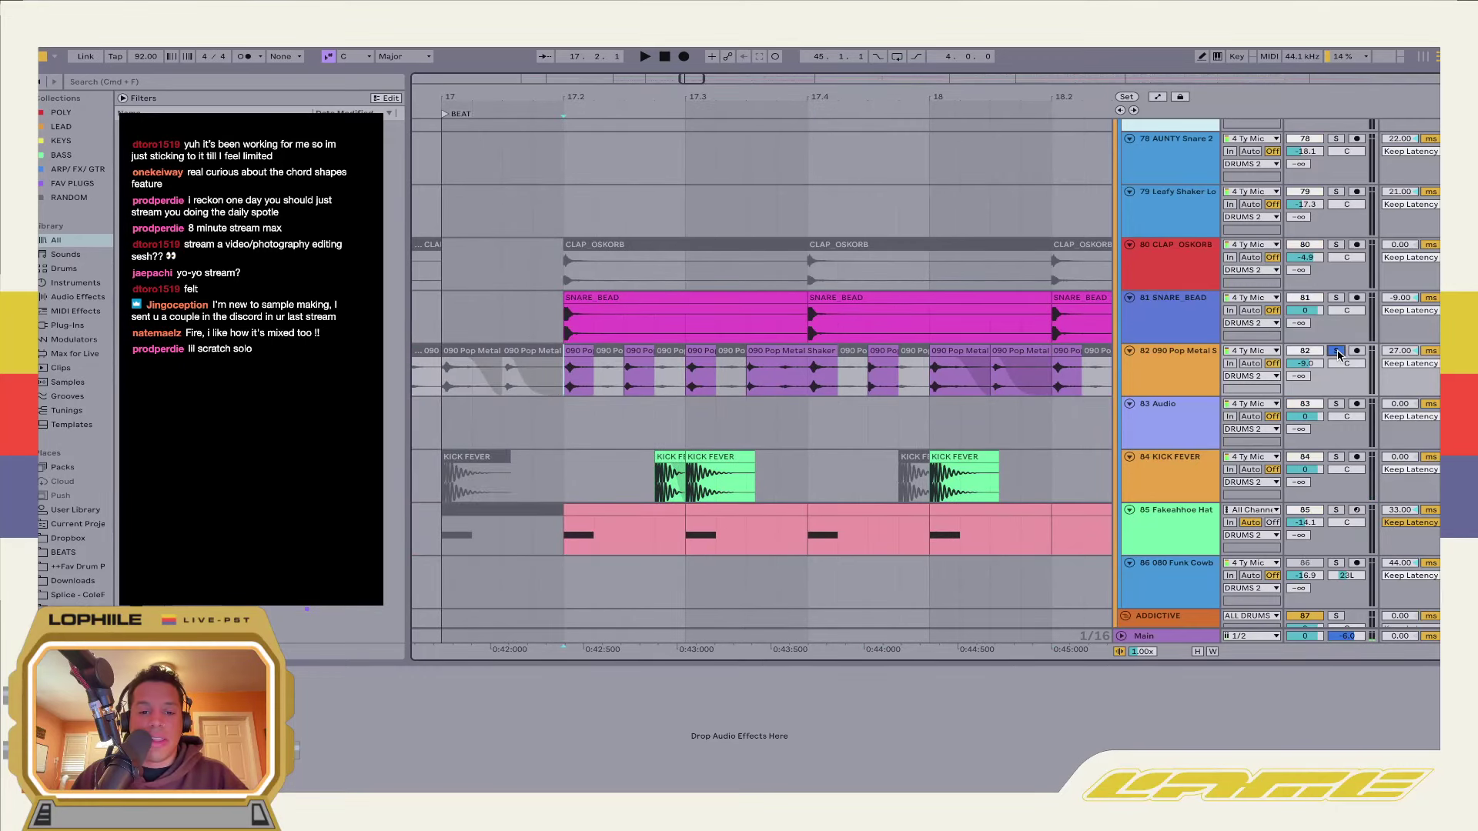
key("space")
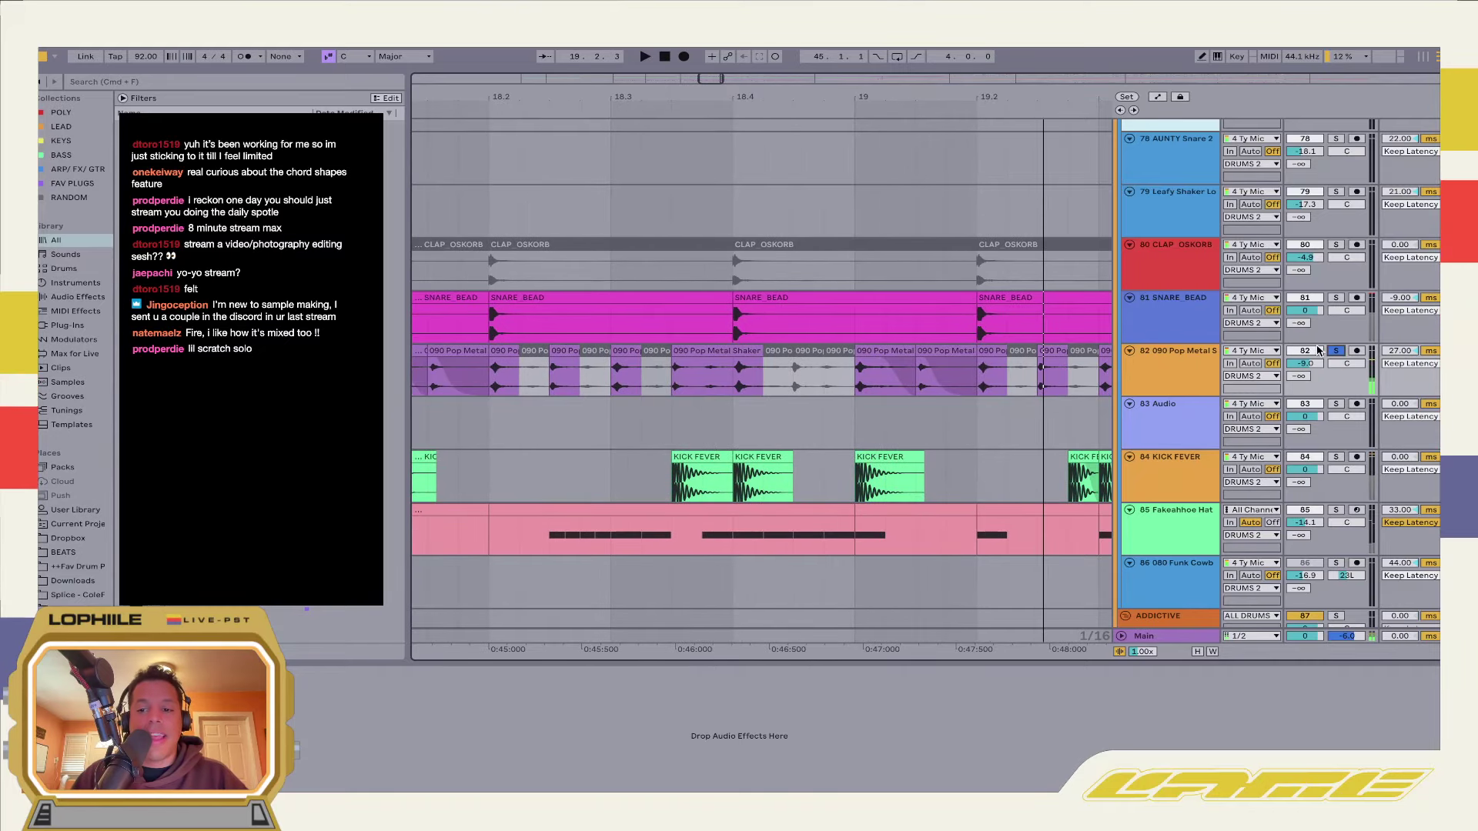
Play the BEAT section with the shaker unsoloed, zoom out over the drum tracks, and stop playback around bar 20
left_click(733, 421)
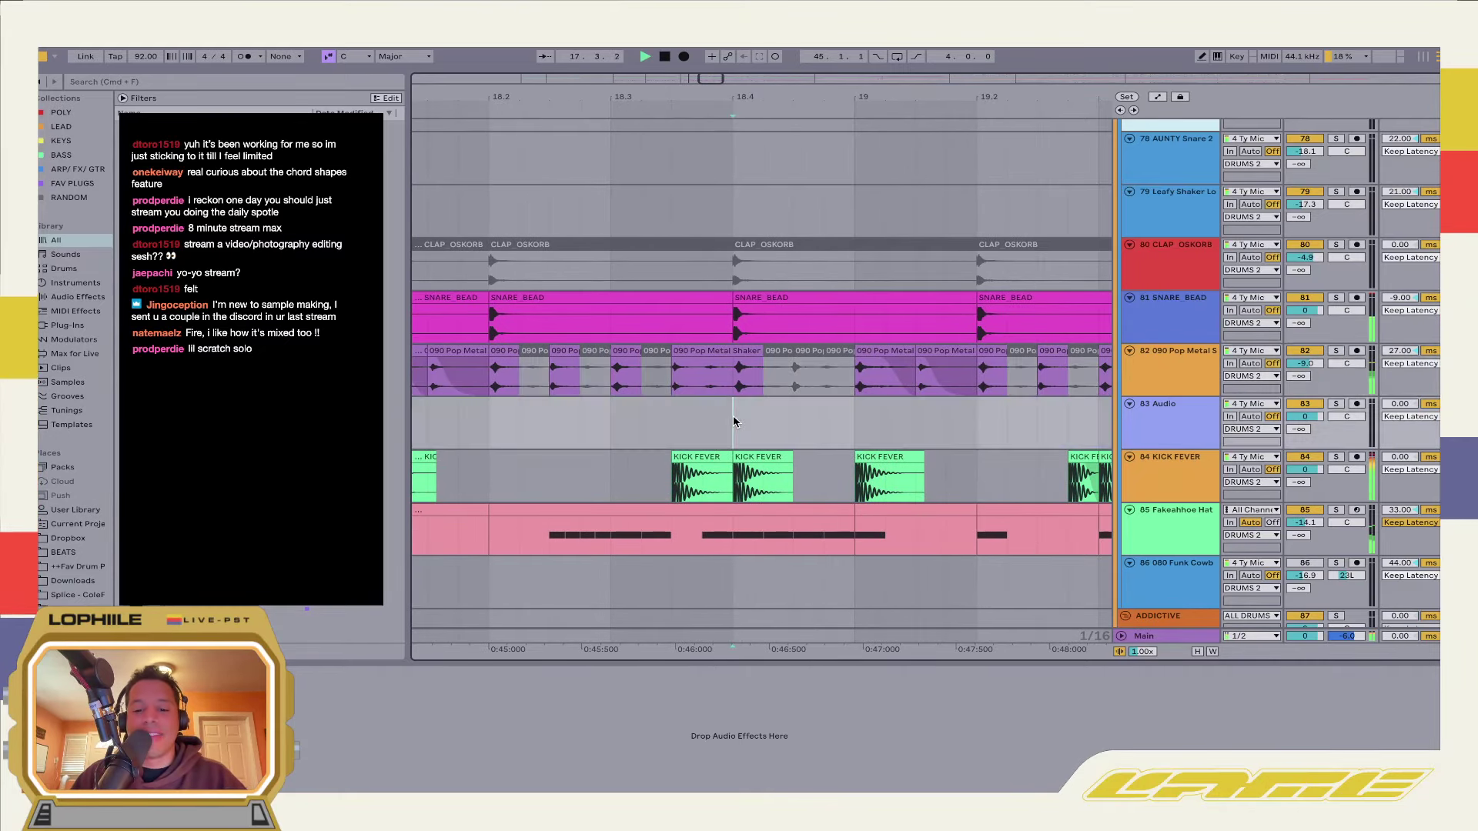
scroll(733, 421, "down", 5)
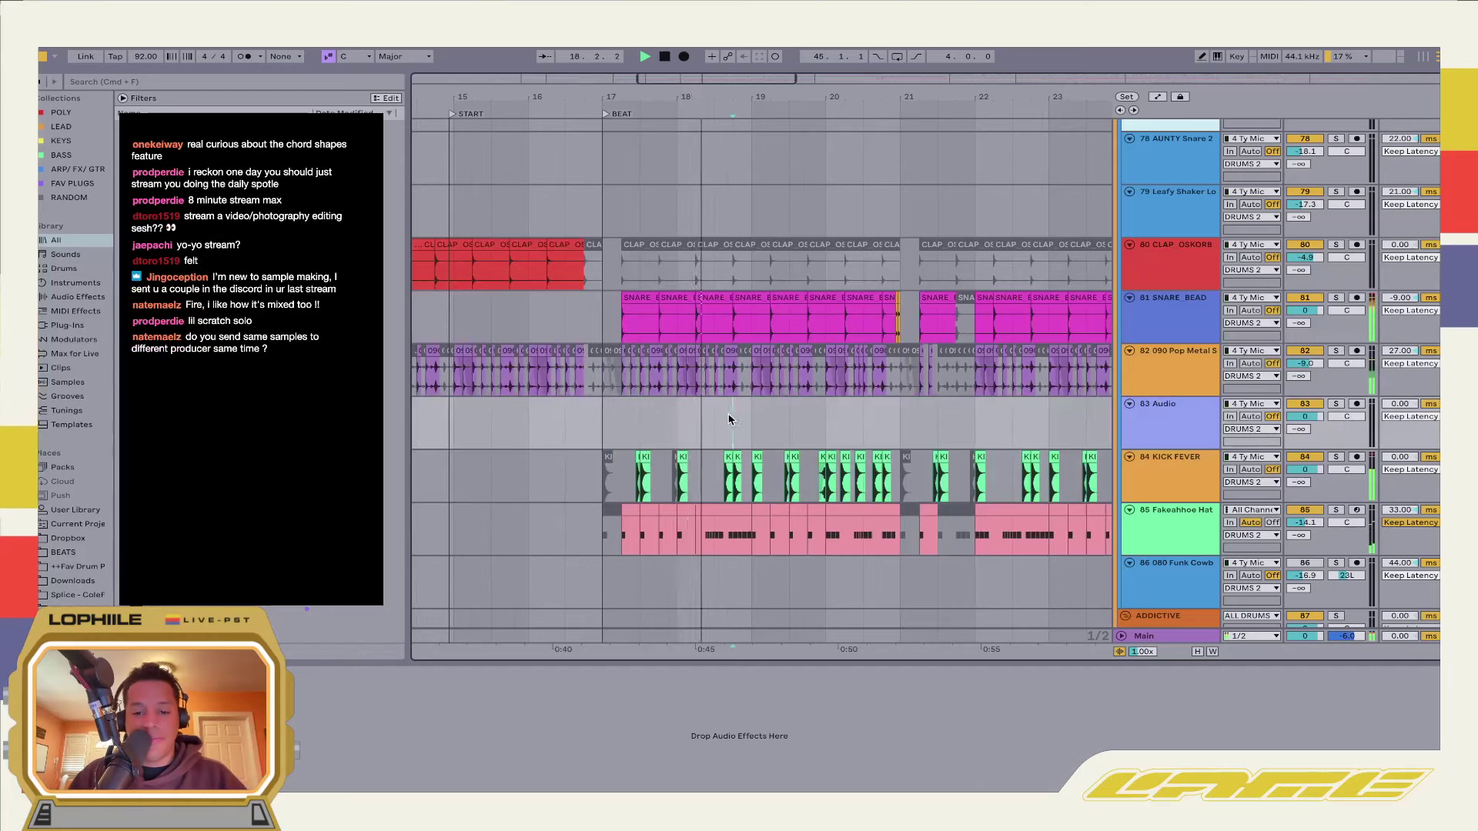
scroll(728, 414, "right", 3)
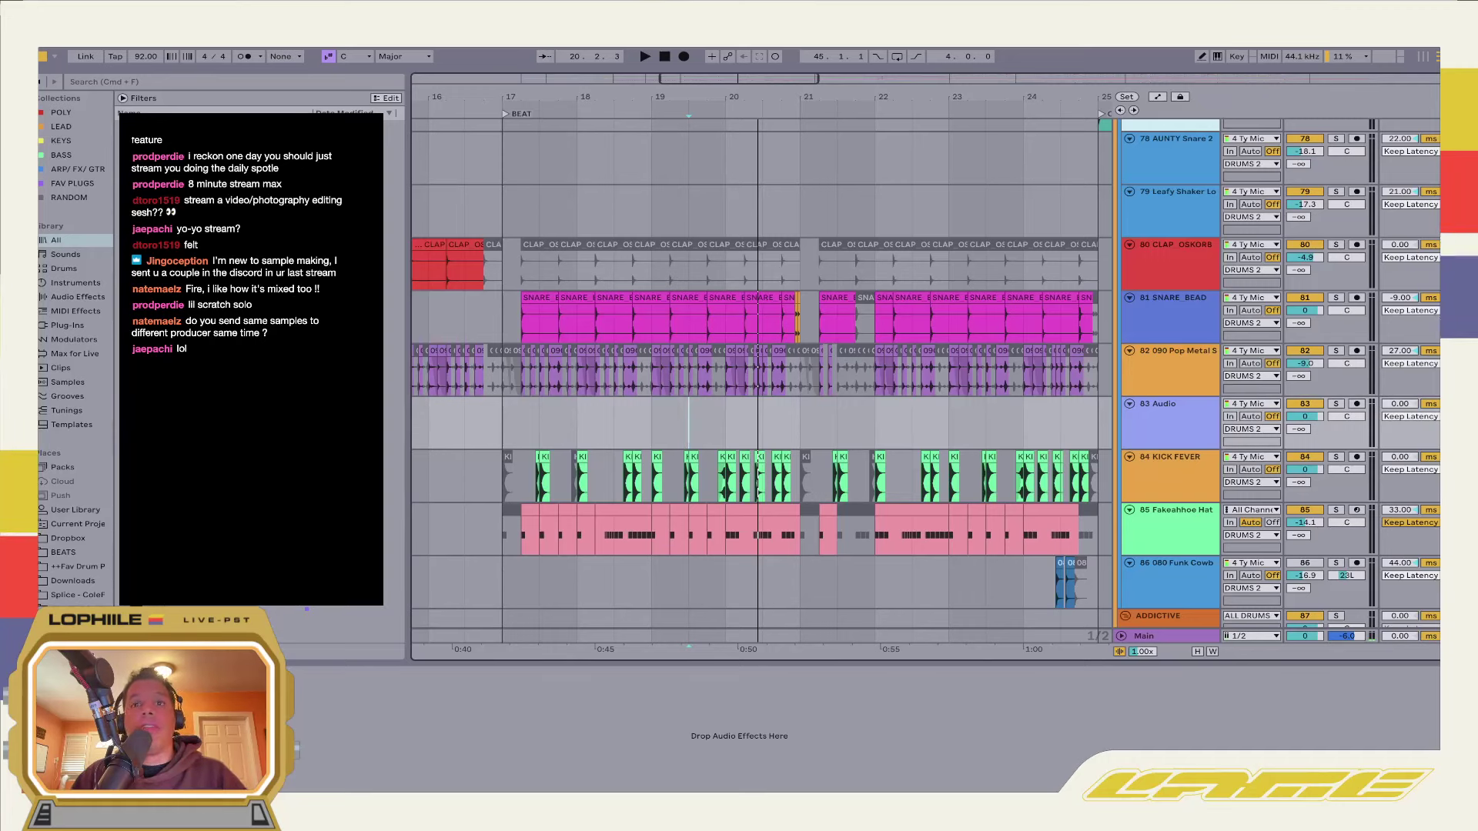
key("space")
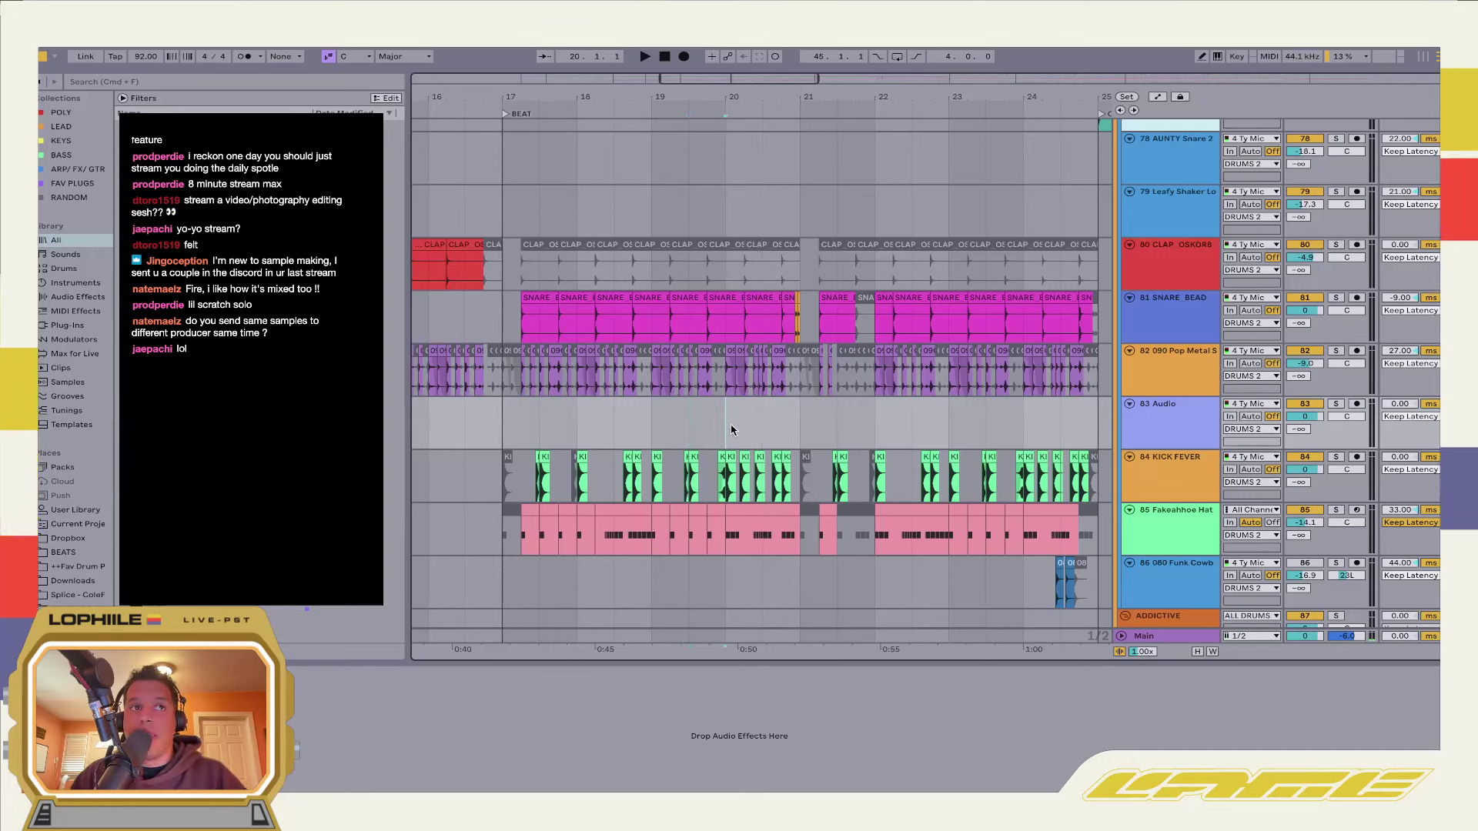
Set the insert marker at bar 20 on the 83 Audio track and play the drums leading into the break at bar 21
left_click(724, 431)
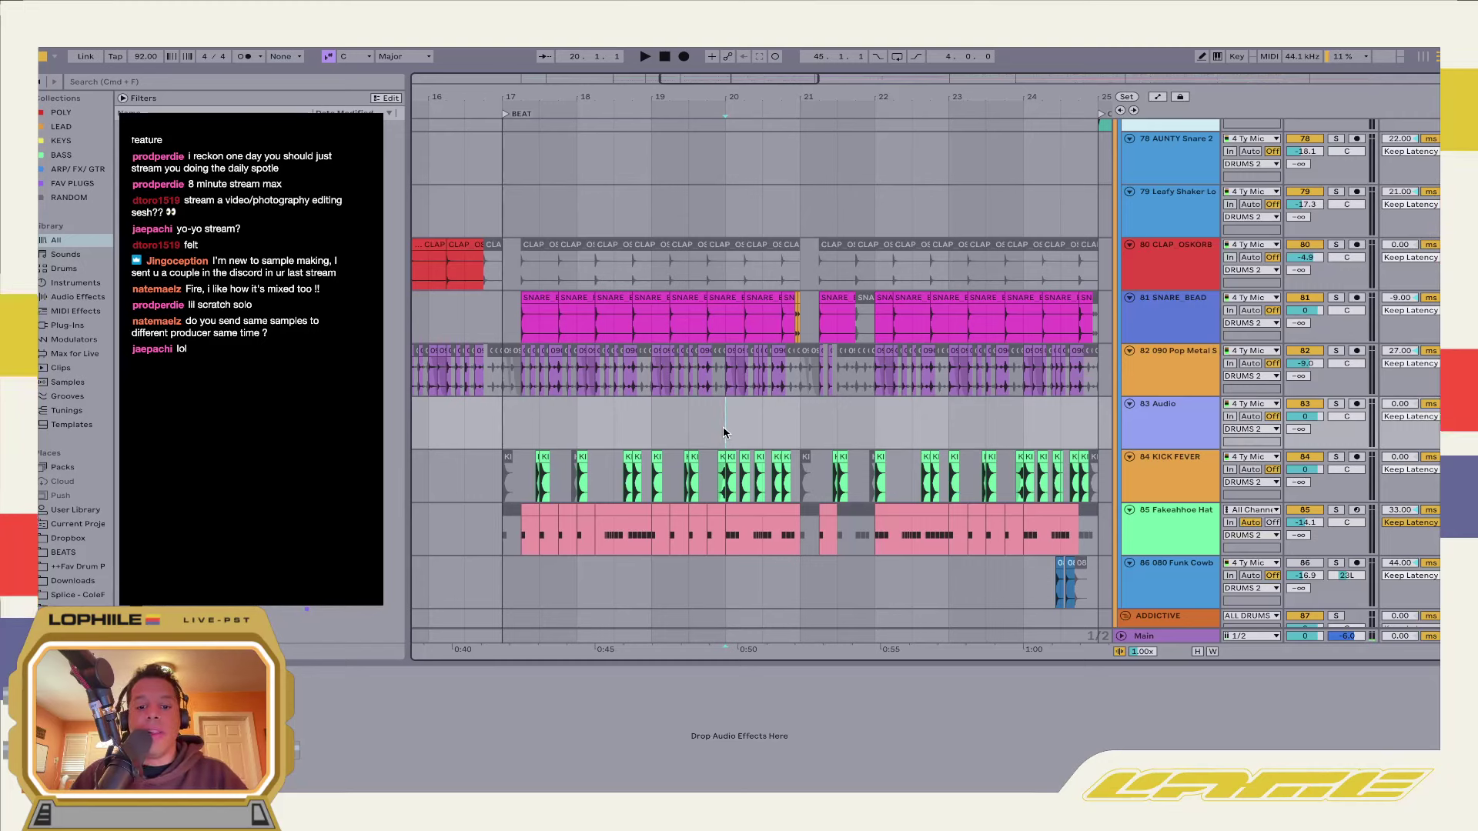
key("space")
key("space")
left_click(818, 412)
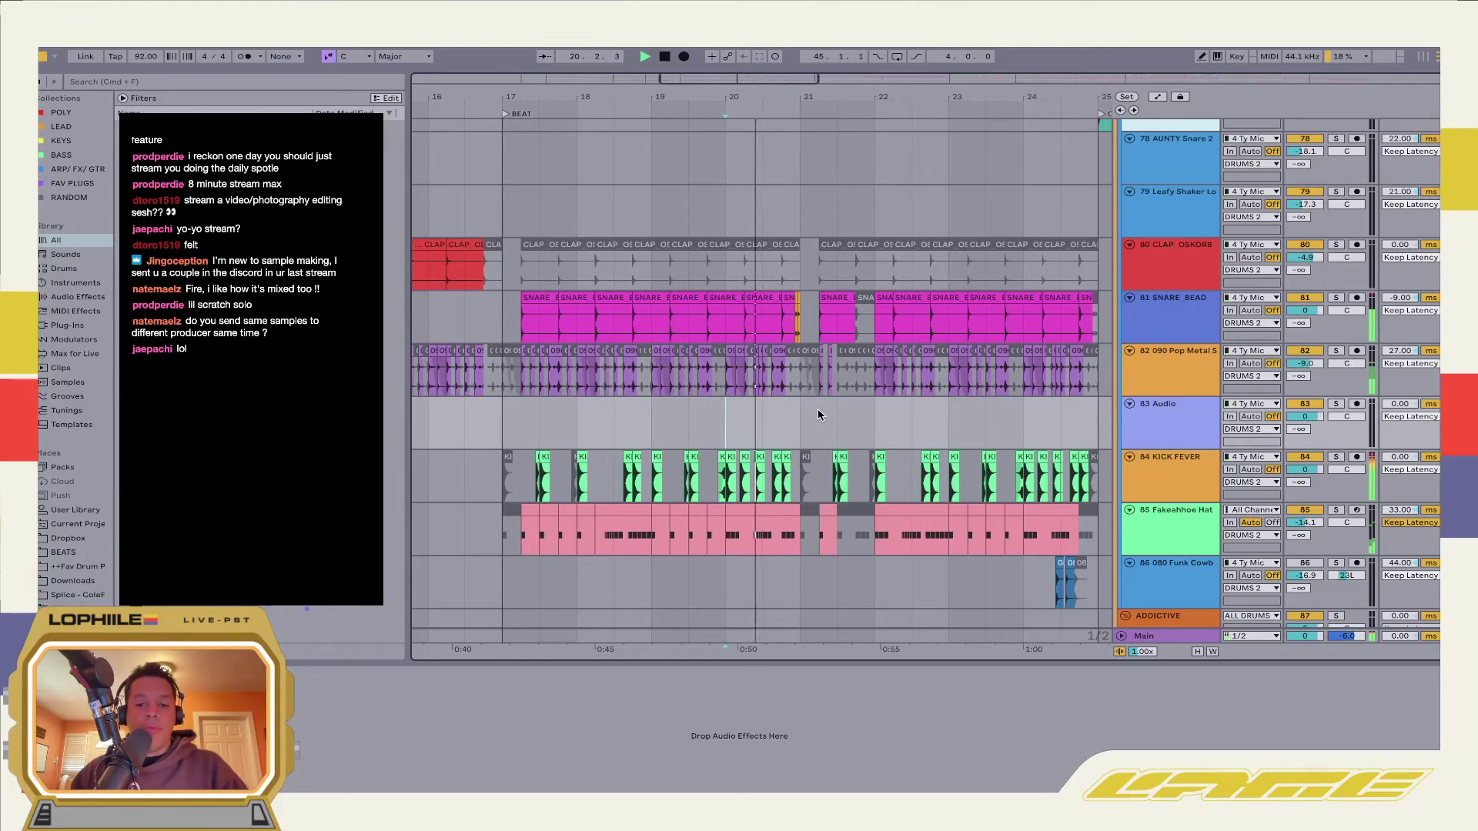
Play from bar 20.3 on the 83 Audio track and follow the drum and vocal groups to the CLIMB locator at bar 25
left_click(763, 421)
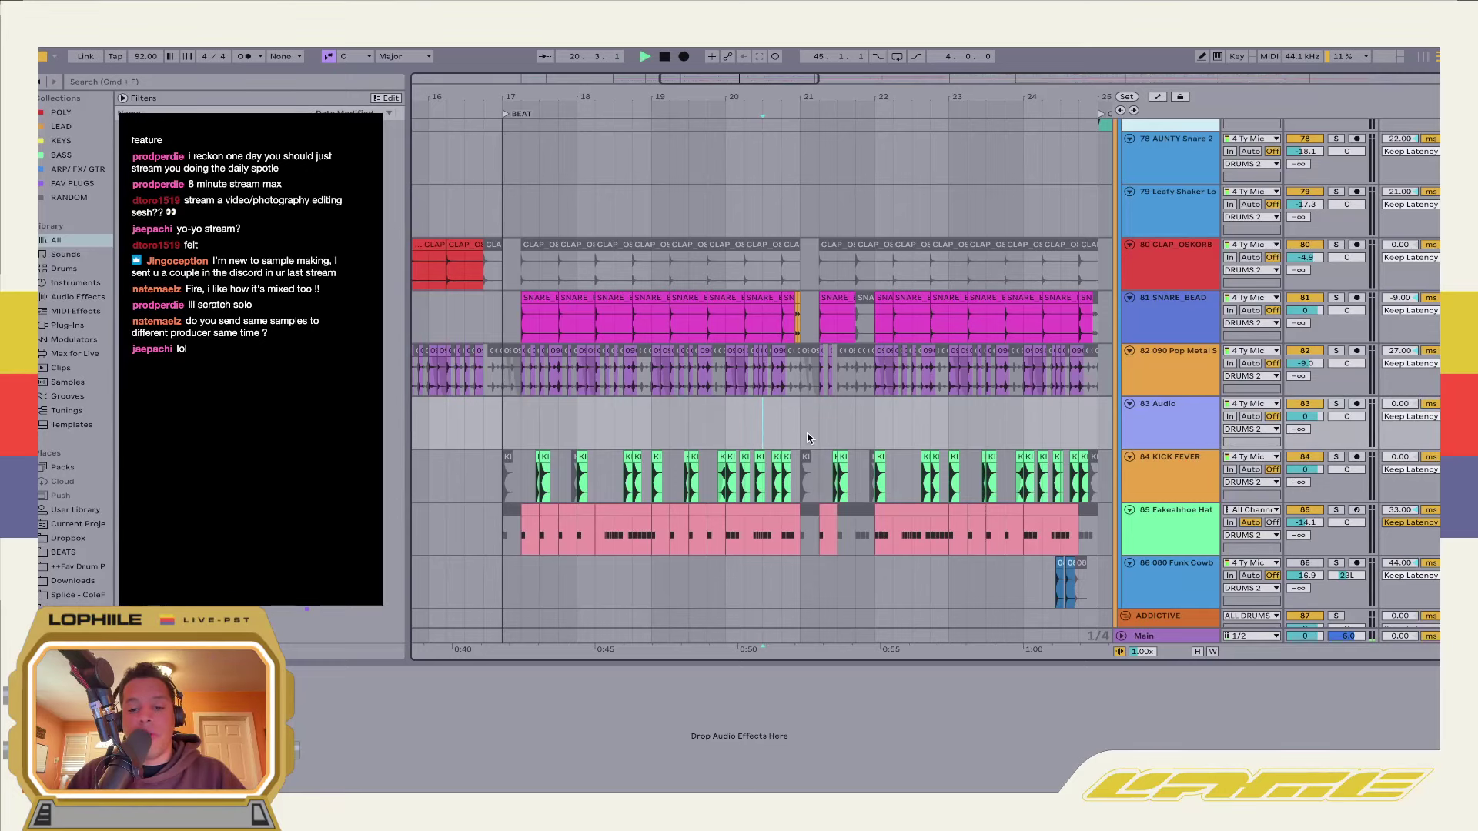
key("space")
scroll(662, 413, "down", 3)
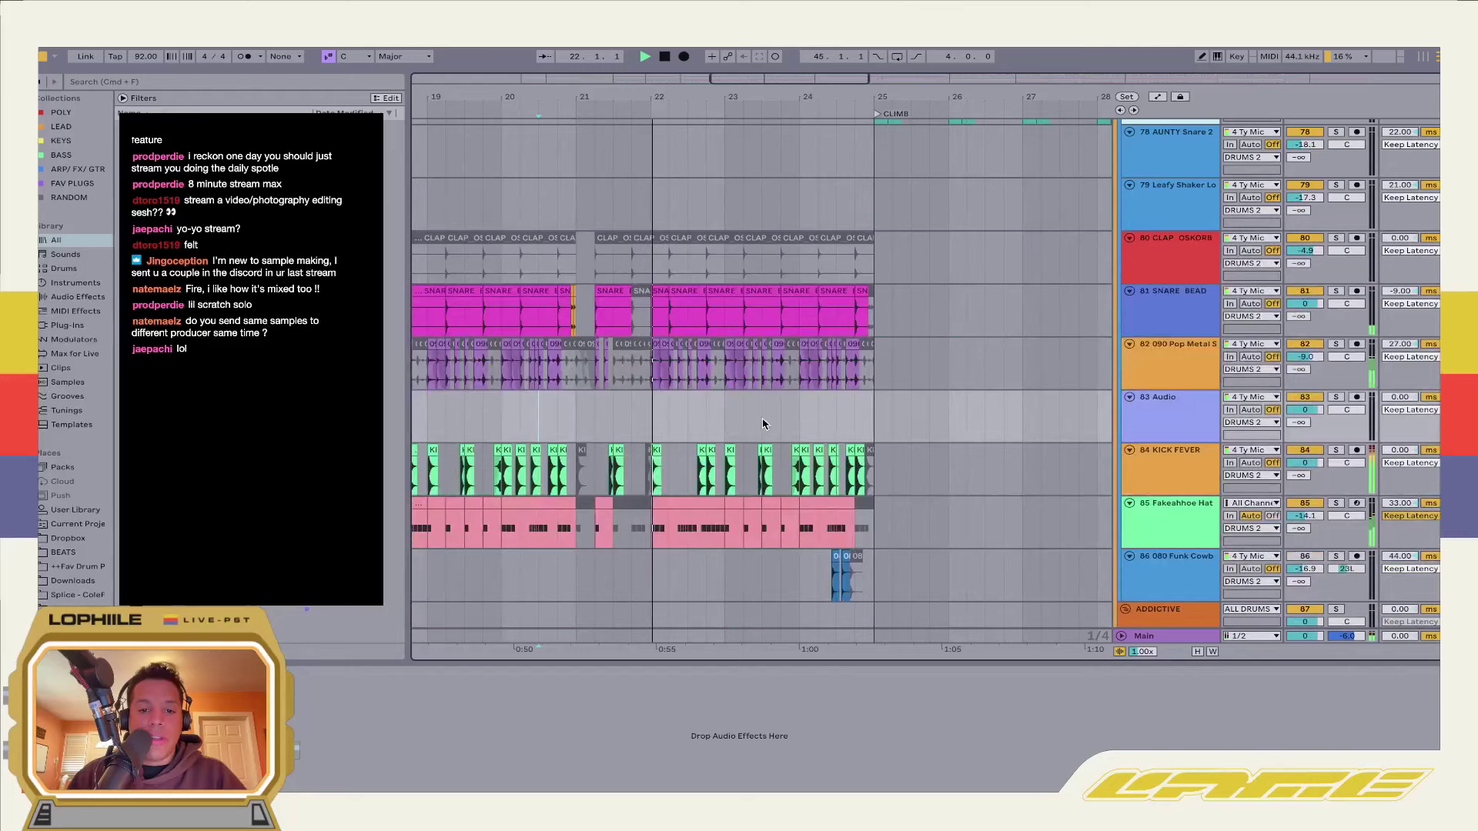
scroll(763, 422, "up", 10)
scroll(758, 392, "down", 10)
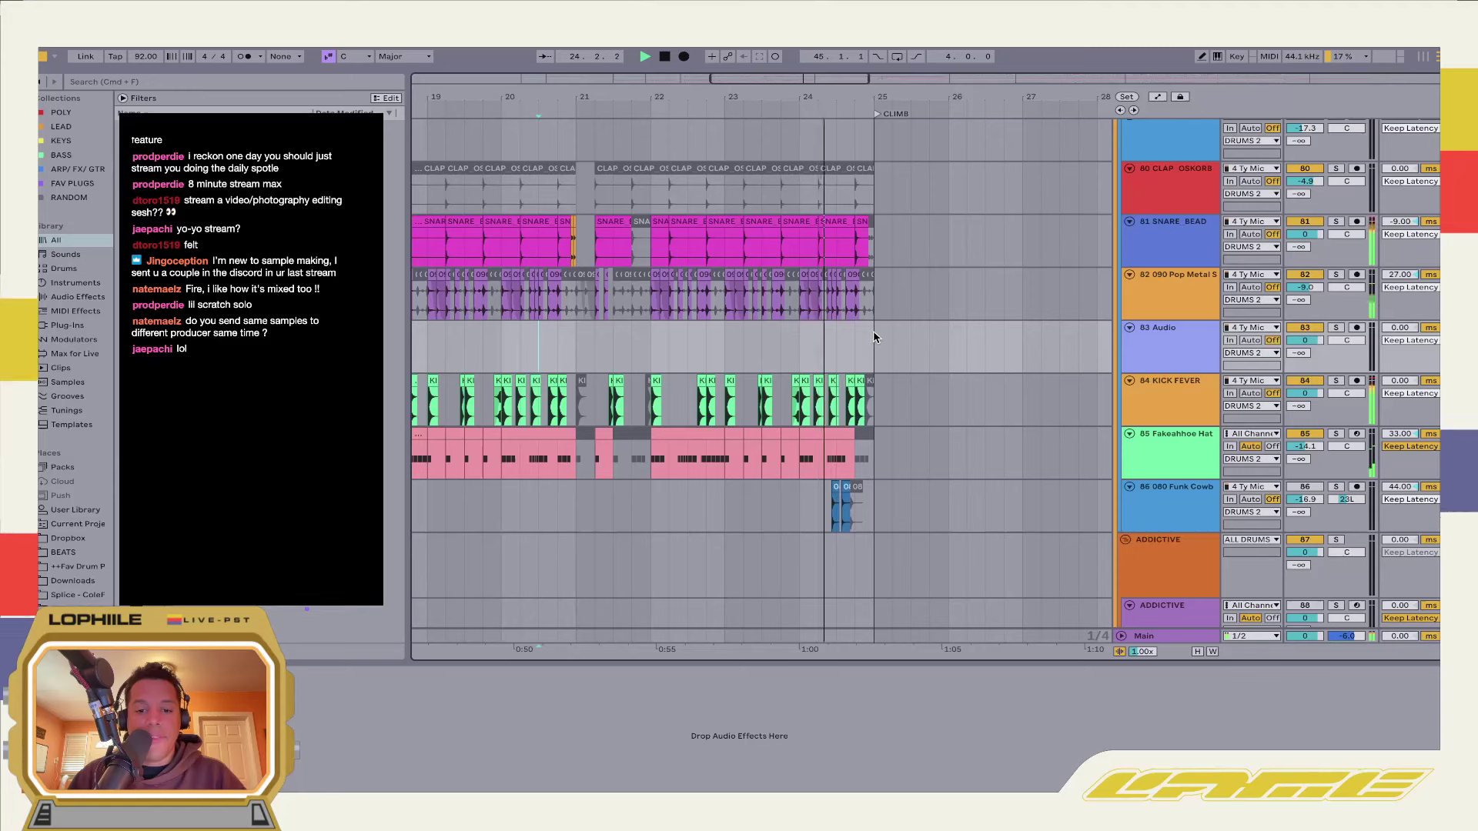
scroll(873, 331, "up", 15)
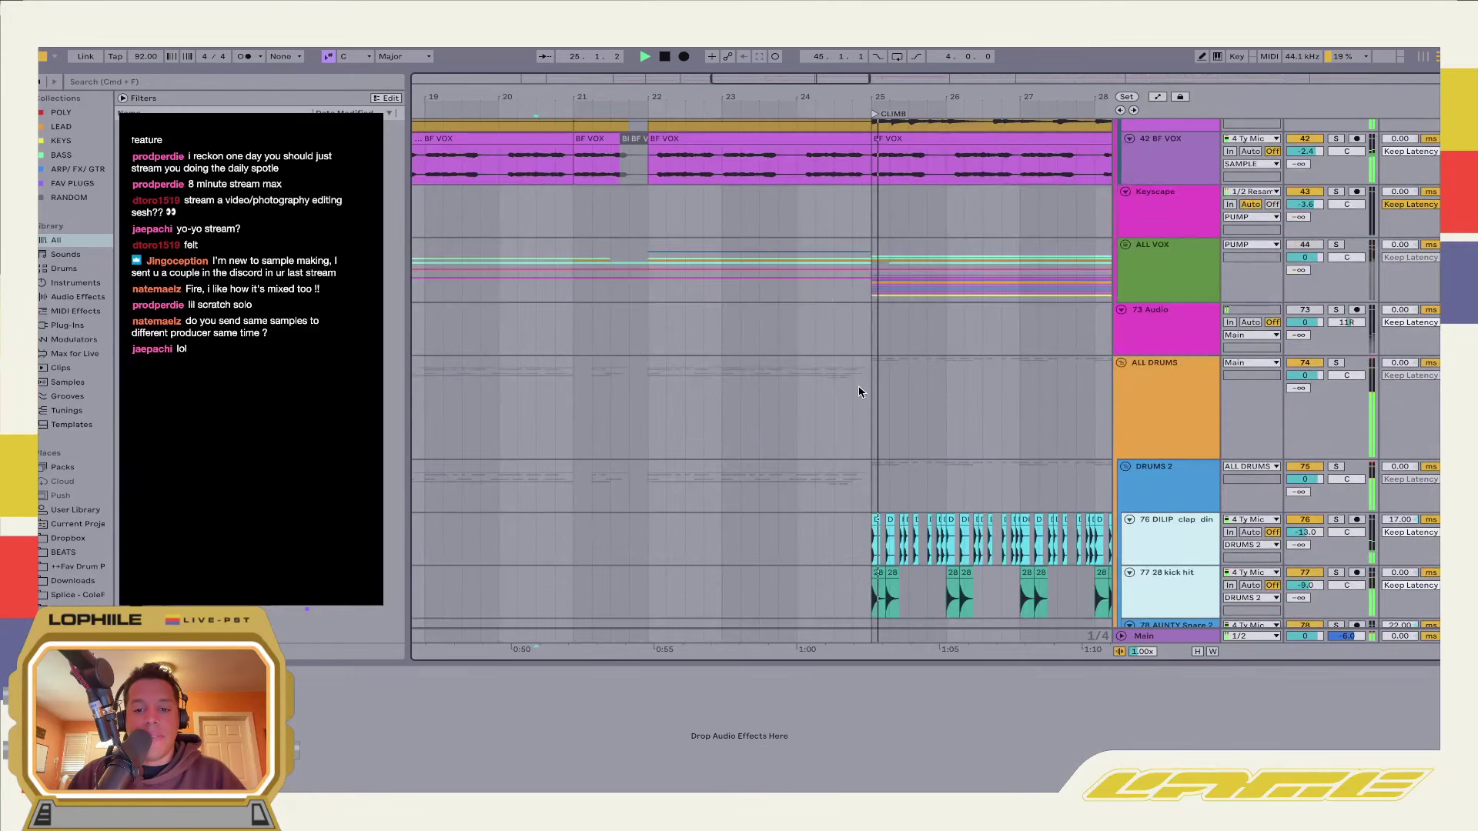
Set the insert marker at the CLIMB locator, bar 25, on the ALL DRUMS group and view the section up to the CHURCH locator
left_click(871, 392)
scroll(871, 393, "right", 3)
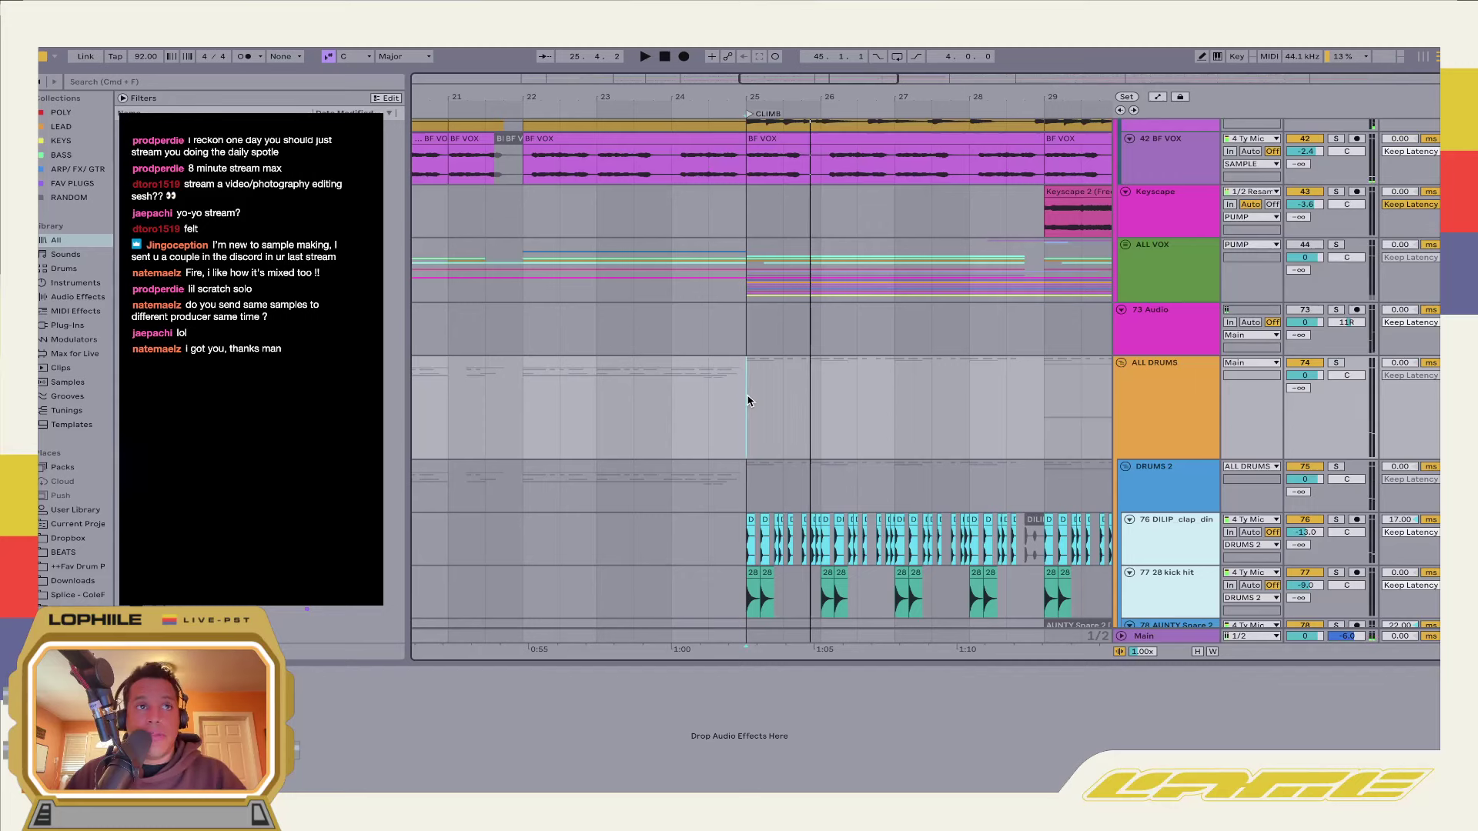
scroll(749, 401, "right", 5)
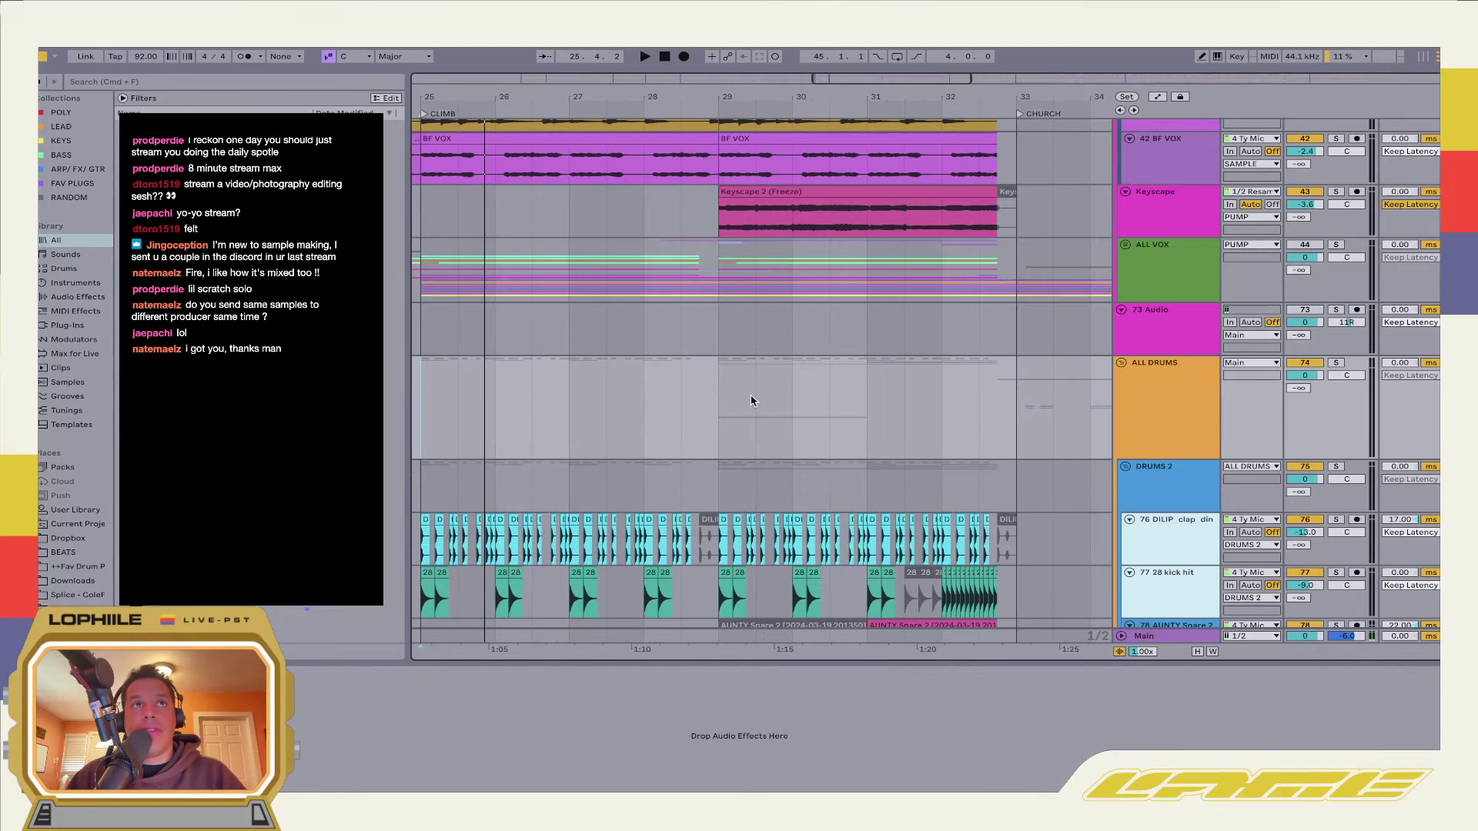
Play the CLIMB section from bar 25, look over its drum tracks, and set the insert marker at bar 29
scroll(751, 400, "right", 3)
scroll(750, 400, "down", 5)
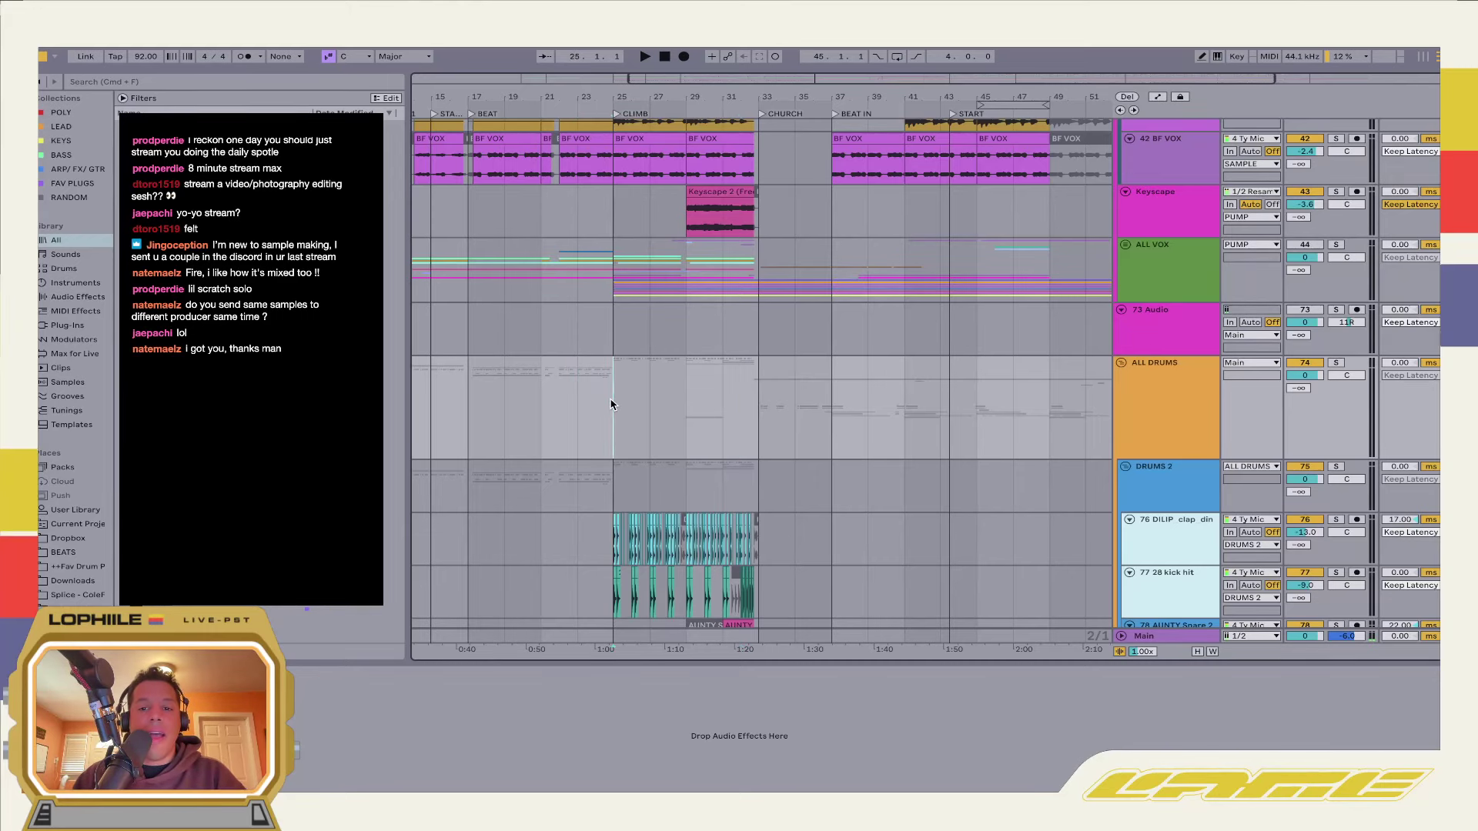
scroll(616, 416, "up", 5)
scroll(627, 432, "down", 5)
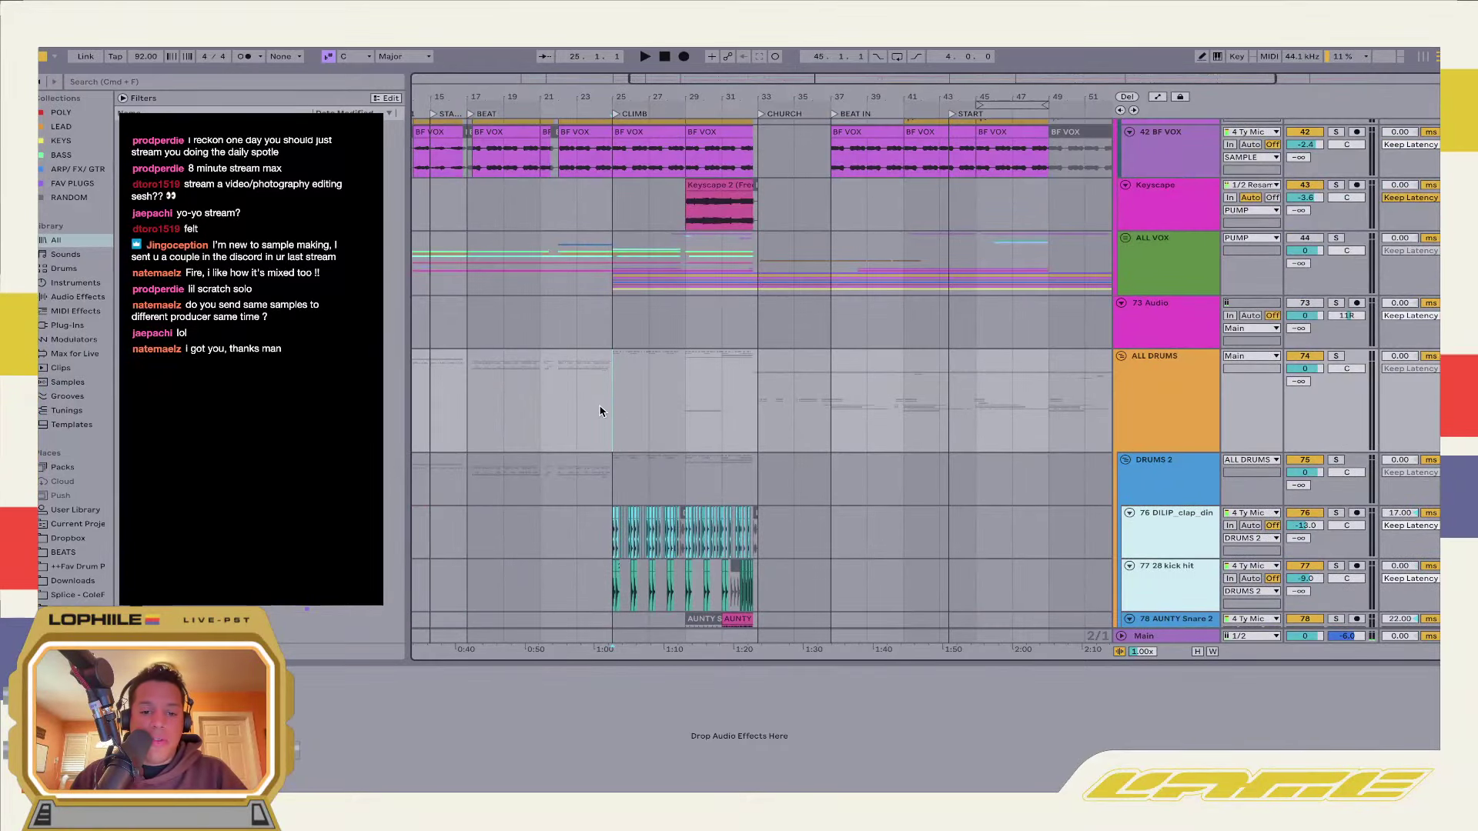
key("space")
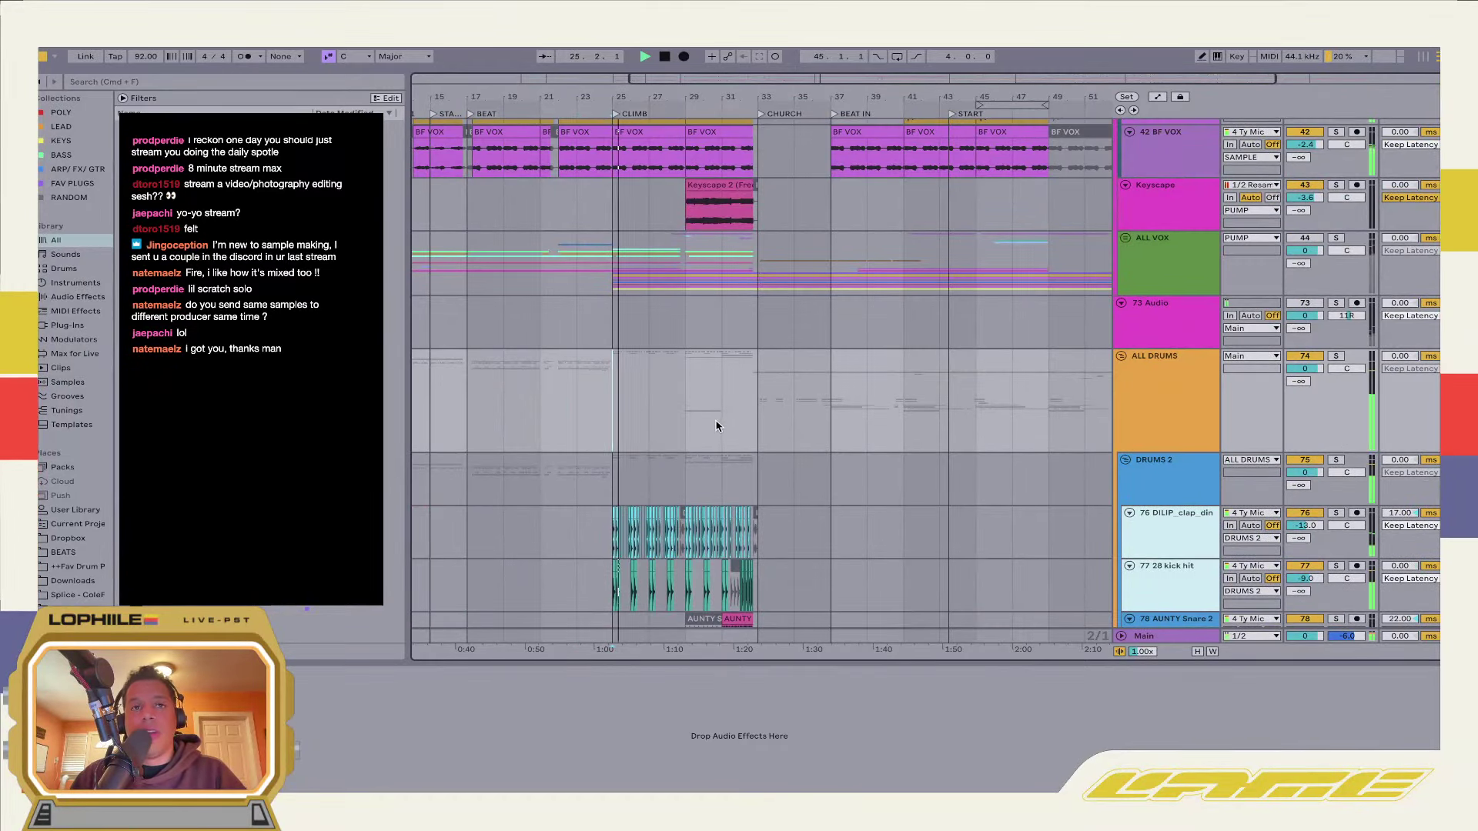
scroll(693, 414, "down", 15)
scroll(781, 413, "up", 10)
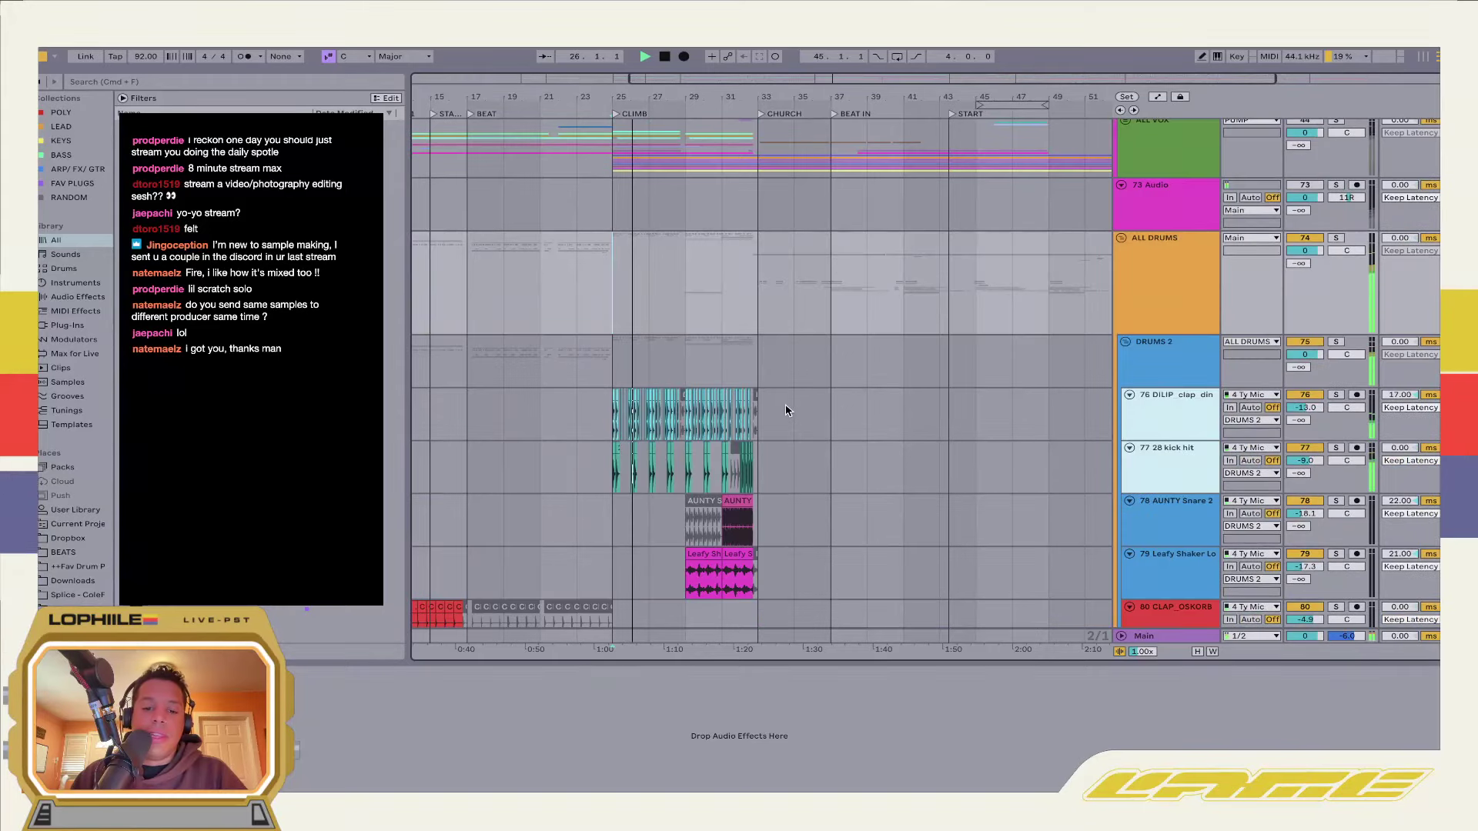
scroll(769, 408, "down", 8)
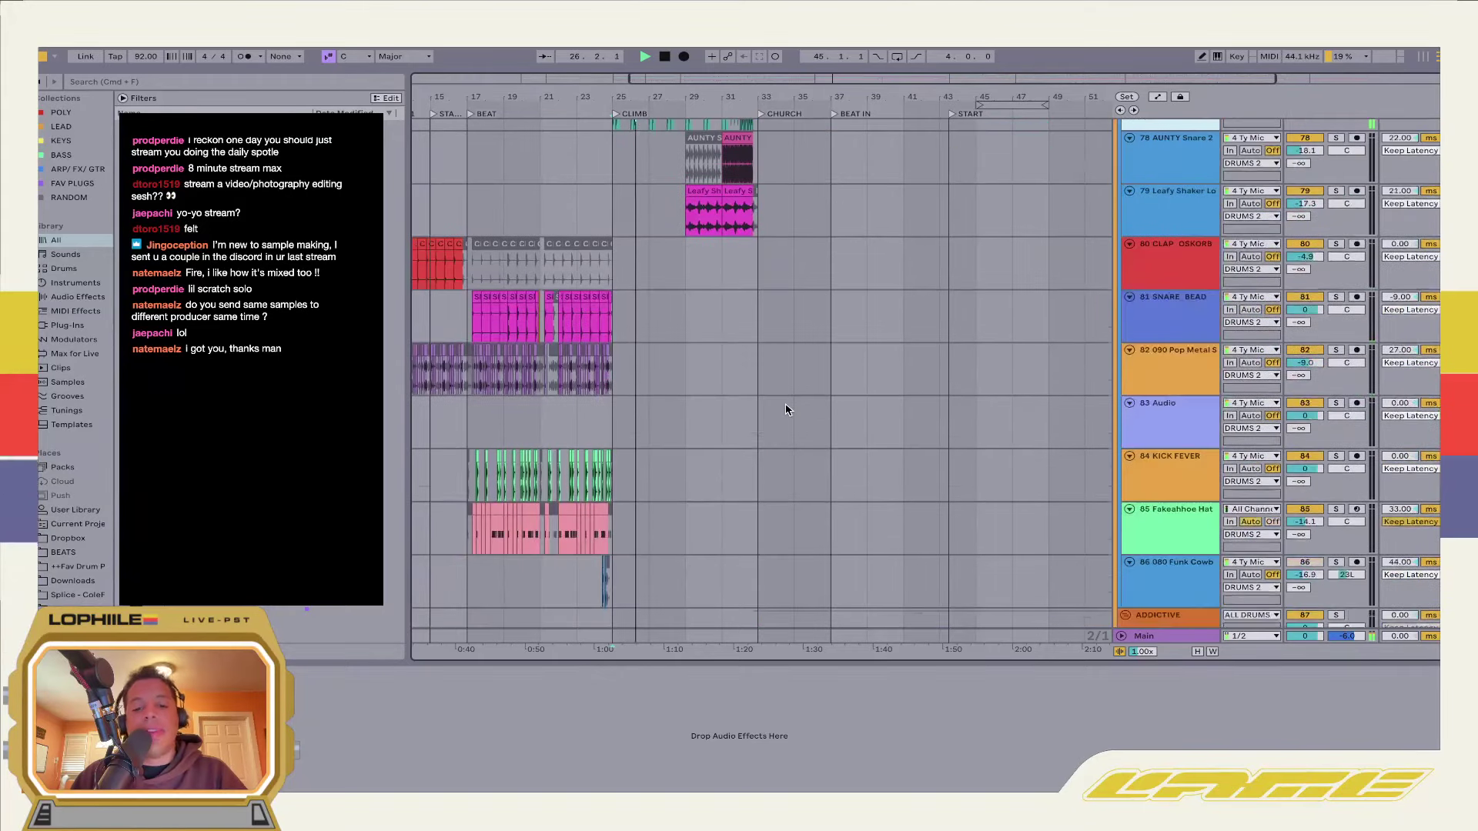
left_click(686, 382)
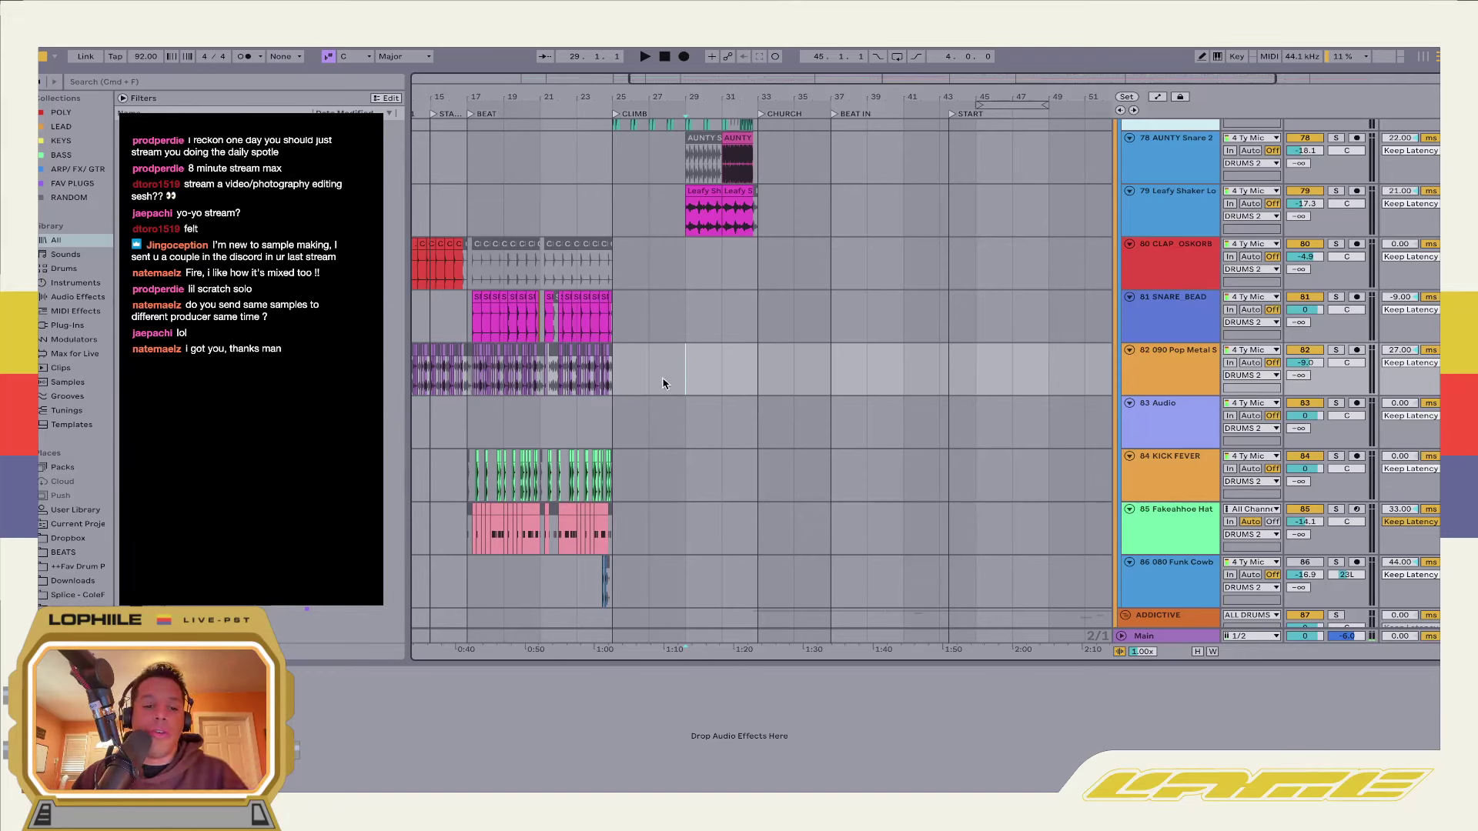
Play the BEAT section from bar 17 on the 83 Audio track with the timeline zoomed in
left_click(471, 422)
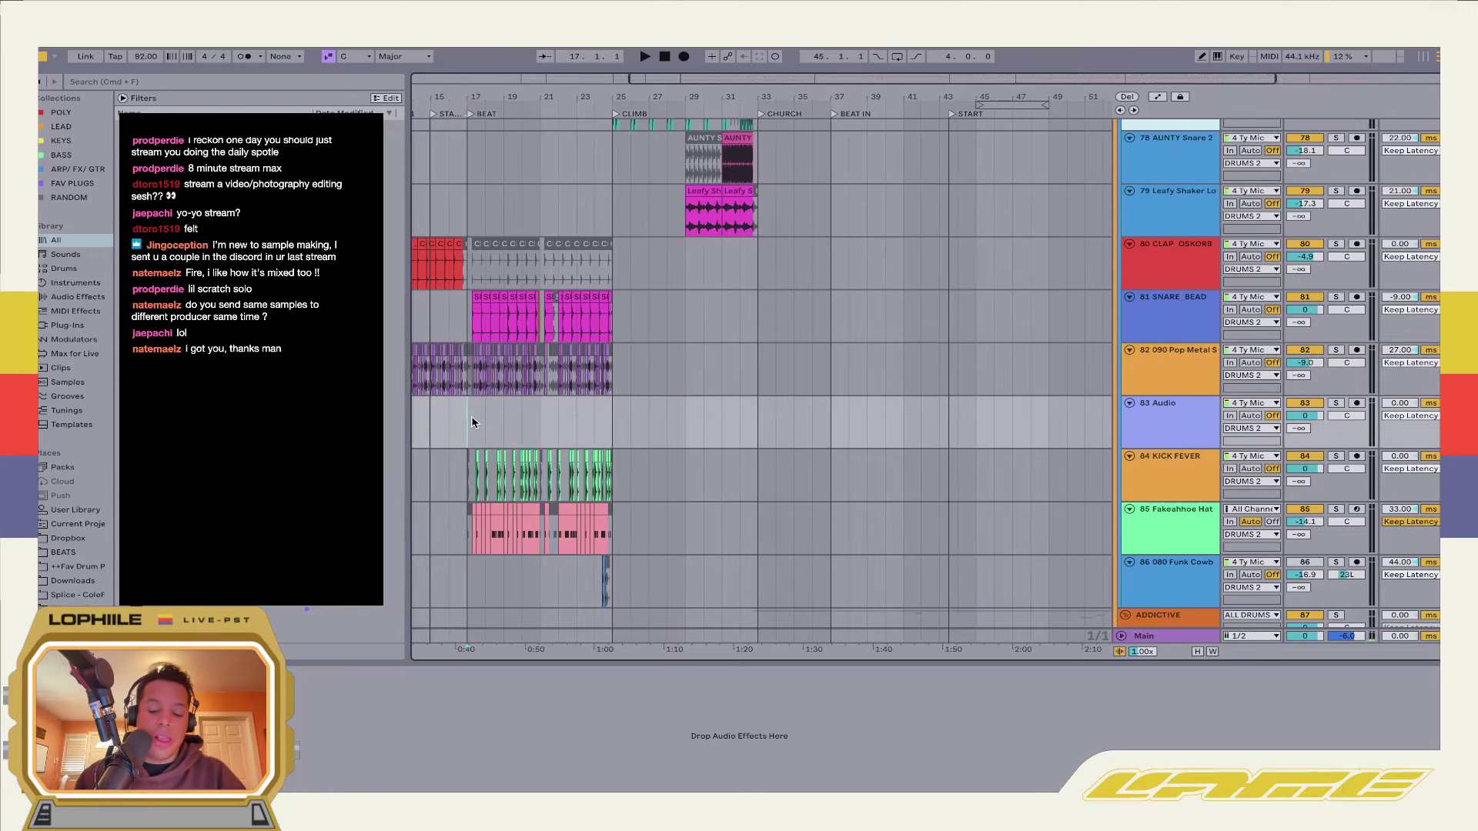
key("plus")
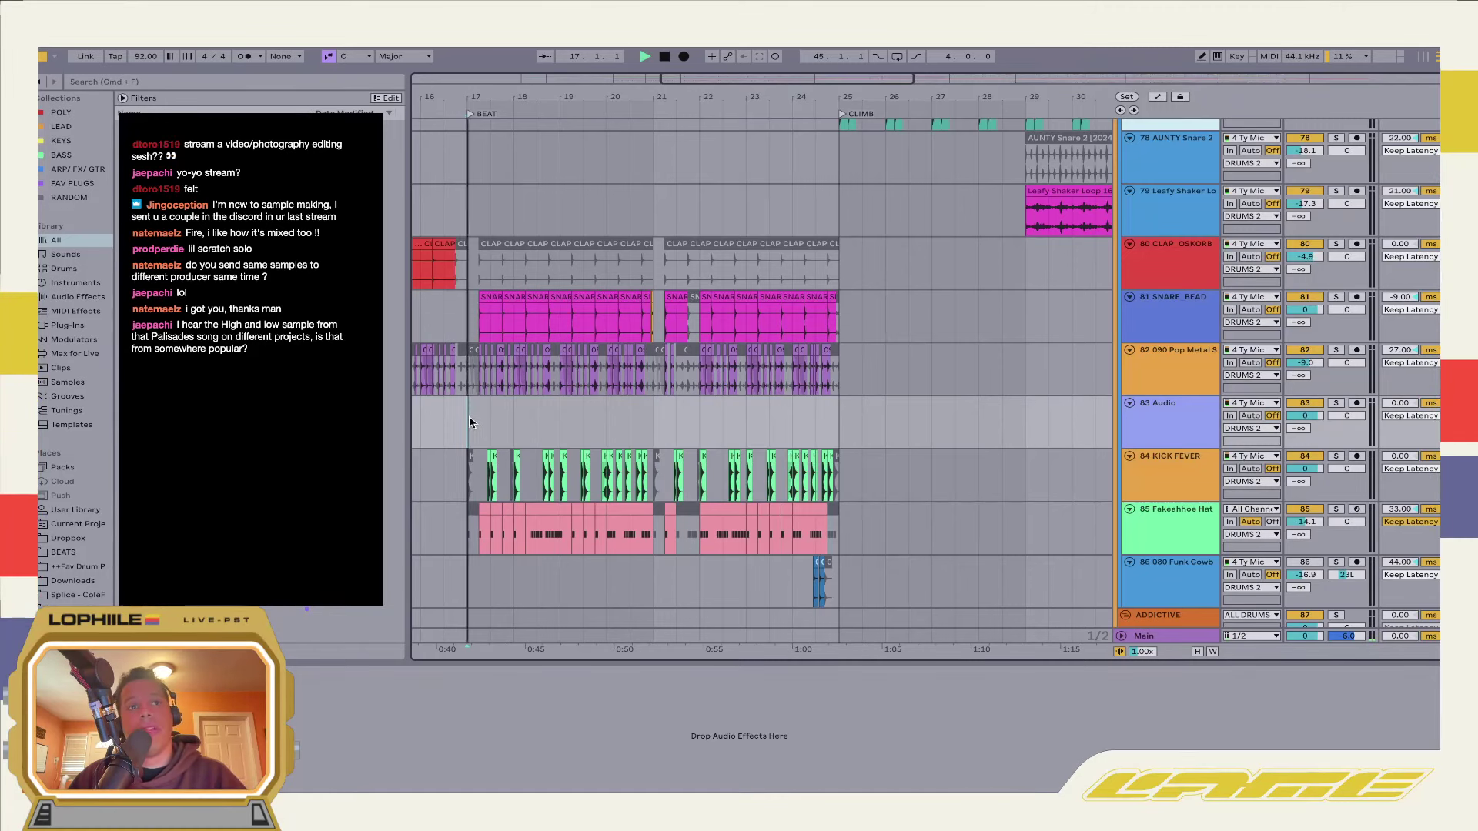
key("space")
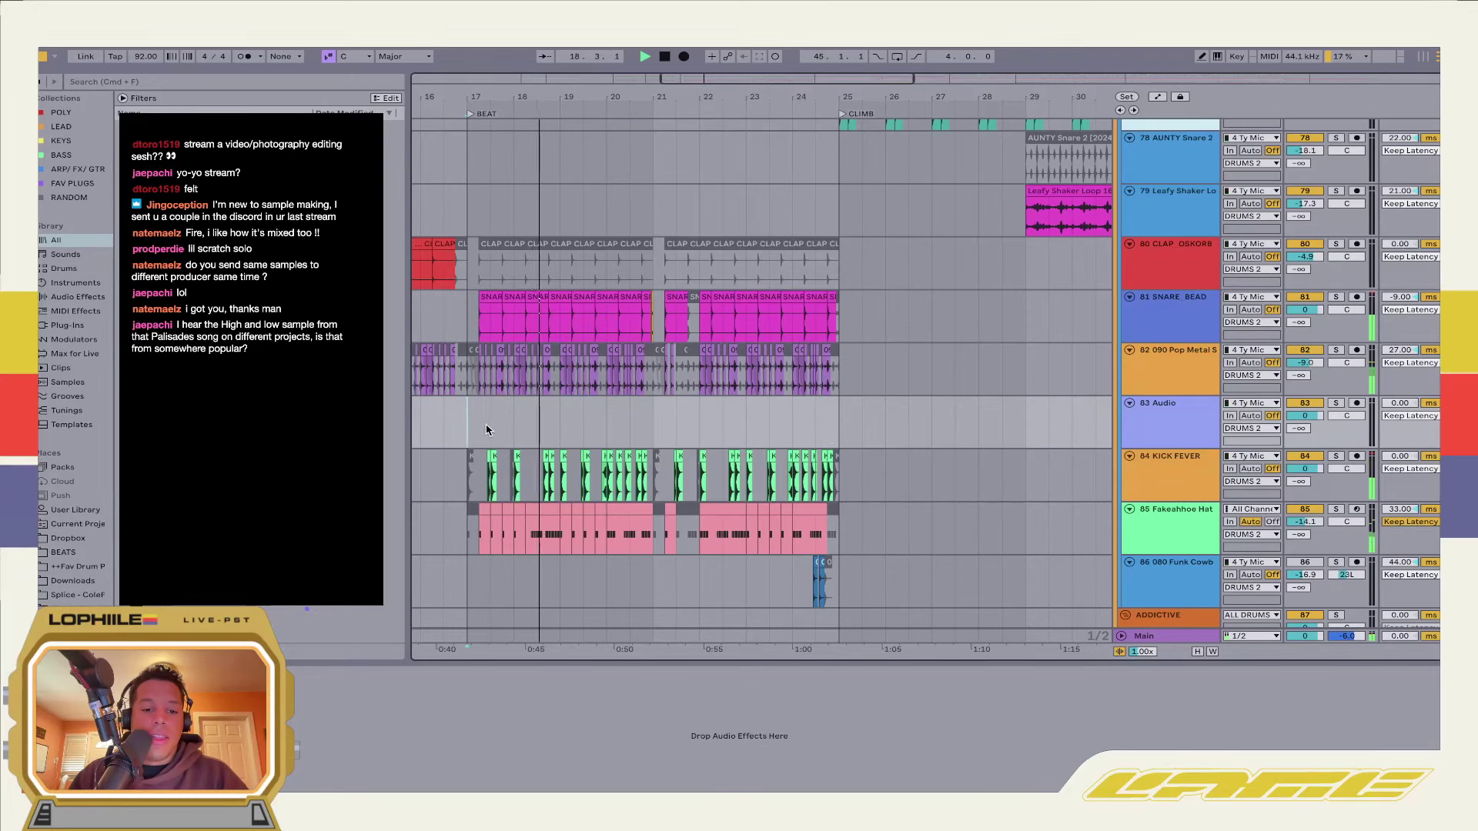
Play from the CLIMB locator at bar 25 and compare the sample stems with the clap and kick tracks, stopping around bar 27
left_click(862, 443)
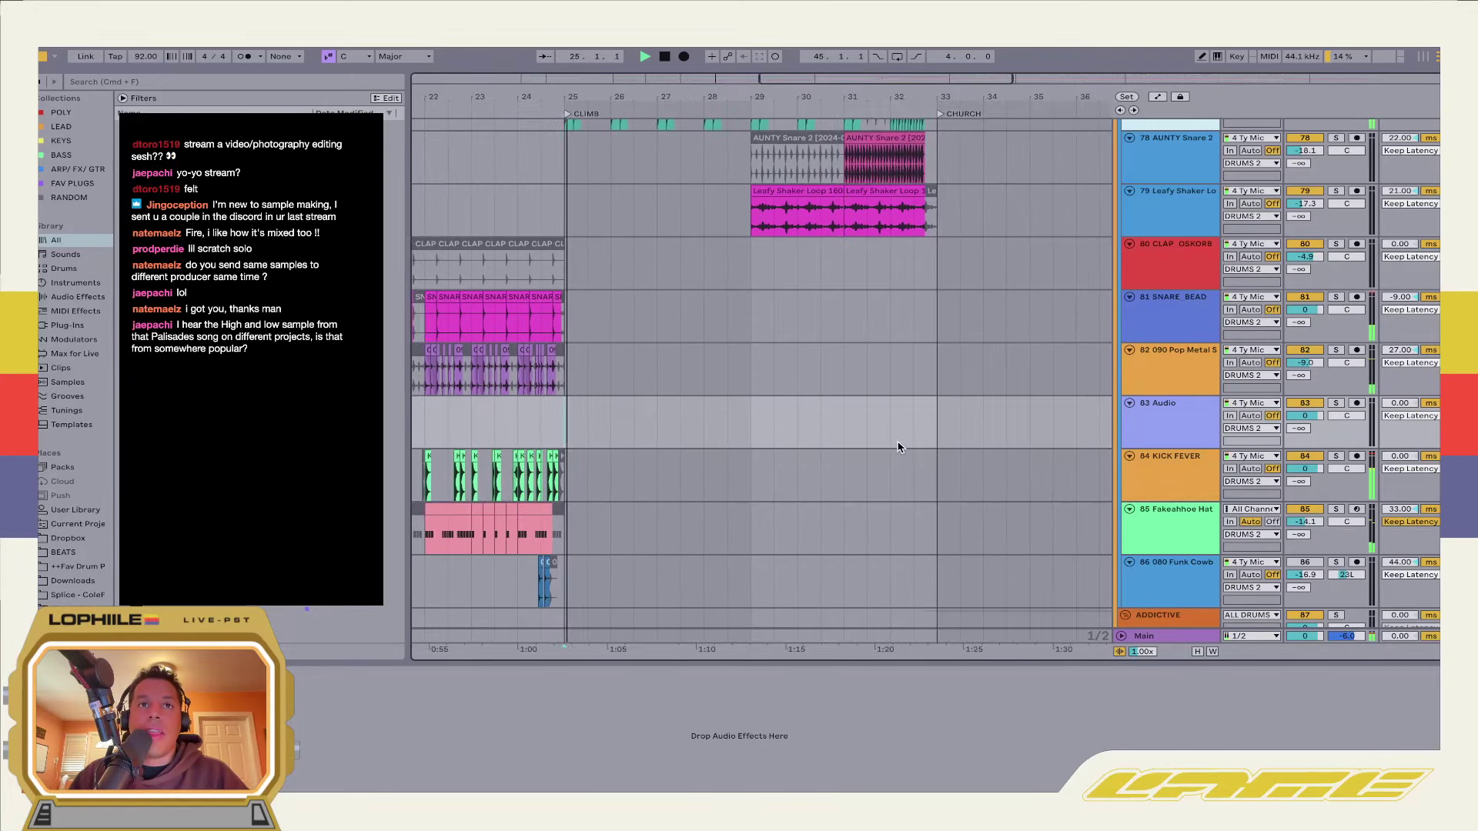
scroll(702, 439, "up", 3)
scroll(701, 445, "up", 5)
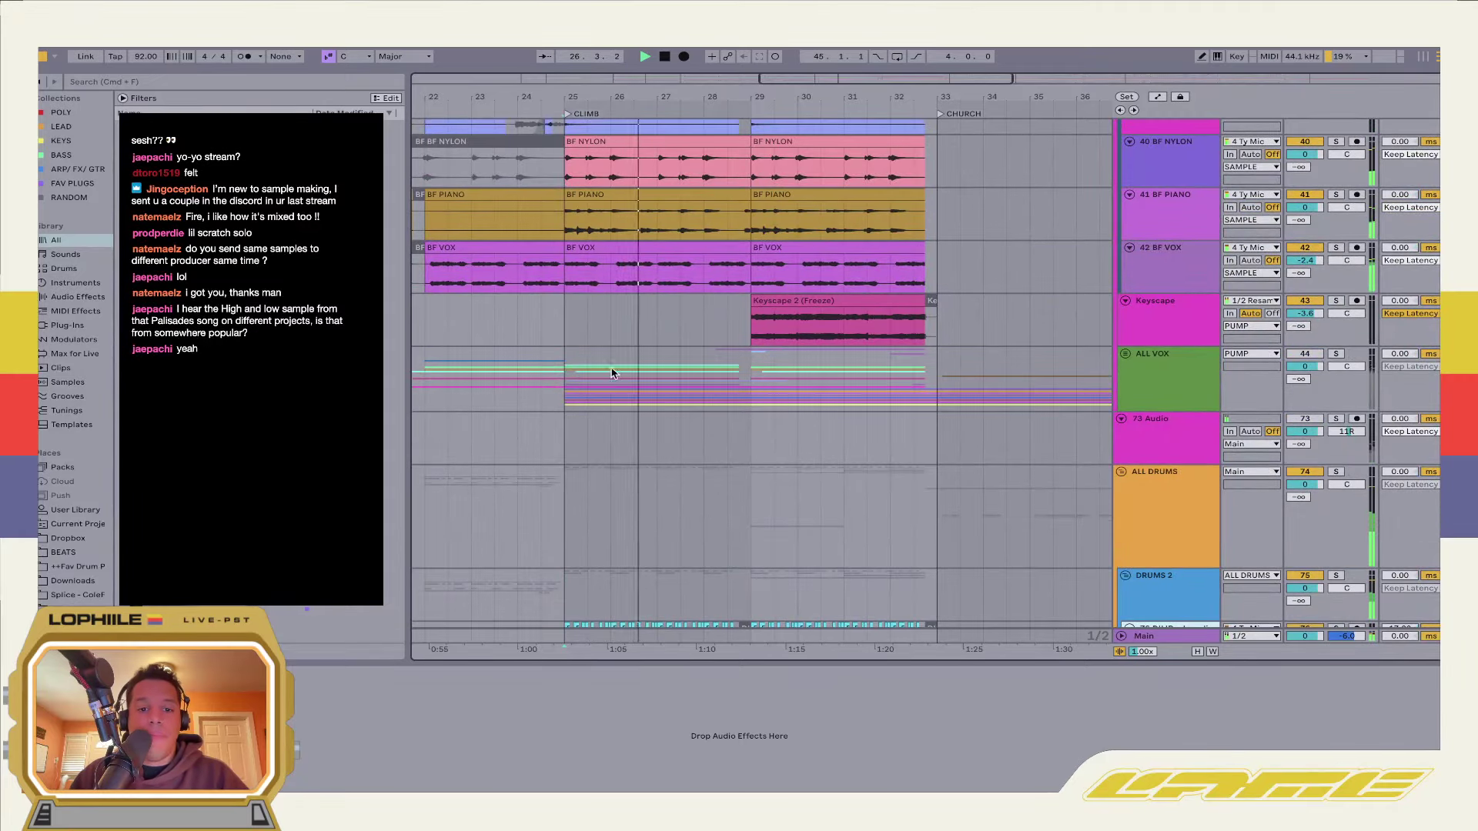
scroll(666, 508, "up", 5)
scroll(666, 508, "down", 20)
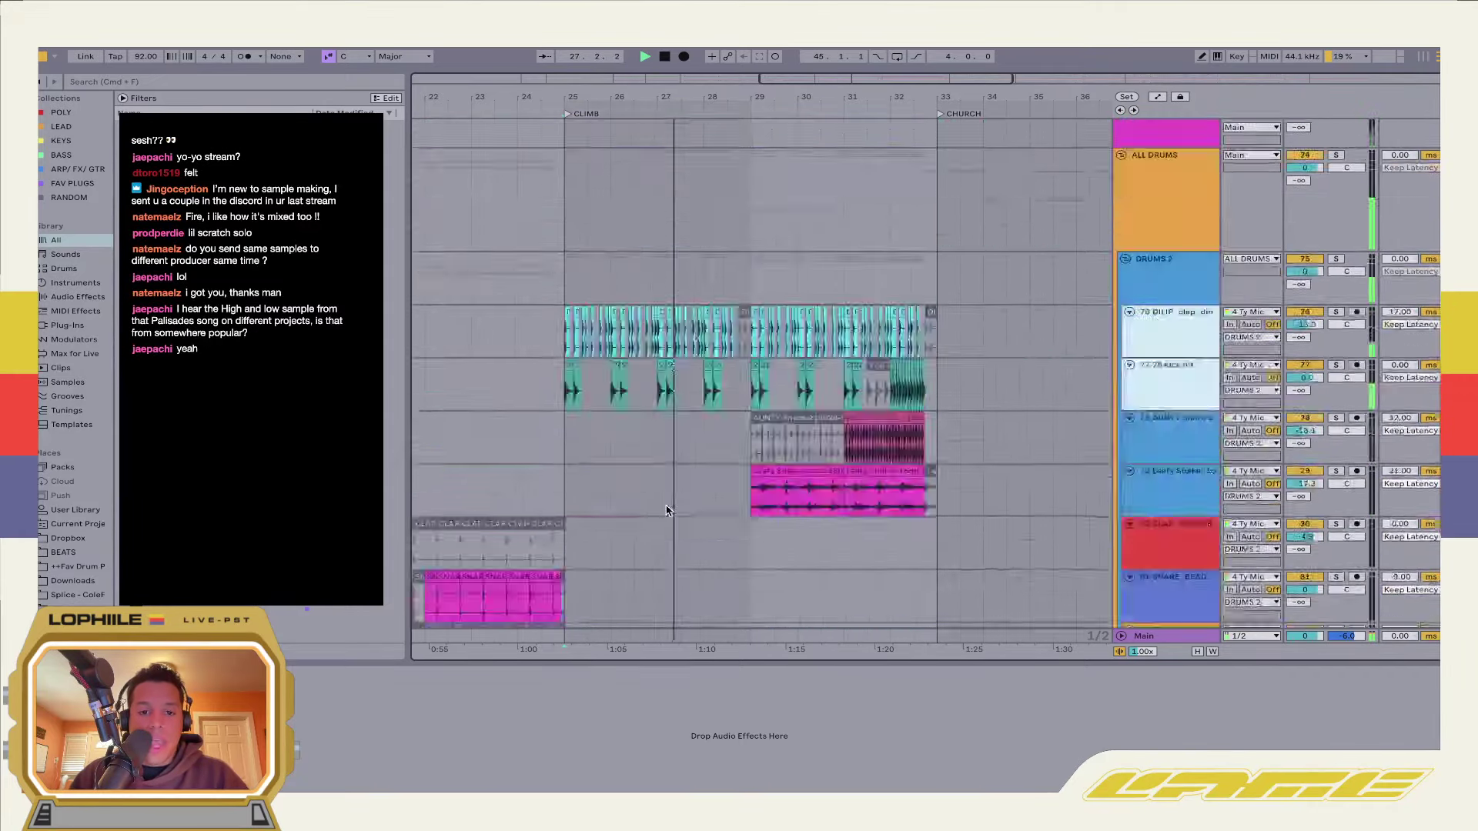
scroll(660, 510, "up", 15)
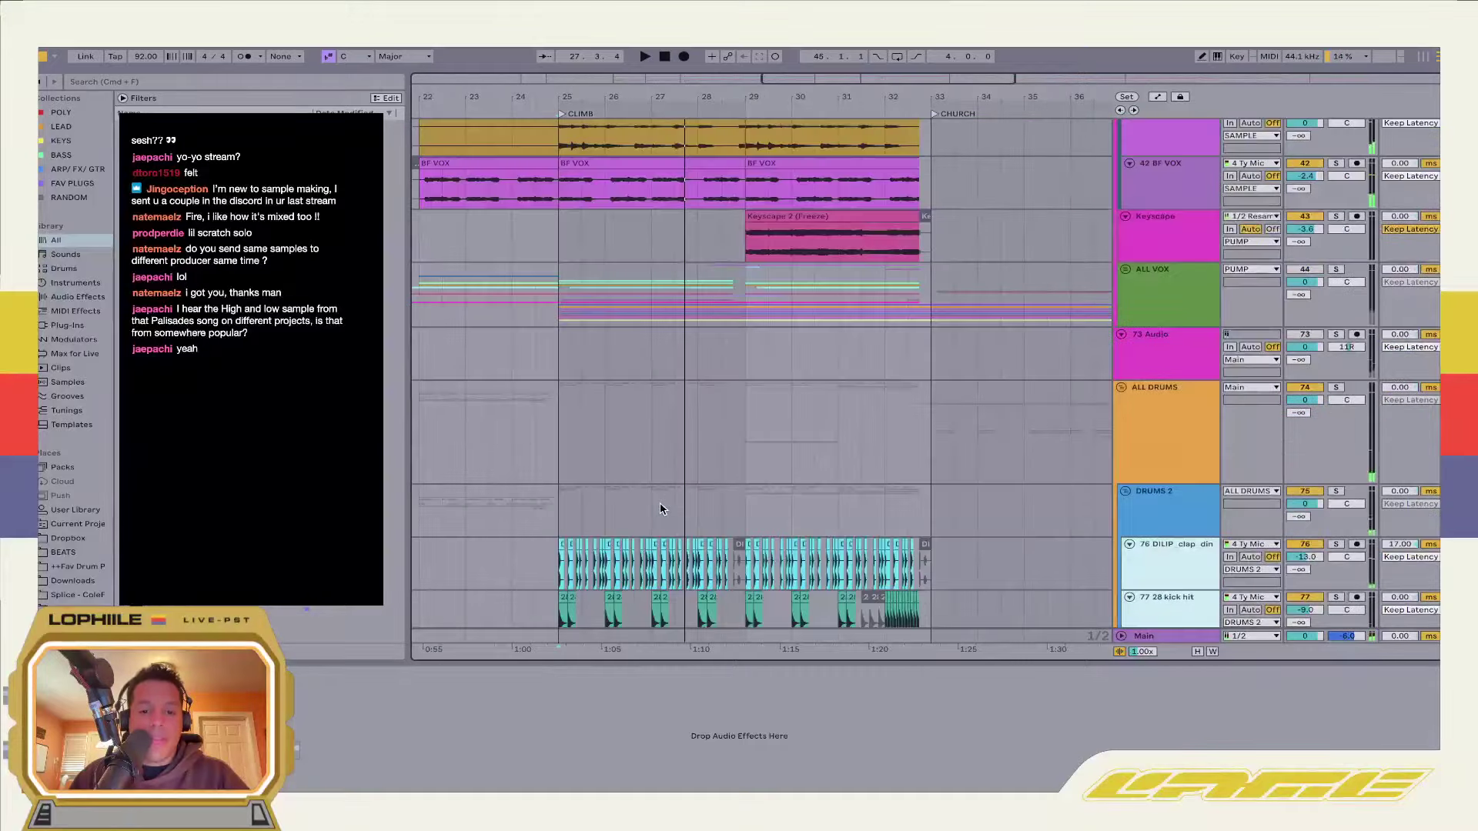
Select the rain-03 clip at the start of the CLIMB, solo its track and play it from bar 25
scroll(660, 509, "up", 10)
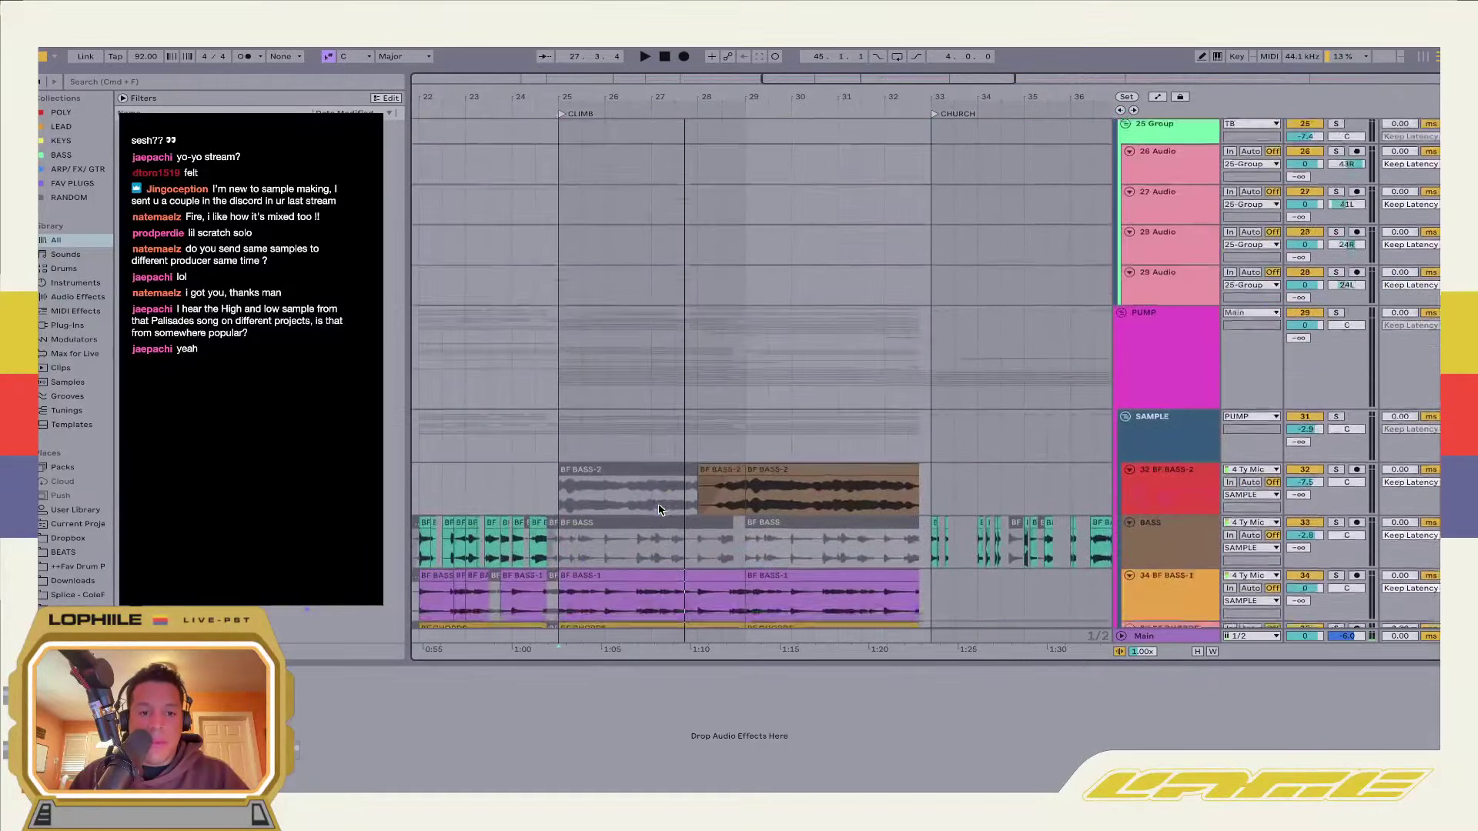
scroll(660, 509, "up", 5)
scroll(660, 504, "down", 8)
scroll(660, 504, "up", 5)
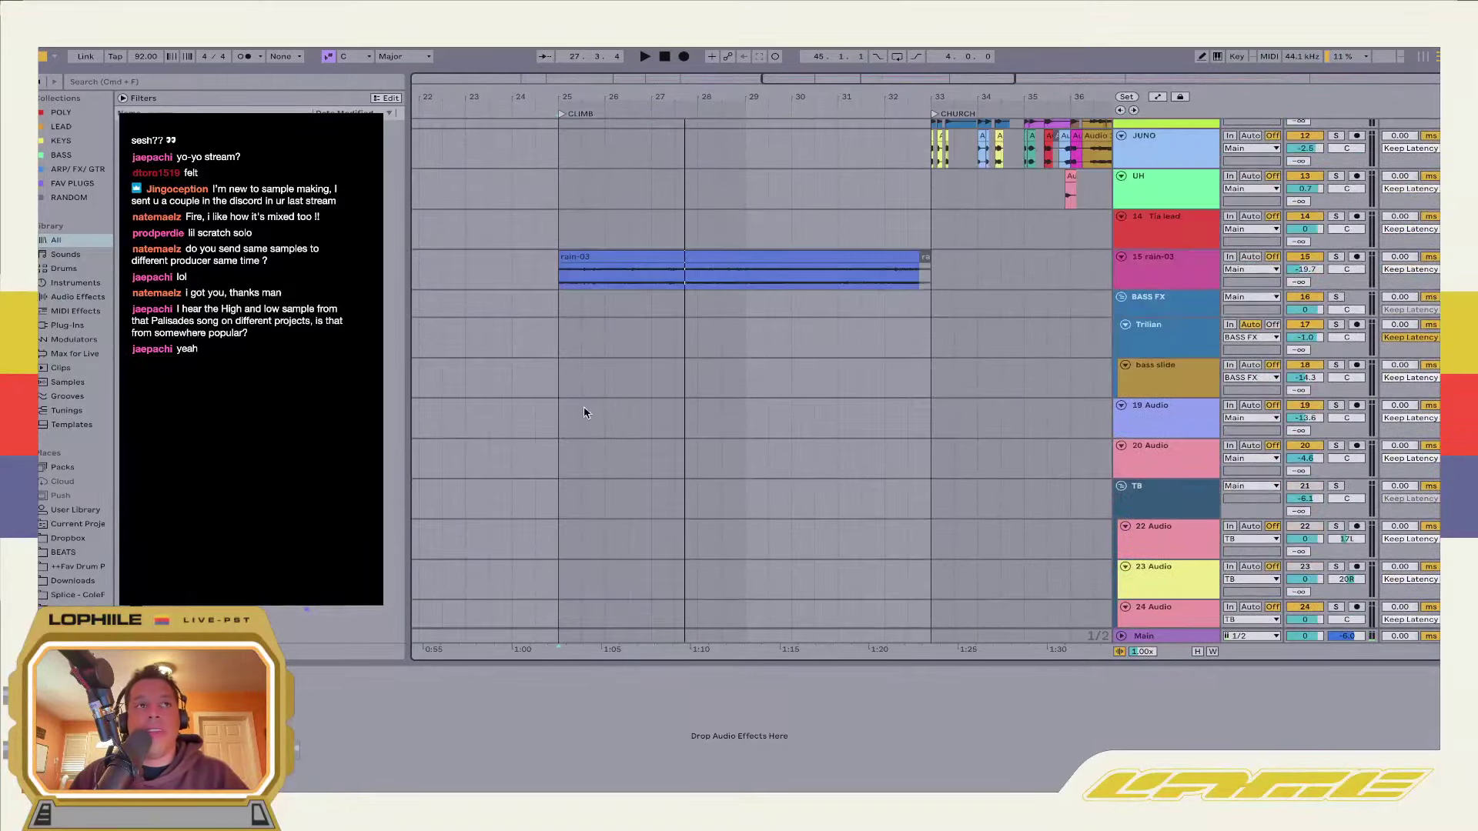
left_click(576, 278)
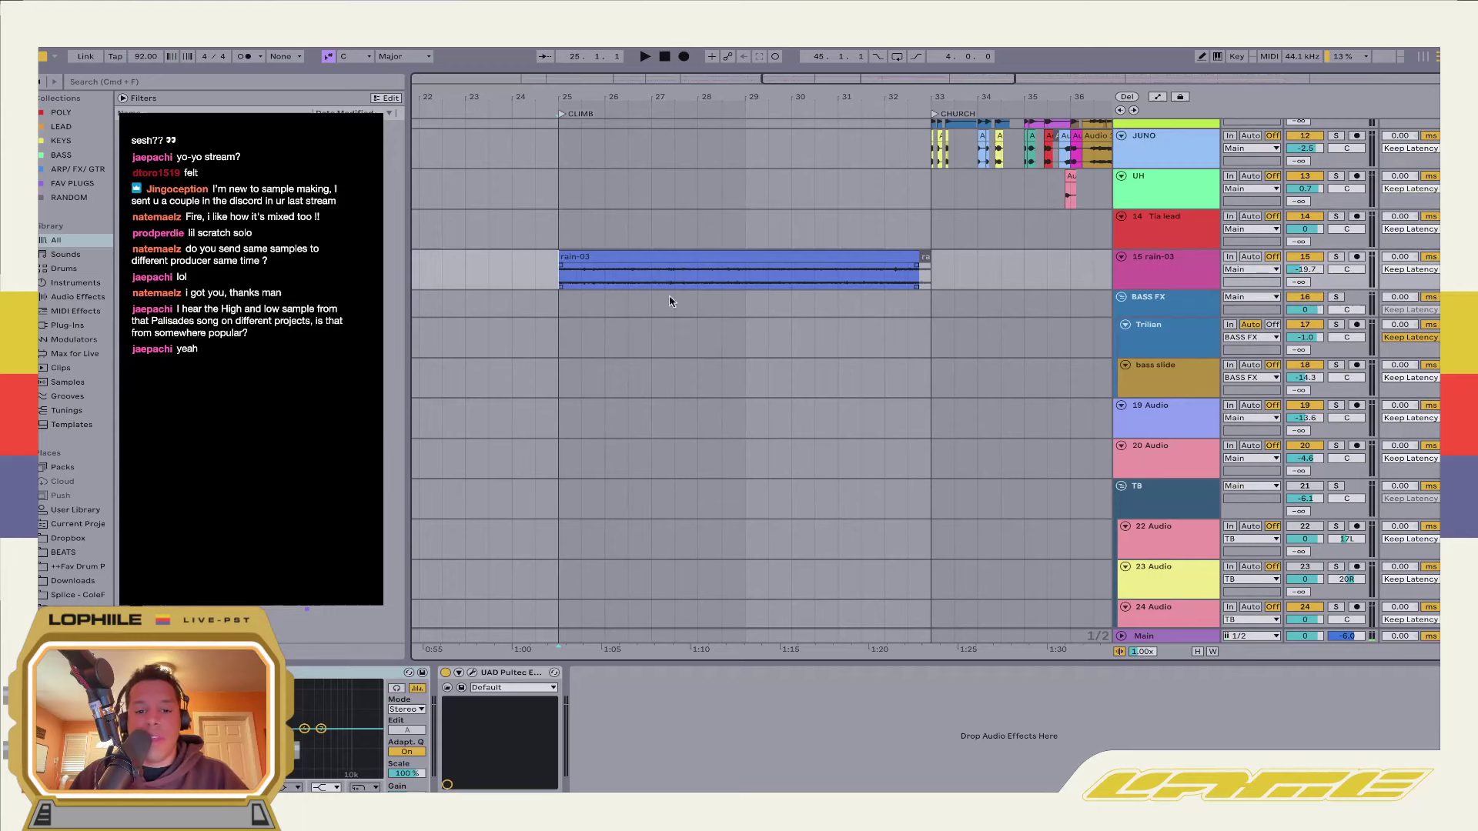
left_click(1337, 258)
key("space")
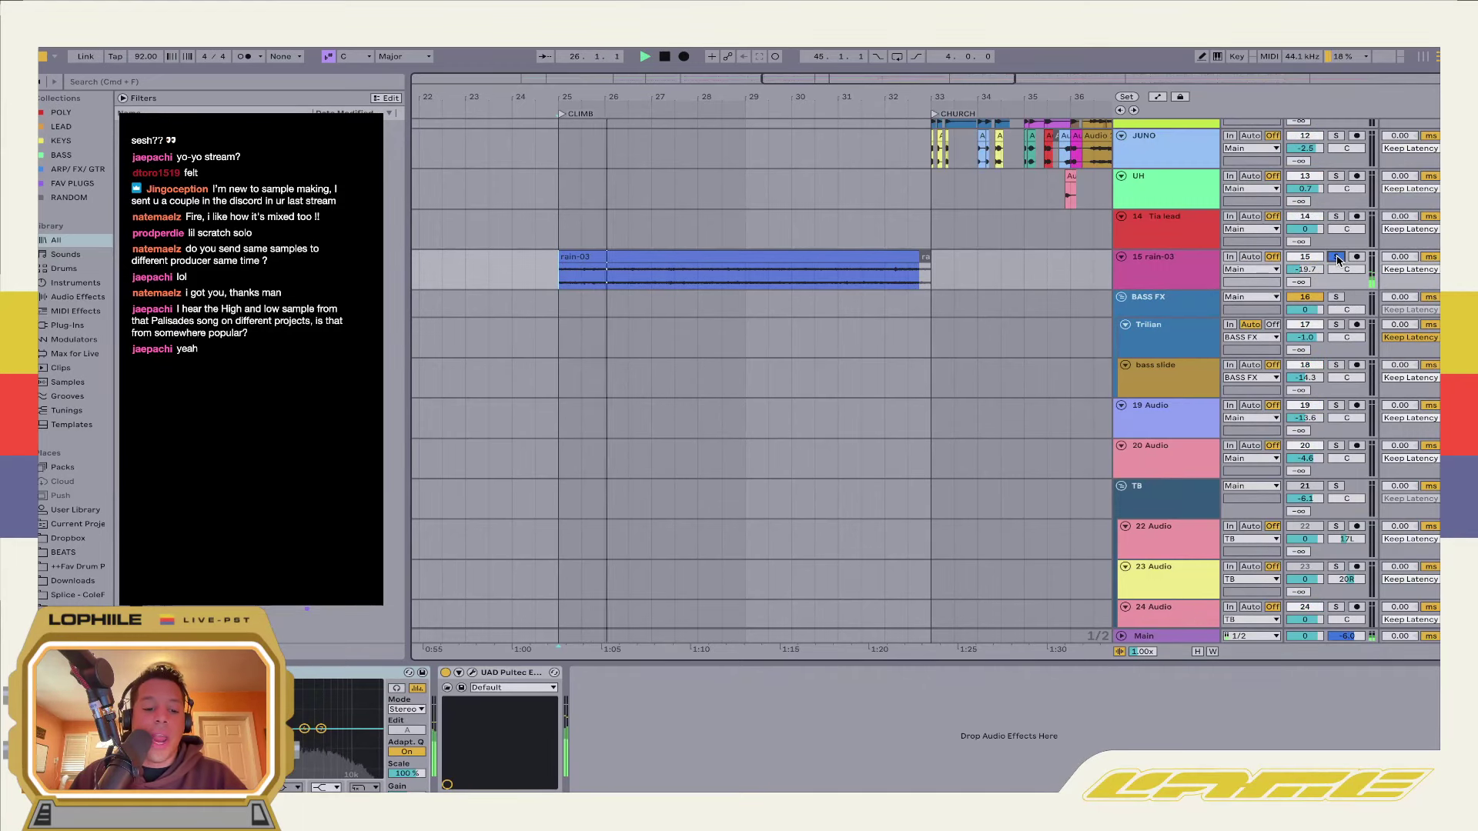
View the UAD Pultec EQ on the rain-03 track during playback and close its window
left_click(473, 674)
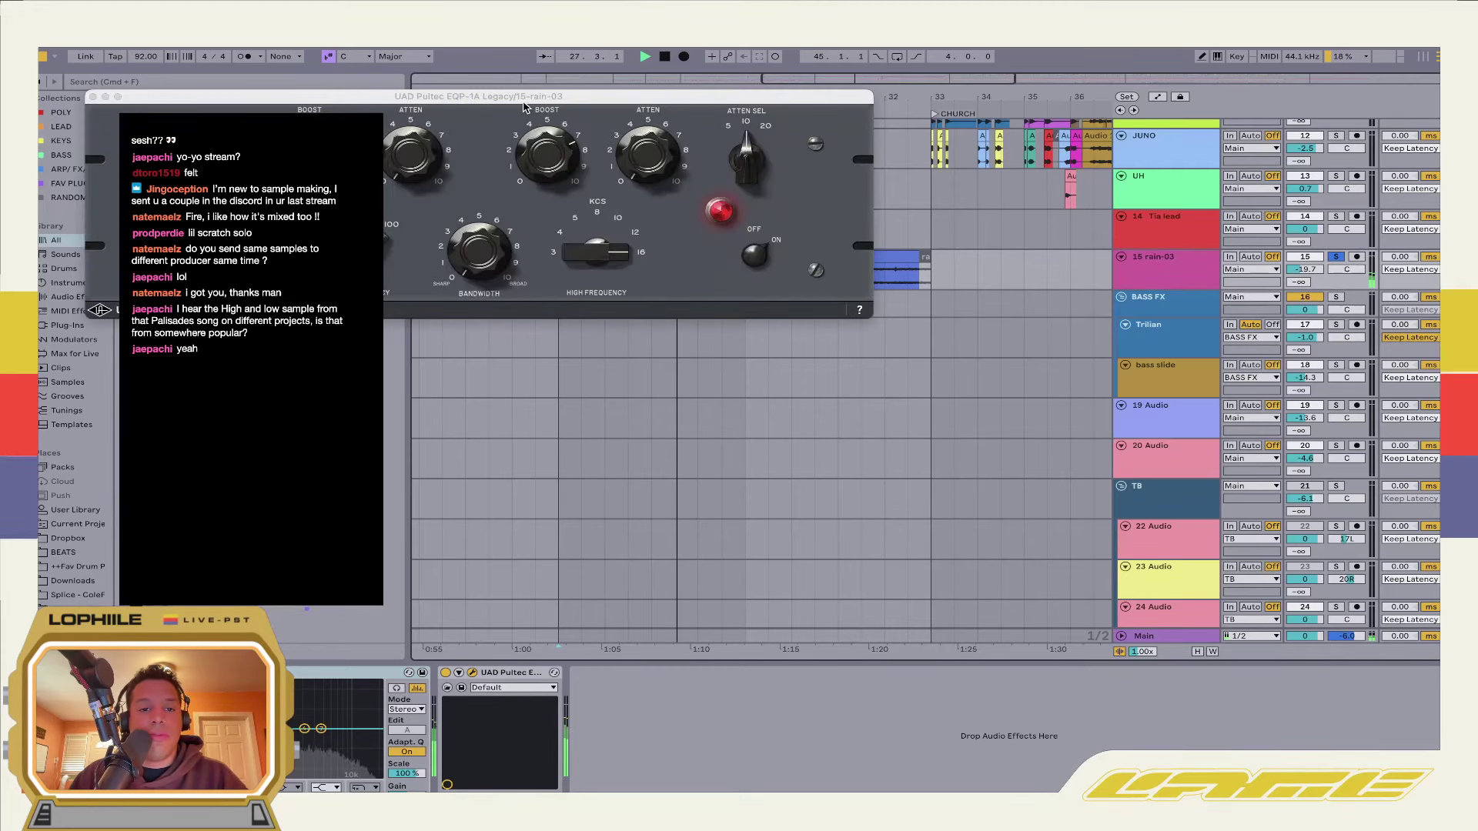
left_click_drag(526, 102, 934, 236)
left_click(501, 231)
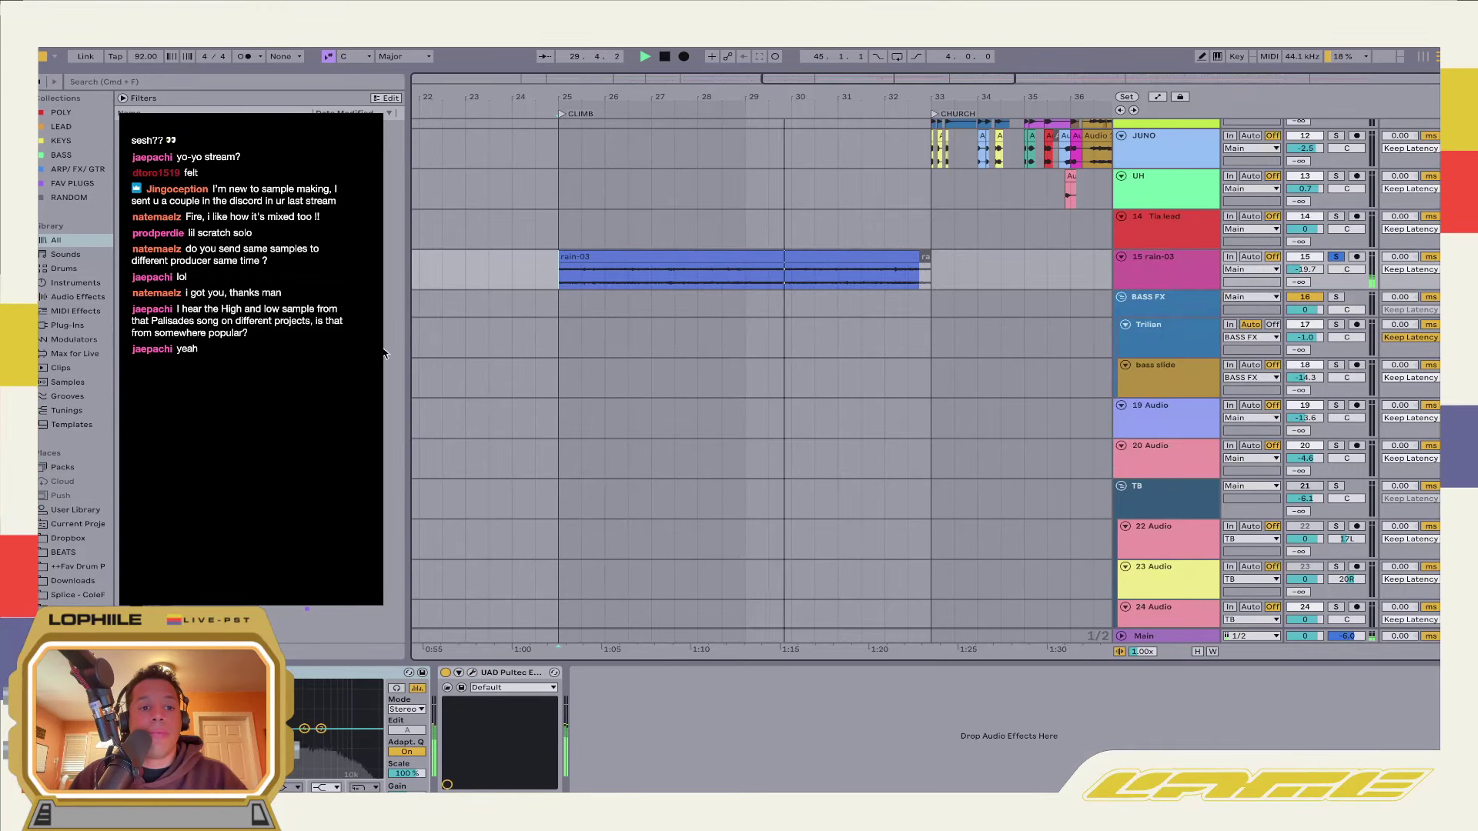
Narrow the browser slightly, unsolo the rain-03 track and play all tracks from just after bar 25
left_click_drag(407, 344, 388, 344)
left_click(565, 539)
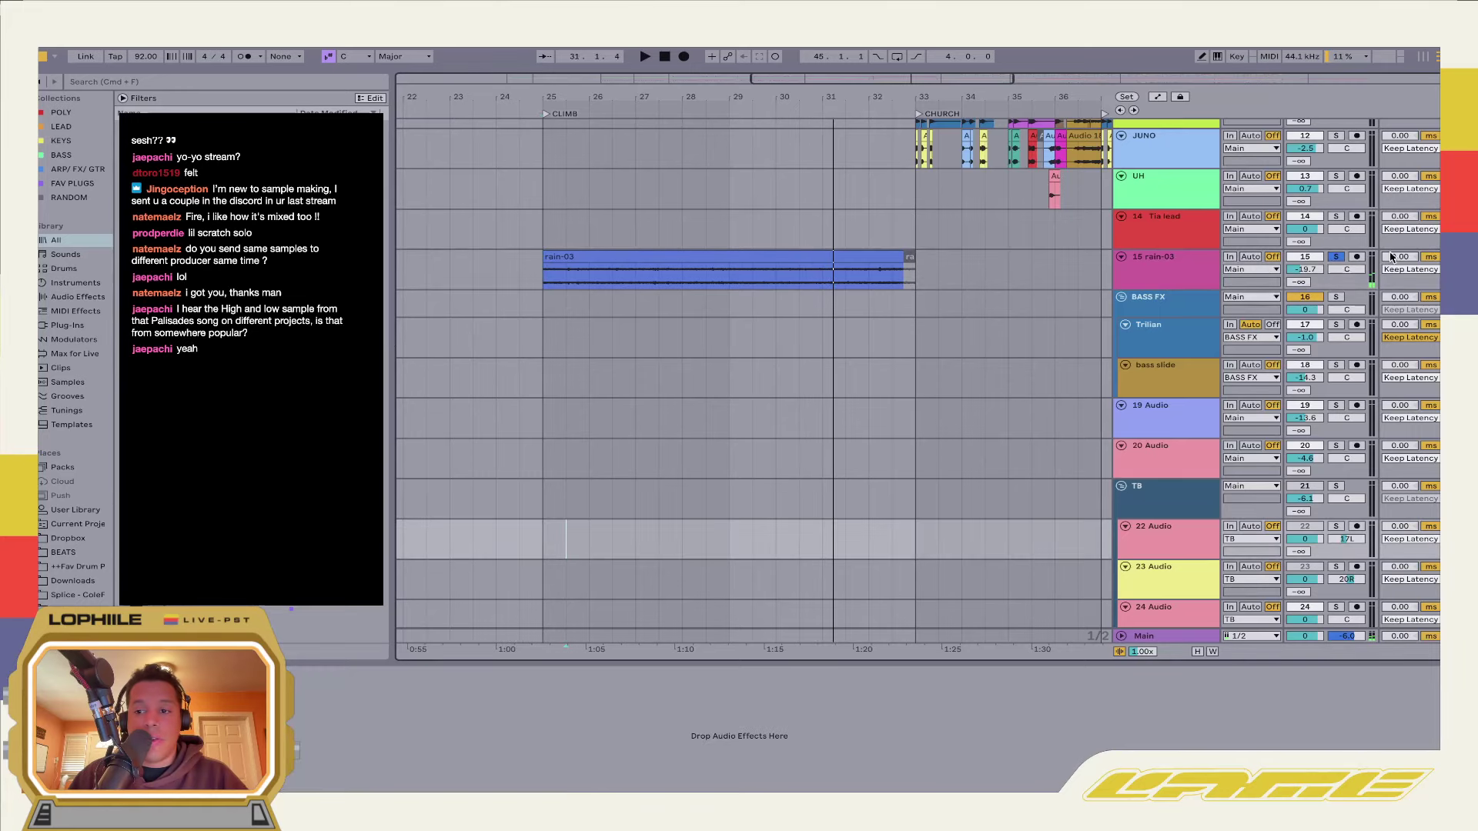
key("space")
scroll(644, 364, "up", 5)
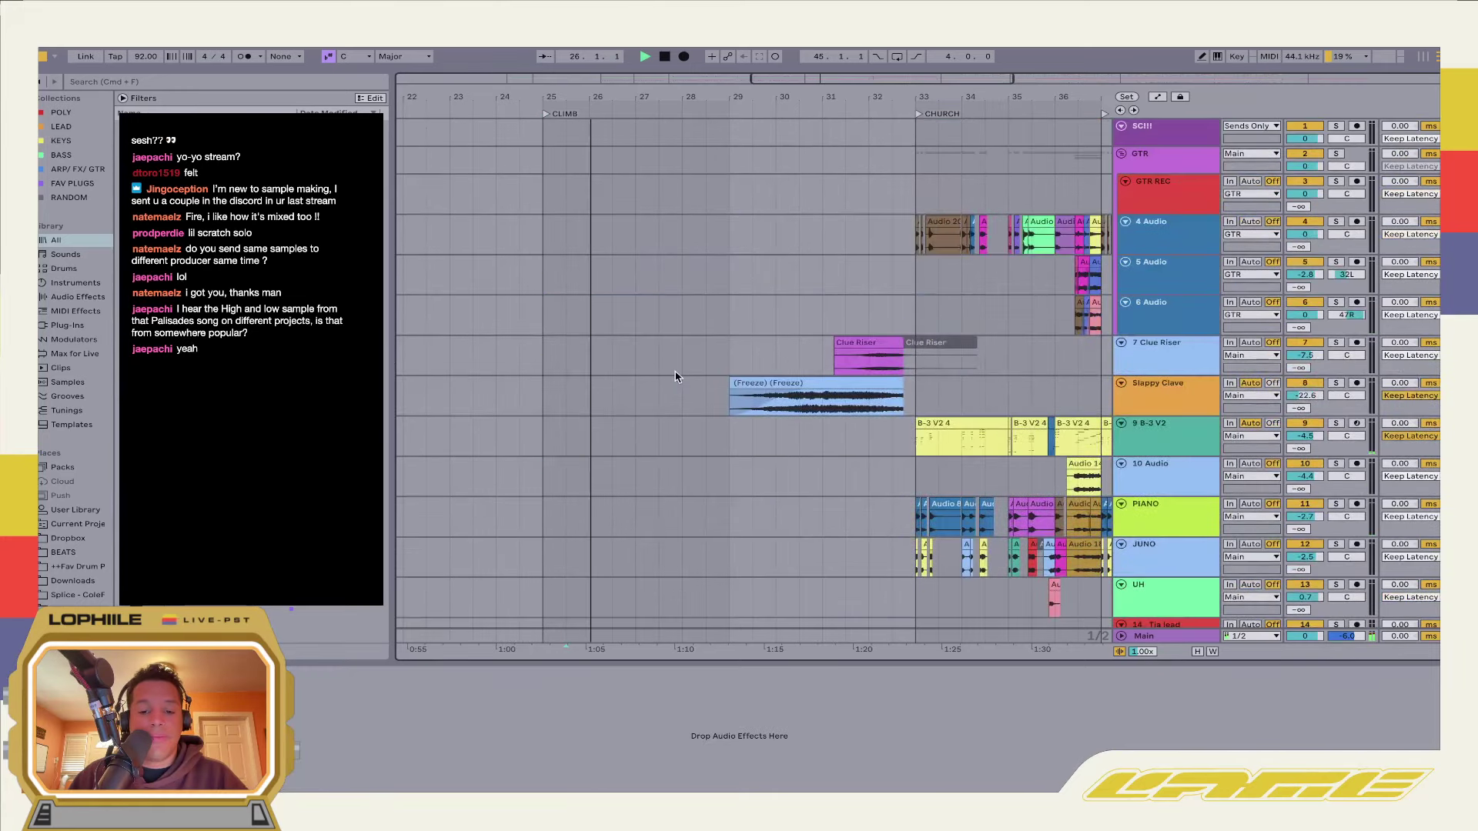
scroll(693, 374, "down", 5)
Play from just before bar 29 on the Slappy Clave track, follow the stems and riser, and stop at bar 32.3 on ALL DRUMS
left_click(742, 394)
scroll(755, 397, "down", 10)
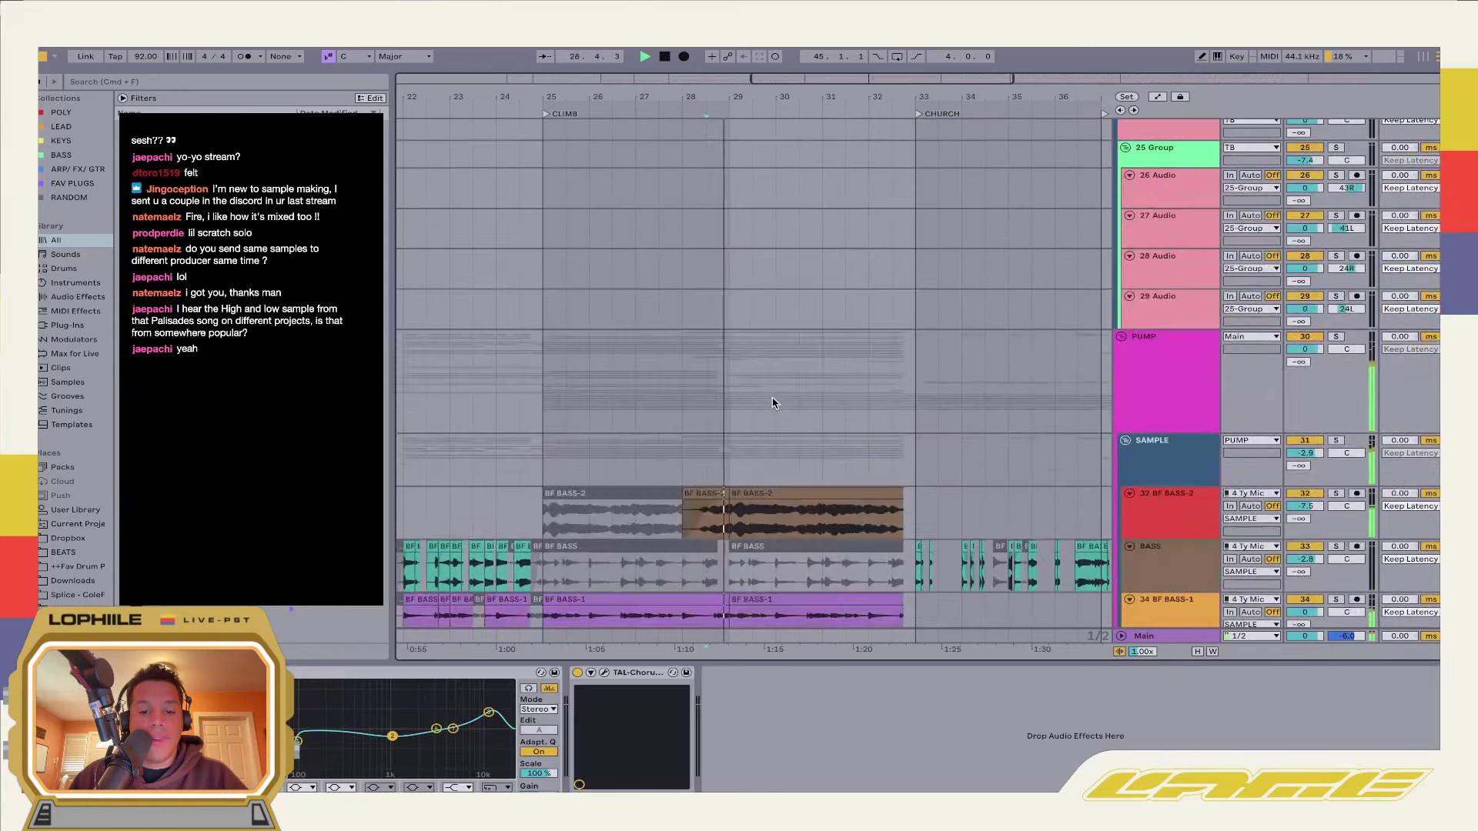
scroll(773, 404, "down", 5)
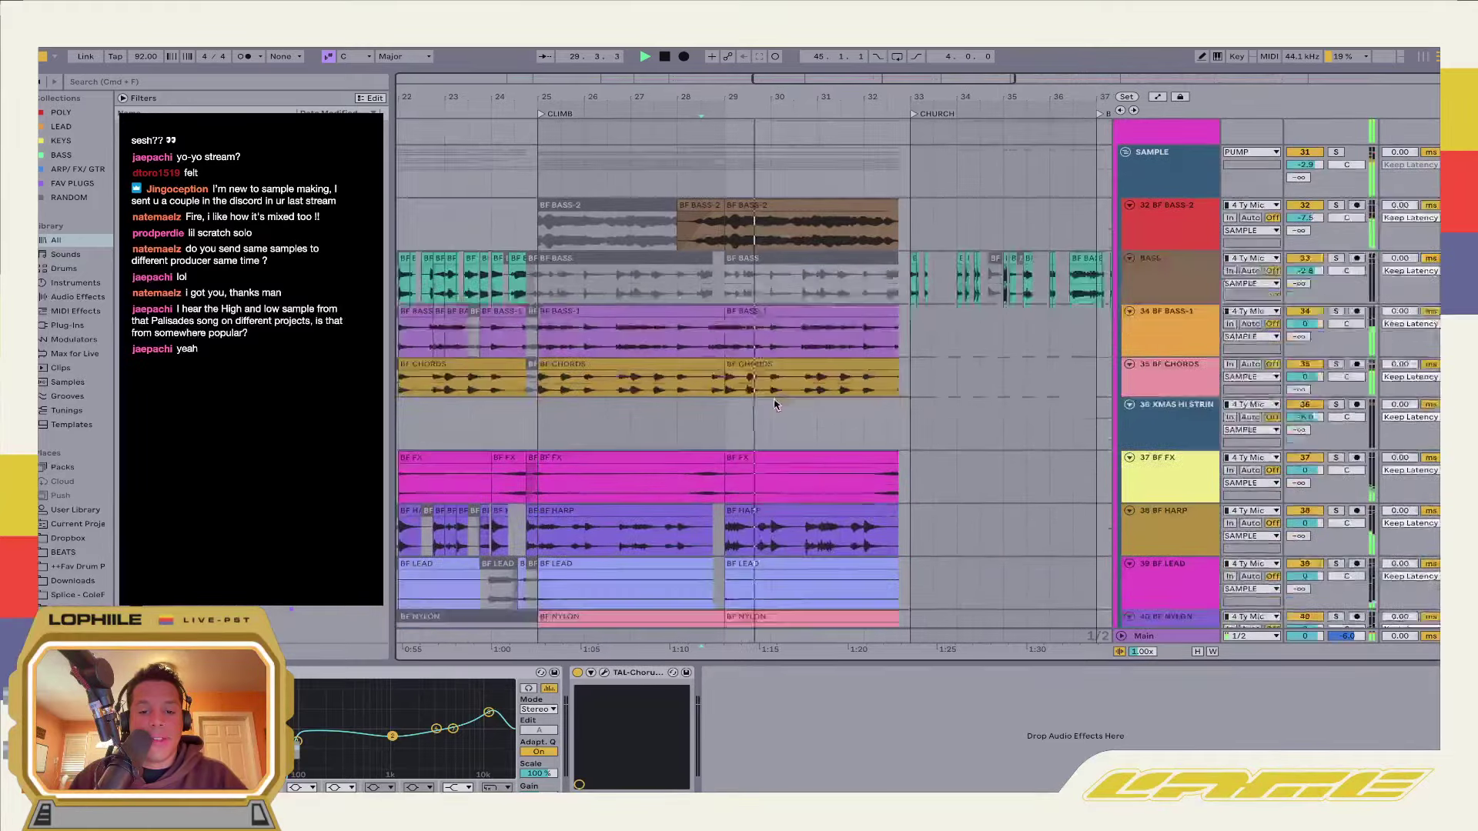
scroll(775, 405, "up", 15)
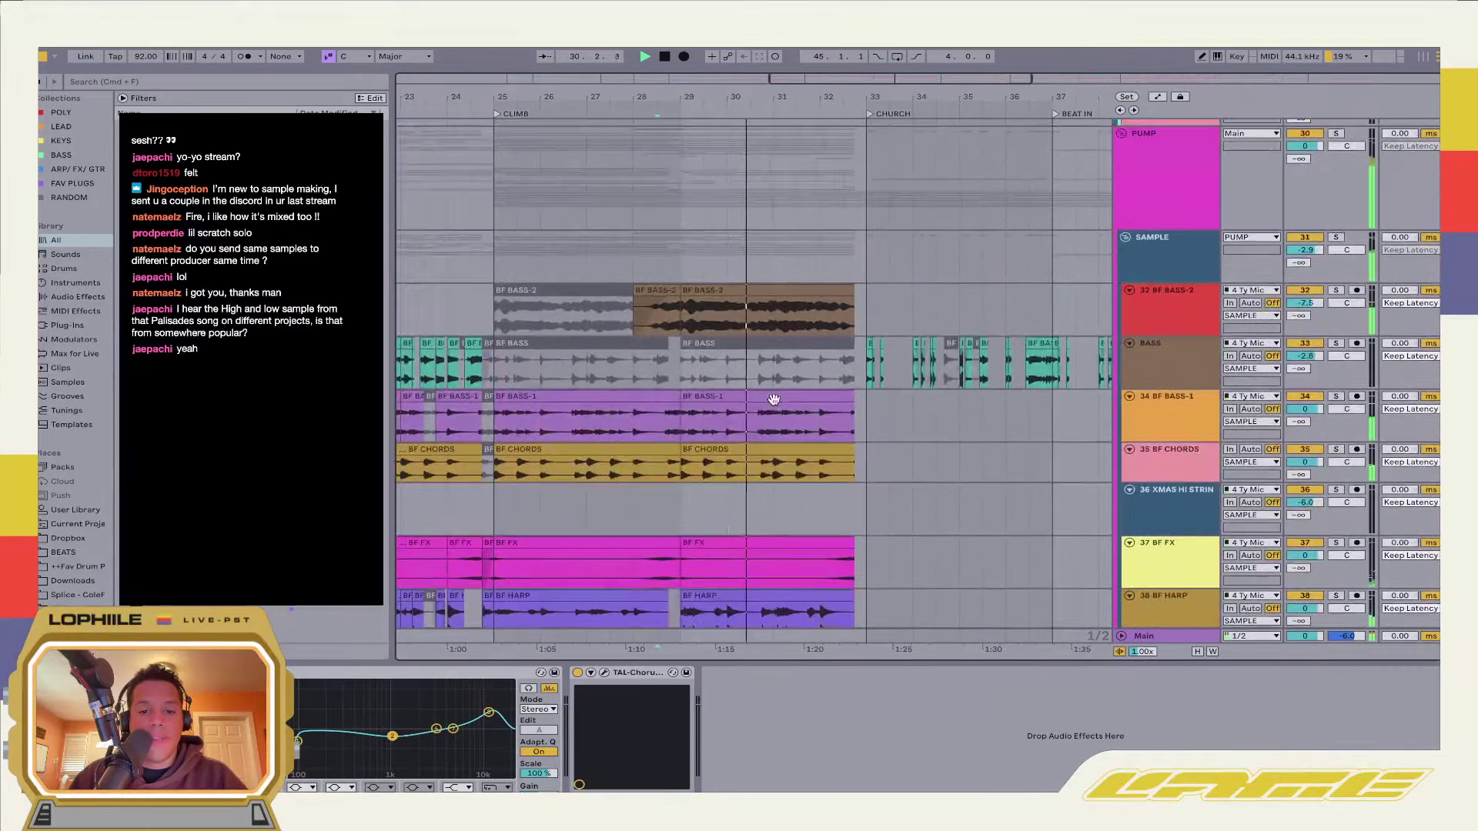
scroll(776, 405, "up", 3)
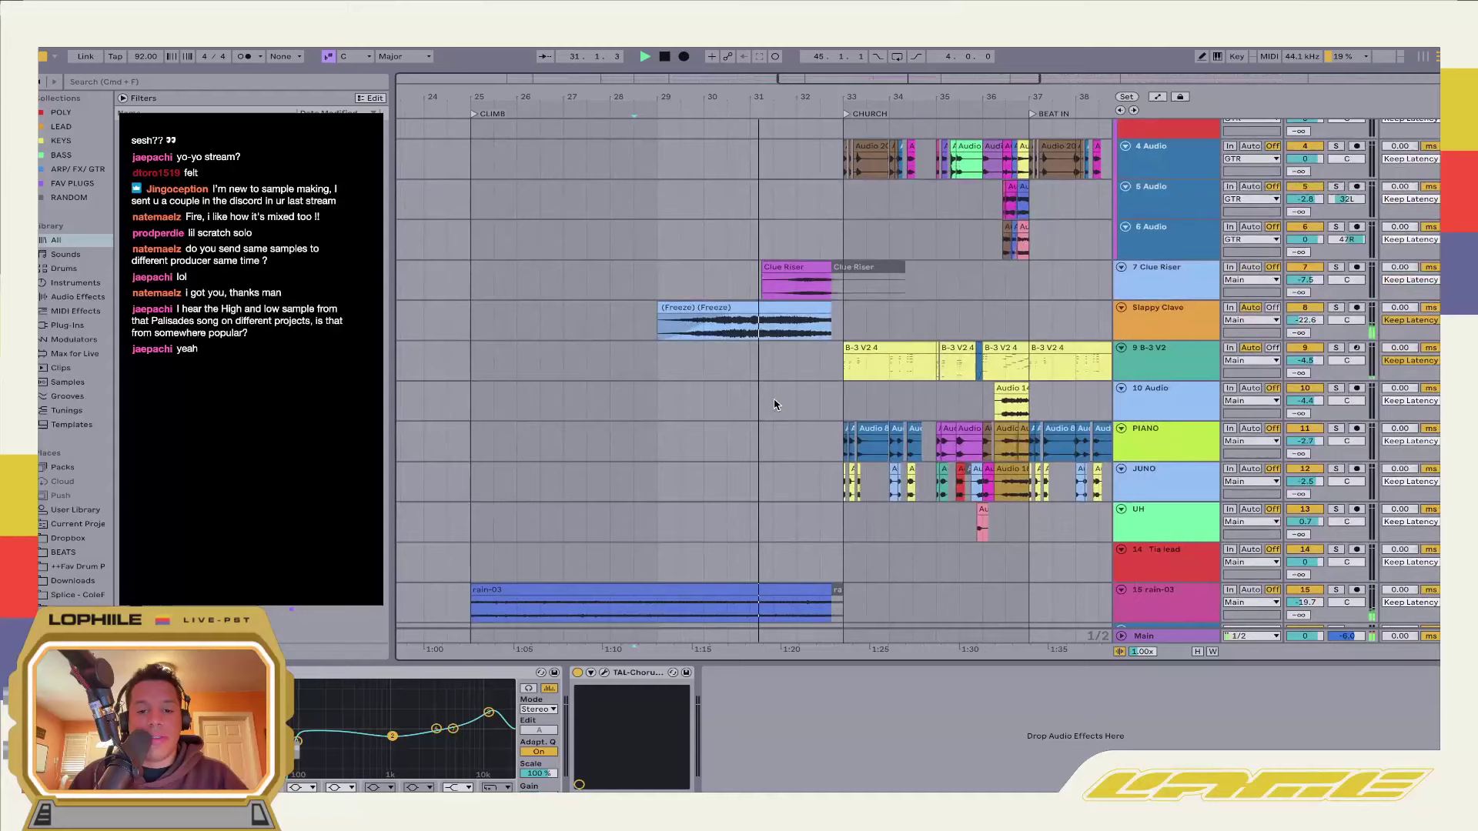
scroll(781, 377, "down", 20)
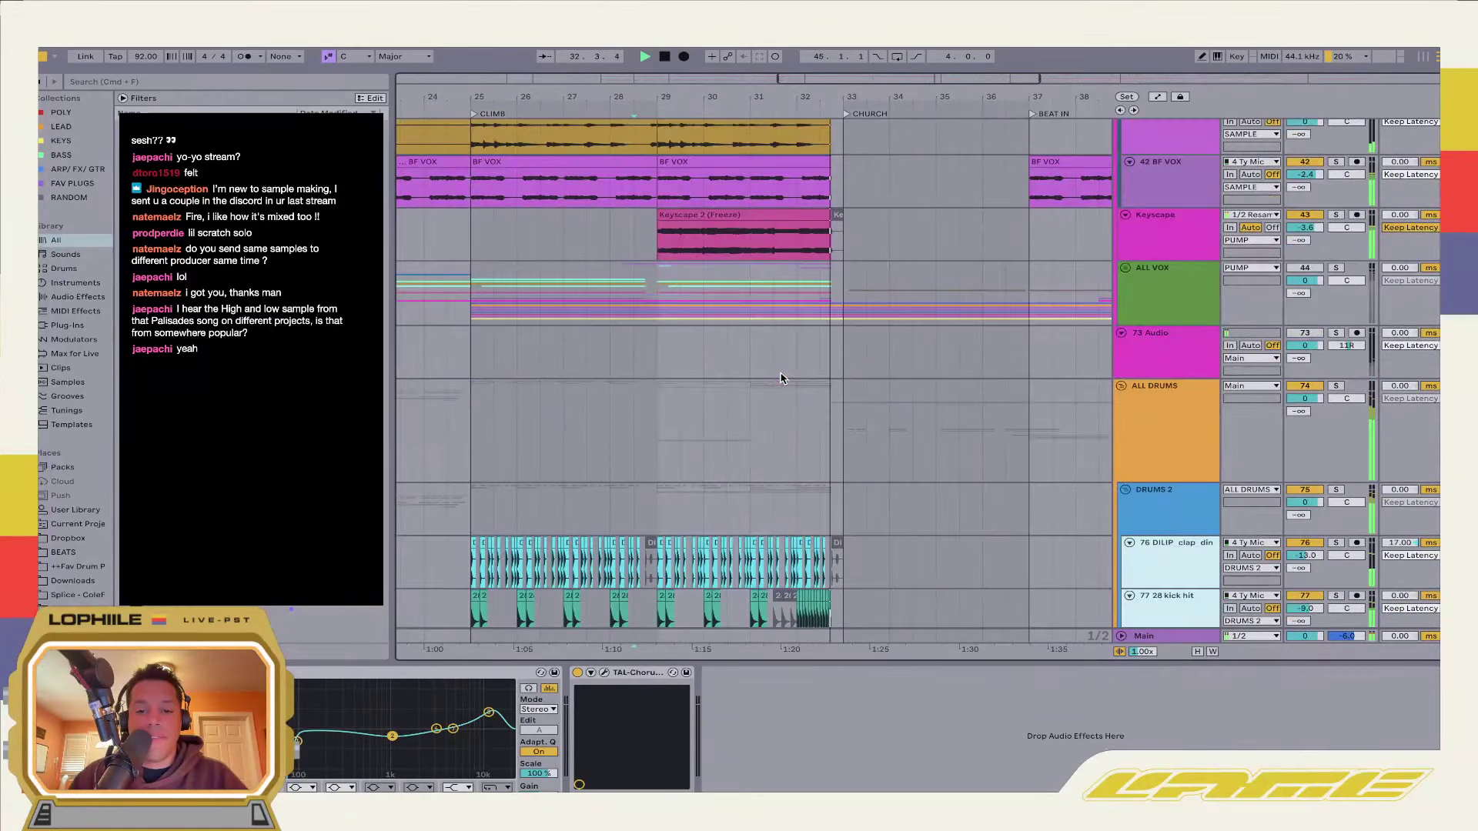
left_click(818, 425)
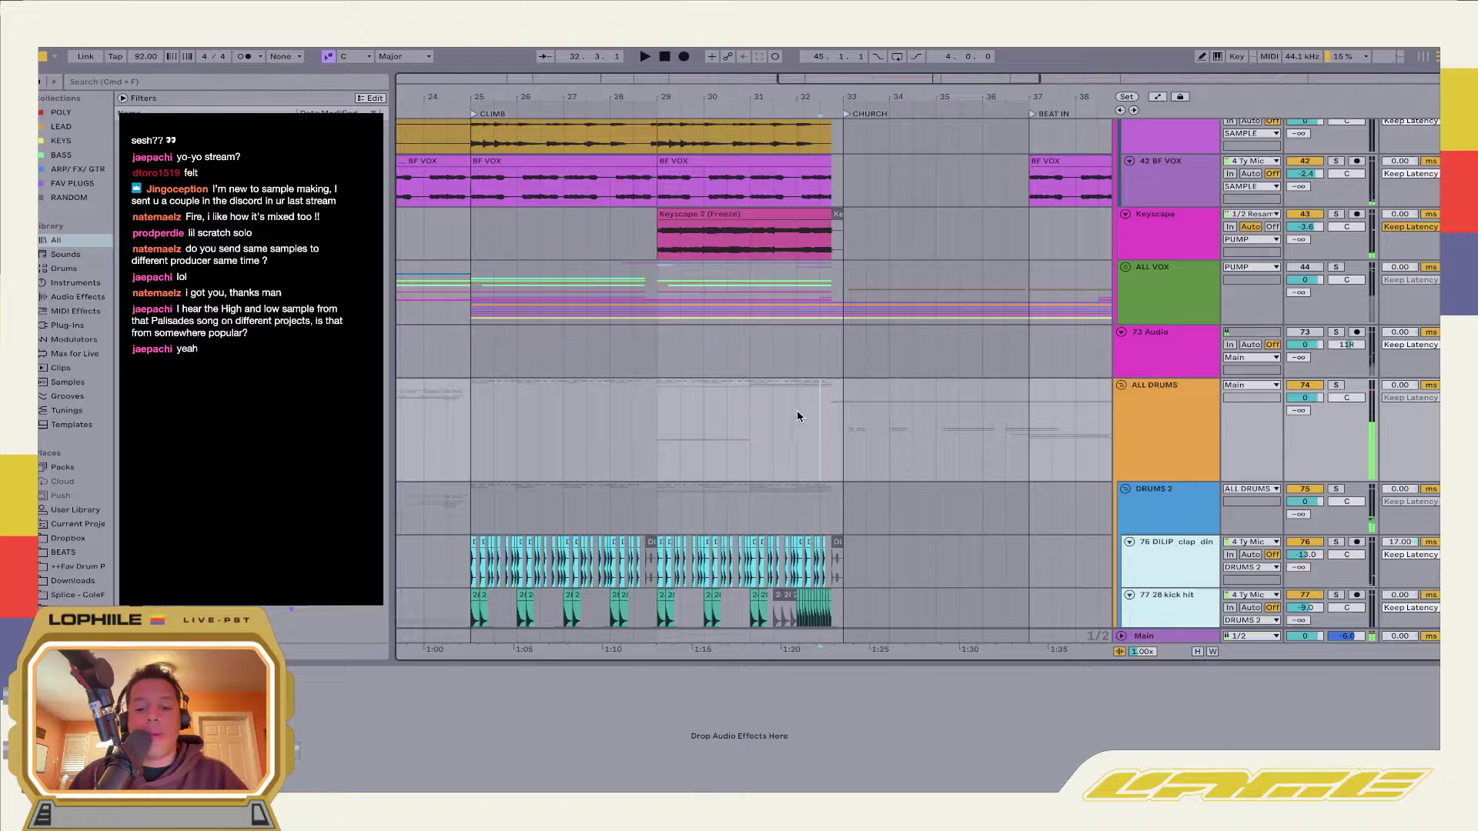
Set the insert marker at bar 23 on the ALL VOX group and turn the group's track activator back on
scroll(808, 416, "up", 10)
scroll(547, 344, "up", 15)
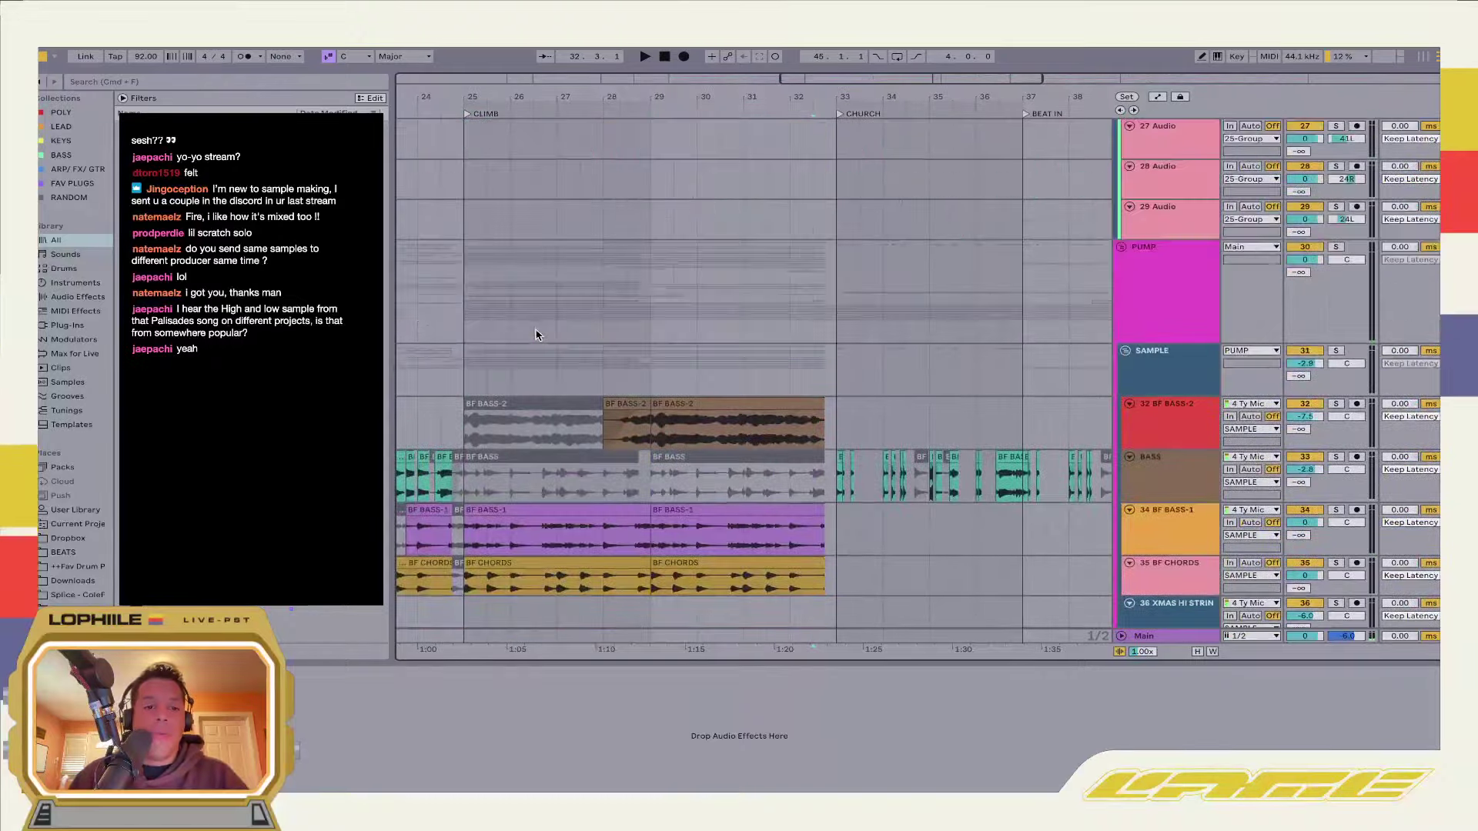
scroll(539, 338, "left", 4)
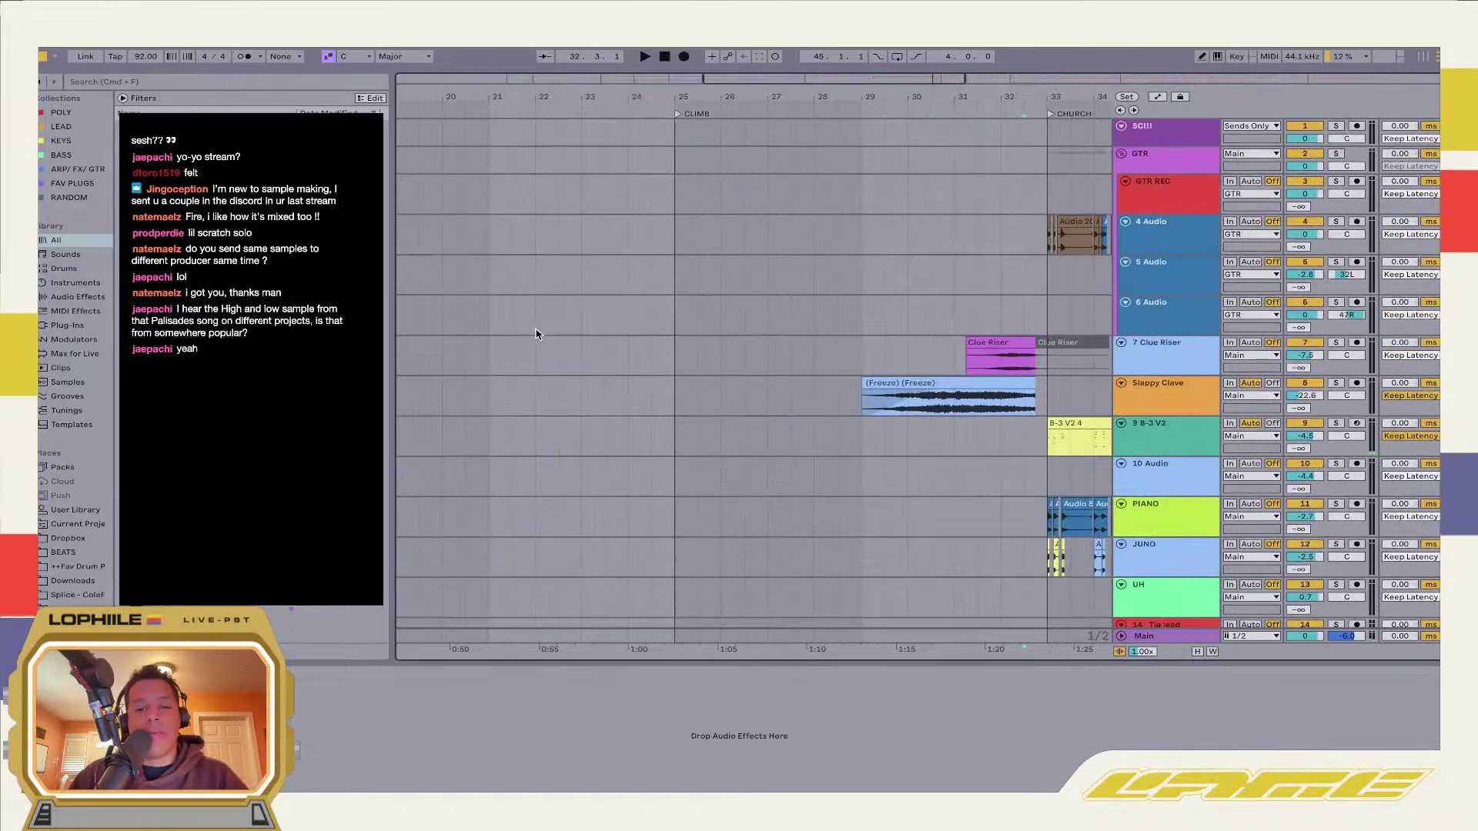
scroll(536, 334, "down", 20)
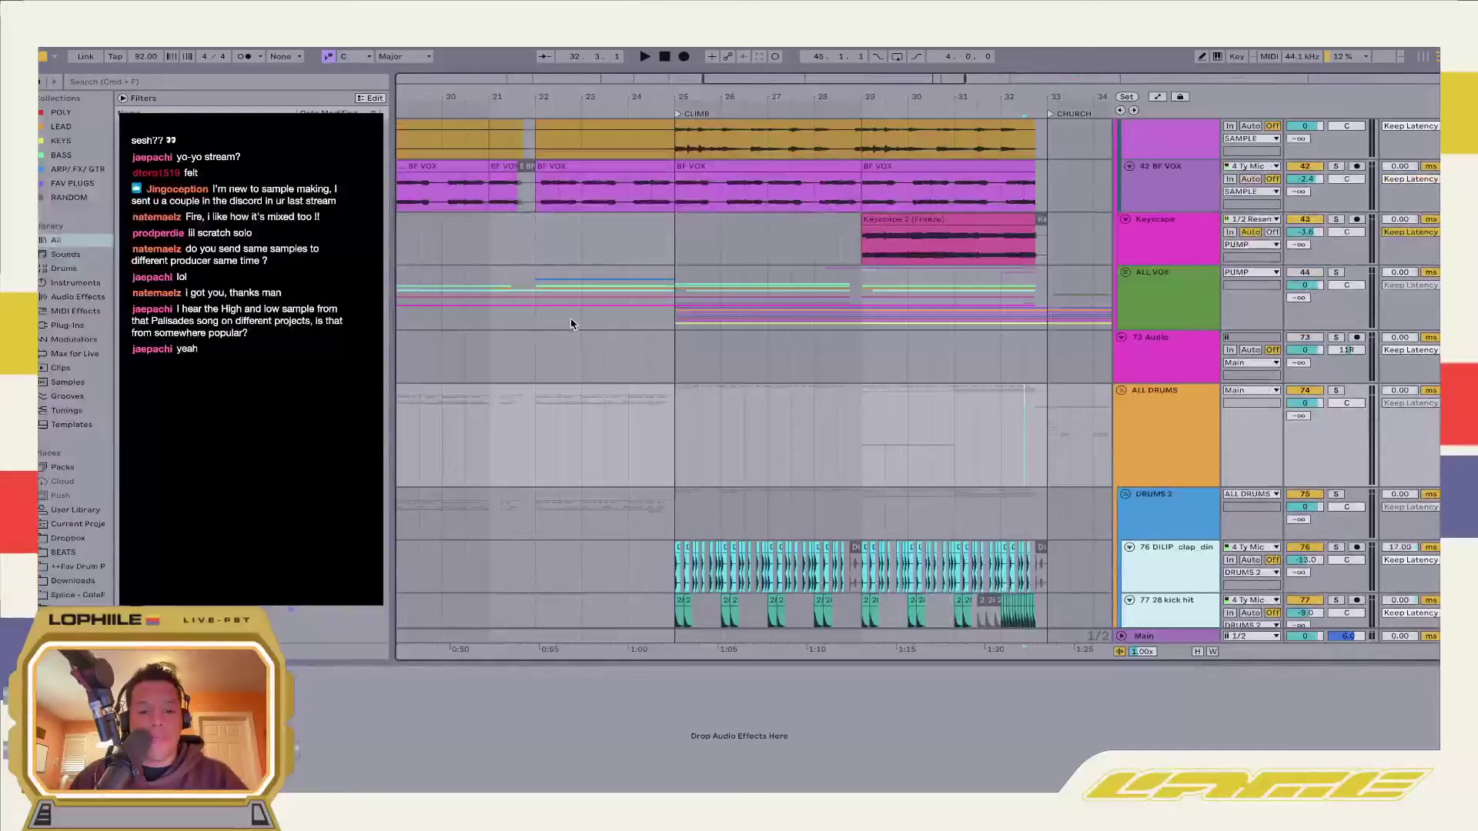
left_click(578, 312)
left_click(1304, 272)
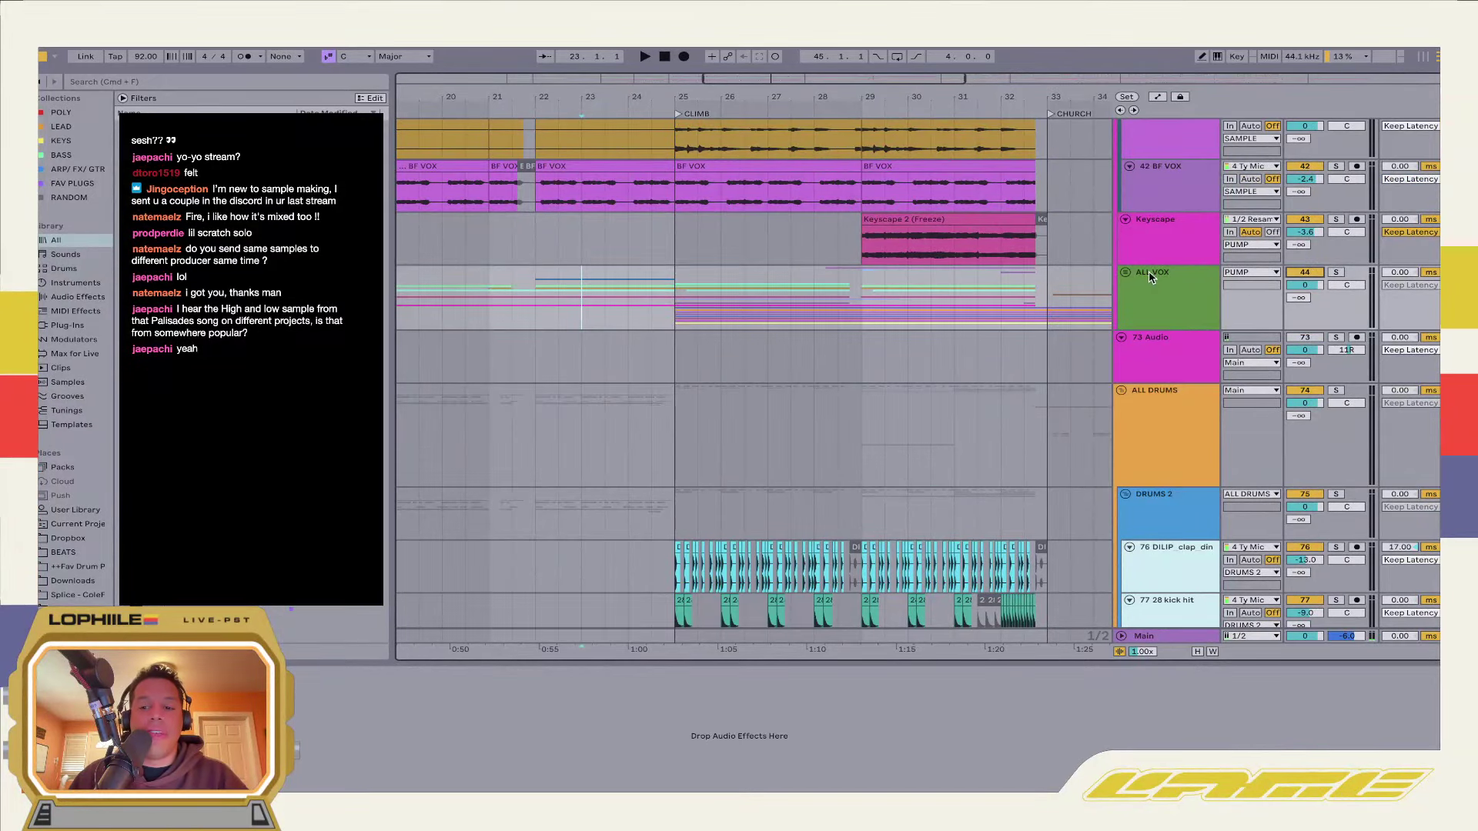
Unfold the ALL VOX group and set the insert marker at bar 24.3 on lead vocal track 52
left_click(1126, 274)
scroll(667, 335, "down", 10)
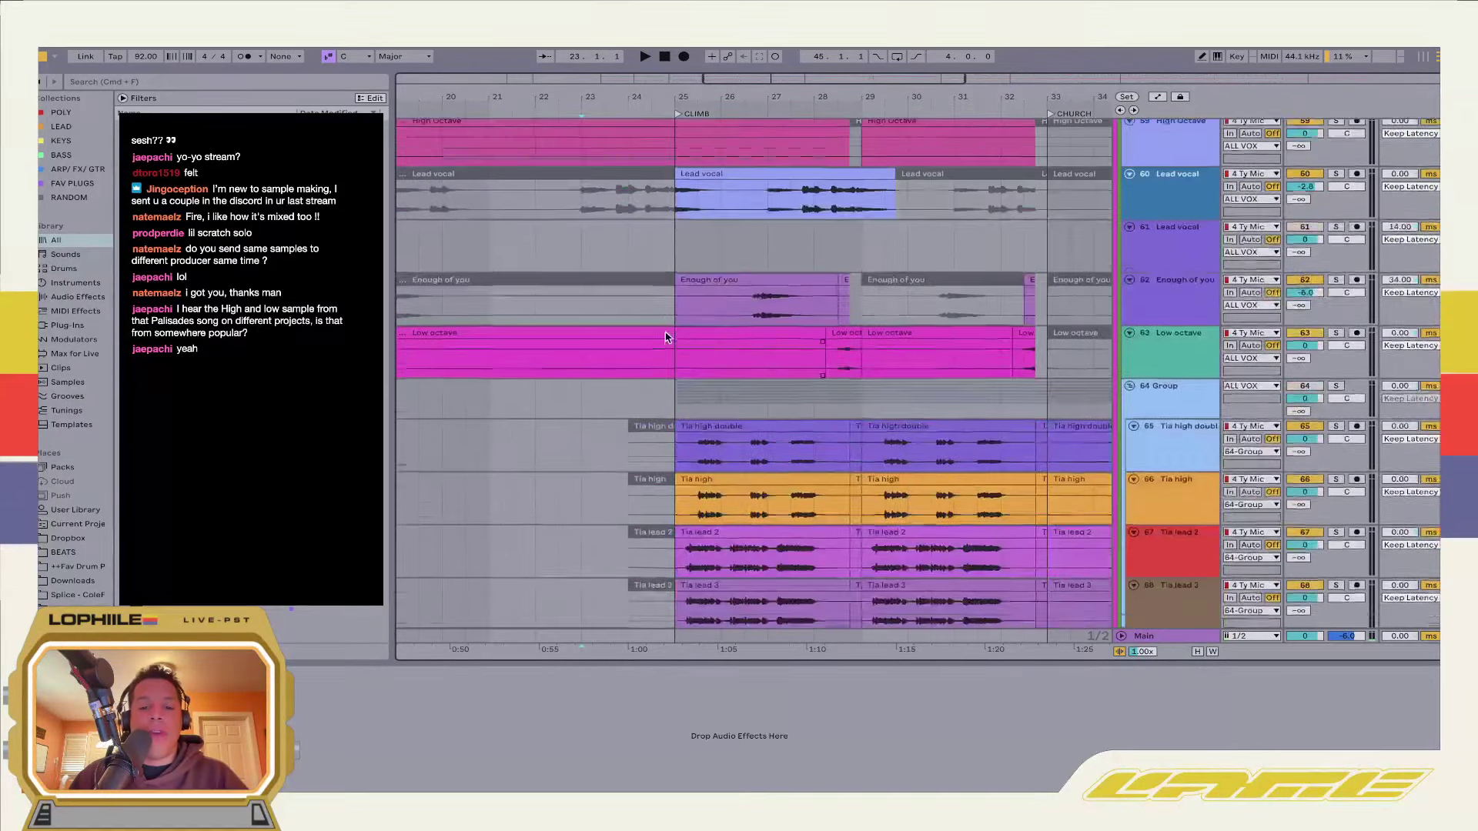
scroll(667, 335, "up", 3)
left_click(638, 327)
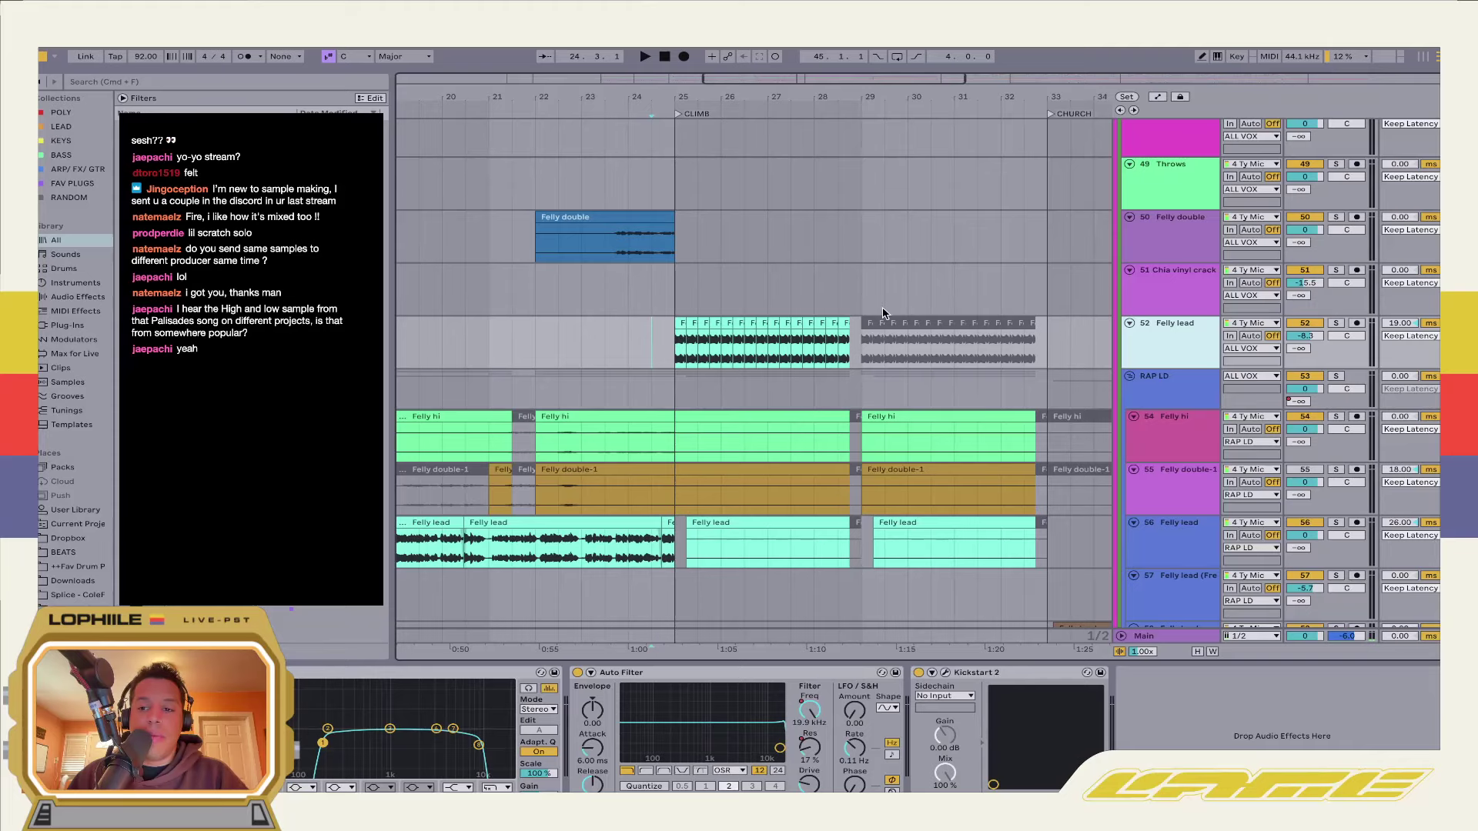
Solo the ALL VOX group and play from bar 24.3, following the chopped lead vocal on track 52 into the CLIMB
scroll(1141, 308, "up", 8)
left_click(1355, 274)
key("space")
scroll(751, 350, "down", 13)
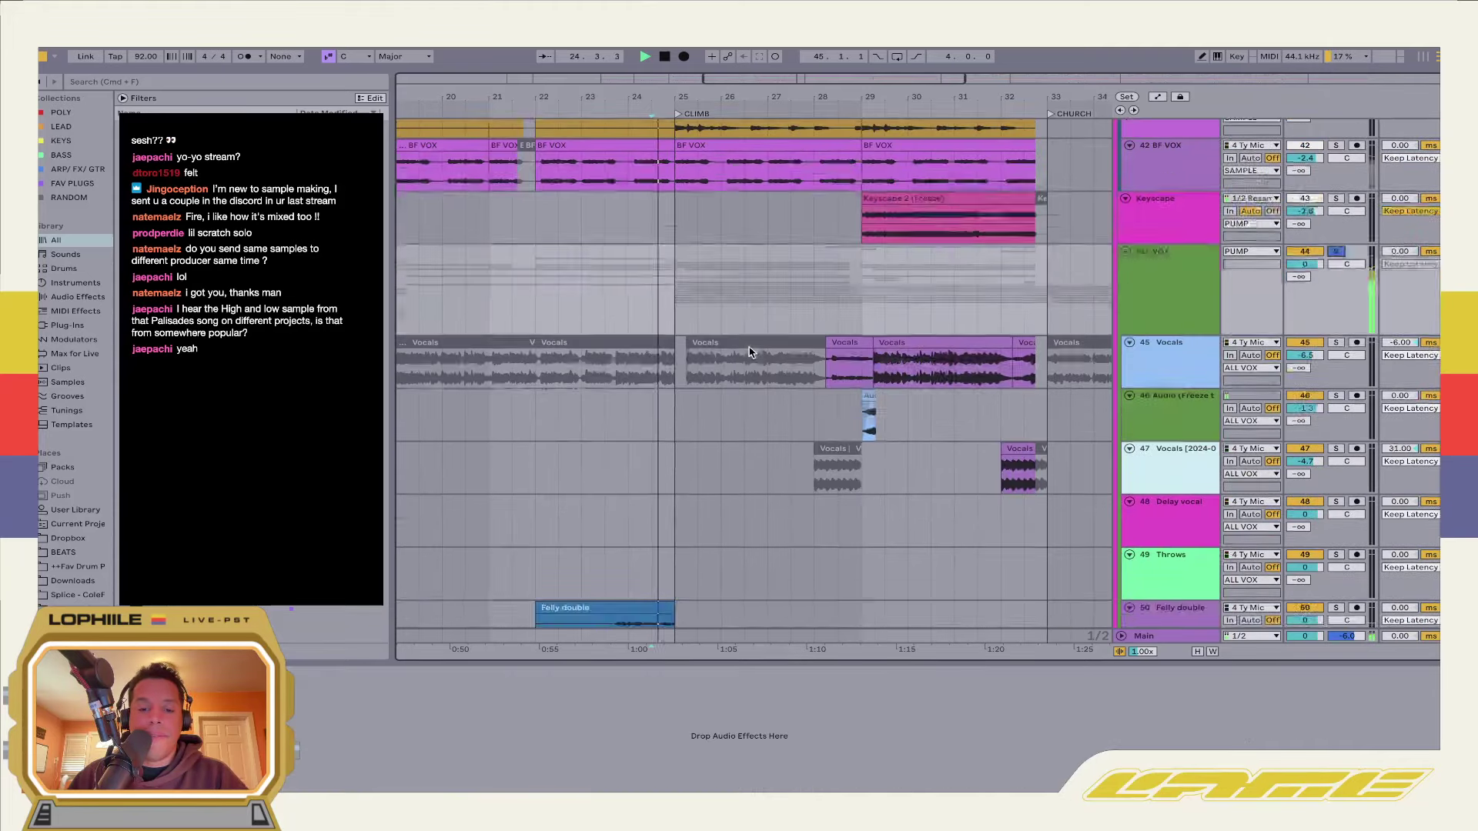
scroll(751, 350, "up", 6)
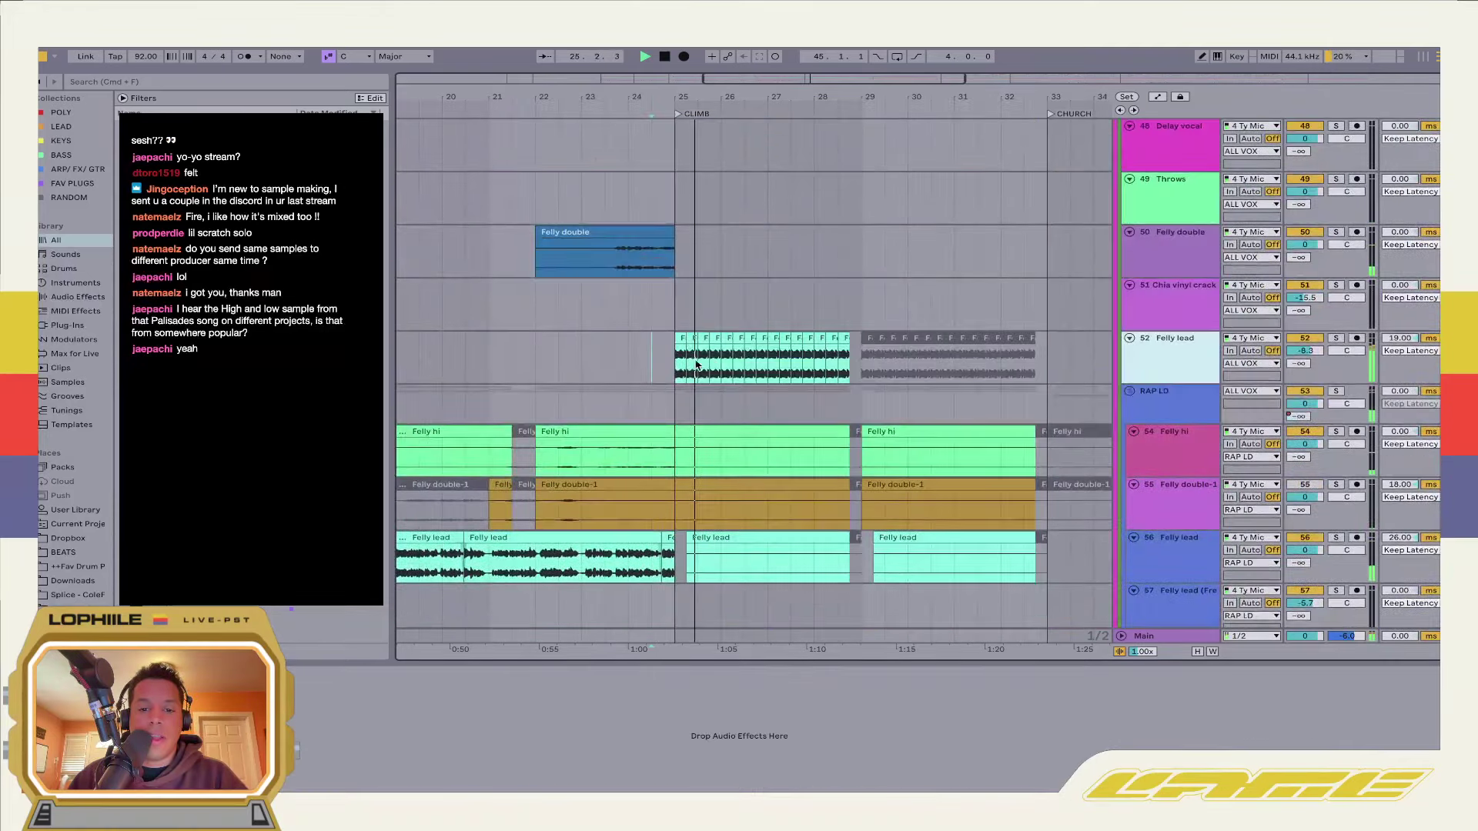
Solo lead vocal track 52, audition its chopped clips through the CLIMB until bar 28.3, and turn the track's solo off
left_click(1327, 333)
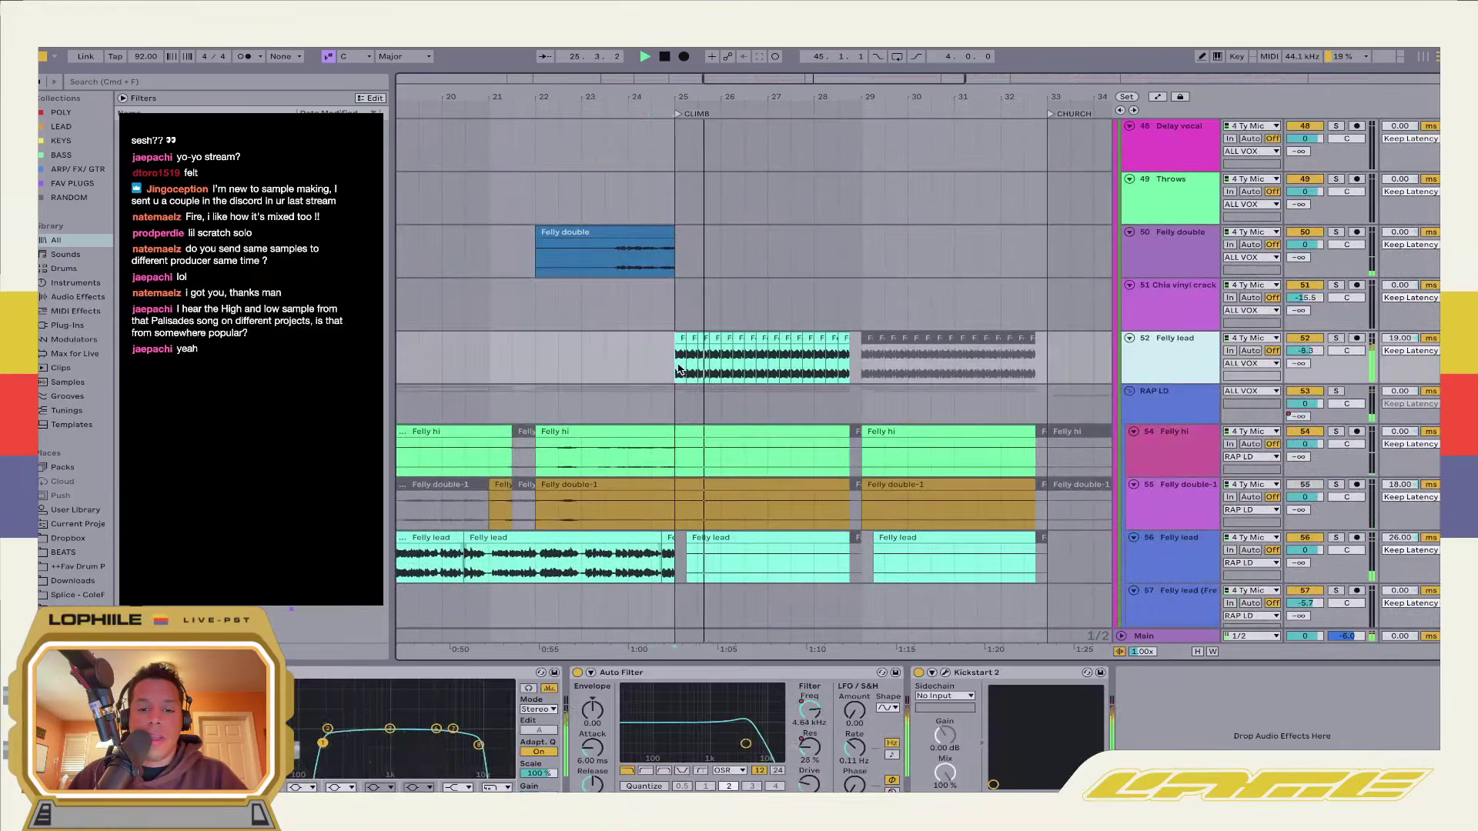
left_click(1335, 339)
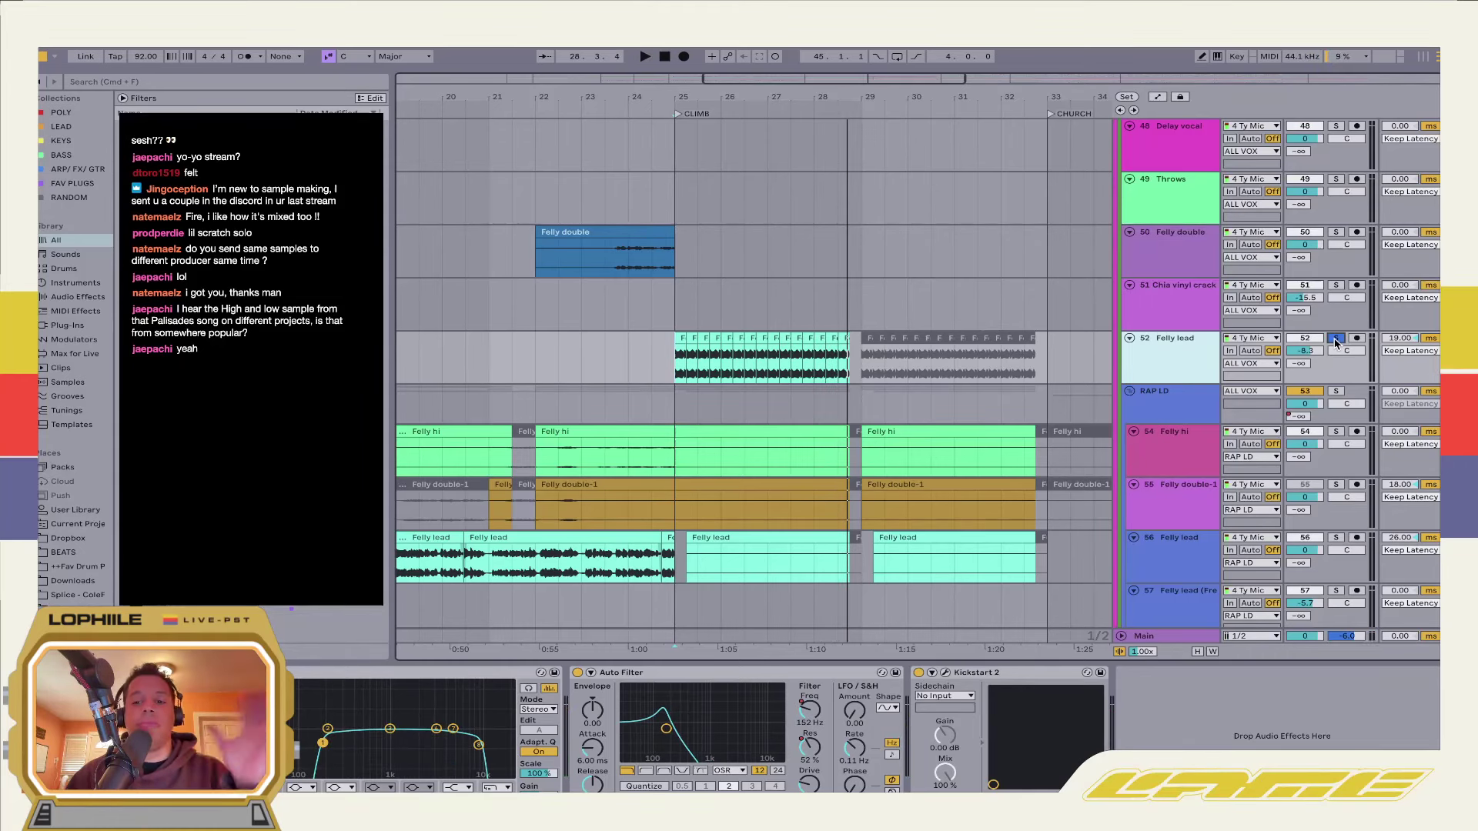
left_click(1335, 343)
Set the insert marker at bar 24, solo the ALL VOX group, and play the combined vocals into the CLIMB
left_click(628, 356)
key("space")
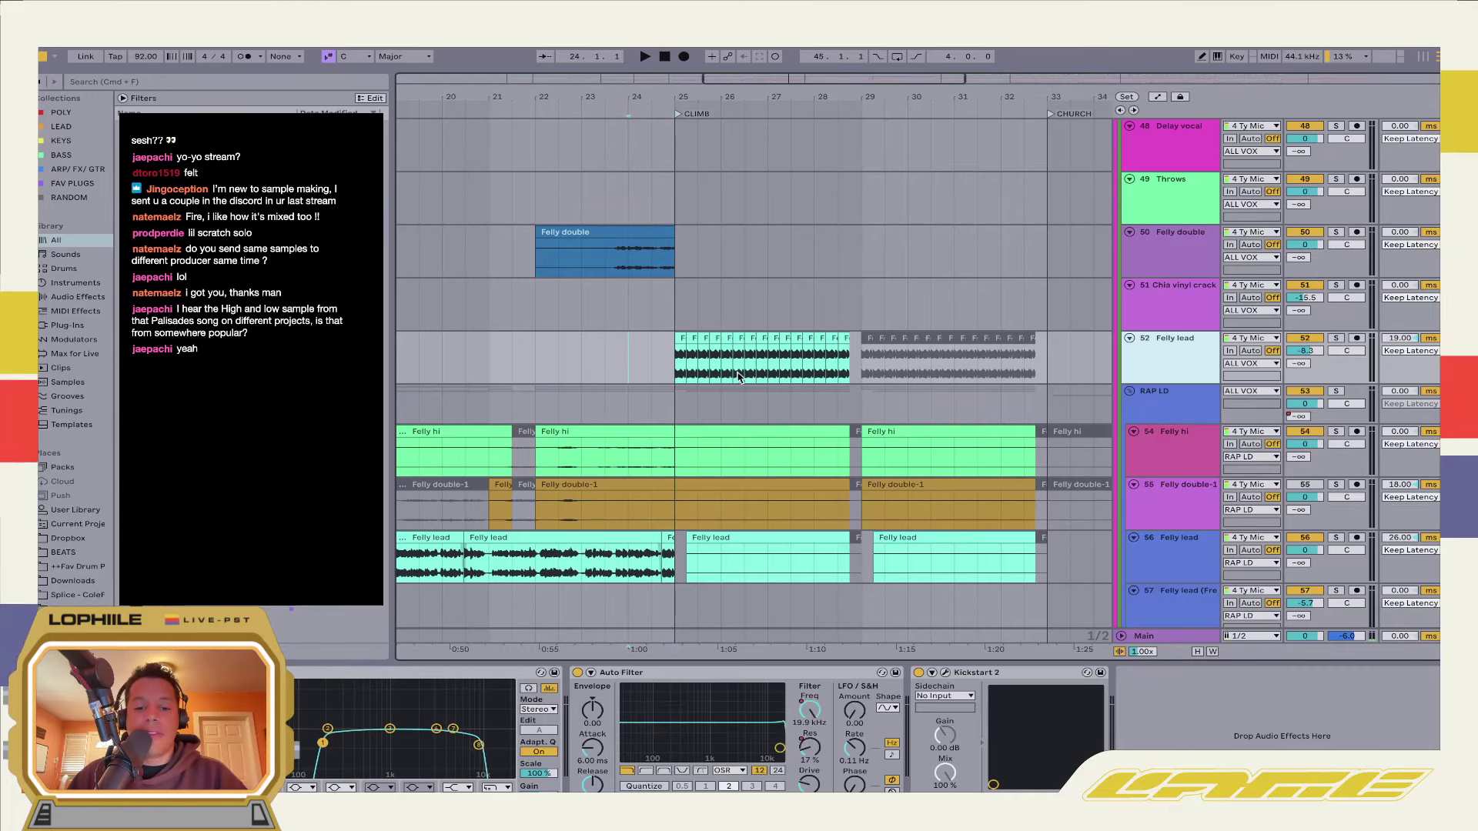
scroll(902, 351, "up", 10)
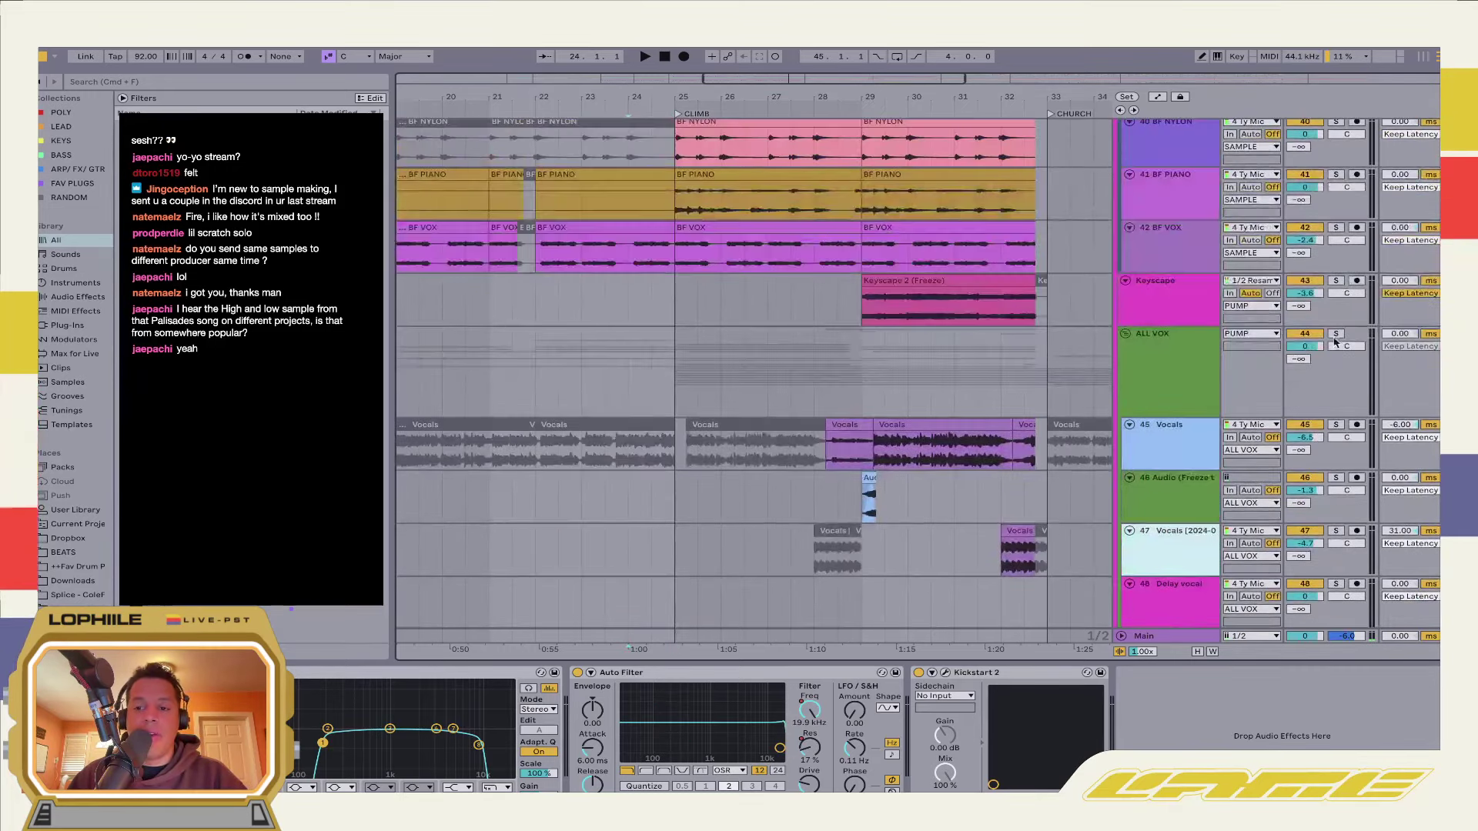
key("space")
left_click(1050, 363)
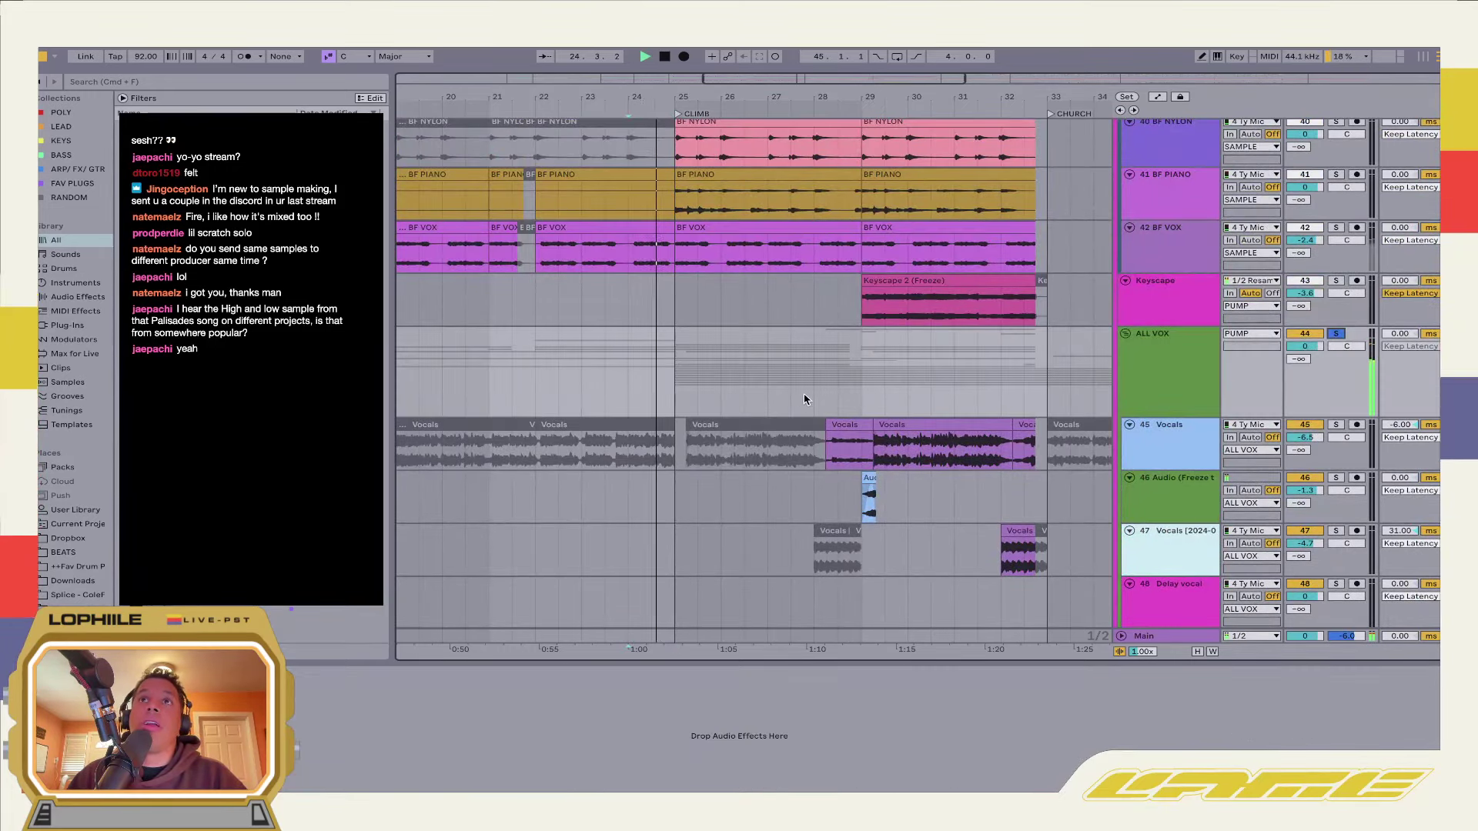
Follow the soloed vocals down to the Low octave track, and set the insert marker at bar 27 on lead vocal track 52
scroll(793, 402, "down", 3)
scroll(793, 402, "down", 8)
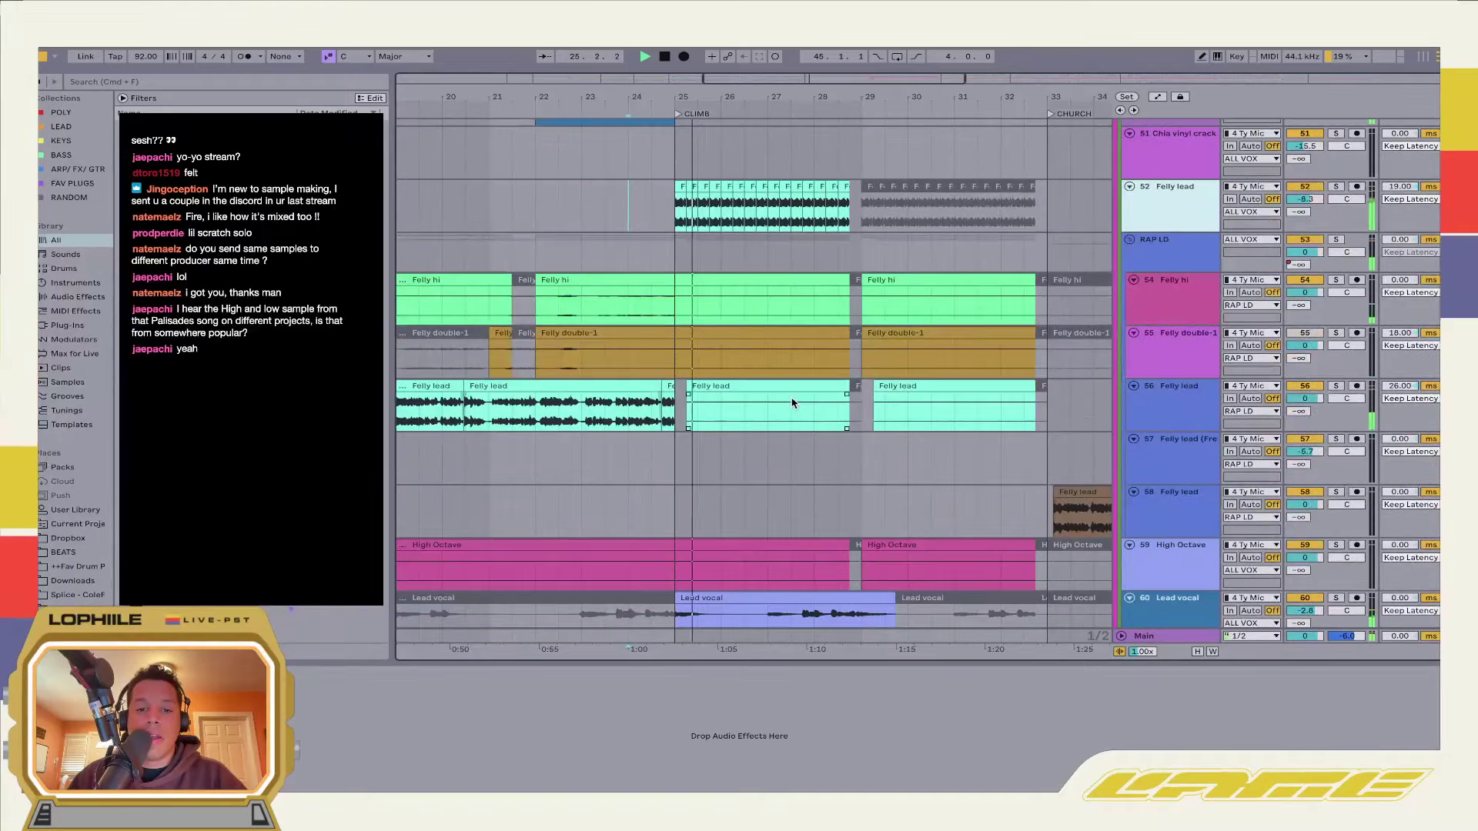
scroll(793, 403, "down", 3)
scroll(793, 403, "up", 3)
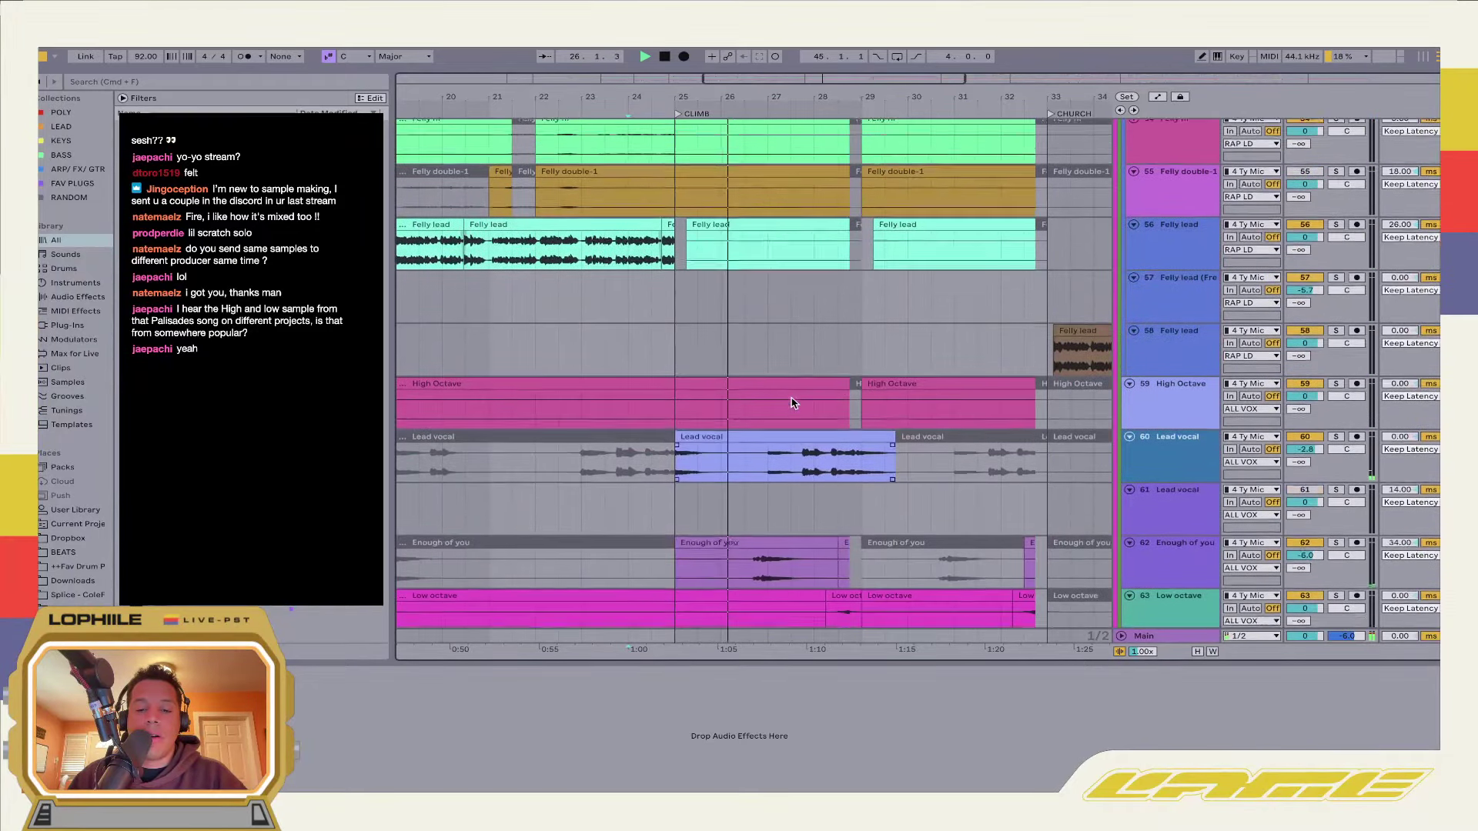
scroll(793, 403, "up", 4)
left_click(777, 408)
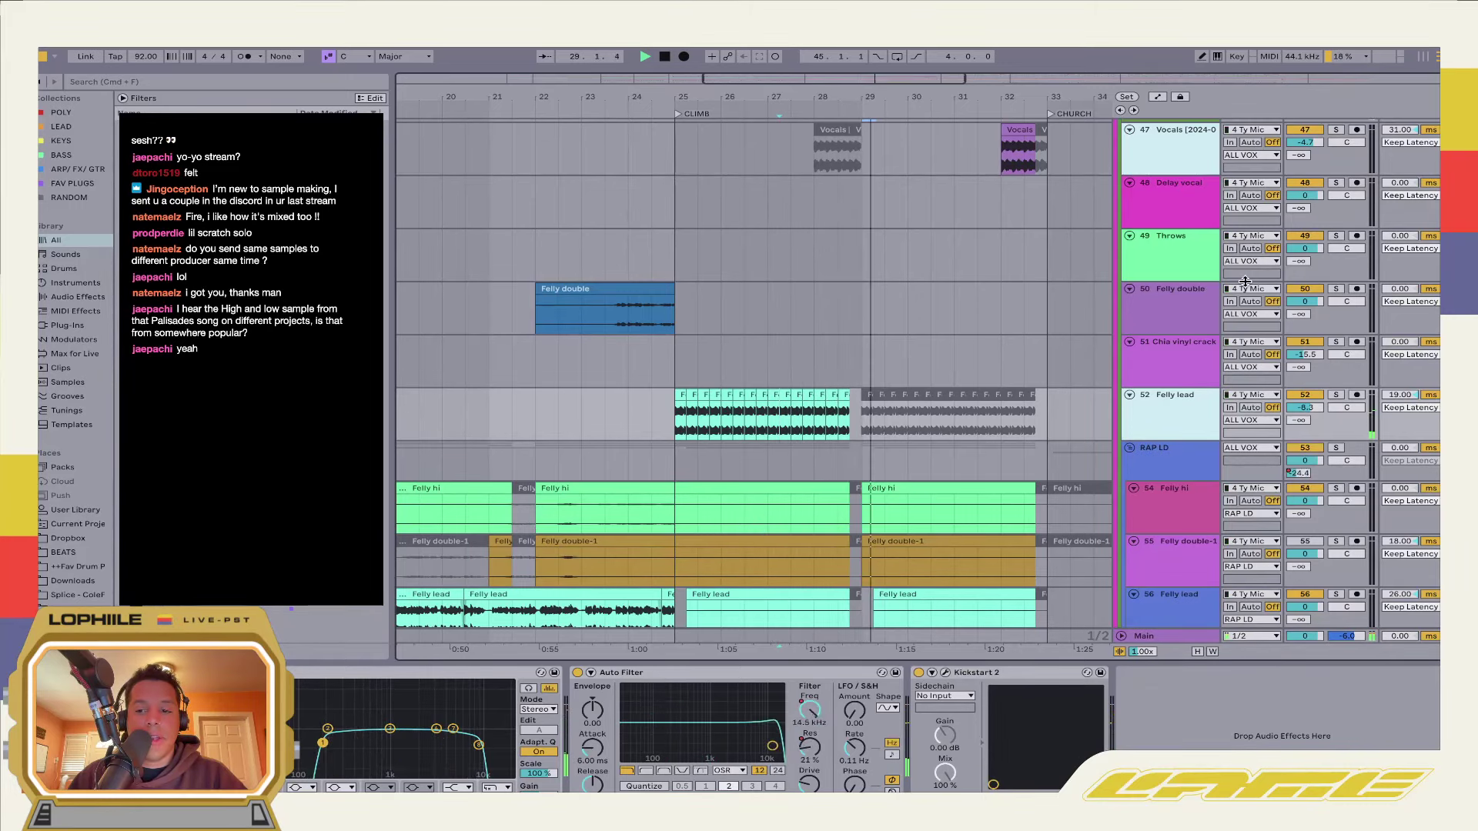
Turn off the ALL VOX solo, play the full mix from bar 24, and set the insert marker at bar 32 on clap track 80
scroll(976, 340, "up", 5)
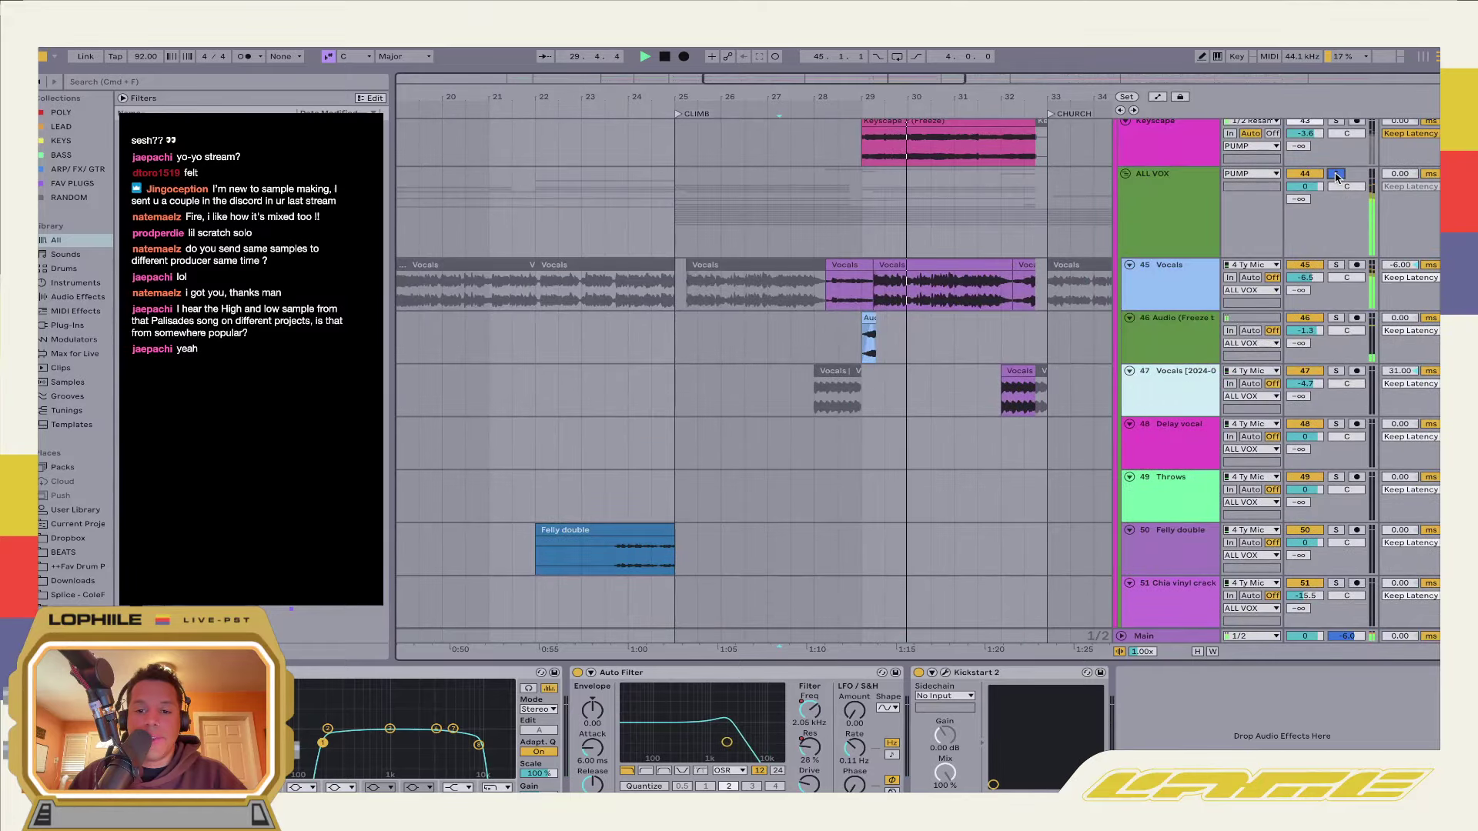
left_click(629, 392)
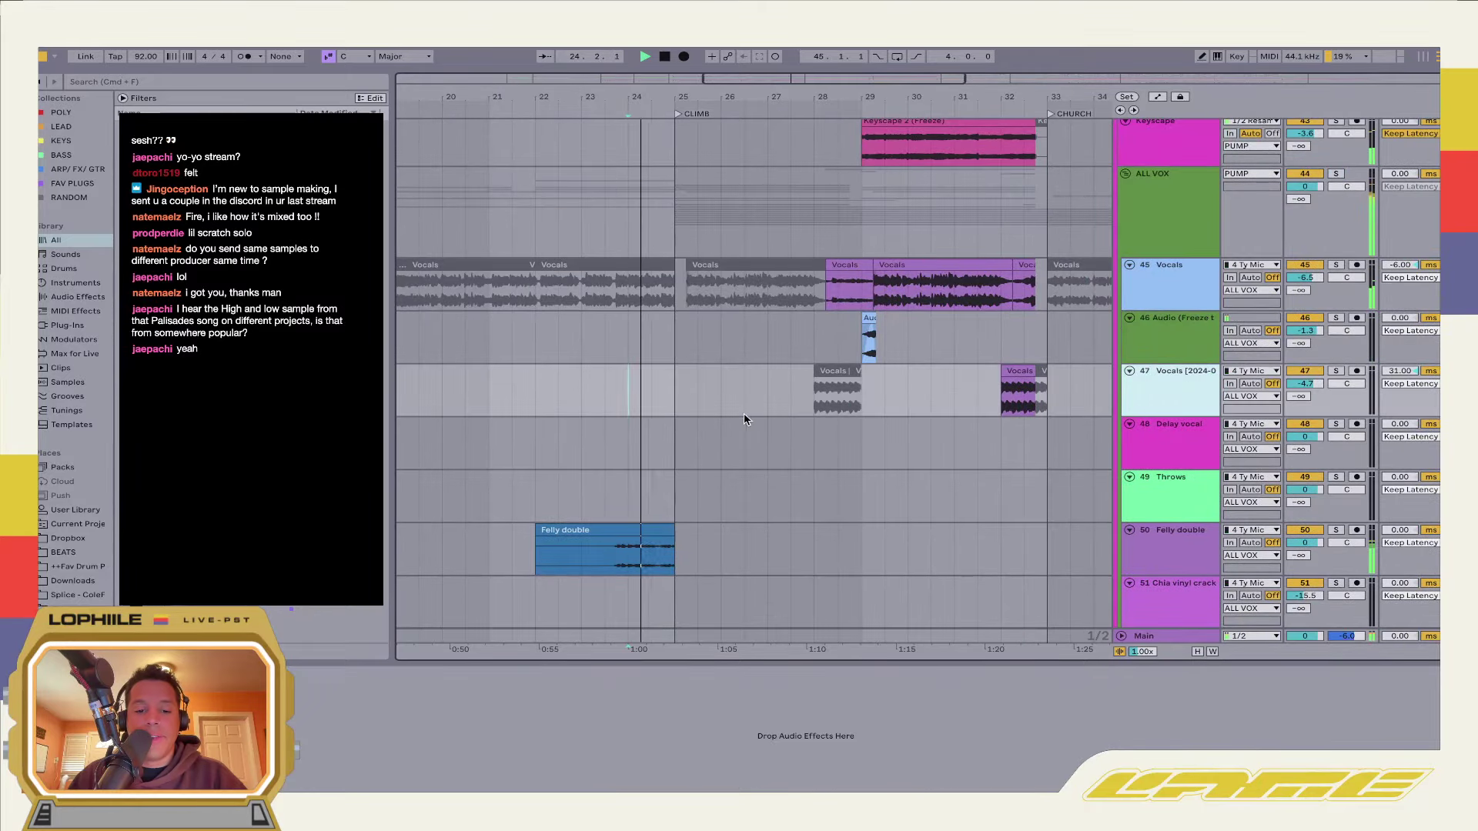
scroll(744, 412, "down", 6)
scroll(786, 431, "down", 15)
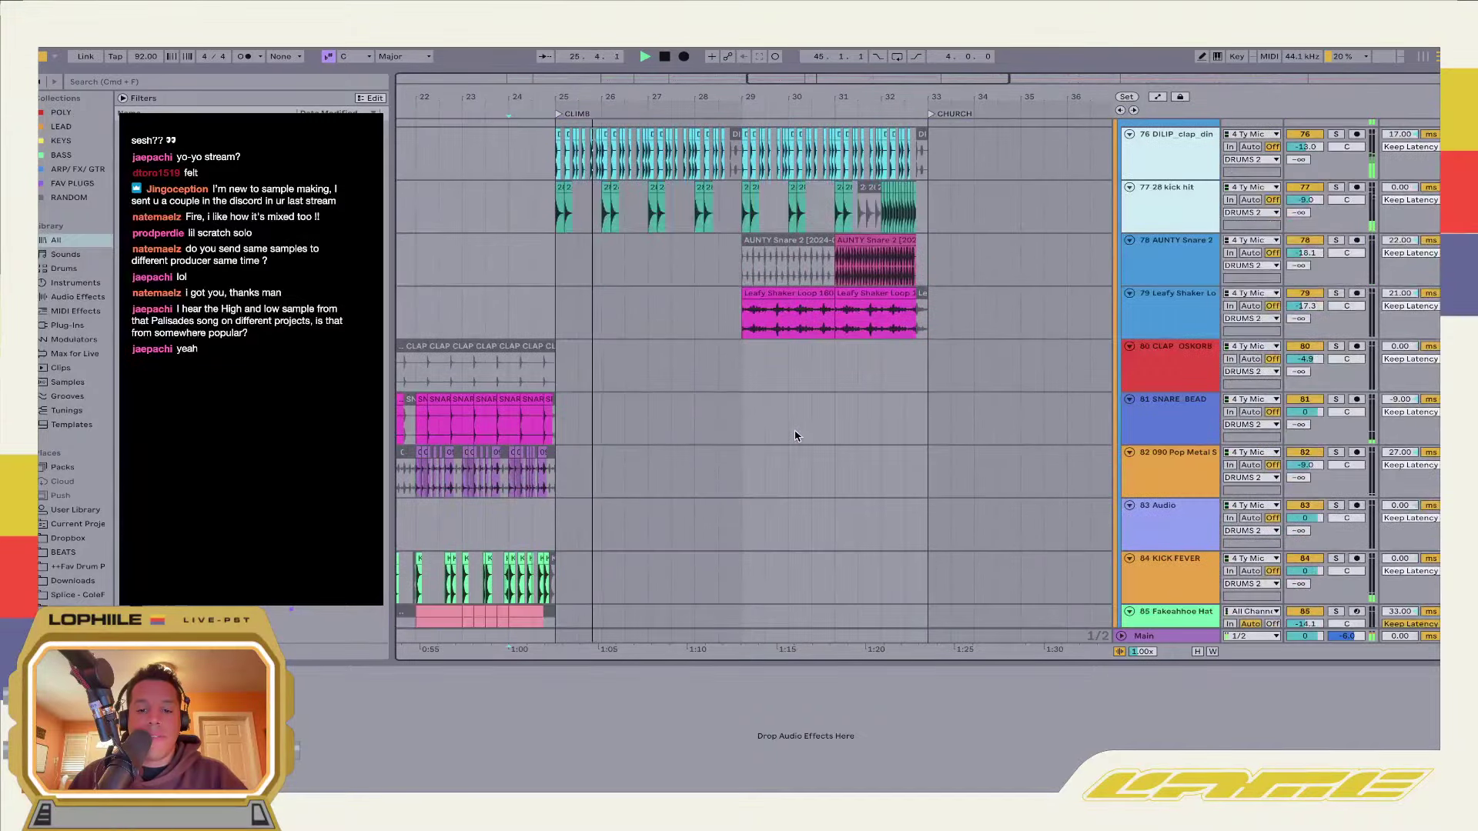
left_click(785, 386)
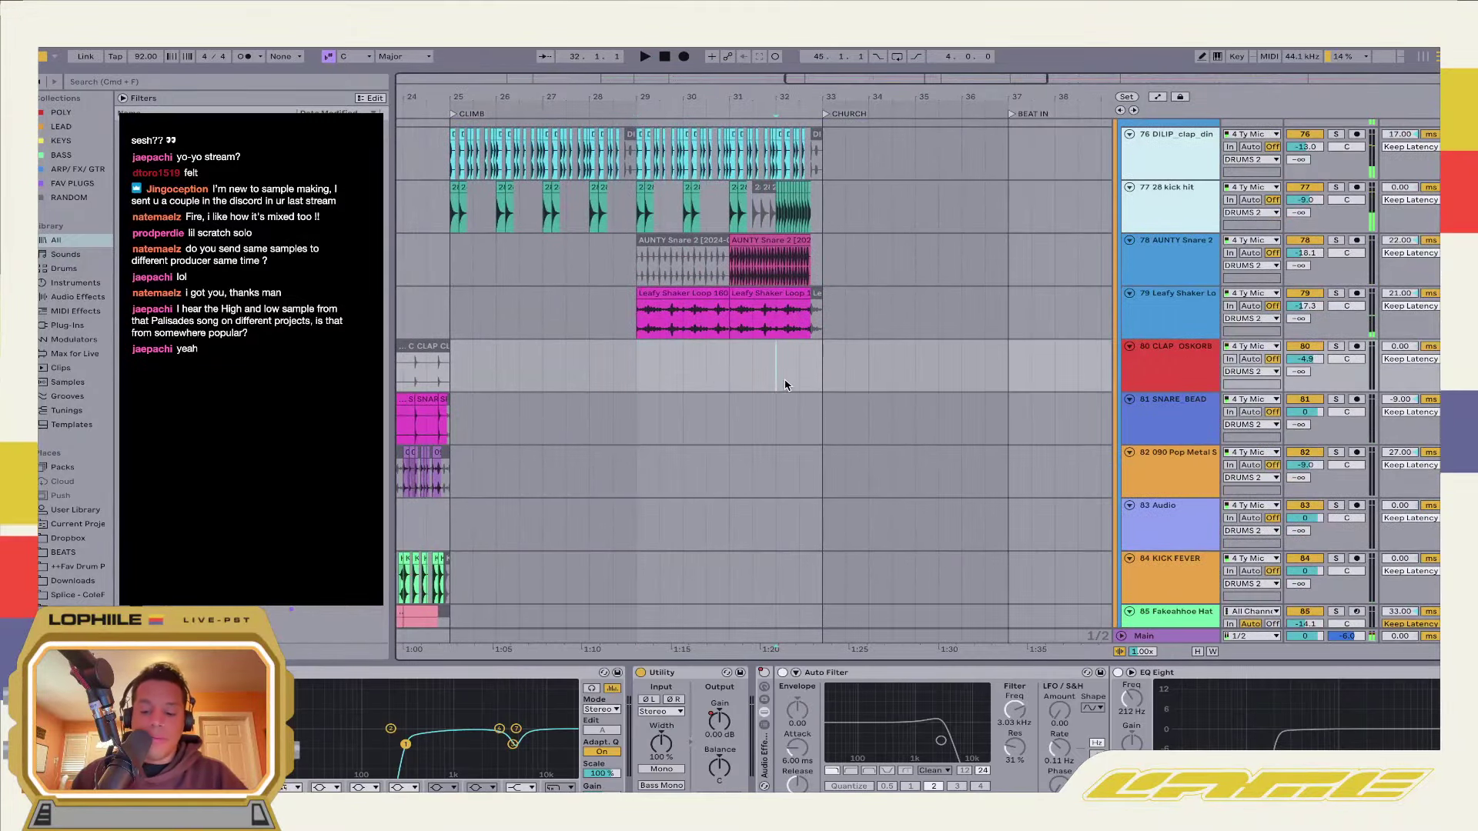
Examine the transition into CHURCH between bars 31 and 34 across the drum, riser, instrument and vocal tracks
key("plus")
key("plus")
scroll(762, 423, "up", 15)
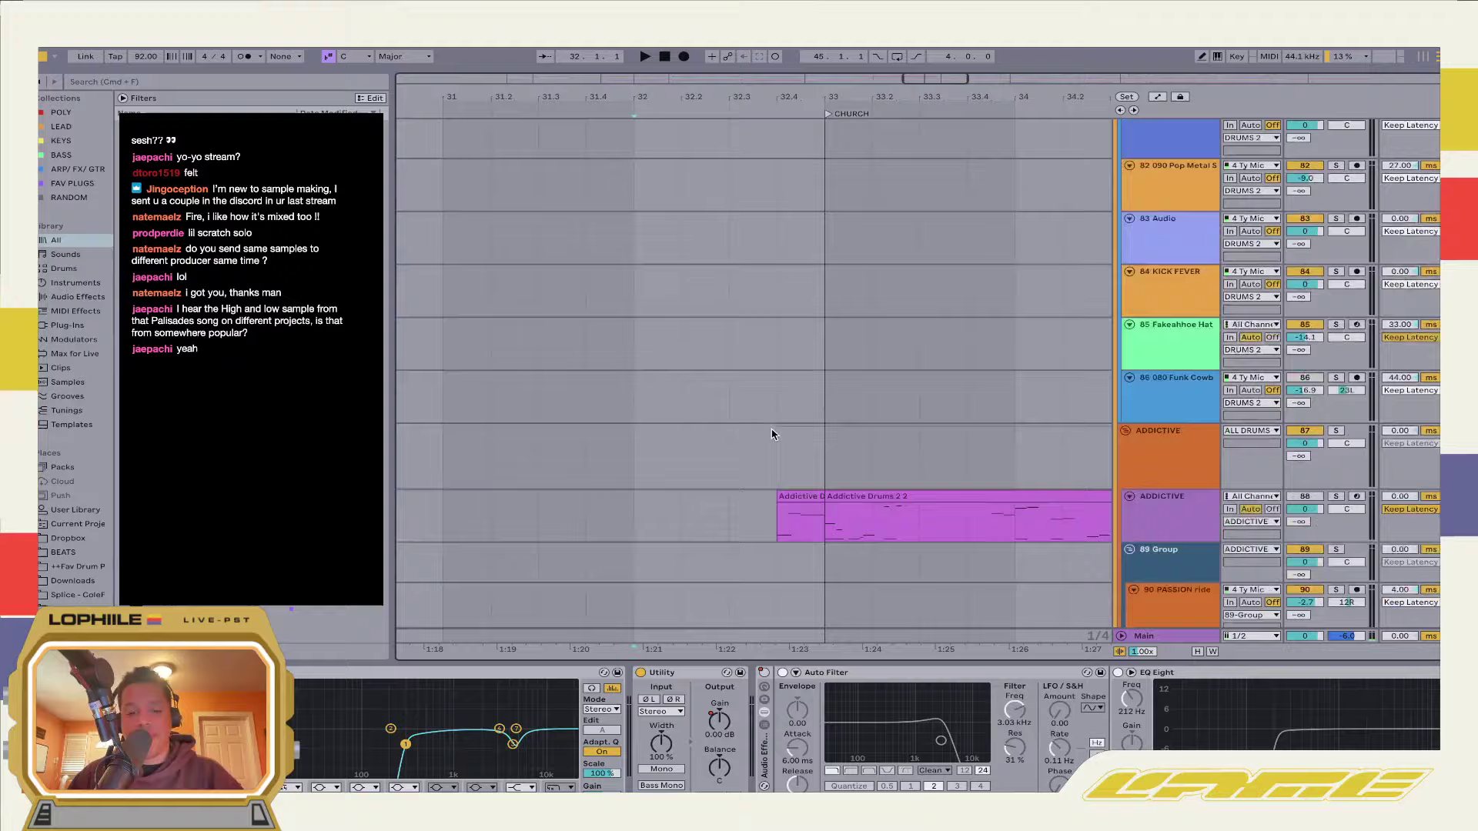
scroll(771, 429, "up", 20)
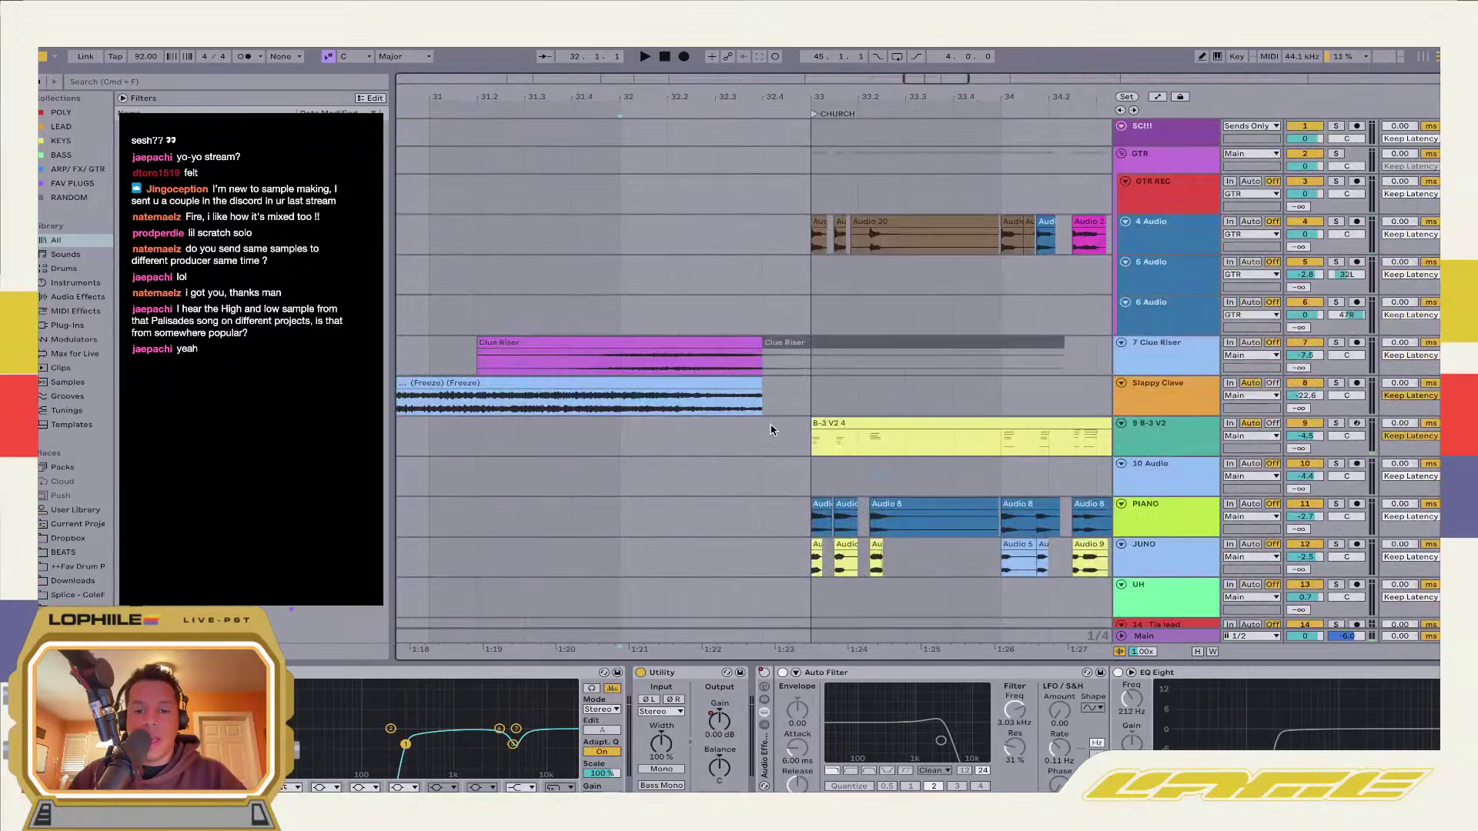
scroll(773, 429, "right", 1)
scroll(773, 429, "down", 5)
scroll(742, 446, "up", 5)
scroll(741, 446, "down", 20)
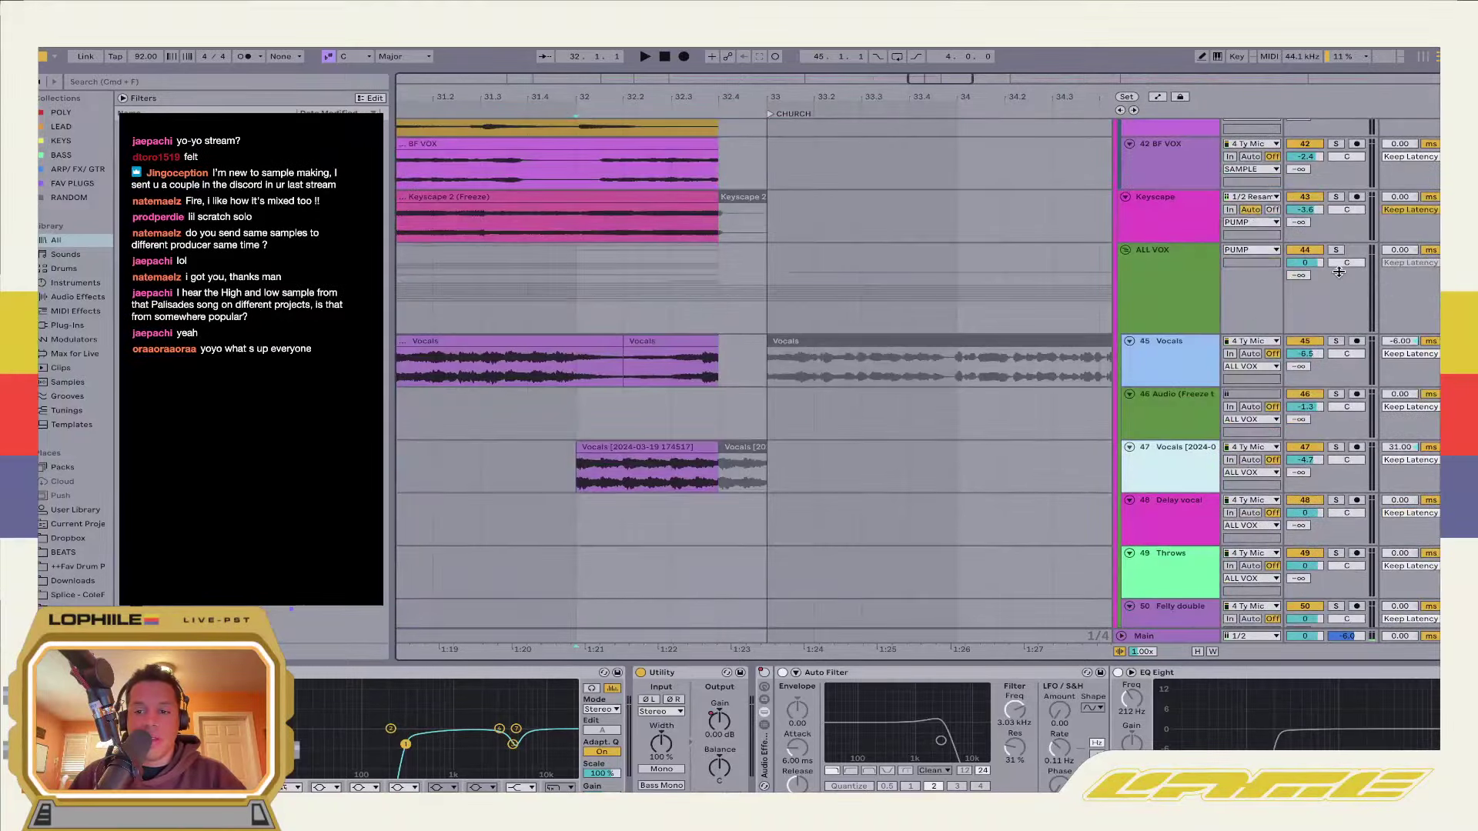
Fold the ALL VOX group and play from bar 32.2 into CHURCH, following the drums down to the ADDICTIVE group
left_click(1126, 251)
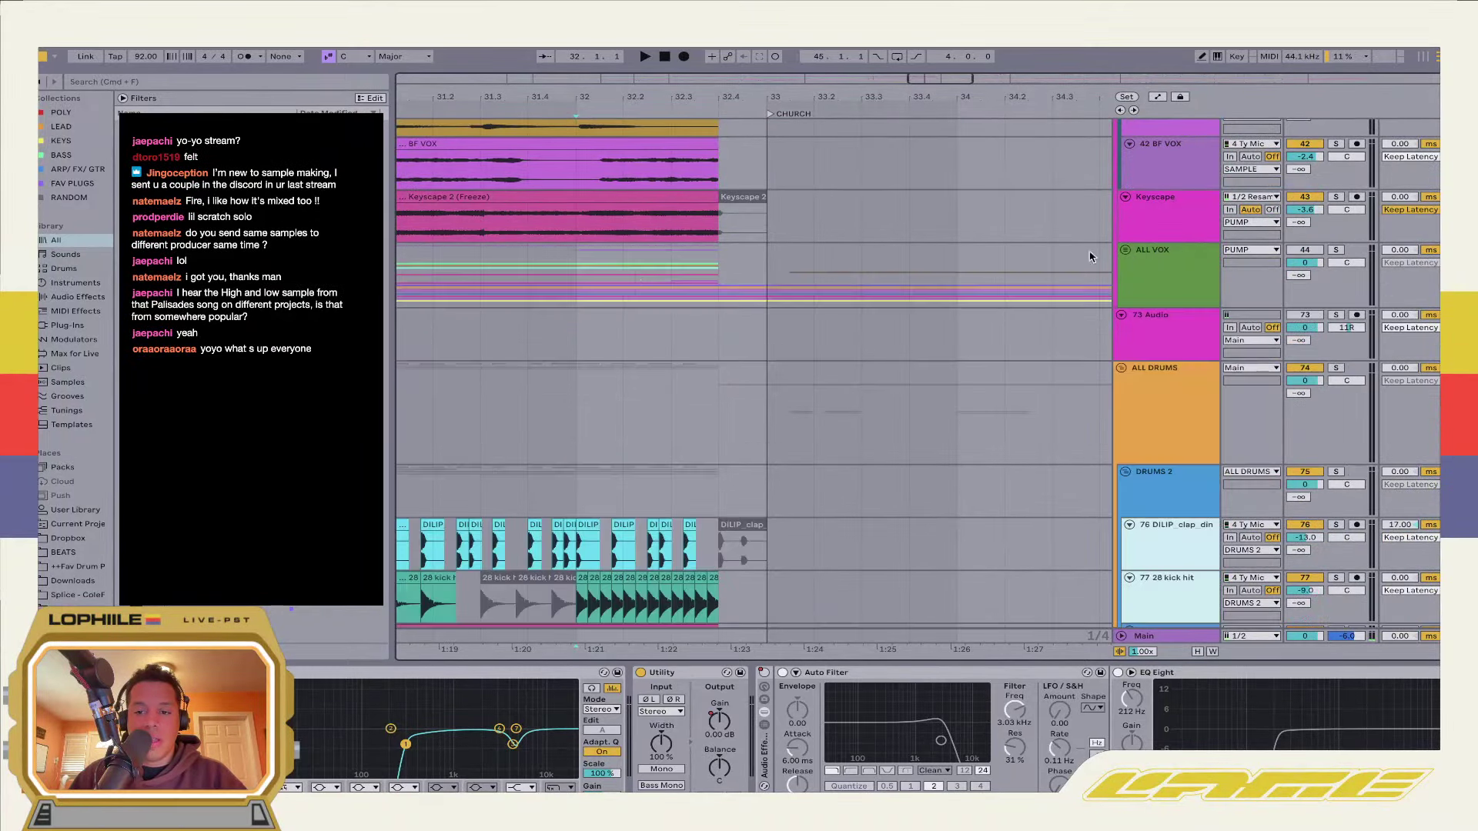
left_click(608, 339)
key("space")
scroll(774, 392, "down", 15)
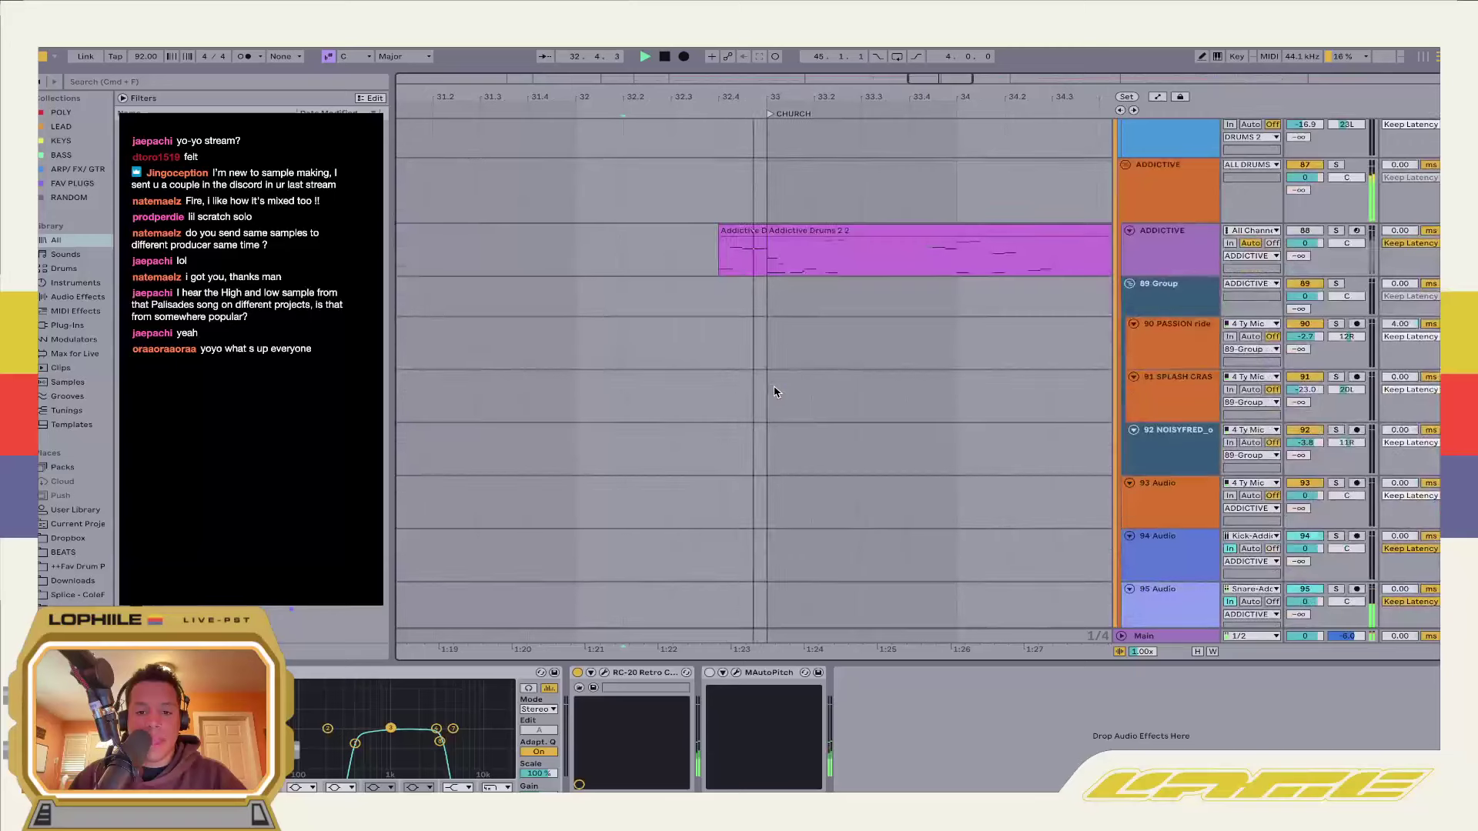
Inspect the ADDICTIVE track's pickup clip at bar 32.4 and set the insert marker at bar 33, where CHURCH starts
left_click(773, 264)
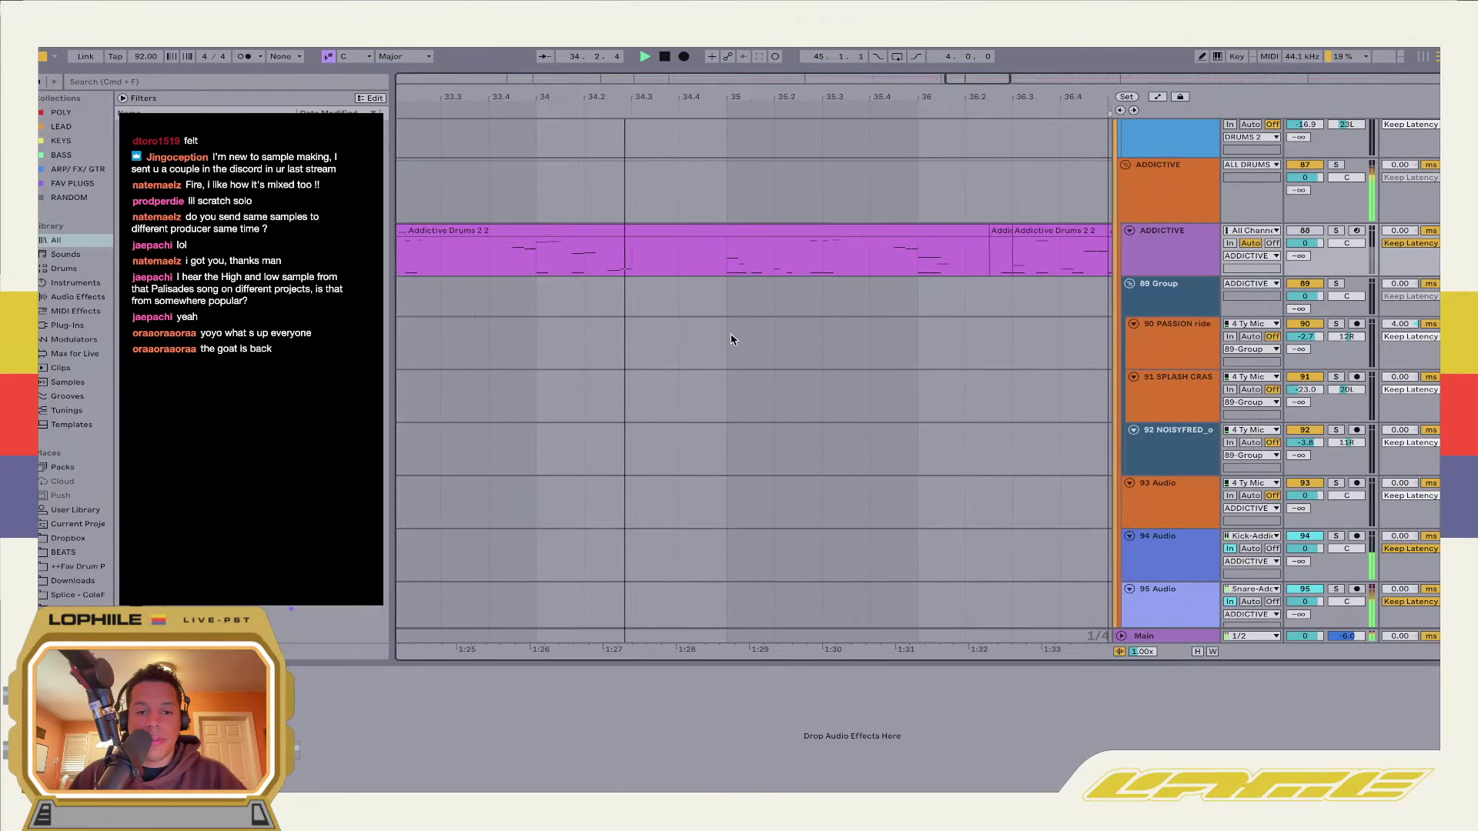
scroll(731, 339, "up", 1)
scroll(729, 339, "left", 5)
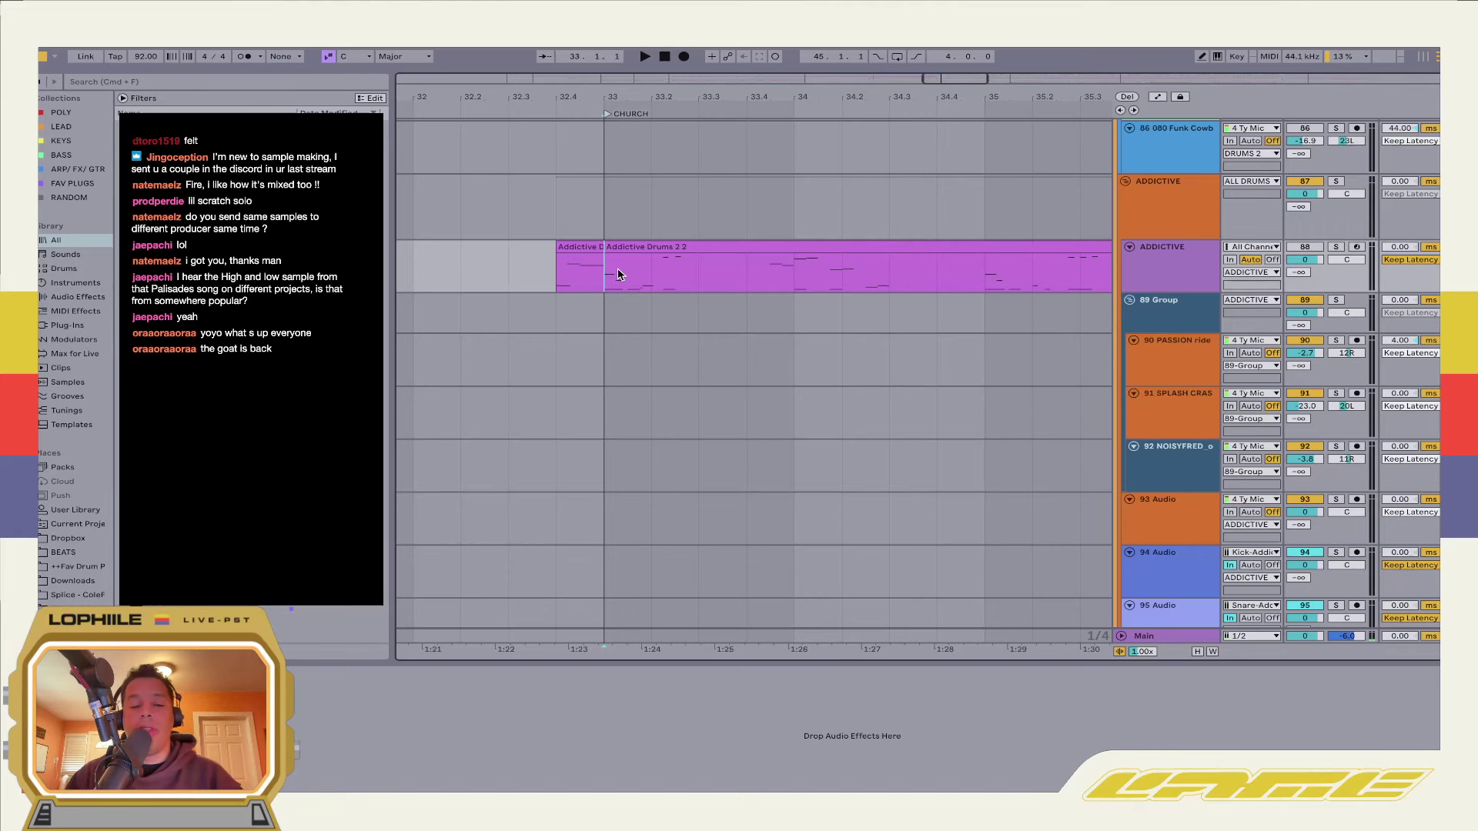
left_click(552, 275)
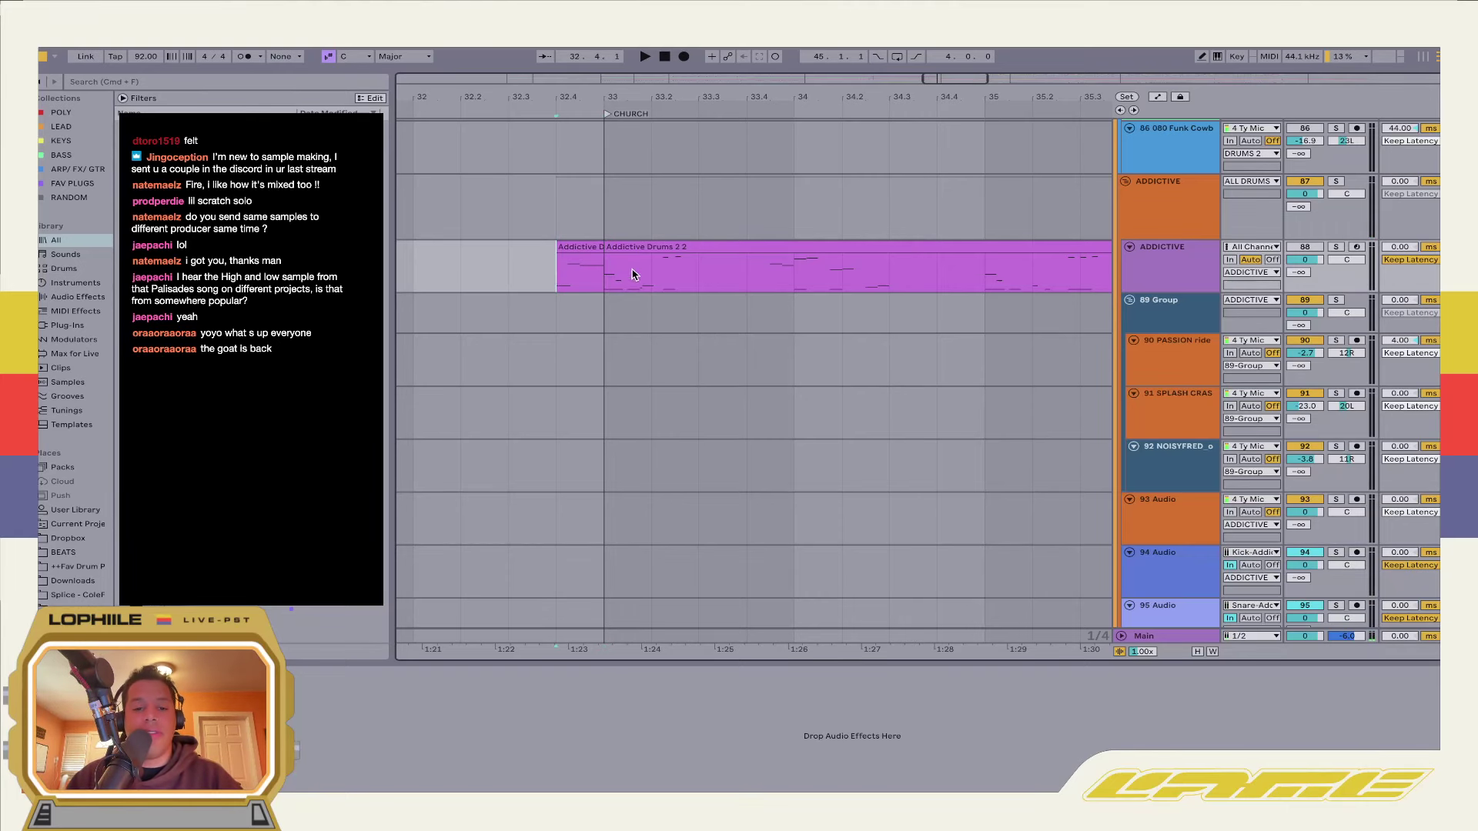
scroll(676, 302, "up", 1)
scroll(676, 302, "right", 1)
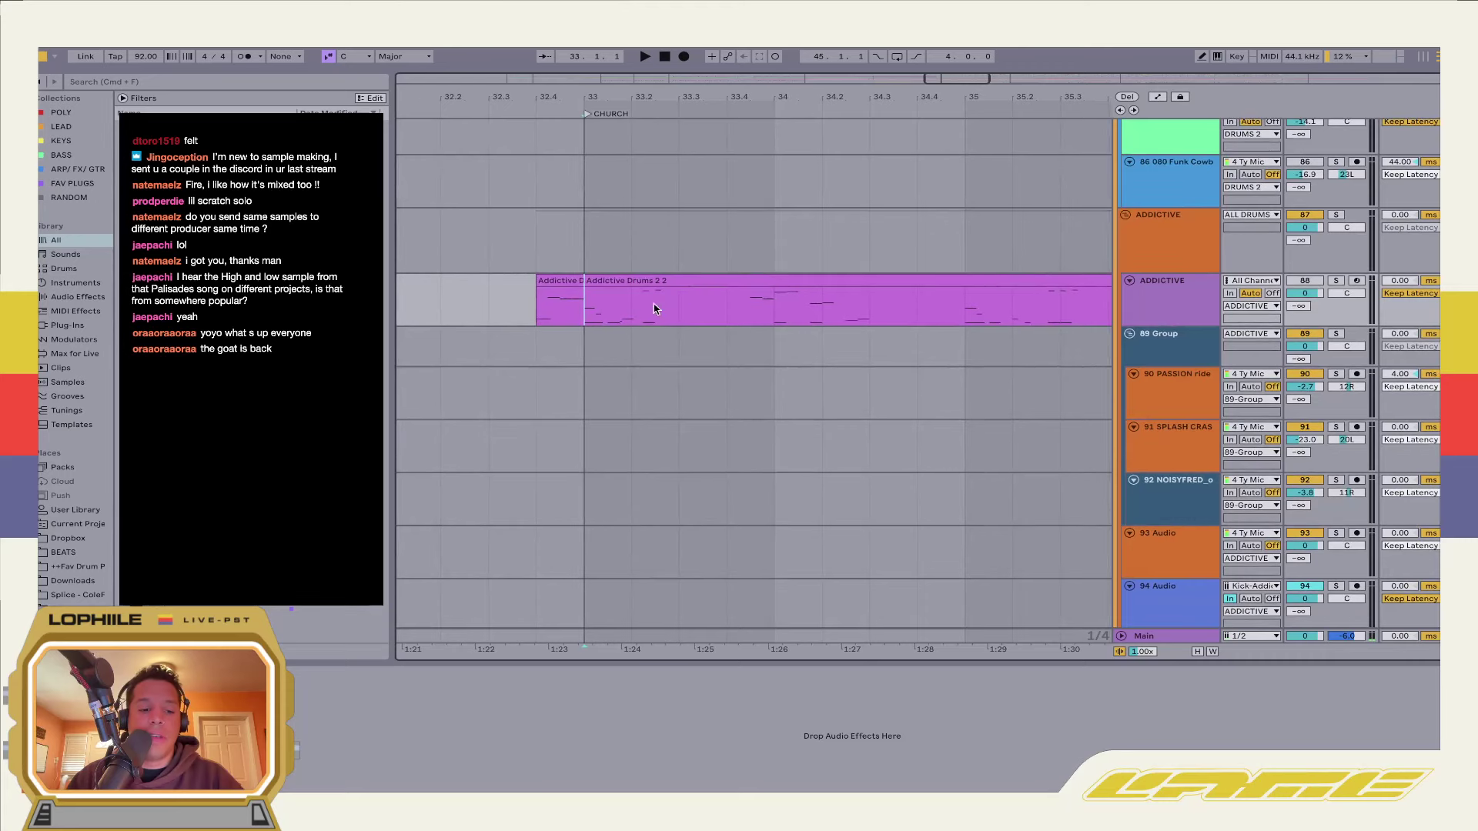
Open the Addictive Drums 2 plug-in window, view its kit page, and close the window
key("super+alt+p")
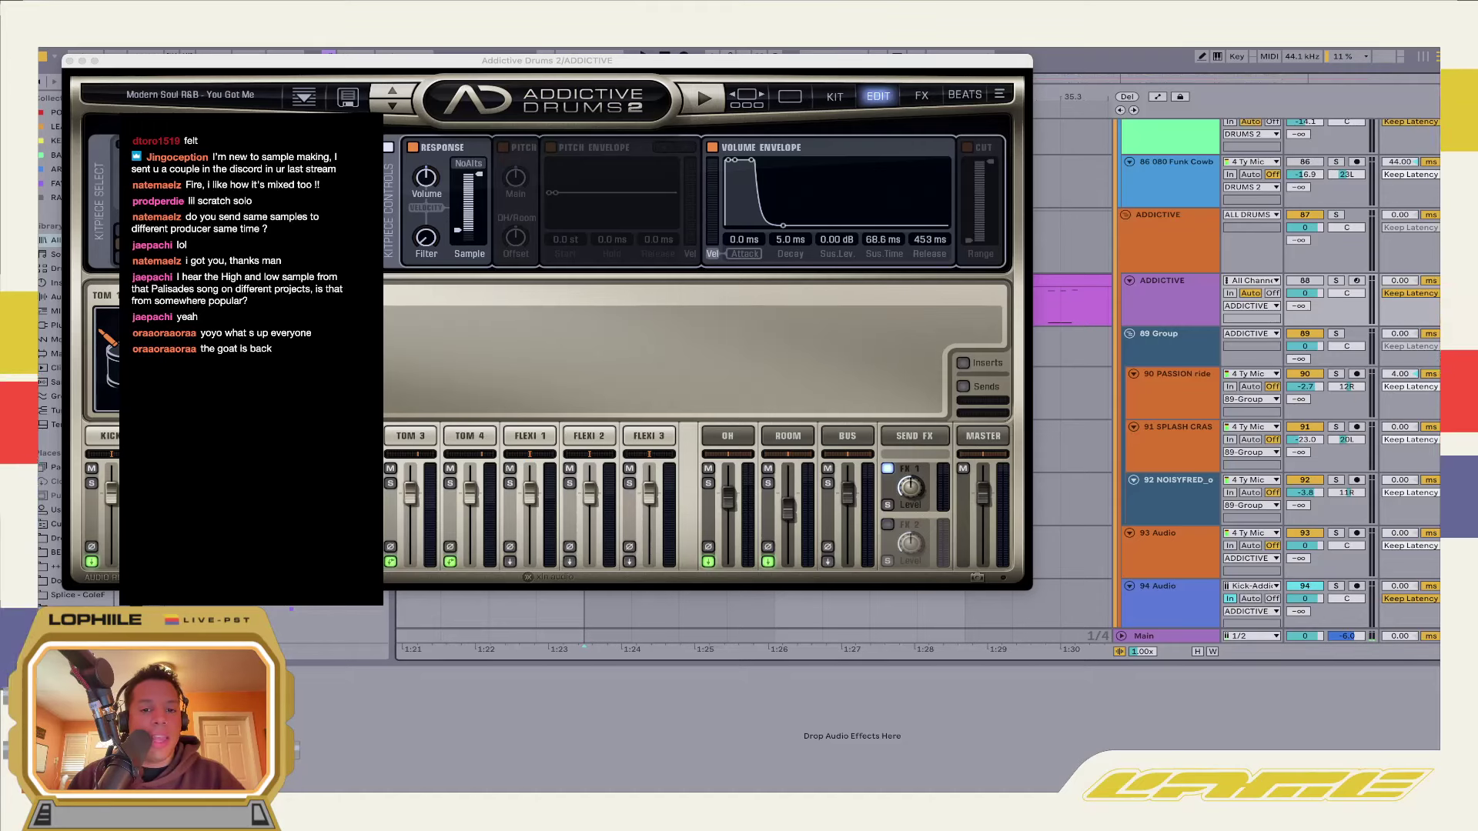
left_click(835, 96)
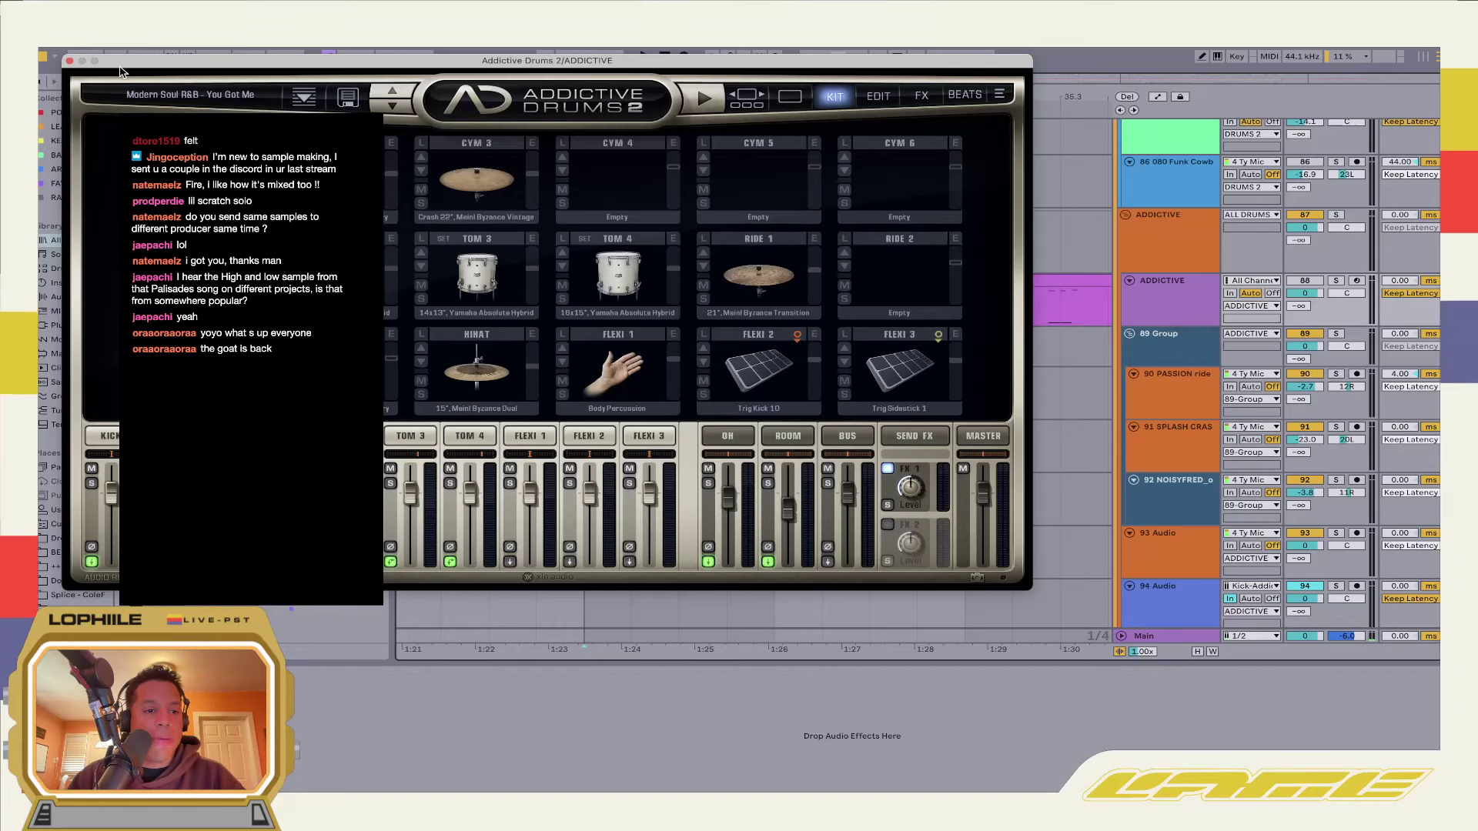
left_click(69, 60)
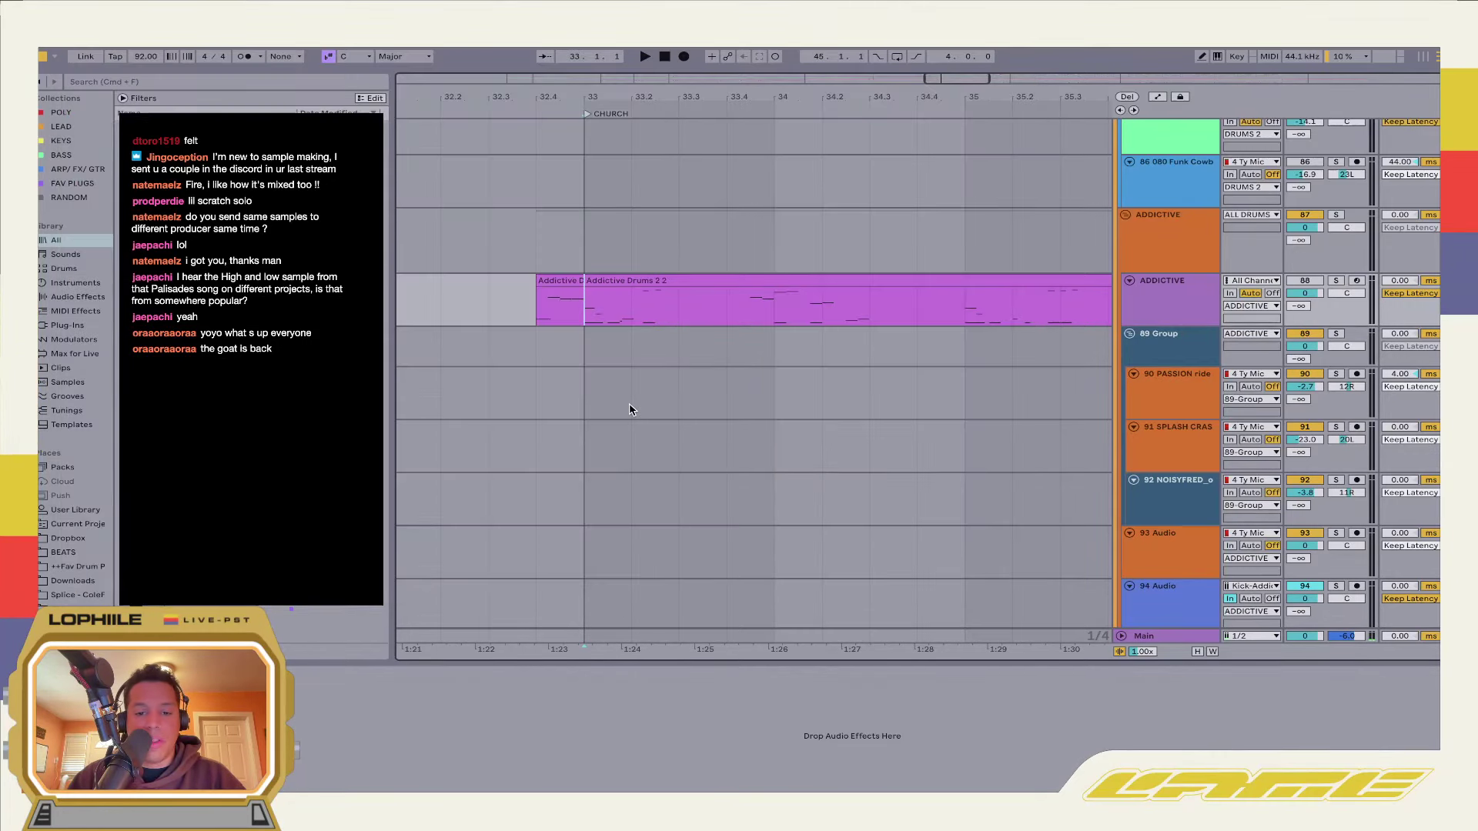
Solo the ADDICTIVE group and play its drums from bar 33, stopping at bar 35.3
left_click(562, 418)
left_click(539, 341)
left_click(580, 303)
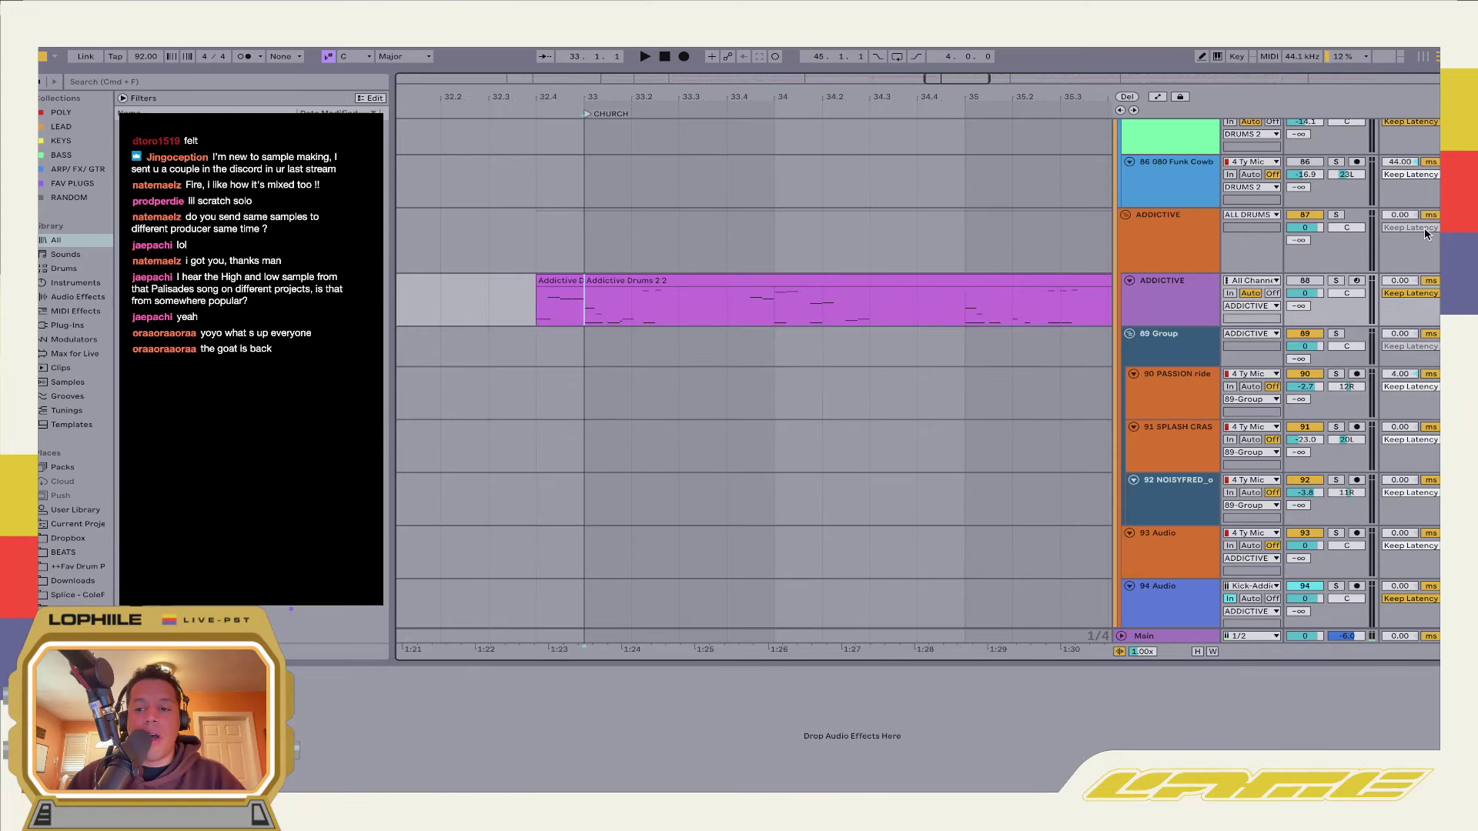
left_click(1336, 215)
key("space")
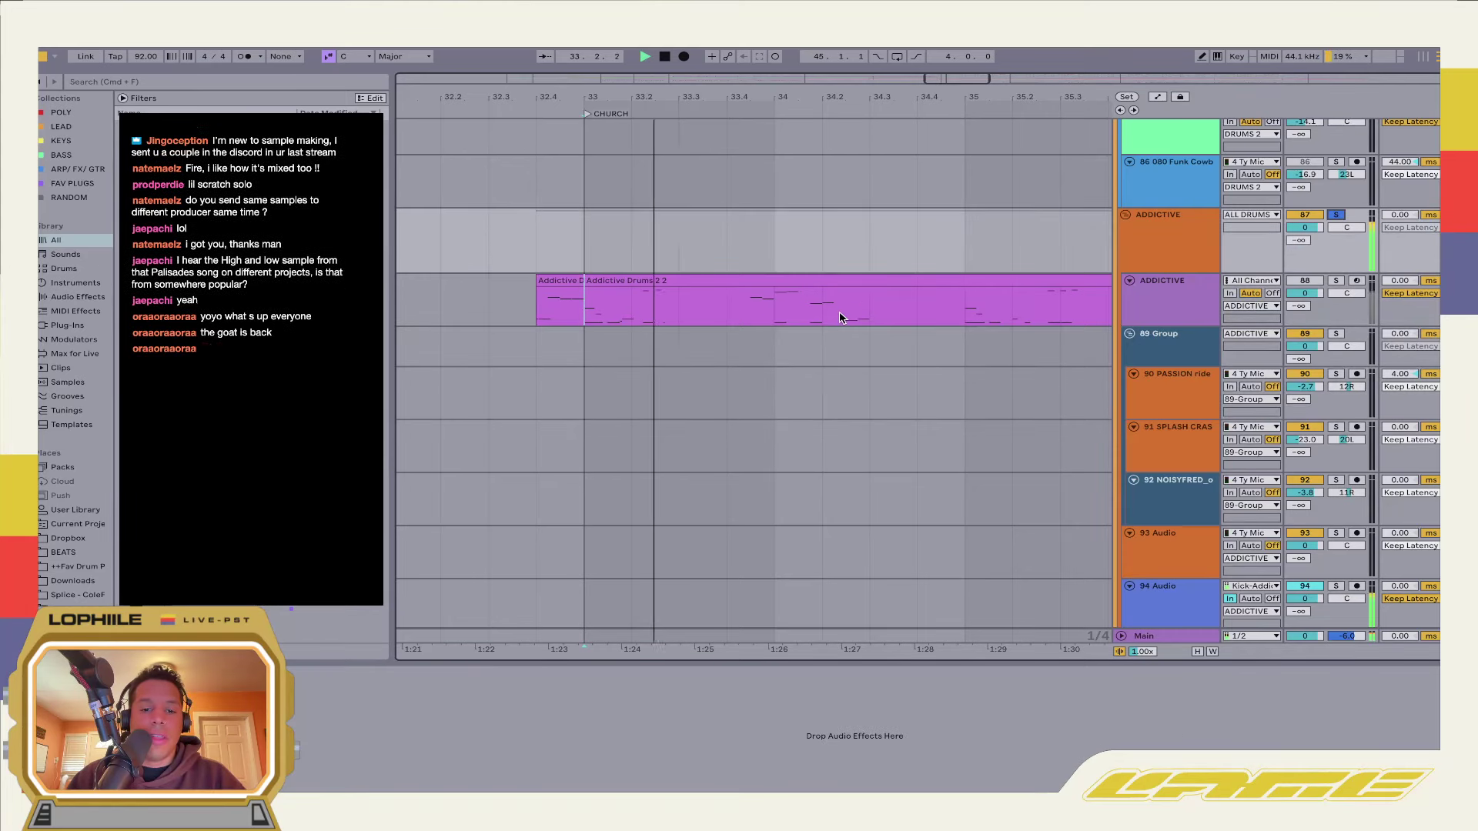
scroll(839, 317, "right", 3)
scroll(839, 317, "down", 1)
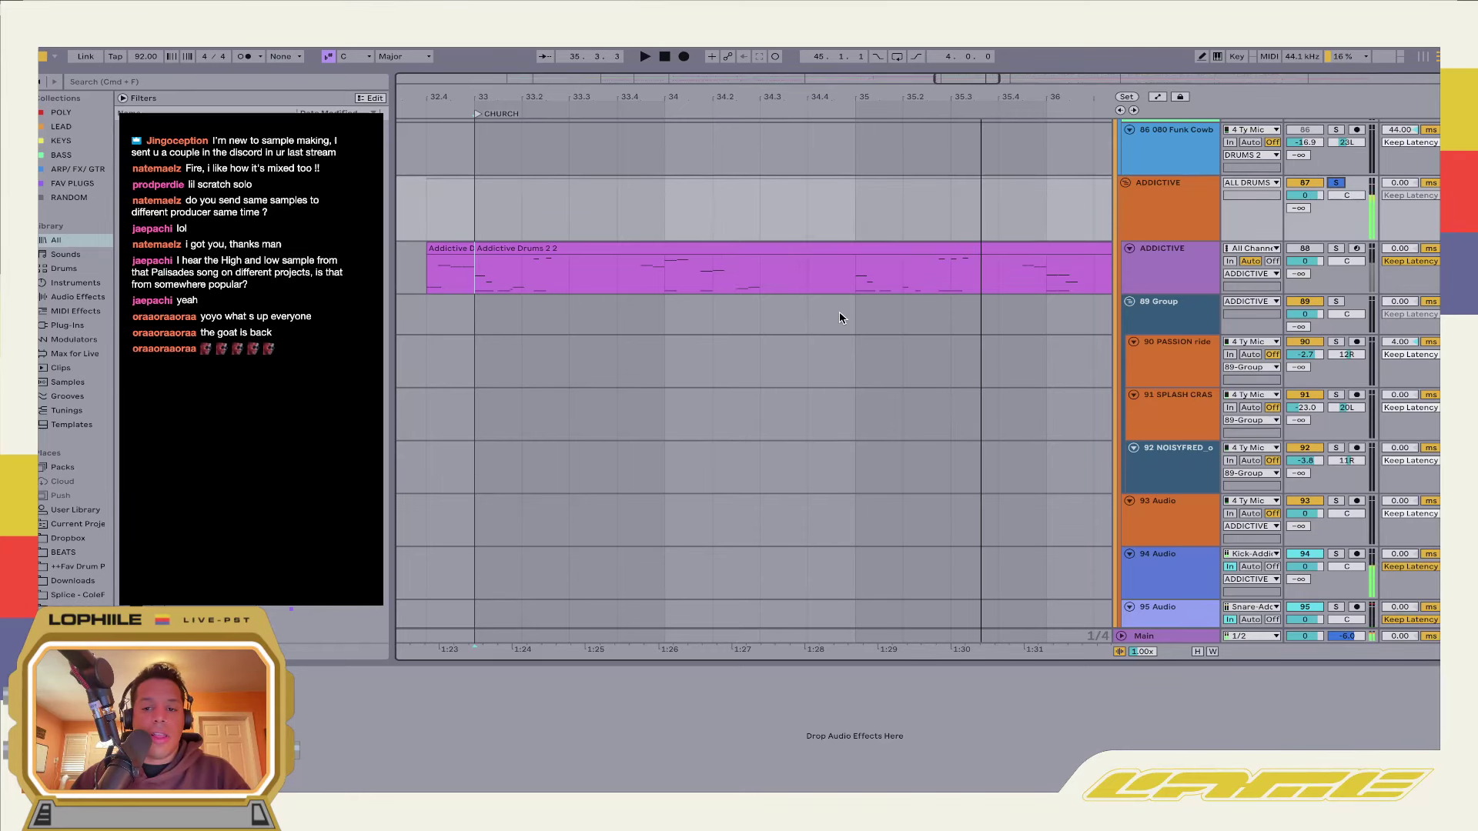
Play the soloed ADDICTIVE drums from bar 35 into the BEAT IN section, with the insert marker set at bar 37, and stop at bar 38.1
left_click(846, 292)
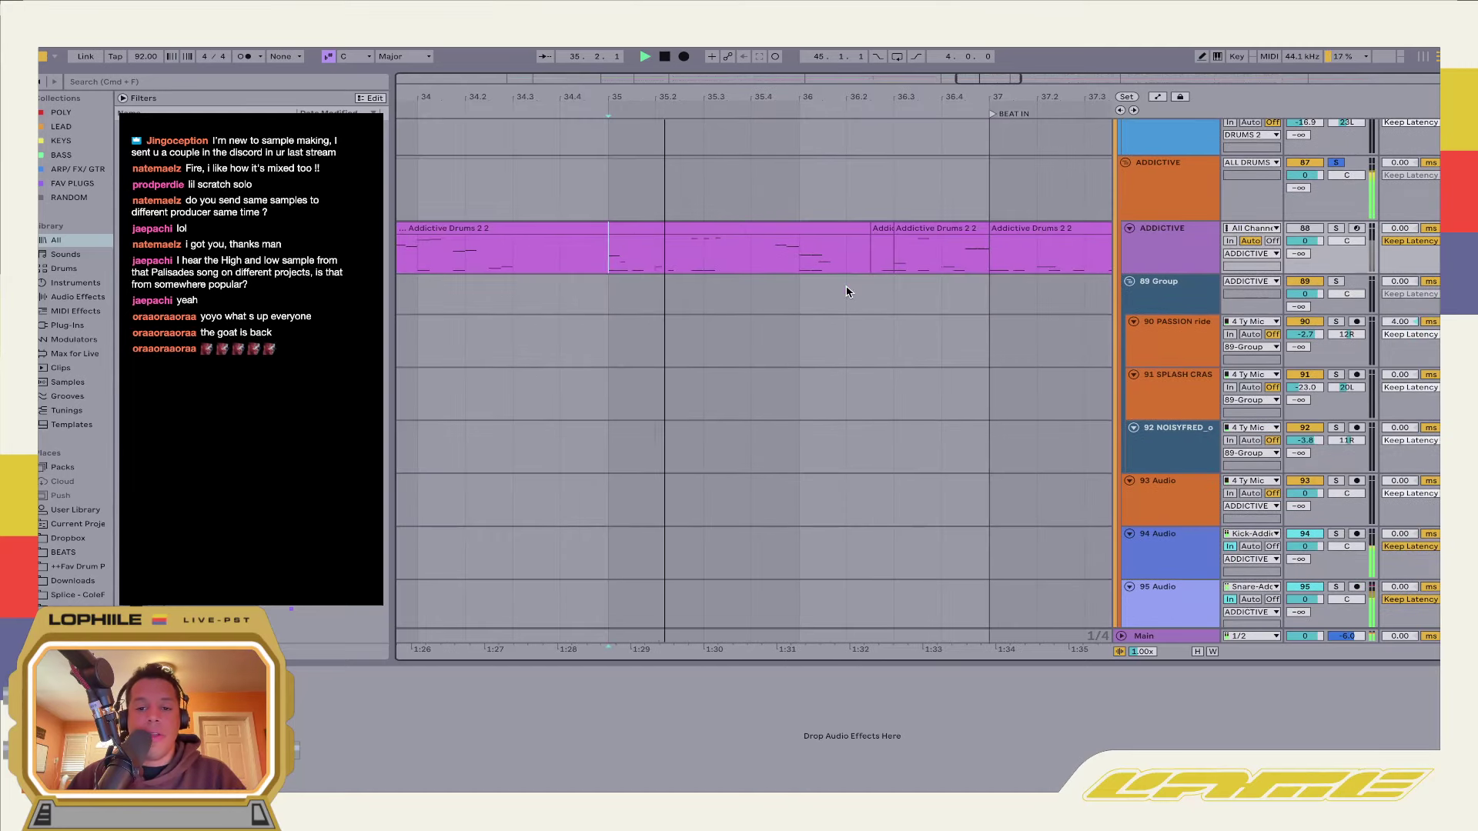
scroll(846, 292, "up", 2)
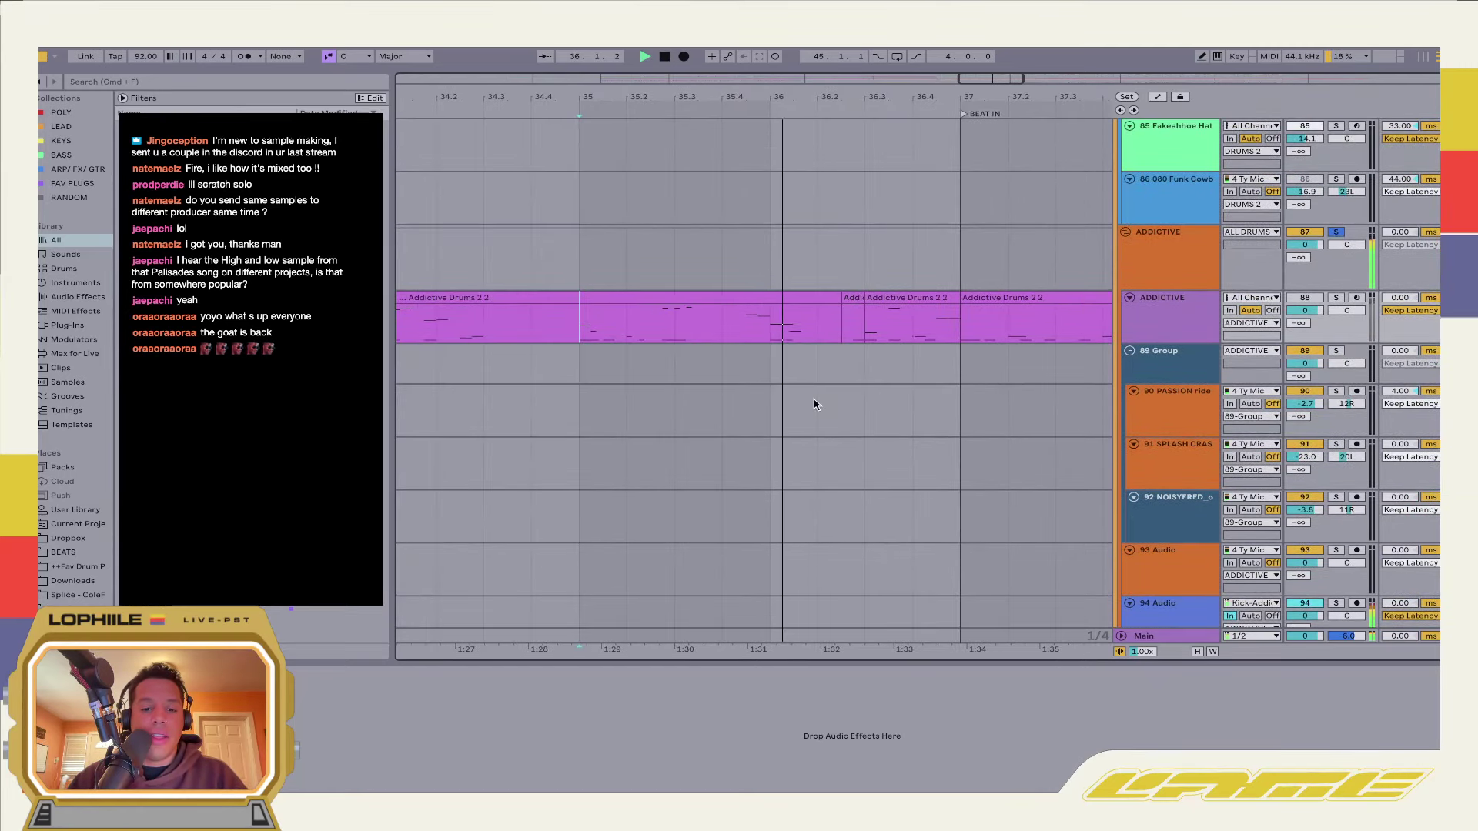
scroll(815, 405, "down", 1)
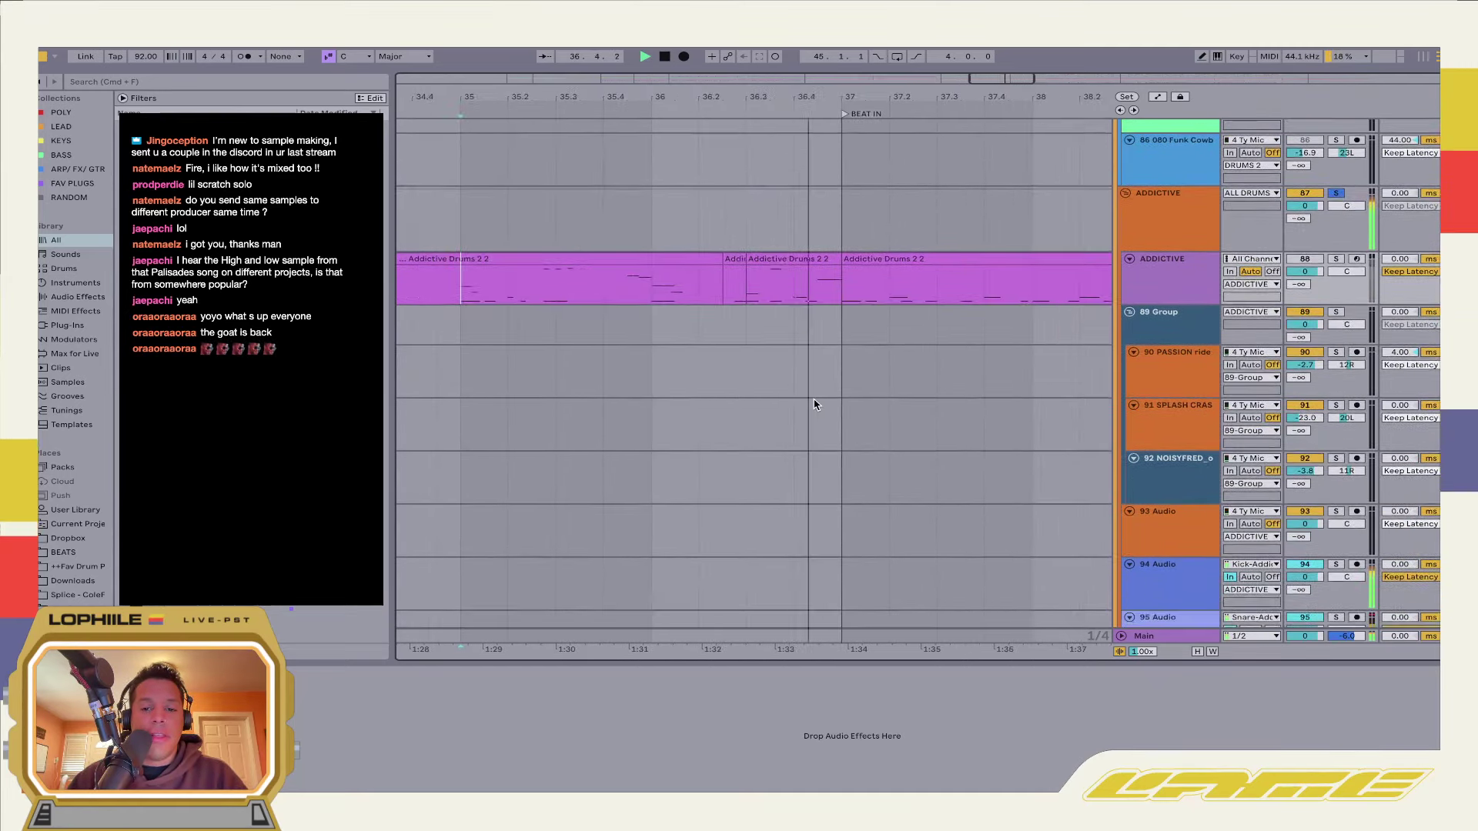
scroll(814, 405, "up", 1)
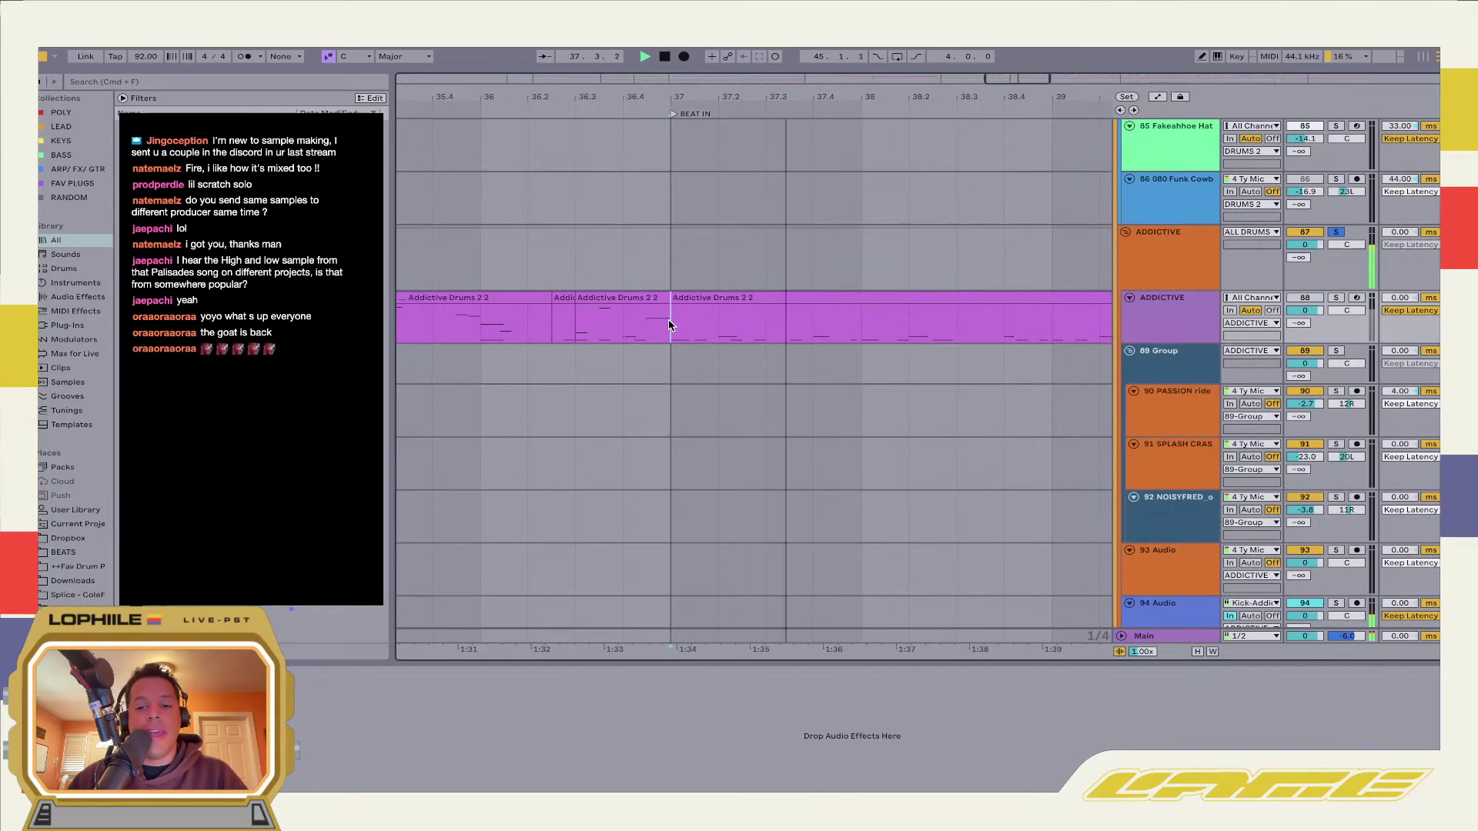
scroll(668, 326, "down", 1)
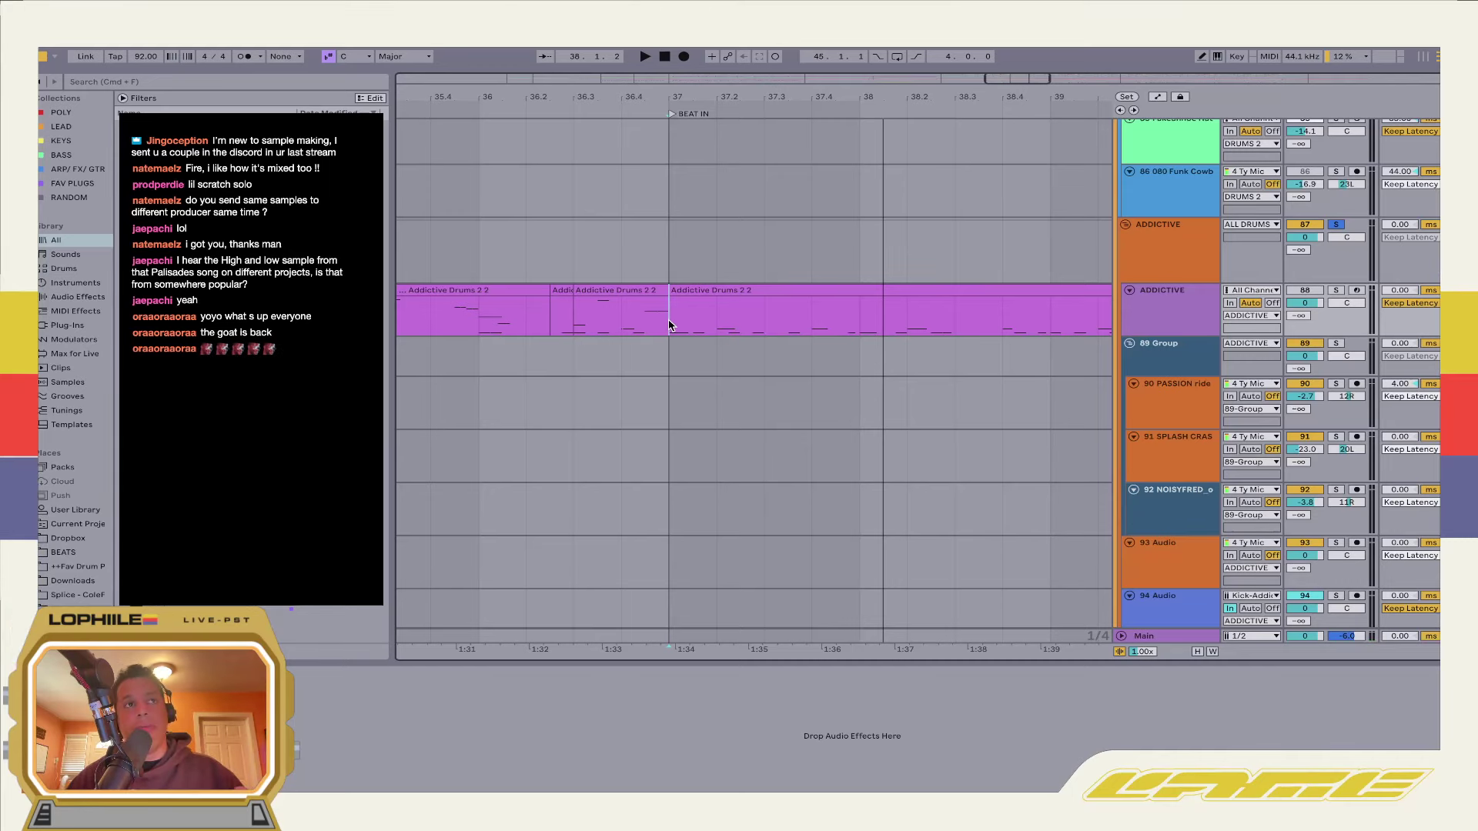
Solo audio track 112 below the crash groups and play its clips from bar 37 at the start of BEAT IN
scroll(669, 326, "down", 10)
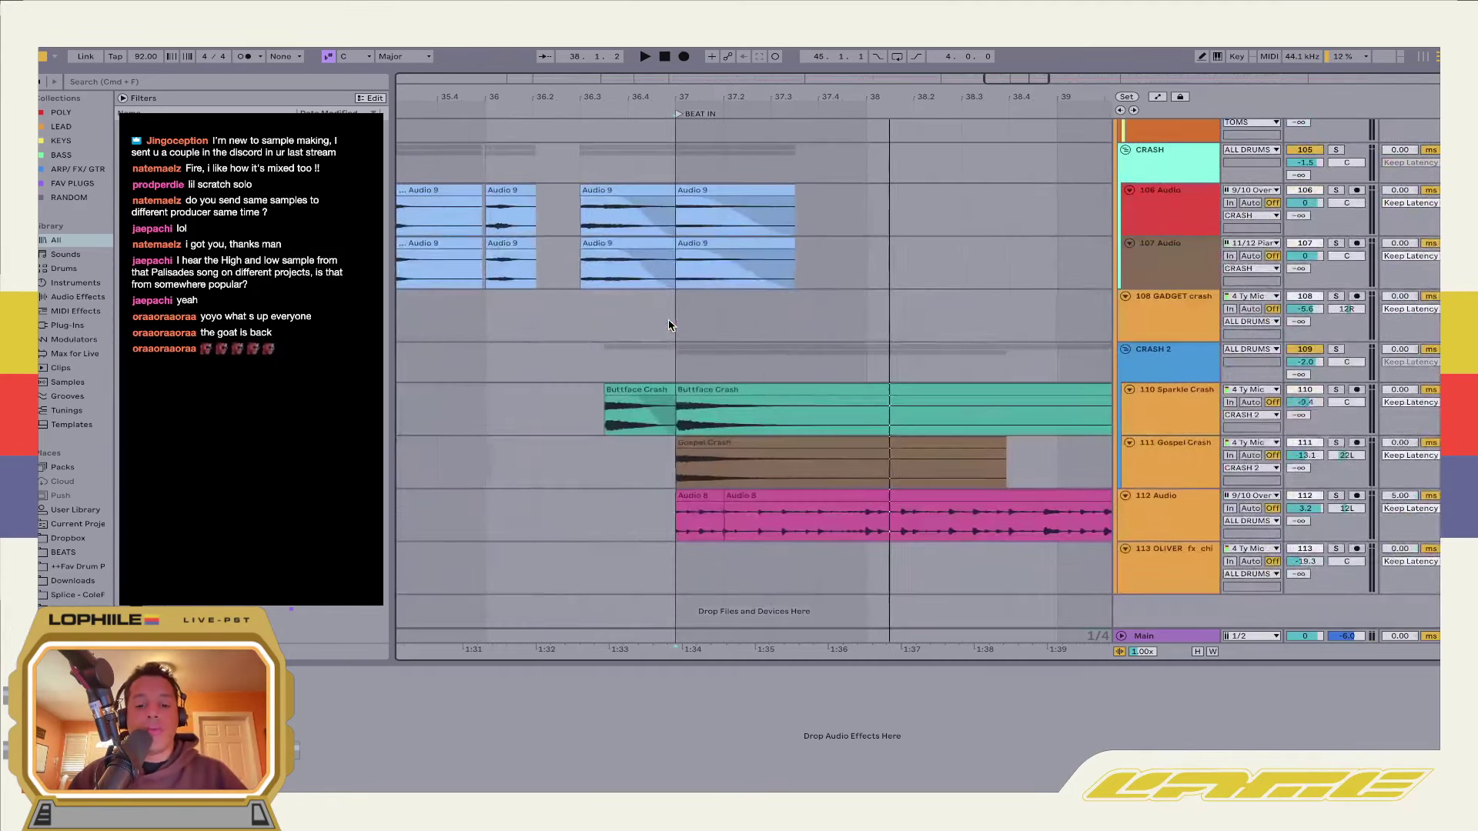
left_click(727, 532)
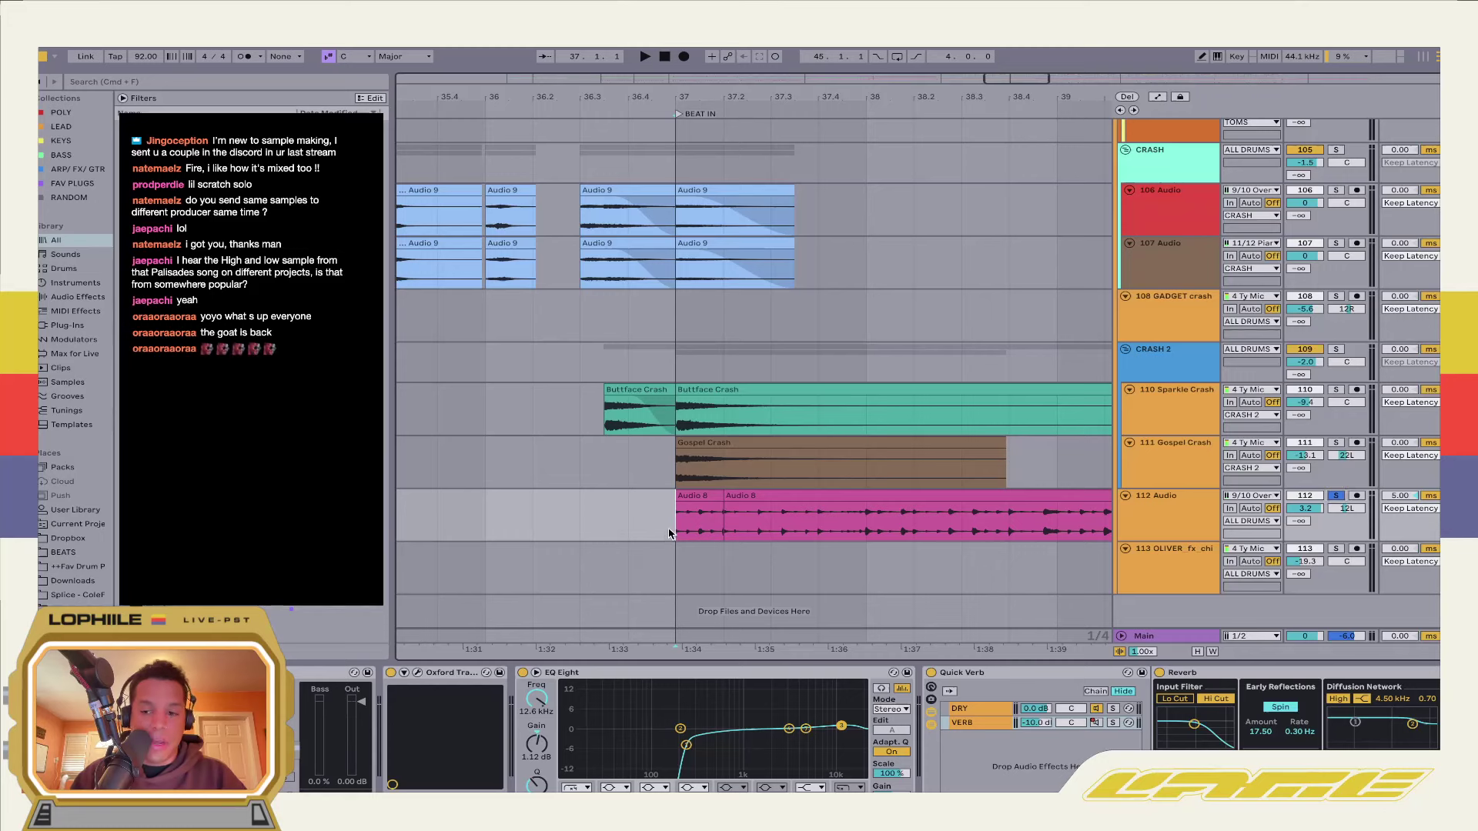
key("space")
key("minus")
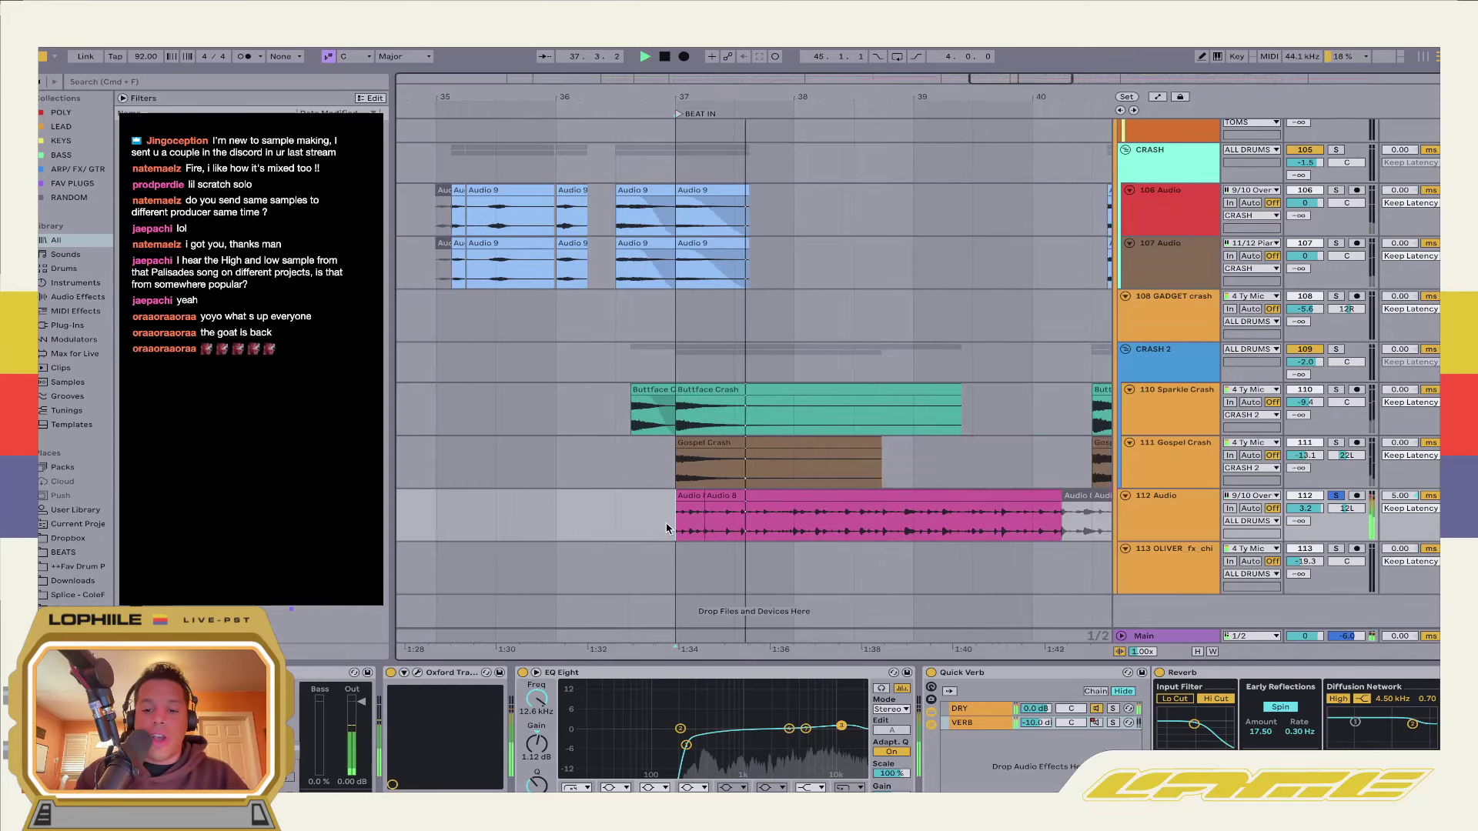
Solo the CRASH 2 group and play its Buttface Crash and Gospel Crash clips from bar 40.3 into bar 41
key("minus")
key("minus")
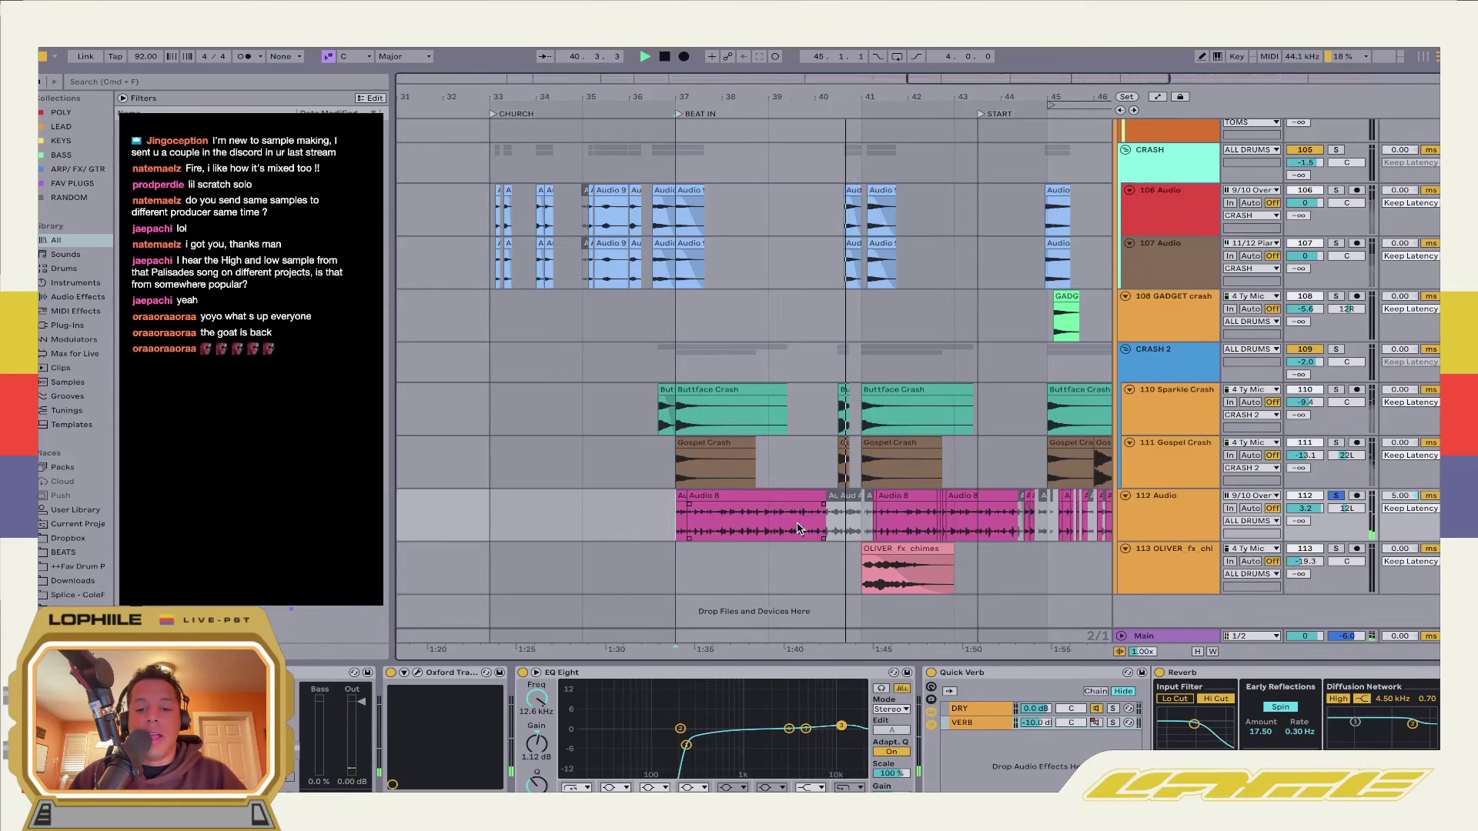
left_click(680, 472)
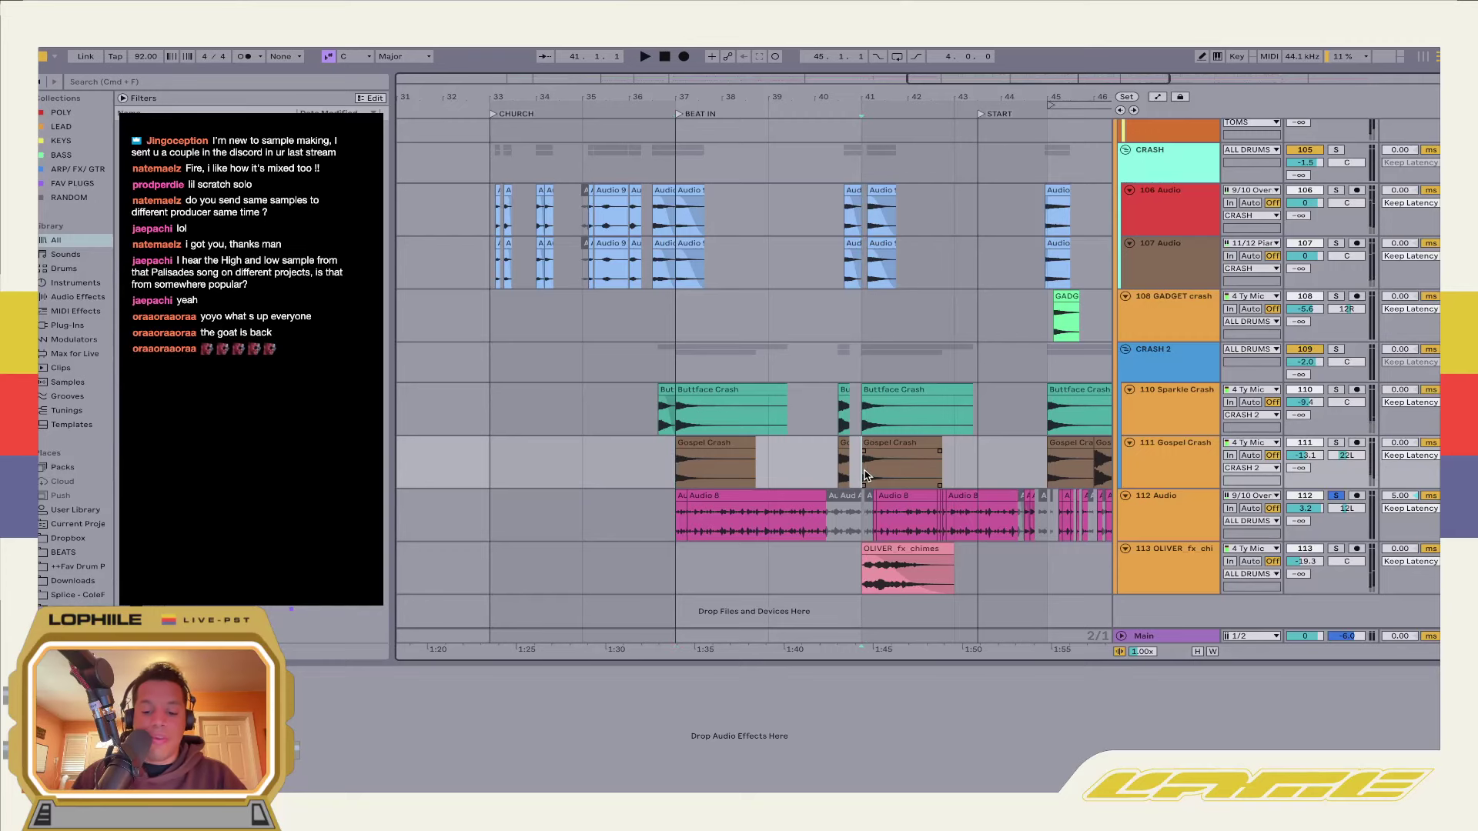
scroll(864, 475, "up", 5)
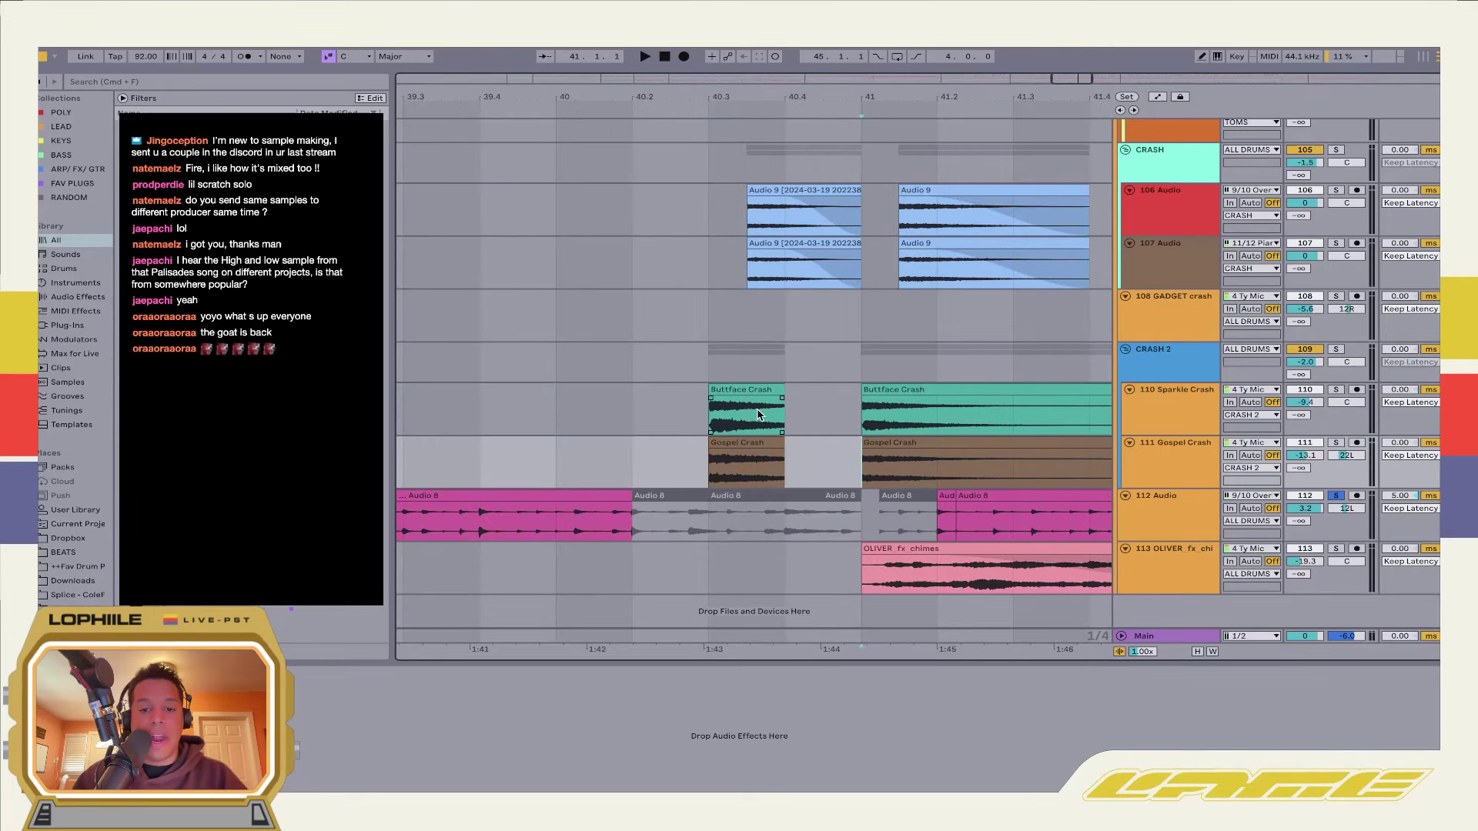
left_click(759, 416)
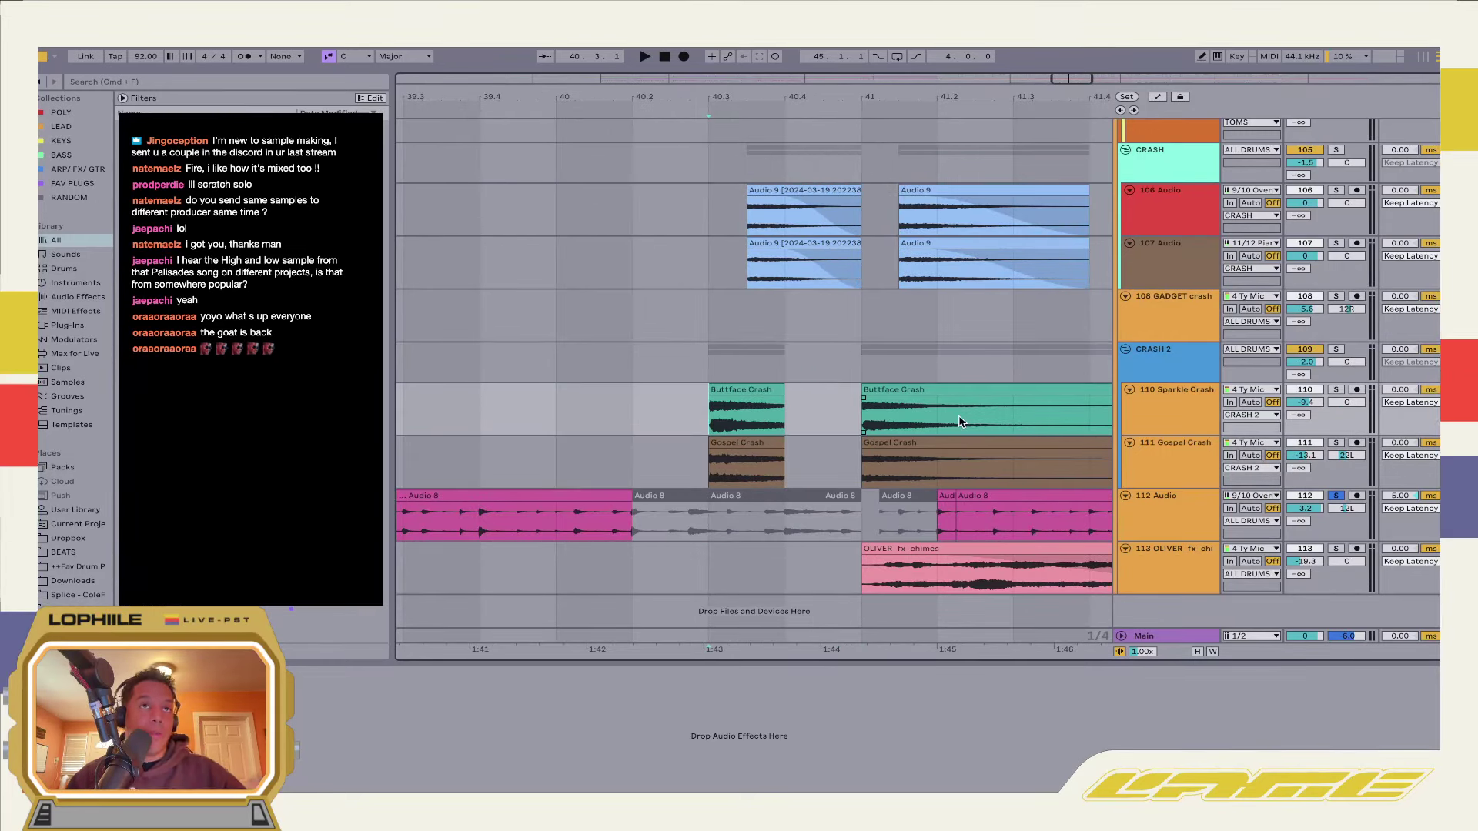
left_click(745, 418)
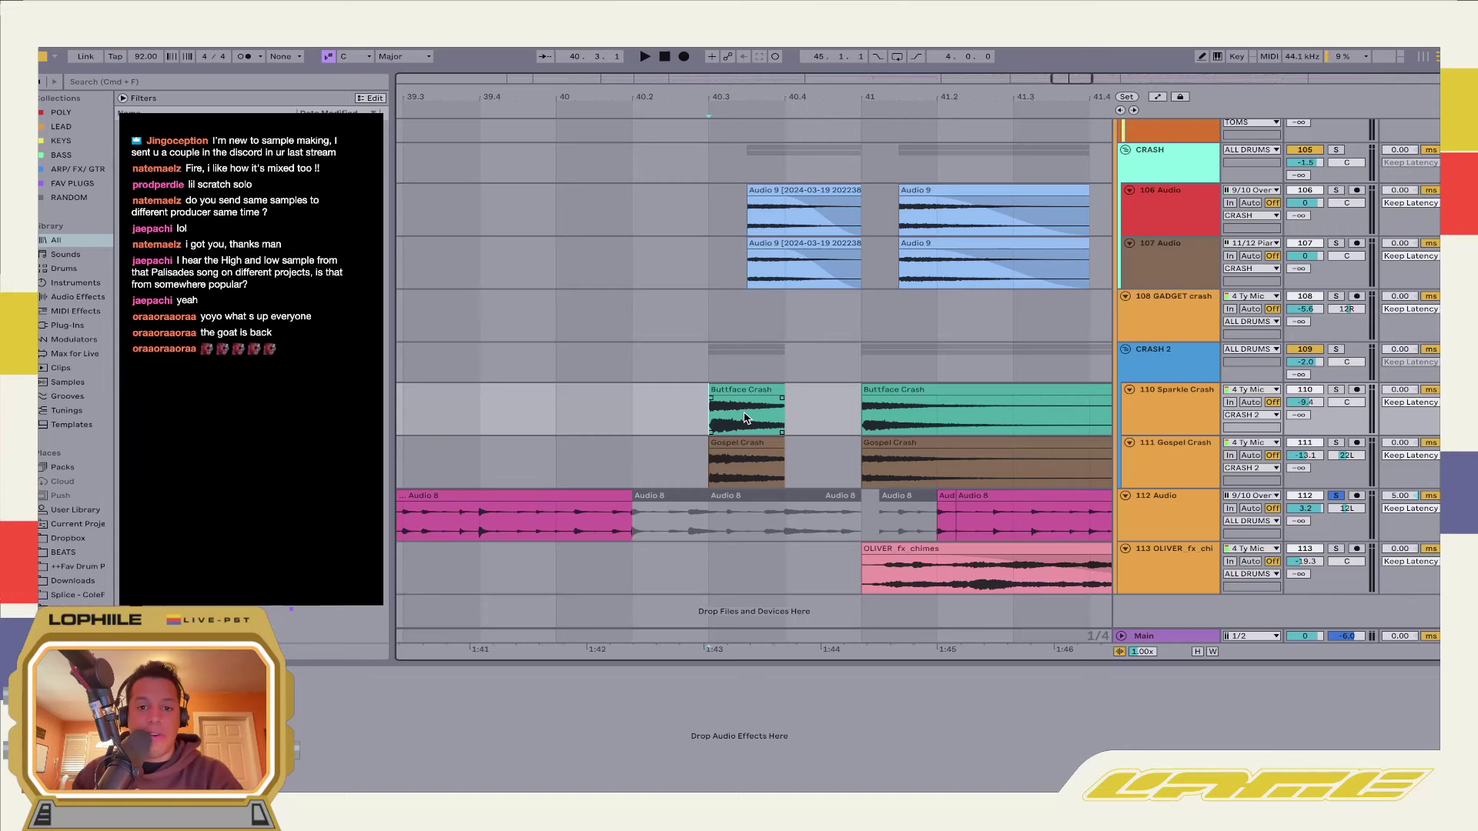
left_click(722, 455)
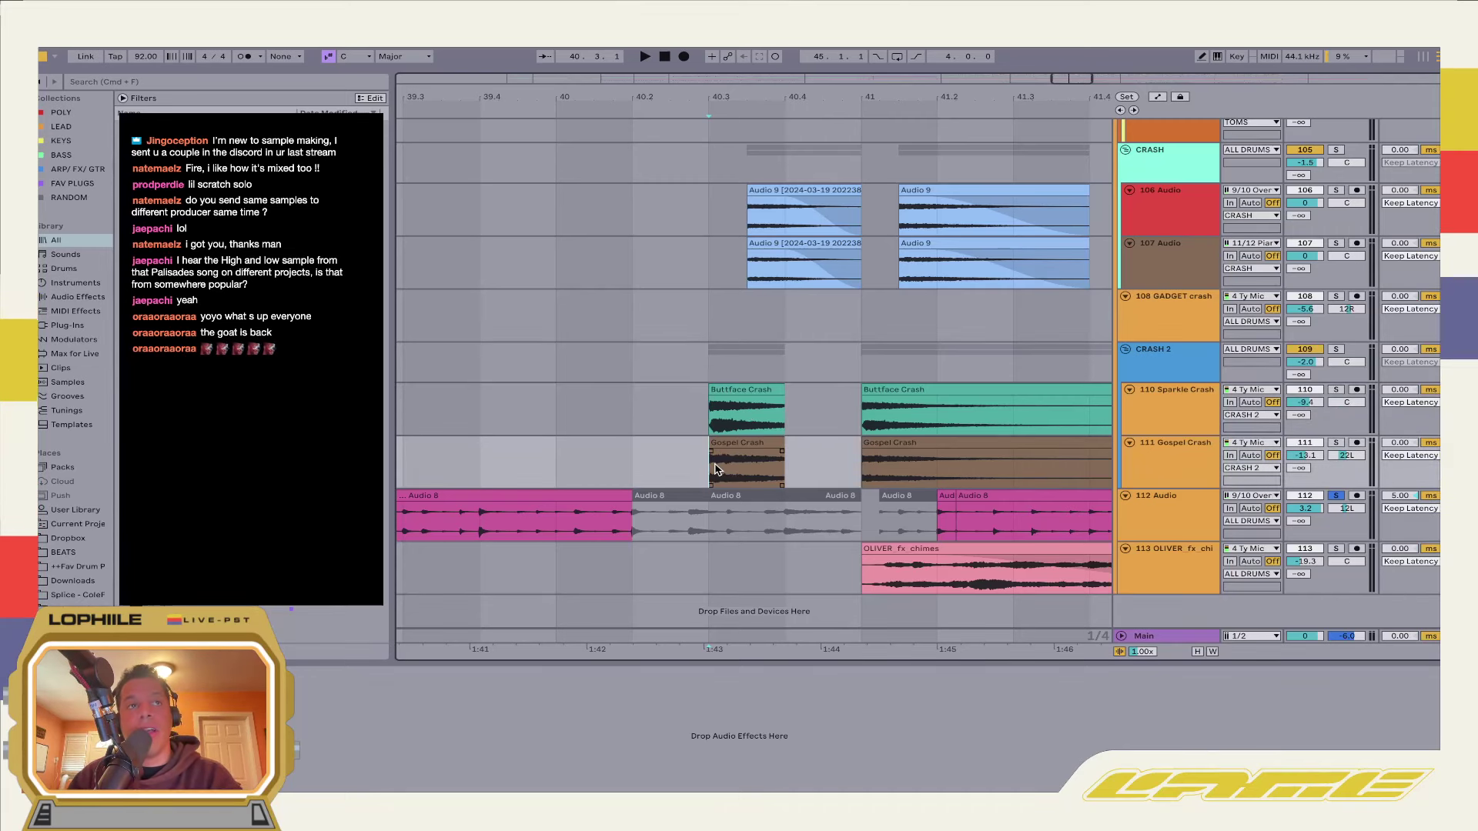
left_click(1337, 356)
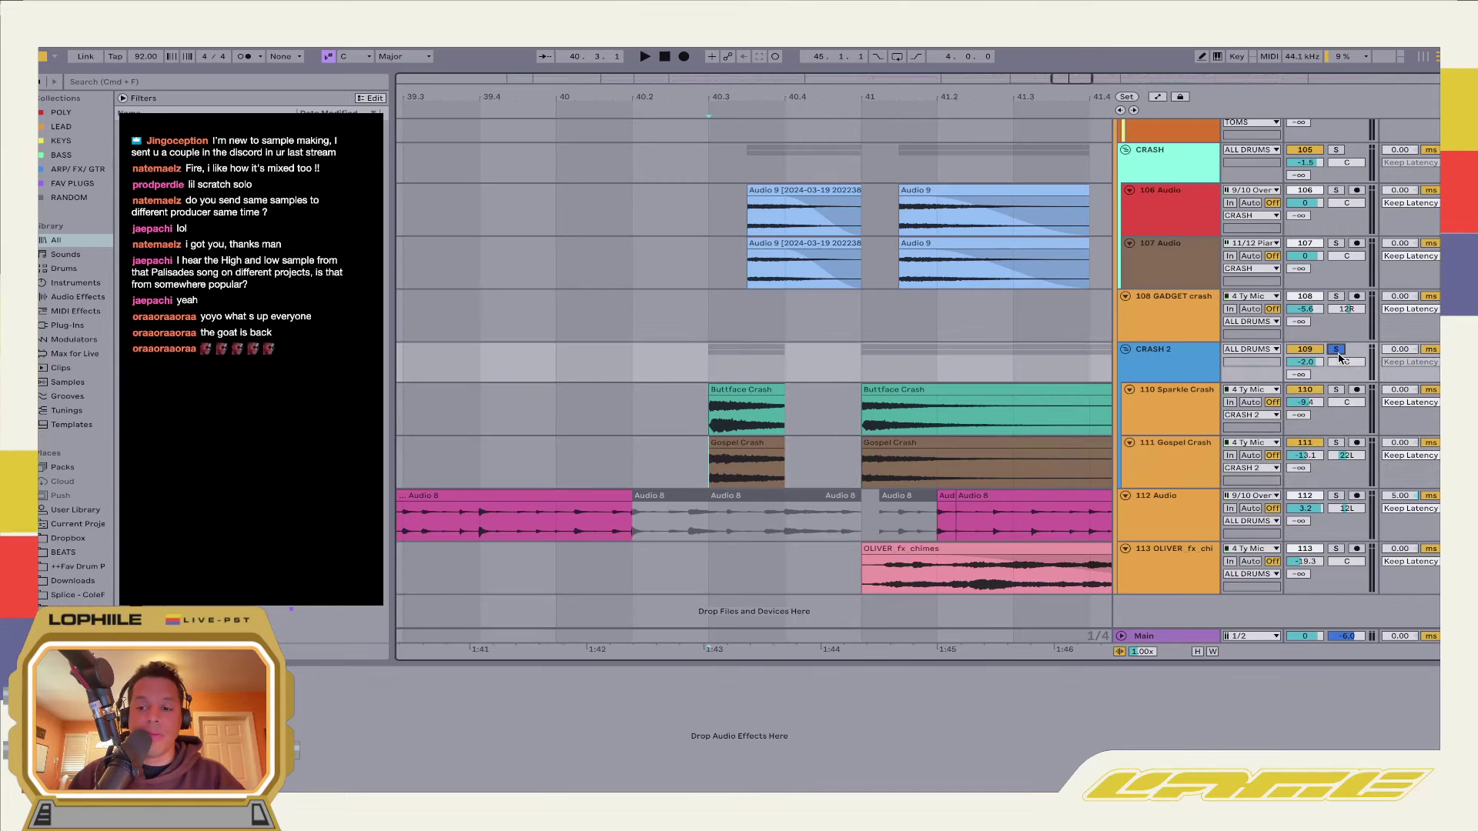
key("space")
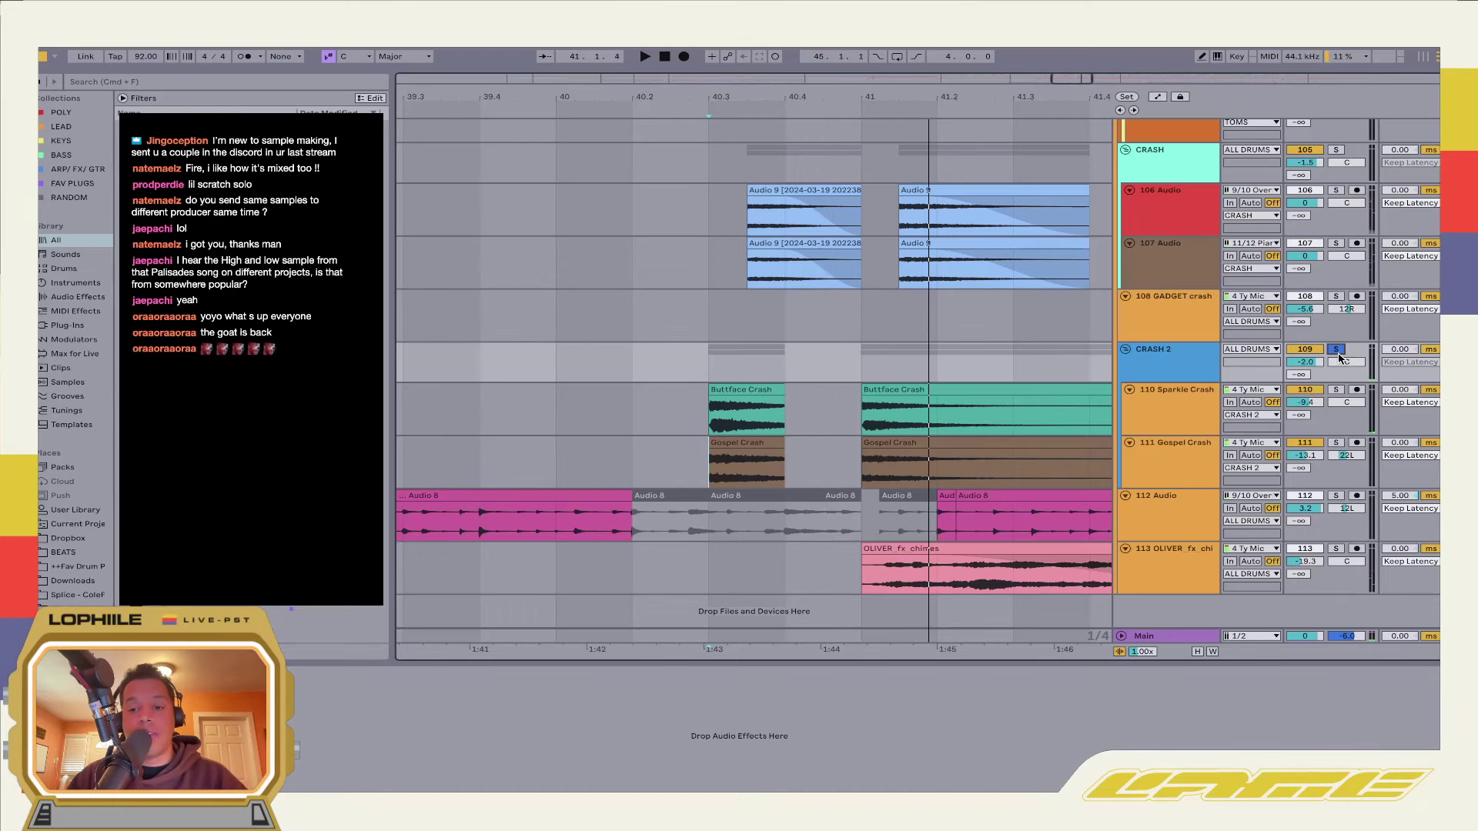
key("space")
Solo the CRASH group in place of CRASH 2 and play tracks 106 and 107 from 40.3.3 into bar 41
scroll(1001, 347, "up", 3)
left_click(738, 344)
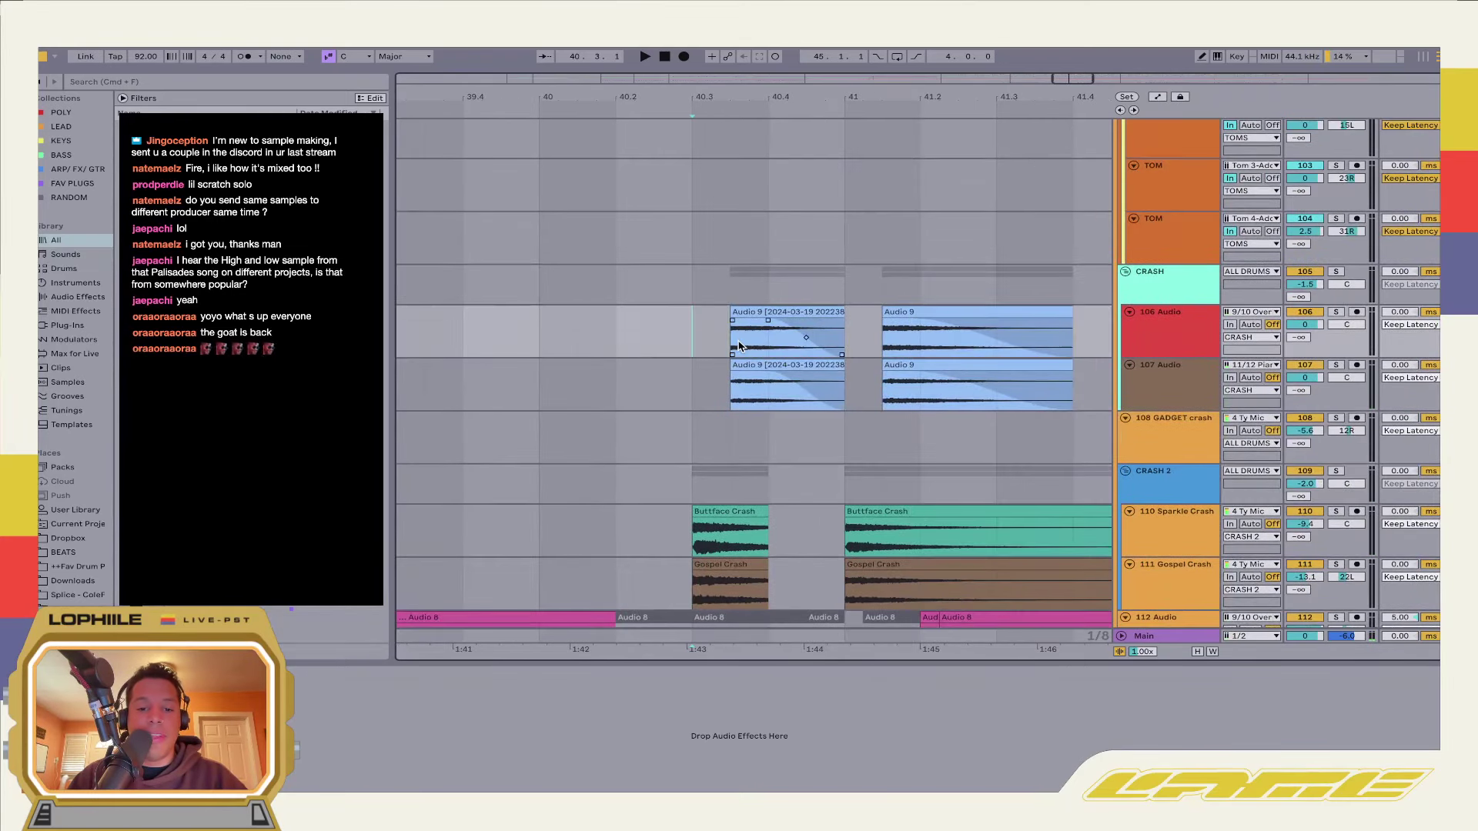
left_click(1337, 272)
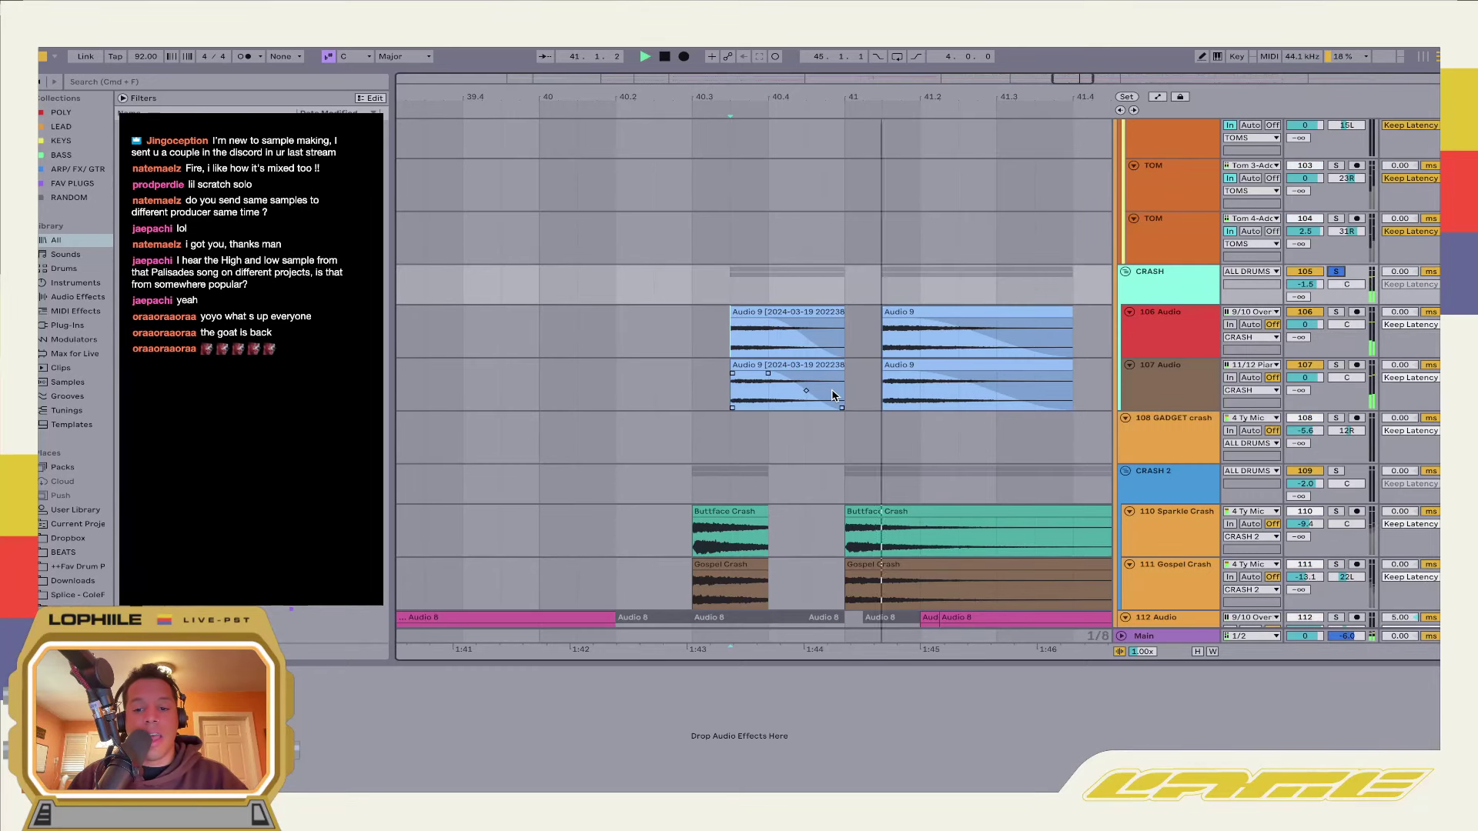
left_click(718, 404)
key("space")
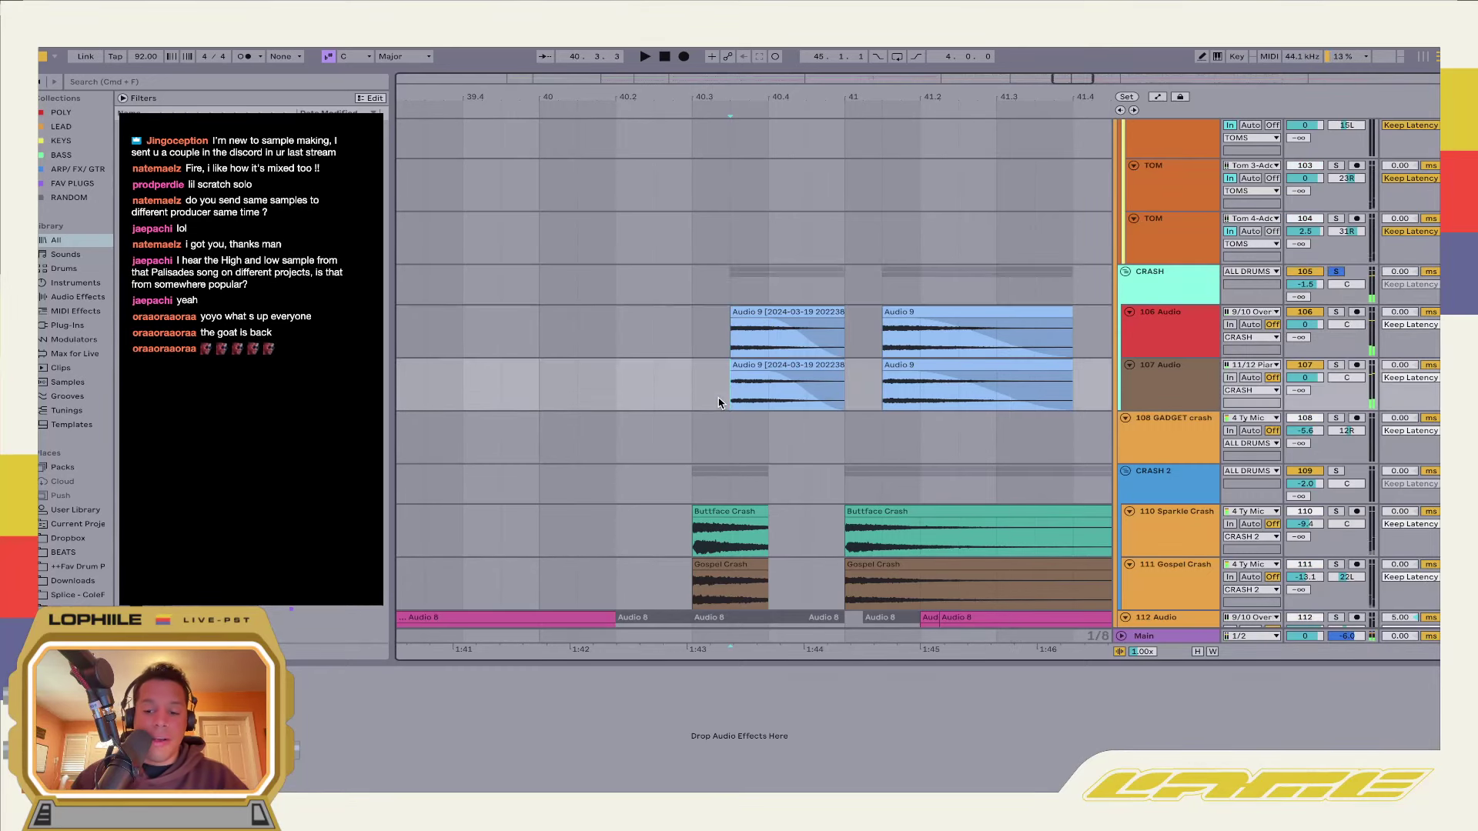
Play the soloed CRASH clips from bar 33 at the start of CHURCH, and set the insert marker at bar 34
key("minus")
key("minus")
key("minus")
scroll(719, 402, "left", 5)
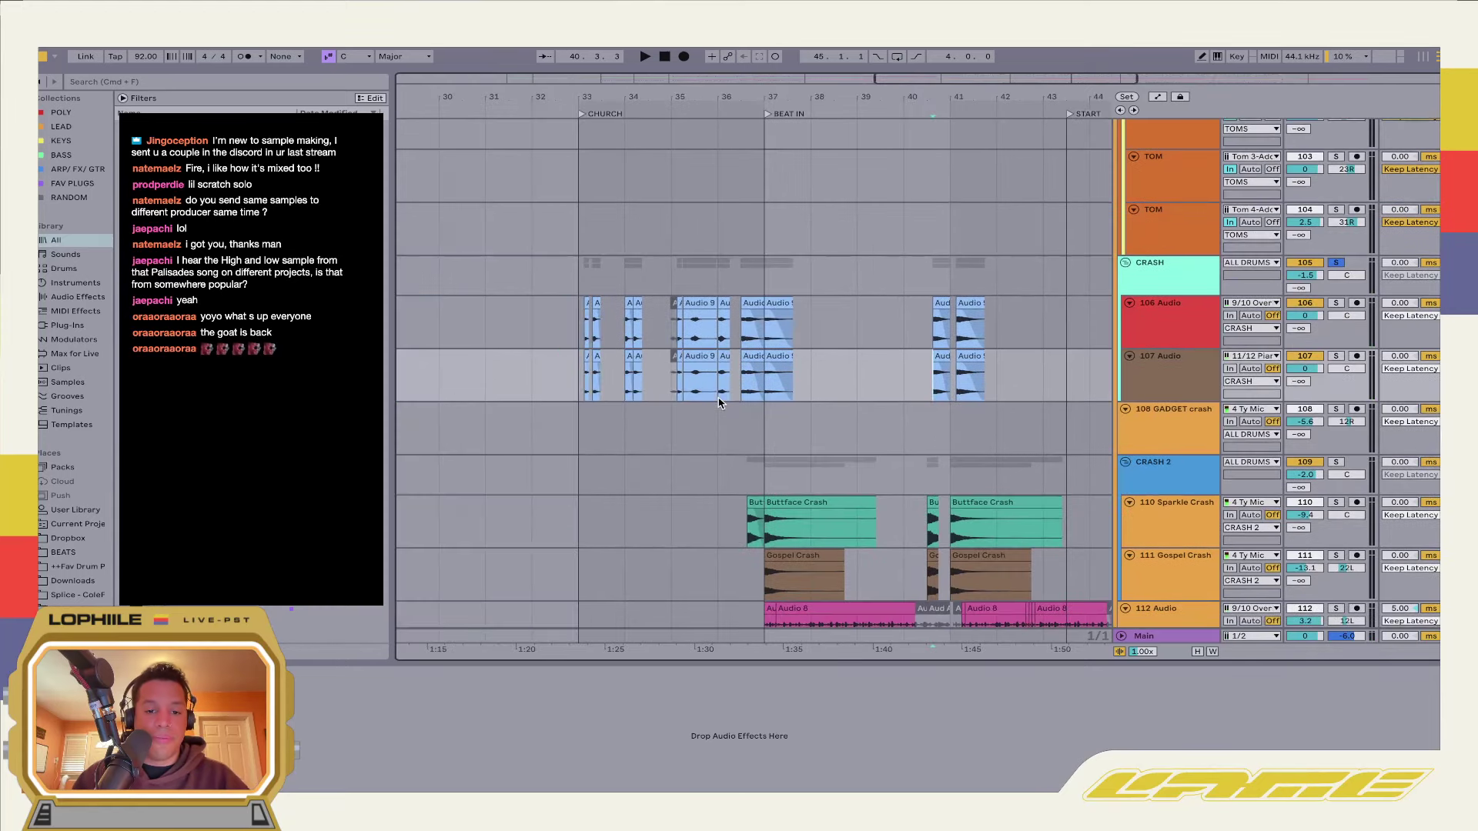
key("plus")
key("plus")
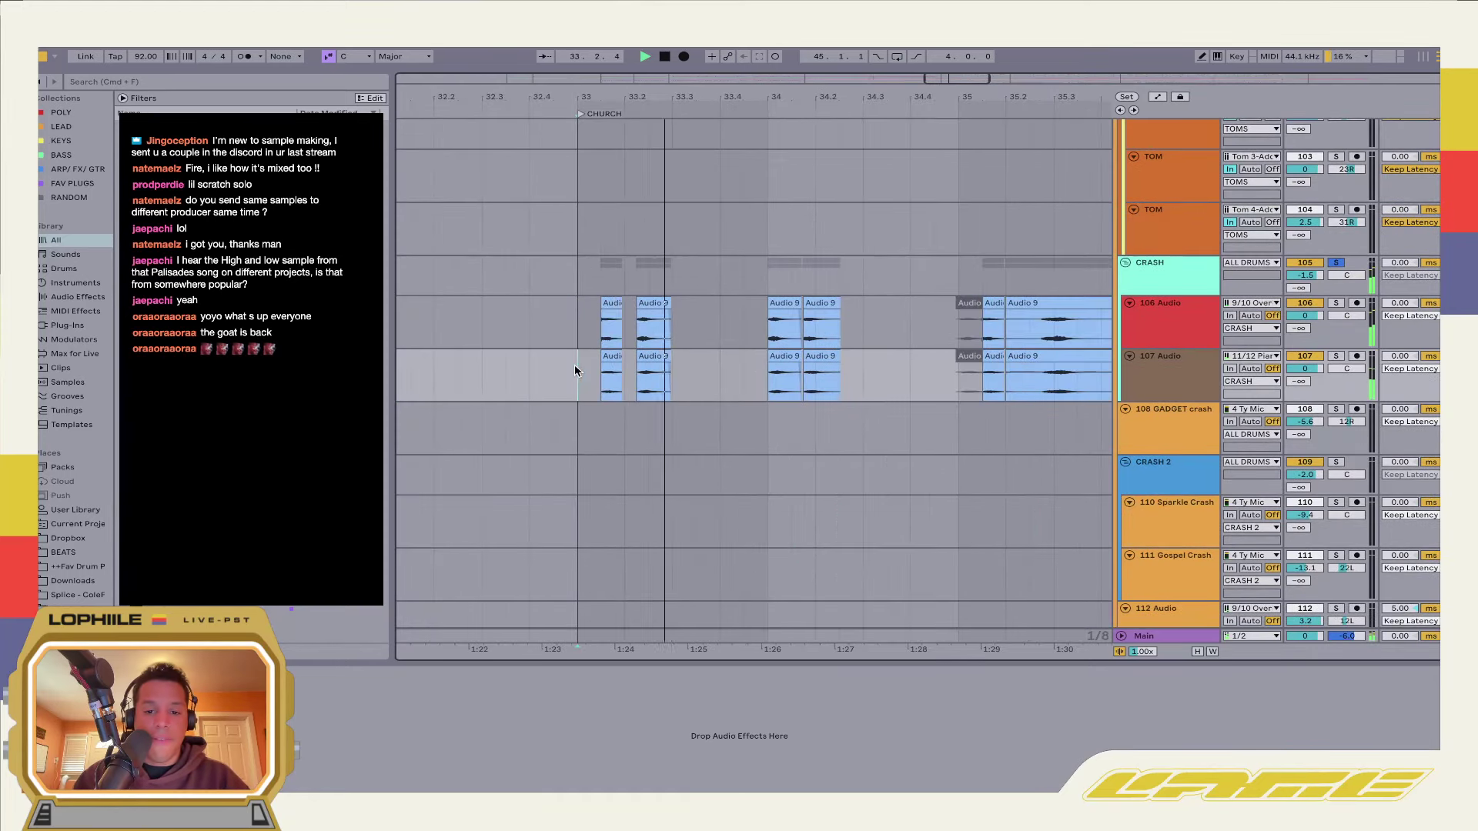
scroll(763, 395, "right", 2)
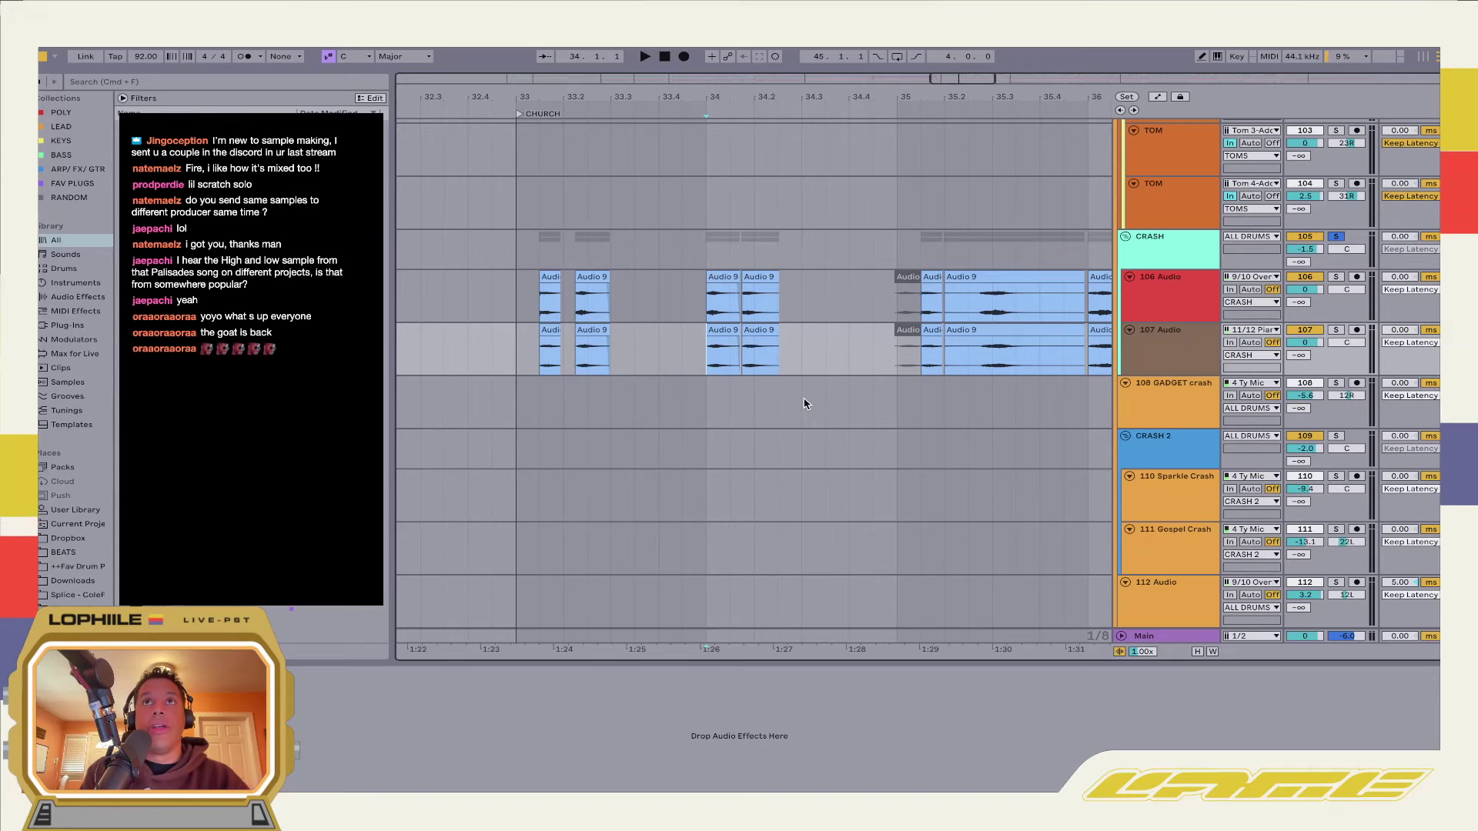
Play the soloed CRASH clips from bar 34 and stop at 35.1.4
key("space")
scroll(801, 397, "right", 2)
scroll(800, 396, "down", 1)
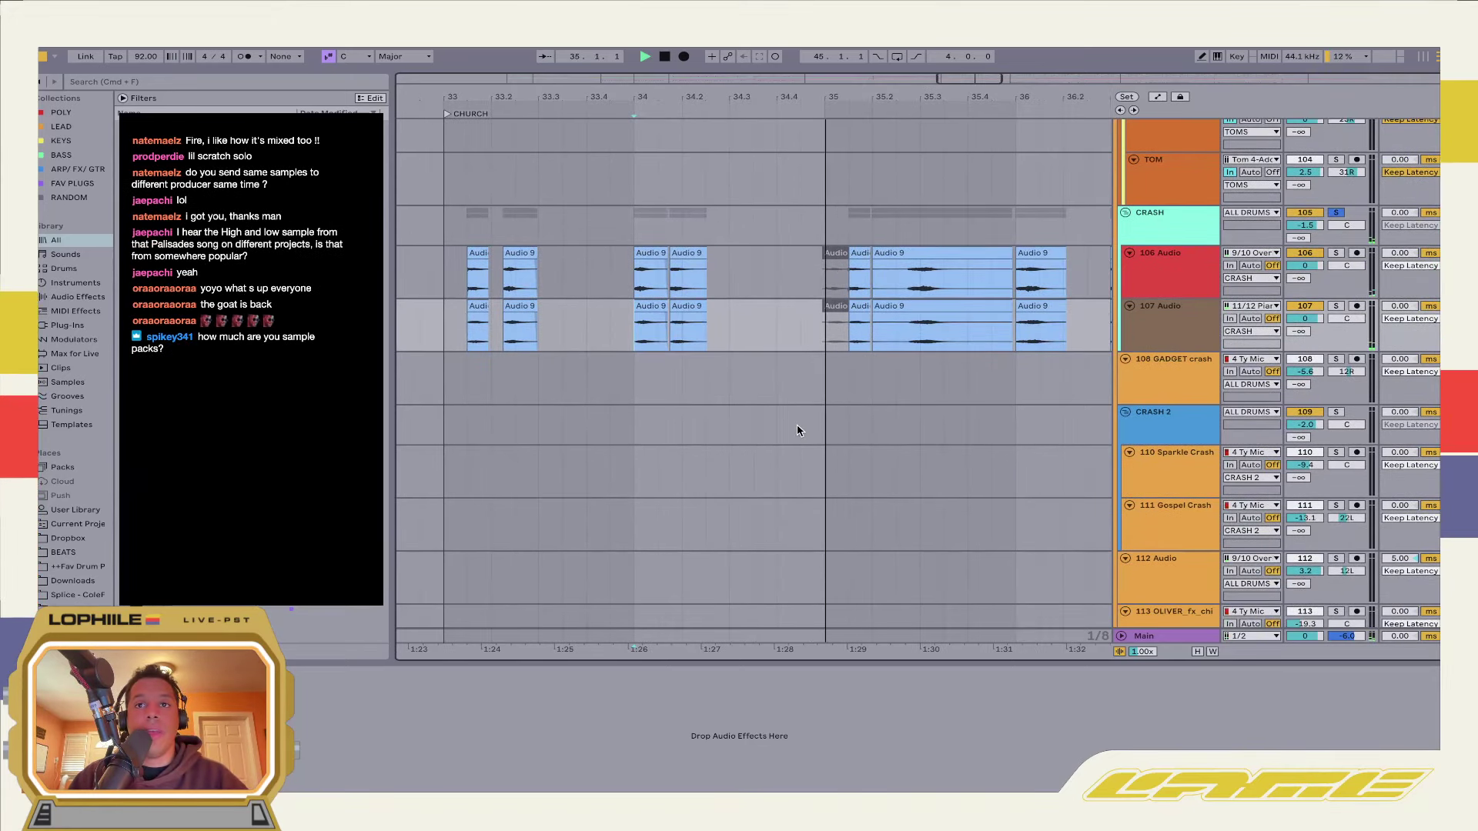
key("space")
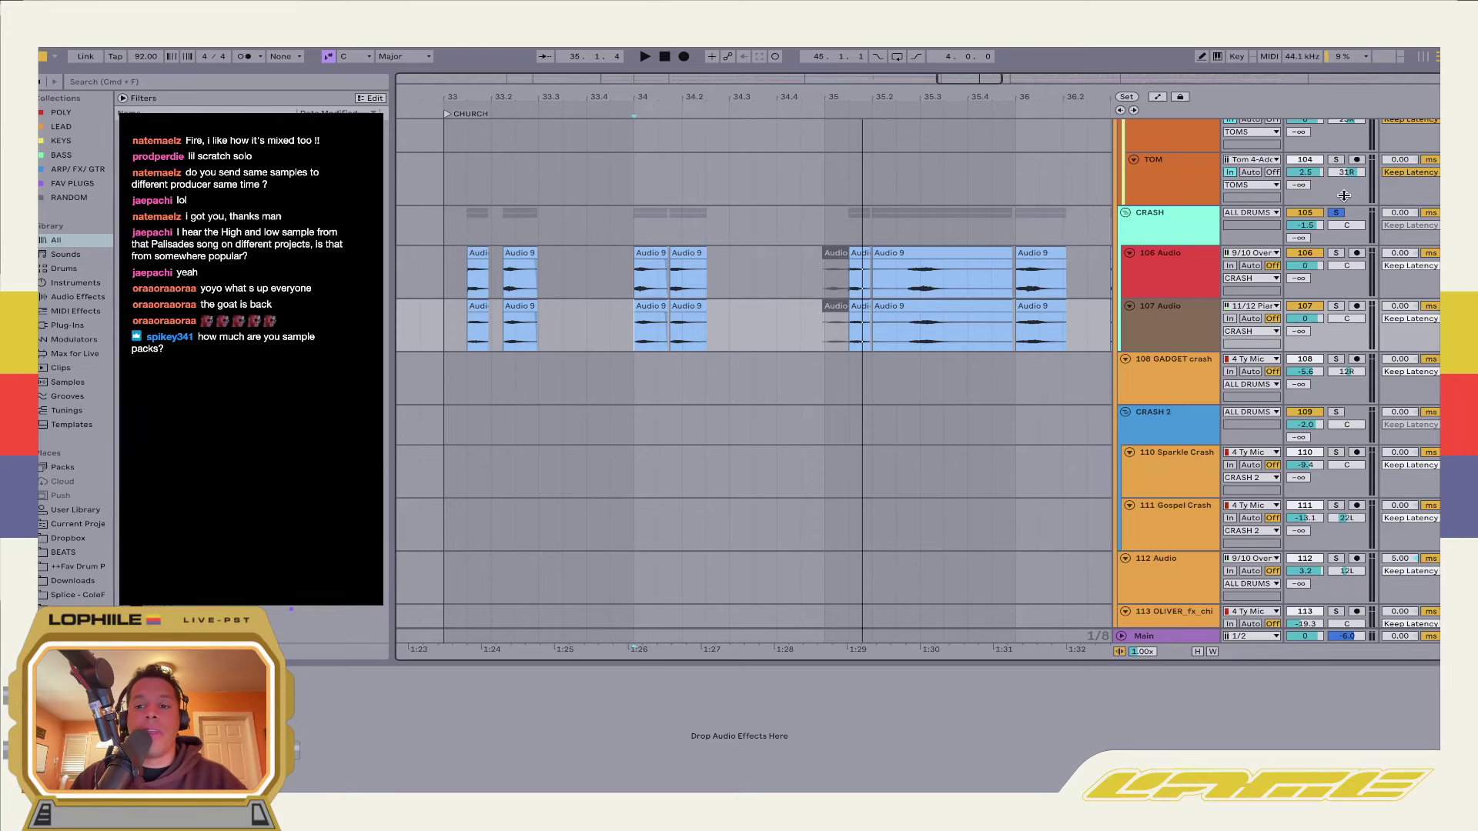
Clear the CRASH solo, solo guitar track 4 Audio, and play its clips from bar 33 through CHURCH into BEAT IN
left_click(478, 285)
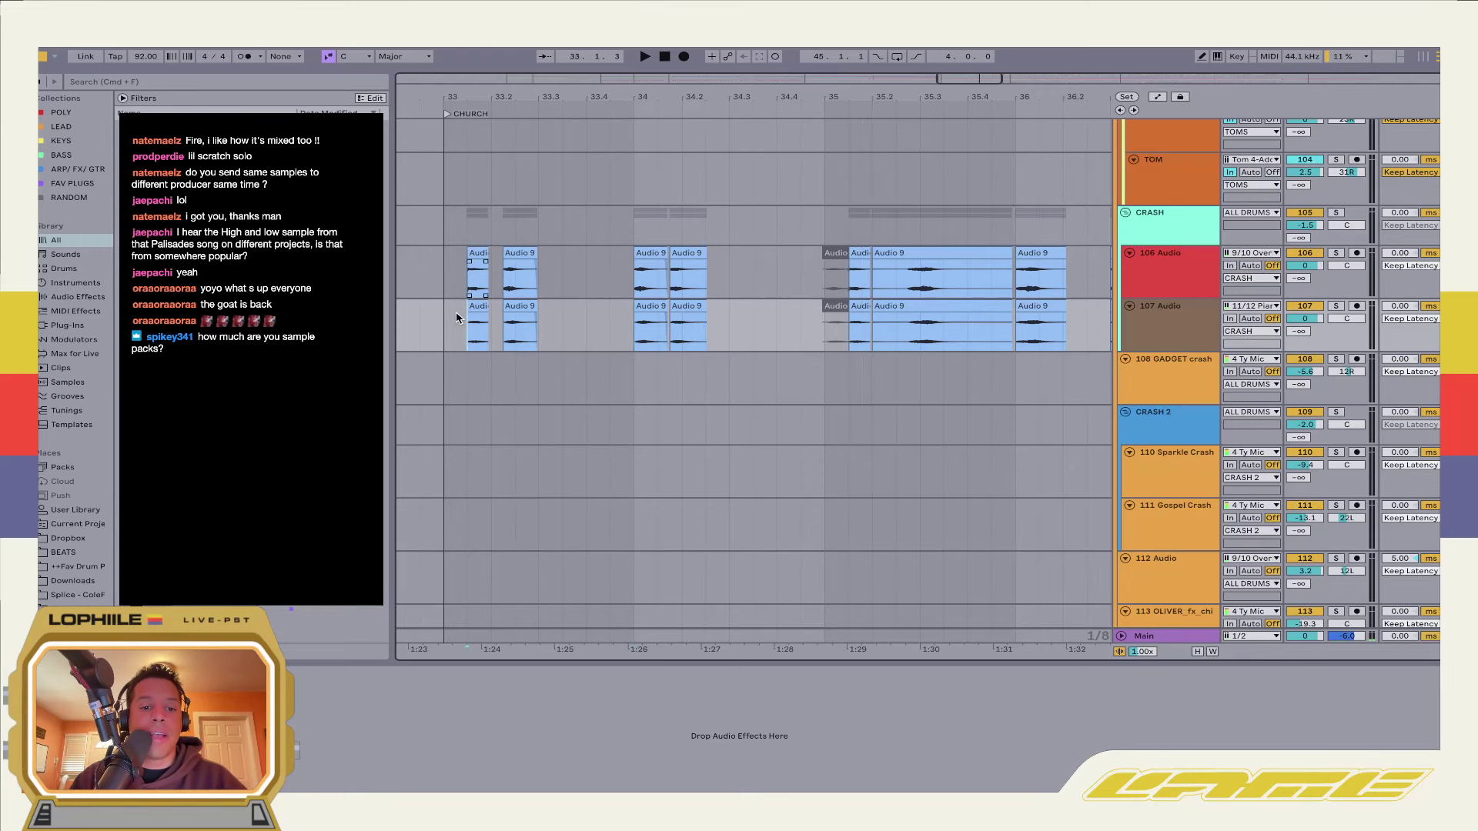
left_click(452, 318)
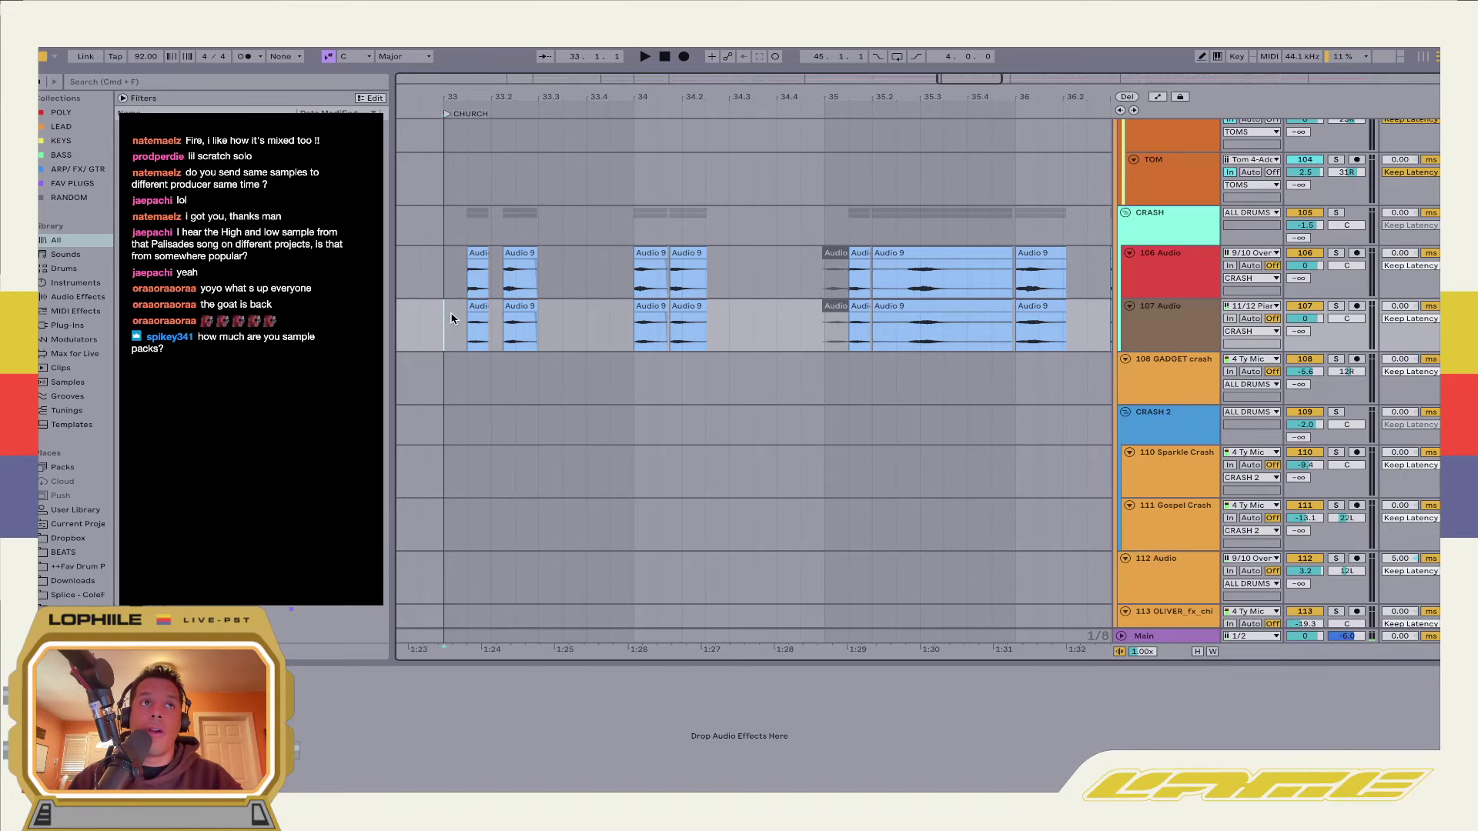
scroll(1337, 224, "up", 20)
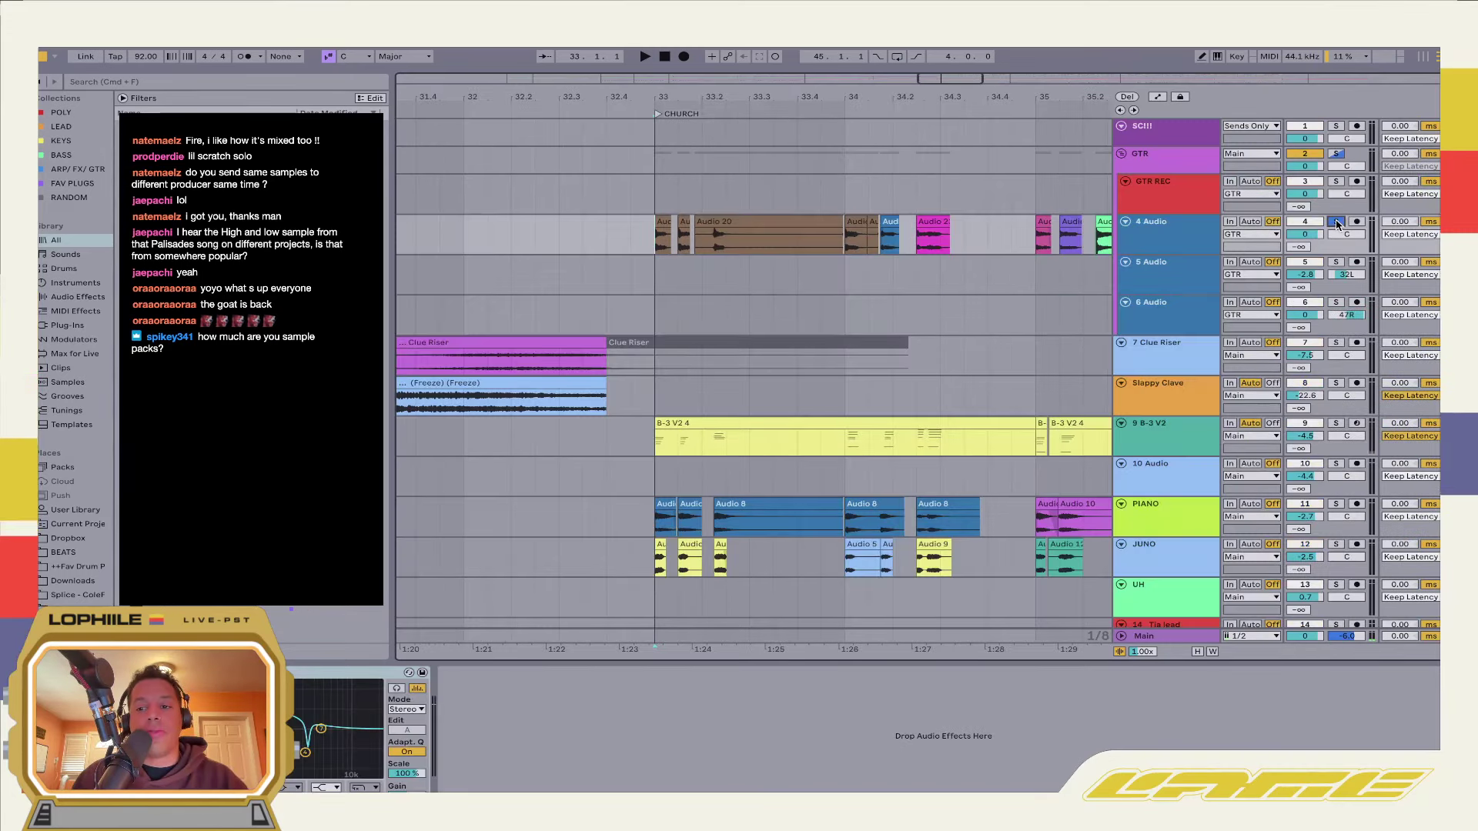
left_click(1338, 224)
key("space")
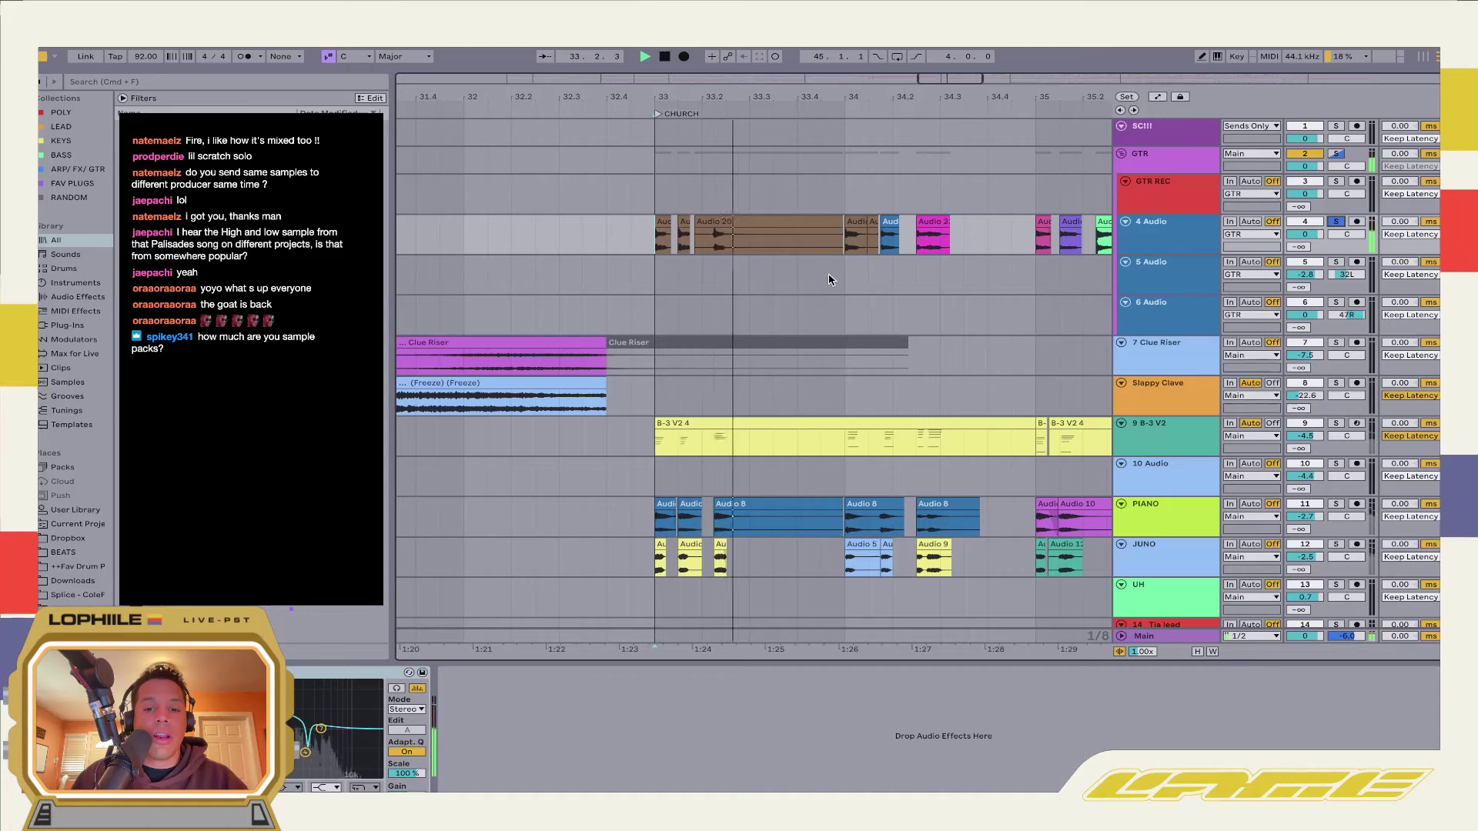
scroll(828, 278, "right", 3)
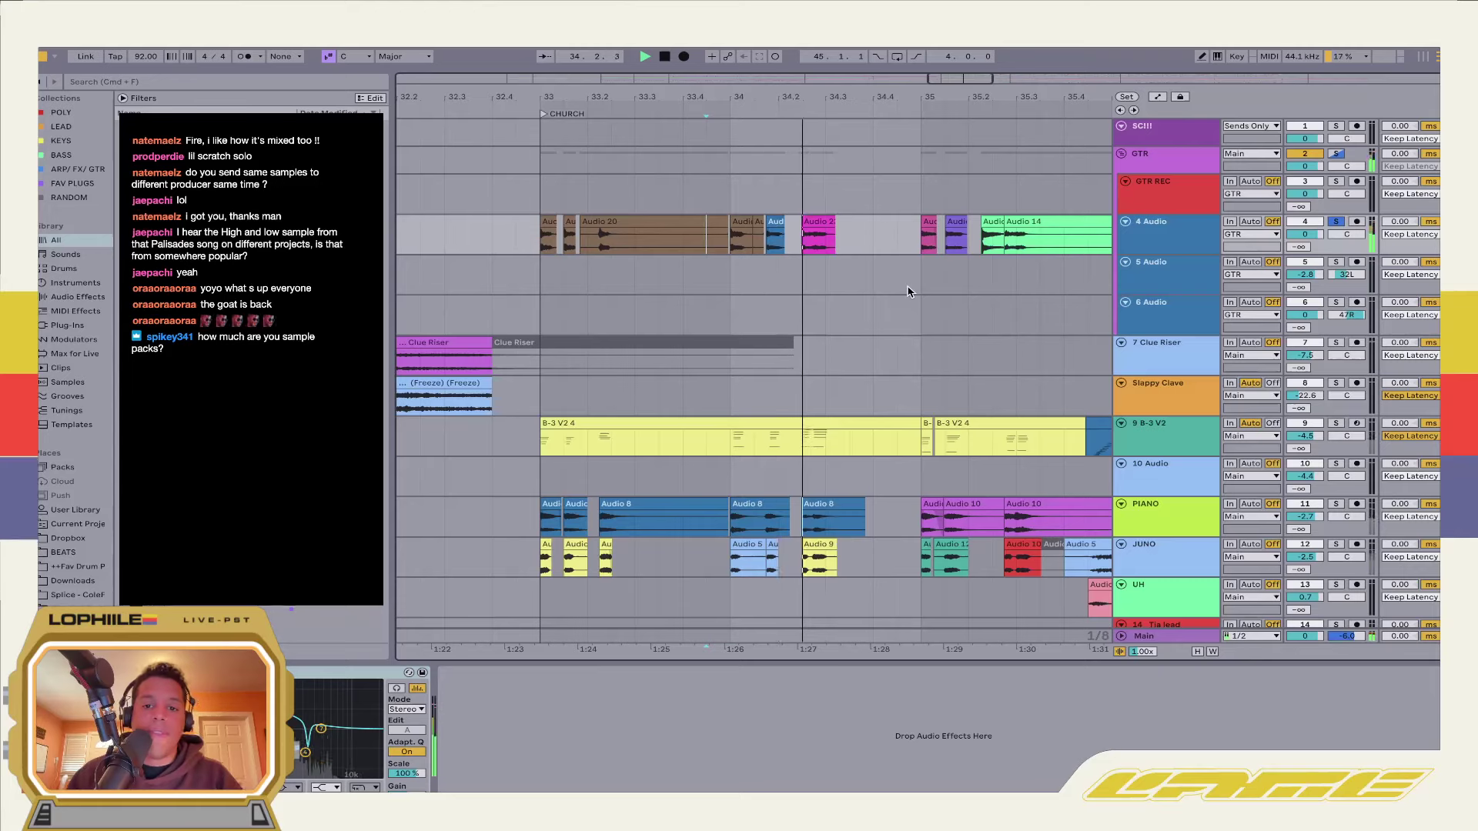
scroll(907, 291, "right", 3)
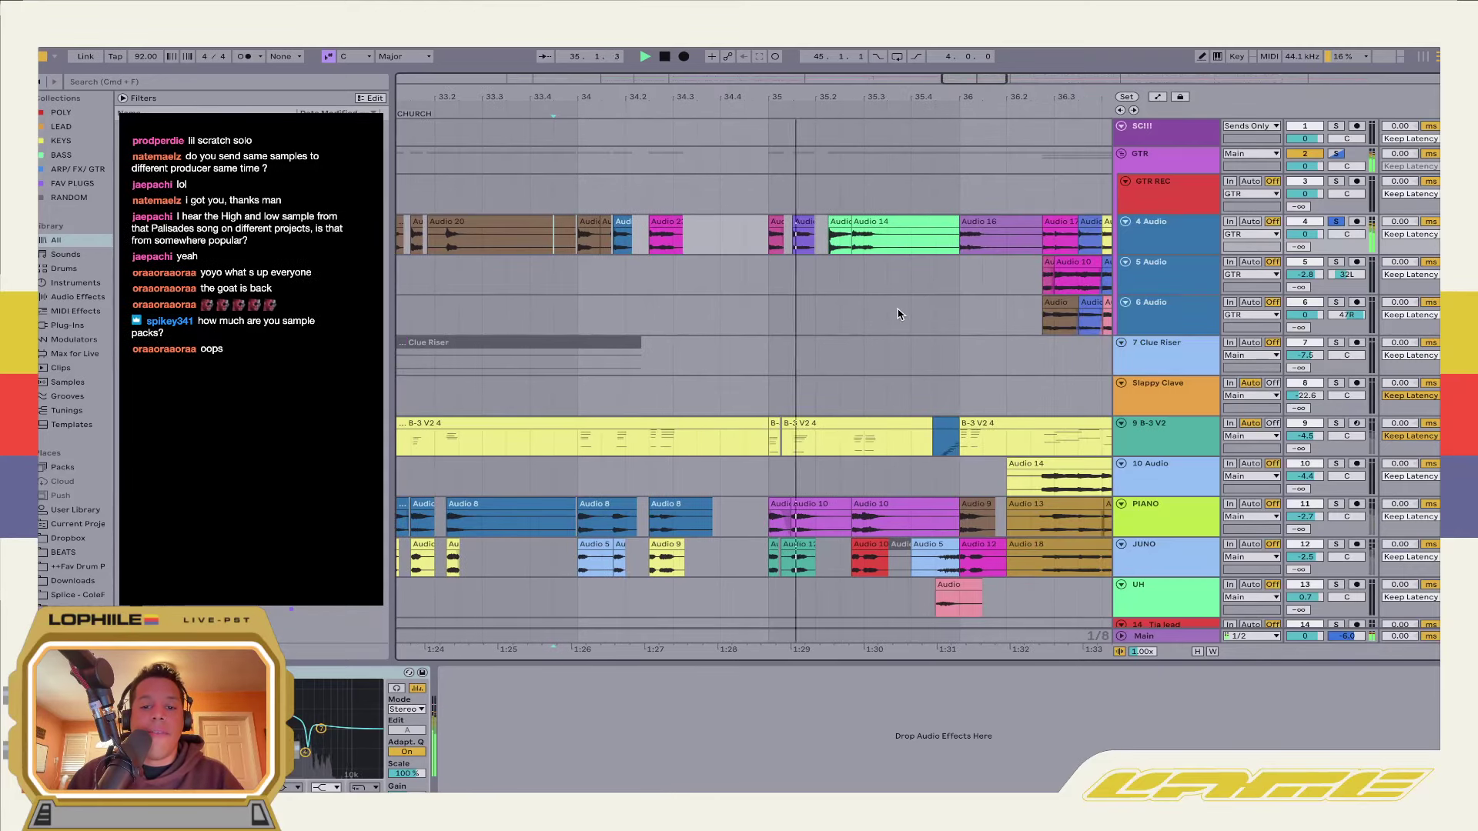
scroll(899, 314, "right", 5)
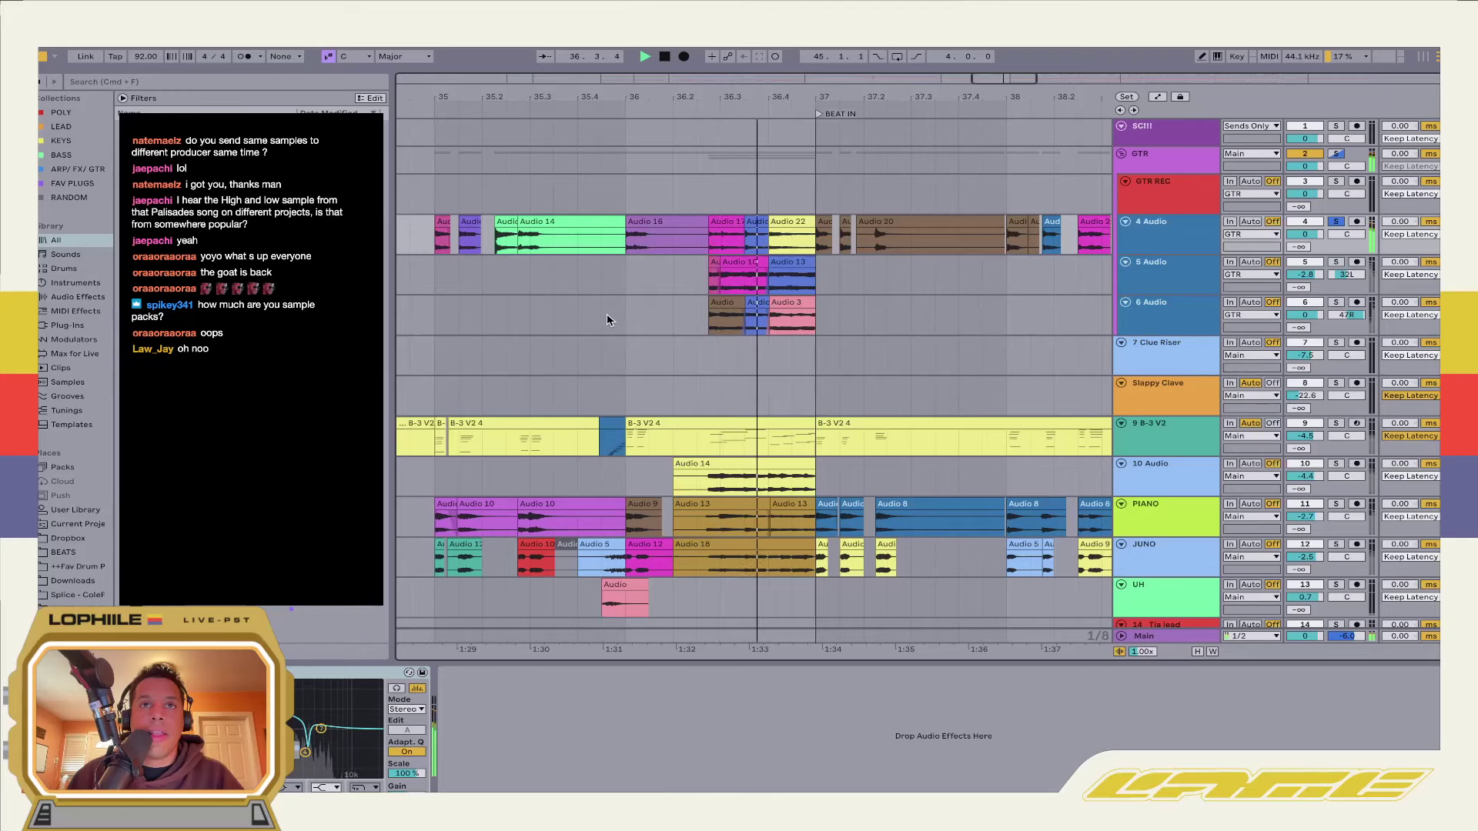
scroll(607, 320, "left", 3)
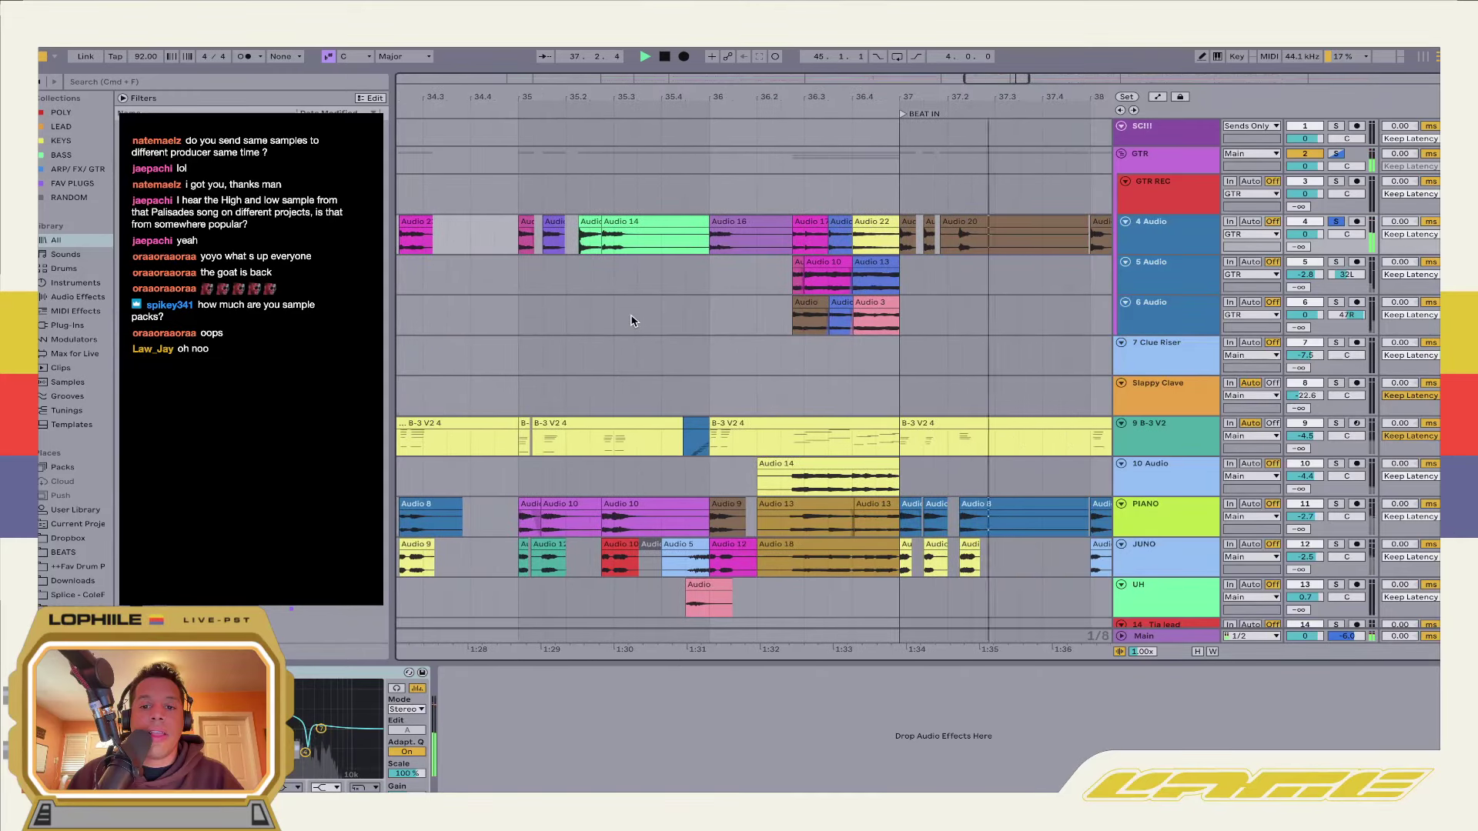
key("space")
Replay the soloed guitar track from bar 33, stop at 33.3.2, and clear its solo
scroll(631, 317, "left", 10)
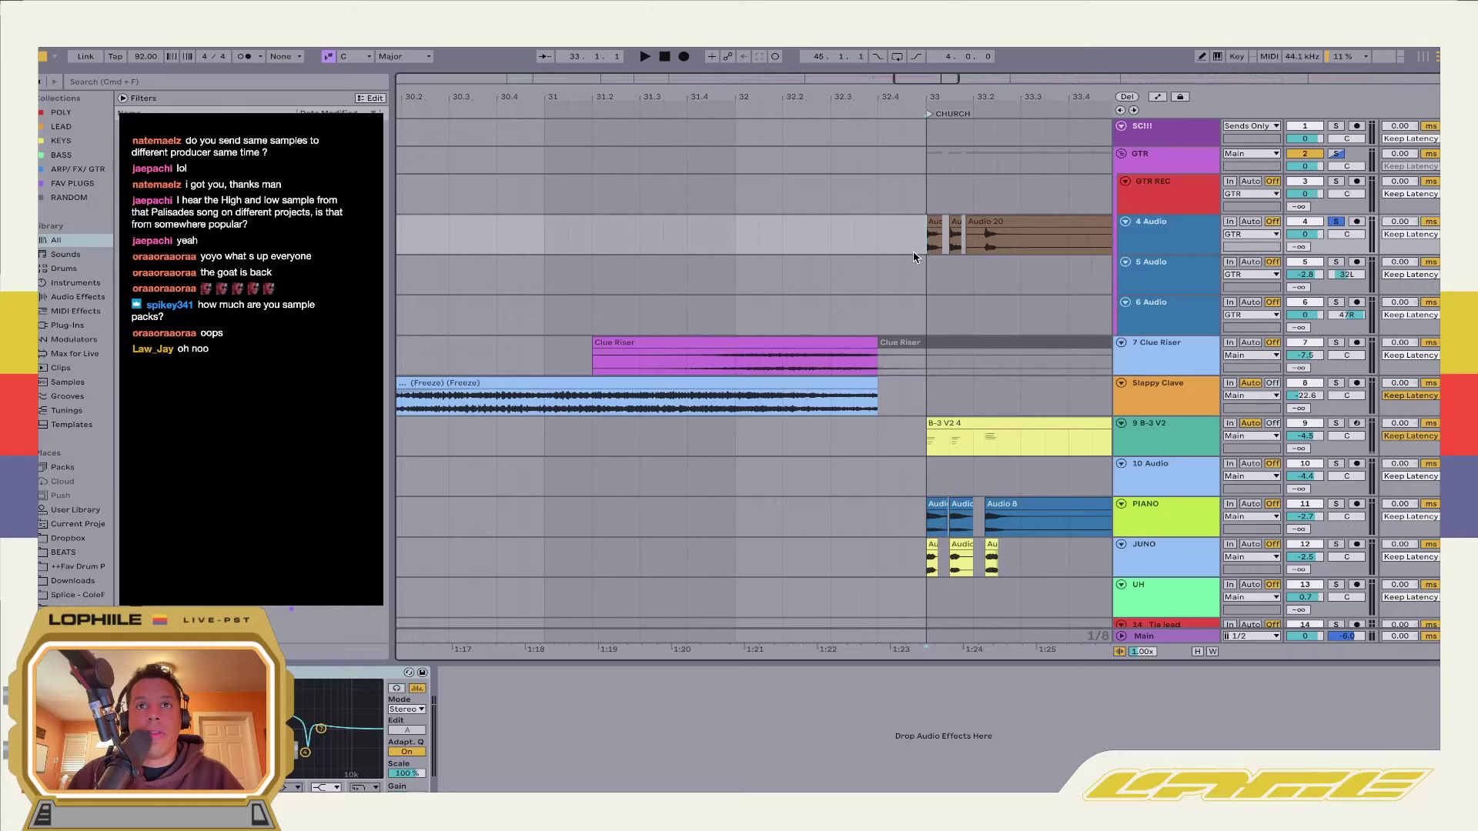
key("space")
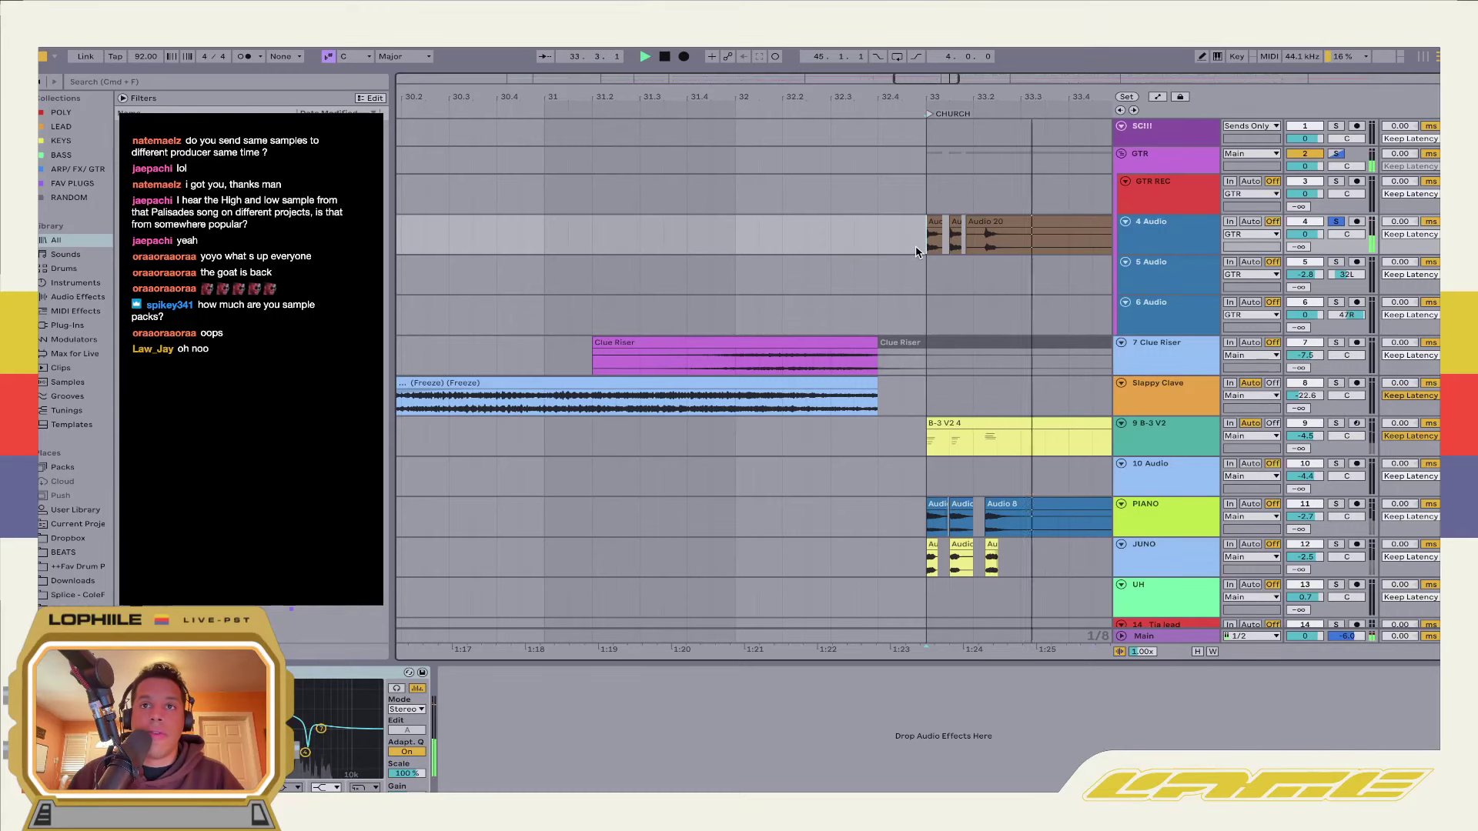
scroll(915, 251, "right", 5)
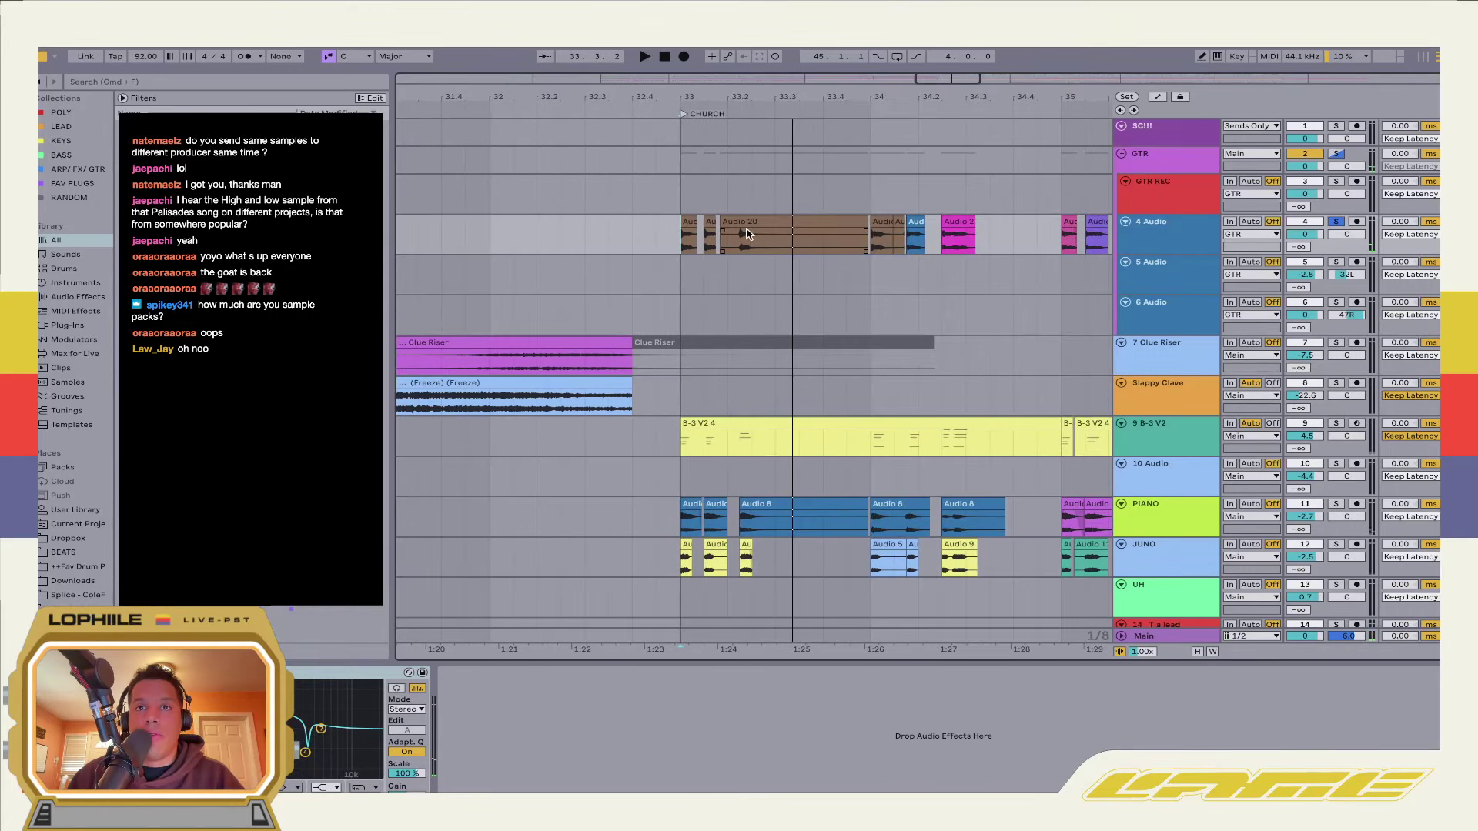
key("space")
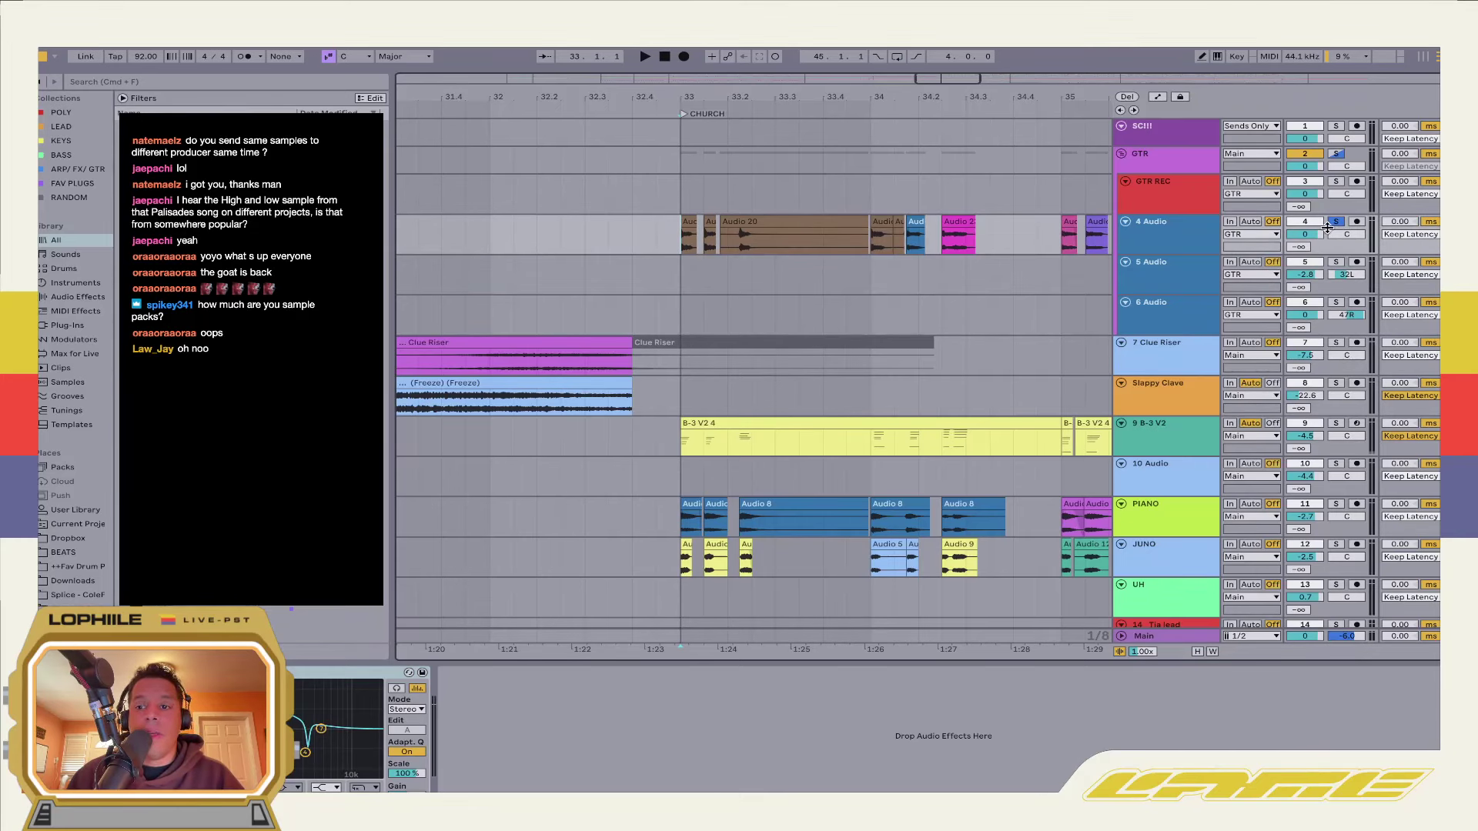
left_click(1334, 223)
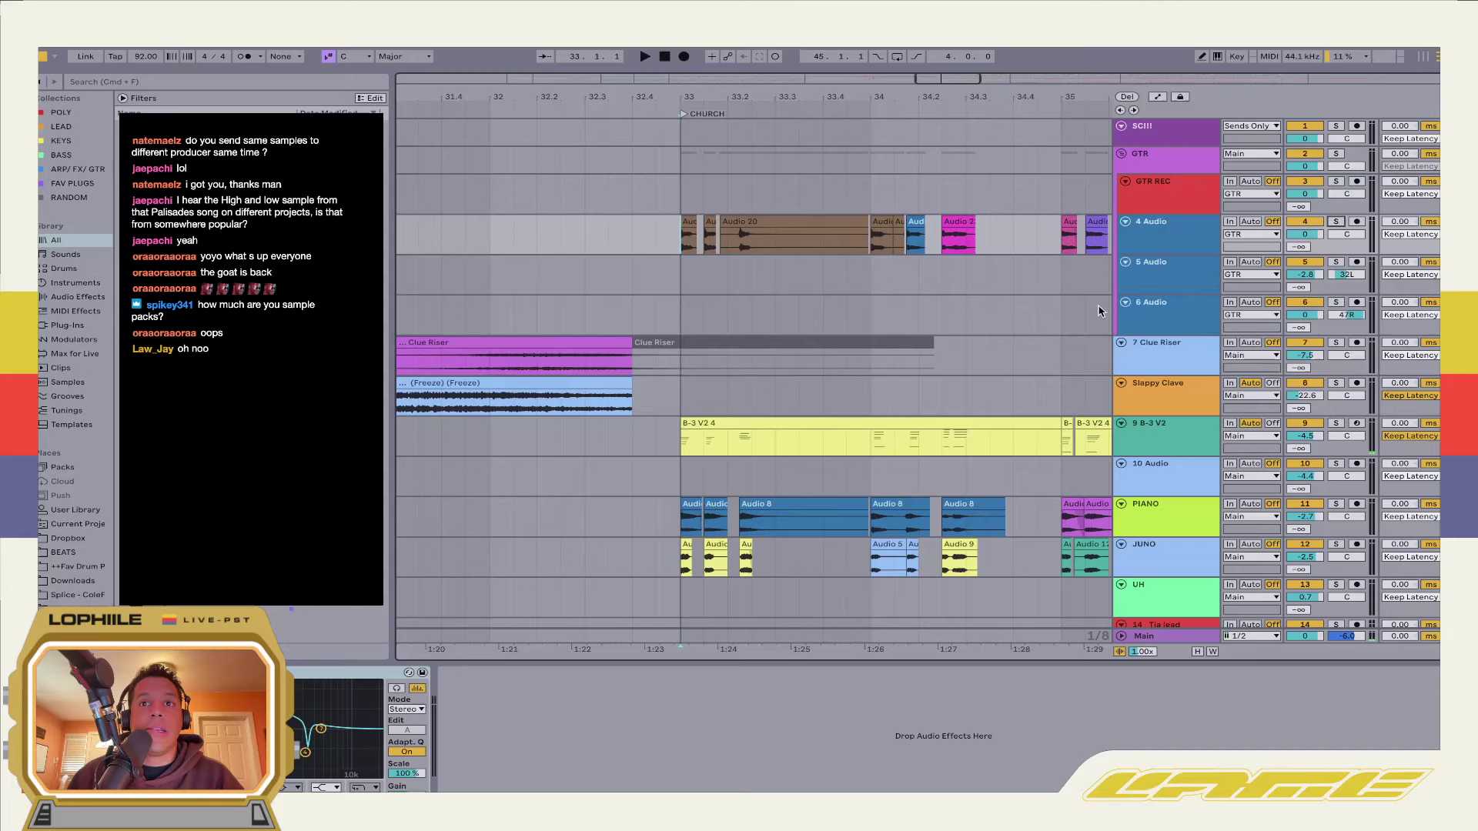
Solo the PIANO track, play its clips from bar 33 to 33.4.2, and return the insert marker to bar 33
left_click(708, 449)
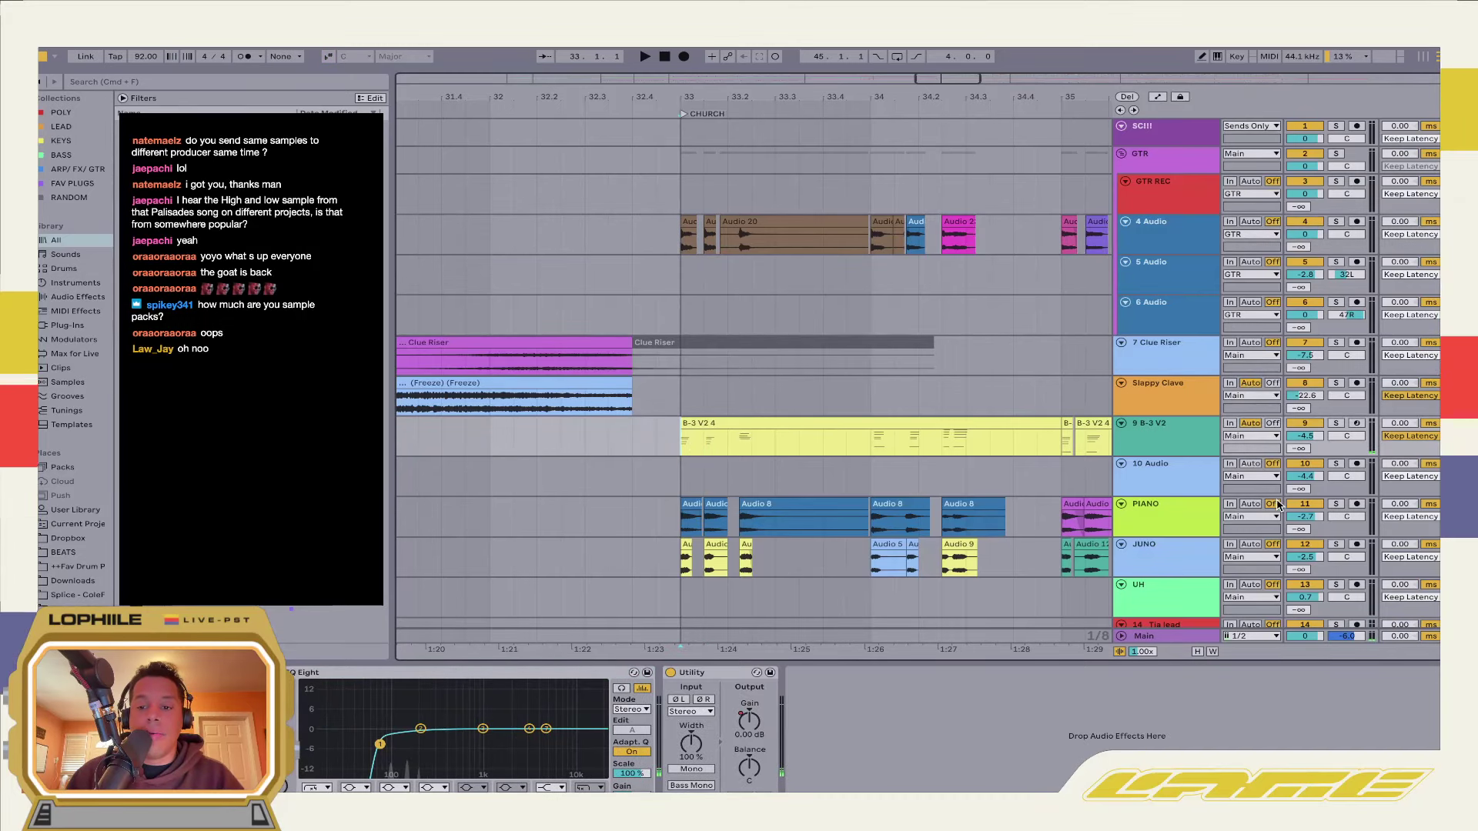
left_click(1336, 504)
key("space")
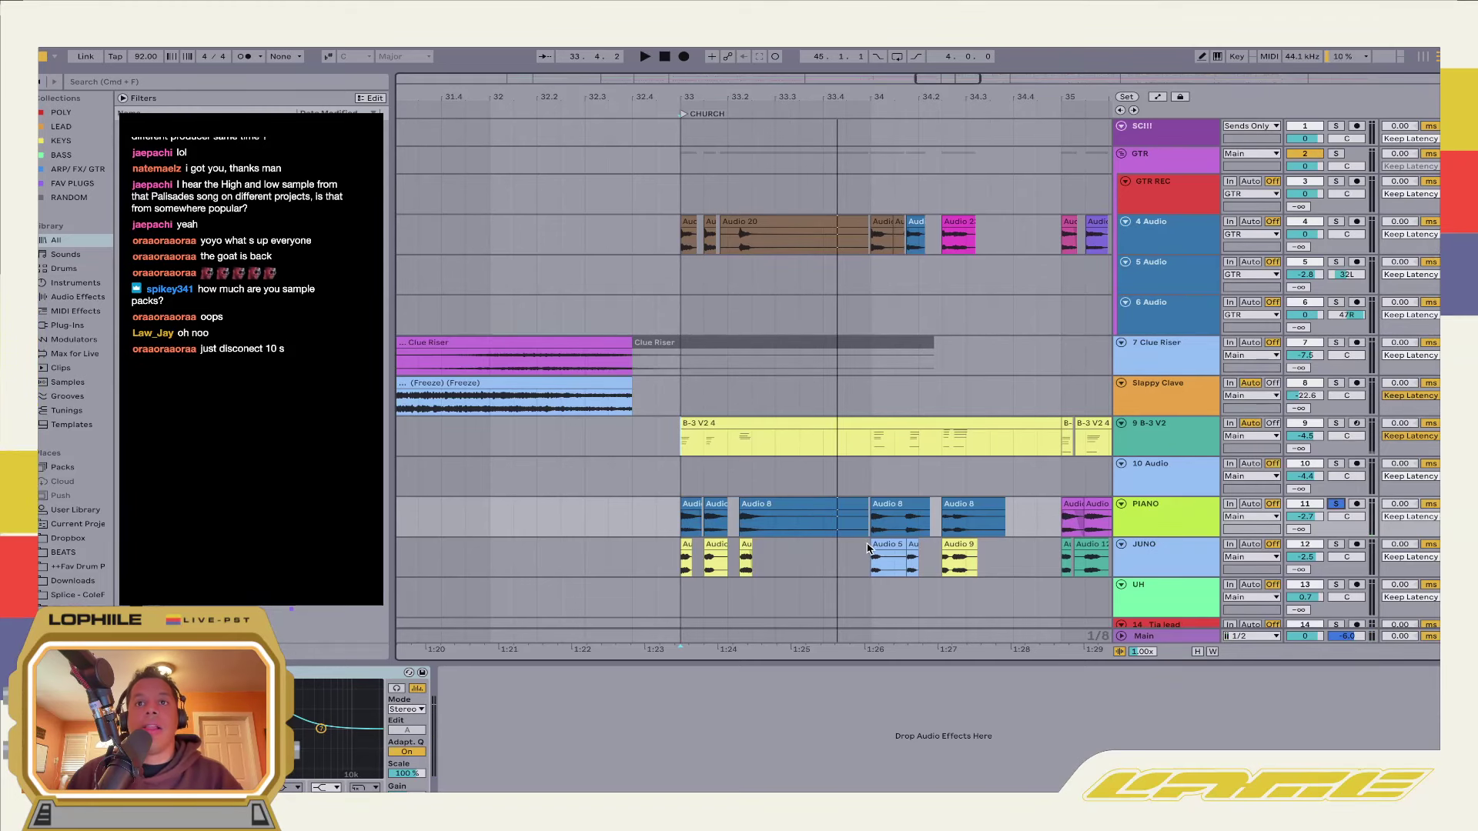
key("space")
left_click(700, 472)
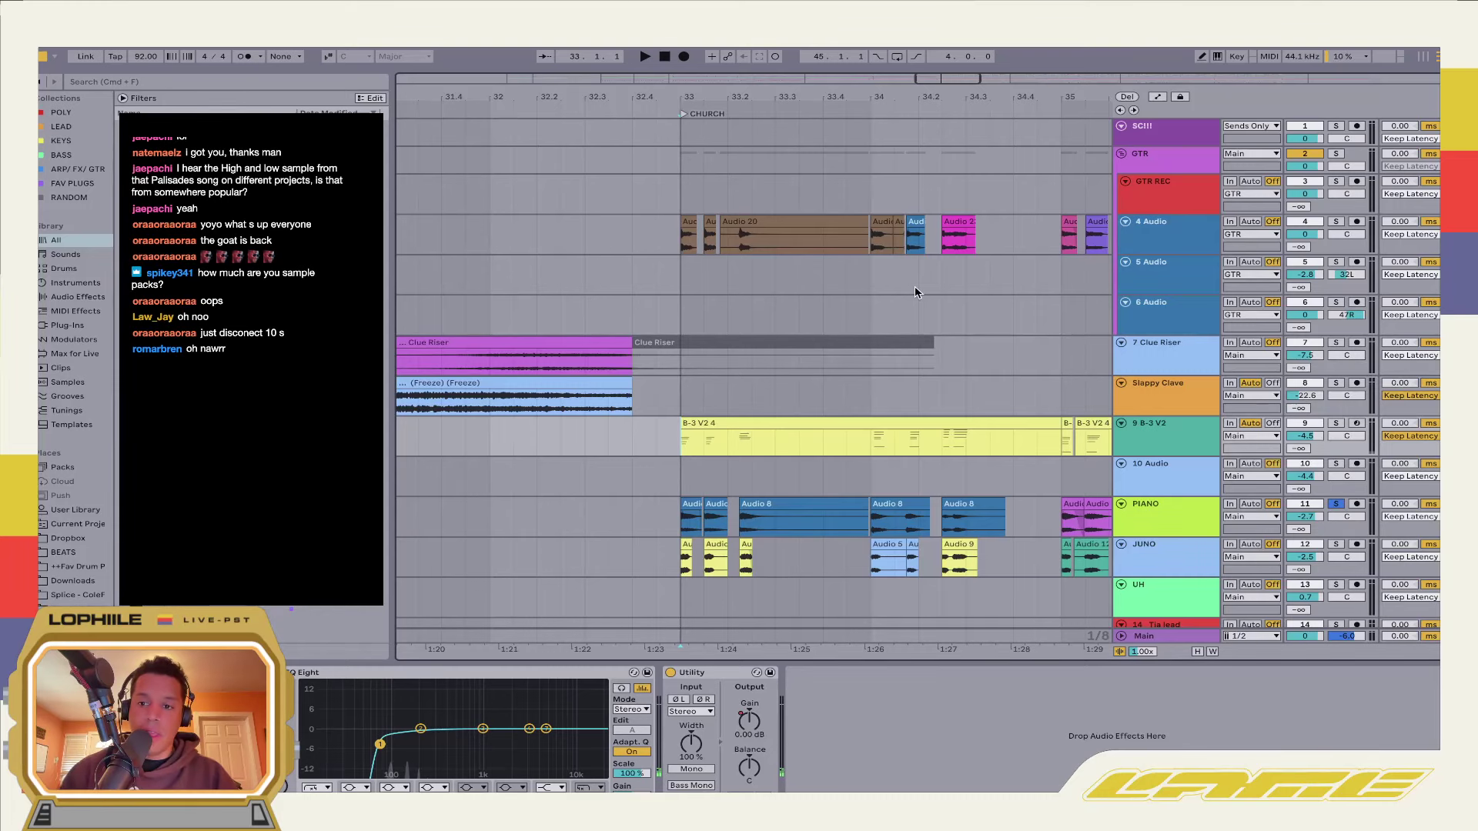
Check the Wi-Fi network list, close it, and set the insert marker at bar 33 on the B-3 V2 track
left_click(1055, 47)
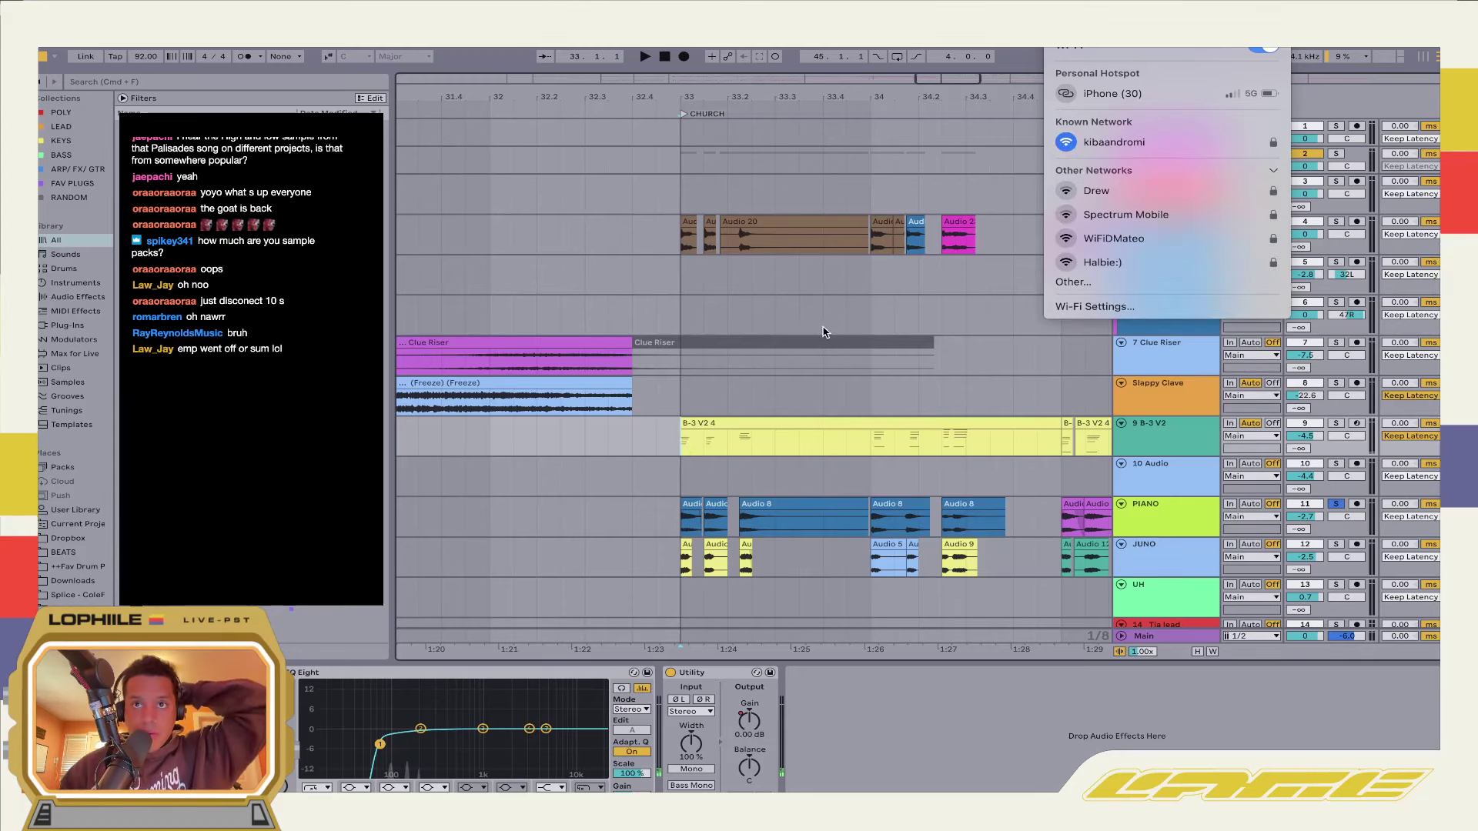
left_click(703, 396)
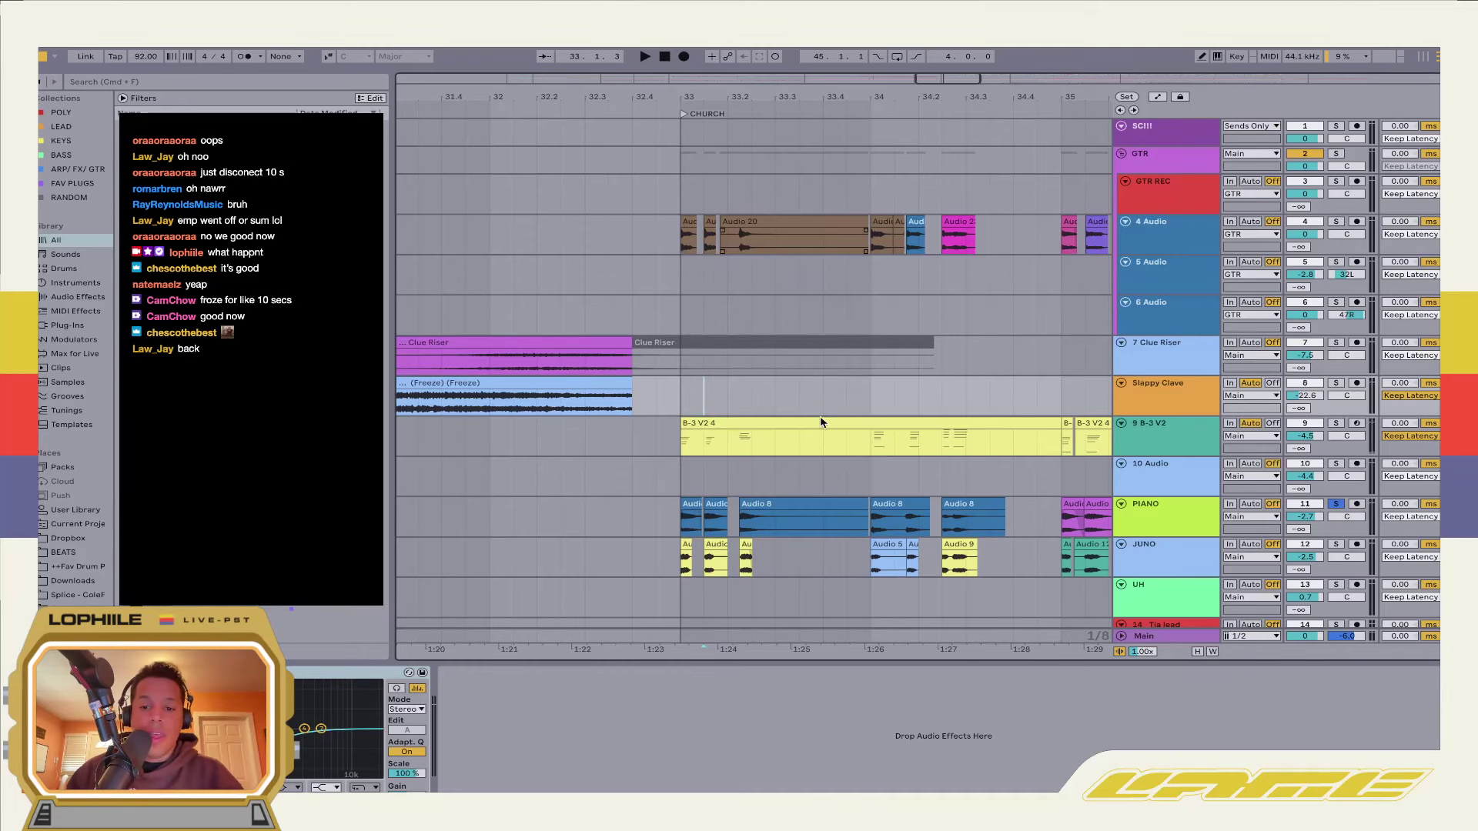
left_click(681, 446)
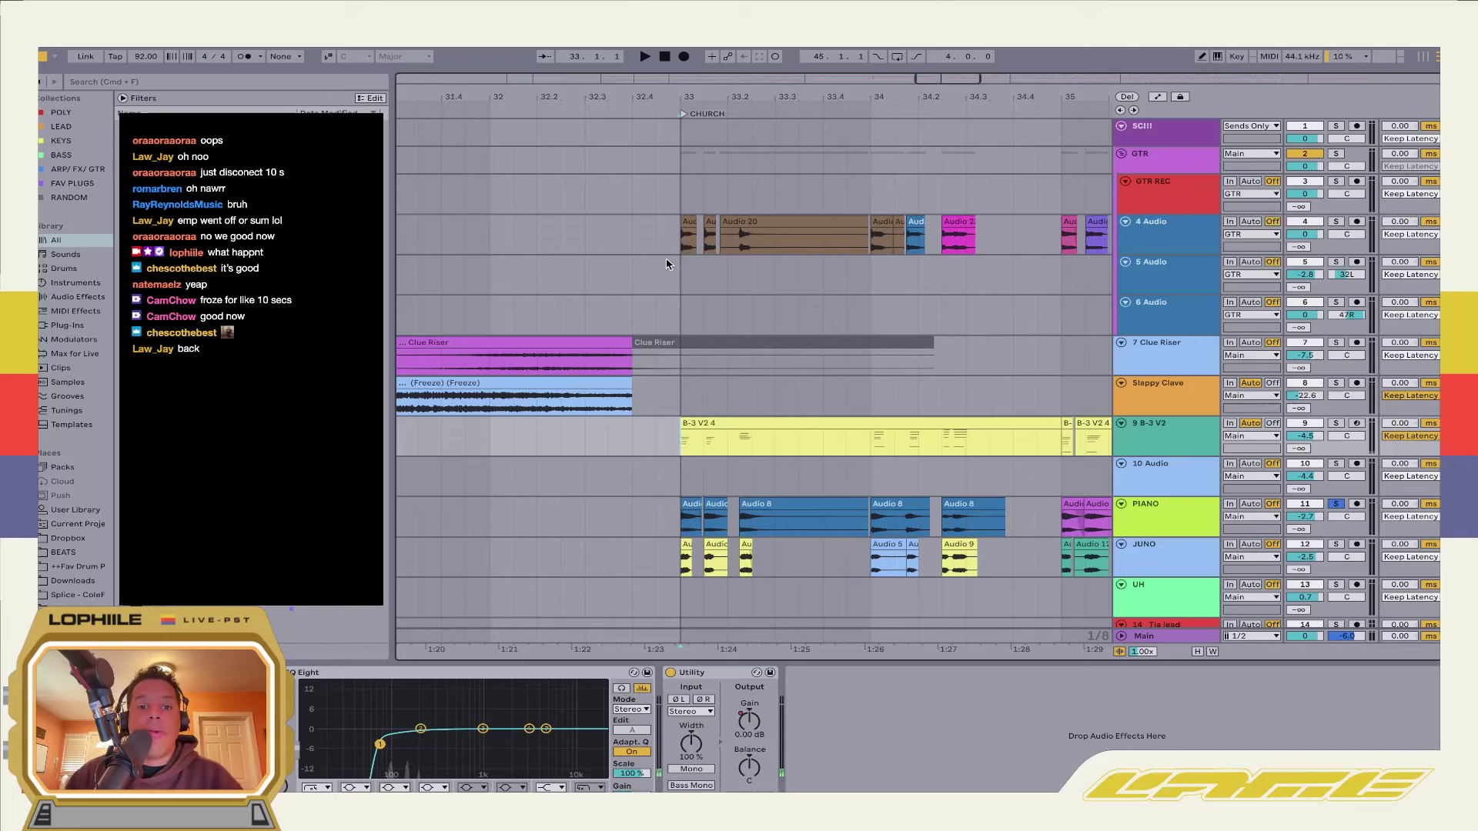
Select among the guitar clips on 4 Audio, solo that track, and play from bar 33 through CHURCH into BEAT IN
left_click(961, 243)
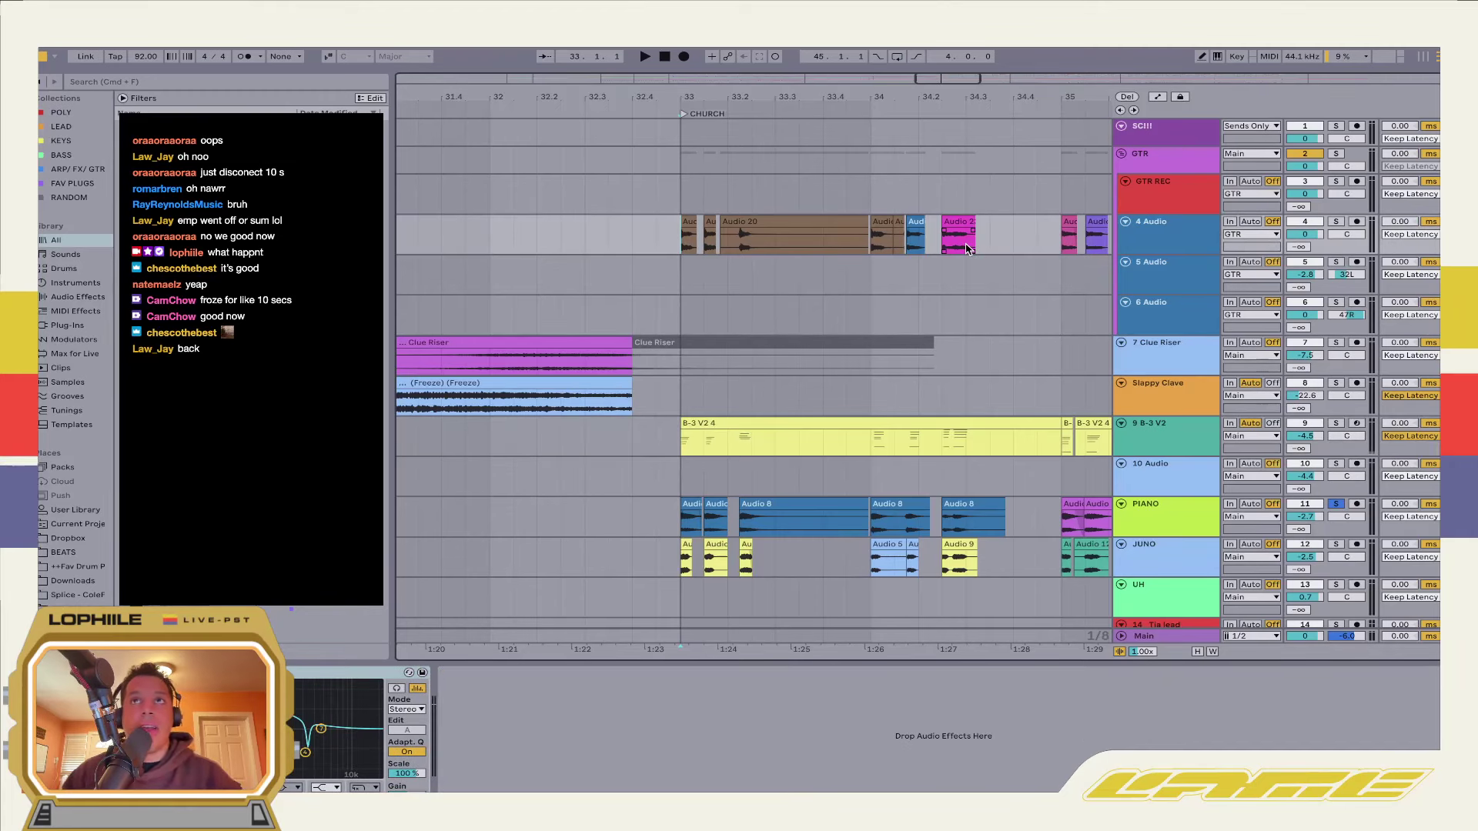
left_click(1097, 240)
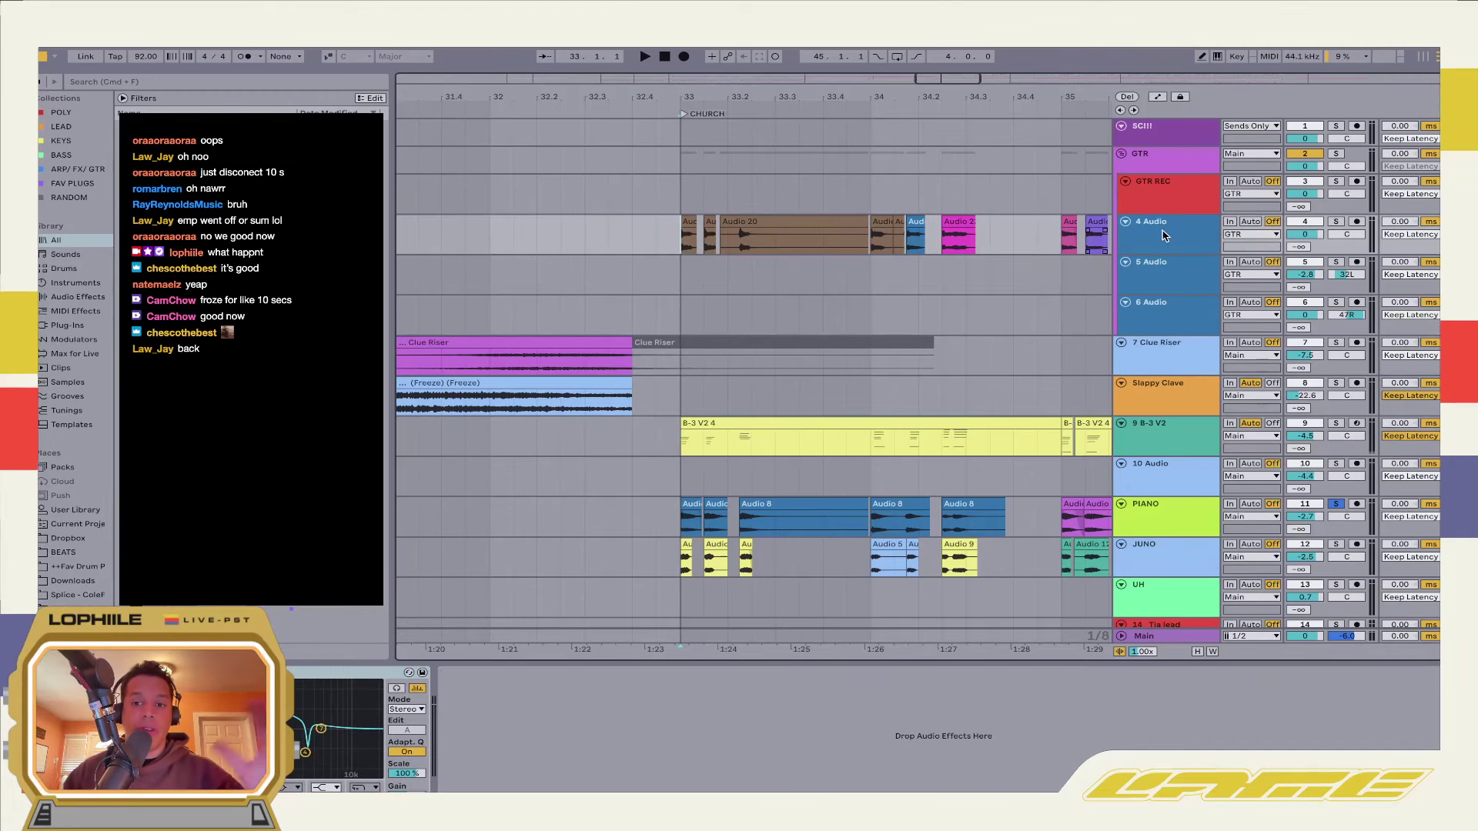
left_click(994, 233)
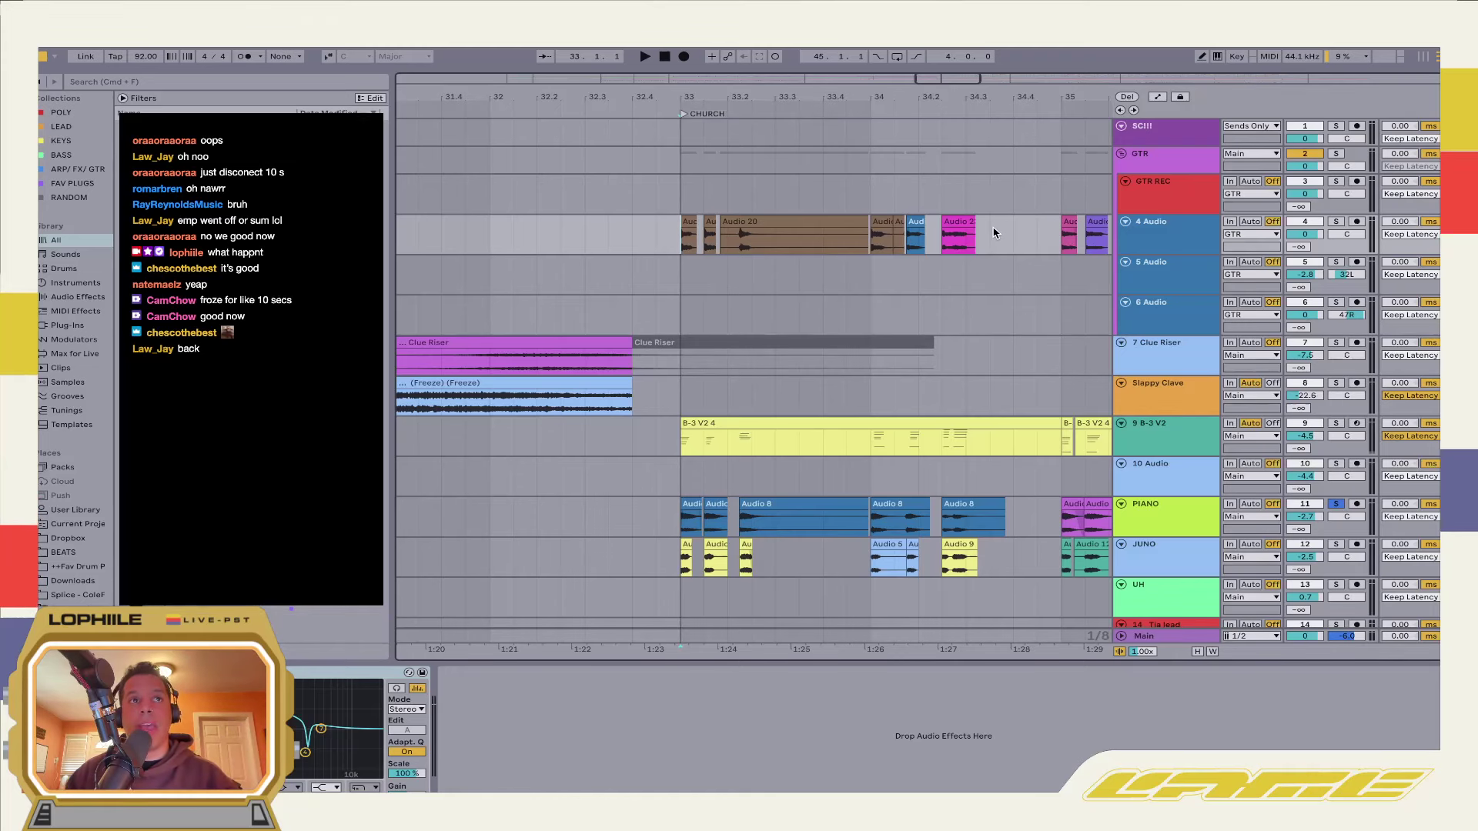
left_click(1336, 222)
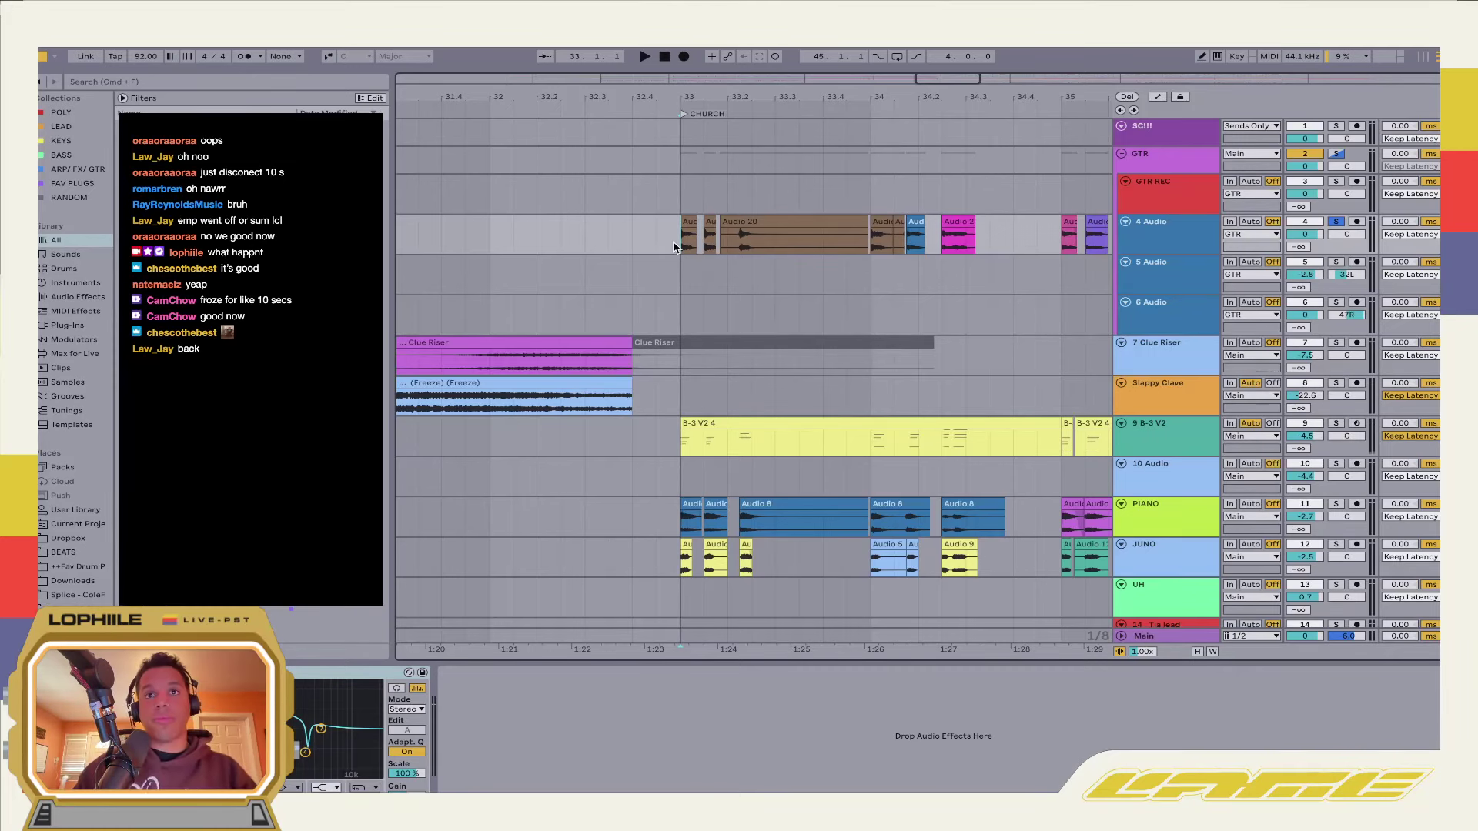
key("space")
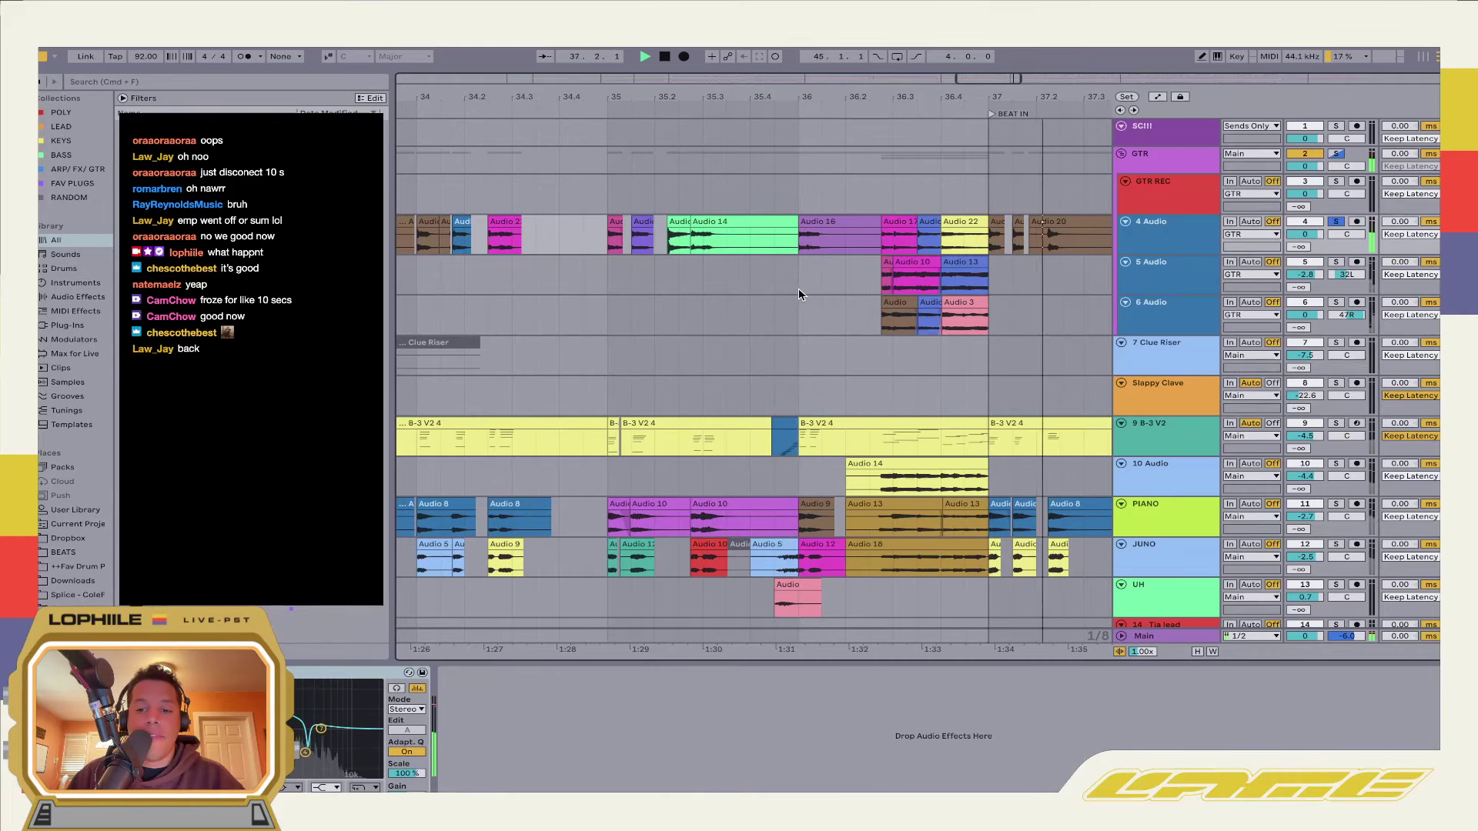
key("space")
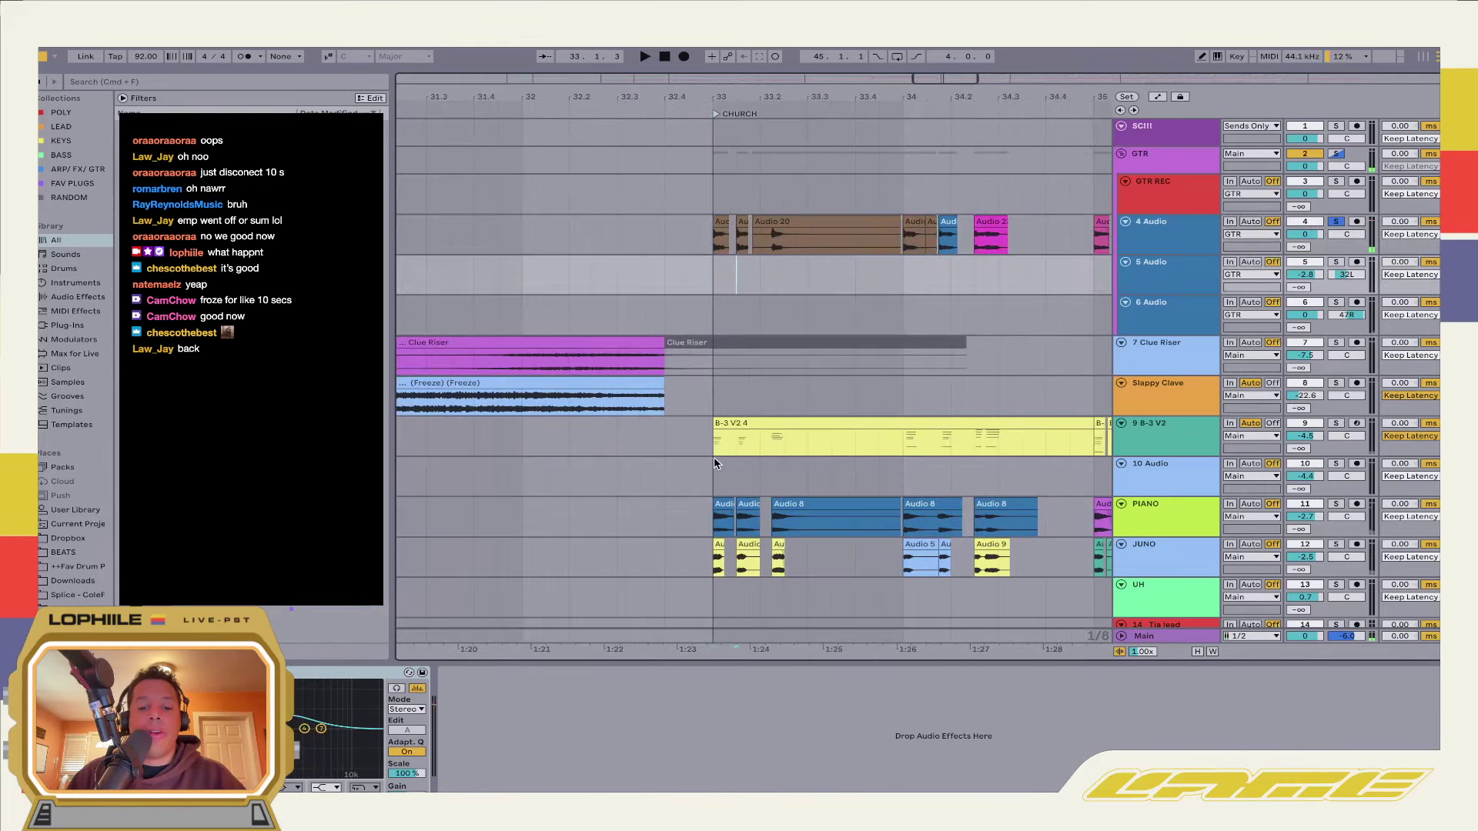
Solo the B-3 V2 organ track, play its clip from bar 33, and stop at 34.3.2
left_click(931, 442)
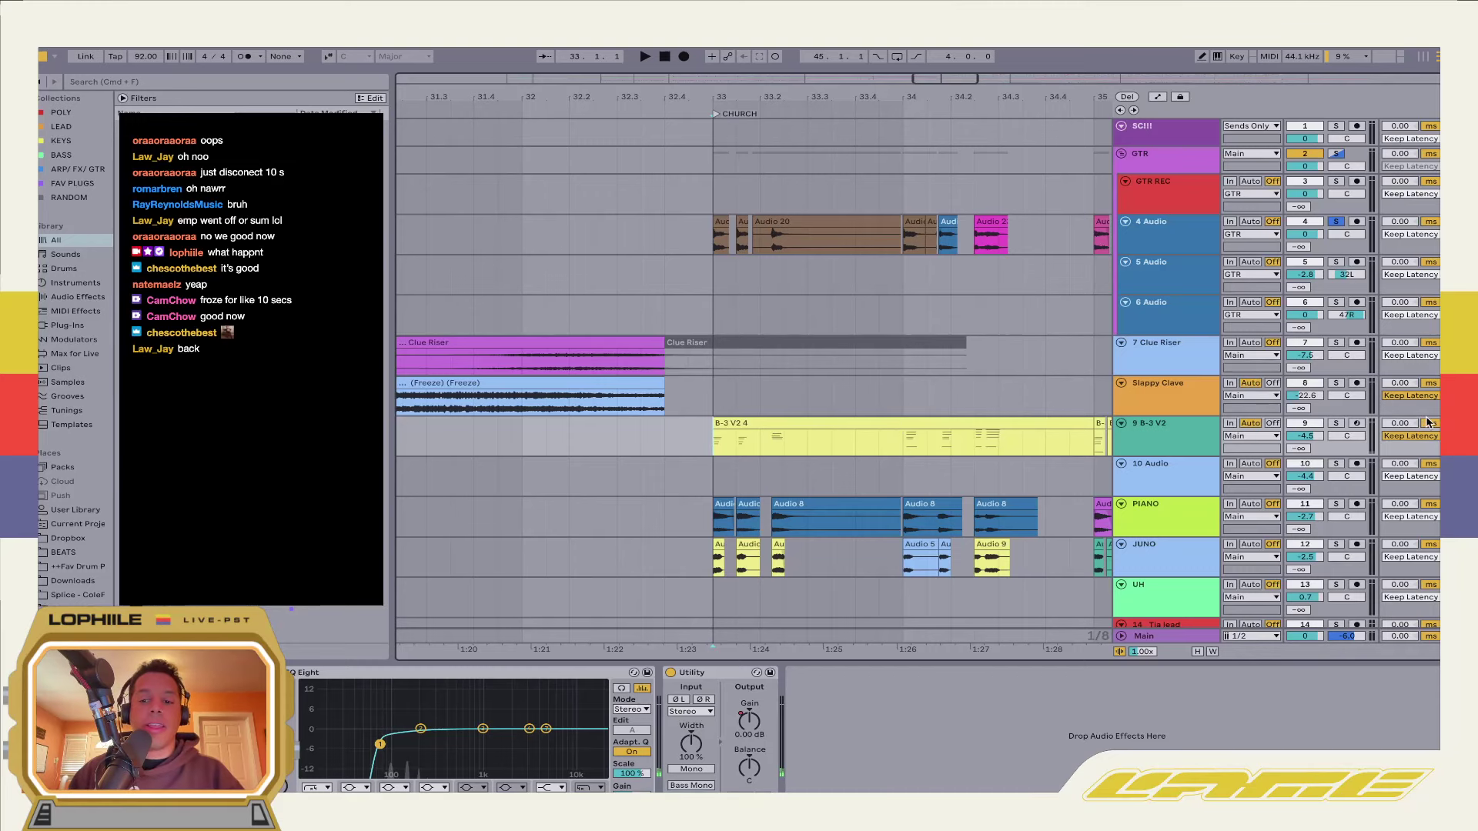
left_click(1337, 424)
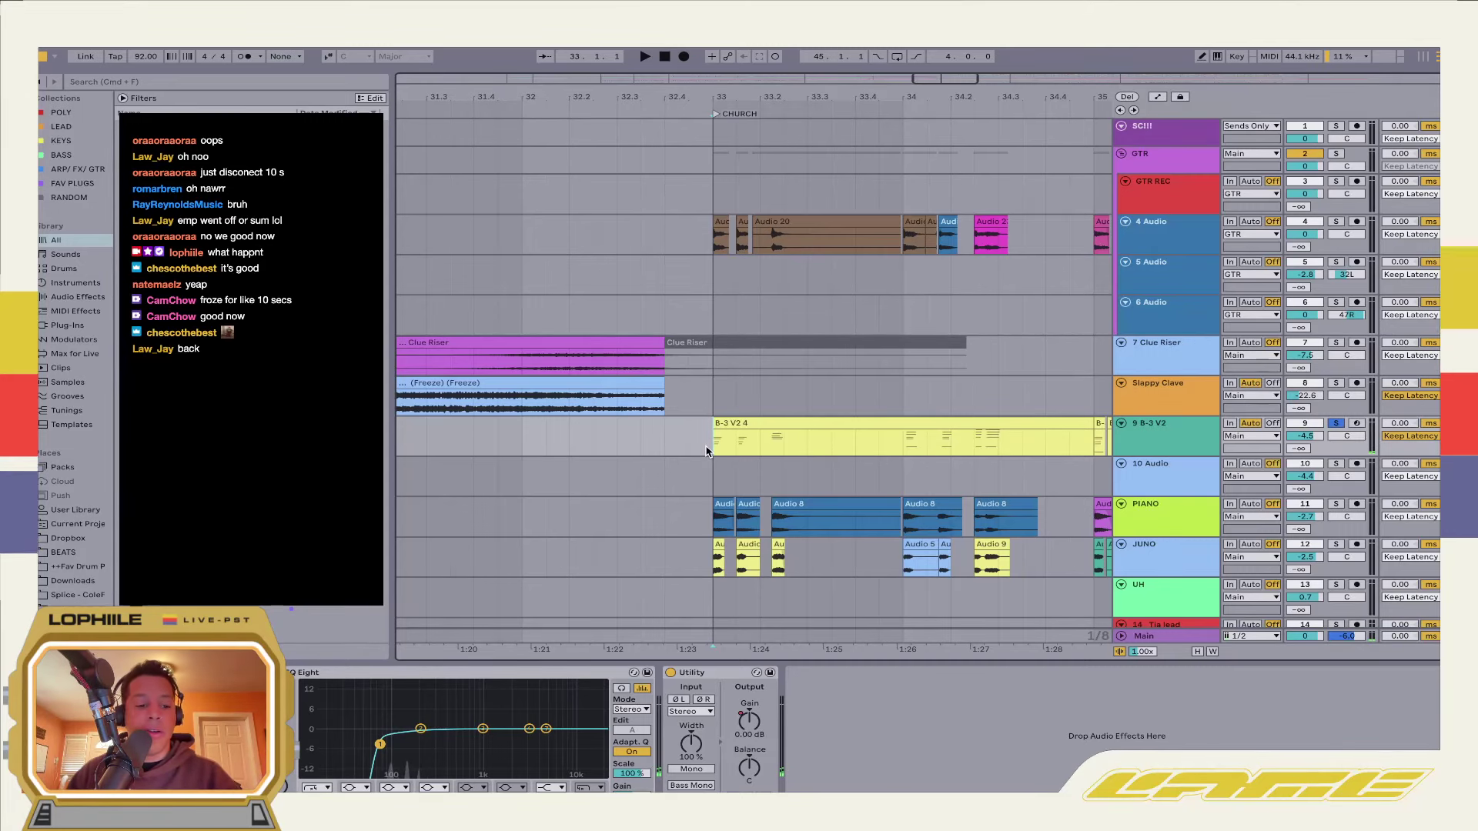
key("space")
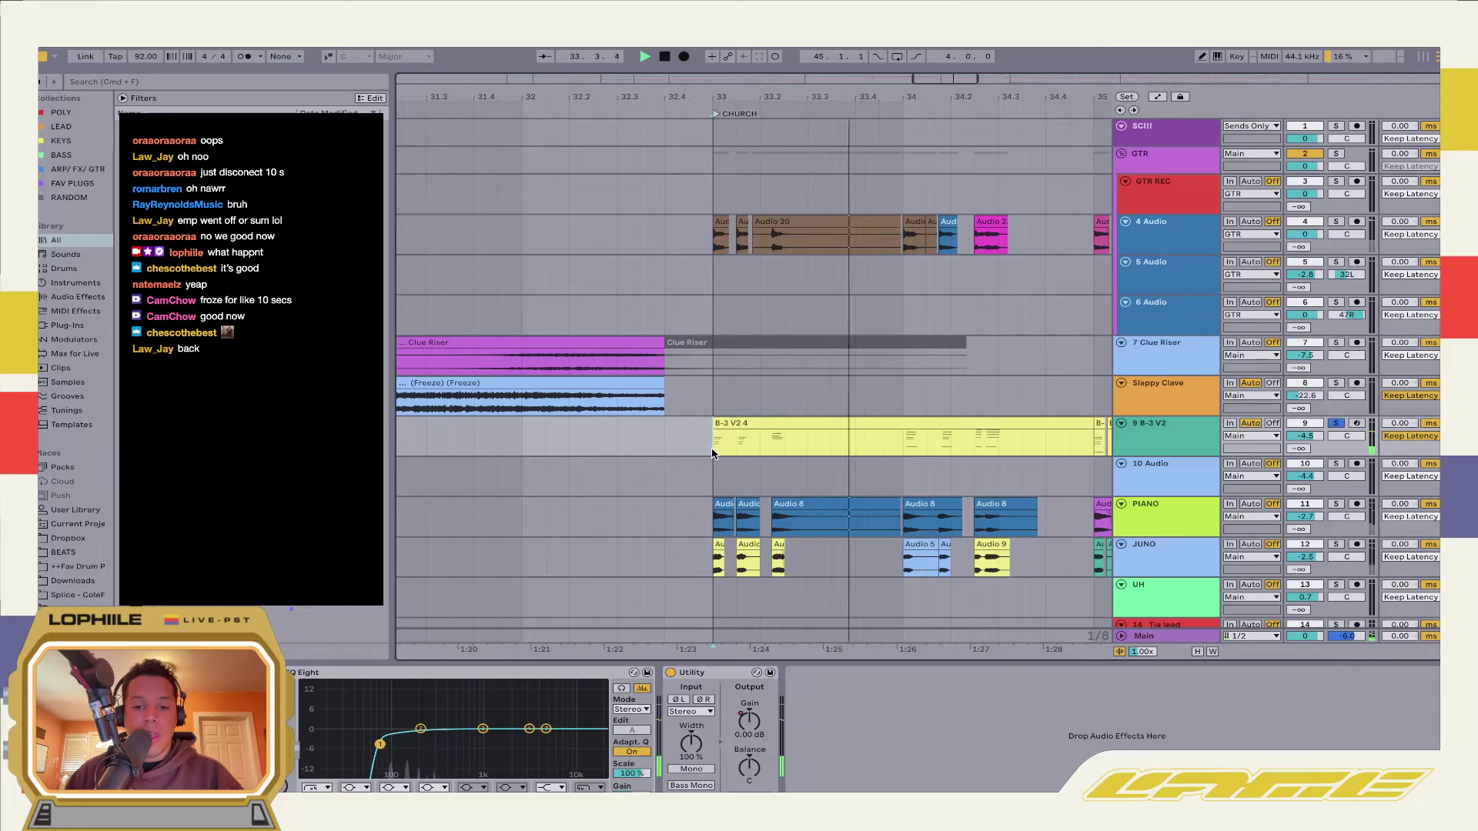
scroll(716, 446, "right", 2)
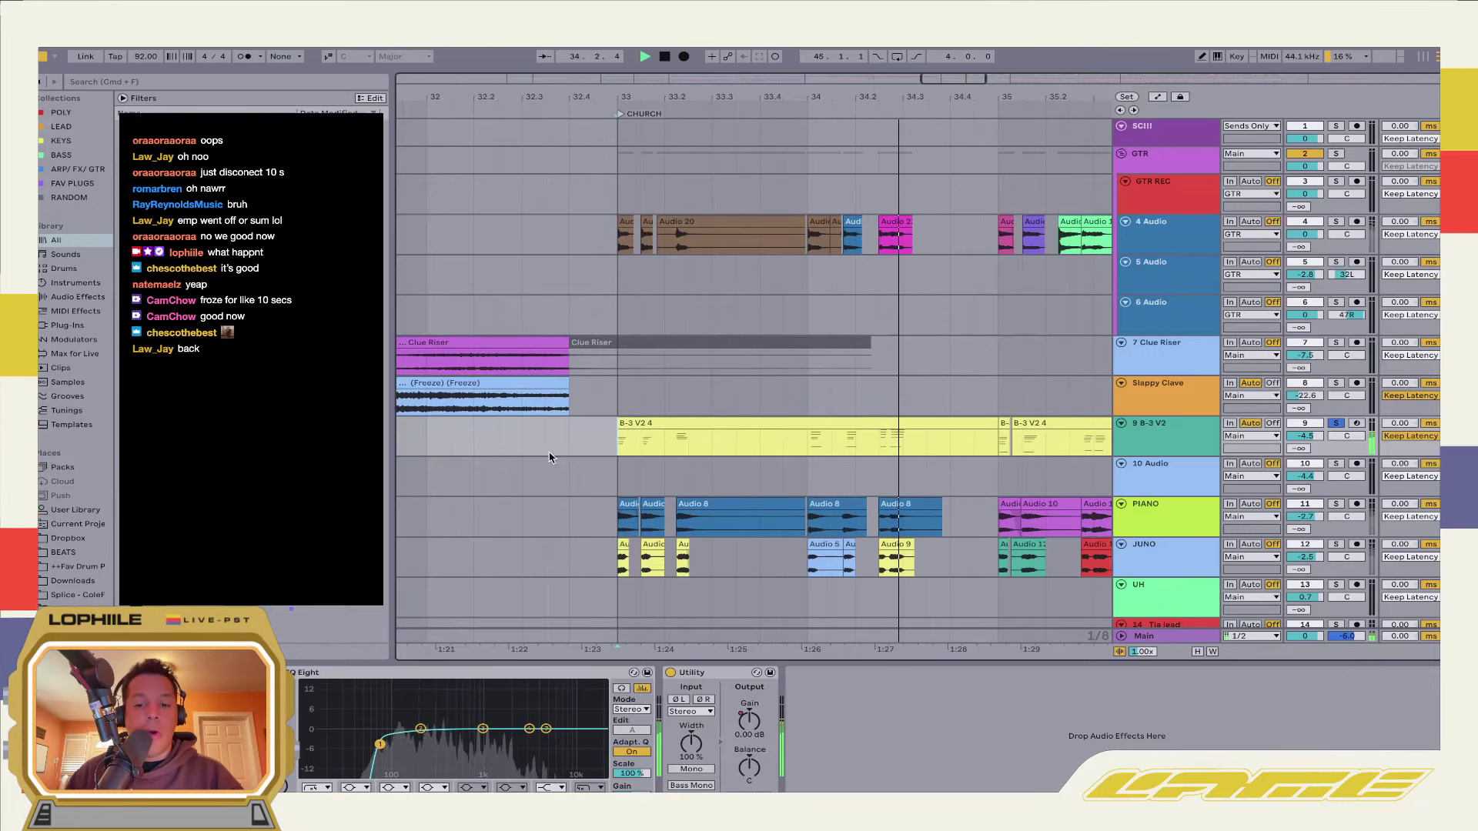
key("space")
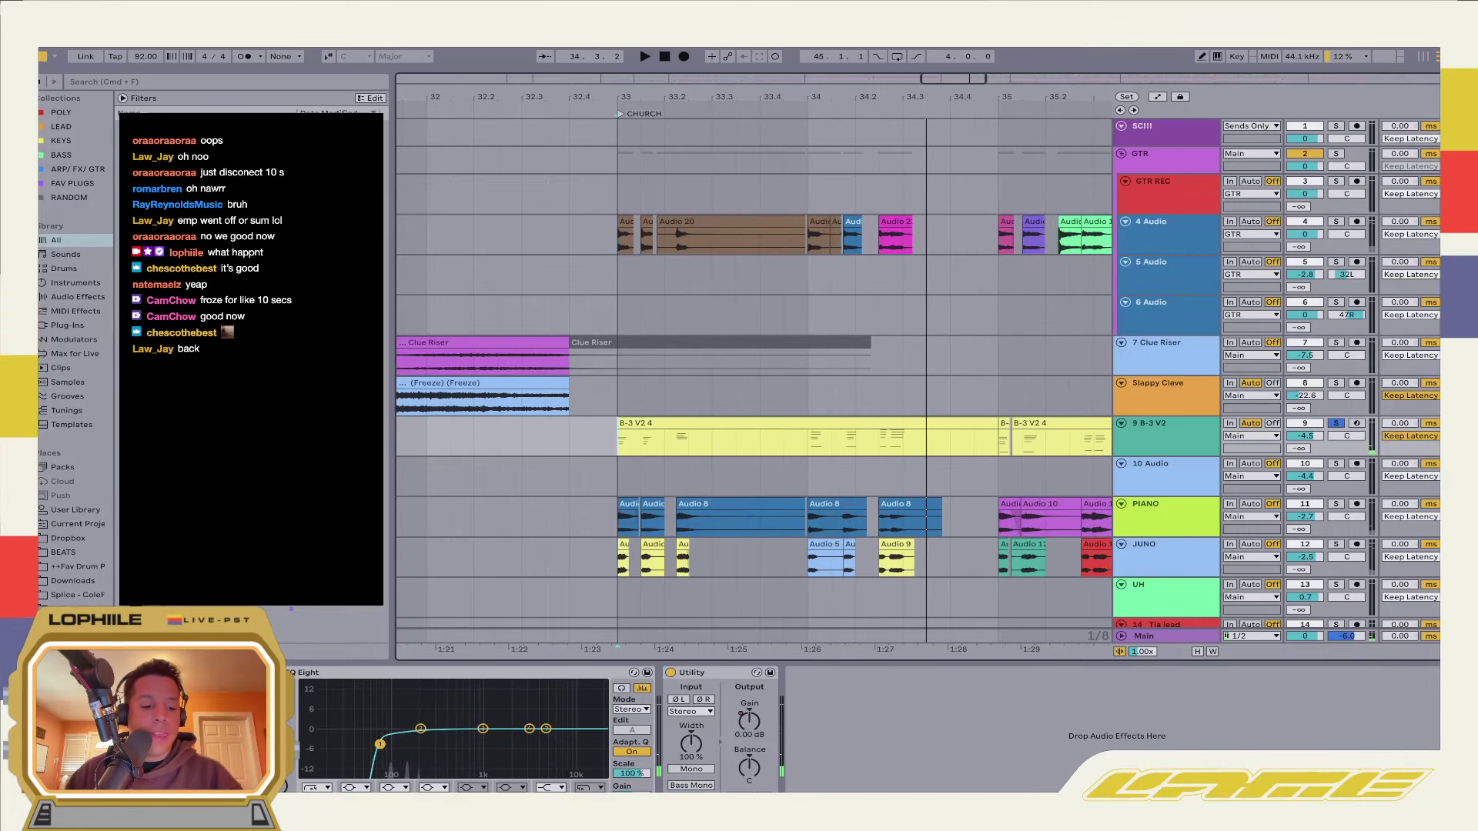
View the B-3 V instrument window, close it, and replay the soloed organ track from bar 33 to 34.2.2
key("super+alt+p")
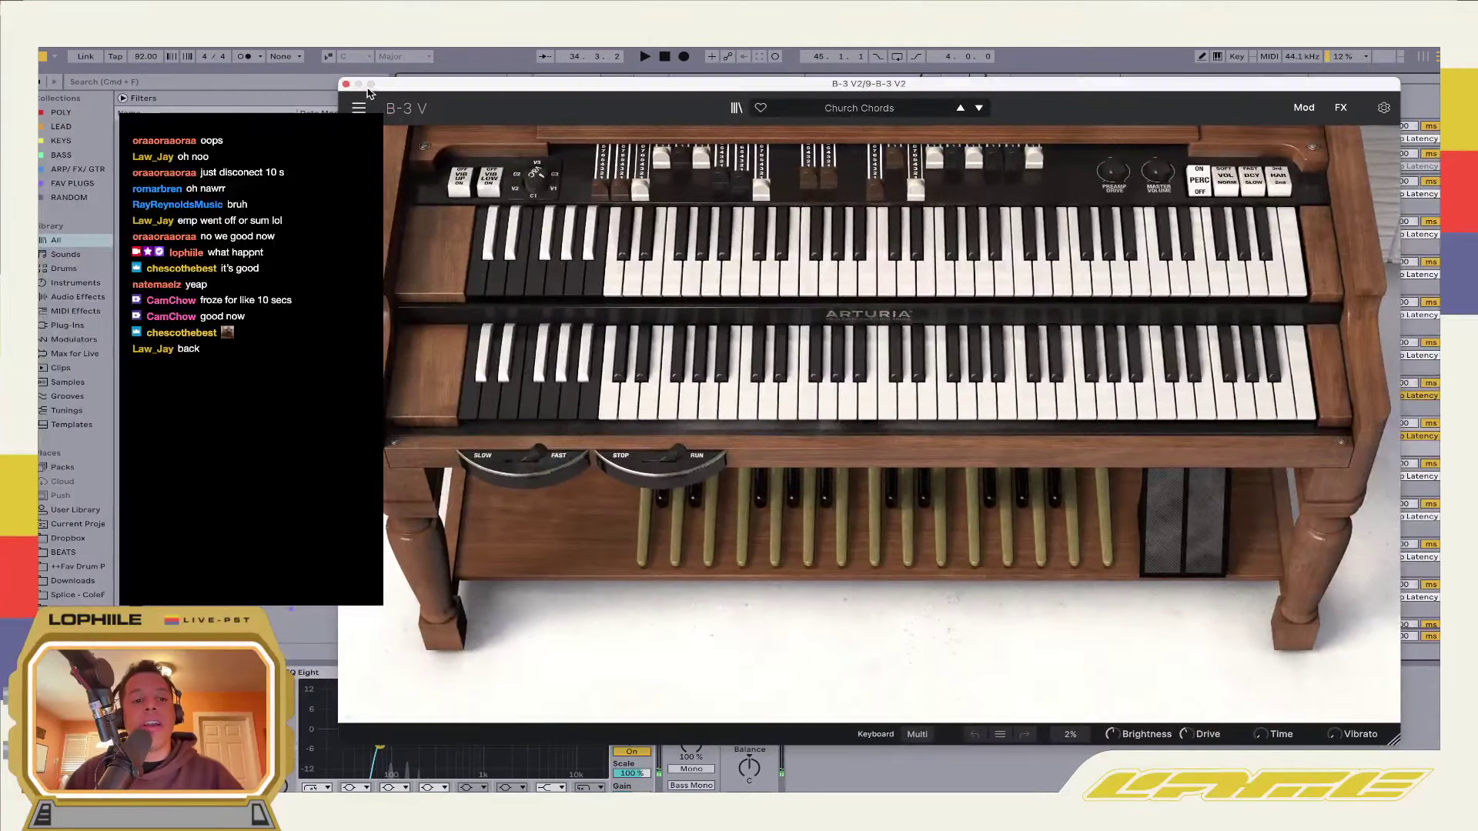
left_click(347, 84)
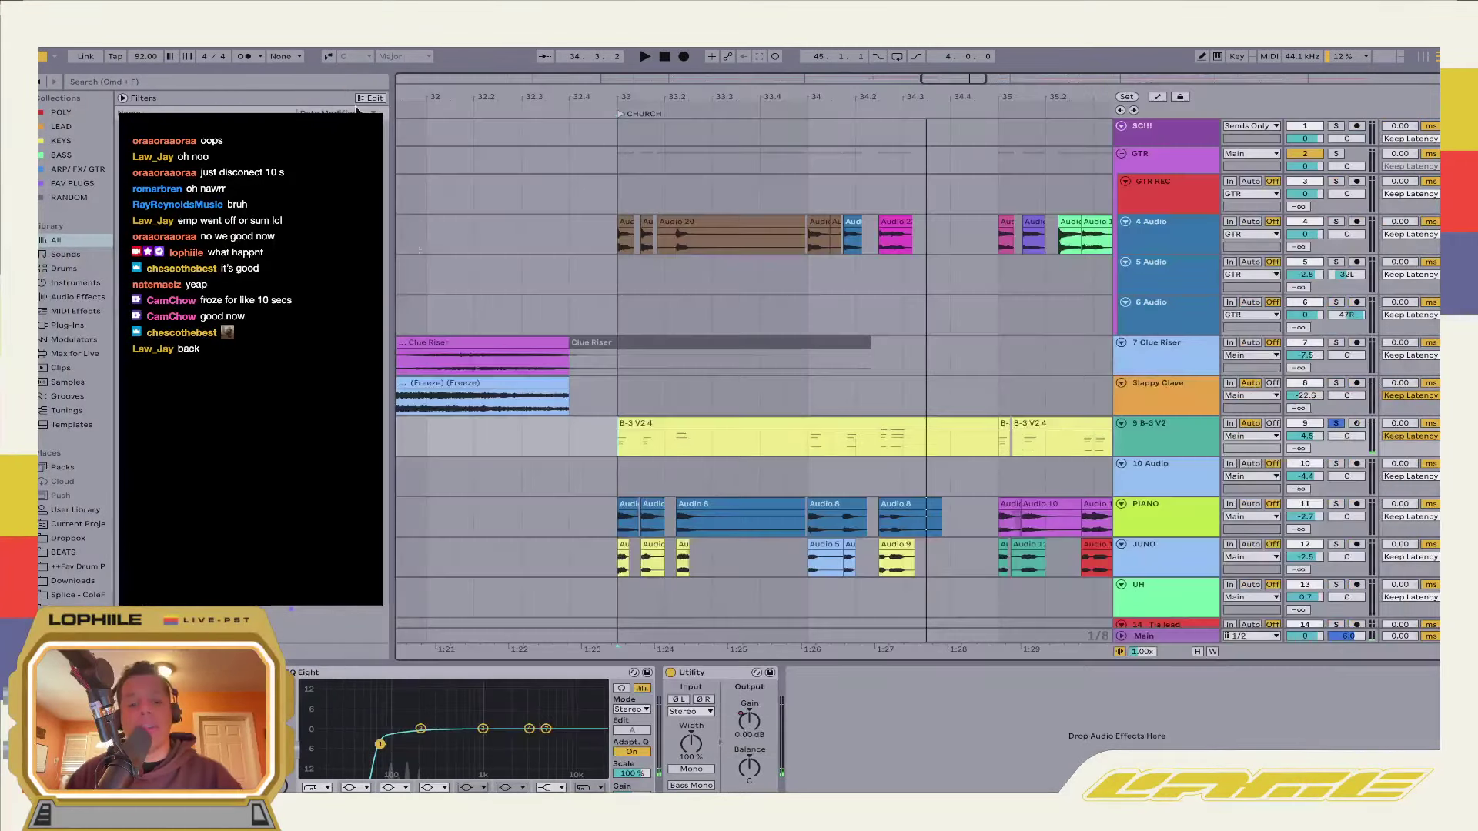
left_click(613, 520)
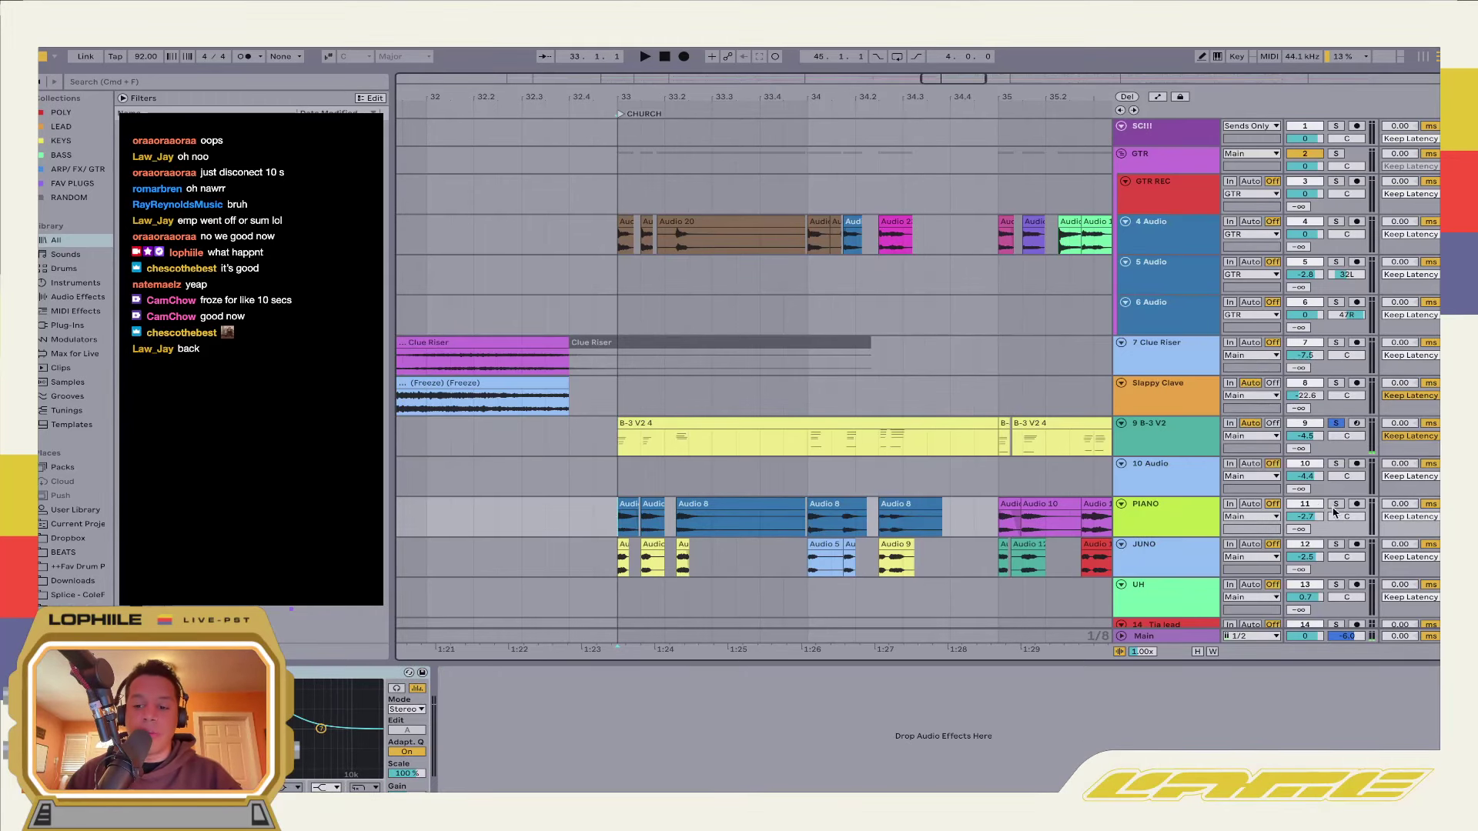
left_click(619, 436)
key("space")
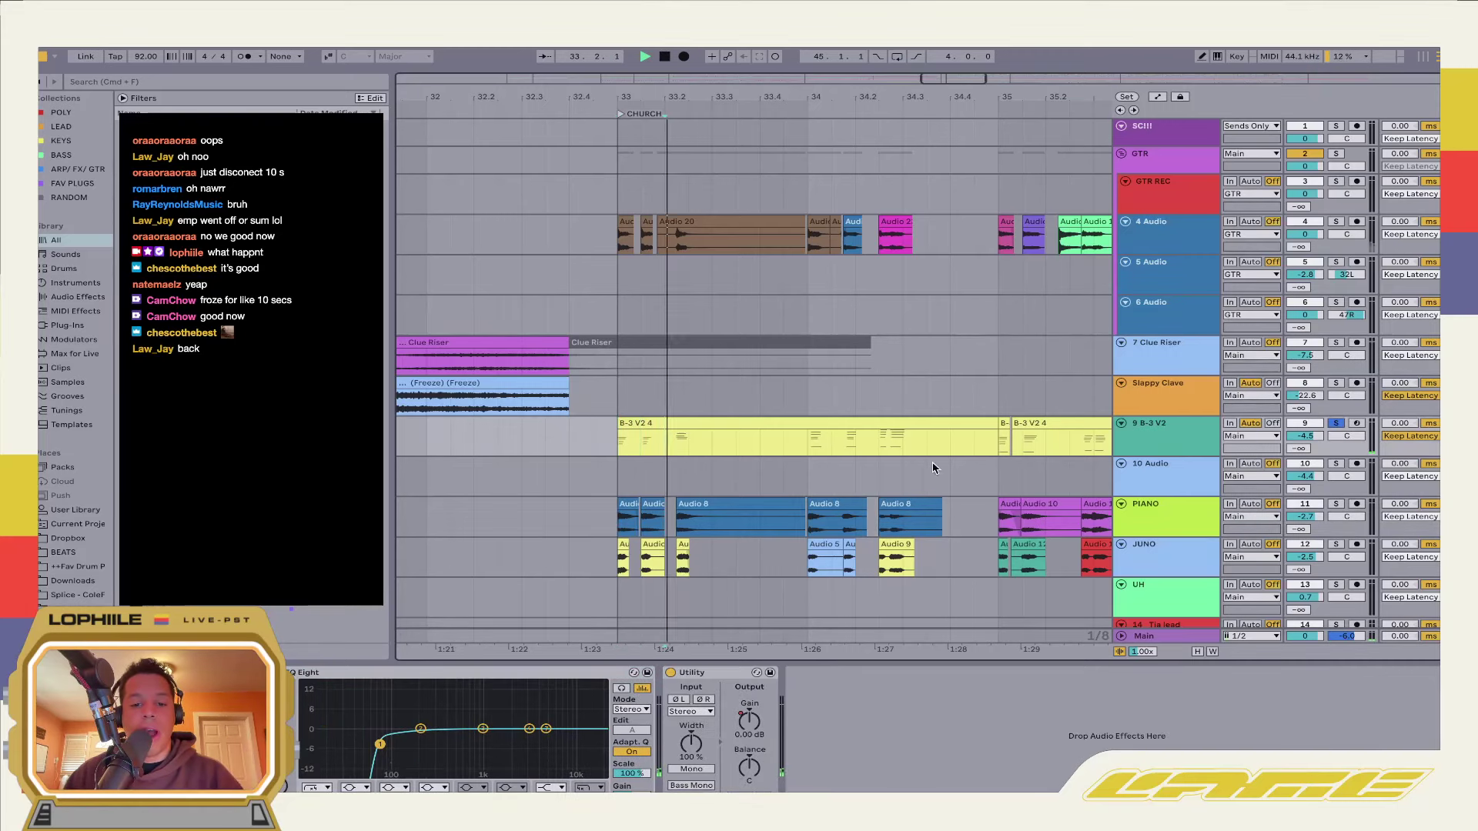
key("space")
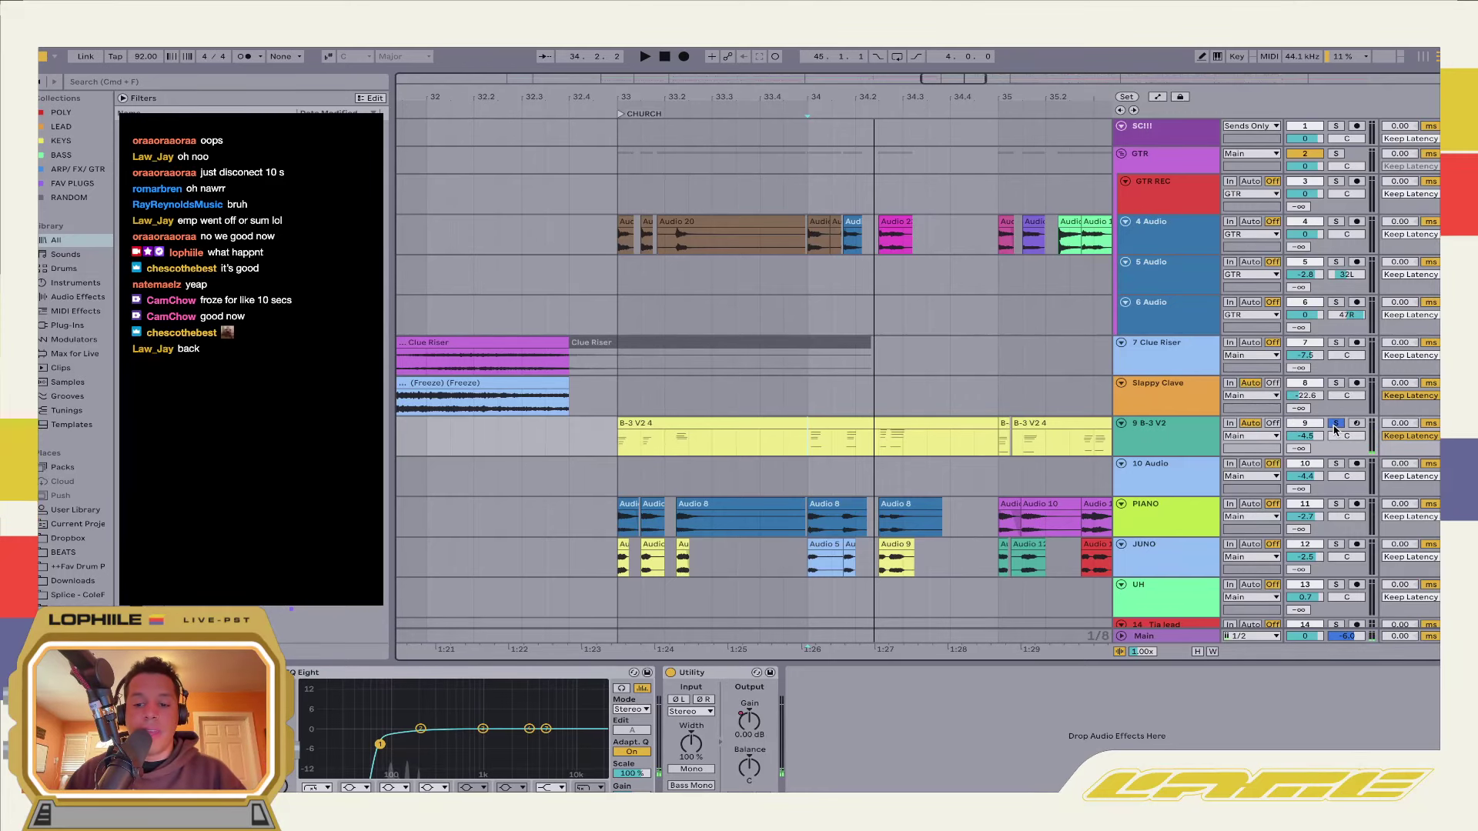
Solo the PIANO track and play its clips from bar 33 through the CHURCH section toward BEAT IN
left_click(1336, 503)
left_click(932, 500)
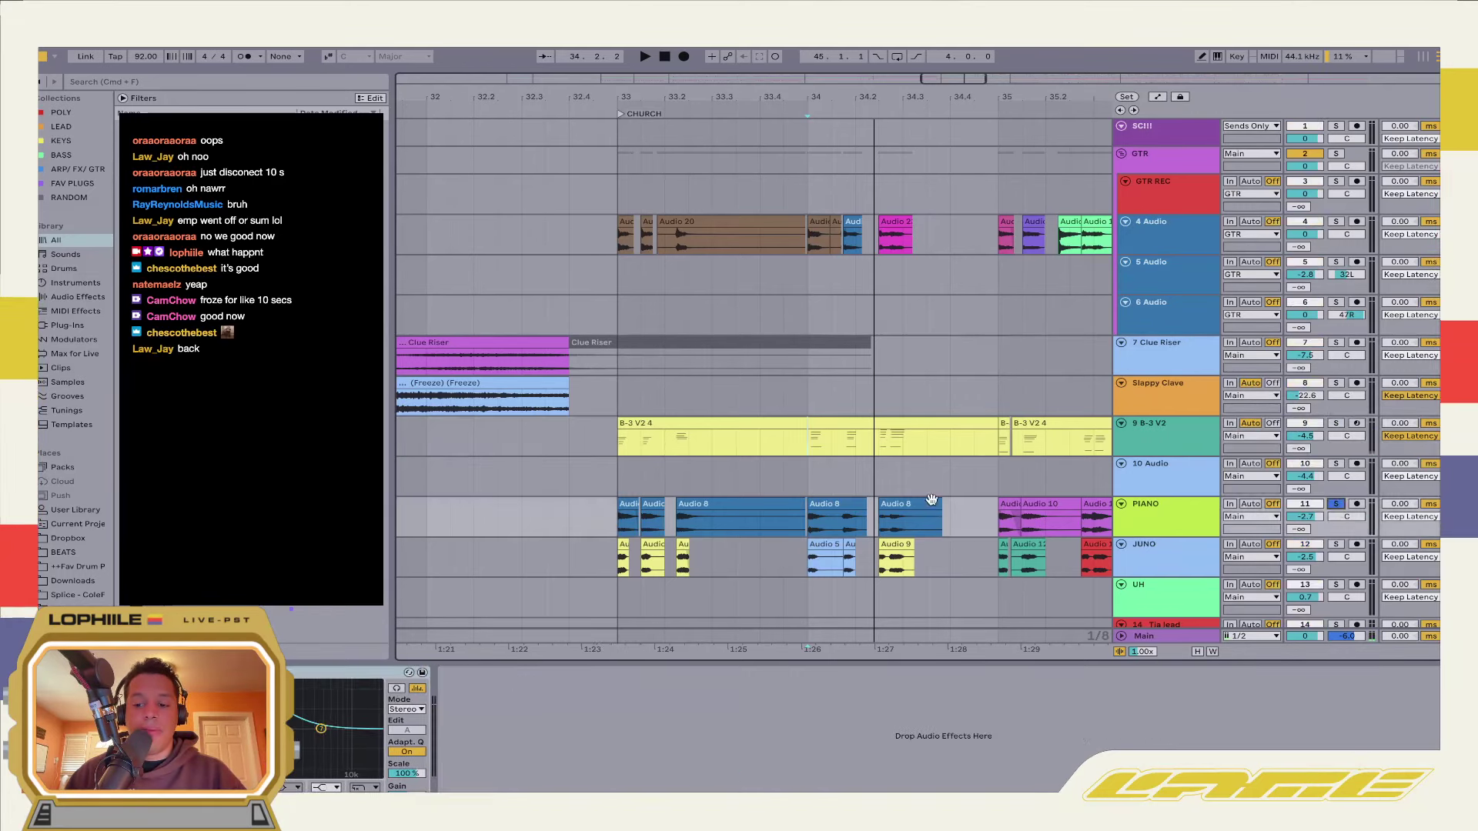
scroll(932, 501, "down", 3)
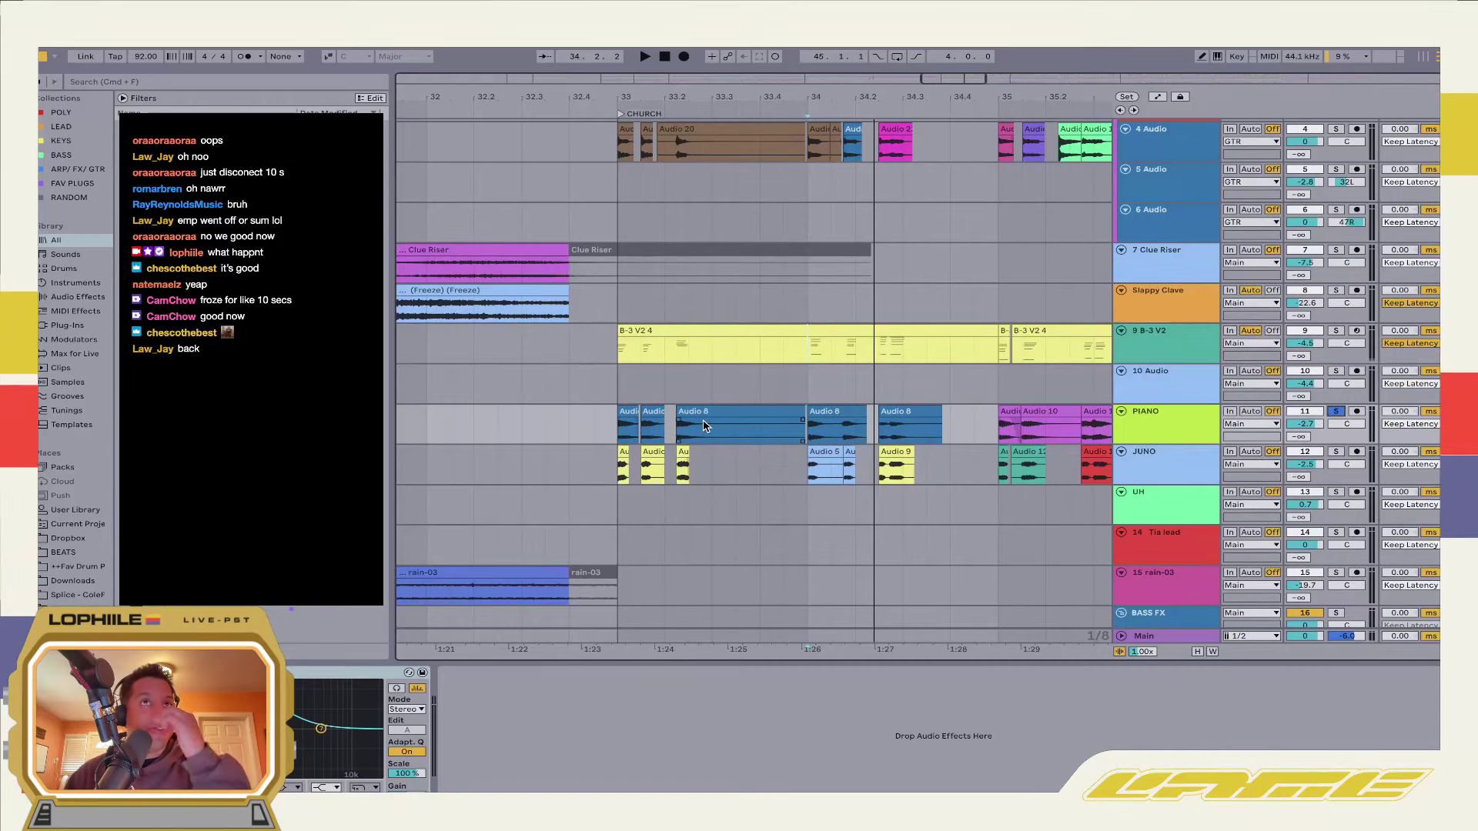
left_click(627, 427)
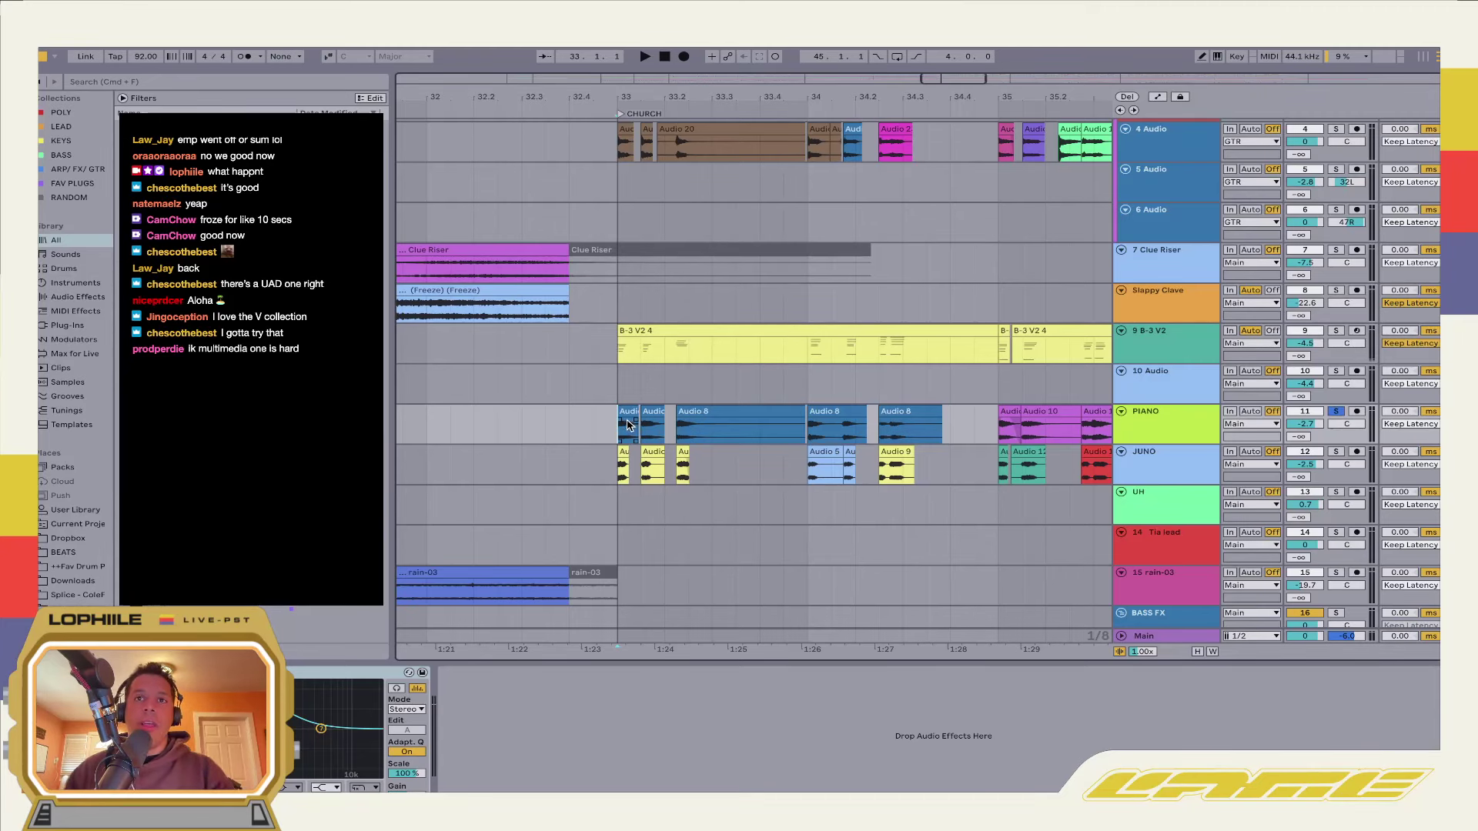
key("space")
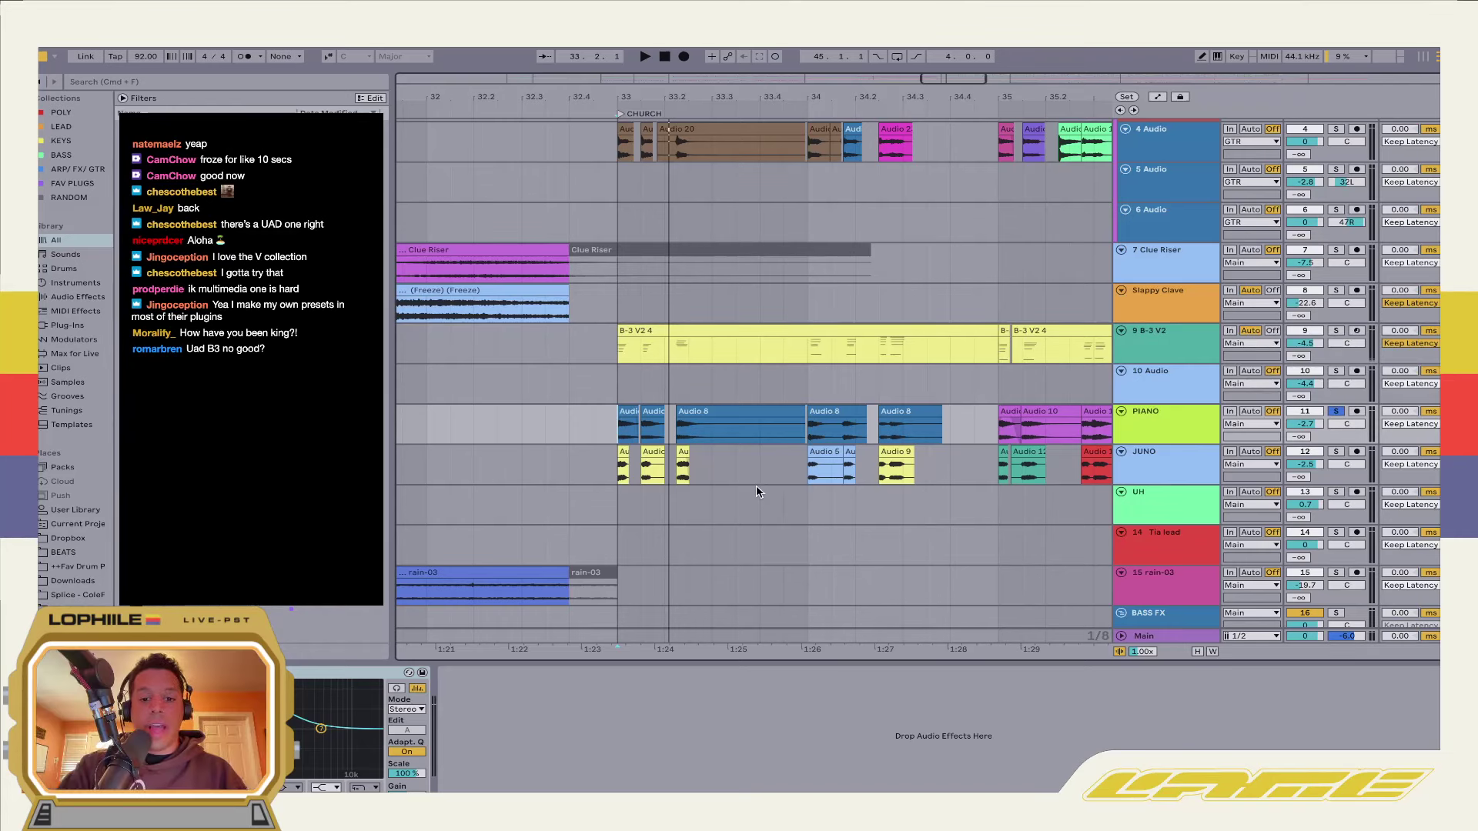
left_click(616, 428)
key("space")
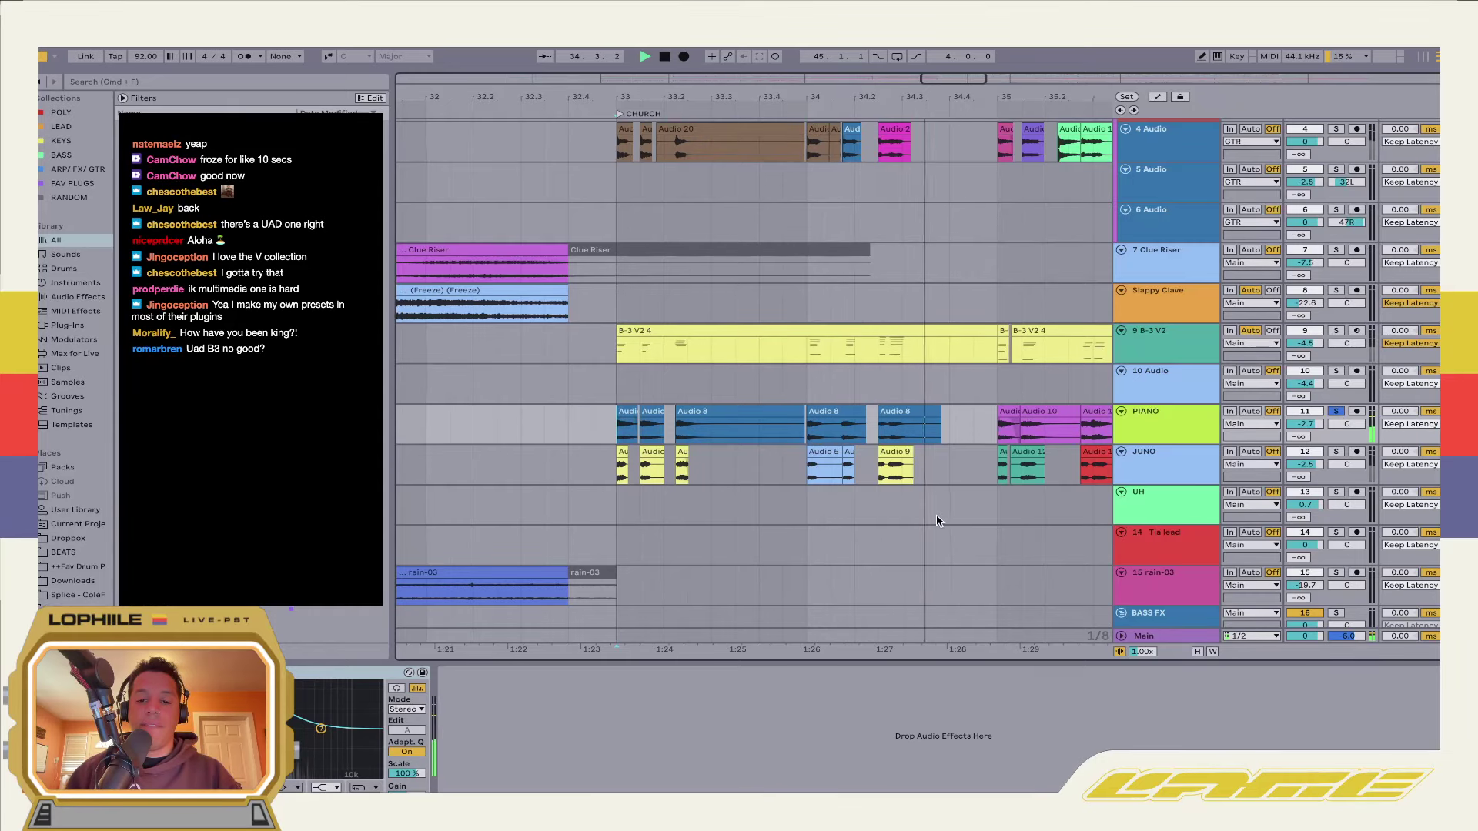
scroll(936, 514, "right", 3)
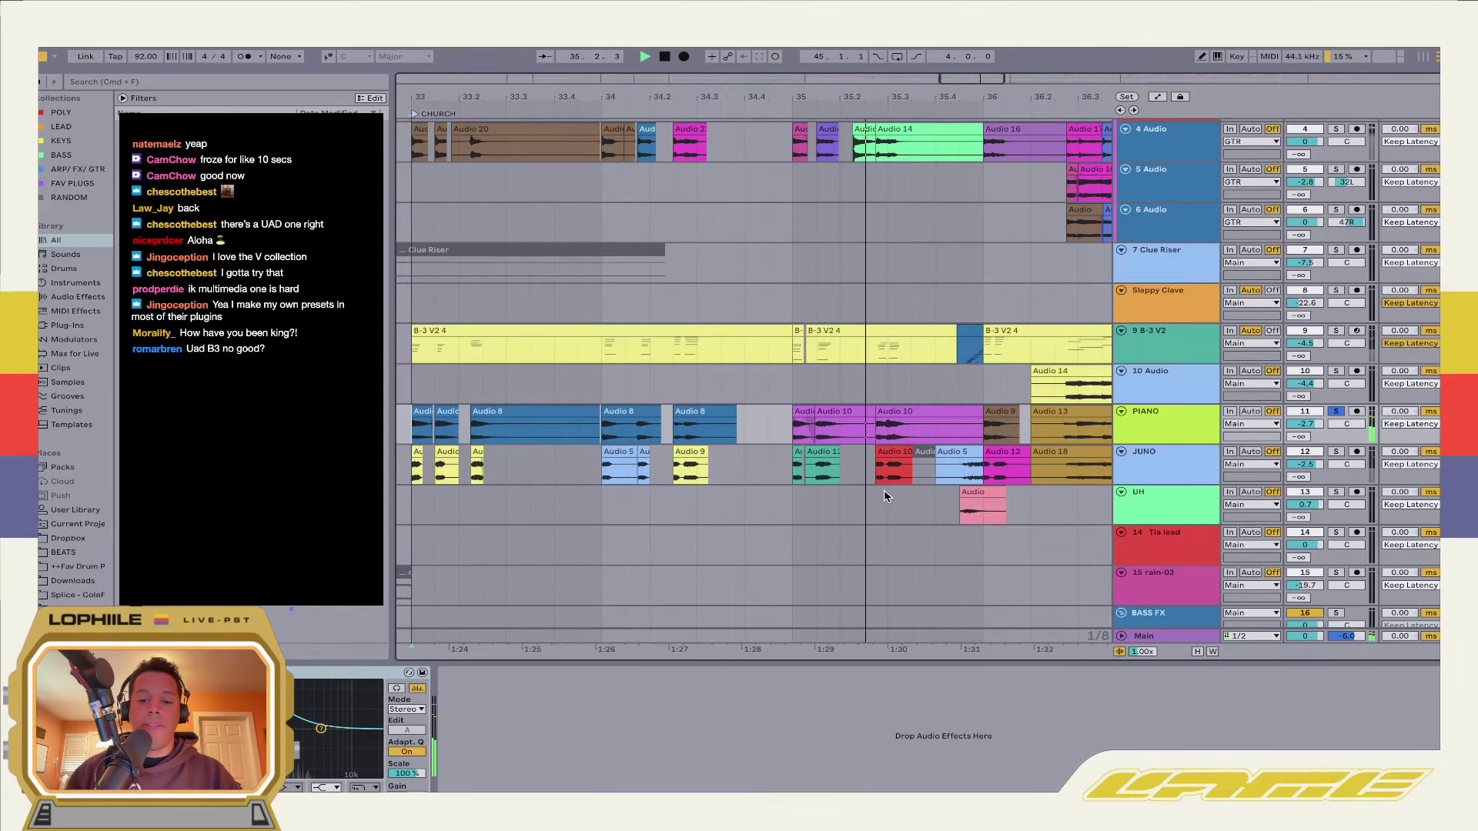
scroll(884, 496, "right", 3)
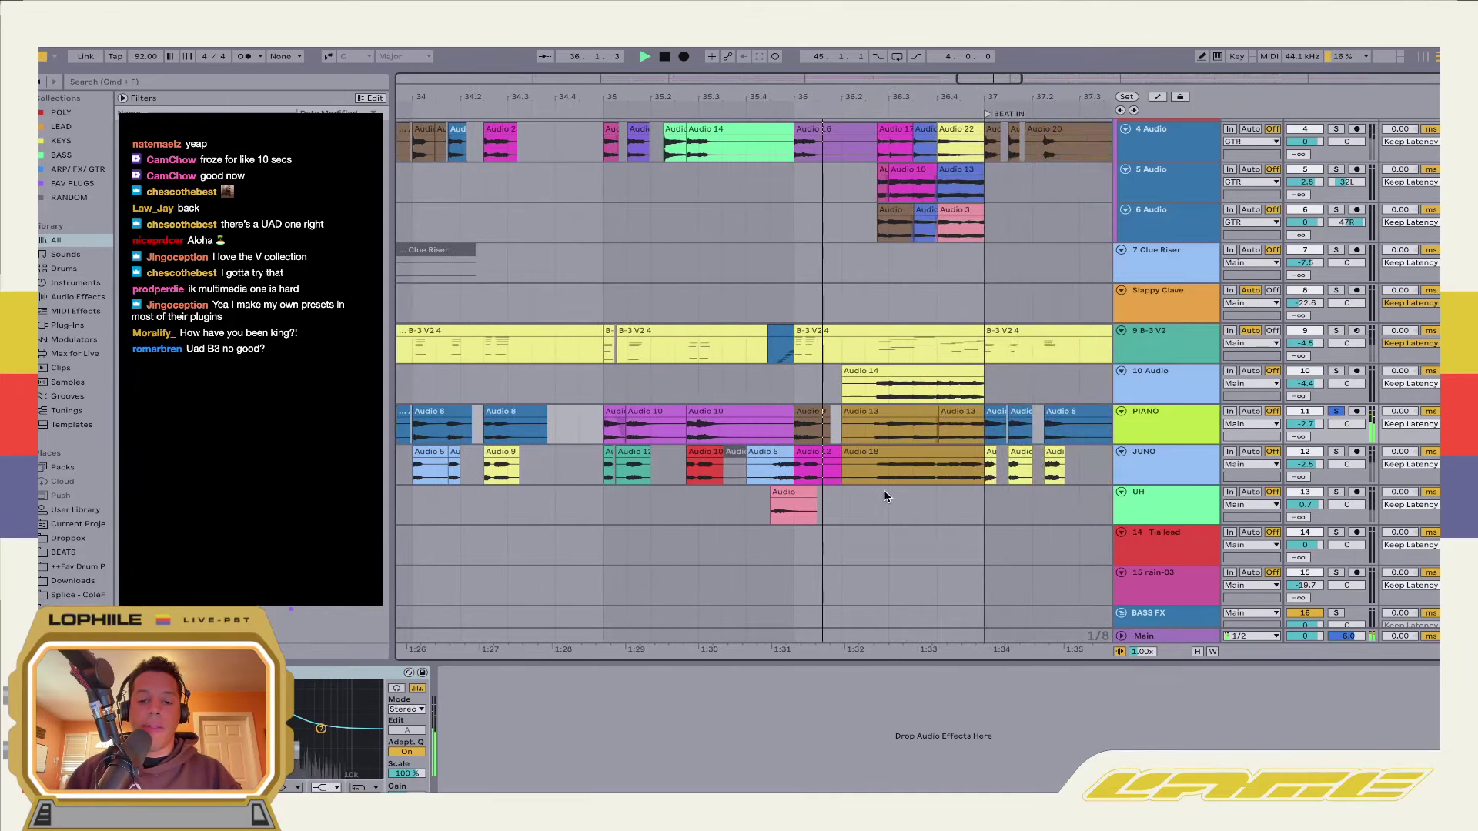
Solo the 10 Audio track, play its Audio 14 clip before BEAT IN, and stop at bar 37
left_click(868, 395)
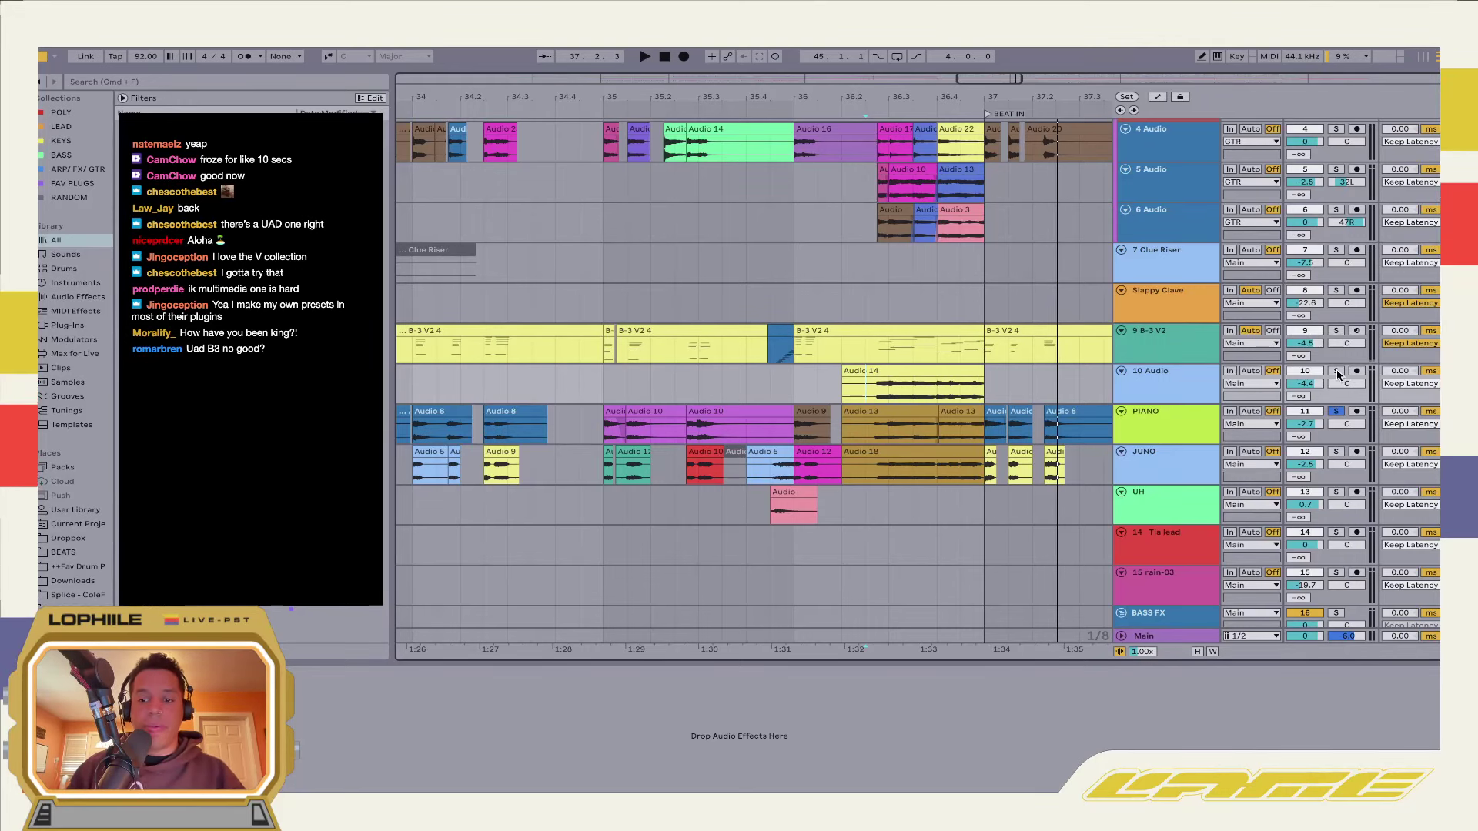
left_click(1336, 372)
key("space")
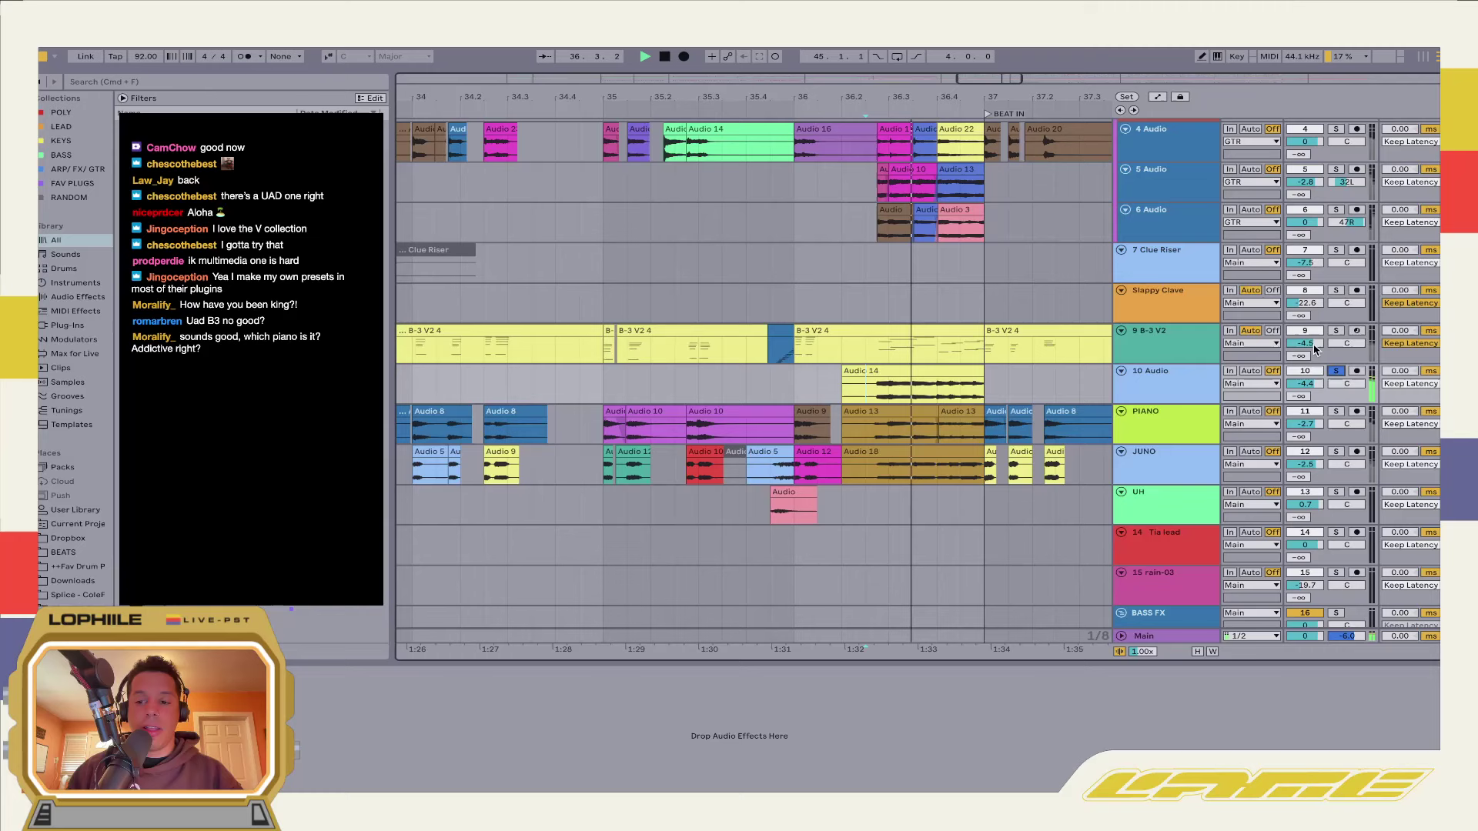
key("space")
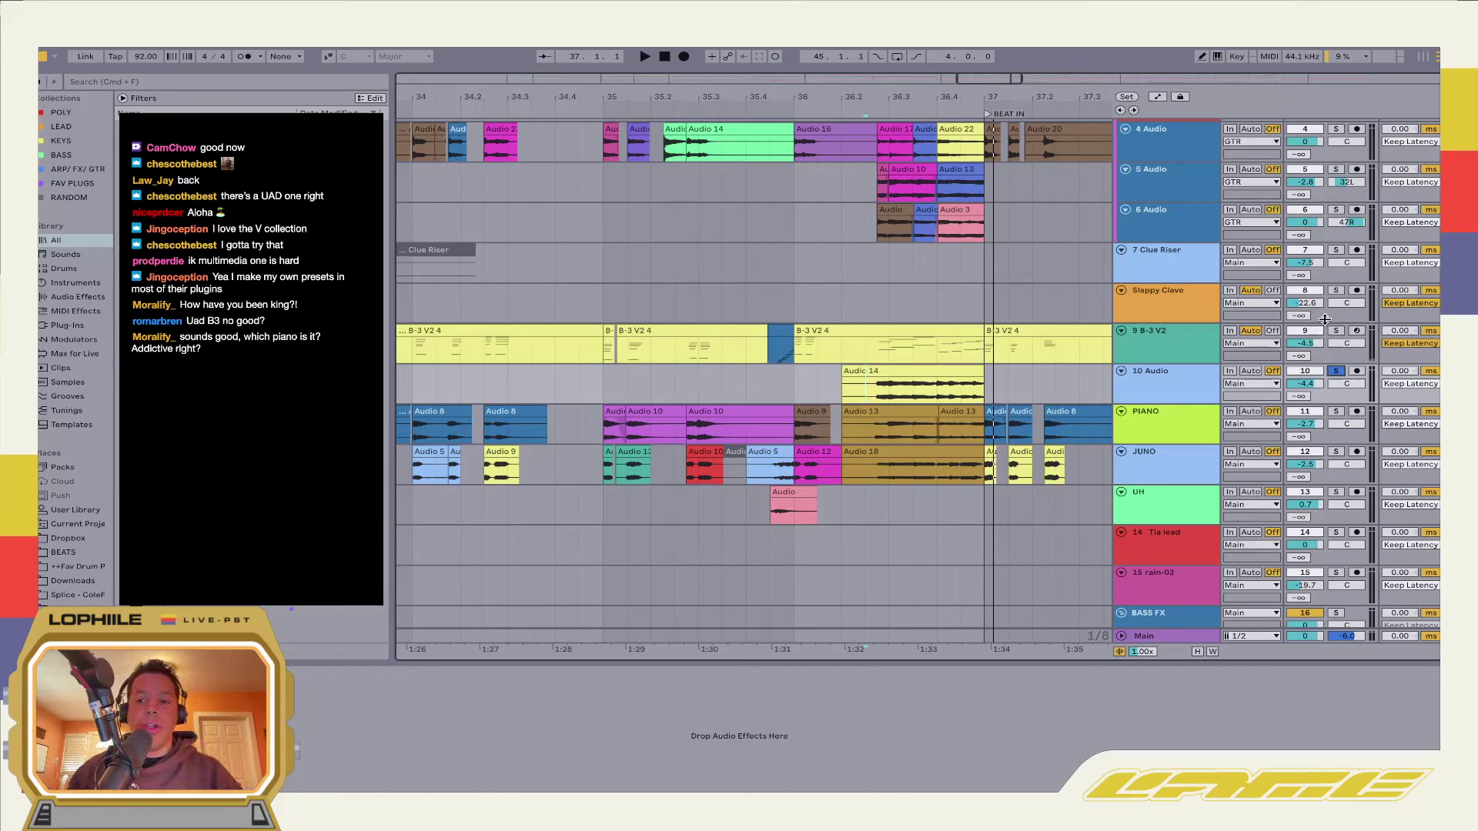
Solo the B-3 V2, 6 Audio and 5 Audio tracks in turn, auditioning the guitar layers in bar 36 before BEAT IN
left_click(1335, 331)
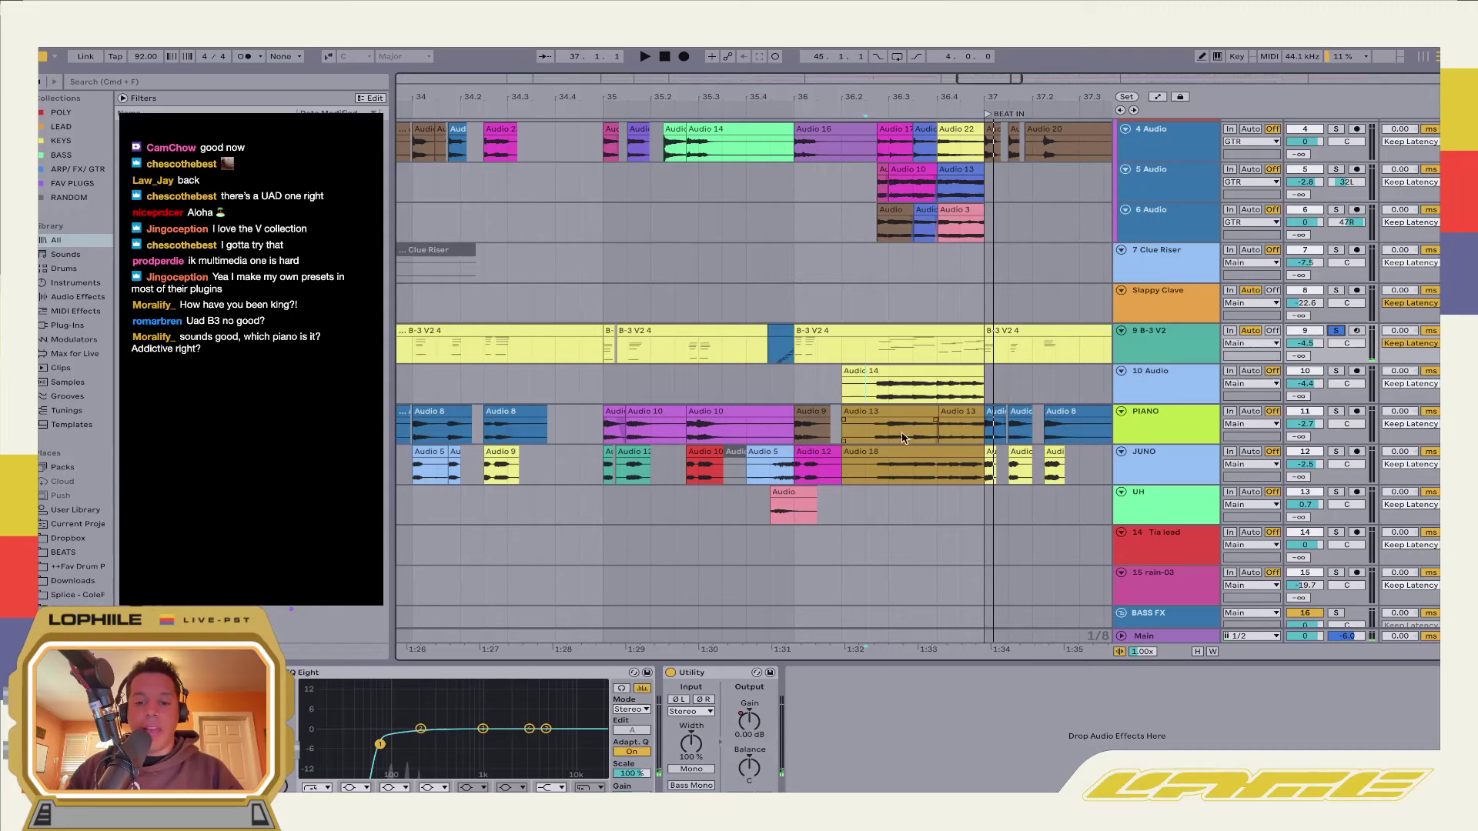
left_click(1337, 211)
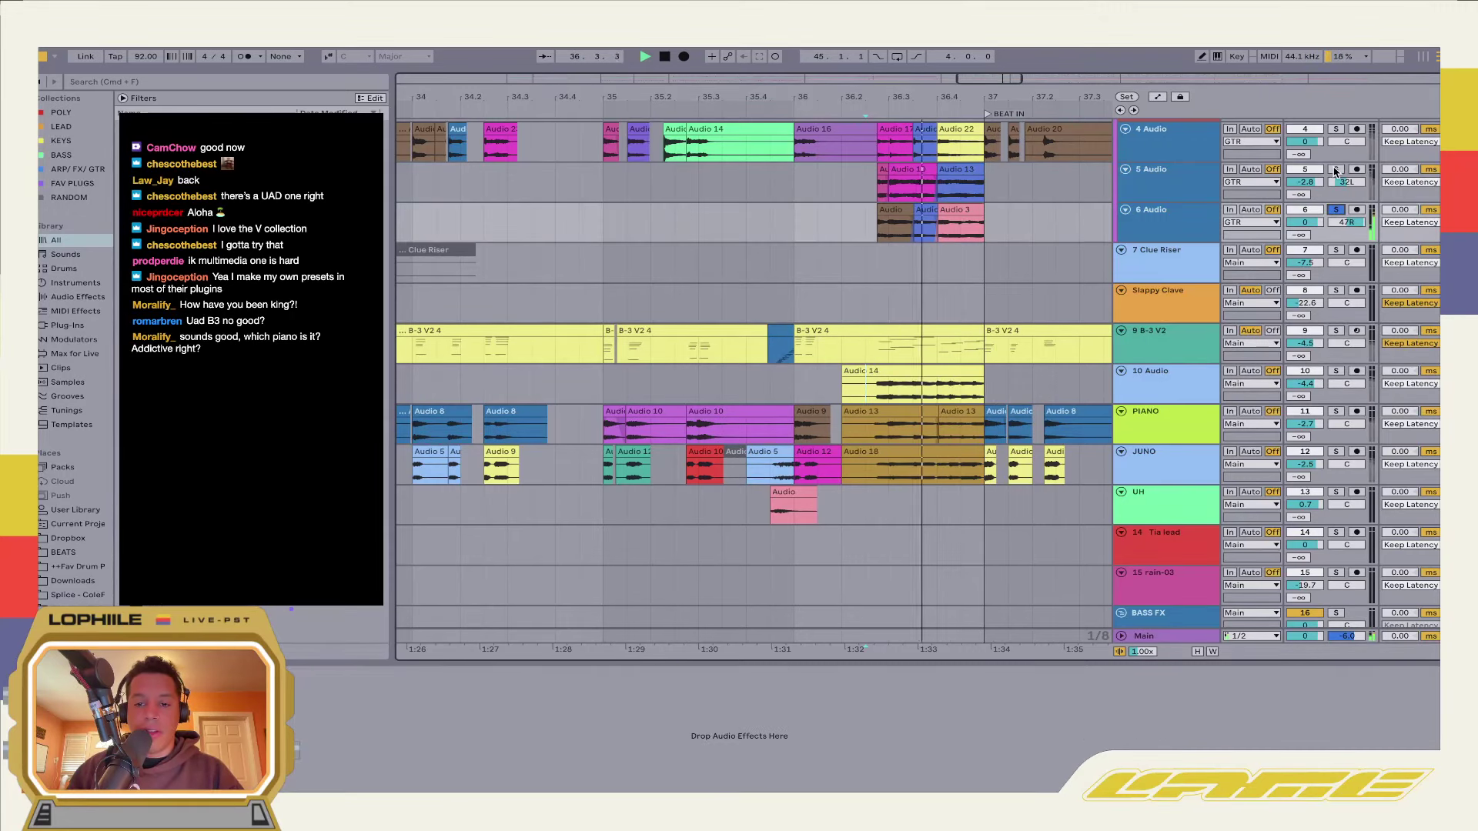
left_click(1337, 171)
scroll(1019, 257, "up", 3)
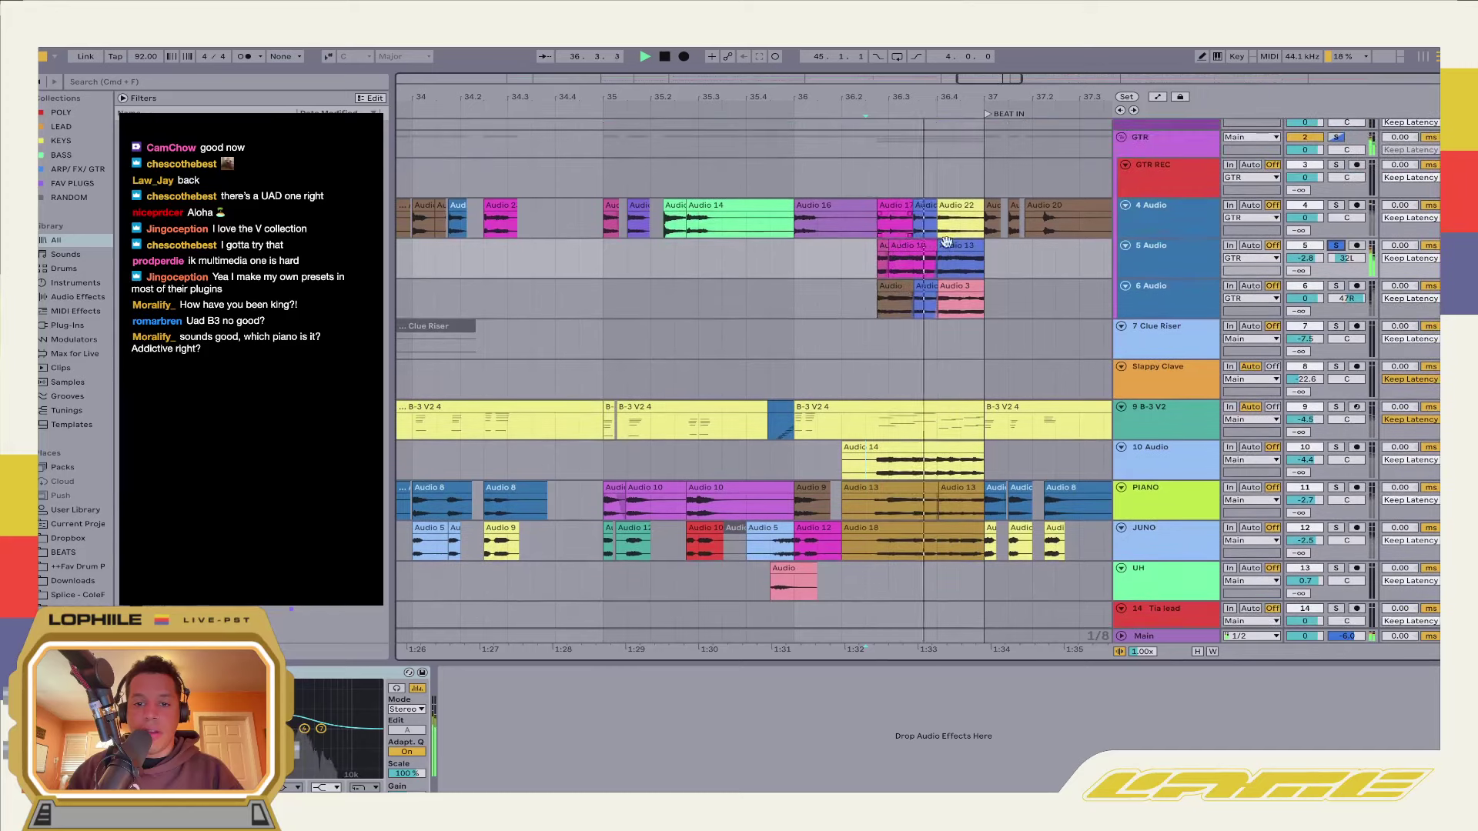
key("space")
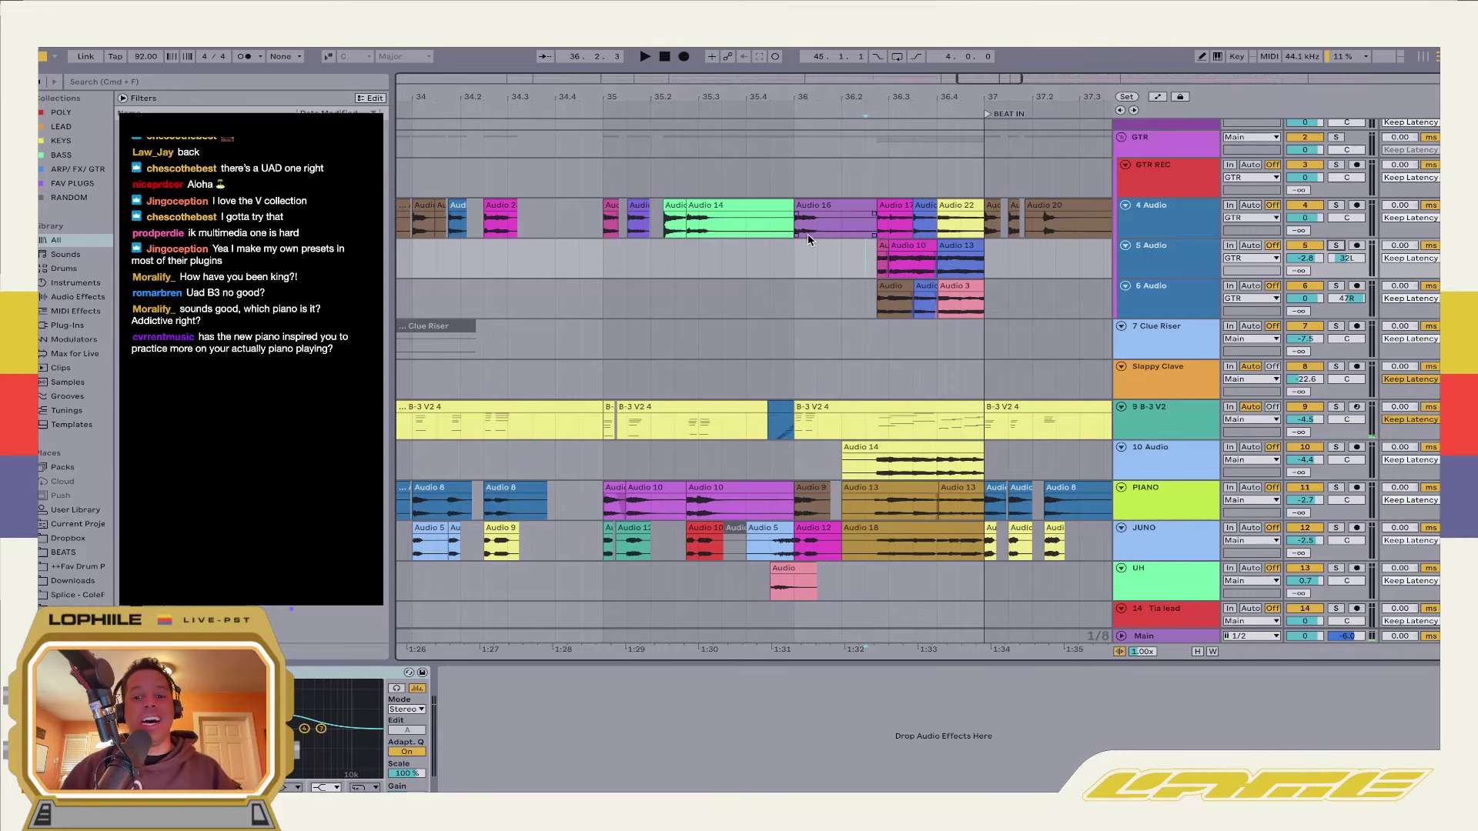
Solo the JUNO track and play its clips from bar 33 at the CHURCH marker
left_click(1021, 801)
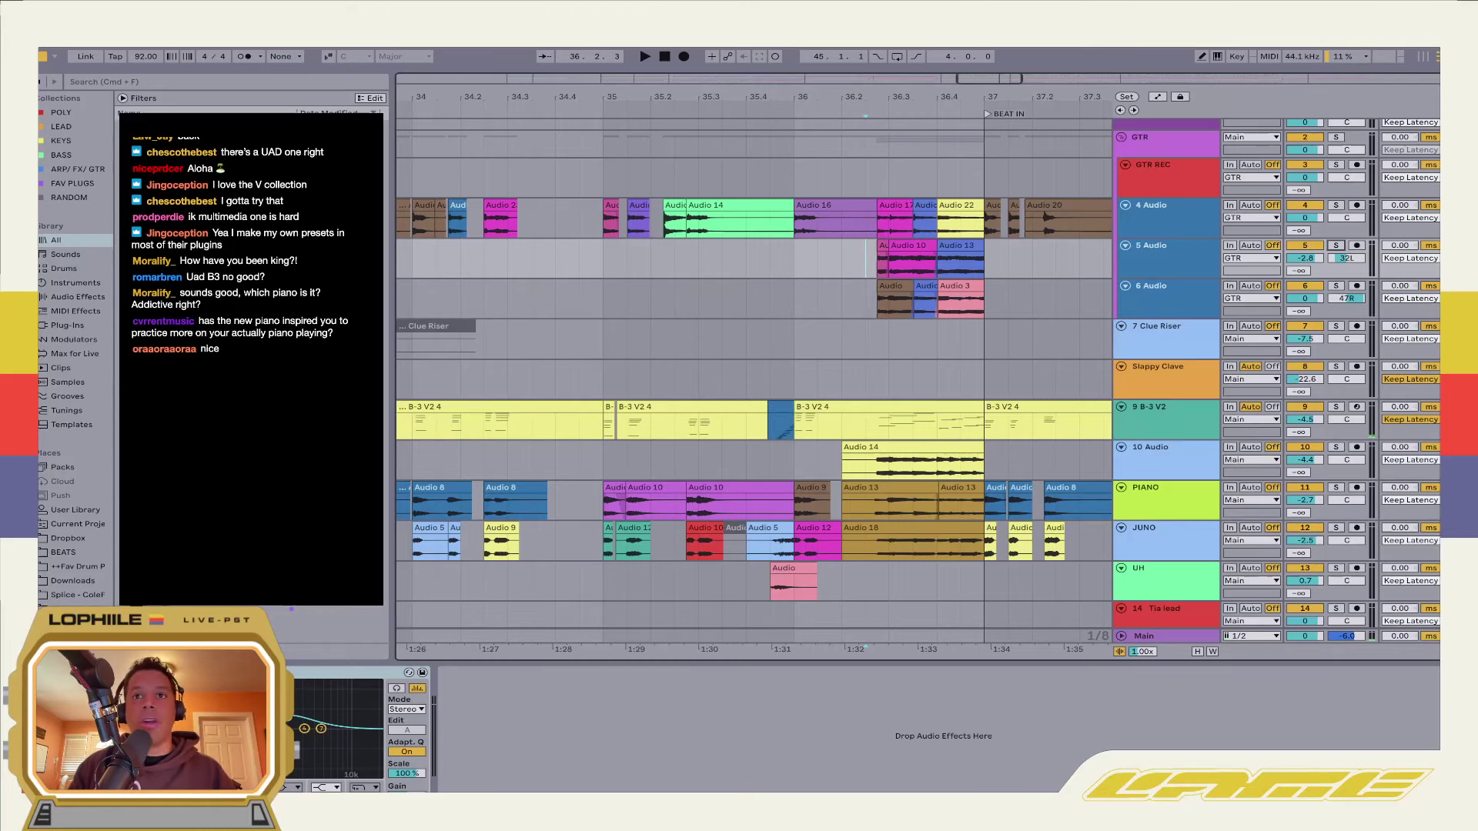
left_click(791, 462)
scroll(770, 473, "left", 5)
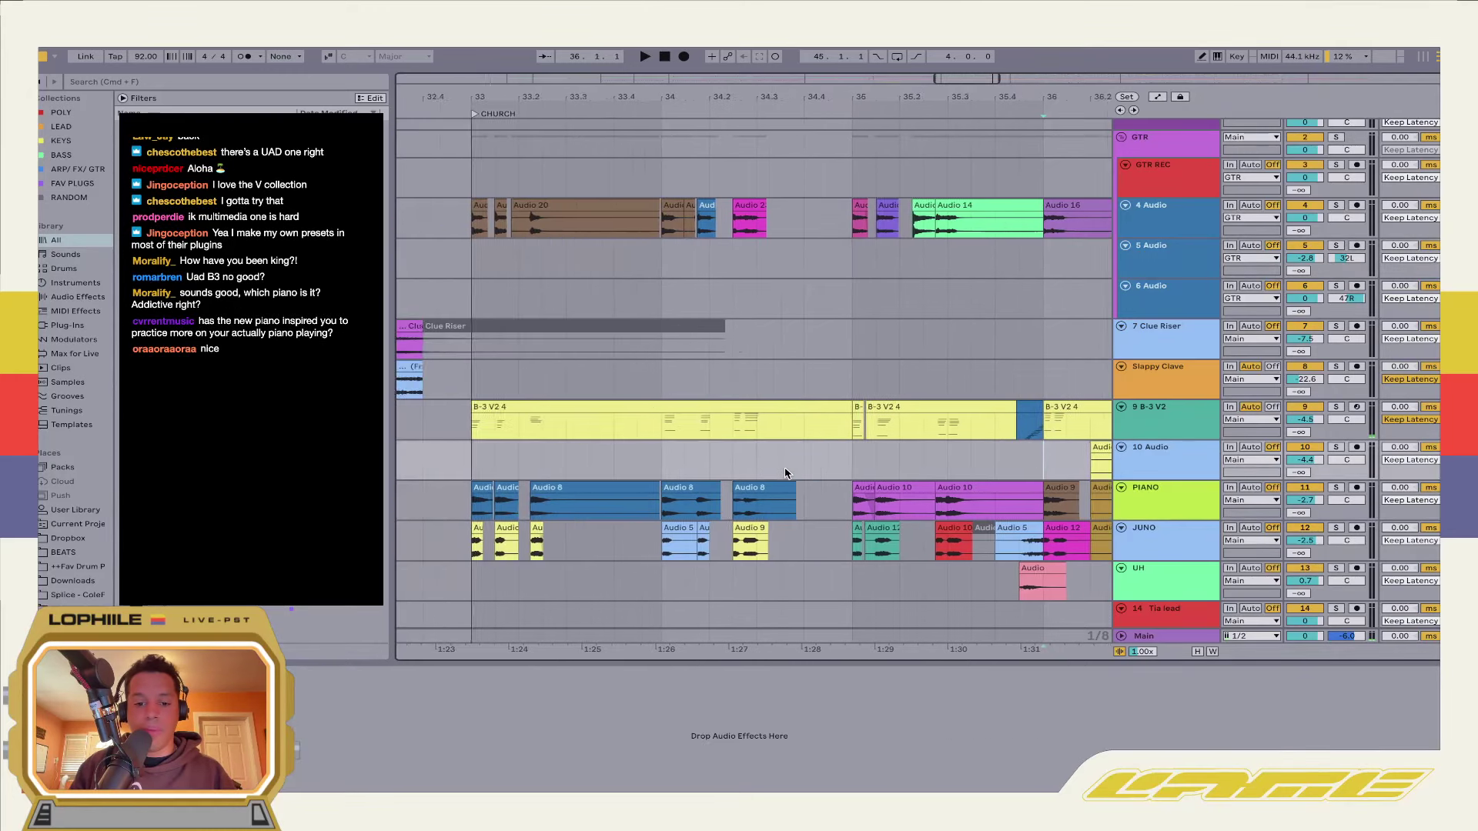
left_click(466, 548)
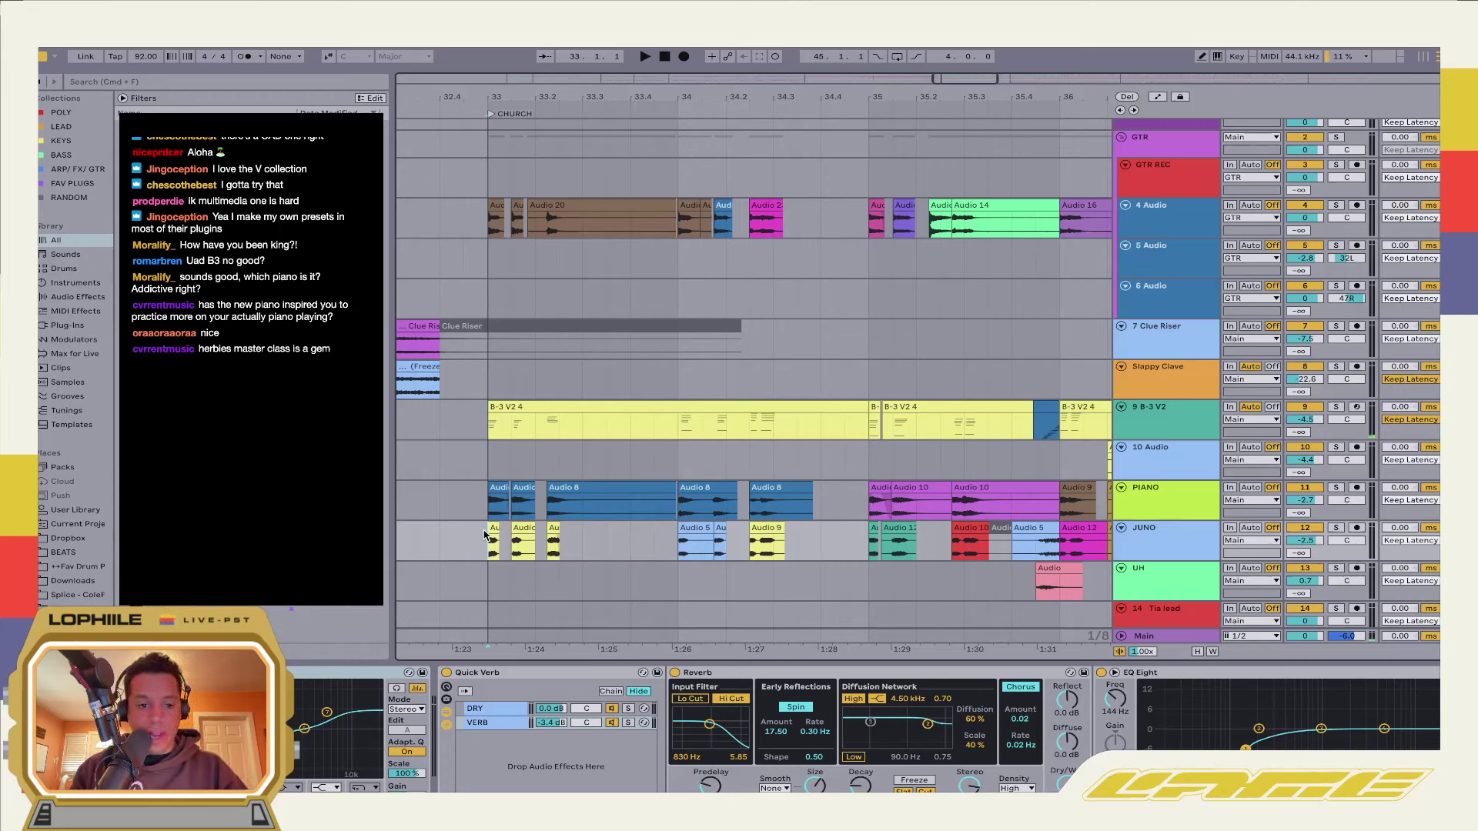
left_click(1337, 528)
key("space")
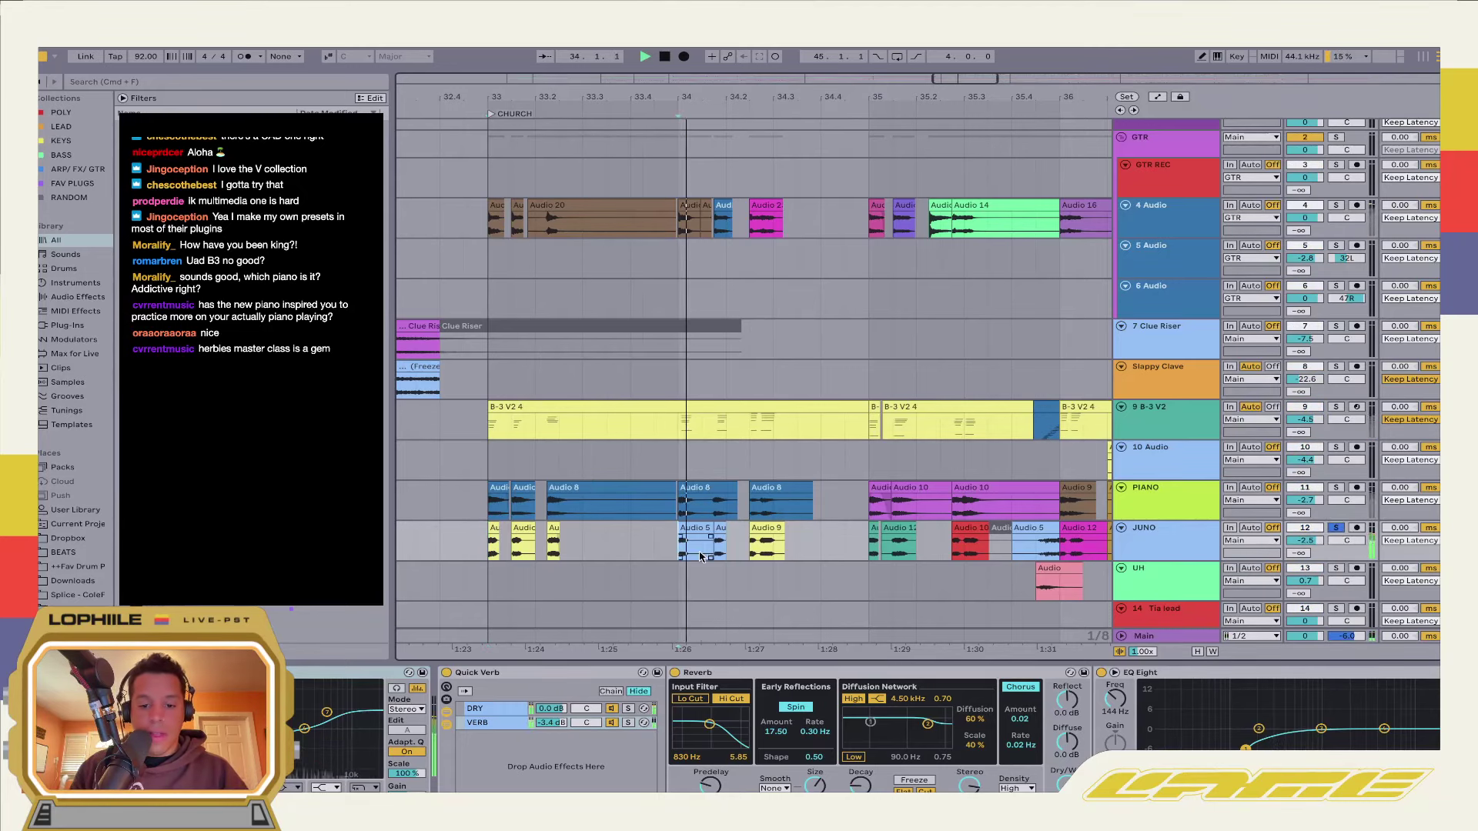
scroll(889, 562, "right", 3)
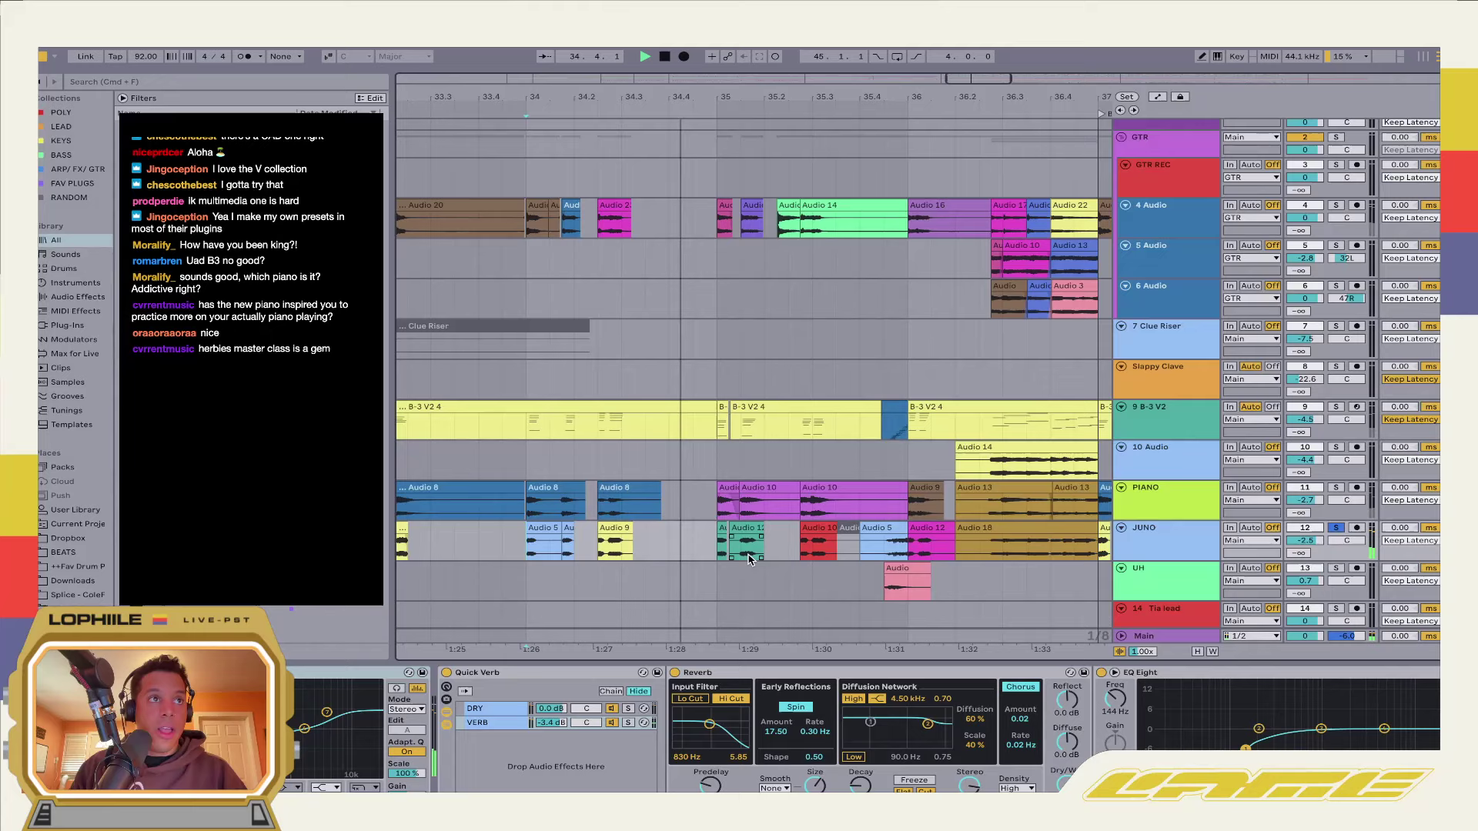
Replay the soloed JUNO track from 35.2.4 and again from 35.4.3 into the BEAT IN section
left_click(800, 555)
key("space")
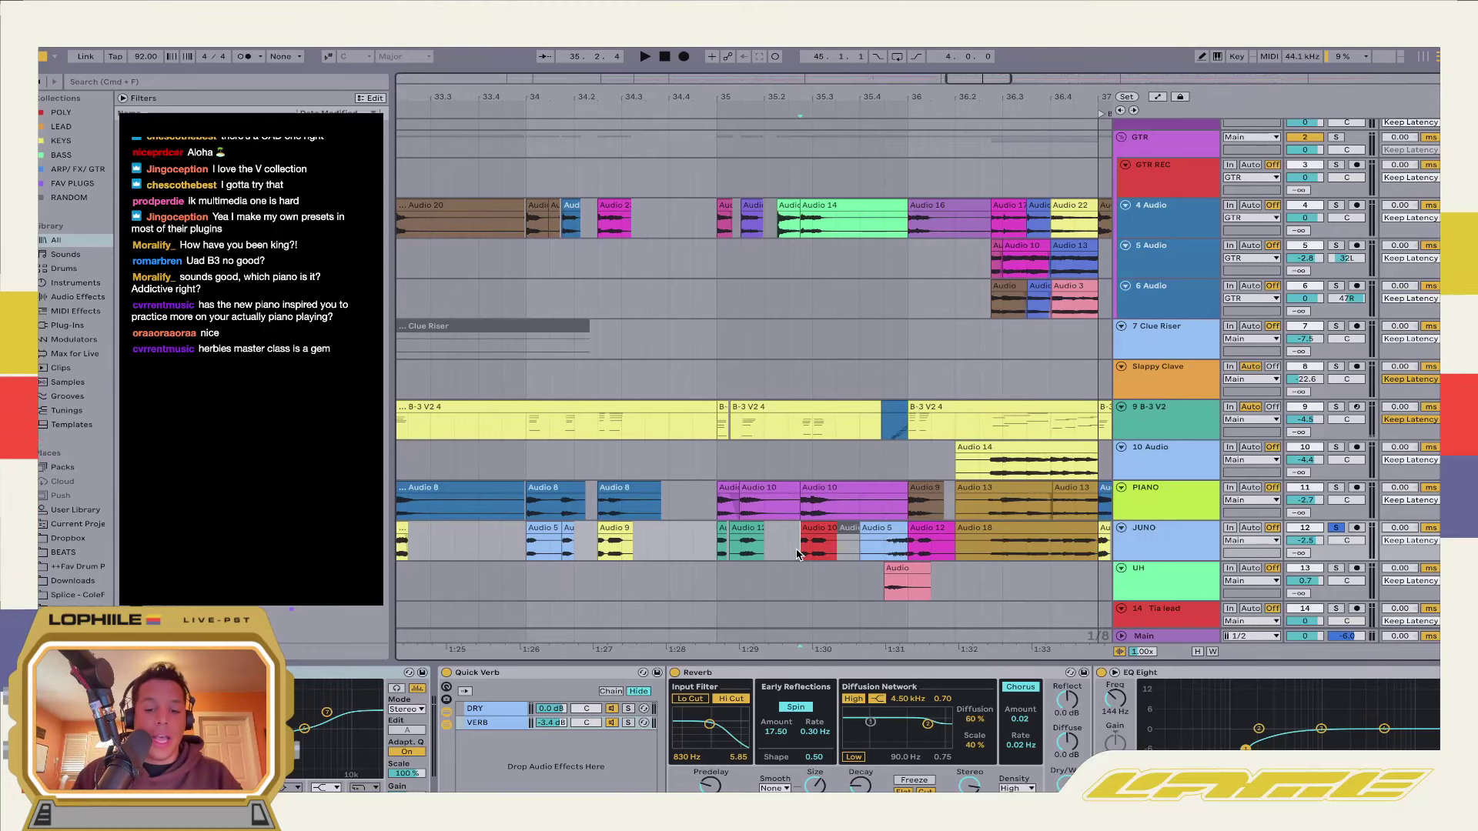
key("space")
left_click(882, 547)
key("space")
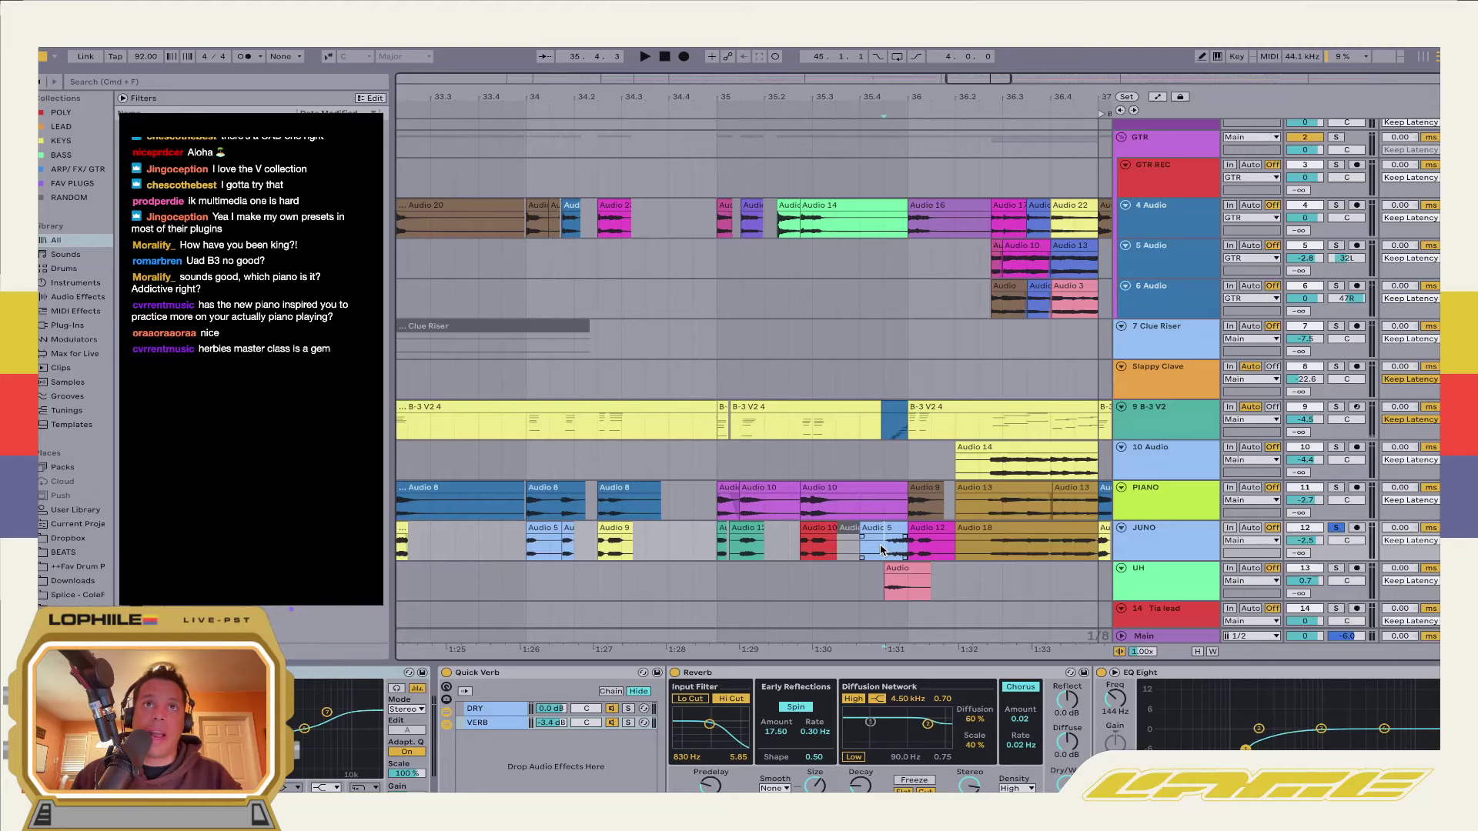
key("space")
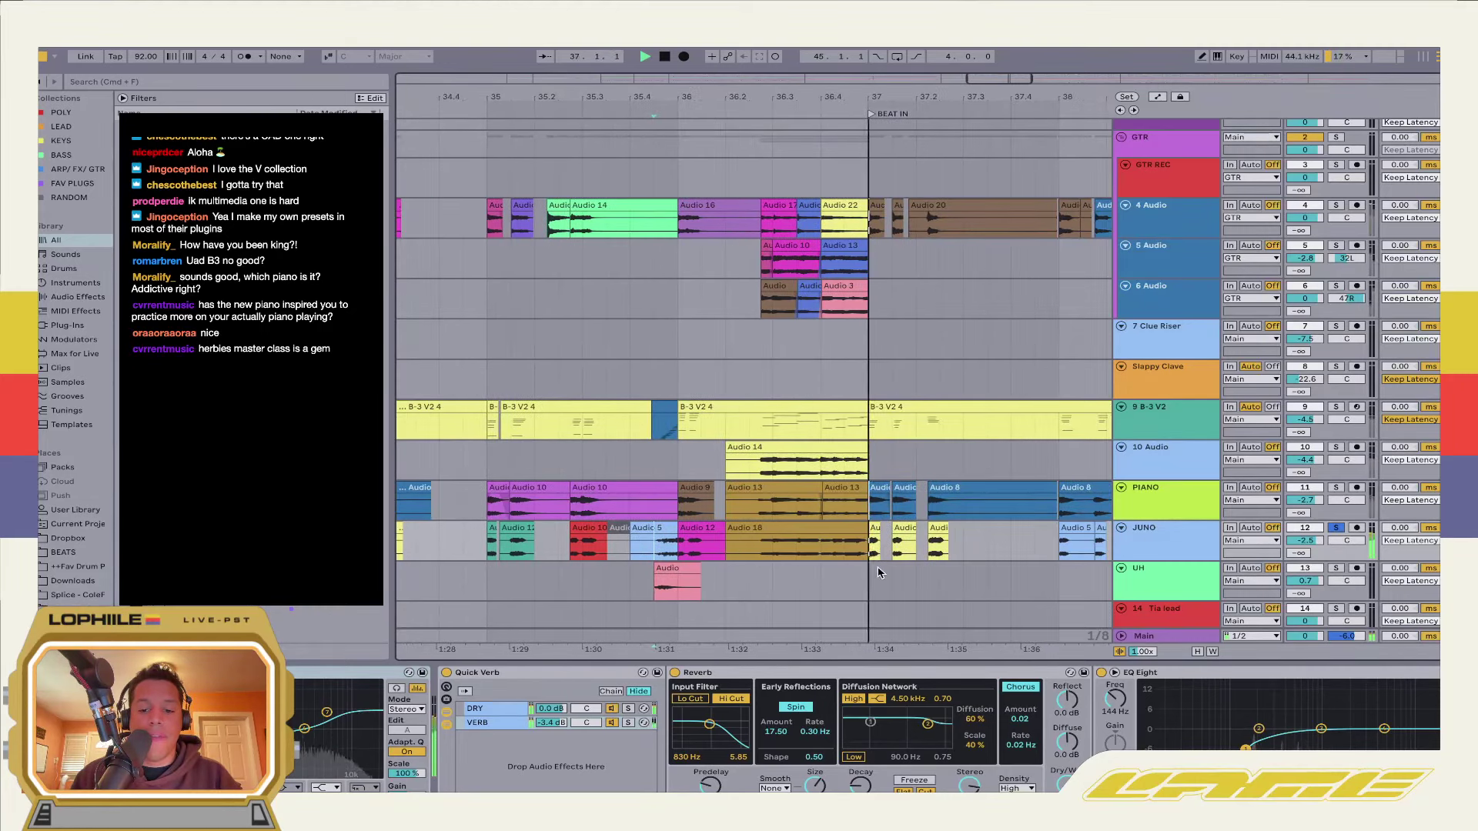
Solo the UH track and play its single clip from 35.4.1 past bar 36
scroll(816, 566, "left", 5)
left_click(809, 576)
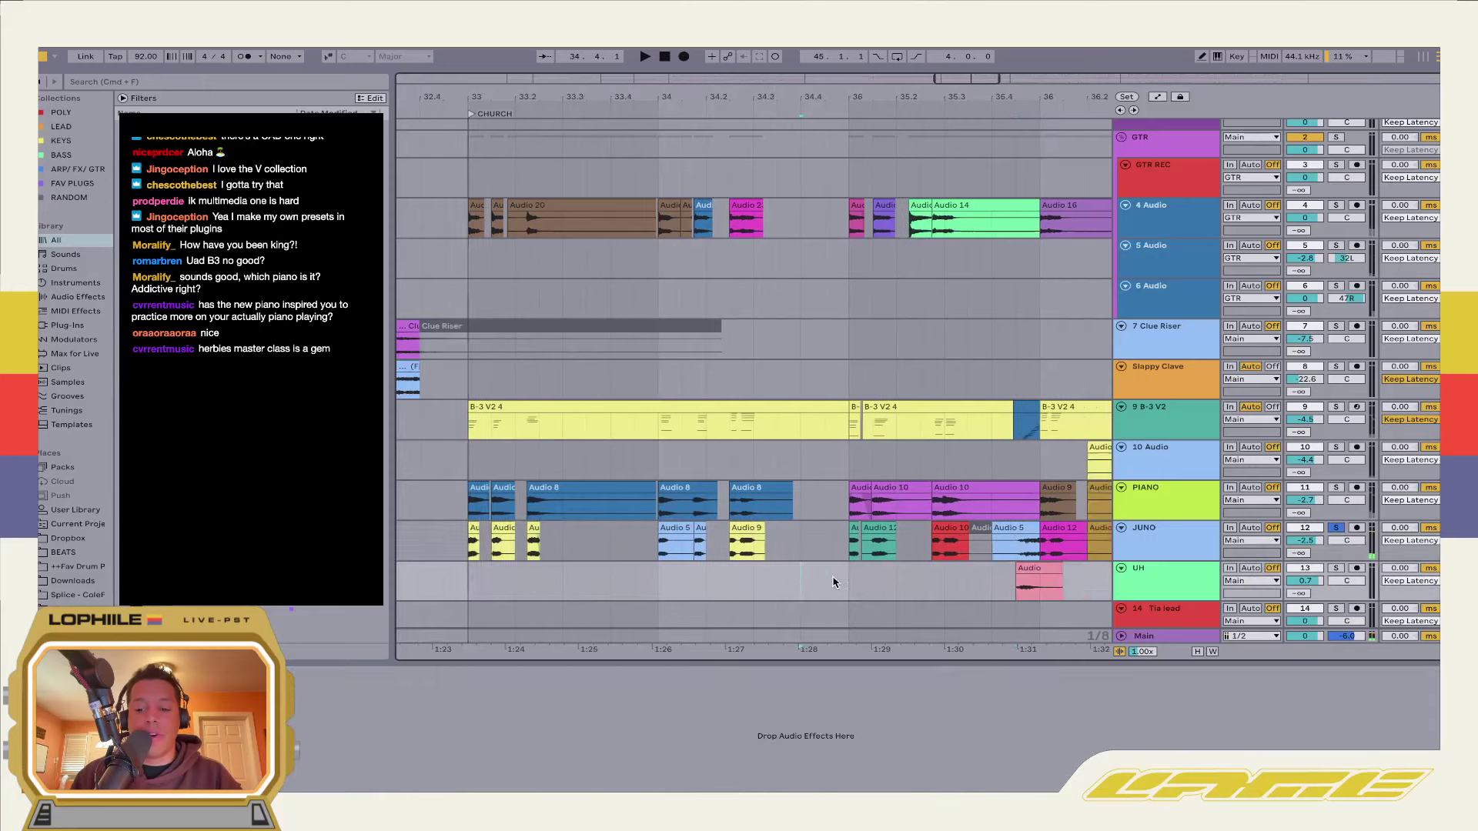
scroll(801, 579, "right", 3)
left_click(707, 587)
scroll(700, 587, "down", 5)
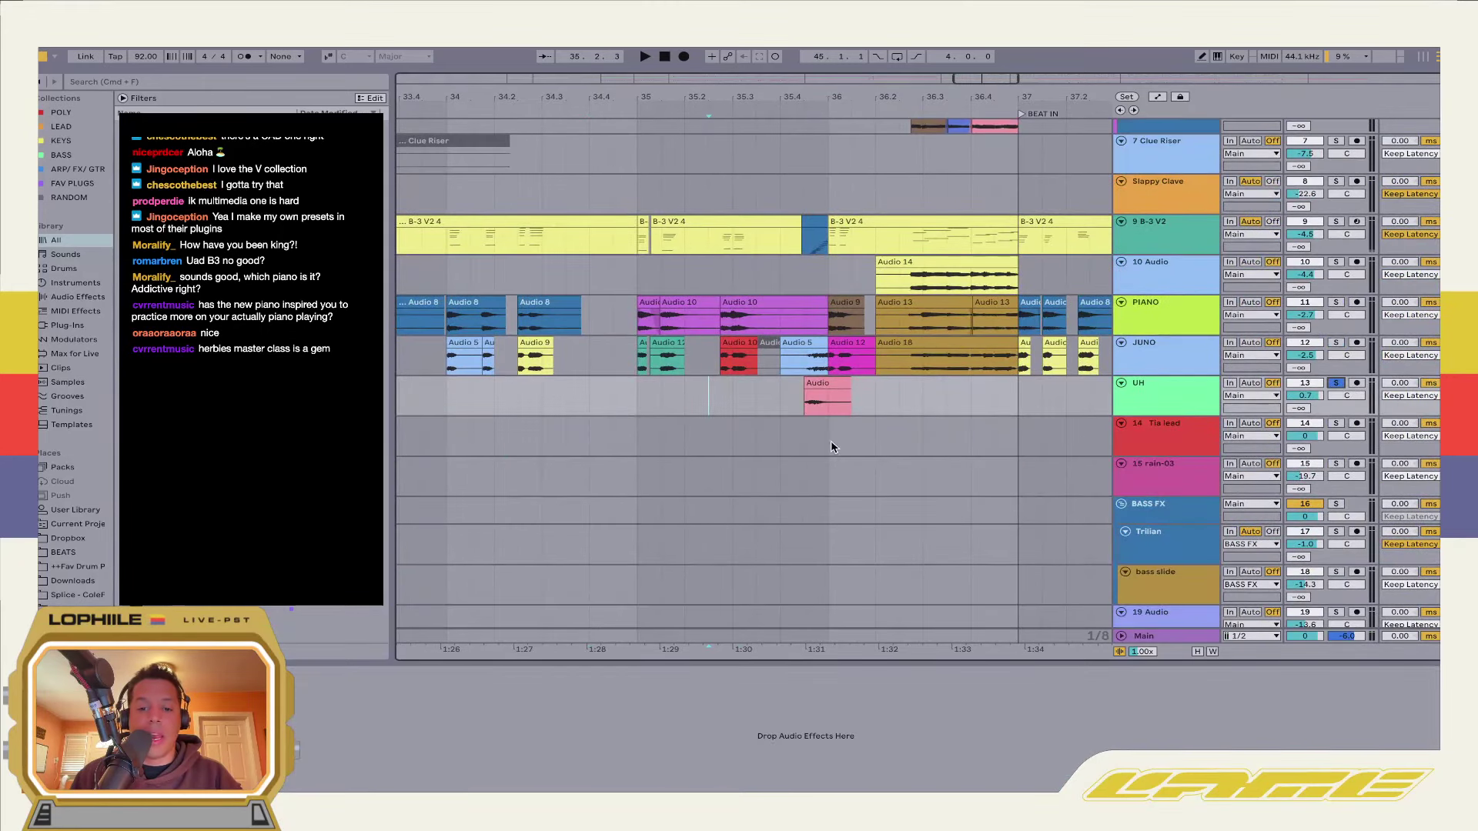
left_click(830, 445)
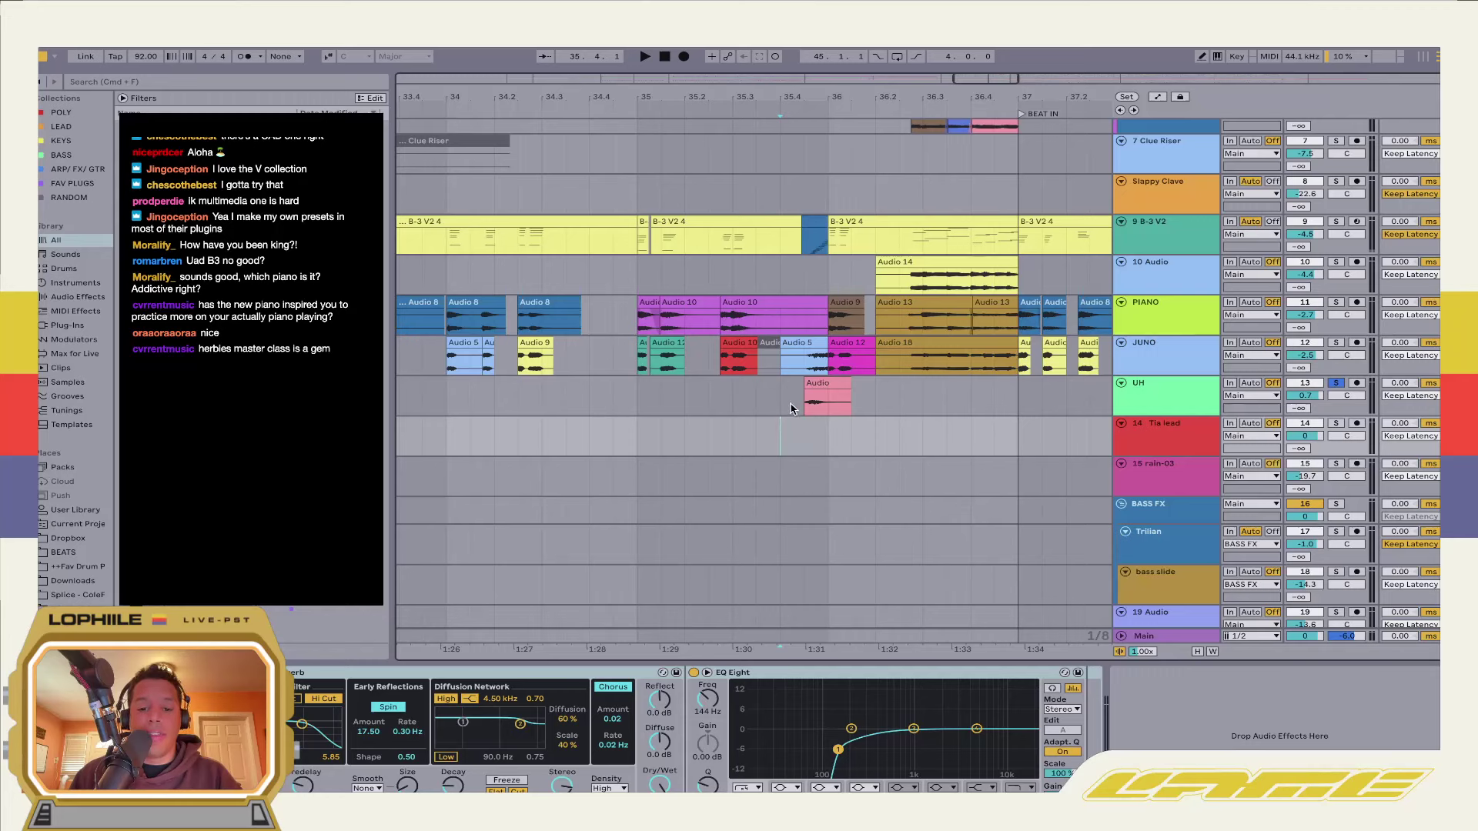
left_click(791, 409)
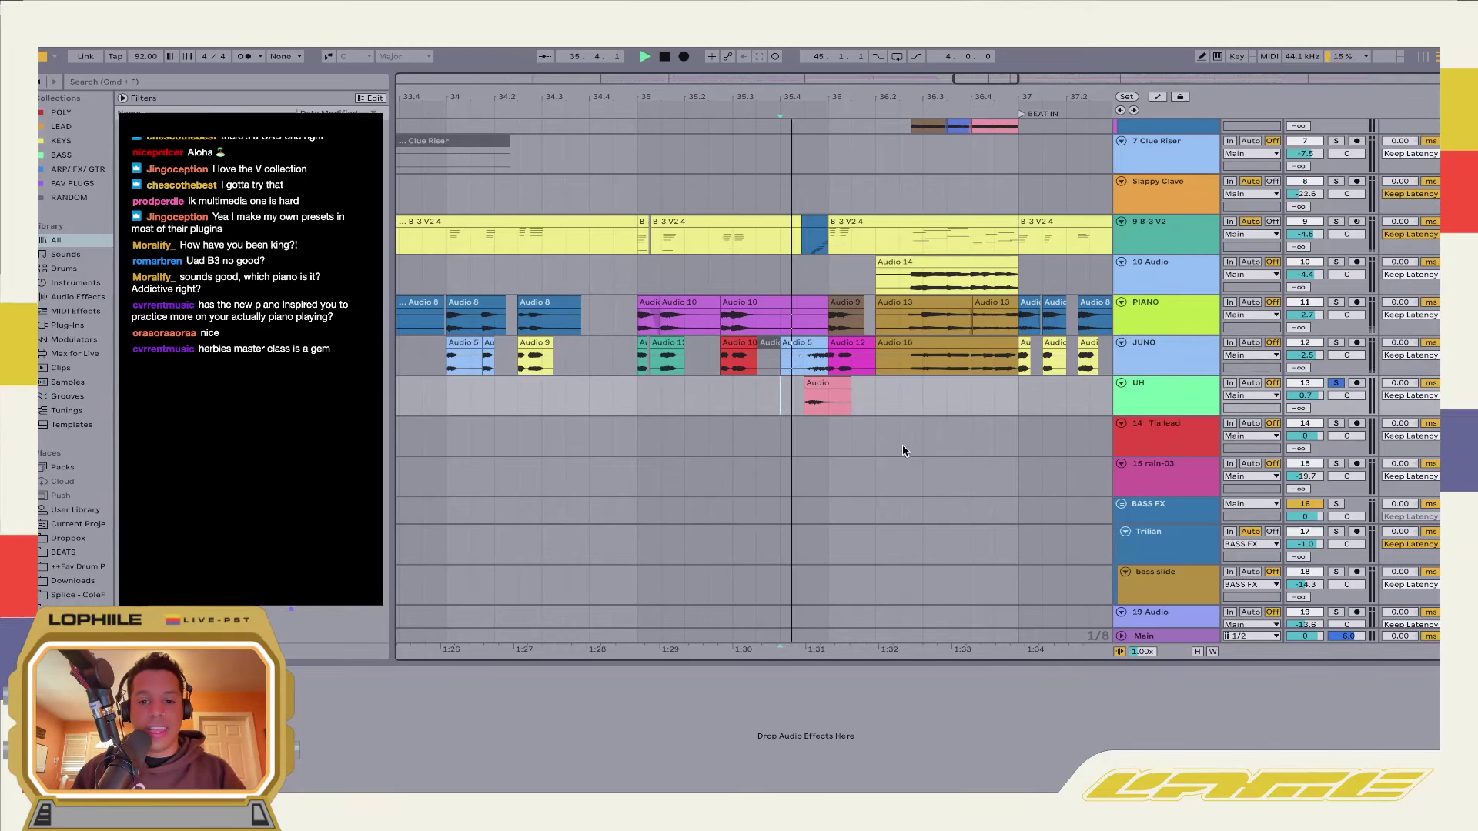
key("space")
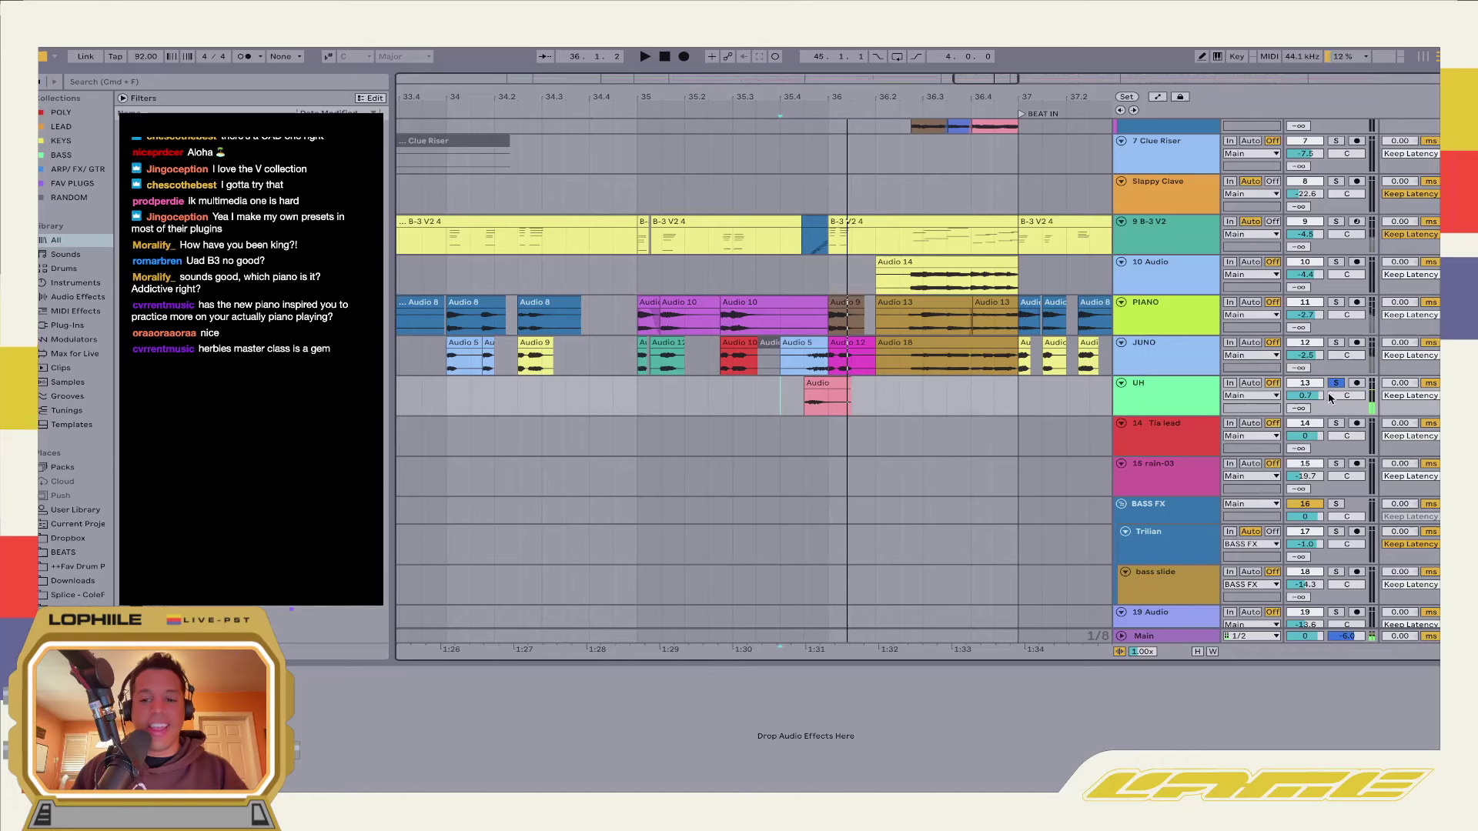
Select the UH clip, unsolo its track, and play the full mix into BEAT IN while viewing the bass tracks
double_click(829, 384)
key("shift+Tab")
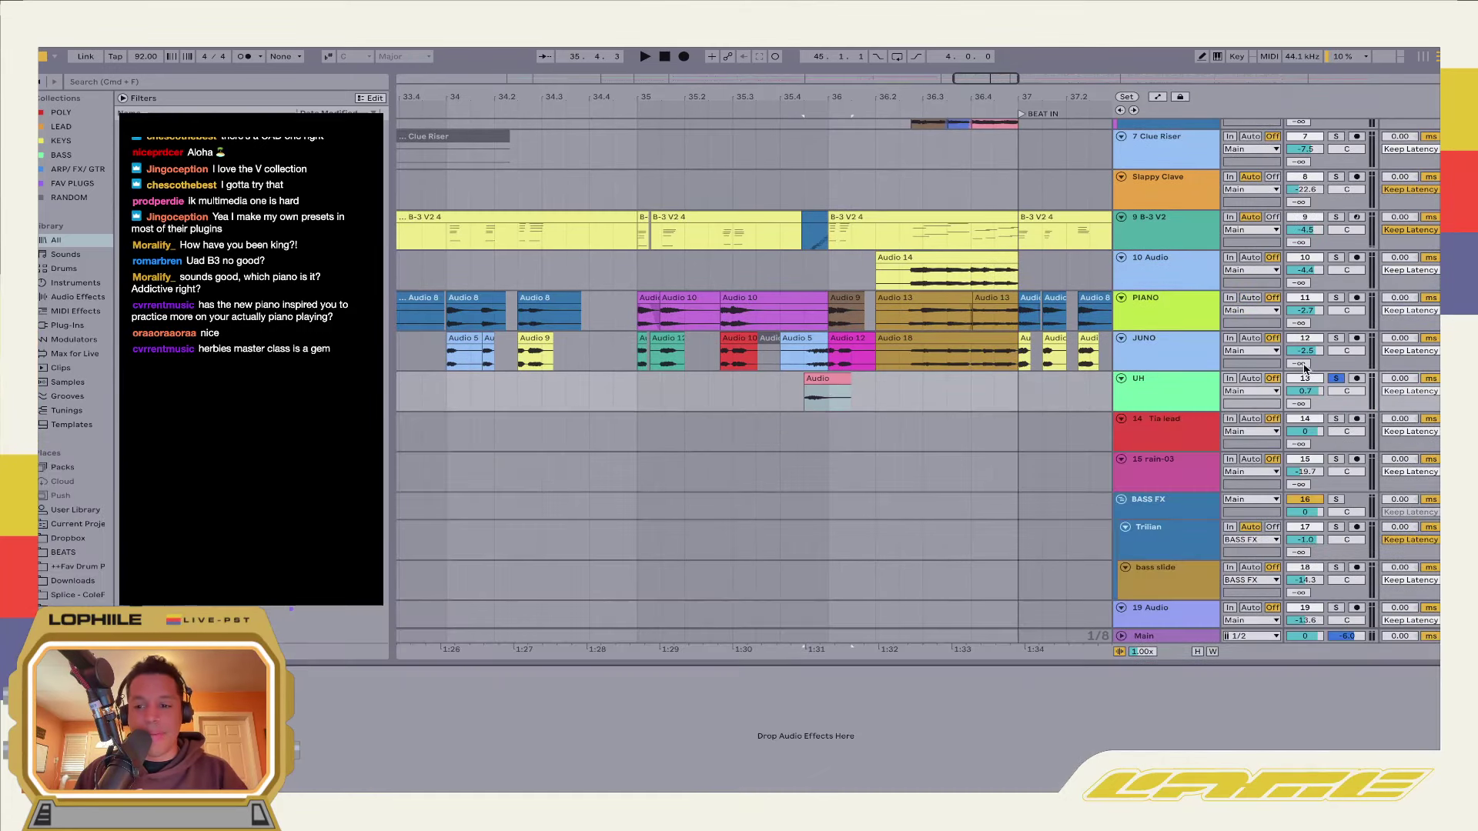
left_click(639, 431)
key("space")
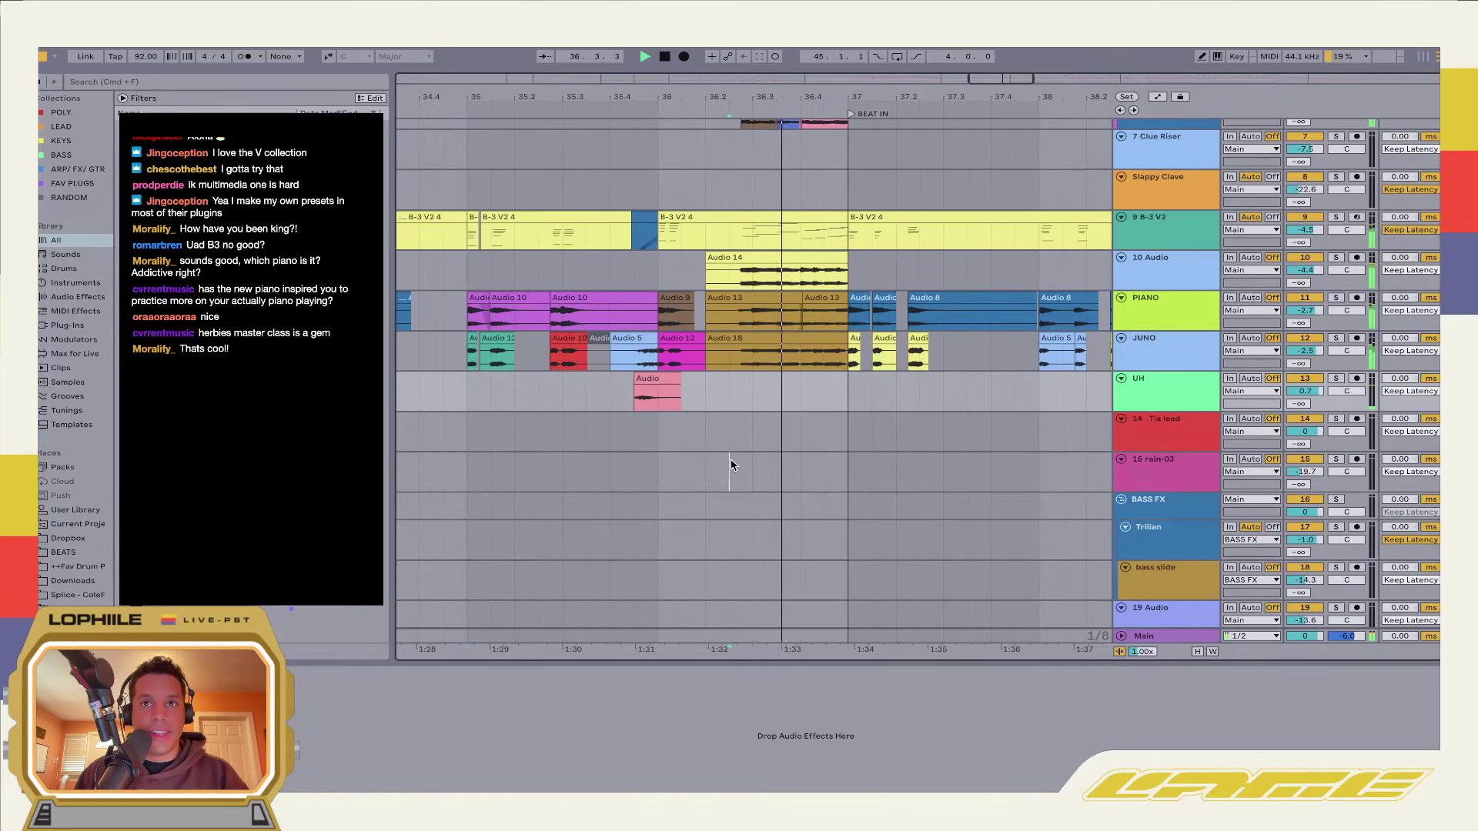
left_click(735, 465)
key("minus")
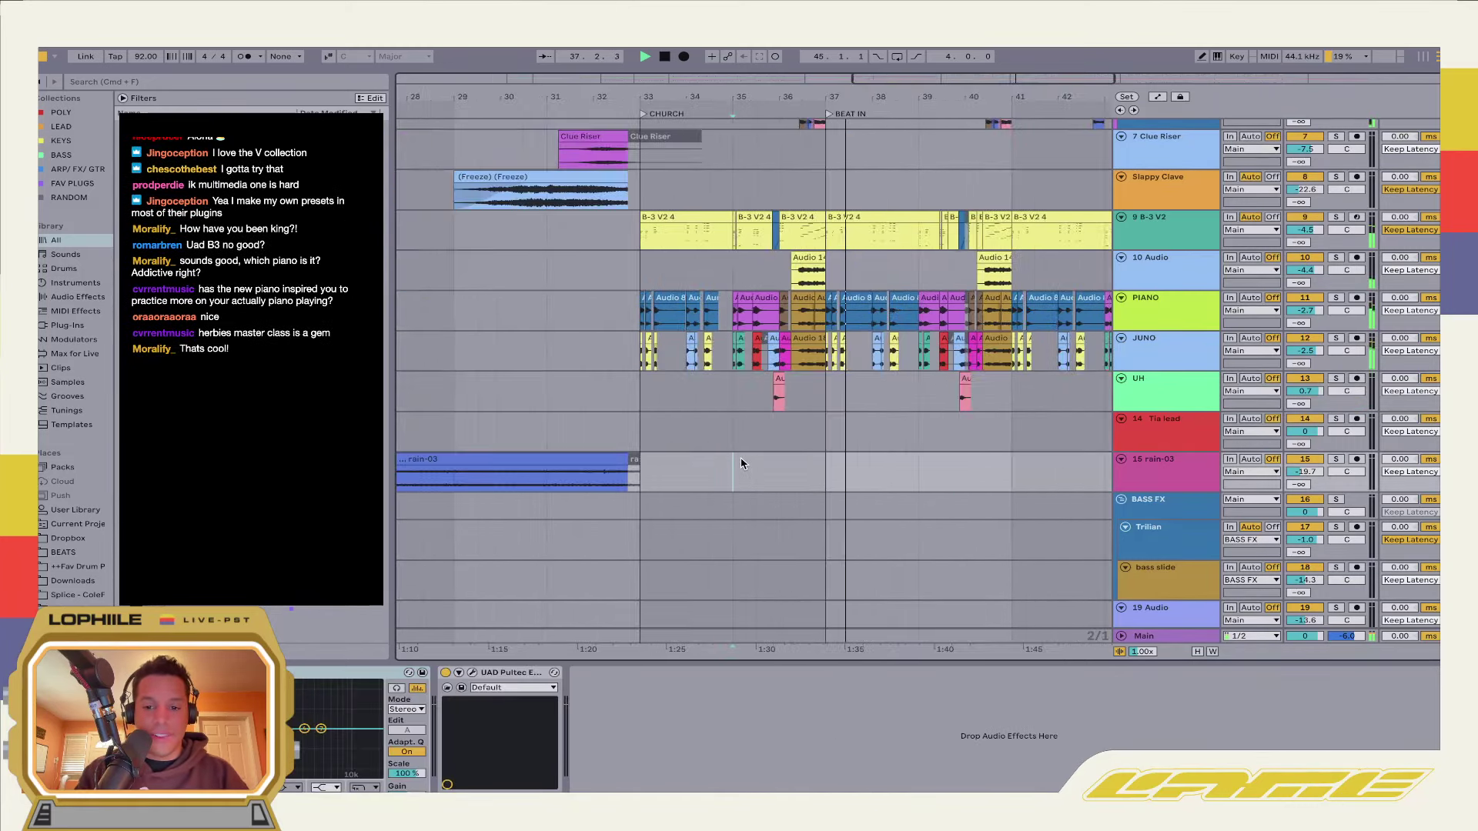
scroll(823, 468, "down", 5)
scroll(823, 469, "down", 5)
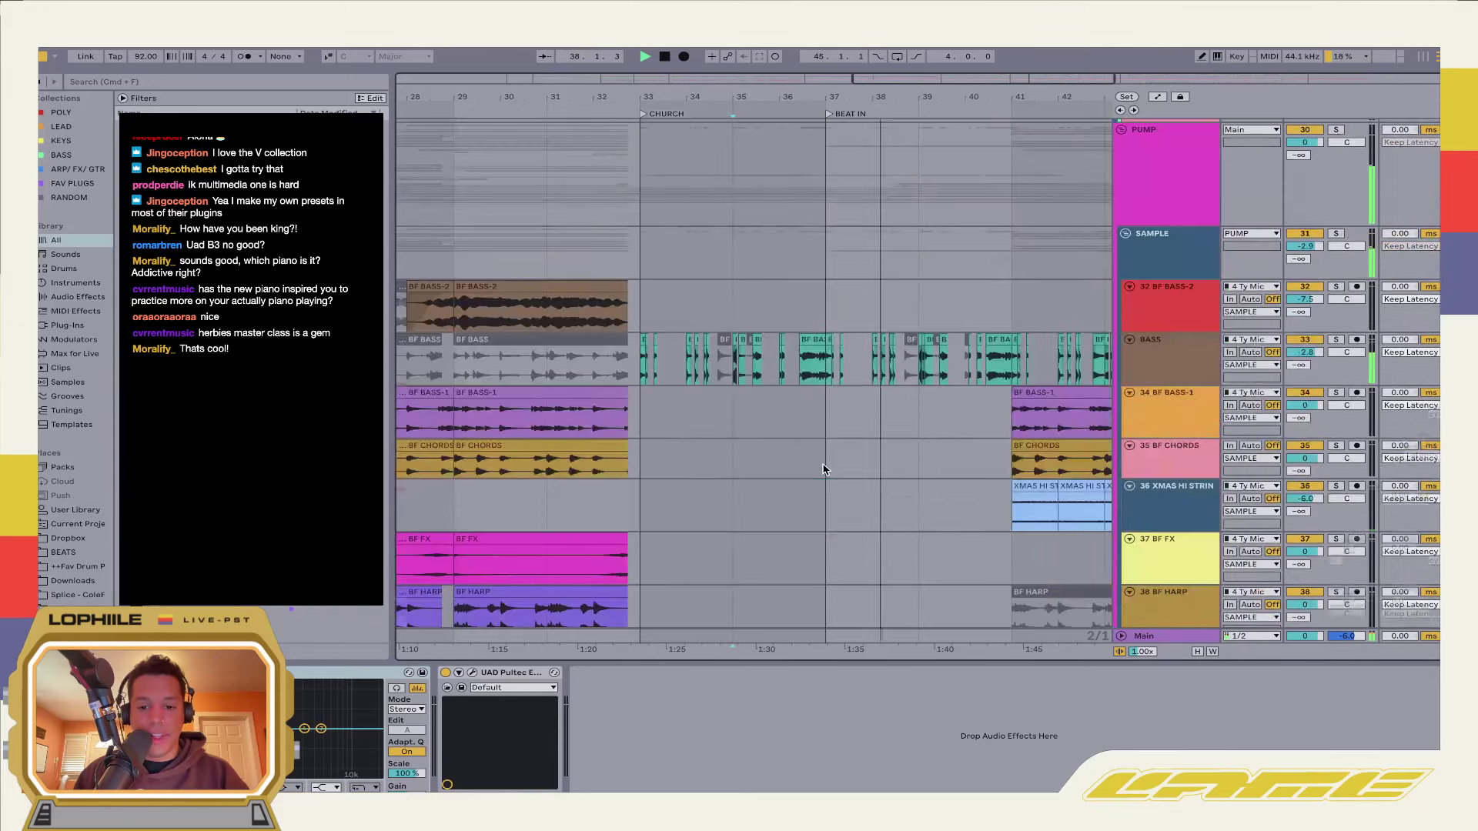
Solo the BASS track and play its chopped BF BASS clips from bar 33 through CHURCH to BEAT IN
left_click(637, 400)
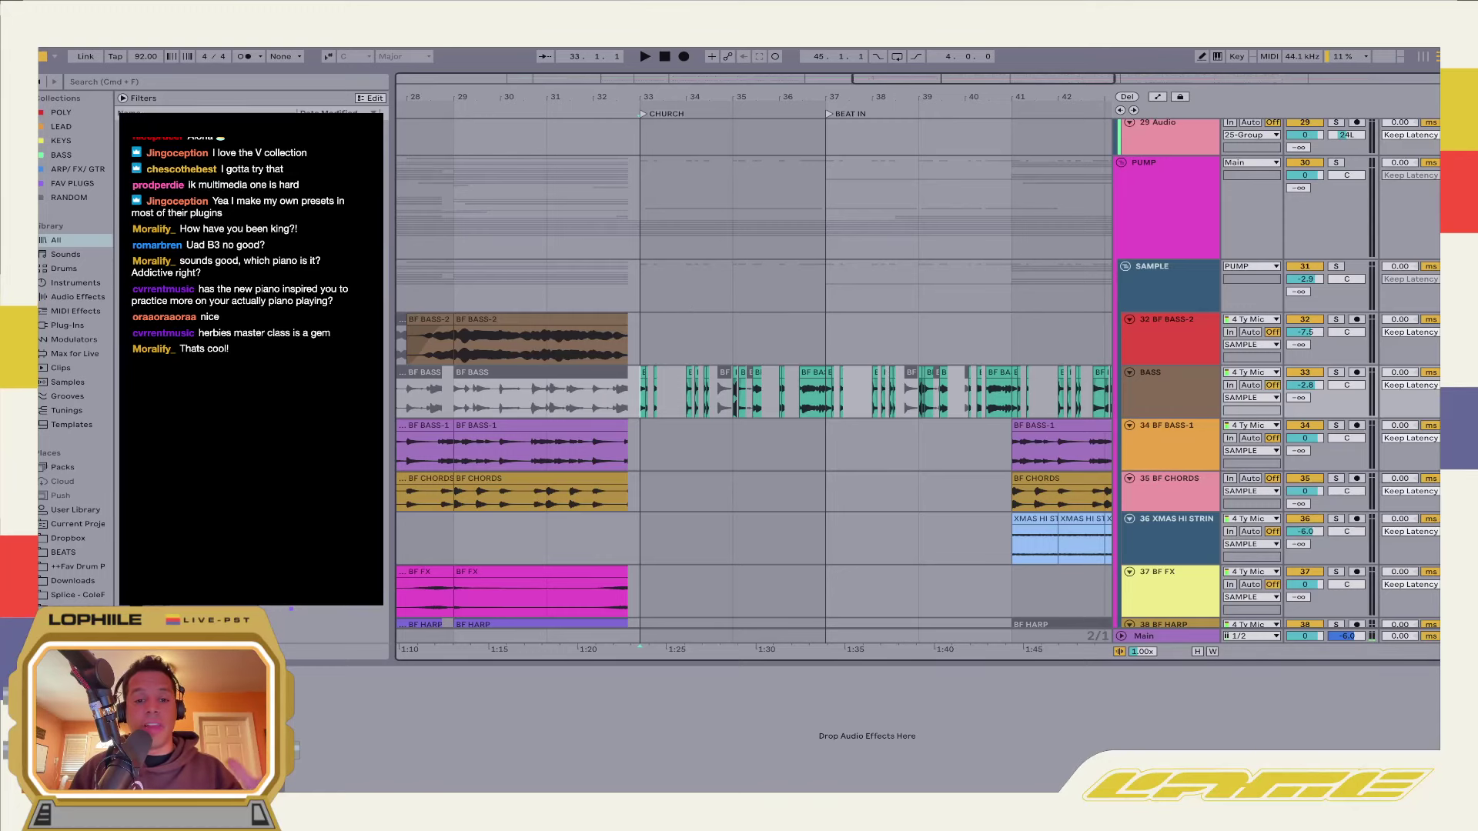
left_click(639, 457)
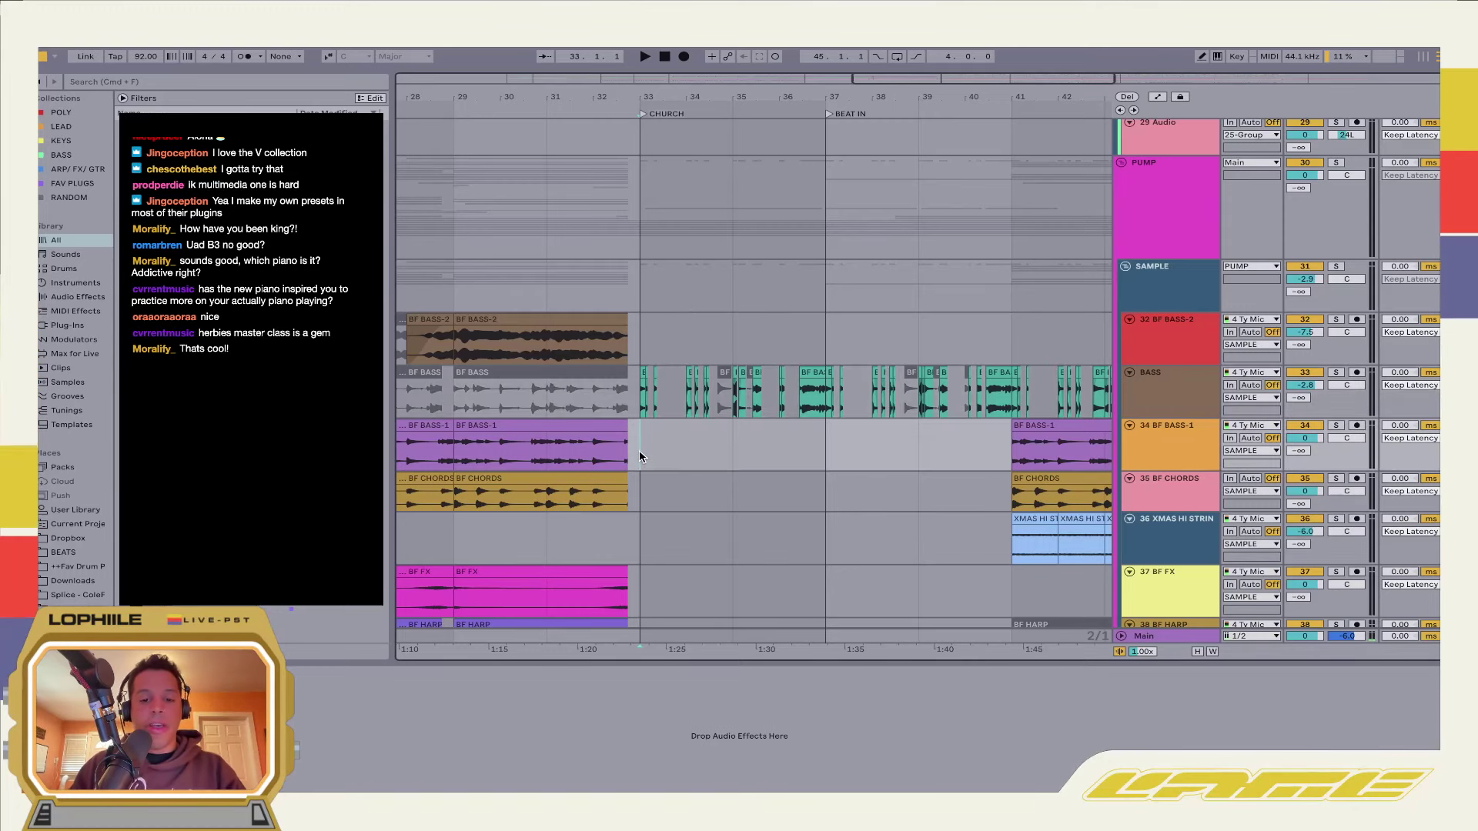
key("plus")
key("plus")
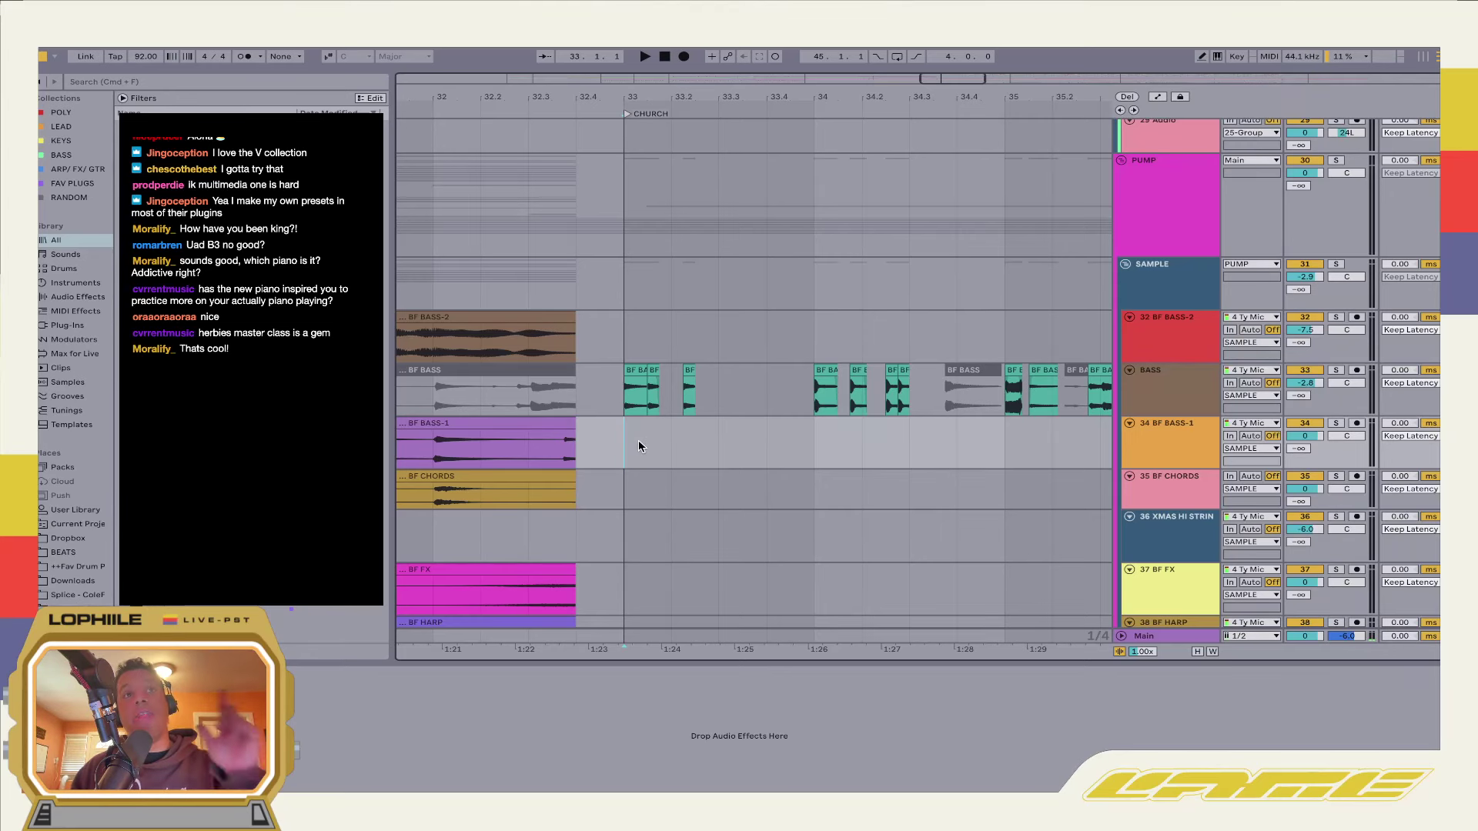
left_click(651, 401)
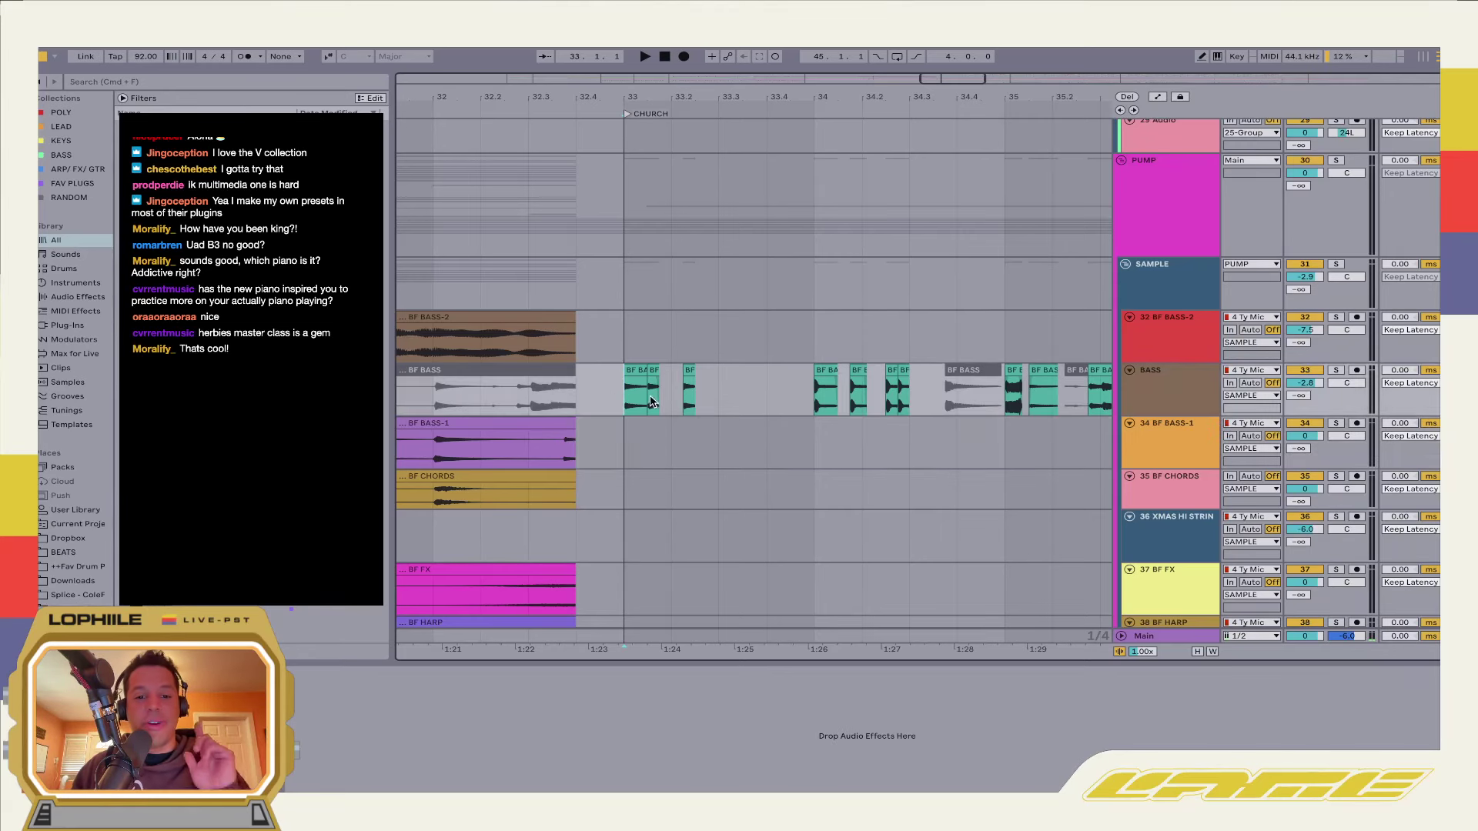
left_click(1337, 370)
key("space")
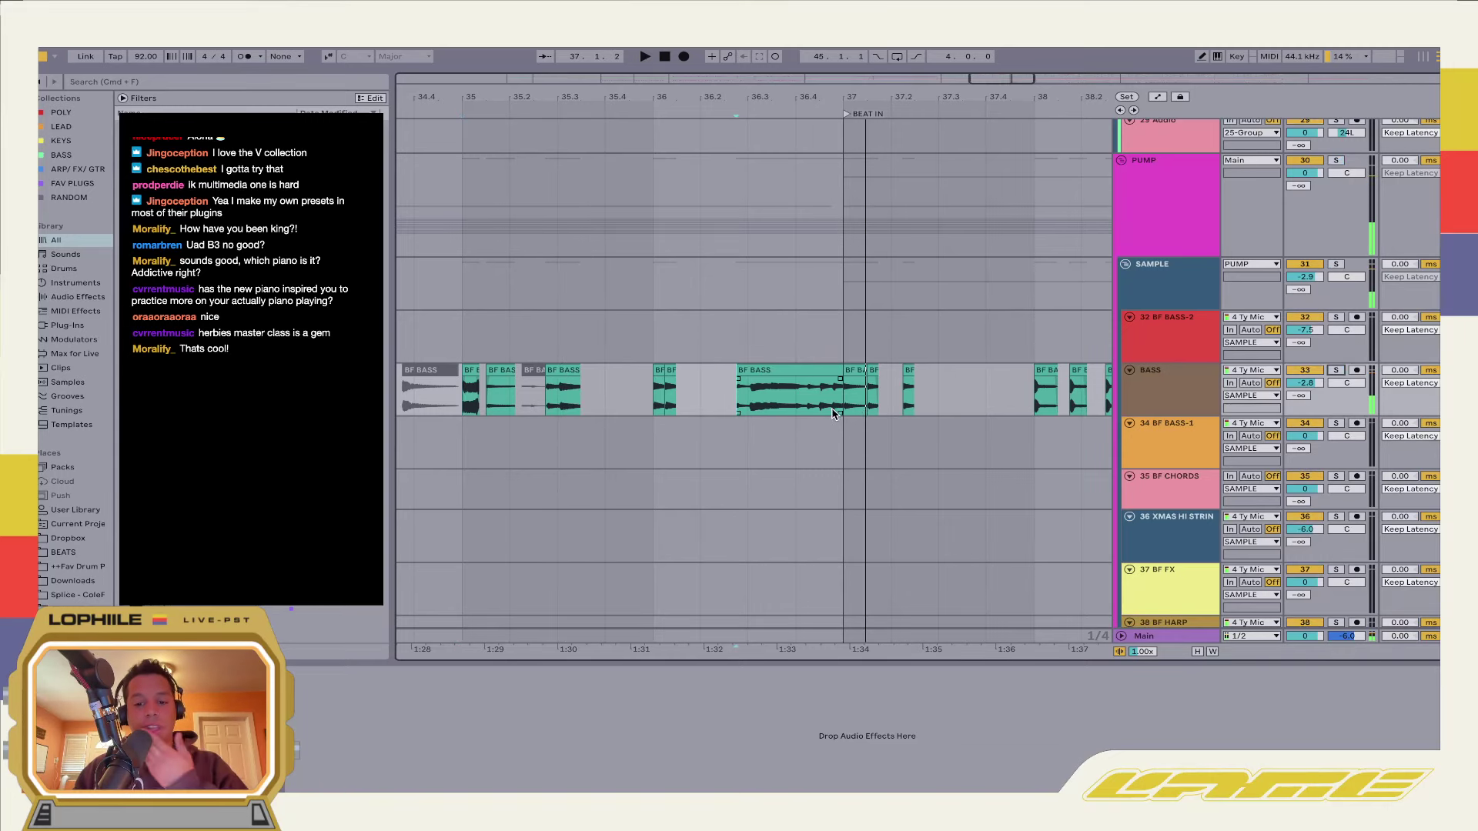
Play from bar 41 with the BF BASS-1 track soloed, stop at bar 42, and unsolo it
key("minus")
key("minus")
key("minus")
key("minus")
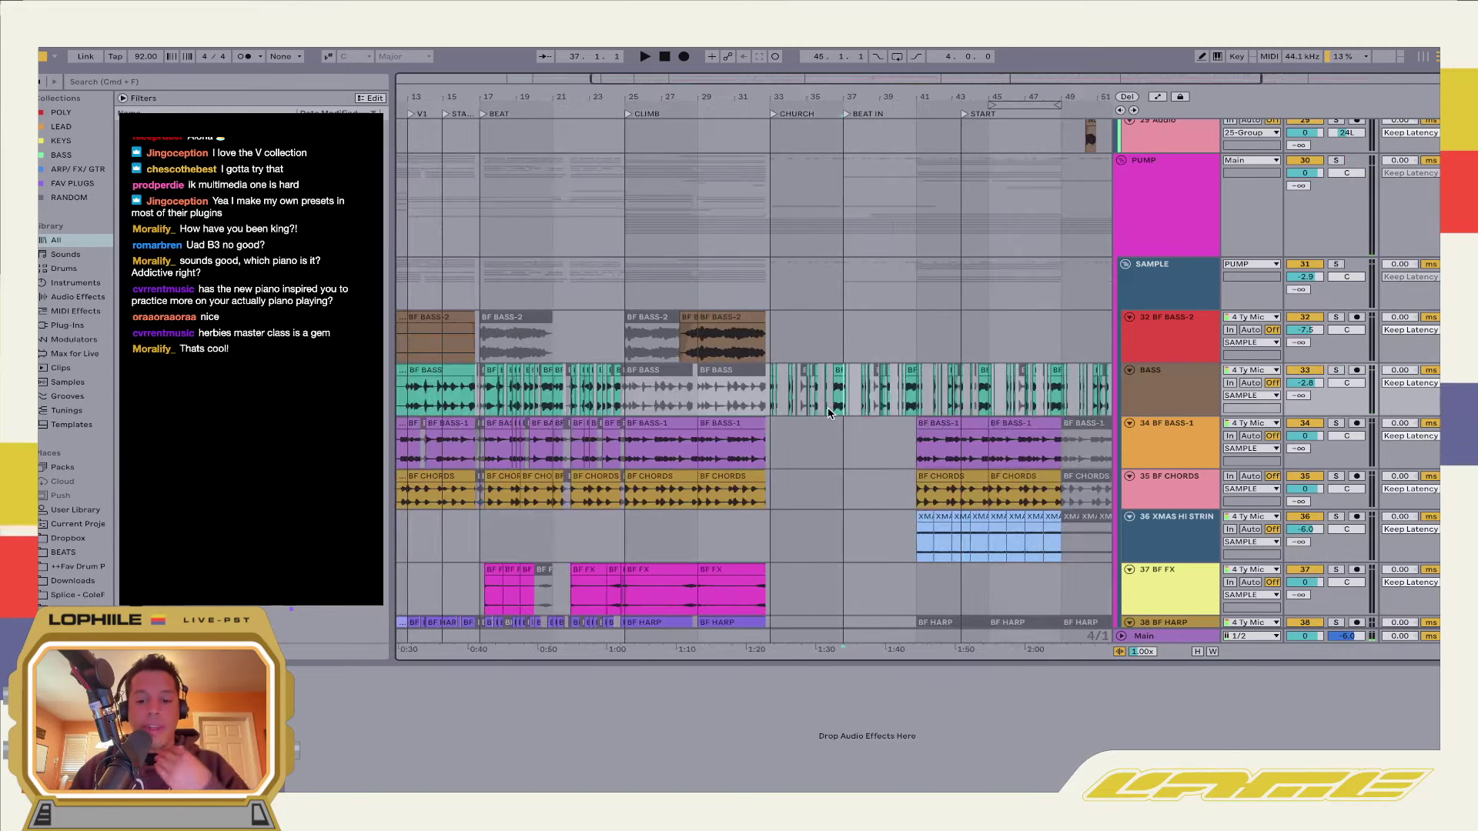
double_click(829, 420)
key("space")
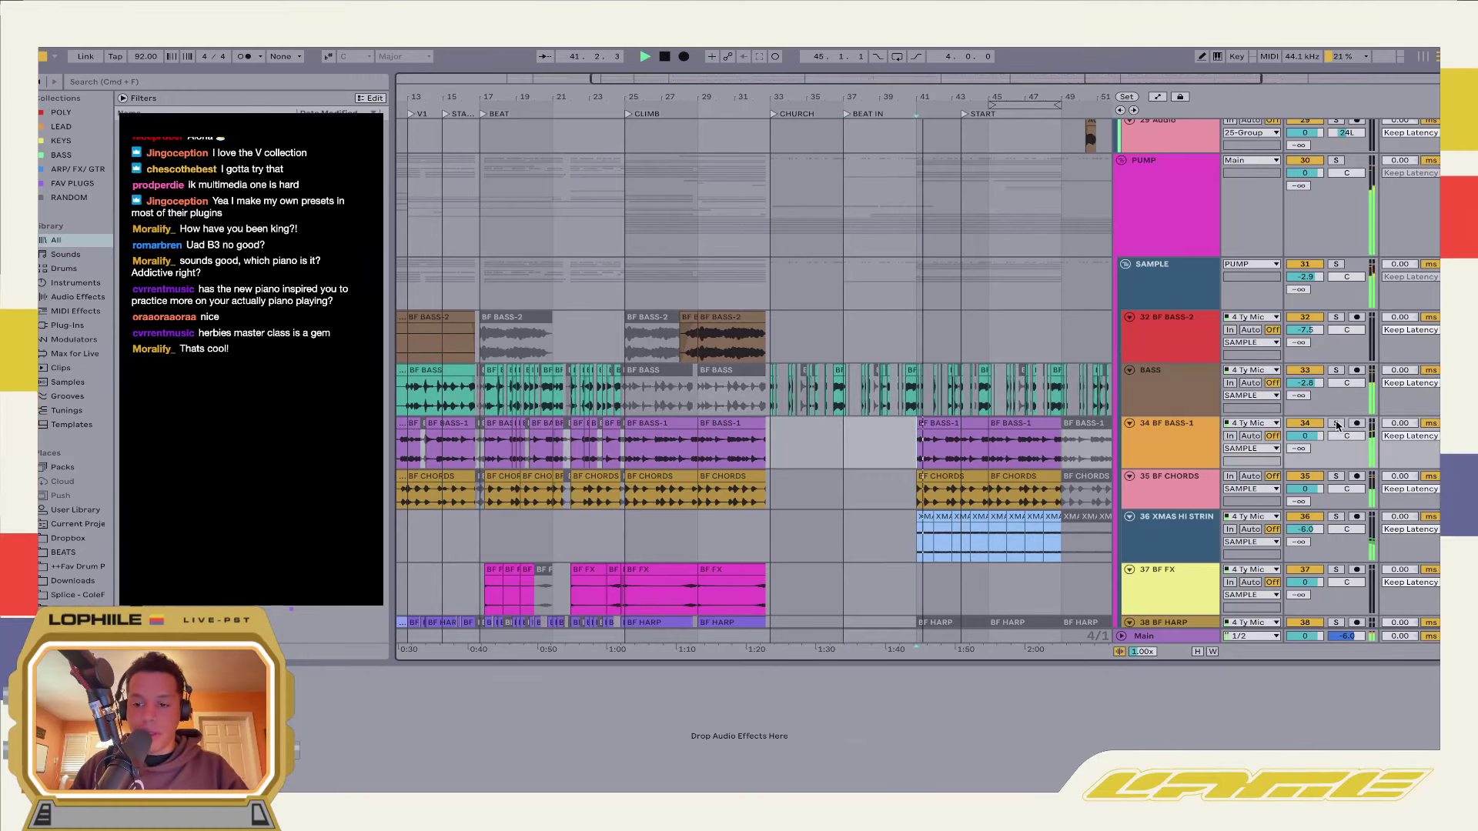
left_click(1336, 423)
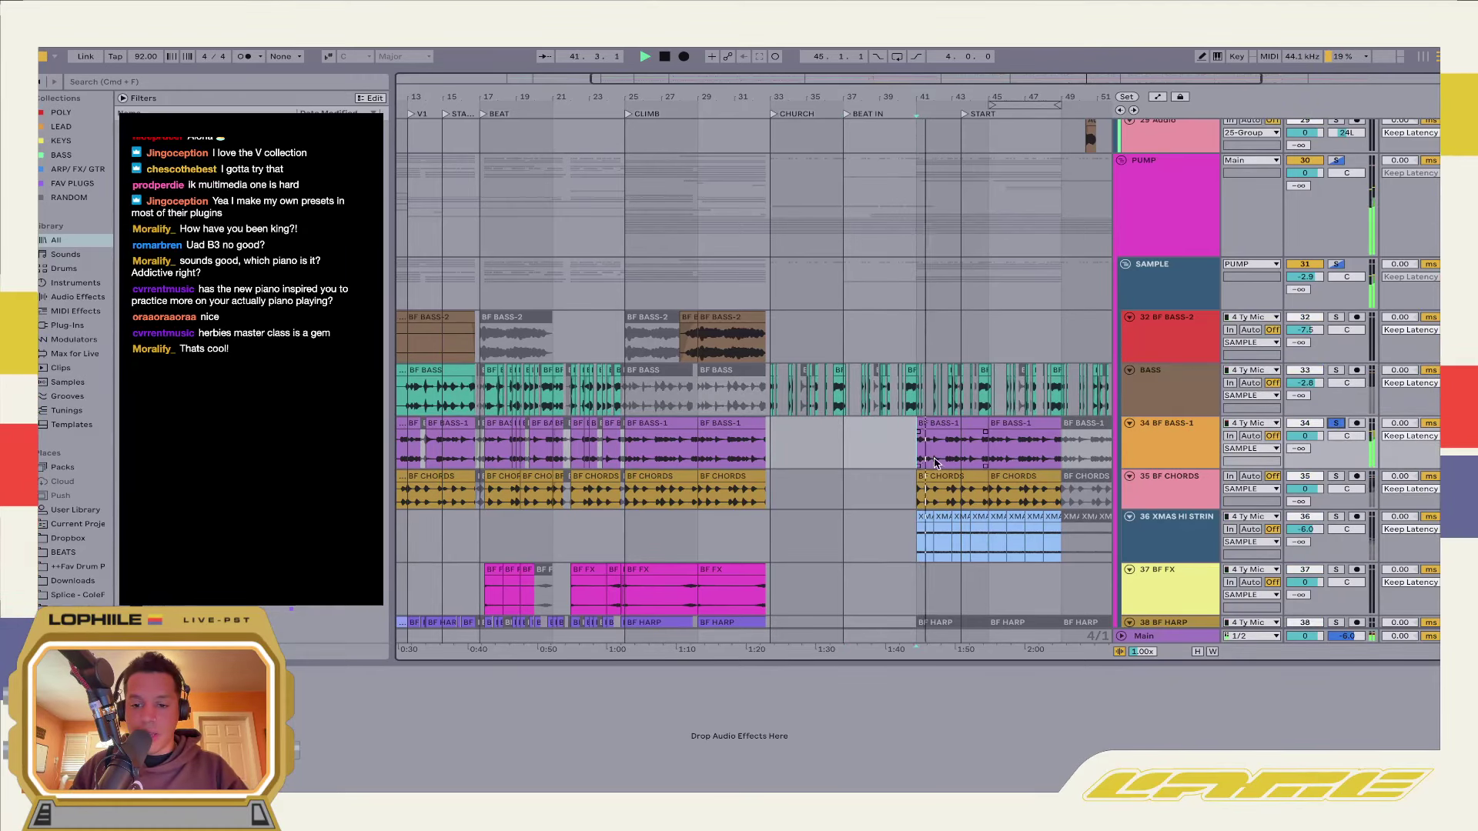
key("plus")
key("plus")
key("plus")
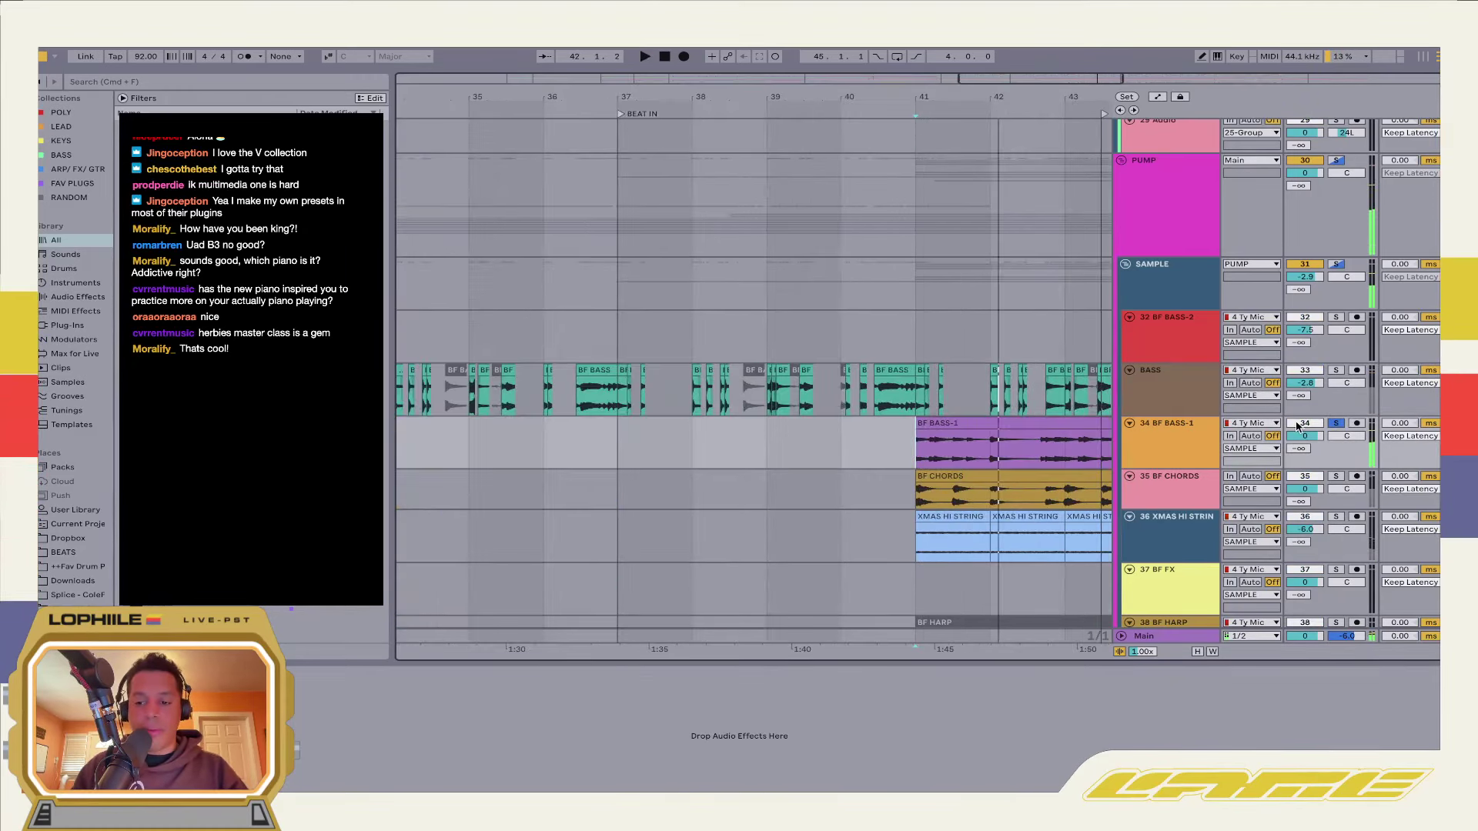
left_click(1336, 424)
key("space")
Play the full mix from bar 37 at BEAT IN while reviewing the vocal, keys and drum tracks
left_click(840, 443)
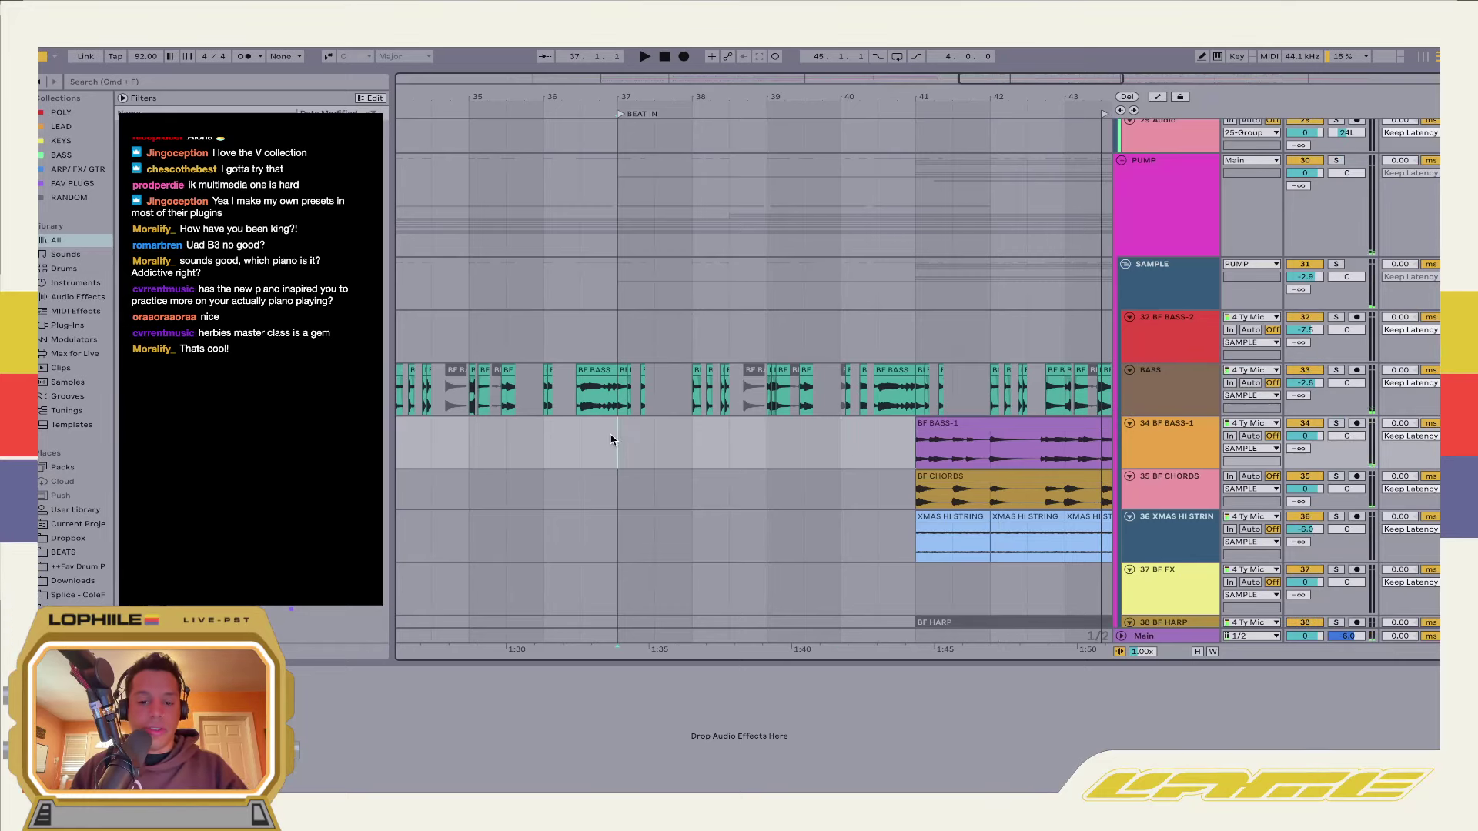
key("space")
scroll(828, 500, "down", 6)
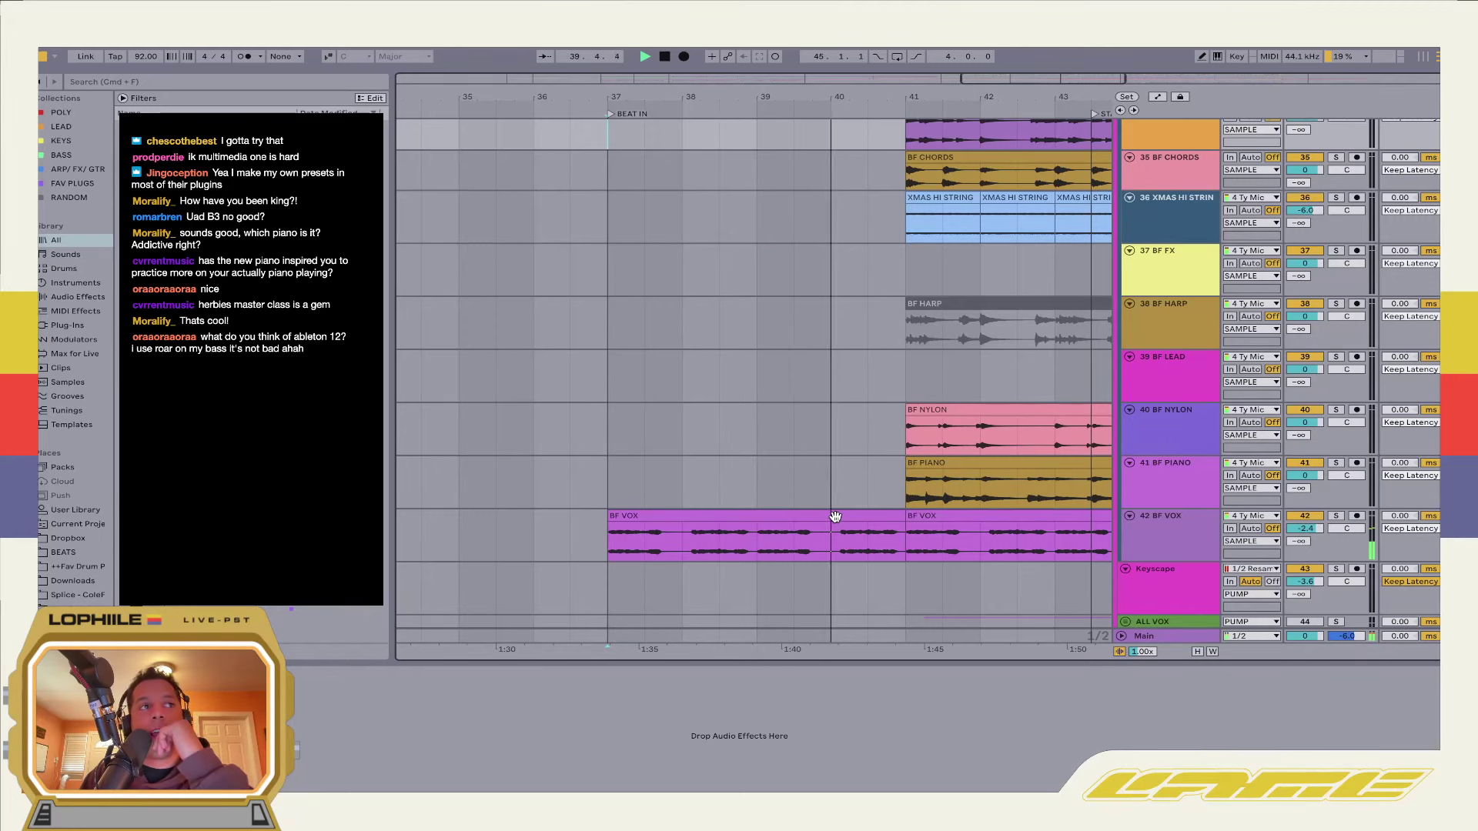
scroll(835, 516, "right", 3)
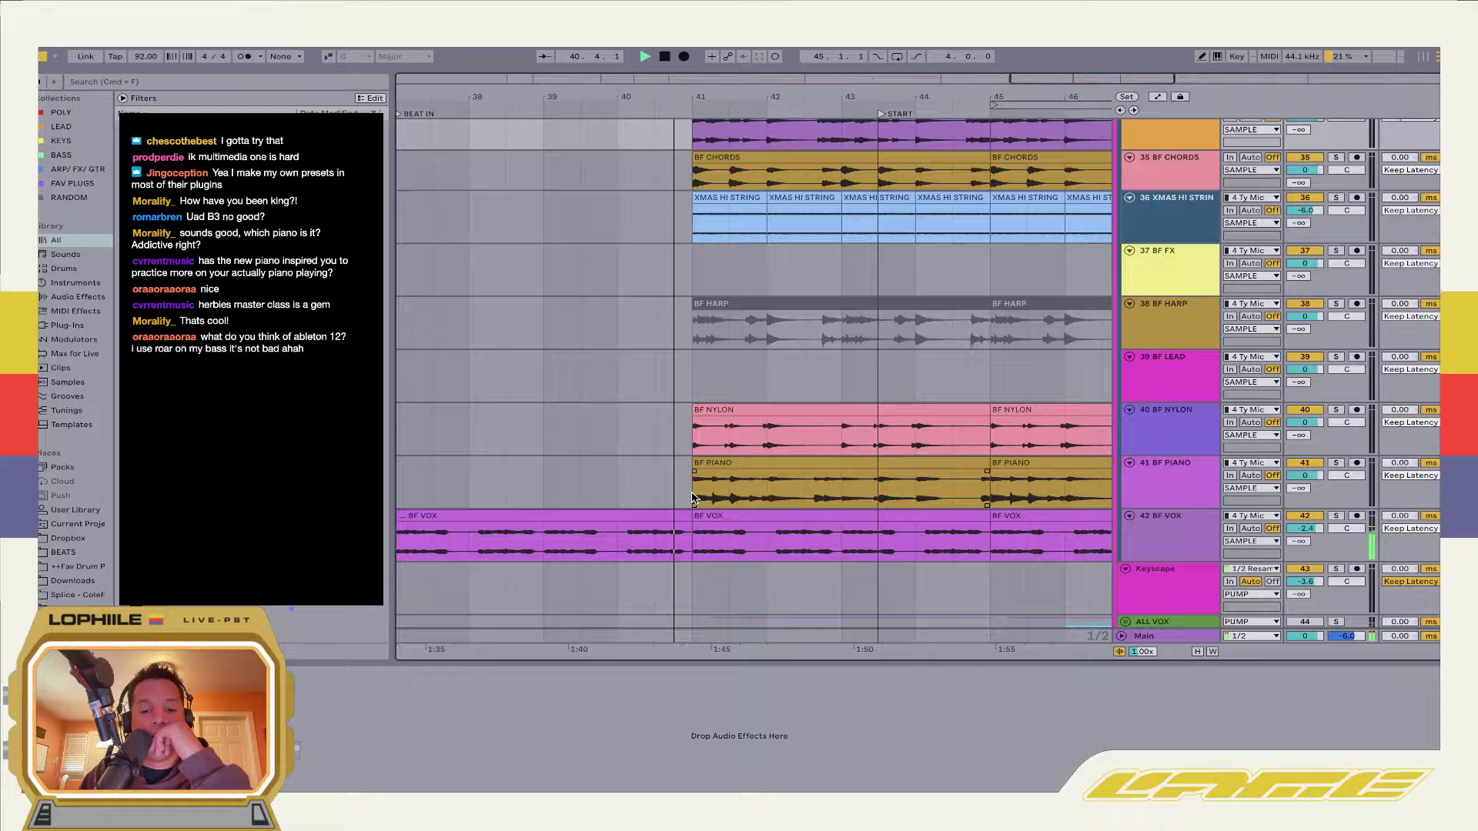
scroll(745, 491, "up", 15)
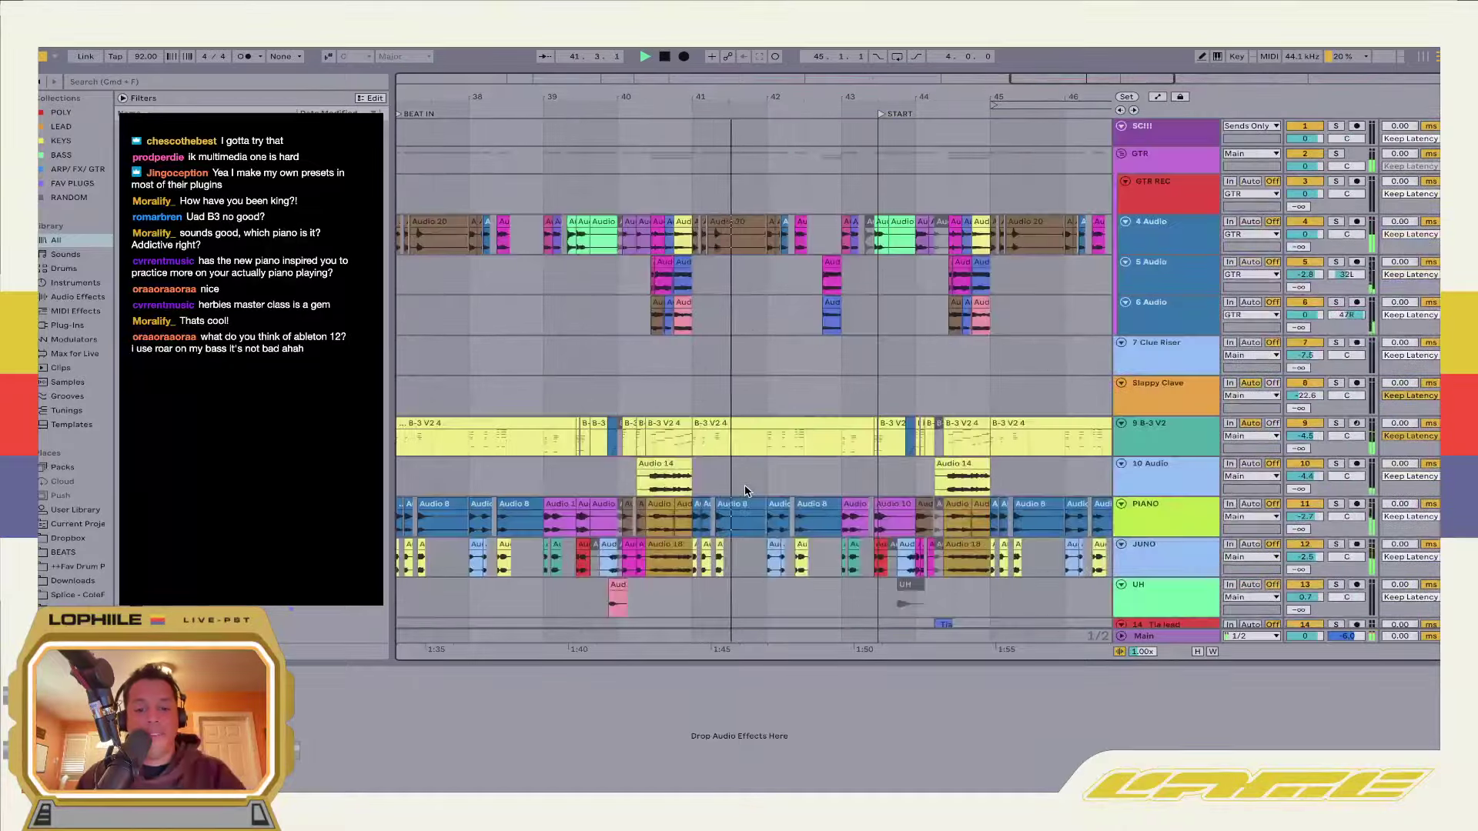
scroll(733, 460, "down", 20)
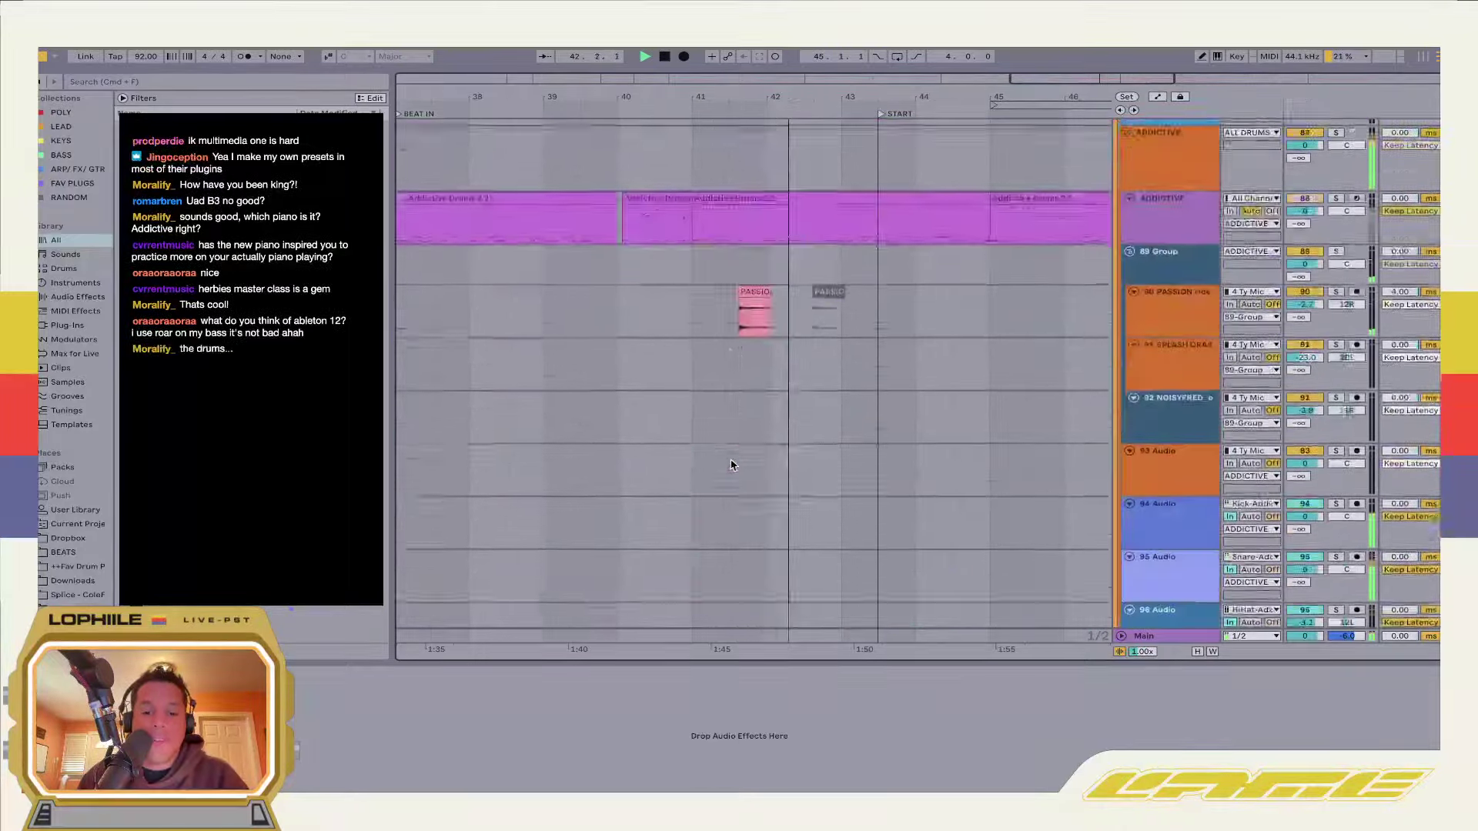
scroll(731, 464, "down", 10)
Solo the ADDICTIVE drum group and play its Addictive Drums clips from bar 40
left_click(649, 454)
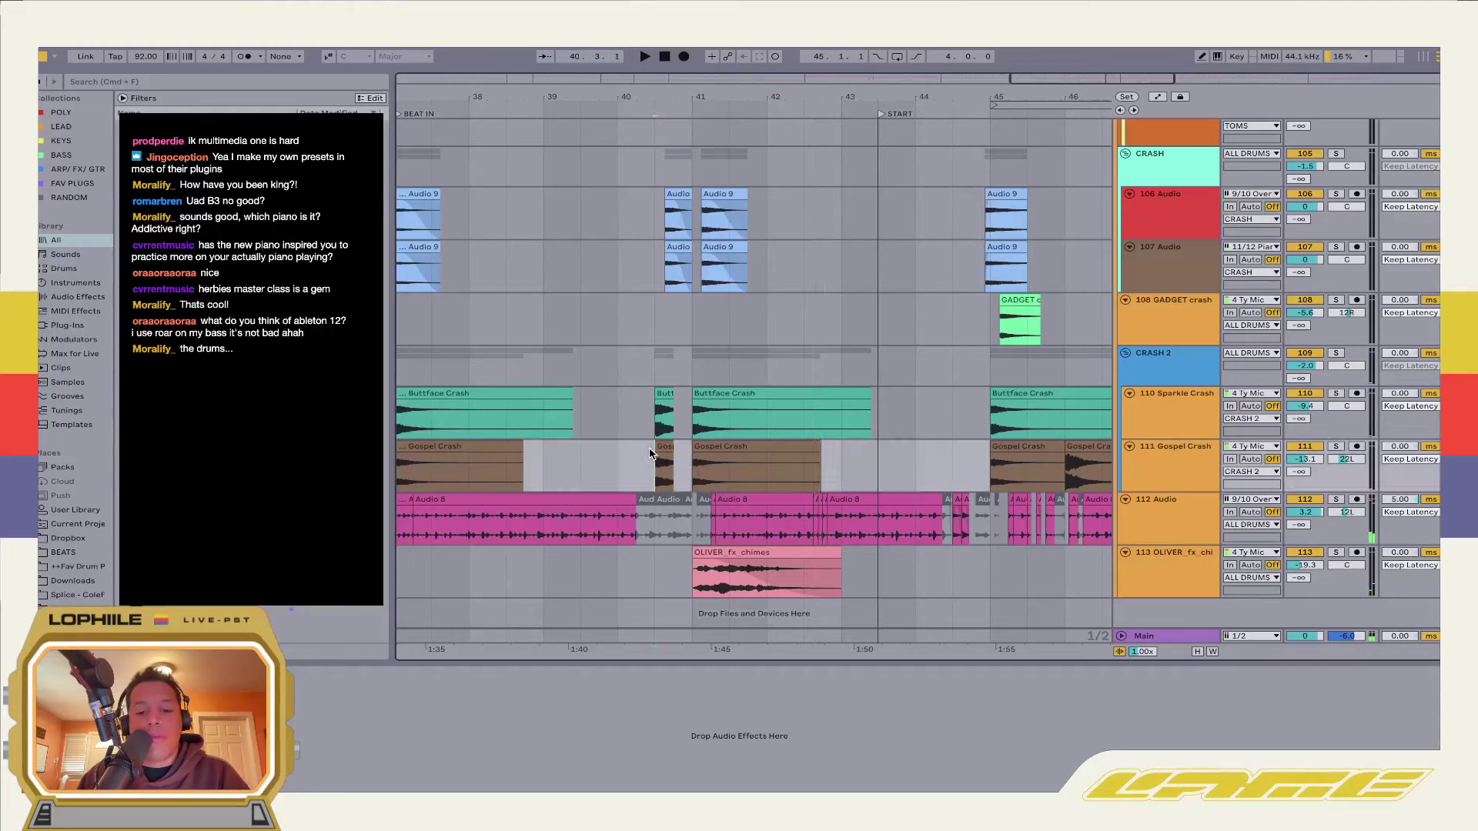
left_click(691, 484)
scroll(692, 469, "up", 13)
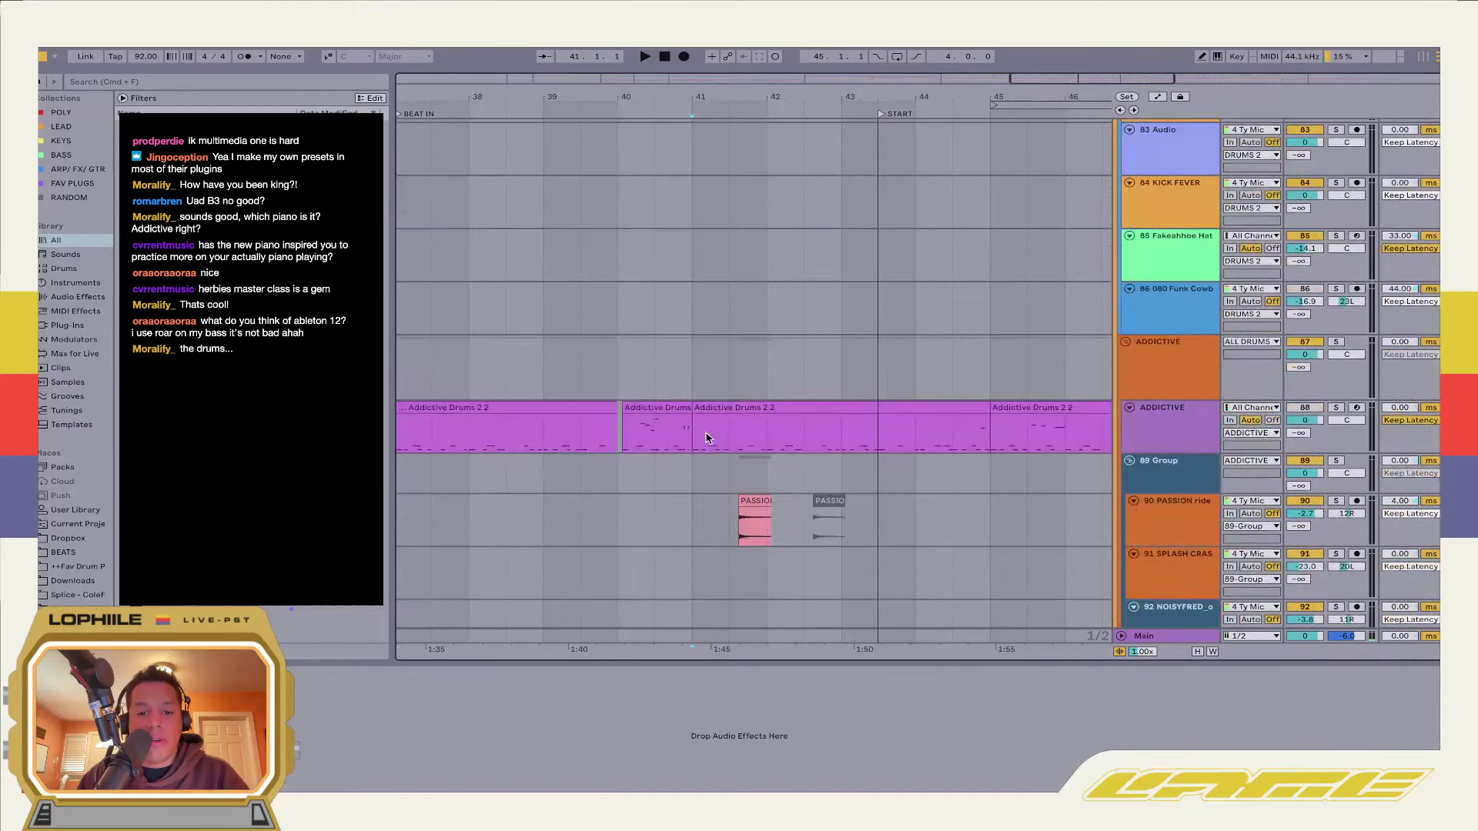
left_click(695, 435)
left_click(668, 440)
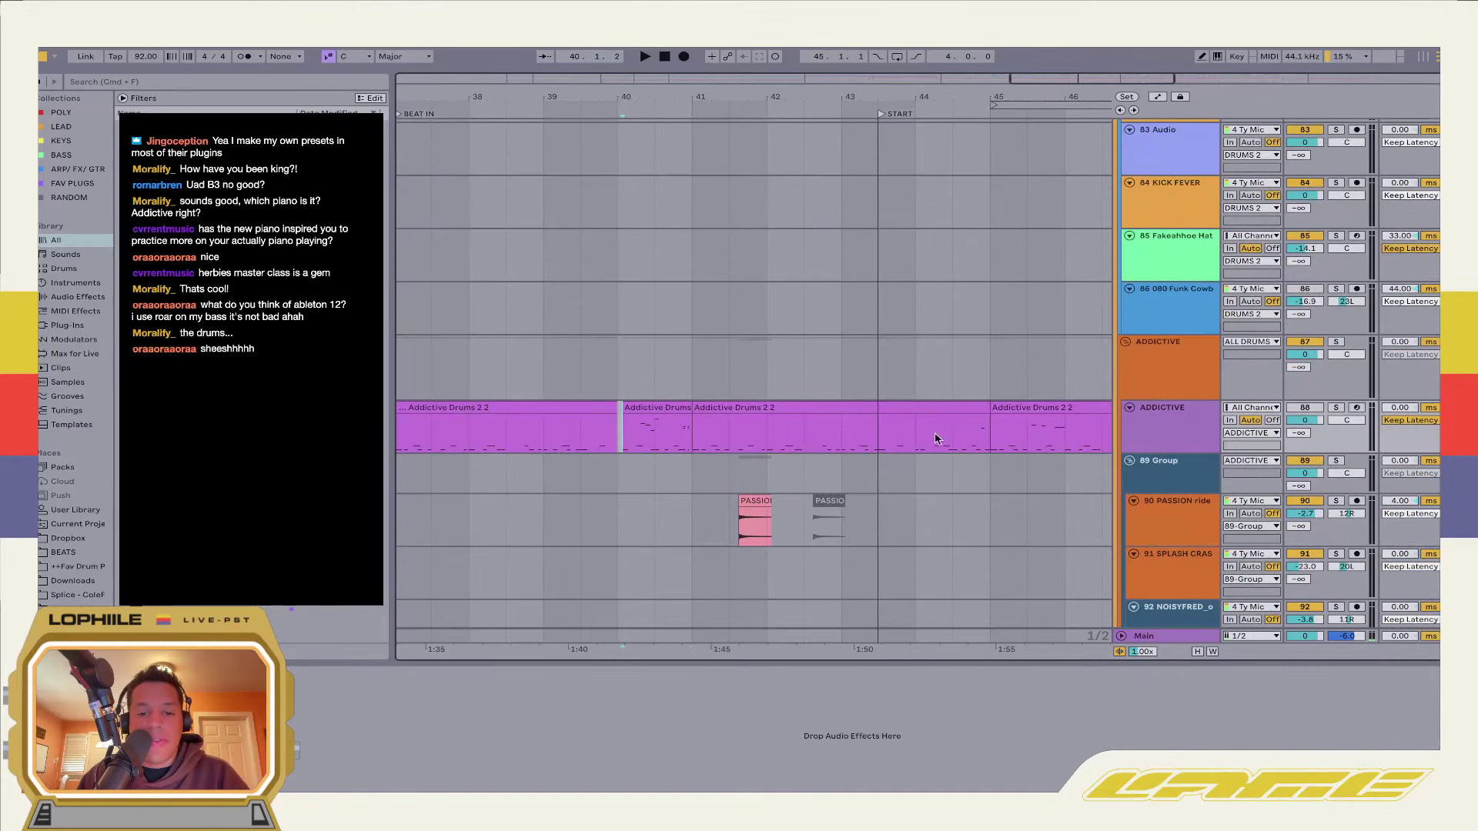
left_click(1335, 342)
key("space")
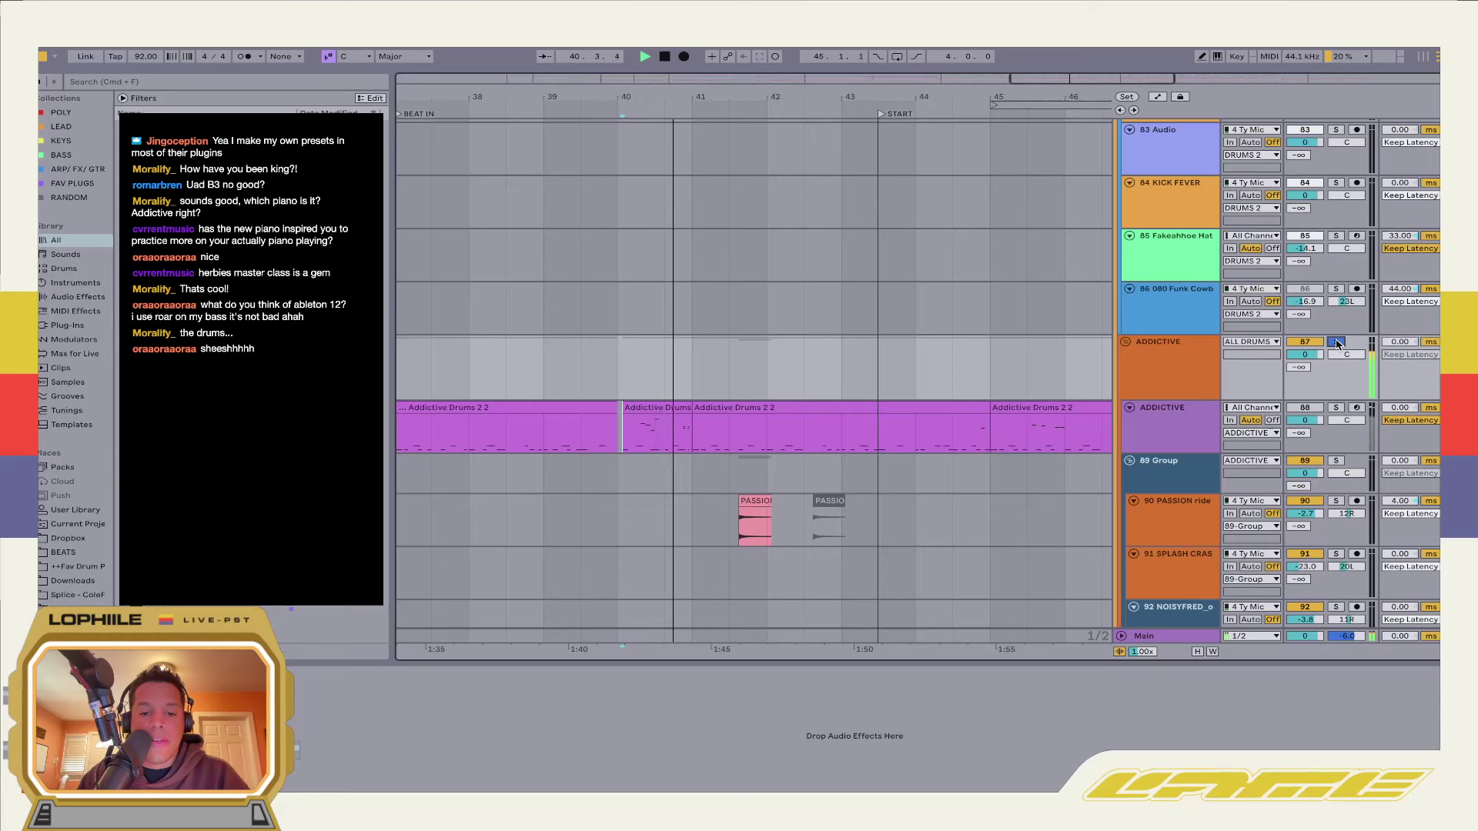
Stop playback, unsolo the ADDICTIVE drum group, and show the effects on the snare track 95 Audio
key("space")
left_click(1335, 343)
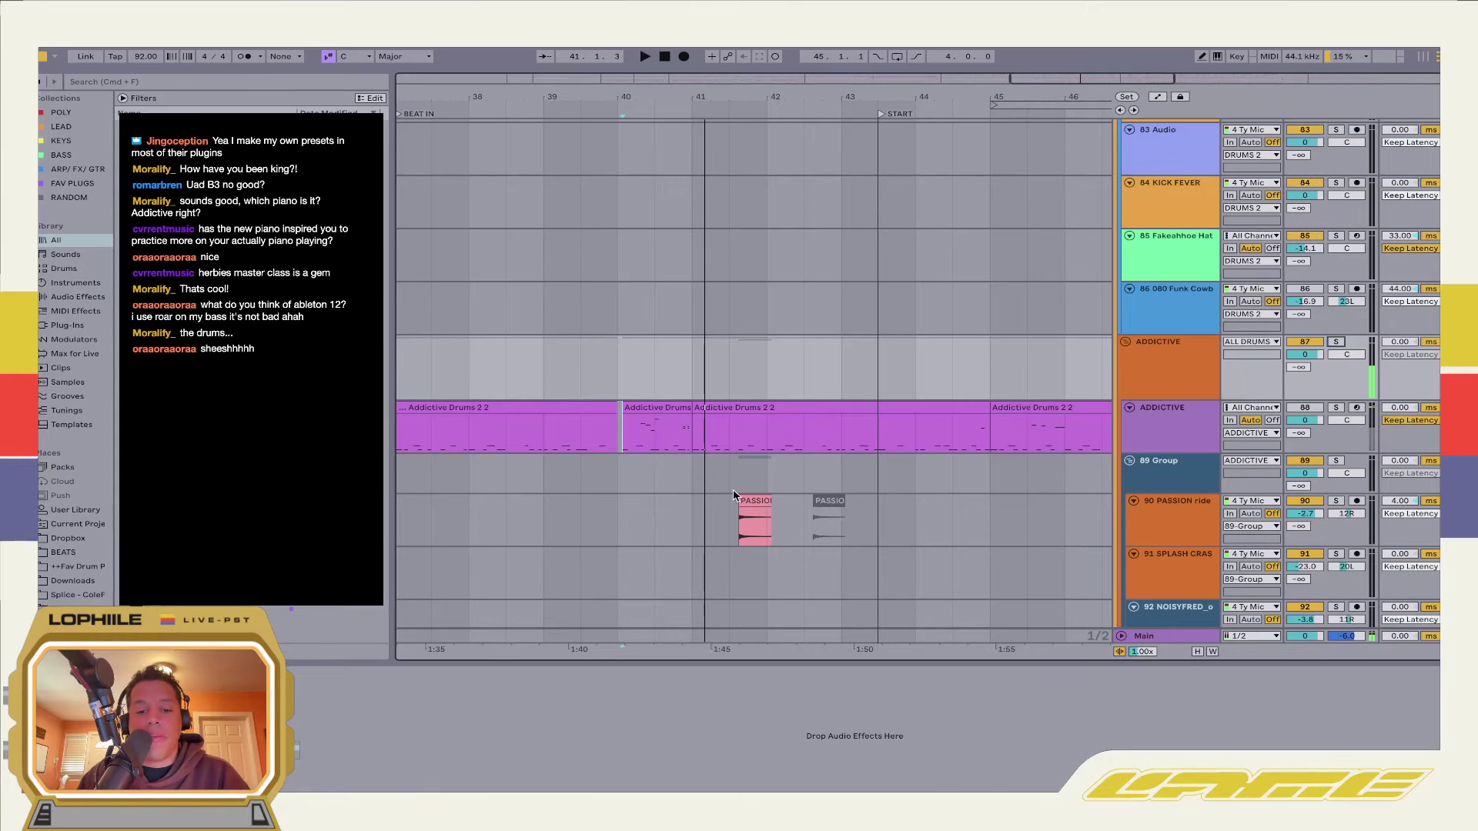
left_click(733, 495)
scroll(924, 495, "down", 8)
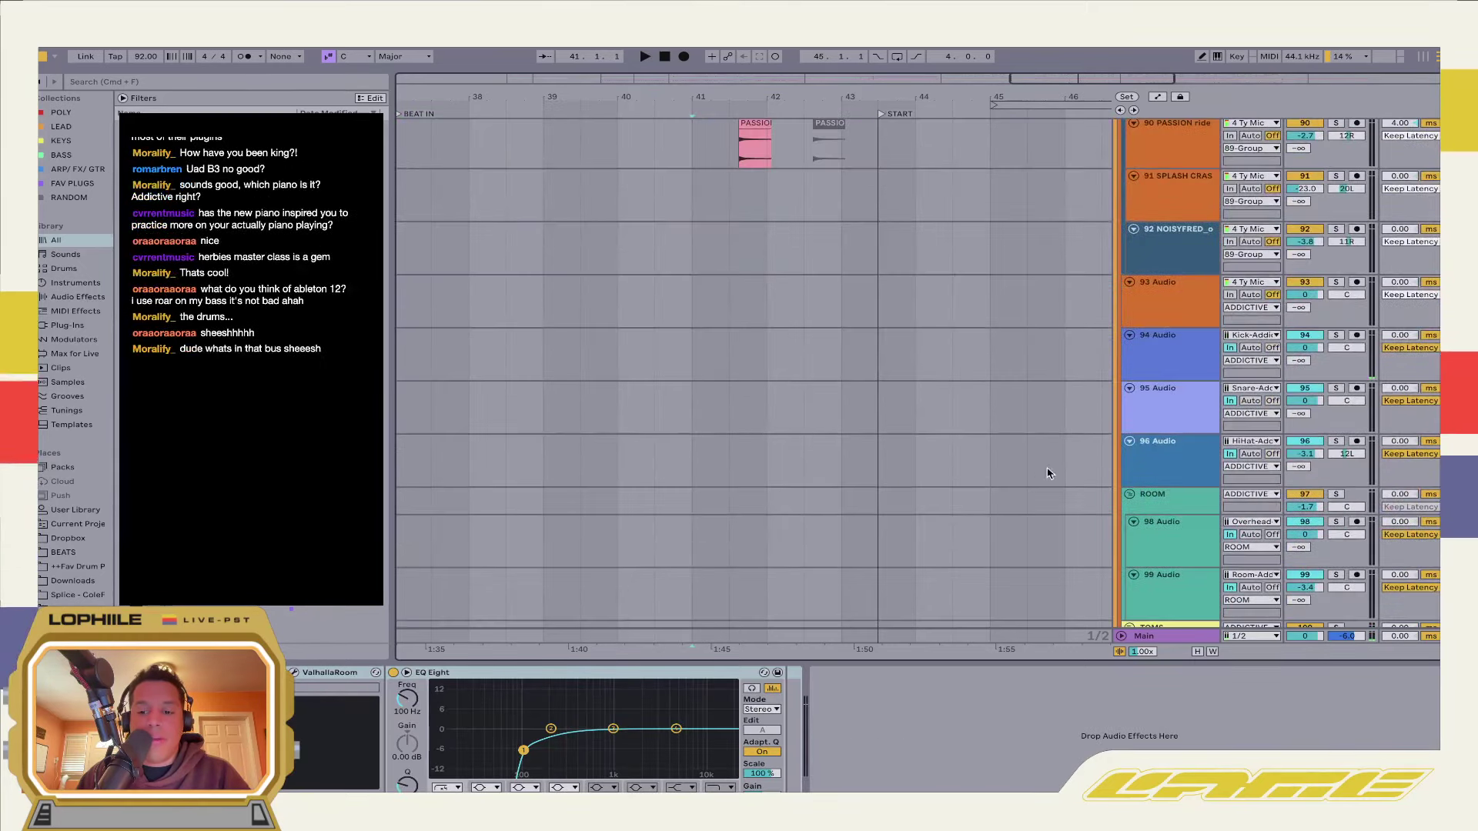
left_click(1049, 473)
left_click(1169, 414)
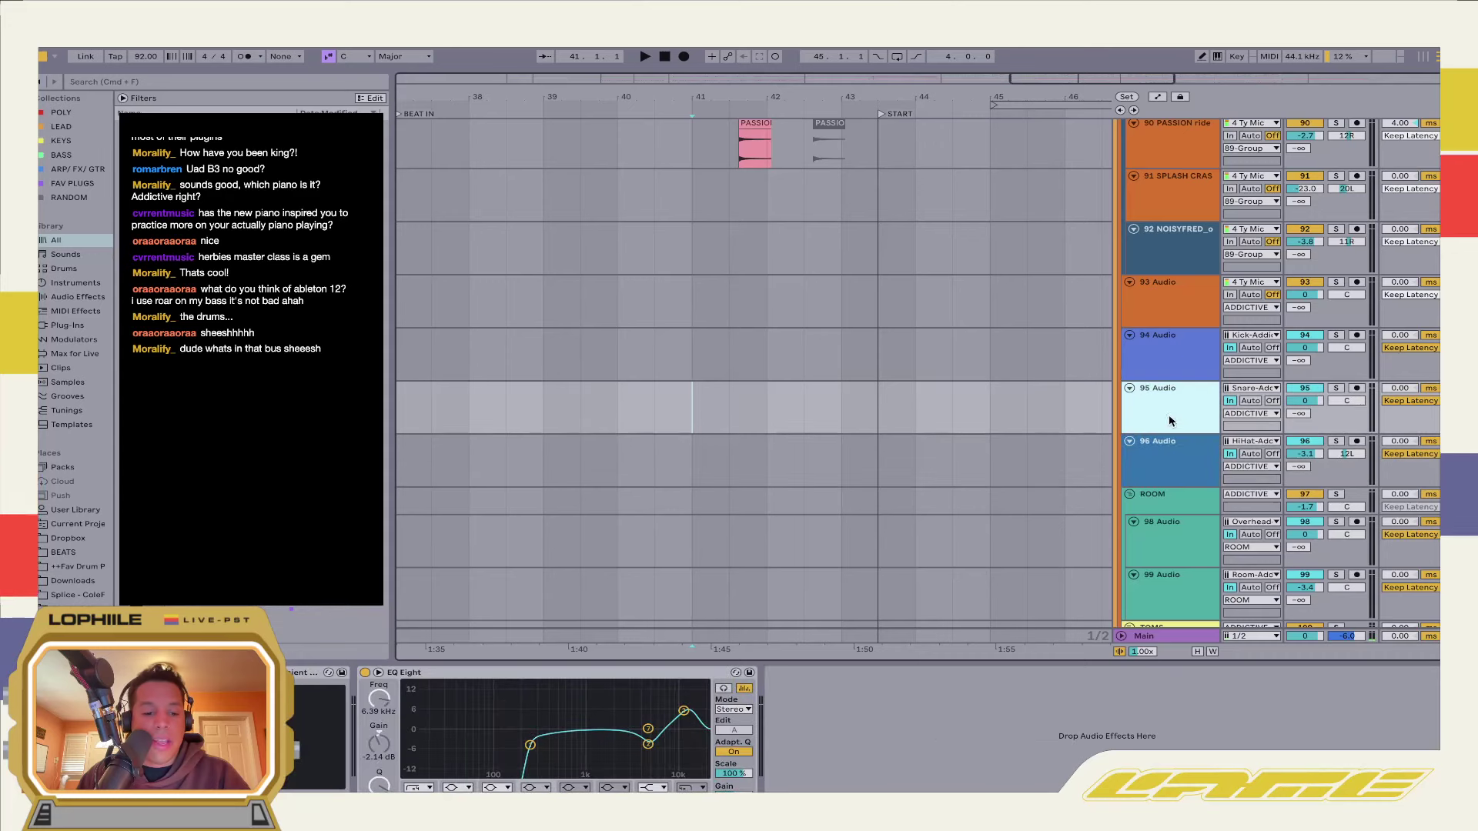
Play the full mix from bar 43 and return to the ADDICTIVE drum group
left_click(832, 373)
left_click(841, 402)
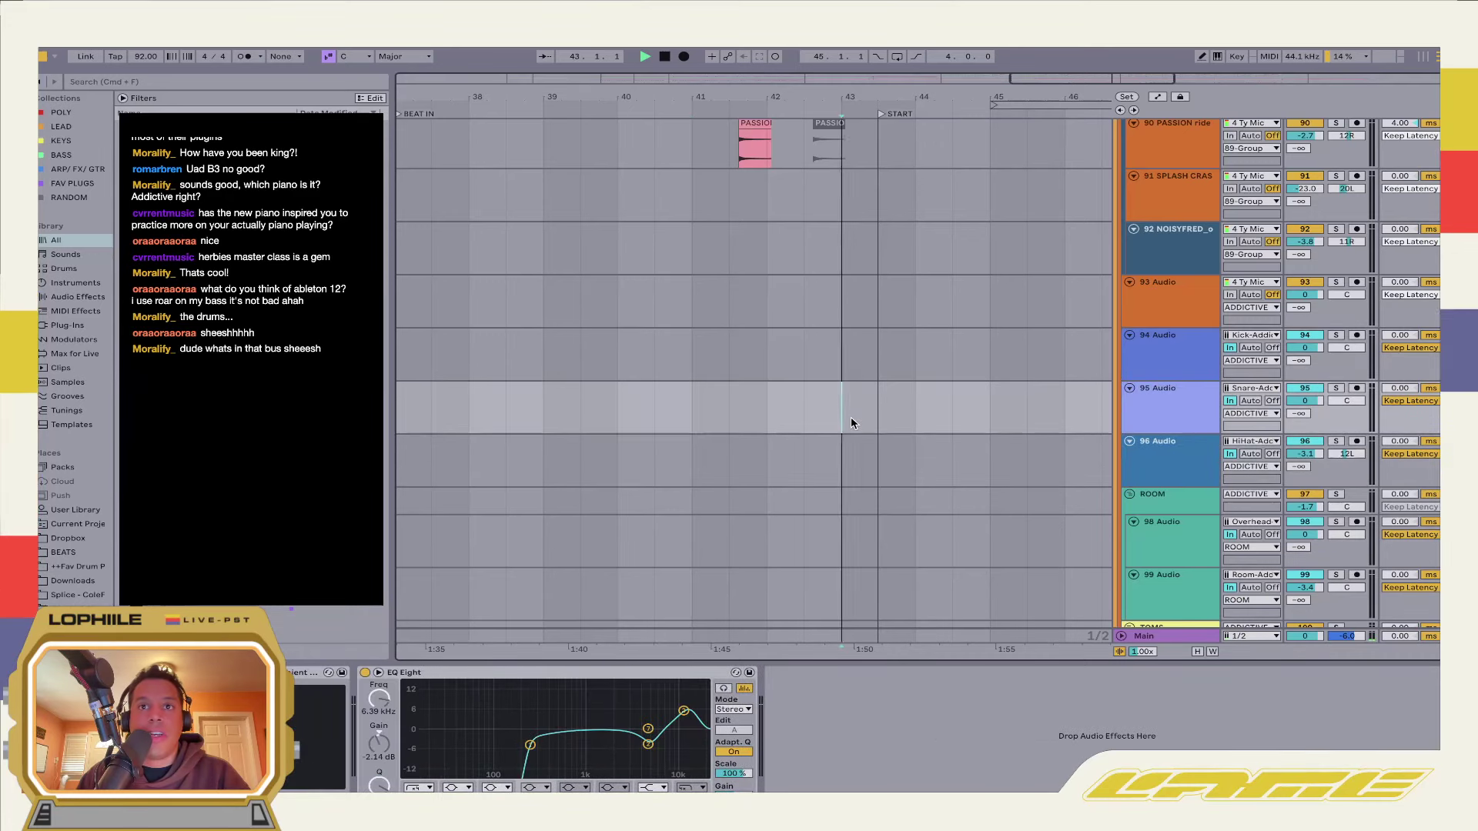
key("space")
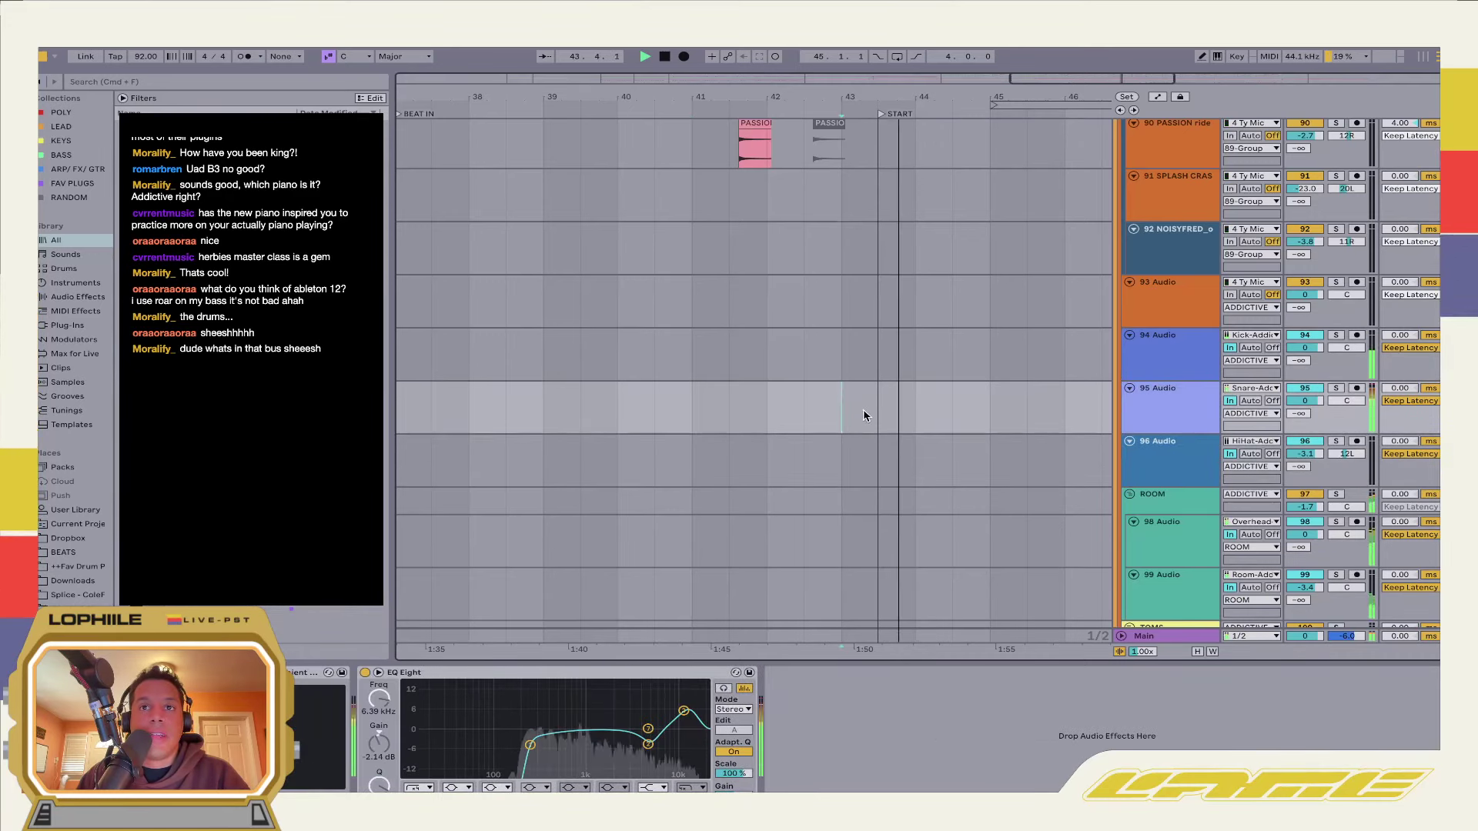
scroll(862, 409, "up", 5)
scroll(885, 408, "up", 3)
left_click(908, 385)
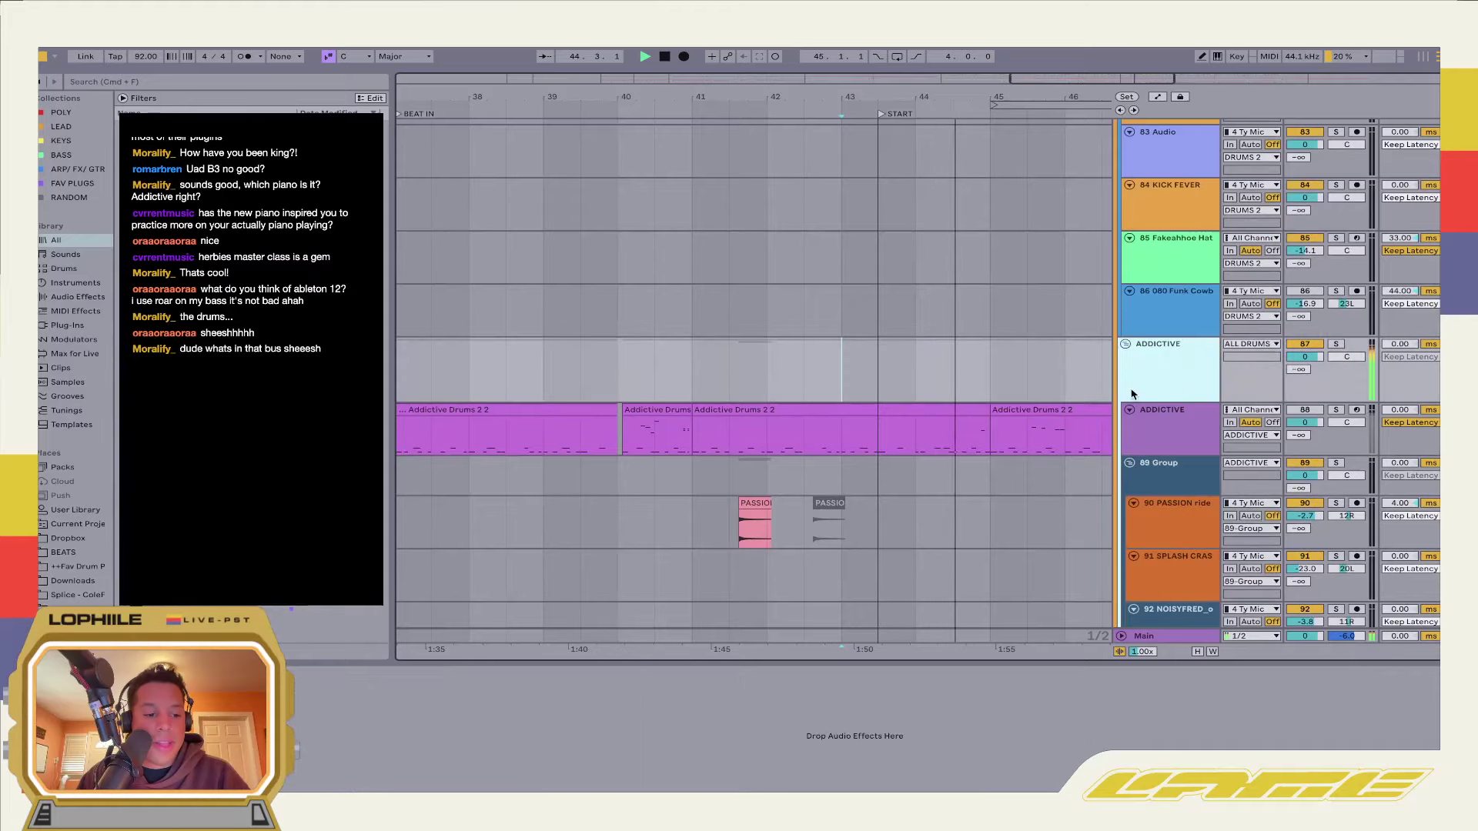
Review the ALL DRUMS group and its tracks during playback, and set the start position to bar 45 on the PASSION ride track
scroll(933, 429, "up", 10)
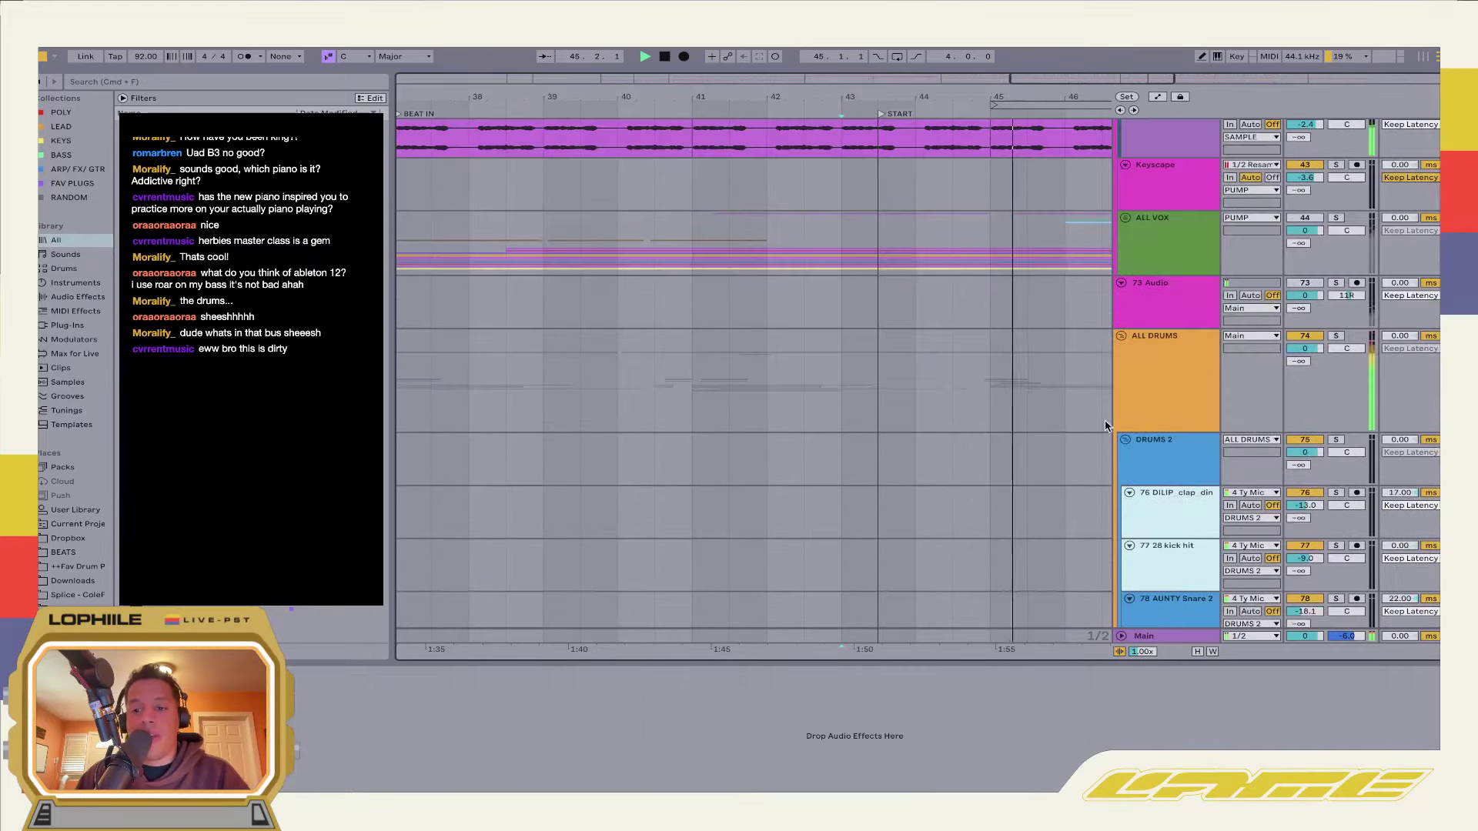
left_click(1139, 409)
scroll(1063, 455, "down", 1)
scroll(1061, 454, "up", 8)
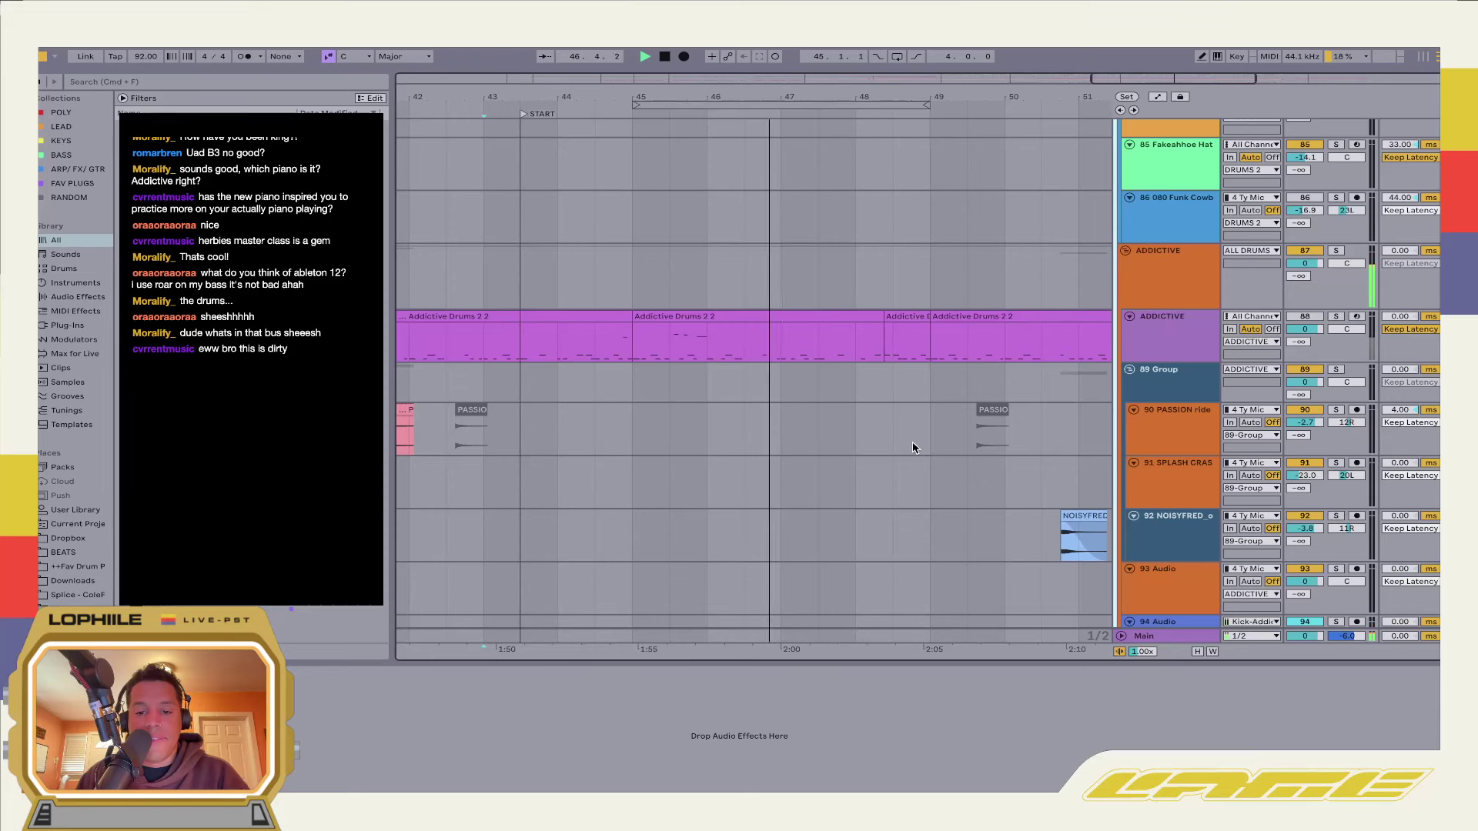
left_click(631, 420)
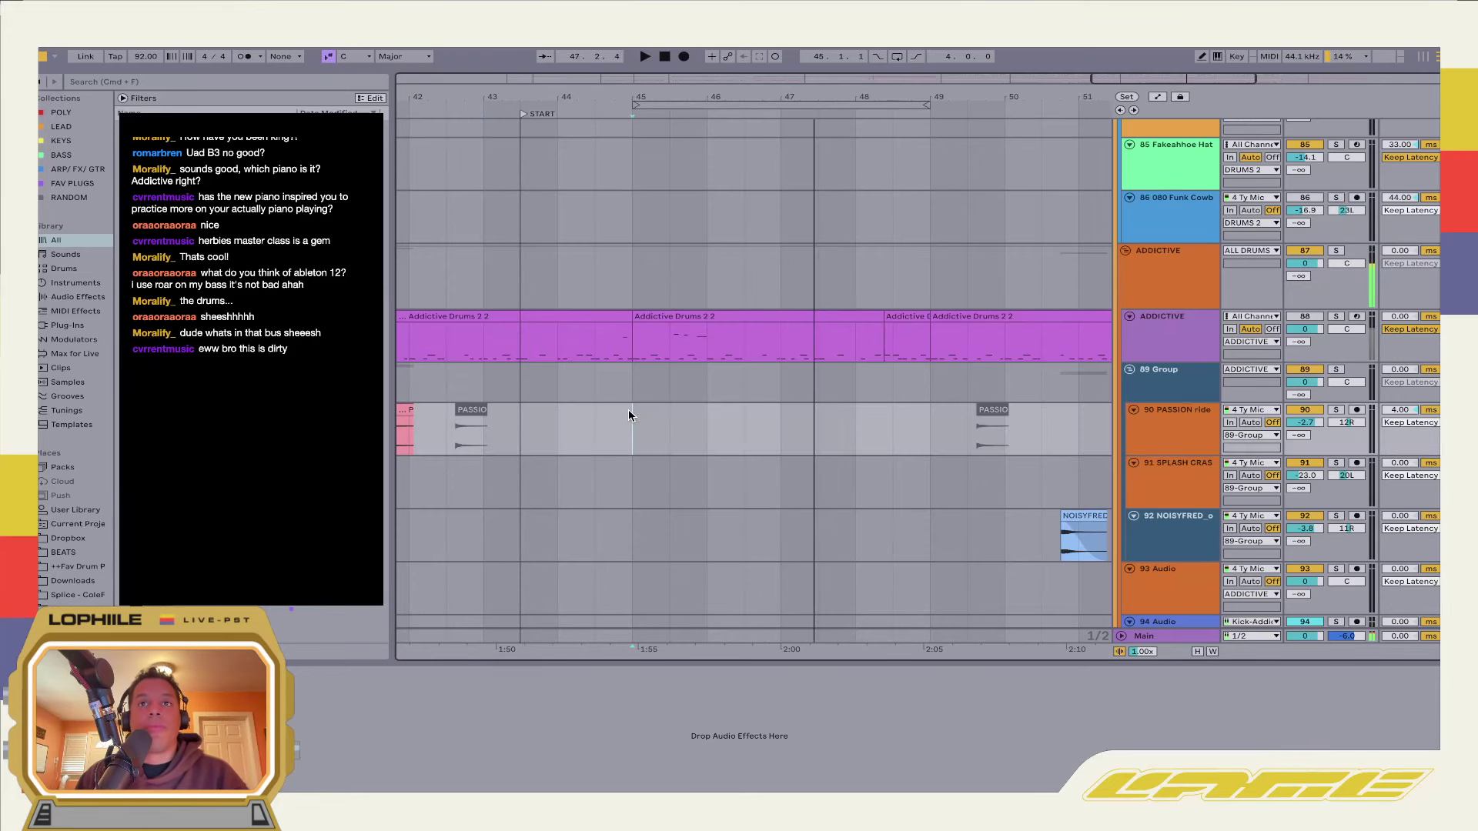
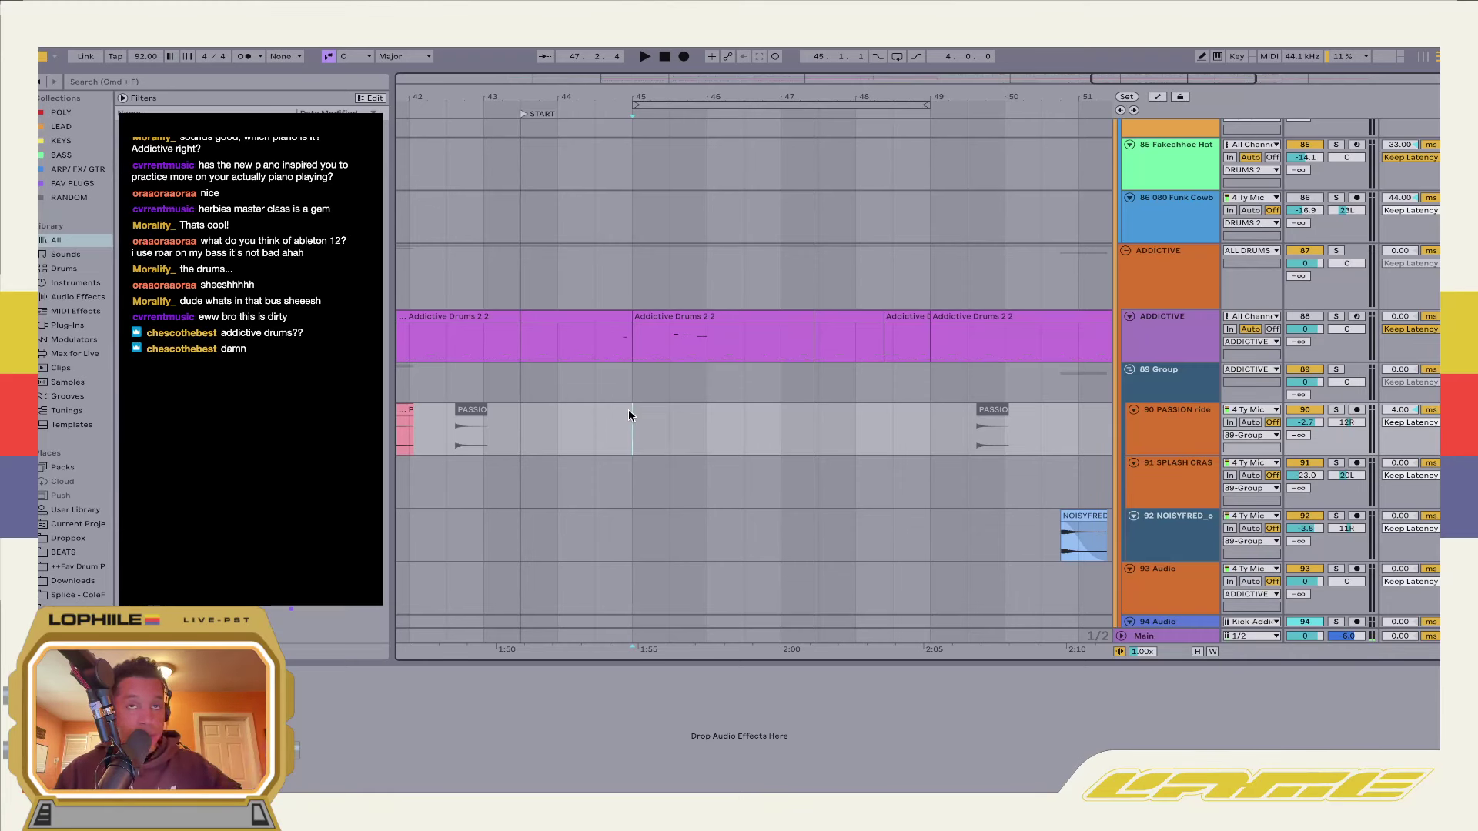
Play the Addictive Drums clips in the full mix from bar 48 and stop playback
left_click(654, 336)
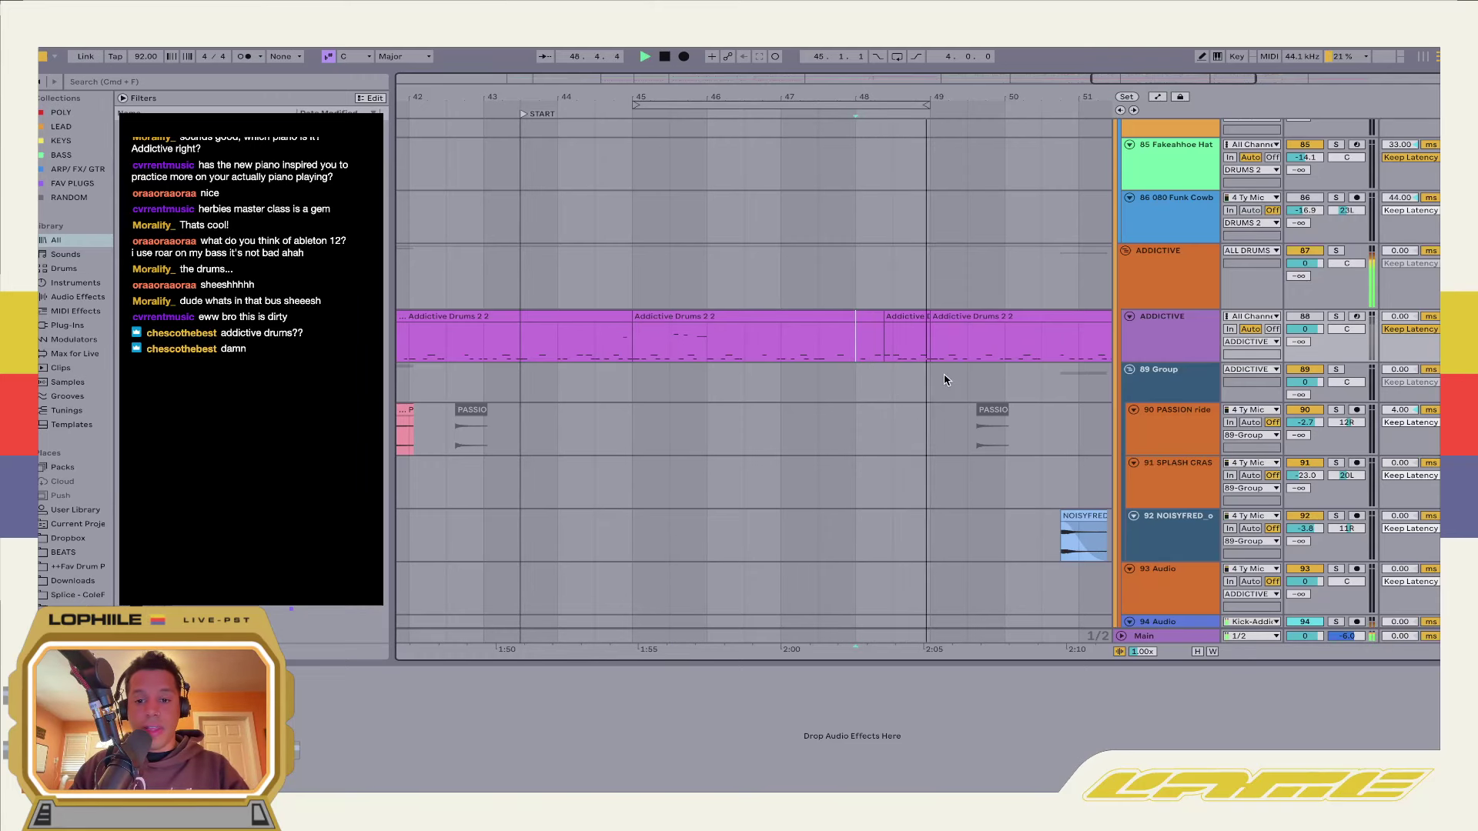
scroll(928, 377, "left", 3)
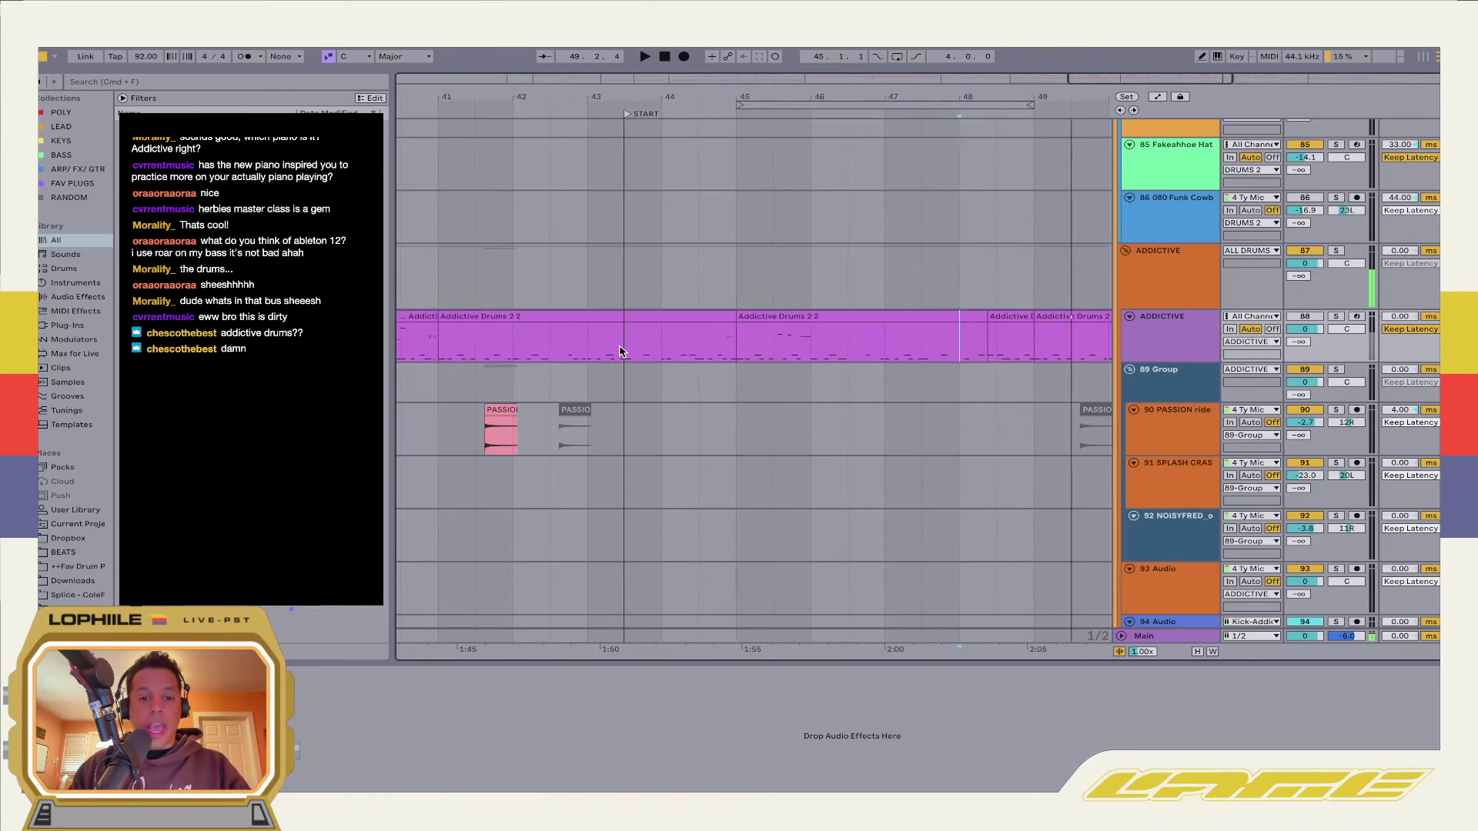
key("space")
Inspect the Addictive Drums 2 kit and preset browser on the ADDICTIVE track, and close the plug-in window
left_click(1164, 352)
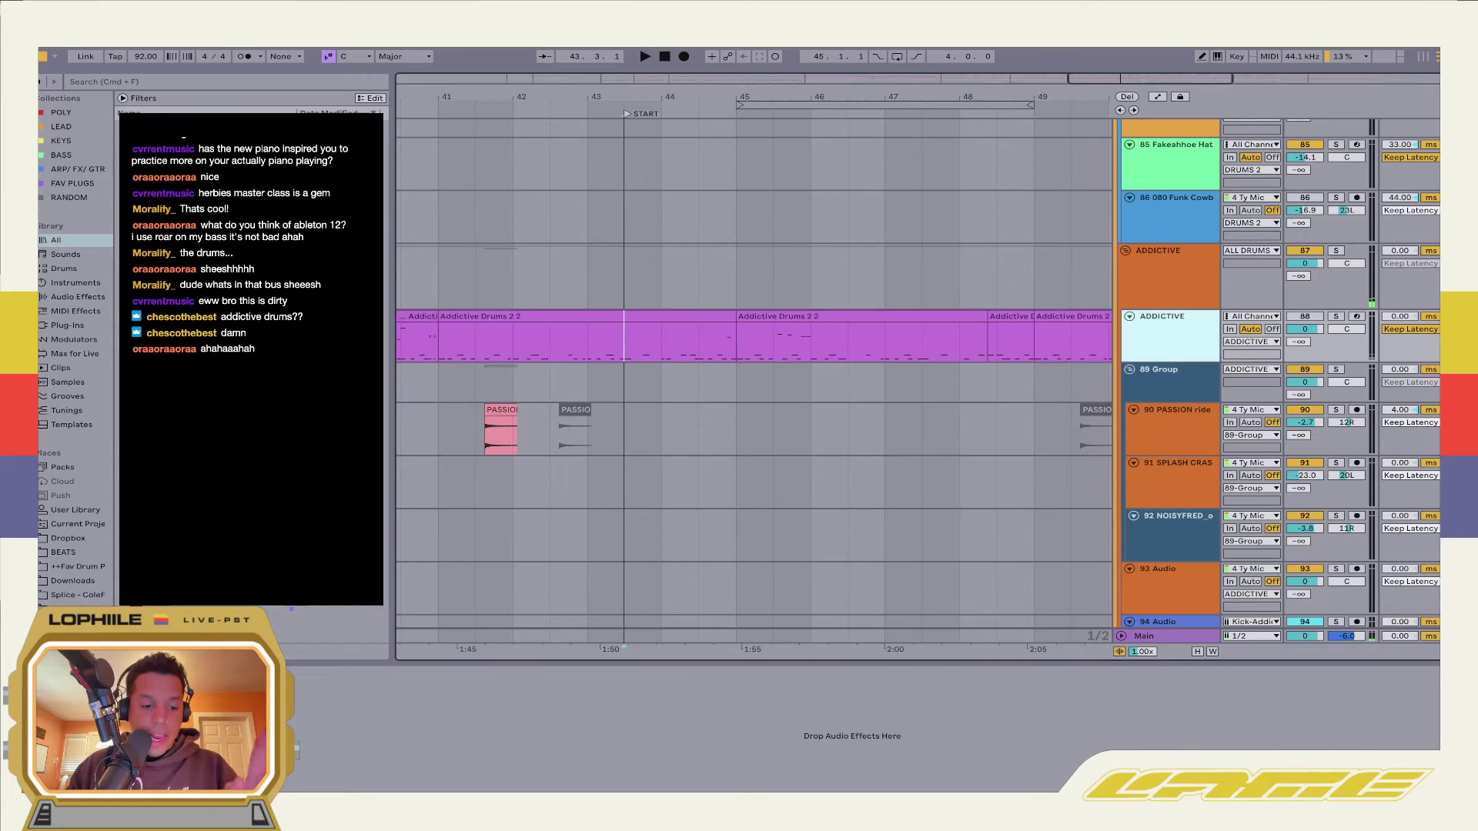
key("super+alt+p")
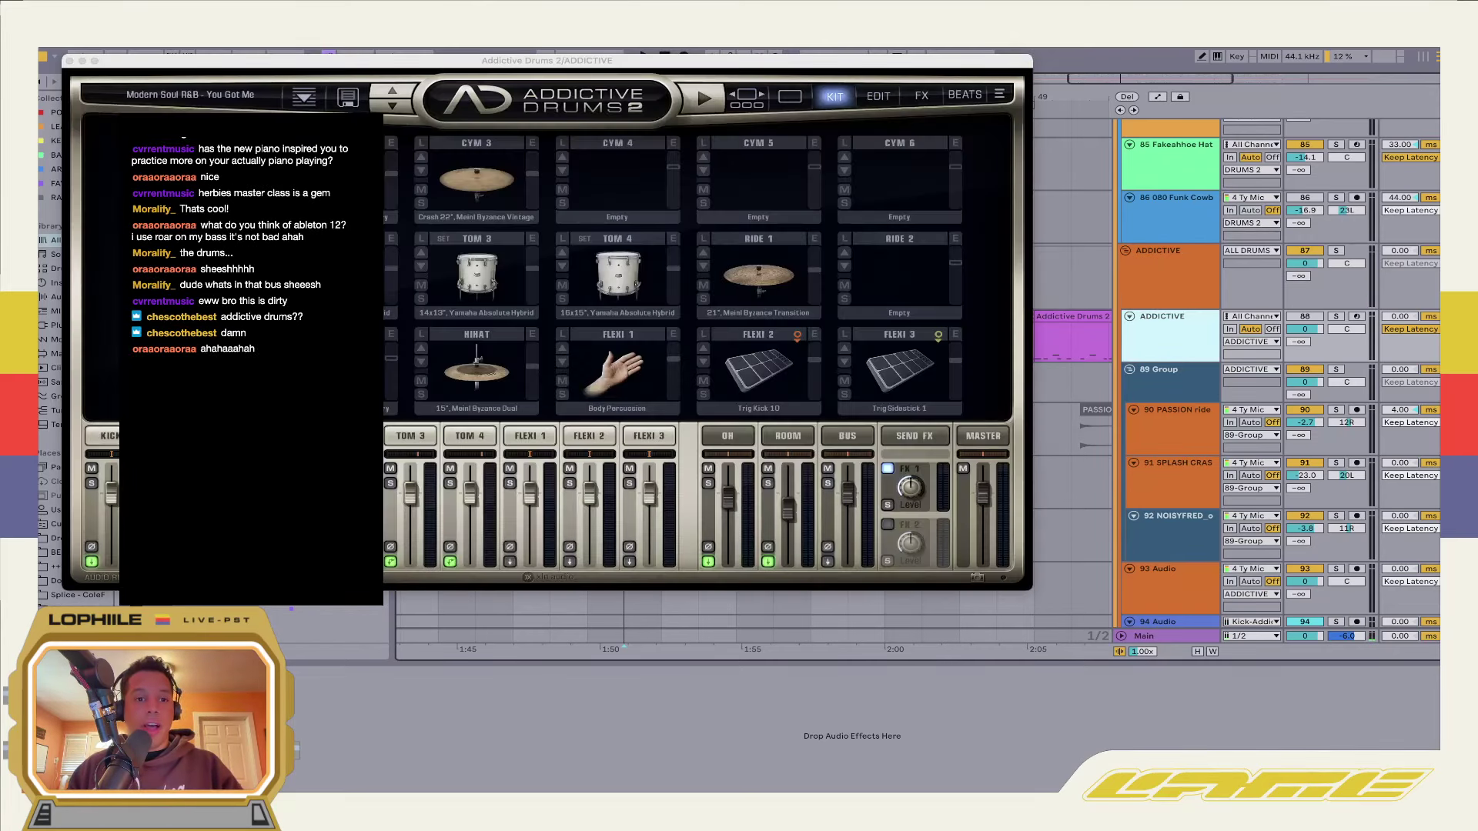
left_click(243, 95)
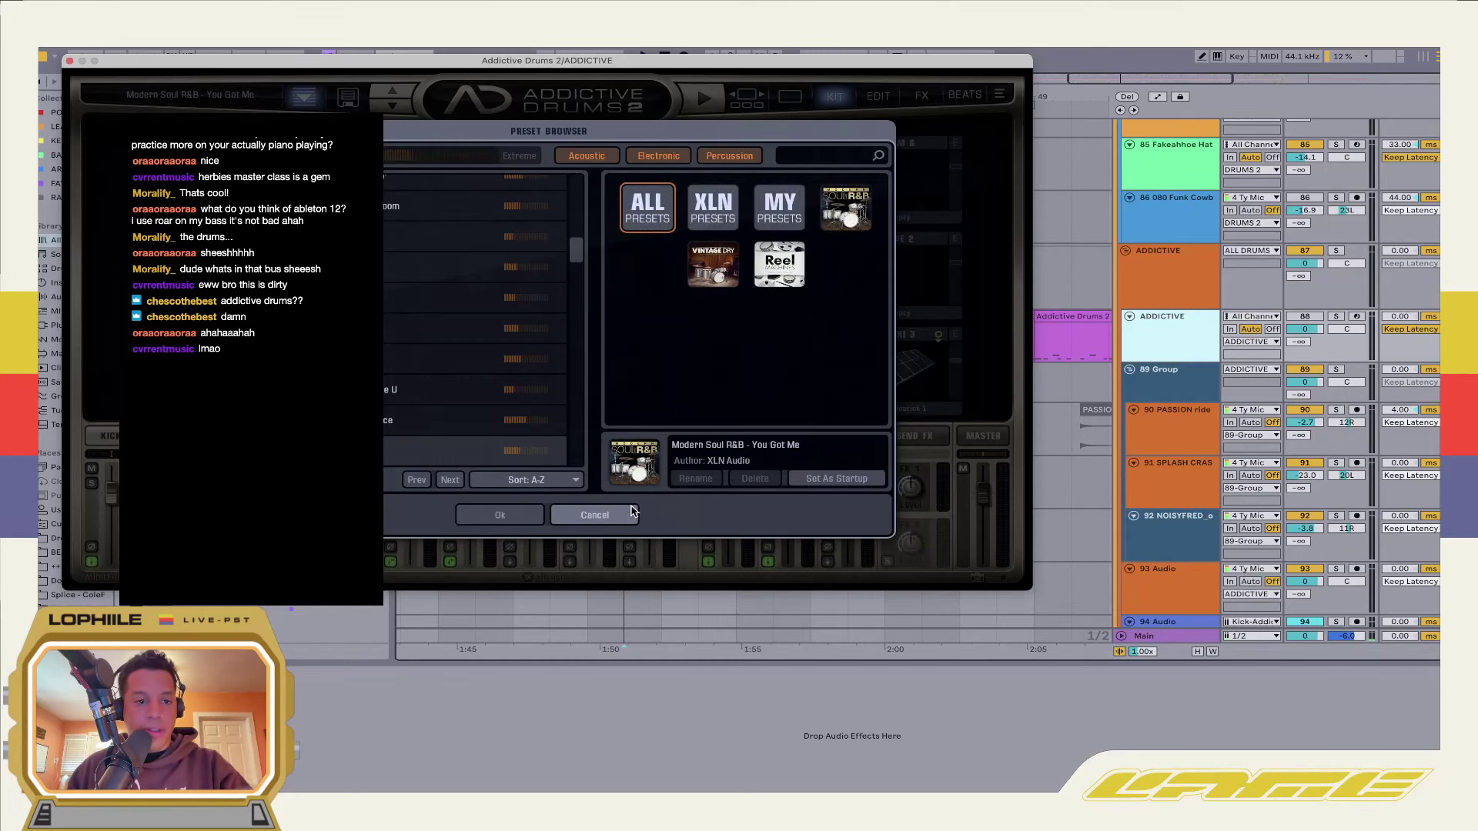
left_click(595, 515)
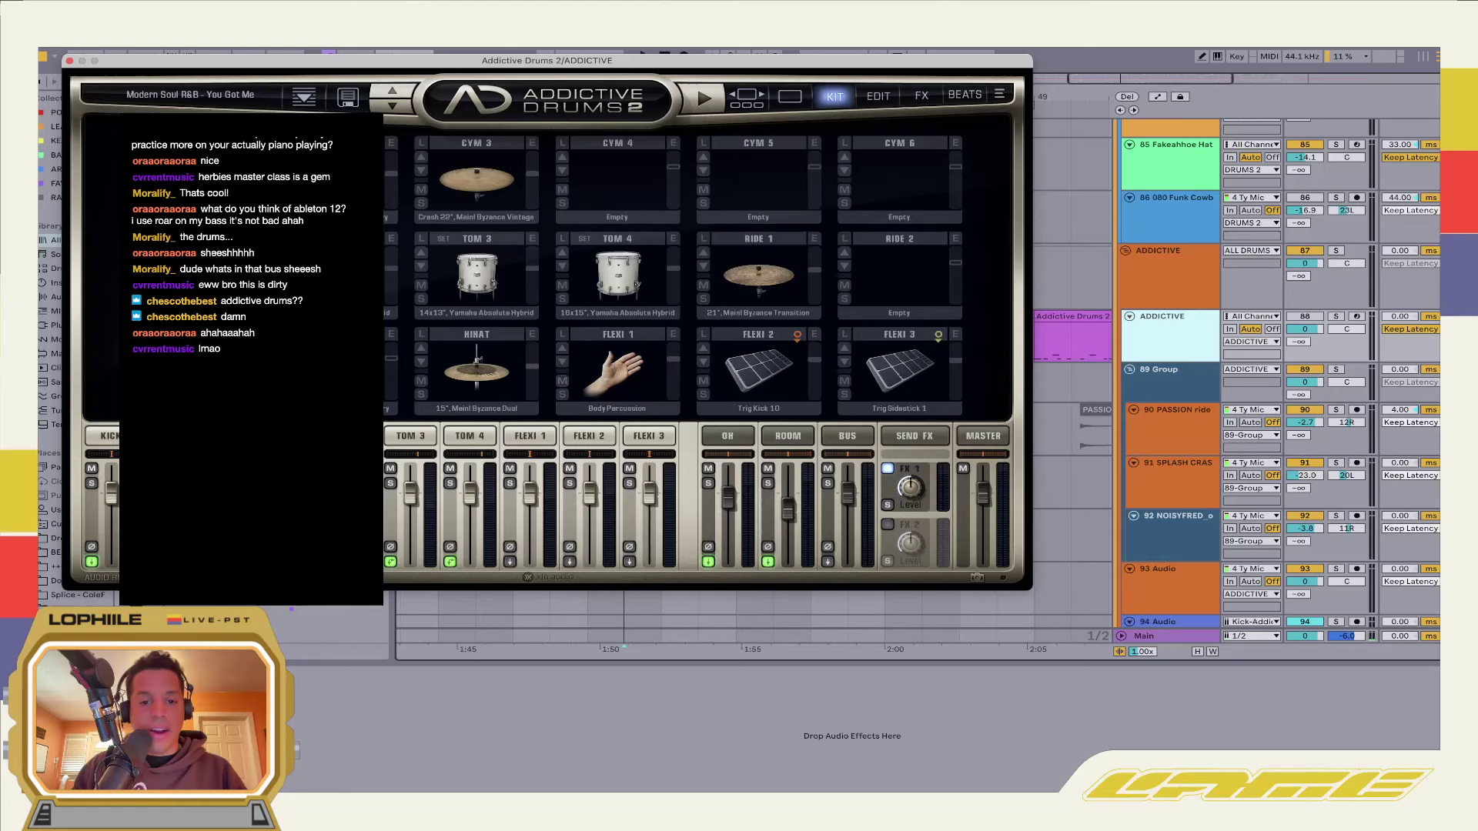
left_click(70, 61)
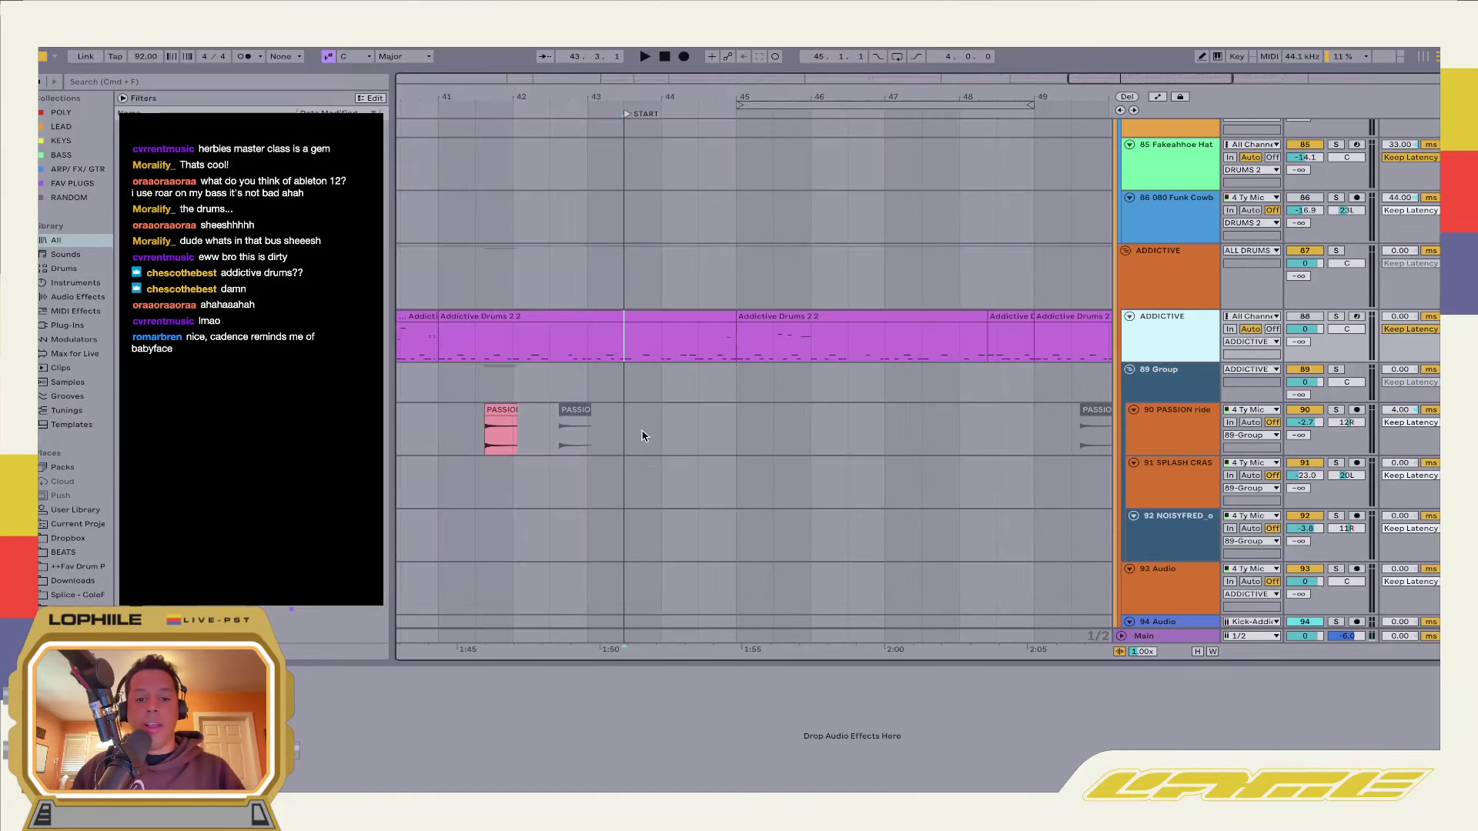
Play the mix from bar 40 through the first PASSION ride hit and stop at bar 42
scroll(539, 370, "left", 3)
left_click(433, 355)
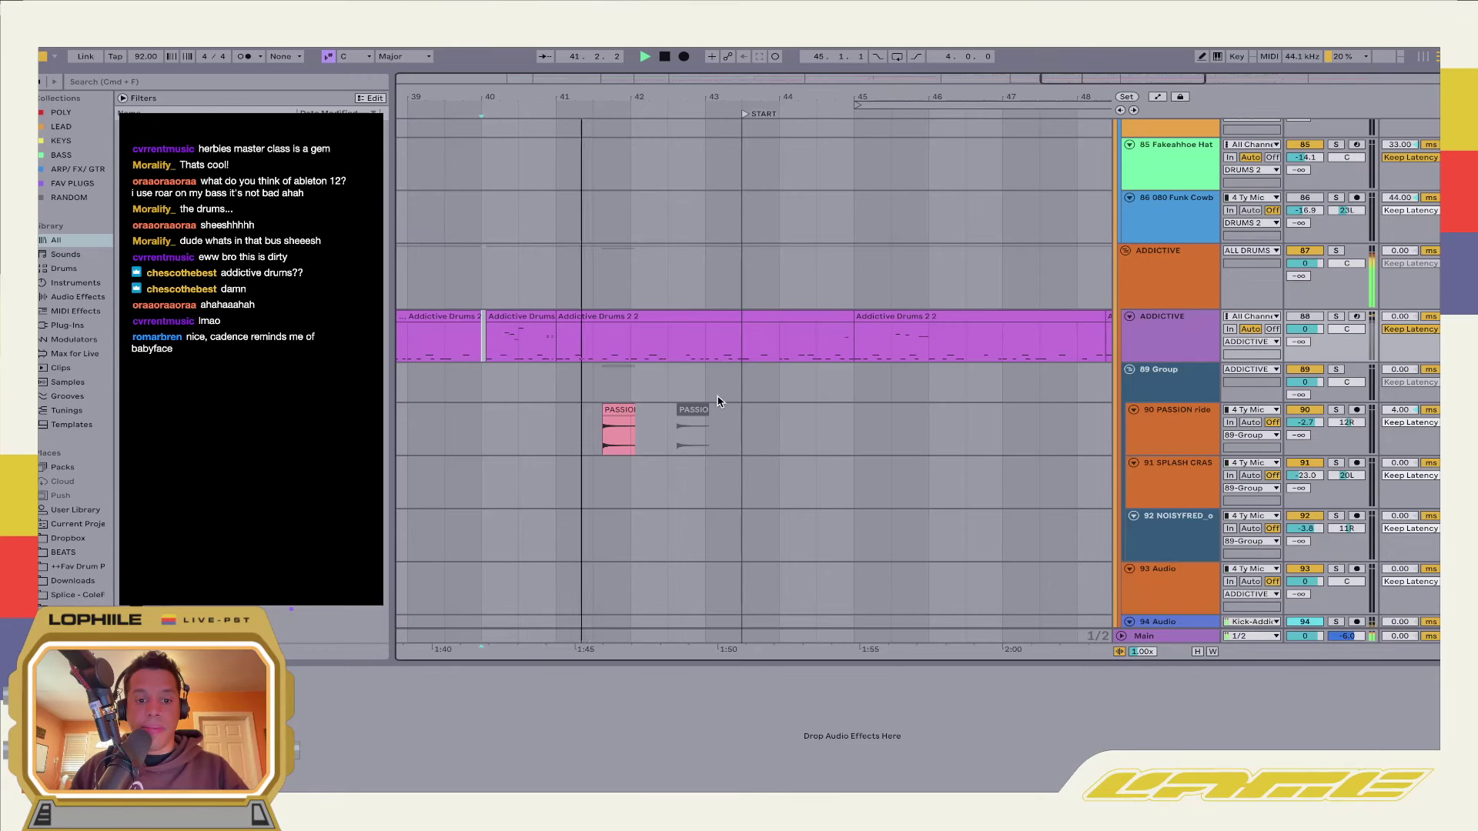
left_click(590, 447)
key("space")
Examine the PASSION ride clips between bars 41 and 43 up close
key("plus")
key("plus")
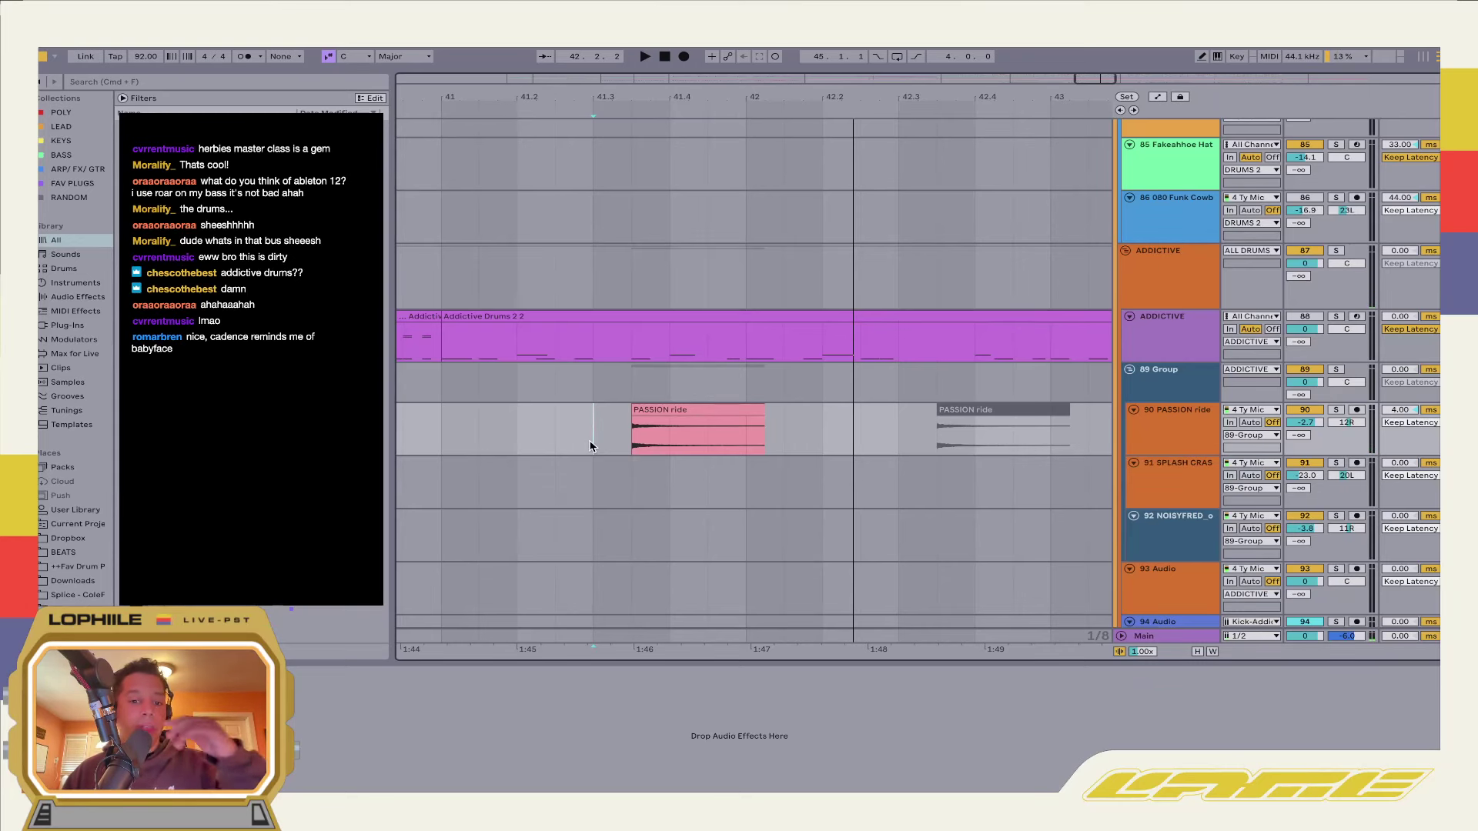
left_click(630, 451)
left_click(862, 464)
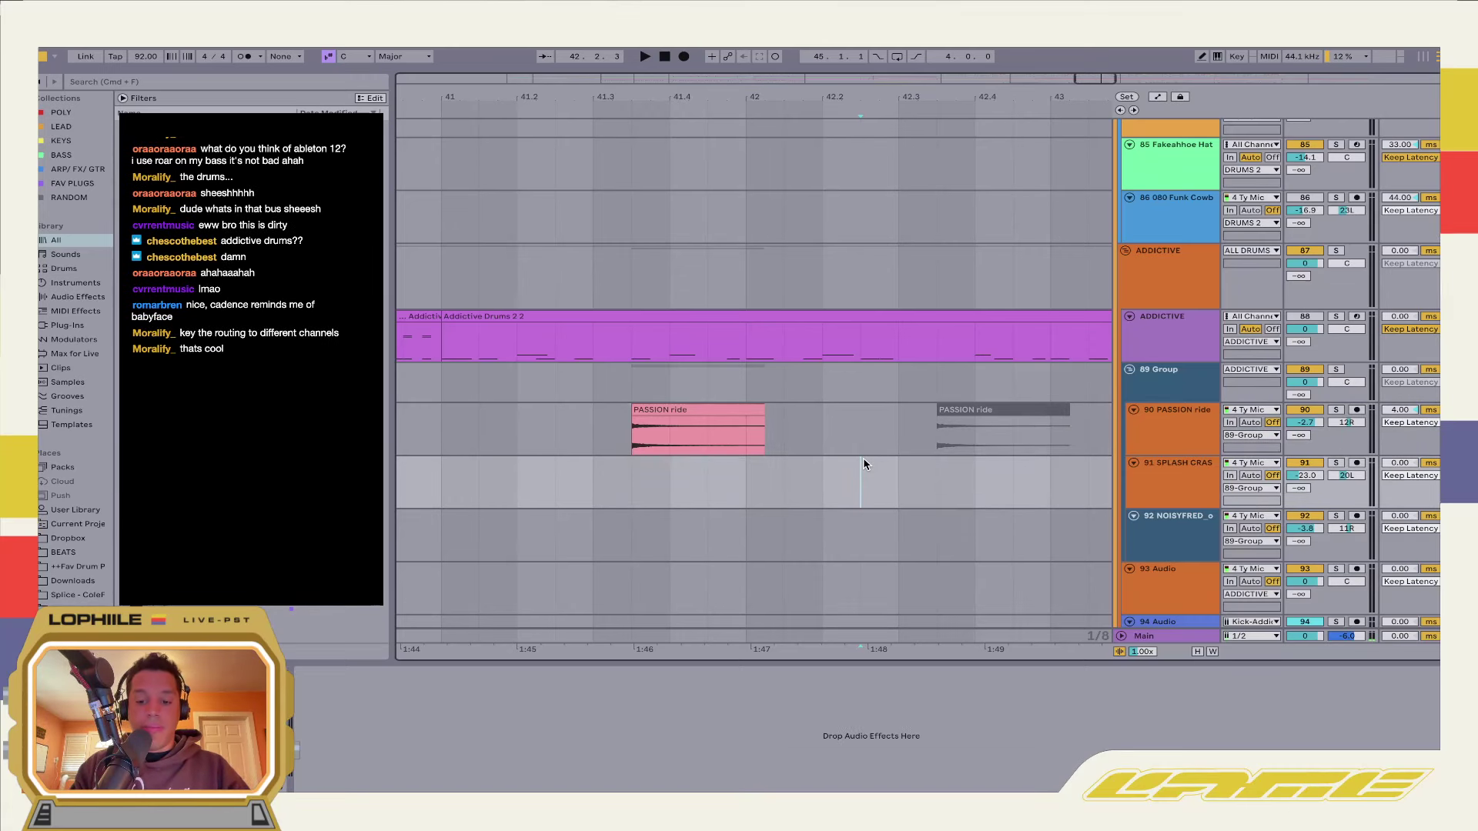
key("minus")
key("minus")
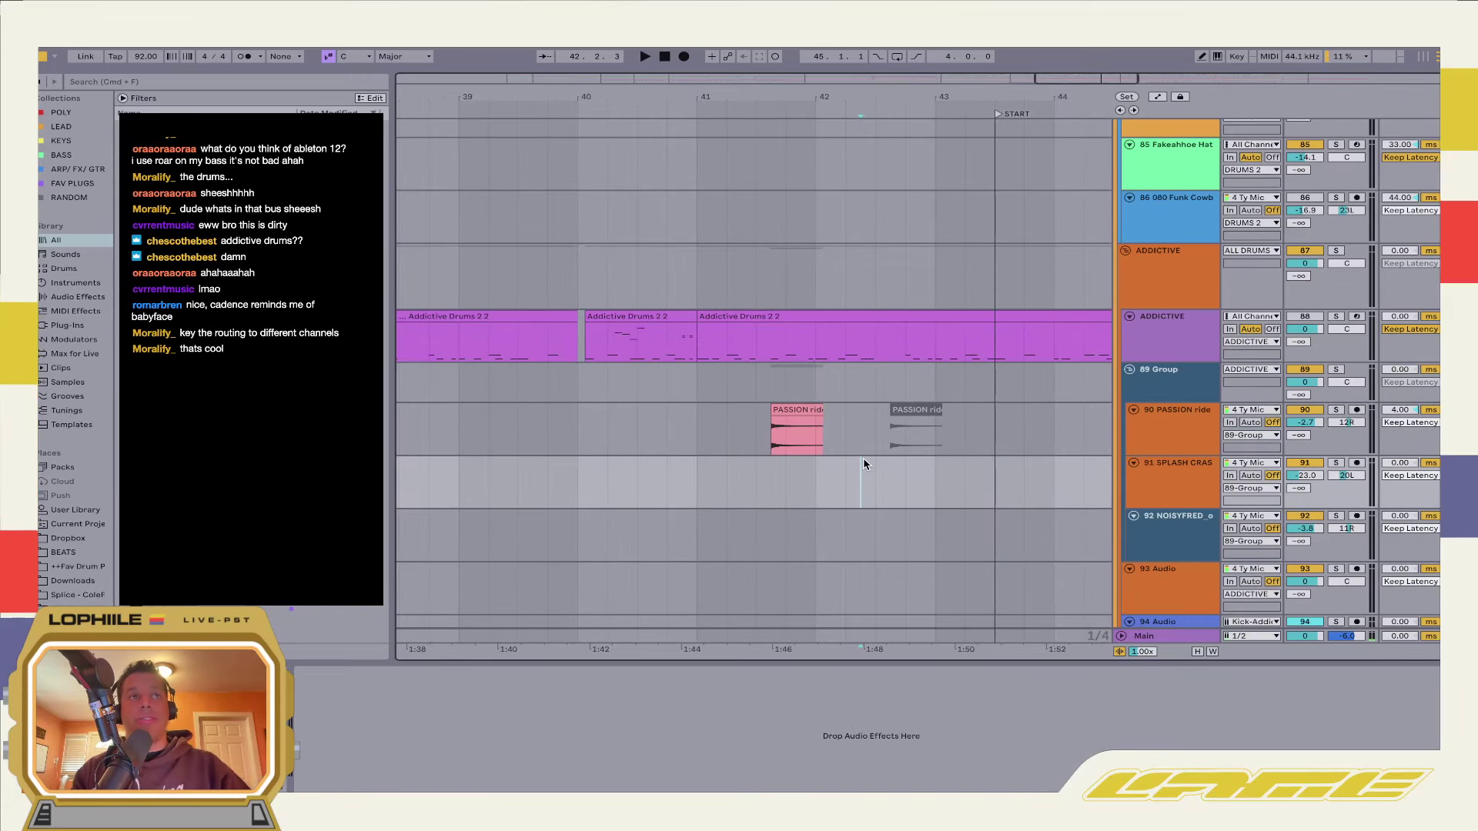
key("minus")
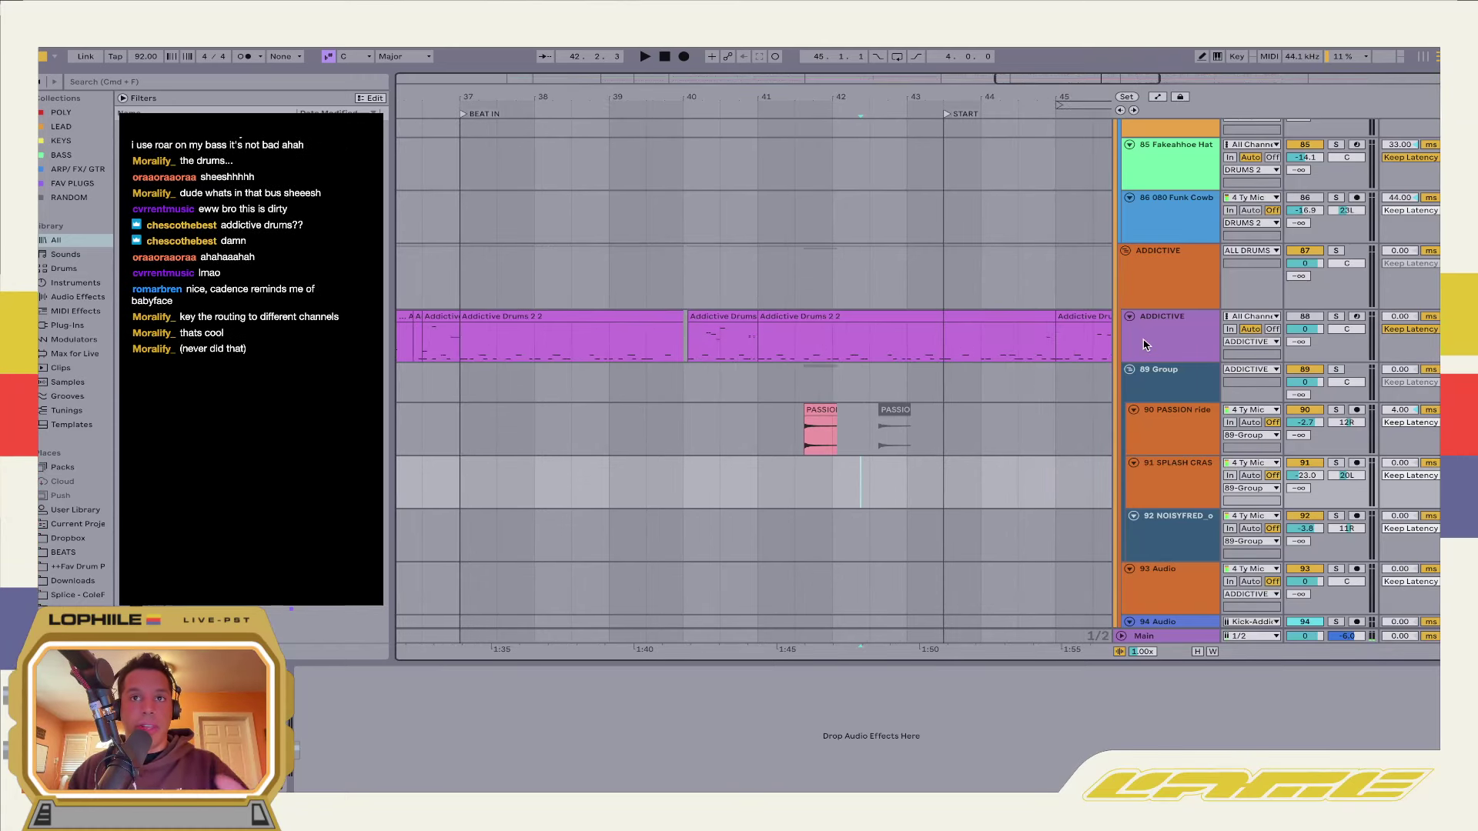
Show the effects on the 89 Group and review the separately routed drum tracks below it
scroll(1127, 354, "down", 2)
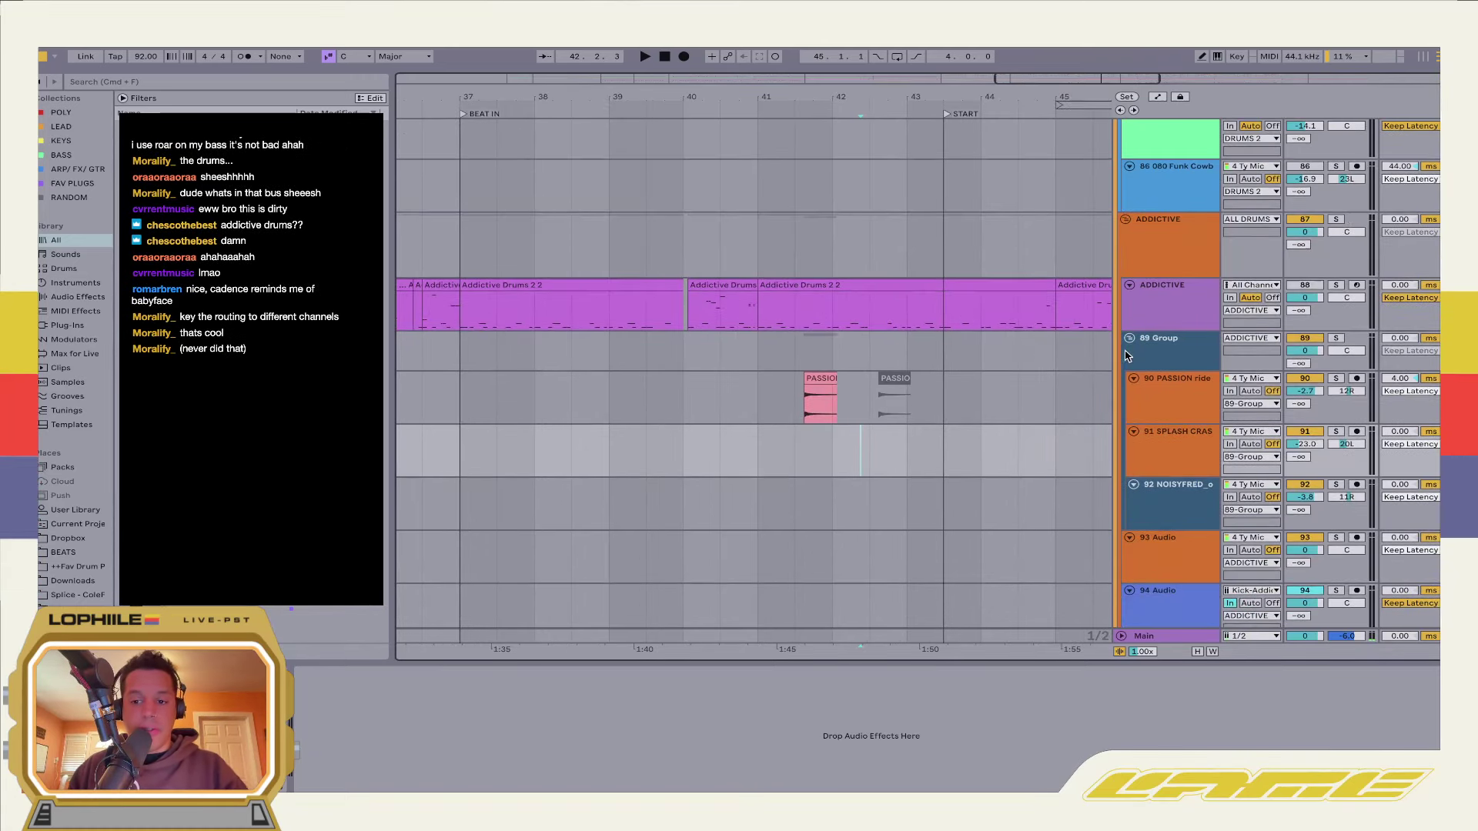
left_click(1126, 348)
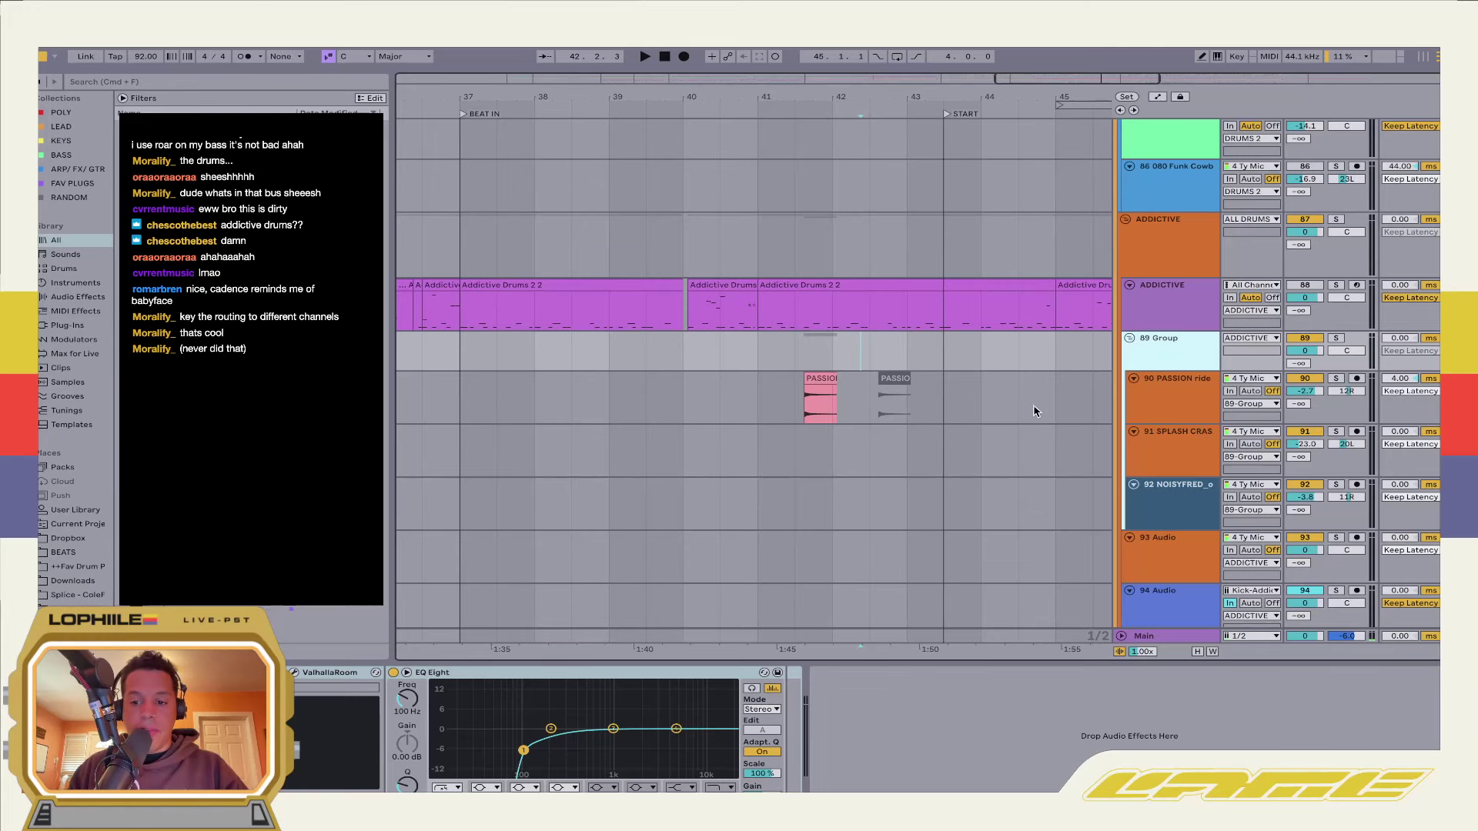
scroll(1035, 408, "down", 5)
scroll(1058, 430, "down", 2)
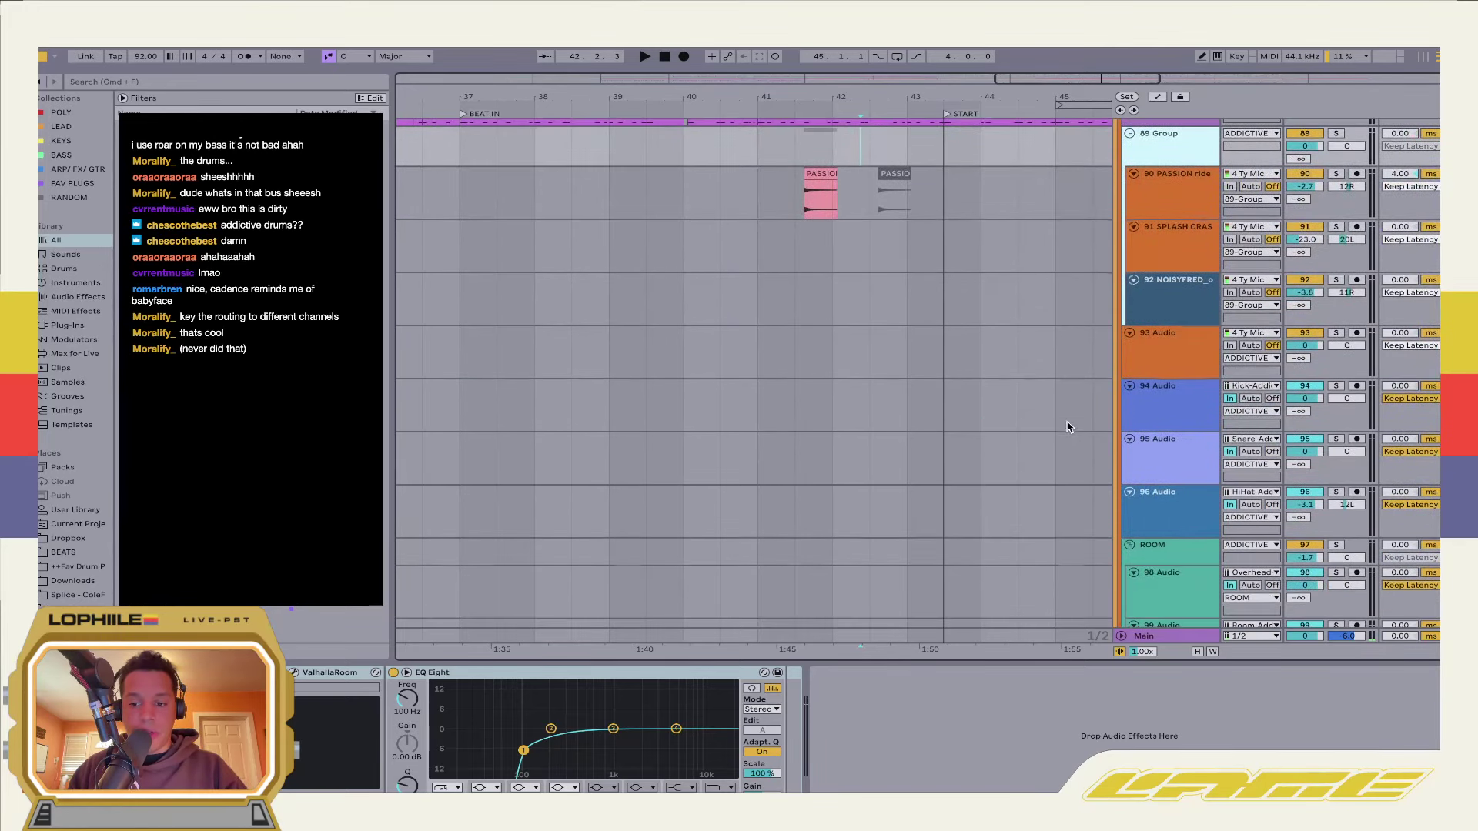
Play from bar 44 with the kick track 94 Audio soloed
left_click(960, 419)
key("space")
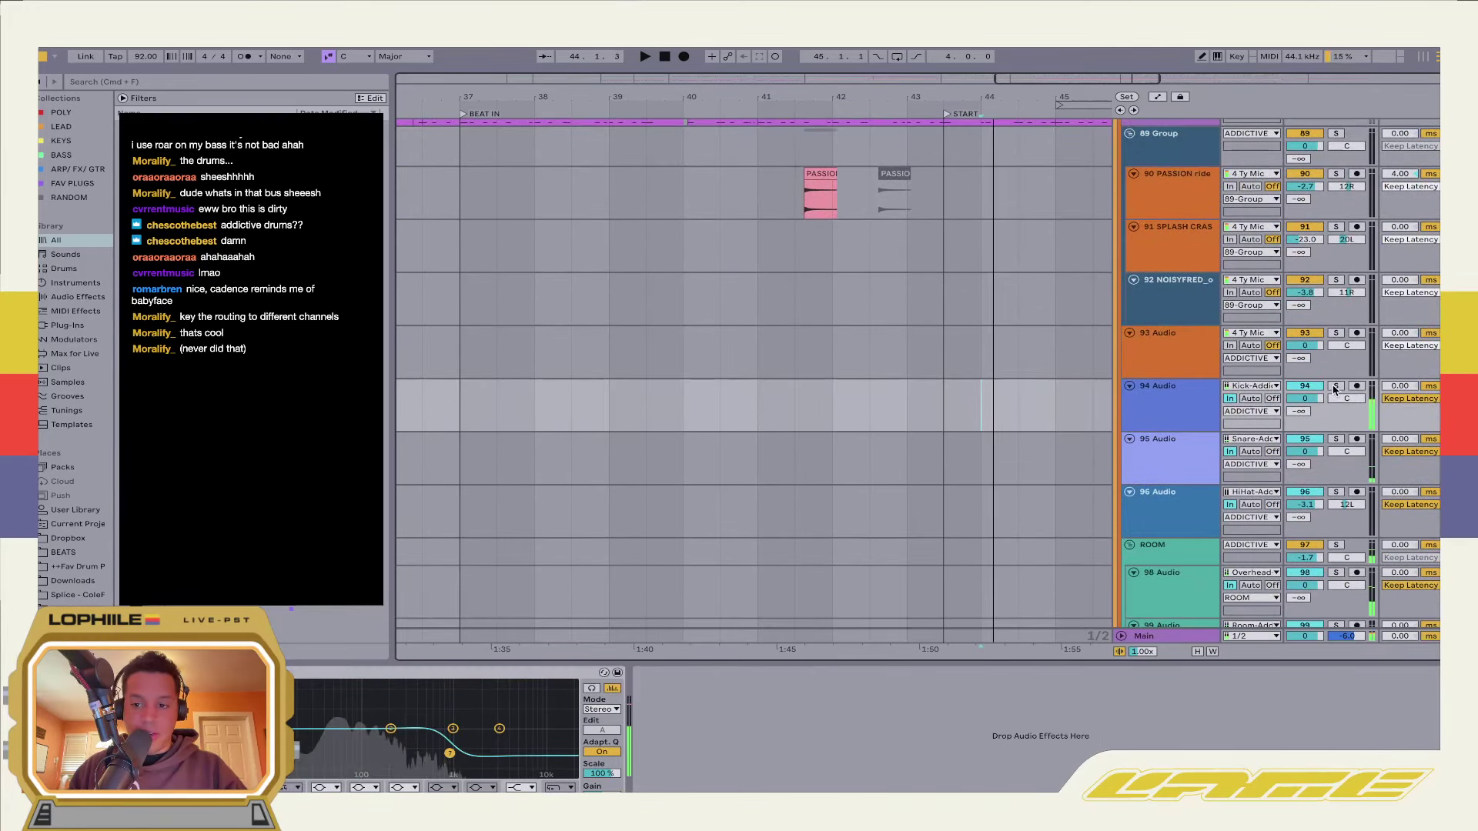
left_click(1335, 387)
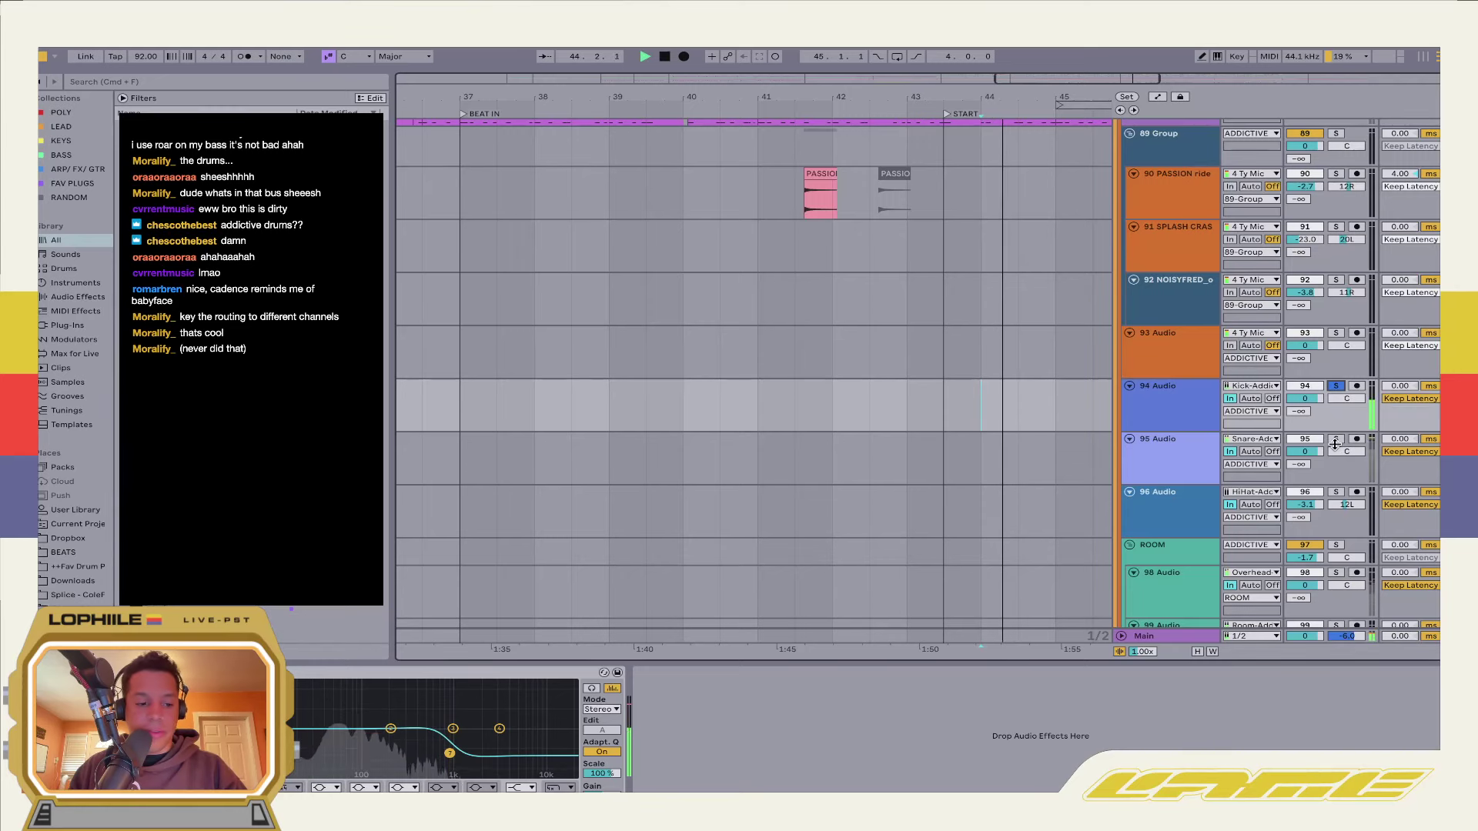
Audition the snare track 95 Audio in solo, view its Transient Master plug-in briefly, and stop playback
left_click(1222, 457)
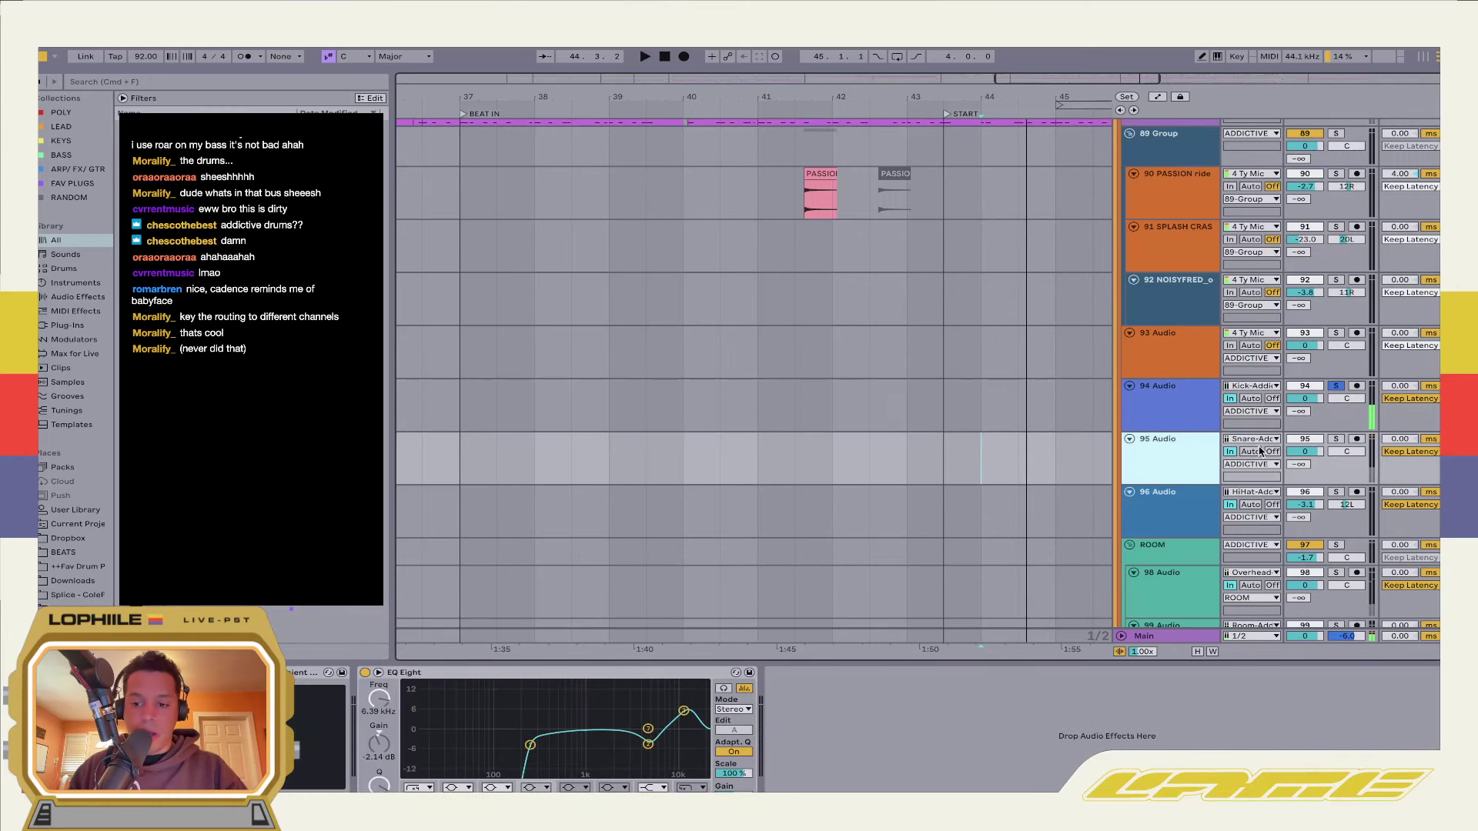
left_click(1335, 439)
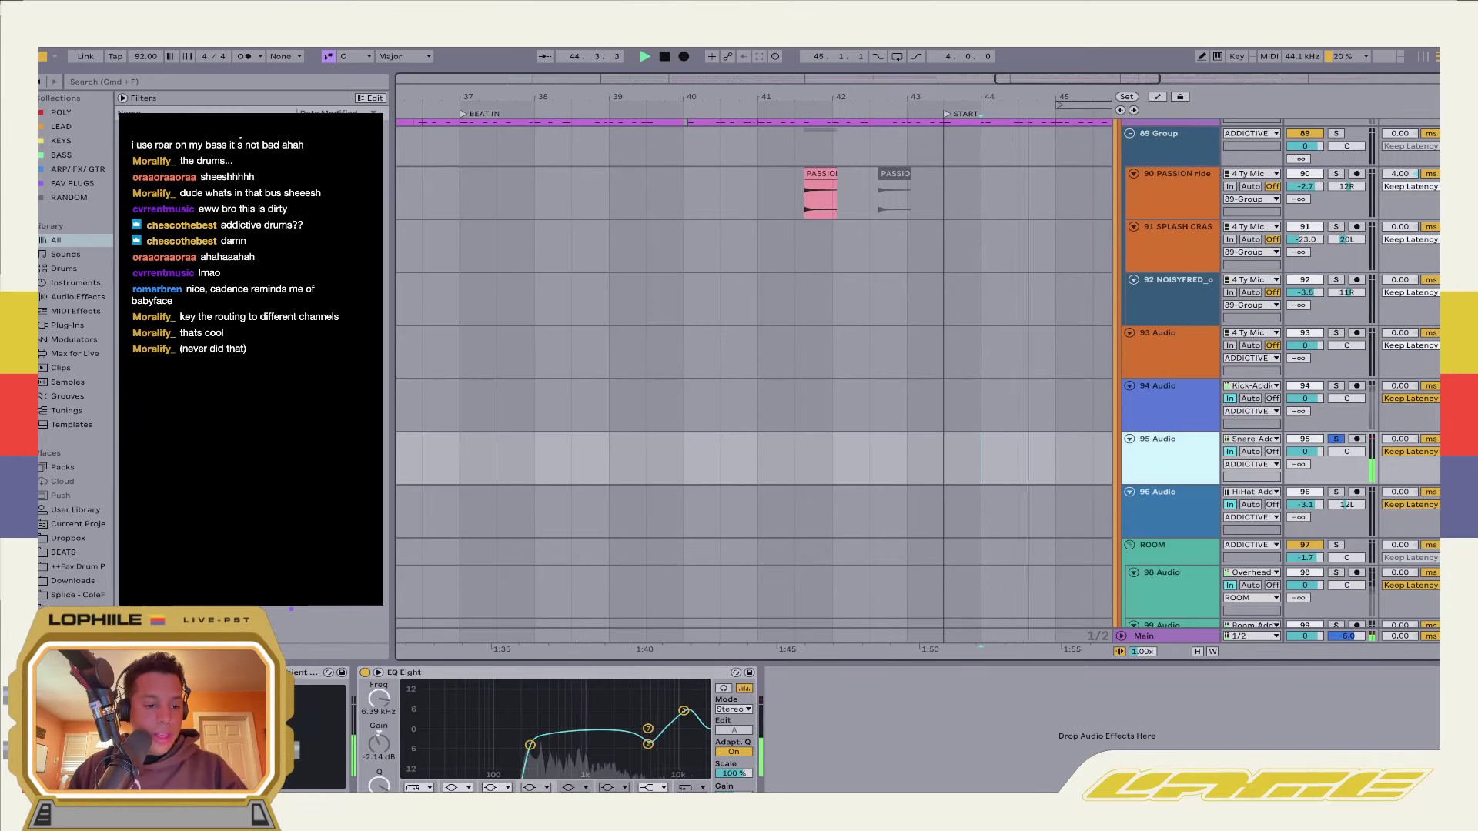
key("super+alt+p")
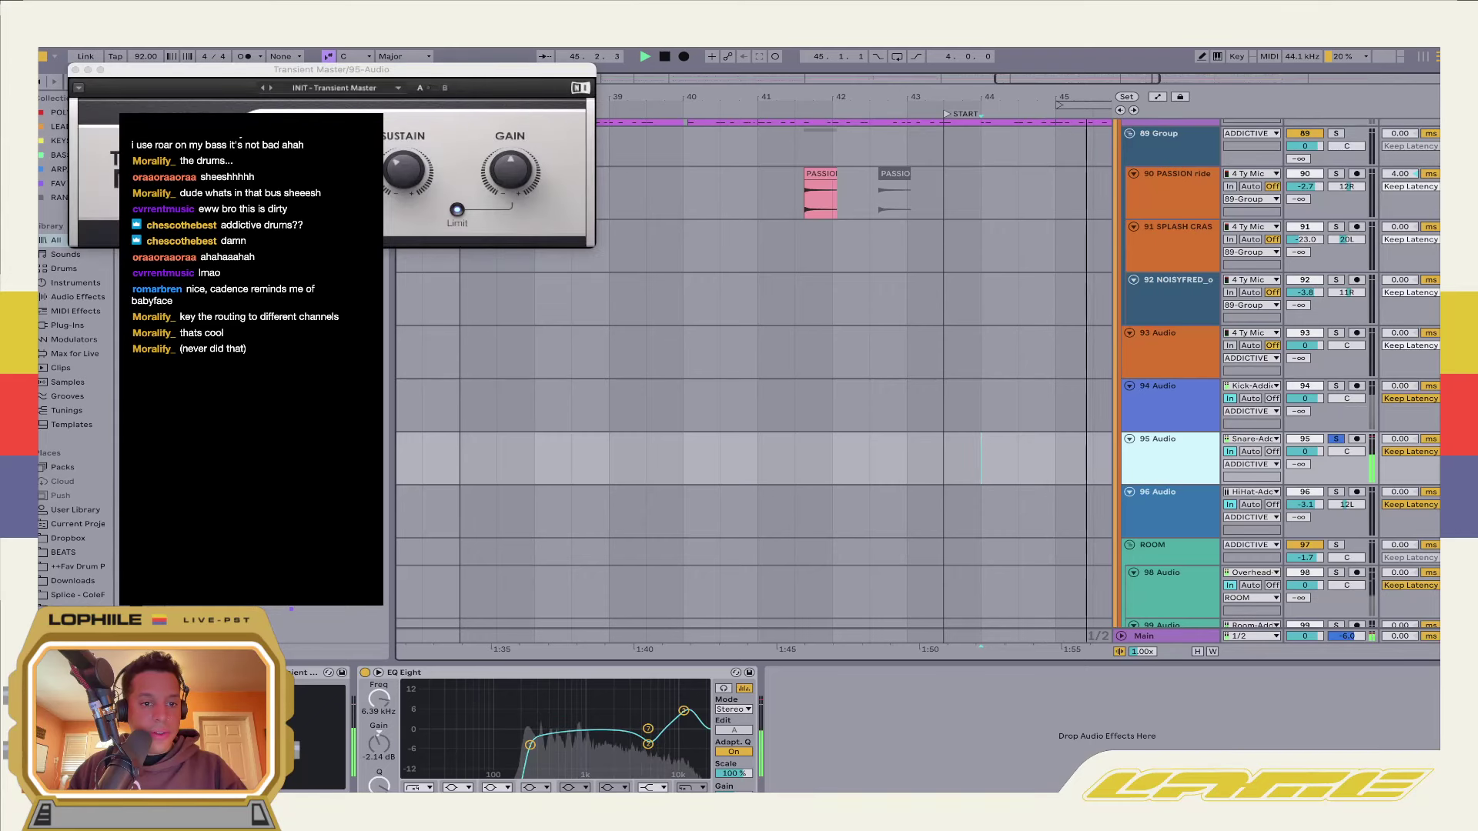
key("super+alt+p")
key("space")
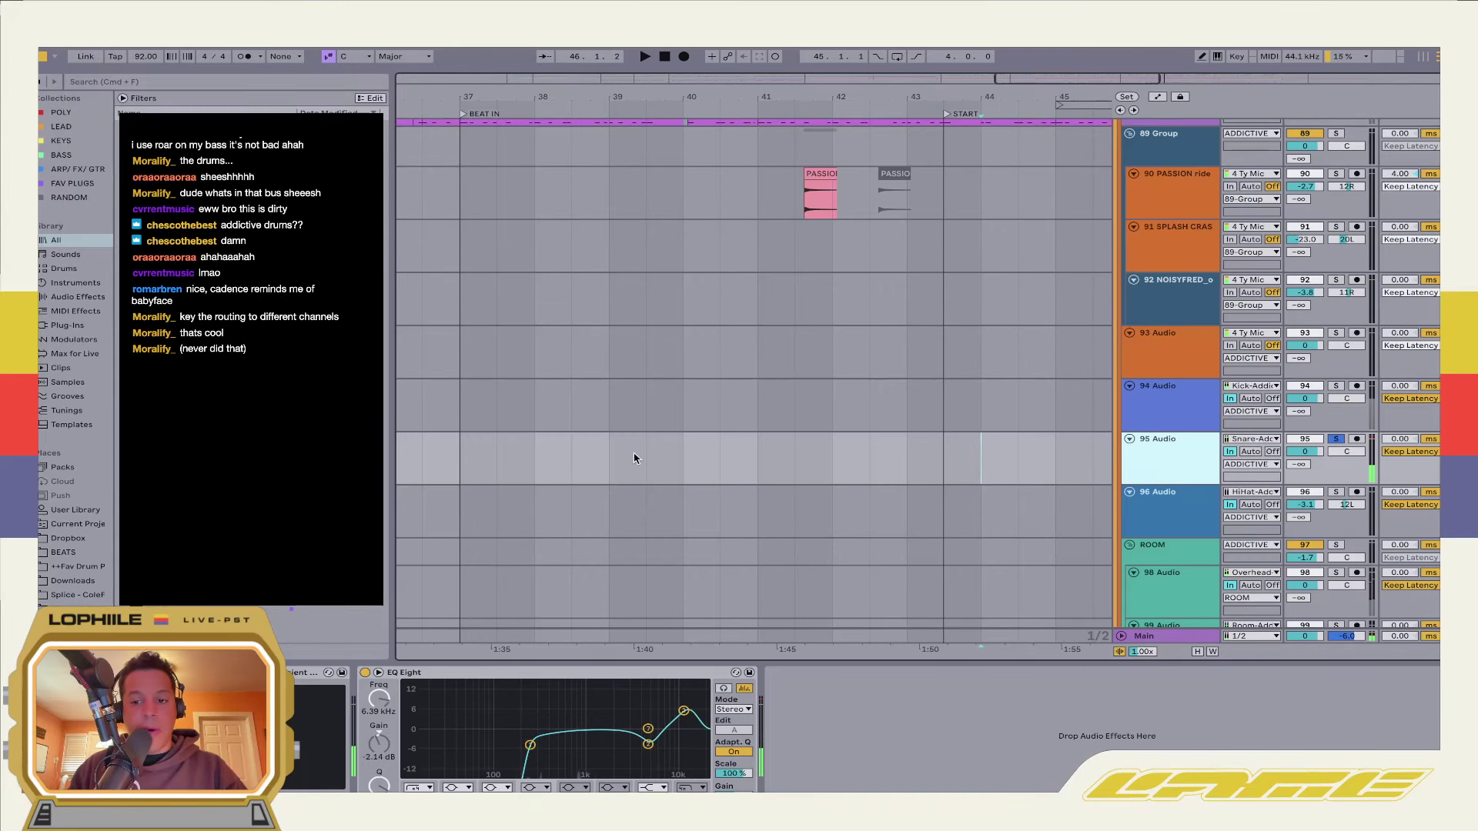
Audition the hi-hat track 96 Audio in solo from bar 45, stop playback, and unsolo it
scroll(836, 450, "right", 5)
left_click(830, 464)
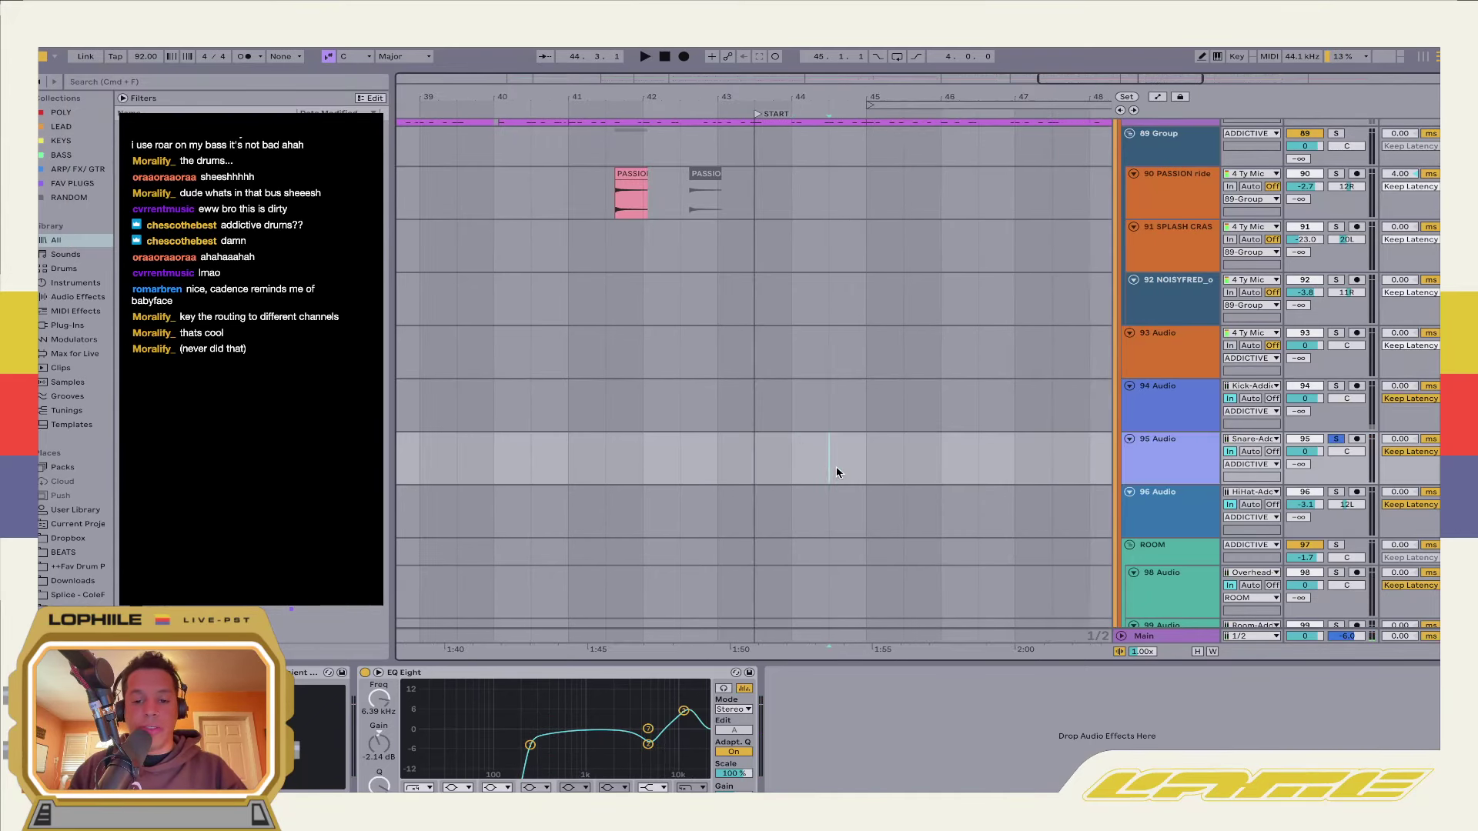
scroll(909, 508, "down", 2)
left_click(869, 462)
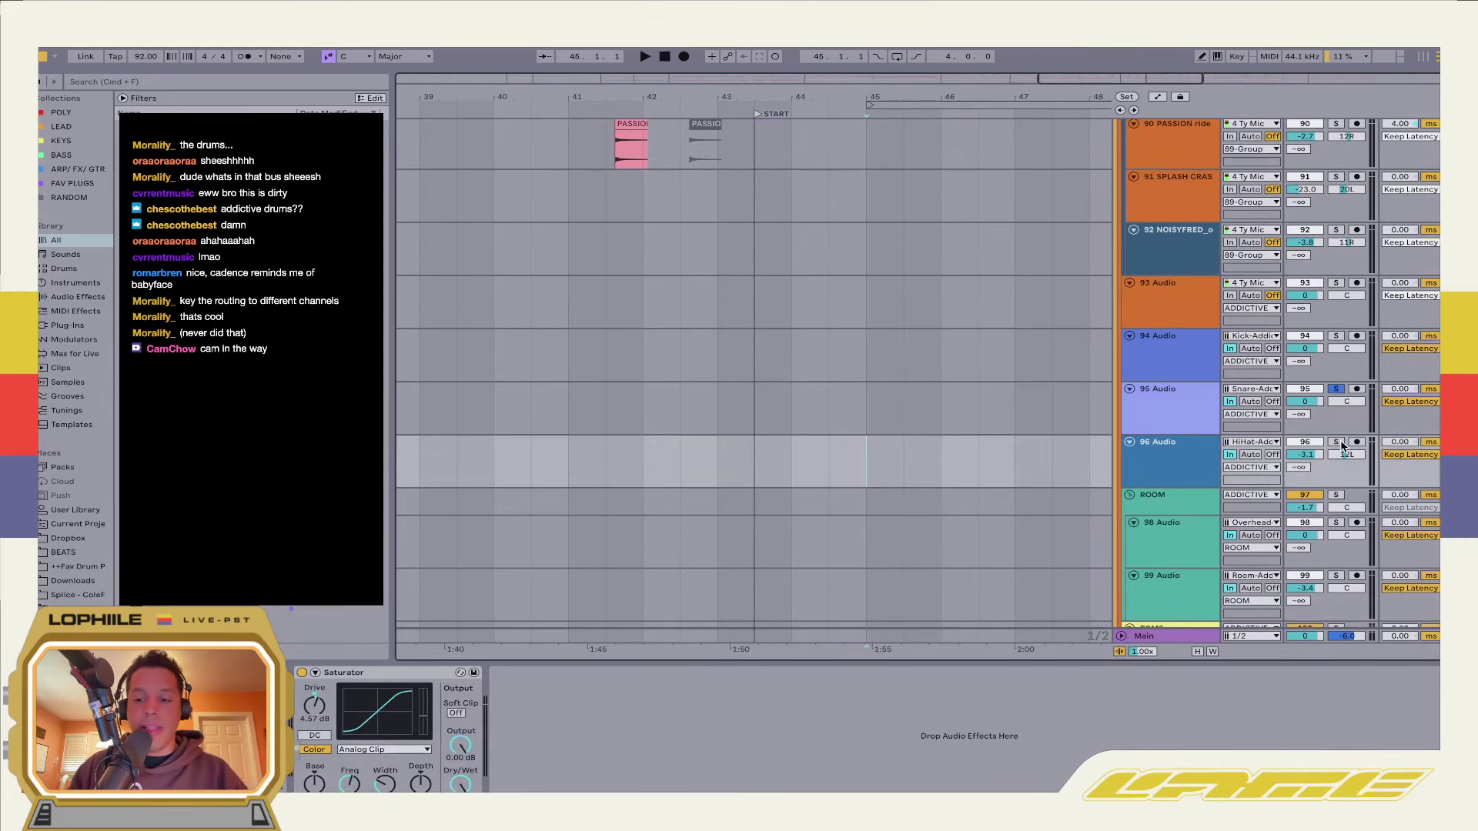
key("space")
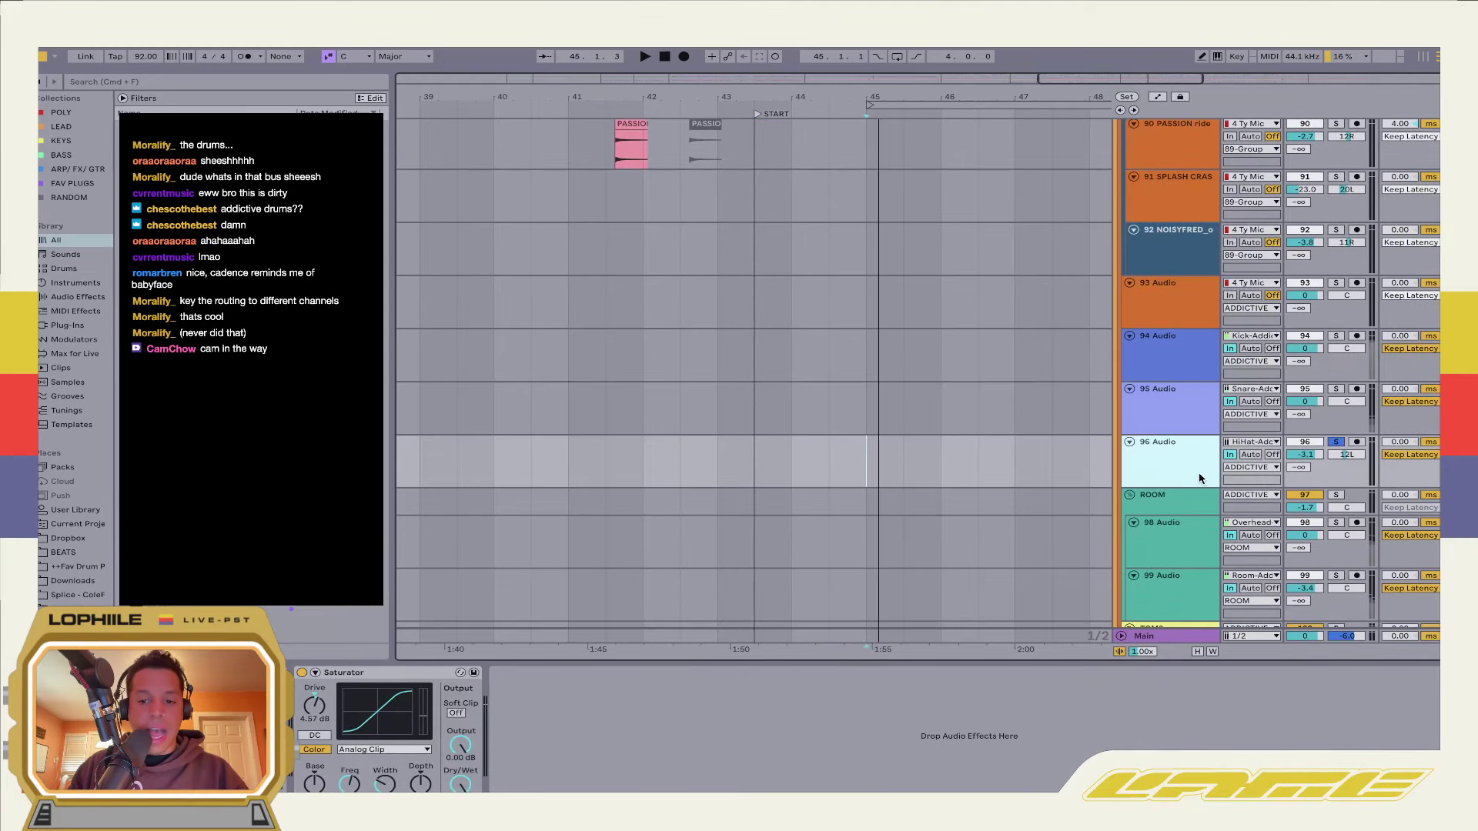
left_click(1334, 442)
scroll(809, 500, "right", 5)
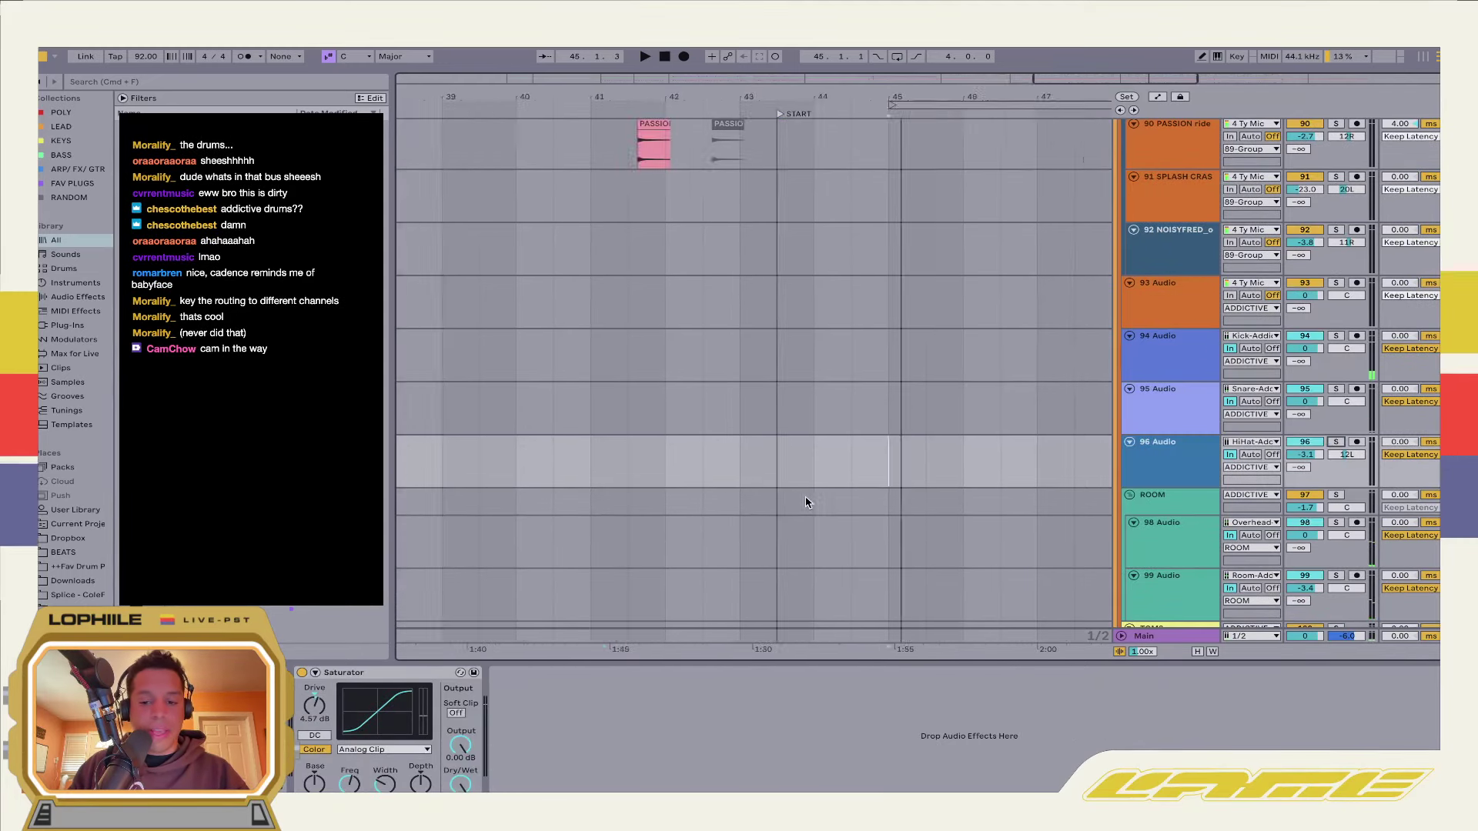
Play from bar 43 with the overhead track 98 Audio soloed, and switch the solo to the room track 99 Audio
scroll(697, 480, "down", 2)
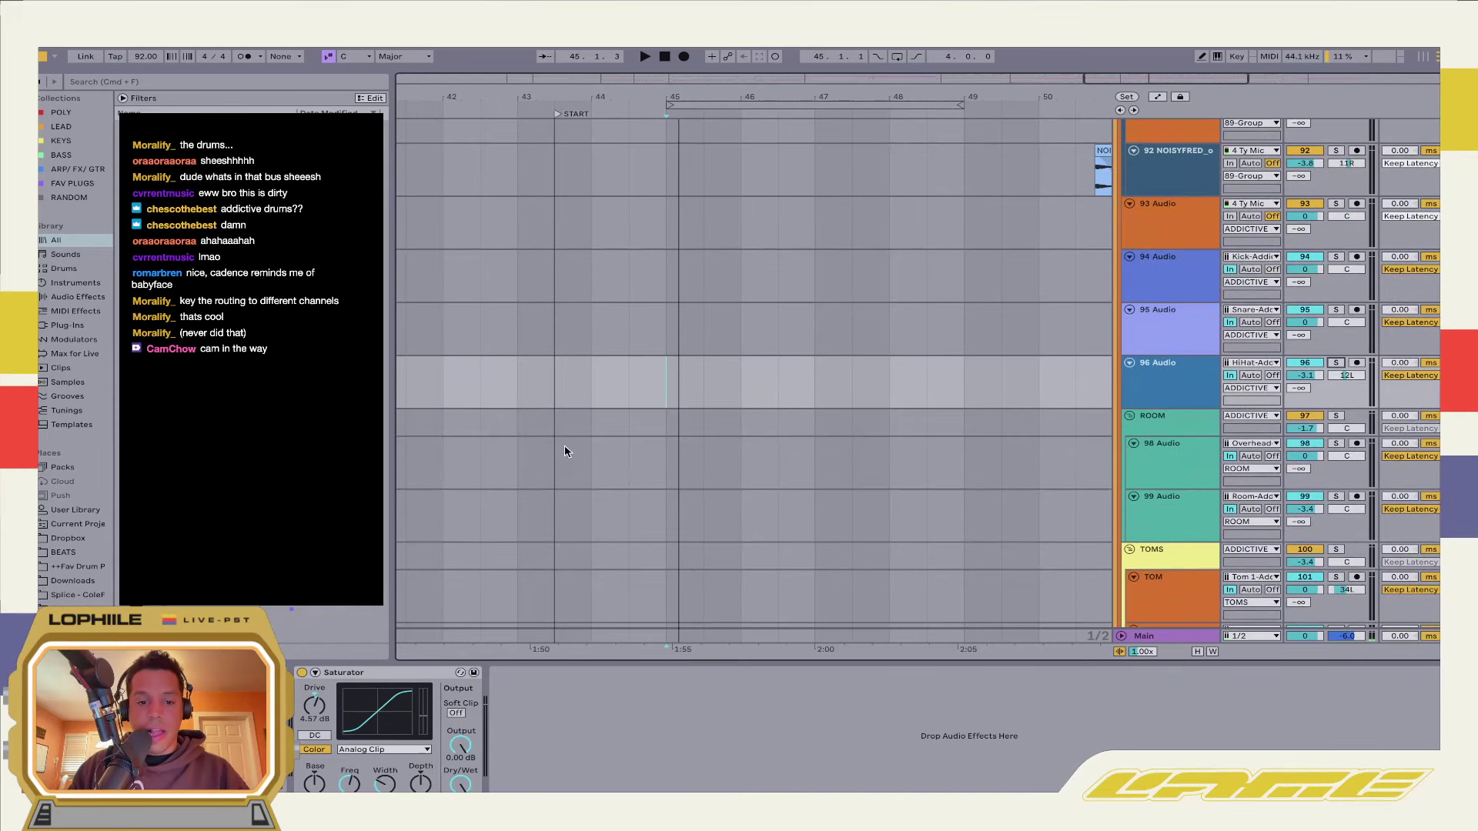
left_click(554, 424)
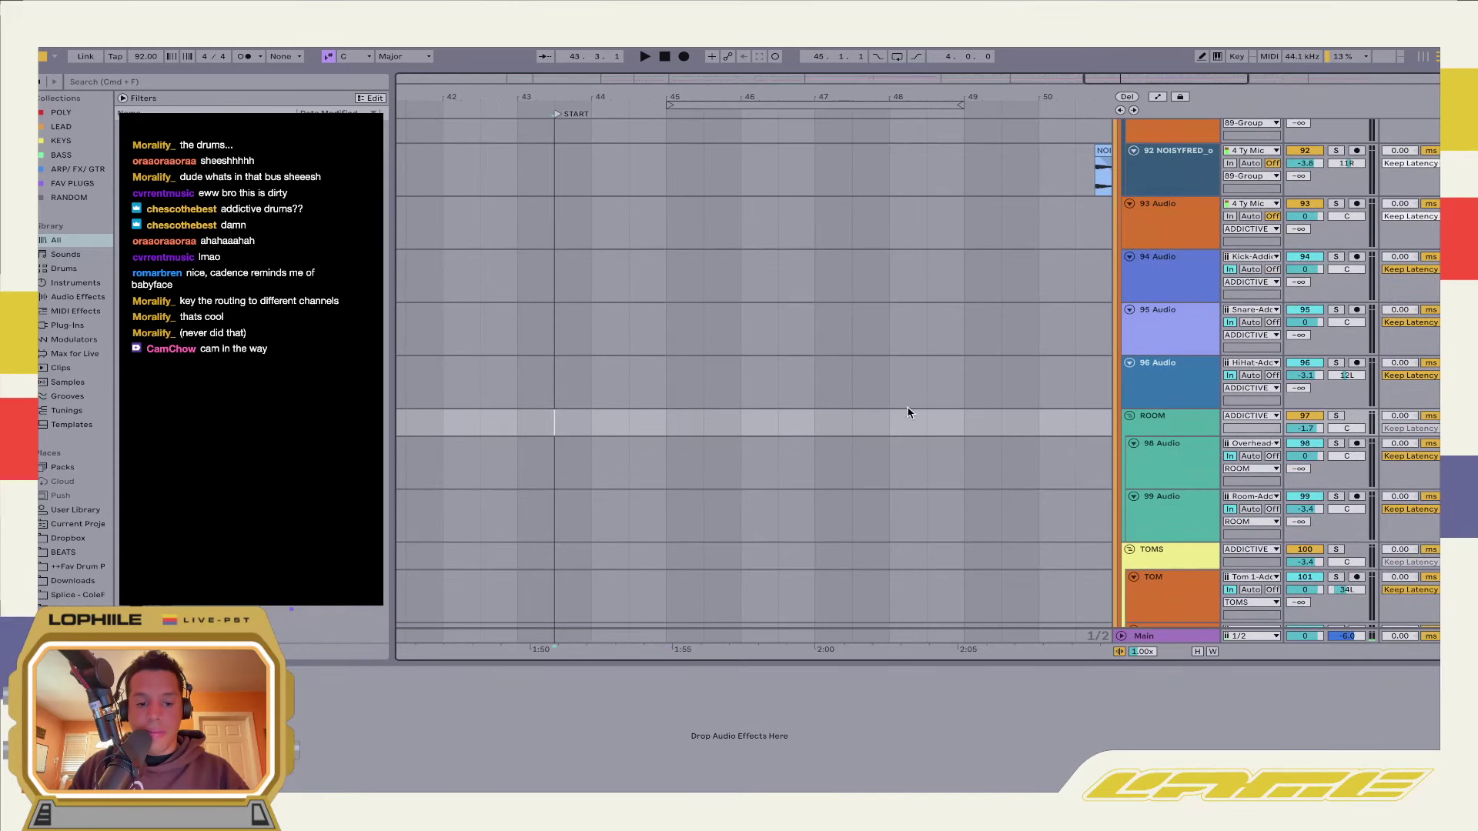
left_click(1193, 465)
left_click(1336, 444)
key("space")
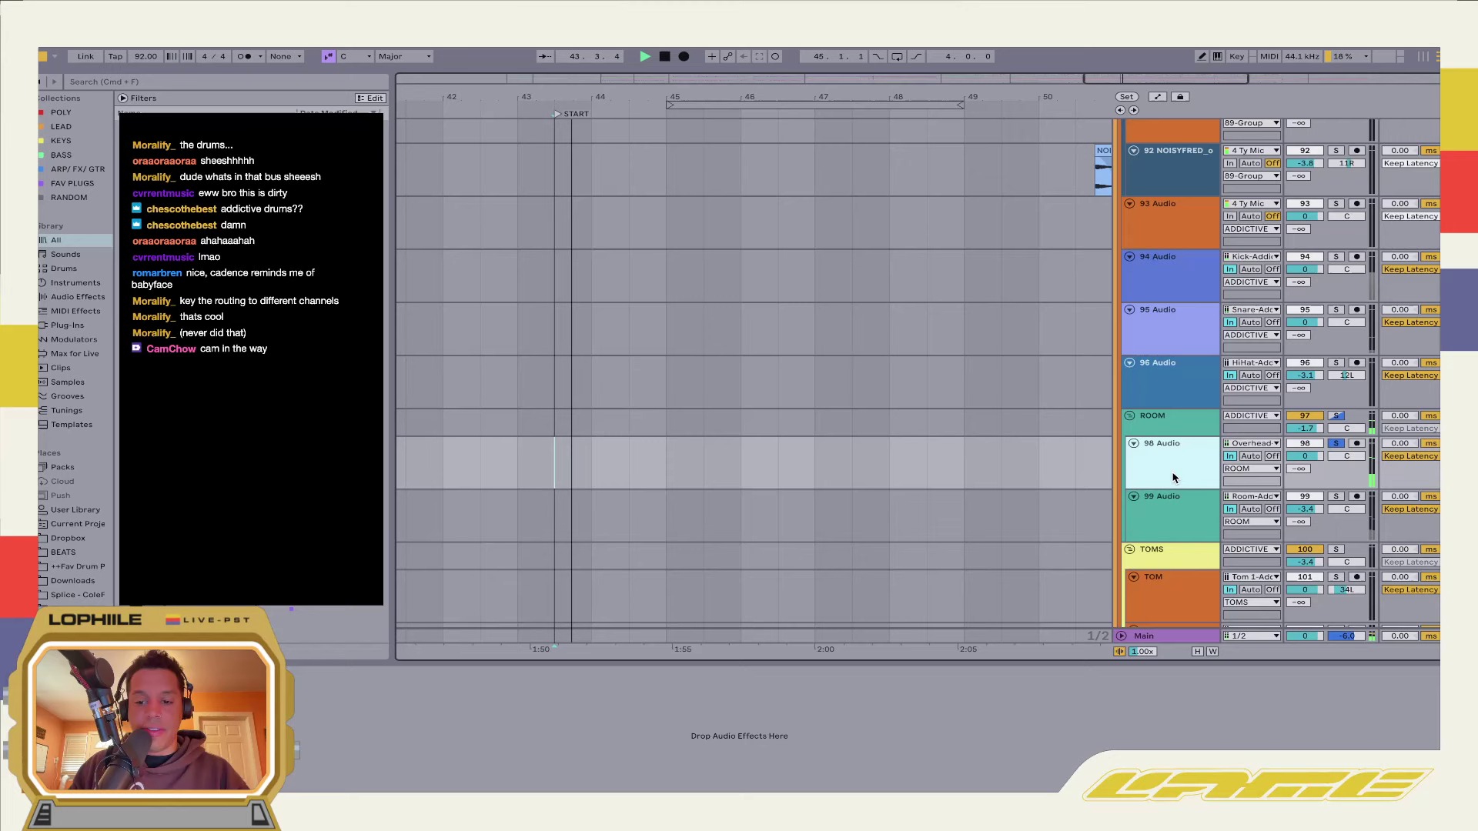
left_click(1336, 496)
left_click(1194, 504)
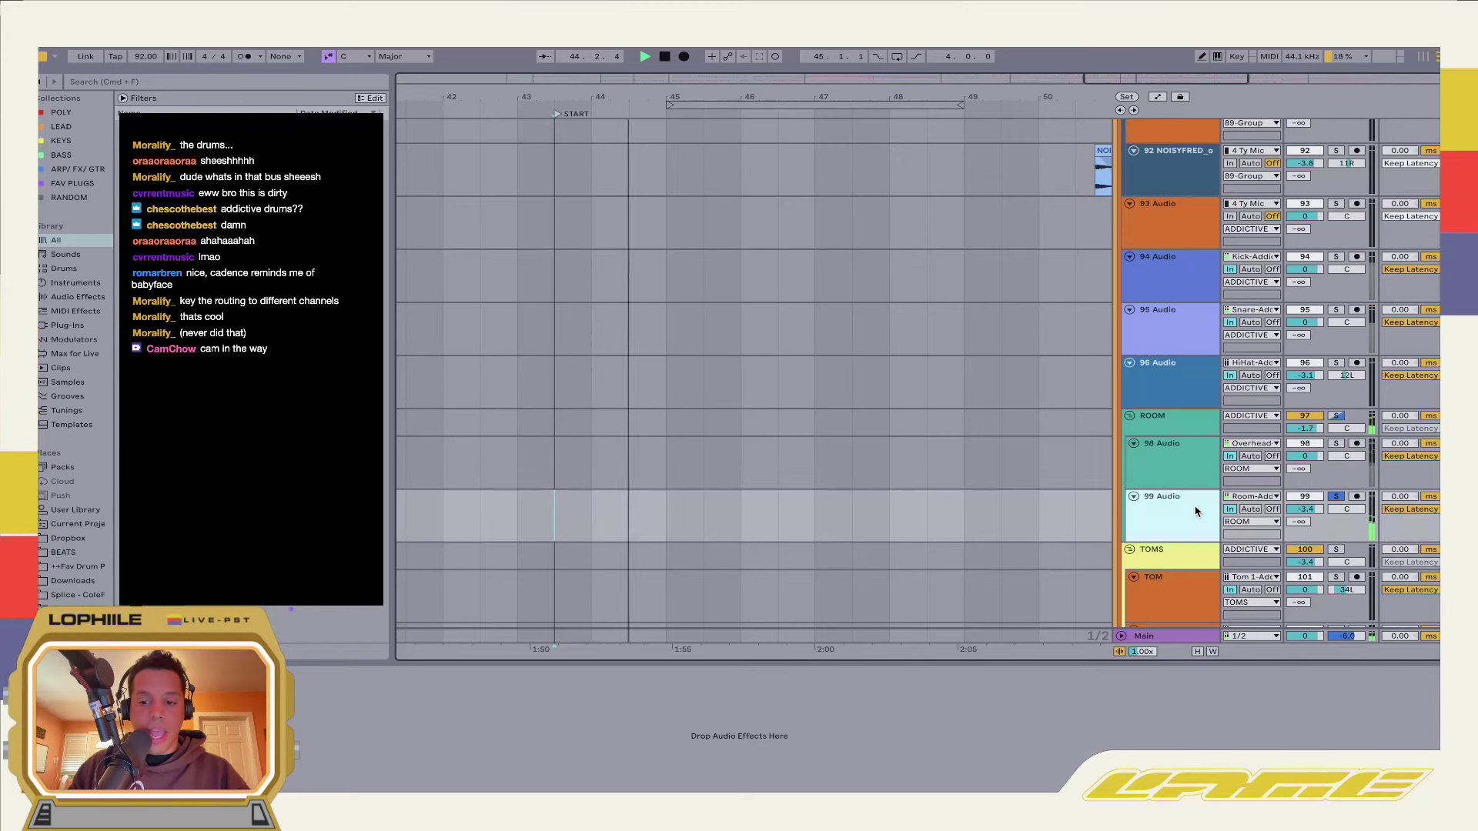
Select the ROOM group, stop playback, and solo the whole group
left_click(1170, 436)
left_click(1170, 430)
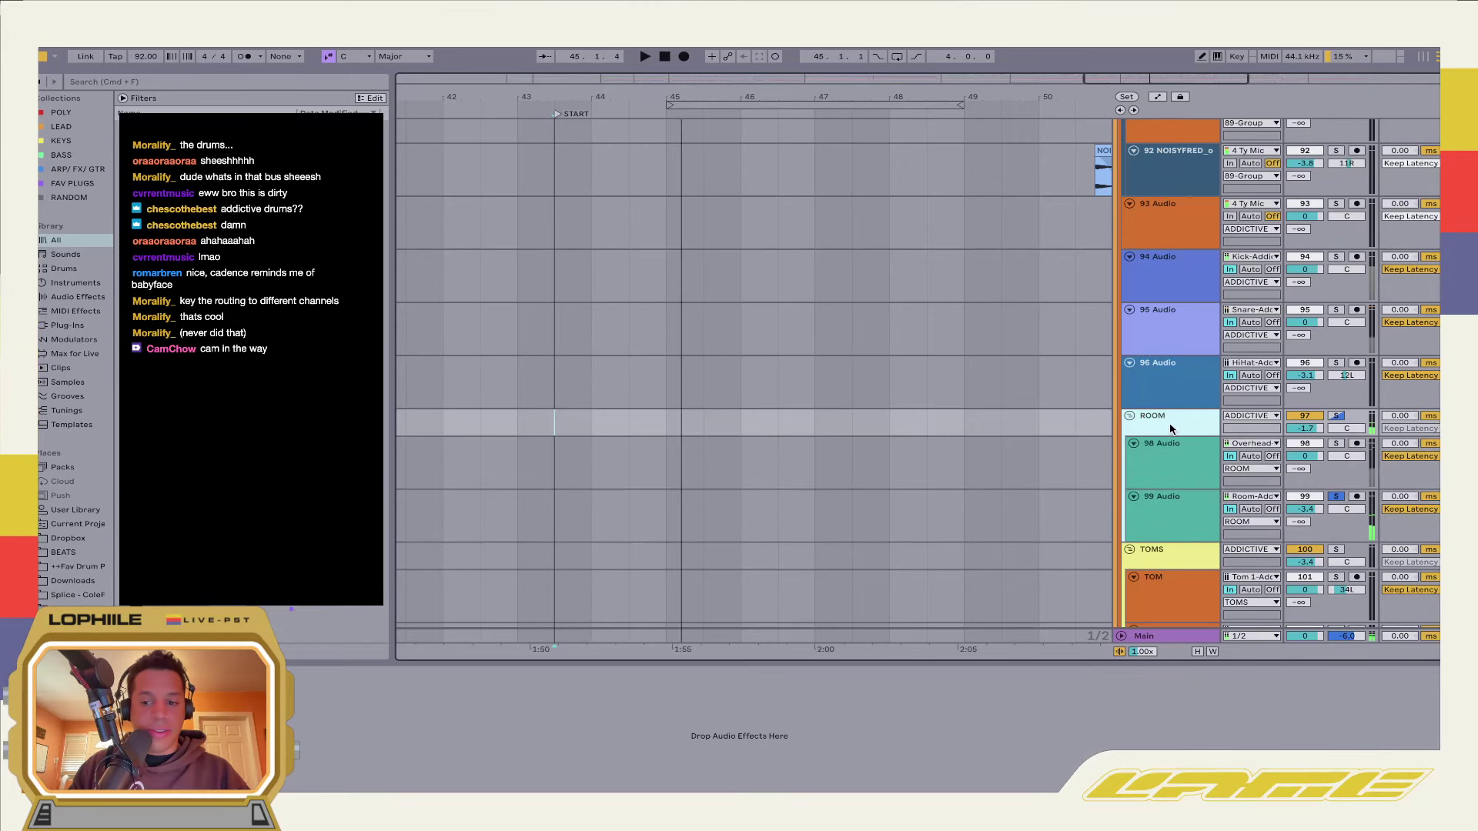
left_click(1340, 415)
Show the EQ on the TOMS group and play briefly from bar 45
scroll(877, 498, "down", 4)
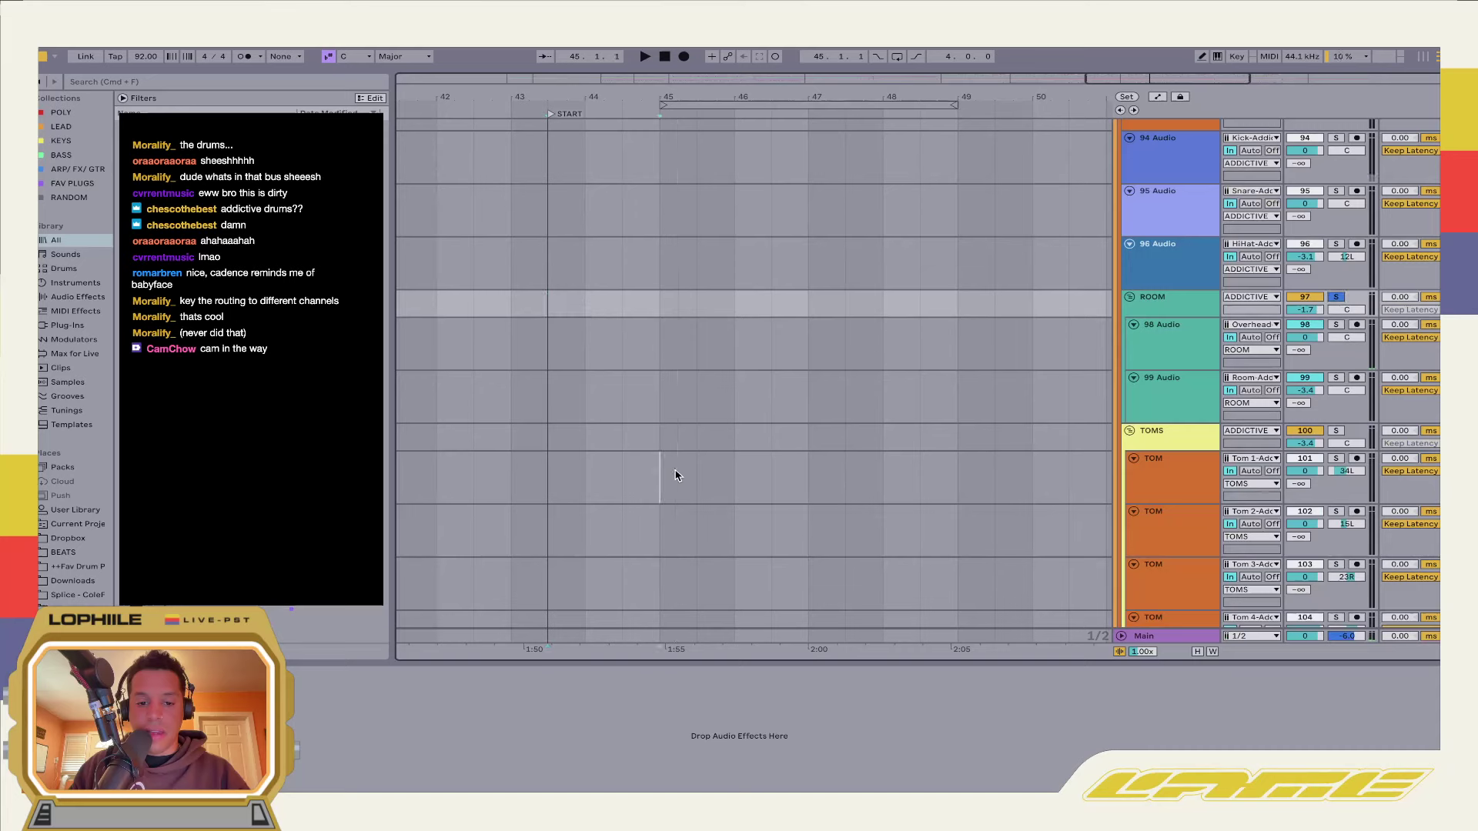
left_click(670, 473)
left_click(1197, 445)
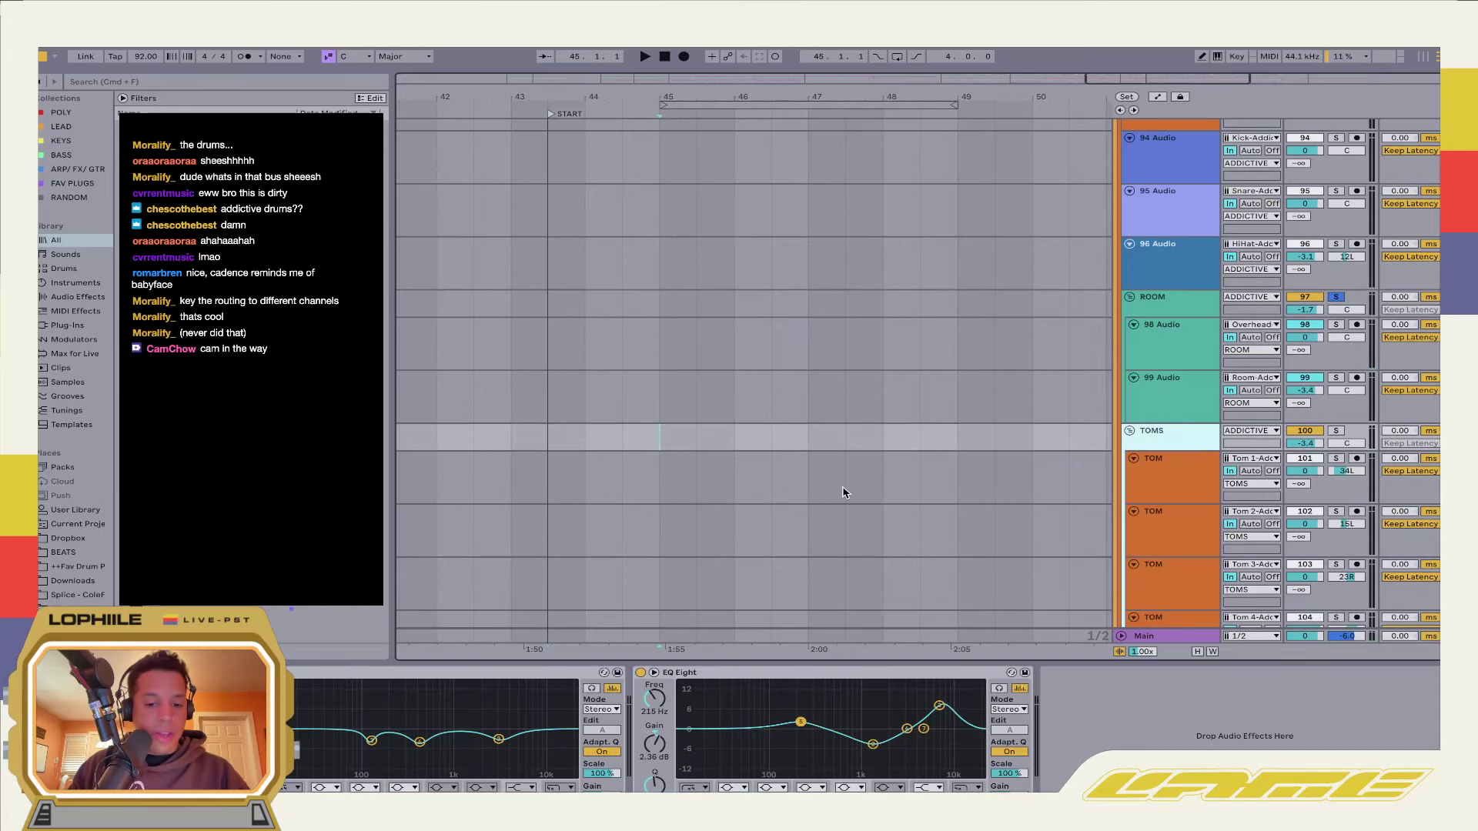
key("space")
scroll(826, 433, "left", 5)
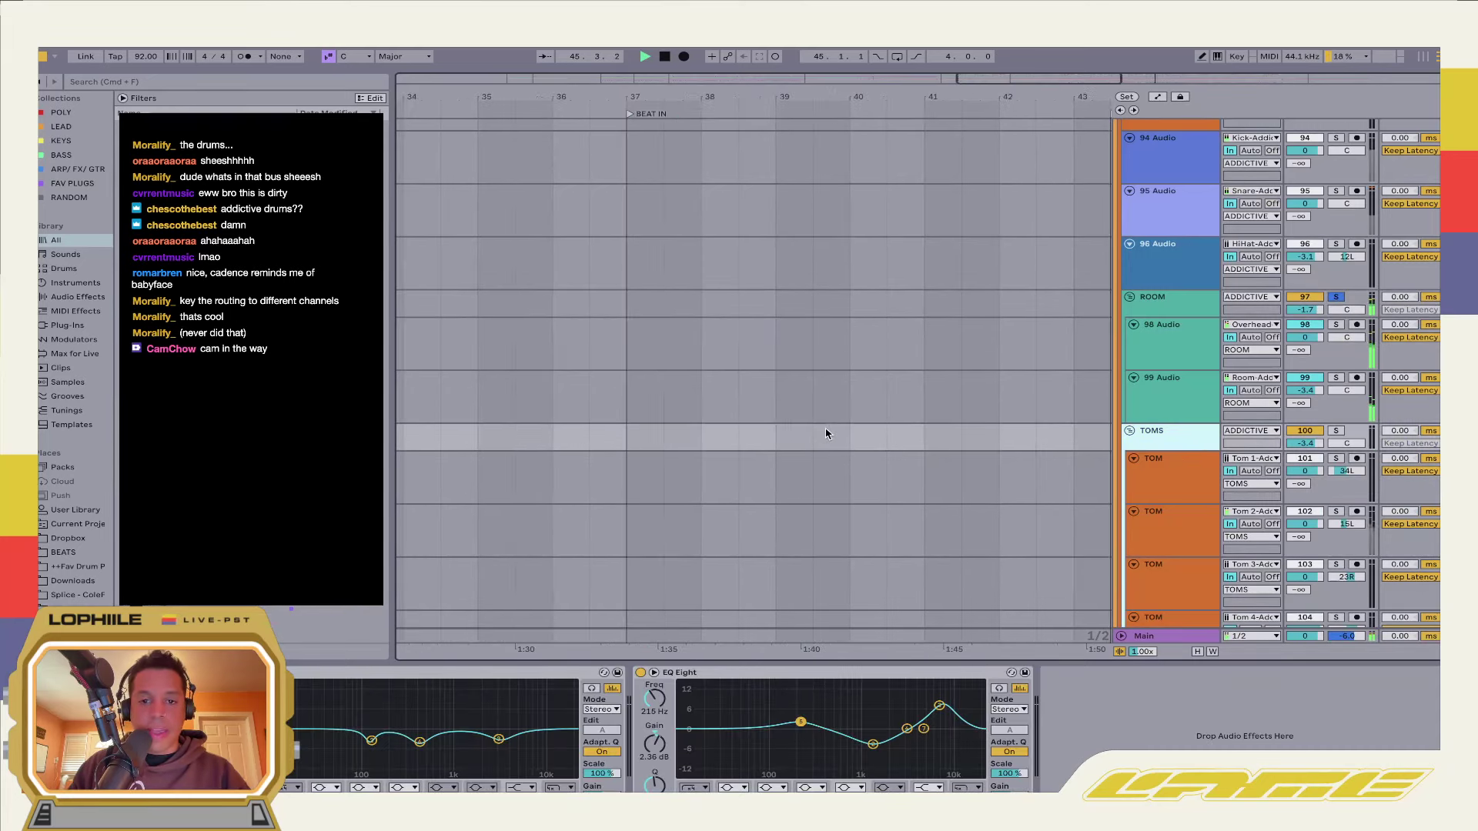
key("space")
Play the Addictive Drums fill from bar 40 and solo the TOMS group in place of ROOM
scroll(793, 477, "up", 15)
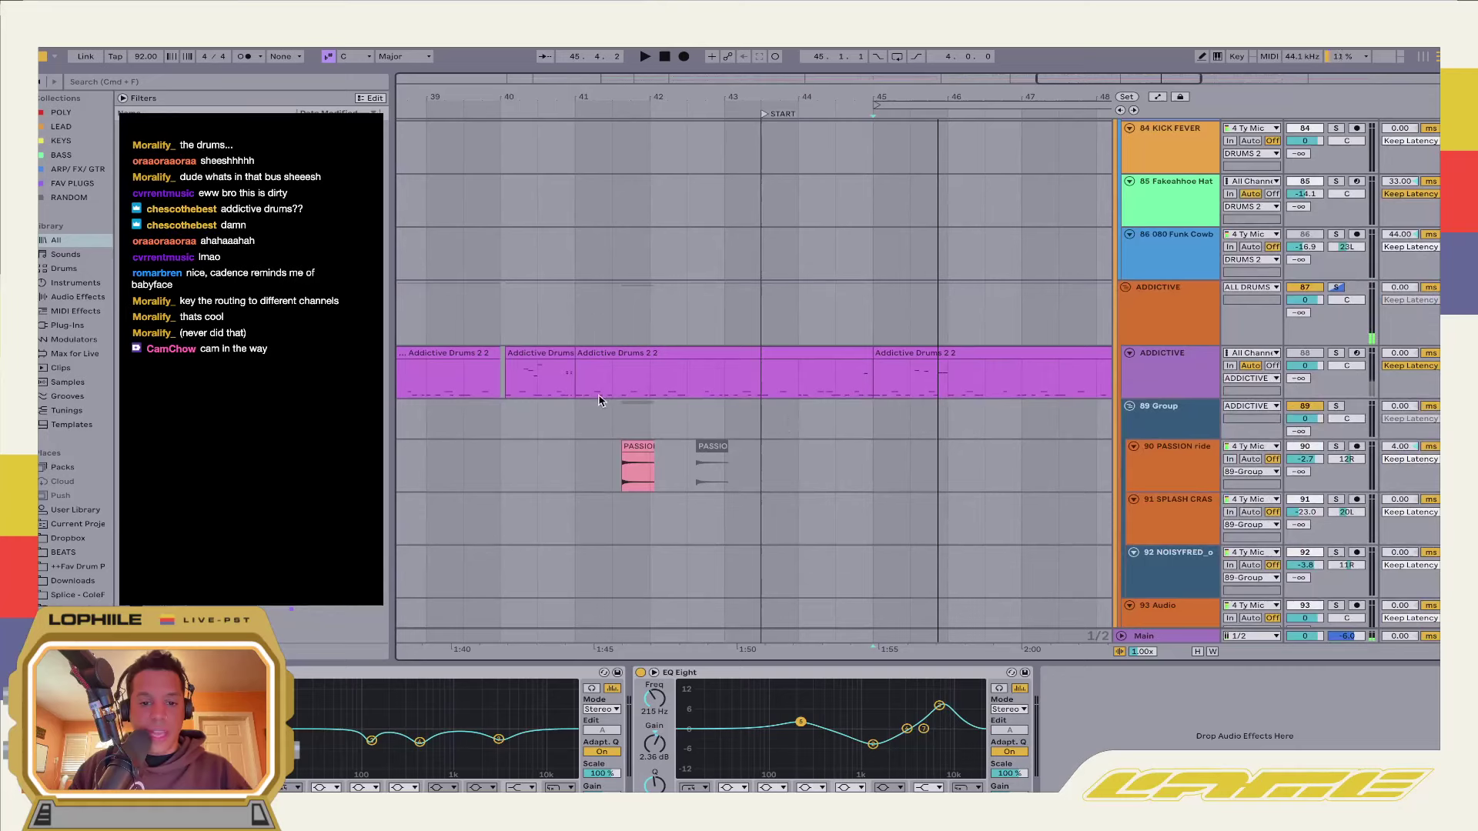
left_click(538, 389)
key("space")
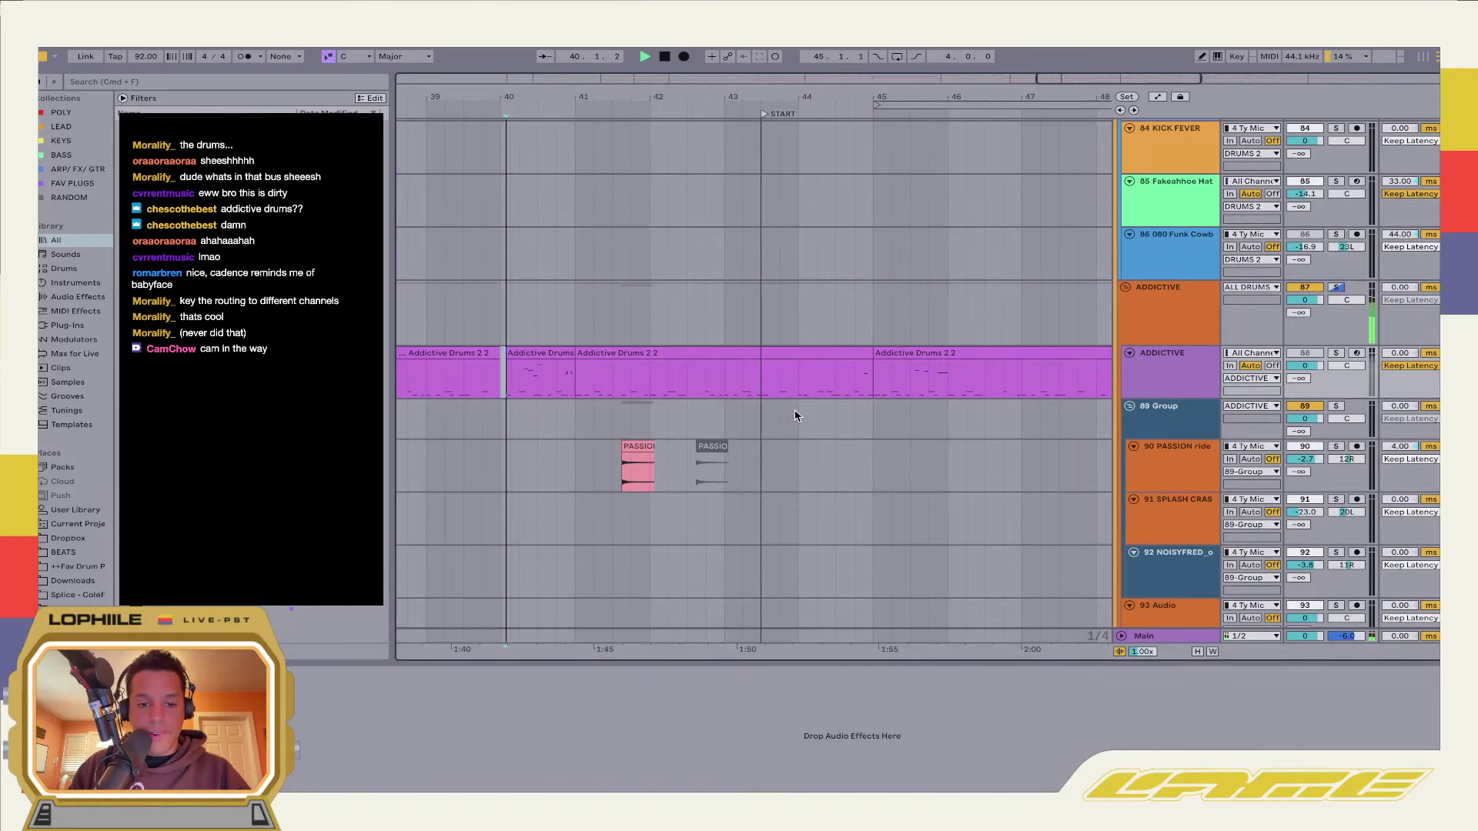
scroll(1050, 456, "down", 10)
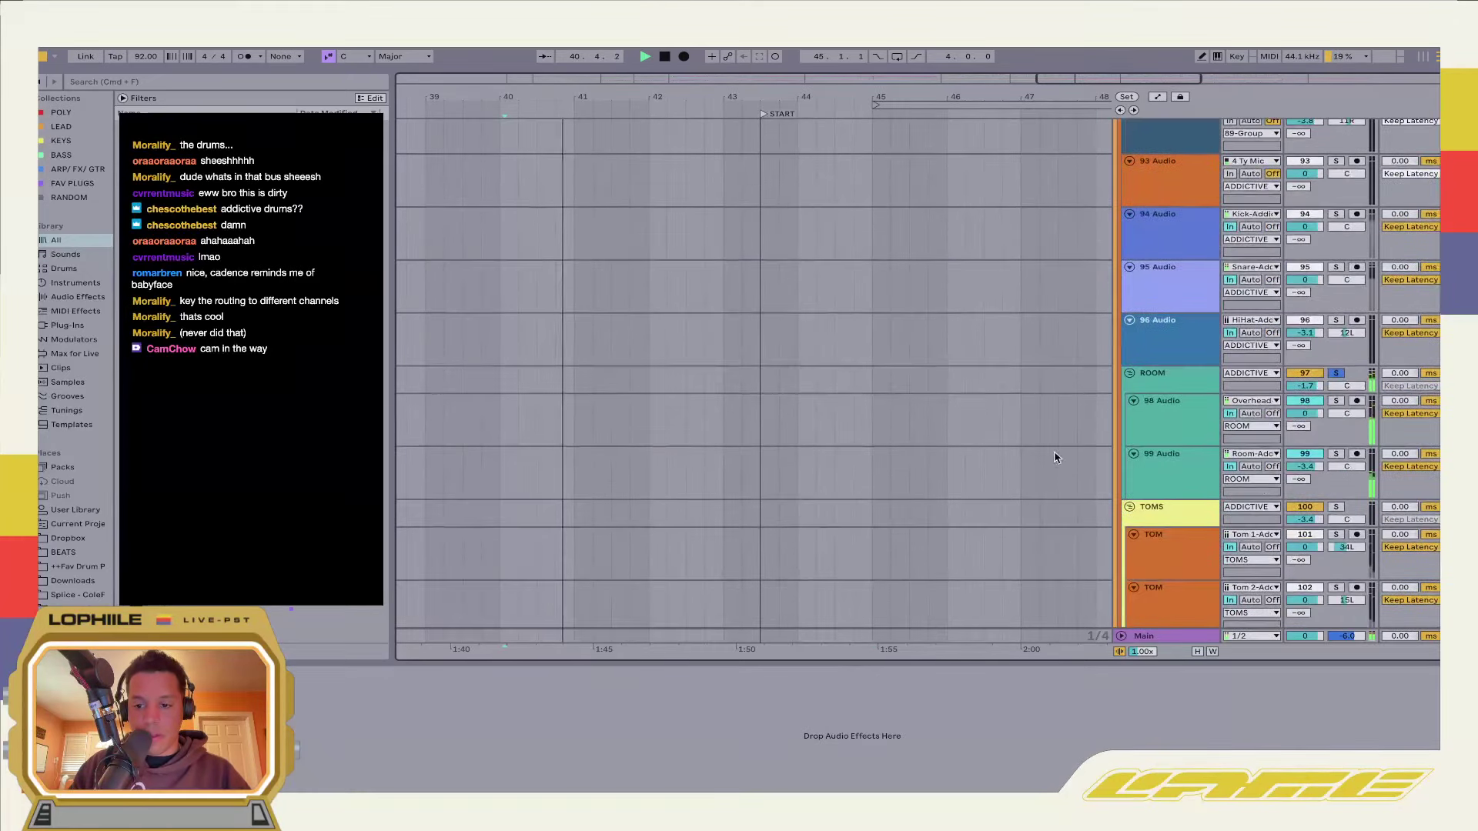
left_click(1162, 514)
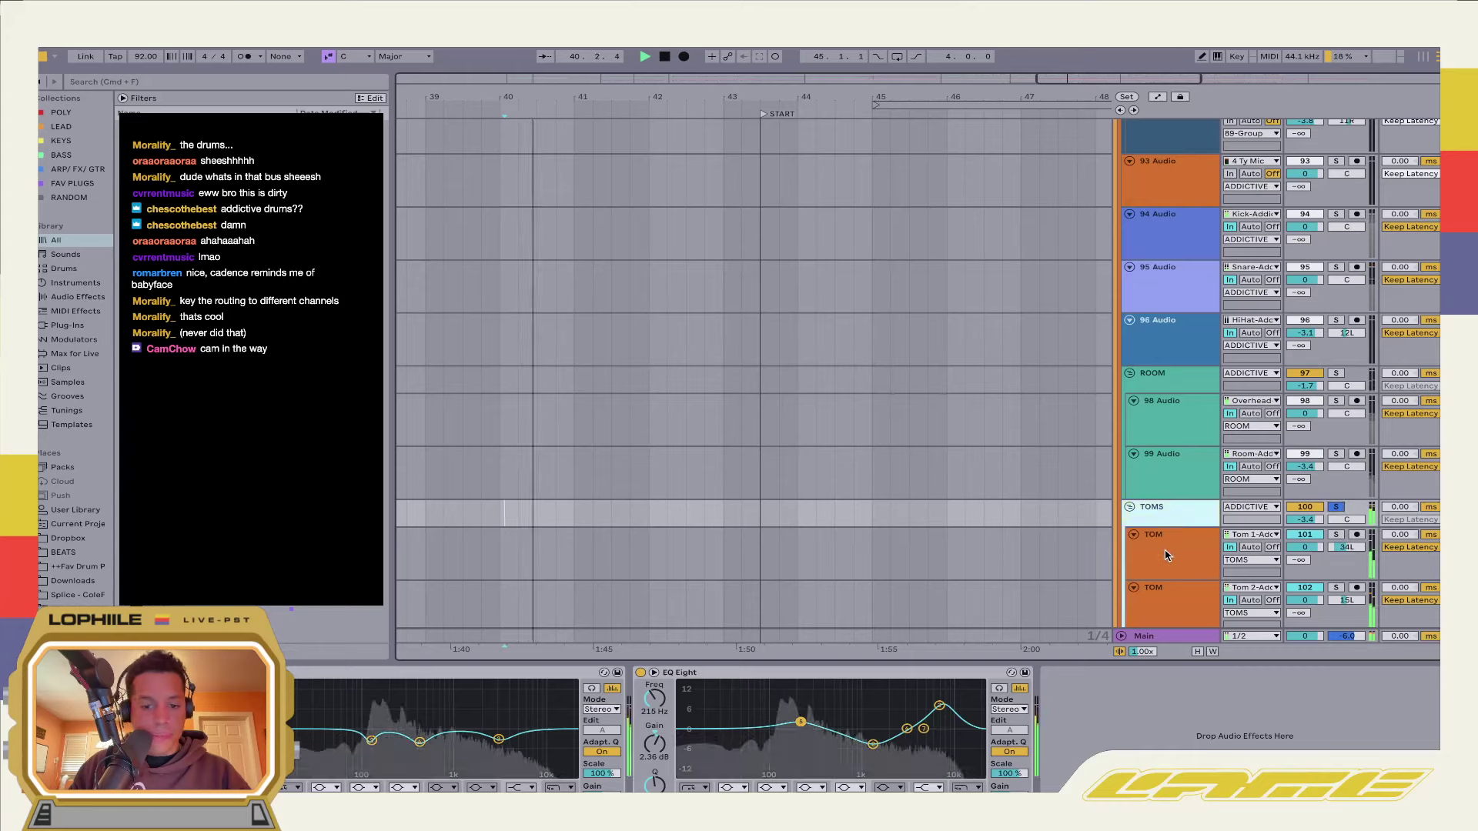
Go through the four separately routed TOM tracks in the TOMS group and stop playback
left_click(1167, 555)
scroll(1166, 554, "down", 4)
left_click(1170, 408)
left_click(1171, 475)
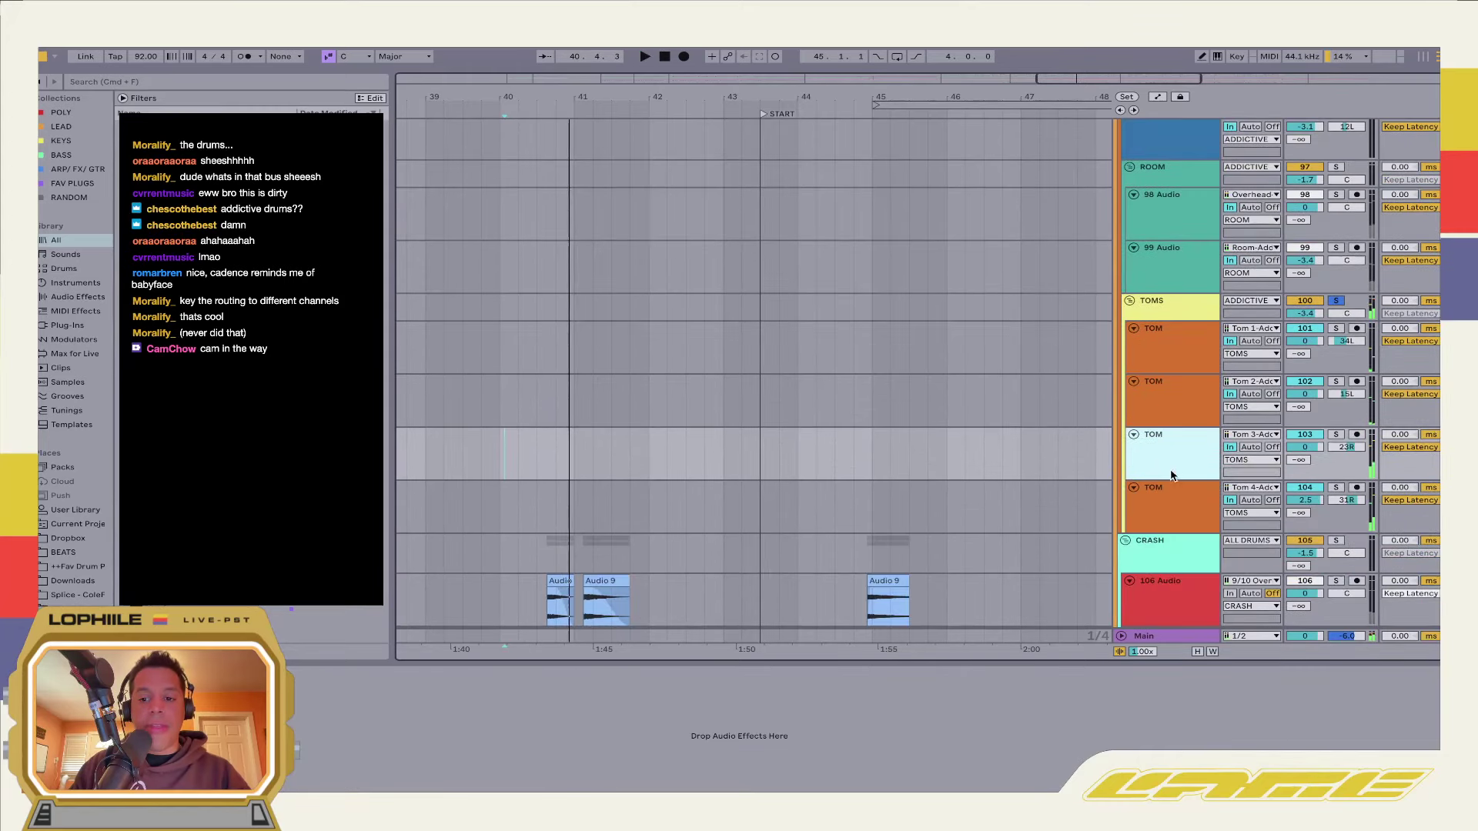
left_click(1177, 516)
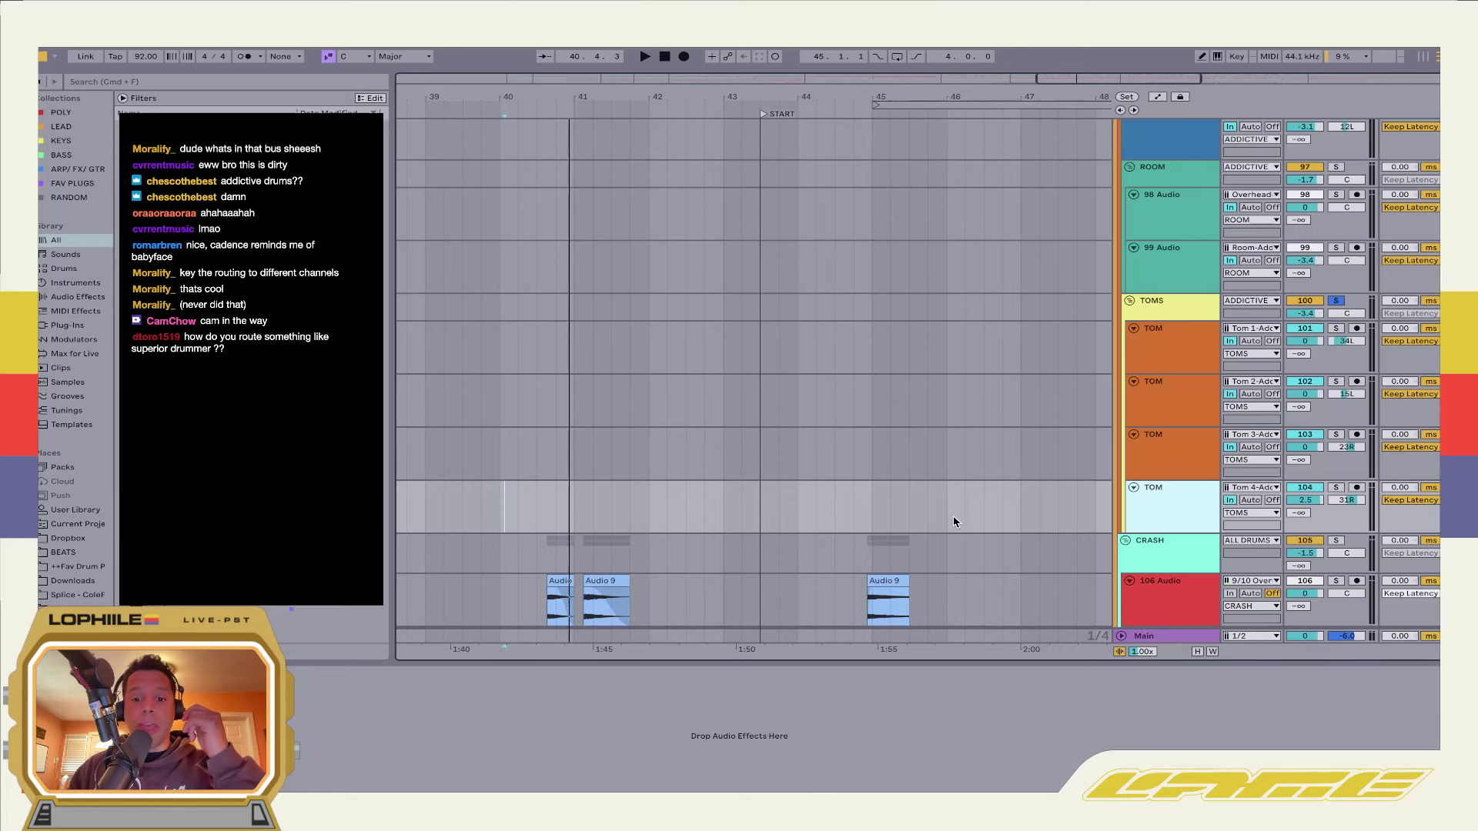
Select the TOMS group at bar 48 to show its effects
scroll(953, 522, "right", 4)
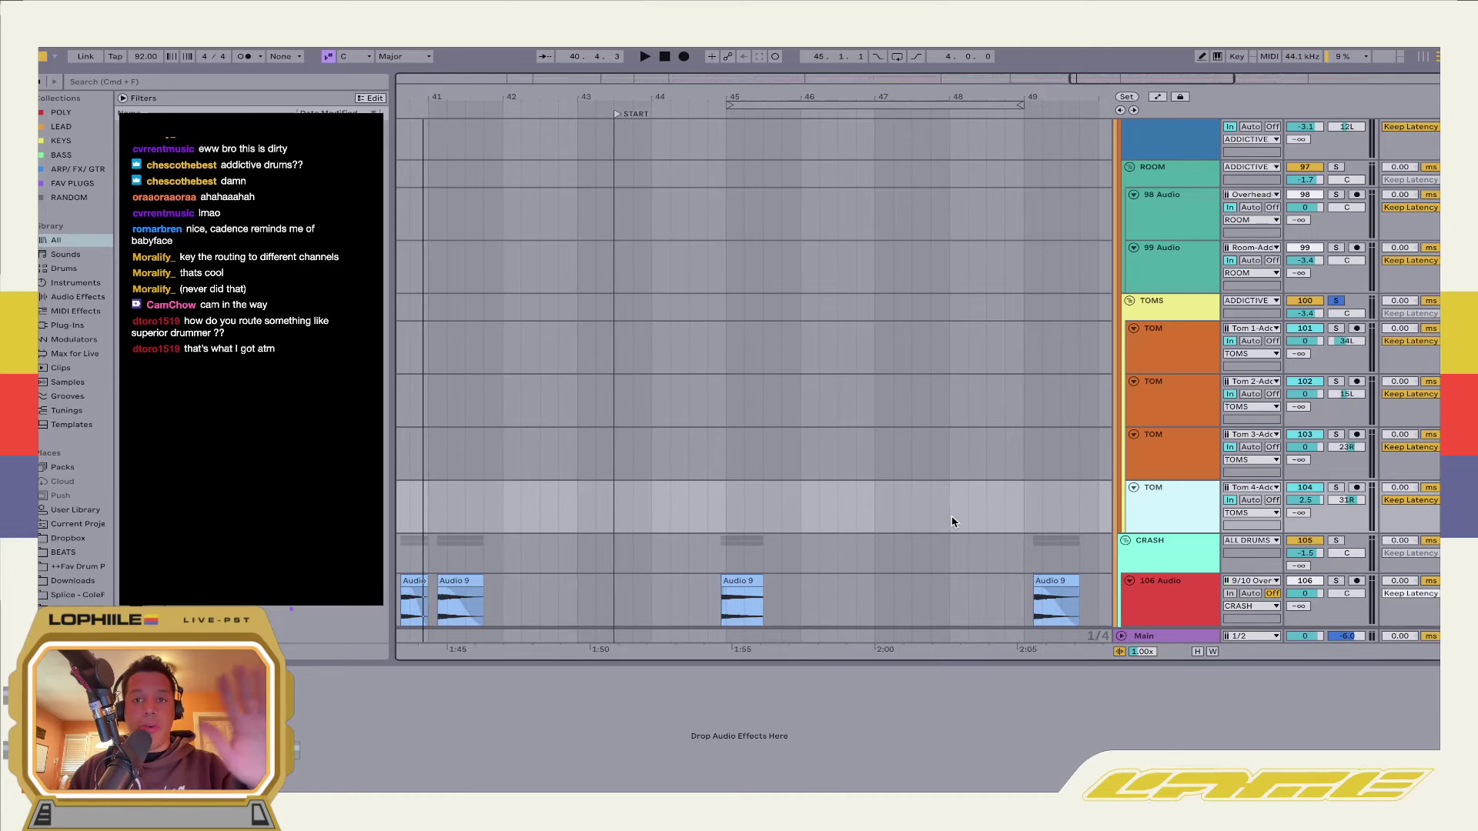
left_click(858, 389)
left_click(948, 343)
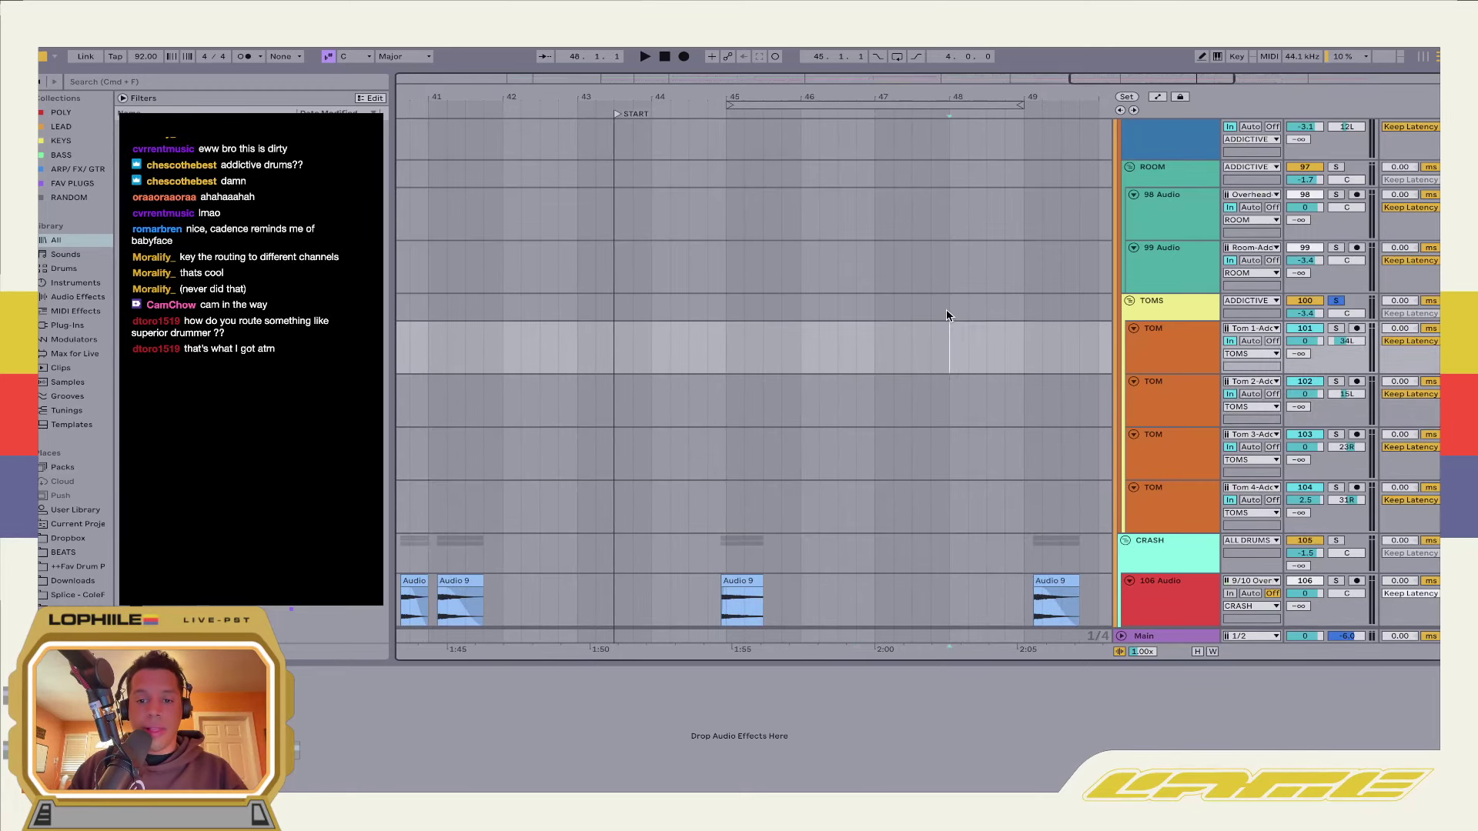
left_click(945, 308)
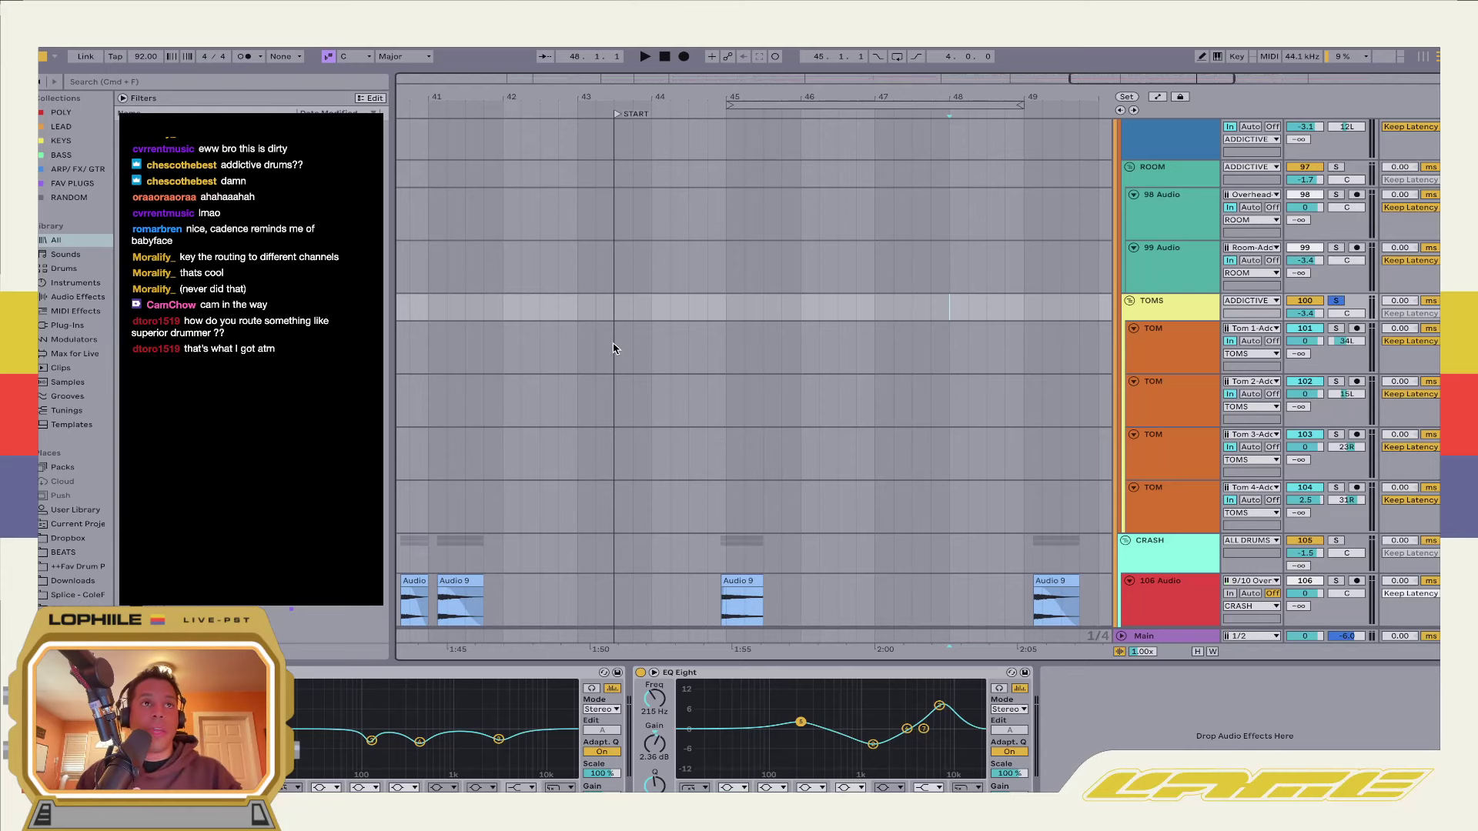
Audition the Addictive Drums fill in bar 40 with the TOMS group still soloed, and stop playback
scroll(878, 320, "up", 10)
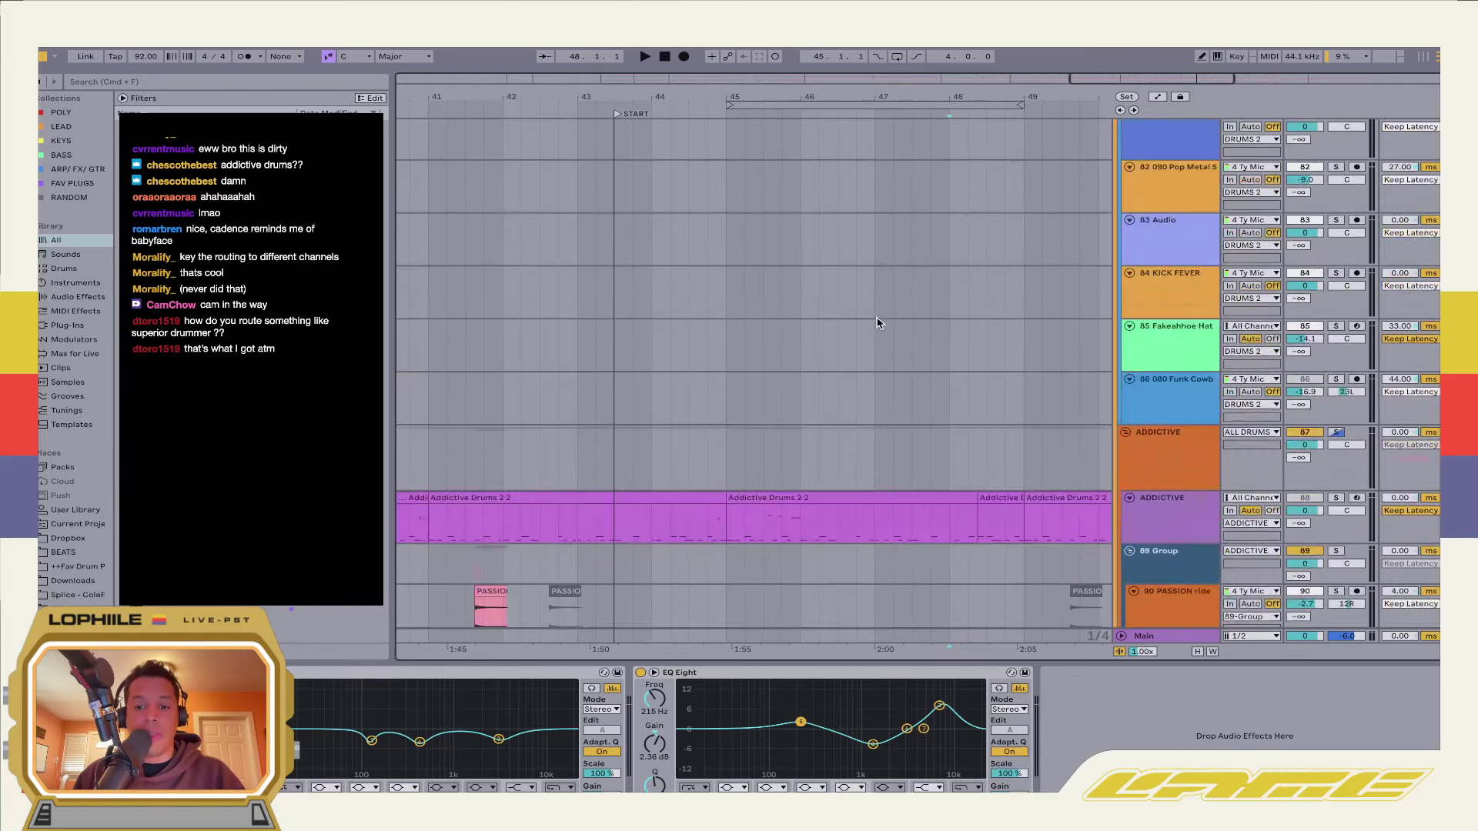
scroll(510, 515, "left", 2)
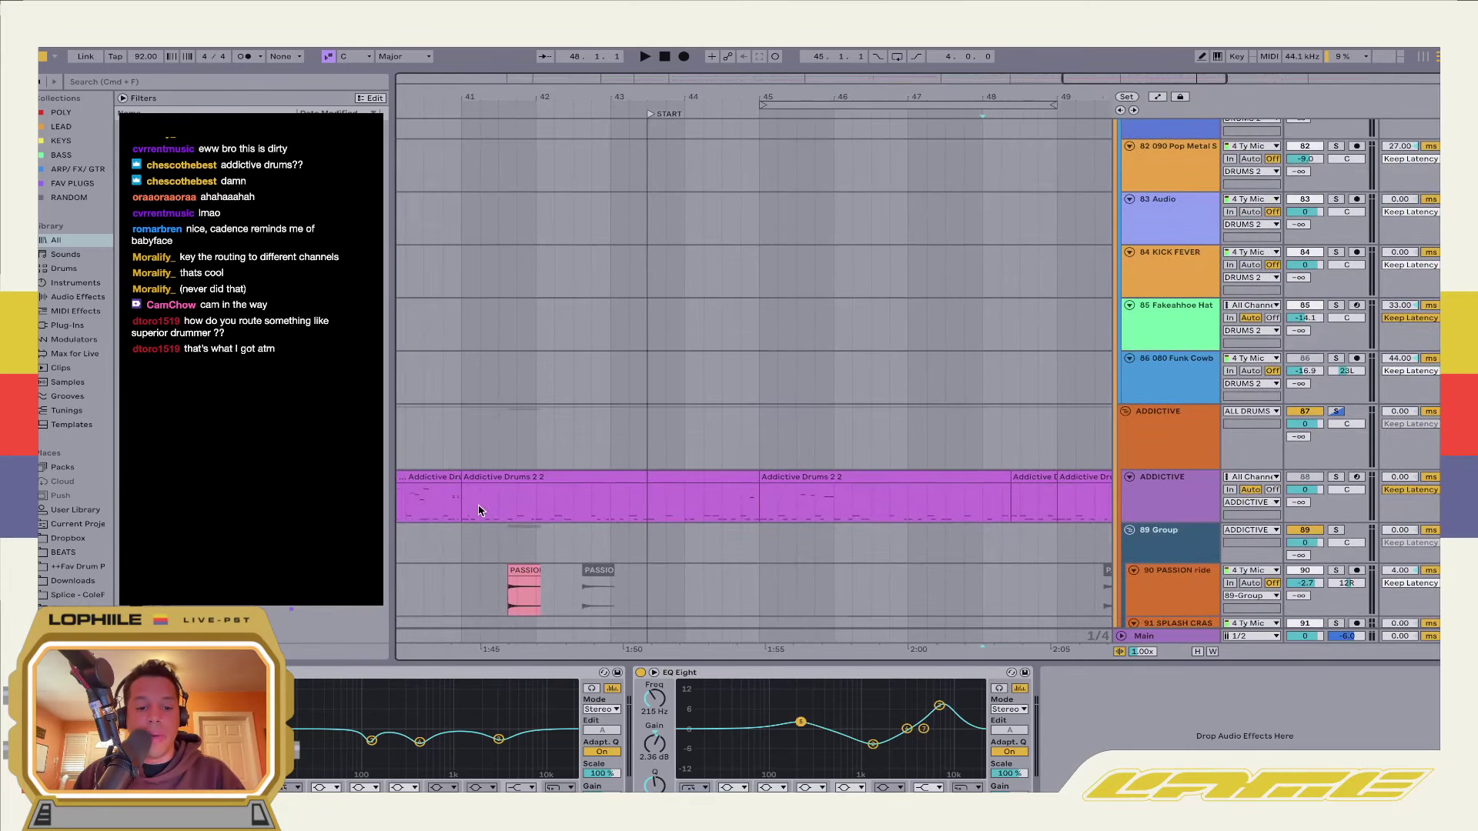
left_click(405, 515)
scroll(858, 508, "left", 10)
scroll(854, 504, "down", 1)
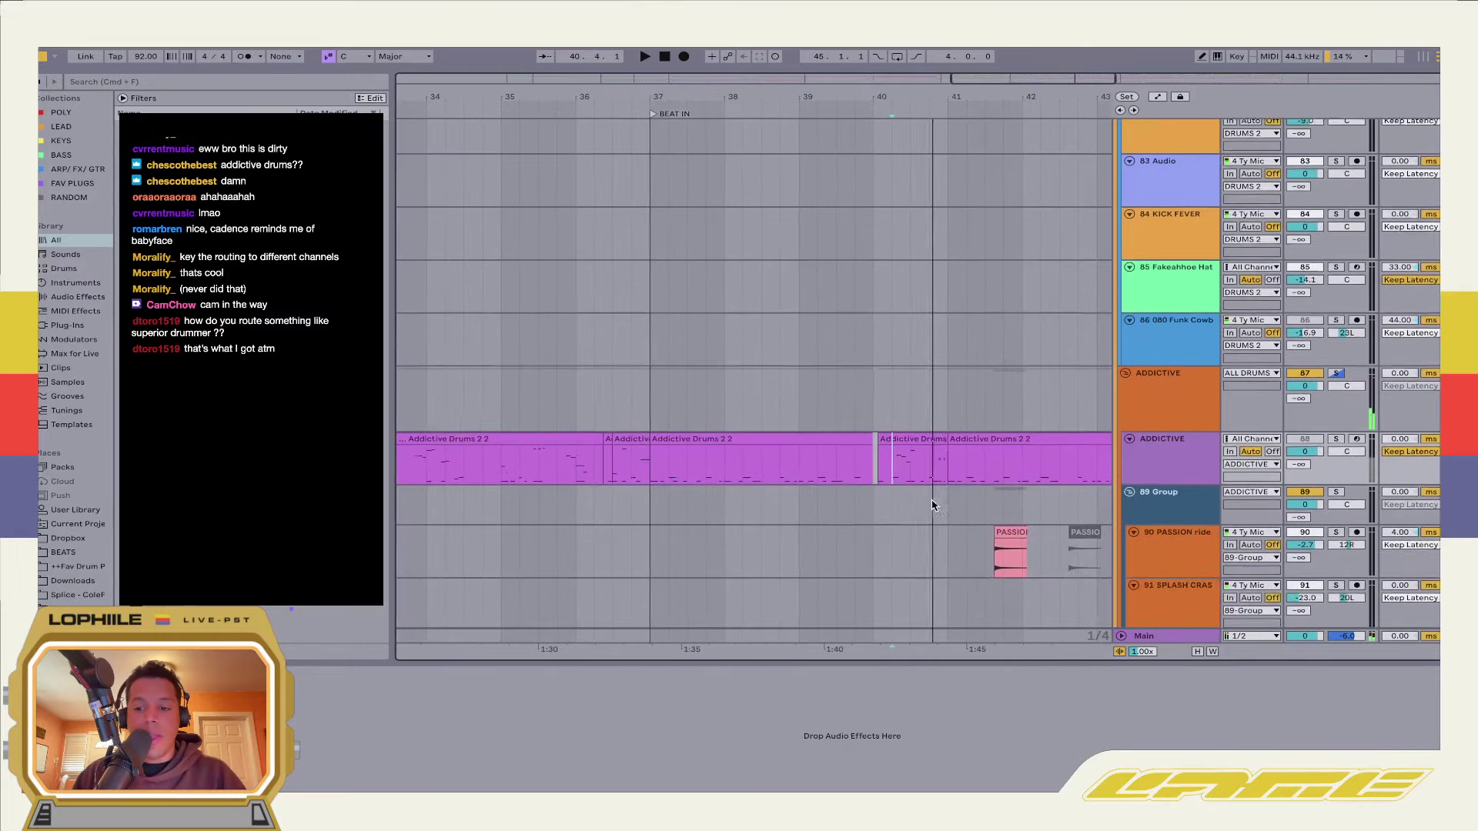
scroll(933, 504, "down", 10)
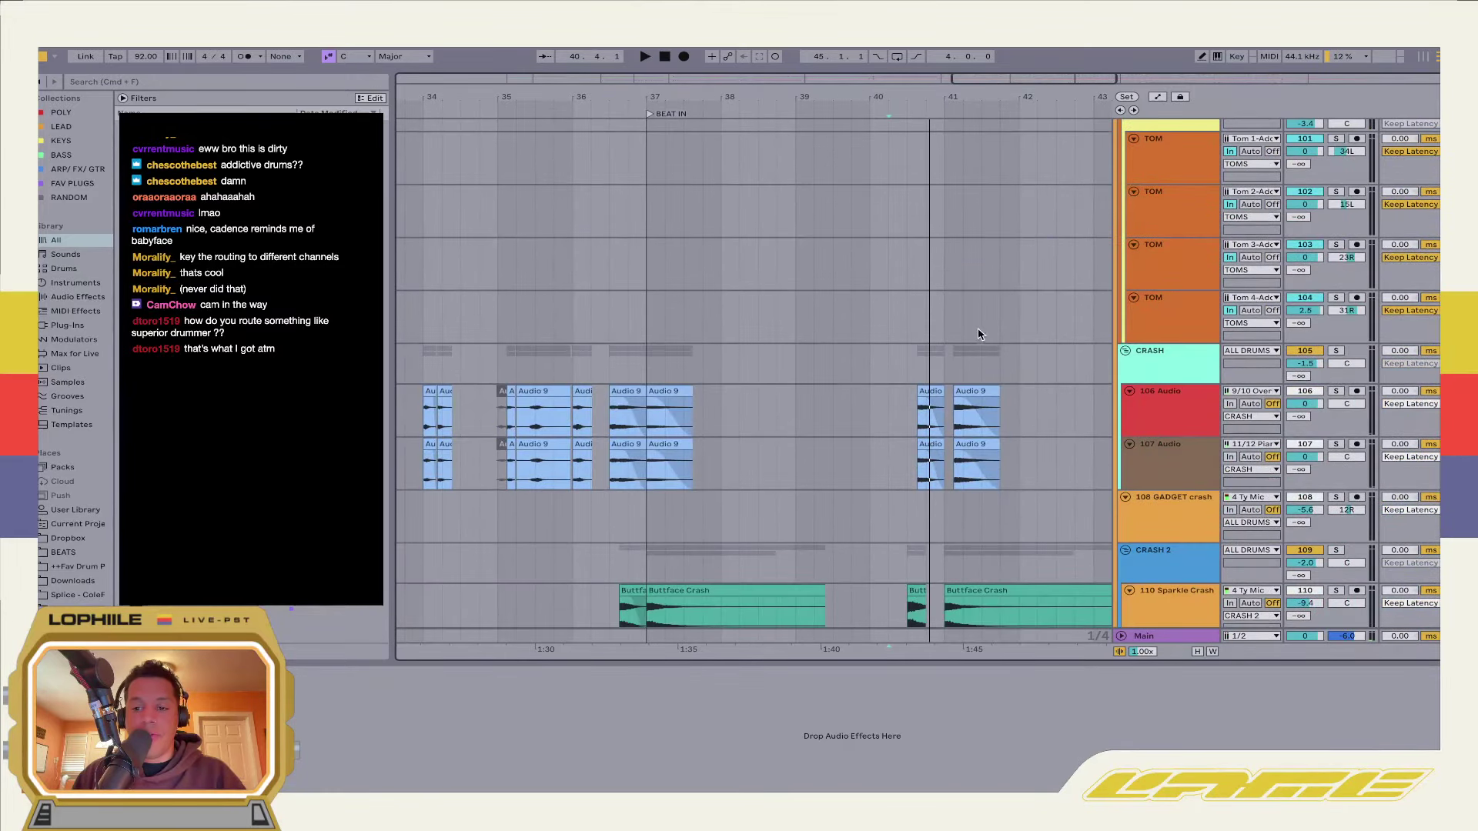
Solo the CRASH group and audition its crash clips leading into bar 41
left_click(924, 371)
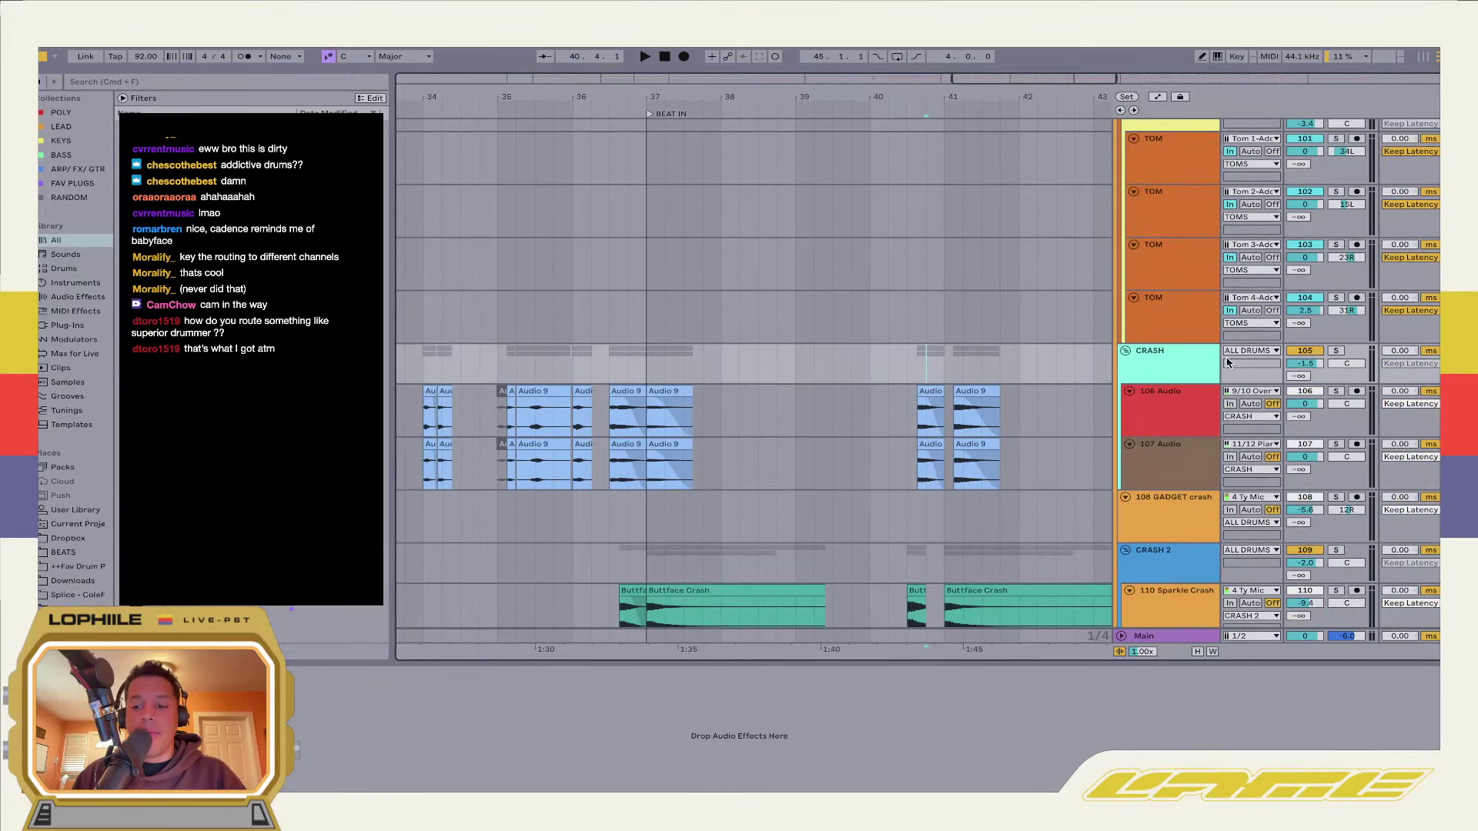
left_click(1334, 351)
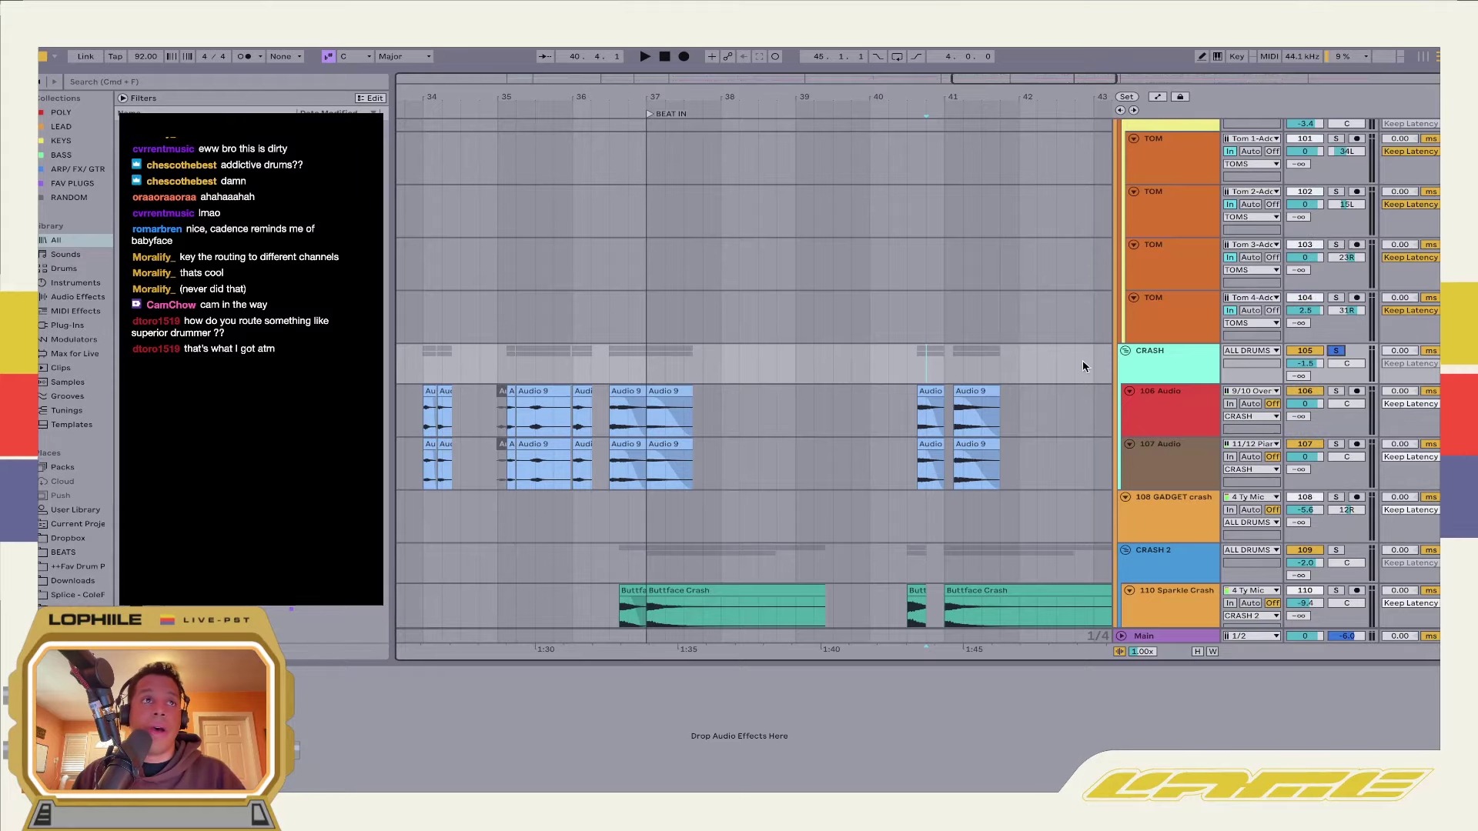
left_click(943, 381)
scroll(1032, 388, "down", 3)
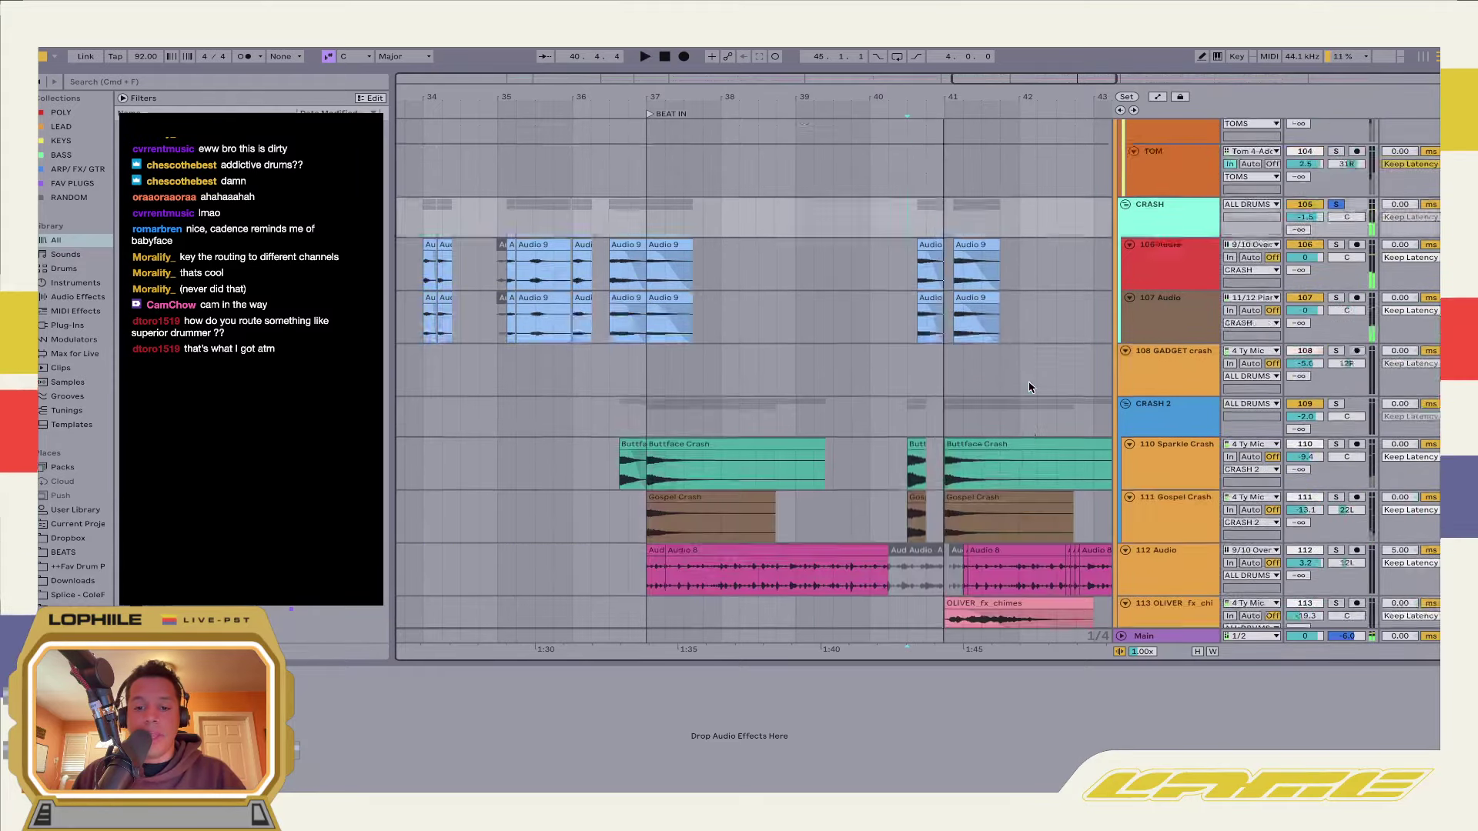
Unsolo the CRASH group, play the 112 Audio clip from bar 37, and stop with the position set to bar 41
scroll(1030, 387, "up", 15)
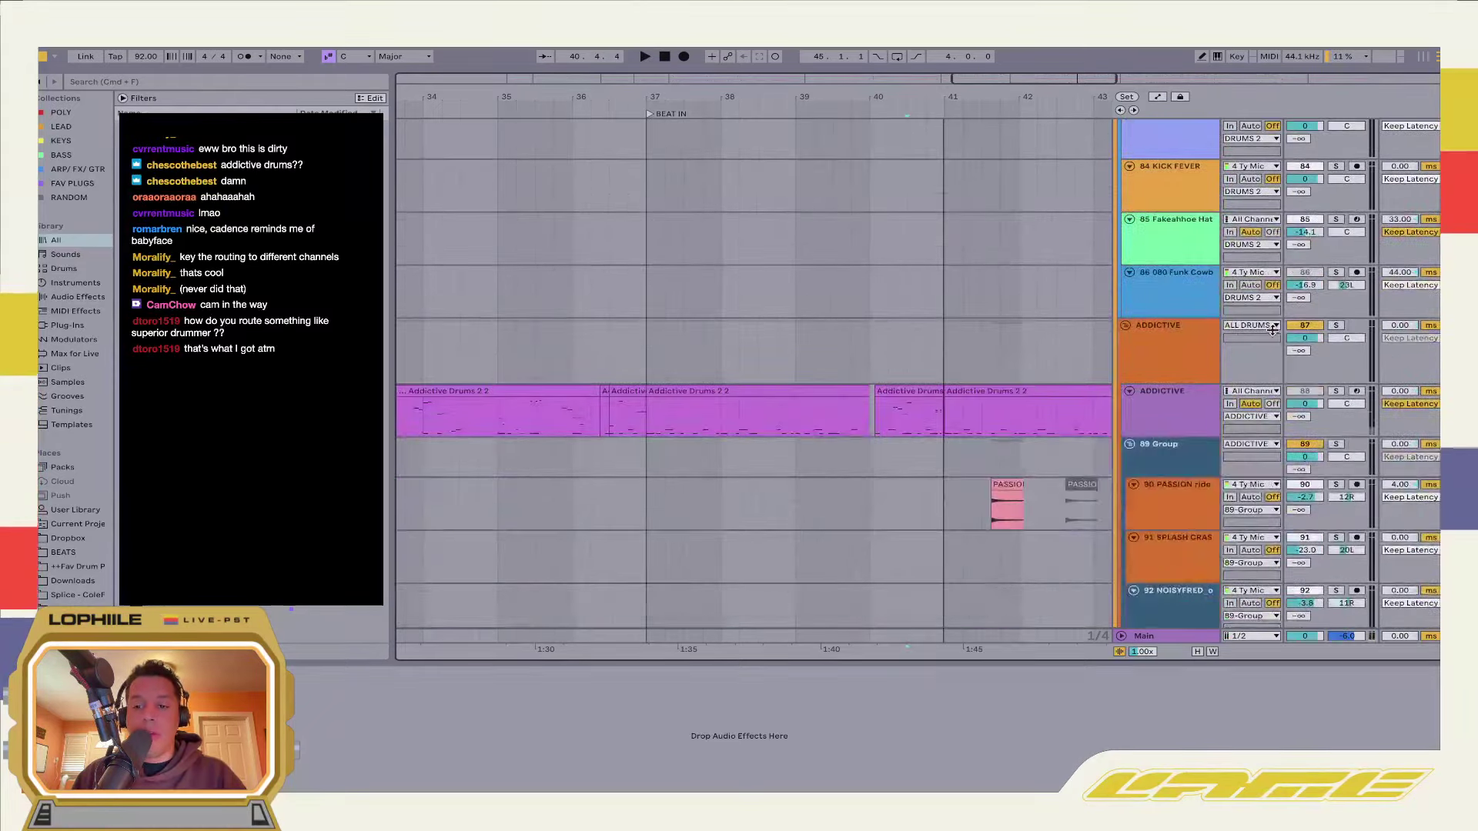
scroll(841, 395, "down", 15)
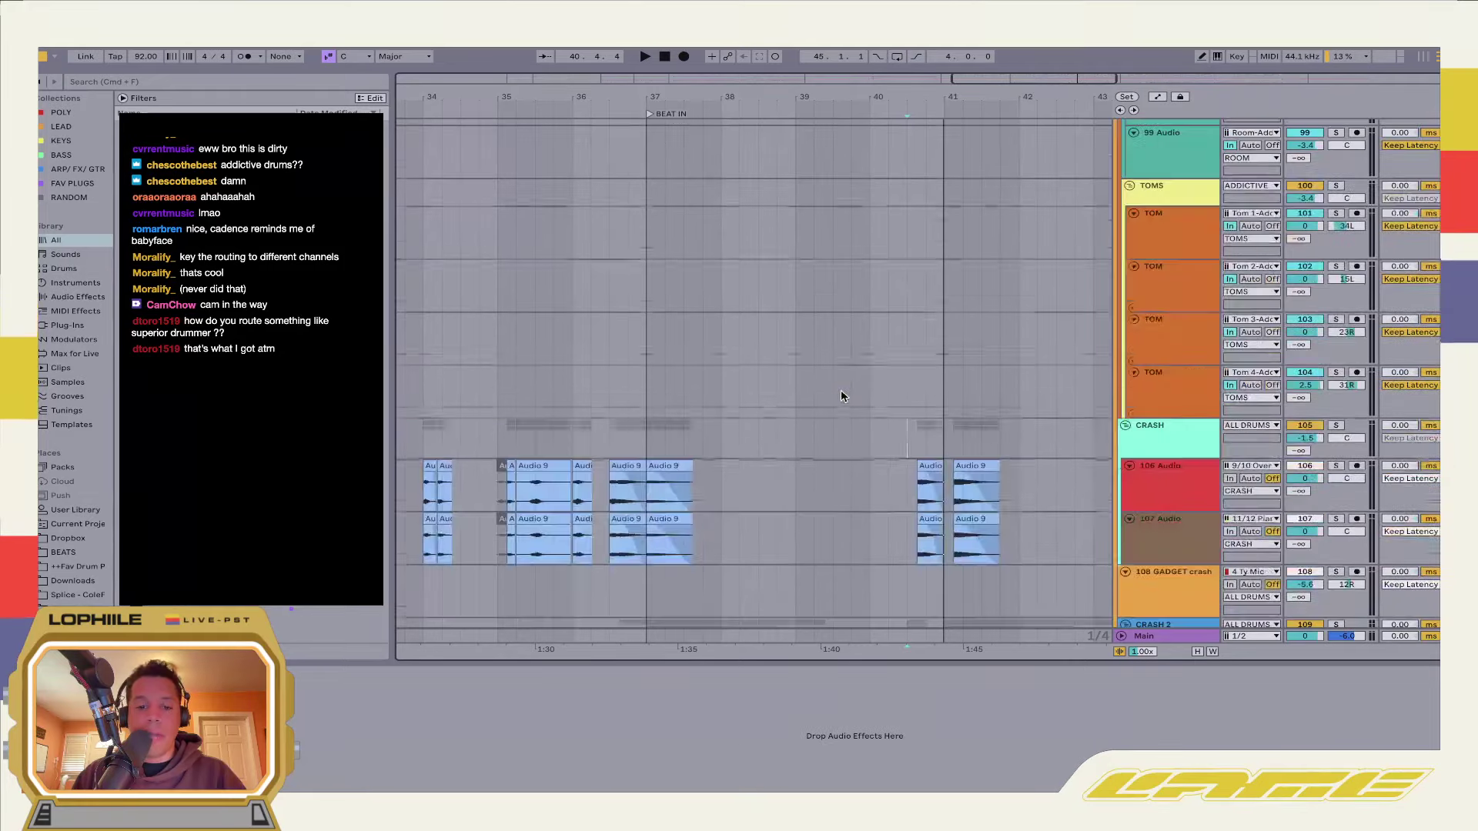
left_click(653, 520)
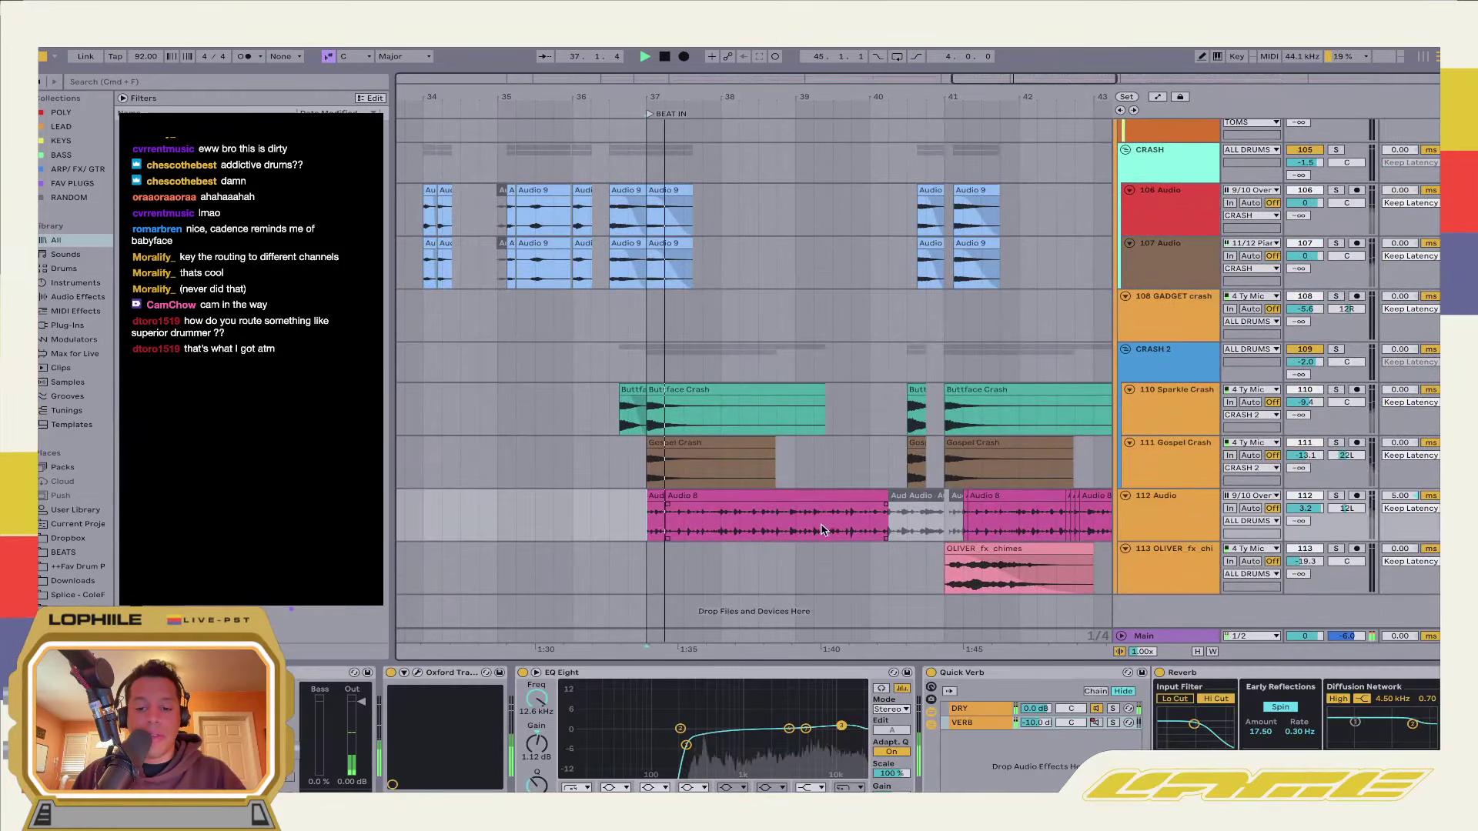
left_click(952, 528)
Solo the ALL DRUMS group and play the full drum arrangement from bar 41, following it down to the crash tracks
scroll(990, 531, "up", 20)
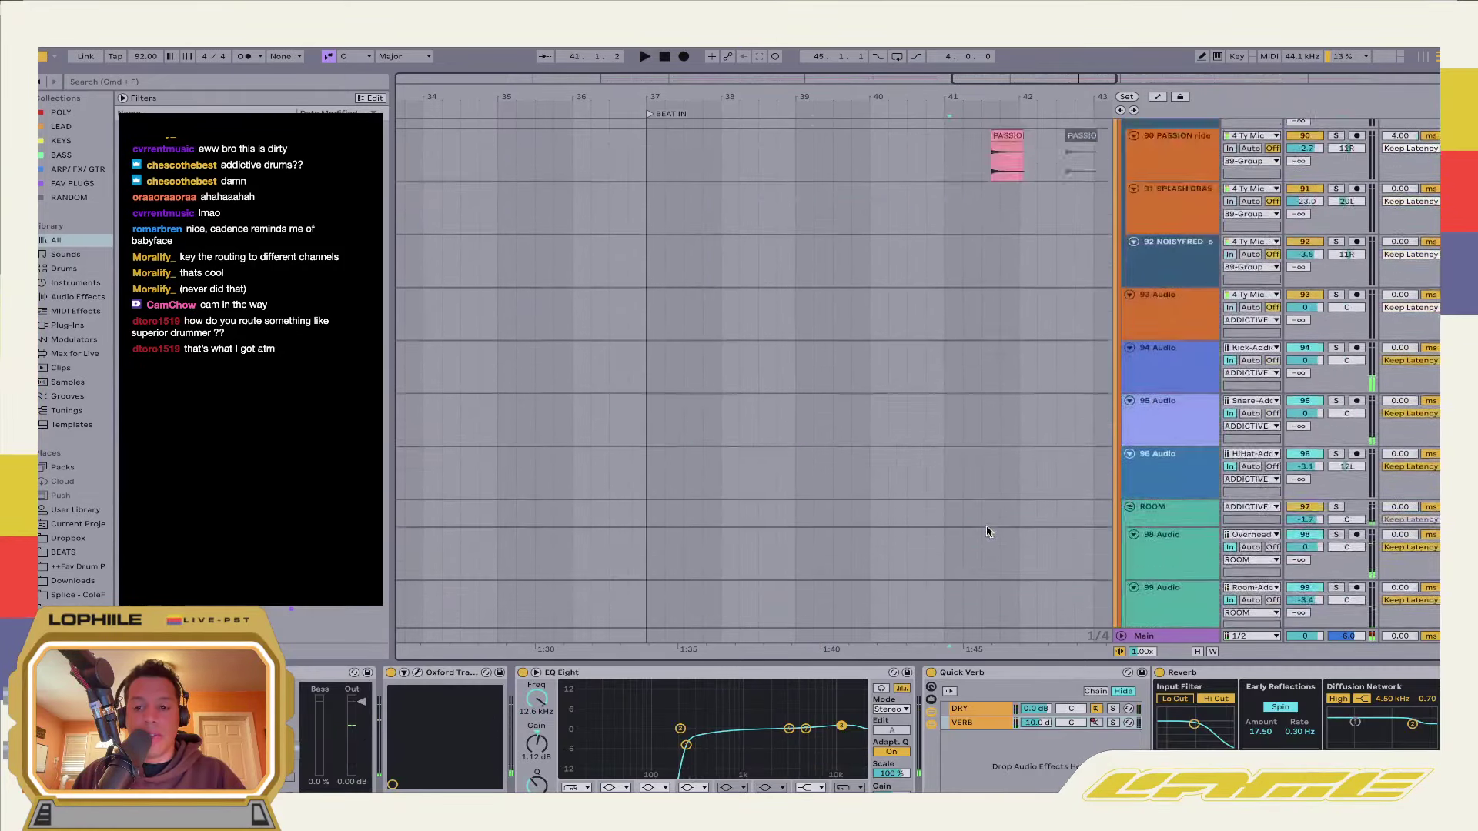
scroll(1049, 479, "up", 4)
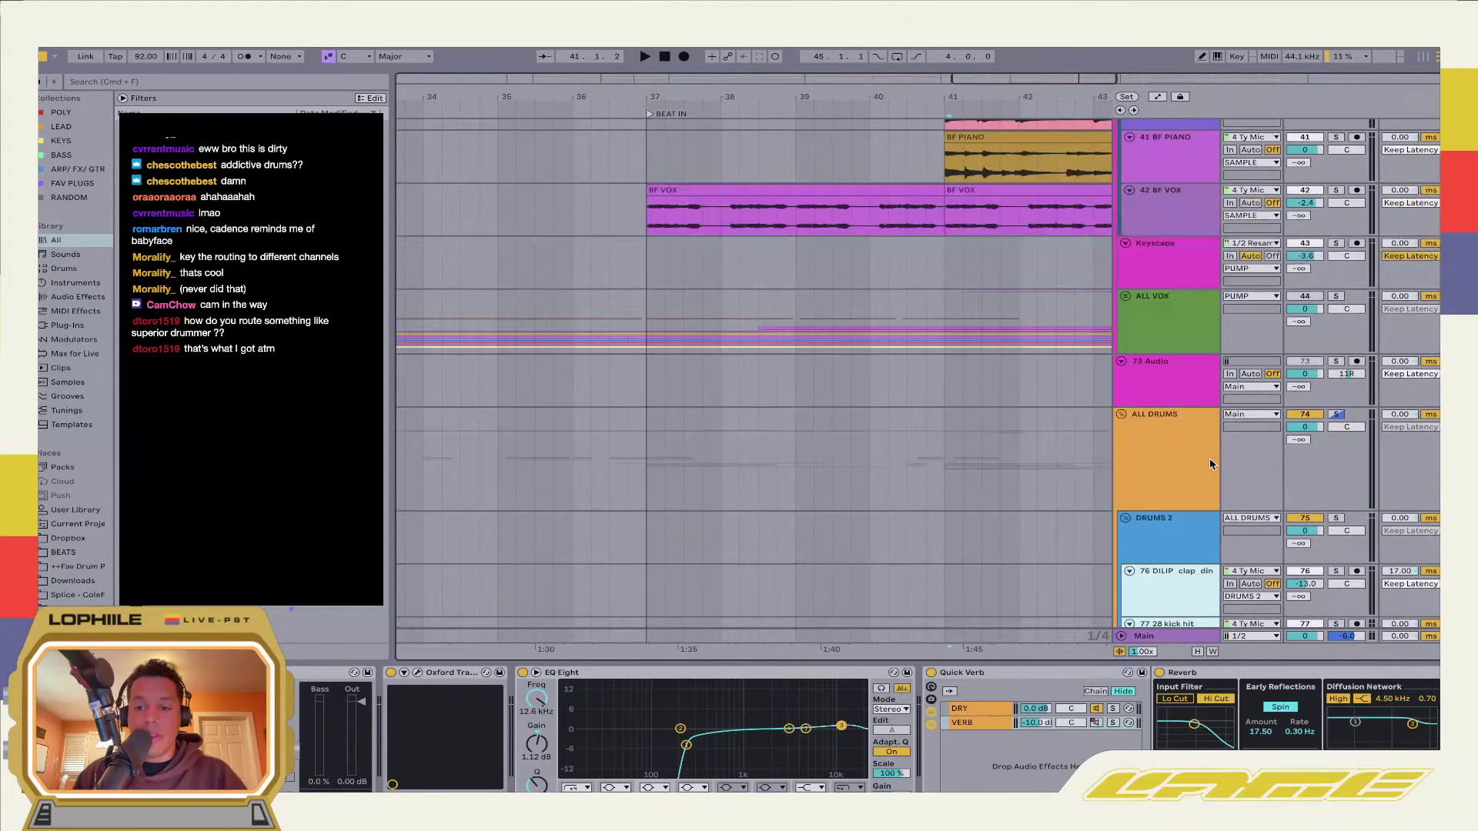
left_click(1338, 416)
key("space")
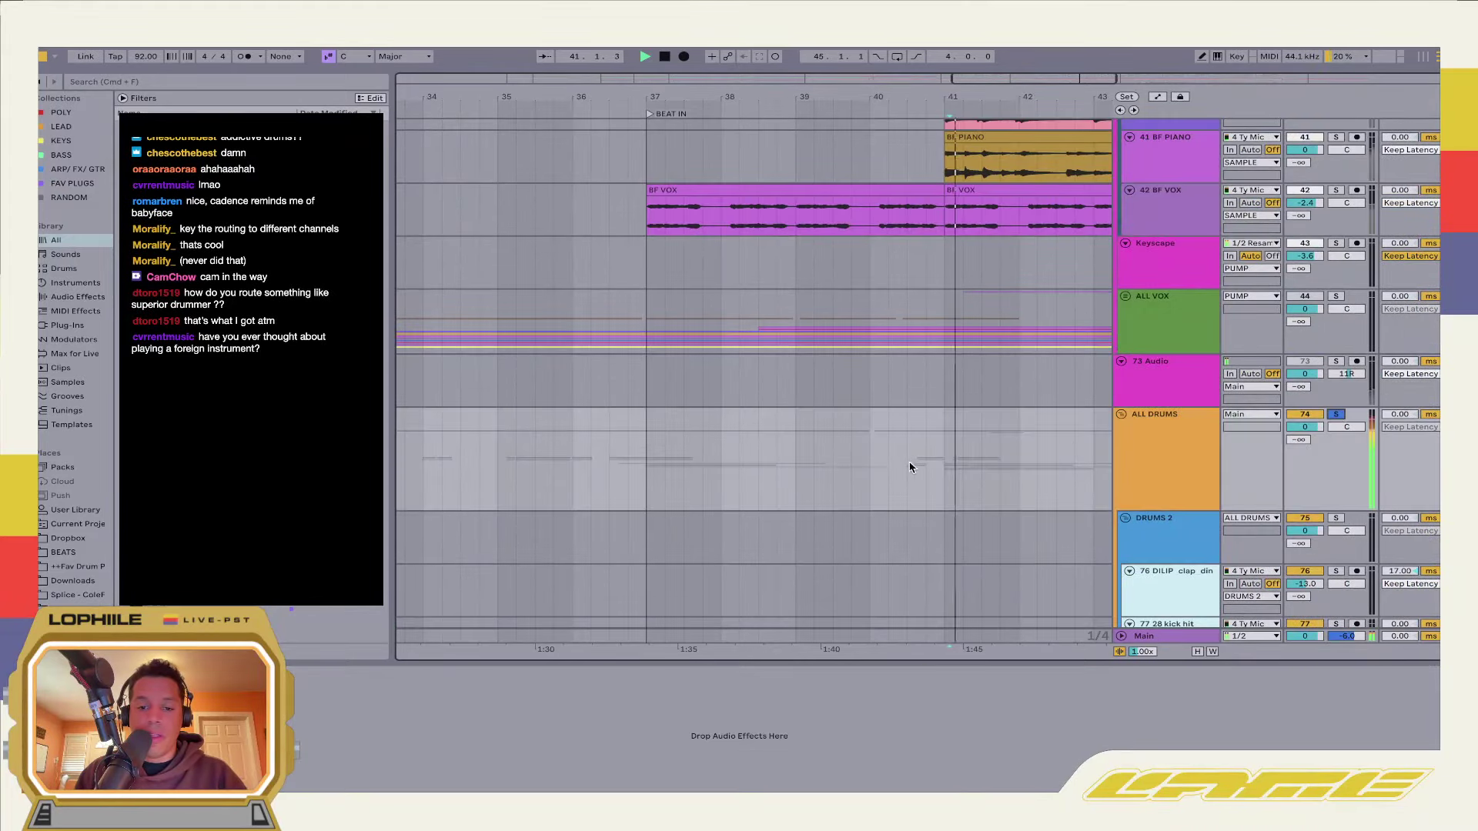
scroll(901, 465, "down", 20)
scroll(900, 465, "right", 5)
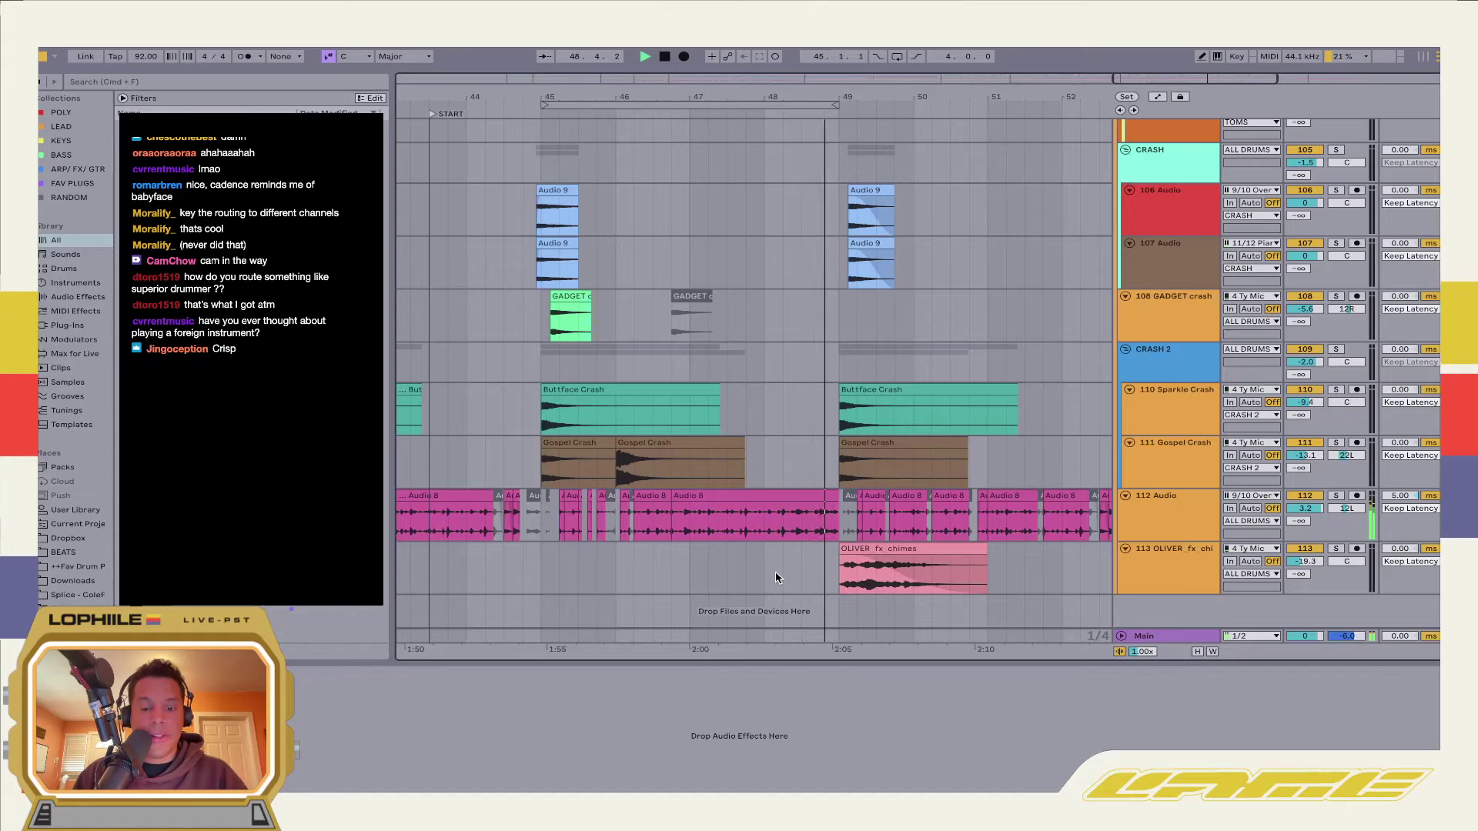
Stop playback and select bar 45 on the 19 Audio track among the upper tracks
scroll(775, 570, "left", 5)
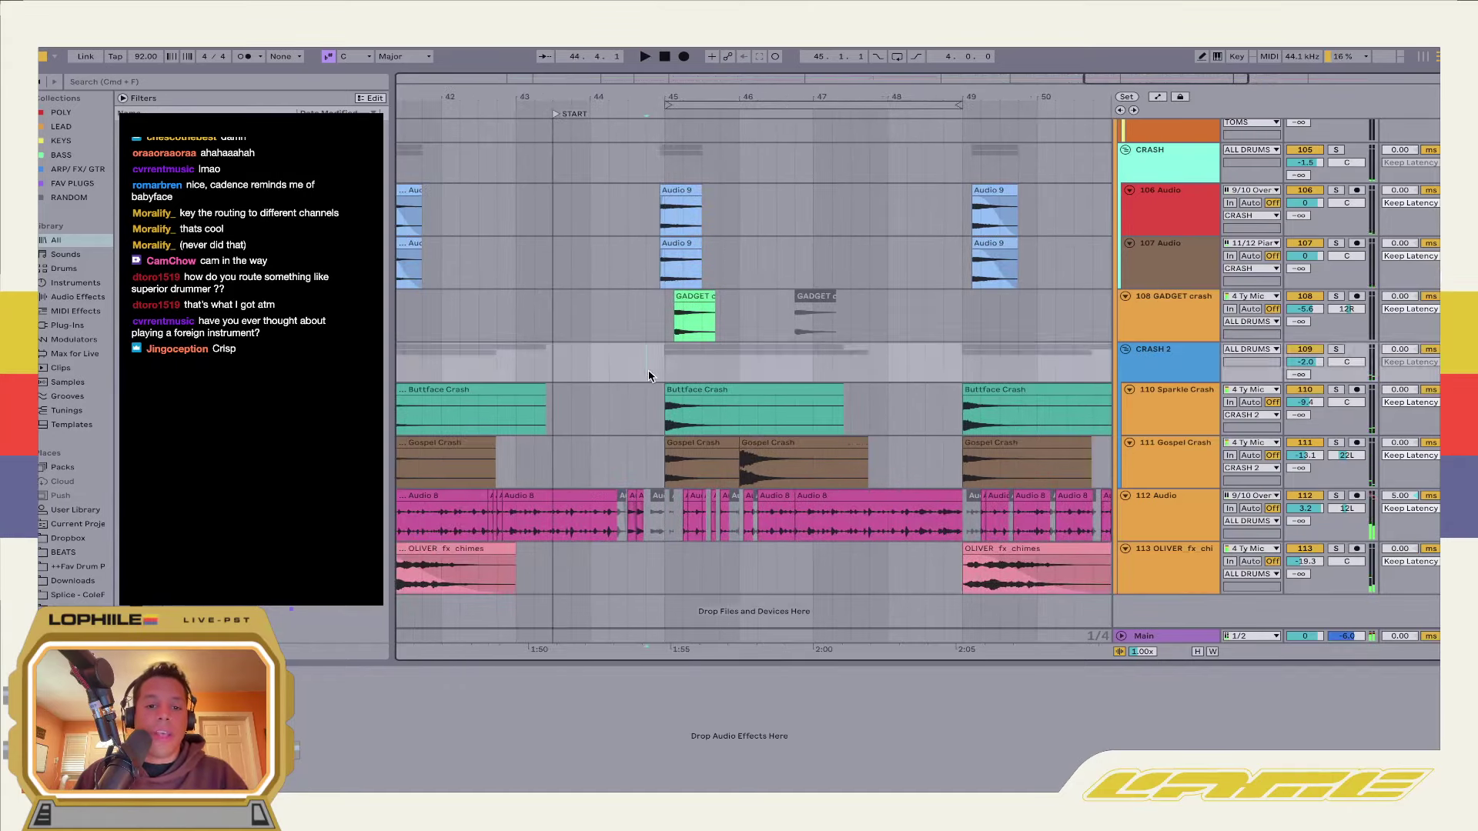
scroll(648, 378, "up", 20)
scroll(646, 378, "up", 12)
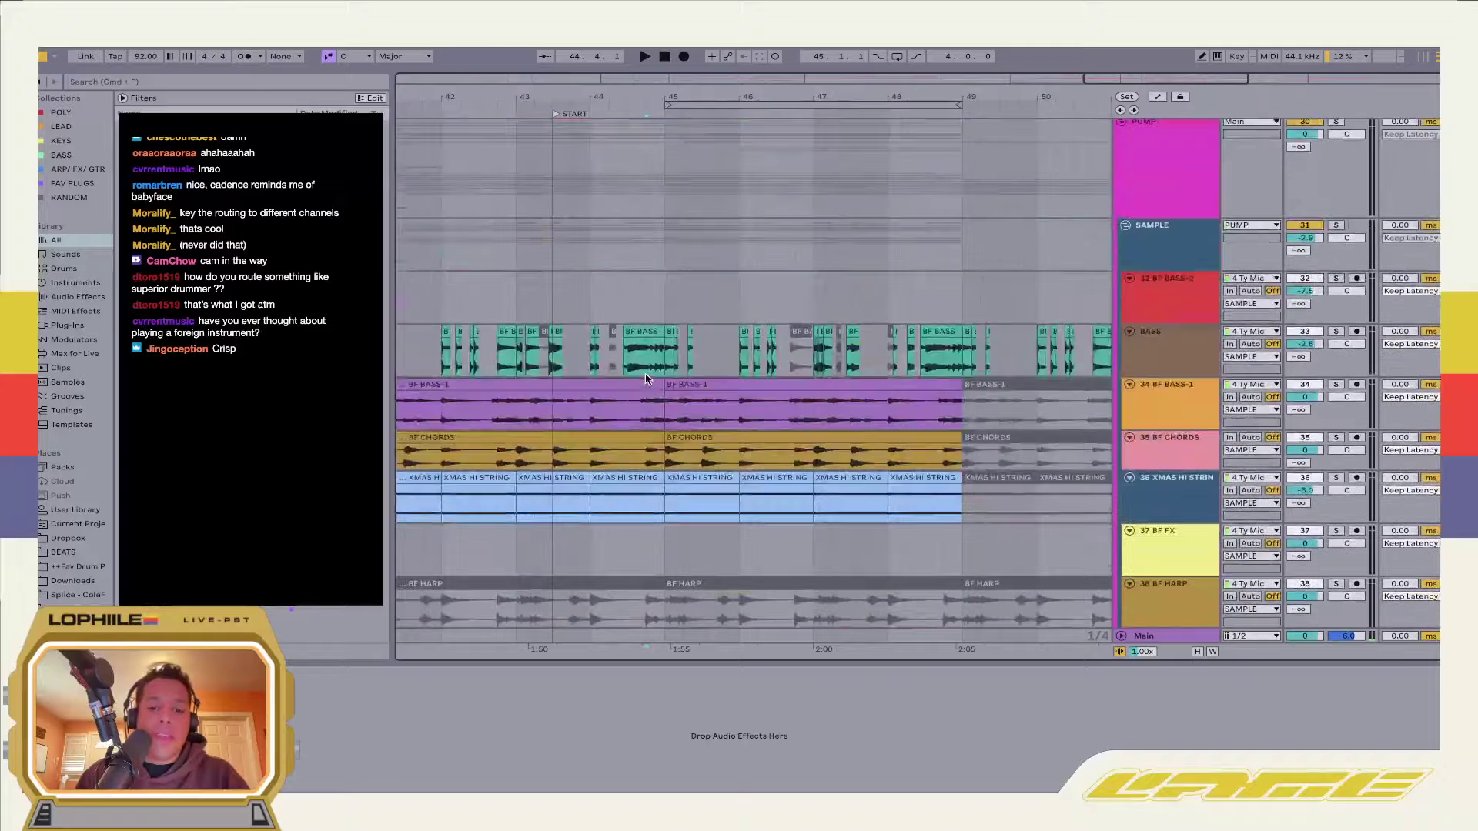
scroll(647, 385, "down", 9)
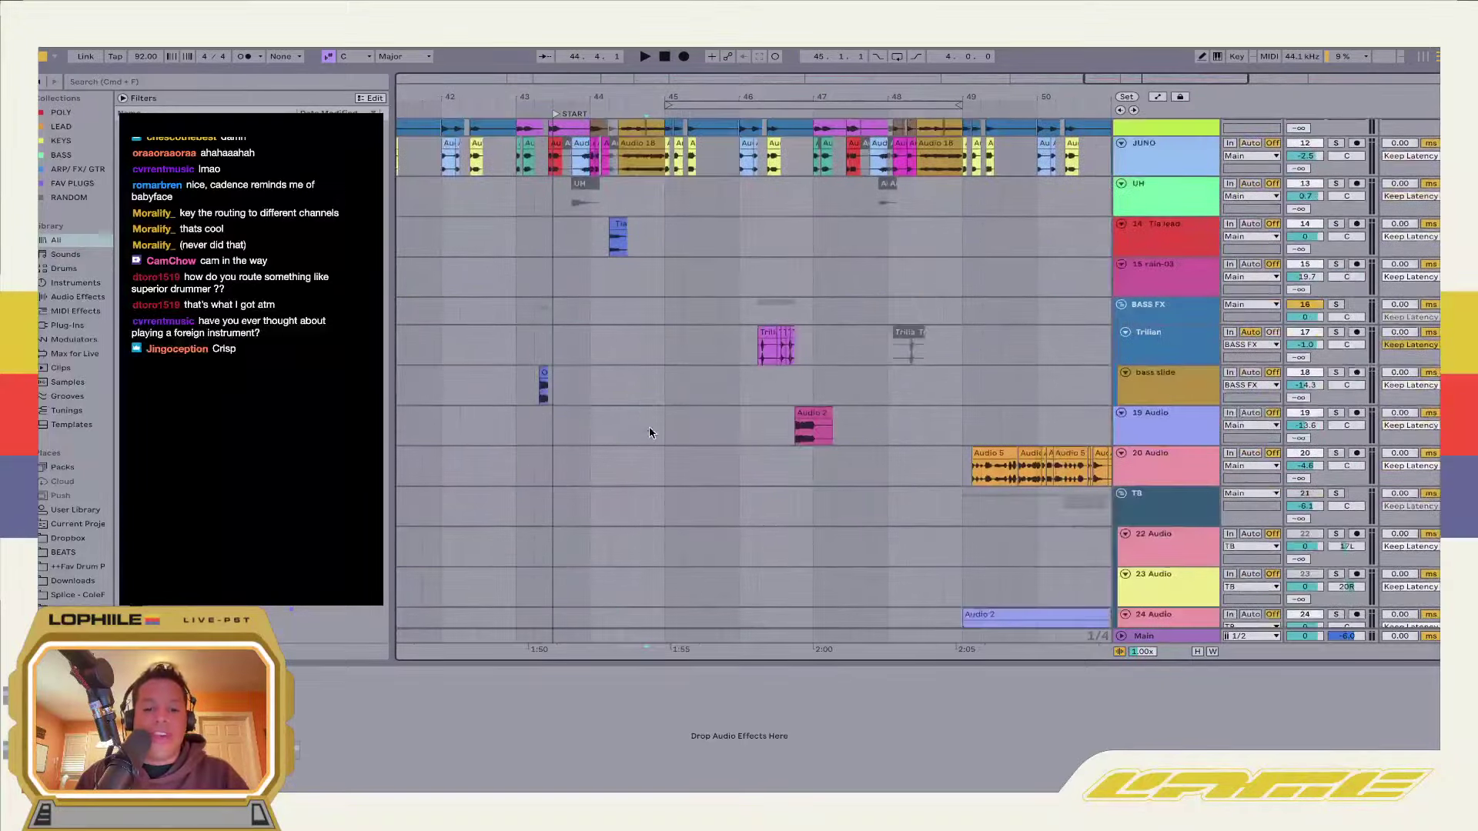
left_click(665, 425)
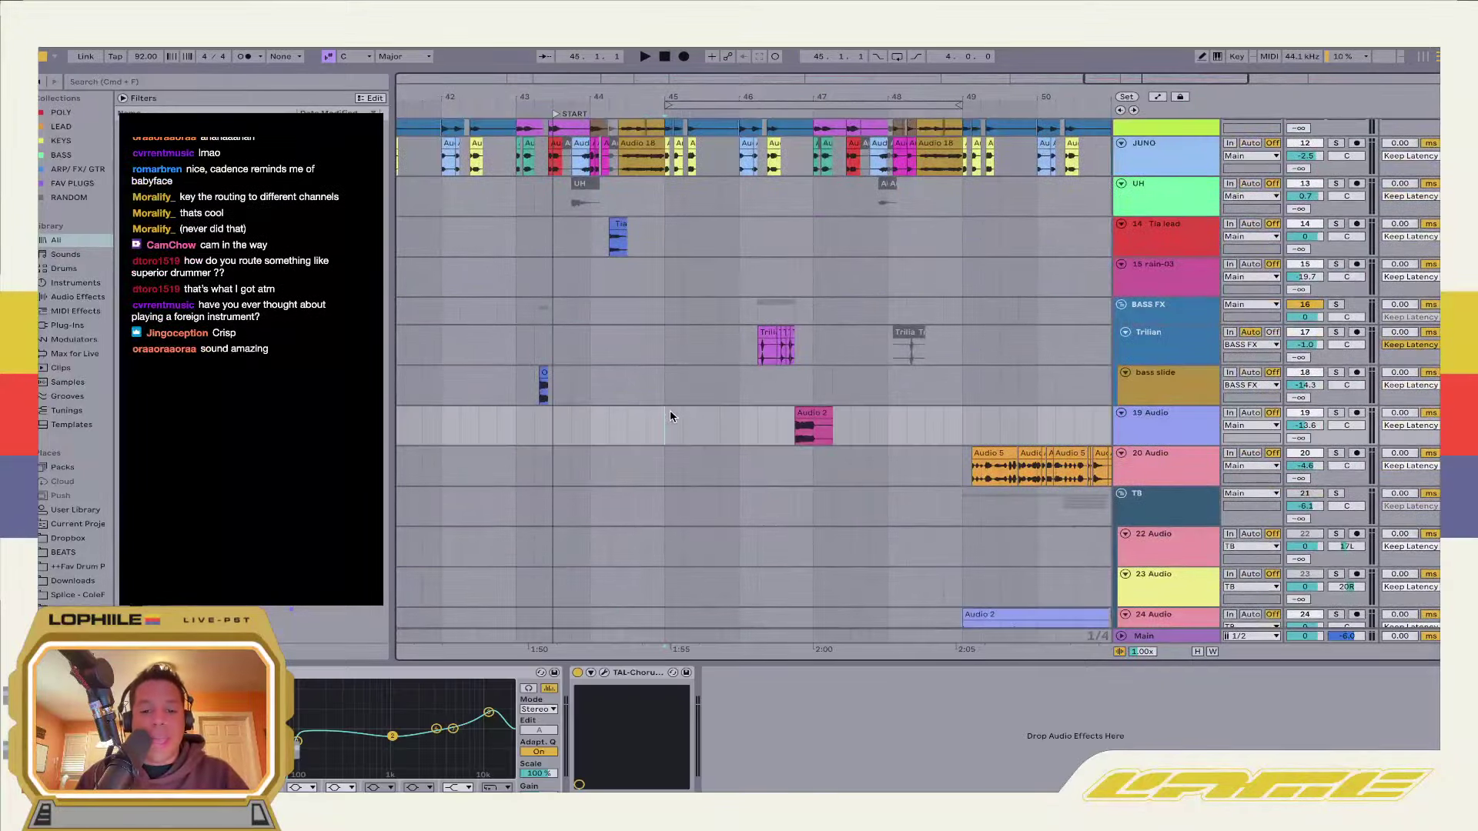
Solo the BASS FX group and audition its Trilian clips from bar 45
left_click(1342, 308)
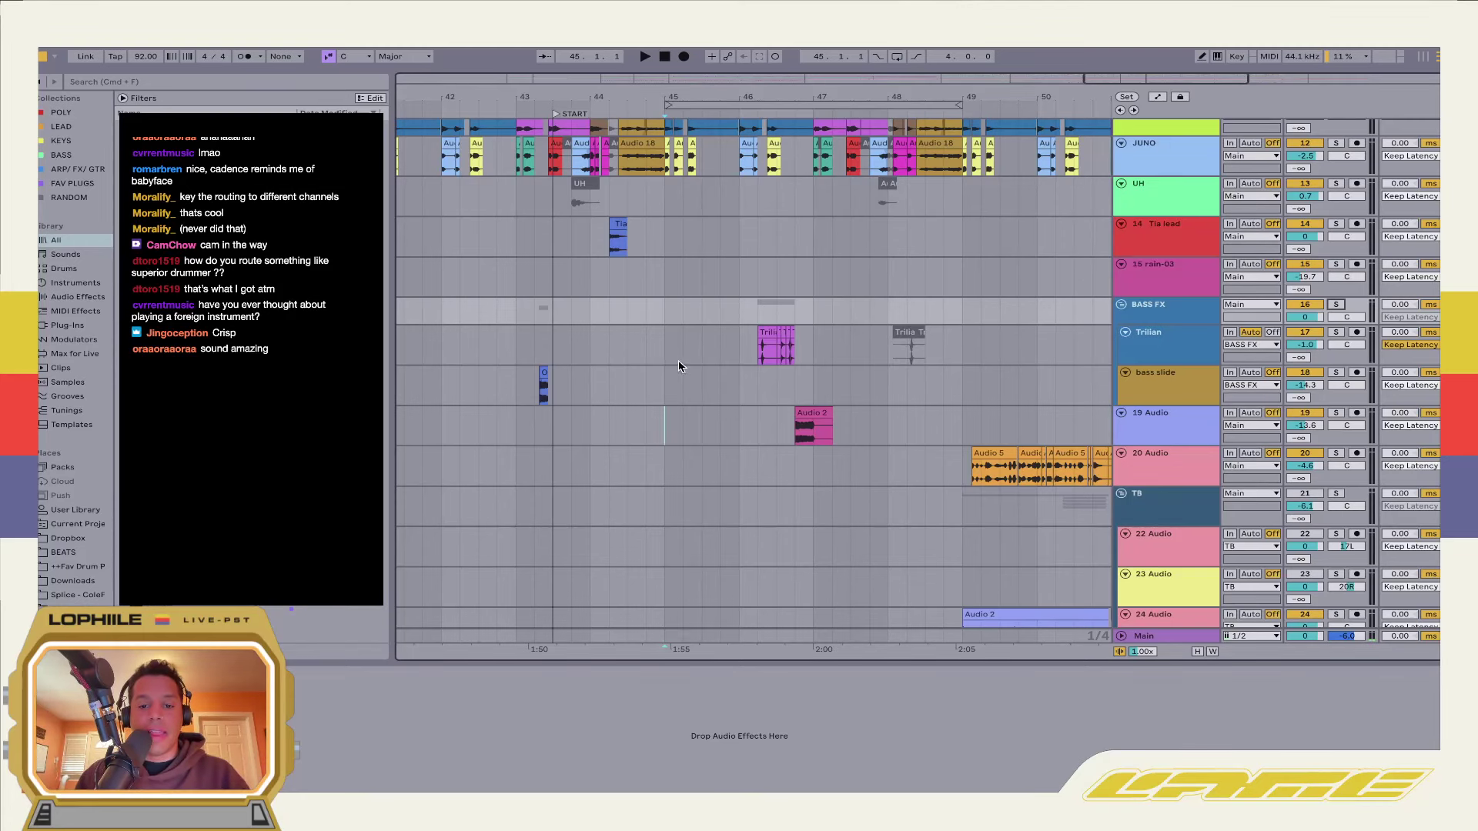
left_click(1334, 306)
key("space")
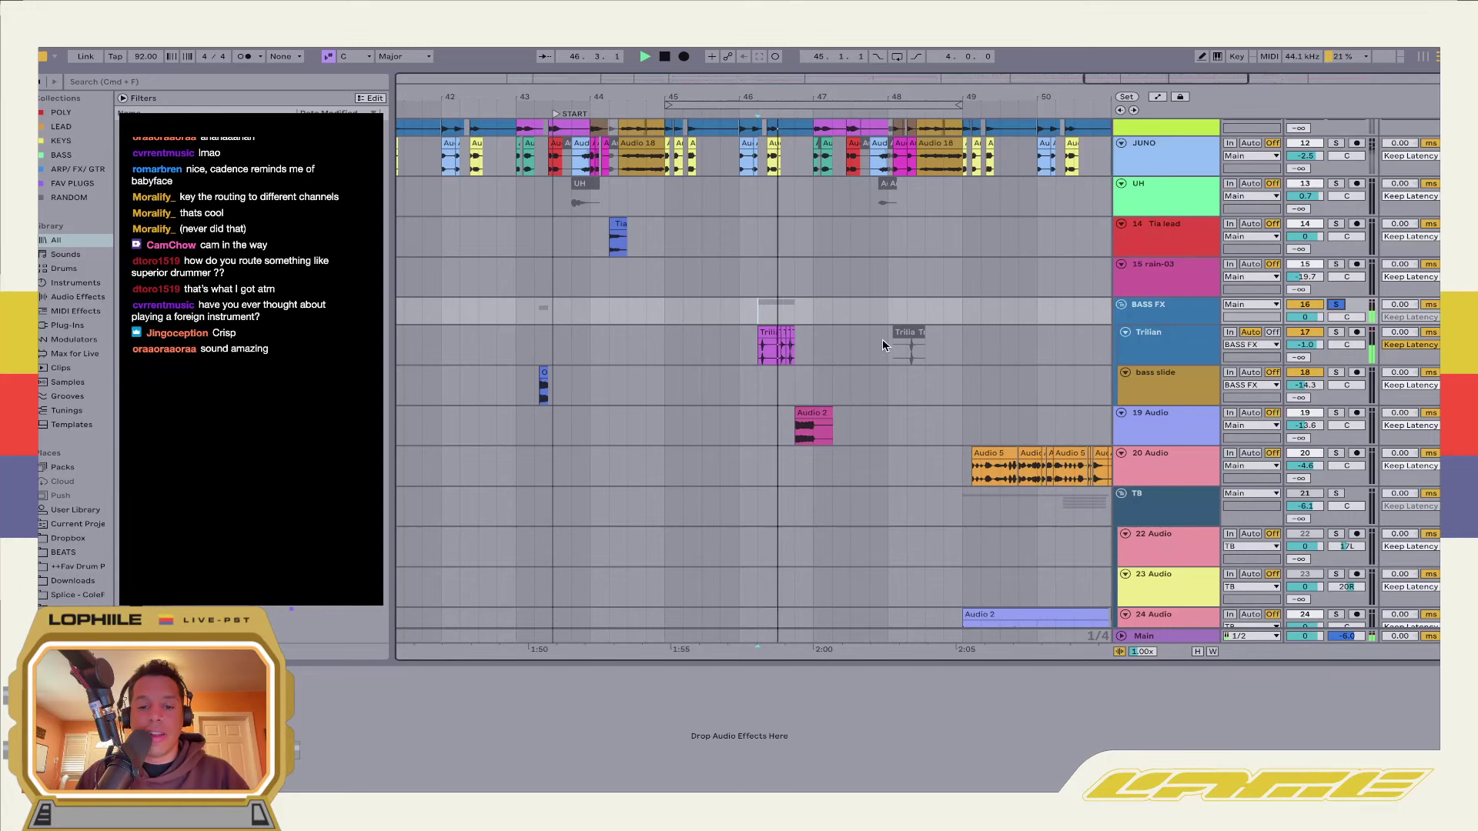
left_click(646, 423)
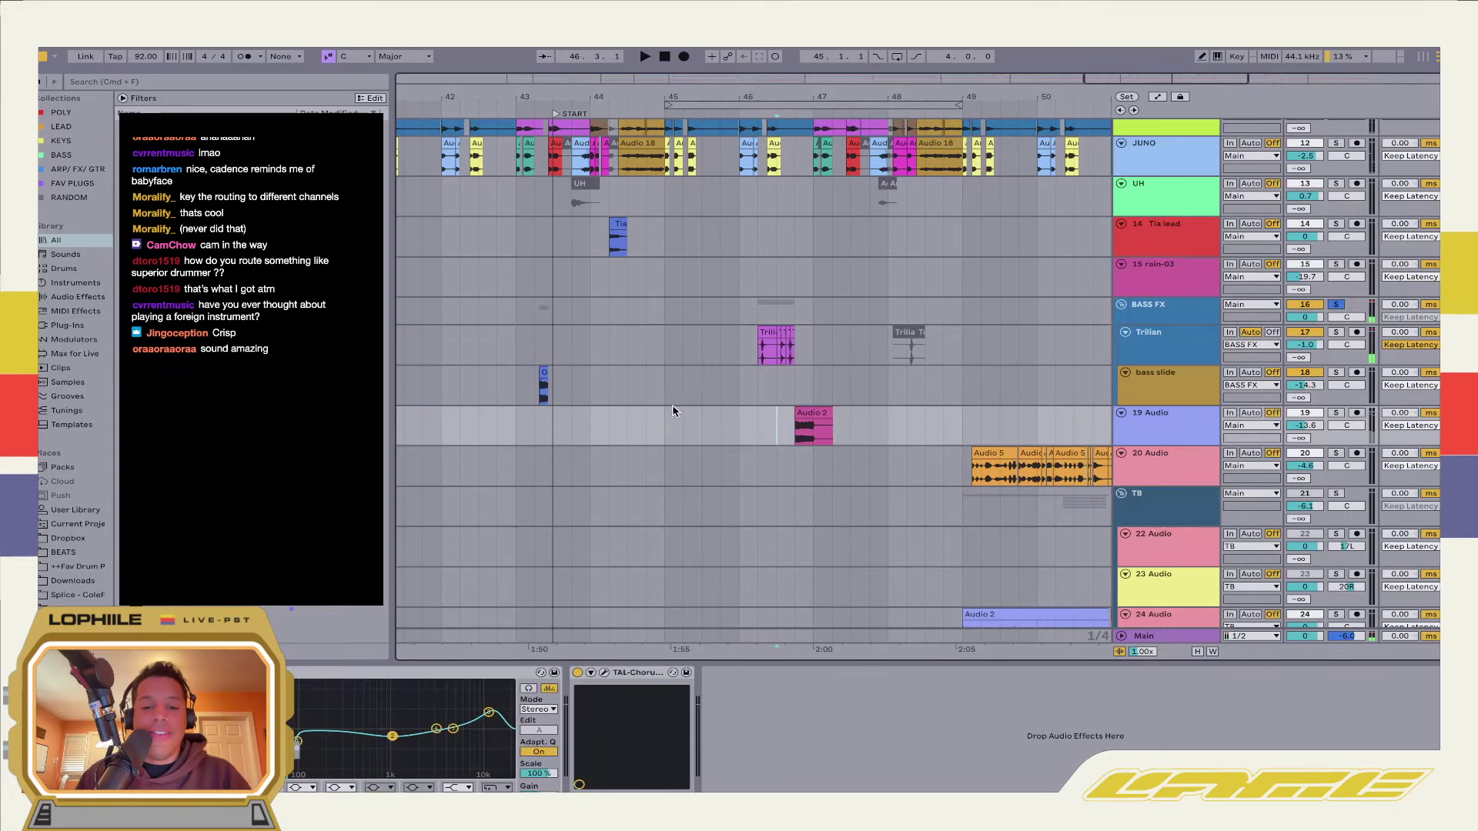
Unsolo the BASS FX group, play the full mix around bars 44 to 47, and stop with the position just before the 19 Audio clip
left_click(1348, 305)
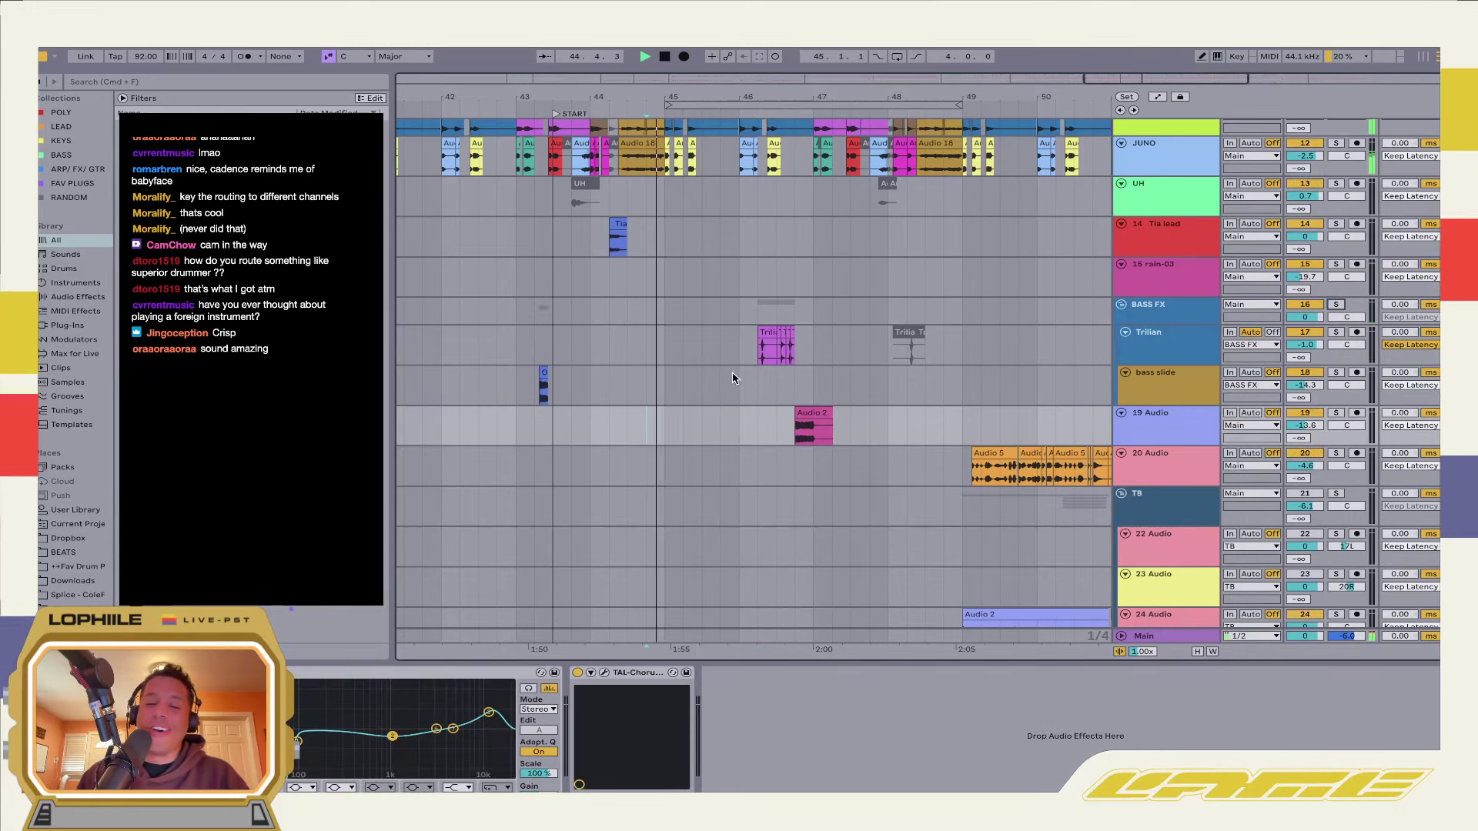
left_click(682, 349)
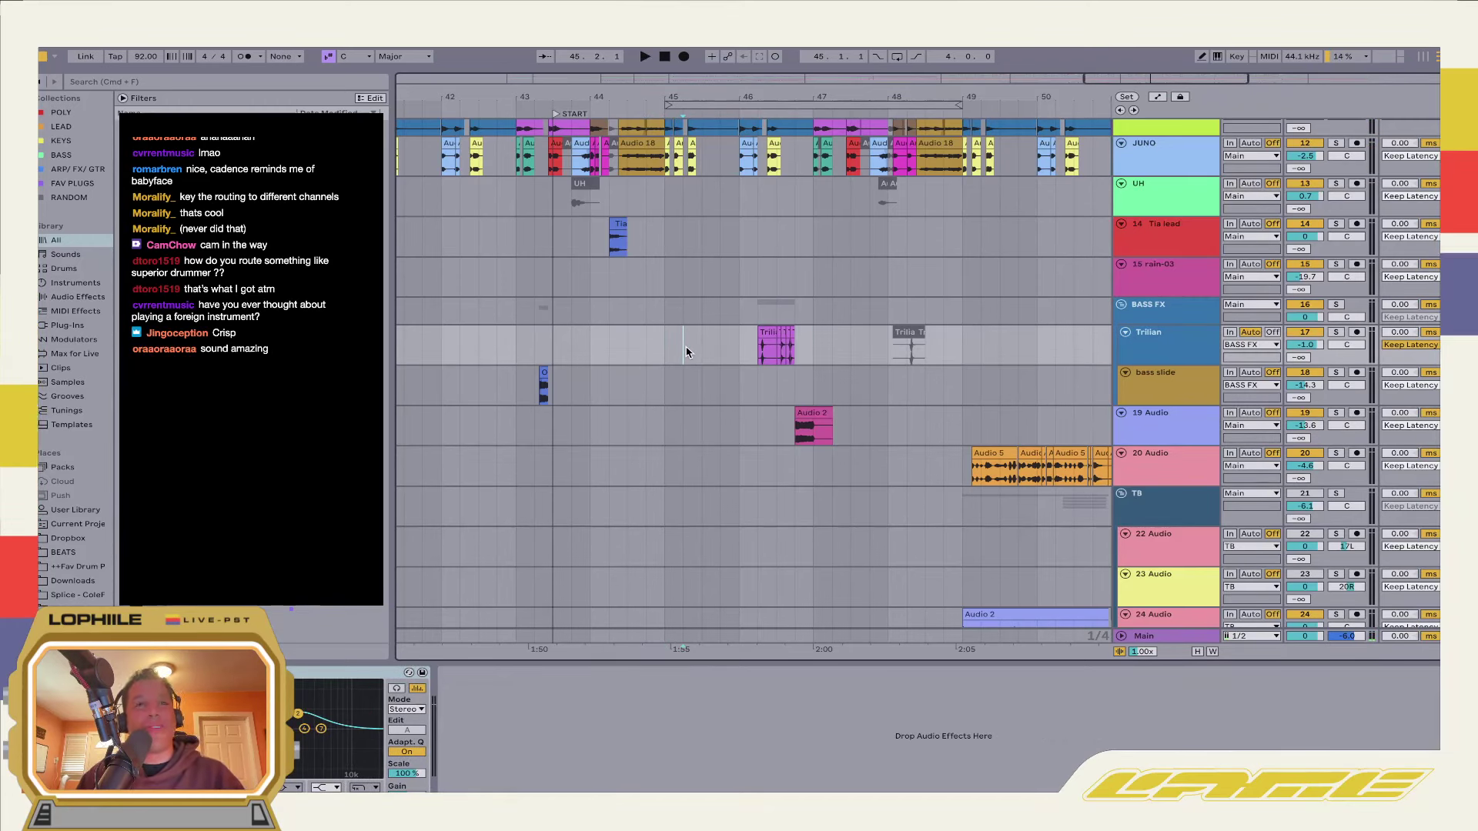
key("space")
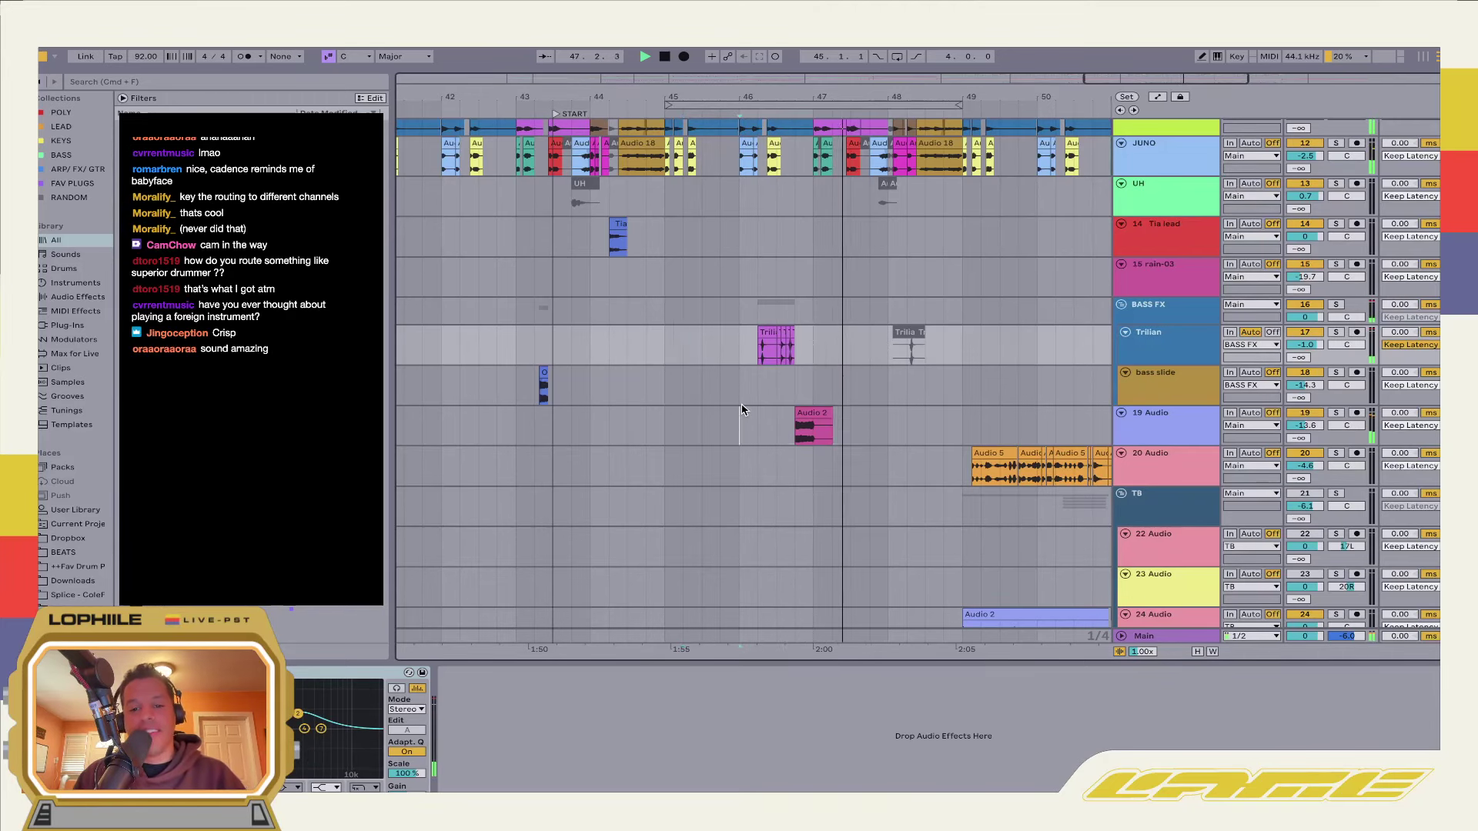
left_click(789, 433)
left_click(796, 435)
key("space")
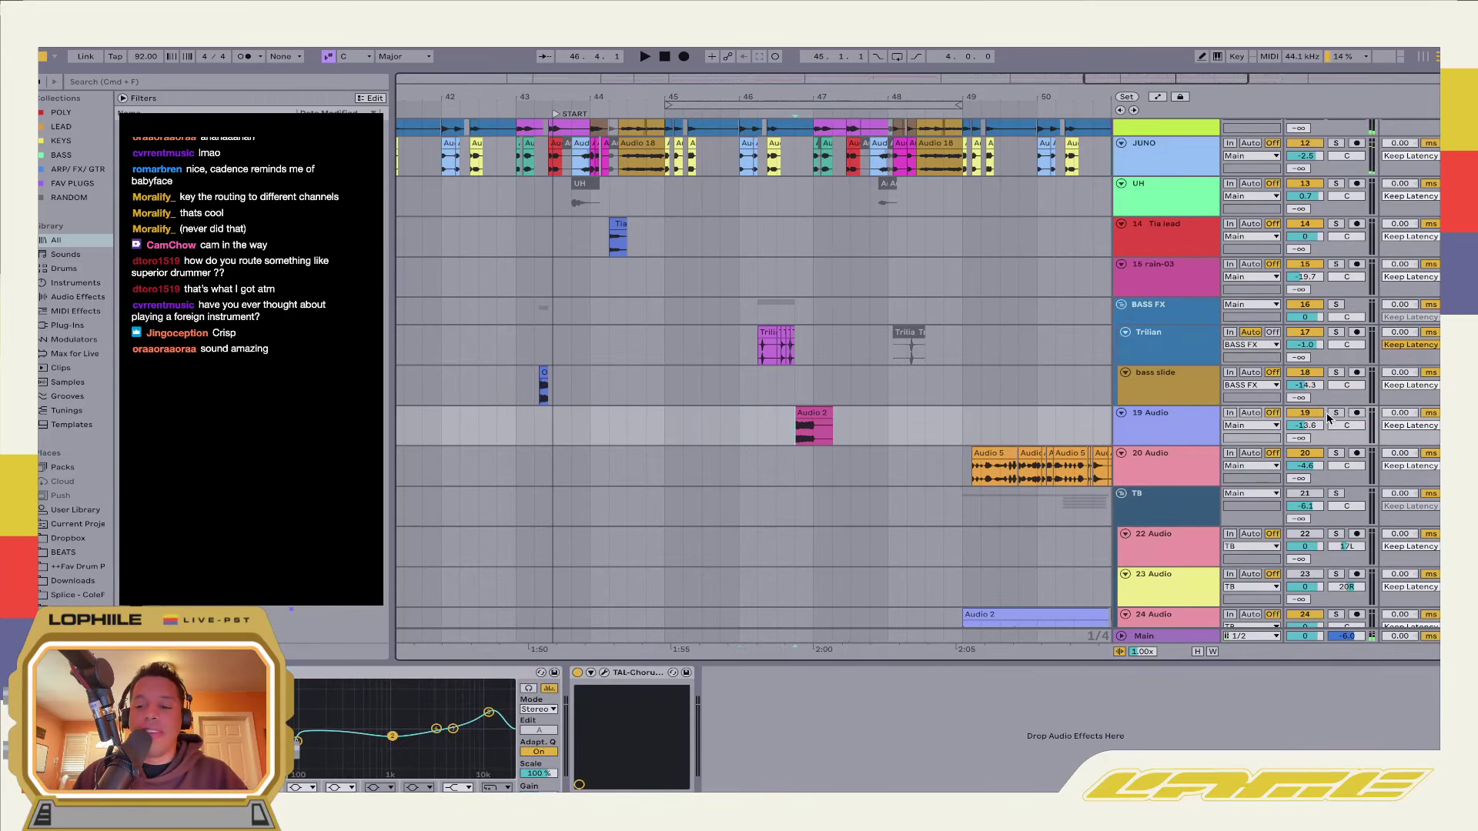
Solo the 19 Audio track and audition its Audio 2 clip leading into bar 47
left_click(1337, 413)
key("space")
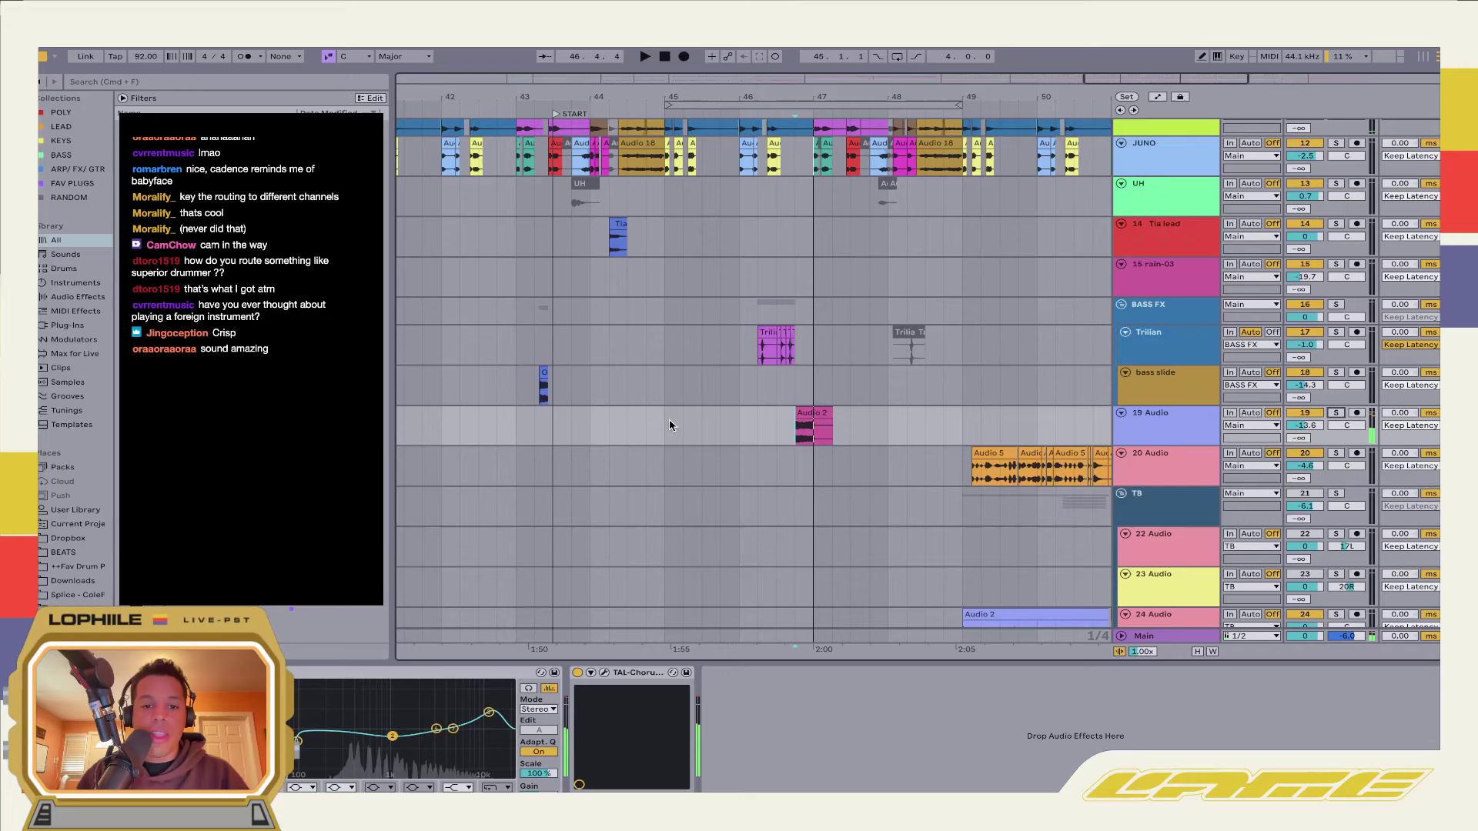
left_click(647, 425)
Play the mix from bar 43.3, look through the PUMP group's sample tracks, and stop with the position at bar 49
left_click(552, 428)
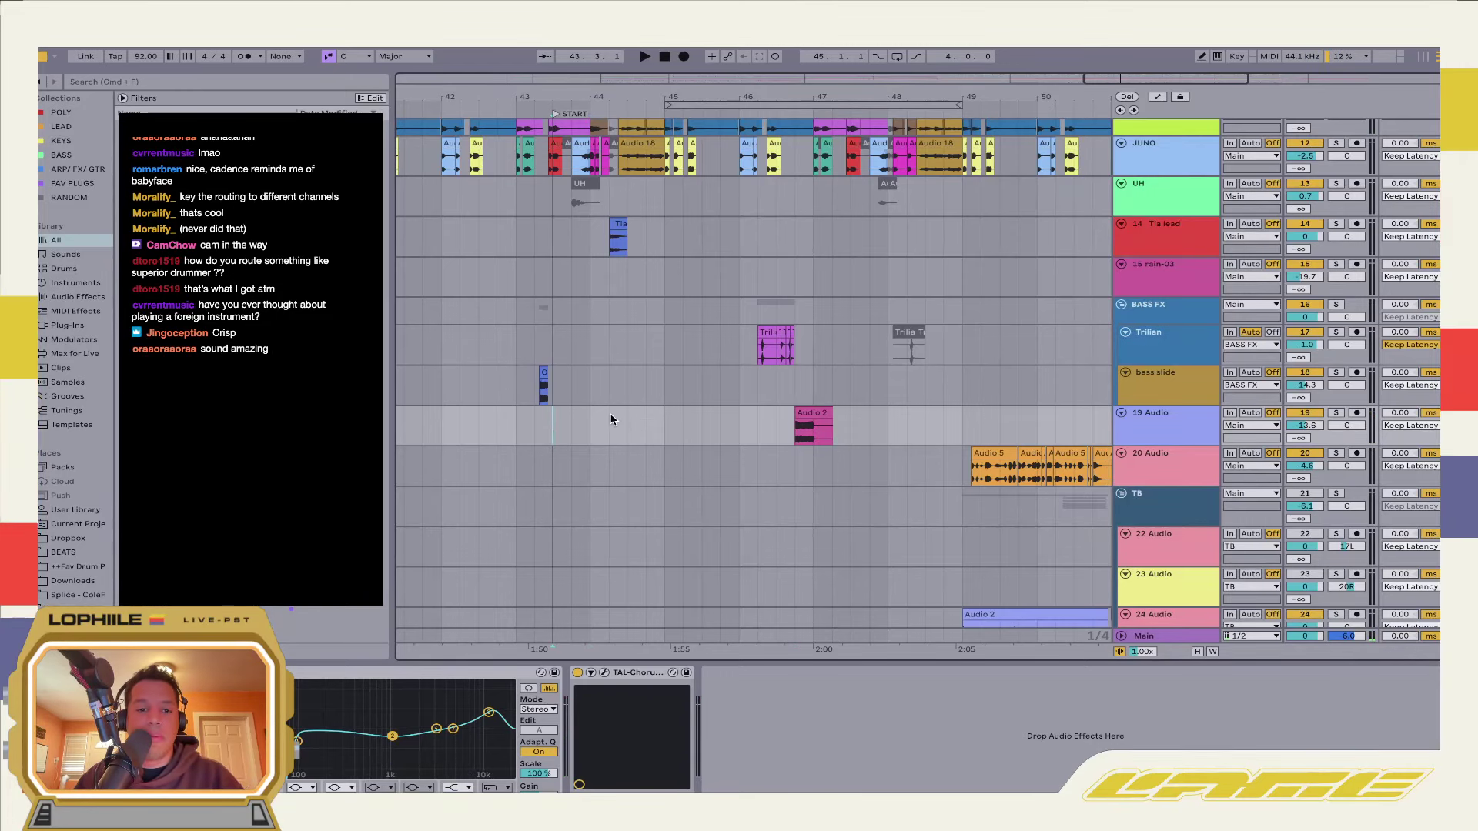
key("space")
scroll(653, 415, "down", 10)
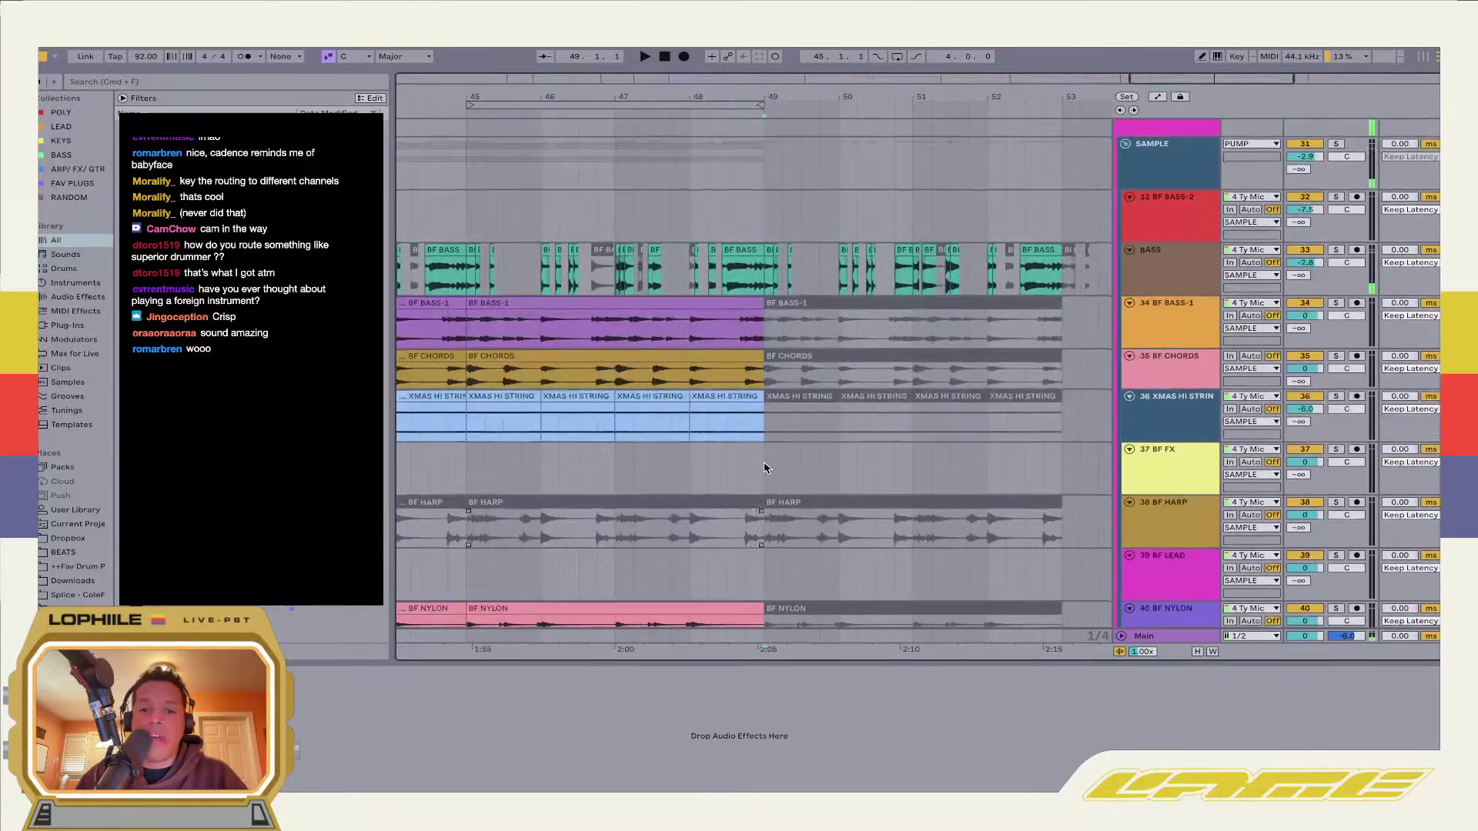
key("space")
left_click(766, 465)
Play the arrangement from bar 49 on the 20 Audio track, through its Audio 5 clips to bar 53
scroll(766, 466, "up", 5)
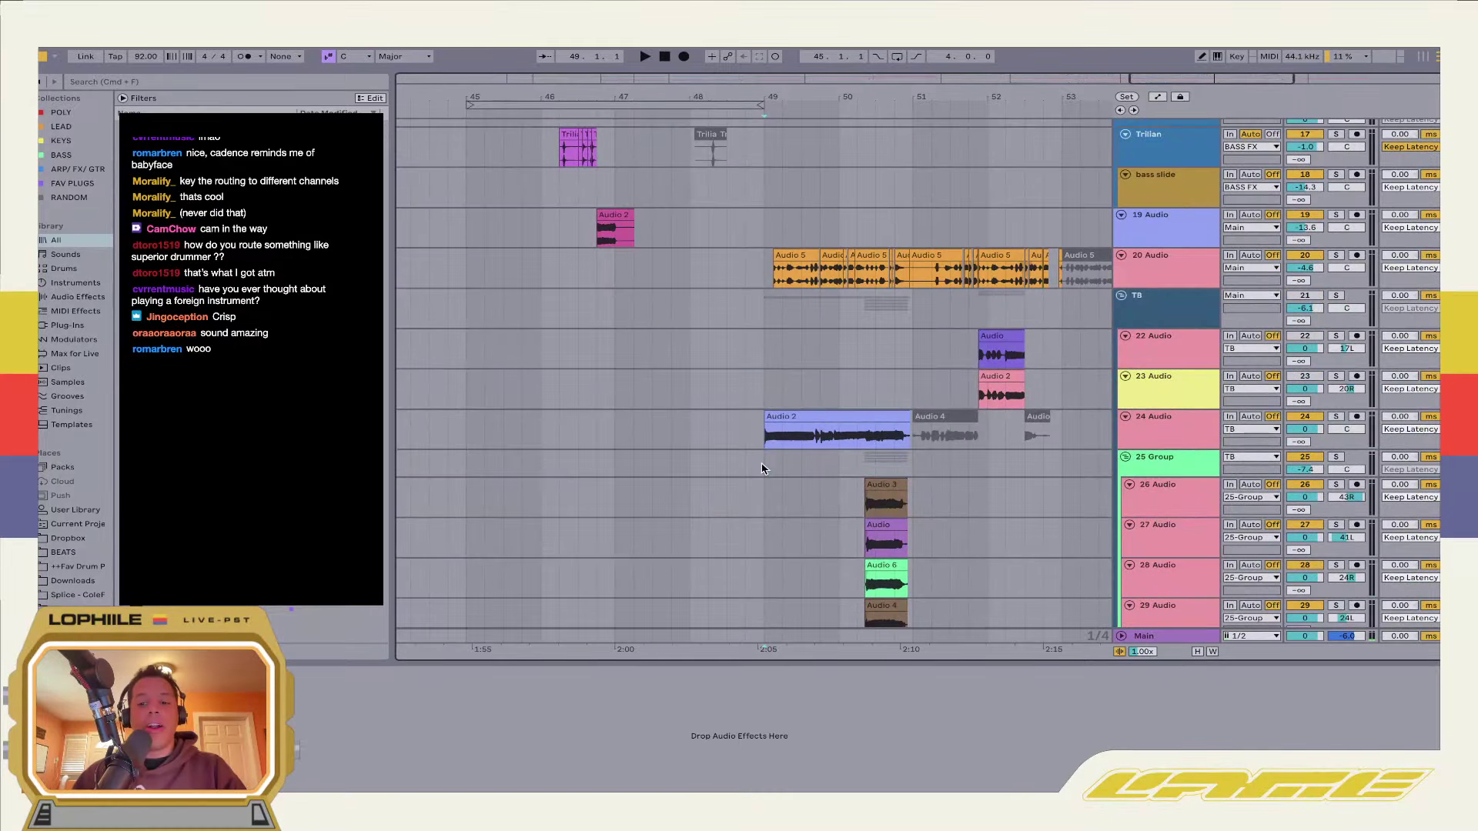
left_click(764, 467)
scroll(763, 465, "up", 2)
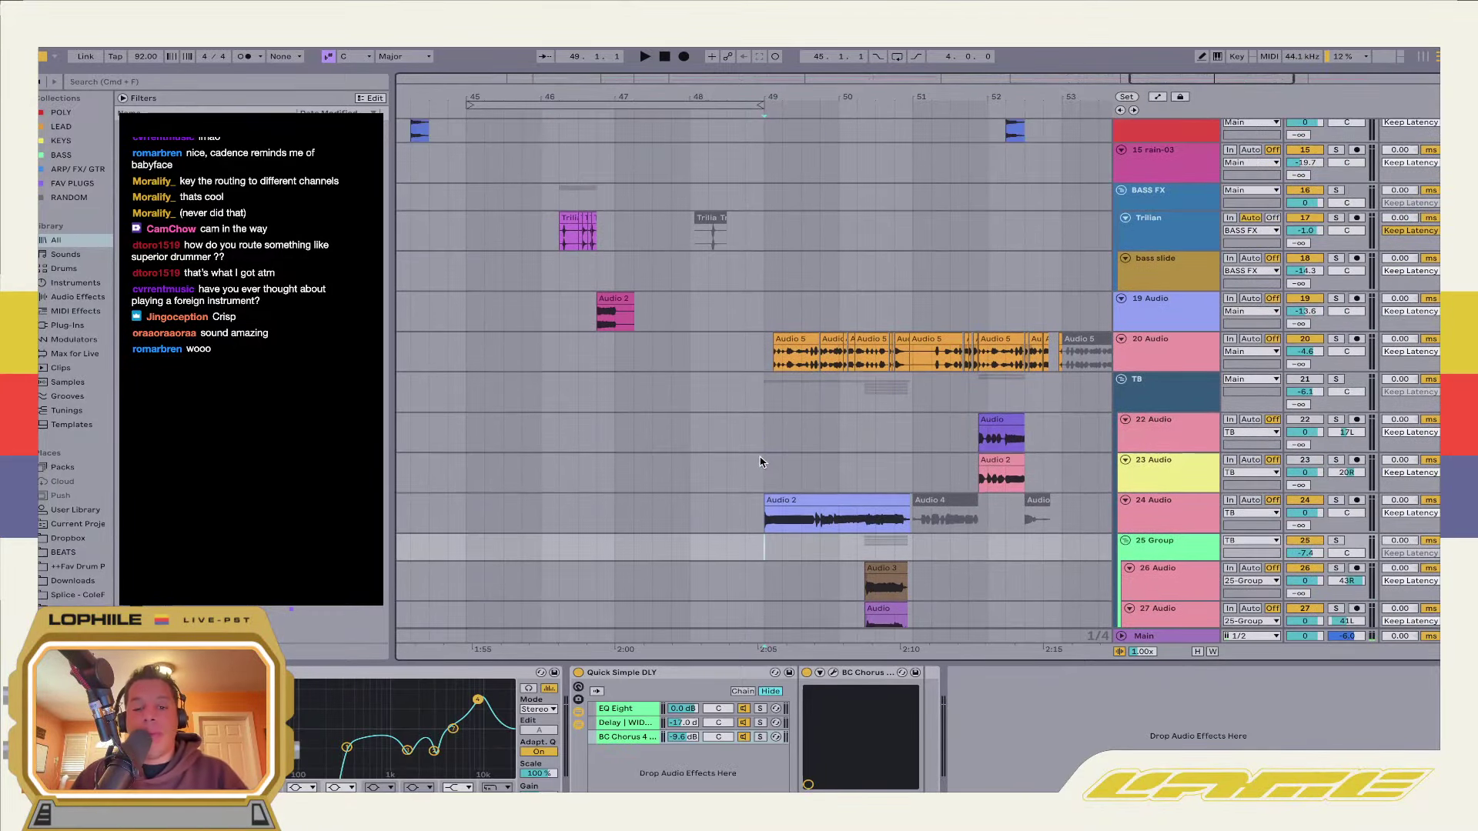
left_click(752, 353)
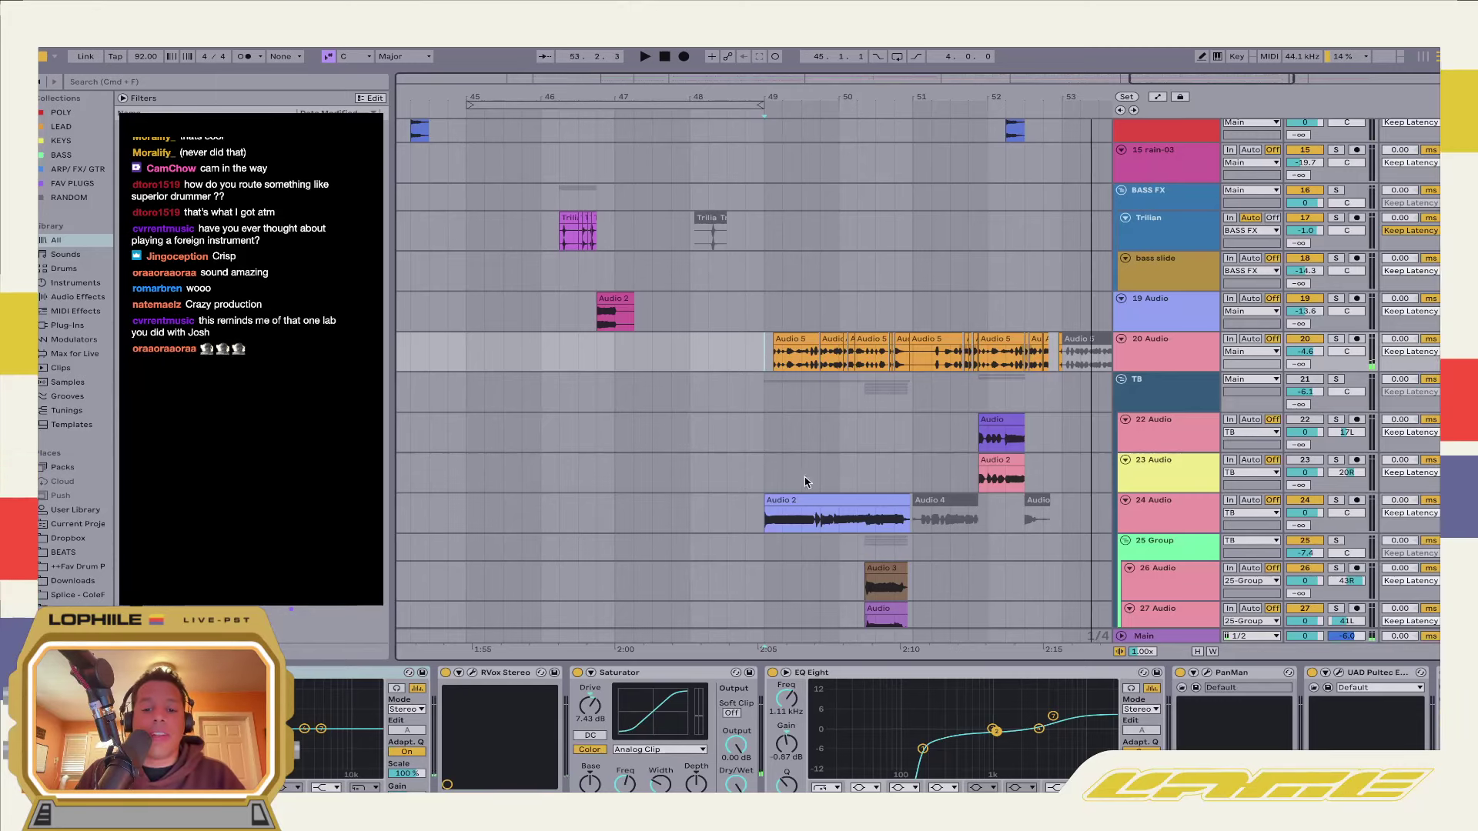
Stop playback, return the position to bar 49 among the TB tracks, and fold the TB group
left_click(779, 474)
scroll(784, 505, "down", 5)
scroll(784, 504, "up", 6)
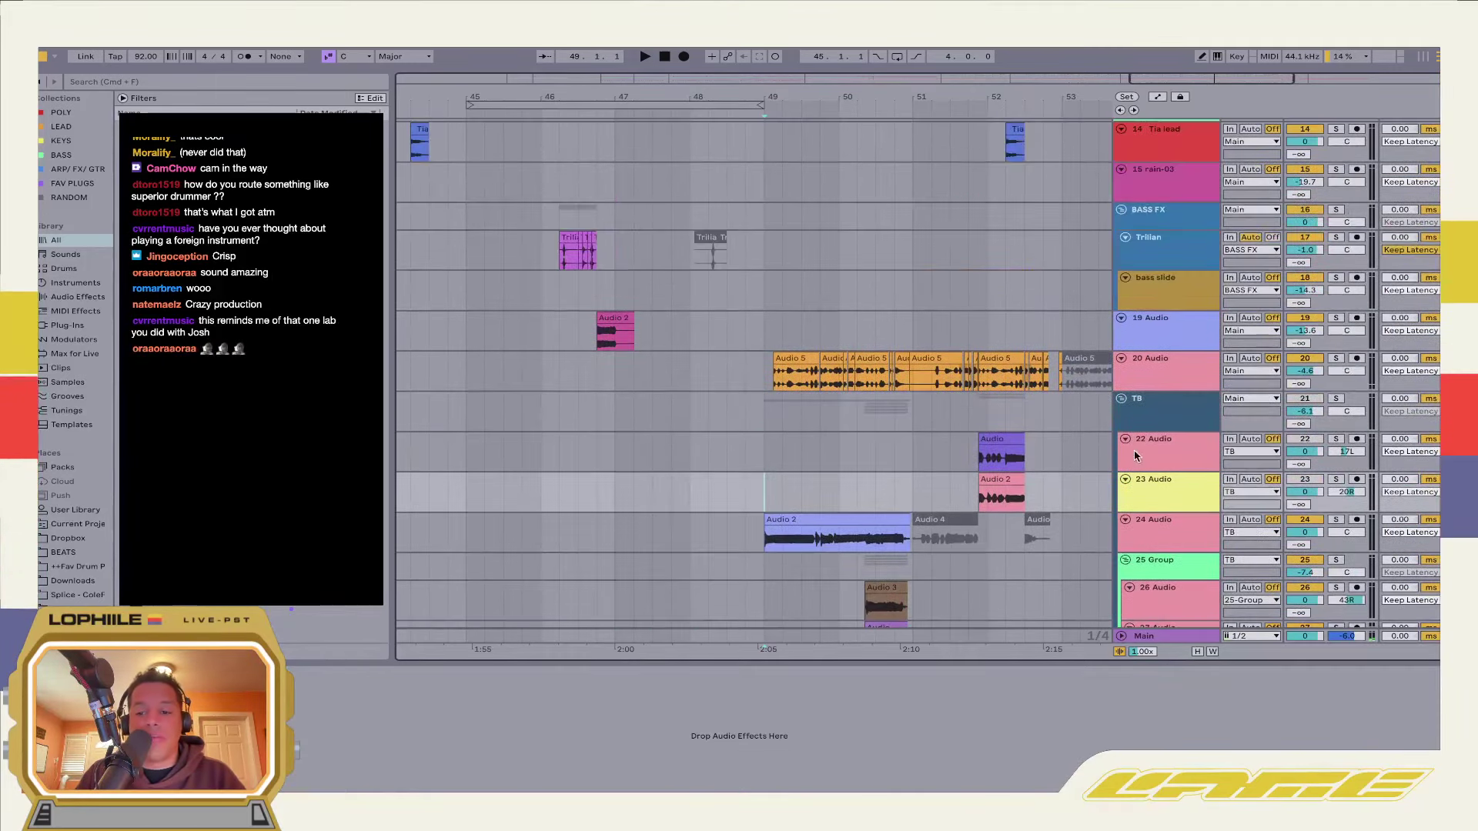
left_click(1102, 409)
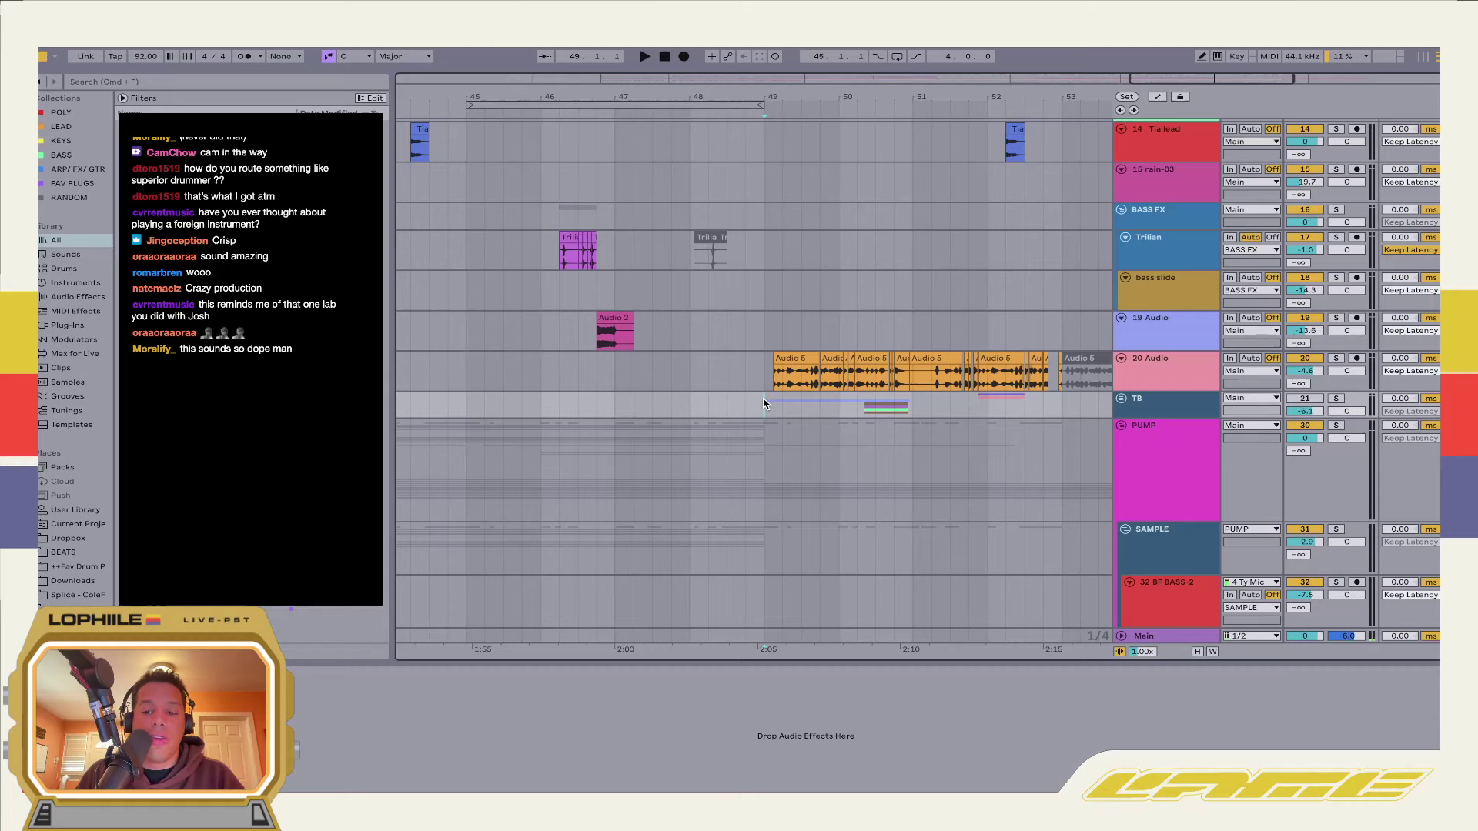
Review the whole song's tracks down to the drums, fold all tracks and groups, and set the position to bar 33
scroll(764, 403, "down", 6)
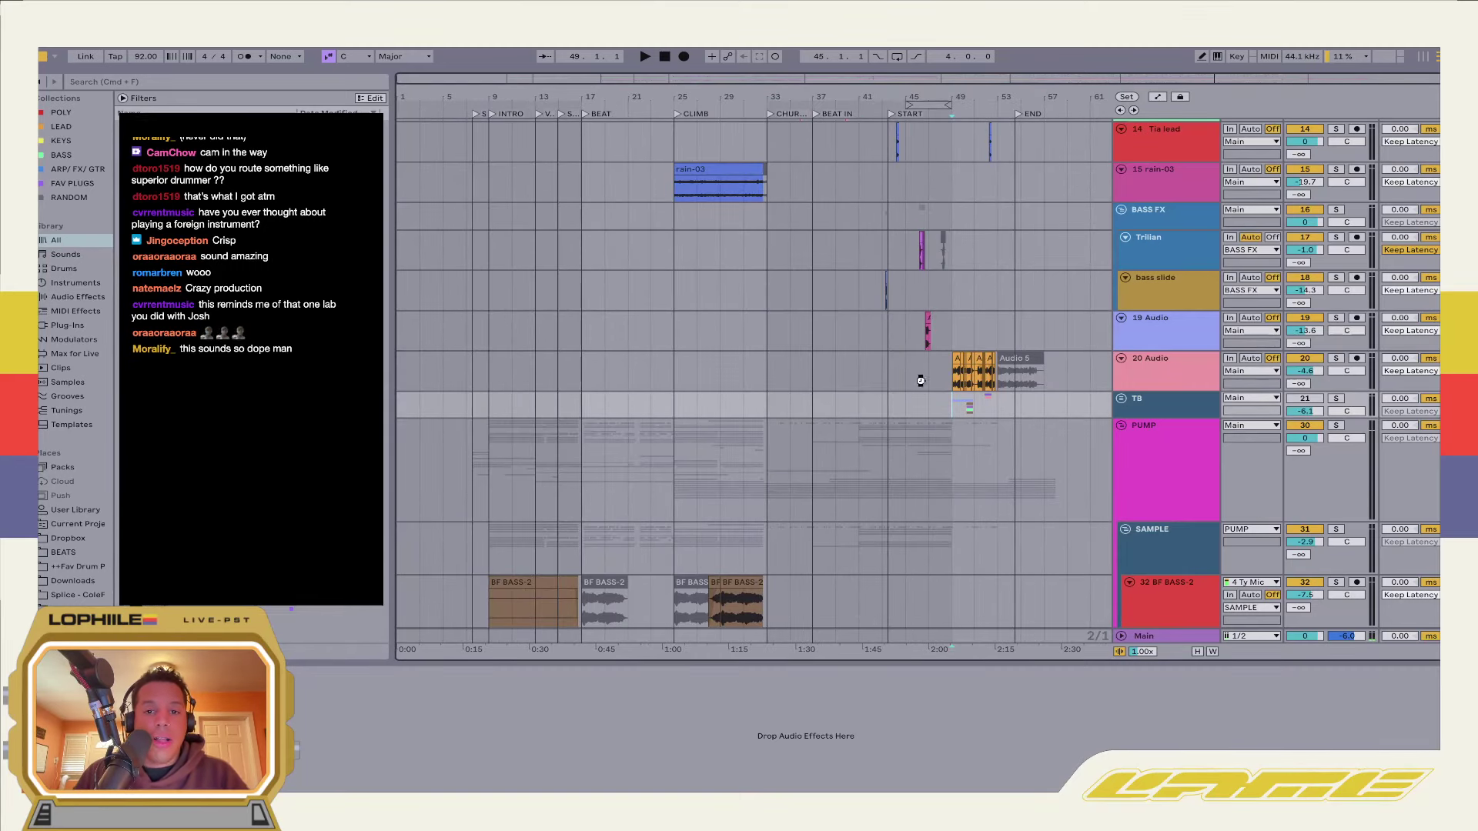
scroll(819, 440, "down", 10)
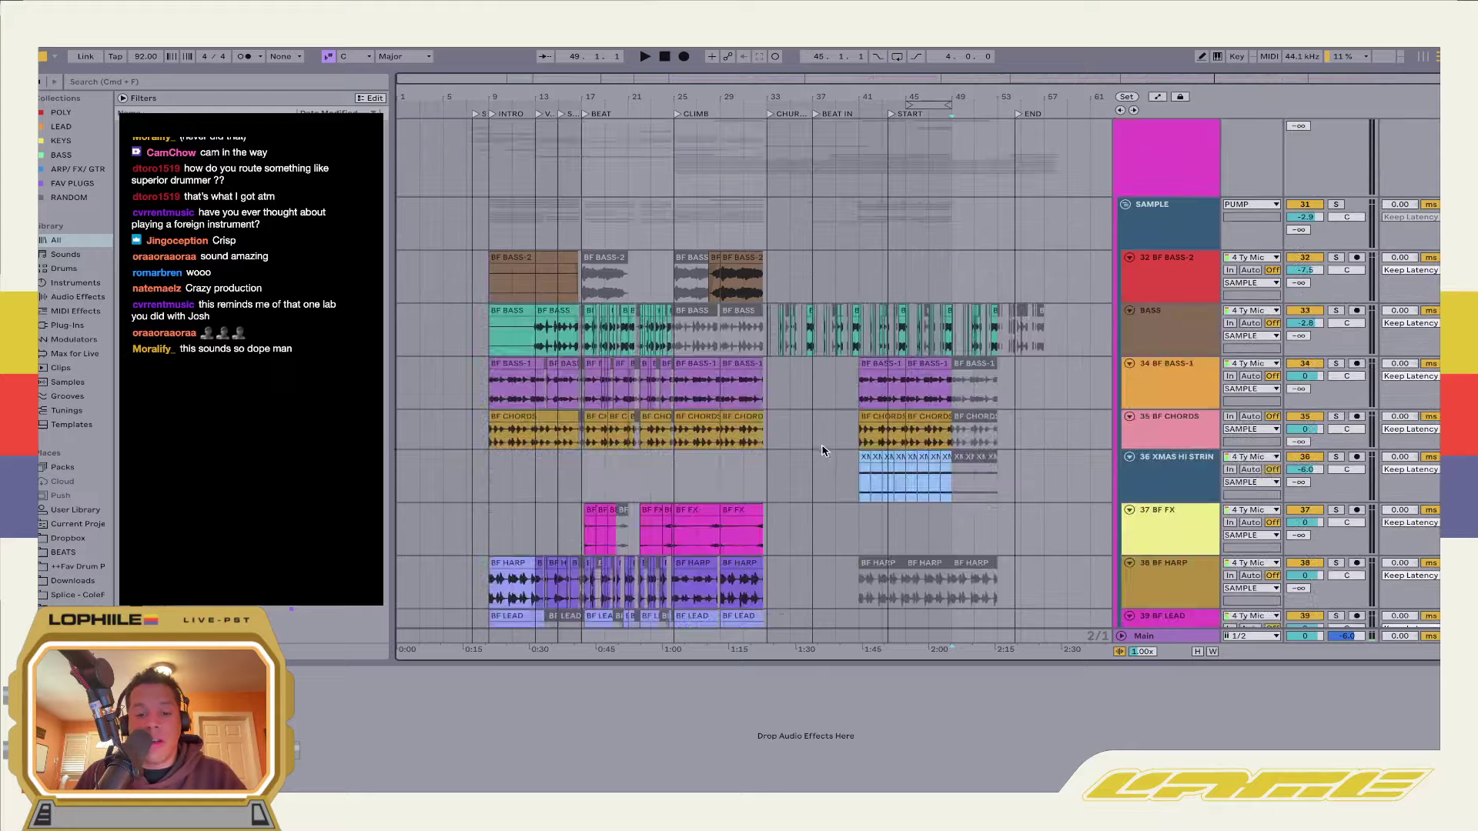
scroll(794, 432, "down", 15)
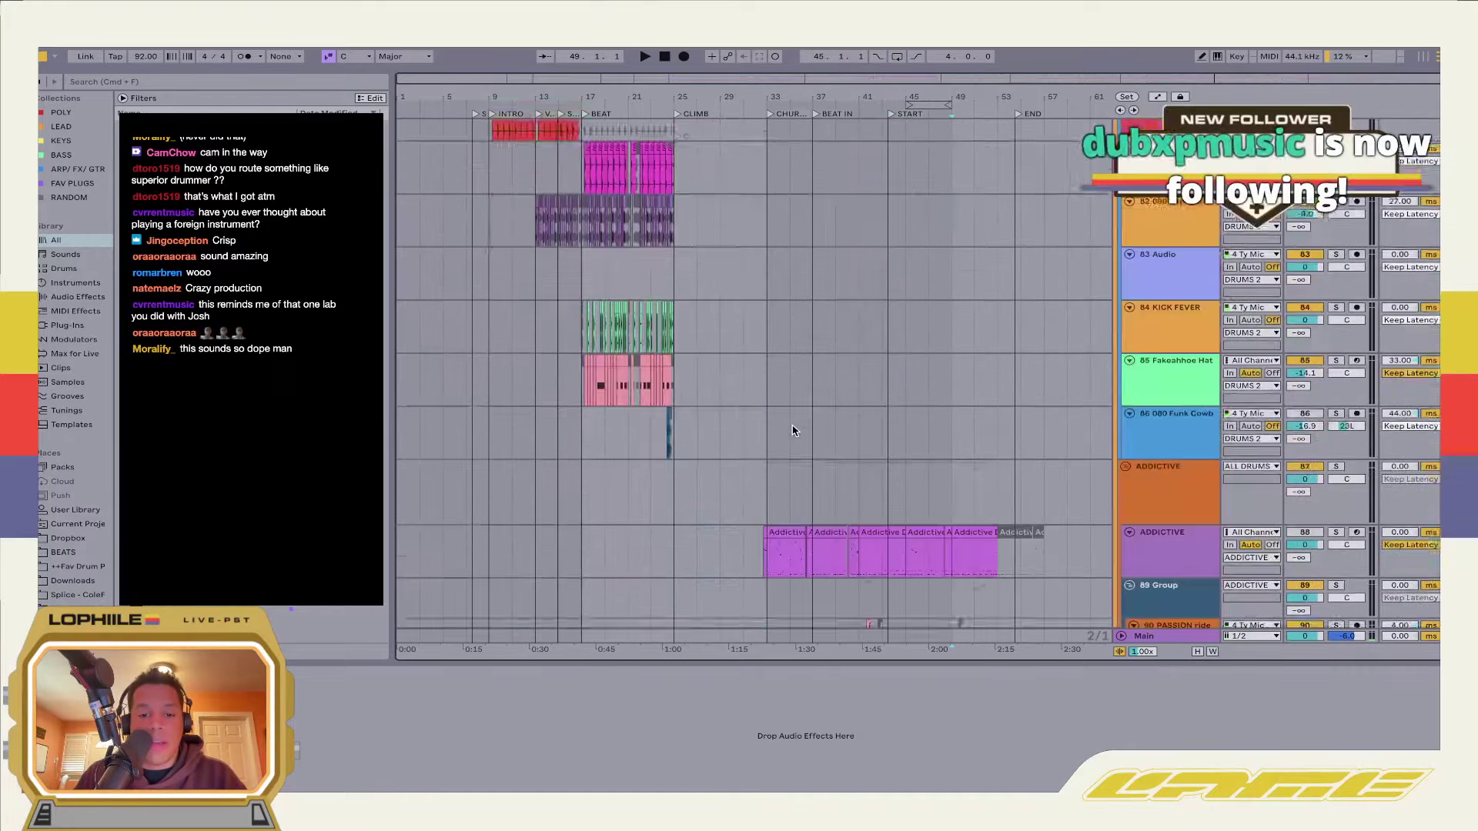
scroll(793, 427, "up", 20)
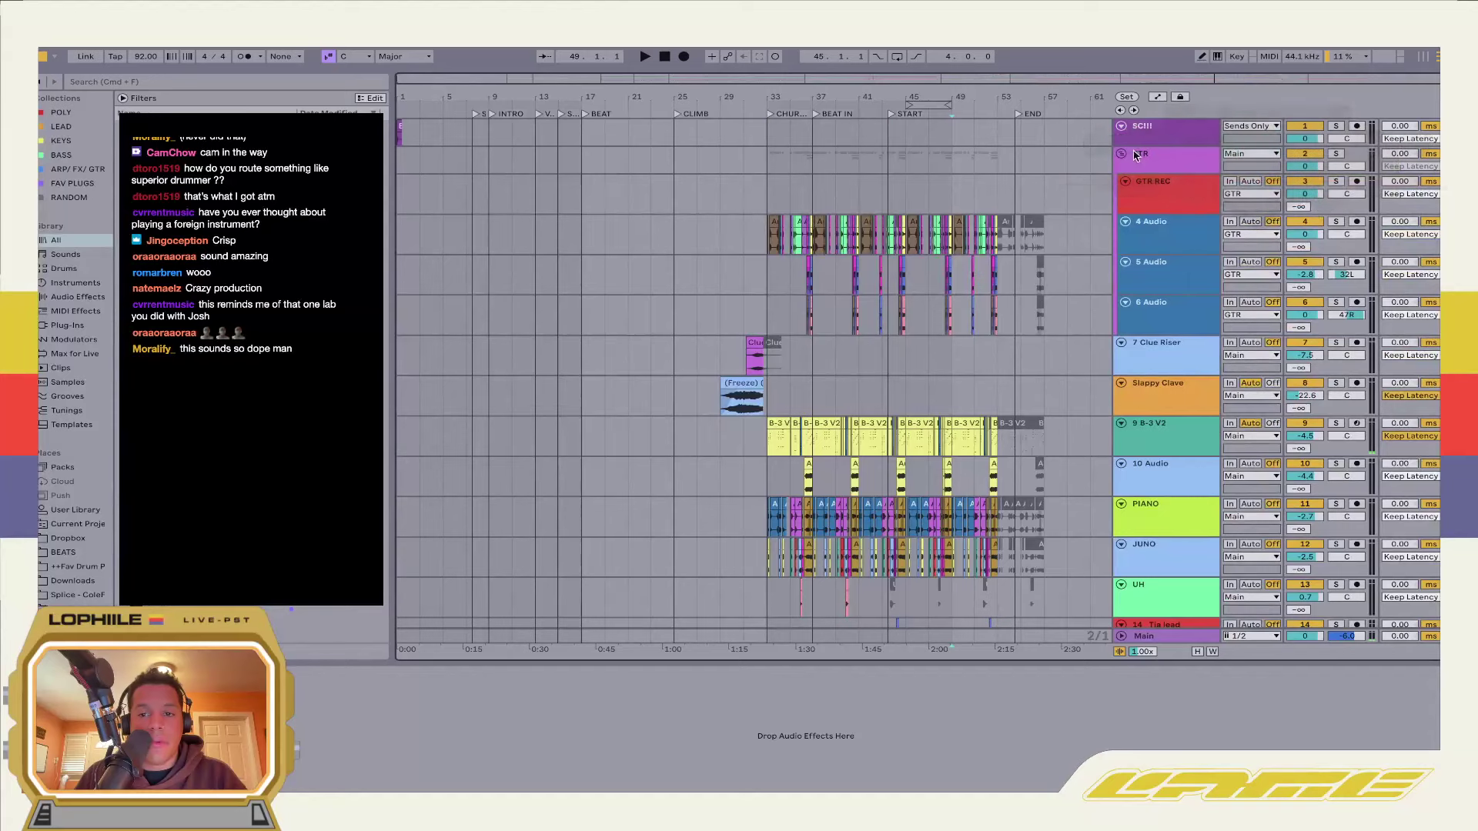
left_click(1122, 155, "alt")
left_click(775, 297)
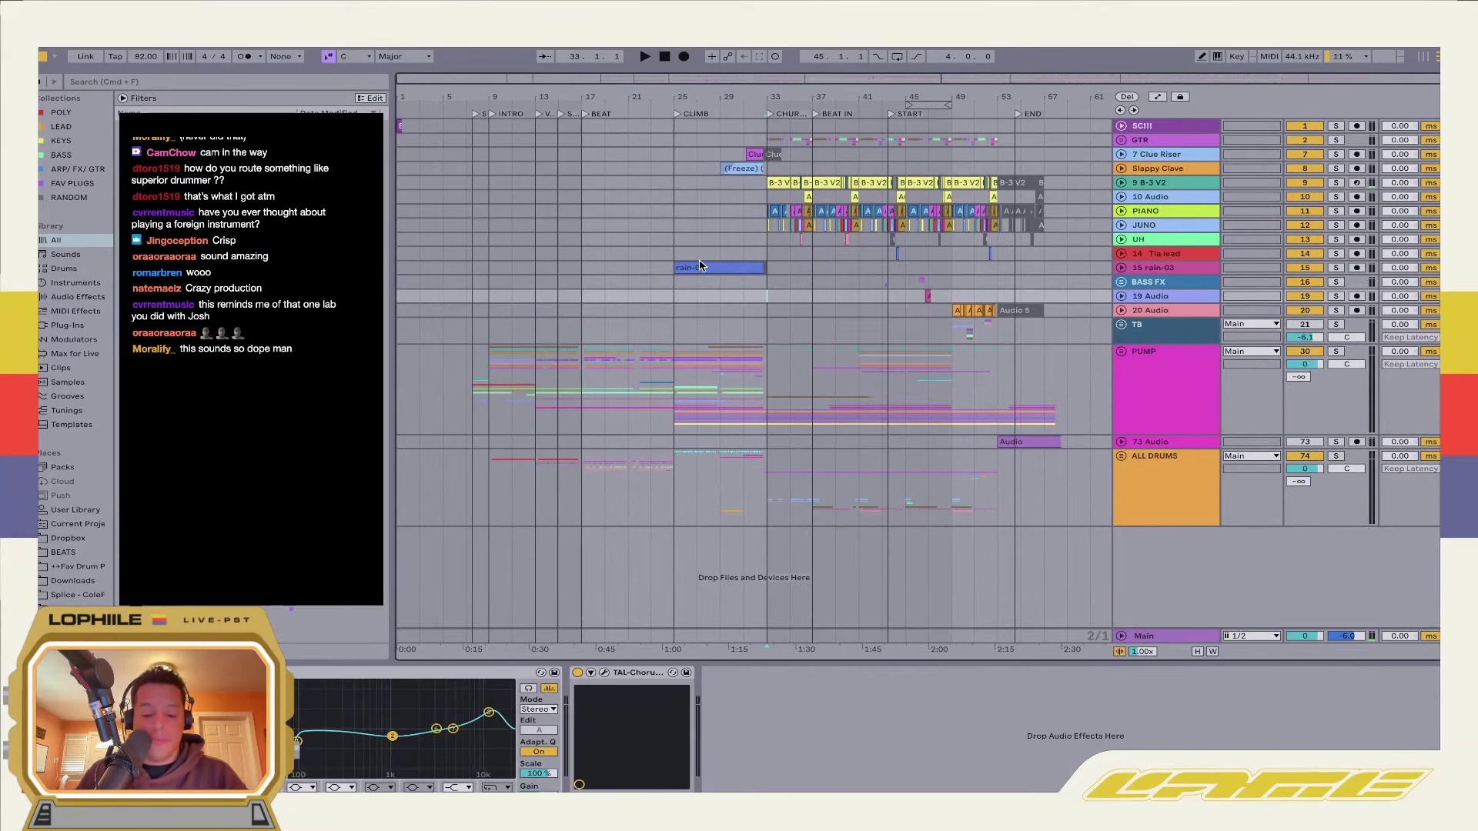
Close the current set and save the changes to "main squeeze remix v2"
key("super+q")
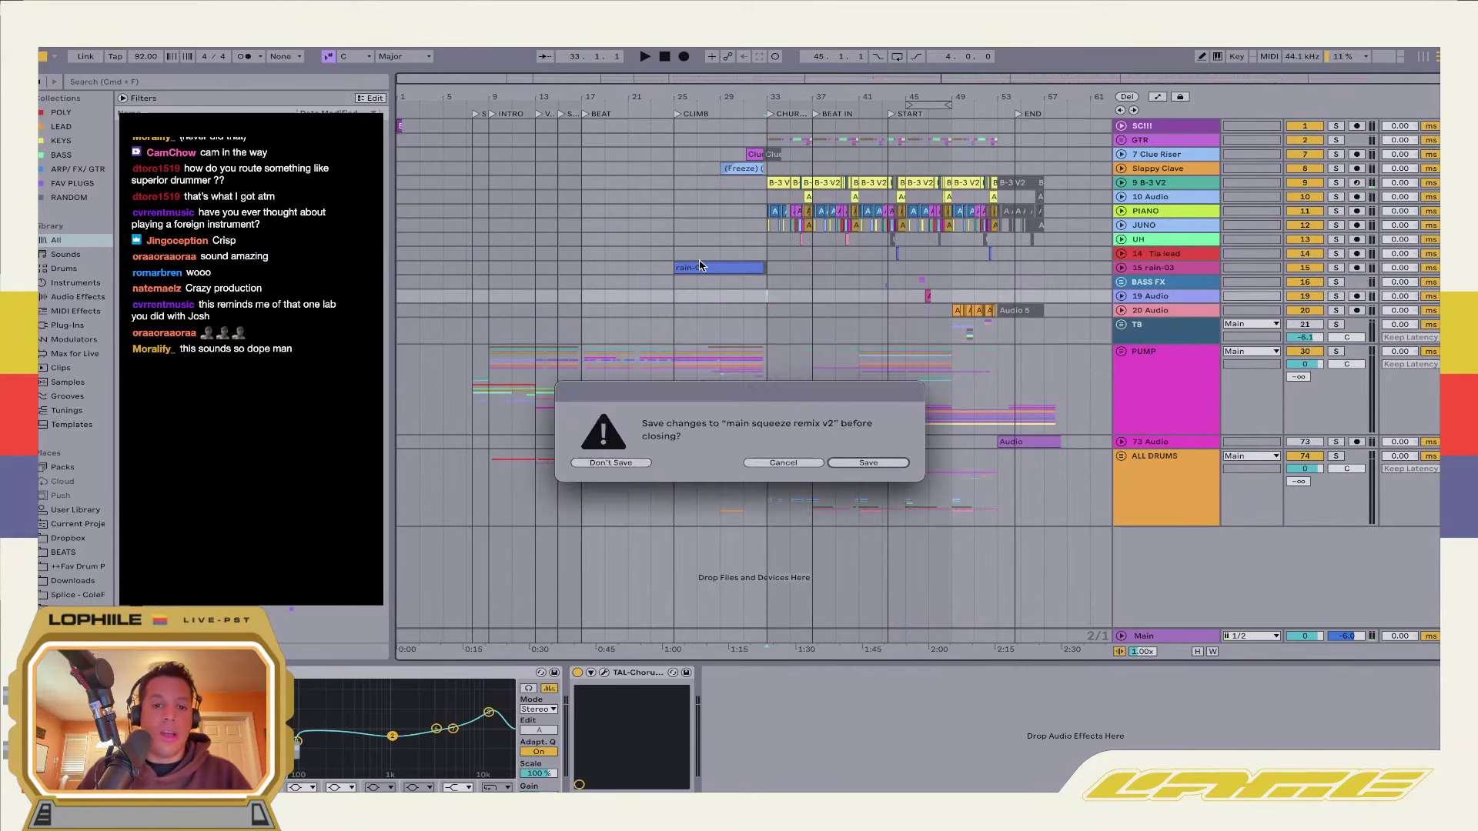
left_click(862, 462)
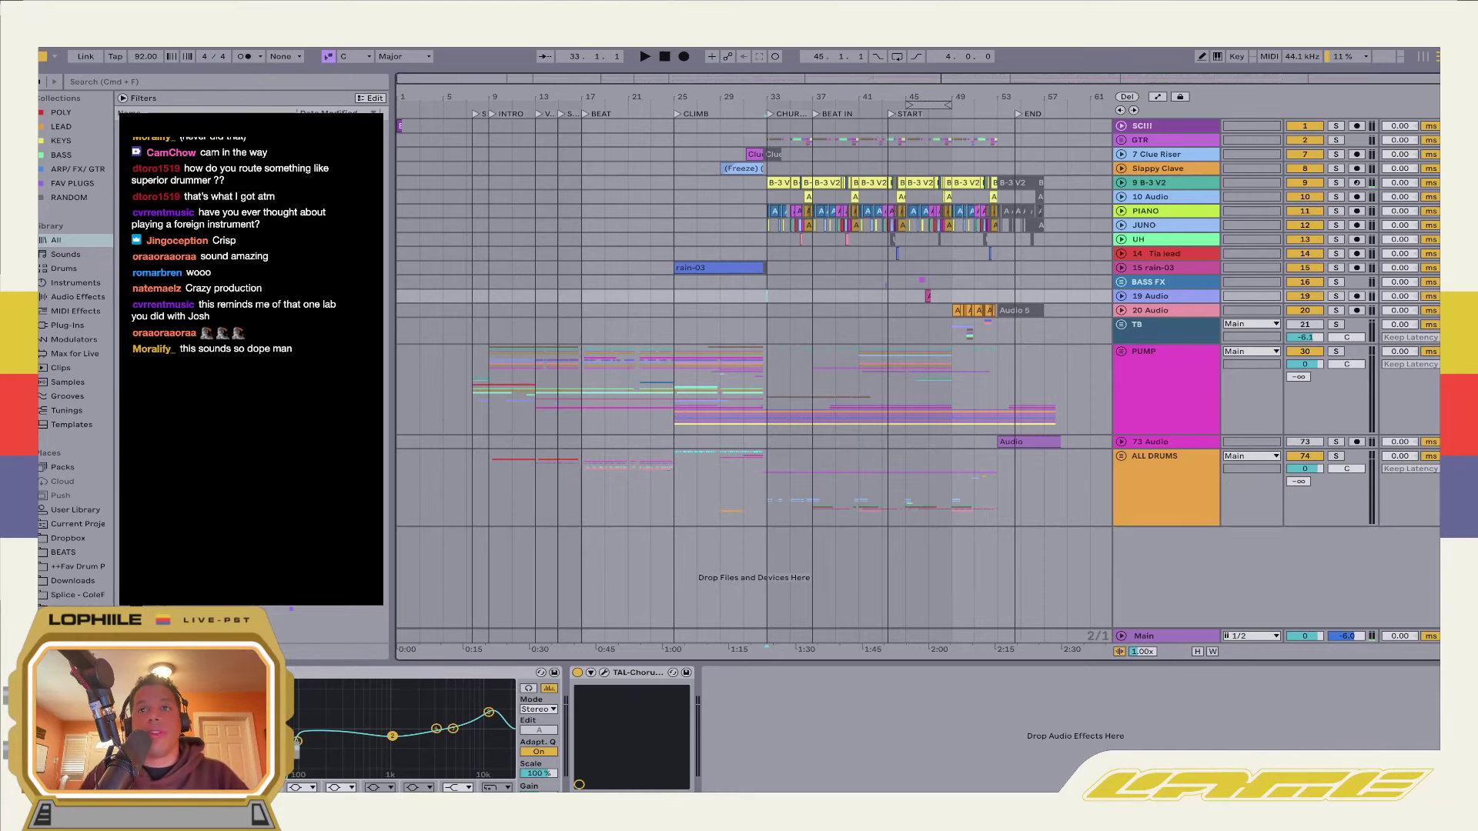
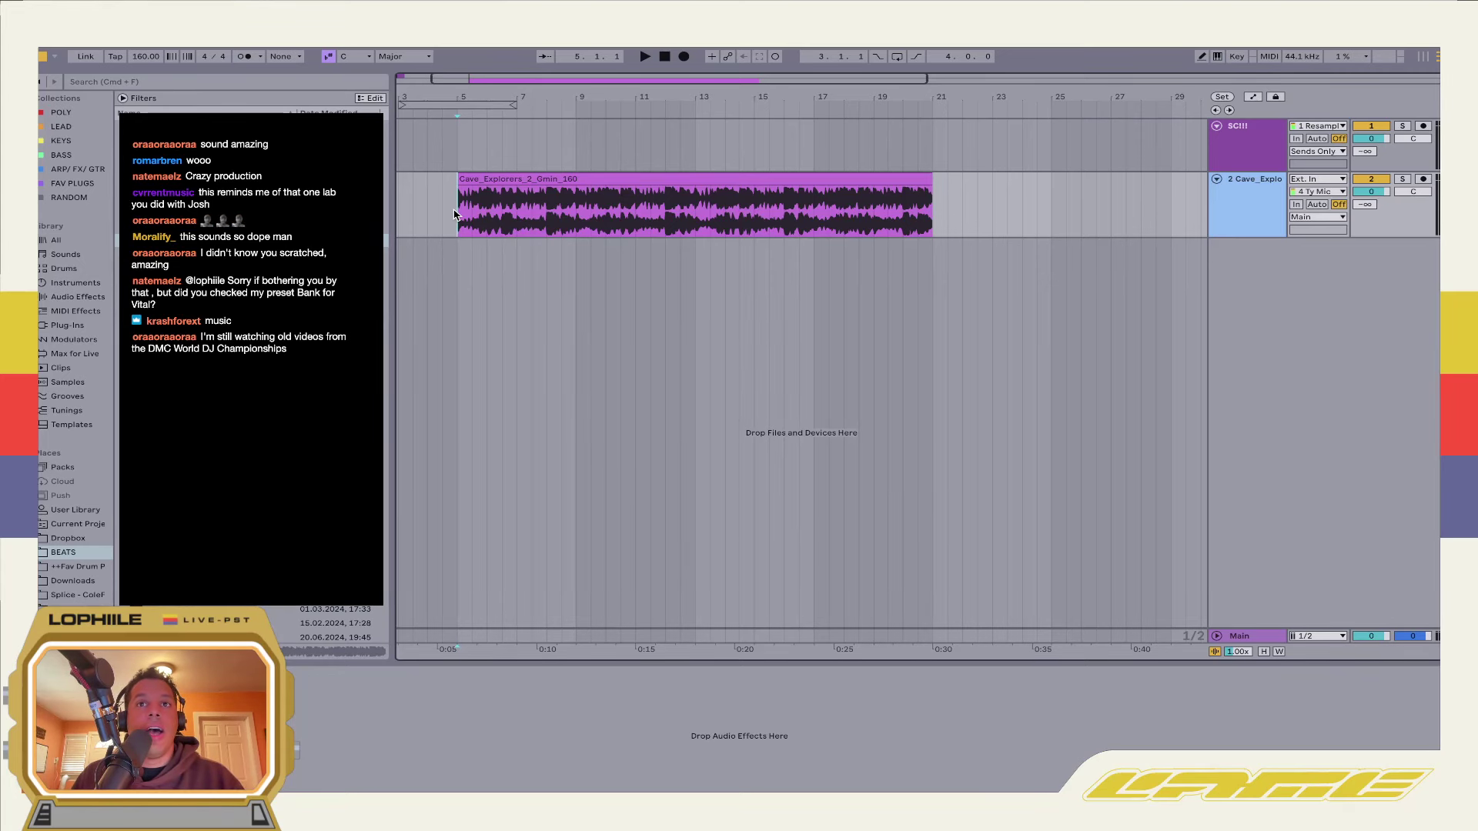
Audition the Cave_Explorers_2_0min_160 clip from bar 5 and lower its track volume to -7.0 dB
key("space")
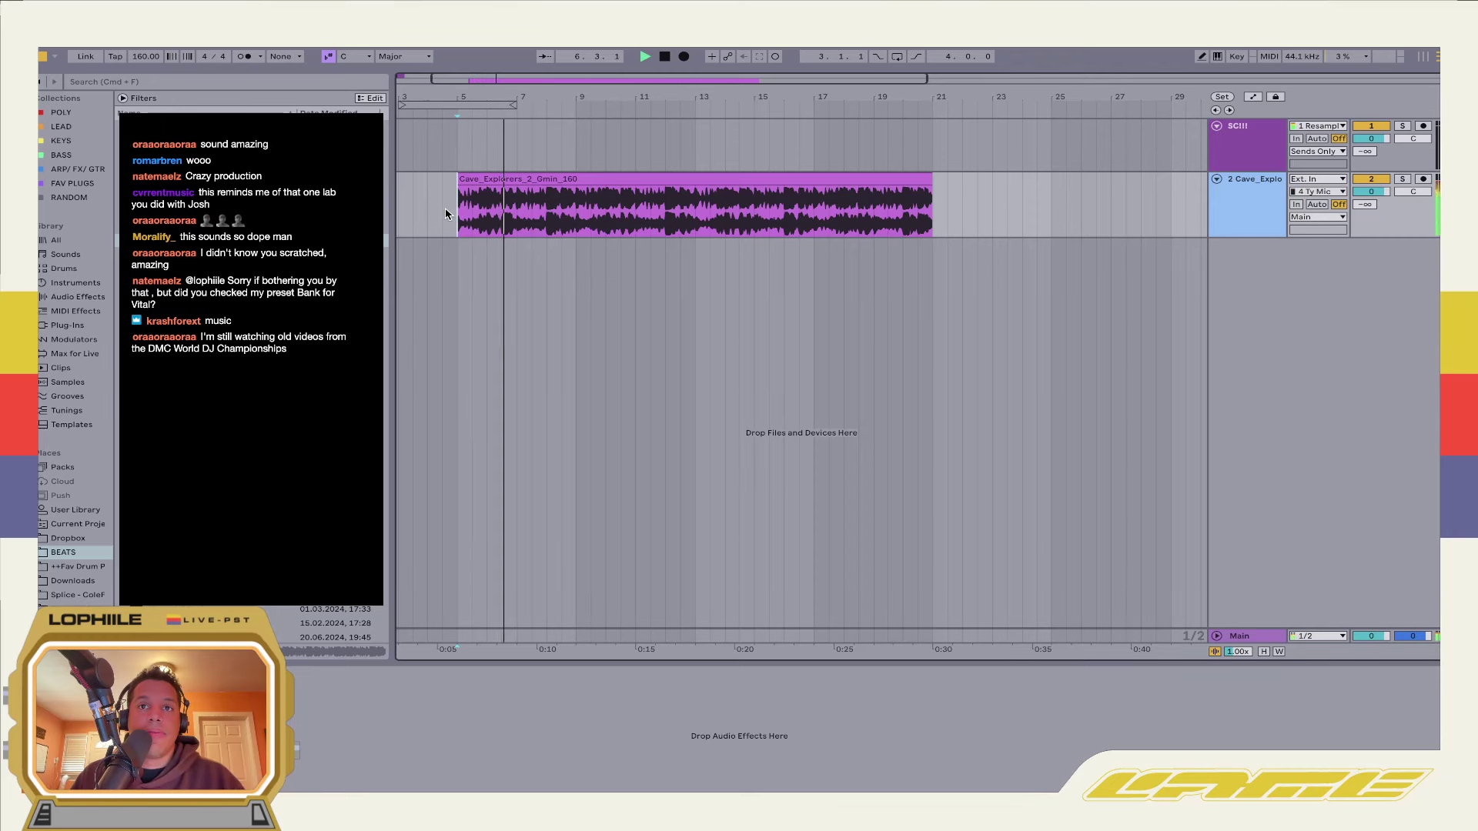
key("space")
left_click(627, 178)
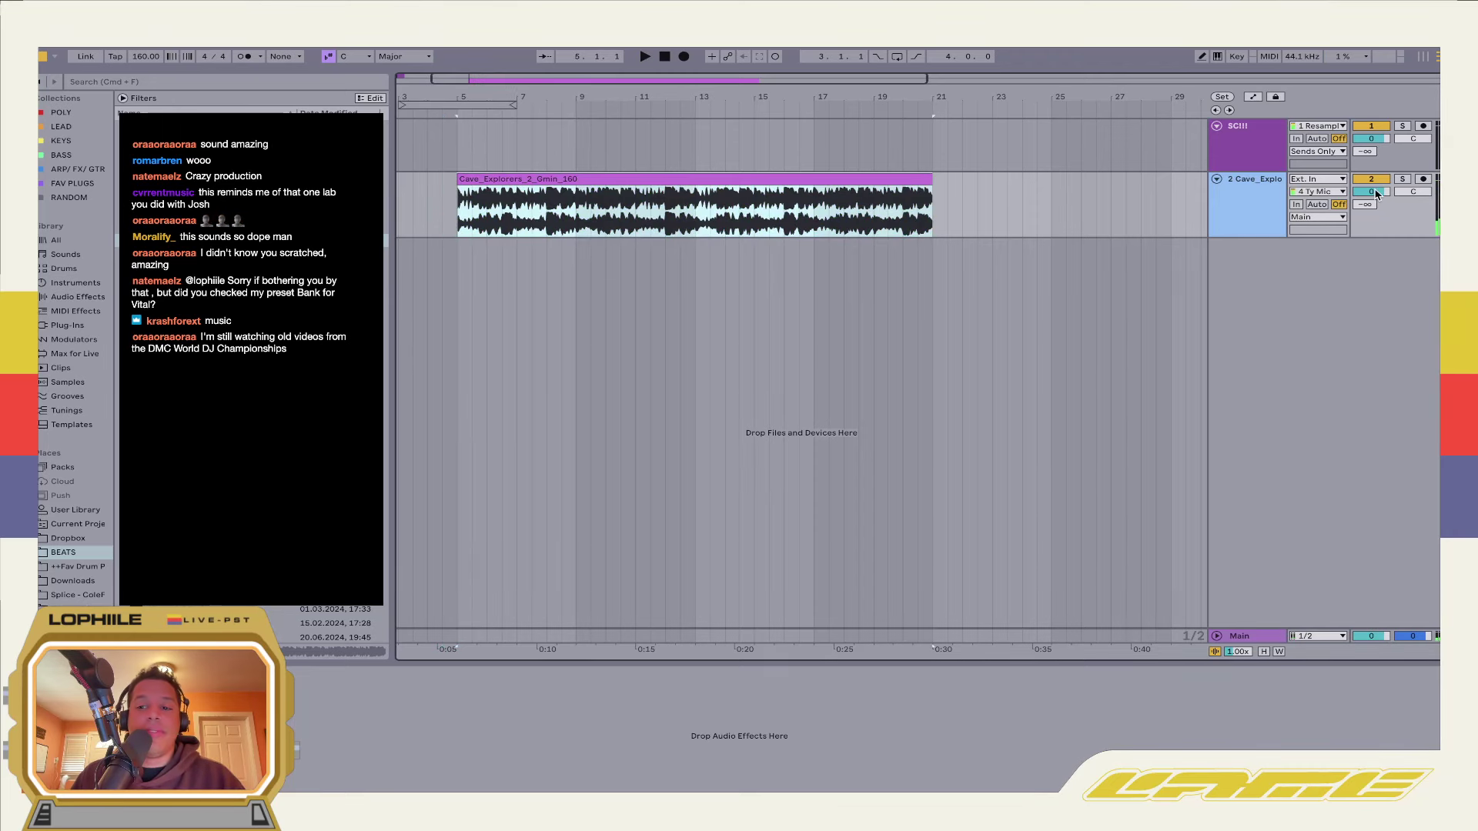
left_click_drag(1376, 195, 1376, 216)
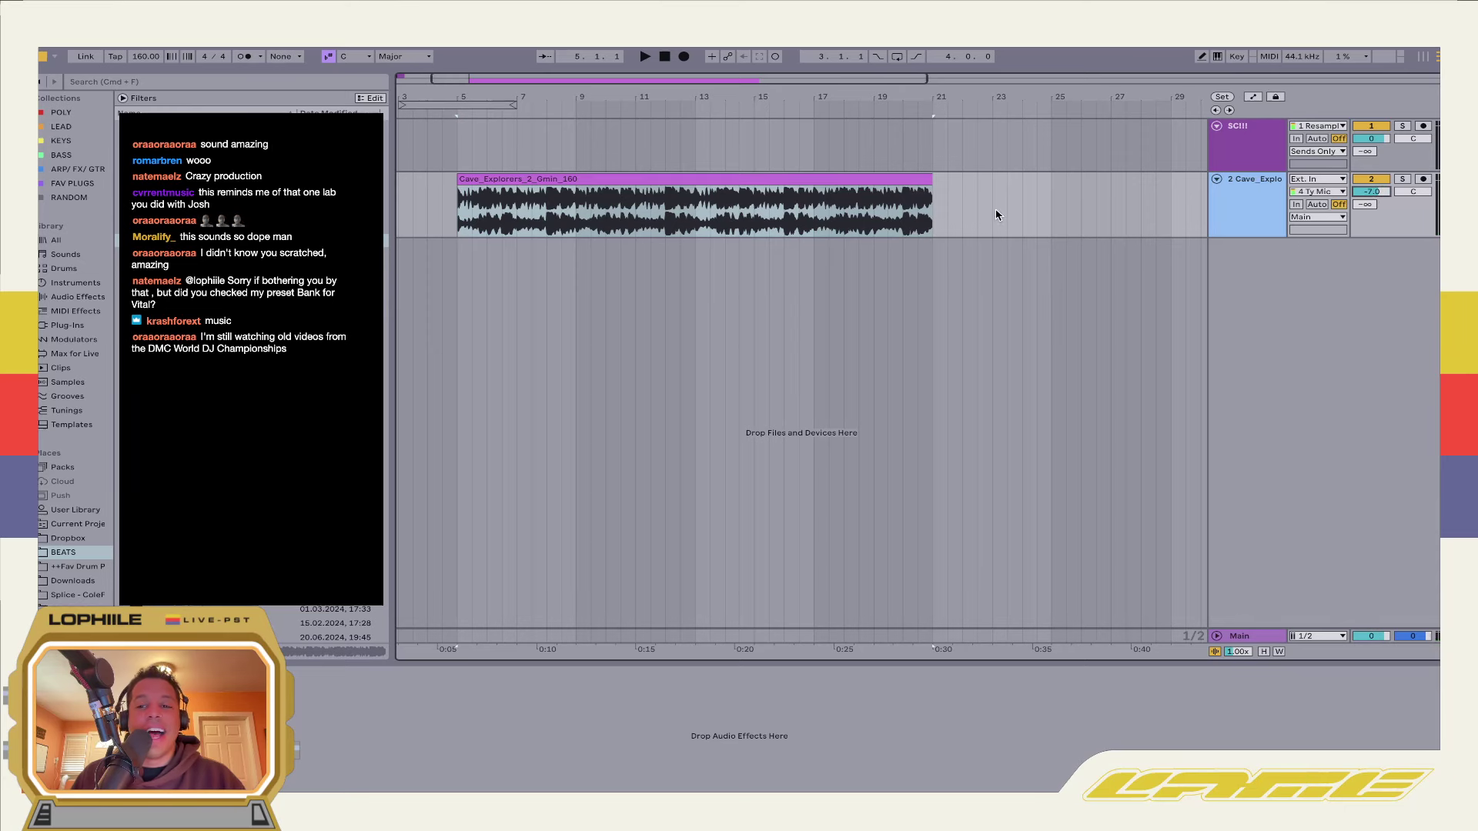
left_click(473, 223)
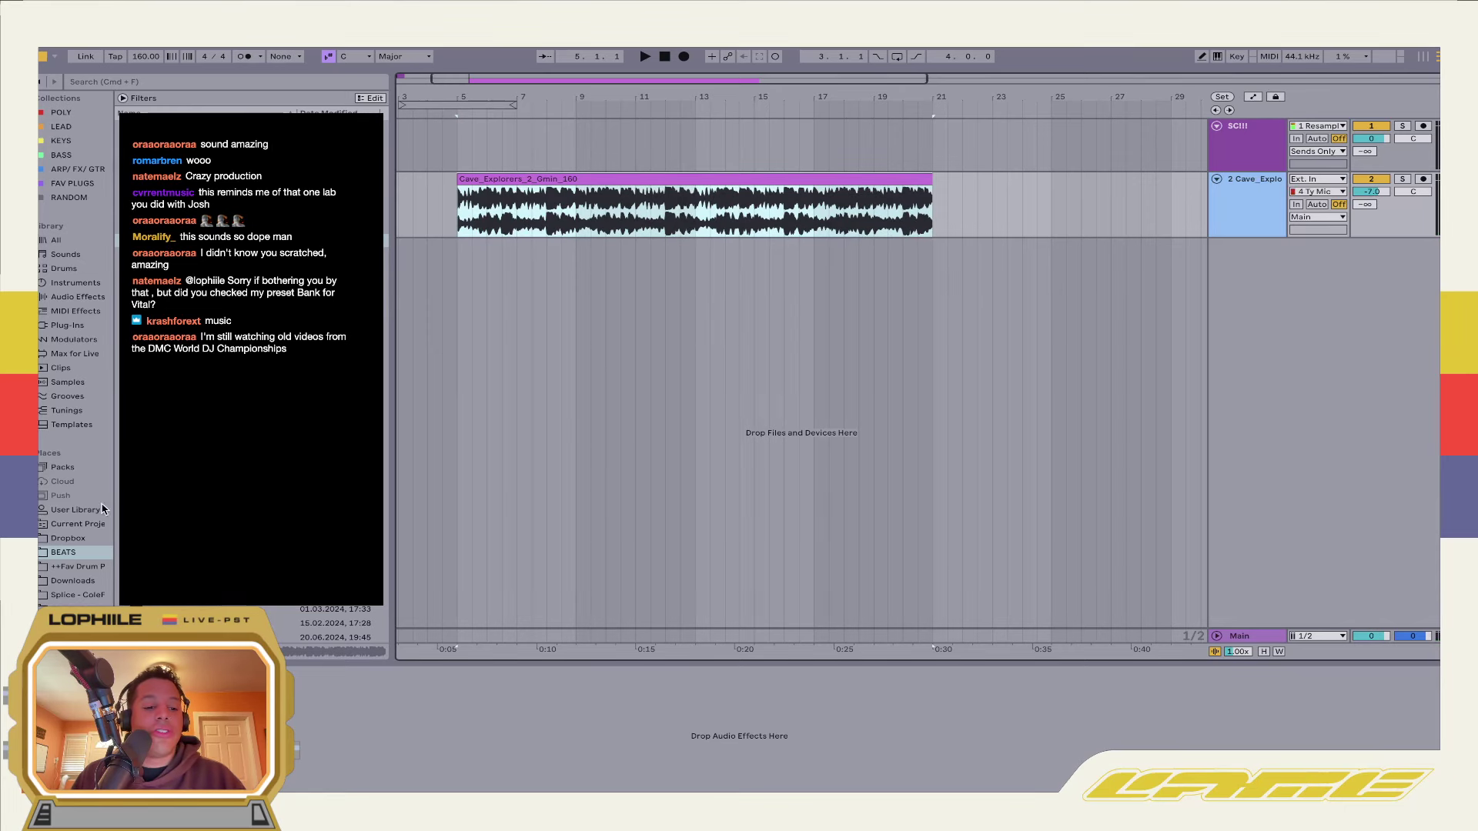
Search the ++Fav Drum folder for "snare" and browse the samples it contains
left_click(77, 567)
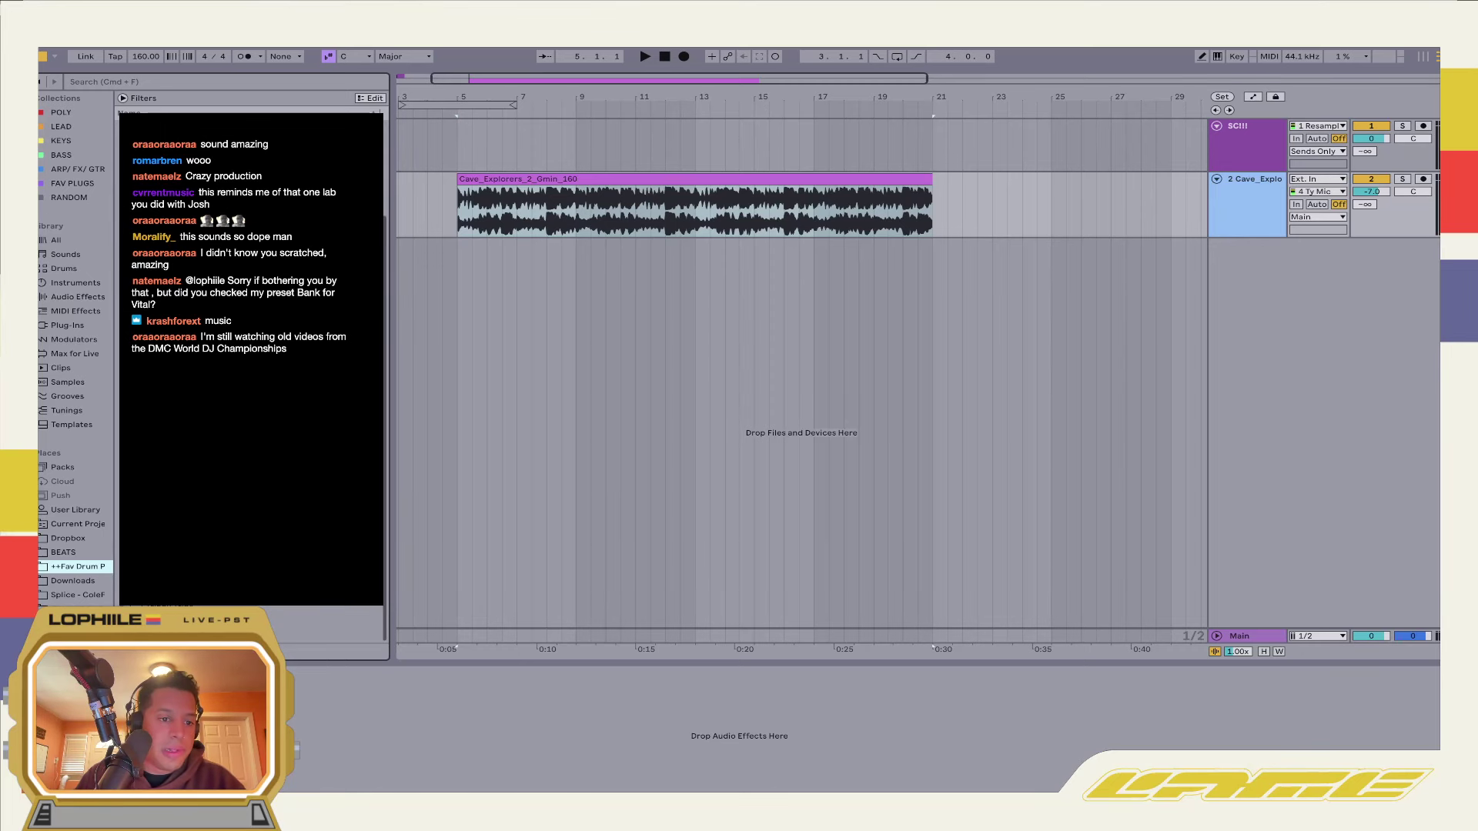
left_click(118, 80)
type("snare")
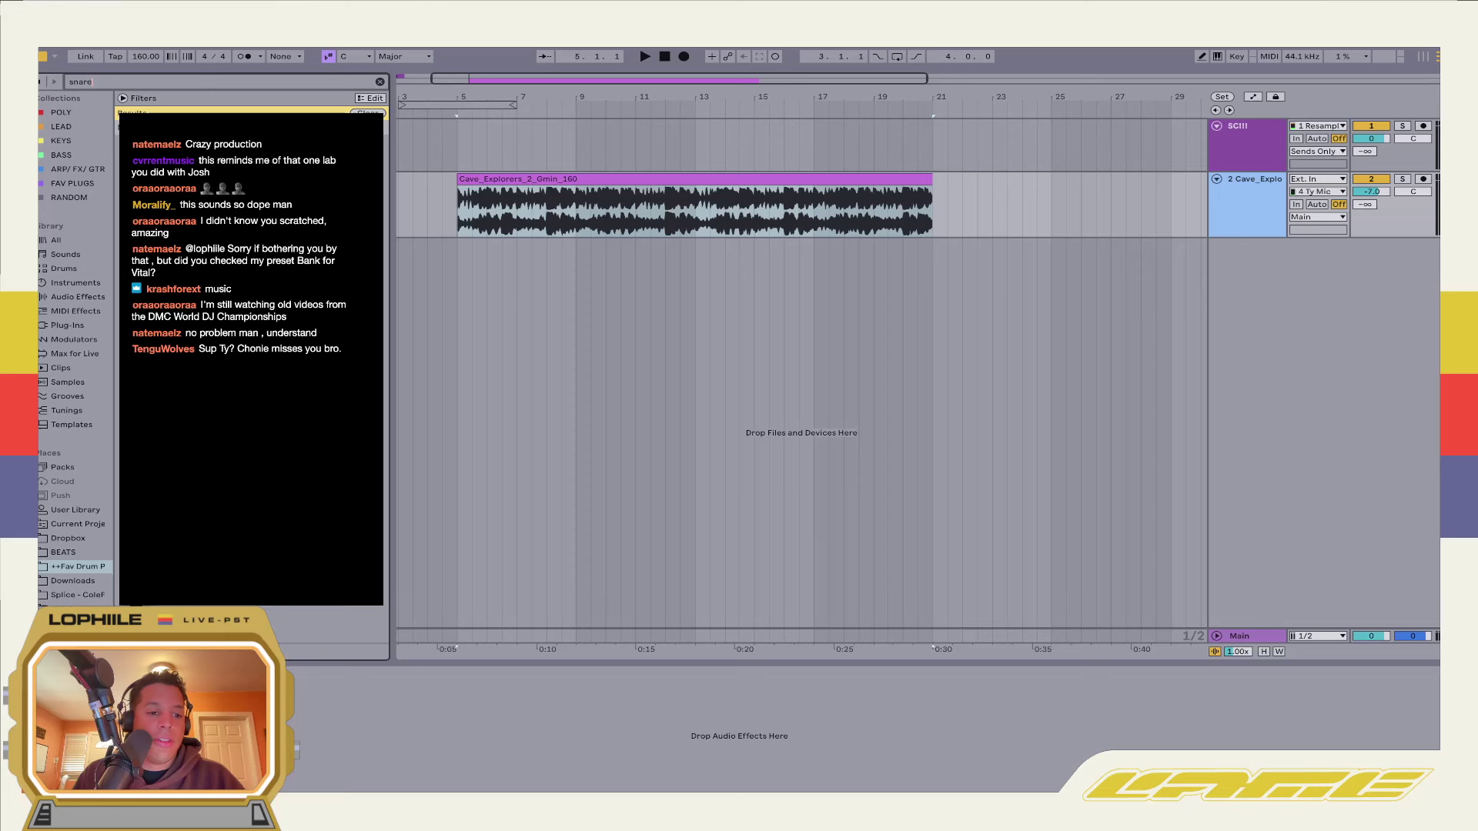
key("Down")
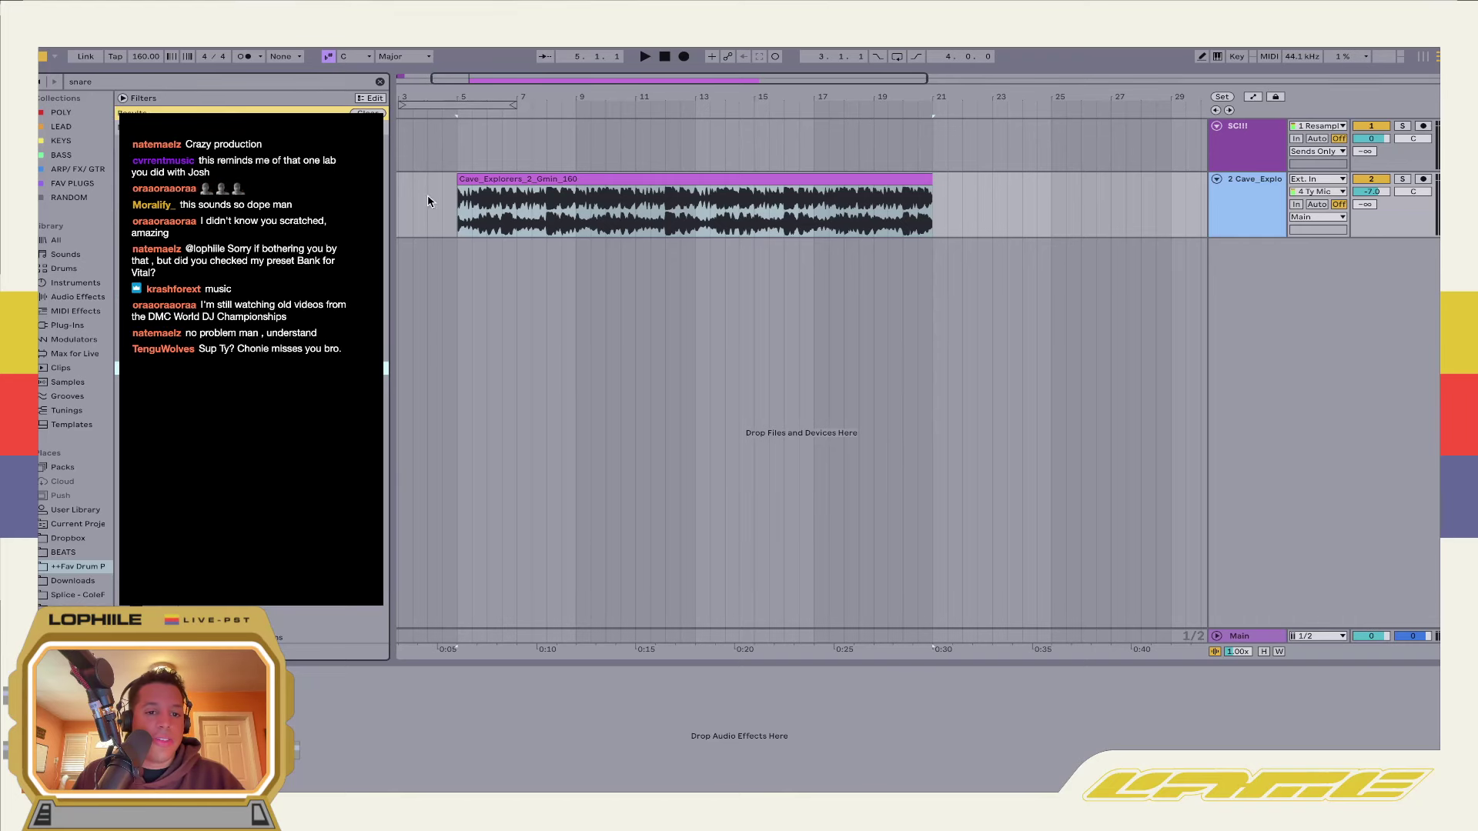
Play the Cave_Explorers clip from bar 5 against the browsed samples, mute its track, and stop playback
left_click(460, 201)
key("space")
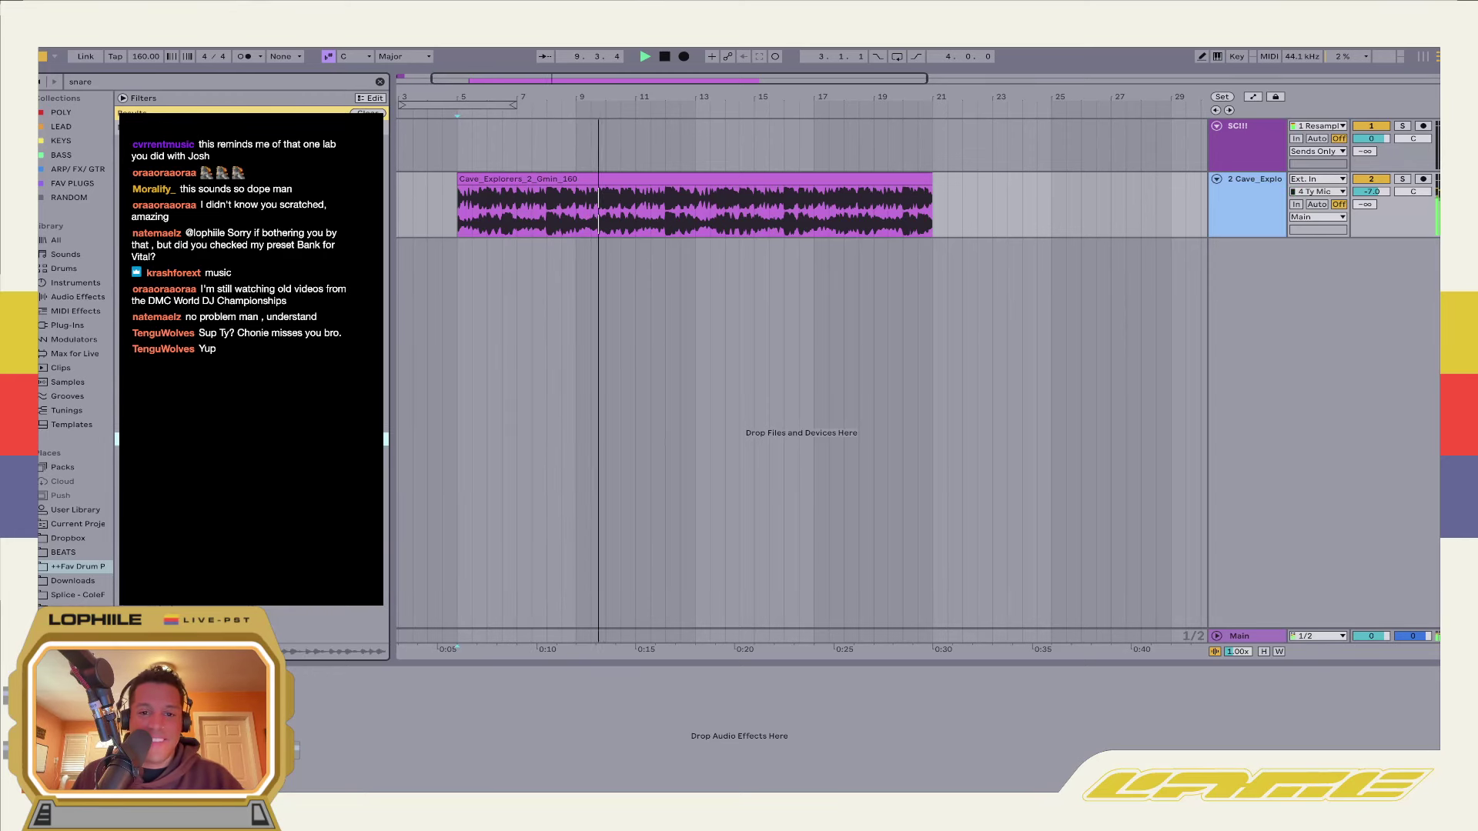
left_click(1008, 214)
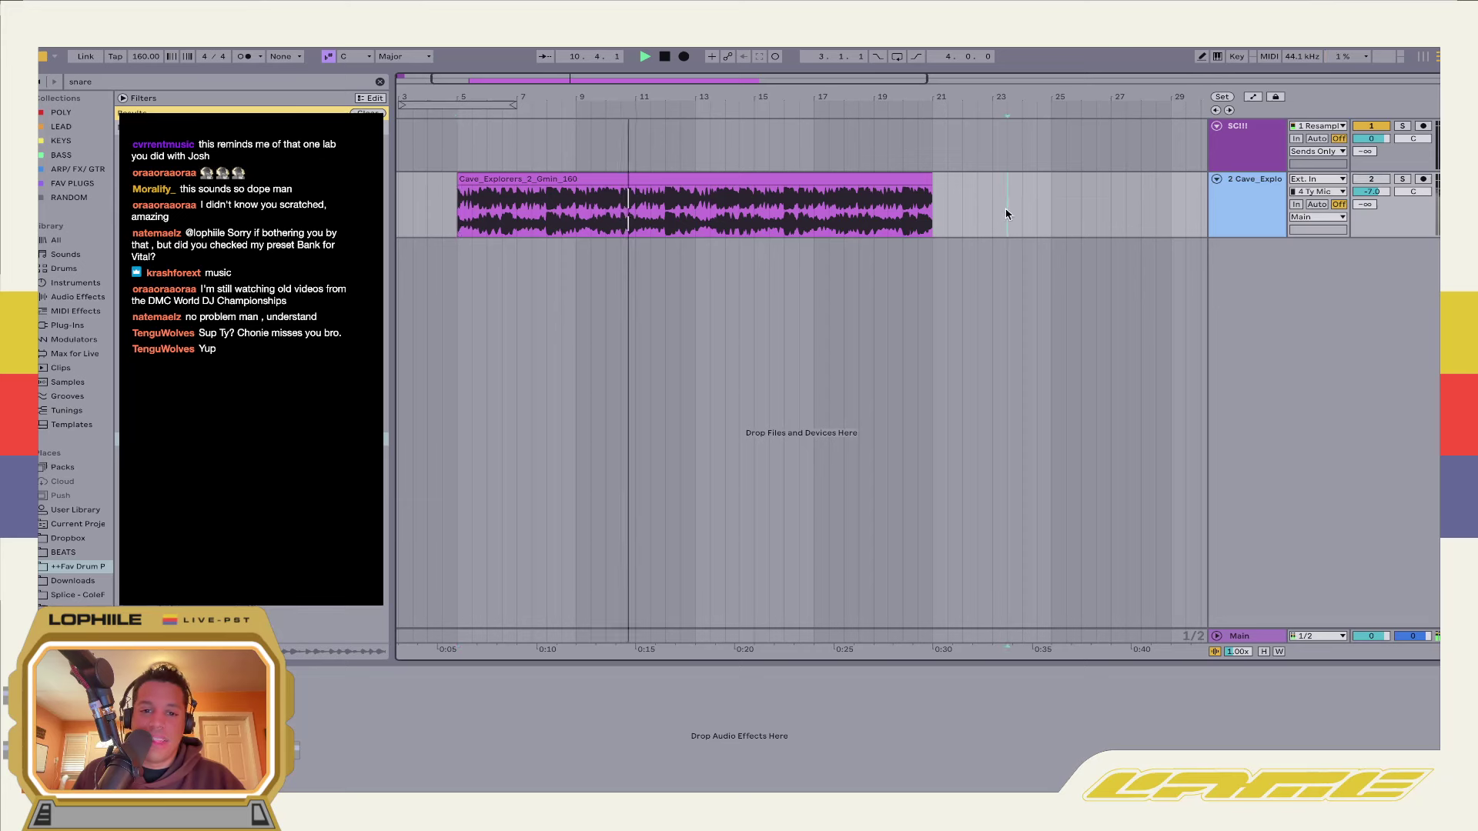
left_click(528, 234)
key("space")
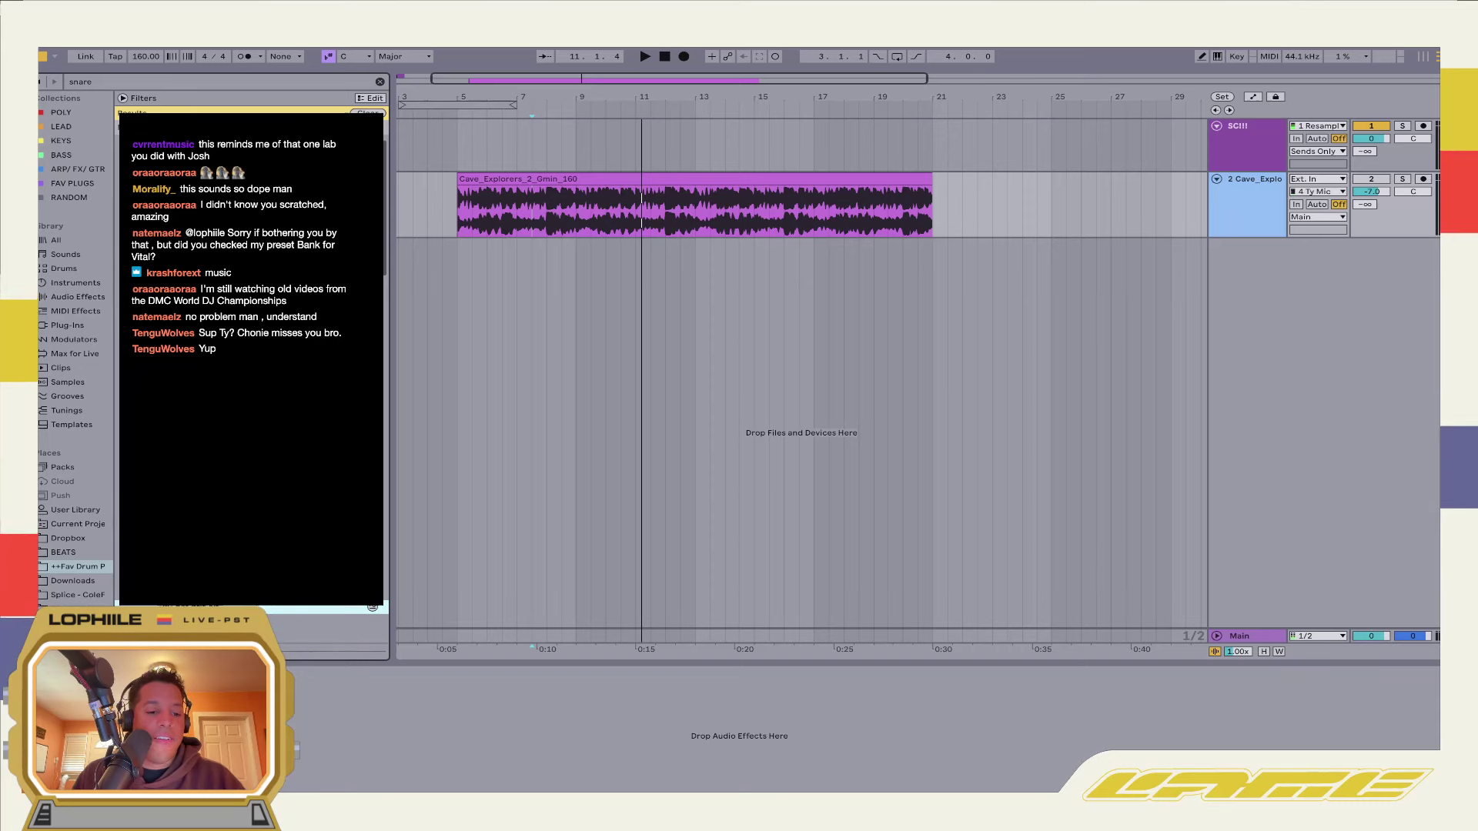
Place the hat grit sample on a new audio track at bar 5 beneath the Cave_Explorers clip
left_click(510, 329)
left_click(457, 316)
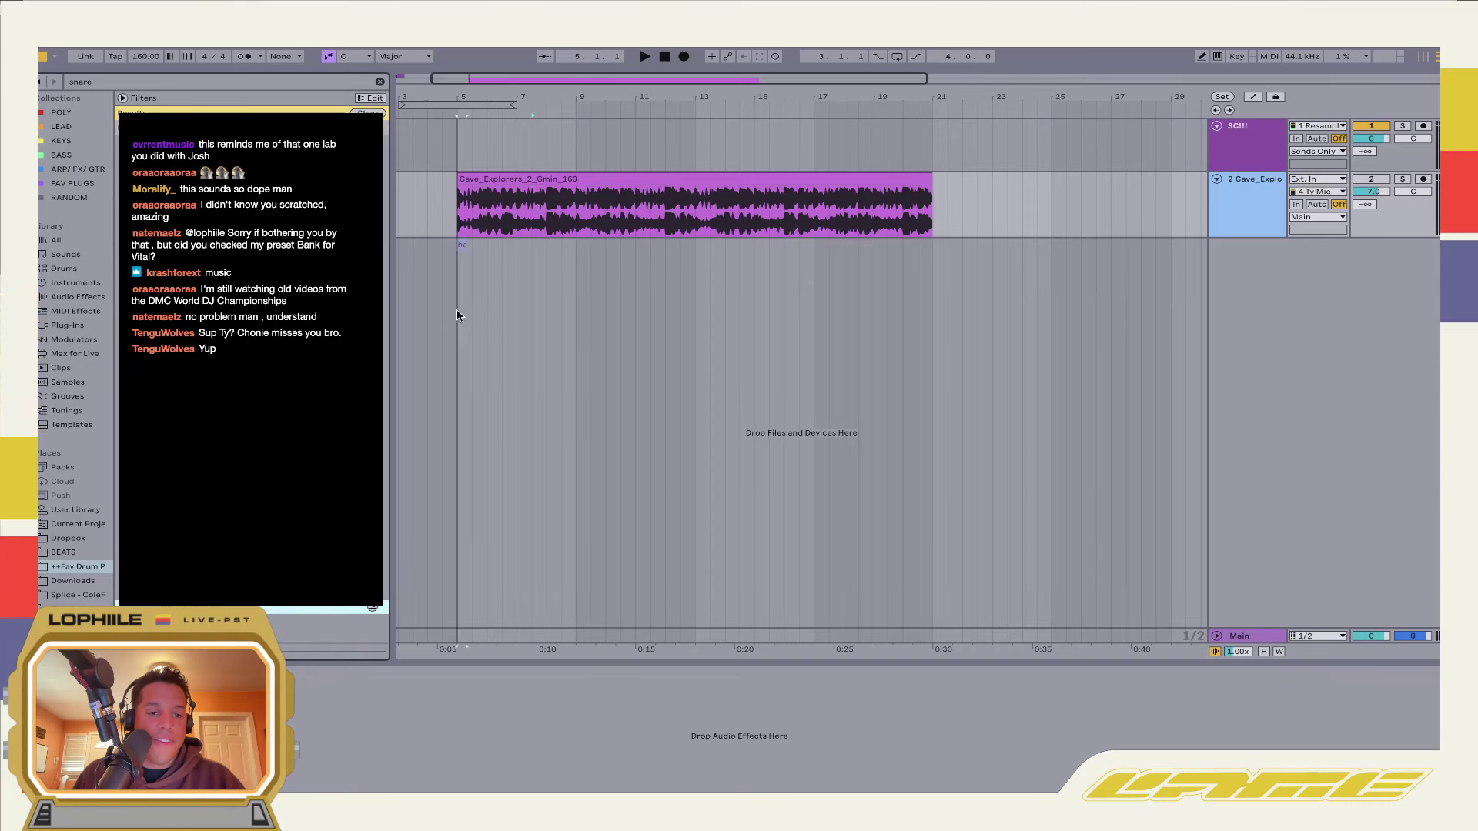
key("ctrl+v")
key("plus")
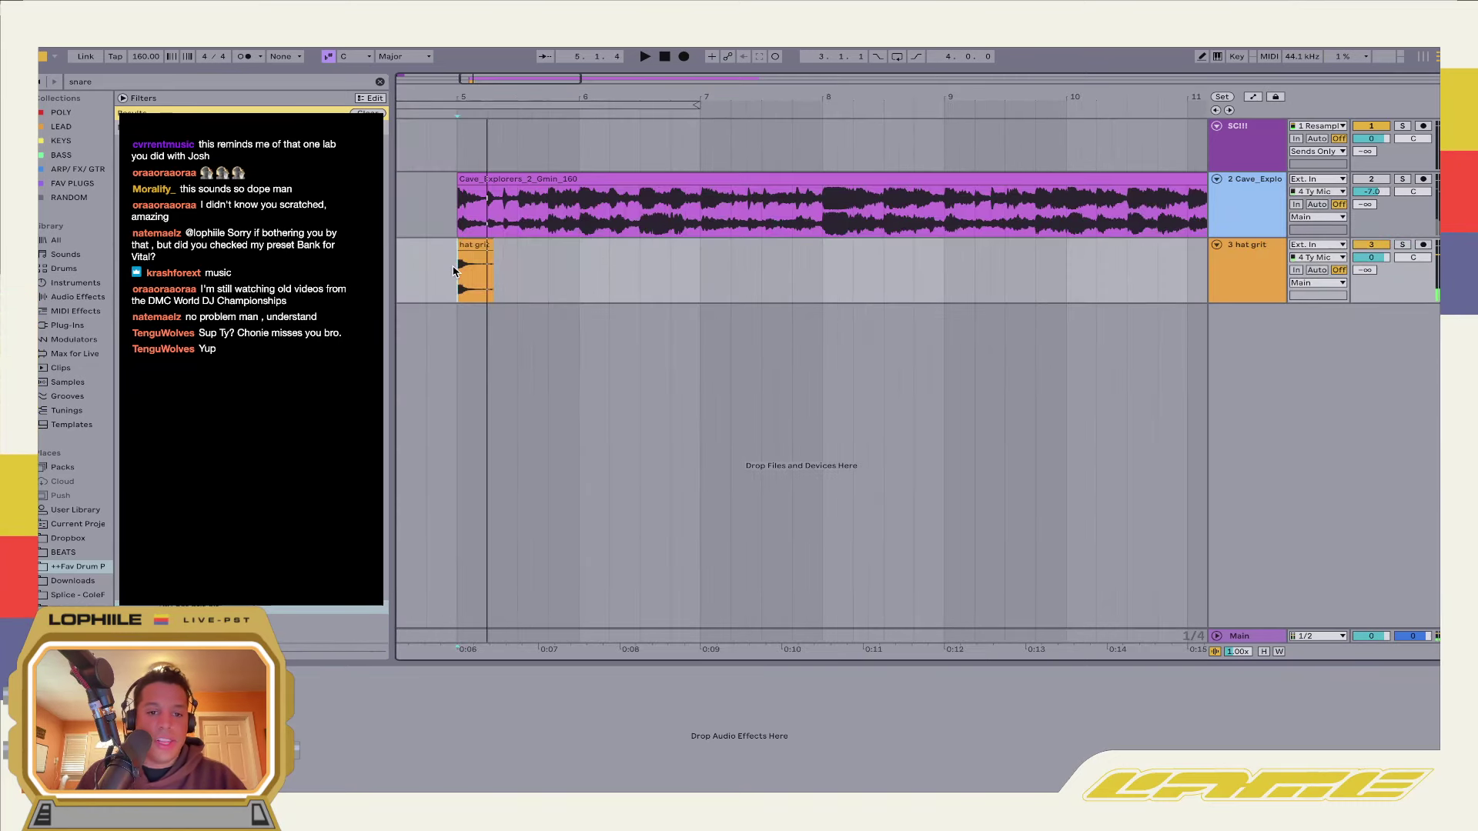
Duplicate the hat grit clip back to back from bar 5 into bar 6 and play it against Cave_Explorers
key("ctrl+d")
key("ctrl+d")
key("ctrl+d")
key("ctrl+d")
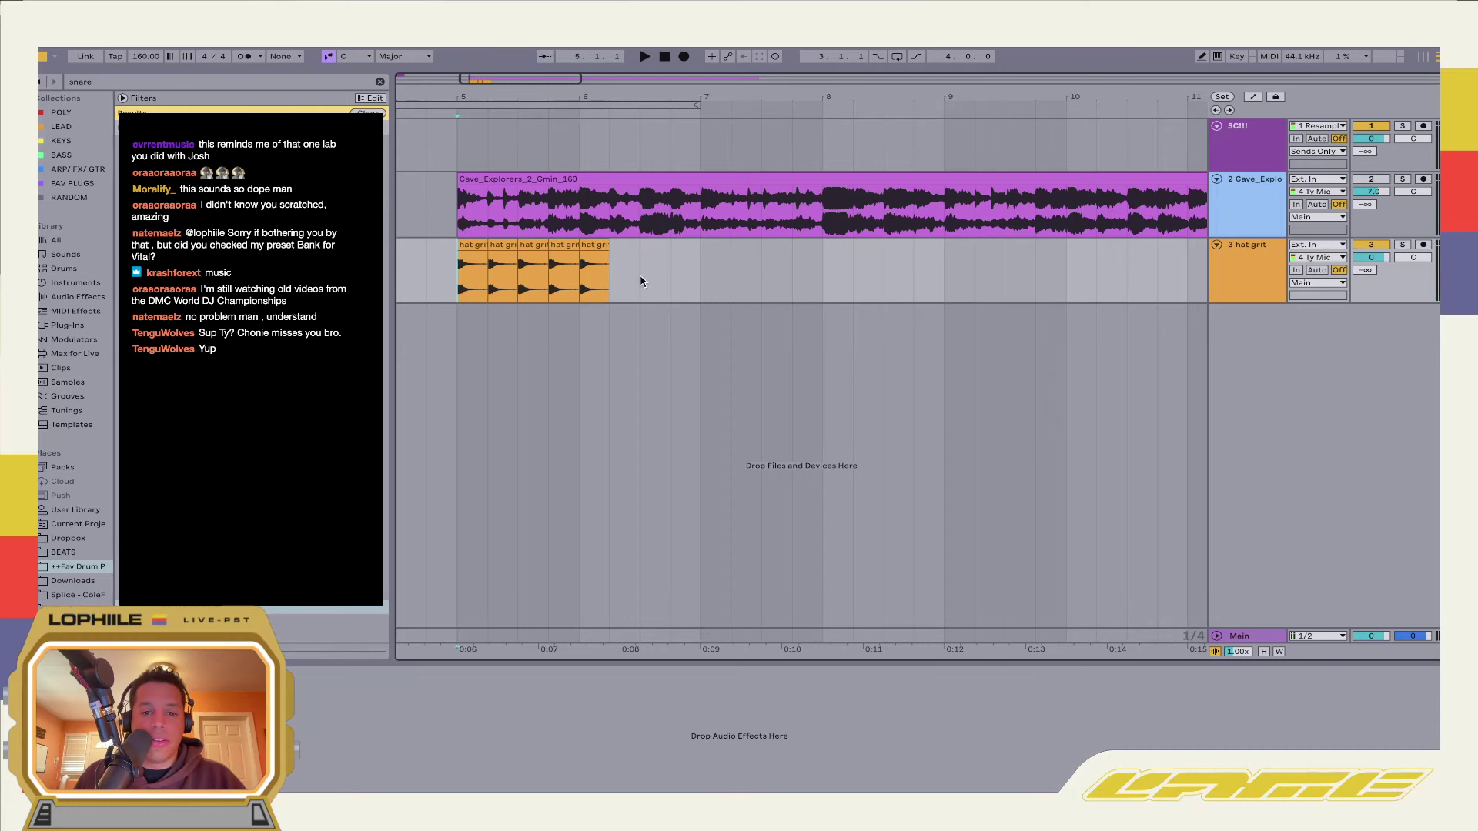
key("space")
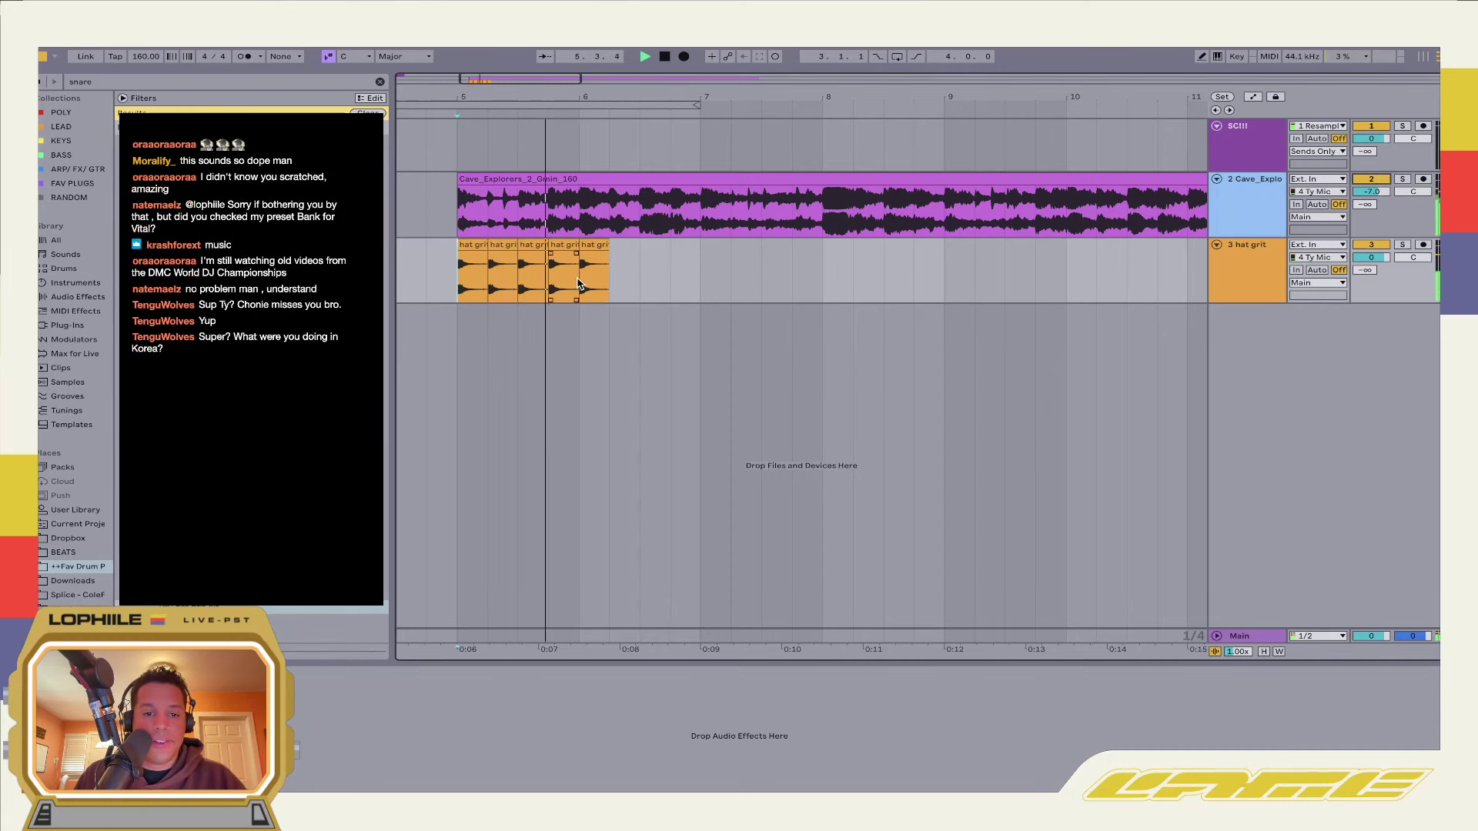
Duplicate one bar of hat grit clips until they fill bars 5 to 9, and loop that range
left_click(471, 278, "shift")
key("ctrl+d")
key("ctrl+d")
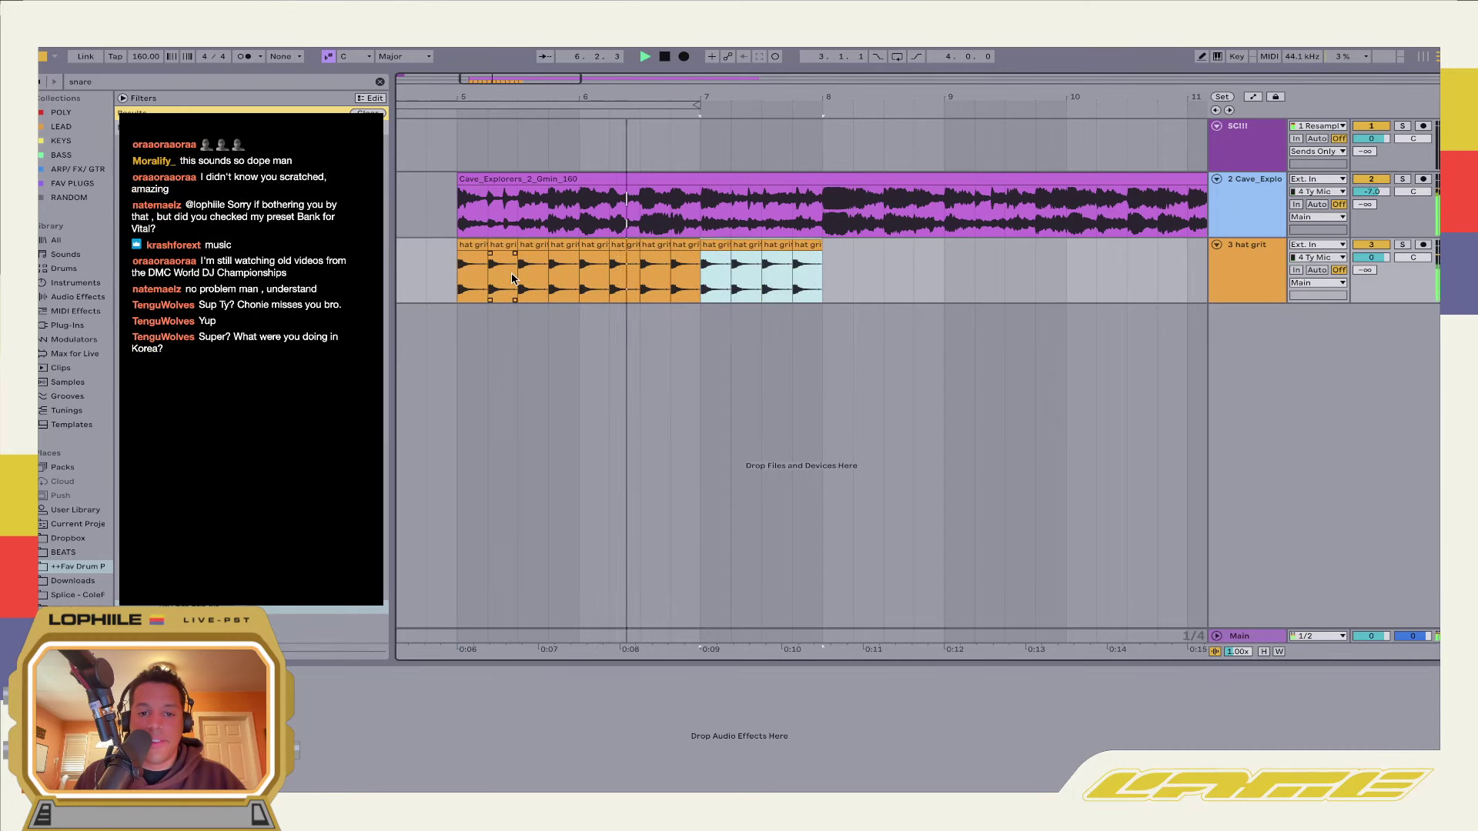
key("ctrl+d")
left_click(929, 285, "shift")
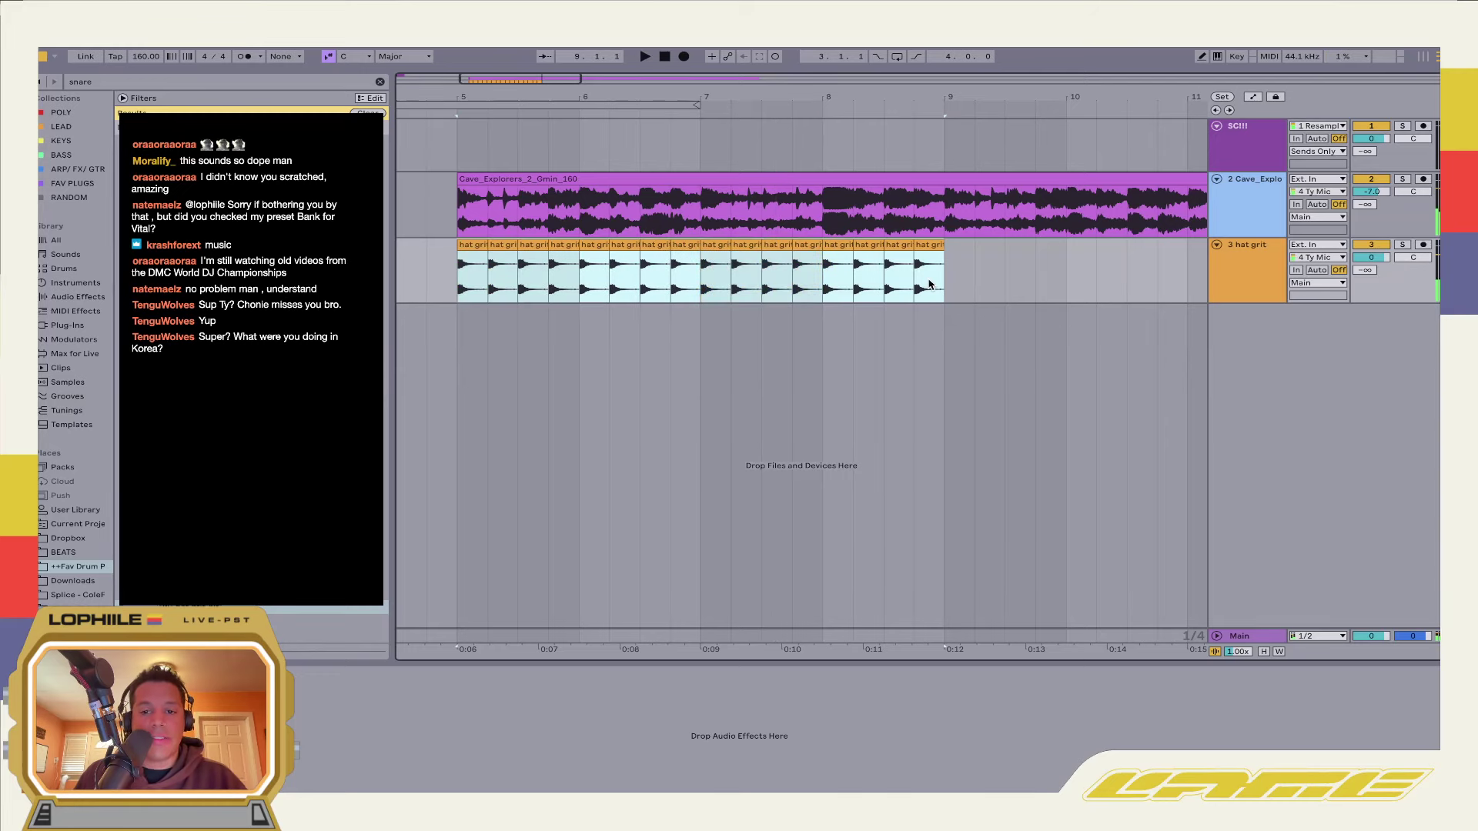
key("ctrl+l")
Lower the second hat grit clip's gain and repeat the resulting two-hat pattern up to bar 9
left_click(514, 245)
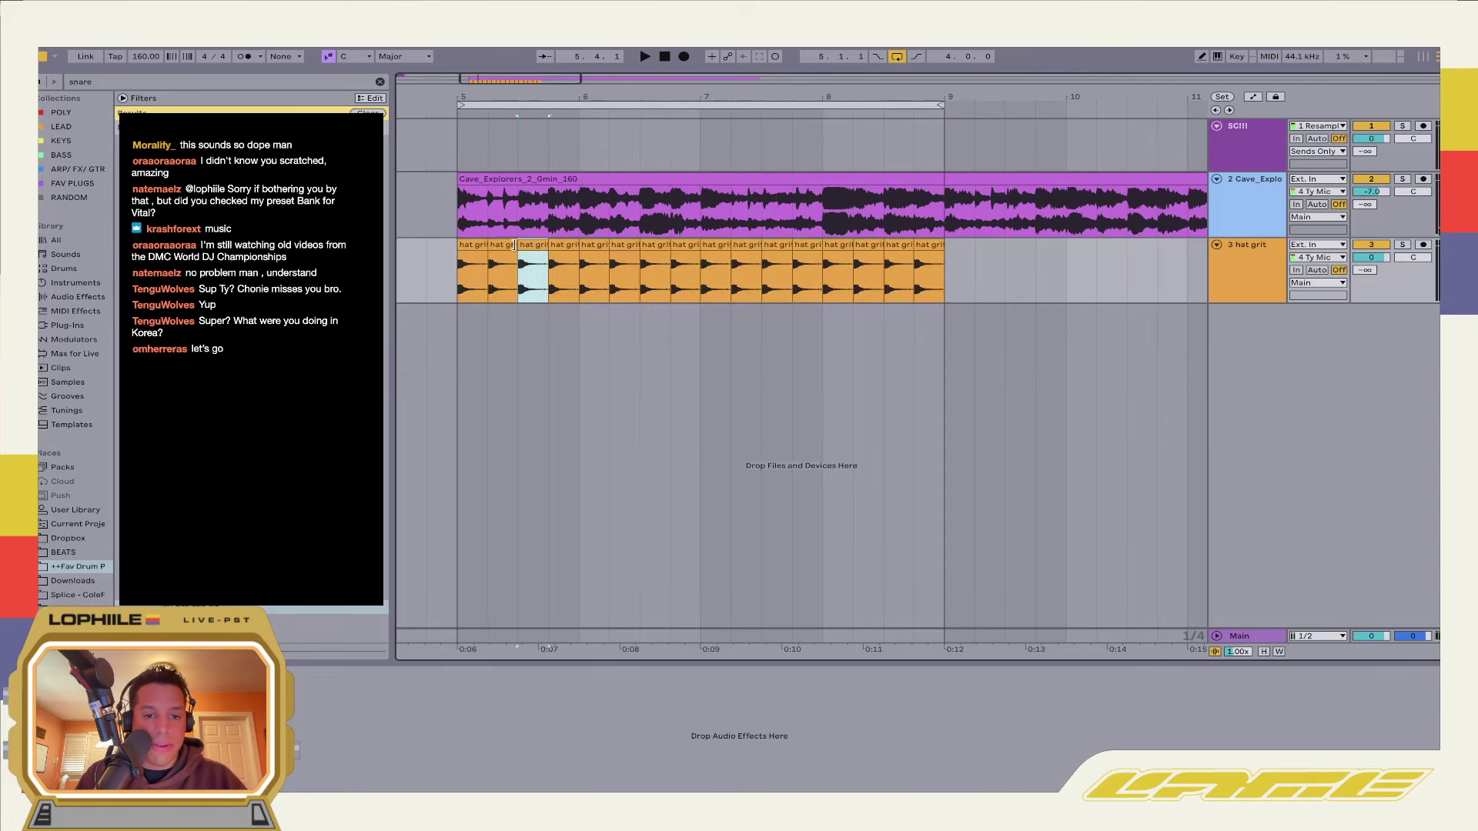
double_click(498, 265)
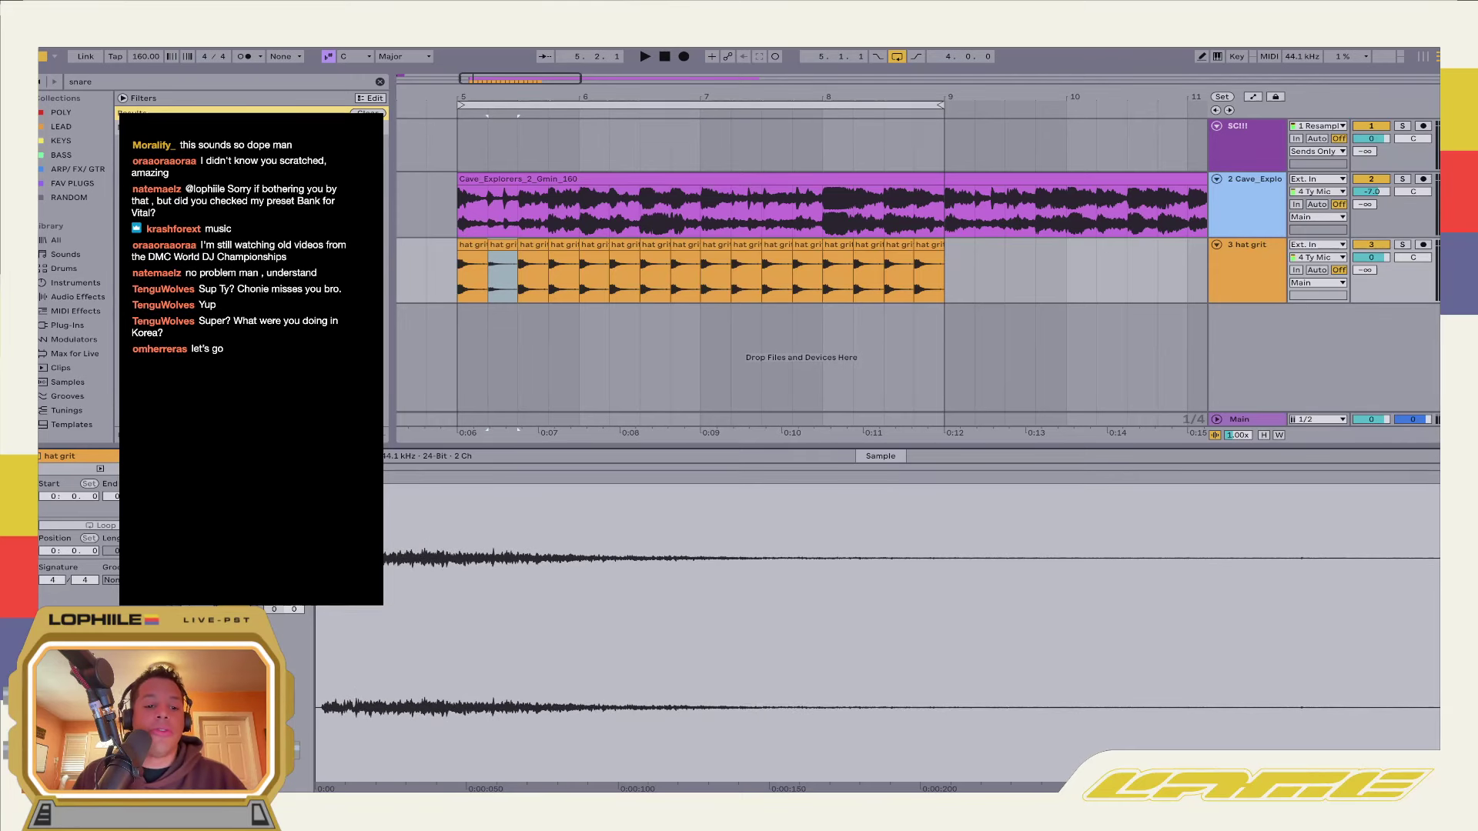
left_click(471, 291, "shift")
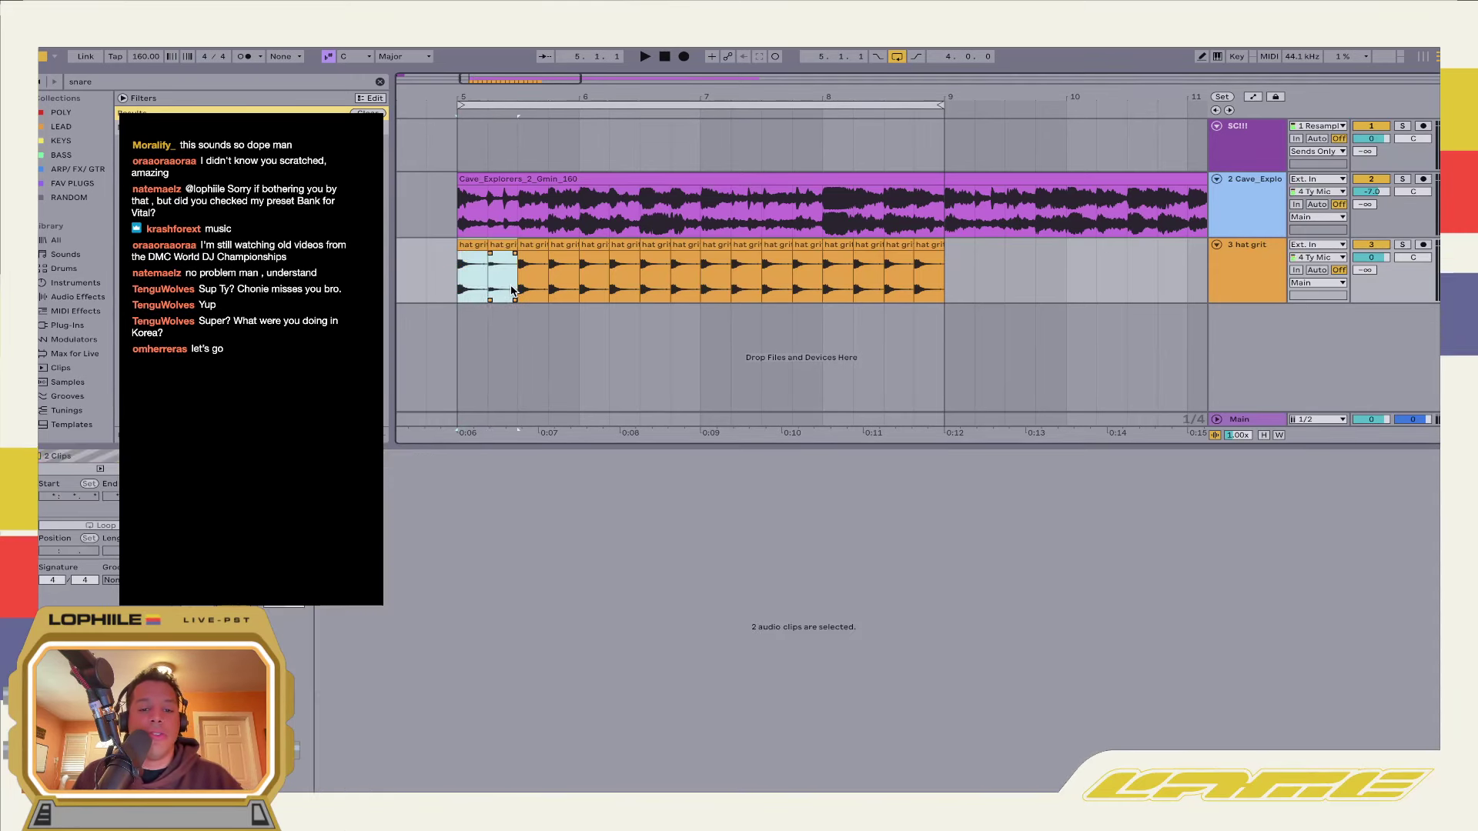
key("ctrl+d")
key("ctrl+d")
key("ctrl+d")
key("ctrl+d")
key("ctrl+d")
key("ctrl+d")
key("ctrl+d")
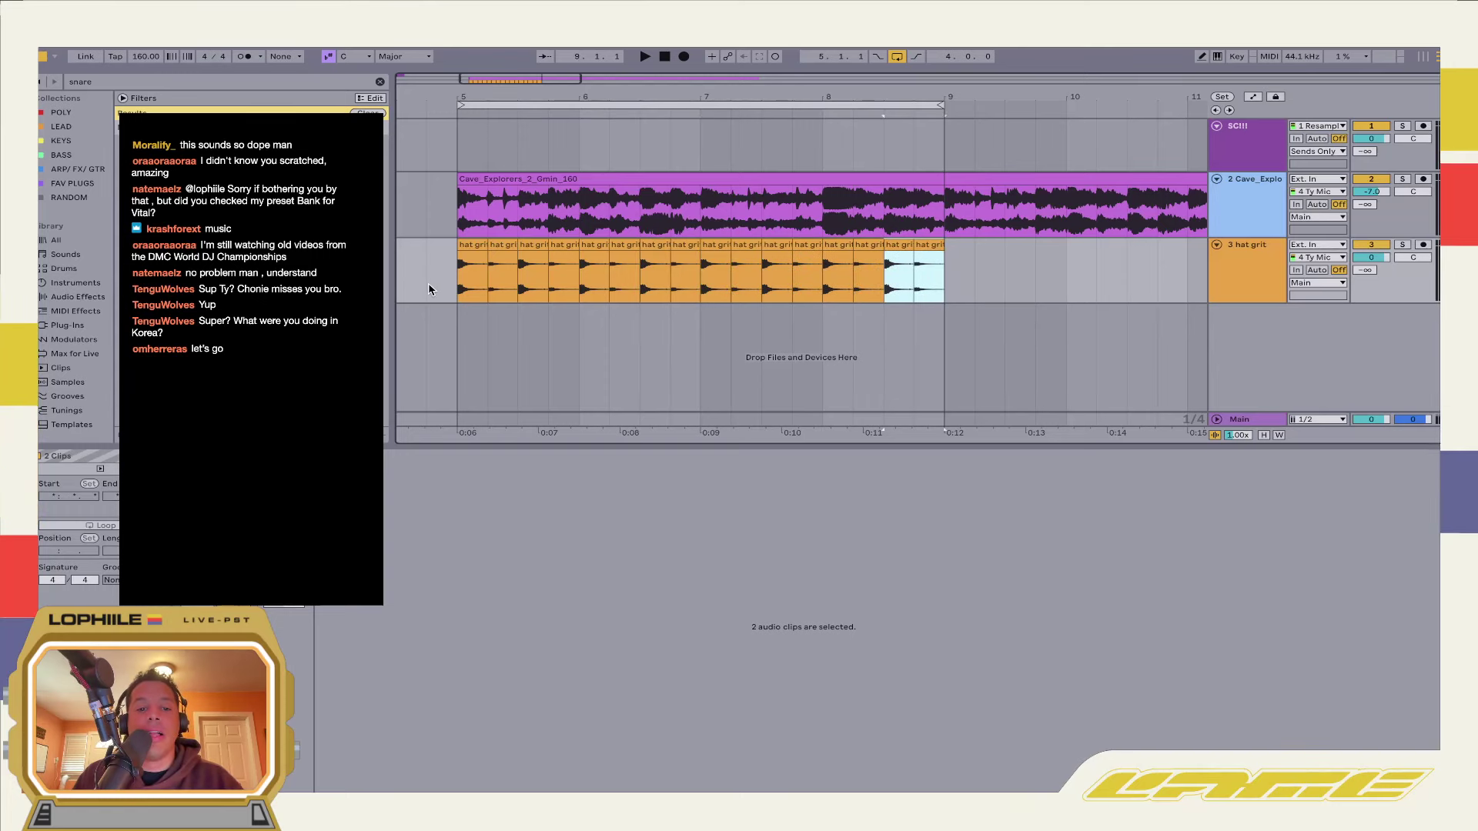
Play the hats from bar 5, raise the second clip's gain slightly, and repeat the two-hat pair again up to bar 9
left_click(458, 282)
key("space")
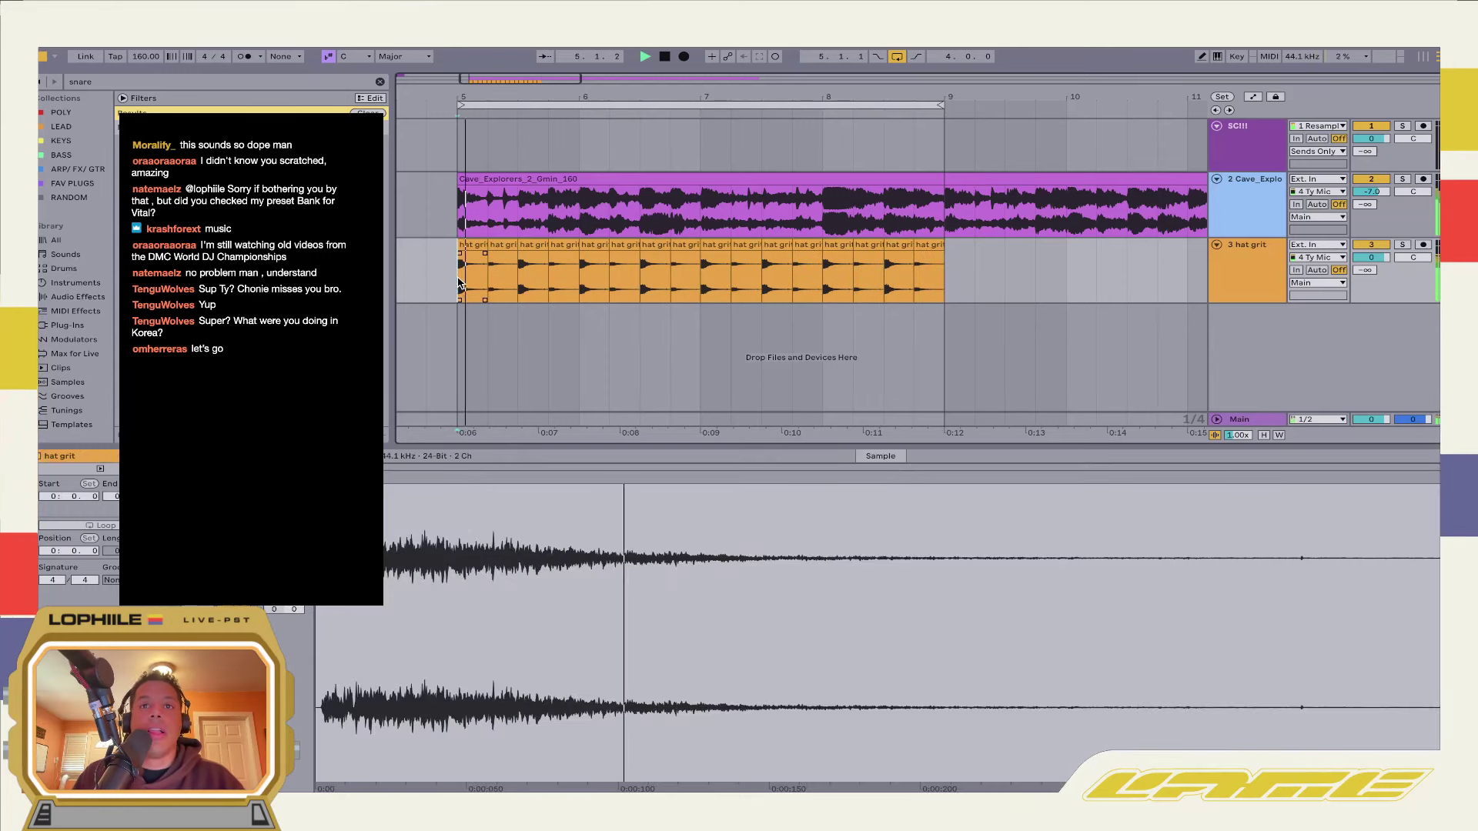
left_click(506, 244)
key("space")
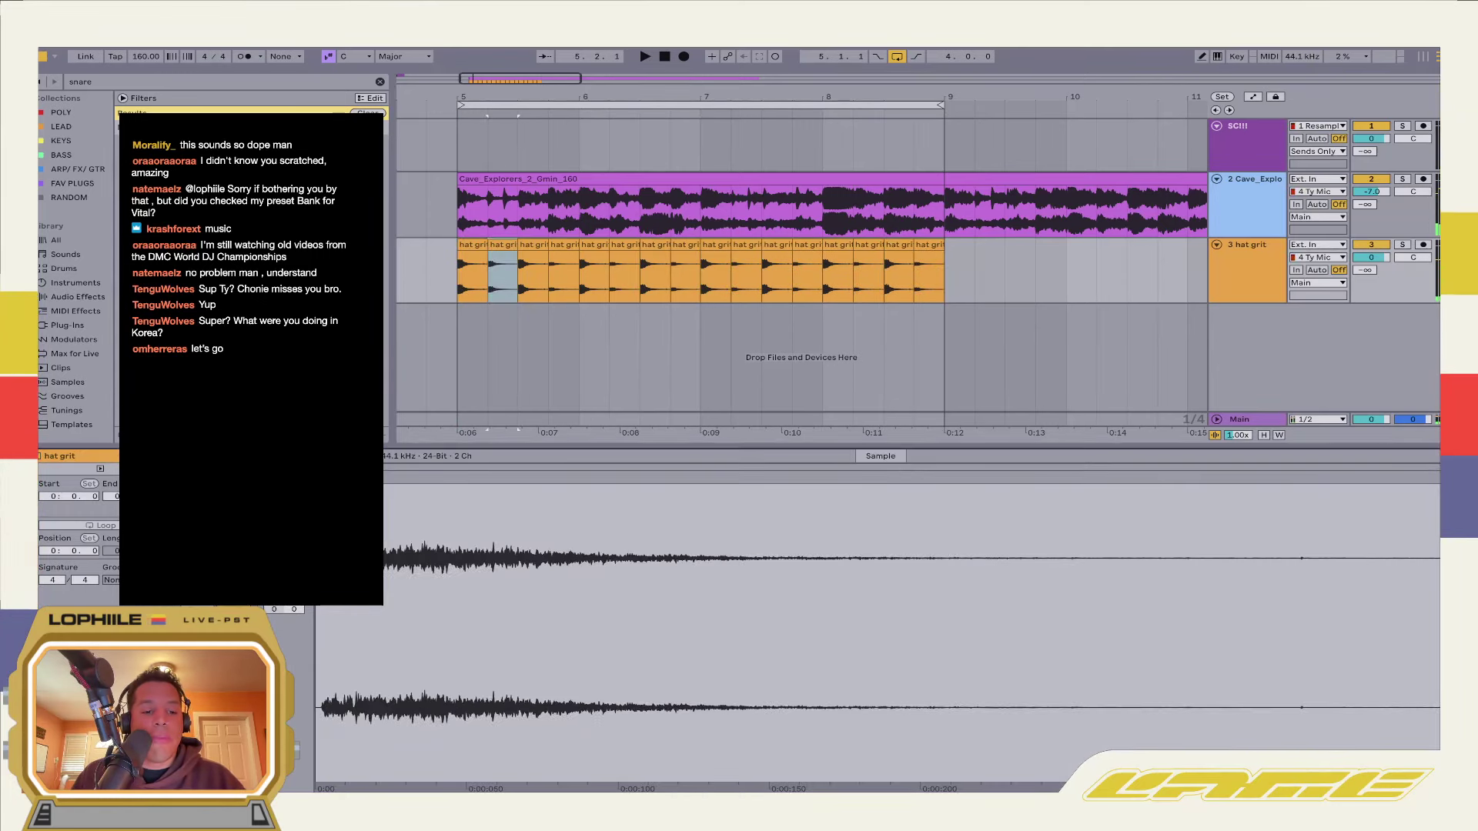
left_click(520, 277, "shift")
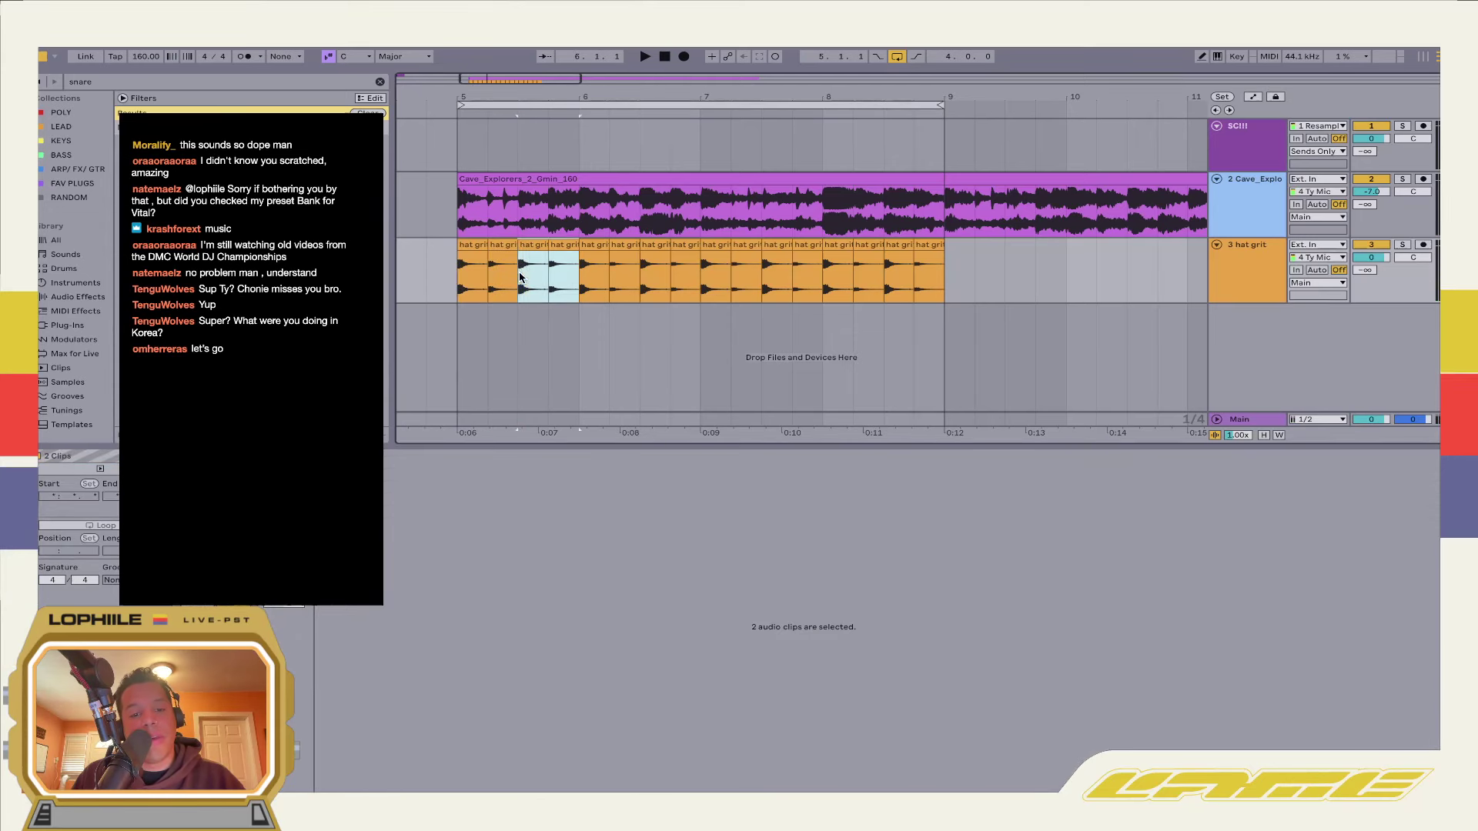
key("ctrl+d")
key("ctrl+d")
key("ctrl+d")
key("ctrl+d")
key("ctrl+d")
key("ctrl+d")
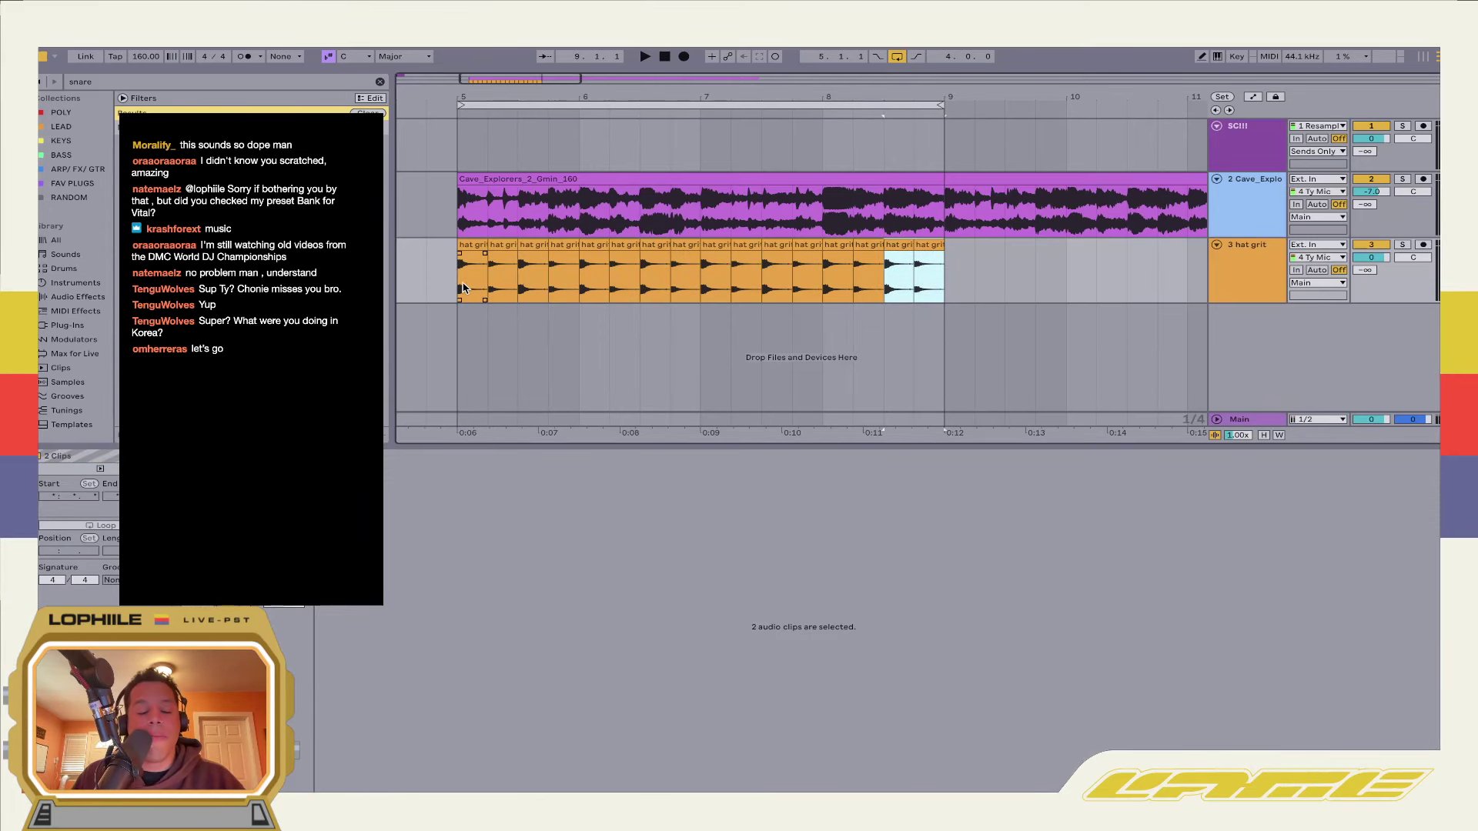
Play the hats and Cave_Explorers from bar 5 while browsing snare samples, with the main volume lowered to -14.1 dB
left_click(458, 289, "shift")
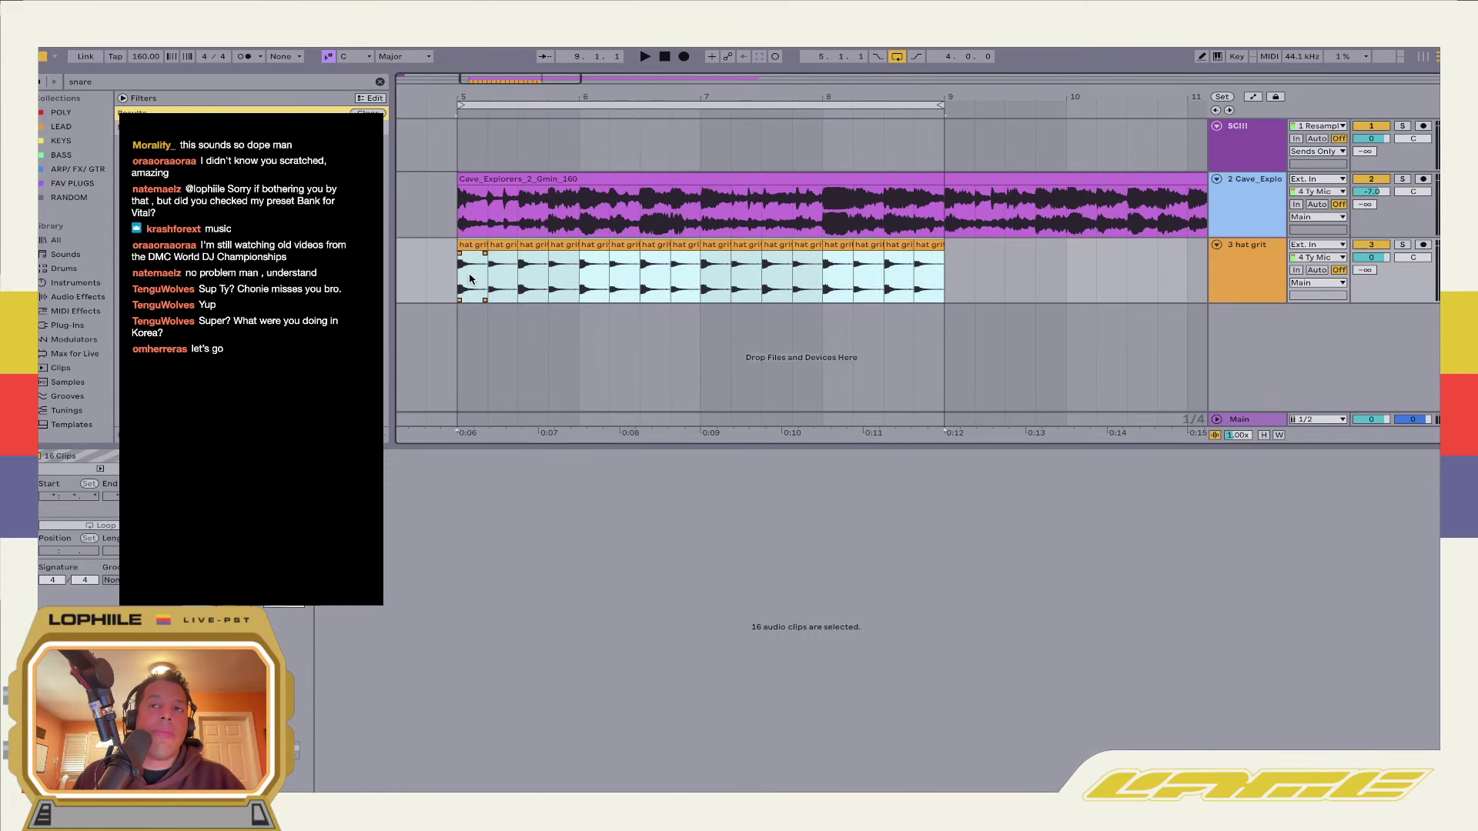
key("space")
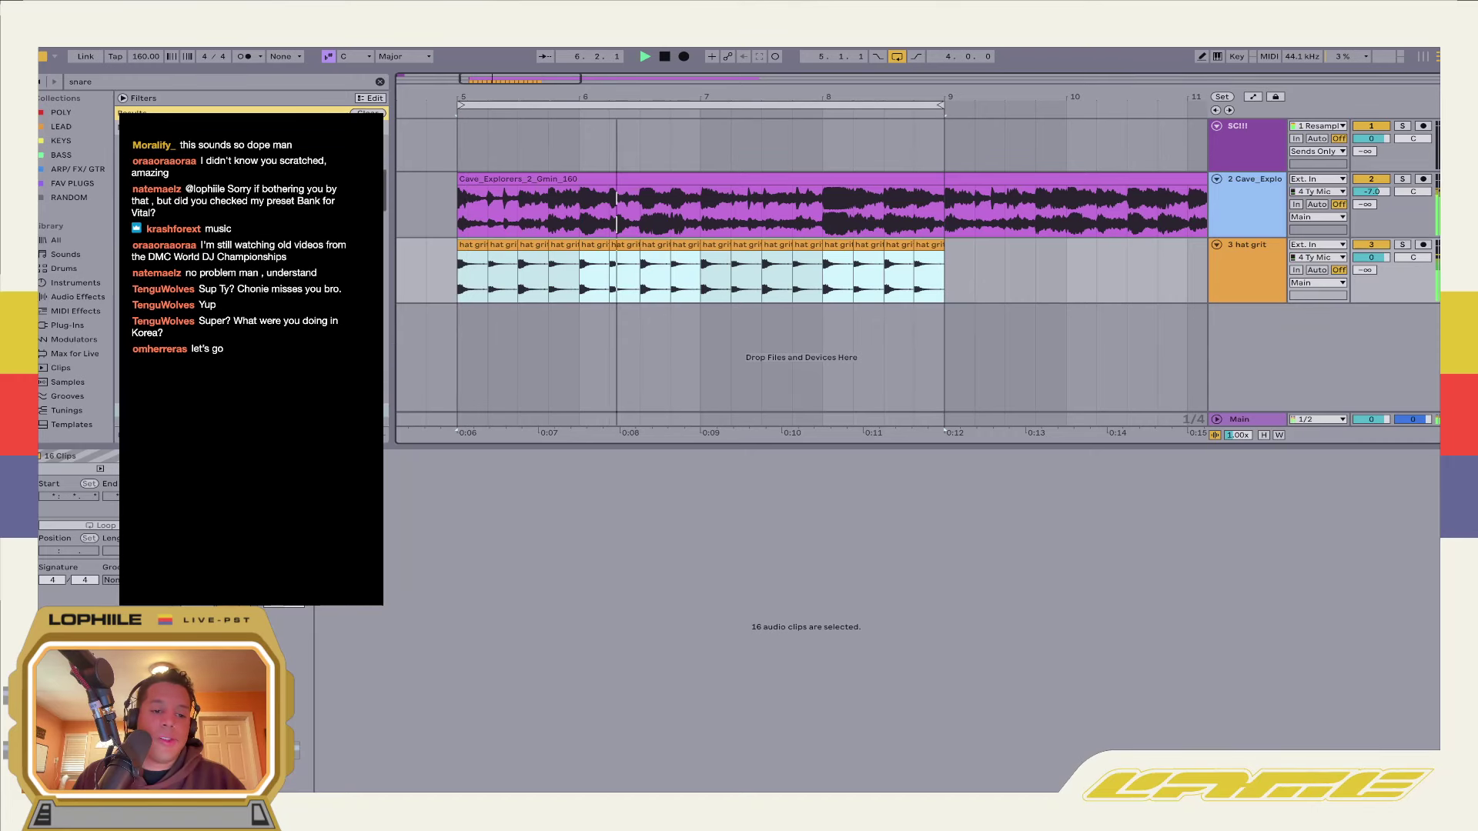
left_click(419, 286)
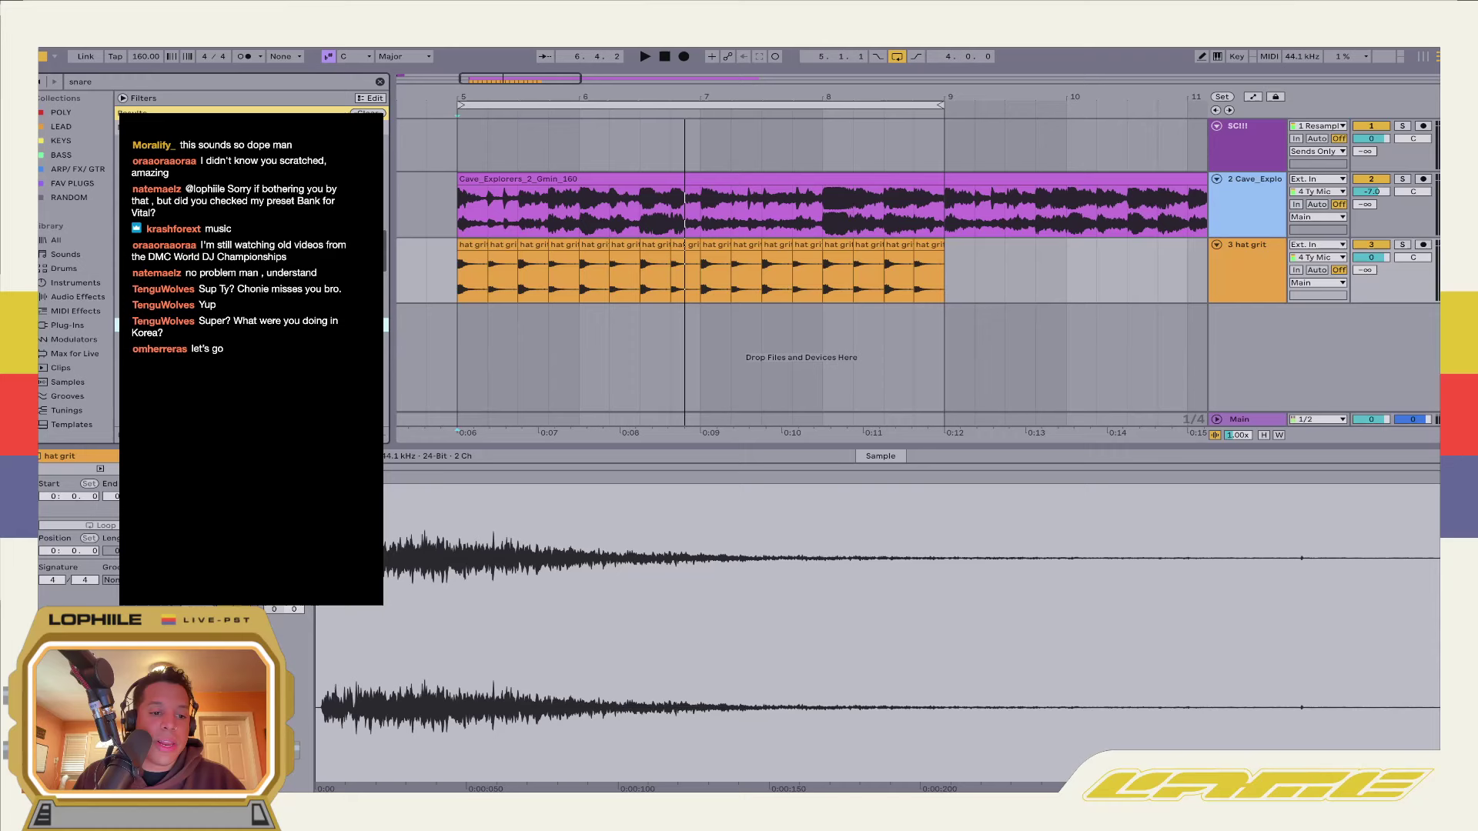
key("space")
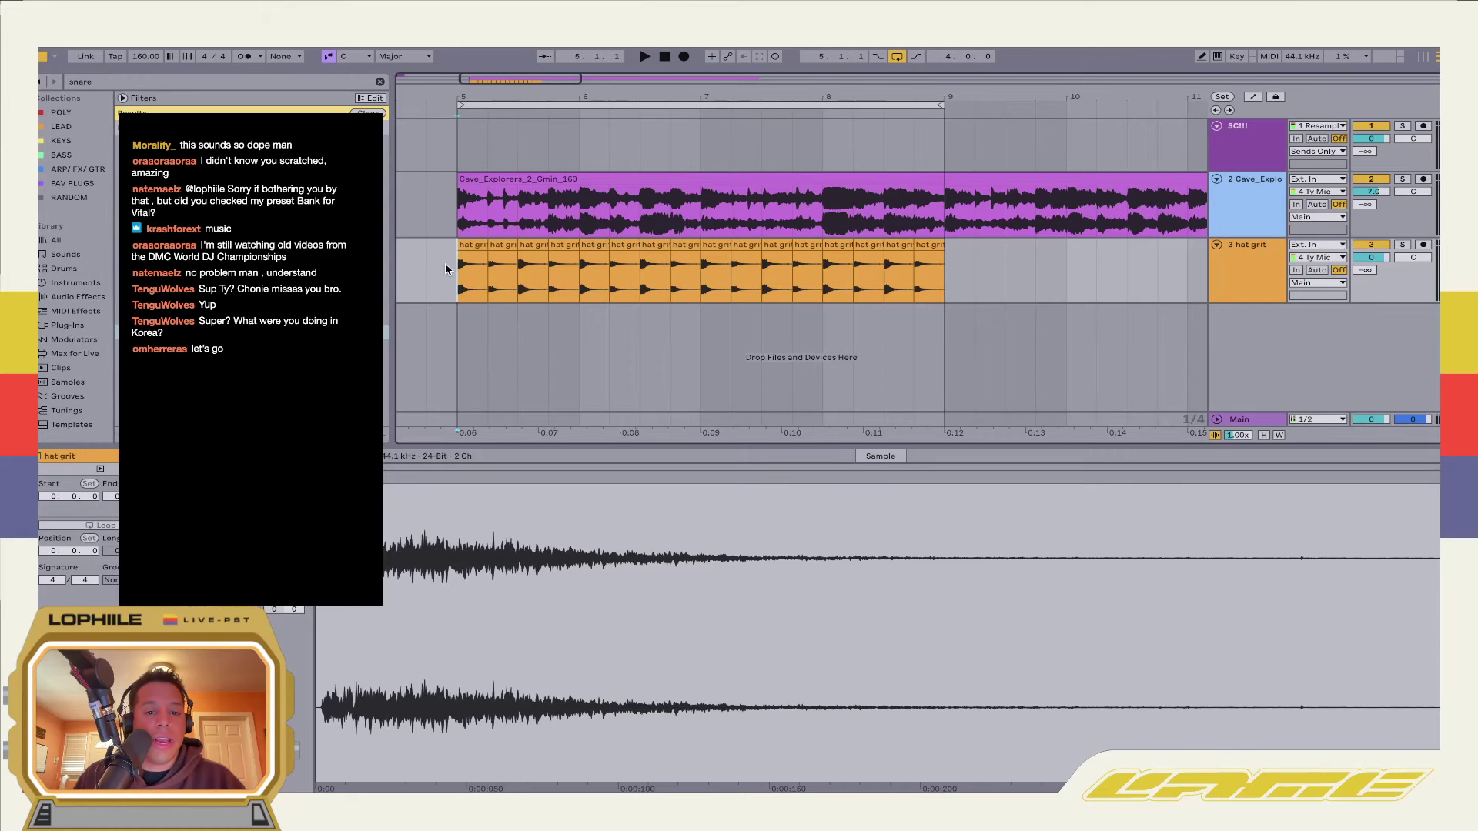
left_click(446, 208)
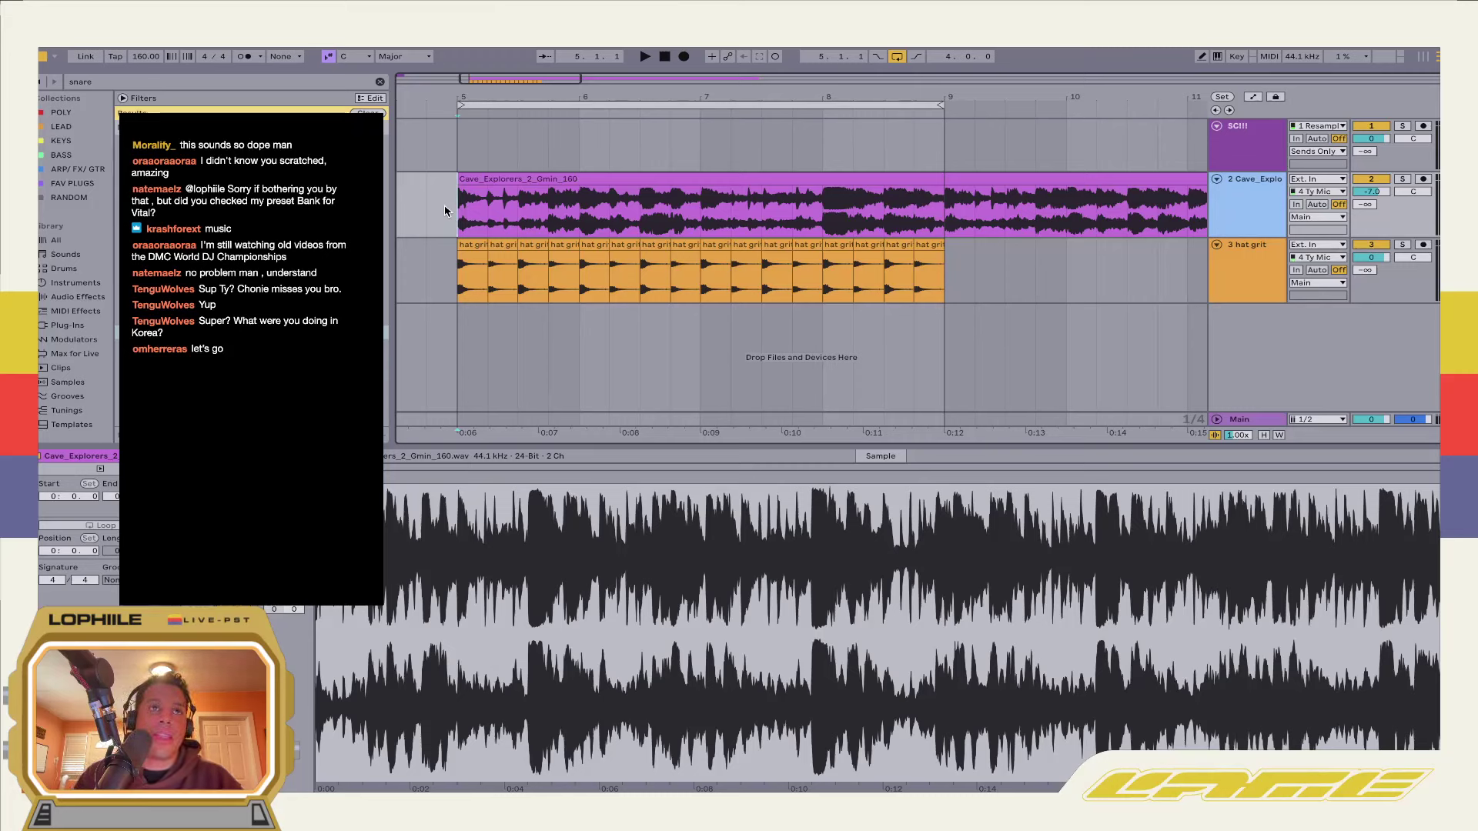
key("space")
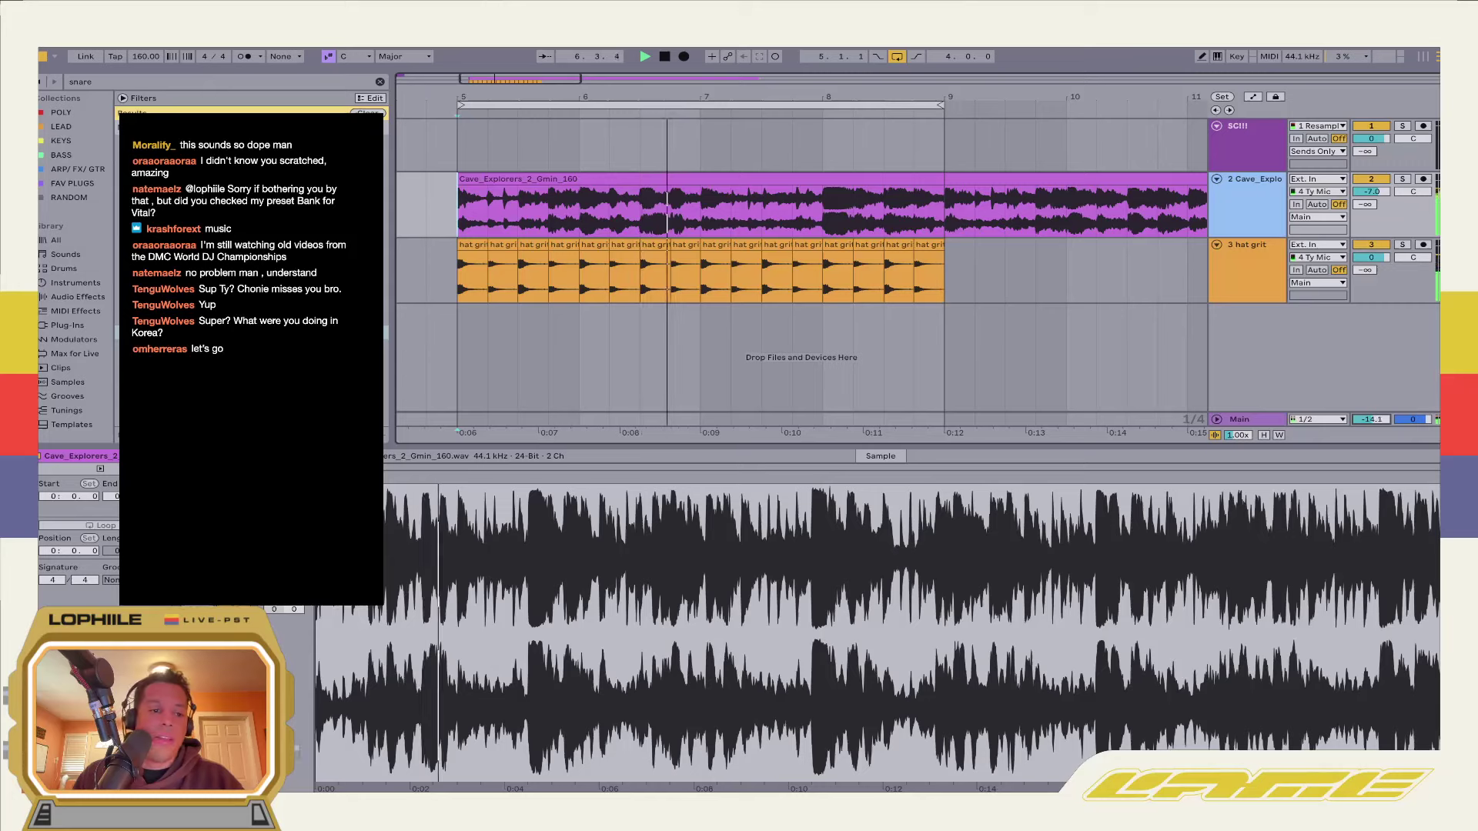
left_click(454, 287)
left_click(458, 286)
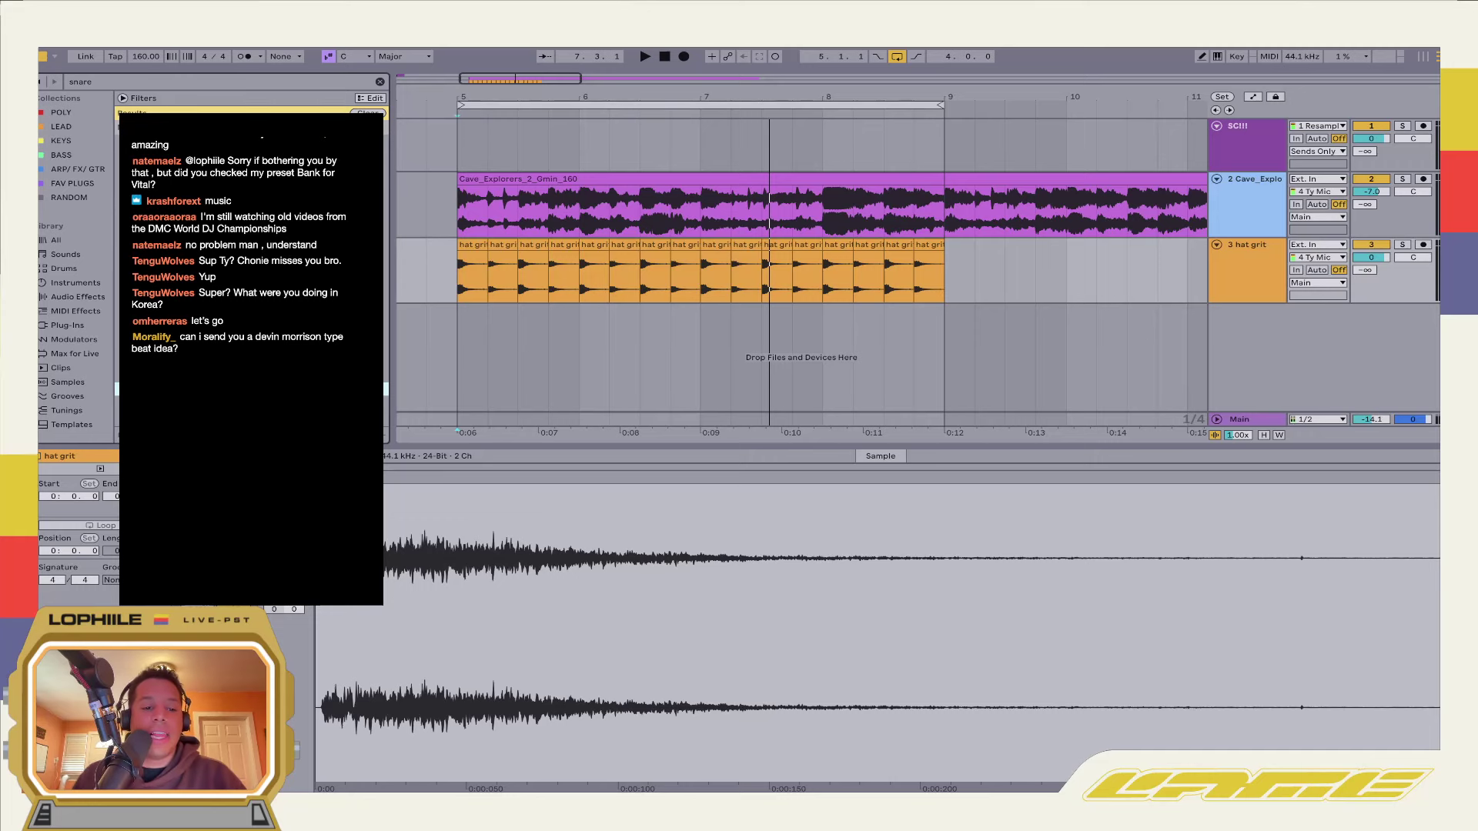
Place the snare grymetime sample on a new track at beat 3 of bar 5, transpose it +4, and duplicate that bar through bar 8
left_click_drag(231, 139, 532, 308)
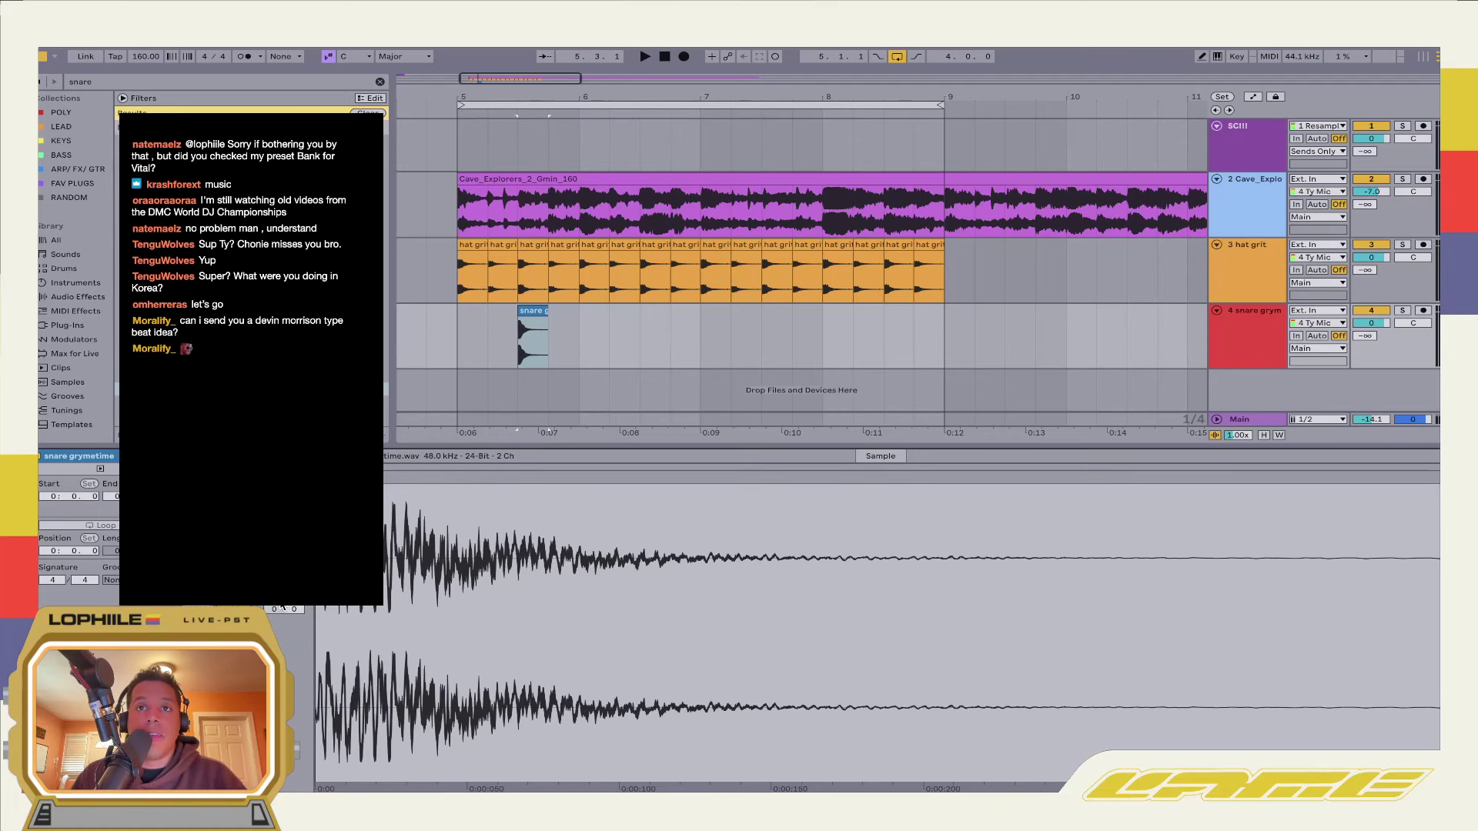
key("space")
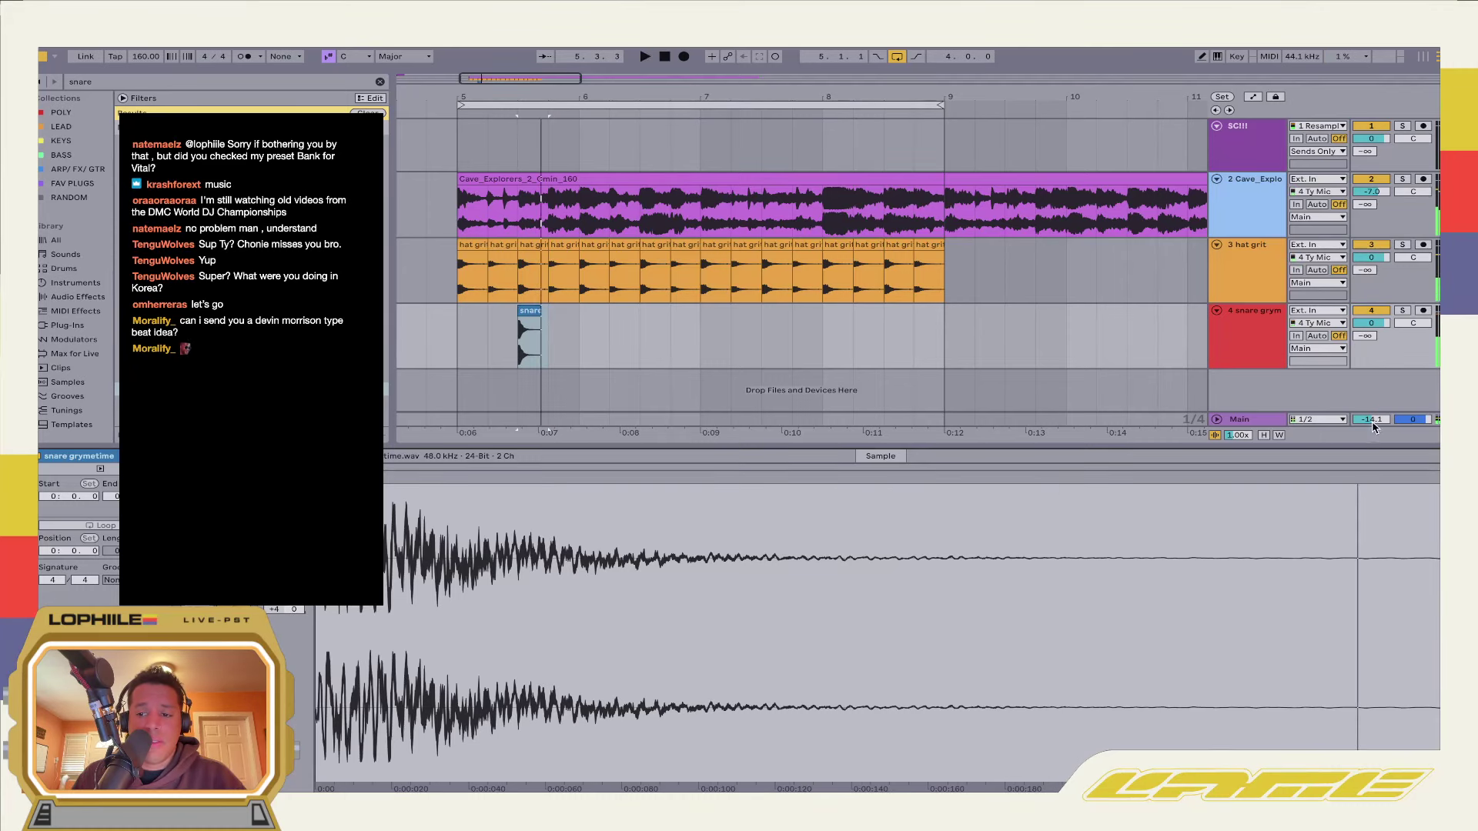
left_click(455, 336)
left_click_drag(455, 336, 586, 332)
key("ctrl+d")
key("ctrl+d")
key("ctrl+d")
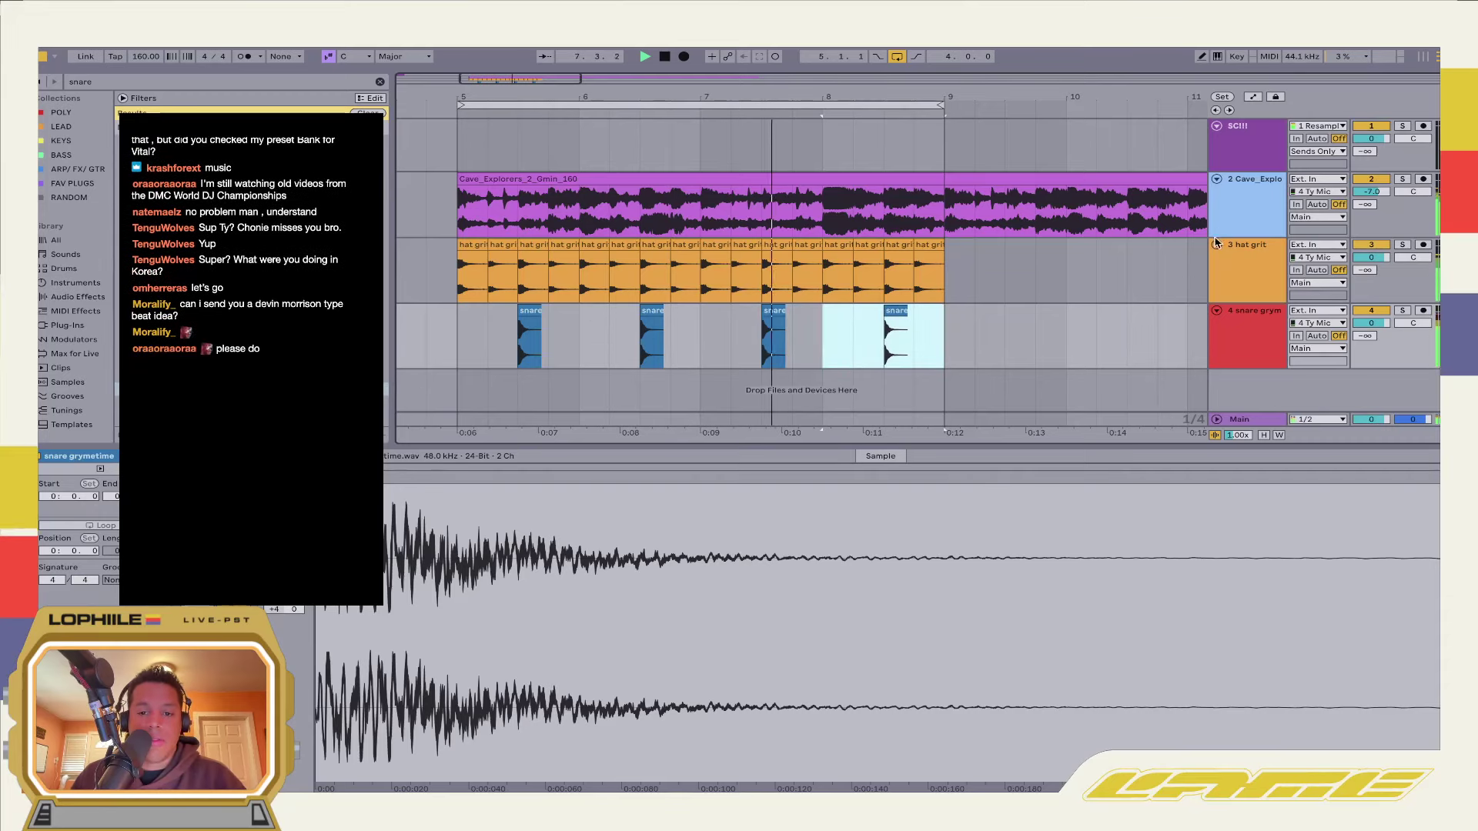
Lower the hat grit track volume to -14.2 dB and copy the last snare to the offbeat after beat 1 of bar 8
left_click_drag(1371, 257, 1371, 293)
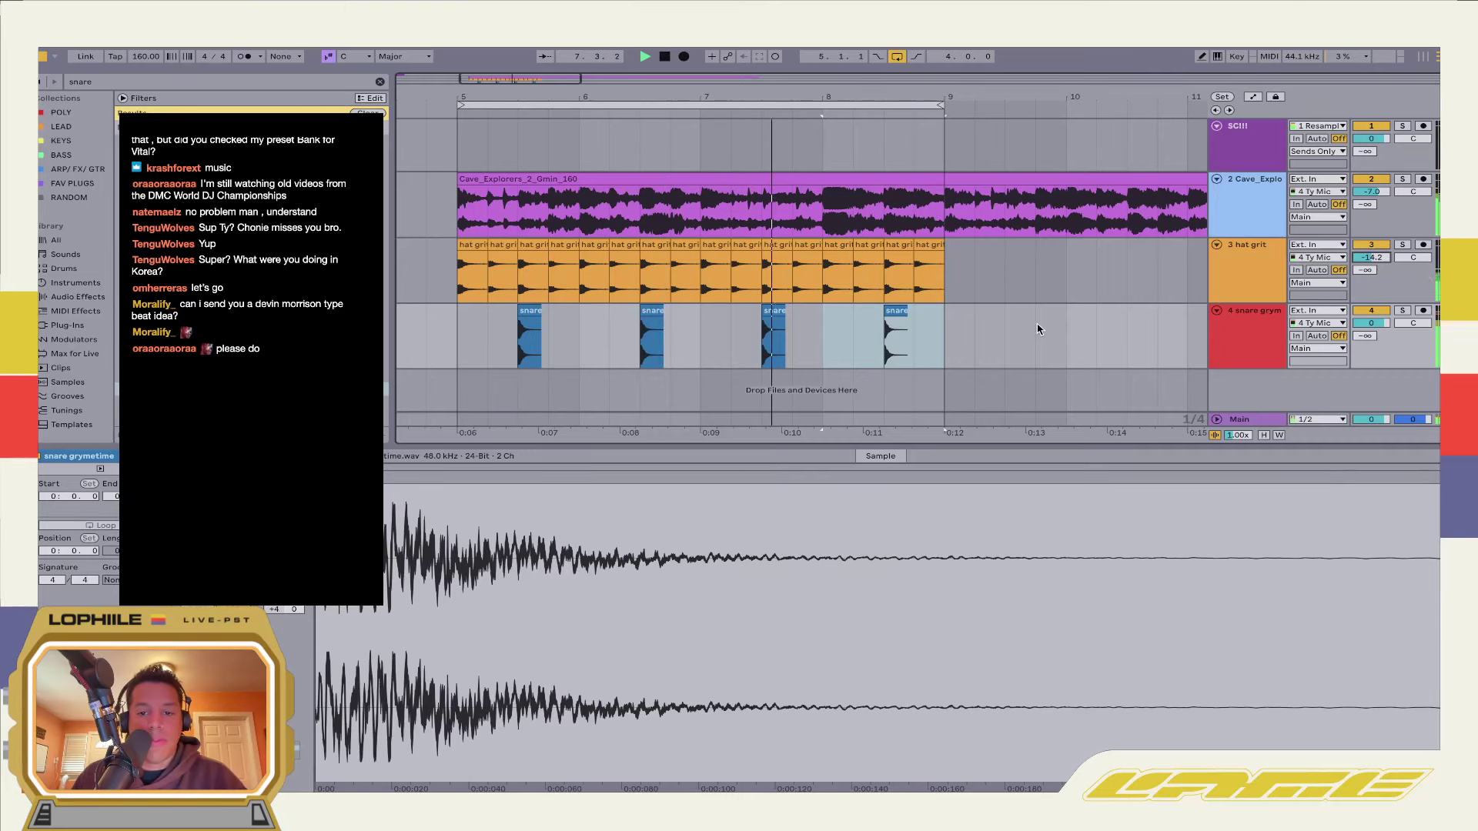
left_click(897, 312)
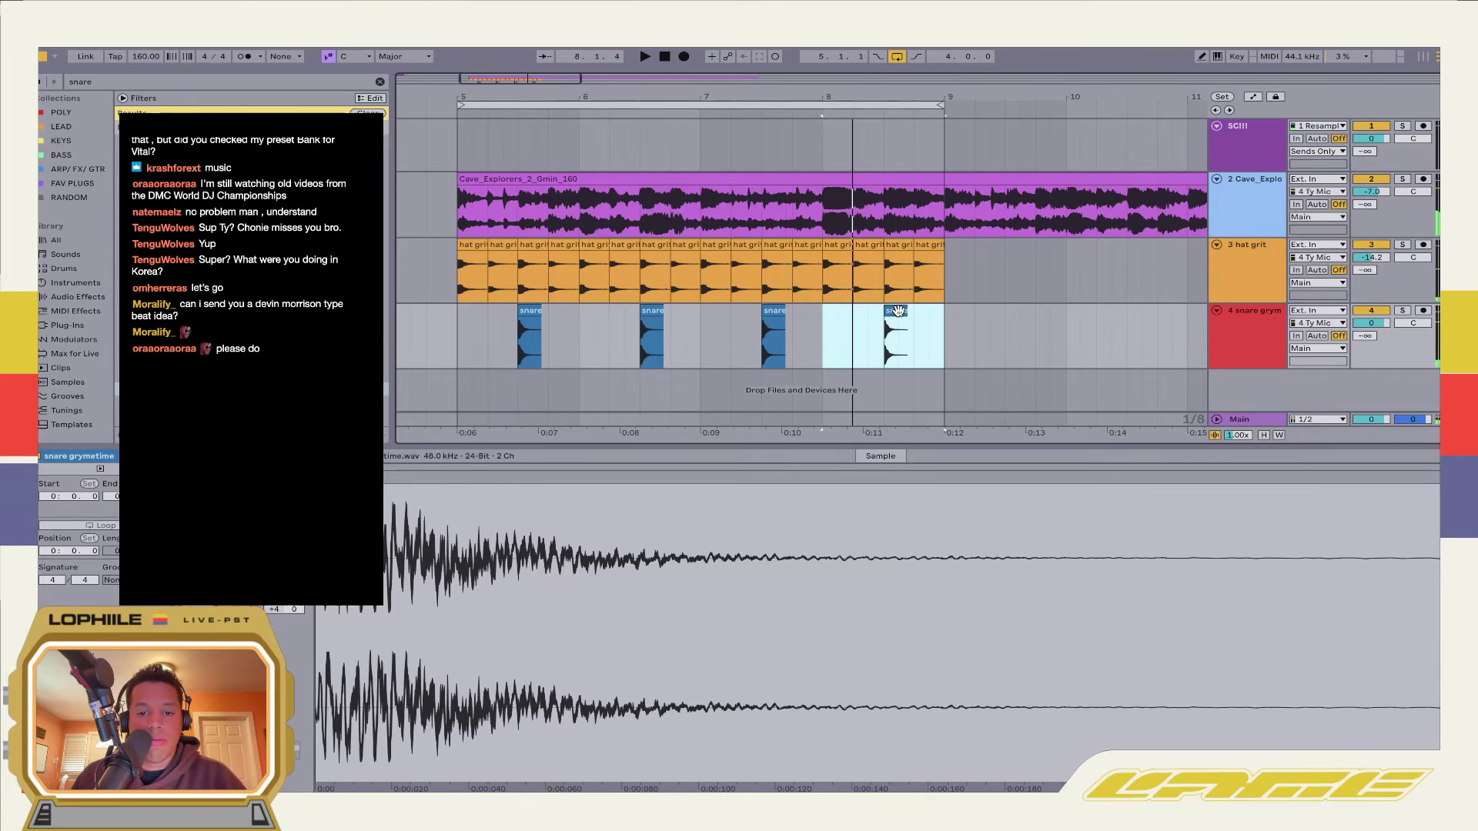
left_click_drag(897, 312, 850, 323)
left_click(827, 352)
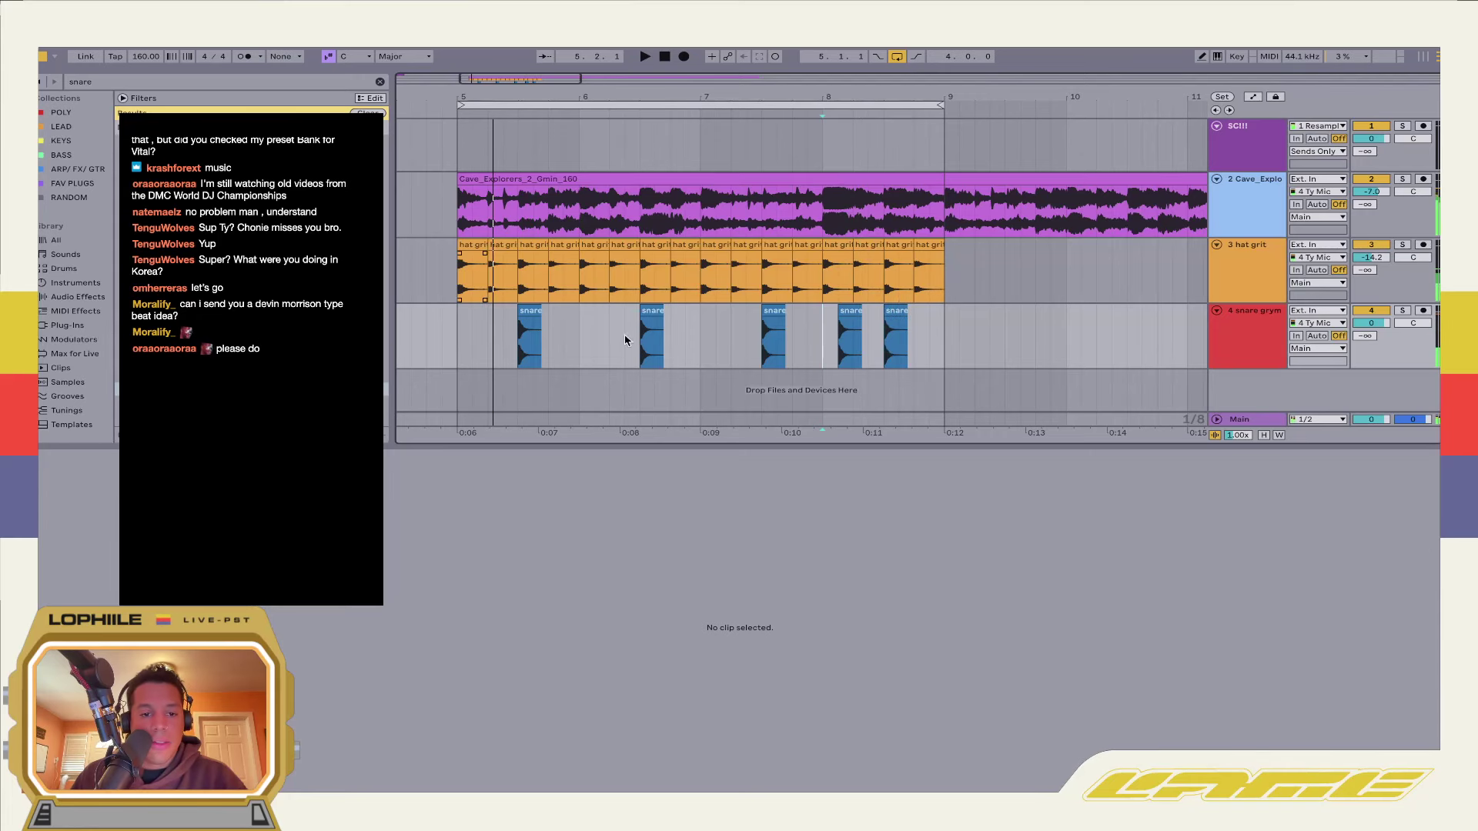
Turn on warping for all the snare clips between bars 5 and 9
left_click_drag(959, 335, 502, 338)
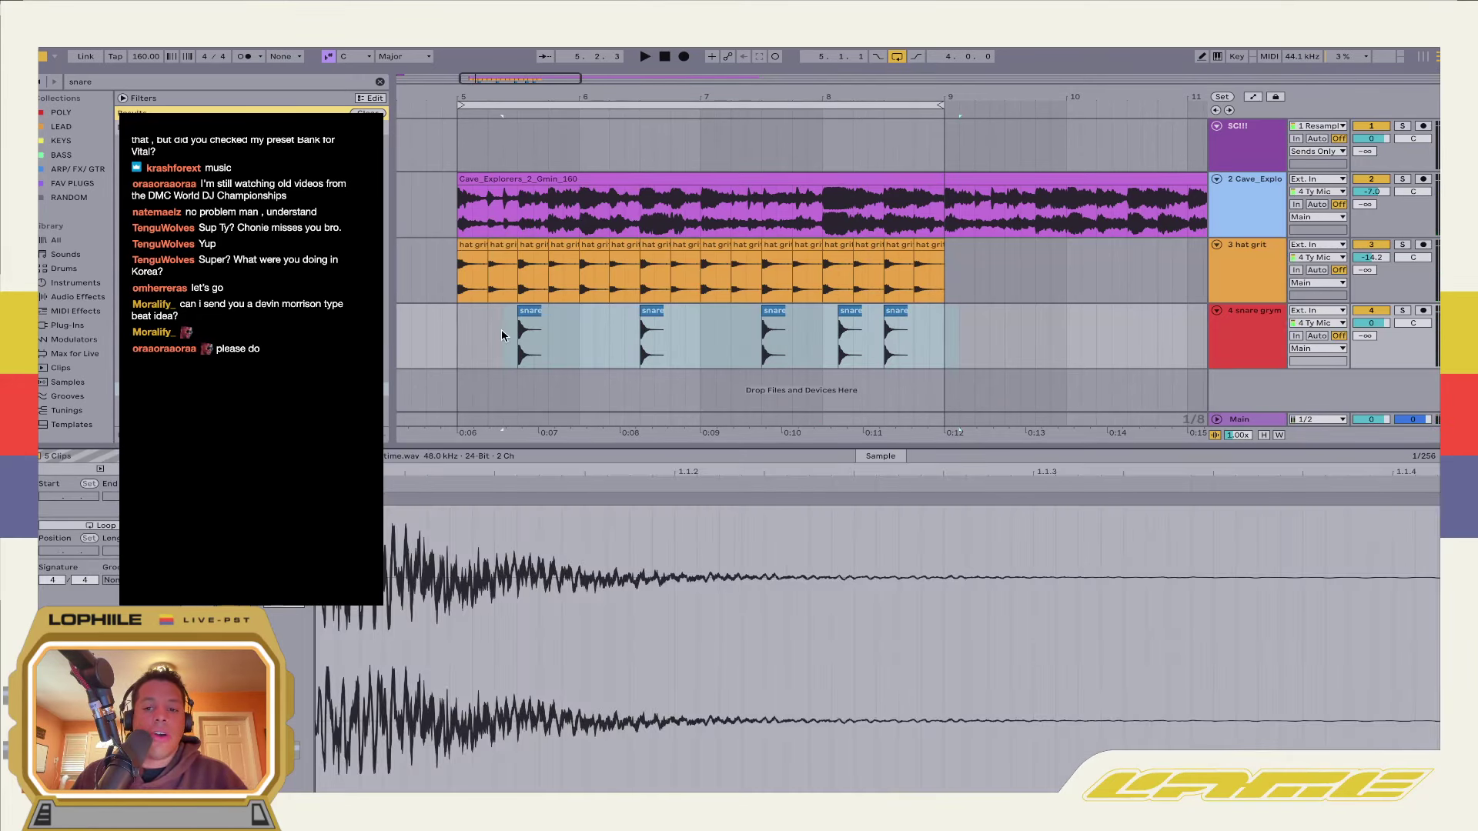
left_click(501, 336)
Save the Live set as "cave explorers" in the +TWITCH folder of BEATS, copying the used media files into the project
key("super+s")
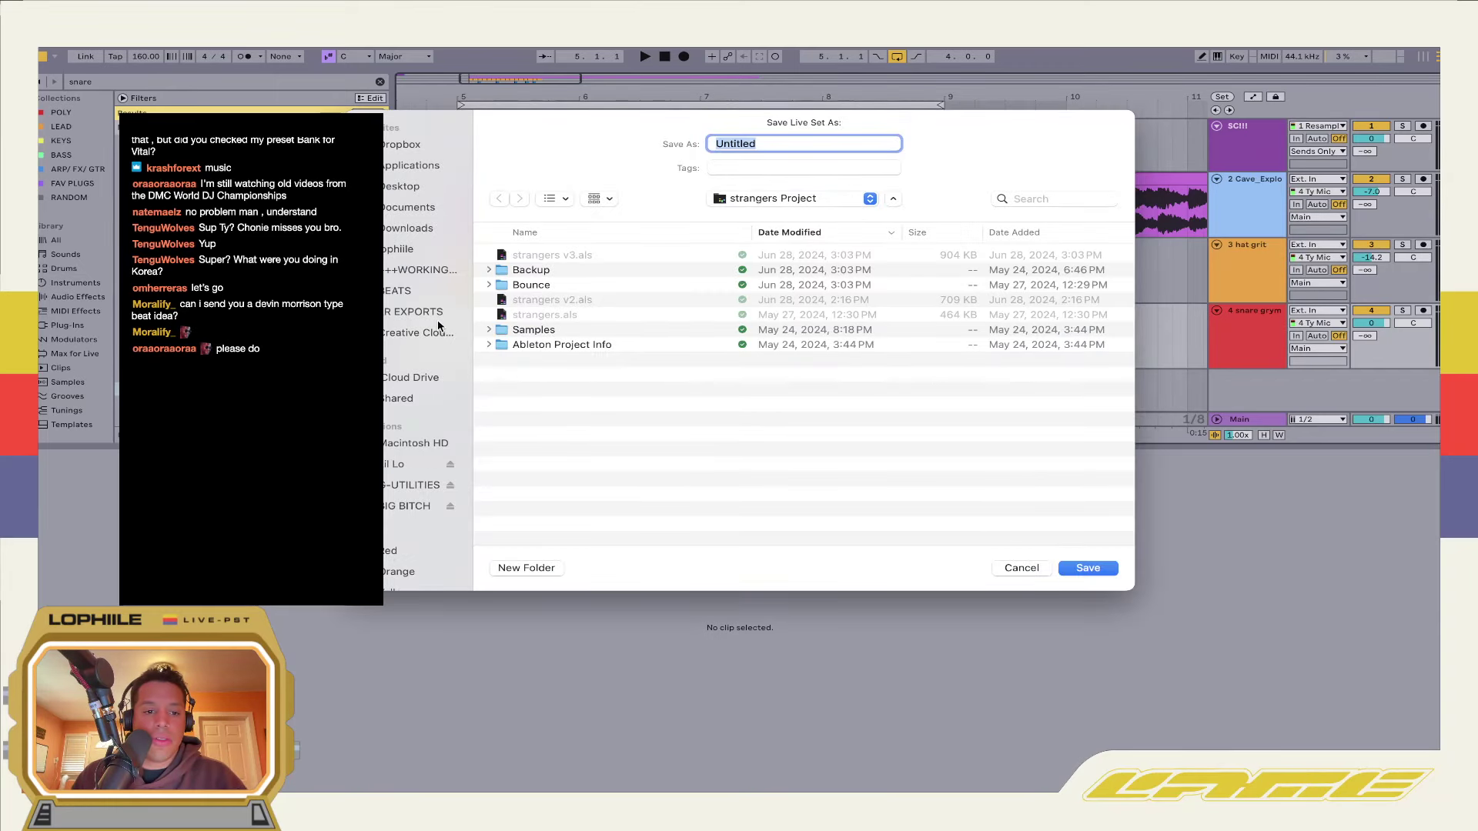
left_click(414, 290)
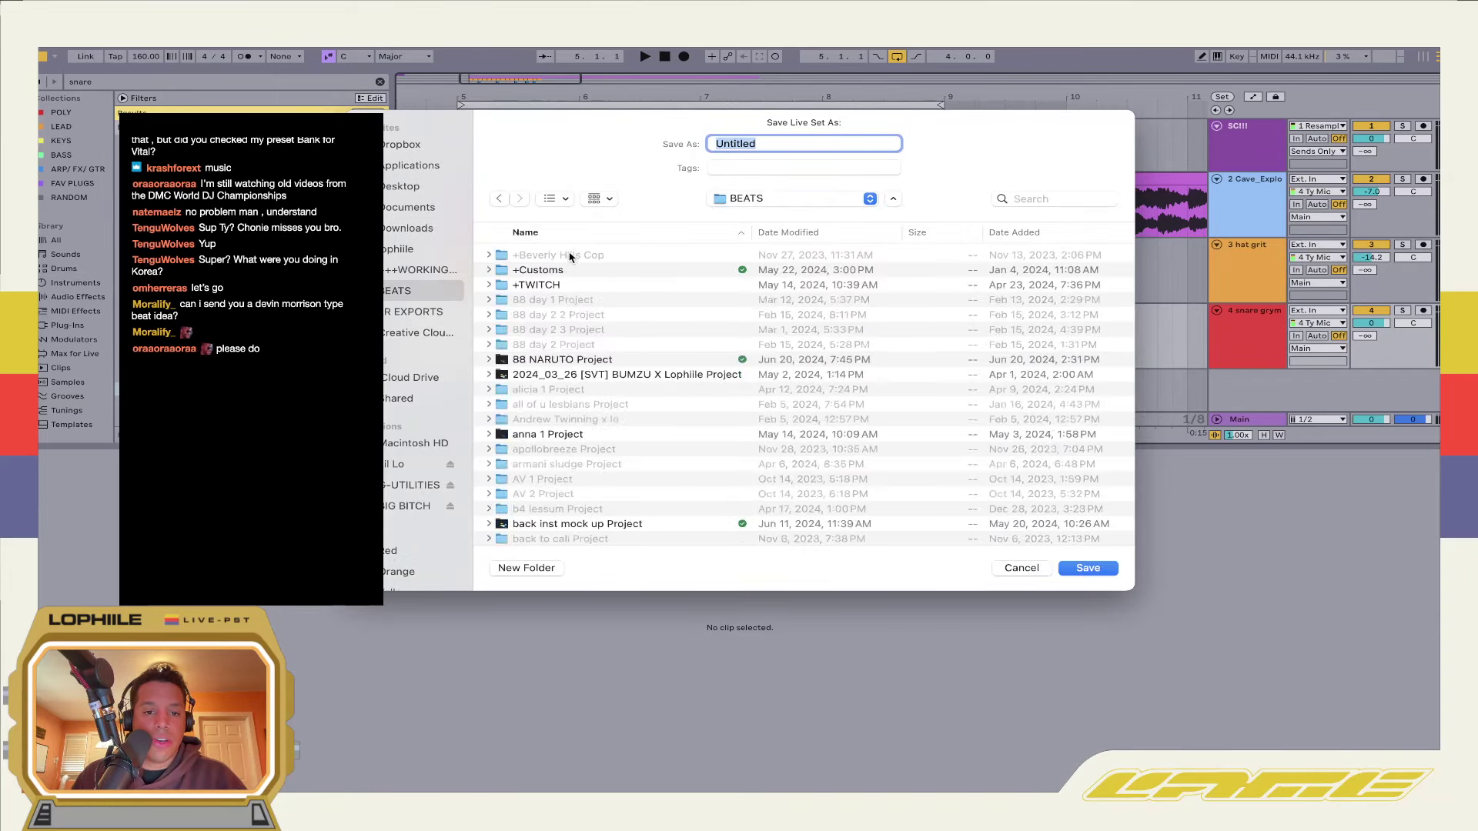
double_click(539, 285)
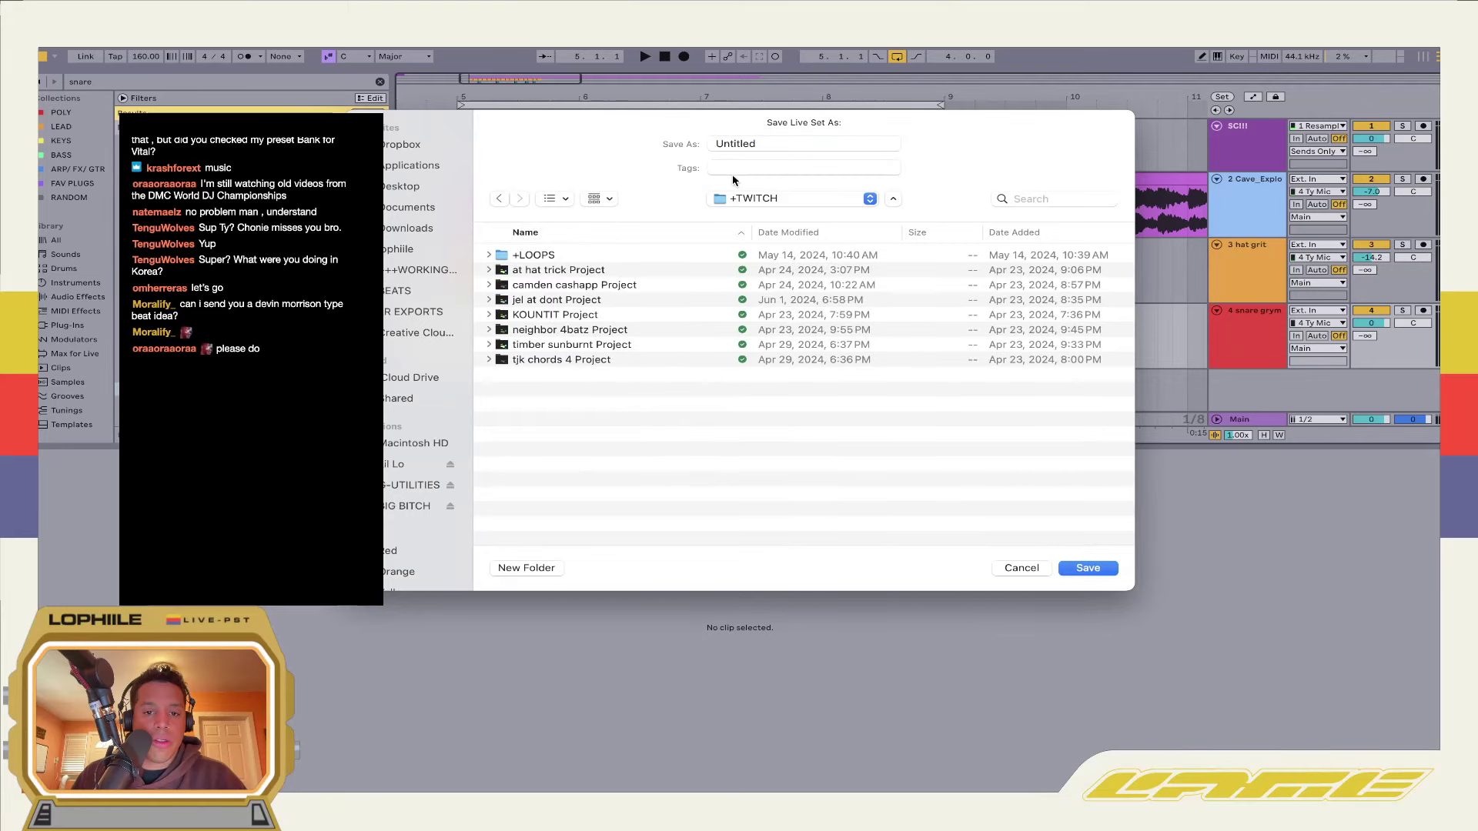
left_click(785, 143)
left_click_drag(572, 120, 626, 249)
type("cave e")
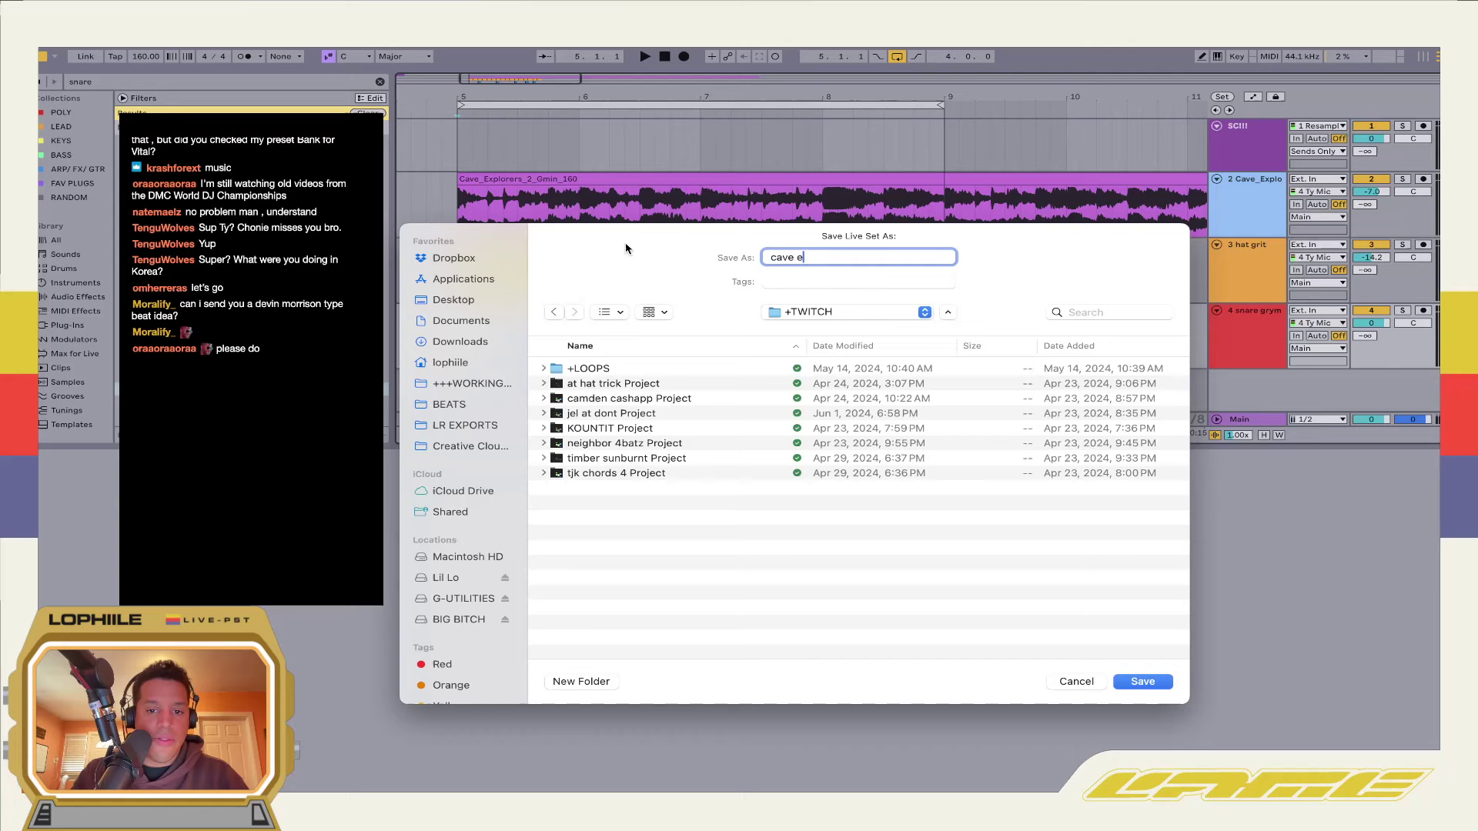
type("xplore")
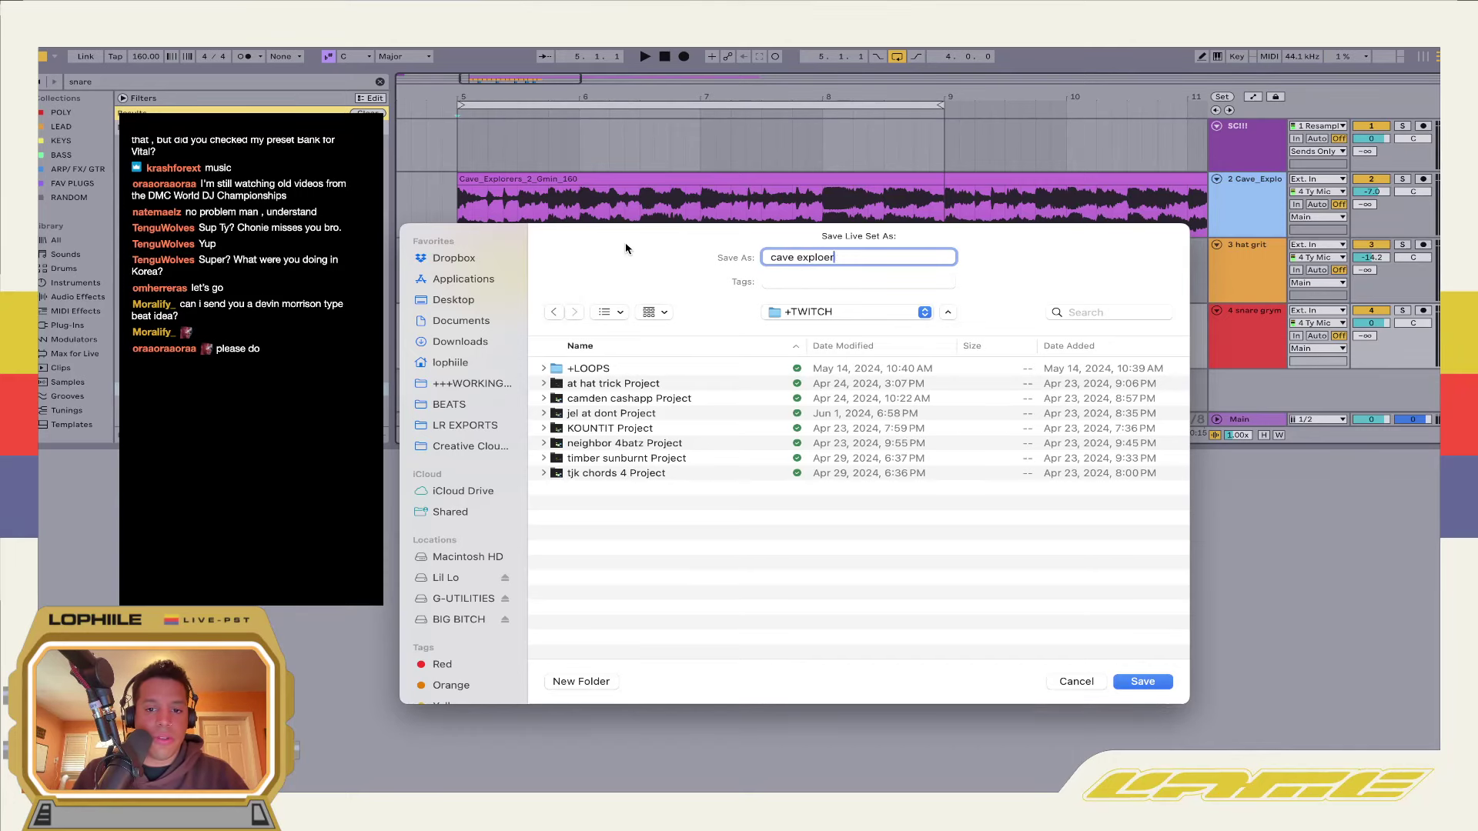
type("rs")
key("Return")
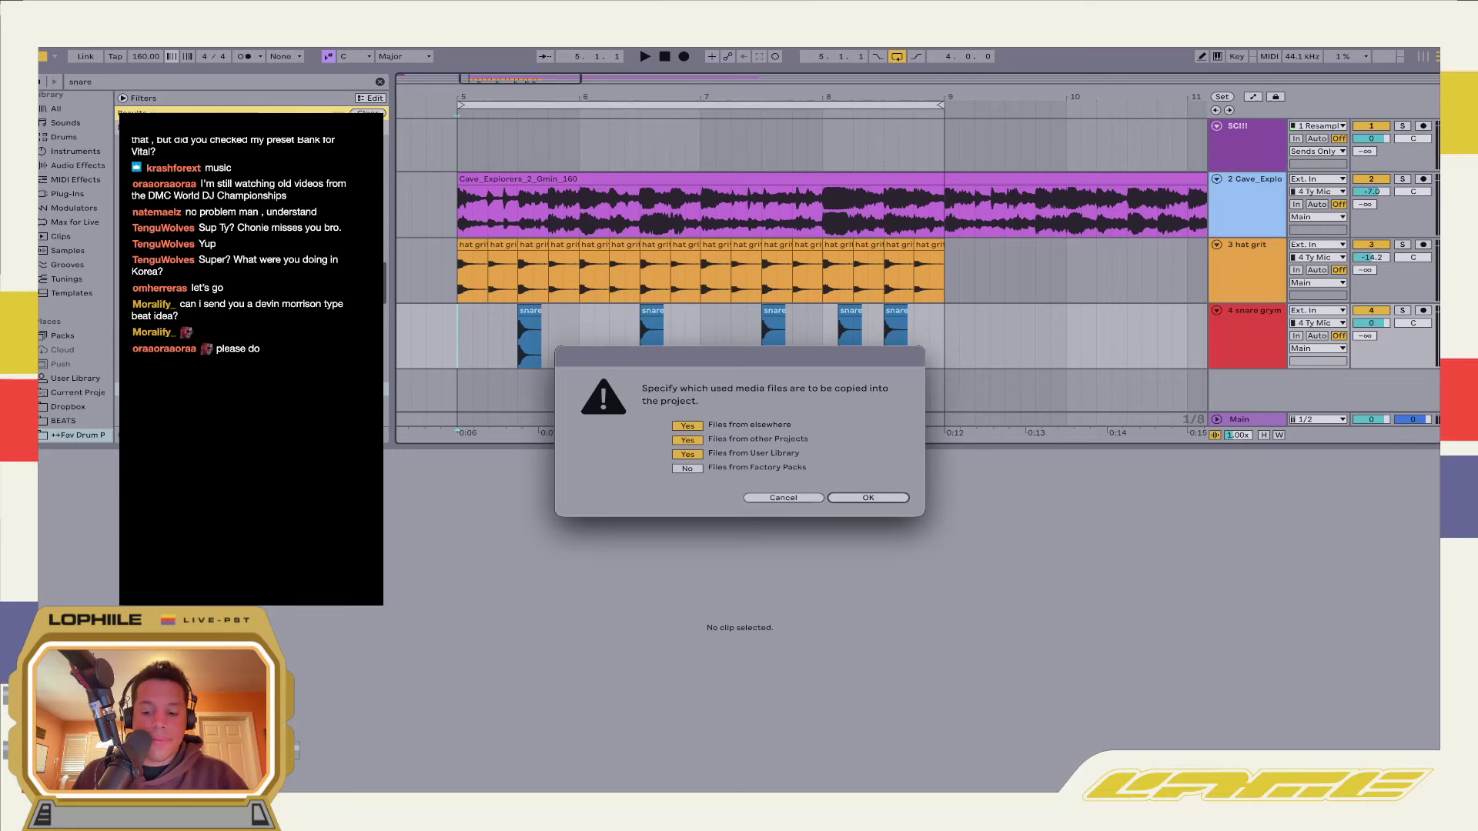
key("Return")
Solo the snare grymetime track, play it from bar 5, and open the first snare clip for inspection
left_click(451, 343)
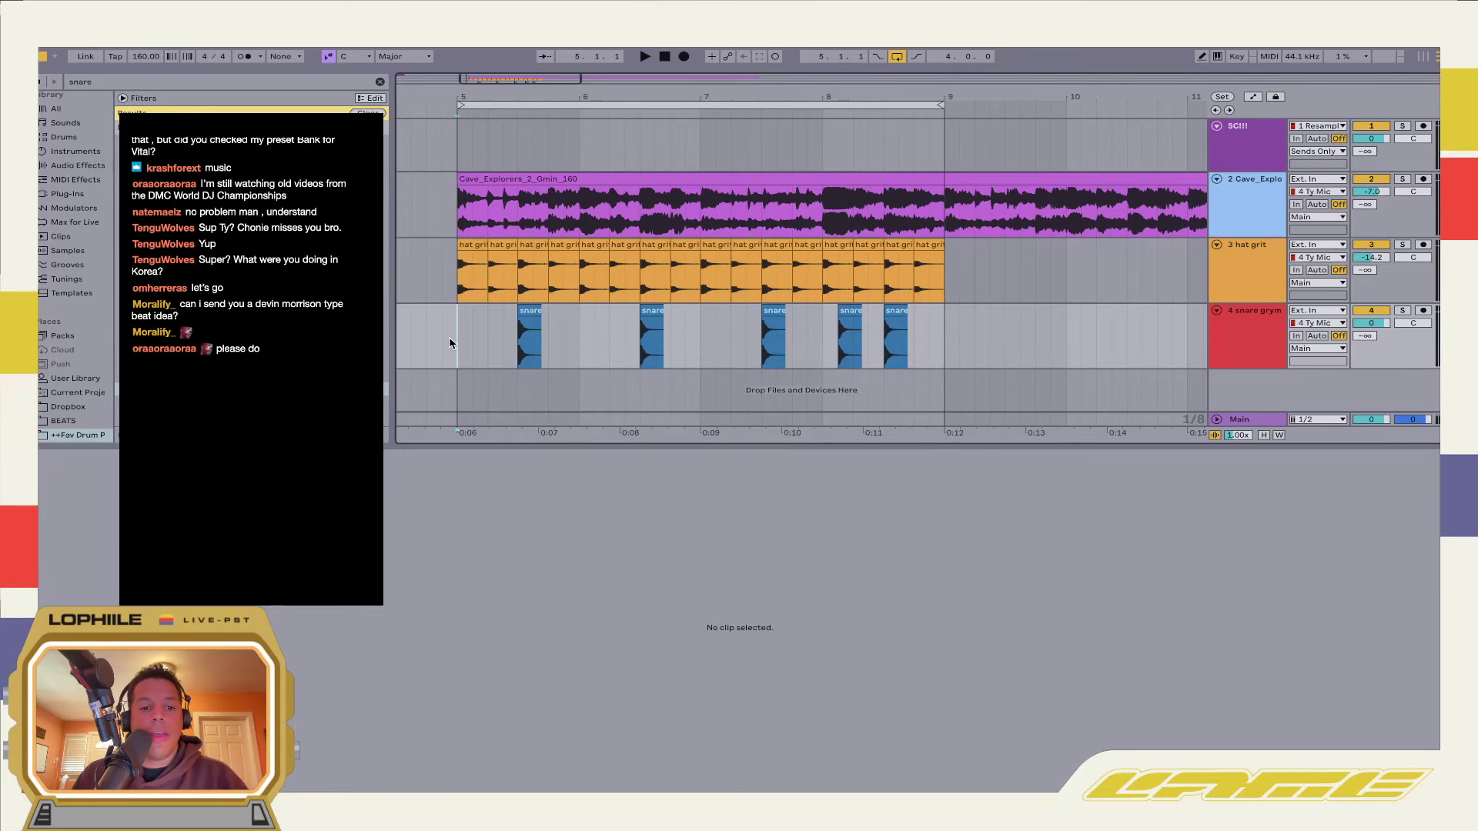
left_click(504, 355)
key("space")
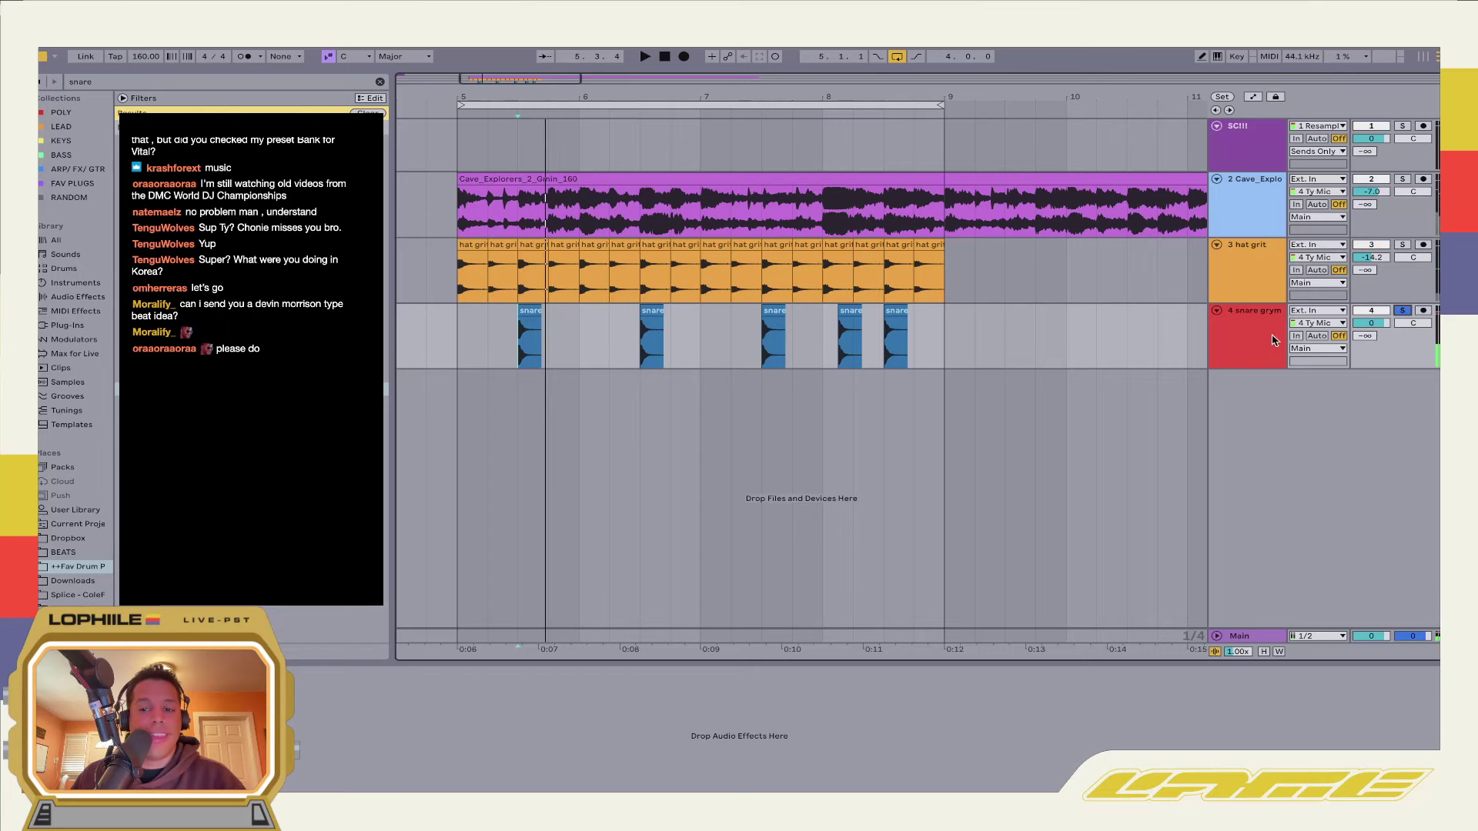
left_click(1229, 345)
left_click(528, 310)
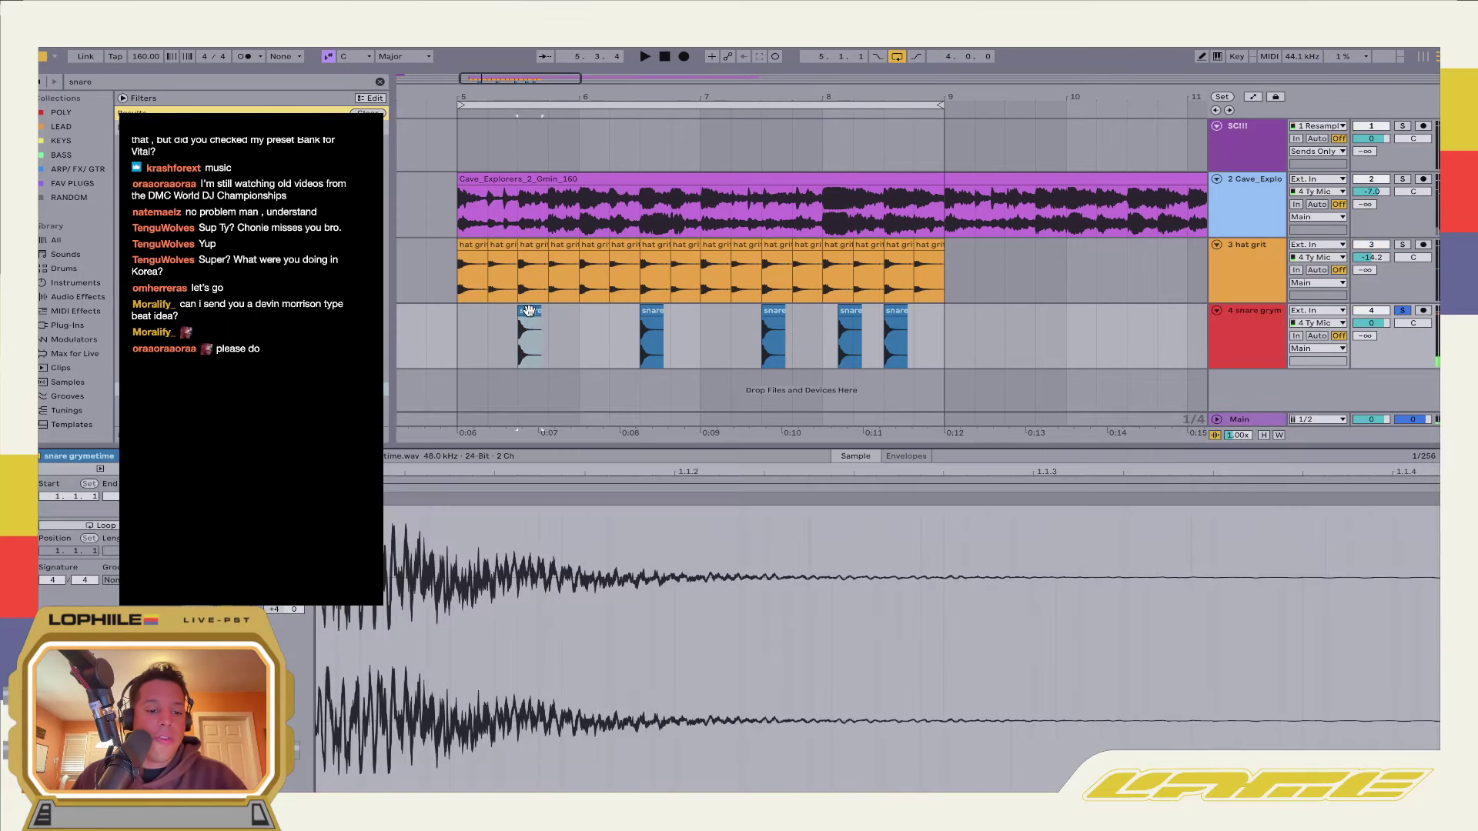
key("shift+Tab")
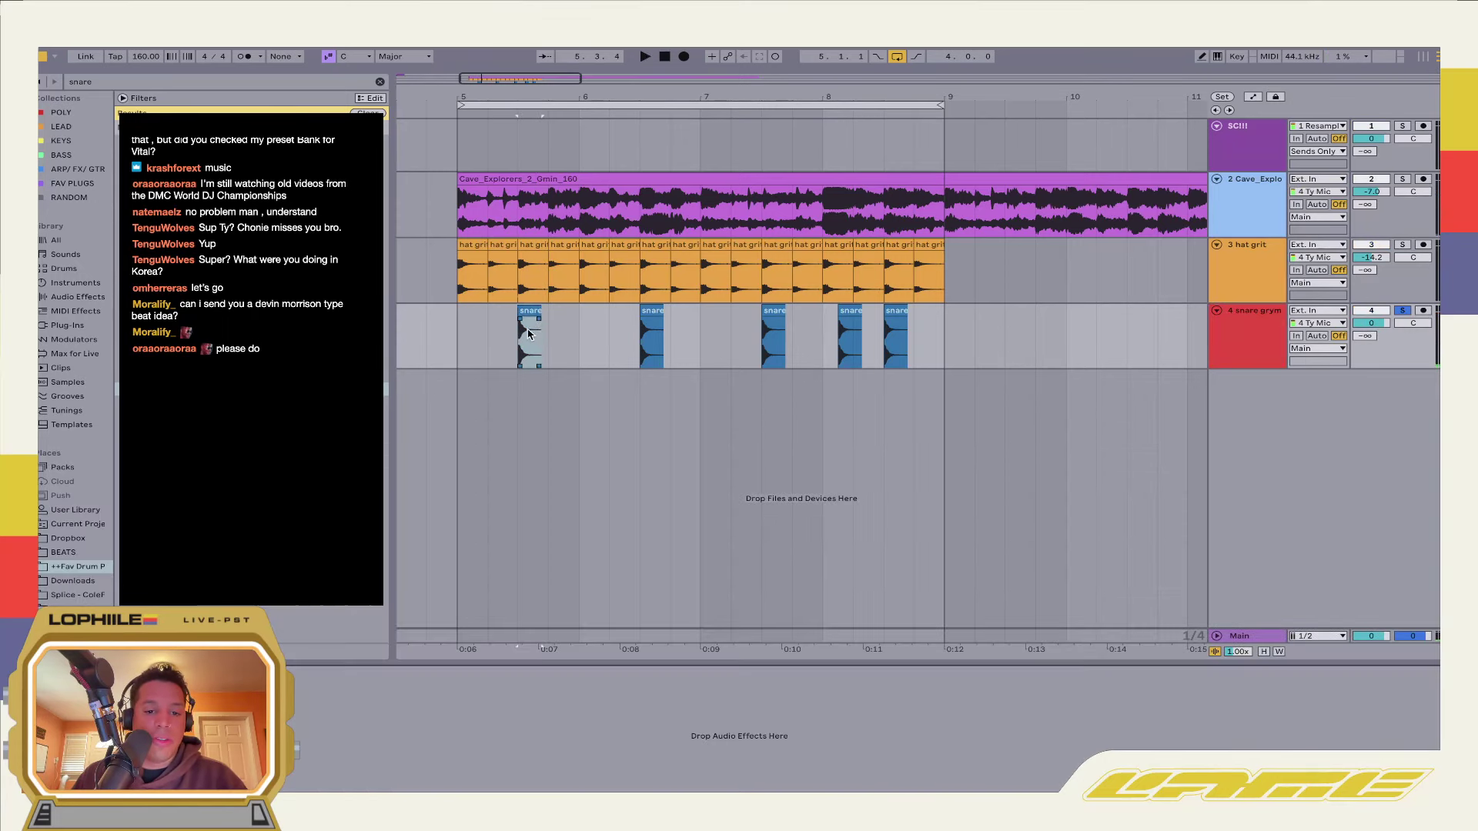
Clear the browser search, audition the first snare hit in bar 5, and add EQ Eight from FAV PLUGS to the snare track
left_click(380, 82)
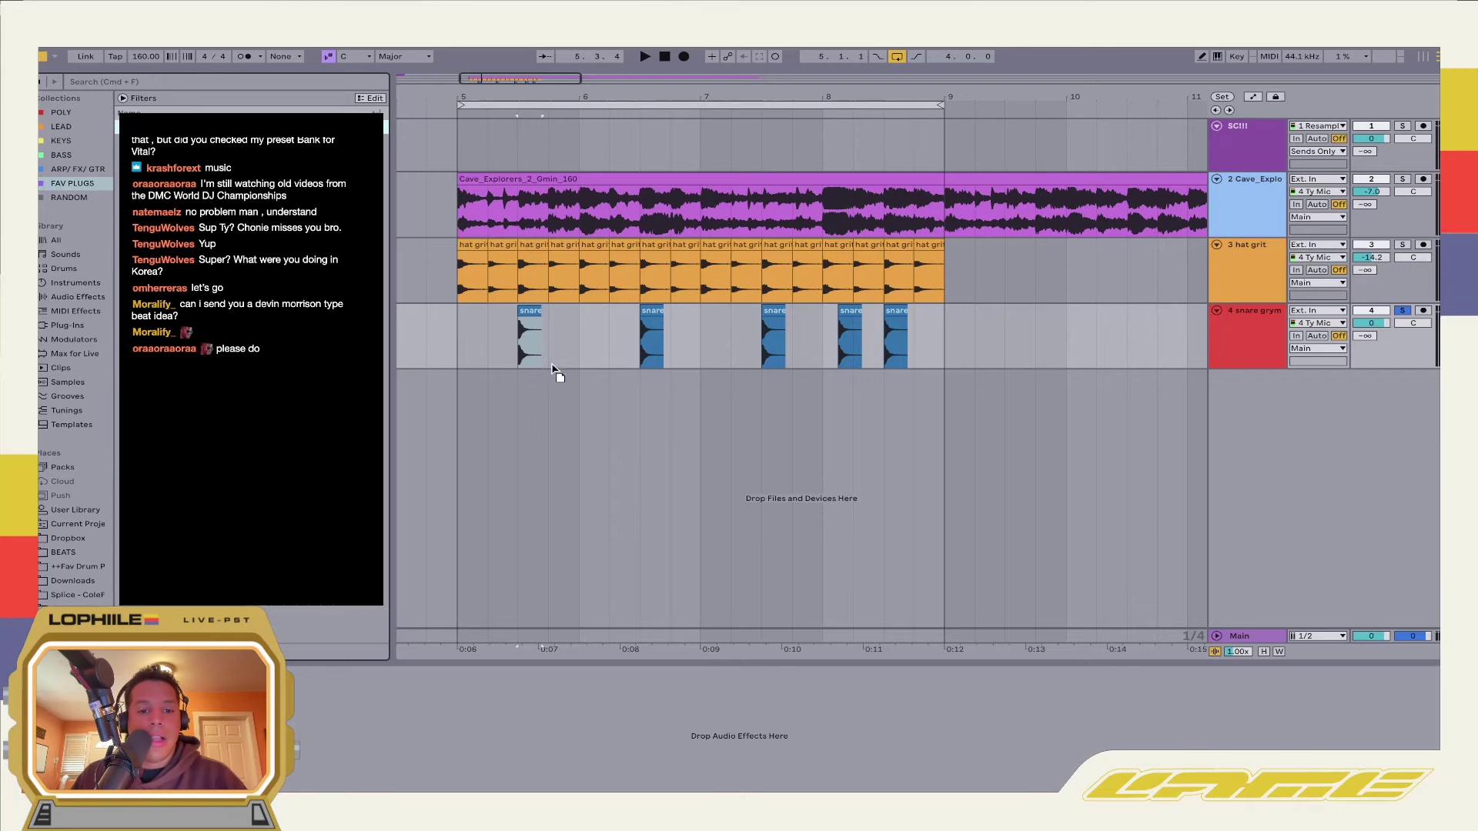
double_click(532, 311)
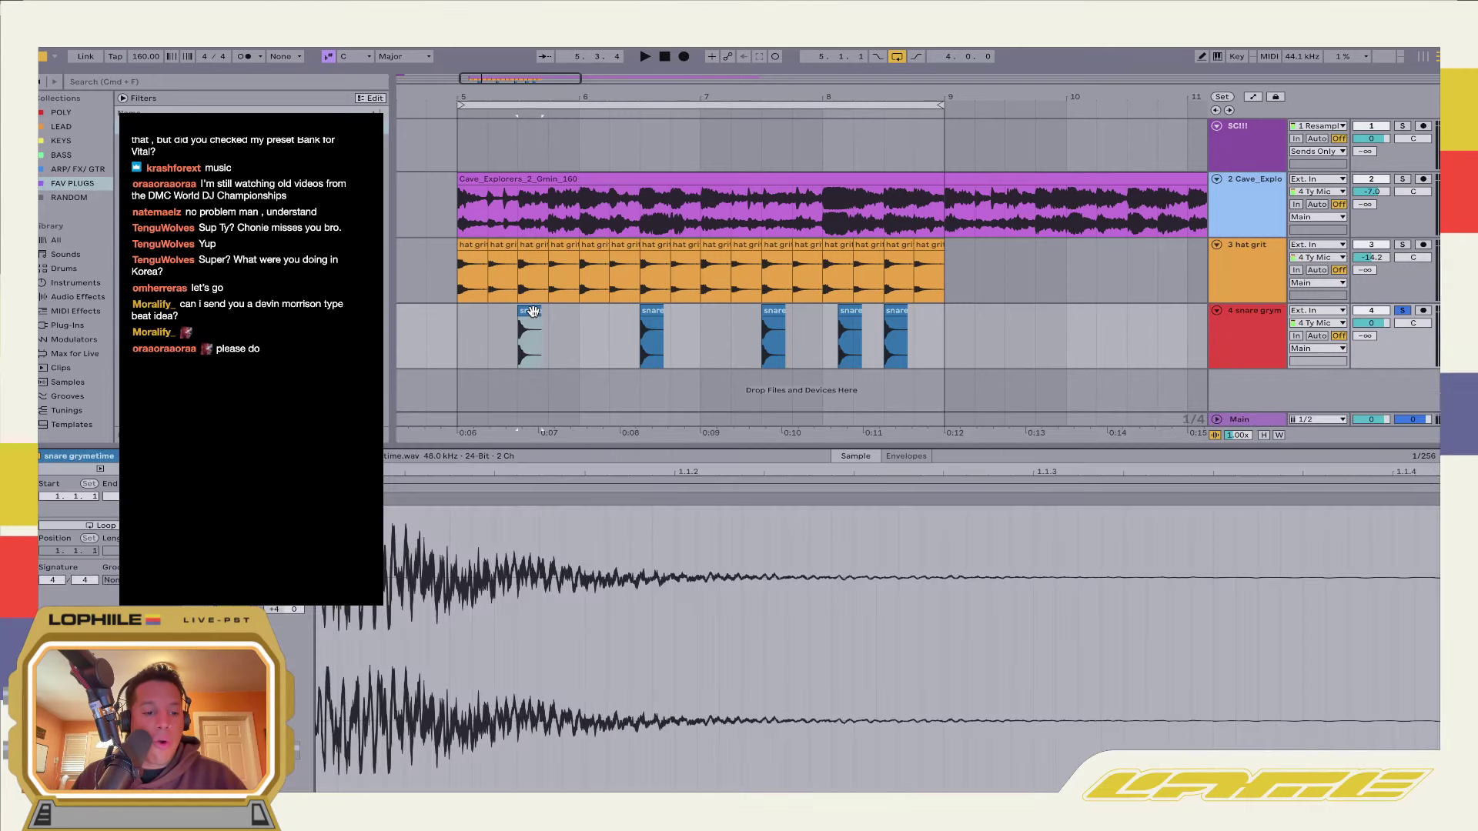
left_click(651, 331)
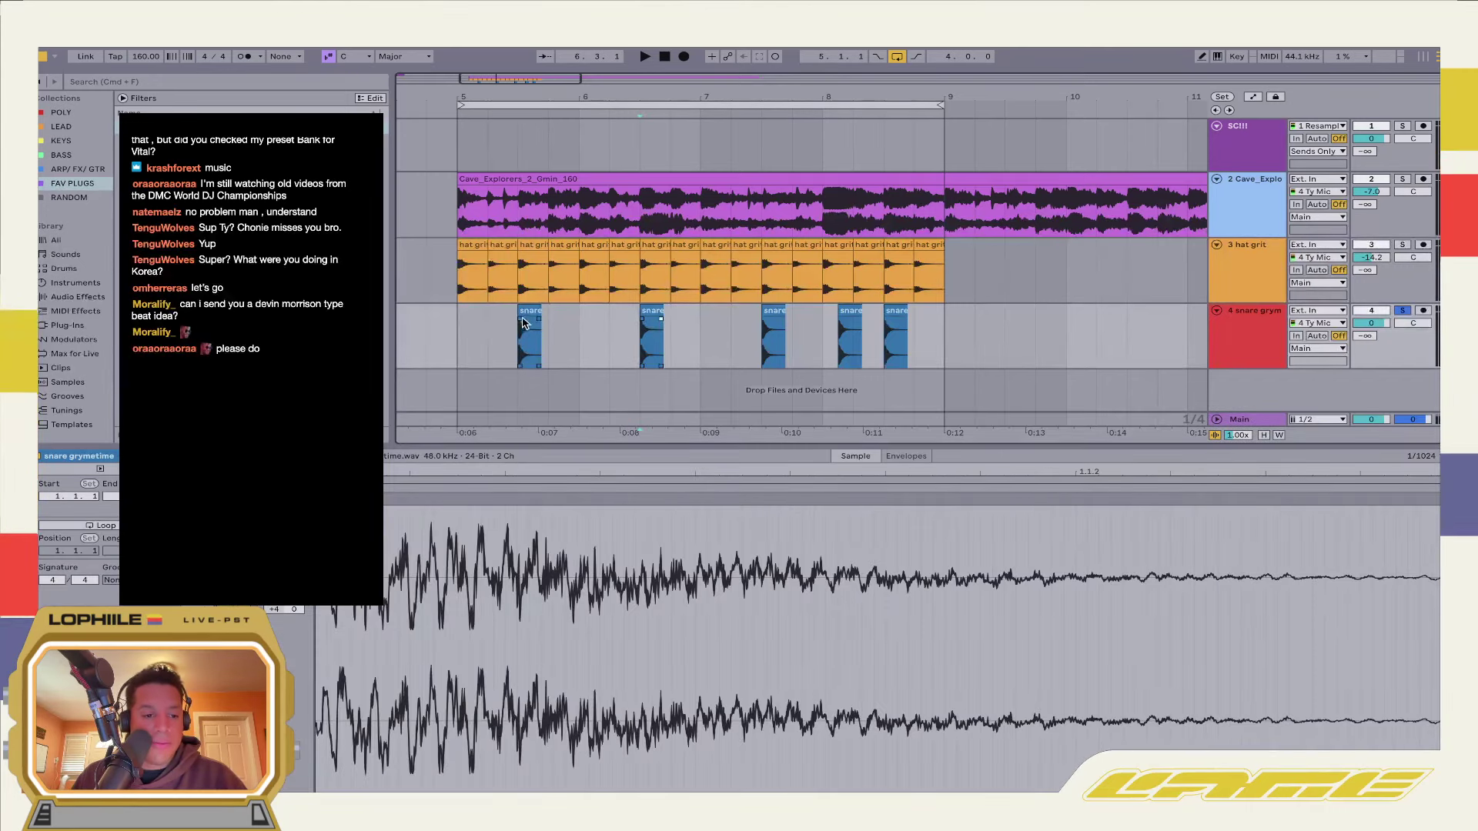
left_click(524, 323)
key("space")
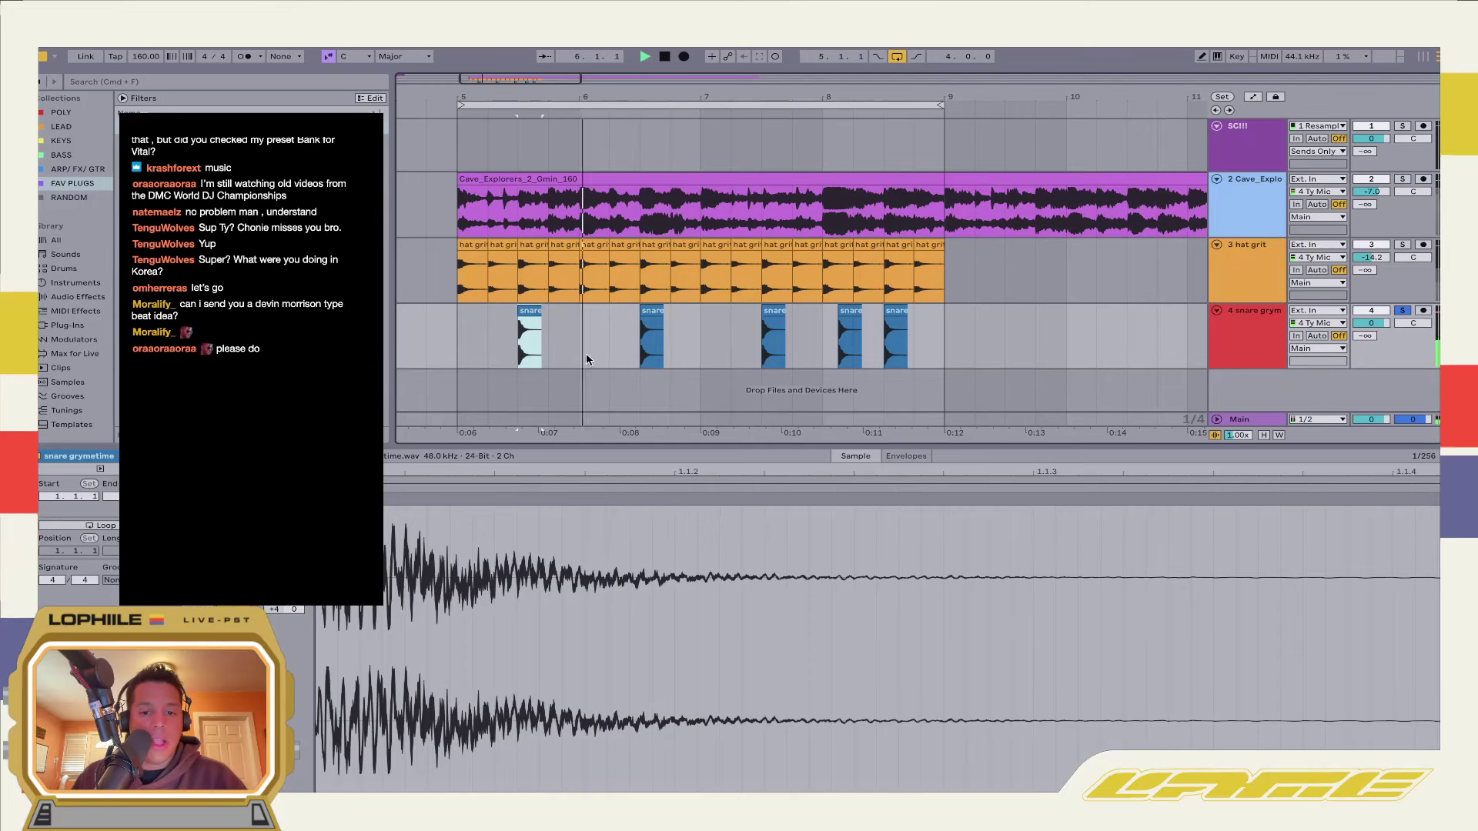
left_click(586, 360)
key("space")
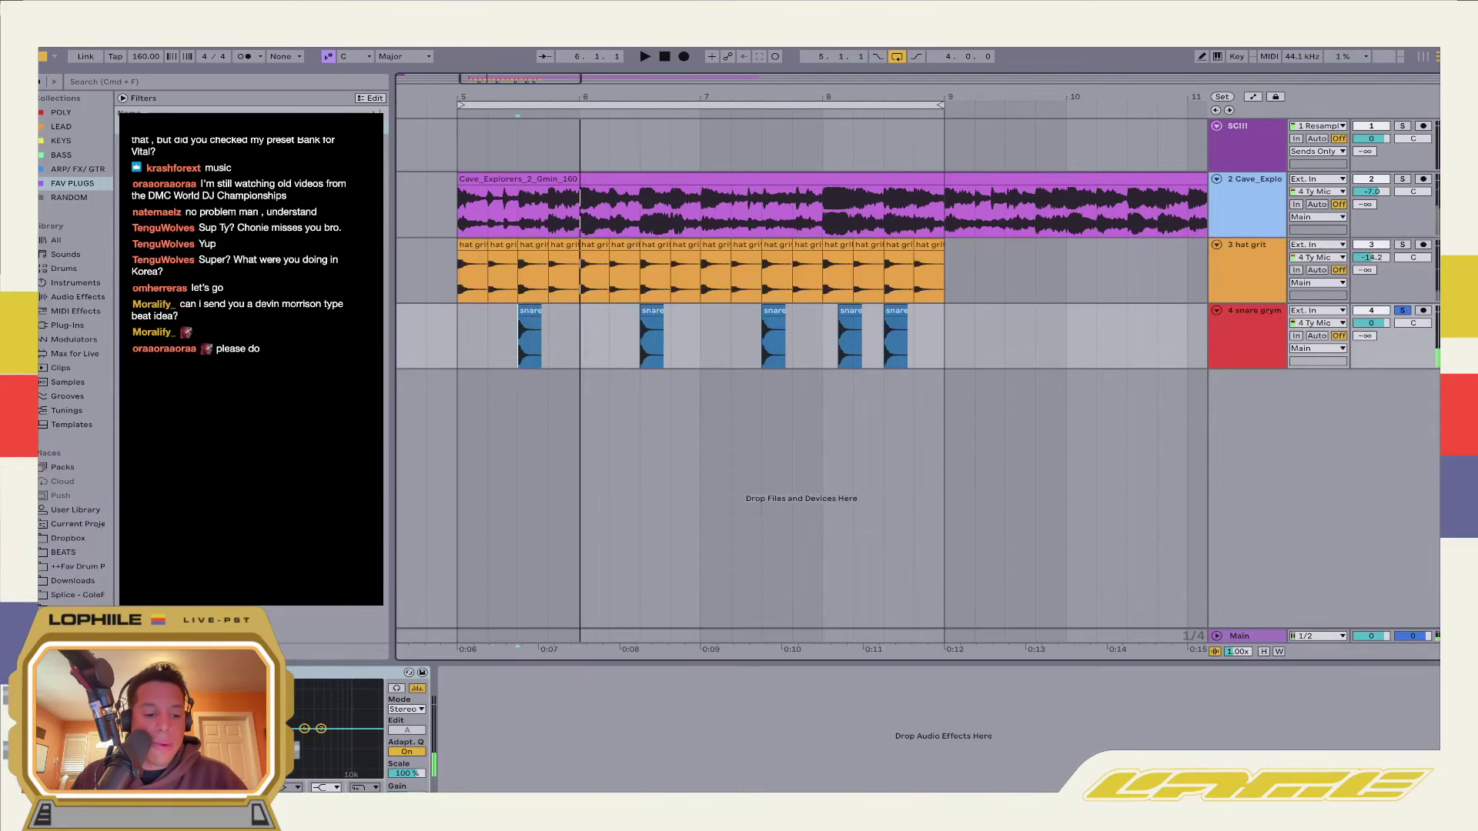
Cut a narrow notch in the snare's upper mids with EQ Eight and take the snare track out of solo
left_click(542, 346)
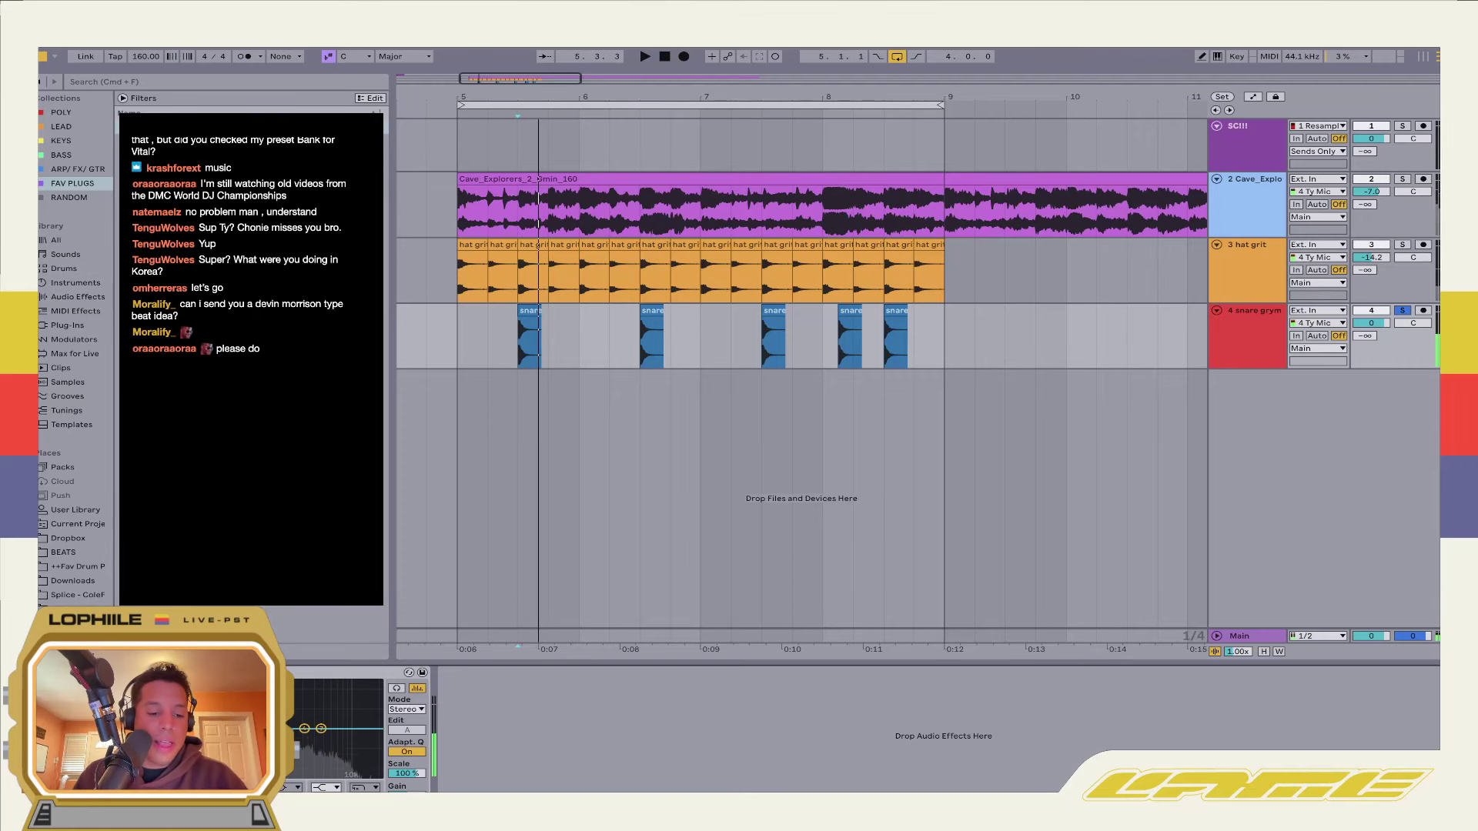
mouse_move(310, 728)
left_mouse_down()
mouse_move(312, 685)
mouse_move(312, 743)
left_mouse_up()
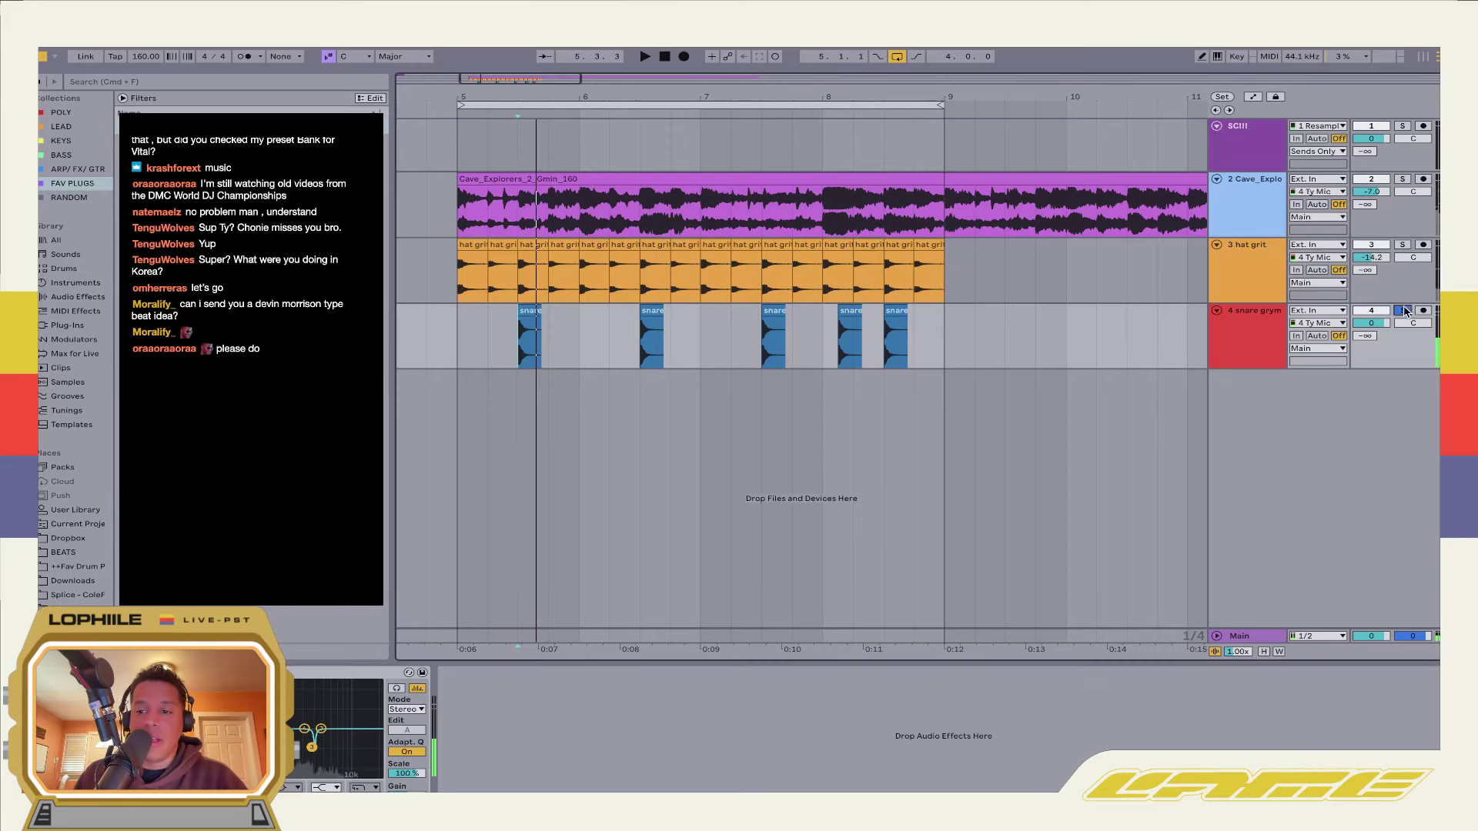
left_click(461, 398)
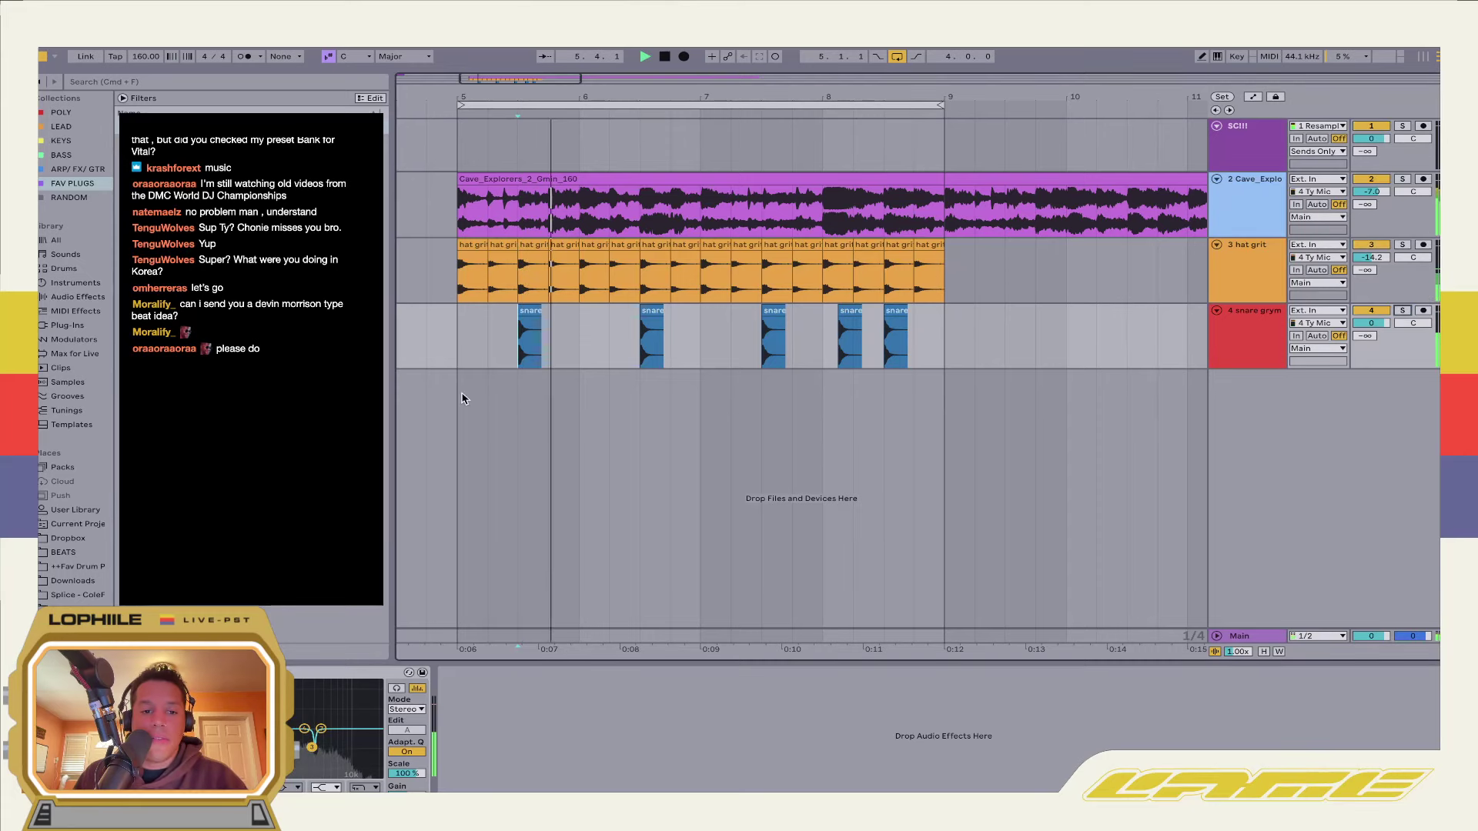
Search the plug-ins for "trans", add Transient Master to the snare track, and reduce its sustain to -32.0 %
left_click(143, 83)
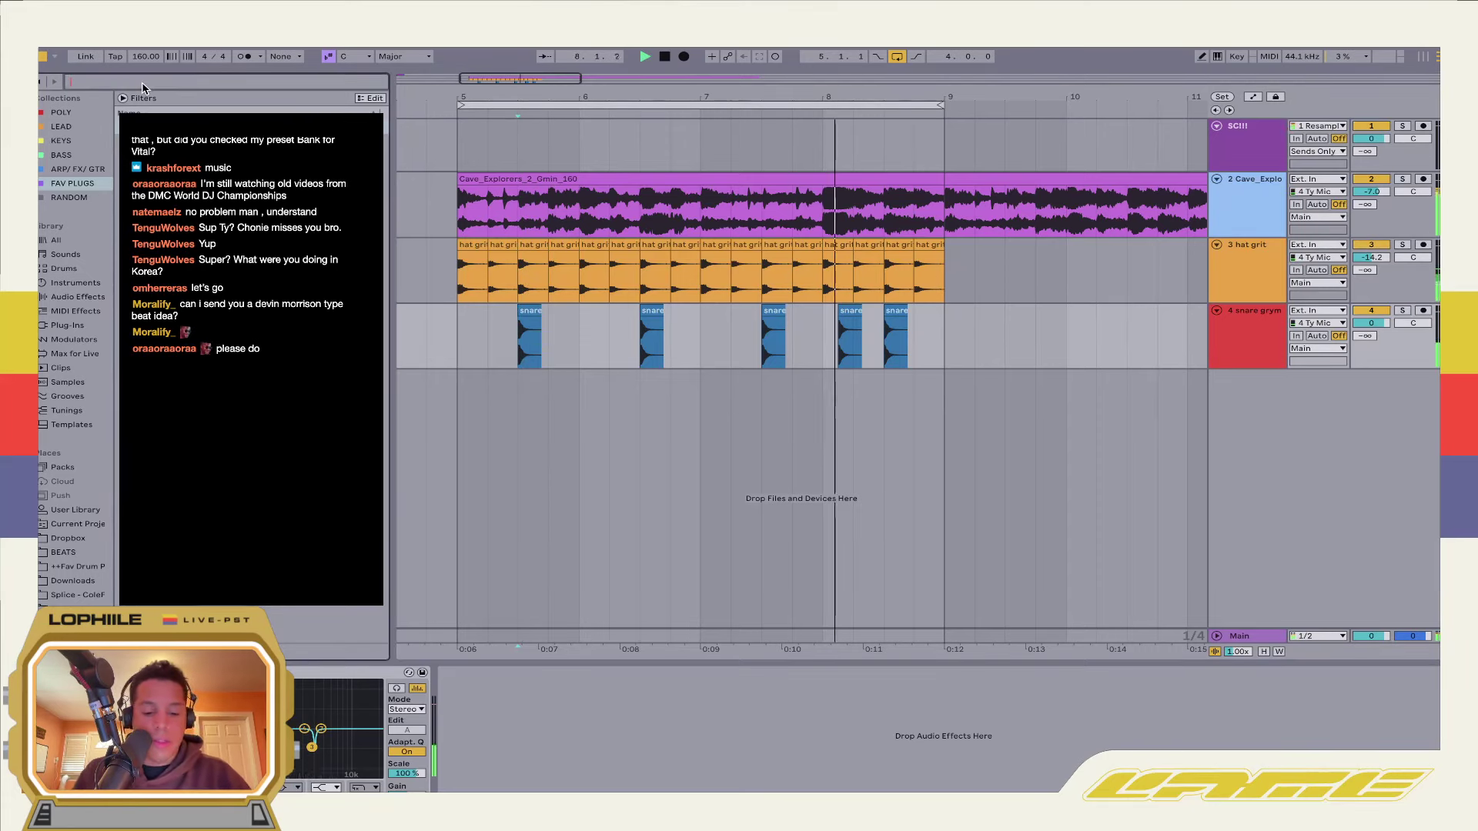
left_click(101, 300)
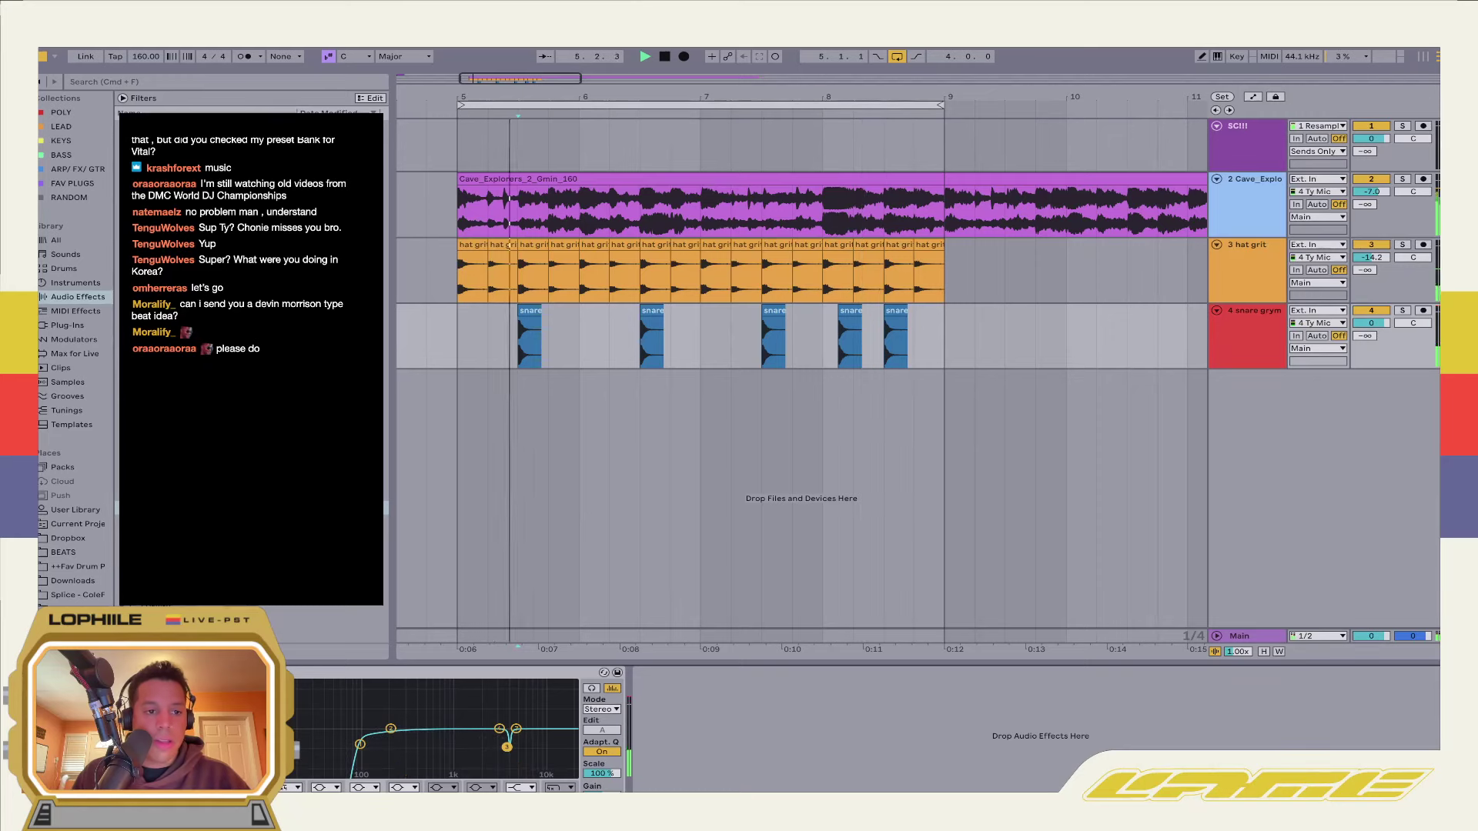
left_click(136, 83)
type("trans")
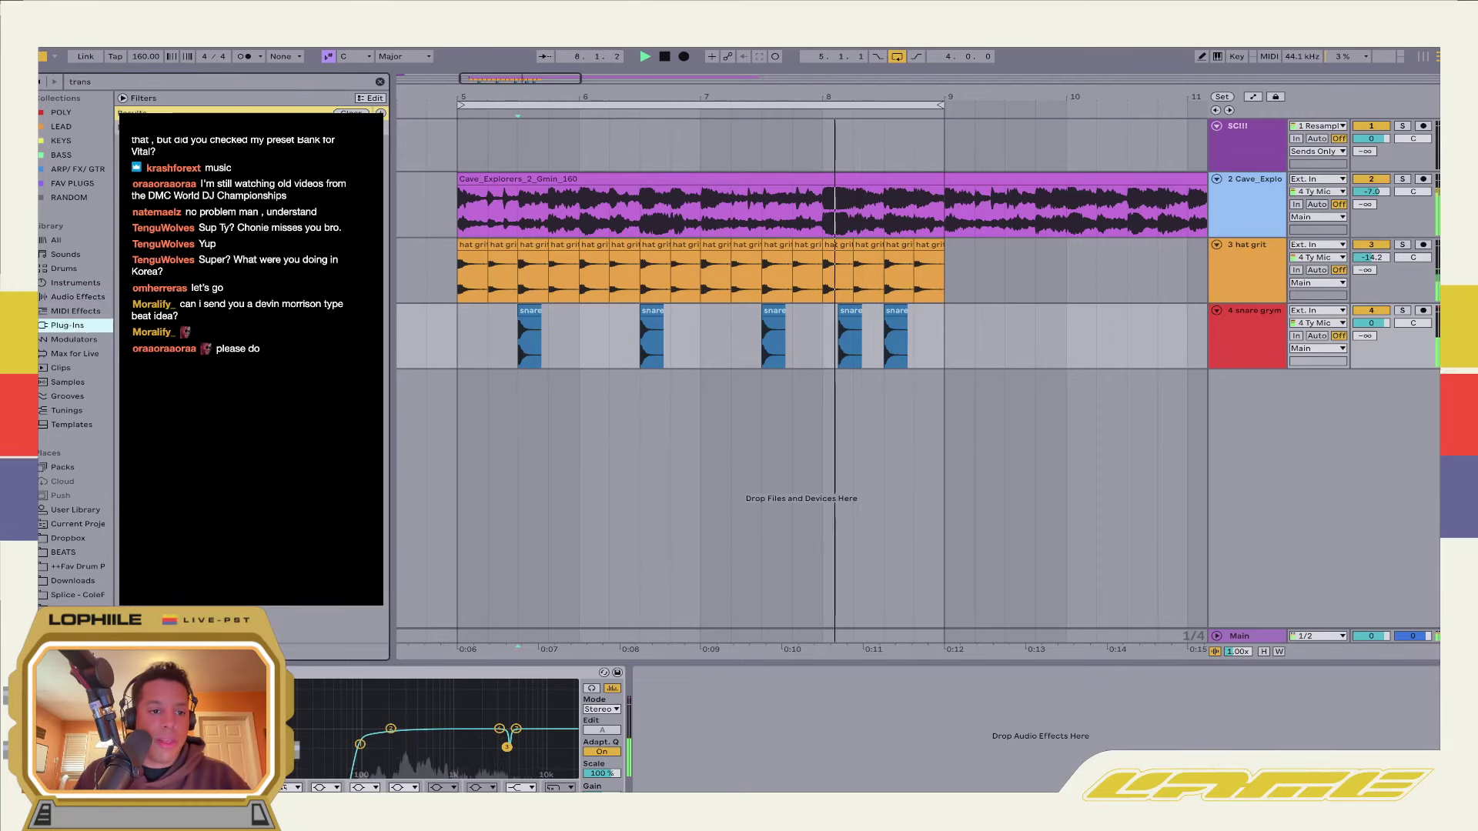
key("Return")
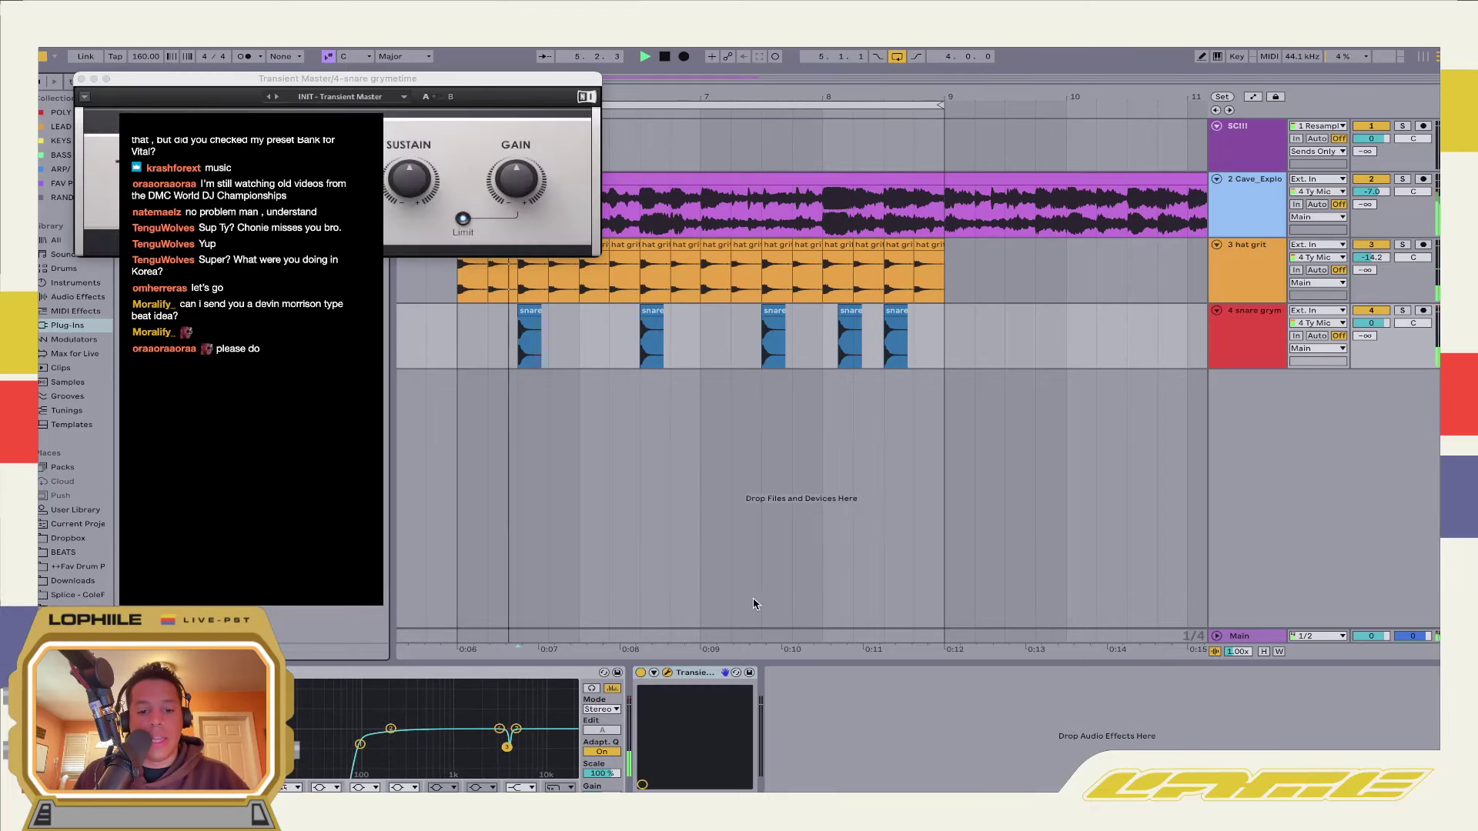
scroll(409, 182, "up", 5)
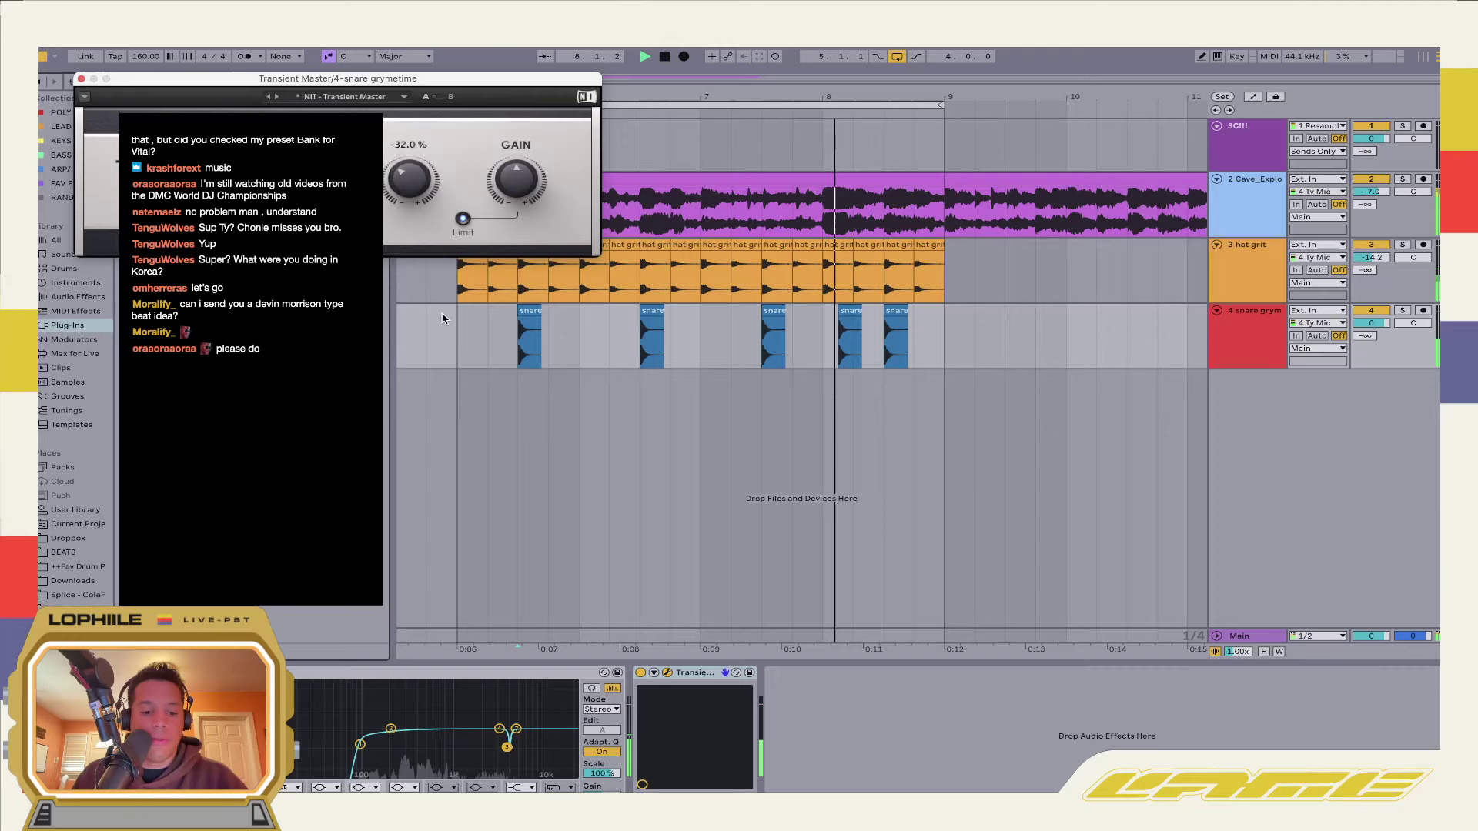
left_click(81, 79)
Search the plug-ins for "pult" and add UADx Pultec EQP-1A EQ after Transient Master on the snare track
key("ctrl+f")
type("pul")
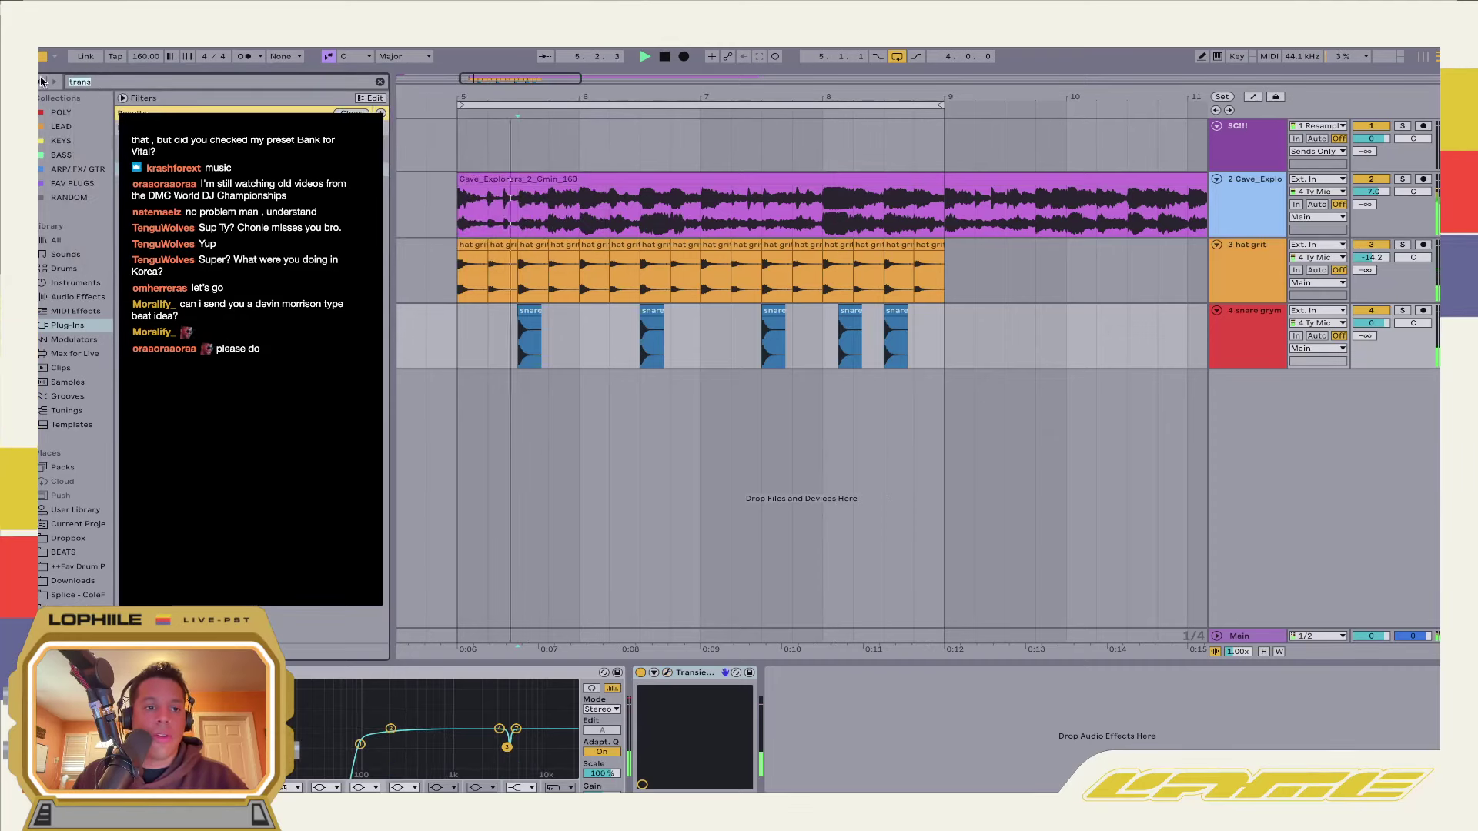
type("t")
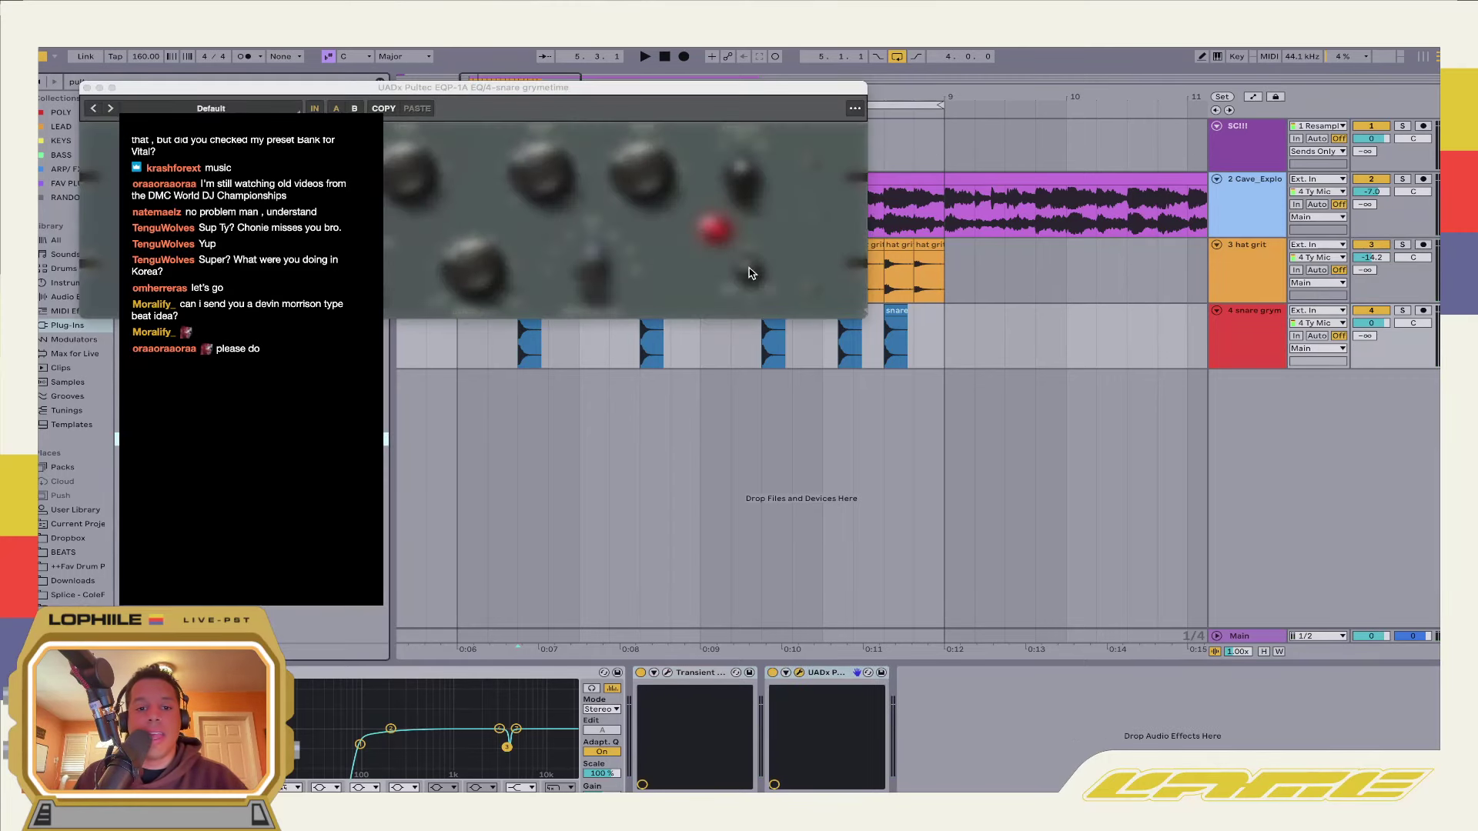
Set the high frequency selector on the snare's Pultec EQP-1A to 16 KCS and solo the snare track for playback
left_click_drag(545, 101, 915, 182)
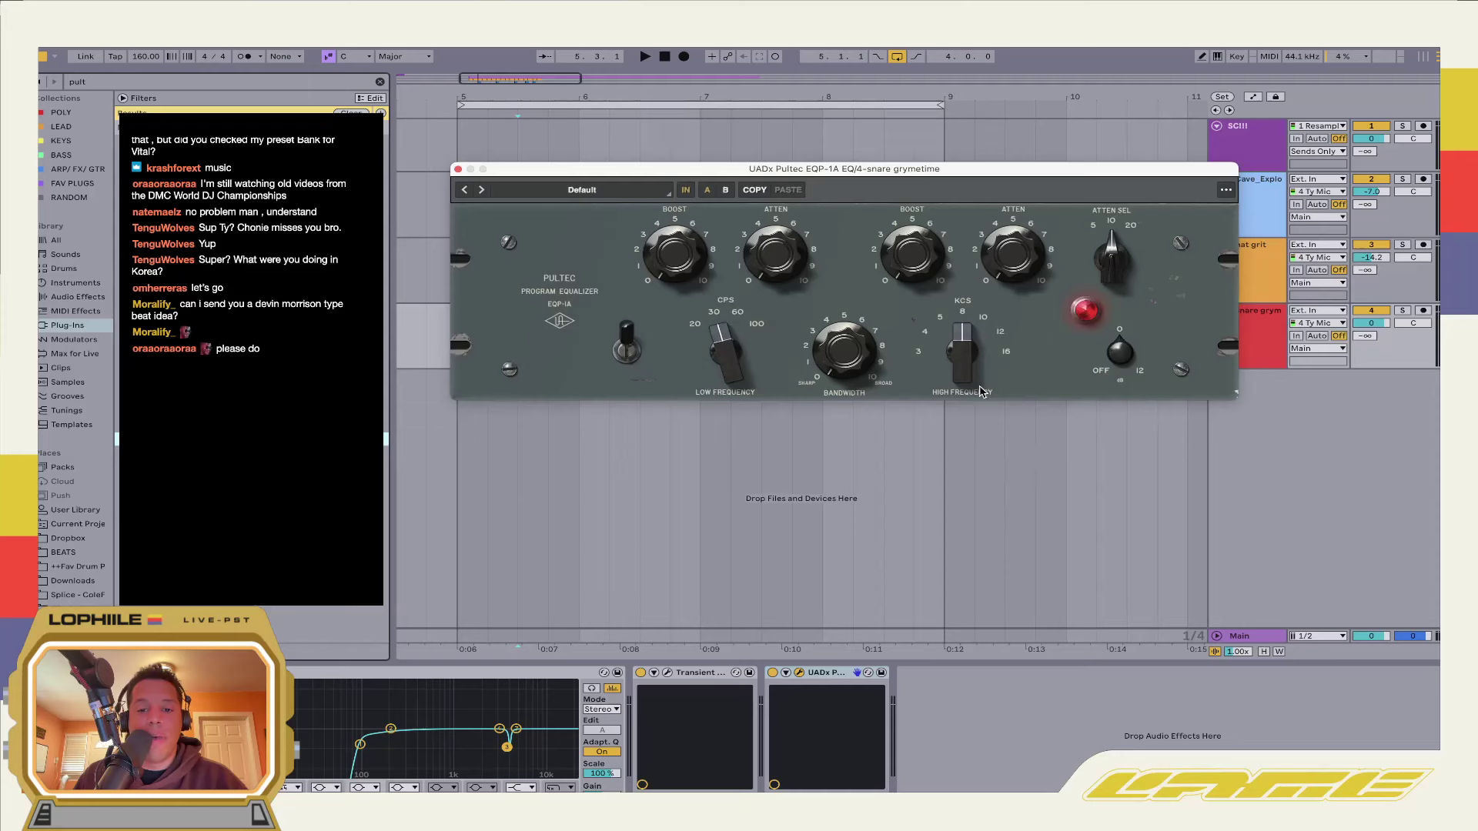
left_click_drag(971, 379, 948, 293)
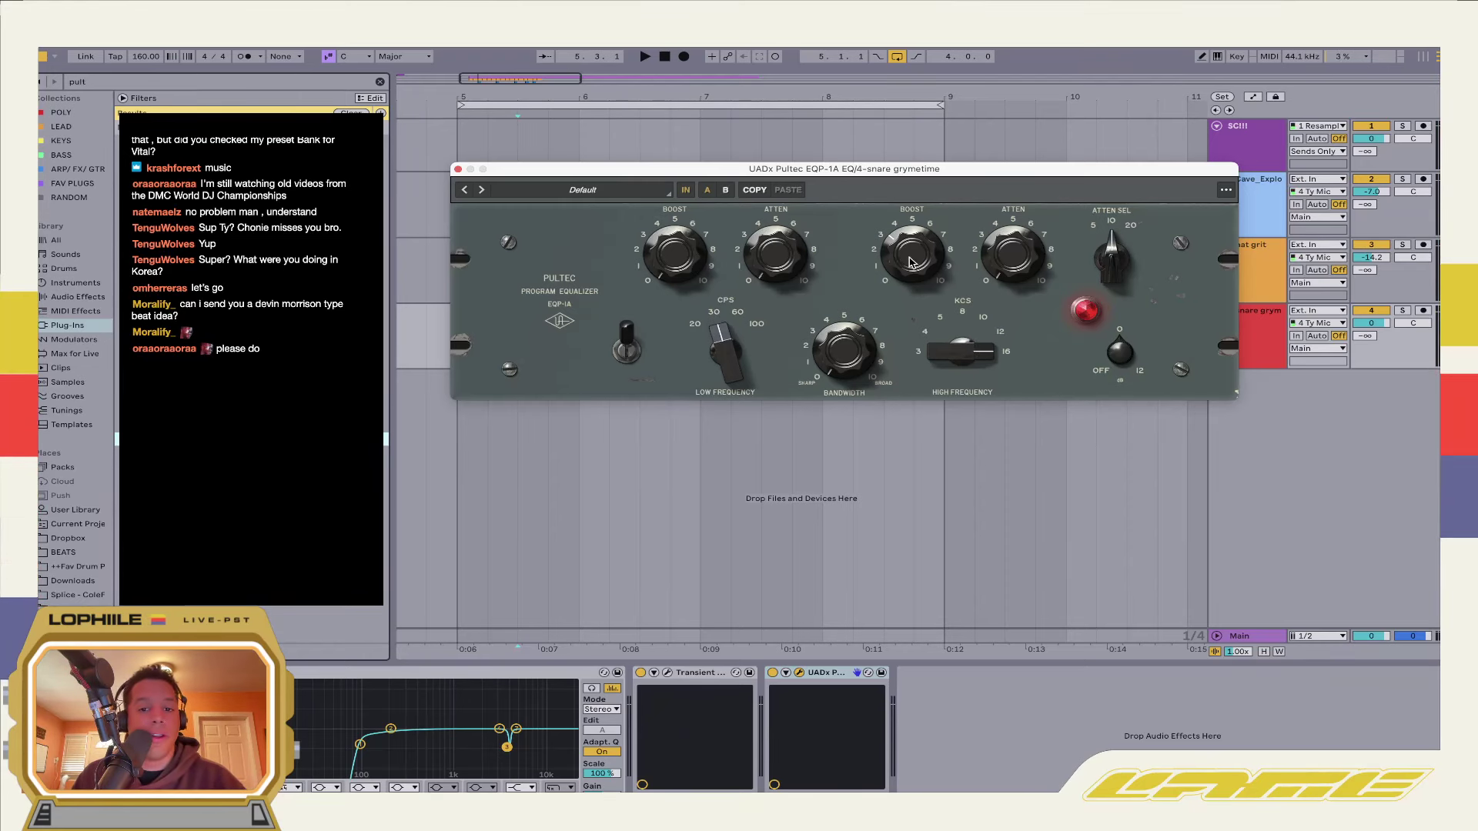
key("space")
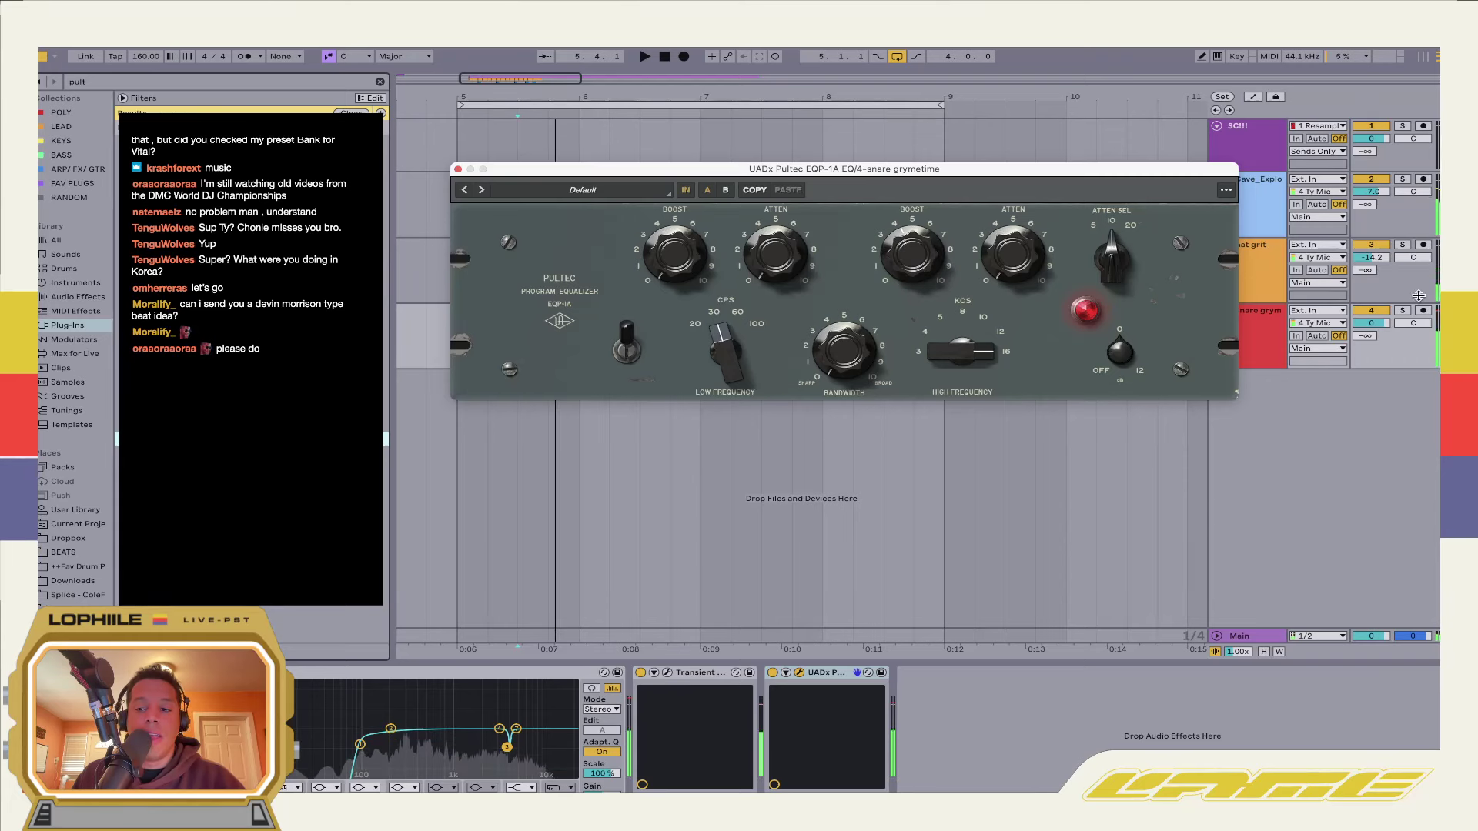
left_click(1404, 311)
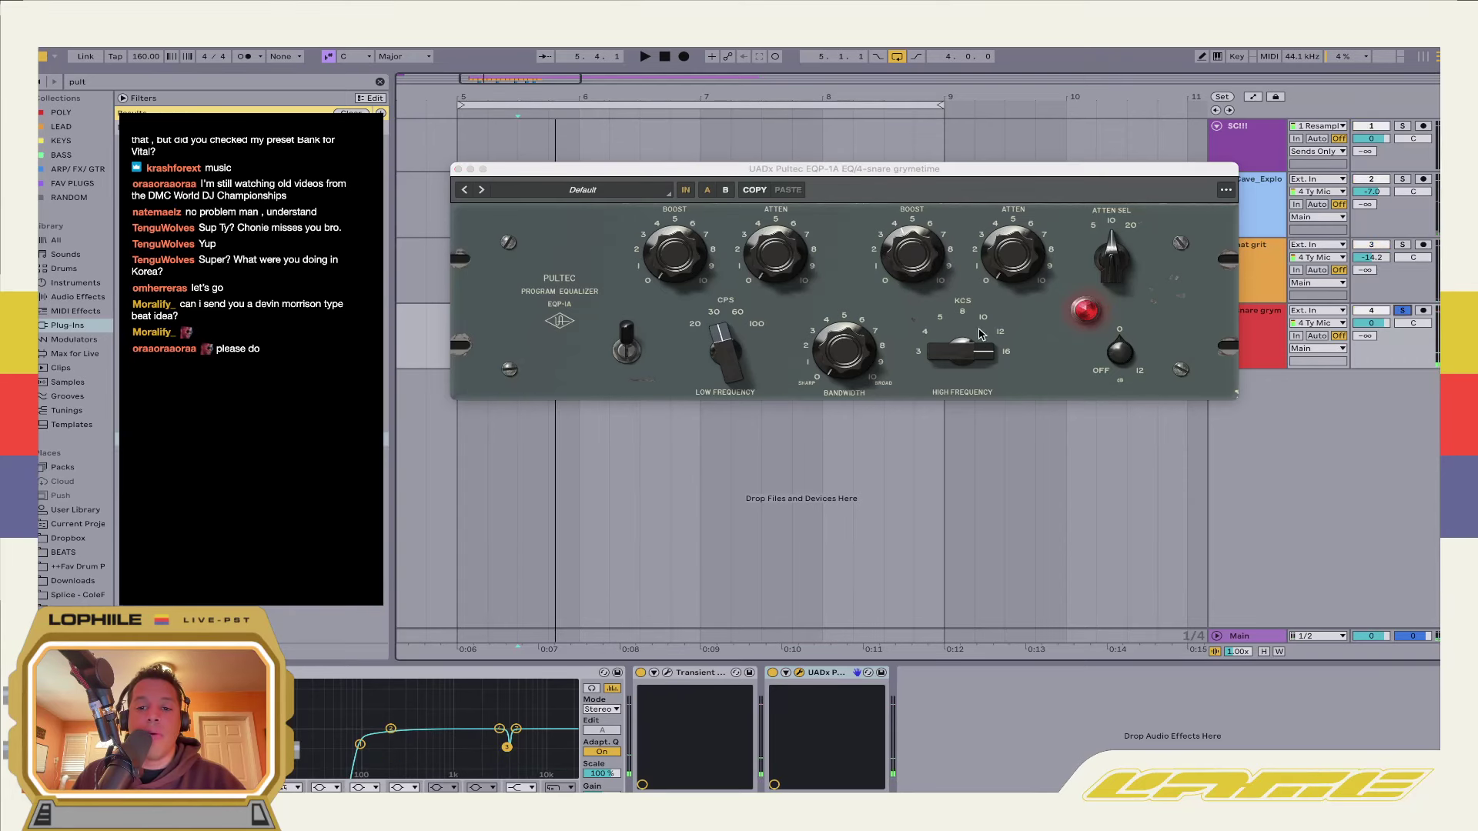
left_click(941, 288)
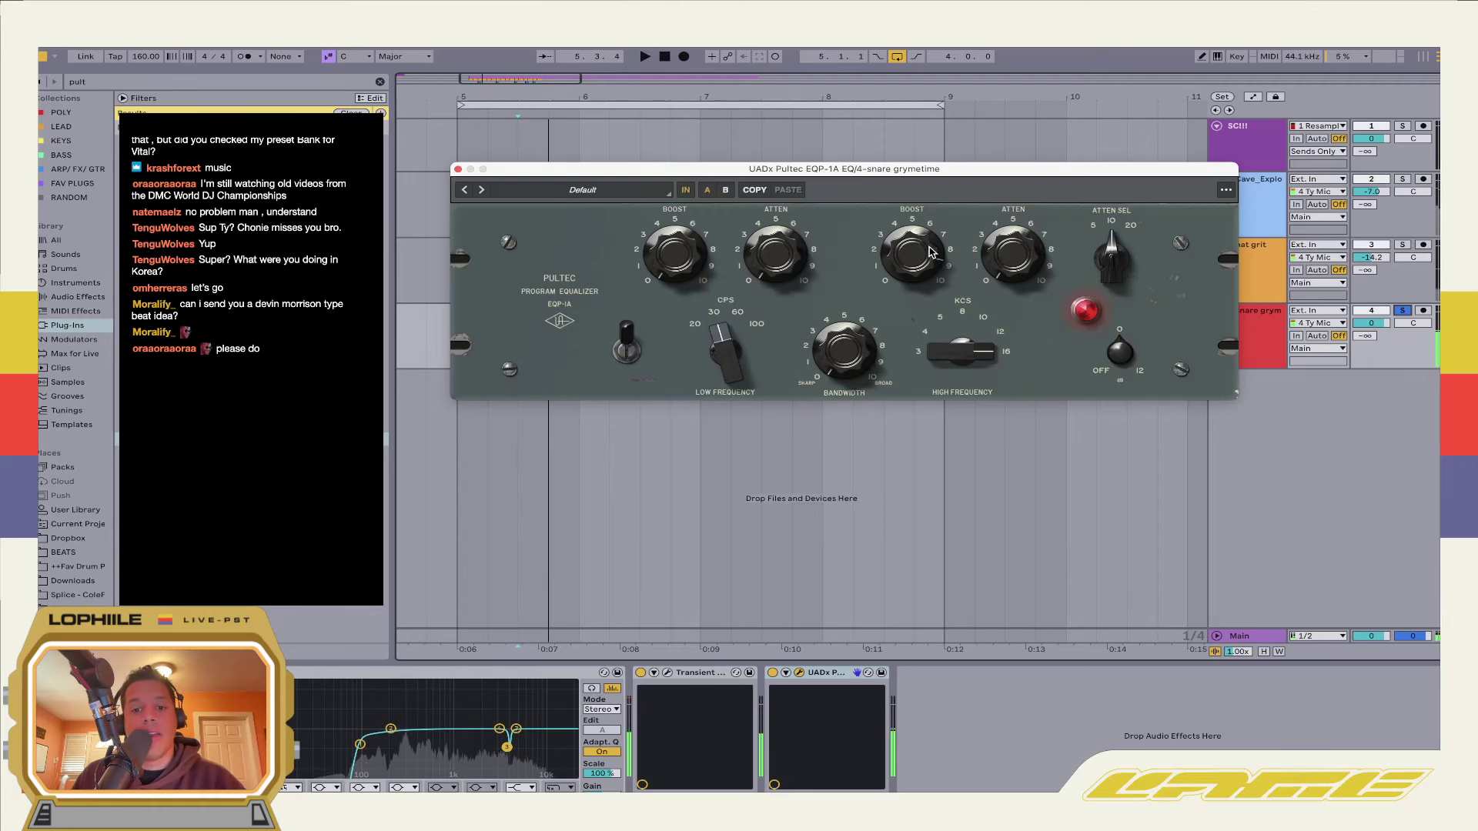
Compare the soloed snare with the Pultec EQ bypassed and enabled while it plays
left_click(772, 672)
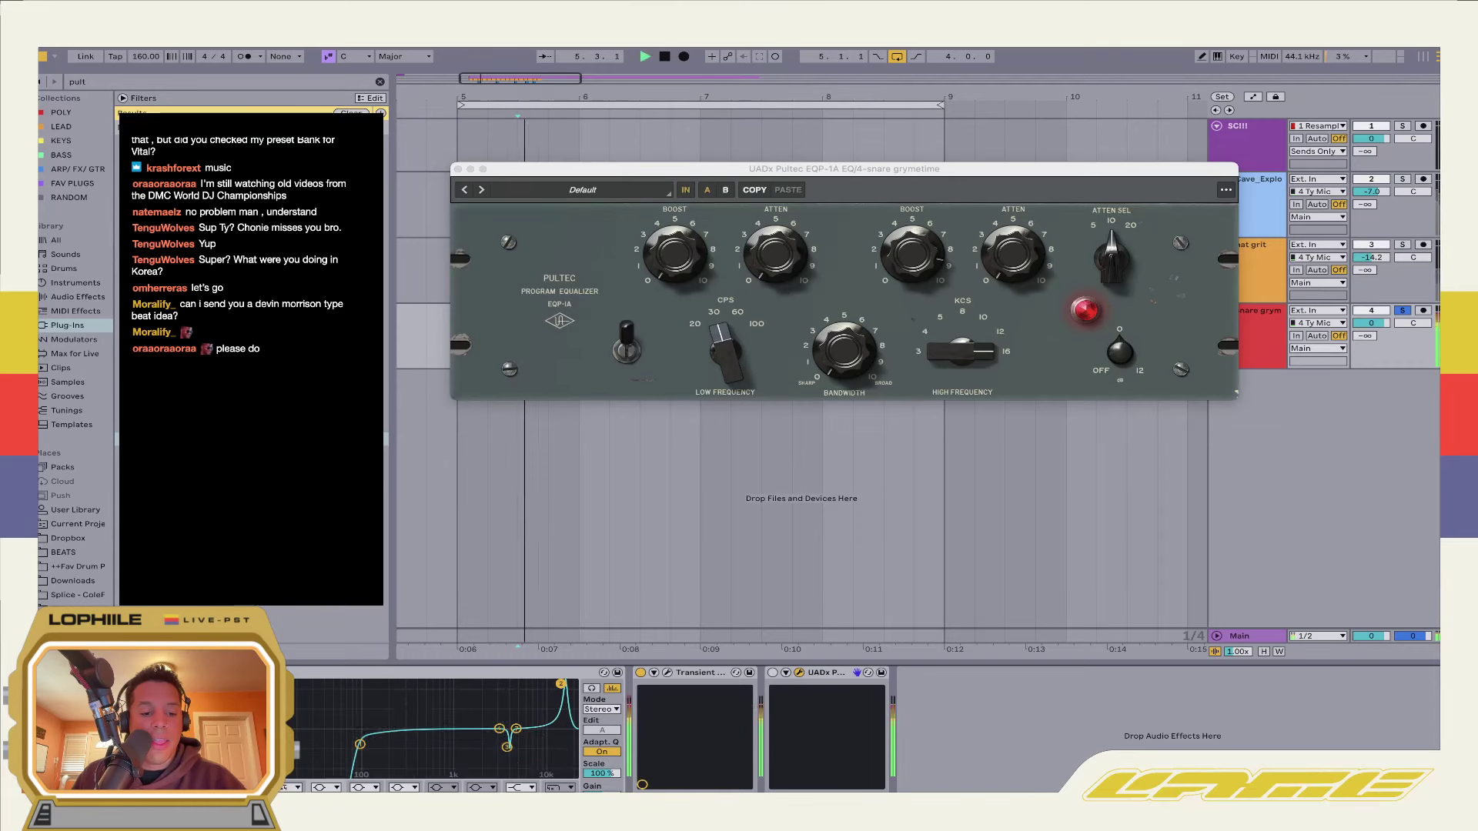
key("space")
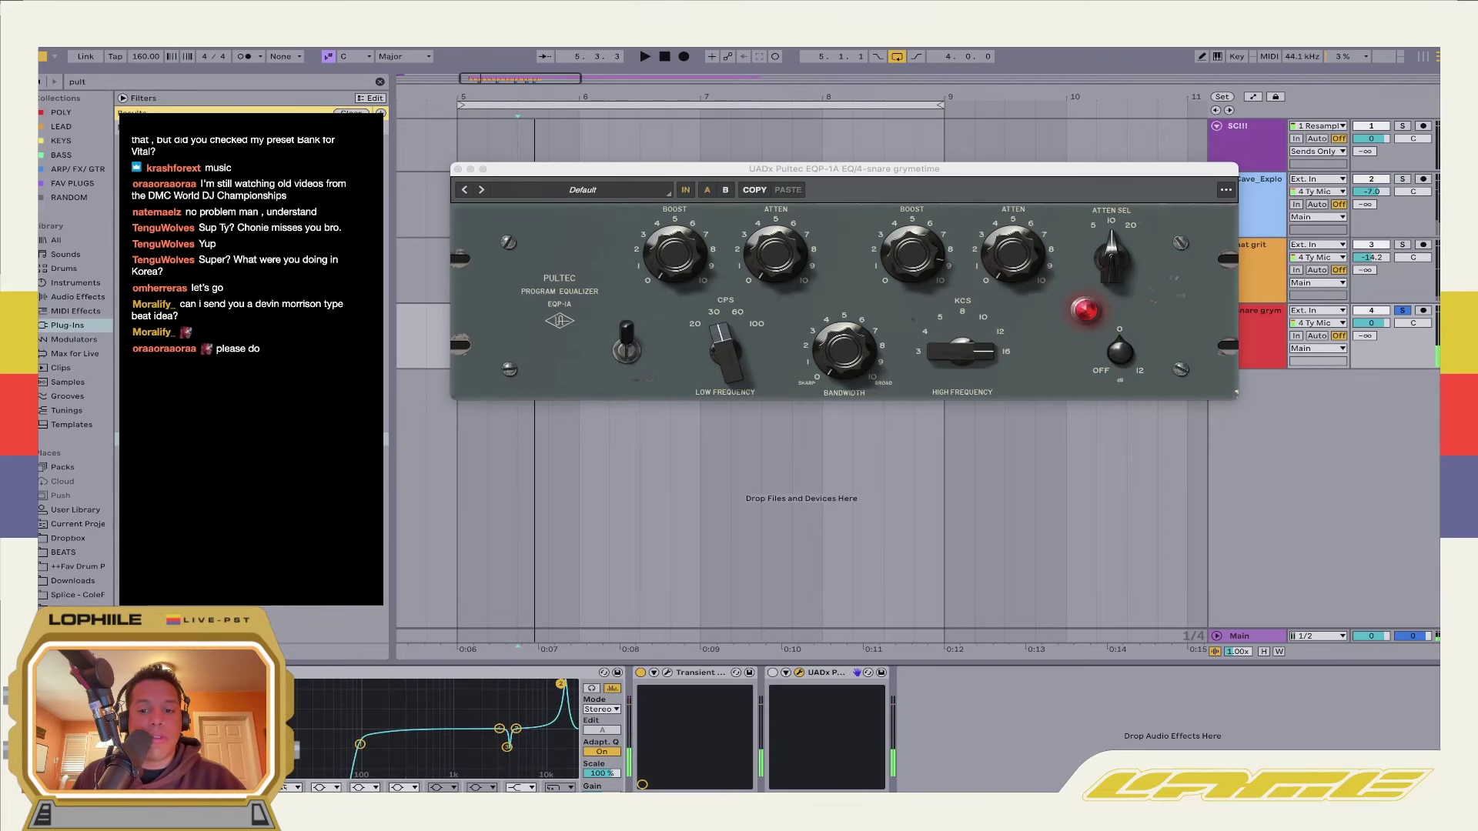
key("space")
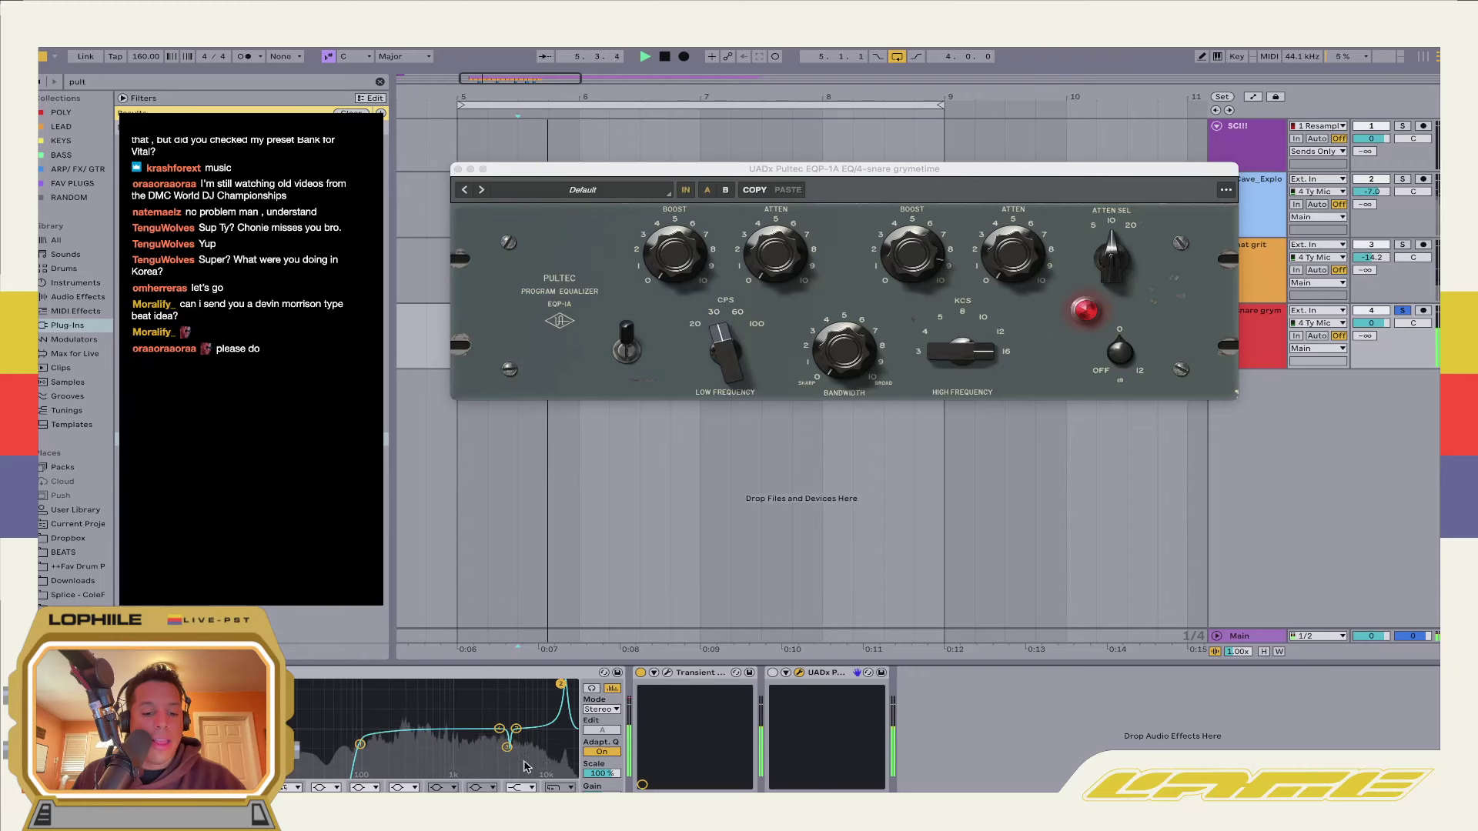
left_click(772, 673)
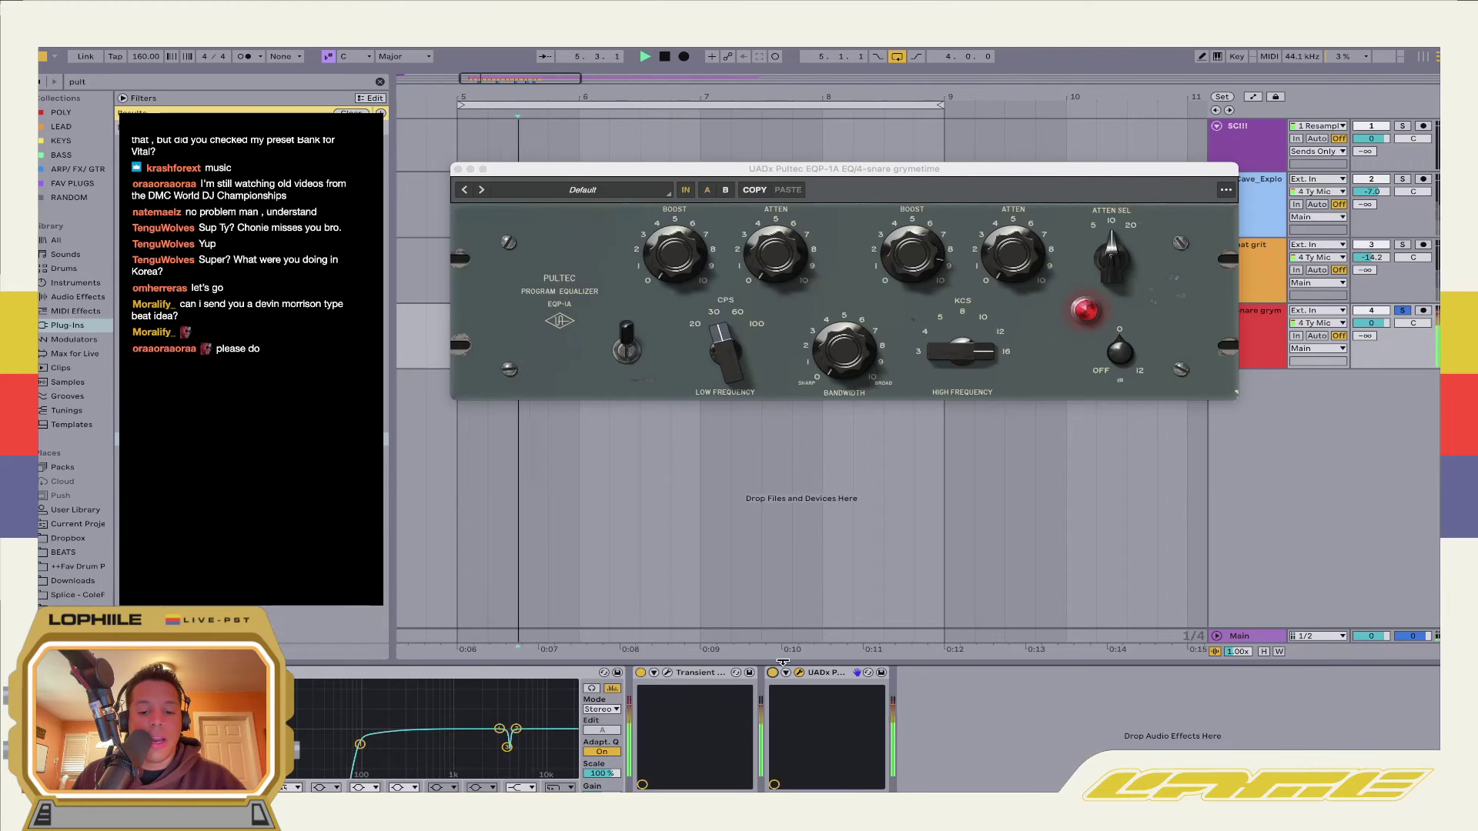
Adjust the high-frequency boost on the snare's Pultec EQ, close its window and play the full loop with the snare unsoloed
left_click(919, 275)
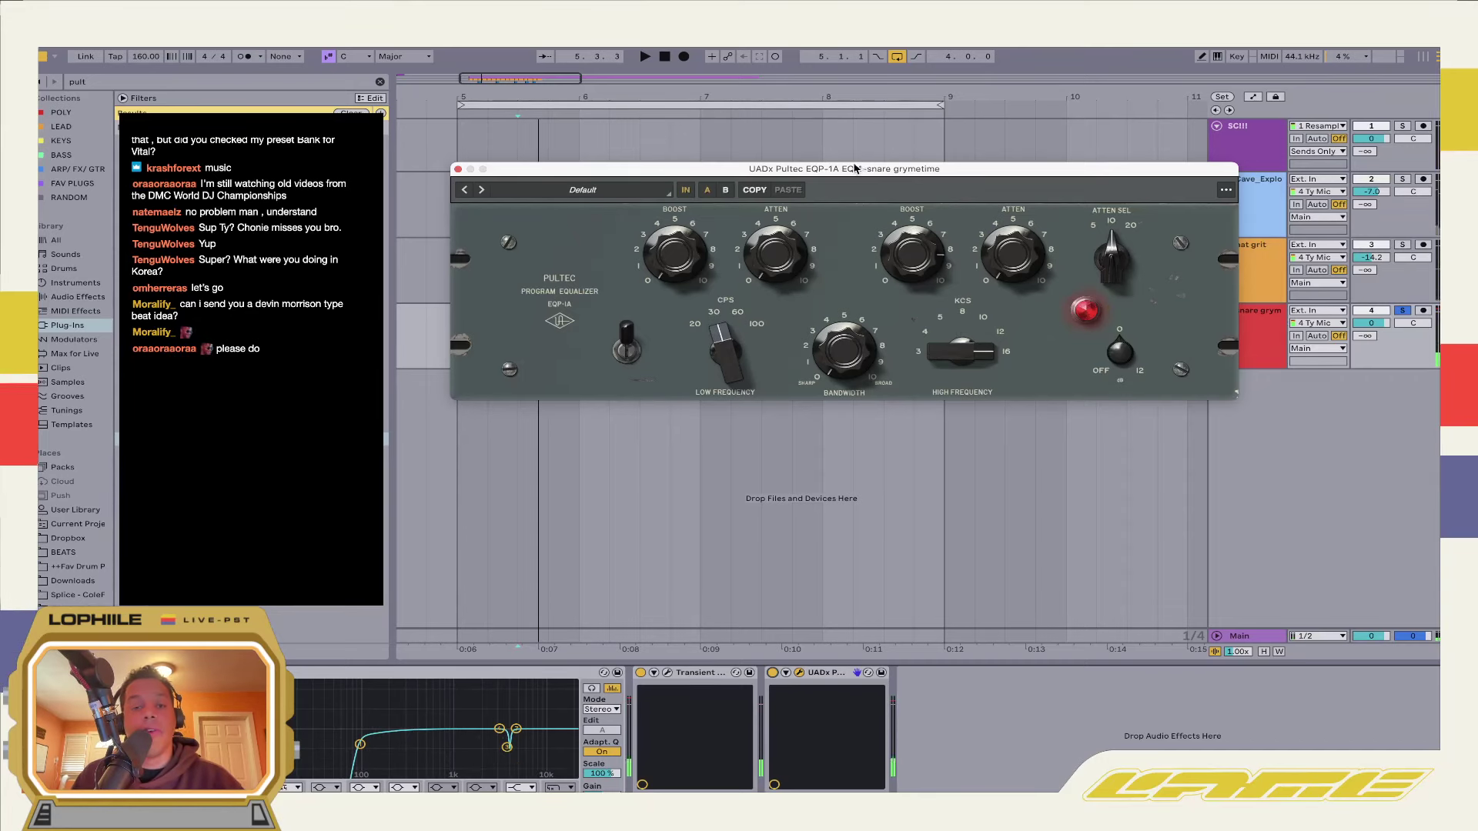
left_click_drag(854, 169, 868, 249)
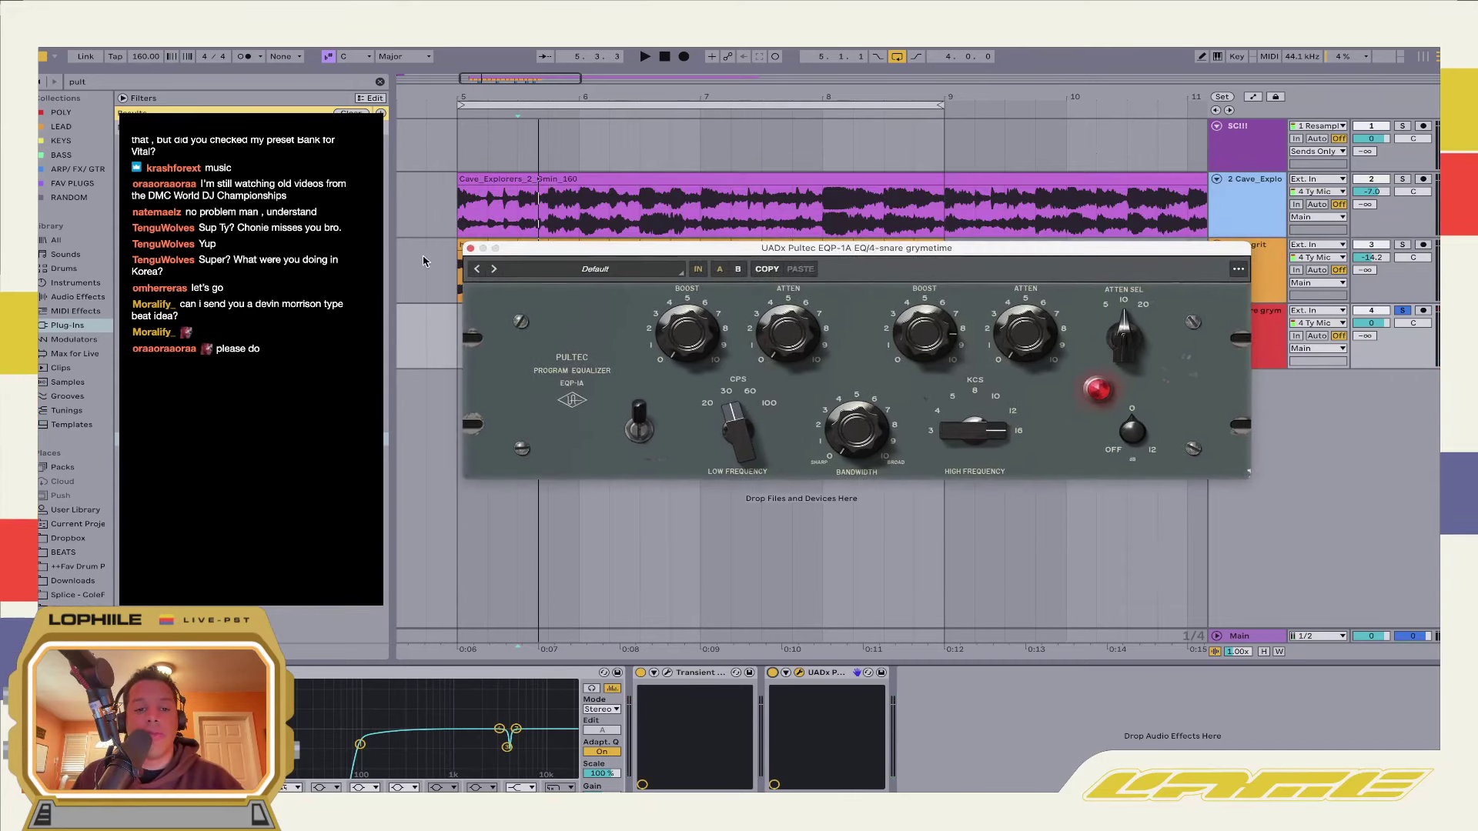
left_click(471, 249)
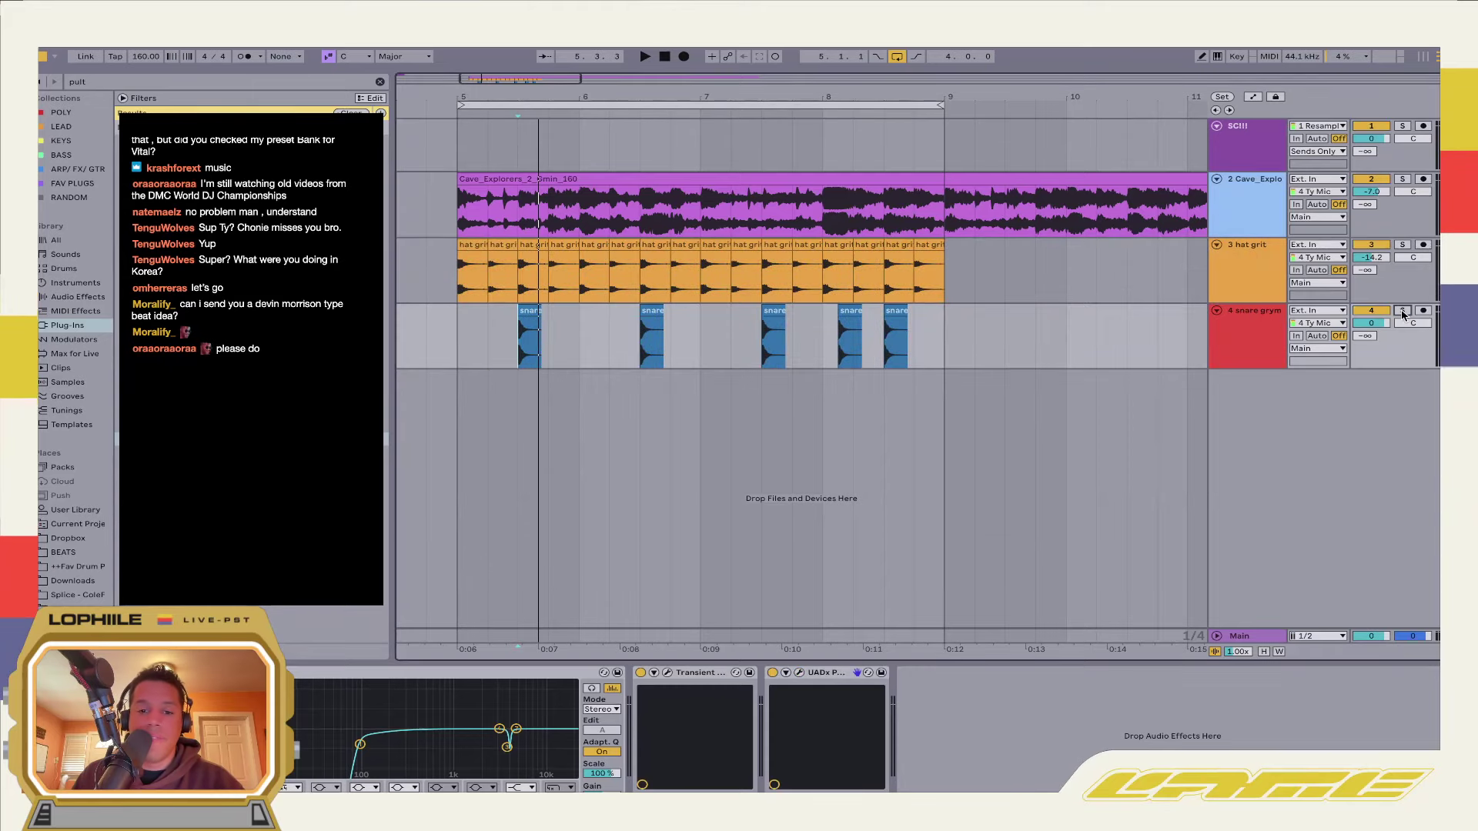
key("space")
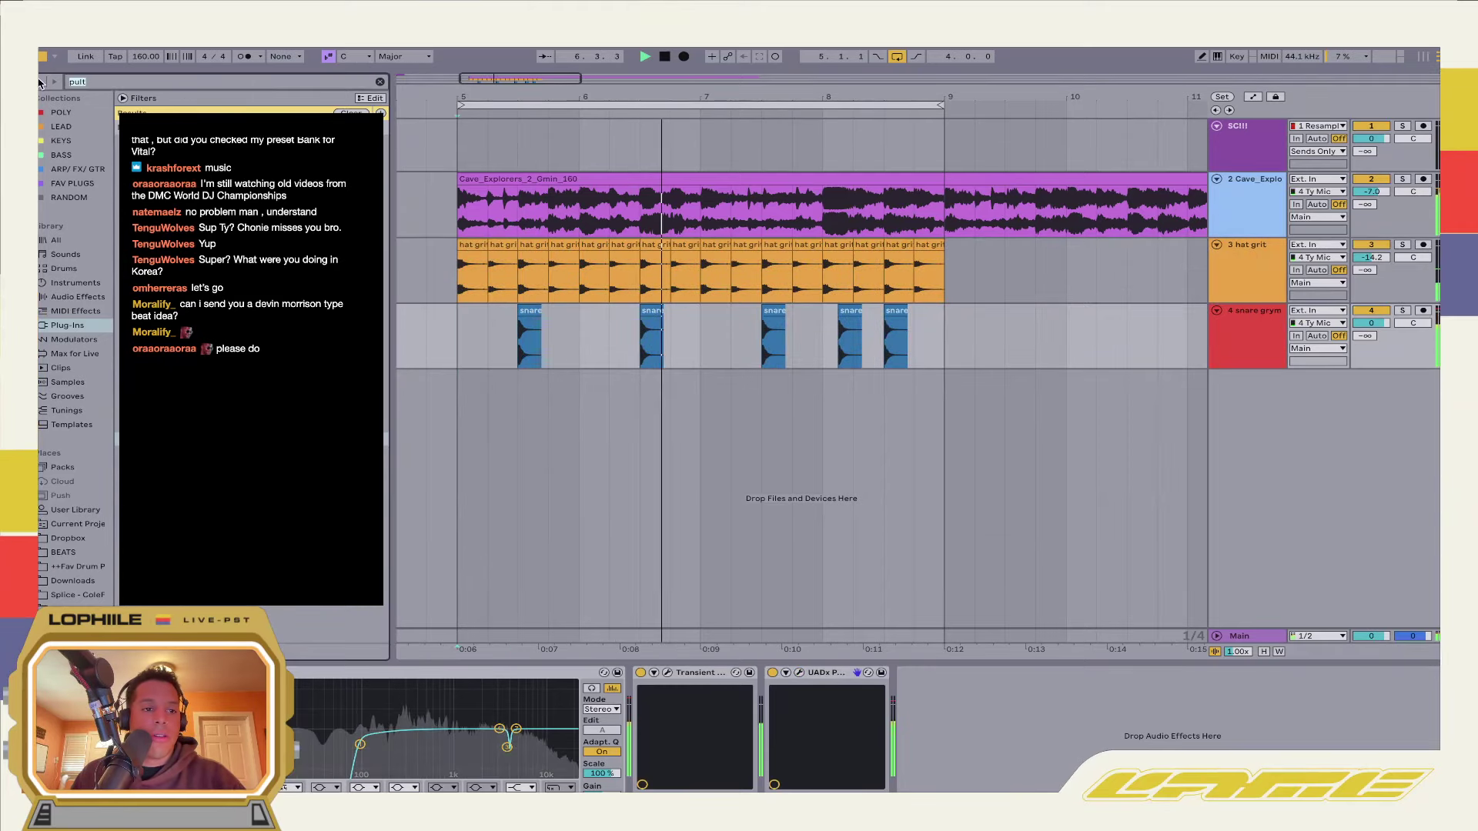
Search the browser for "kick" within the ++Fav Drum folder
key("ctrl+f")
type("kick")
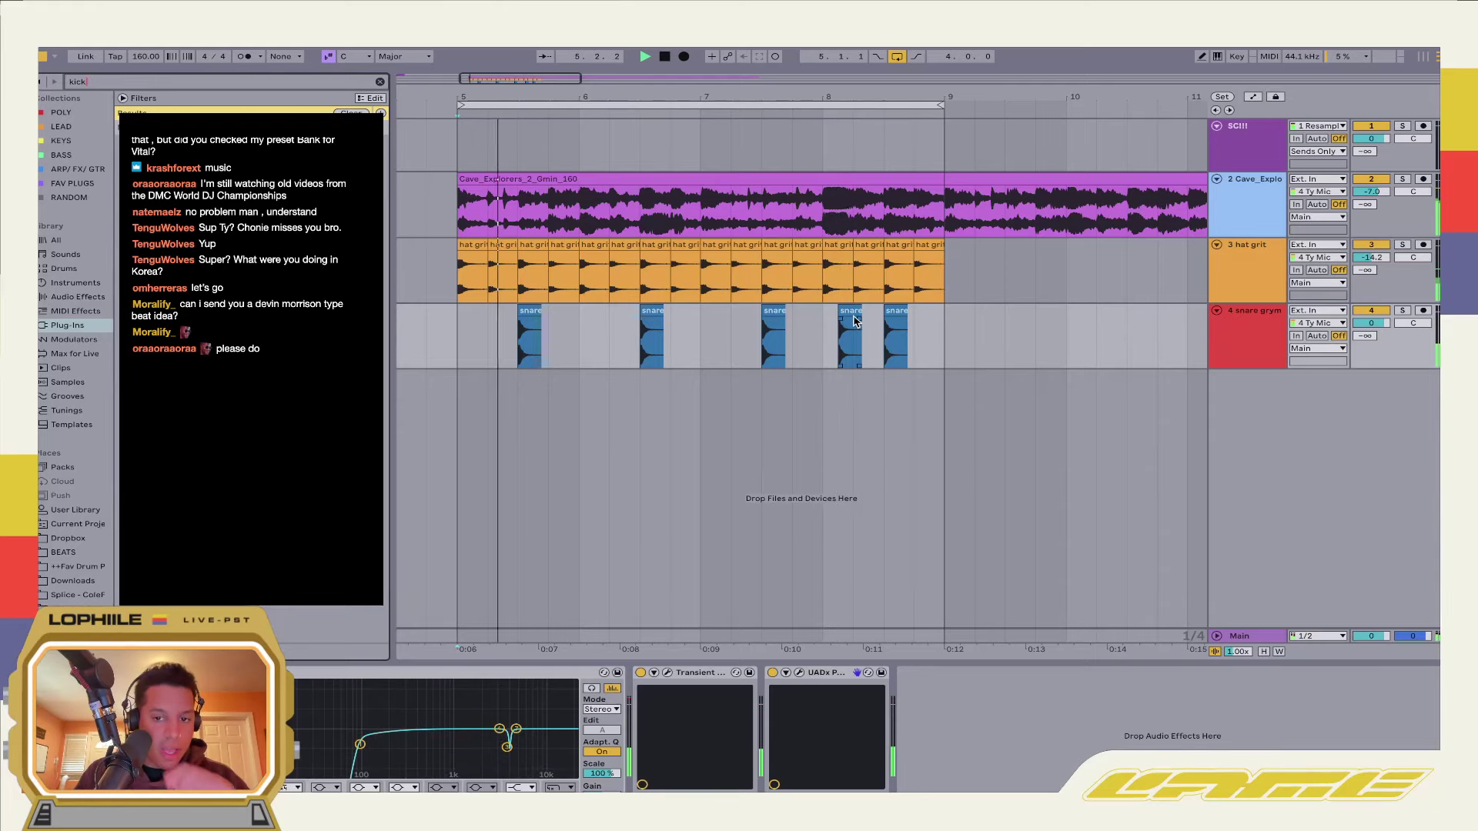
left_click(850, 312)
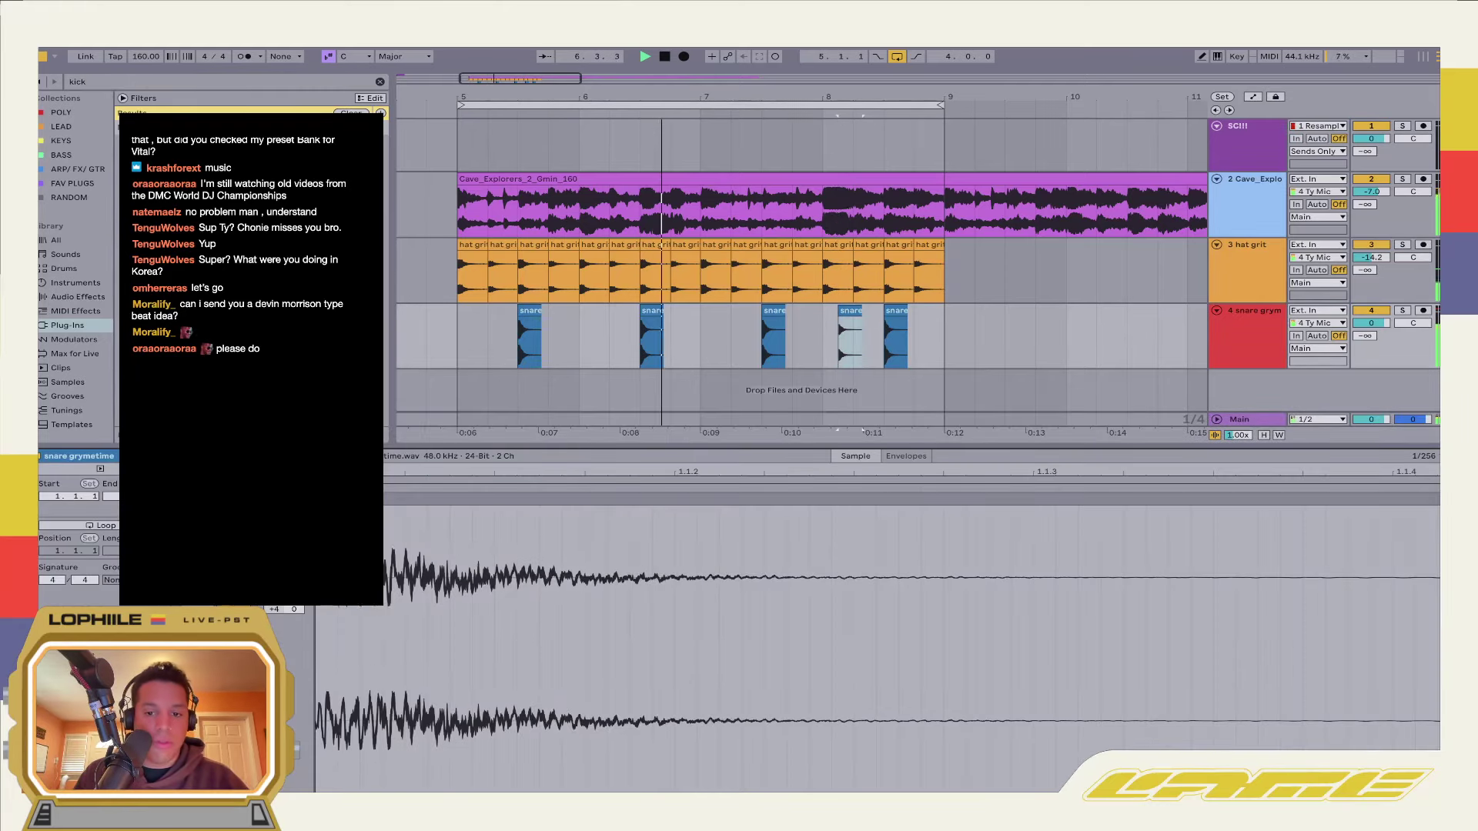
key("shift+Tab")
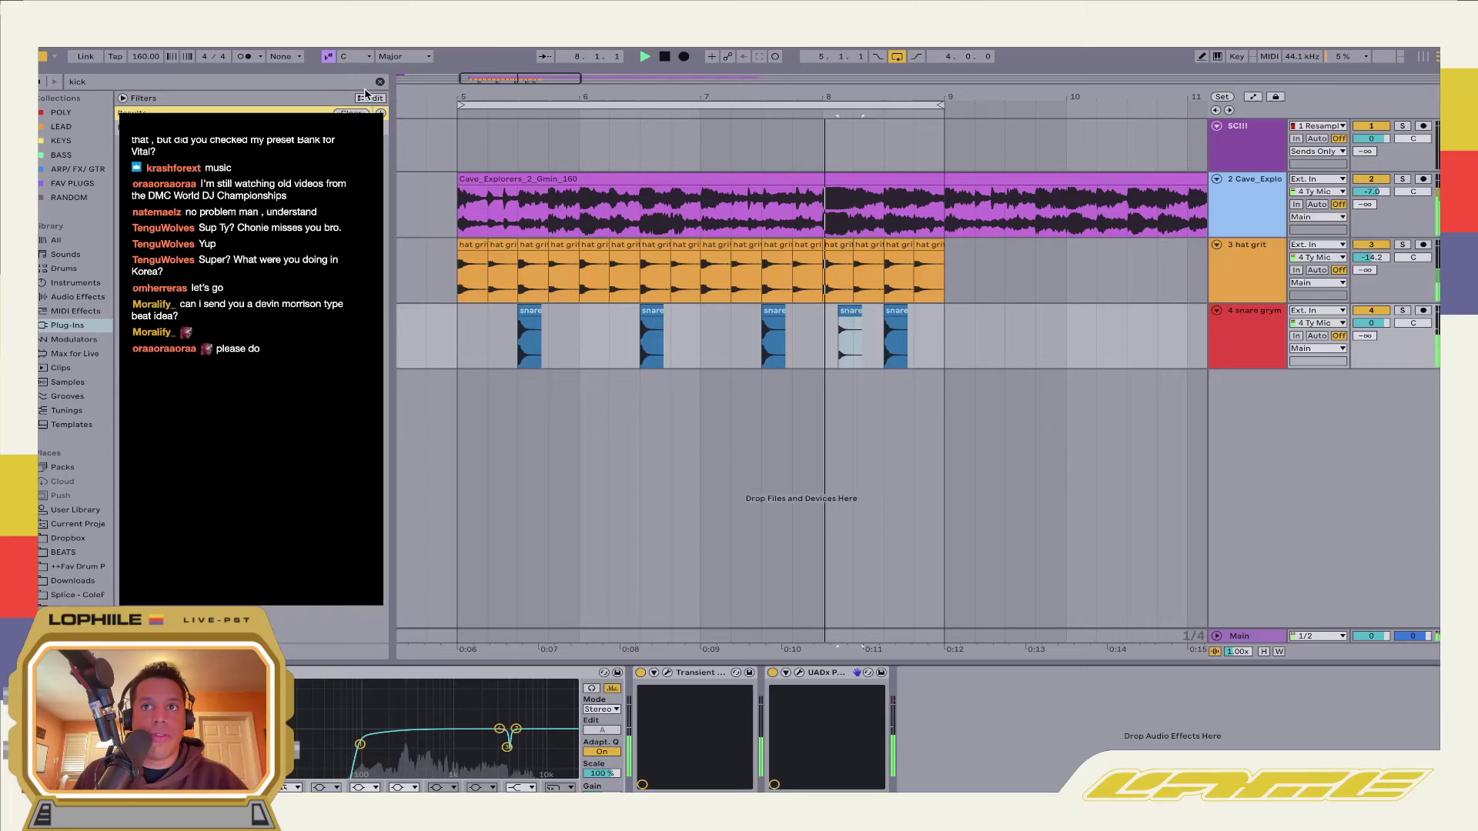
left_click(609, 339)
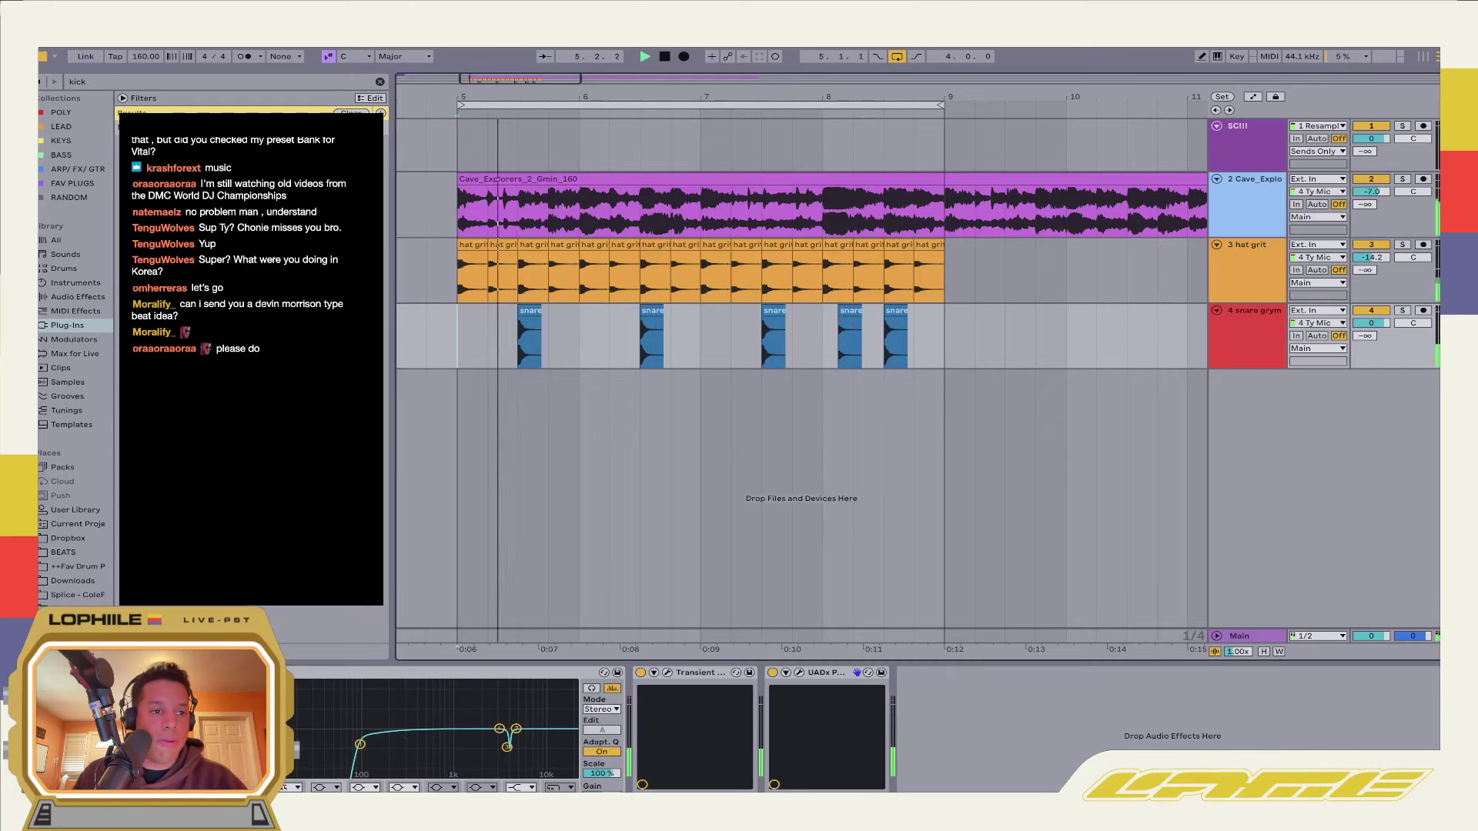
left_click(93, 597)
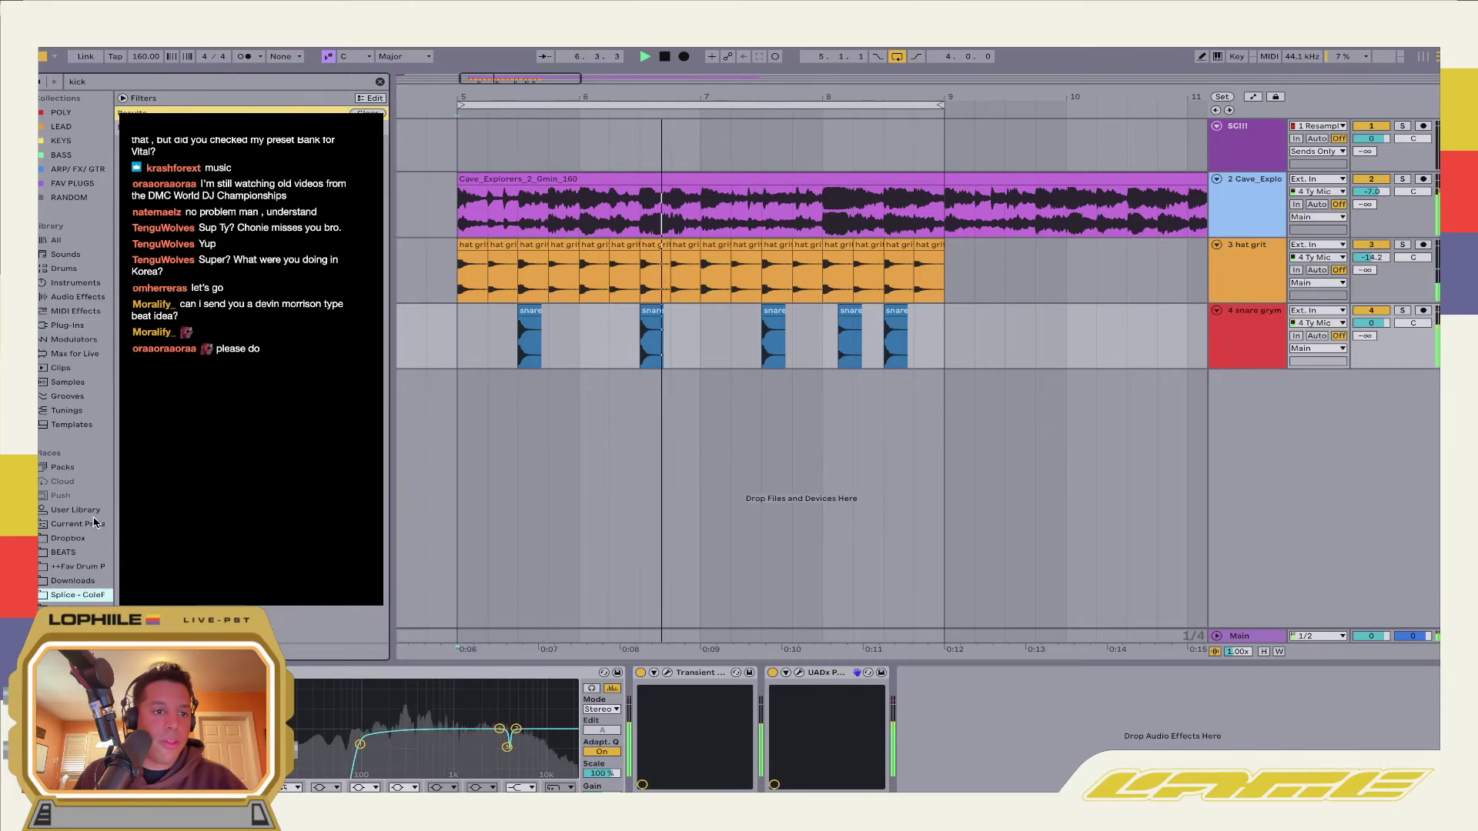
left_click(77, 567)
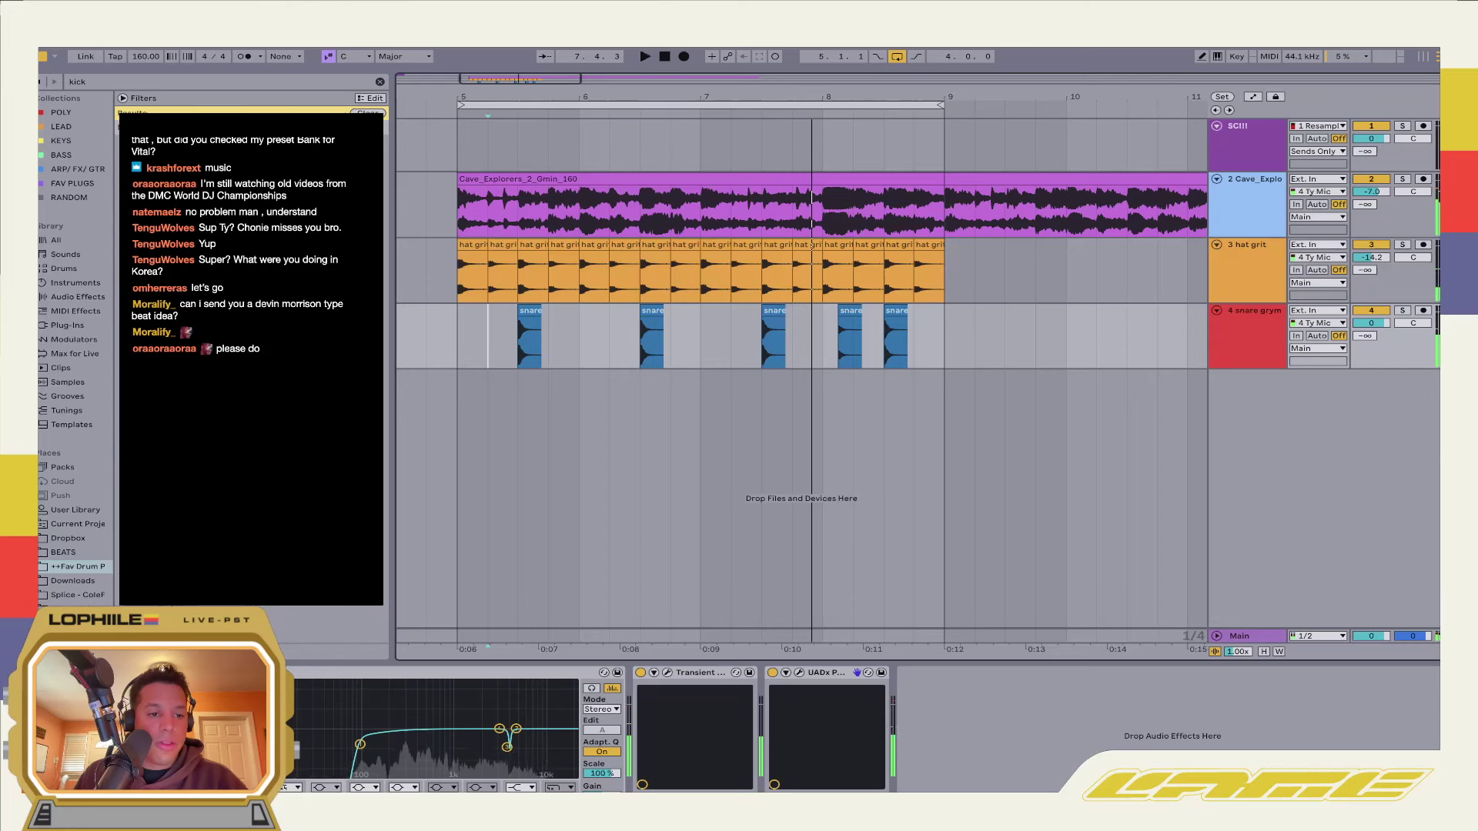
Audition kick samples against the loop and place KICK_2_DEMON on a new audio track at bar 5
key("space")
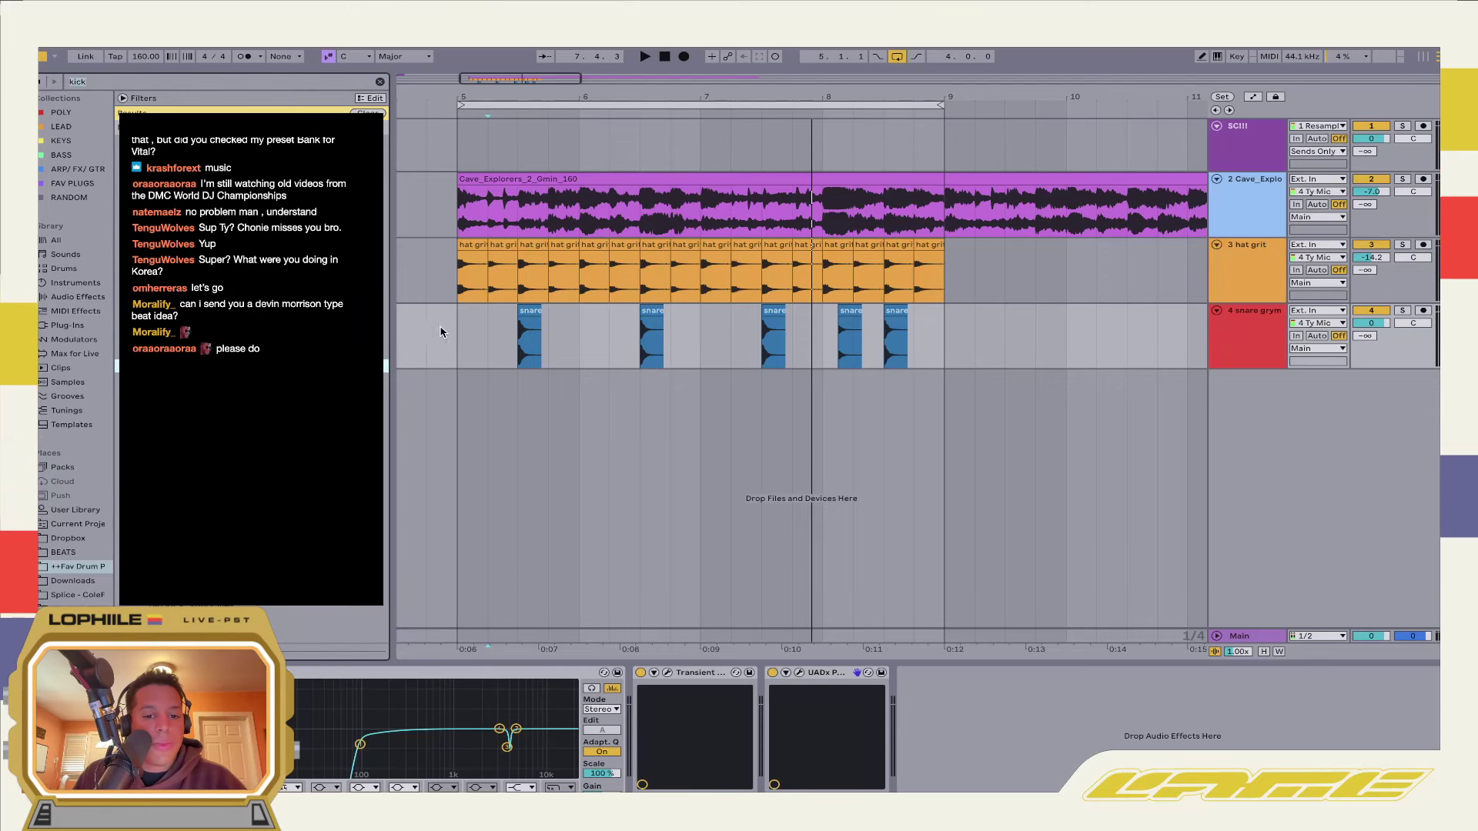
left_click(457, 347)
left_click(250, 381)
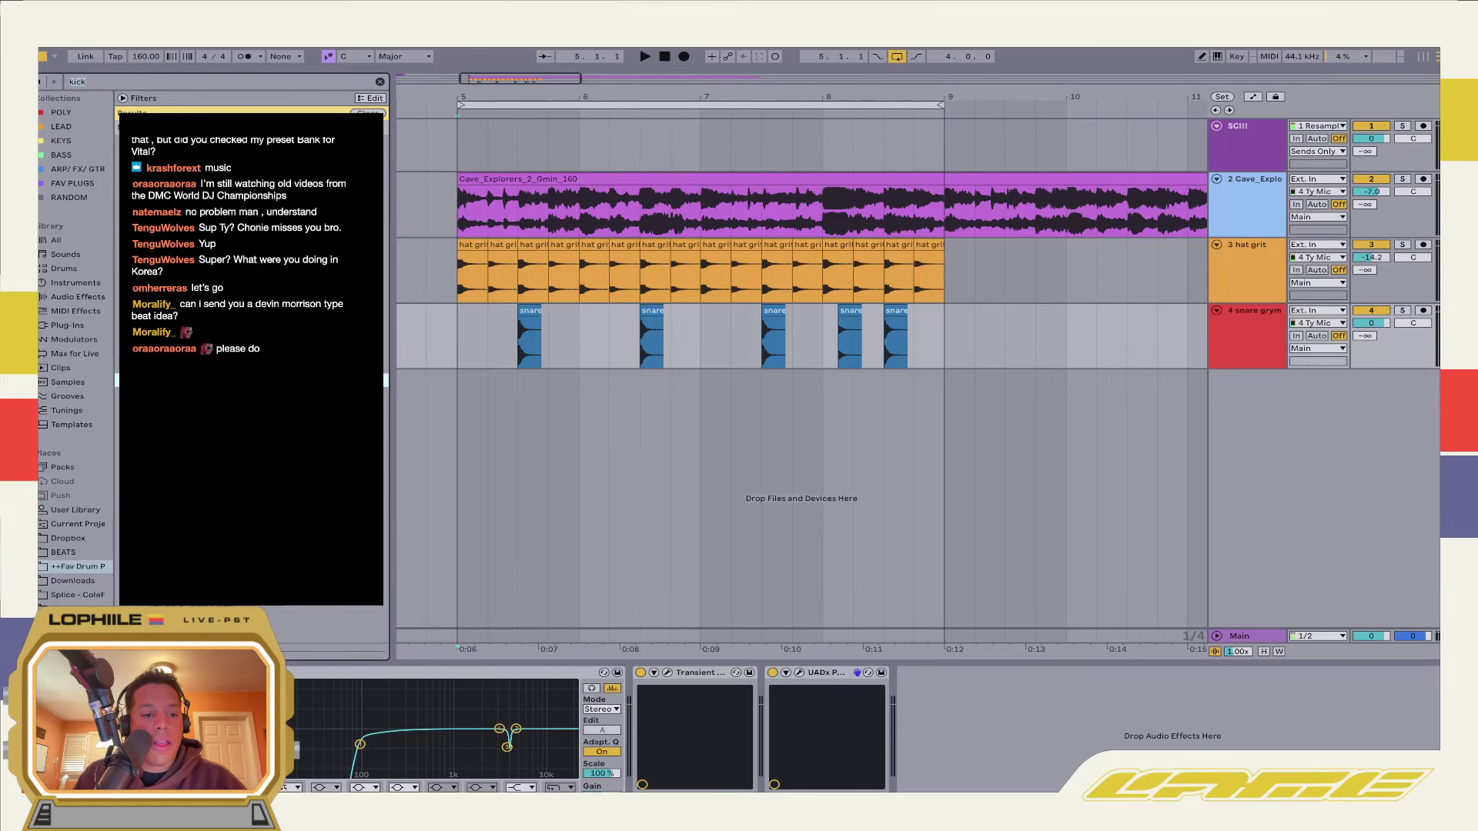
left_click(450, 432)
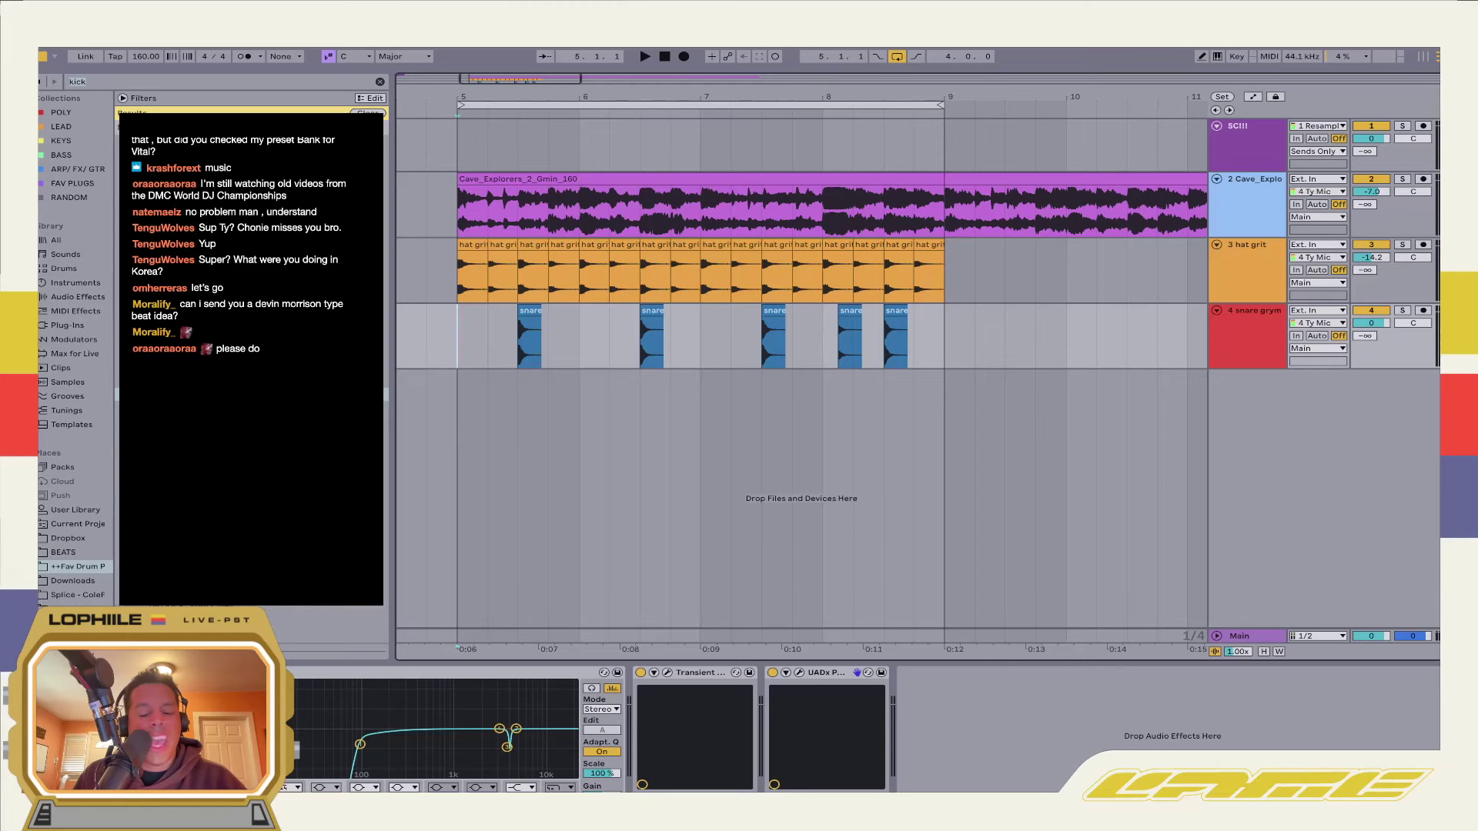
key("space")
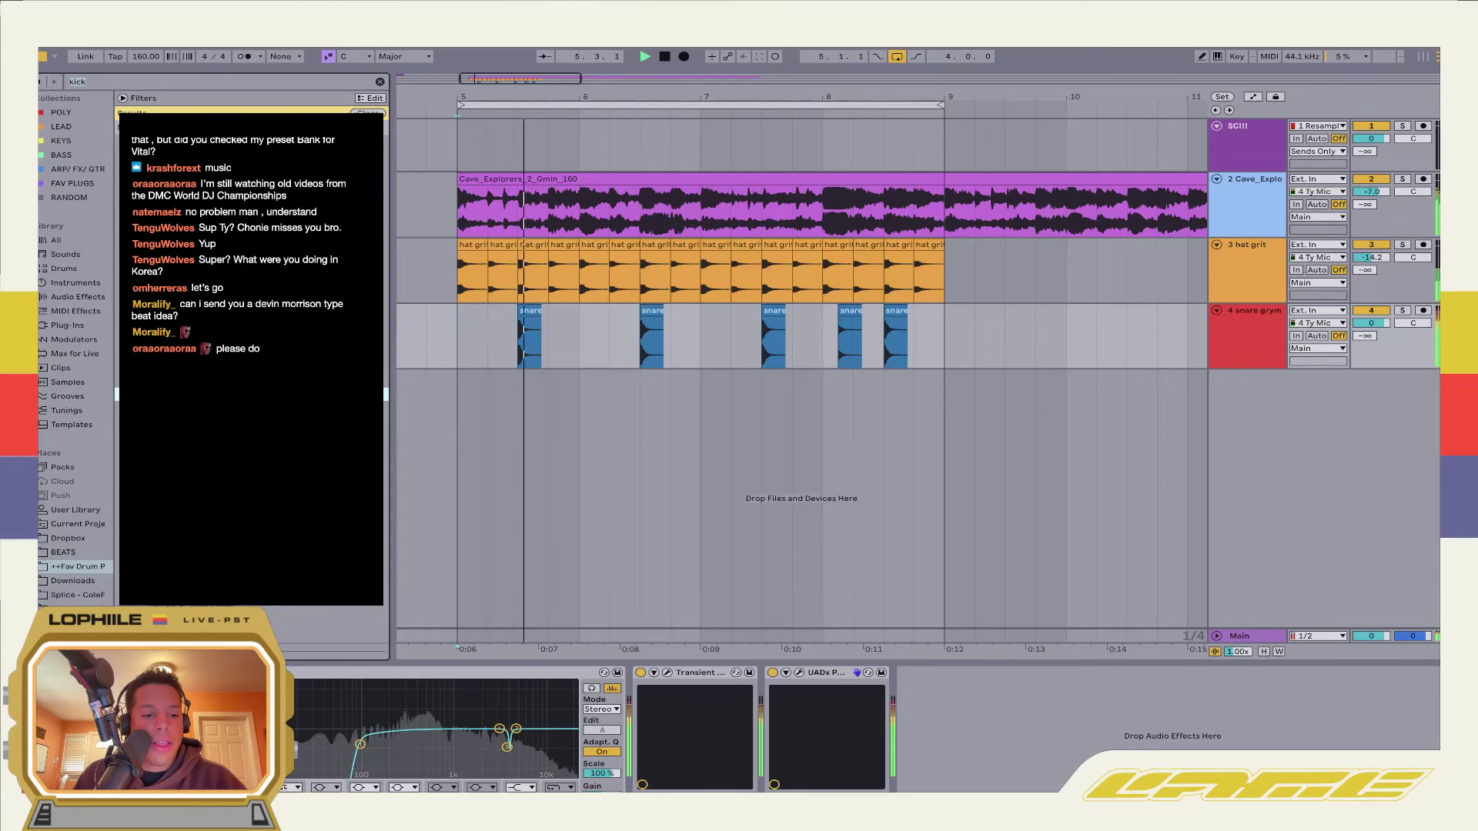
left_click_drag(251, 380, 462, 397)
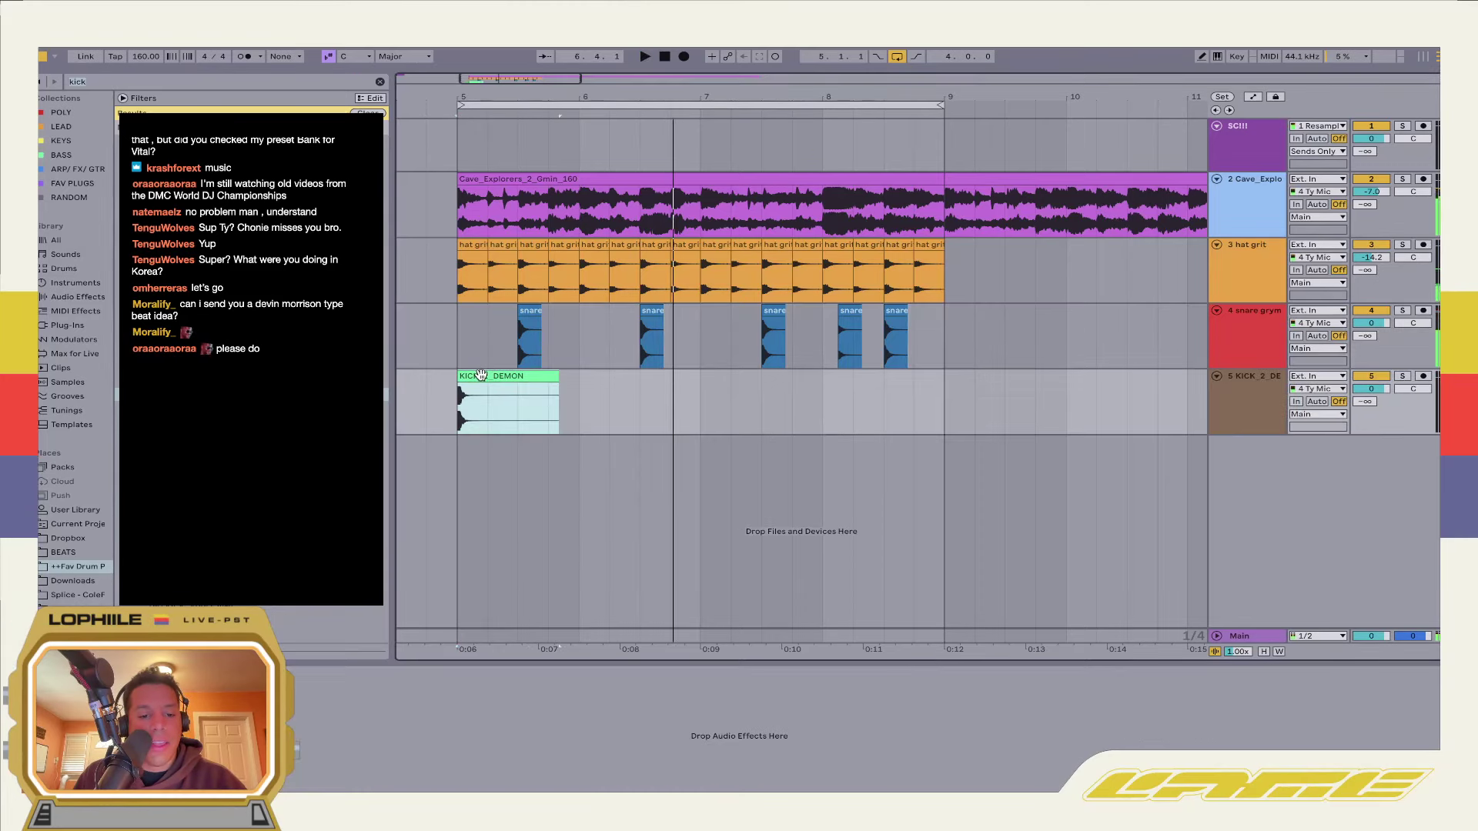
Audition the KICK_2_DEMON clip with the loop from bar 5 and deactivate its track
key("space")
key("space")
key("space")
key("space")
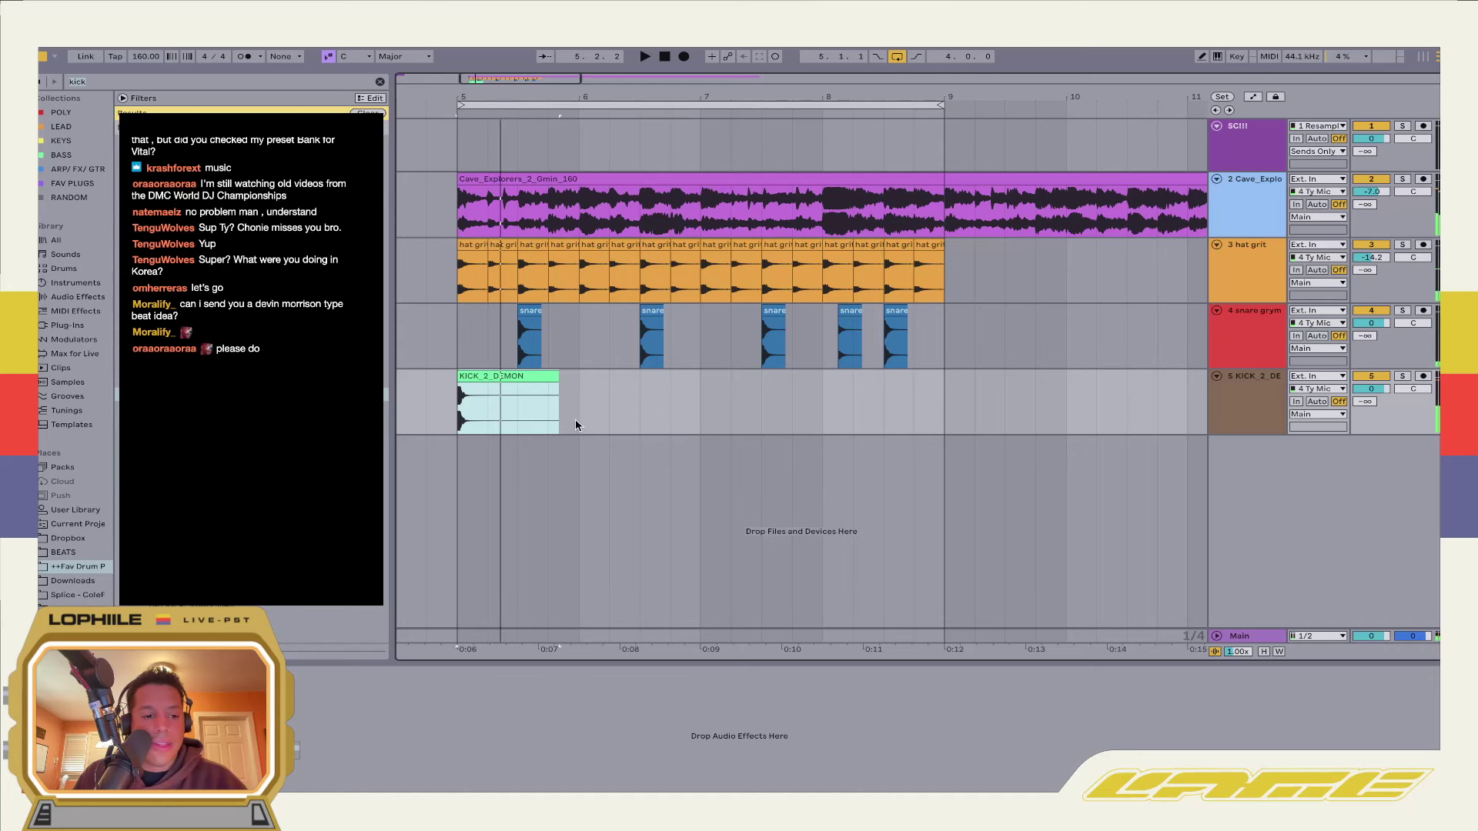
left_click(1402, 376)
key("space")
key("space")
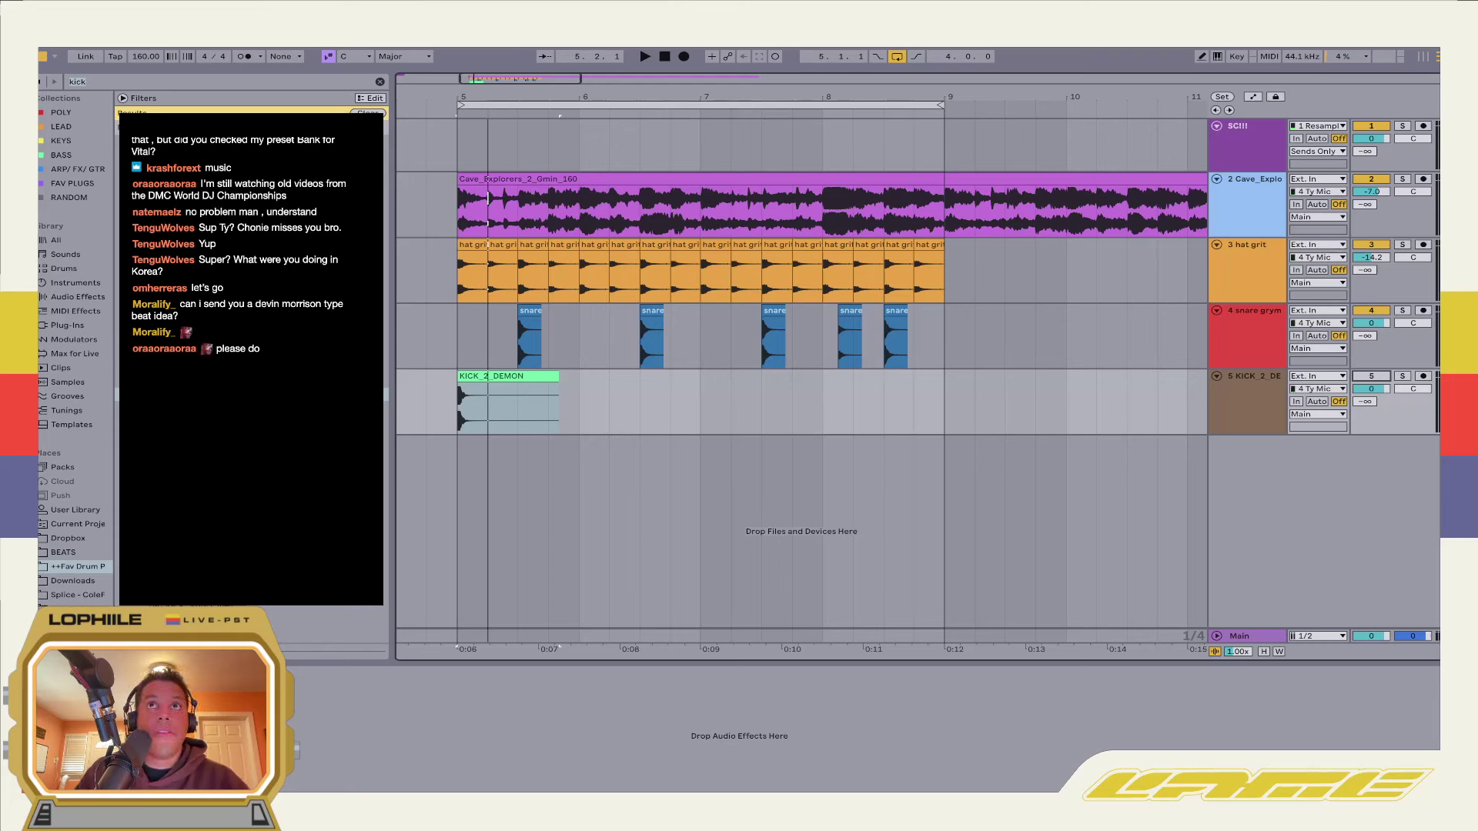
left_click(460, 404)
key("space")
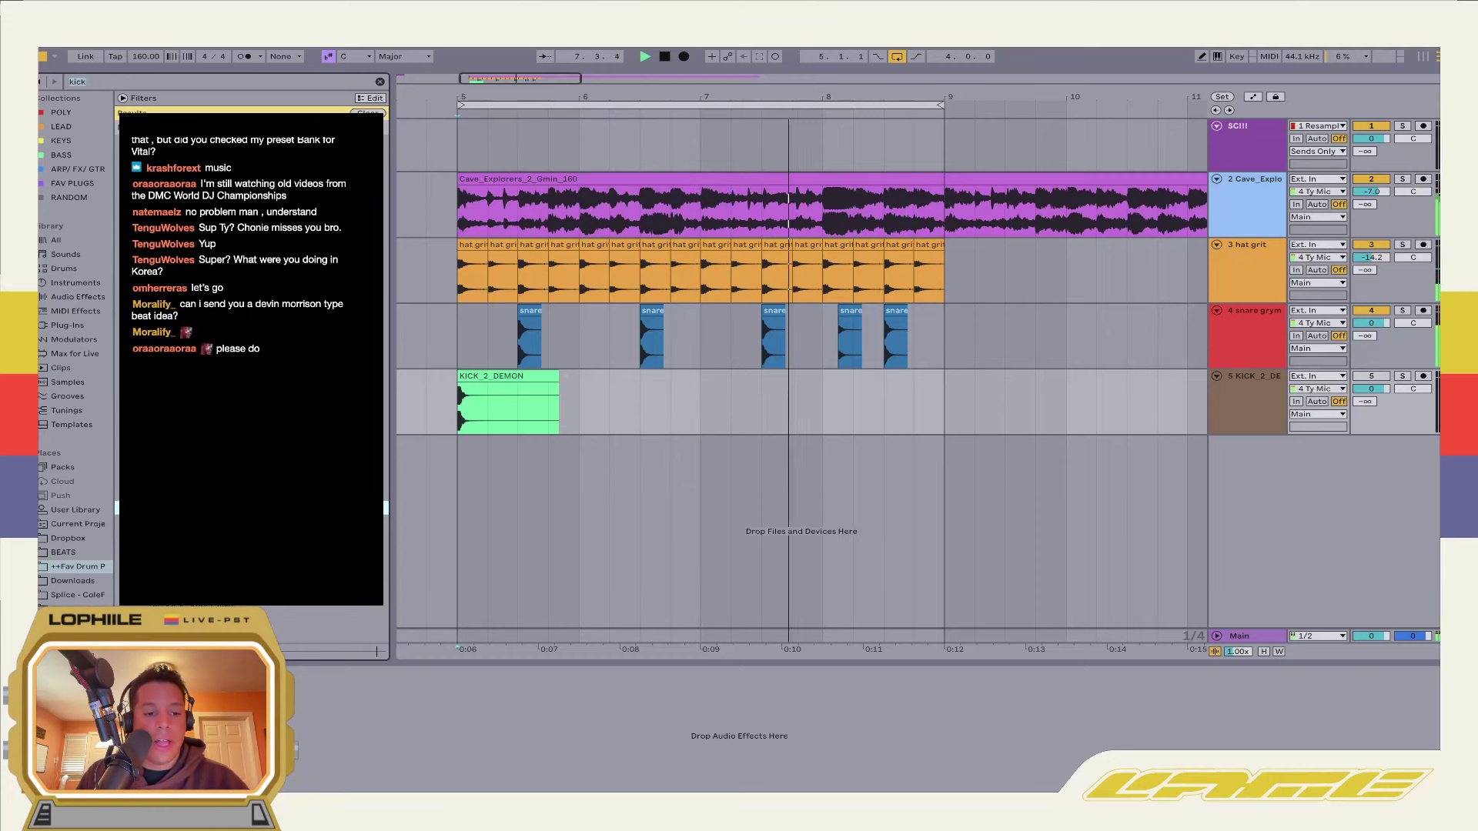
Try the KICK_2_POPOCOMIN sample on a new track at bar 5, listen to it and delete its clip
left_click_drag(254, 462, 455, 471)
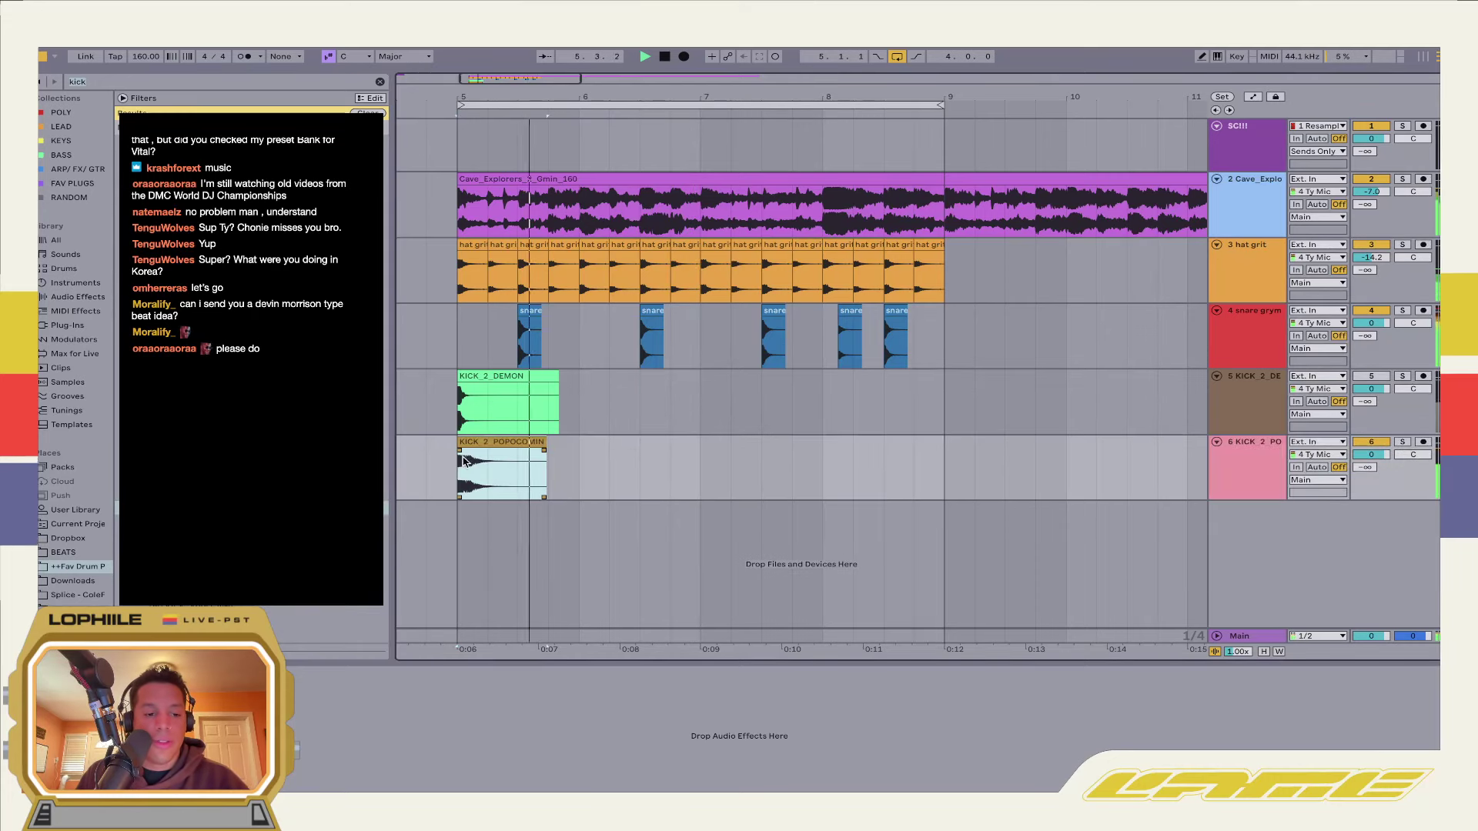
key("space")
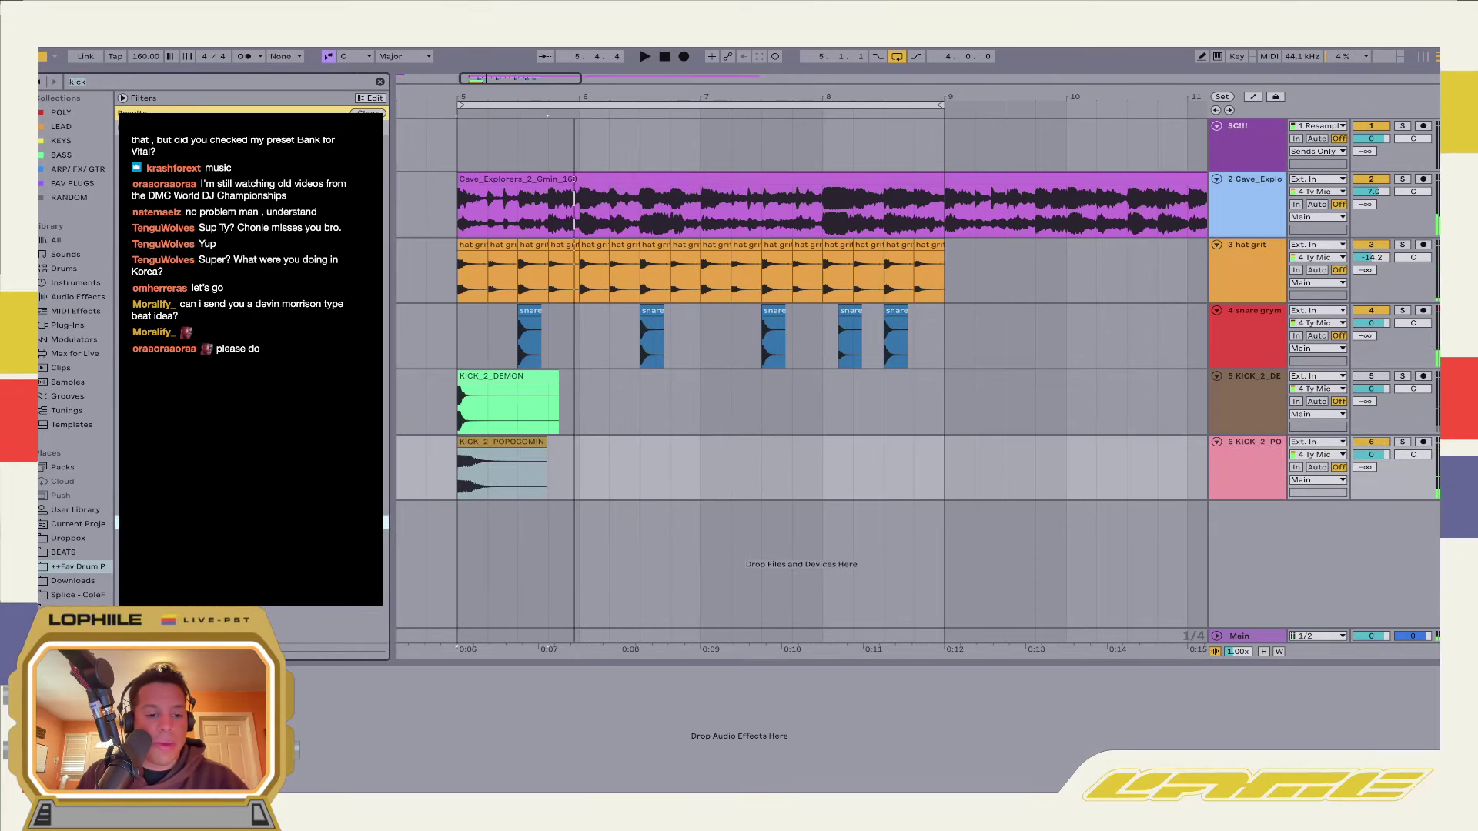
left_click(525, 436)
key("Delete")
key("space")
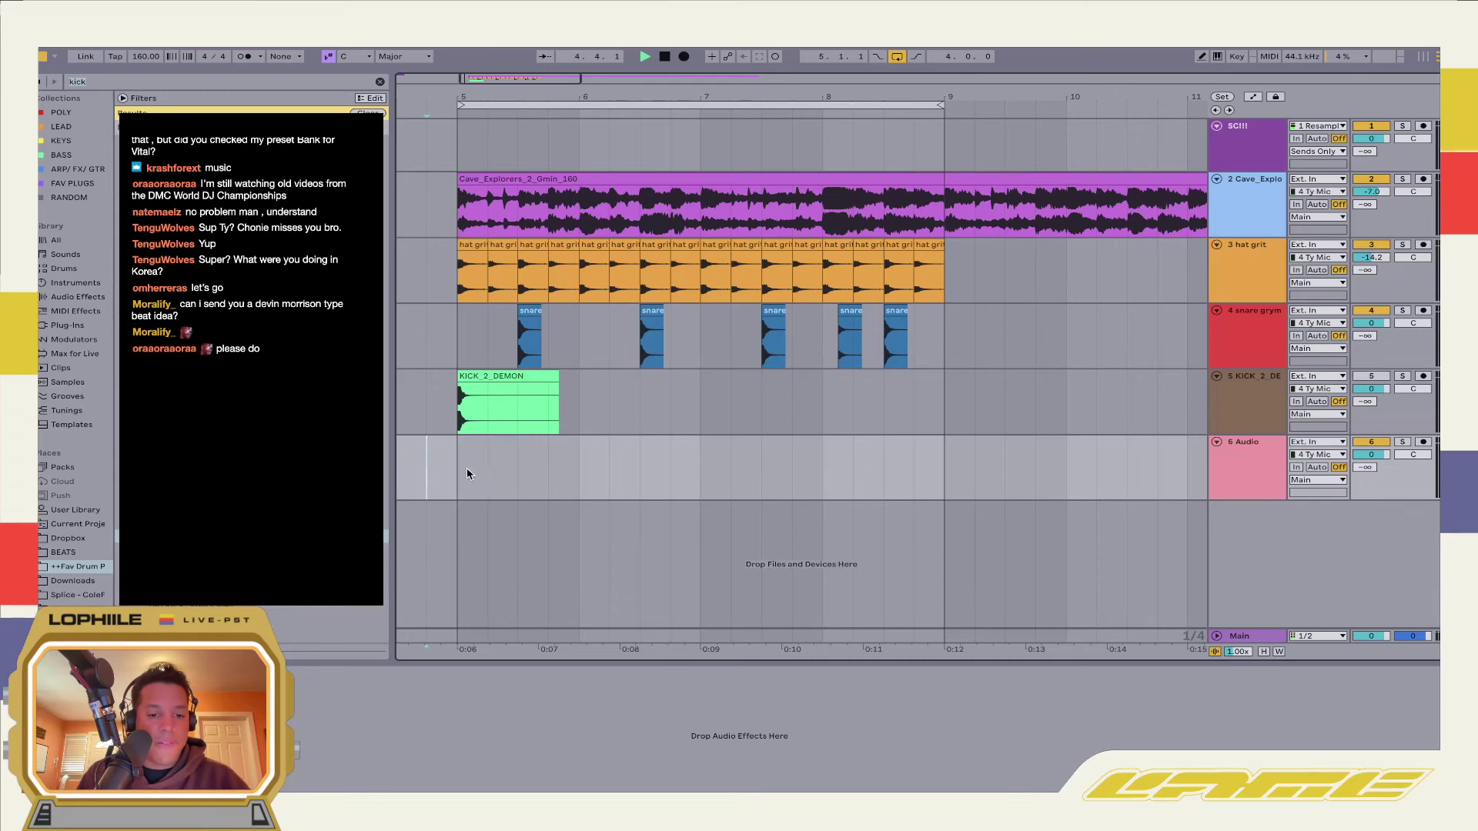
Stop playback and search the ++Fav Drum folder for "retal"
key("space")
left_click(109, 81)
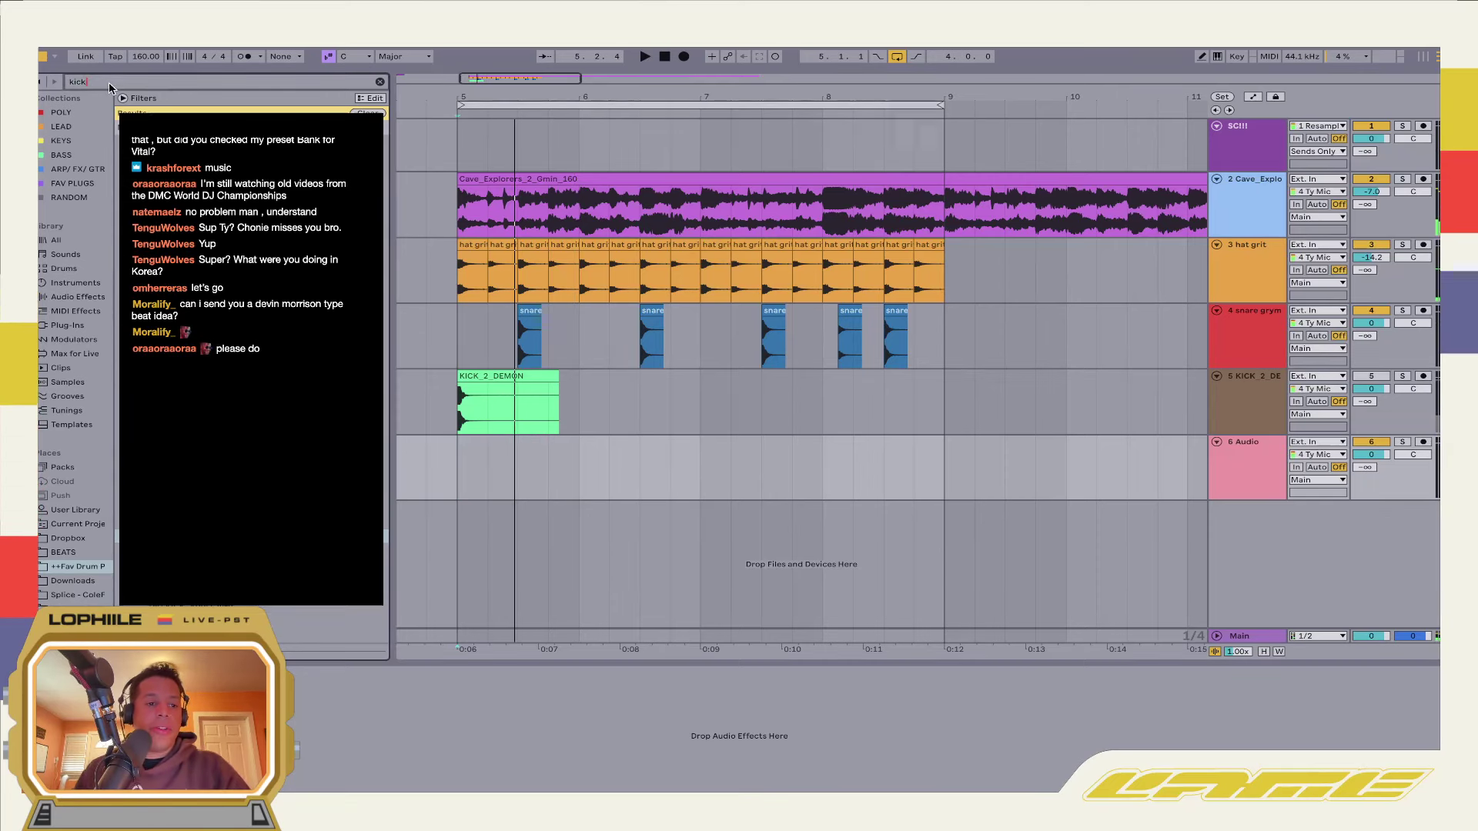
key("BackSpace")
key("BackSpace")
key("BackSpace")
key("BackSpace")
type("reat")
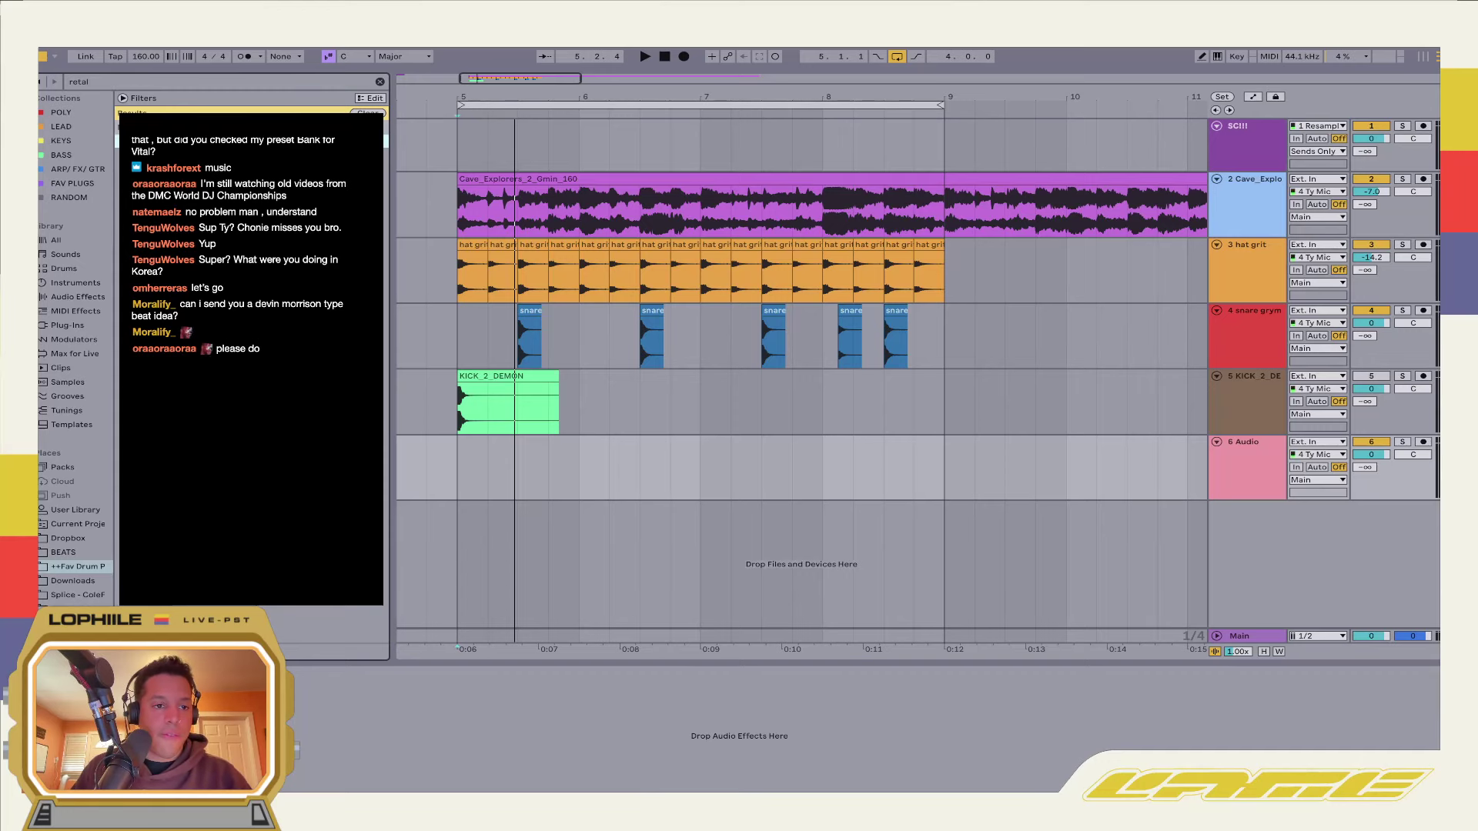
Place the KICK INSAN sample on the empty track 6 at bar 5 during playback, and solo the KICK_2_DEMON track
left_click(486, 393)
key("space")
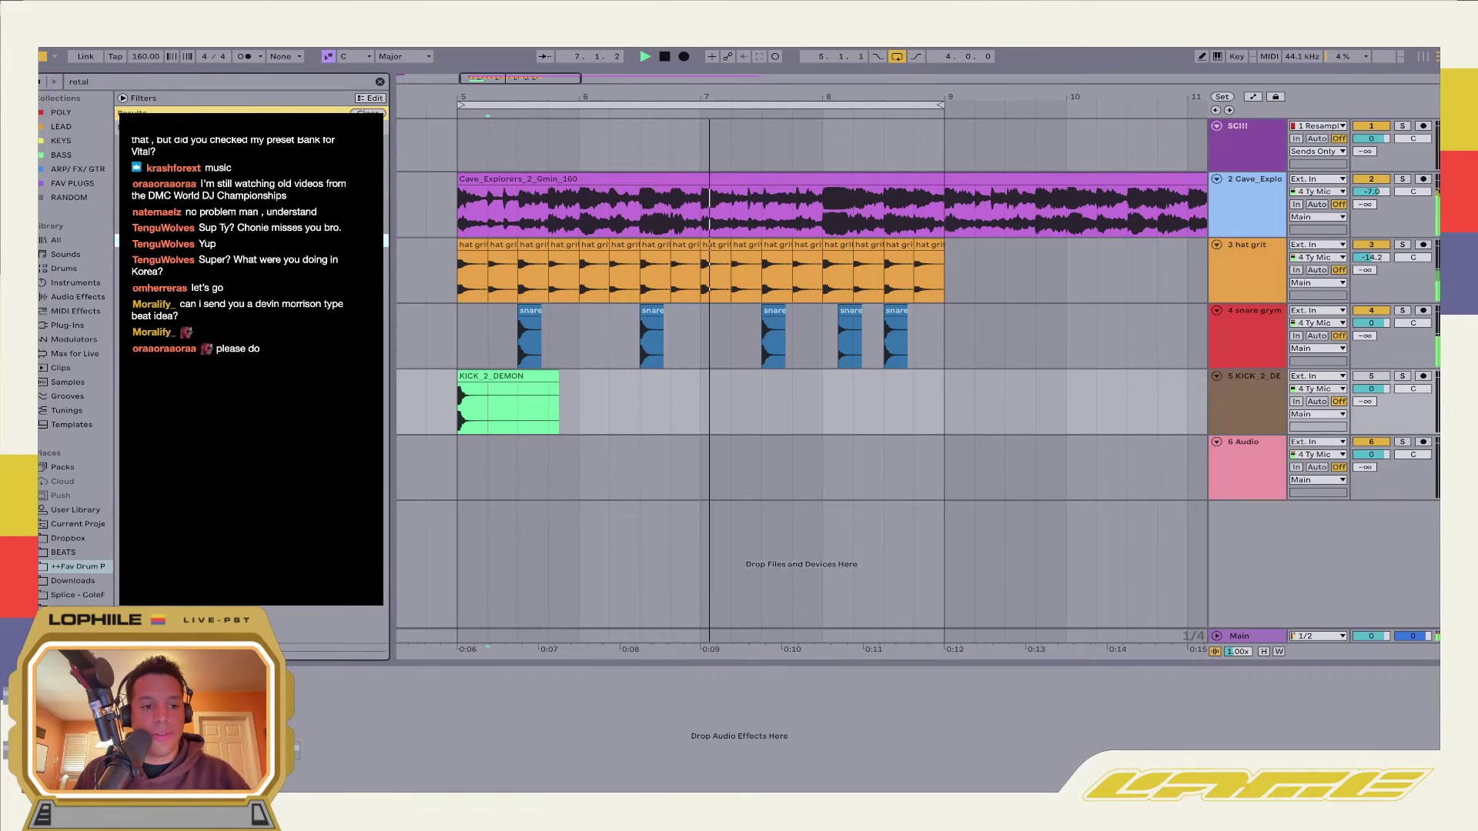
left_click_drag(193, 127, 462, 468)
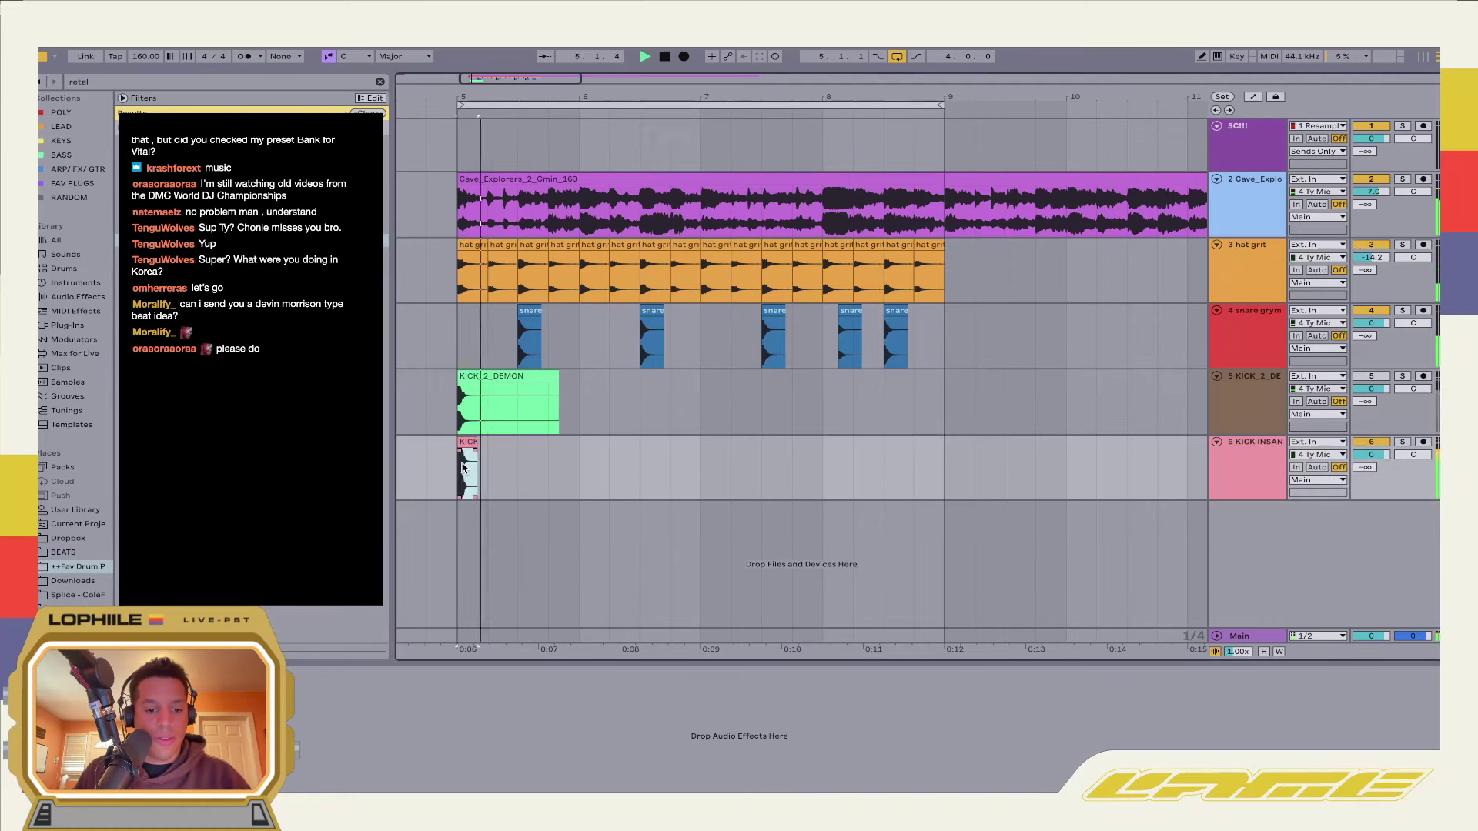
left_click(478, 400)
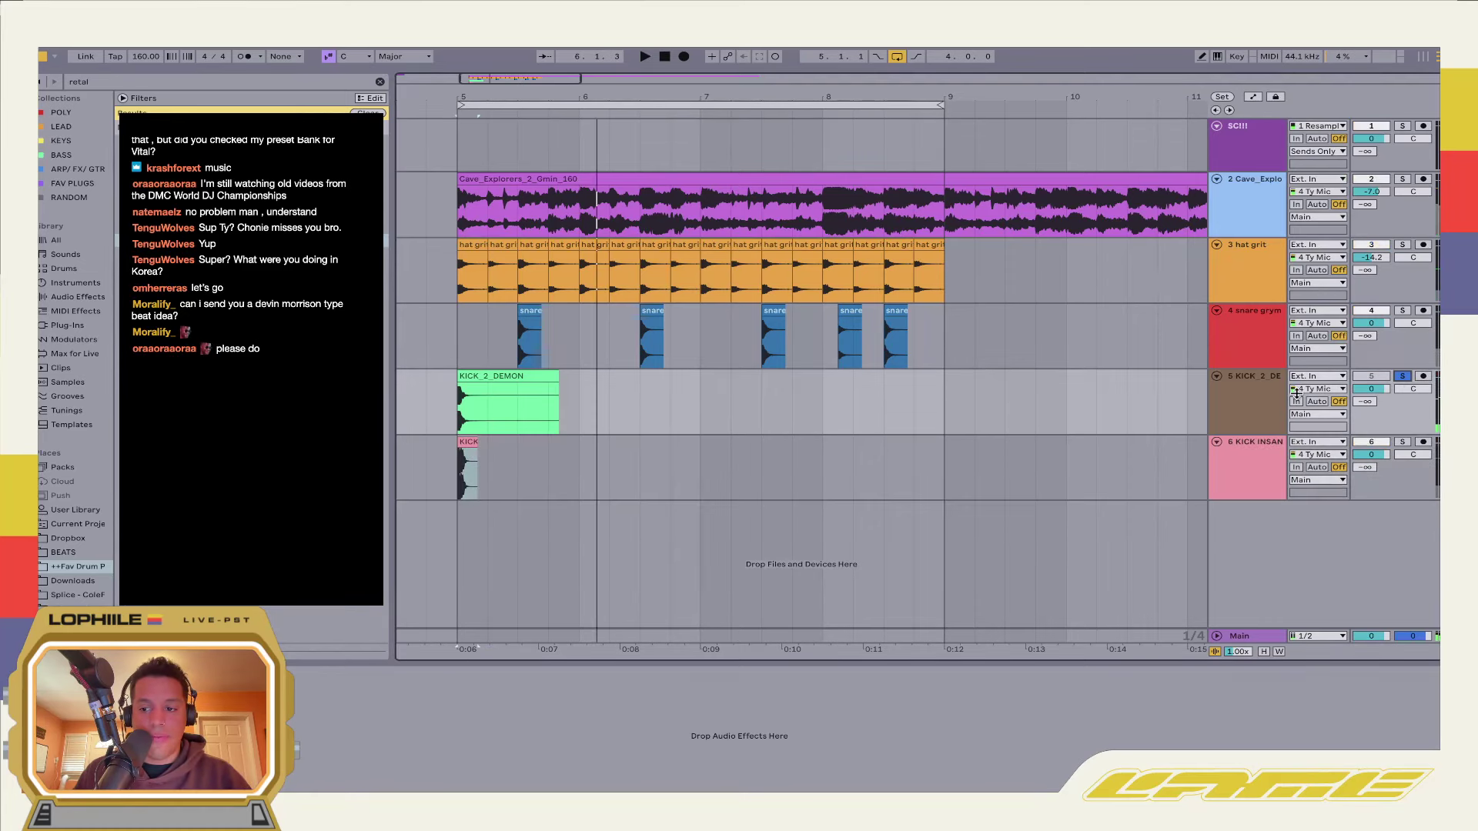
Clear the browser search, add EQ Eight to the KICK_2_DEMON track, turn off its solo and play the loop
key("space")
left_click(380, 82)
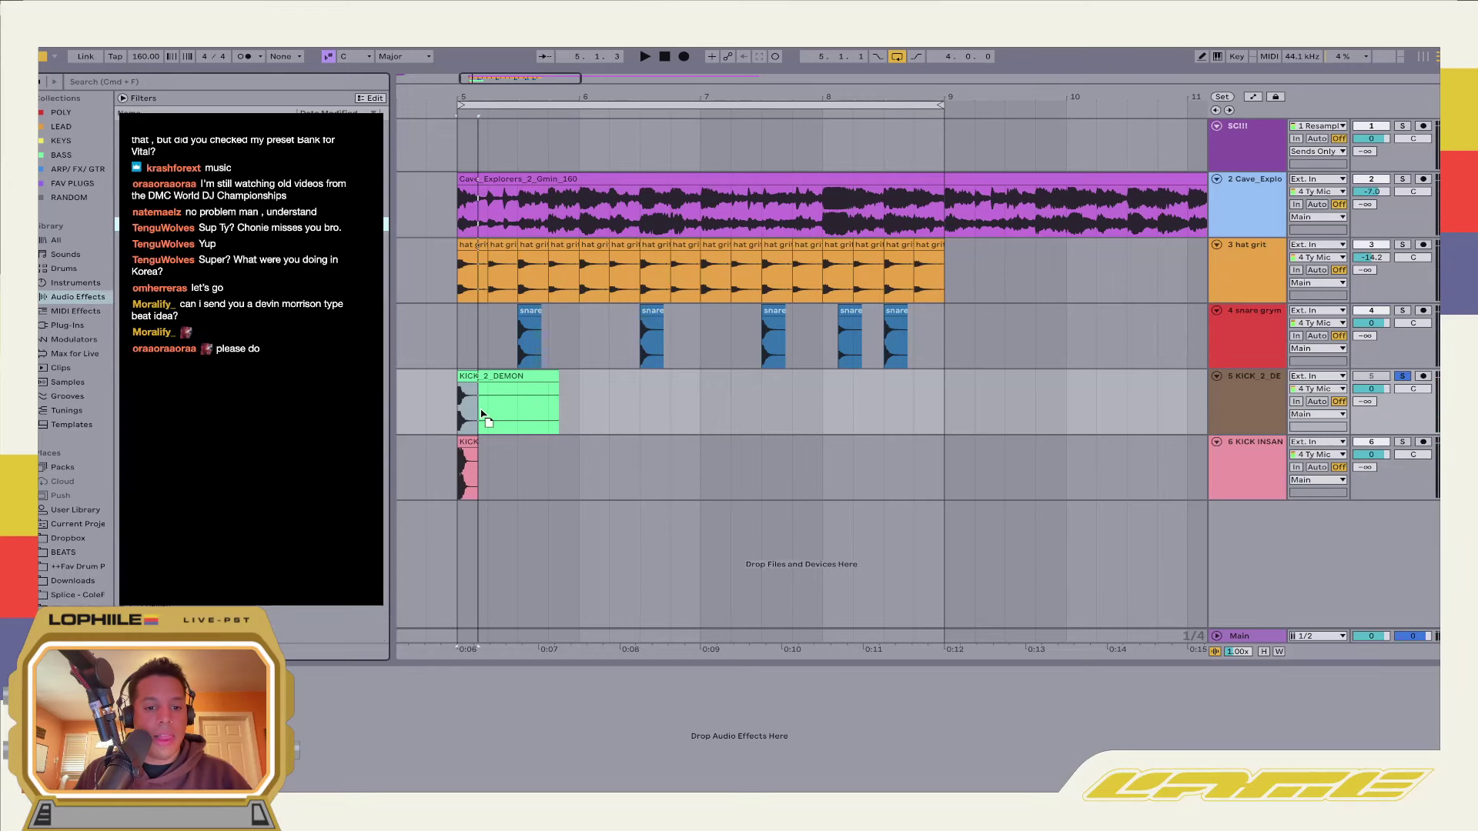
double_click(247, 224)
key("space")
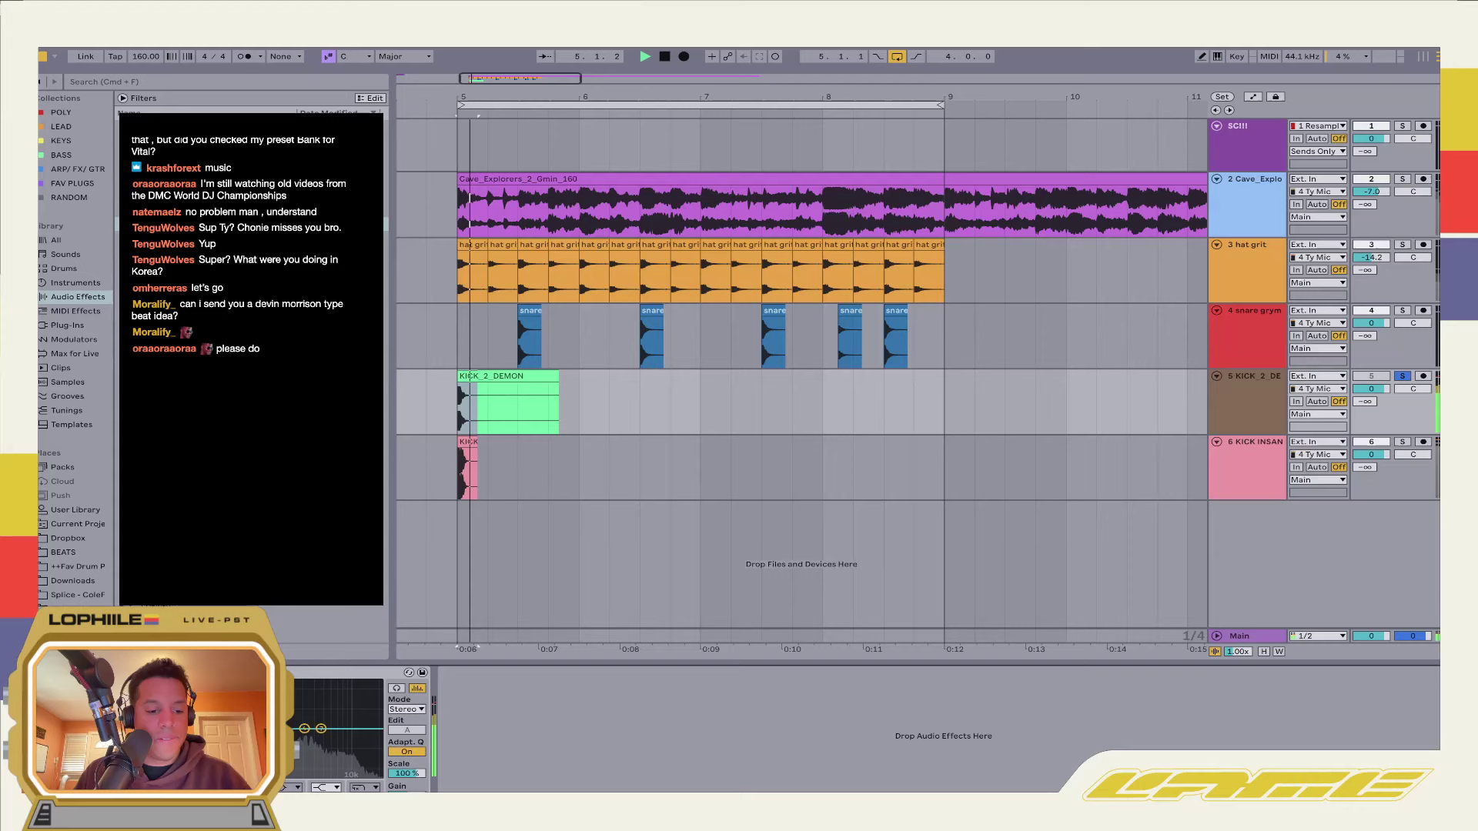
key("space")
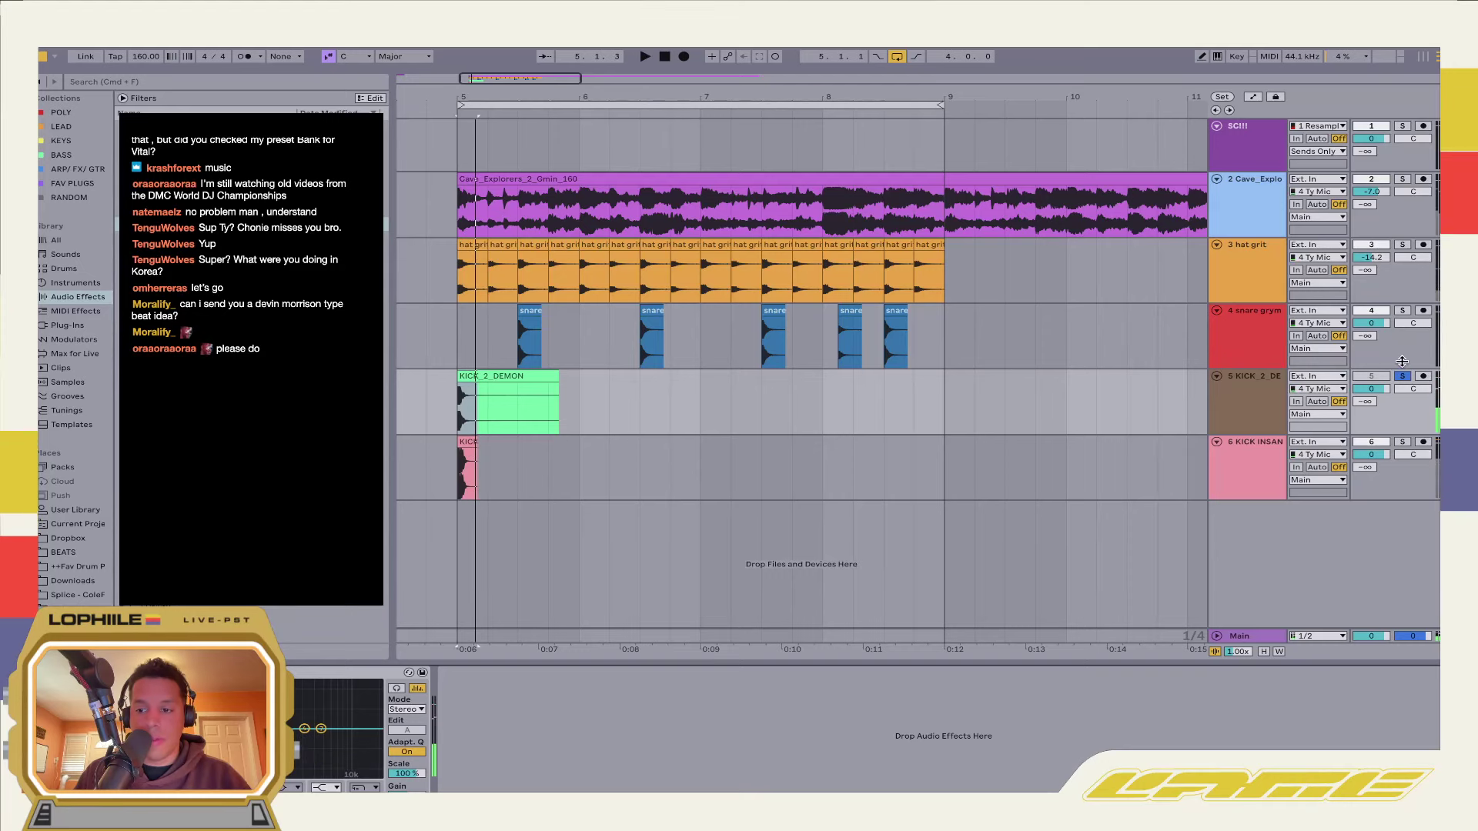
left_click(490, 401)
key("space")
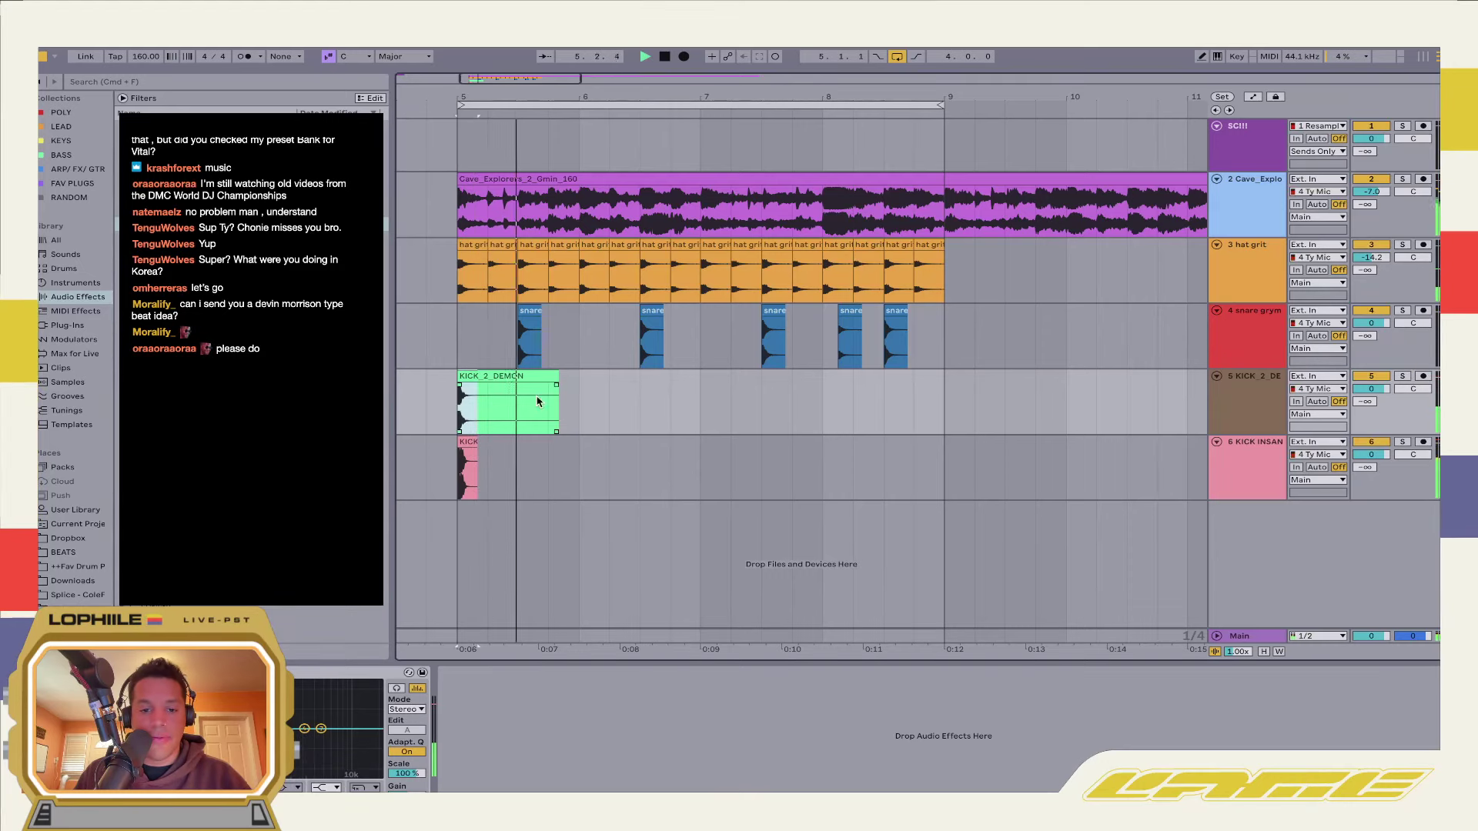
Copy the KICK_2_DEMON and KICK INSAN clips together to position 6.2.3 and play the loop
left_click(581, 472)
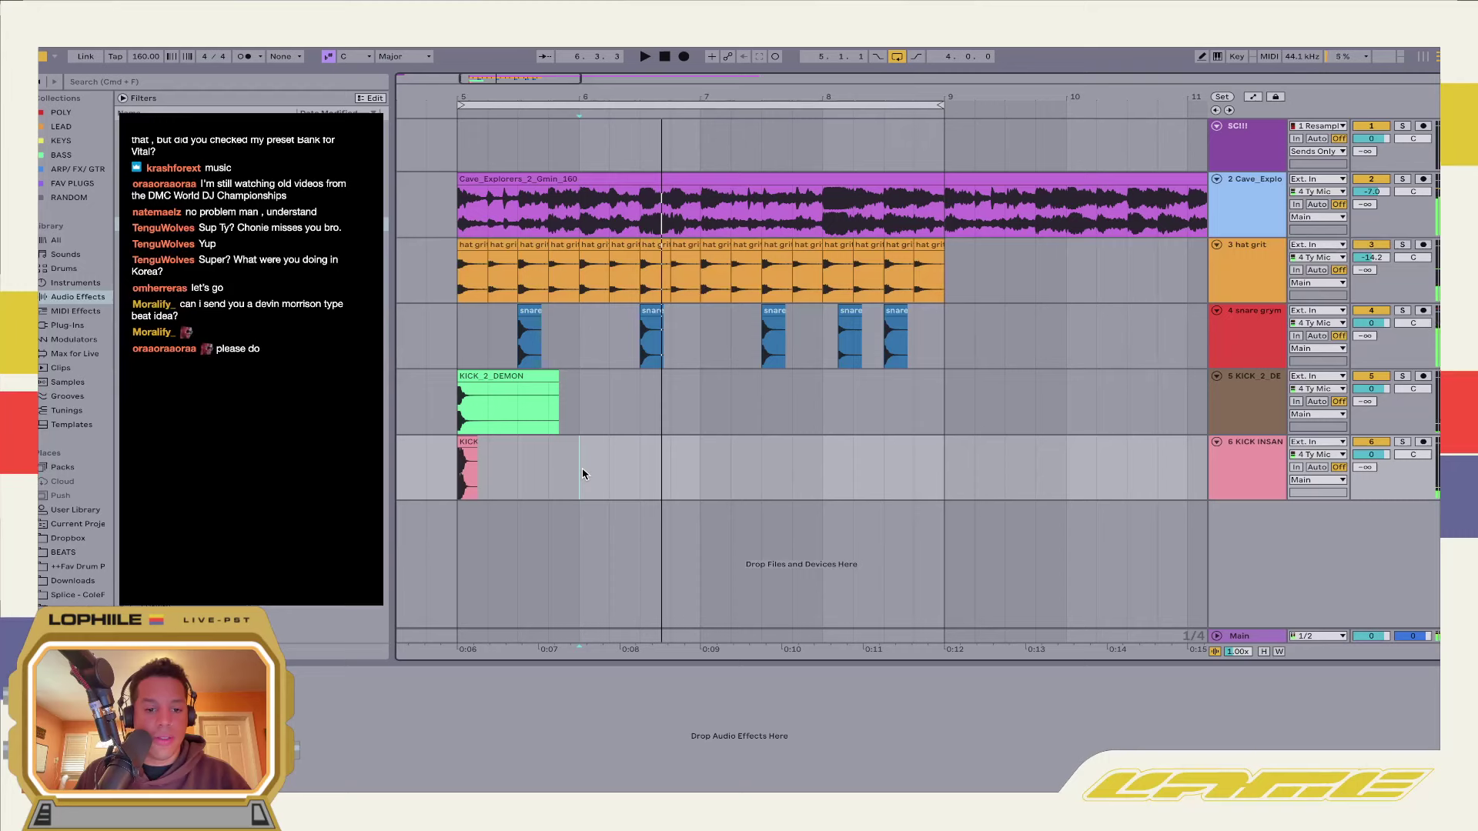
left_click_drag(583, 474, 653, 376)
left_click(719, 412)
key("space")
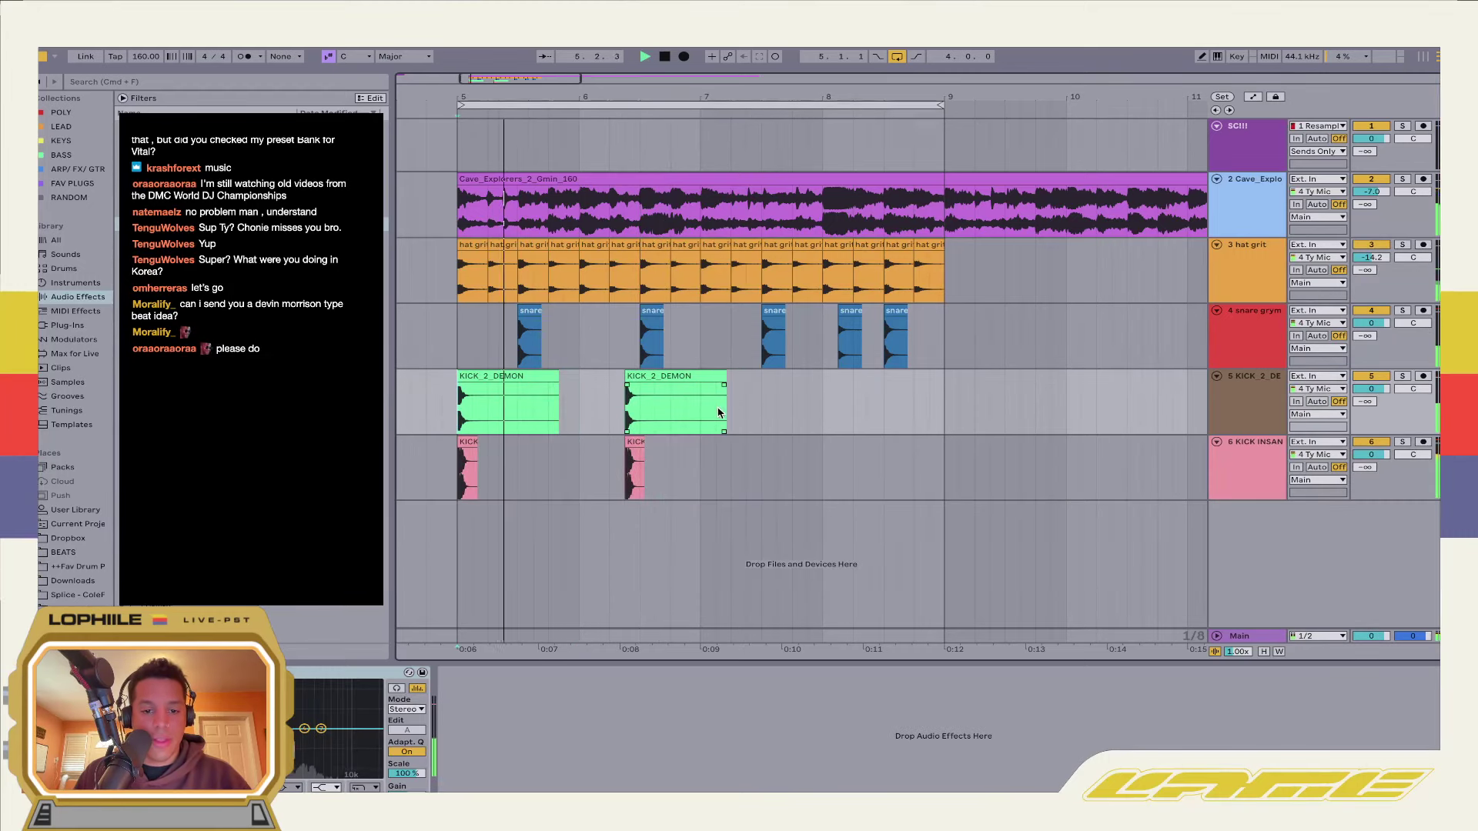
Duplicate the layered kick clips to bar 7, 7.2.3 and 7.4 on both kick tracks
left_click(621, 418)
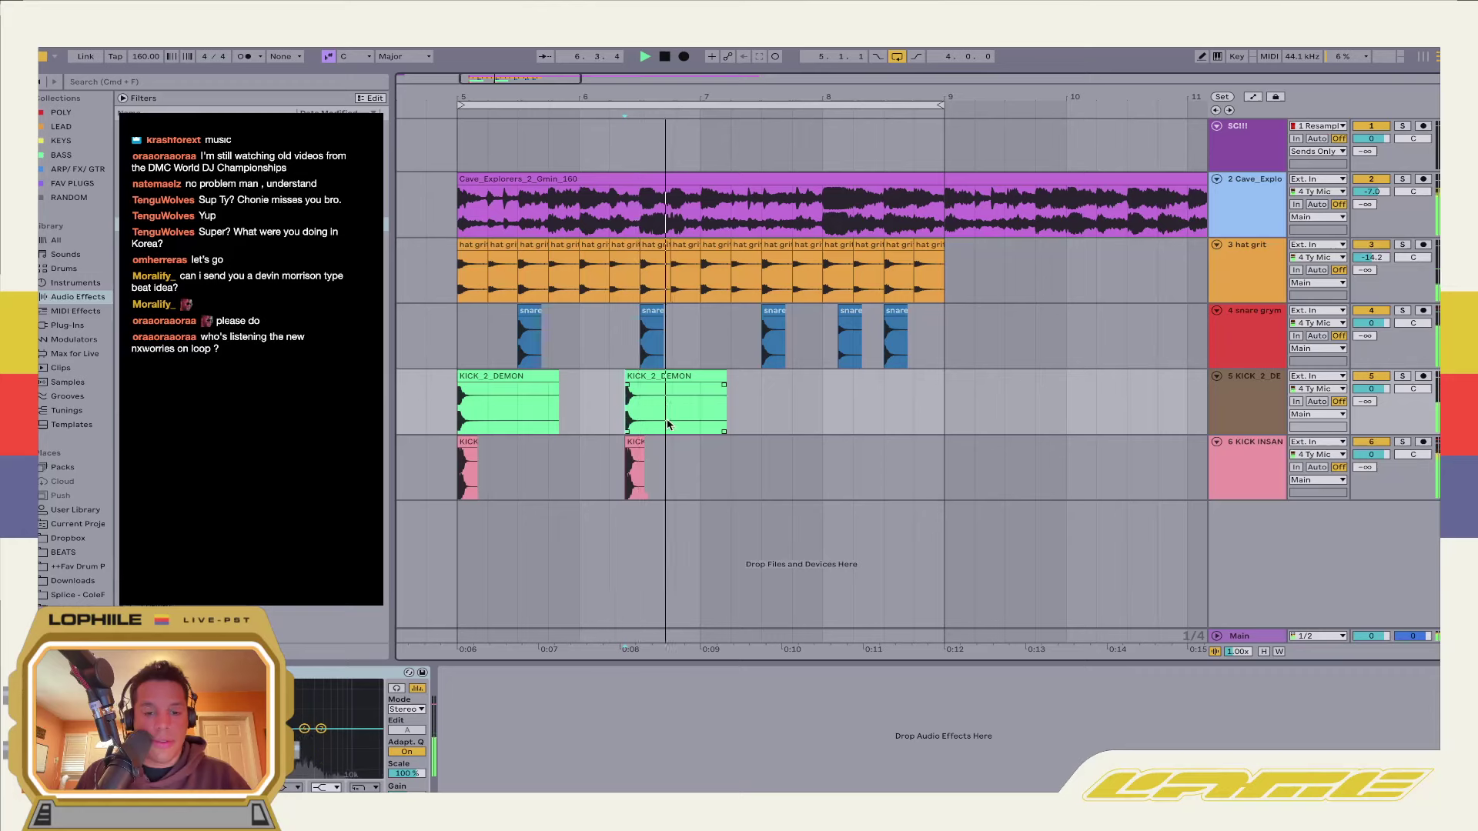
left_click_drag(704, 477, 625, 385)
key("ctrl+d")
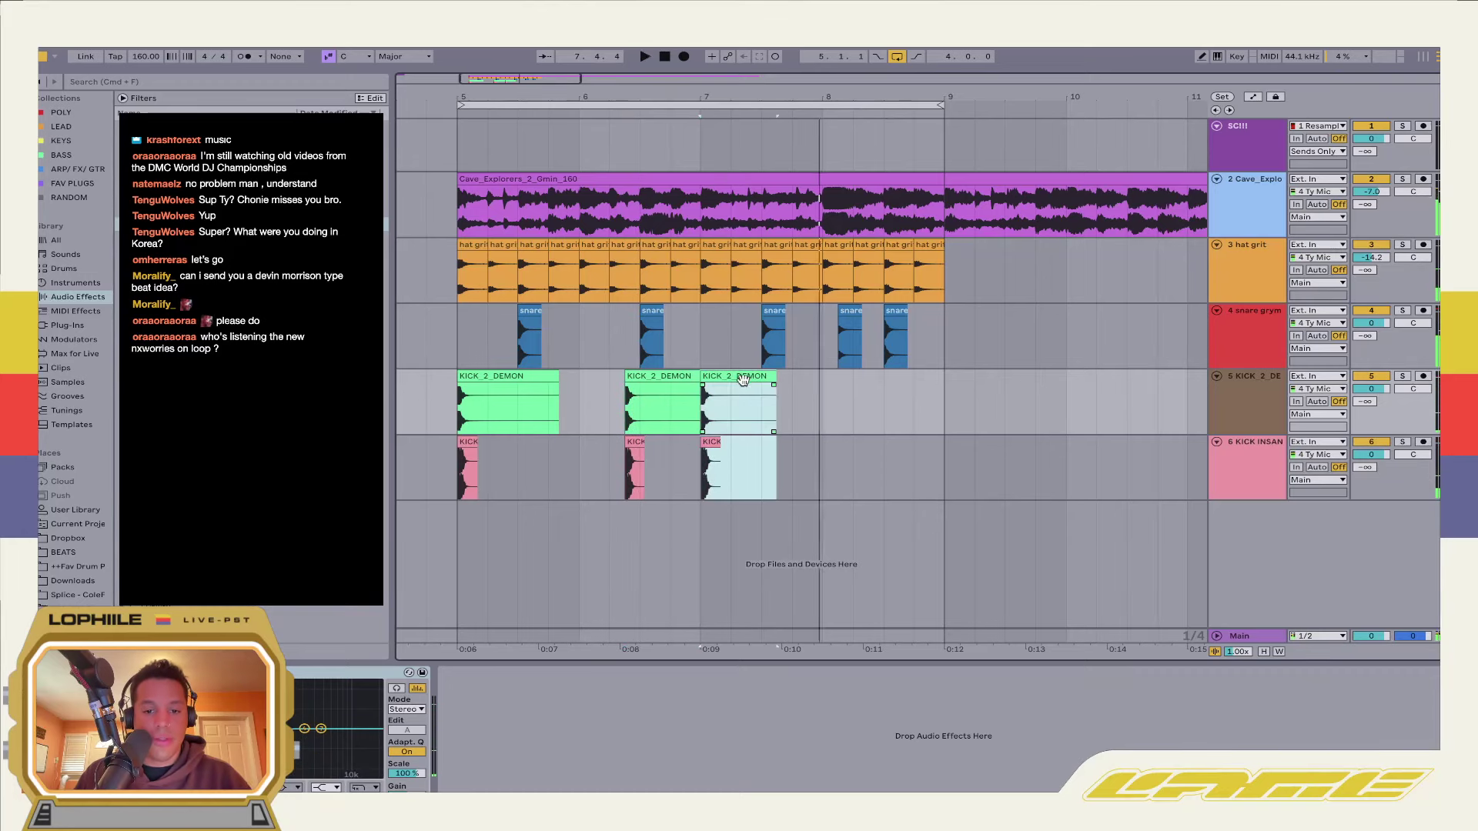
key("space")
left_click_drag(741, 378, 795, 468)
key("ctrl+d")
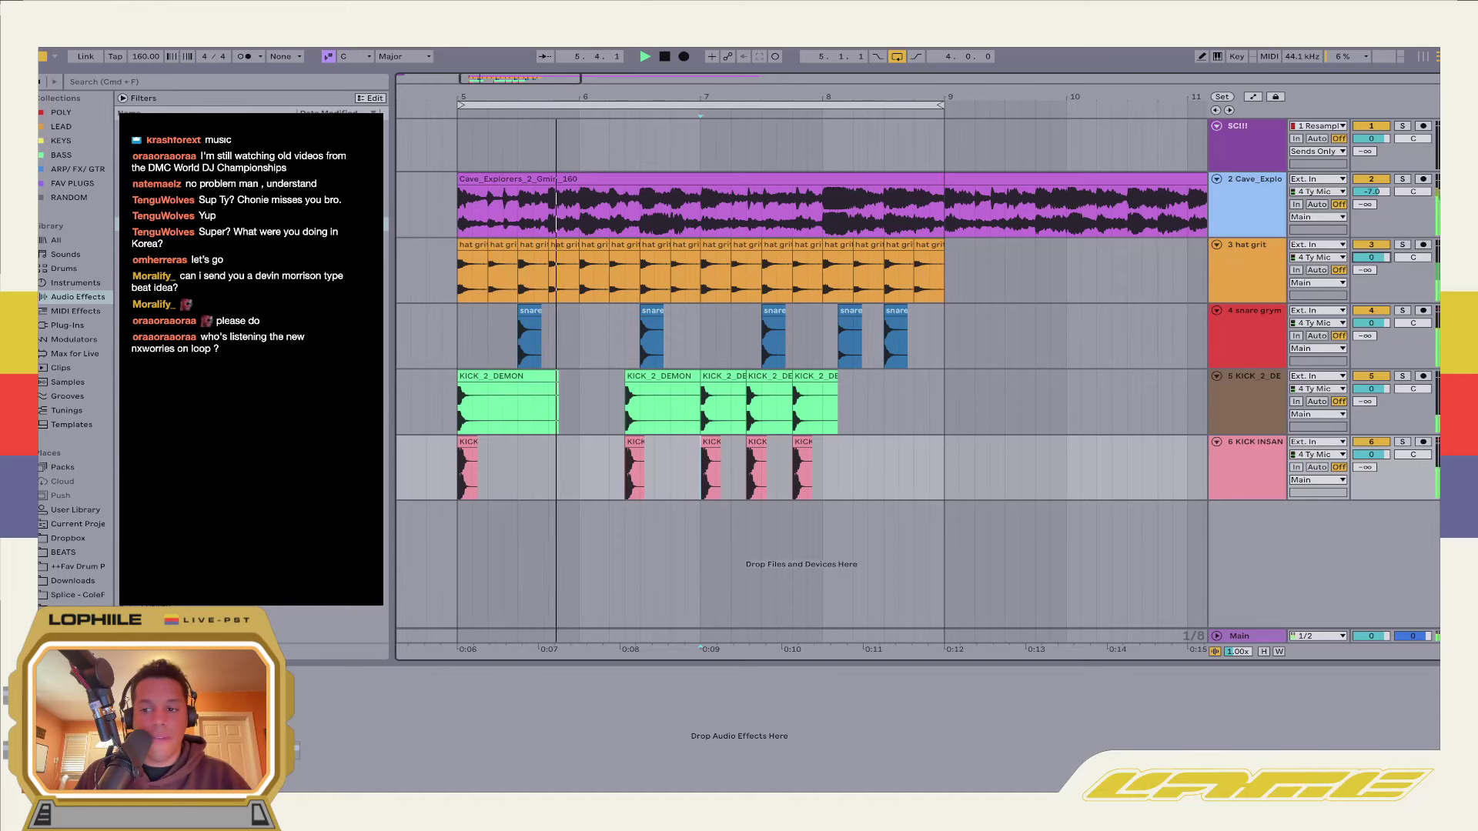
Show the return tracks and the track delay controls in the arrangement mixer
left_click(369, 49)
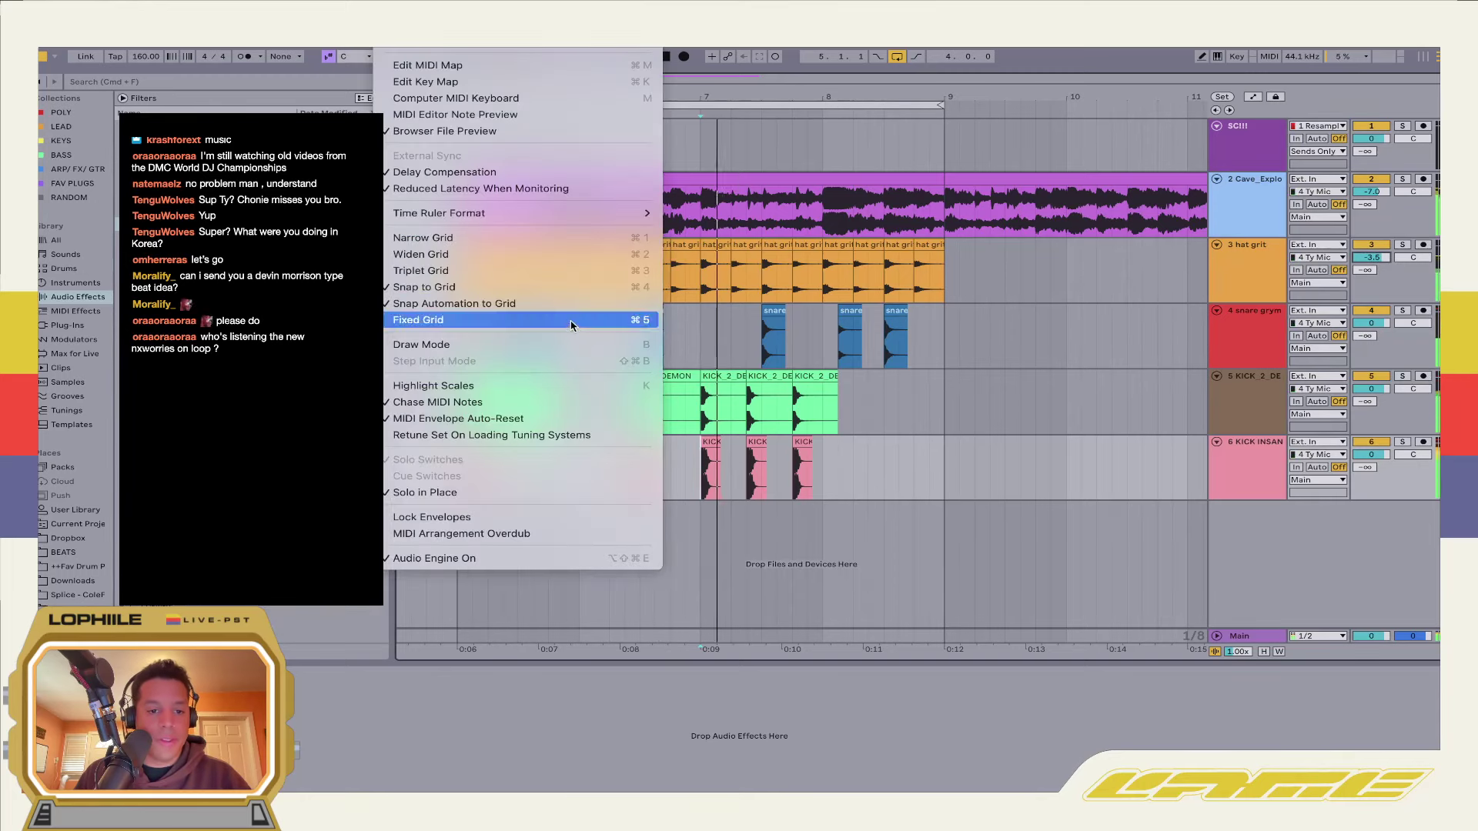
mouse_move(293, 49)
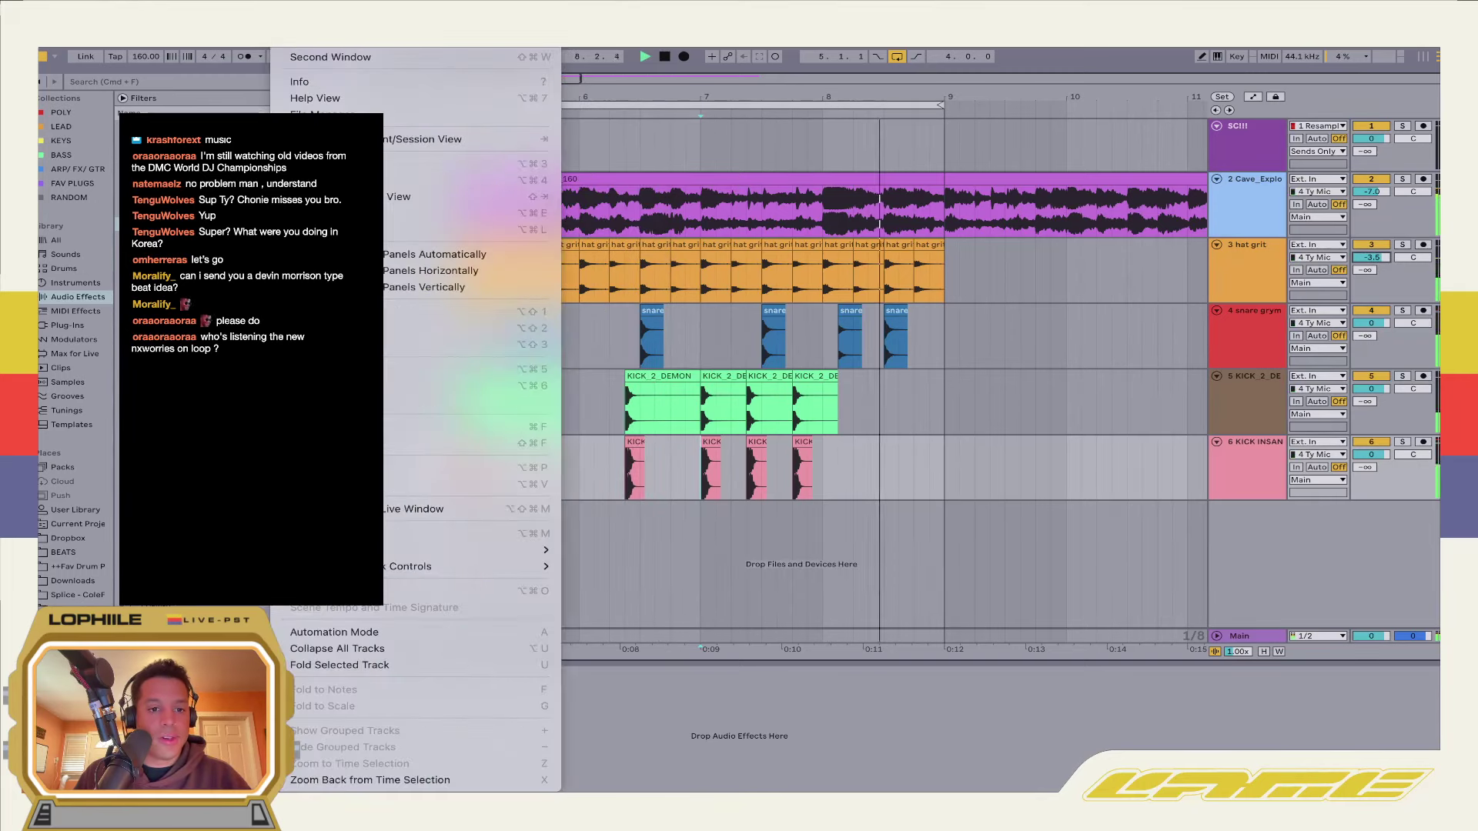
mouse_move(493, 566)
left_click(616, 623)
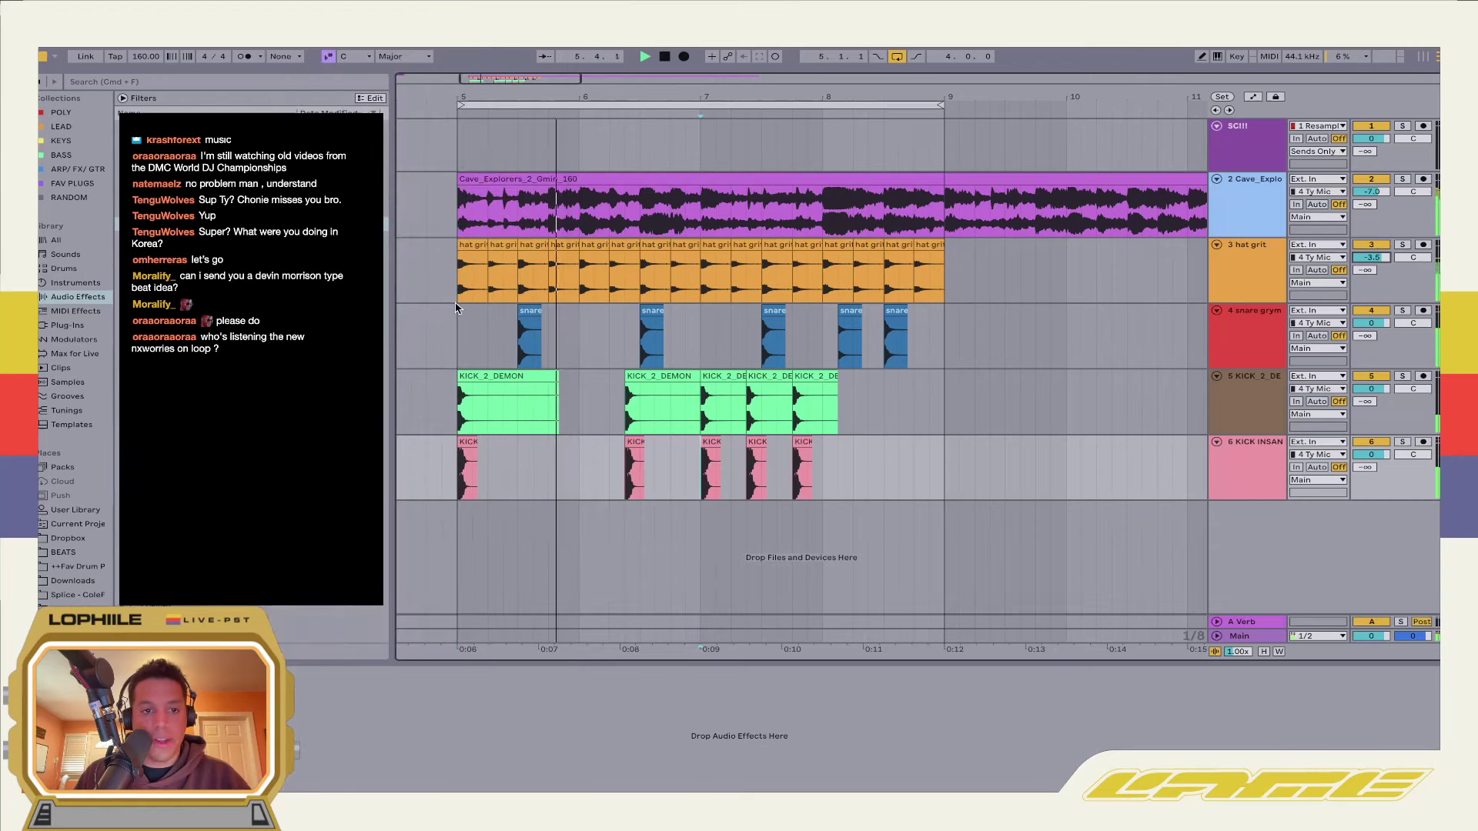
left_click(292, 48)
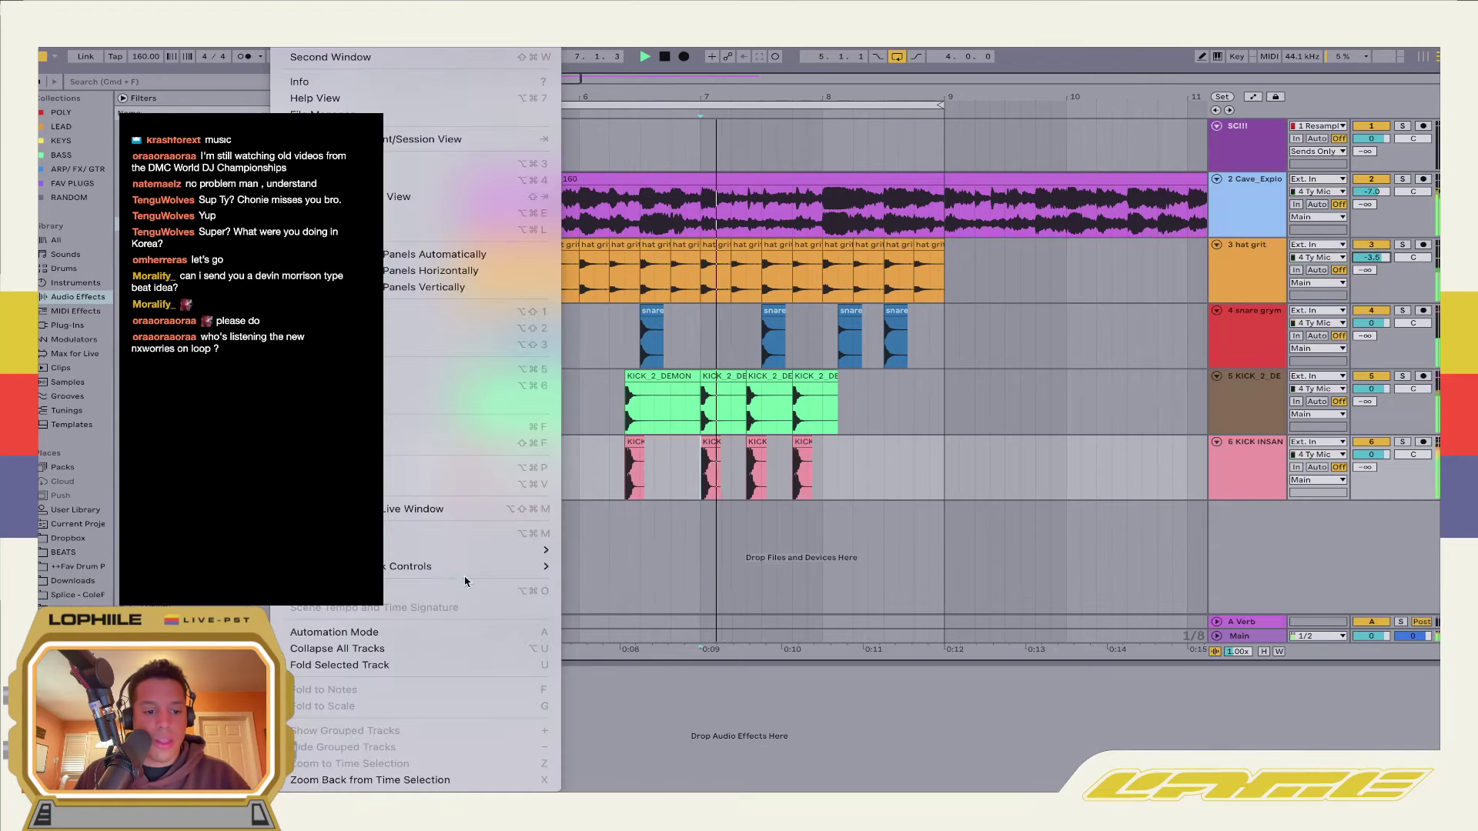
mouse_move(538, 570)
left_click(612, 599)
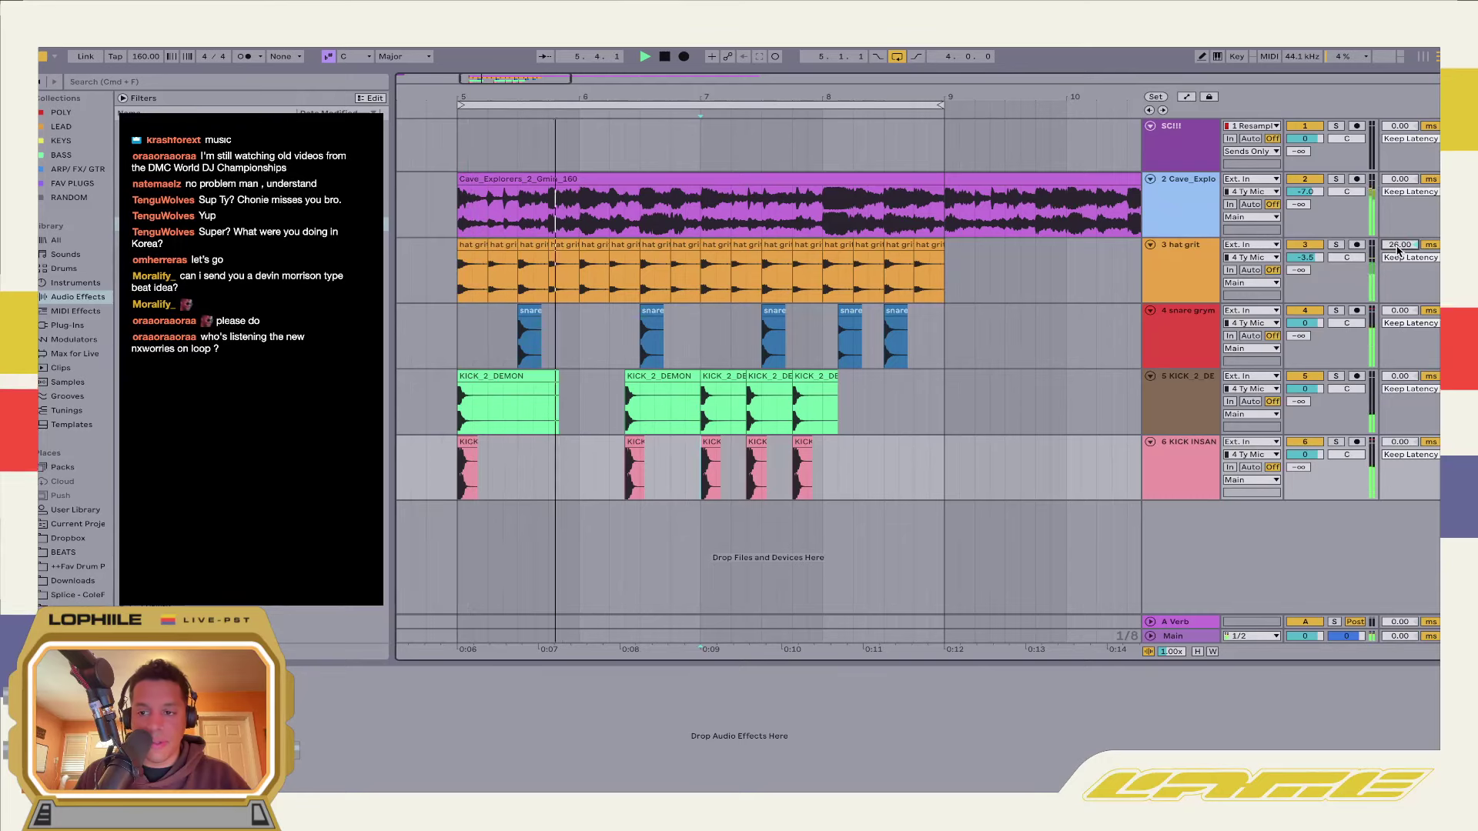
Set the track delays to 26 ms for hat grit, 9 ms for Cave Explorers and -7 ms for the snare
left_click_drag(1398, 246, 1398, 236)
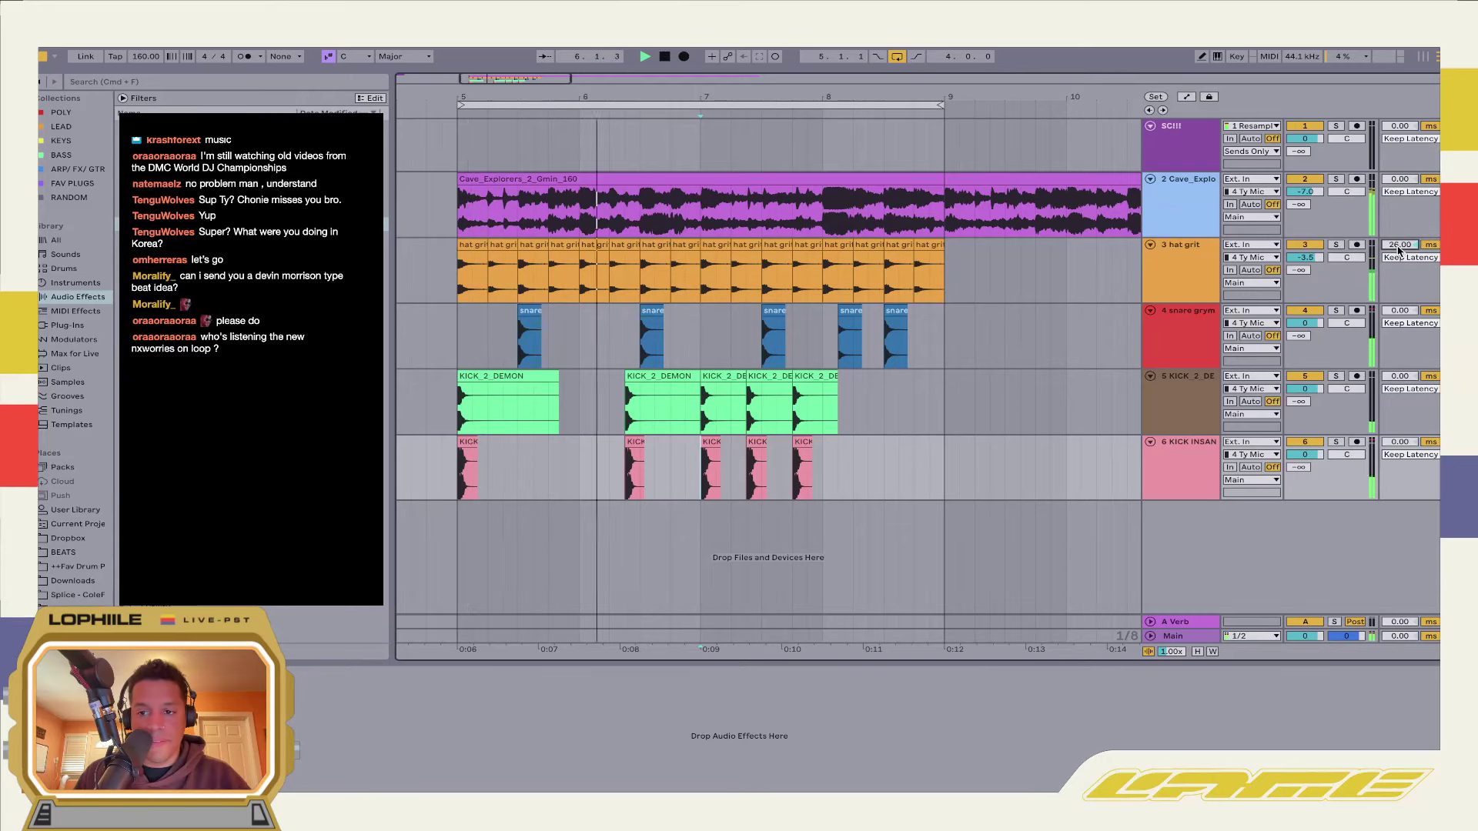
left_click(1396, 180)
type("9")
key("Return")
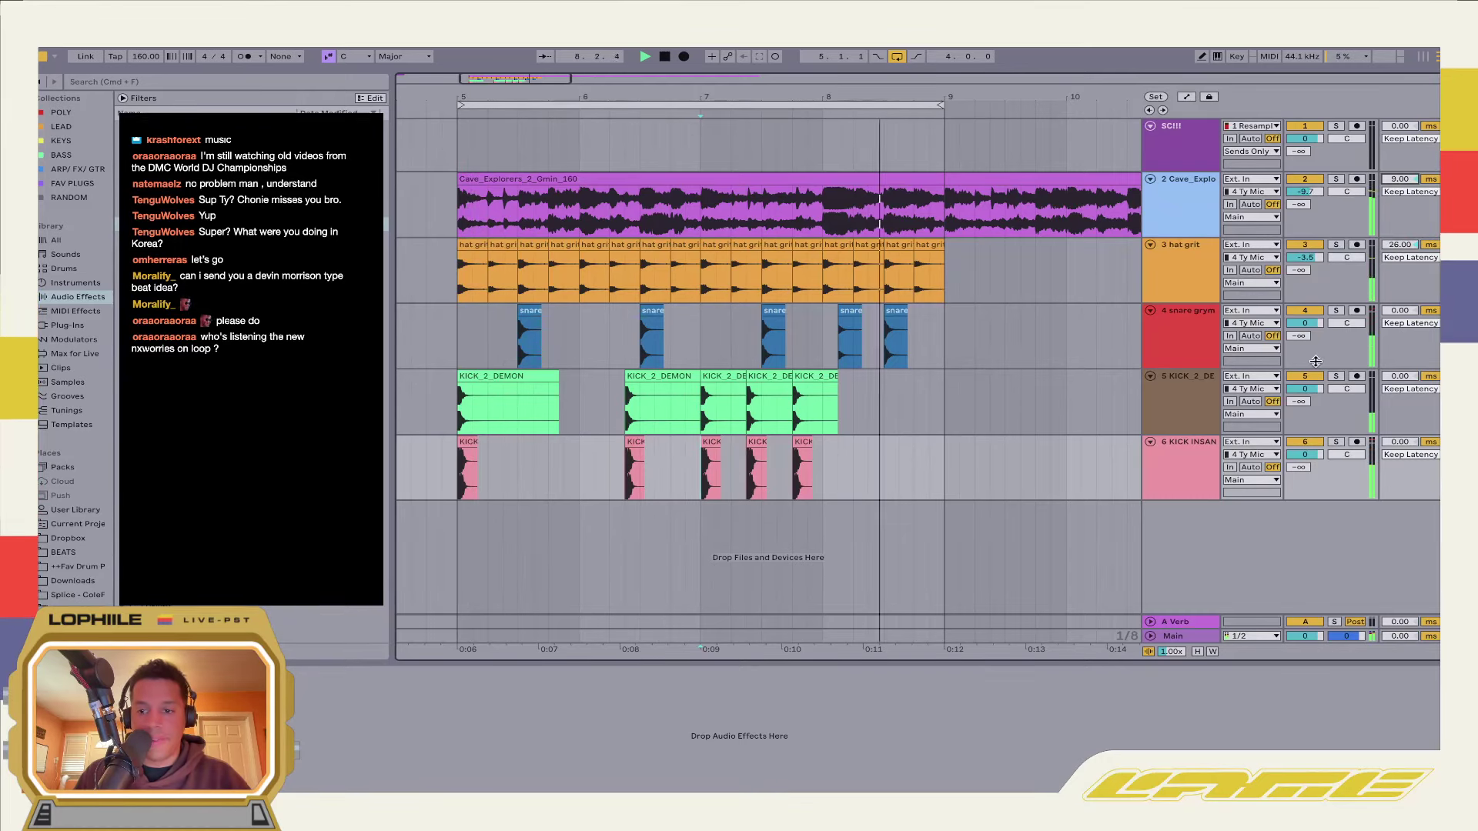
left_click_drag(1398, 311, 1397, 313)
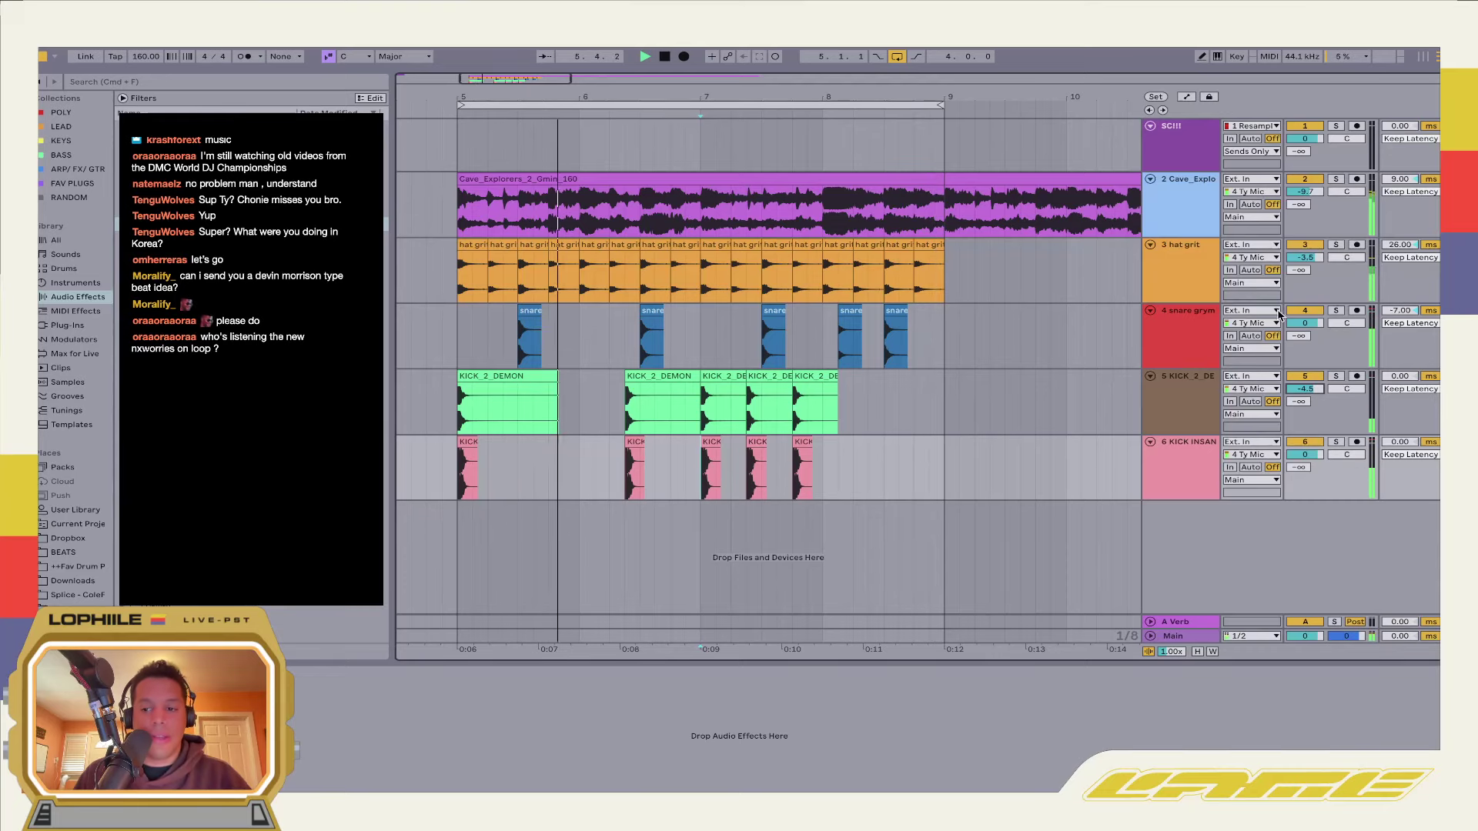
Set the hat grit track's volume to -6.2 dB and add the favourite Quick Verb Lex rack to it
left_click(1197, 337)
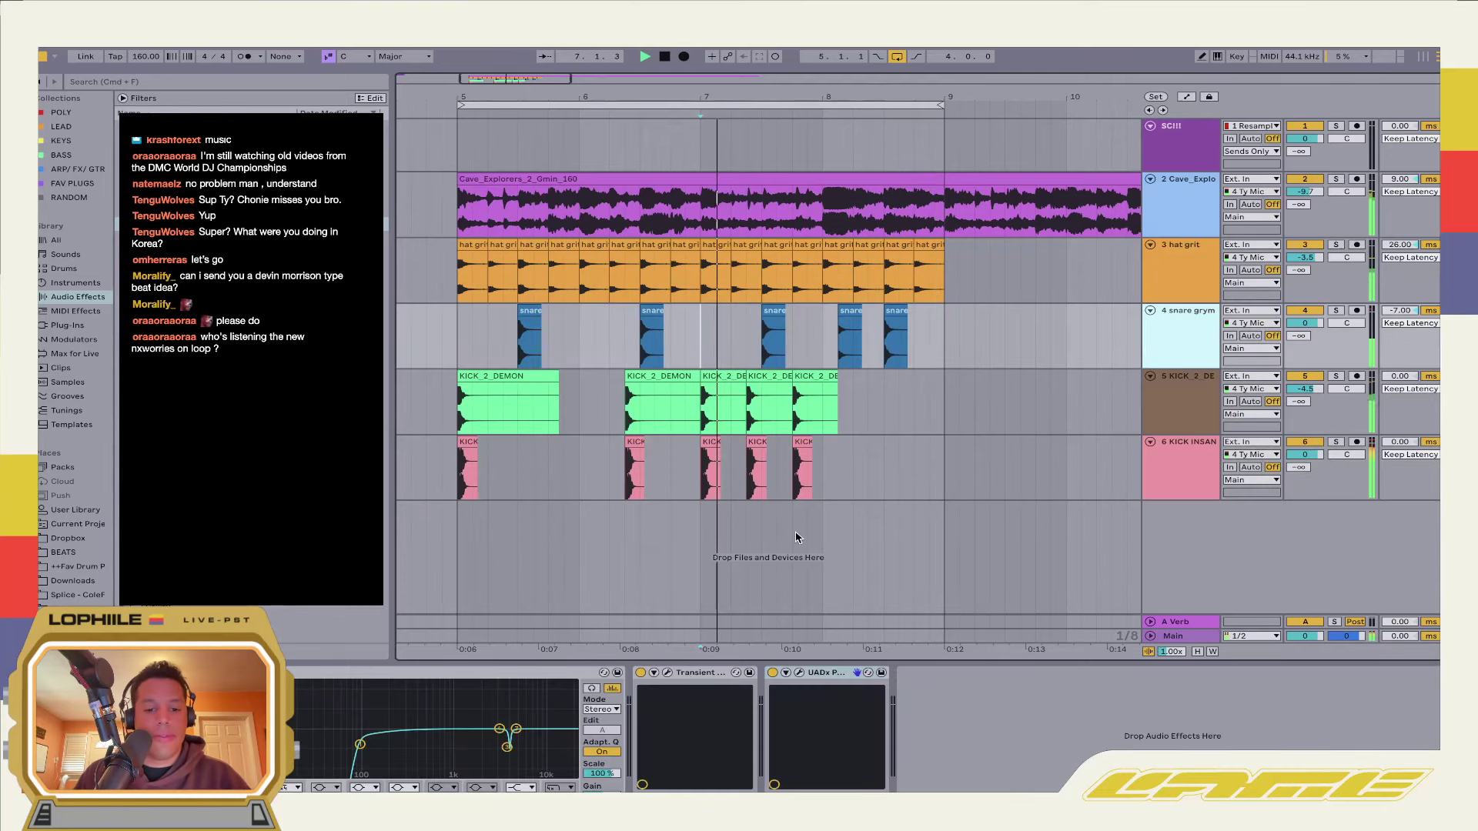
mouse_move(1306, 258)
left_mouse_down()
mouse_move(1306, 284)
mouse_move(1307, 251)
left_mouse_up()
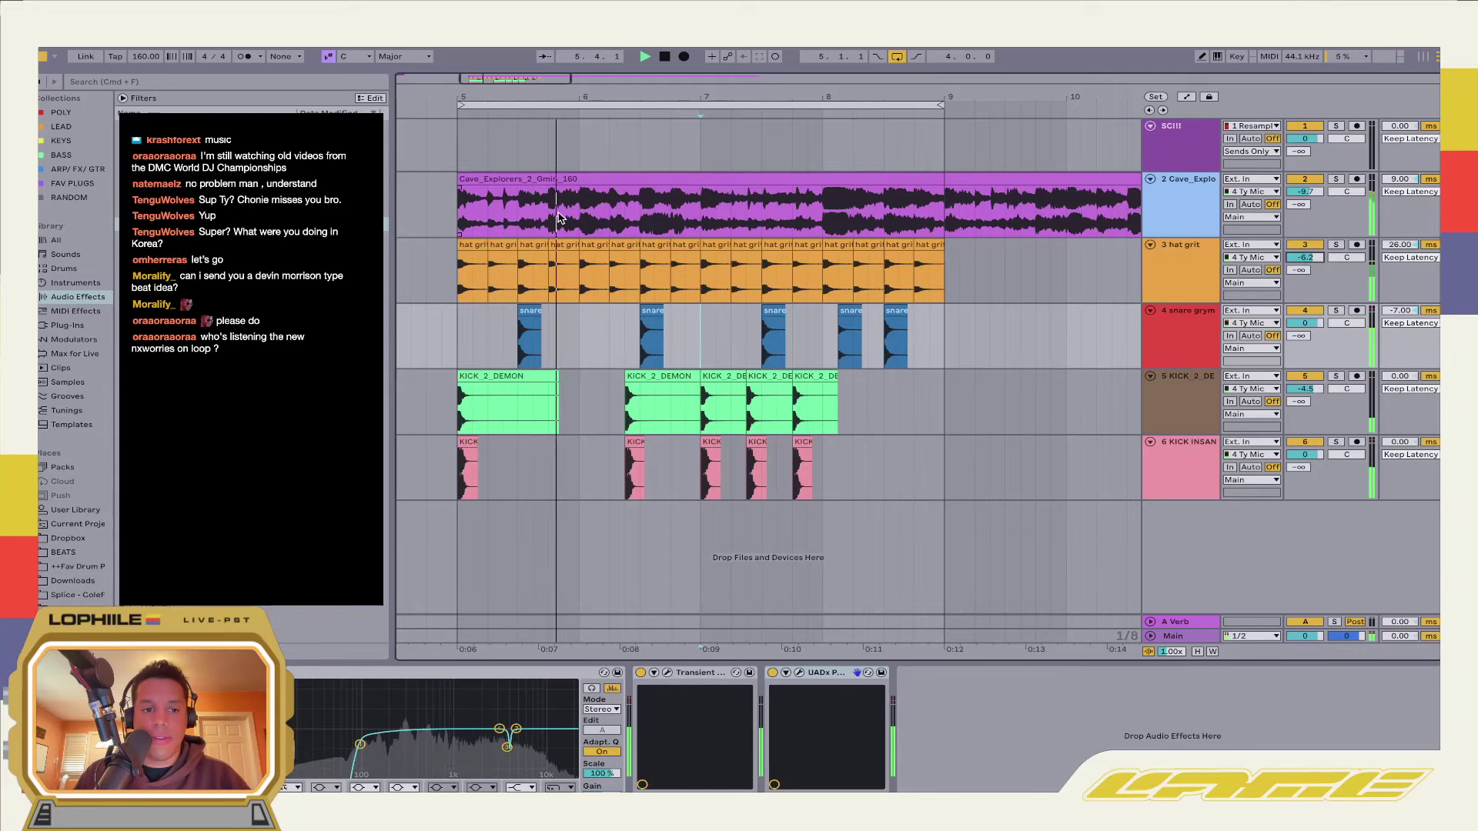
left_click(72, 183)
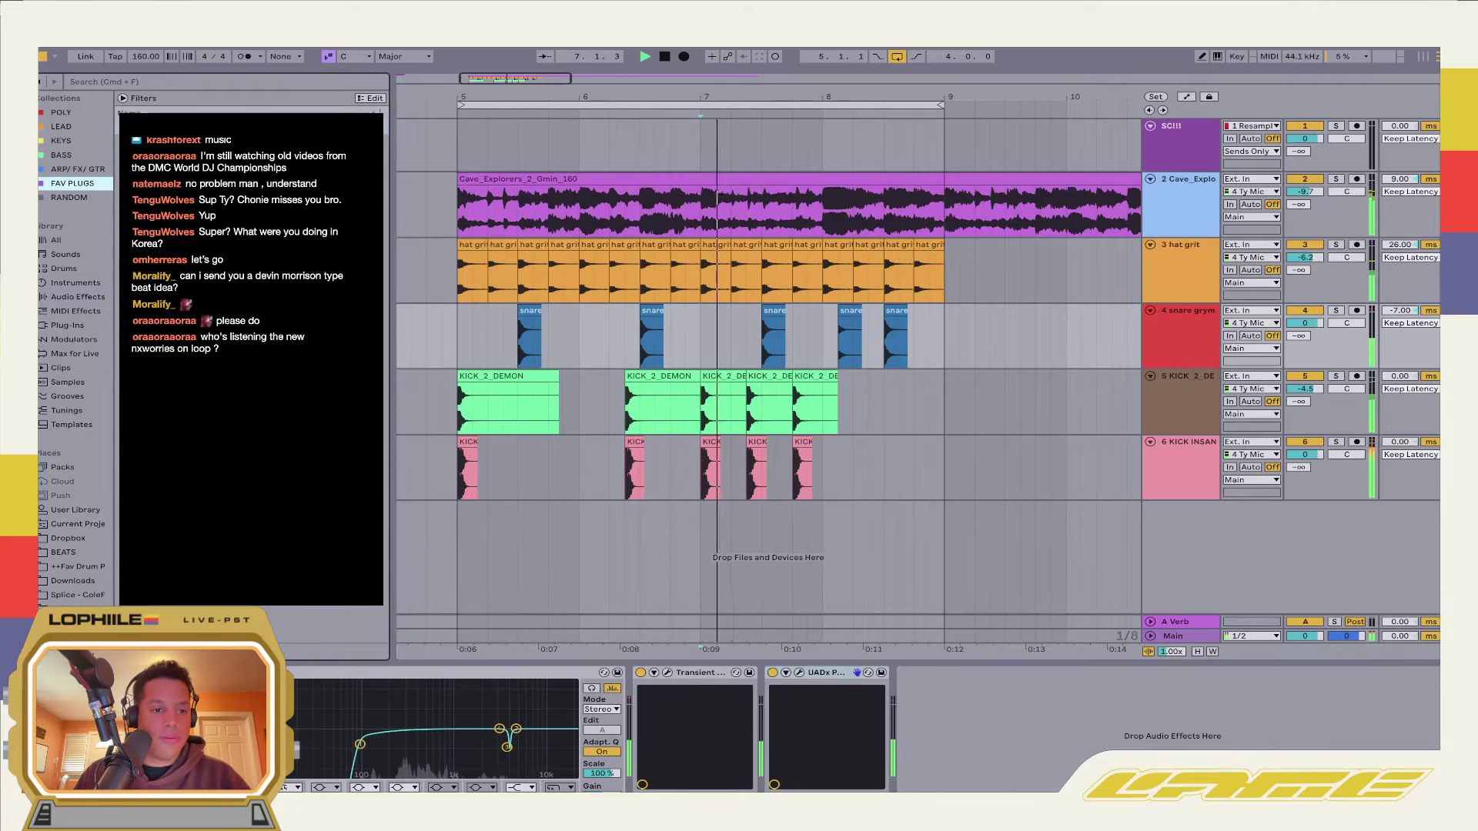
left_click_drag(231, 231, 528, 280)
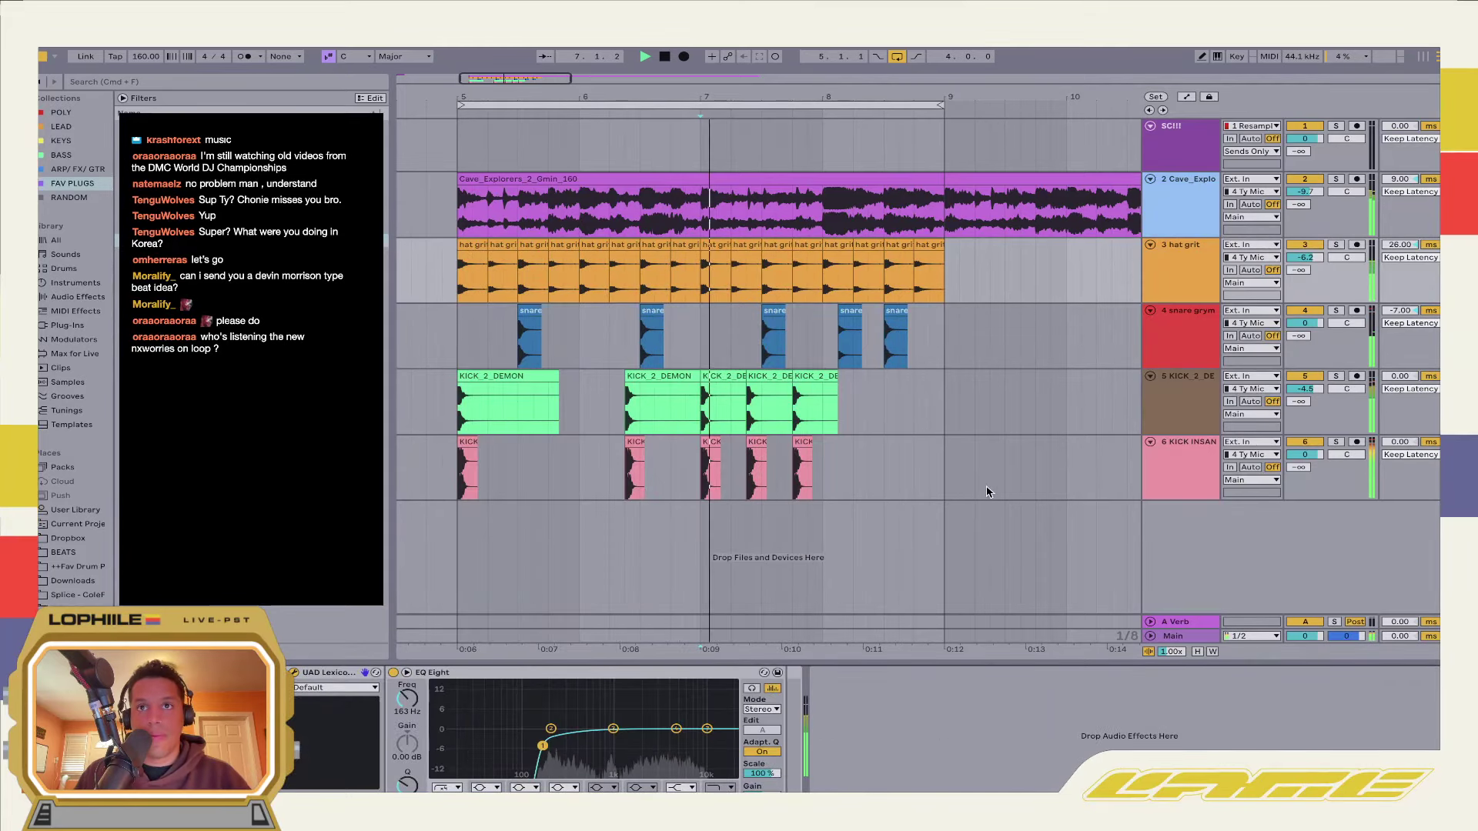
Load the JL-Doubler preset in the hat grit track's Lexicon 480L, listen to it and close the plug-in window
left_click(886, 274)
key("space")
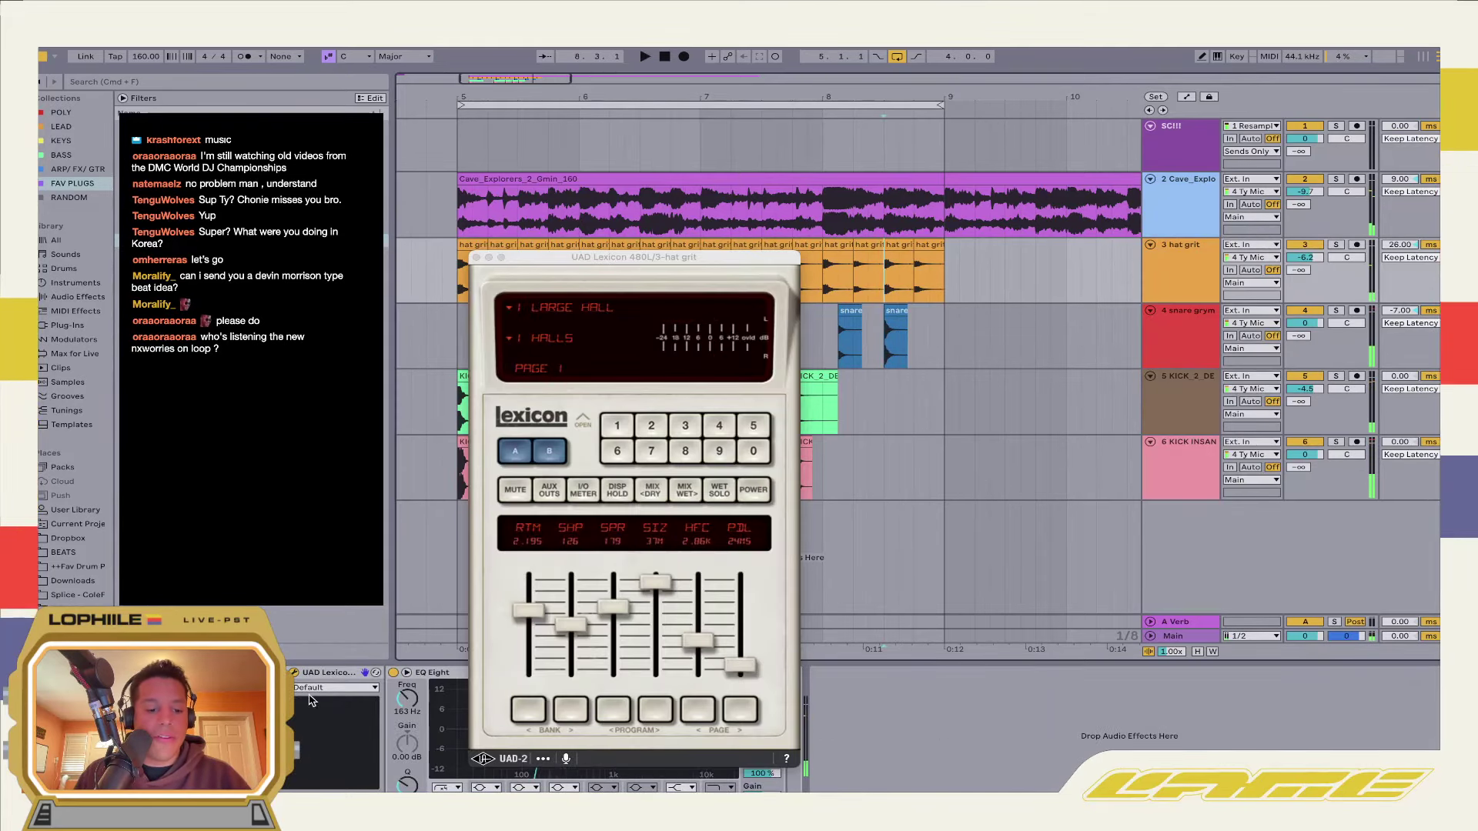
left_click(319, 687)
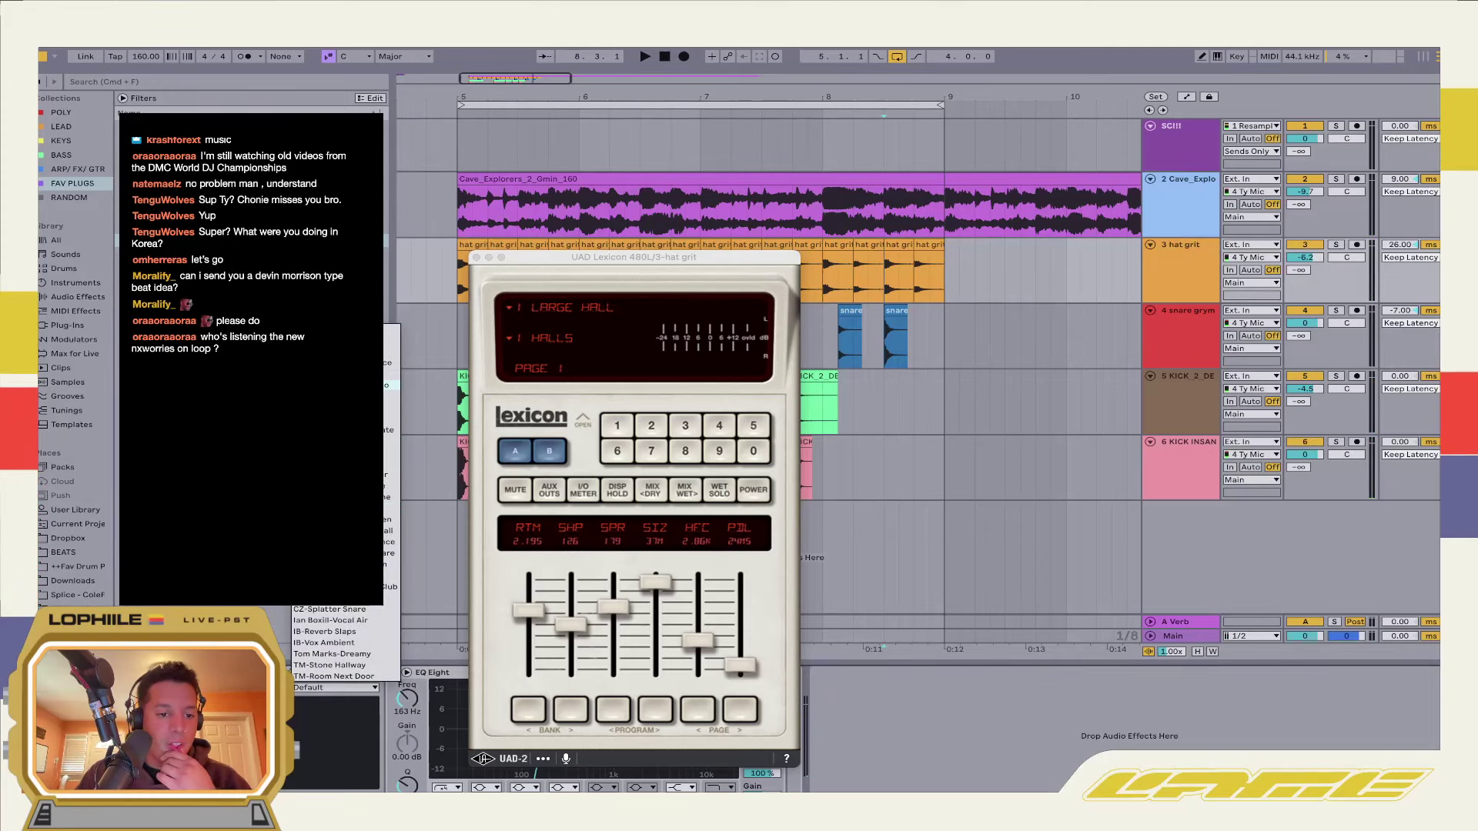
left_click(338, 419)
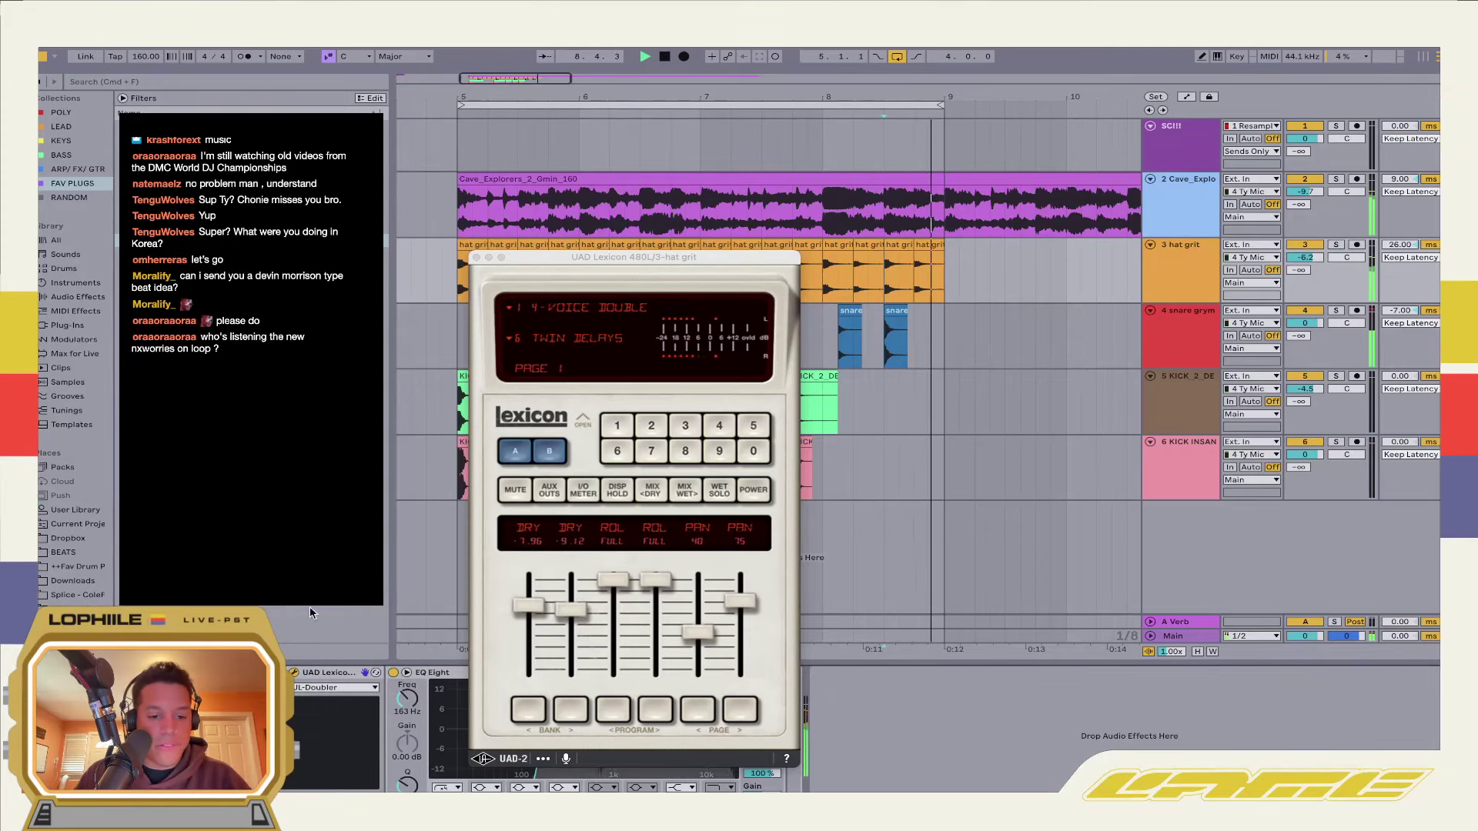
key("space")
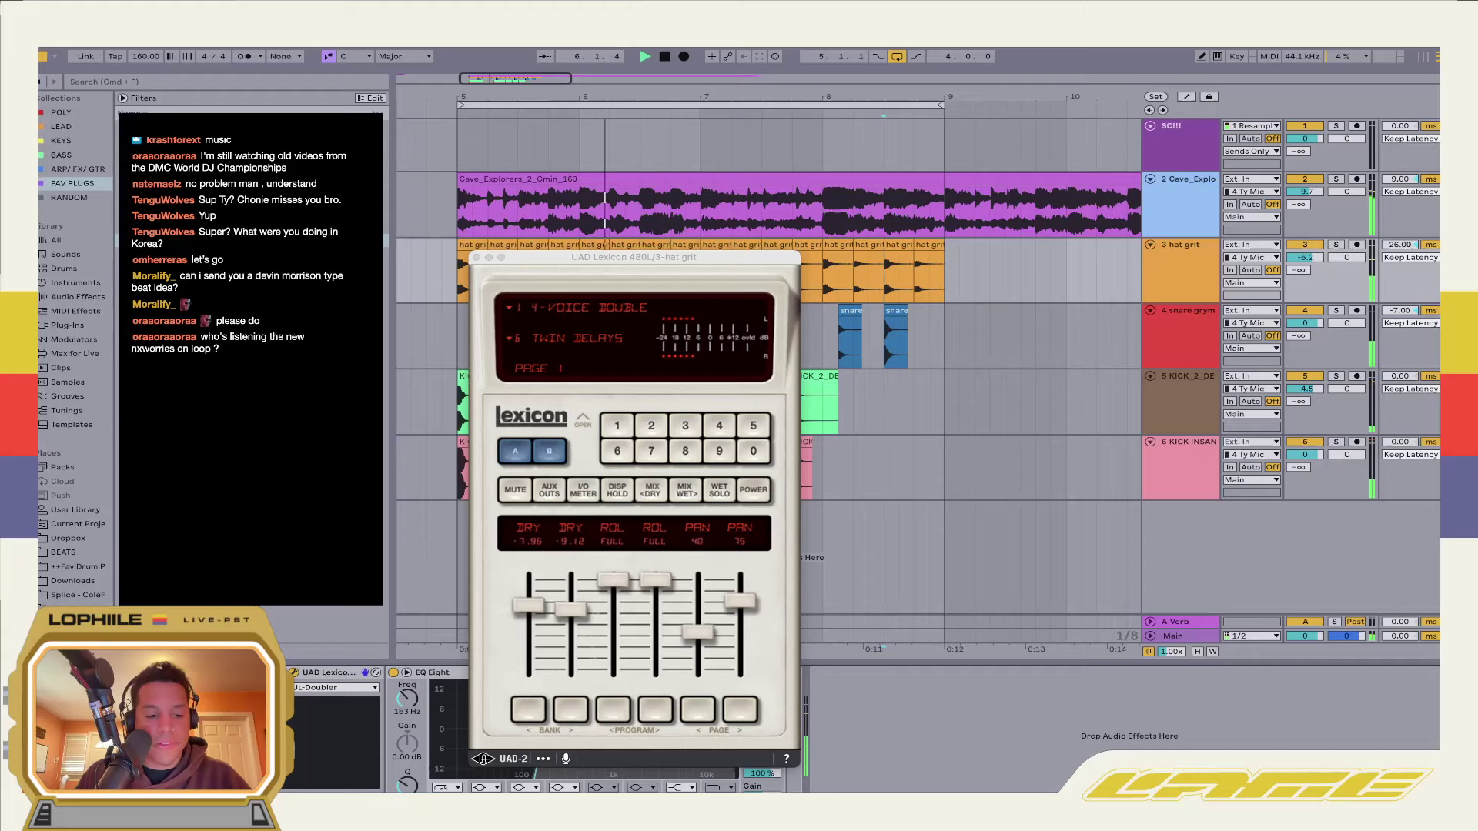
left_click(477, 259)
Lower the Cave Explorers track to -10.9 dB and boost the snare around 10 kHz in its EQ Eight
left_click_drag(1309, 191, 1313, 200)
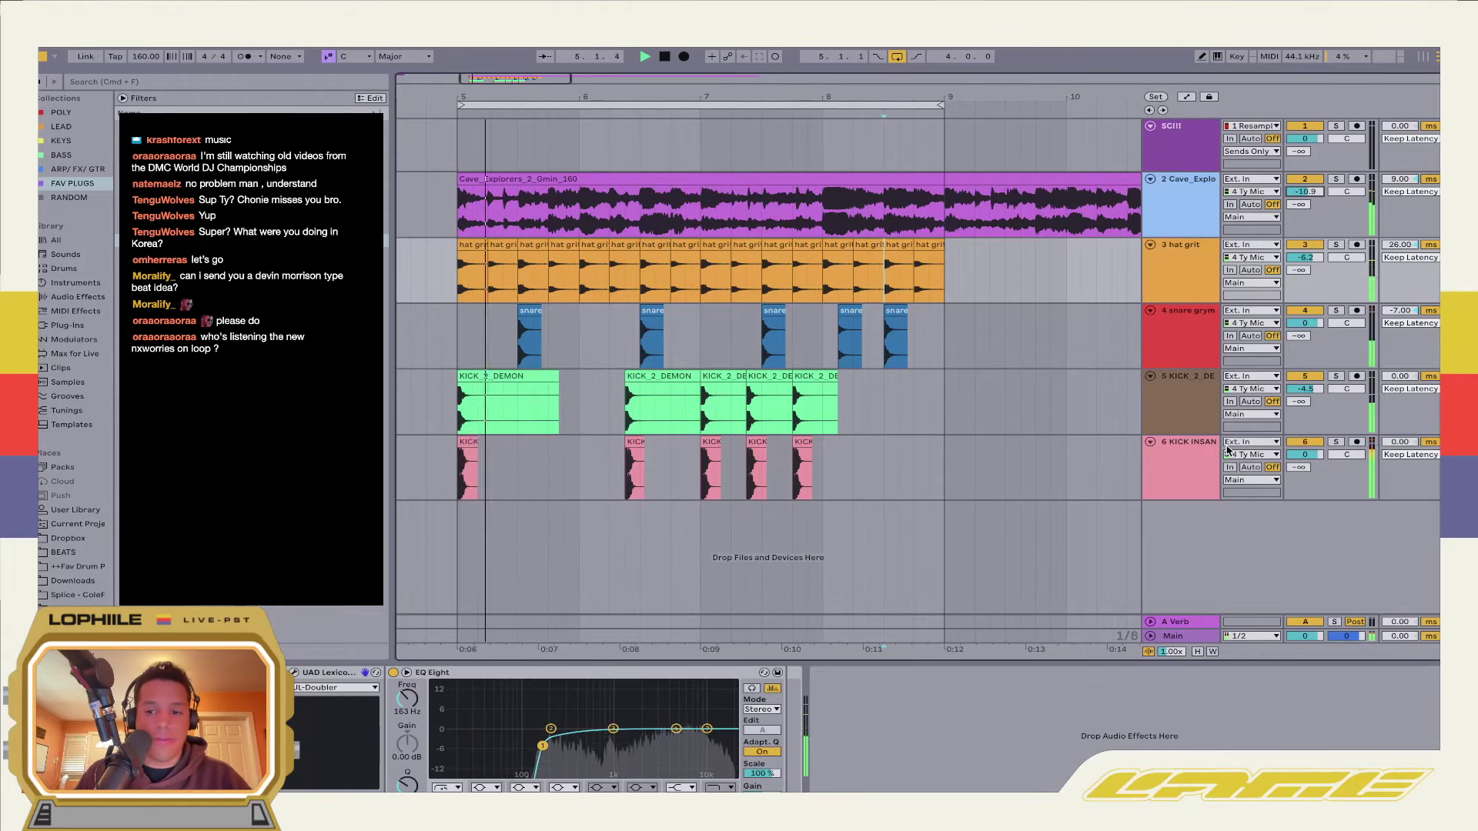
left_click(946, 474)
key("Up")
key("Up")
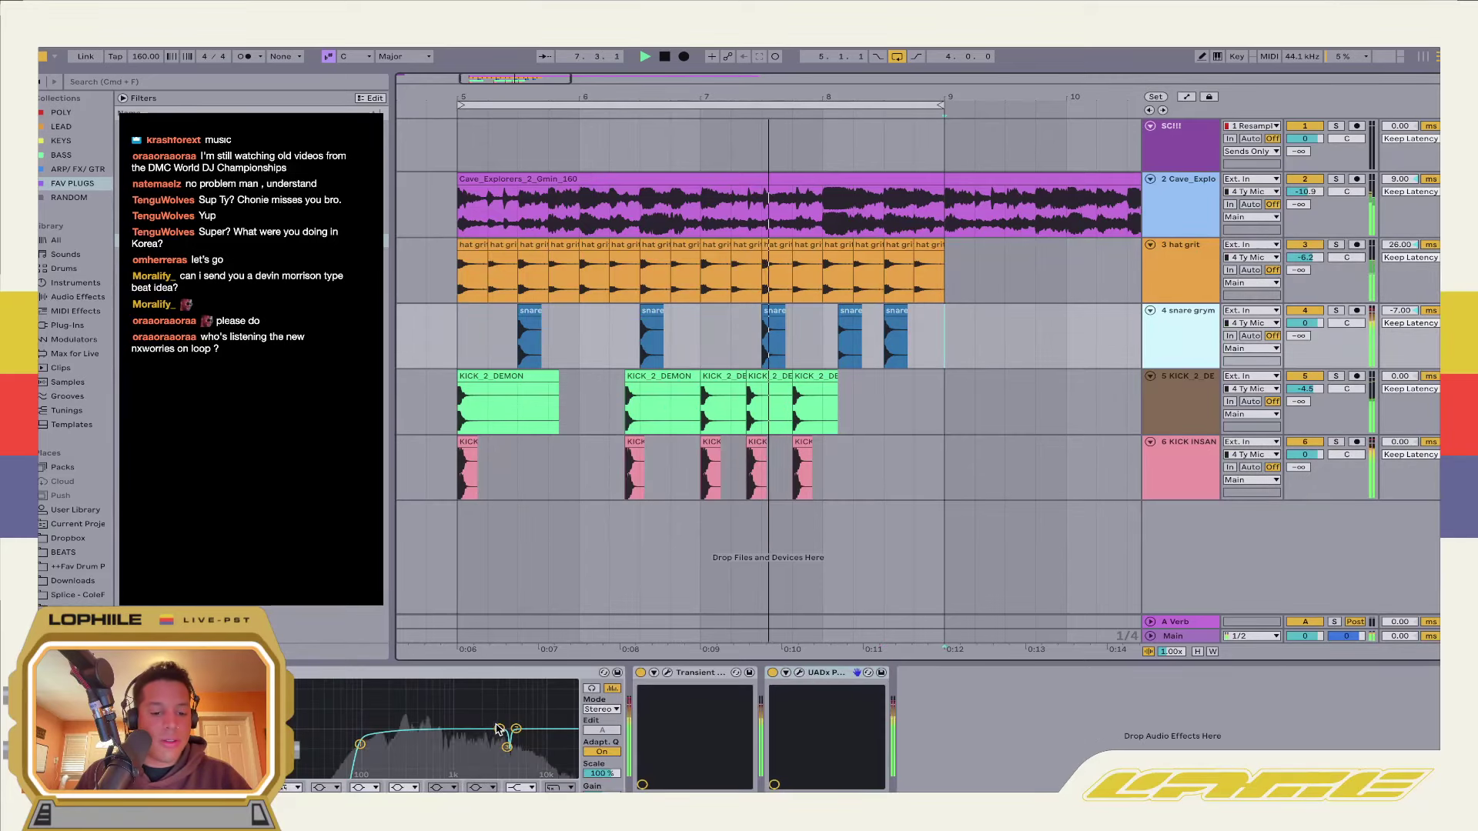
left_click_drag(559, 702, 548, 719)
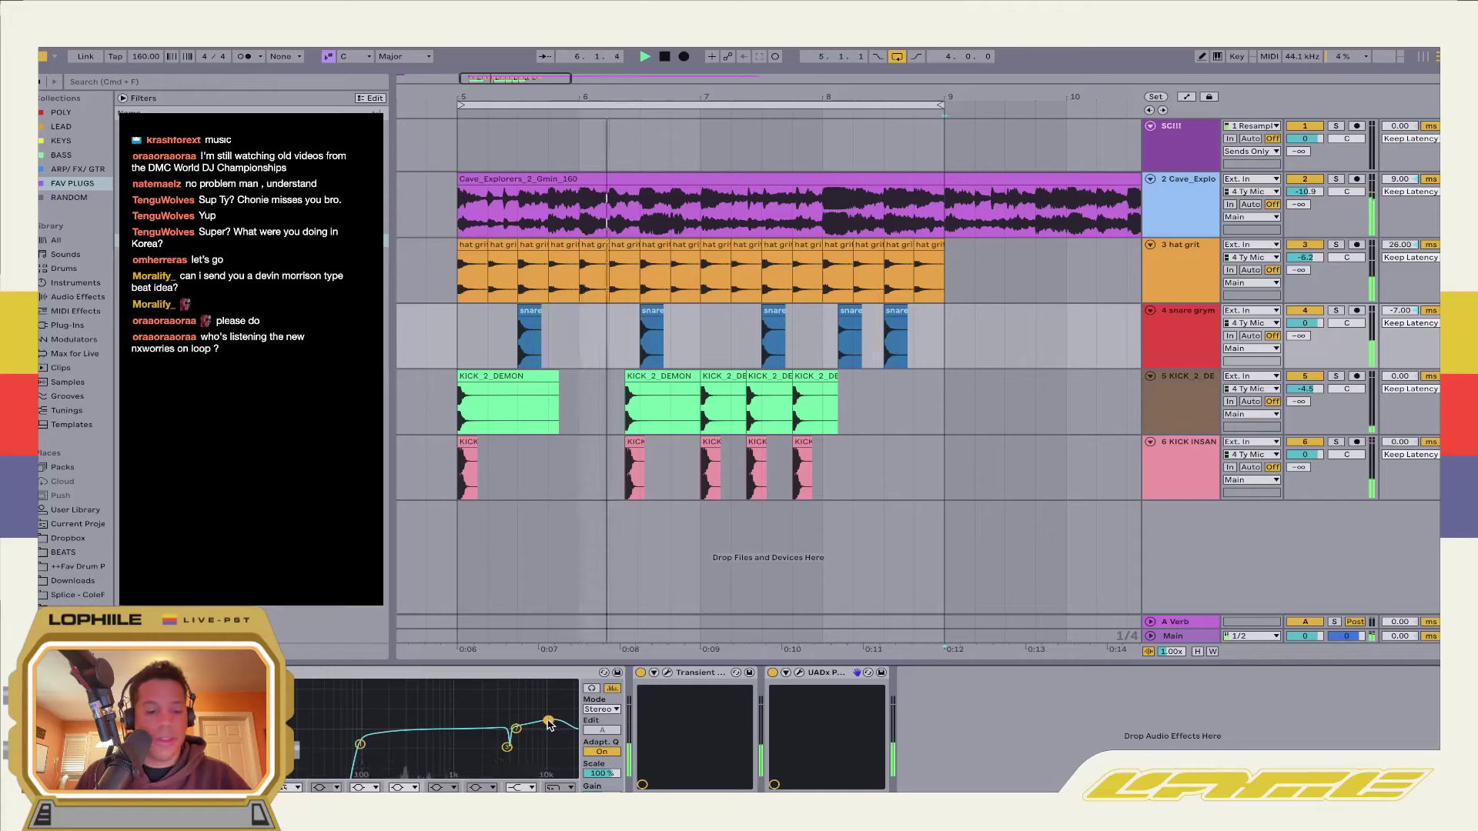
Load the Loud preset EDM - Punchy in Pro-L 2 on the Main track and set the Cave Explorers volume to -9.3 dB
left_click(1186, 638)
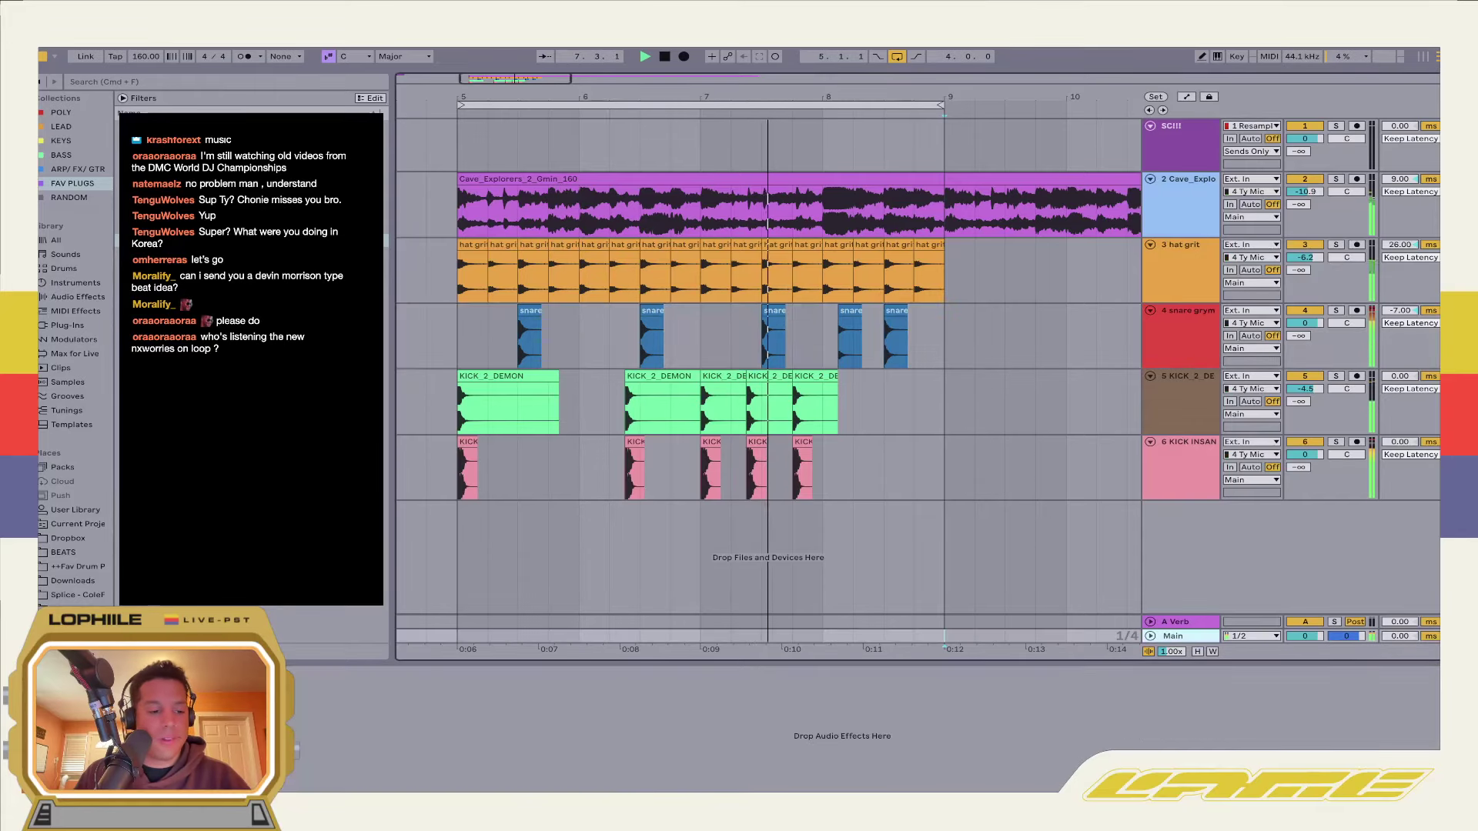
left_click(607, 109)
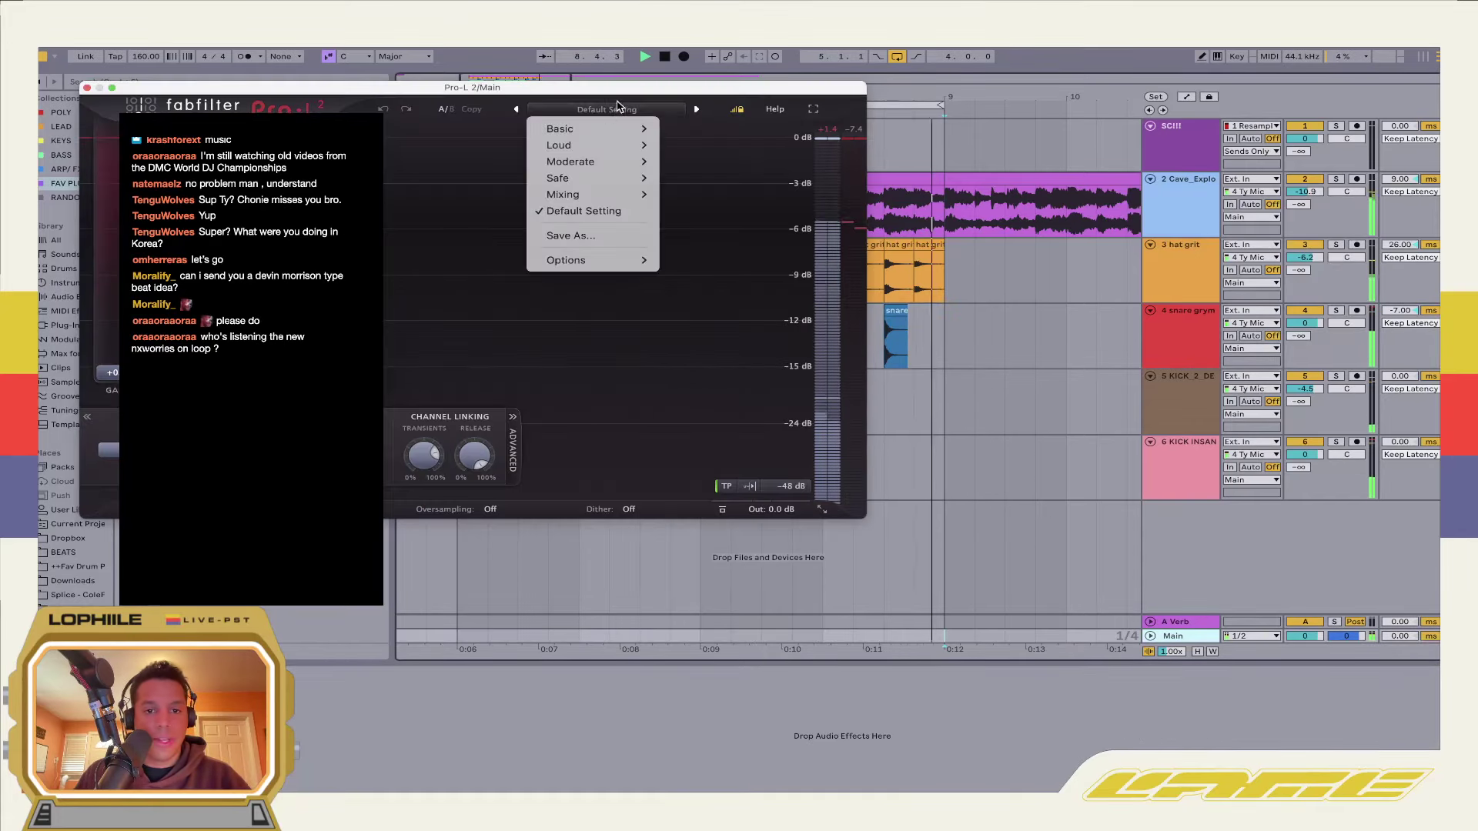
mouse_move(616, 143)
left_click(739, 178)
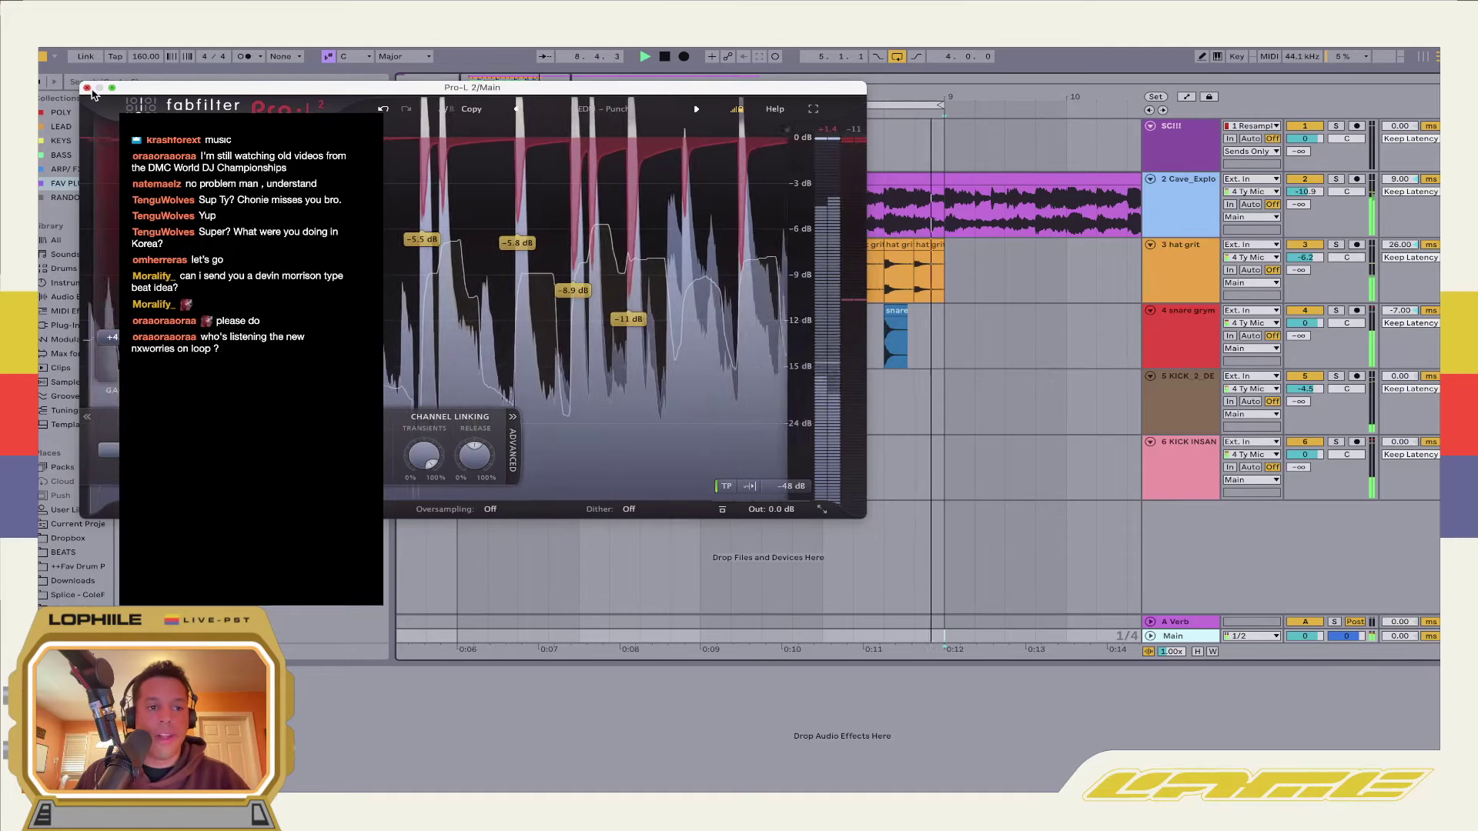
key("super+alt+p")
left_click_drag(1325, 200, 1307, 234)
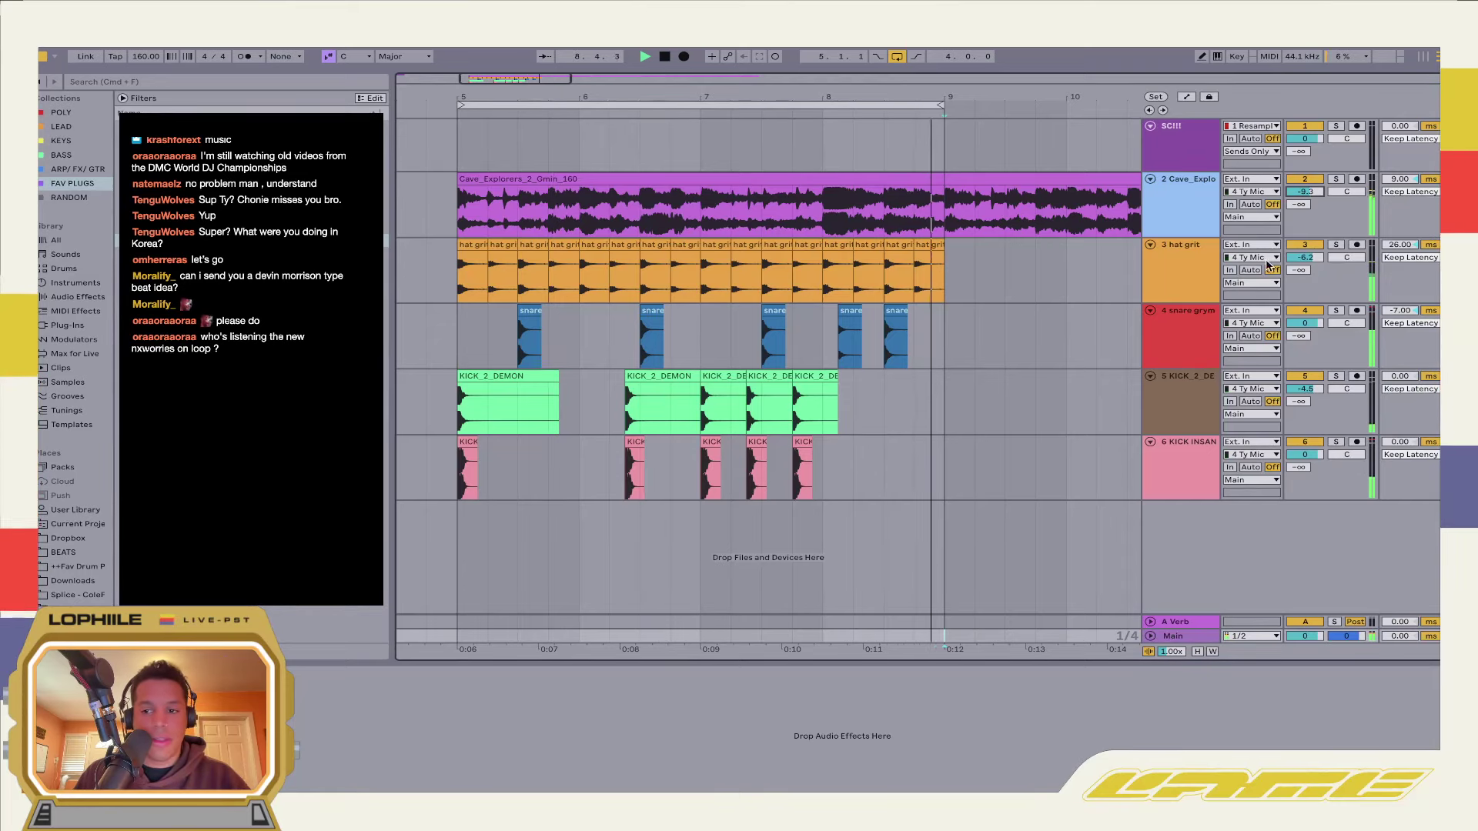
Find Transient Master among the plug-ins and insert it on the hat grit track before the Quick Verb Lex rack
left_click(1308, 289)
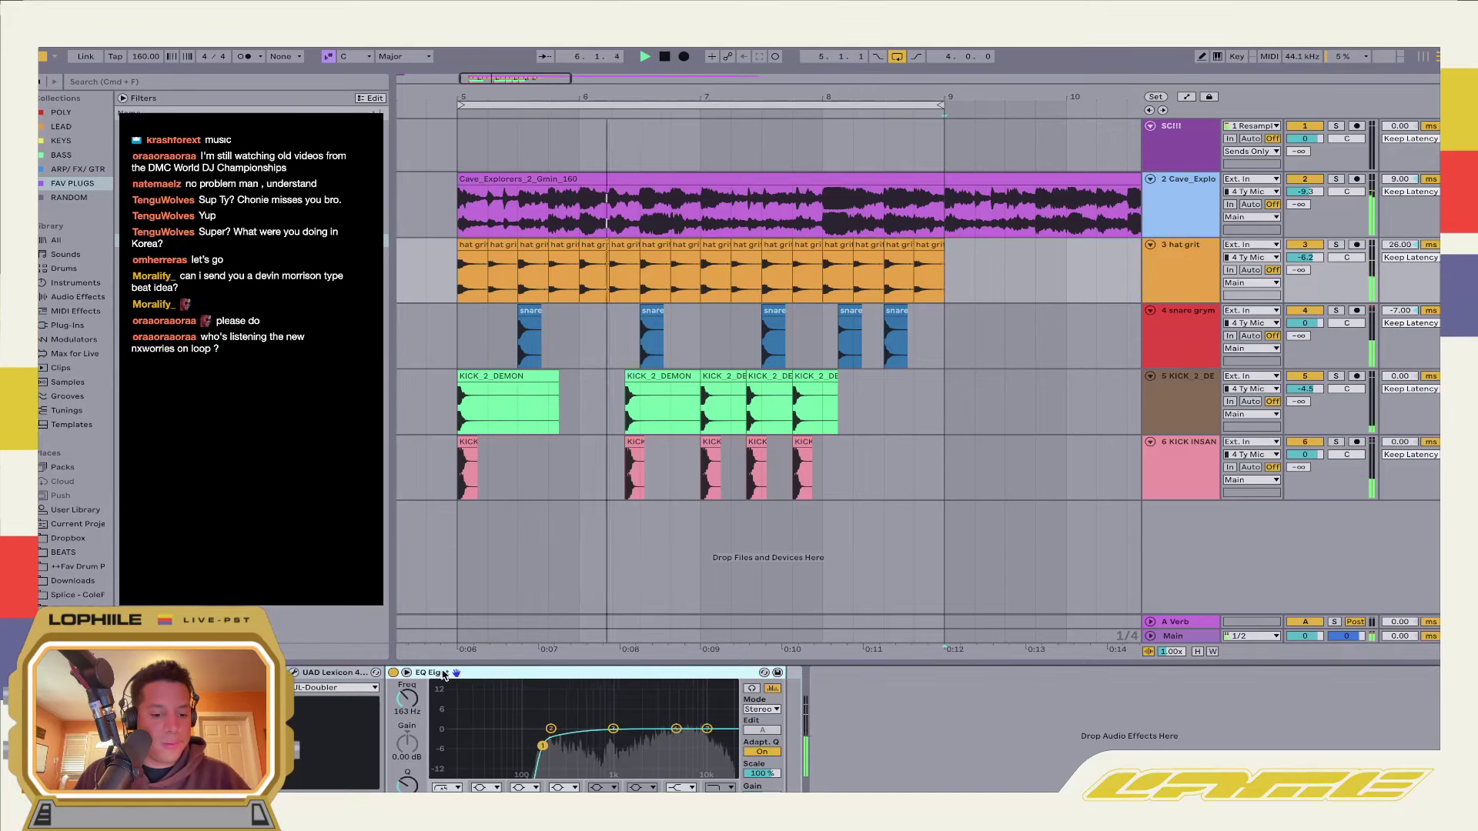
scroll(407, 732, "left", 5)
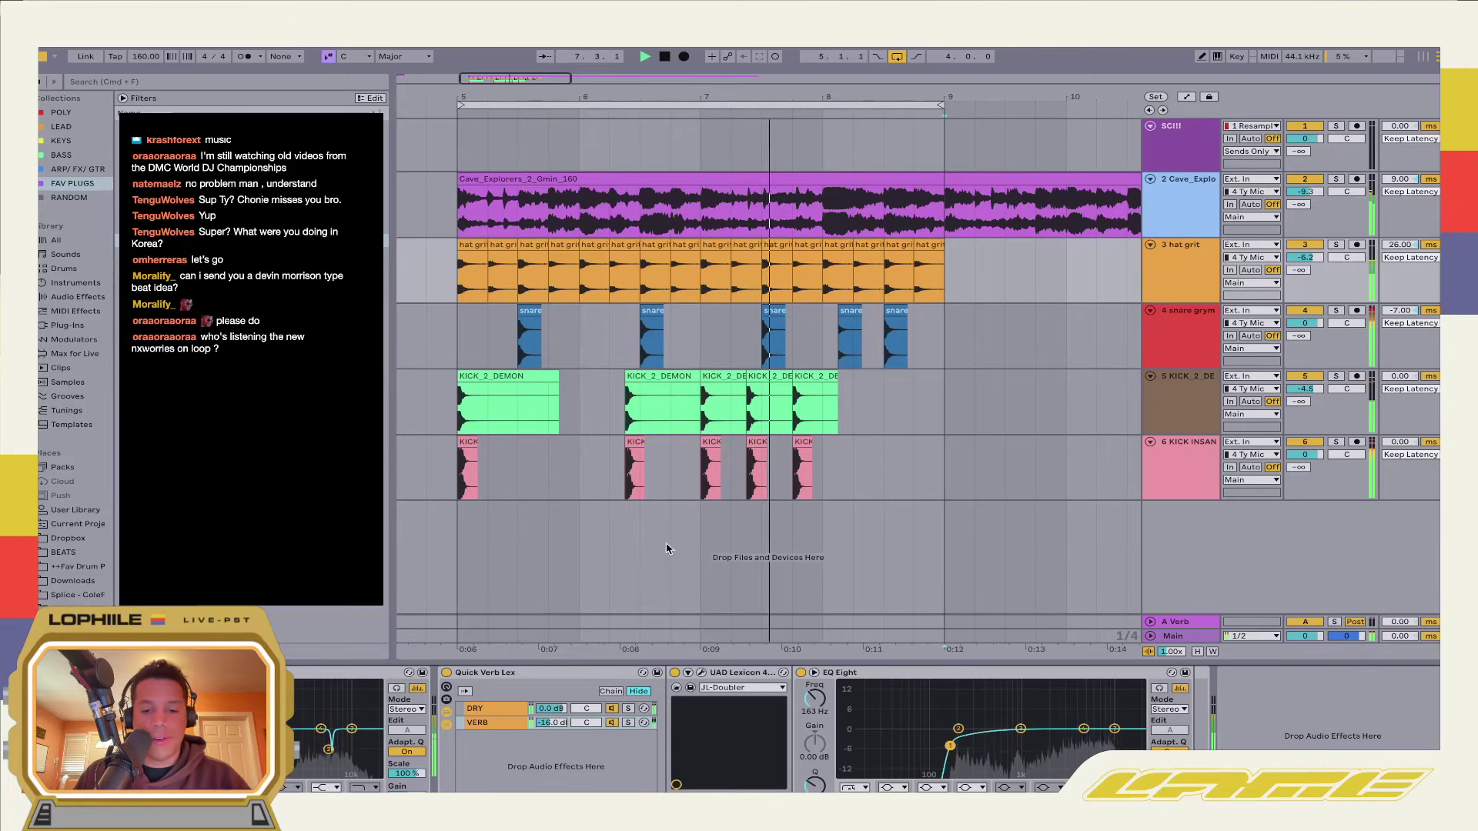
left_click(173, 81)
type("trans")
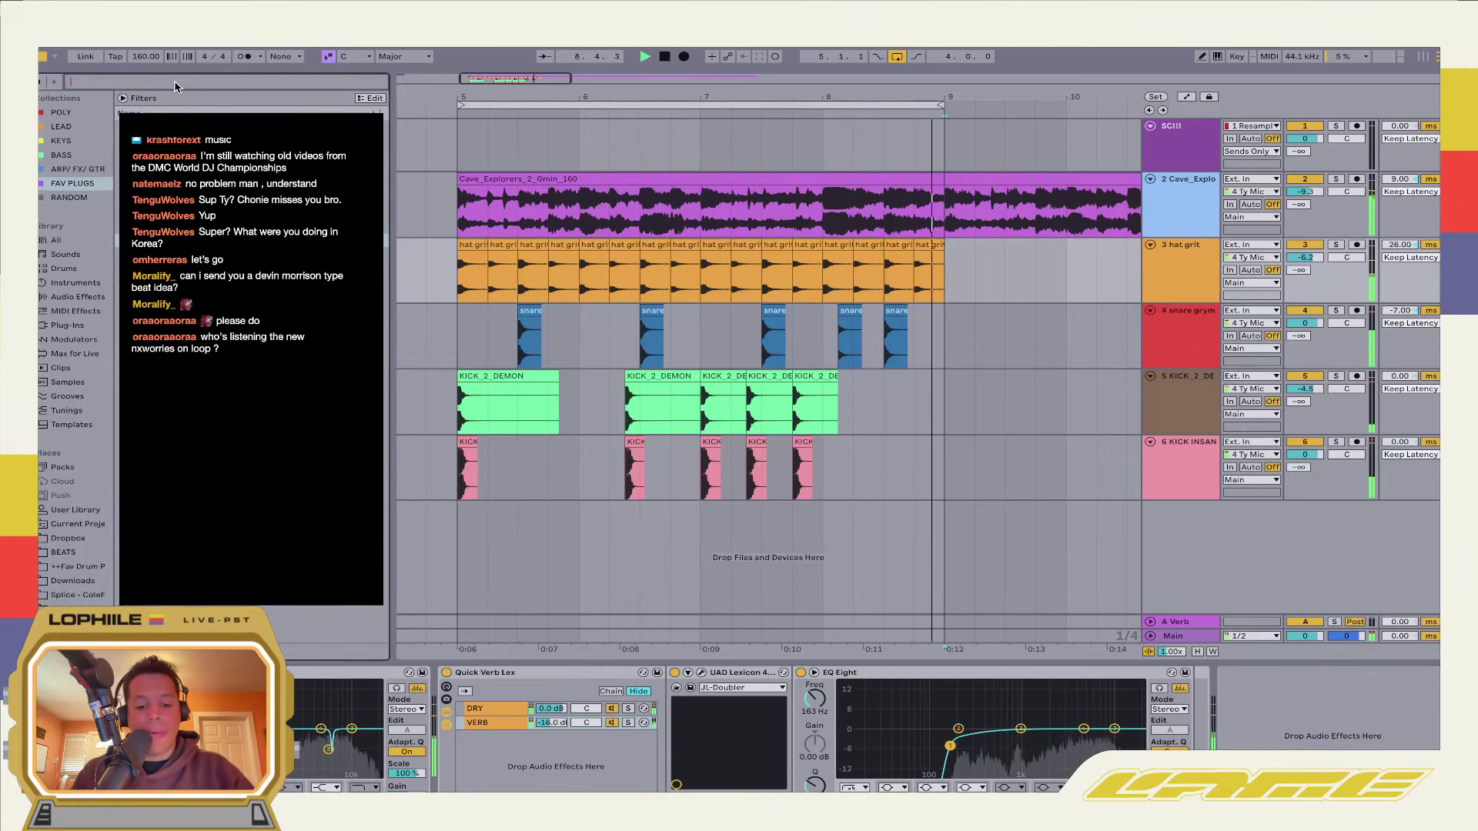
left_click(76, 324)
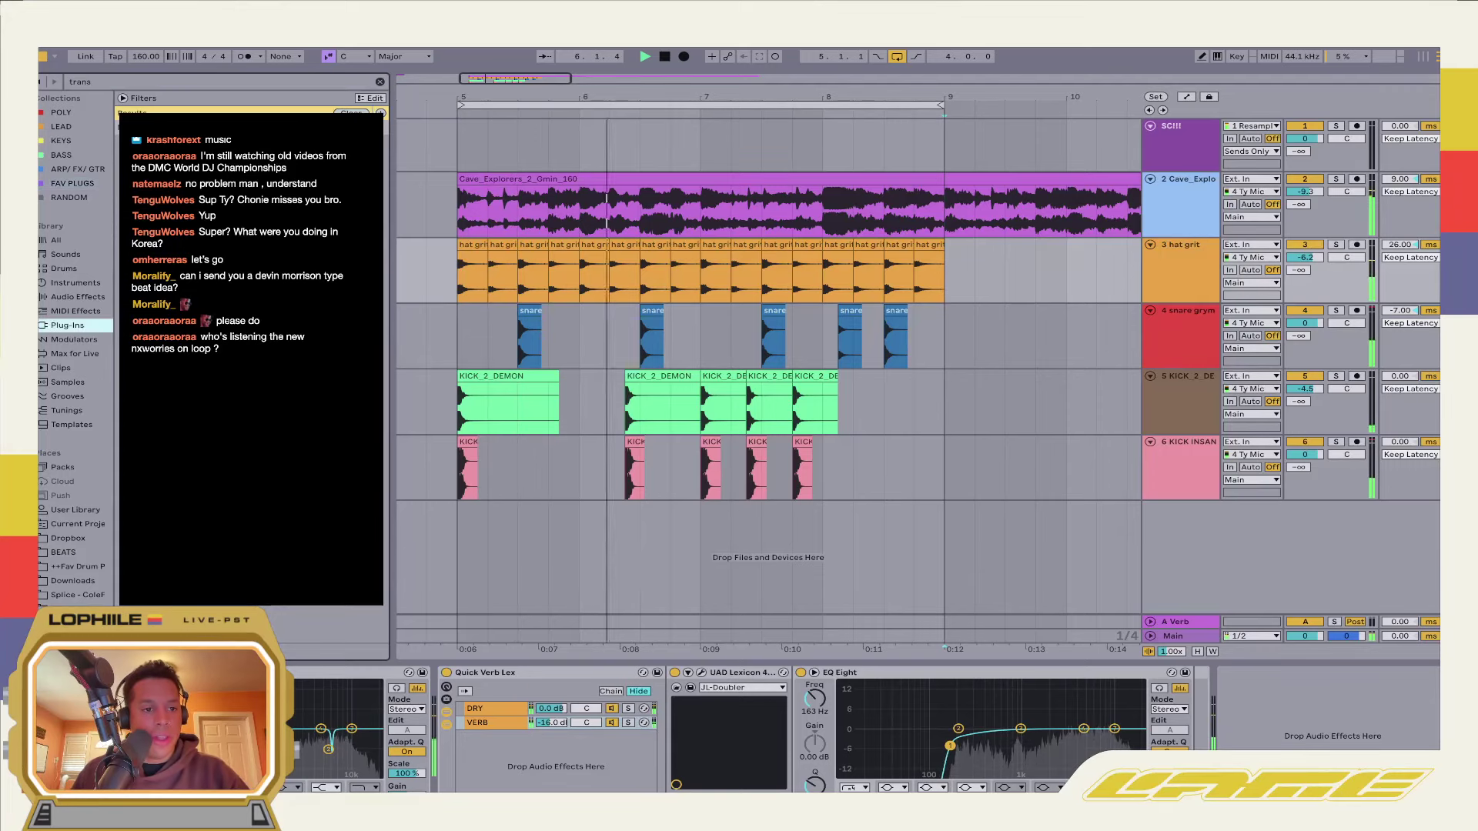
left_click(633, 363)
left_click(457, 289)
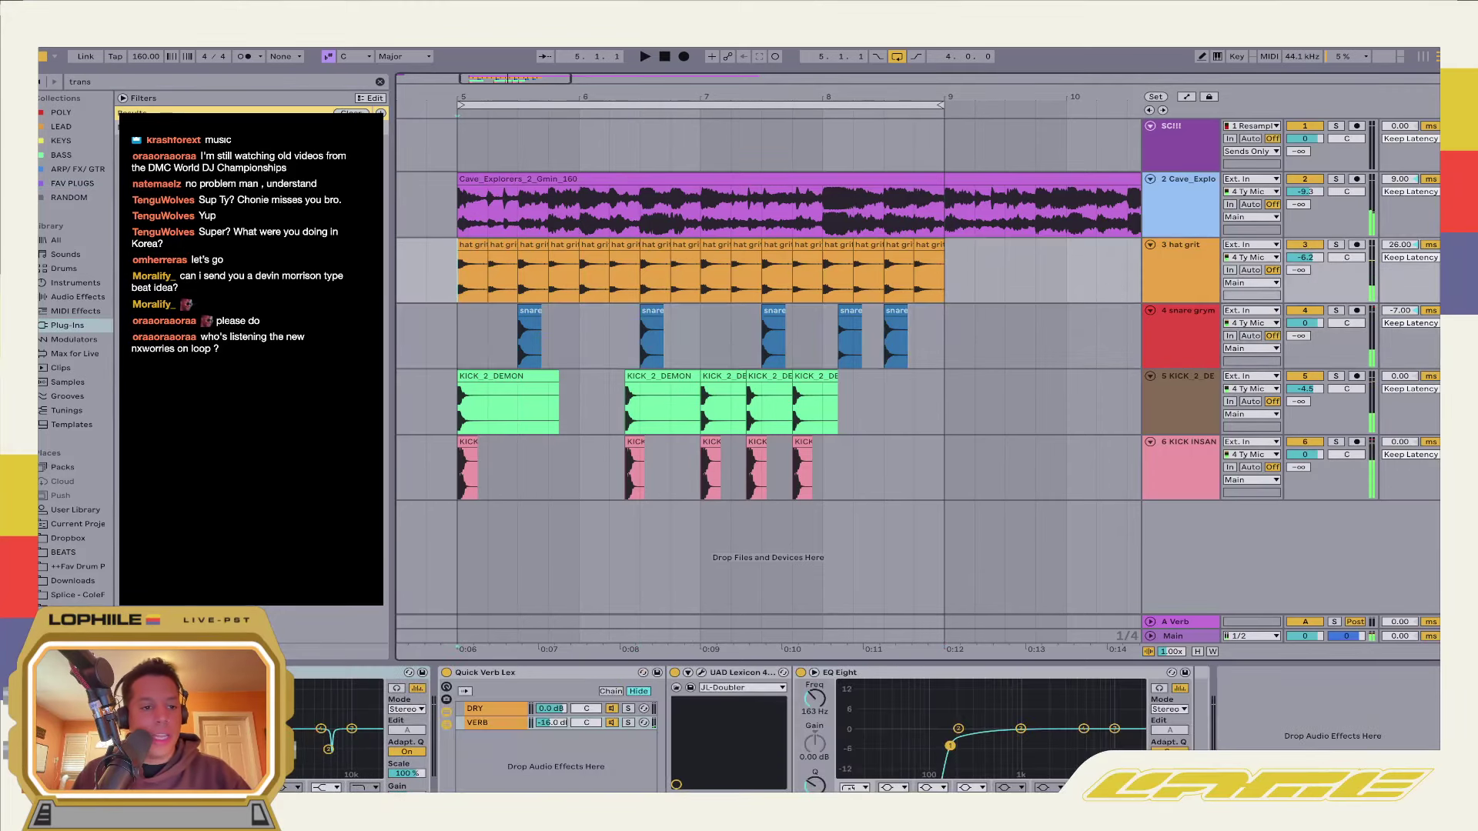
double_click(192, 127)
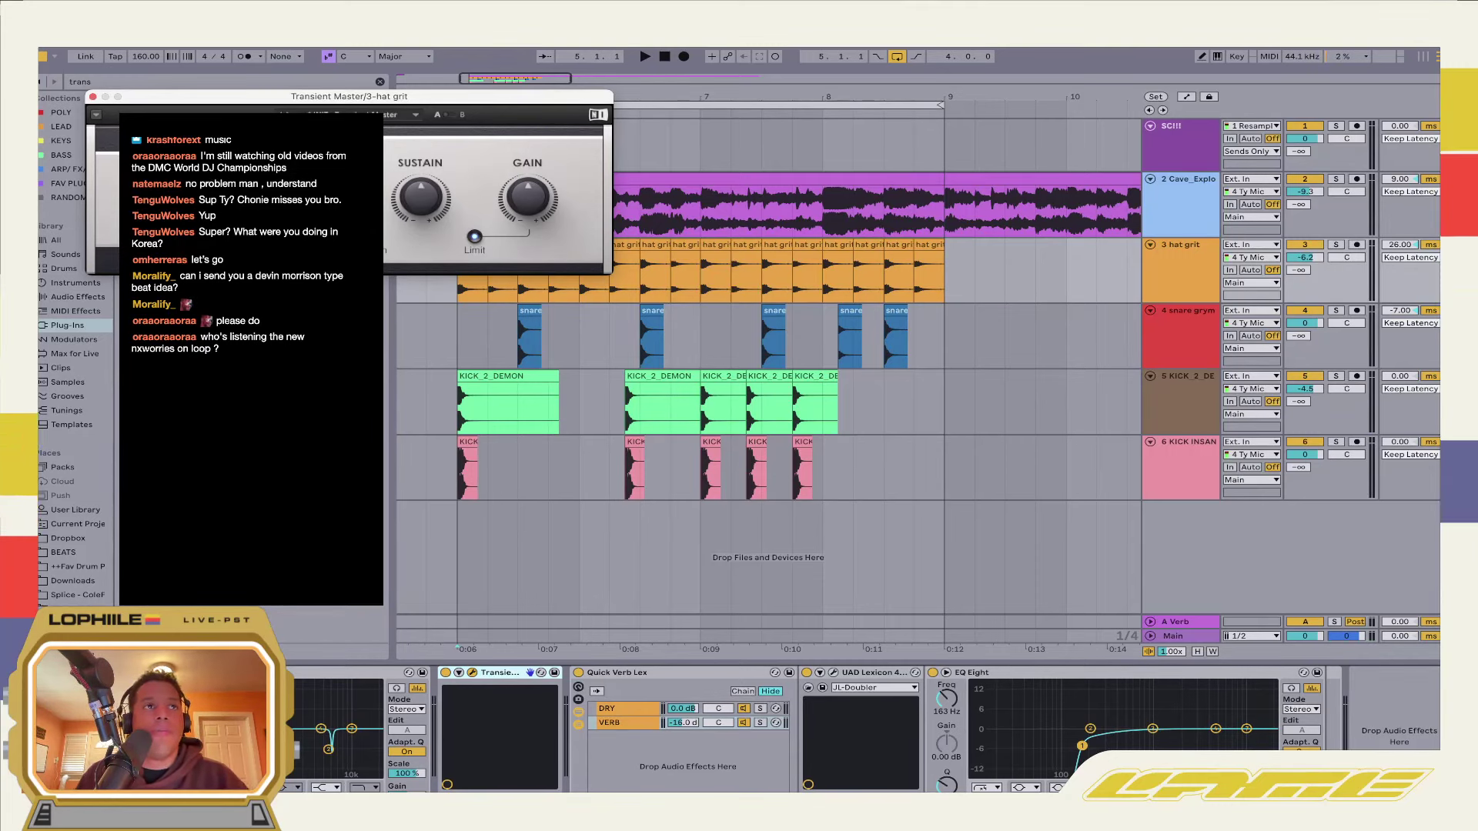
left_click_drag(449, 103, 963, 145)
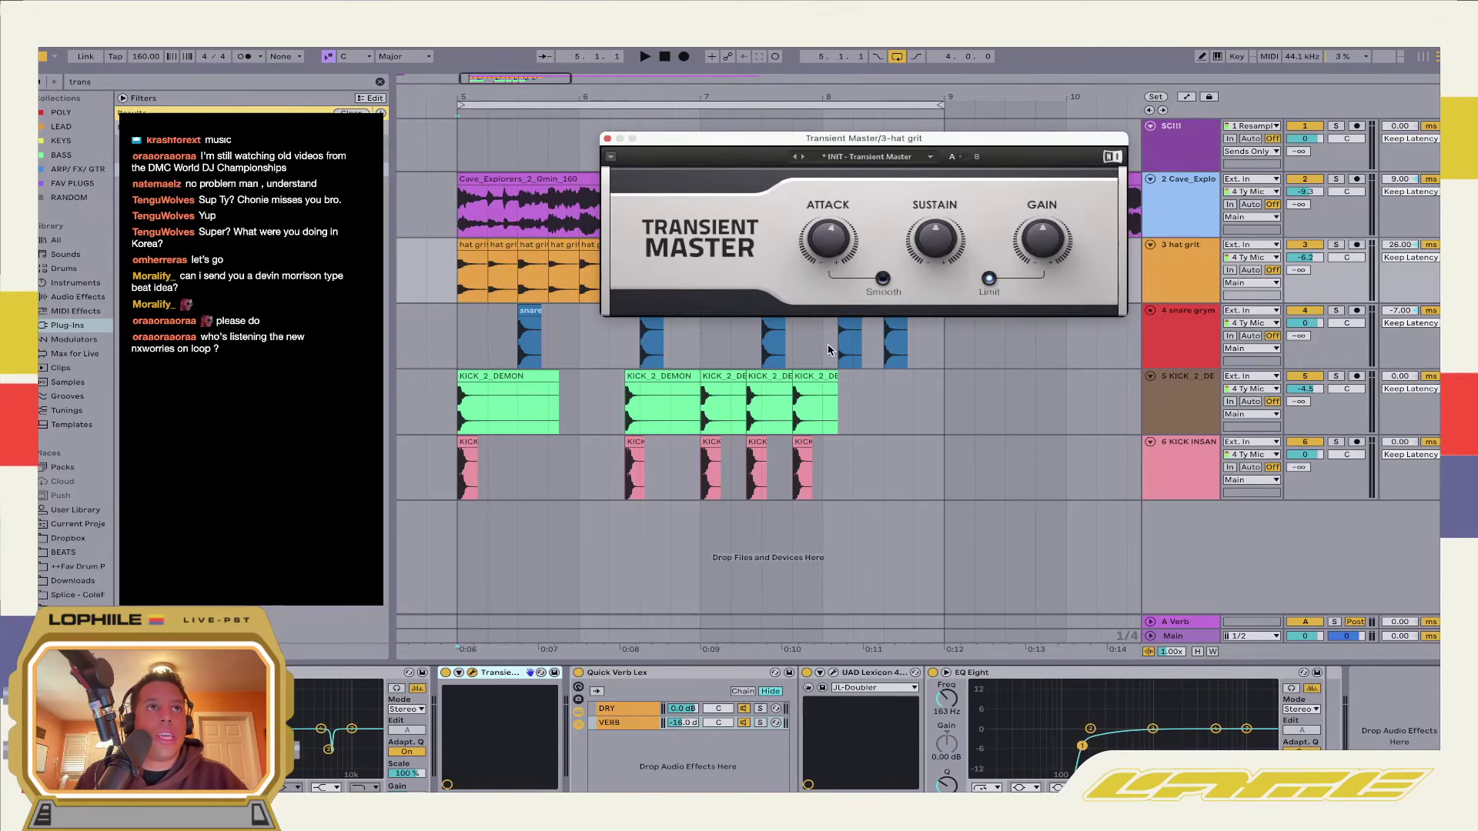
Set the Transient Master's attack to 100% on the hat grit track, lower the track's volume and close the plug-in window
left_click_drag(842, 241, 946, 273)
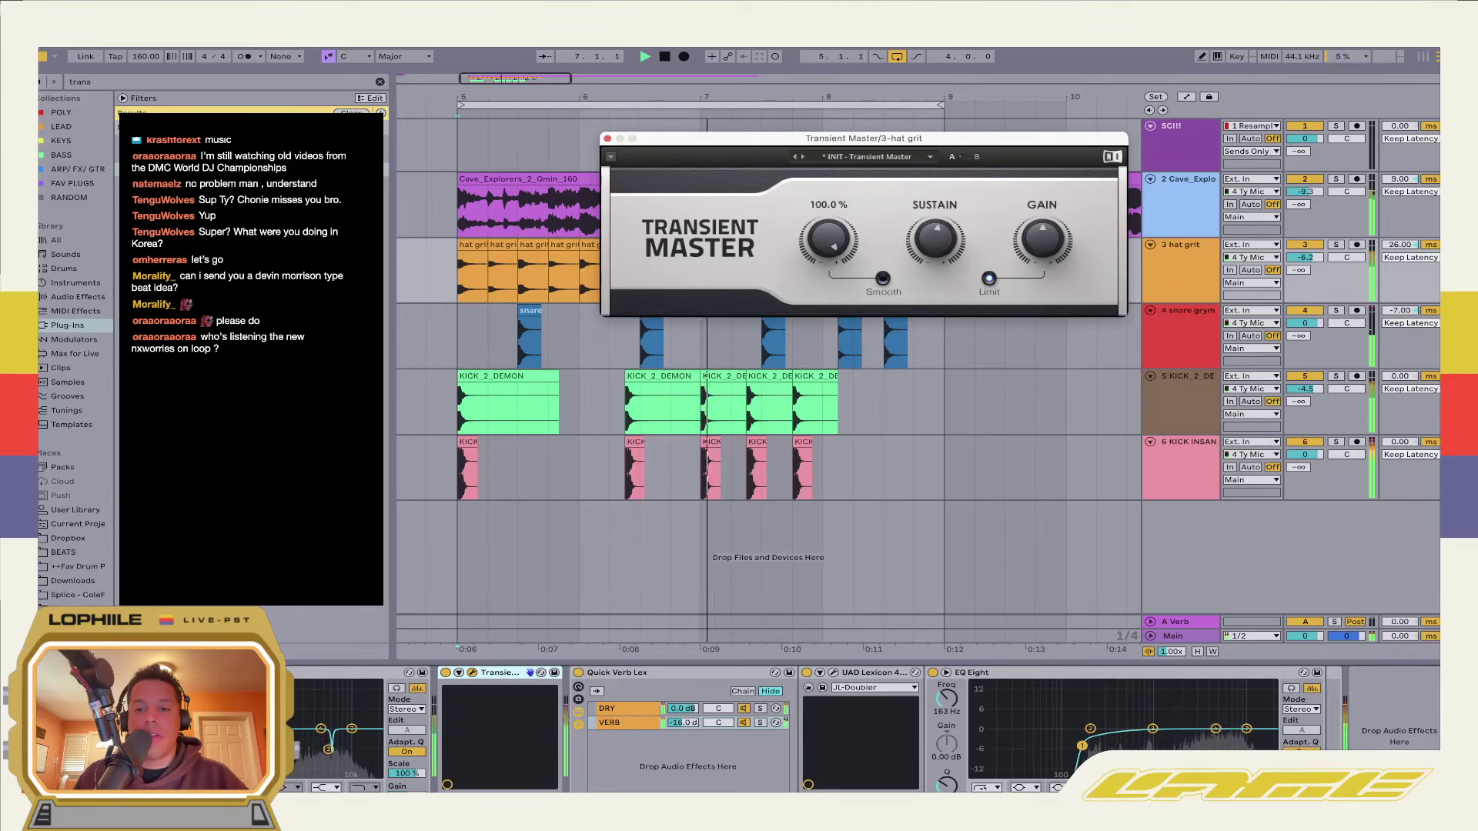
left_click_drag(1314, 259, 1312, 262)
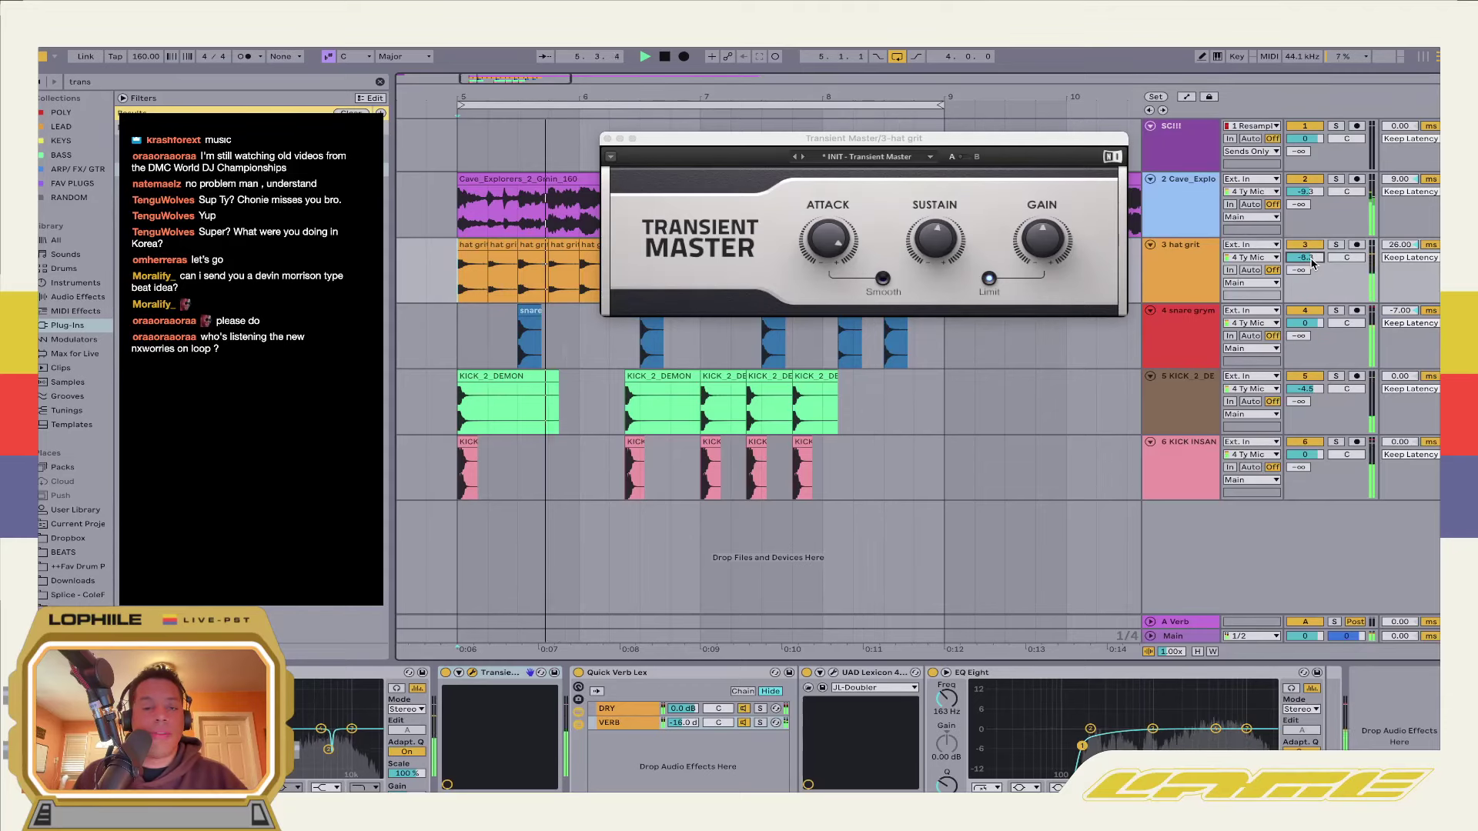
left_click(607, 139)
Group the hat, snare and kick tracks and adjust the threshold of an Apogee Soft Limit on the group during playback
left_click_drag(942, 493, 460, 287)
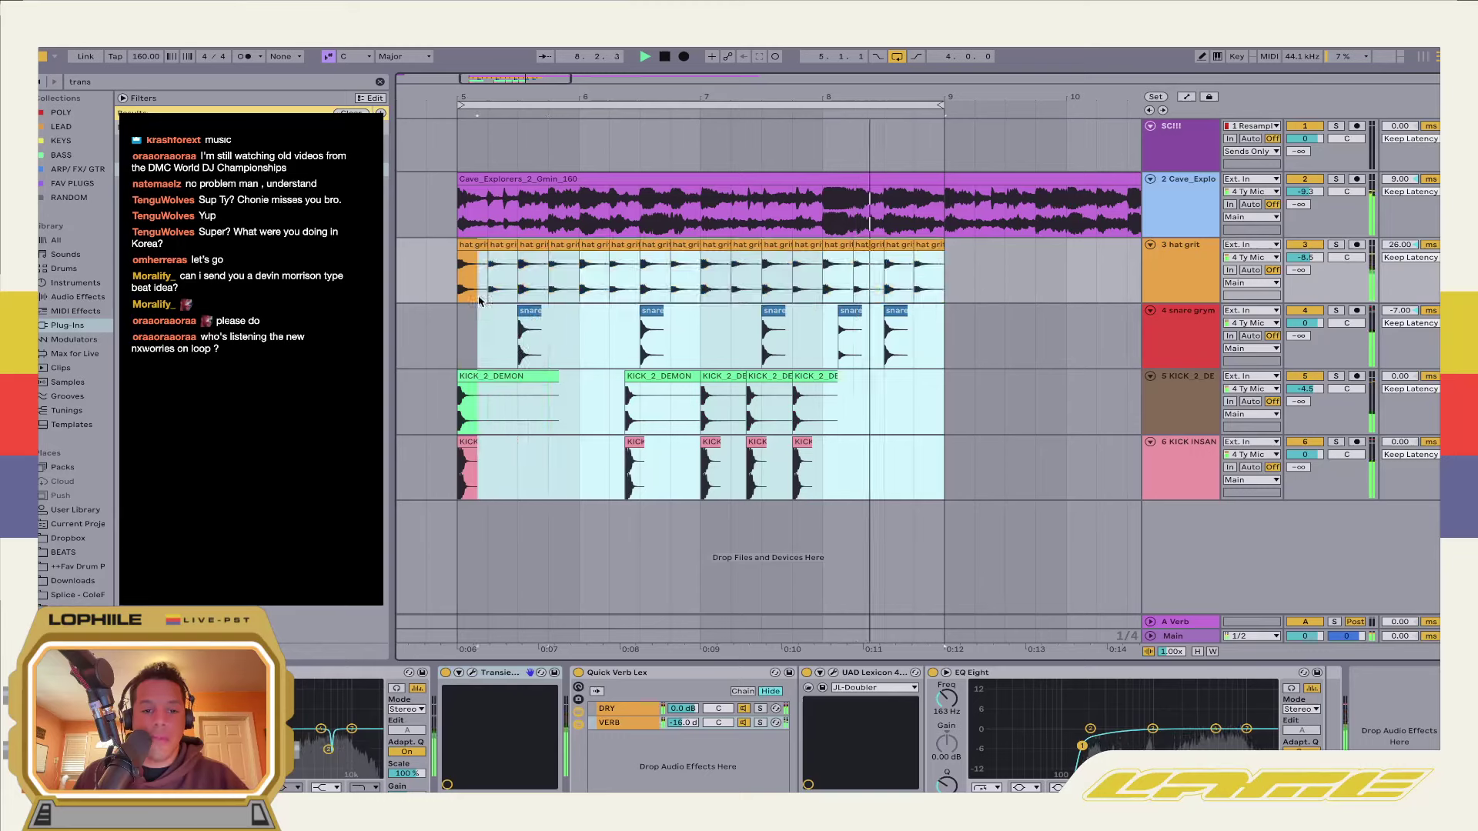
key("ctrl+g")
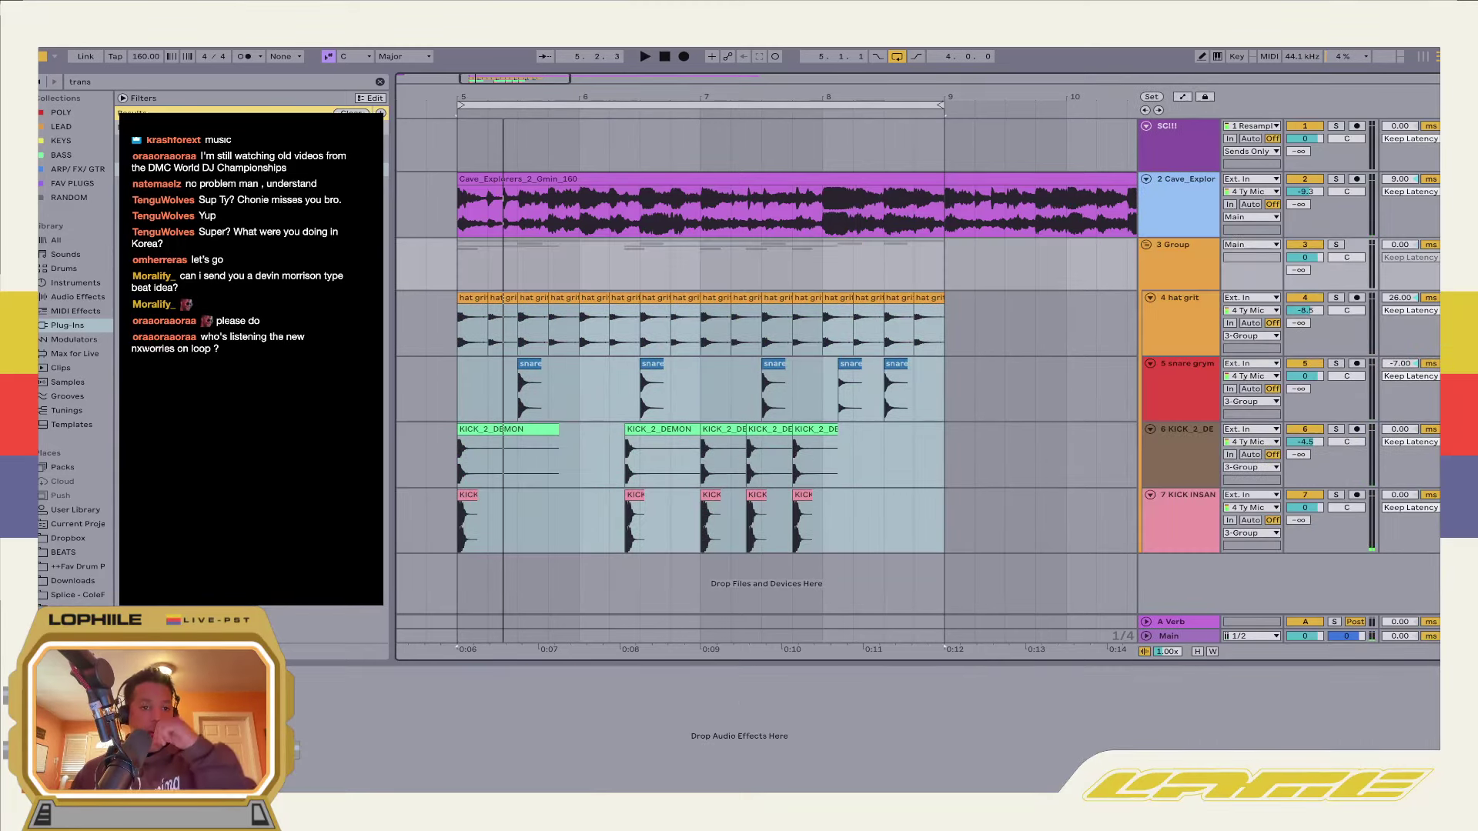
left_click(379, 81)
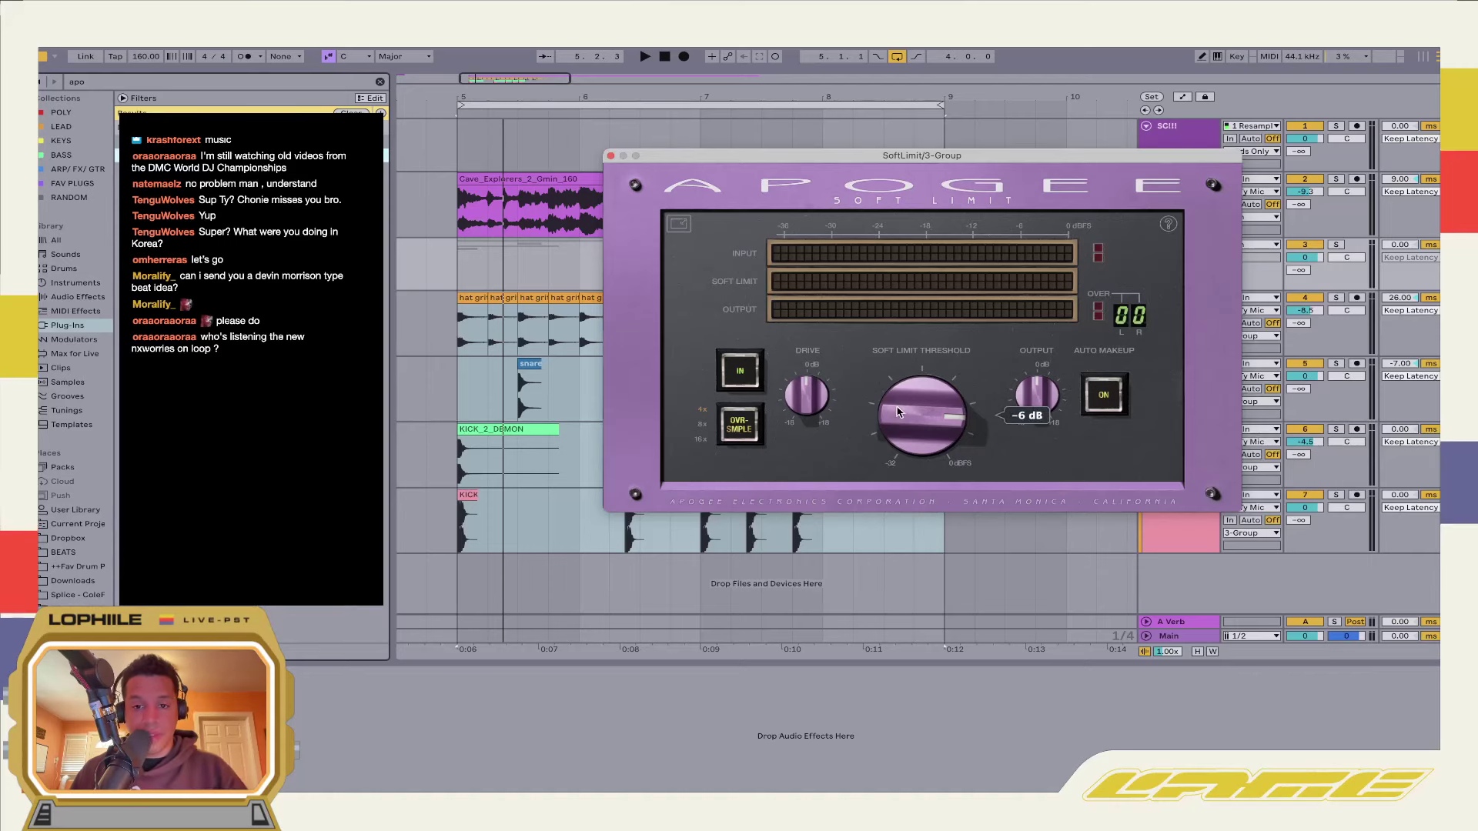
mouse_move(897, 412)
left_mouse_down()
mouse_move(916, 416)
mouse_move(921, 564)
mouse_move(933, 367)
mouse_move(917, 451)
mouse_move(920, 429)
left_mouse_up()
key("space")
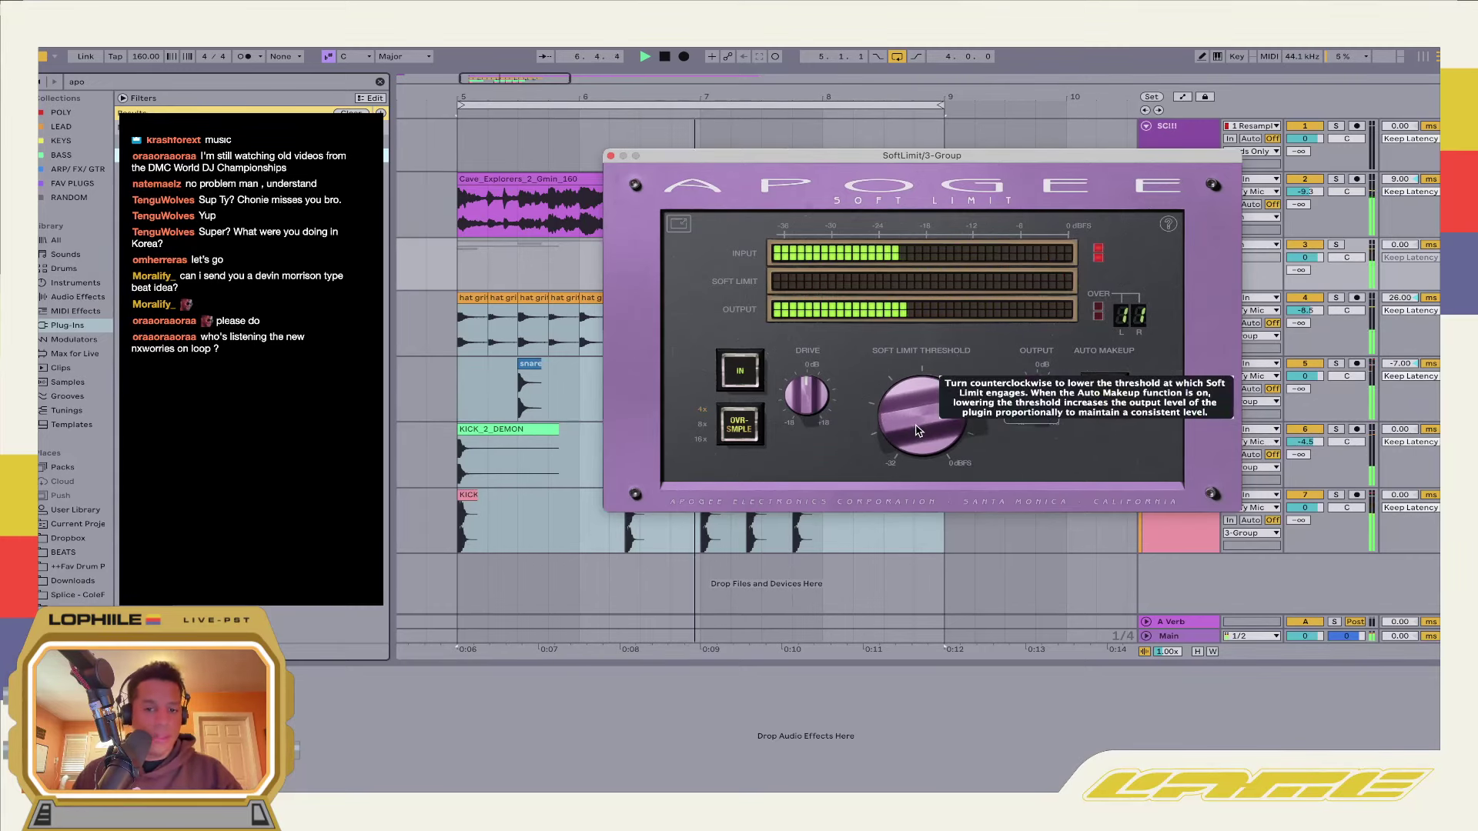
left_click(612, 156)
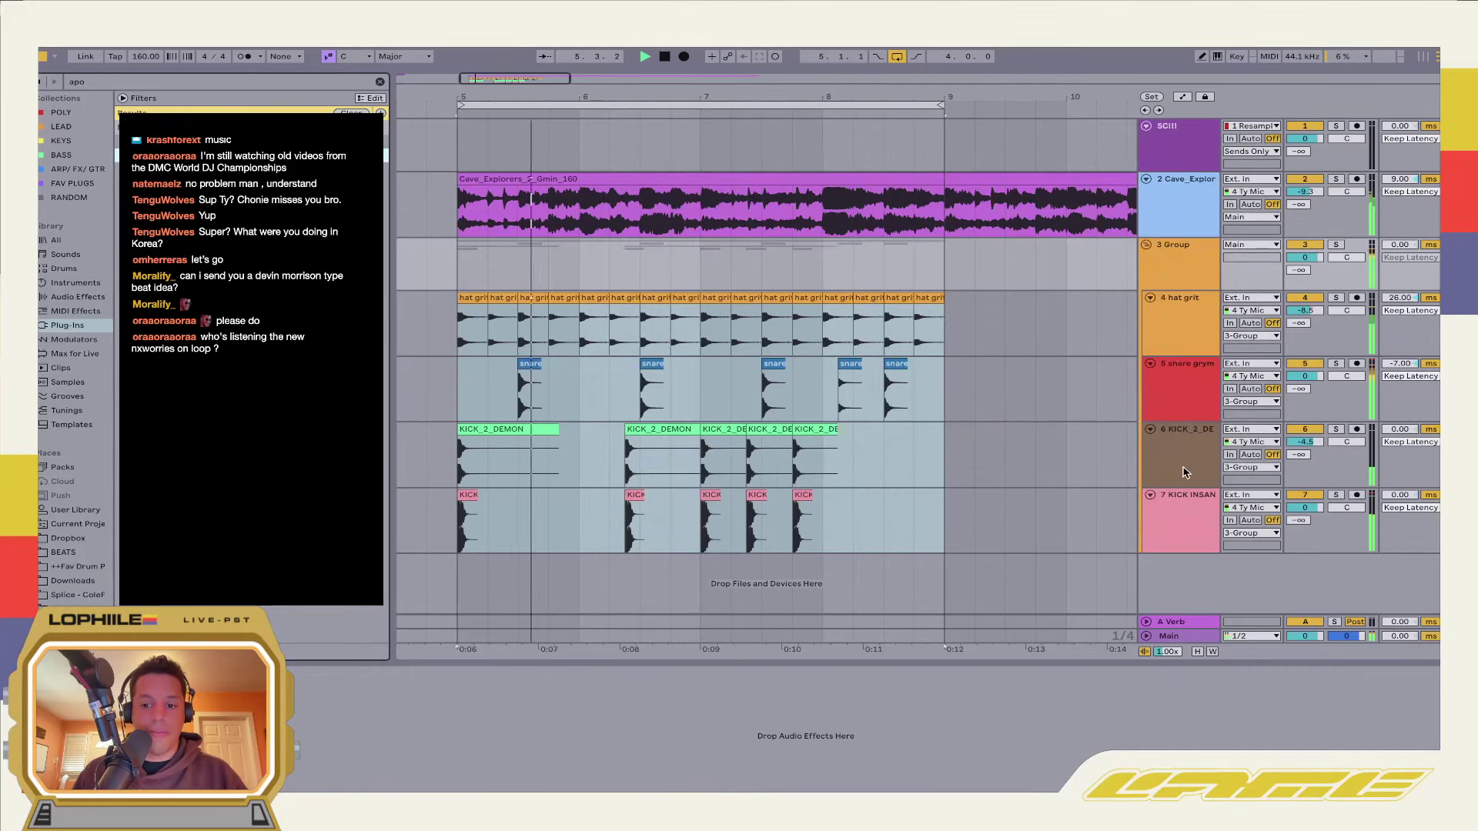
Group the two kick tracks and shape the kick group with an EQ Eight while playing the beat
left_click_drag(1186, 472, 1186, 513)
key("space")
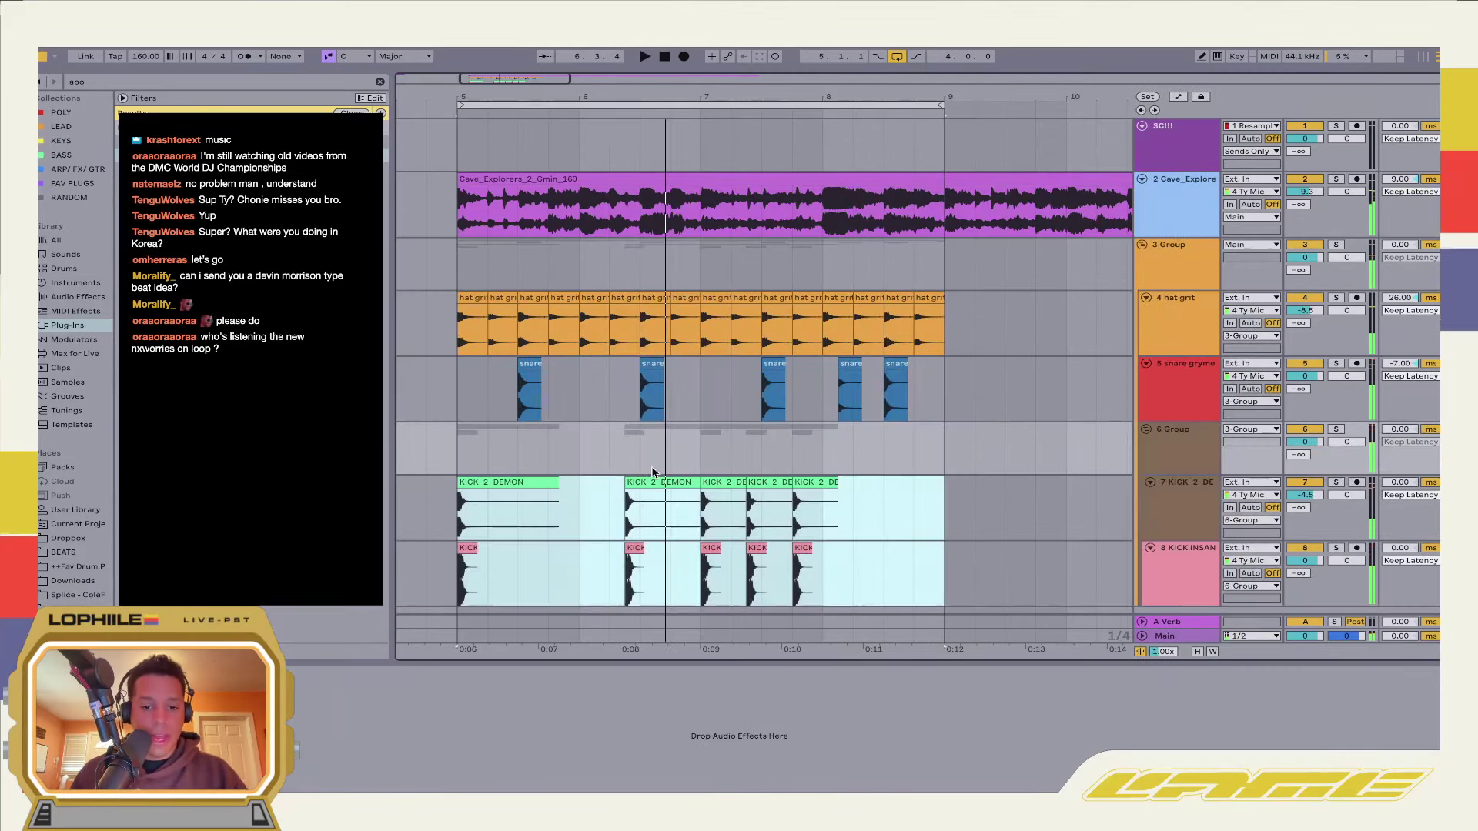
key("ctrl+g")
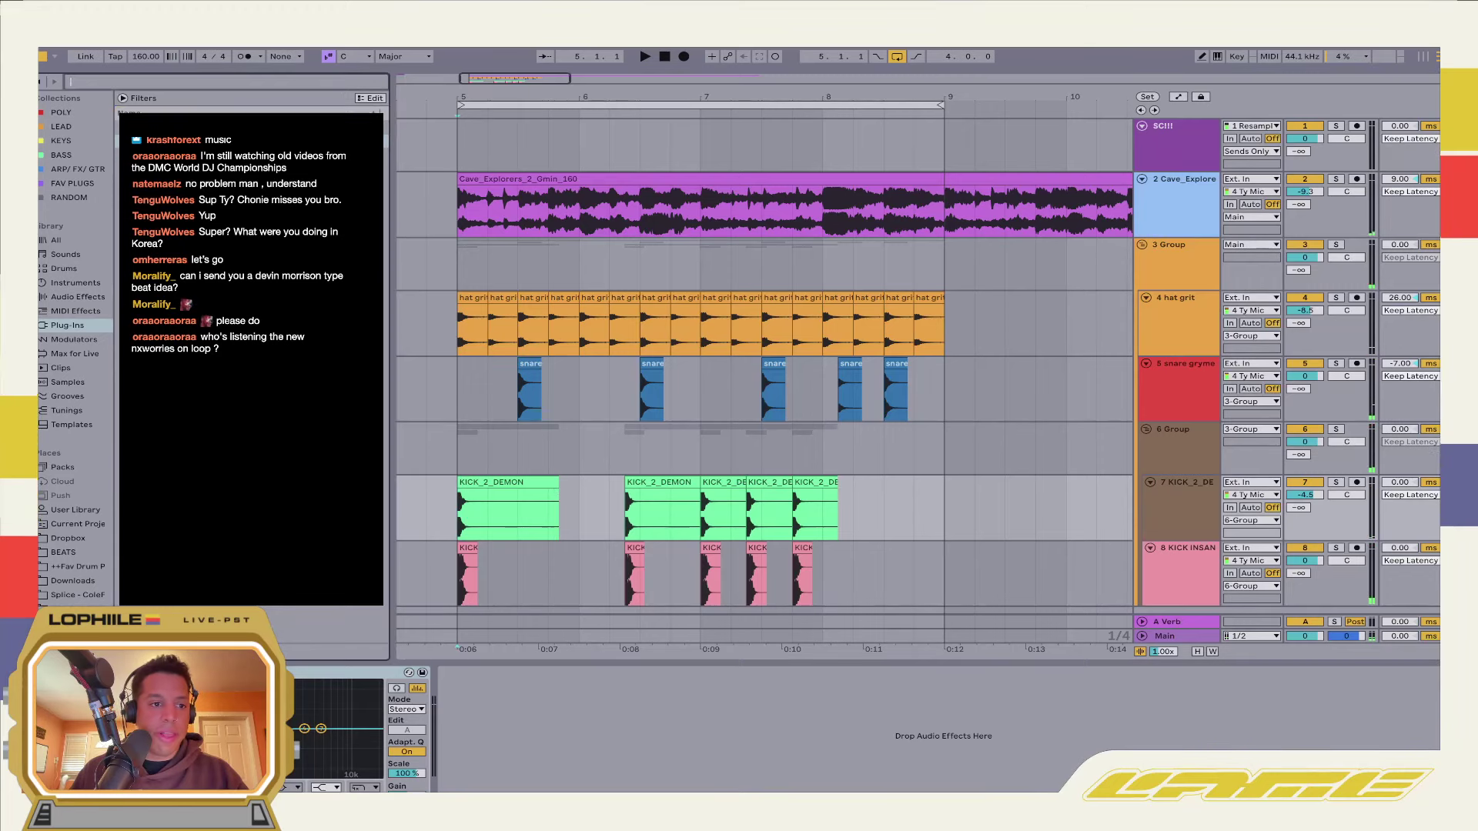
left_click(381, 81)
left_click(481, 450)
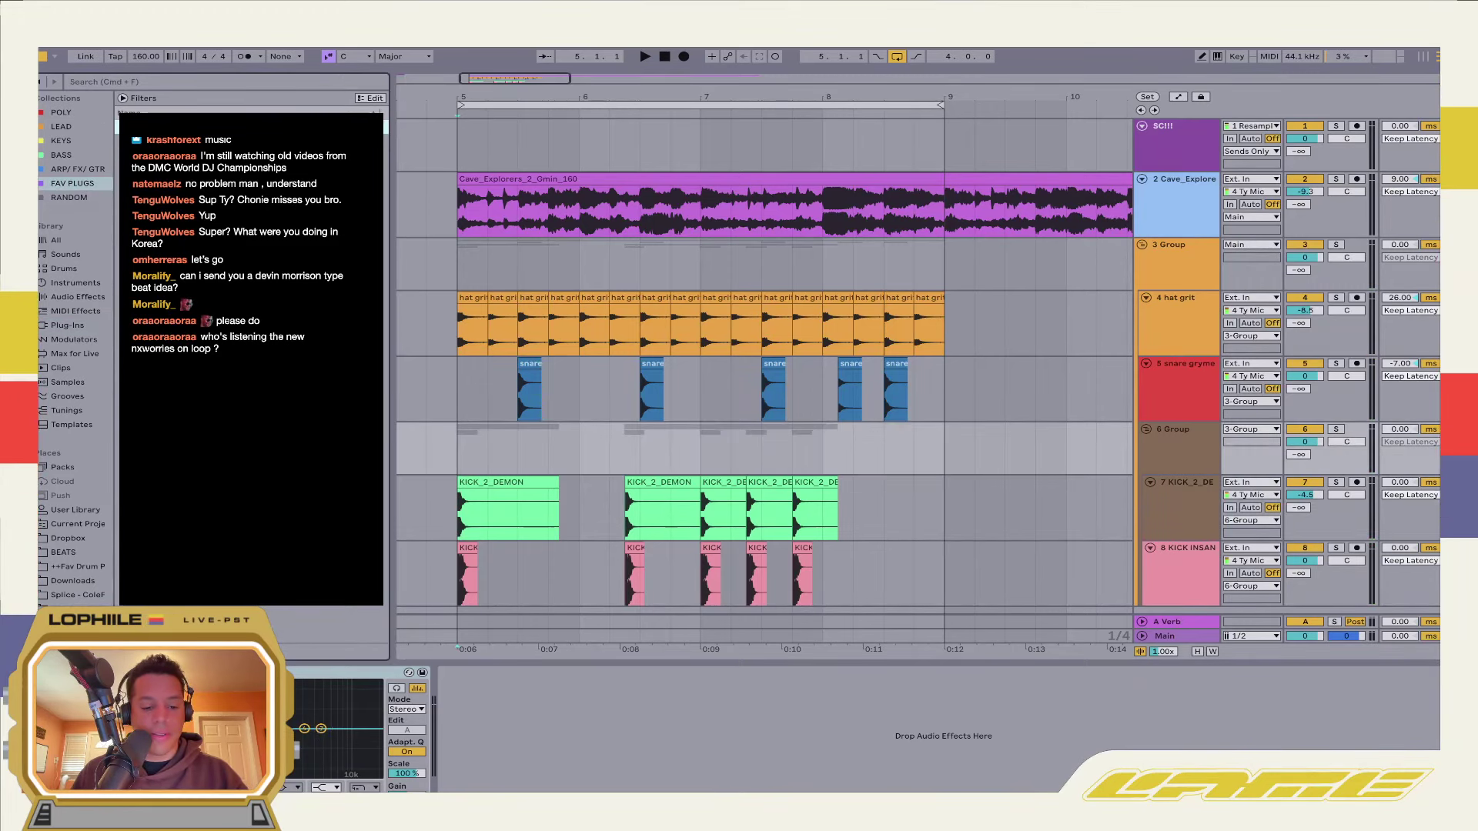
key("space")
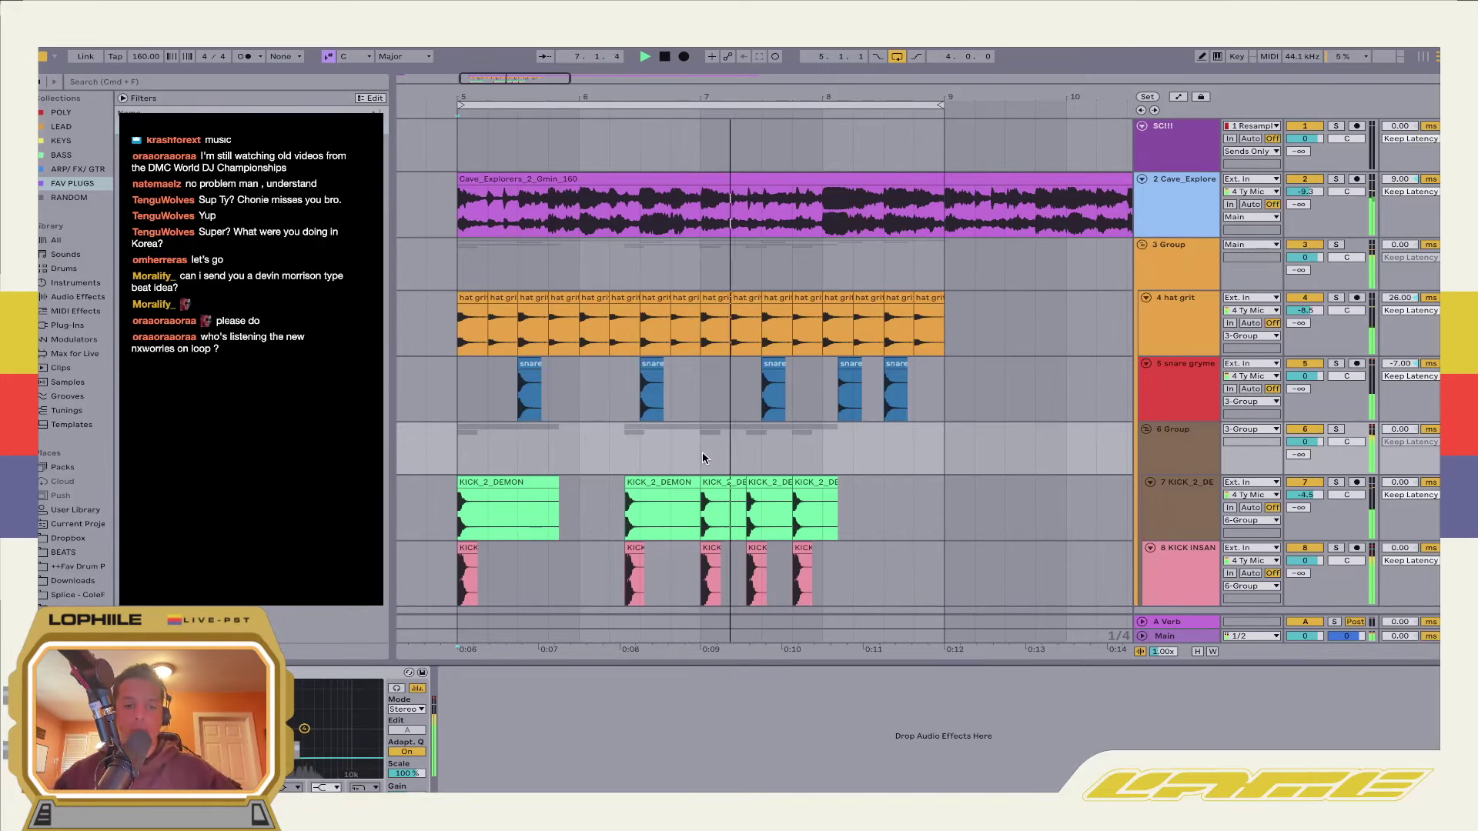
Duplicate the four-bar drum pattern in bars 5 to 8 directly after itself and extend the loop to eight bars
left_click_drag(448, 257, 950, 571)
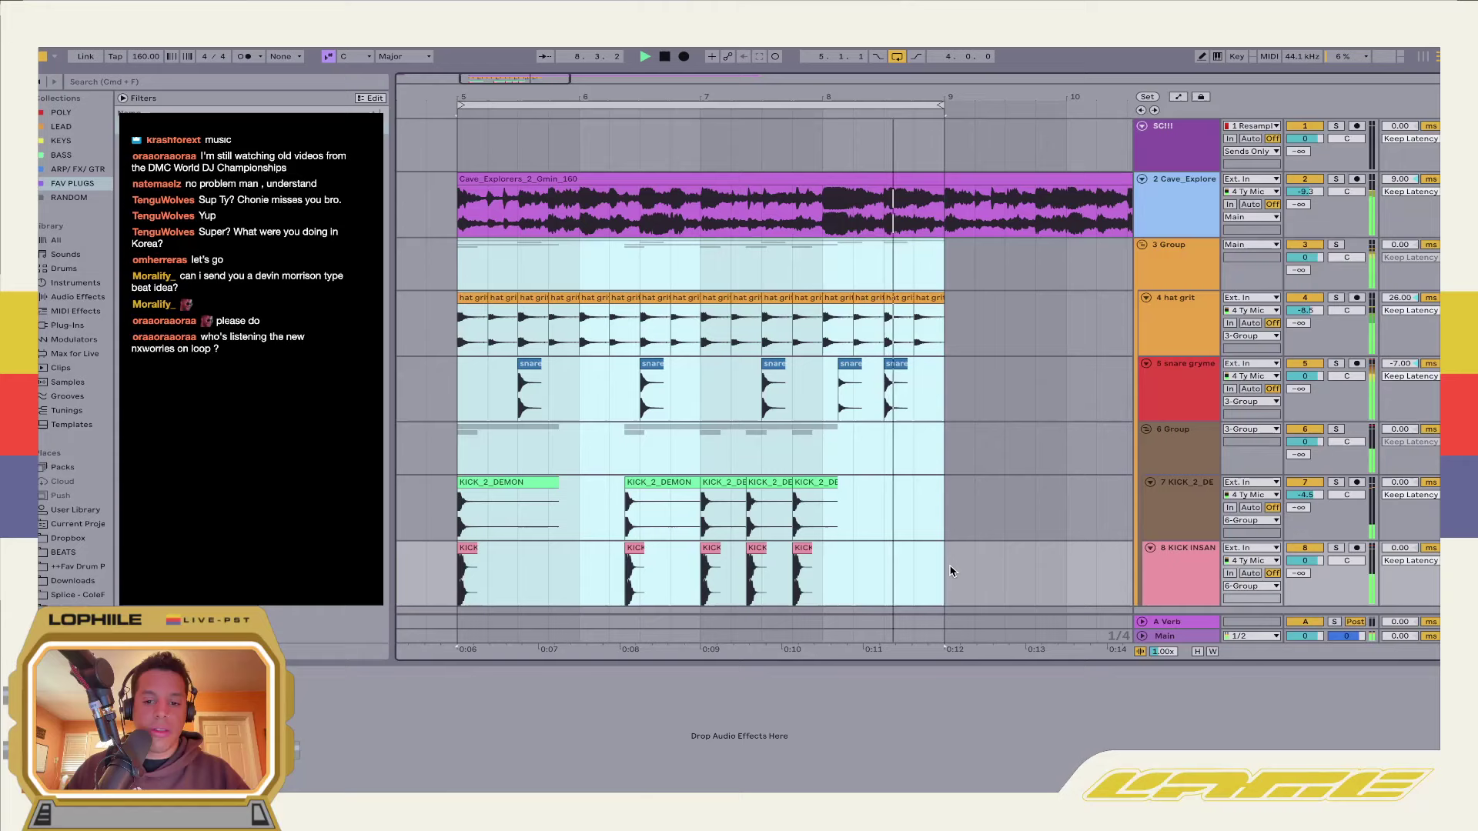
key("super+d")
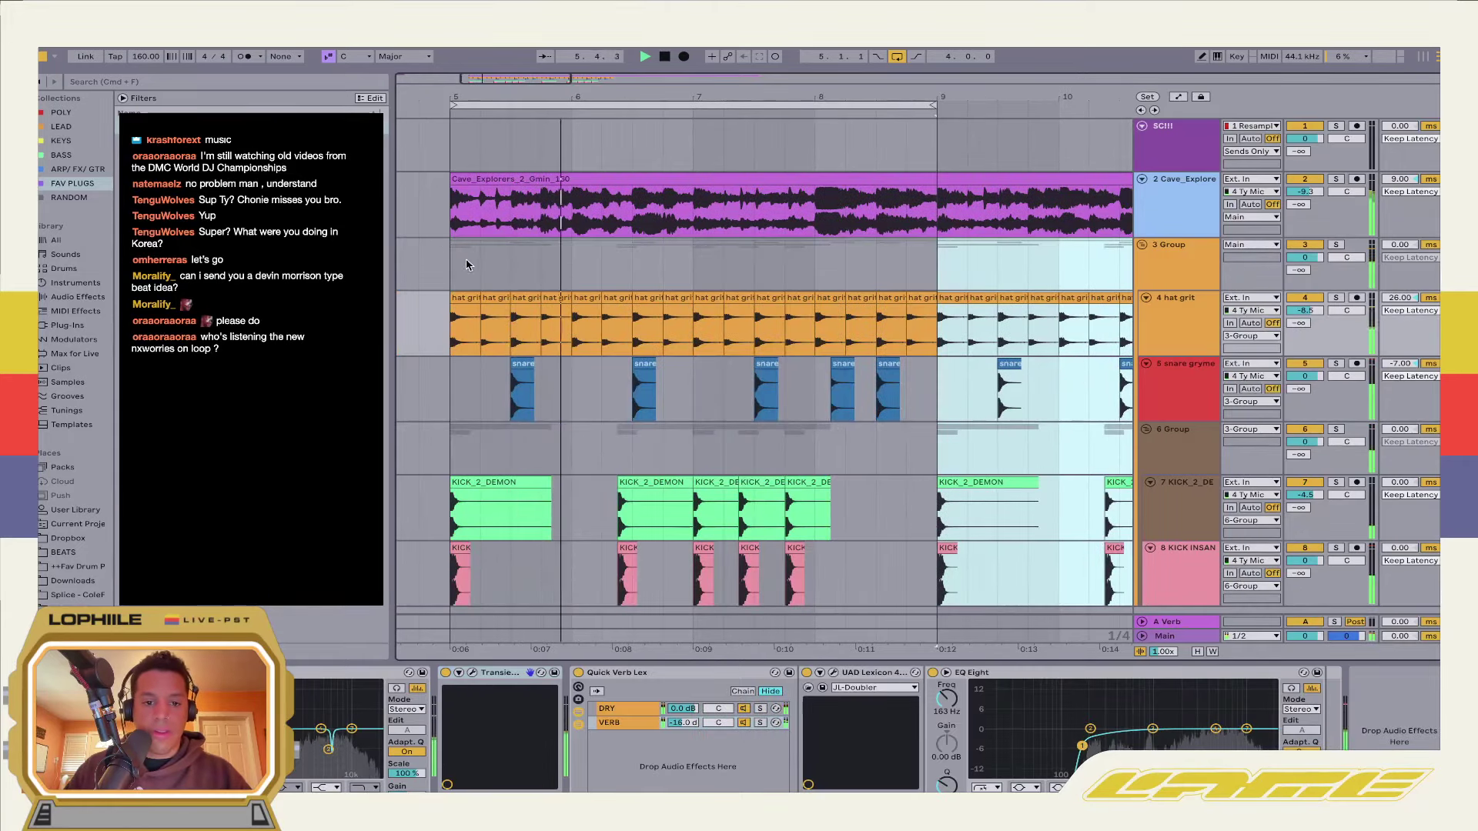
left_click(454, 272, "shift")
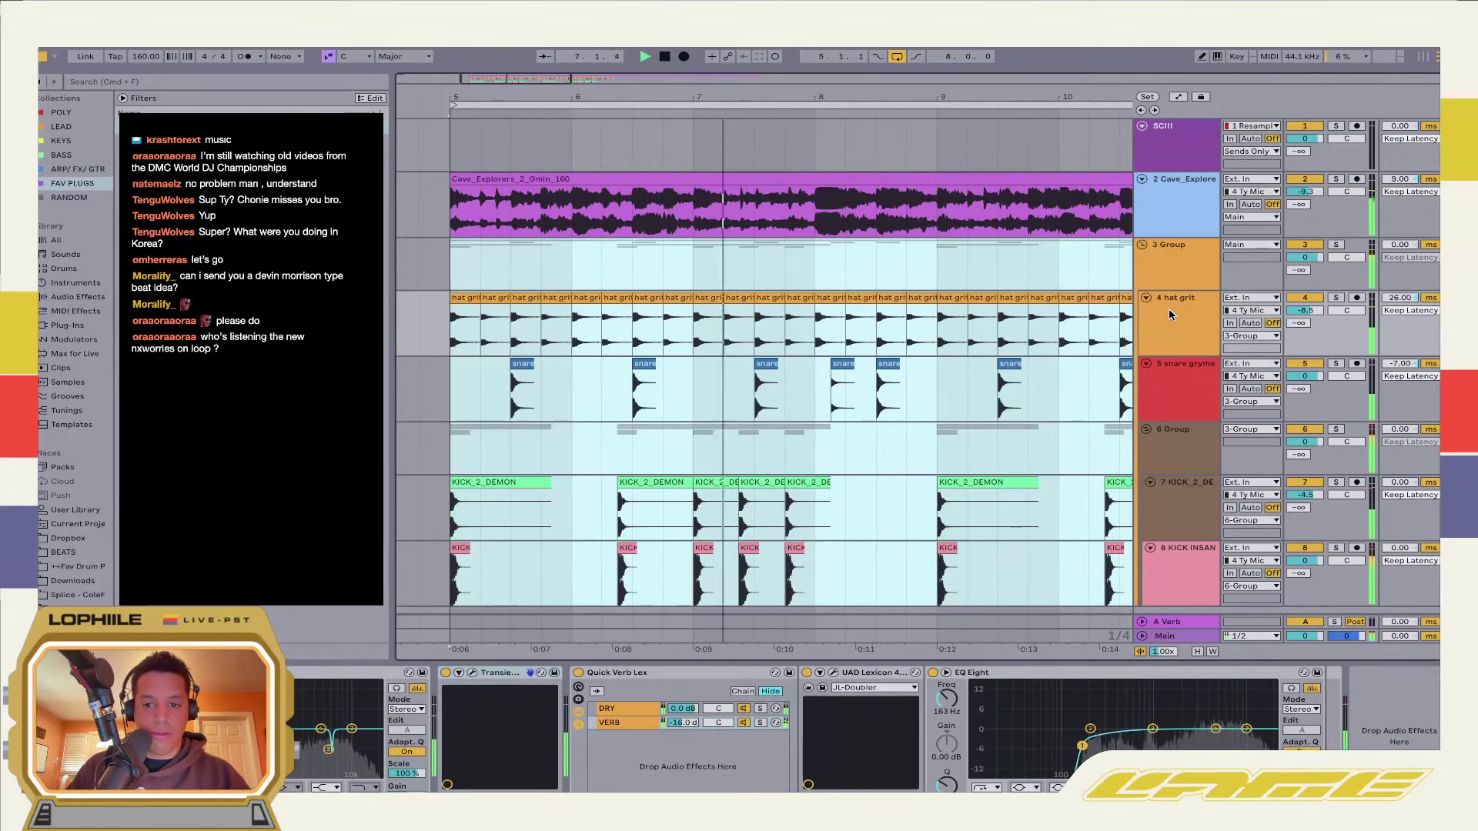
Lower the hat grit track's volume to -11.4 dB
left_click(1212, 321)
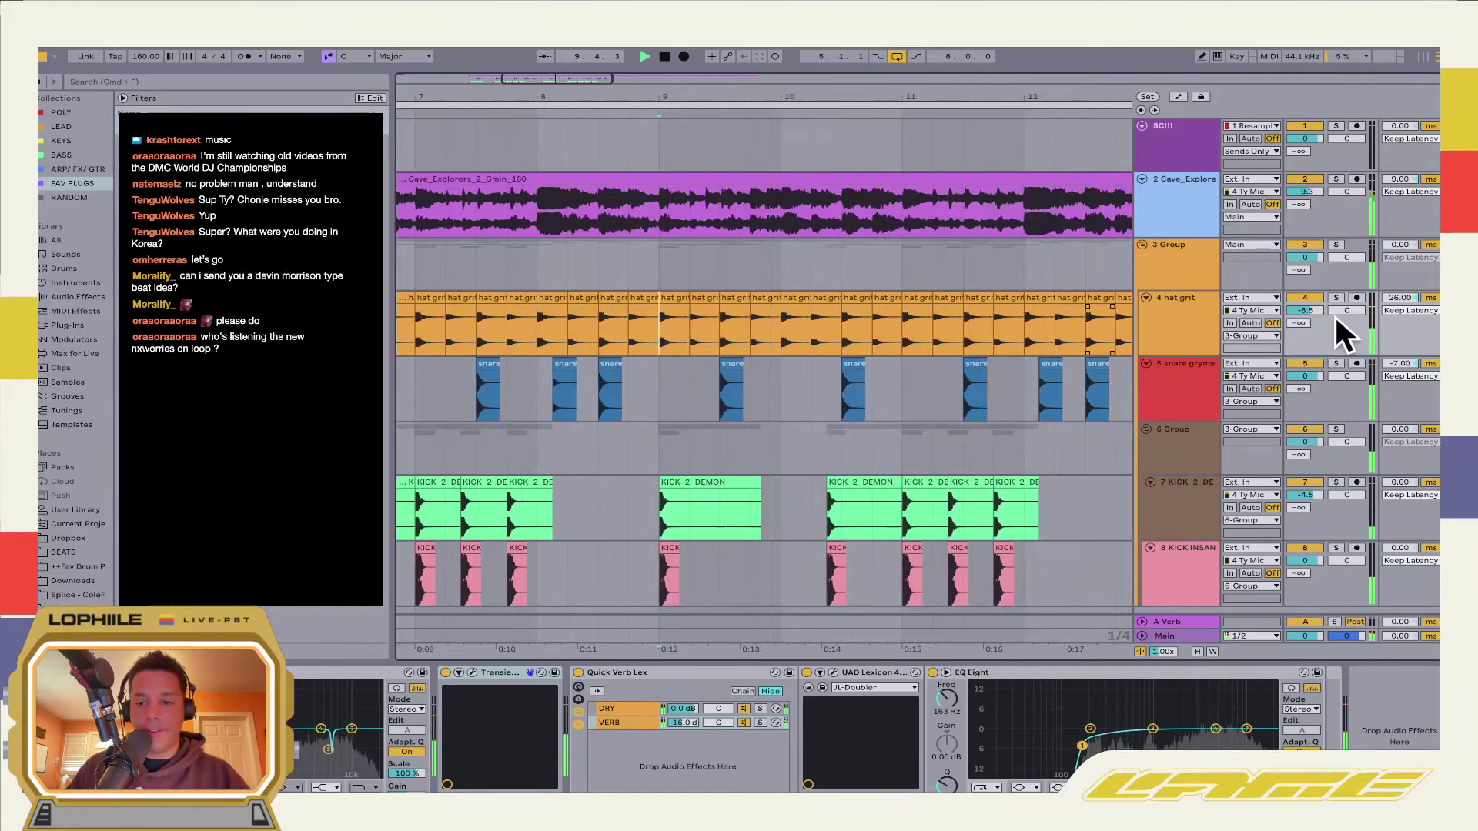
scroll(1314, 312, "down", 3)
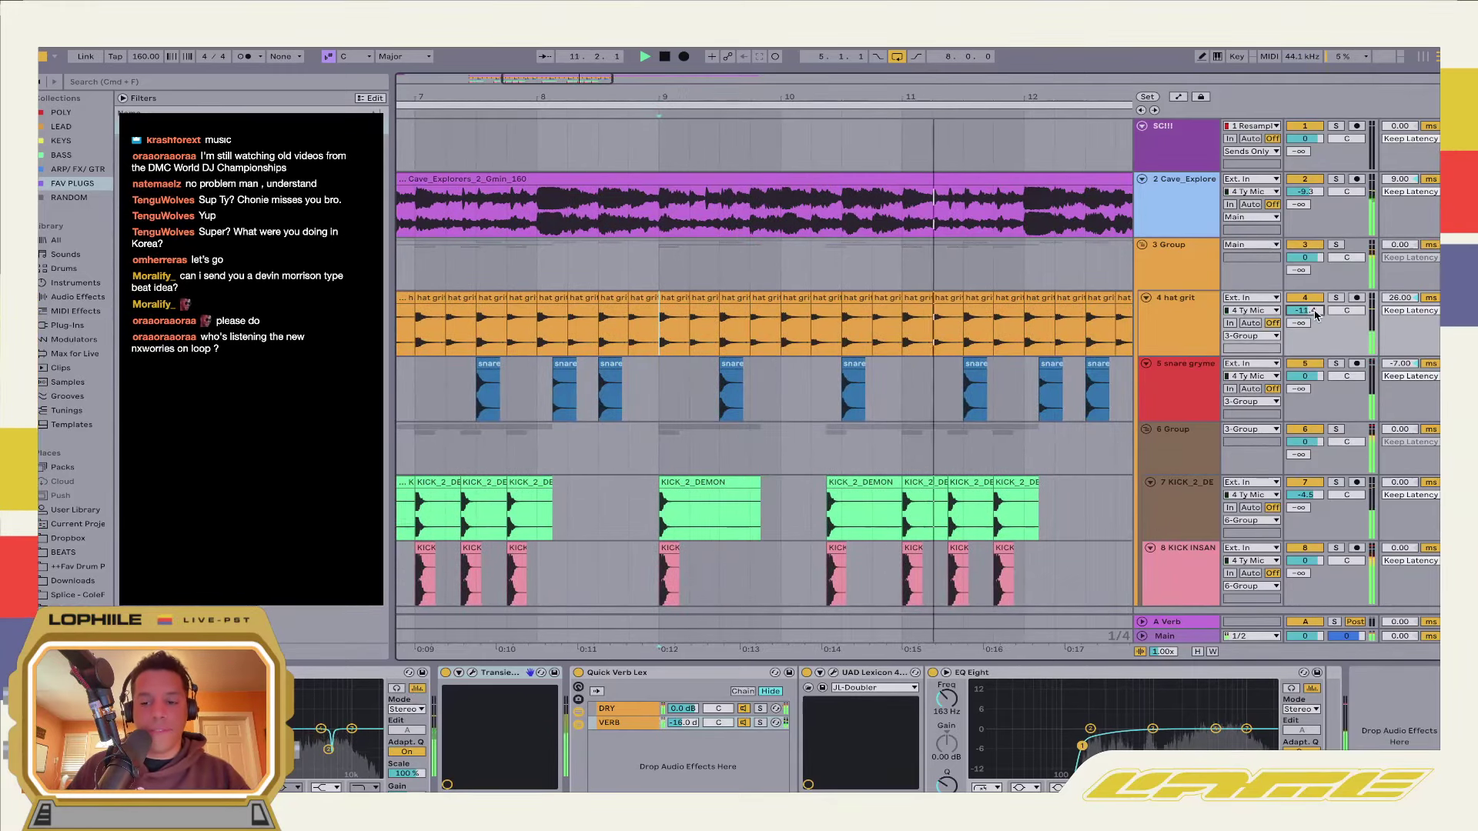
scroll(1317, 312, "down", 1)
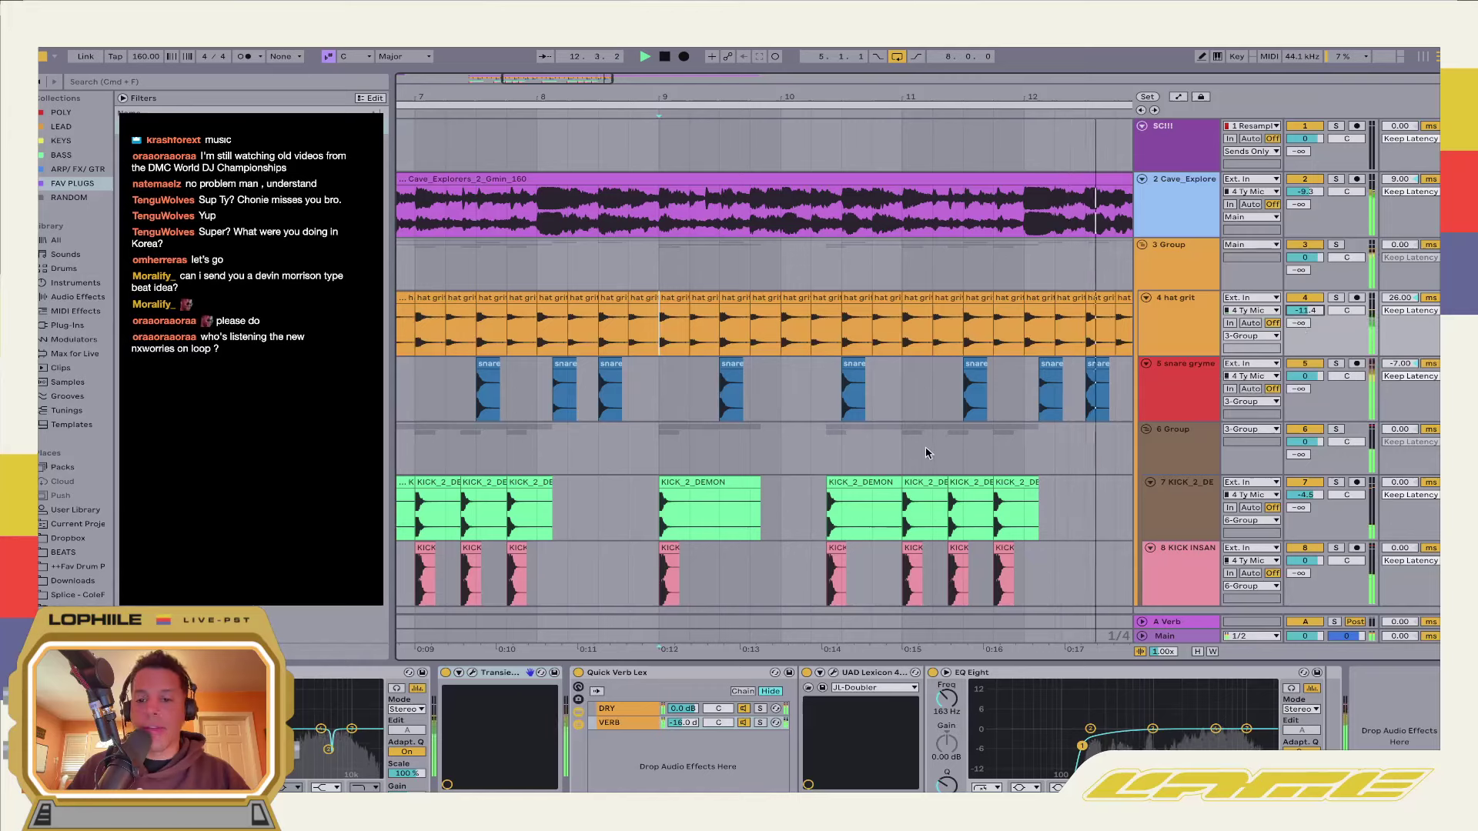
Add an audio track below hat grit, place an OPENHAT_CHARLES sample near the end of bar 12 and delay it 31 ms
left_click(236, 81)
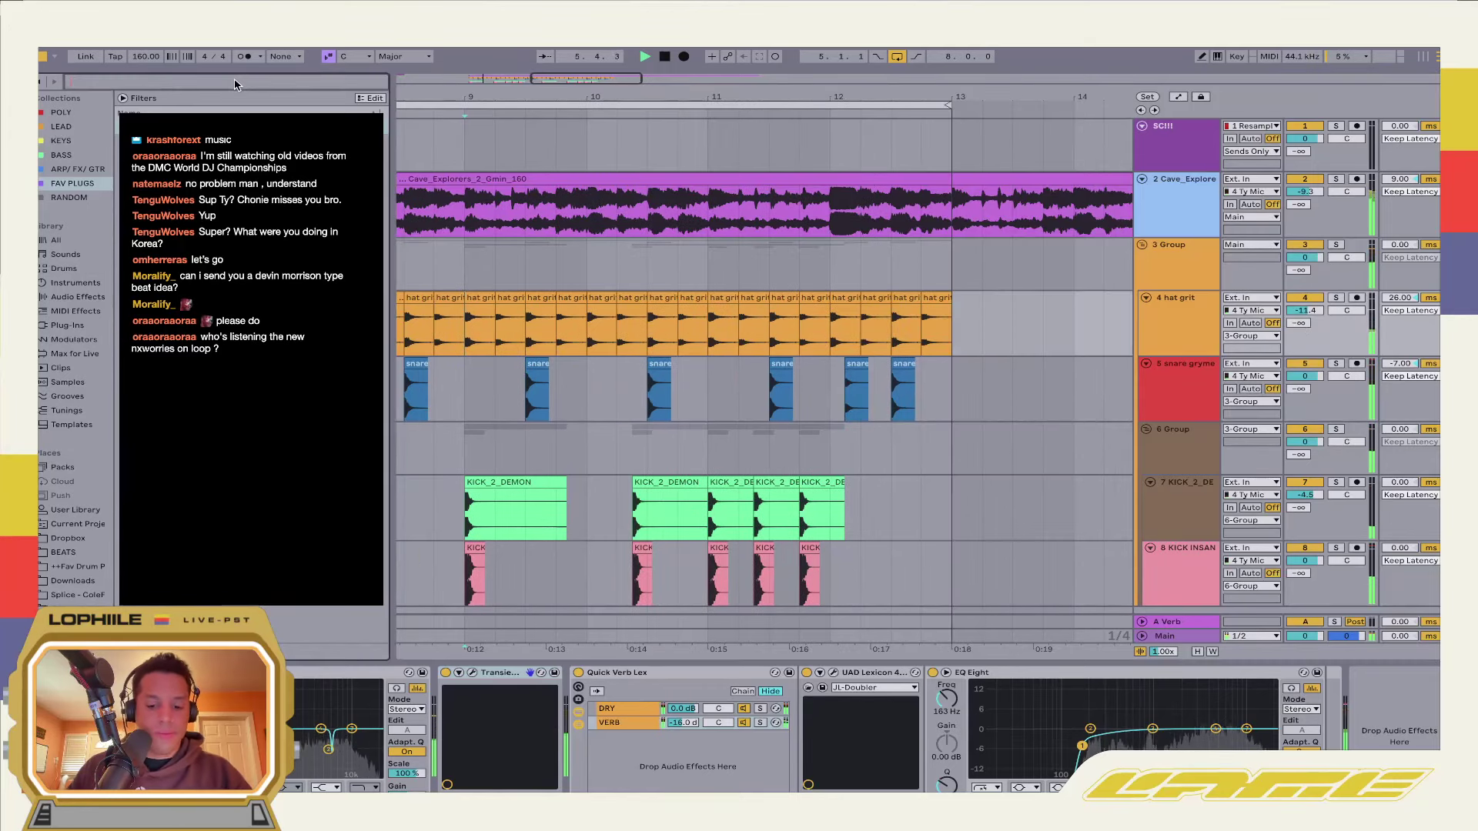
left_click(81, 566)
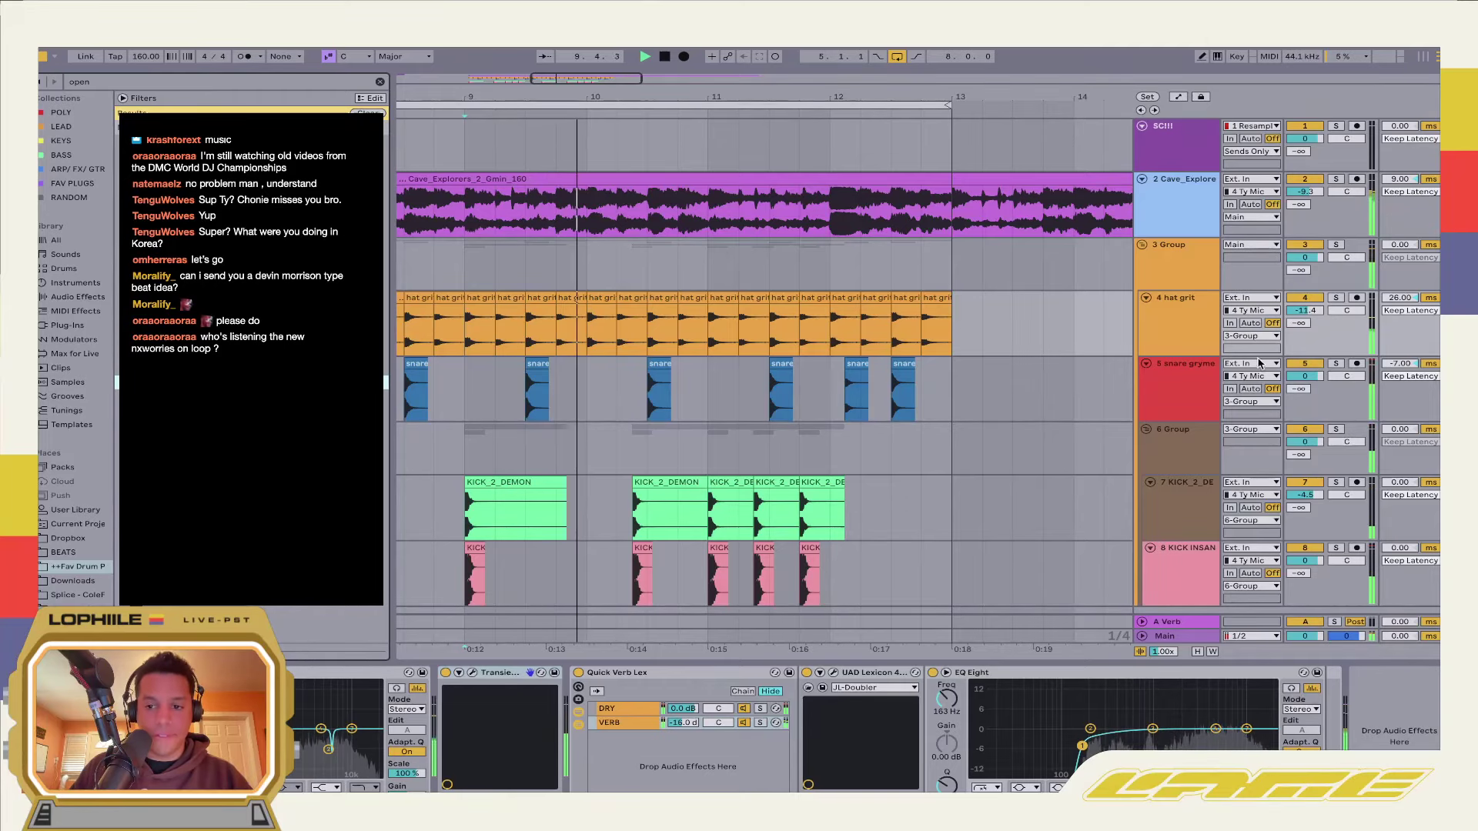
key("super+t")
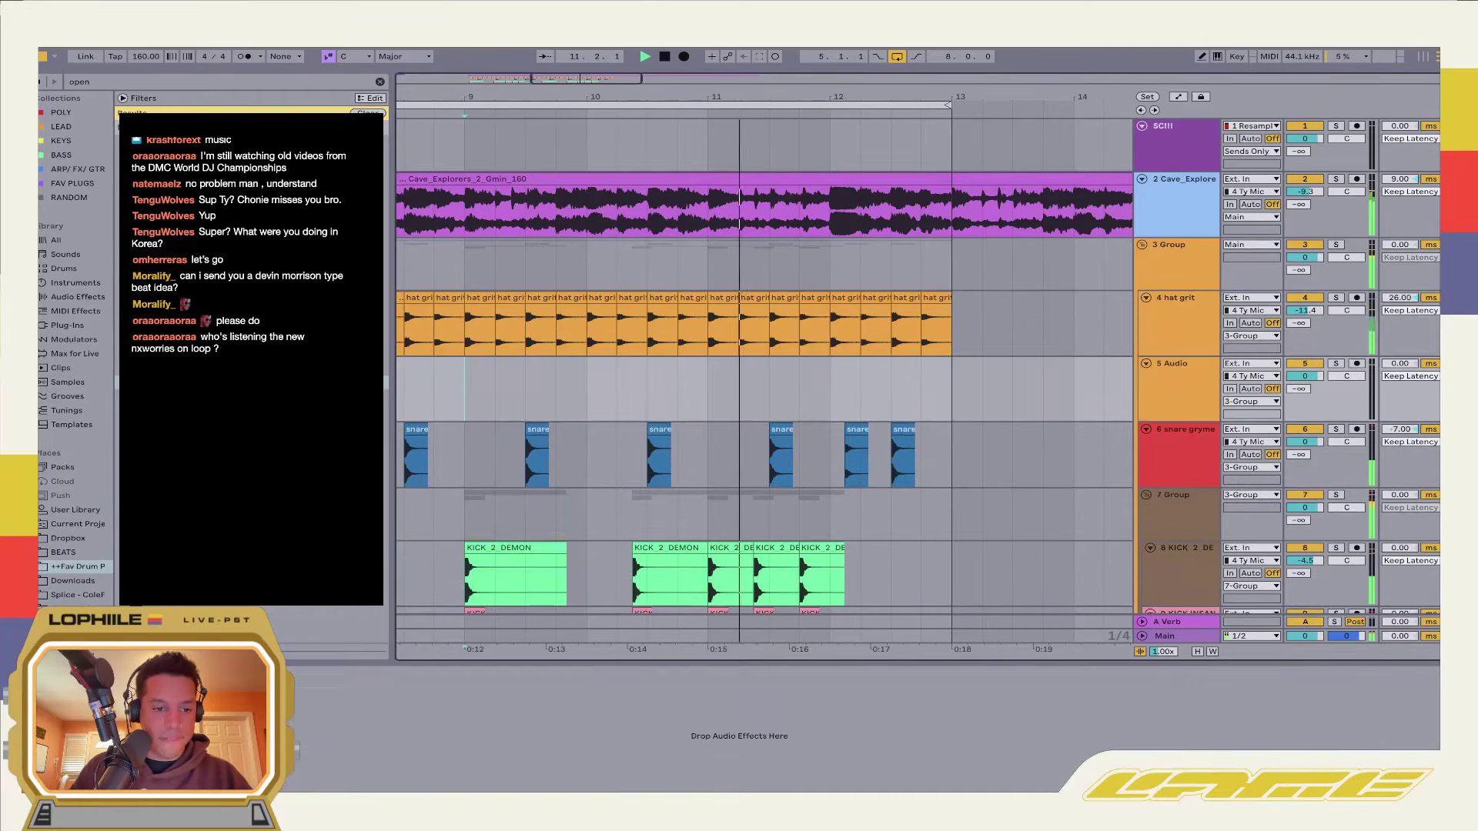
left_click_drag(254, 308, 947, 388)
left_click_drag(1394, 368, 1402, 381)
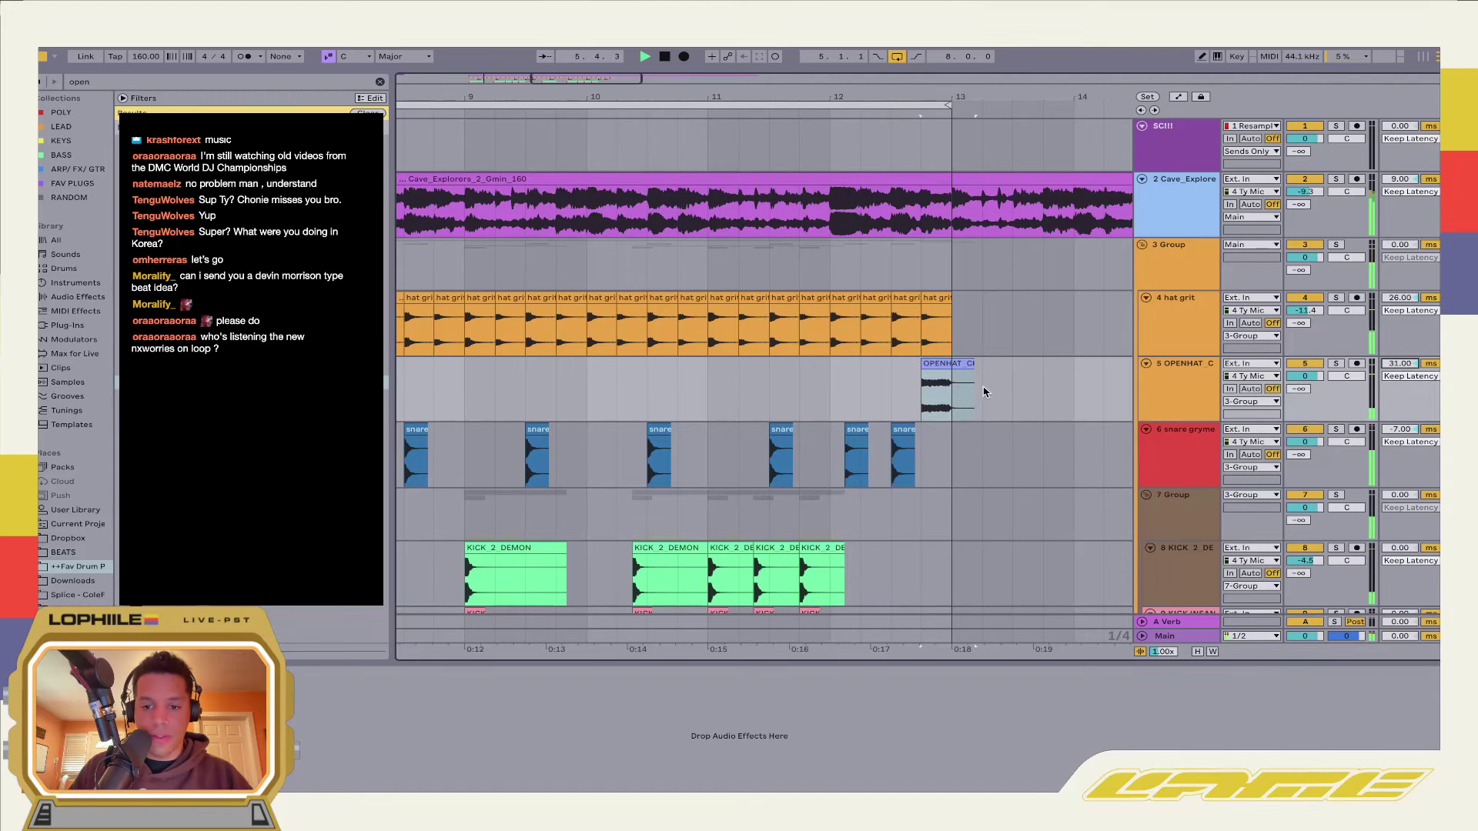
Inspect the open hat clip's waveform, lower the open hat track's volume and play the end of the loop
double_click(938, 364)
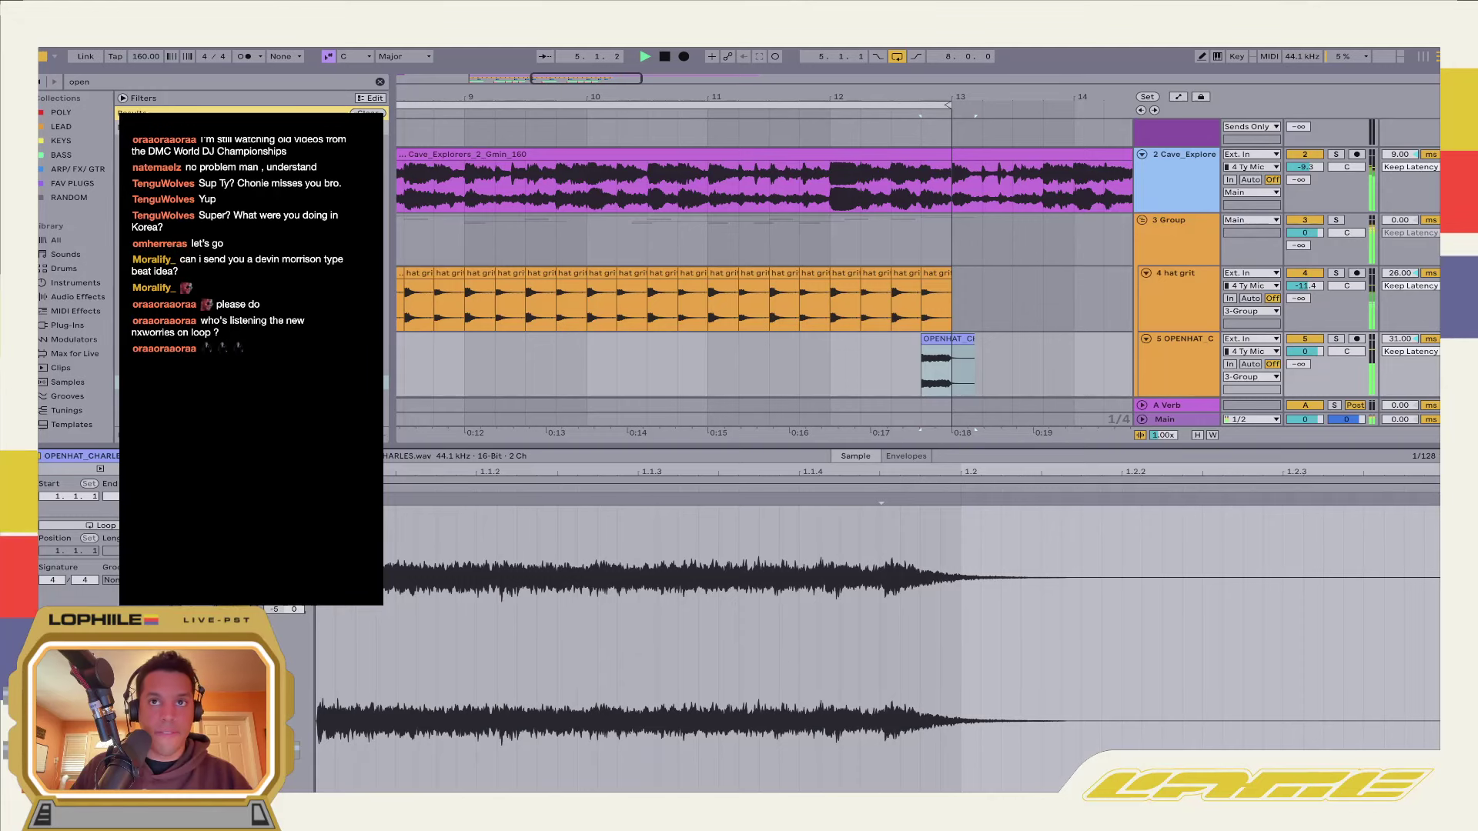
left_click(710, 381)
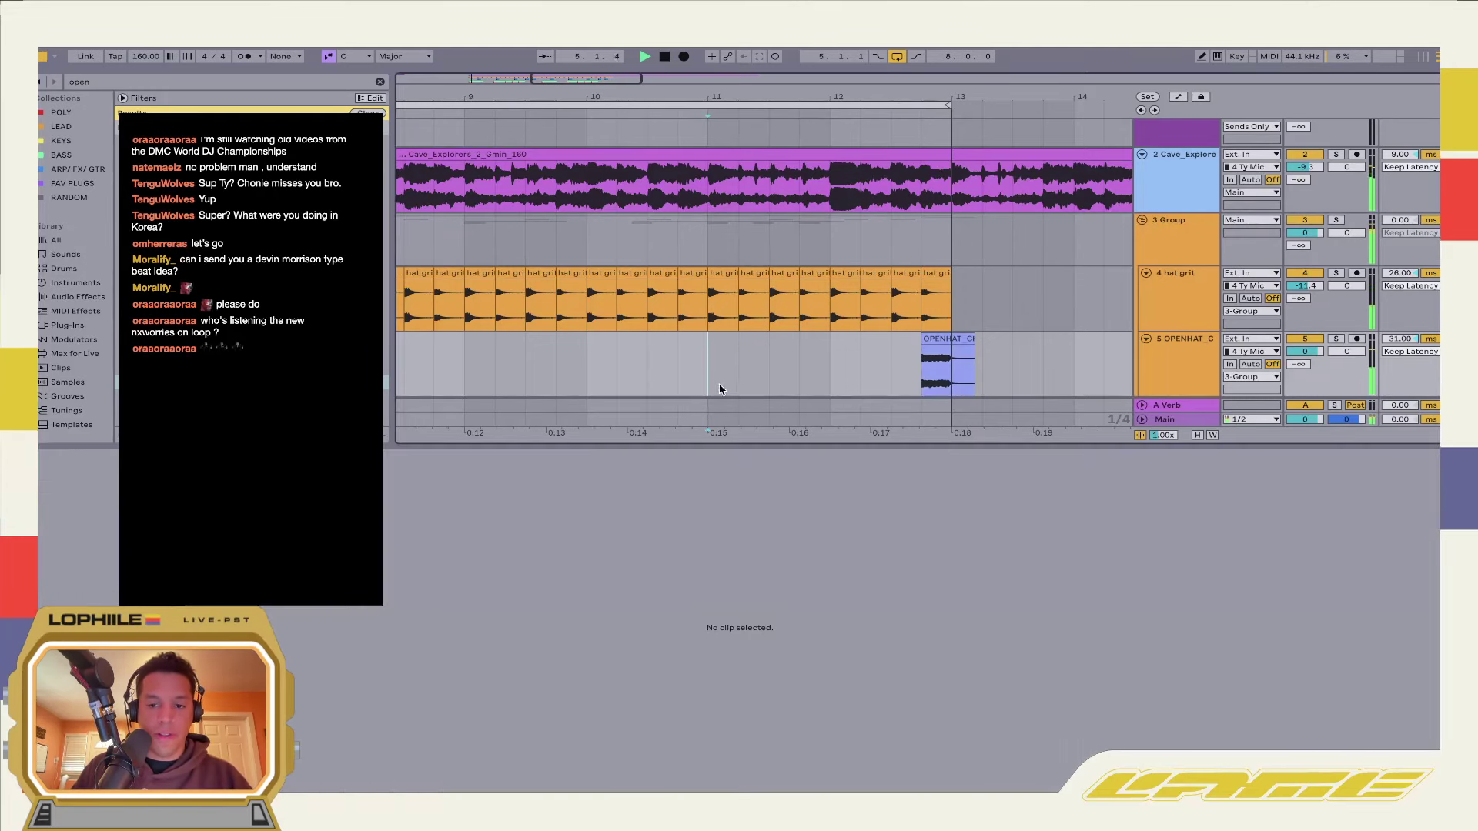
left_click_drag(1305, 351, 1305, 360)
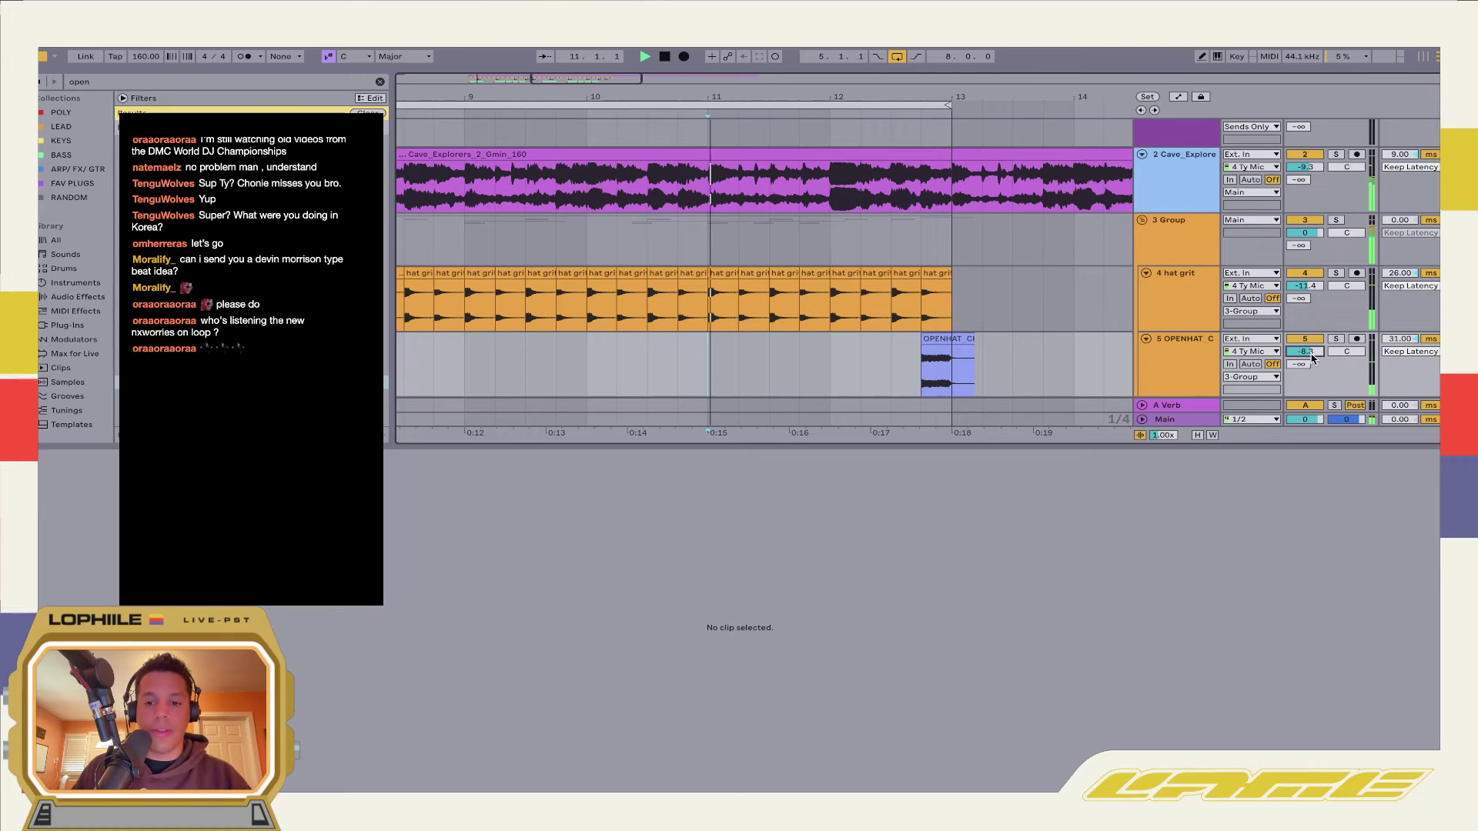
left_click(769, 362)
key("space")
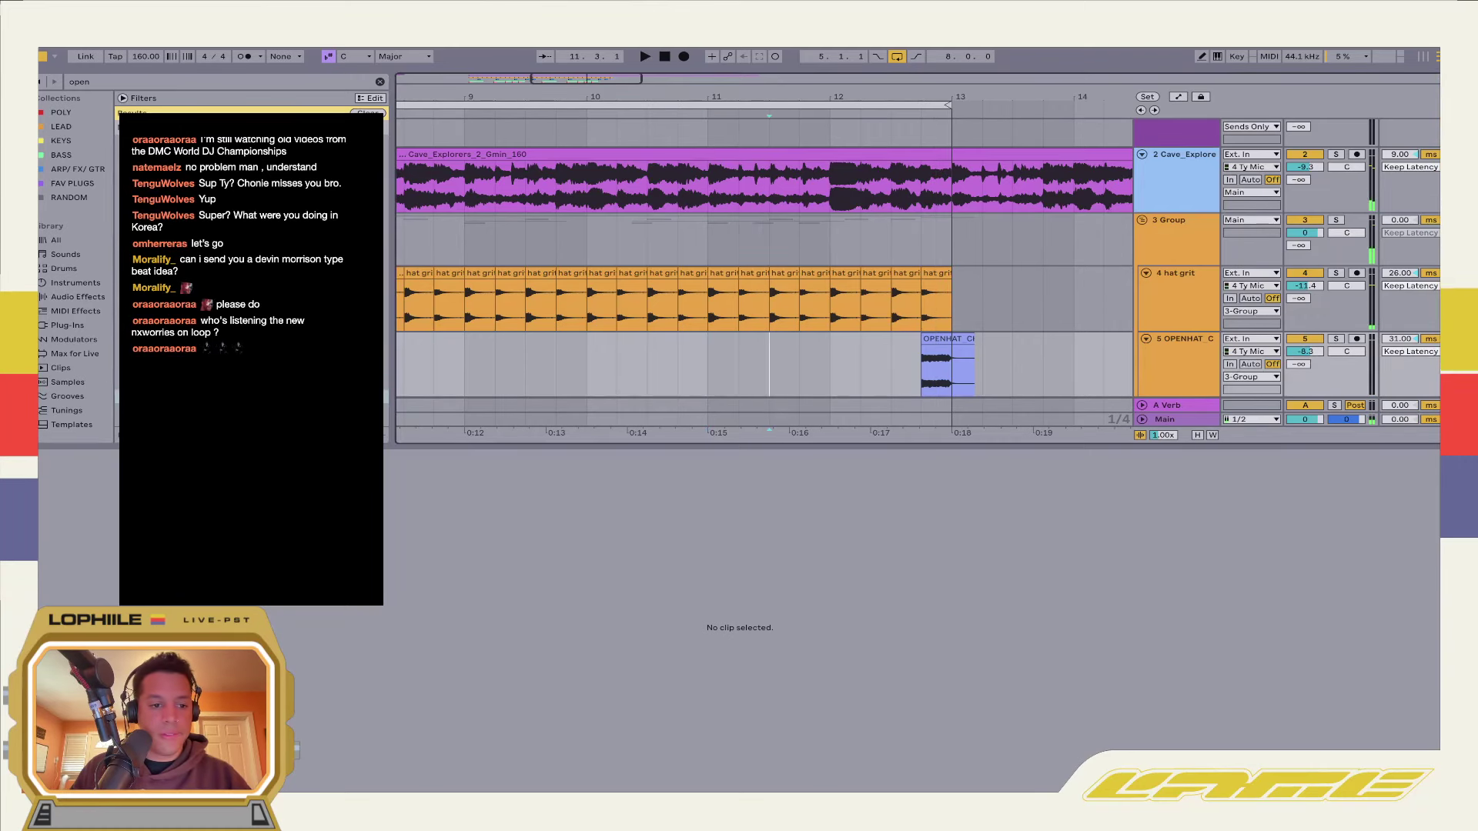
Swap the open hat for the OPENHAT_DEMON sample, set its track to -1.7 dB with 0 ms delay, and solo it
left_click(866, 367)
key("space")
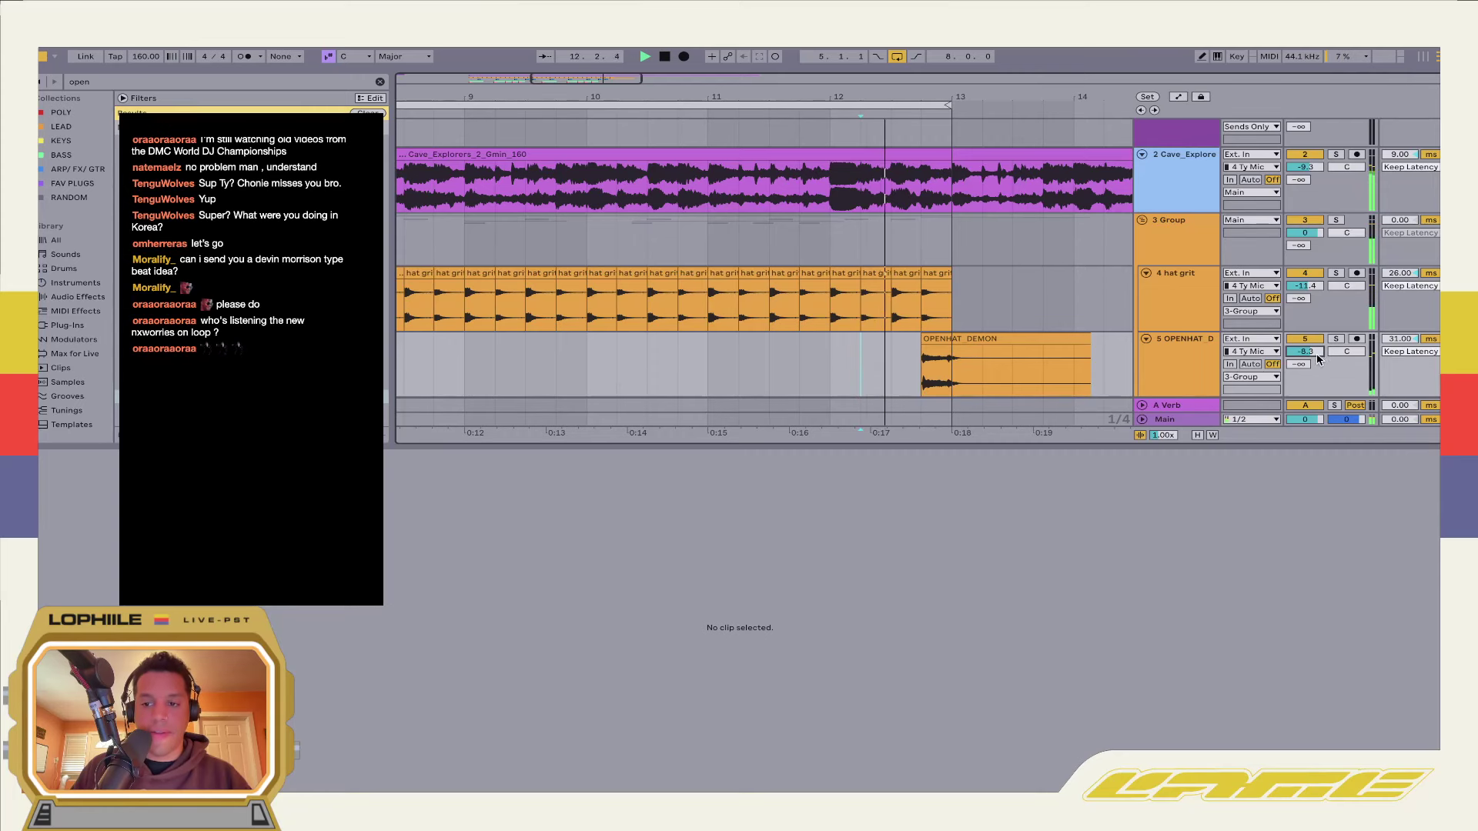
left_click(925, 362)
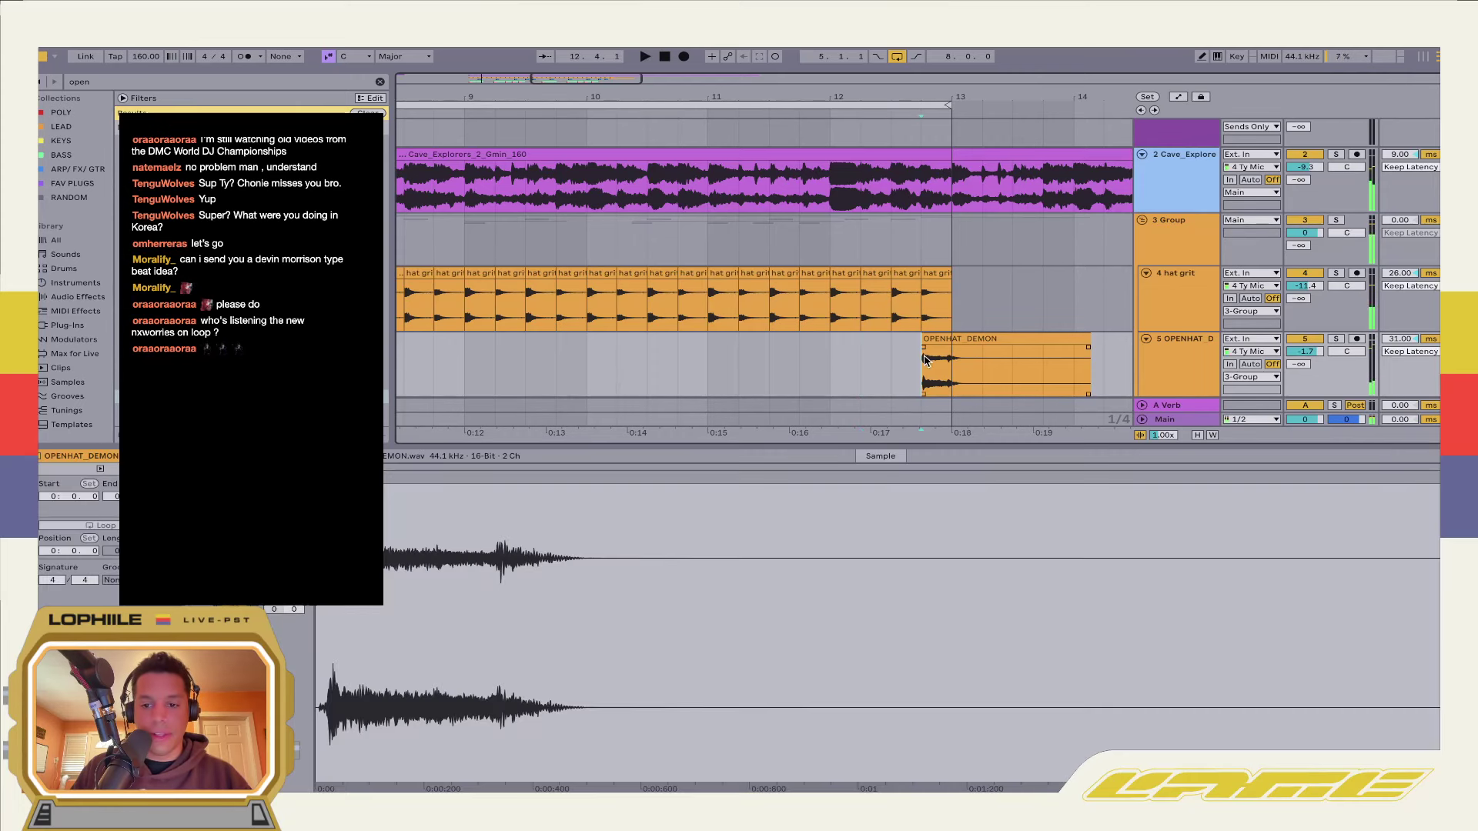
left_click(1337, 339)
key("space")
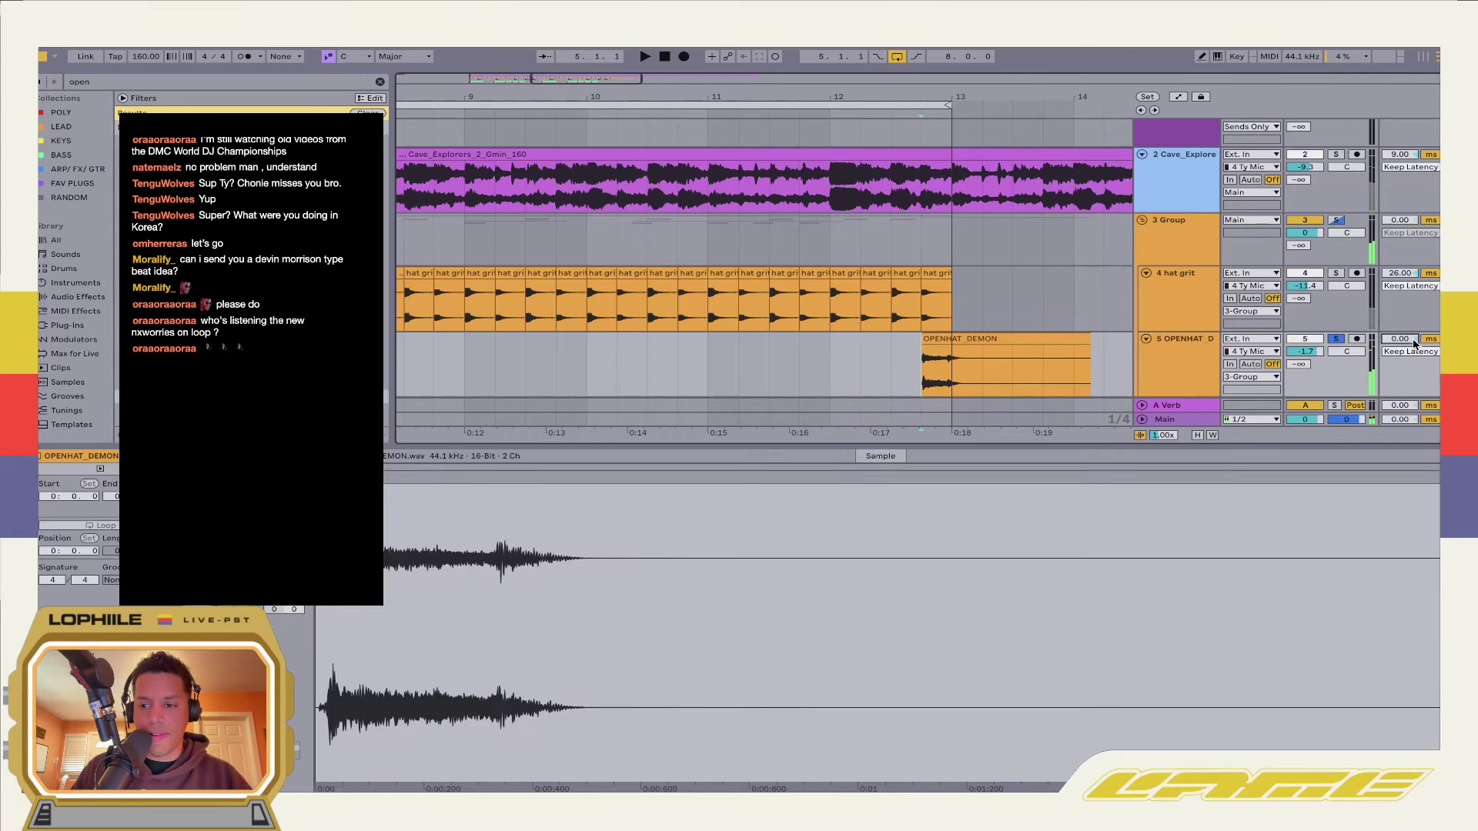
Set the open hat track's delay to 26 ms, unsolo it and play the loop around bar 12
left_click(835, 338)
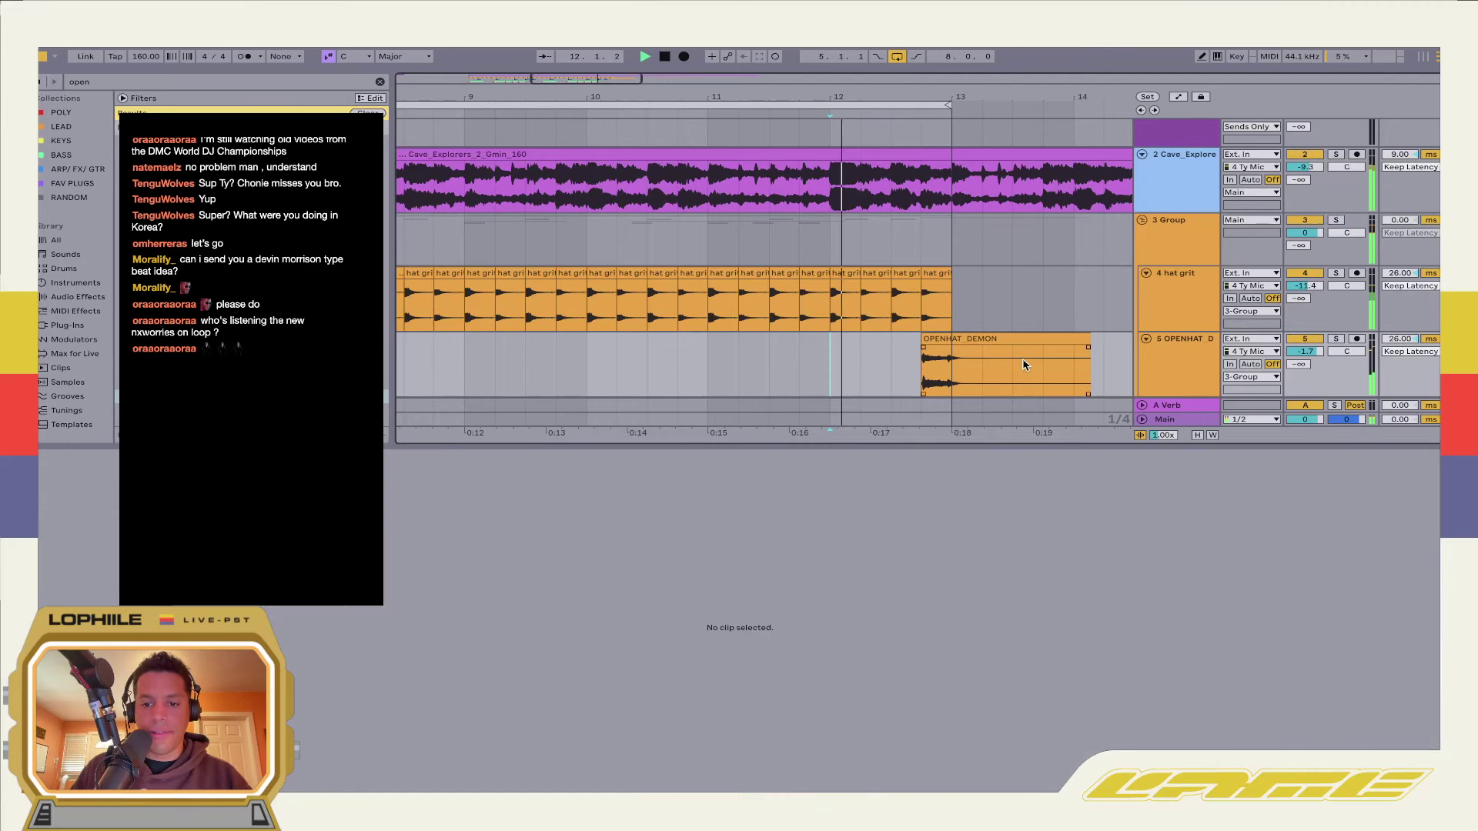
left_click(928, 293)
left_click(1114, 348)
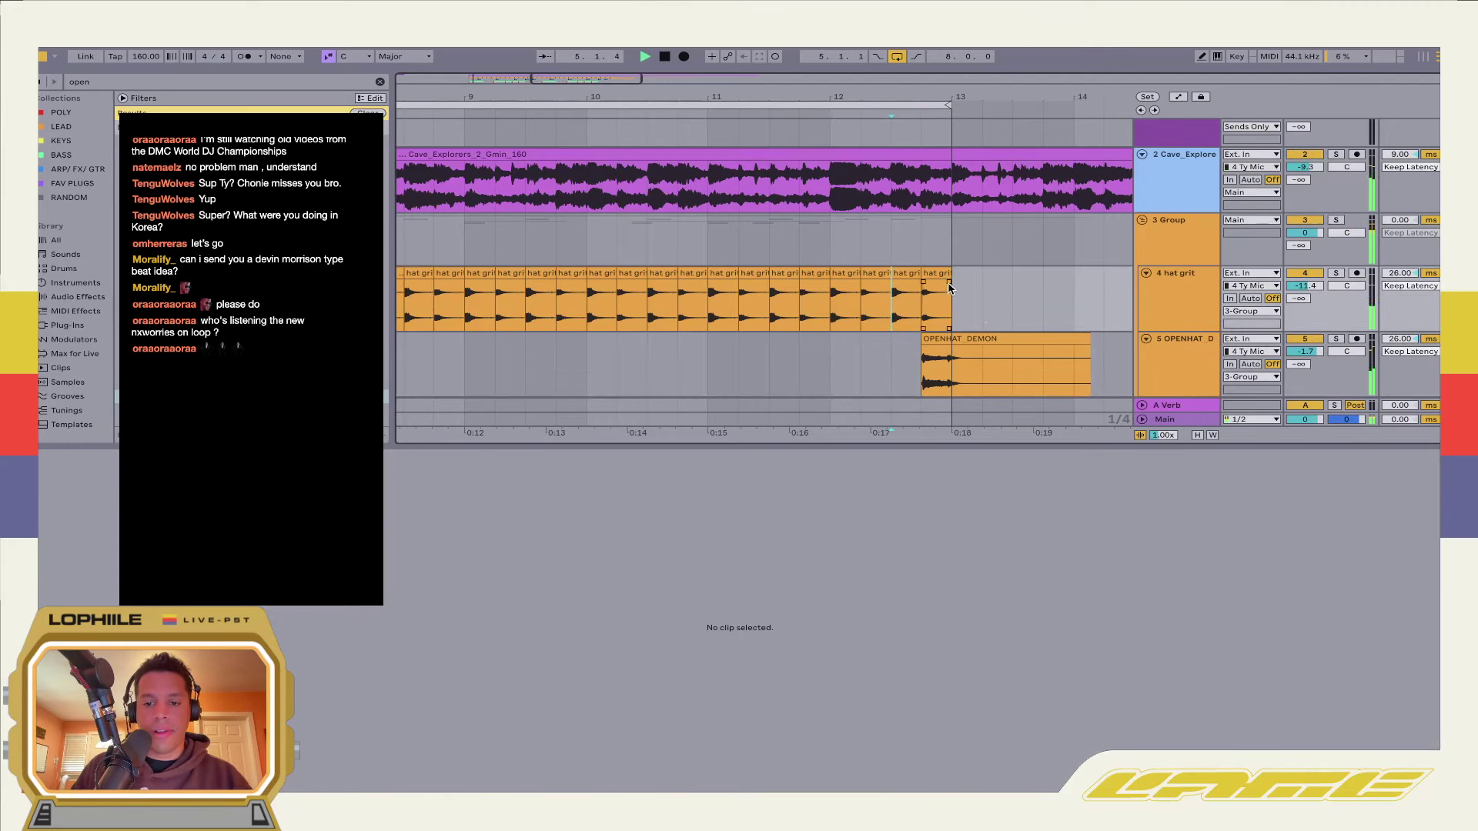
scroll(1019, 319, "down", 5)
scroll(1019, 321, "up", 6)
key("space")
Lower the open hat track's volume to -3.6 dB and audition the hats against the full beat
left_click(1337, 180)
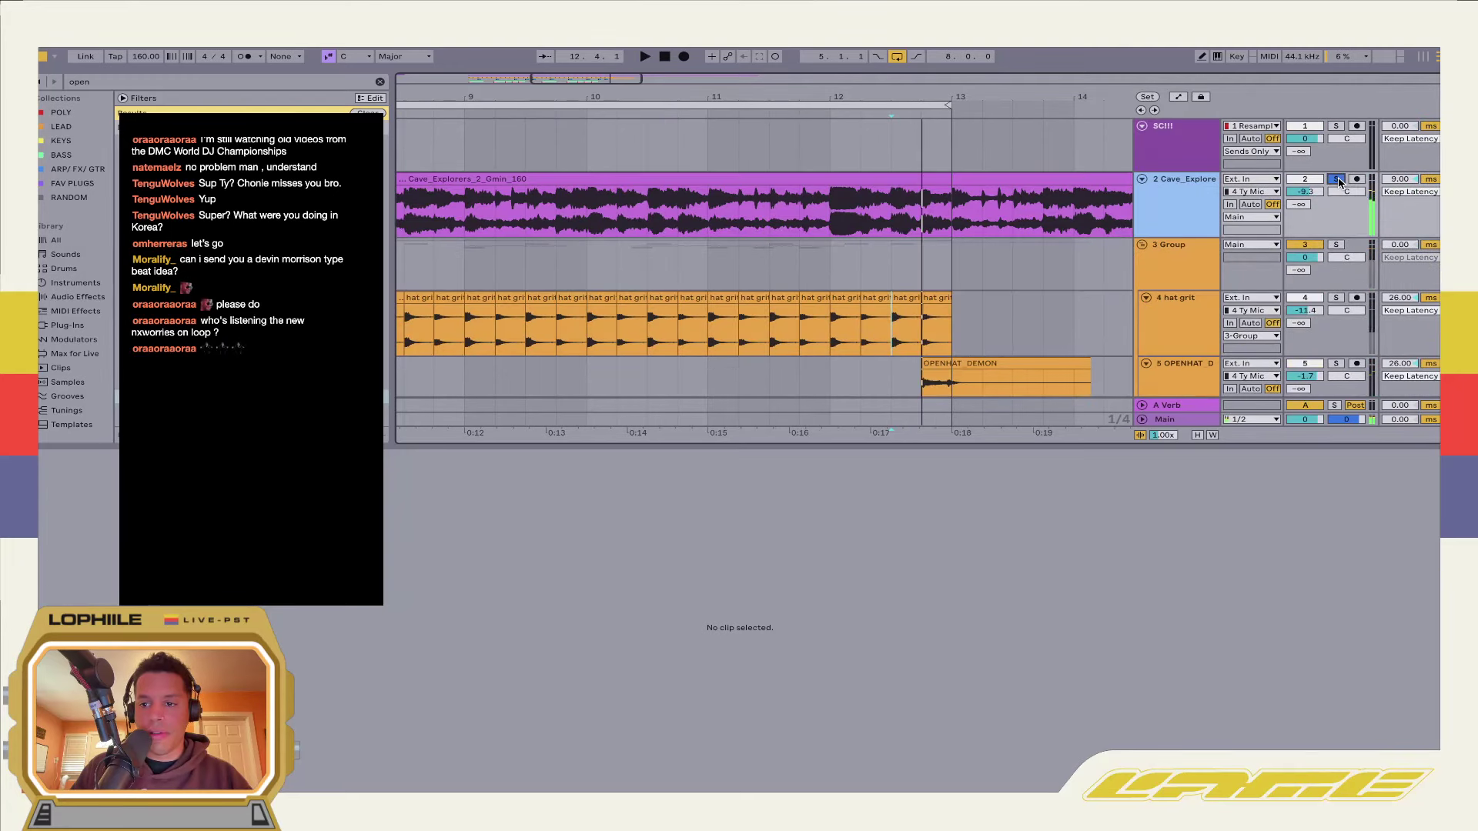
left_click(926, 306)
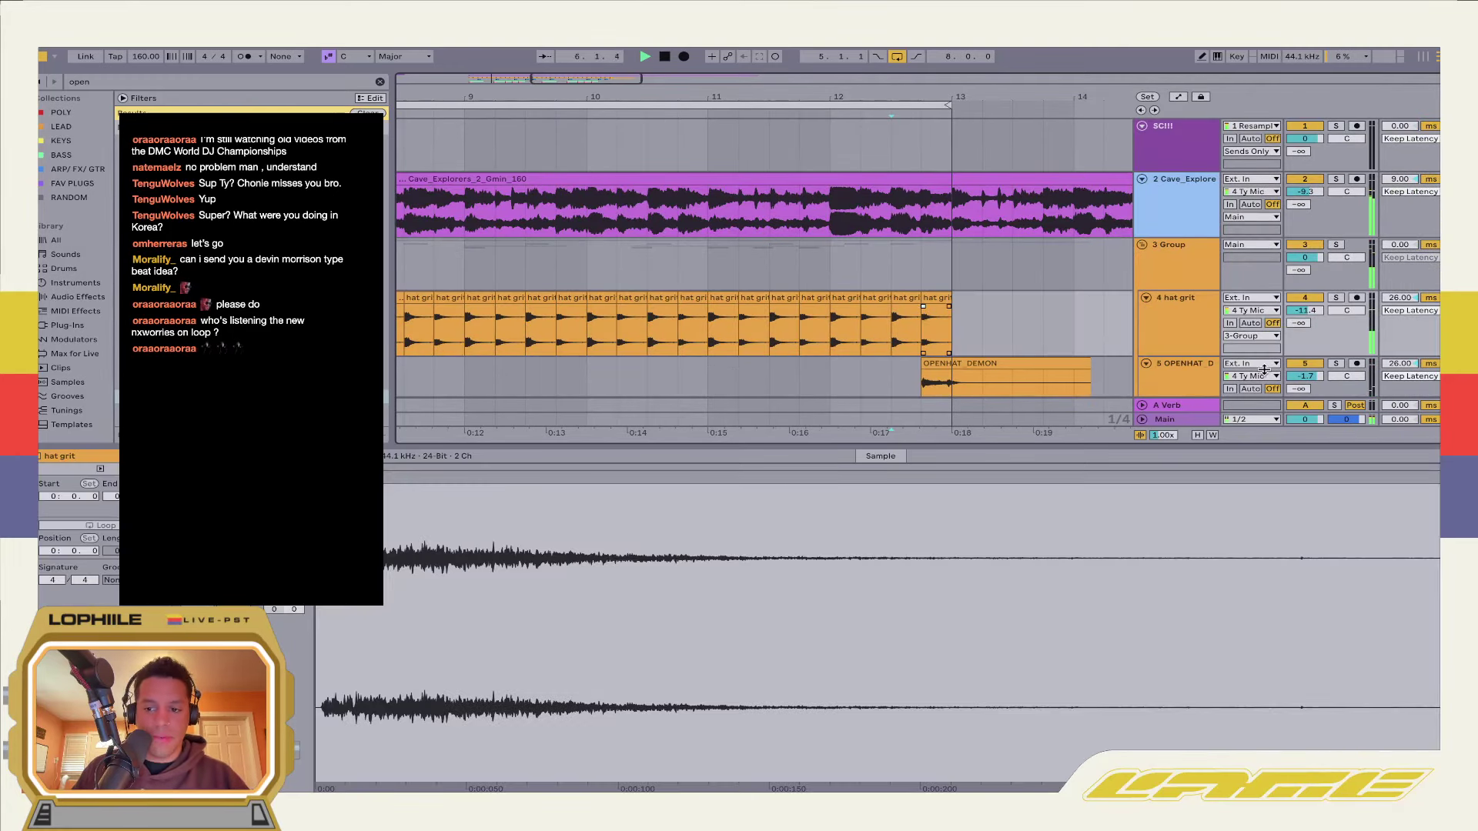
key("shift+Tab")
scroll(398, 111, "left", 5)
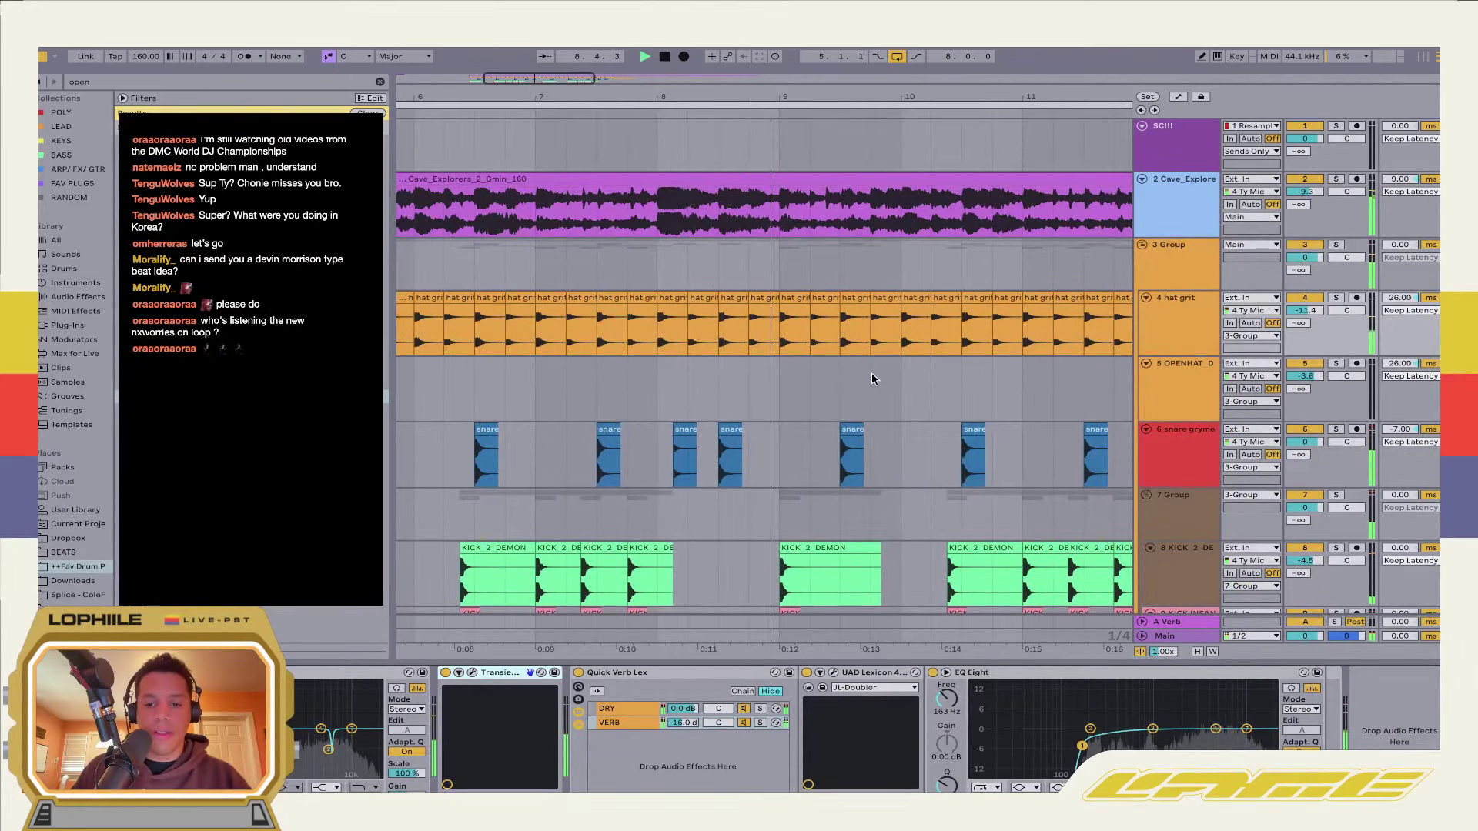
left_click(876, 345)
key("space")
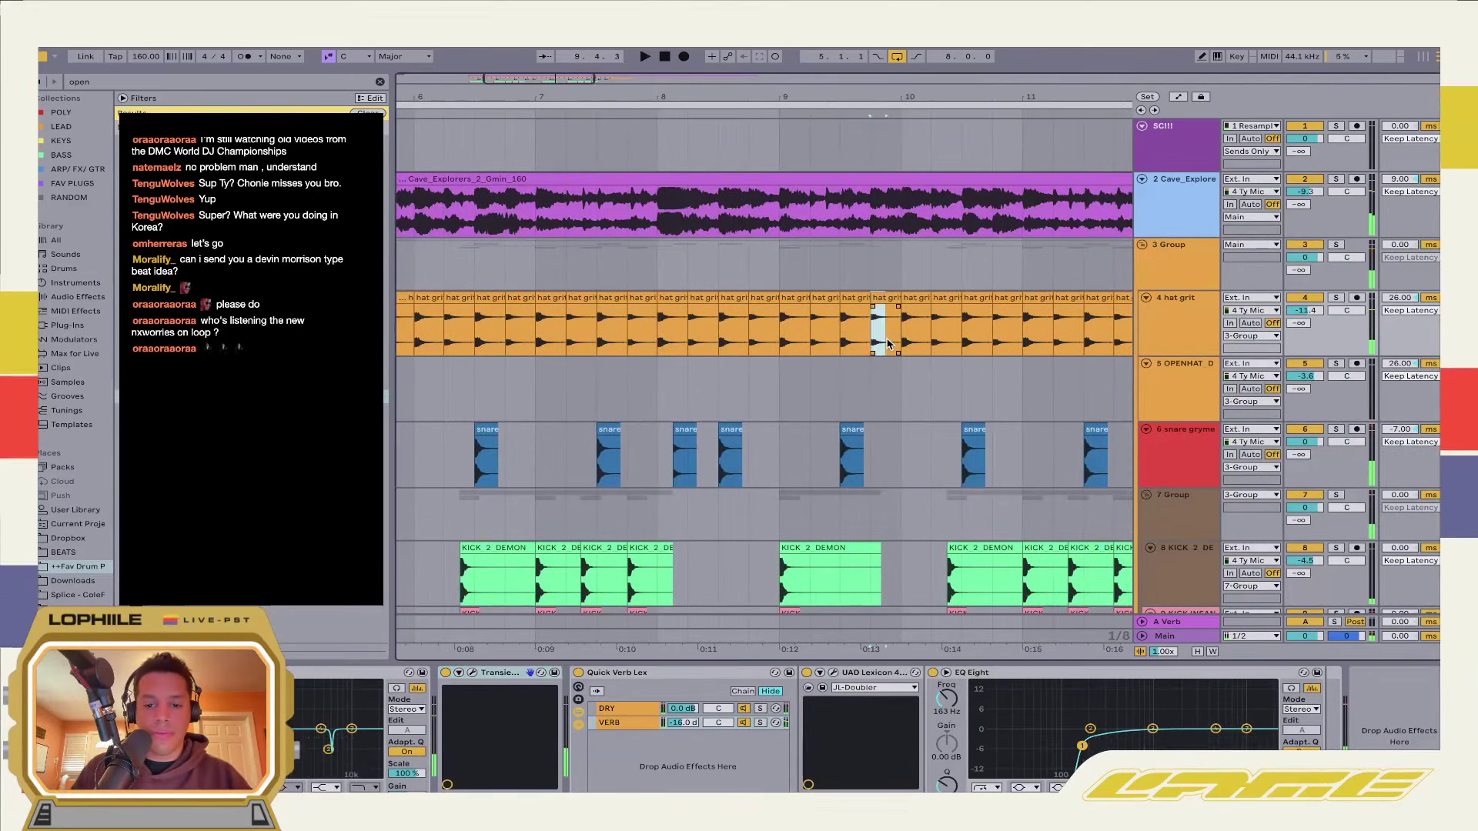
key("space")
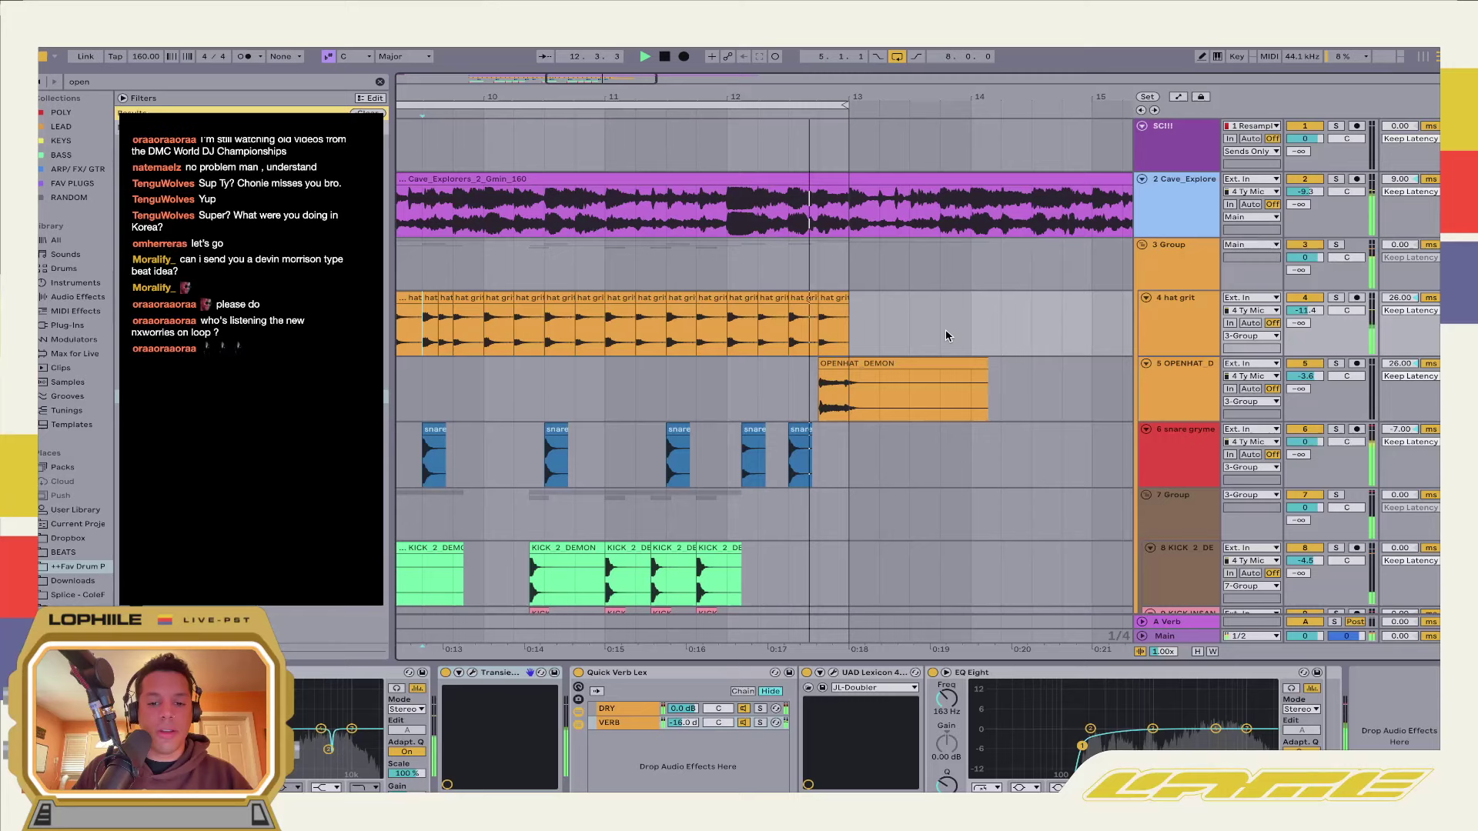
Search the sample library for 808
left_click(779, 389)
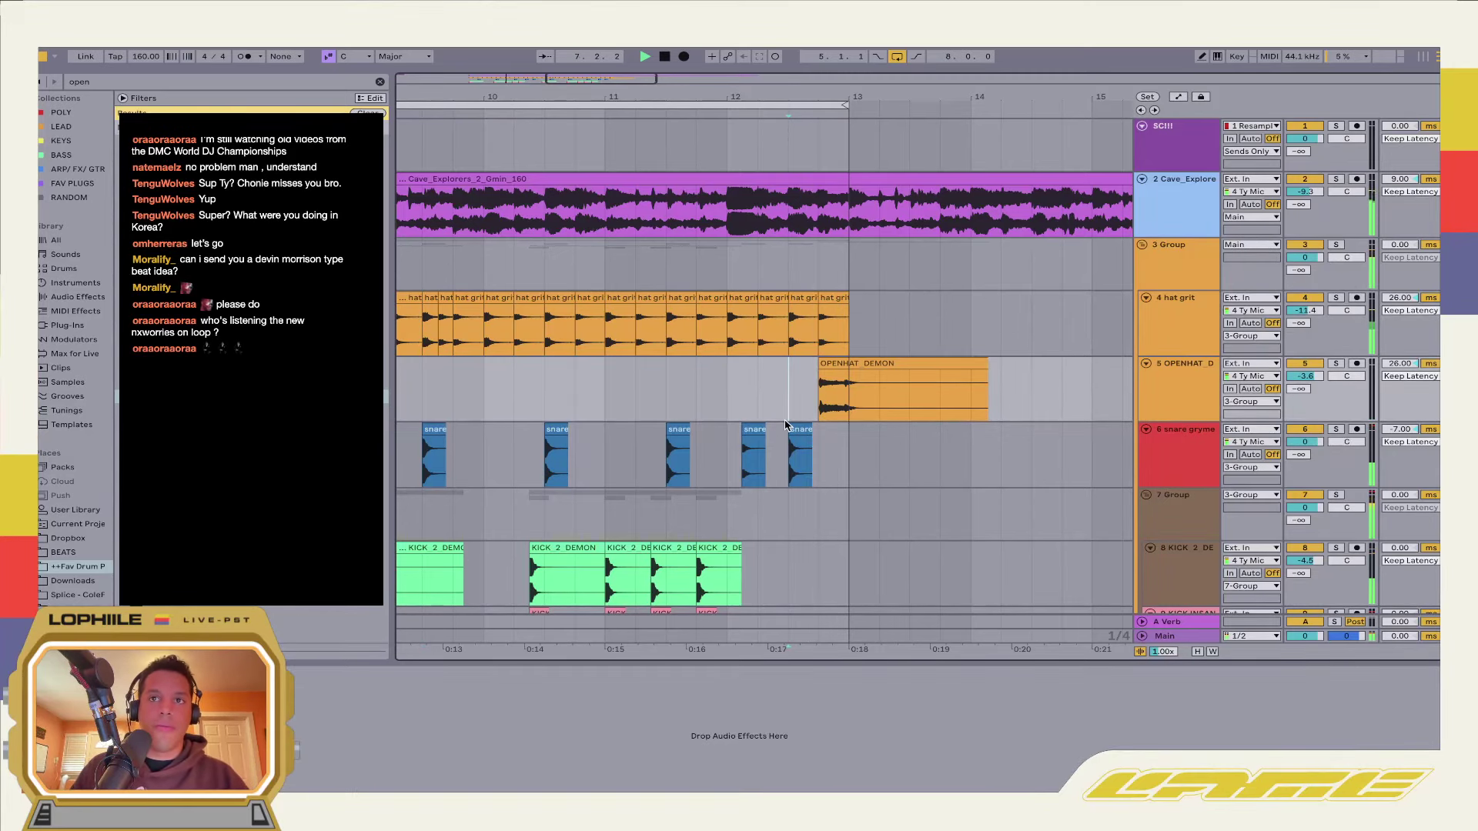
key("minus")
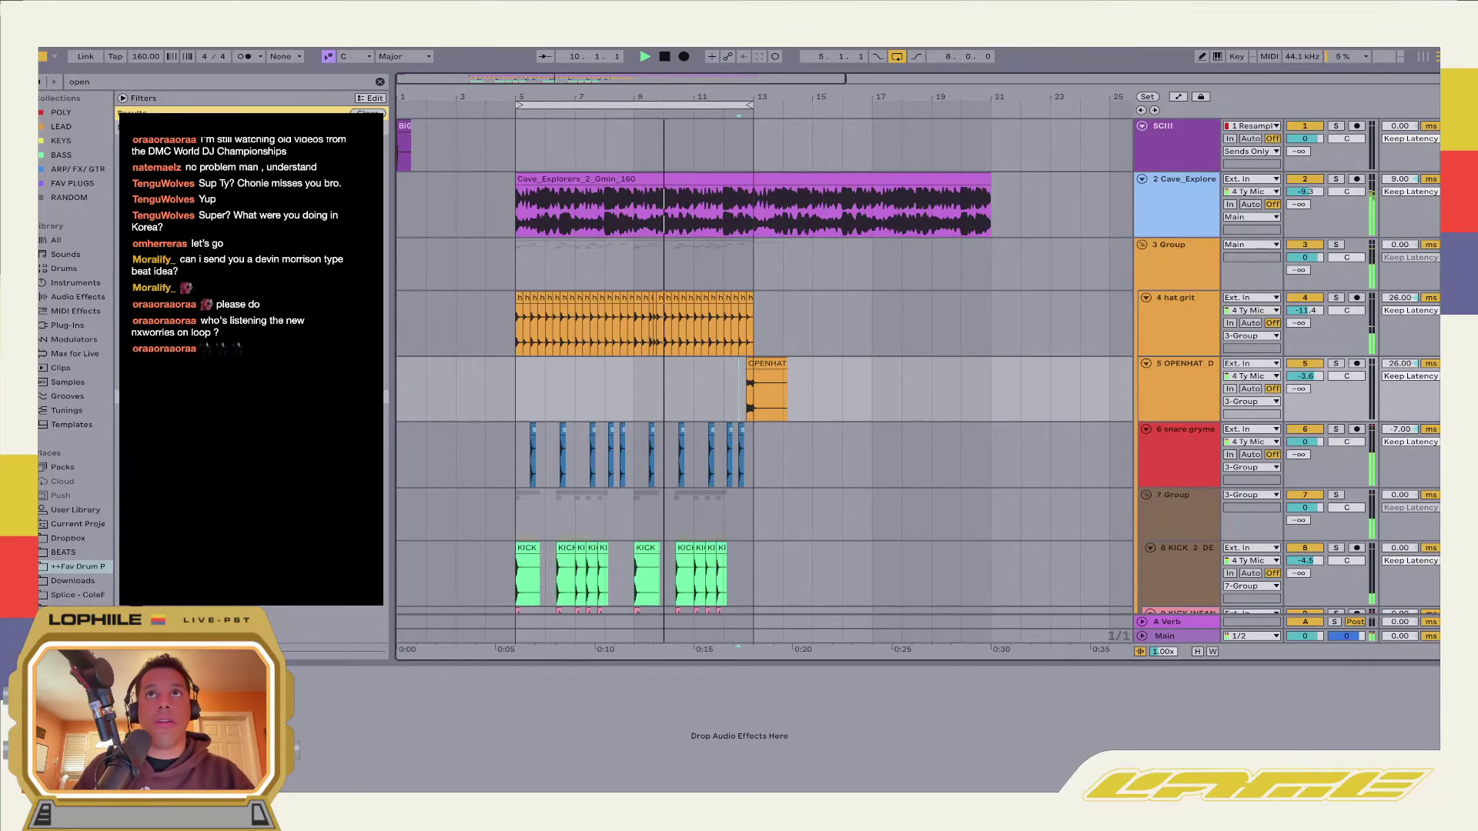
key("ctrl+f")
type("8")
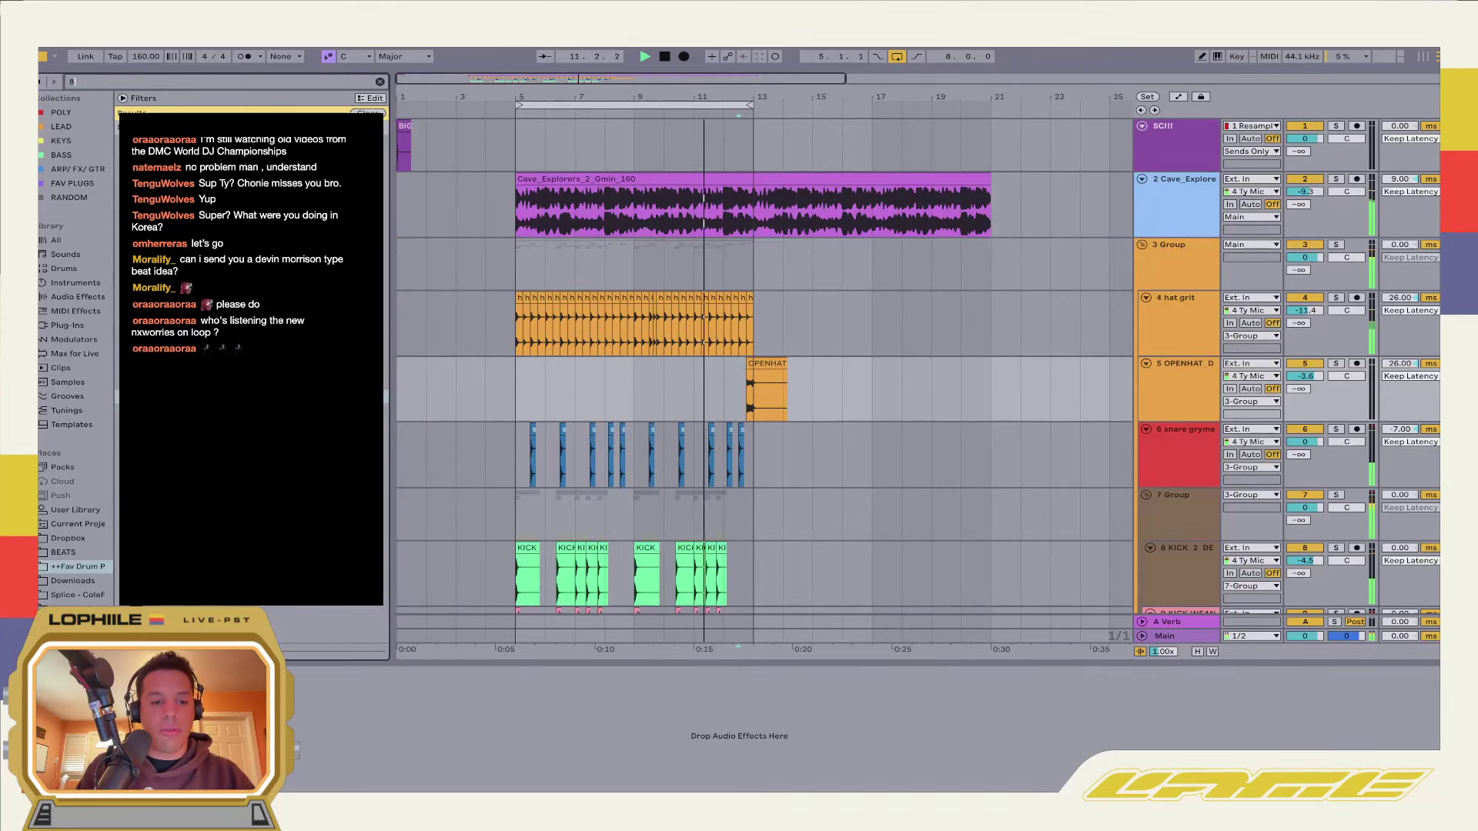
type("08")
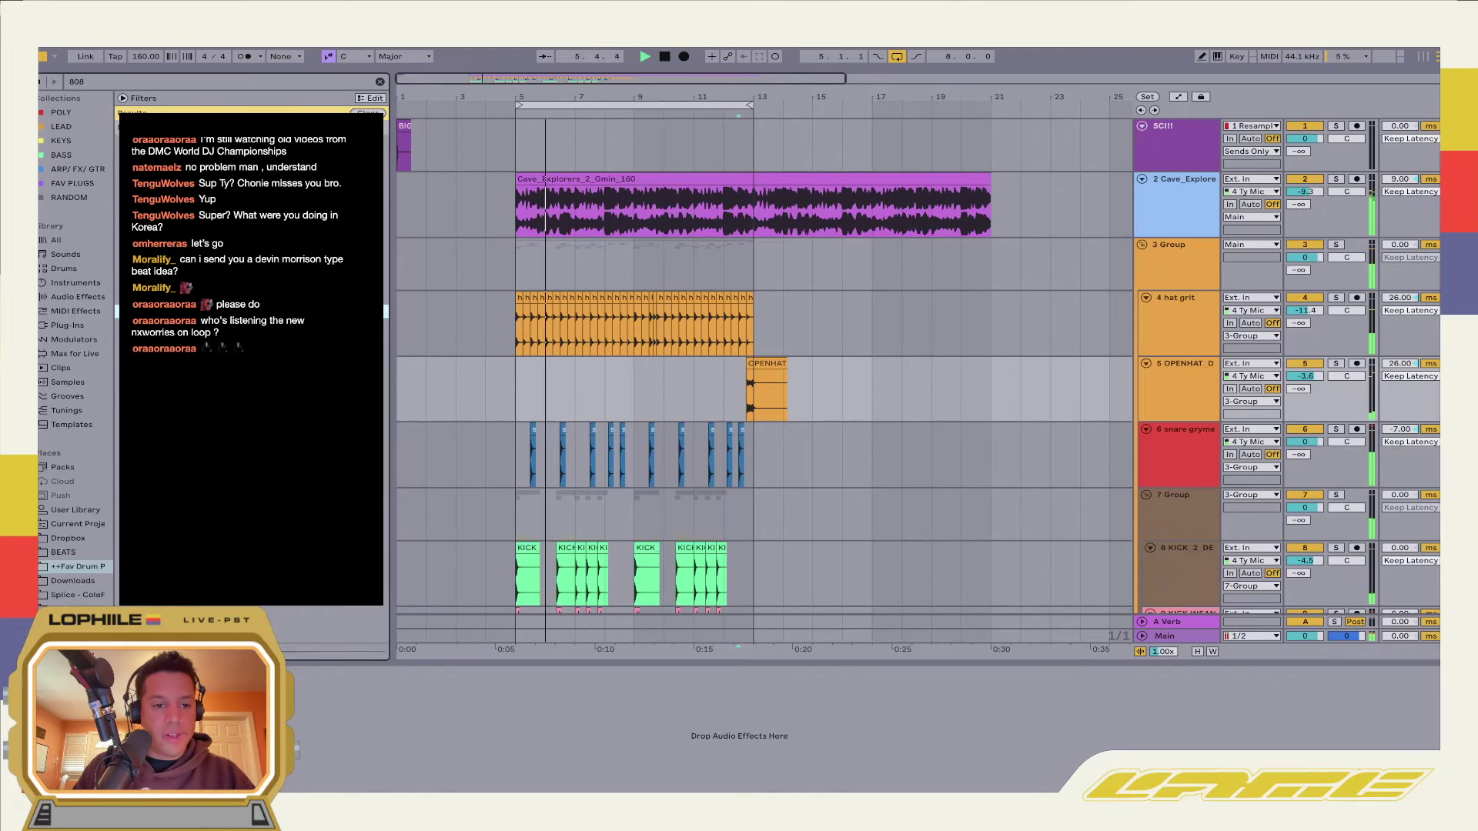
Stop playback and hide the return tracks in the arrangement
left_click(1080, 265)
key("space")
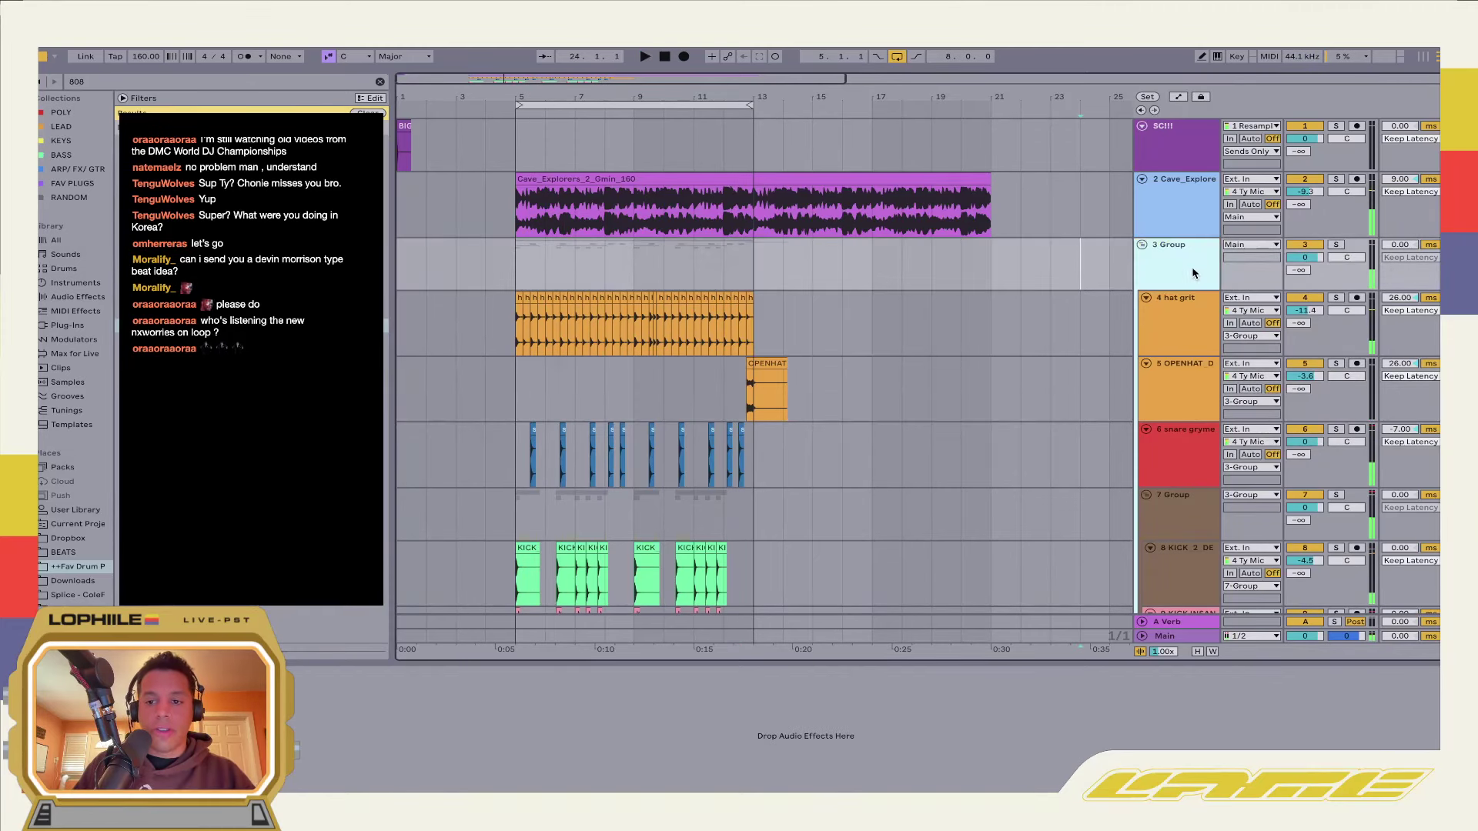
left_click(1167, 626)
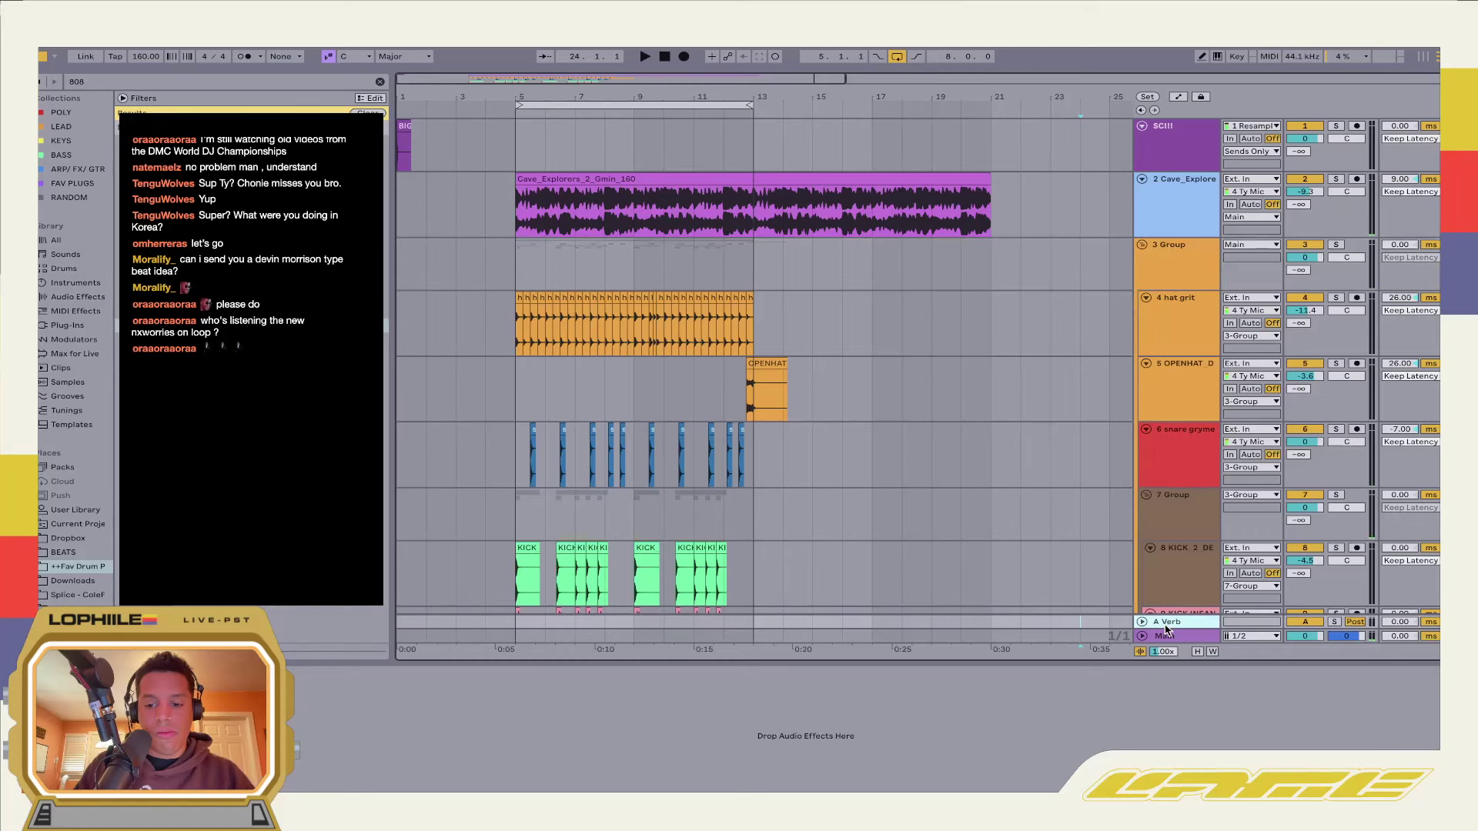
left_click(296, 38)
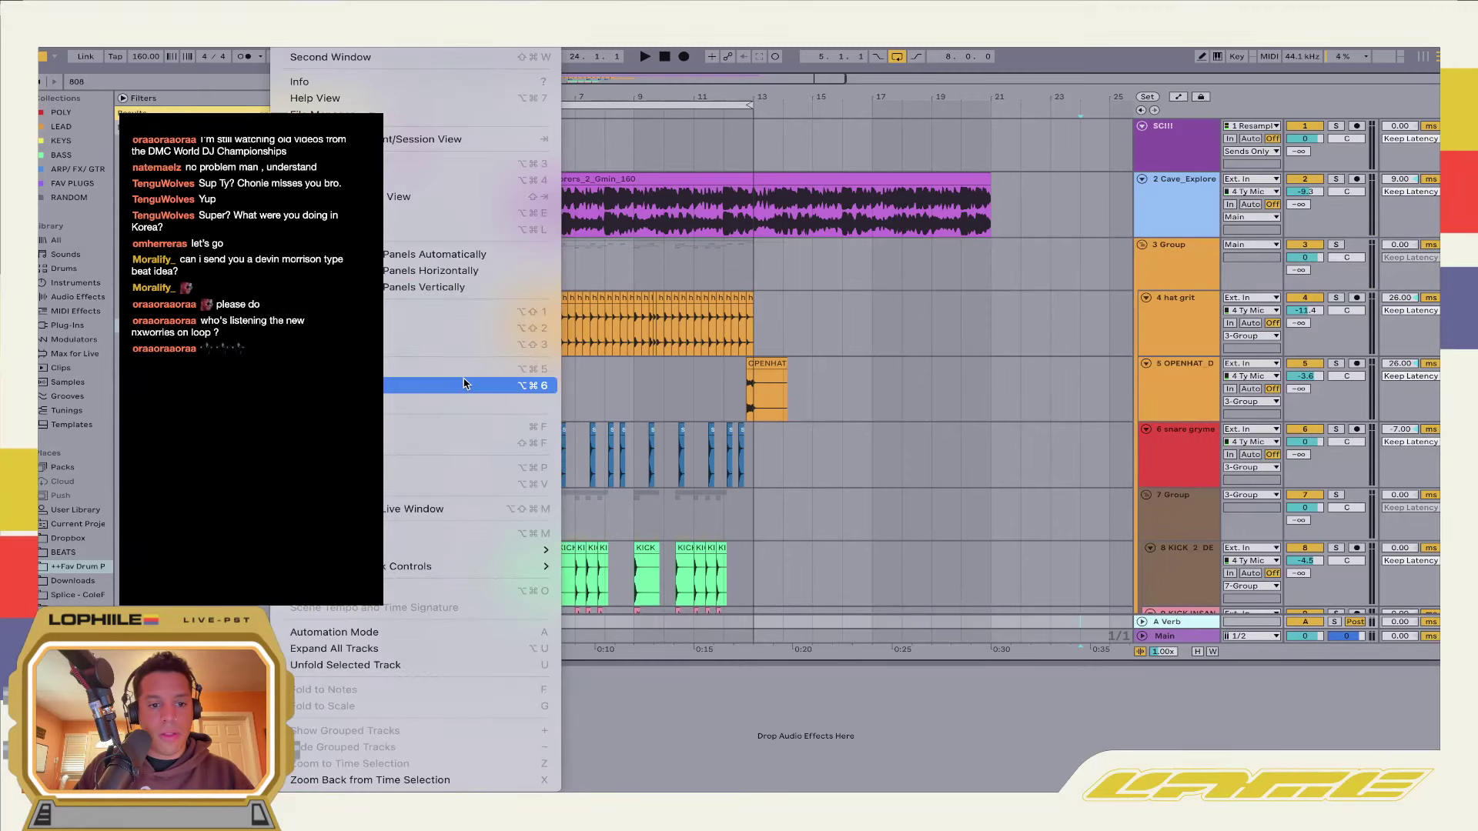
mouse_move(500, 567)
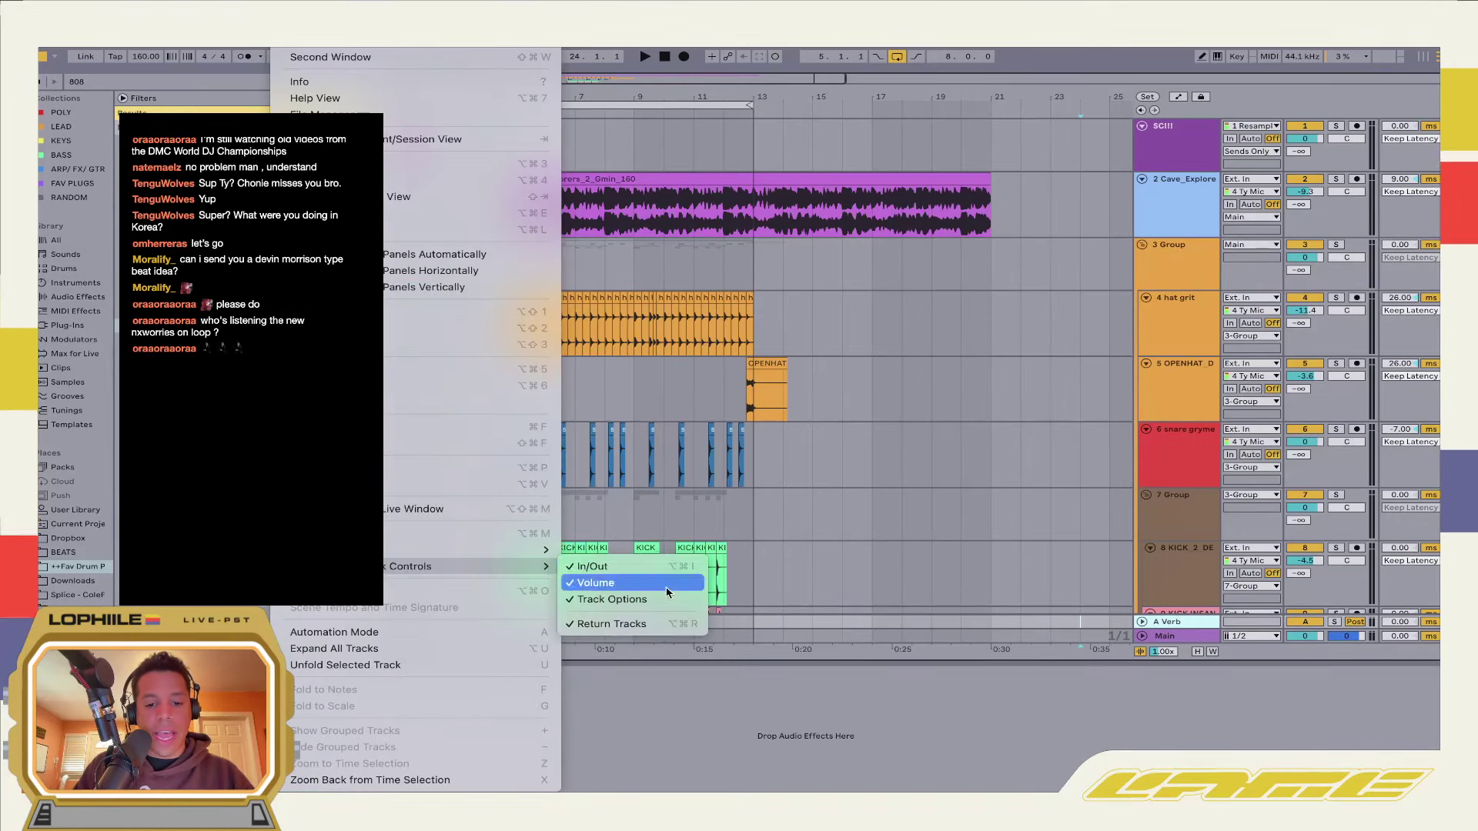
left_click(608, 624)
Place the 808_HIGHHEELS sample at bar 5 on a new track below the kicks and lower its volume to -5.8 dB
left_click(812, 573)
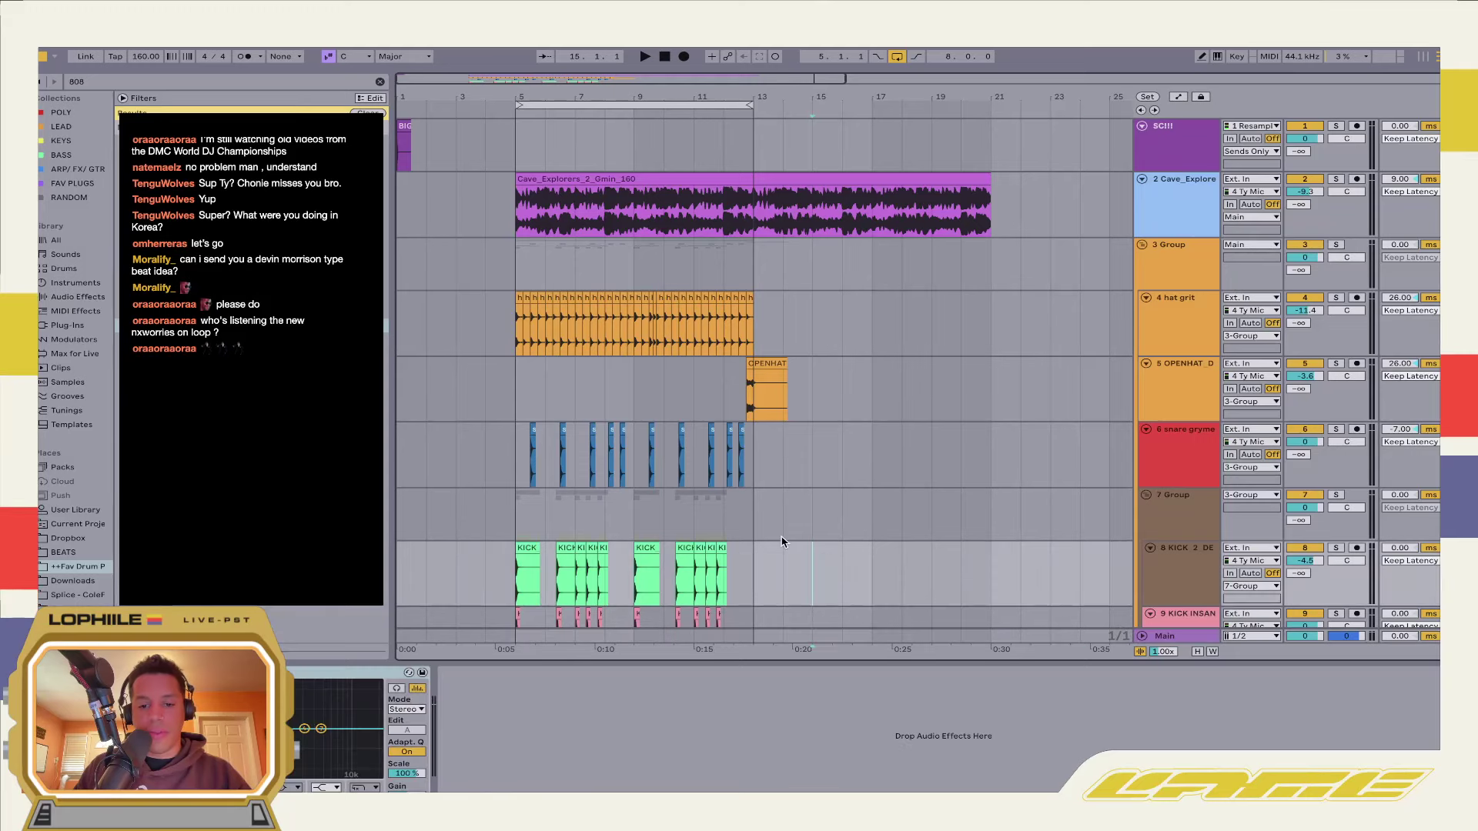
scroll(812, 574, "down", 2)
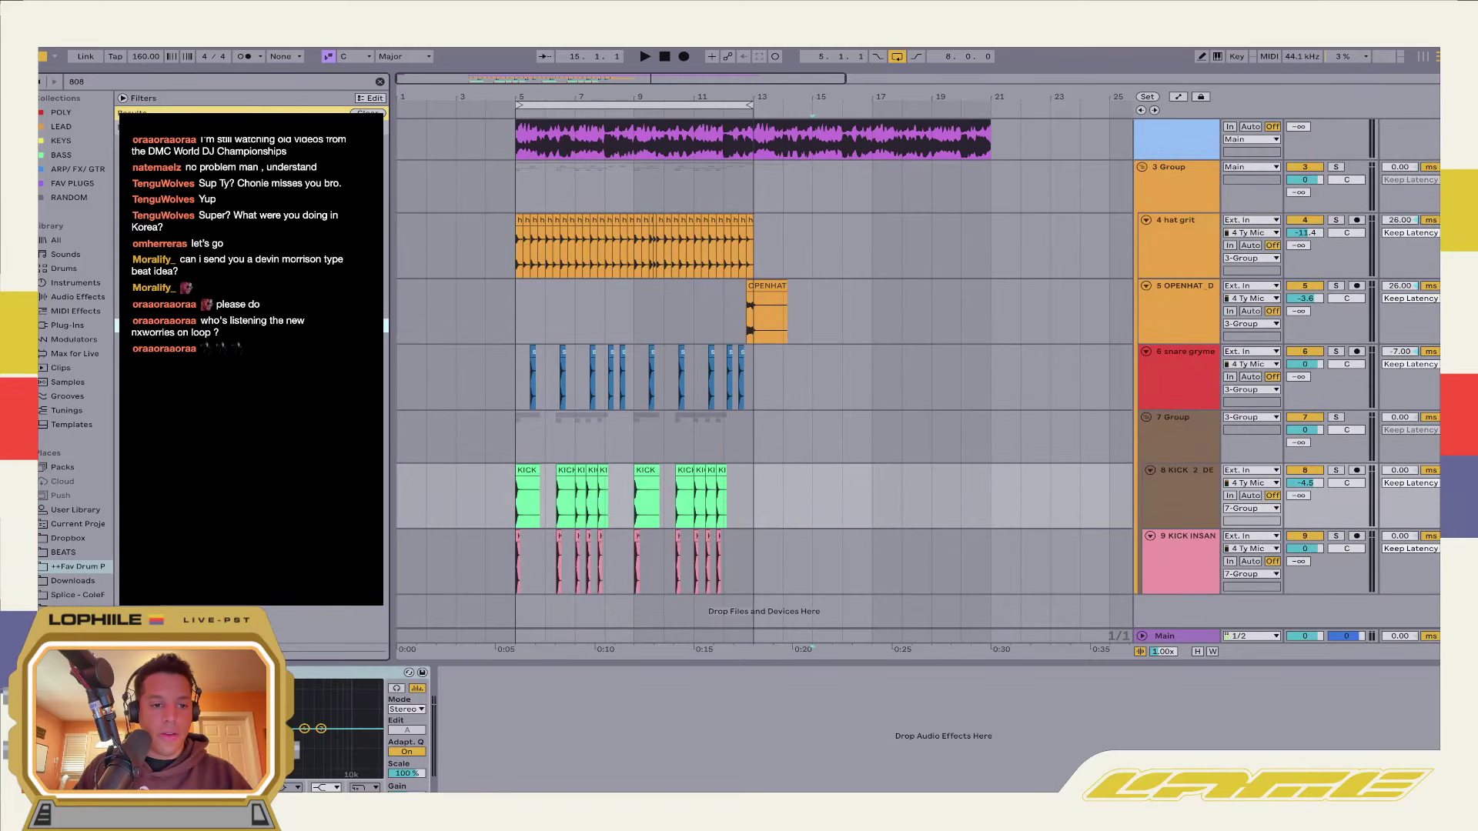
left_click_drag(518, 616, 519, 615)
key("space")
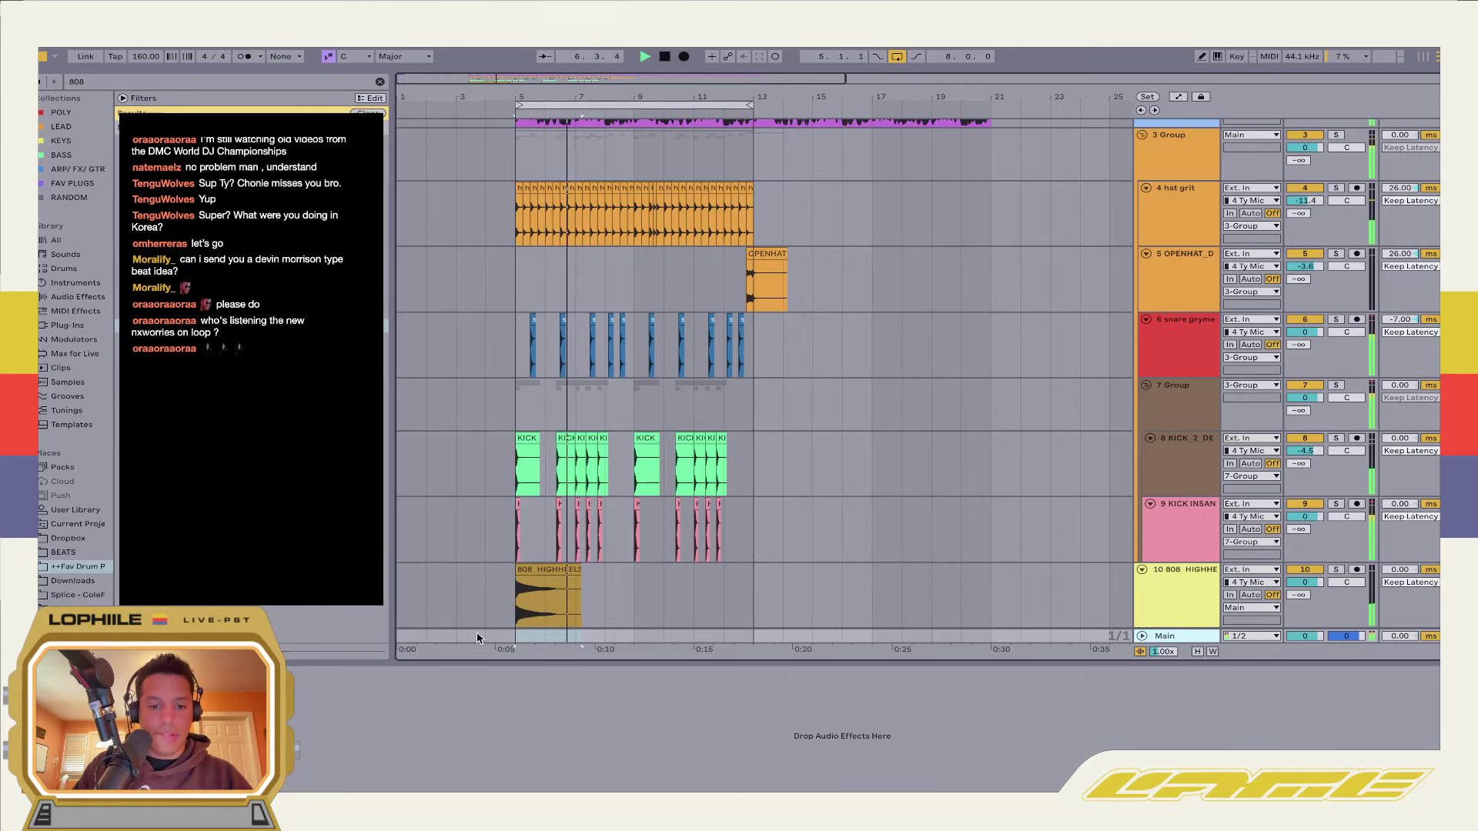
scroll(548, 620, "up", 3)
scroll(548, 619, "up", 3)
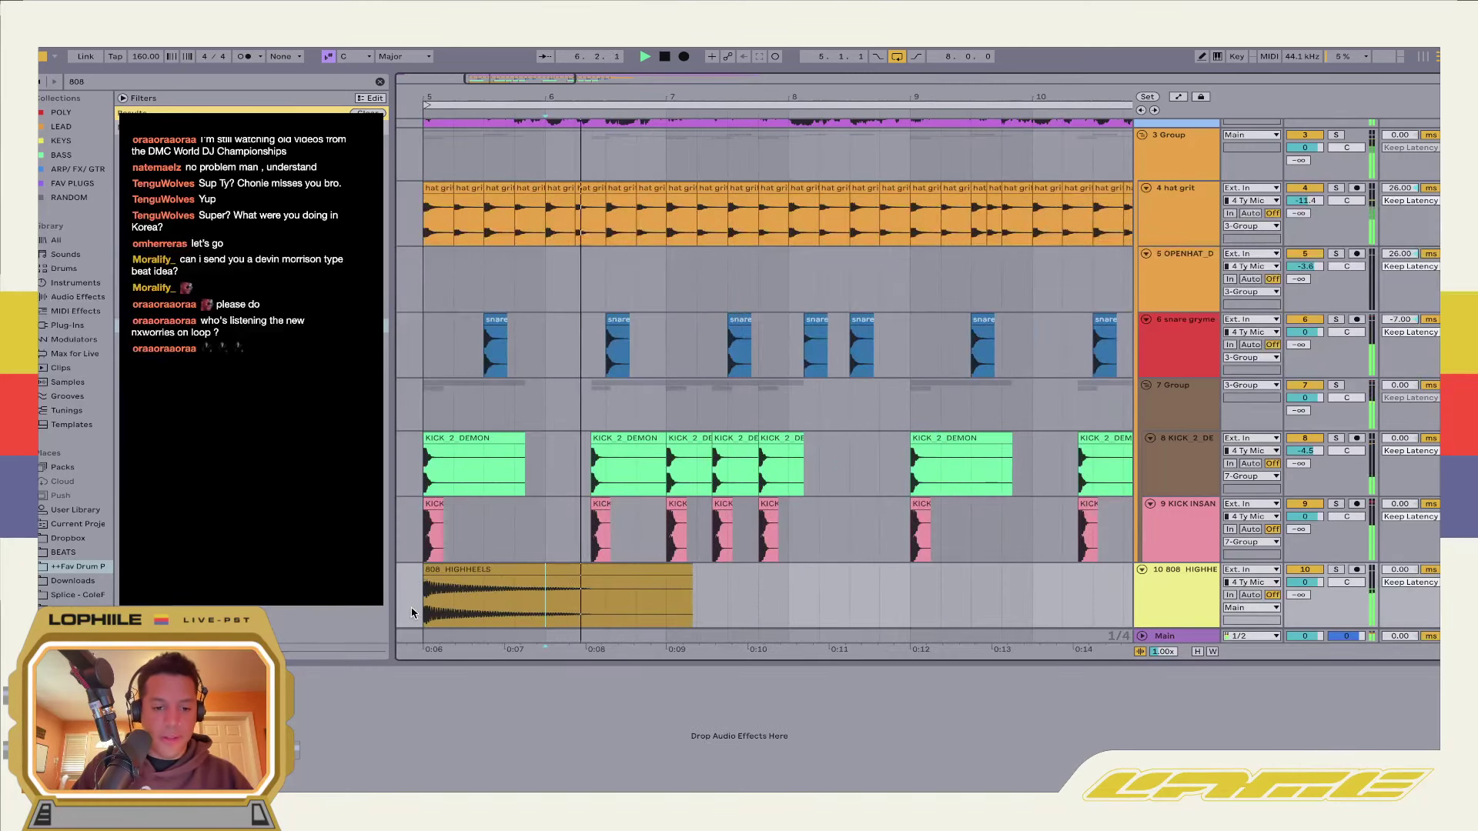
left_click_drag(1305, 583, 1301, 600)
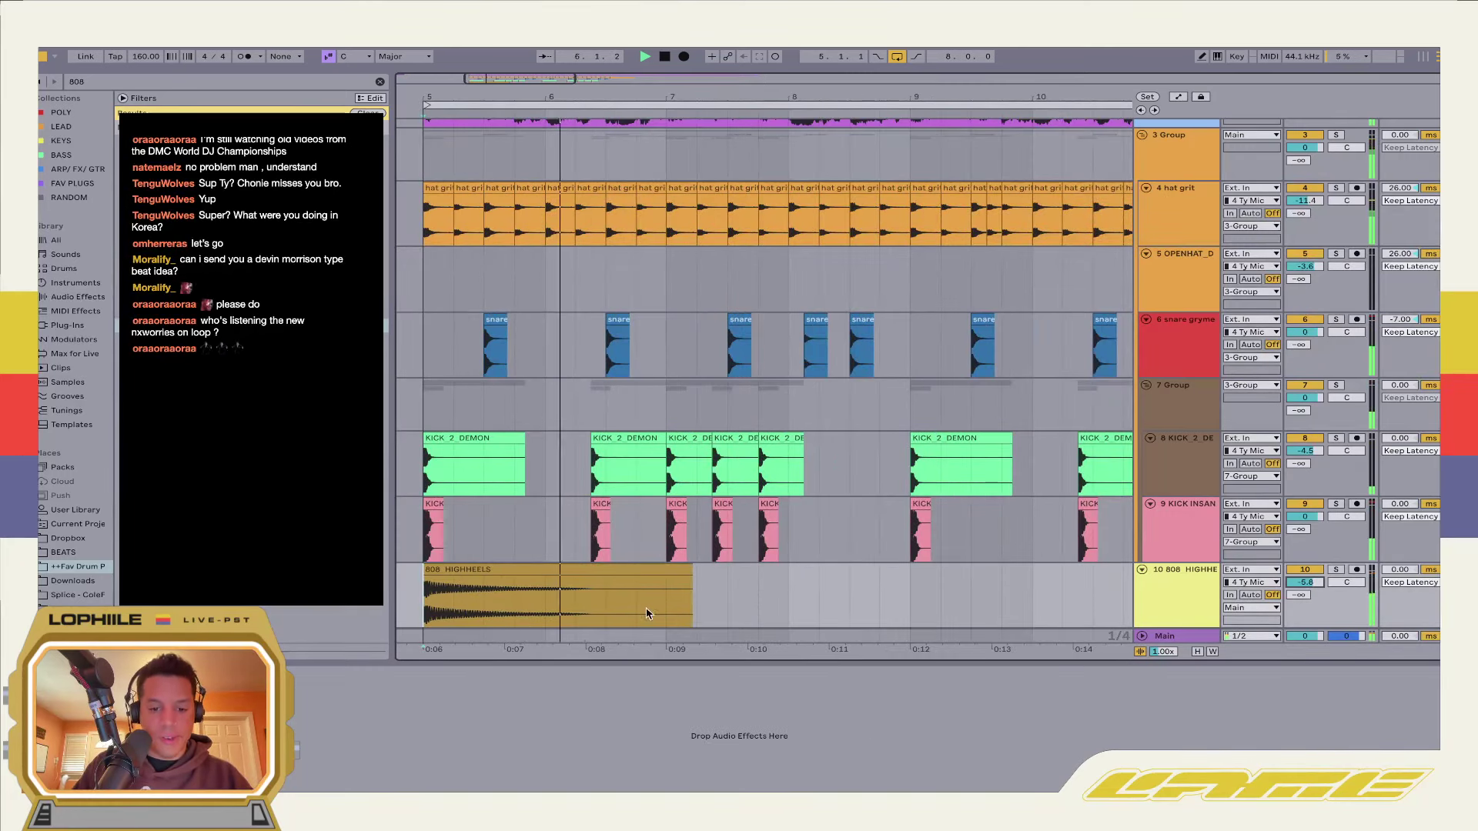
Copy the 808 clip onto the last two kicks of bar 7 and transpose the final copy up 6 semitones
left_click_drag(515, 594, 787, 570)
double_click(910, 571)
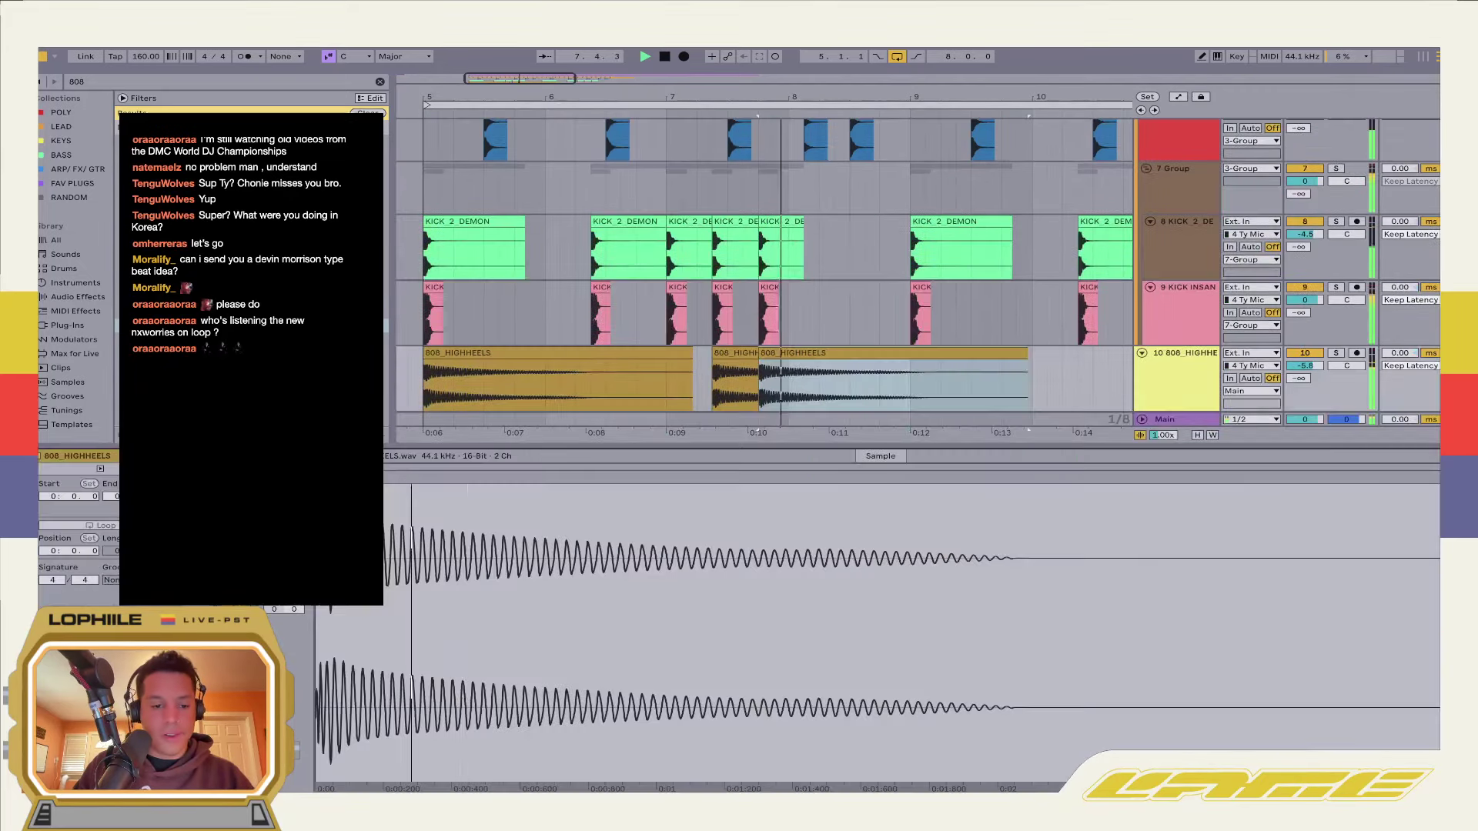
key("Up")
key("Up")
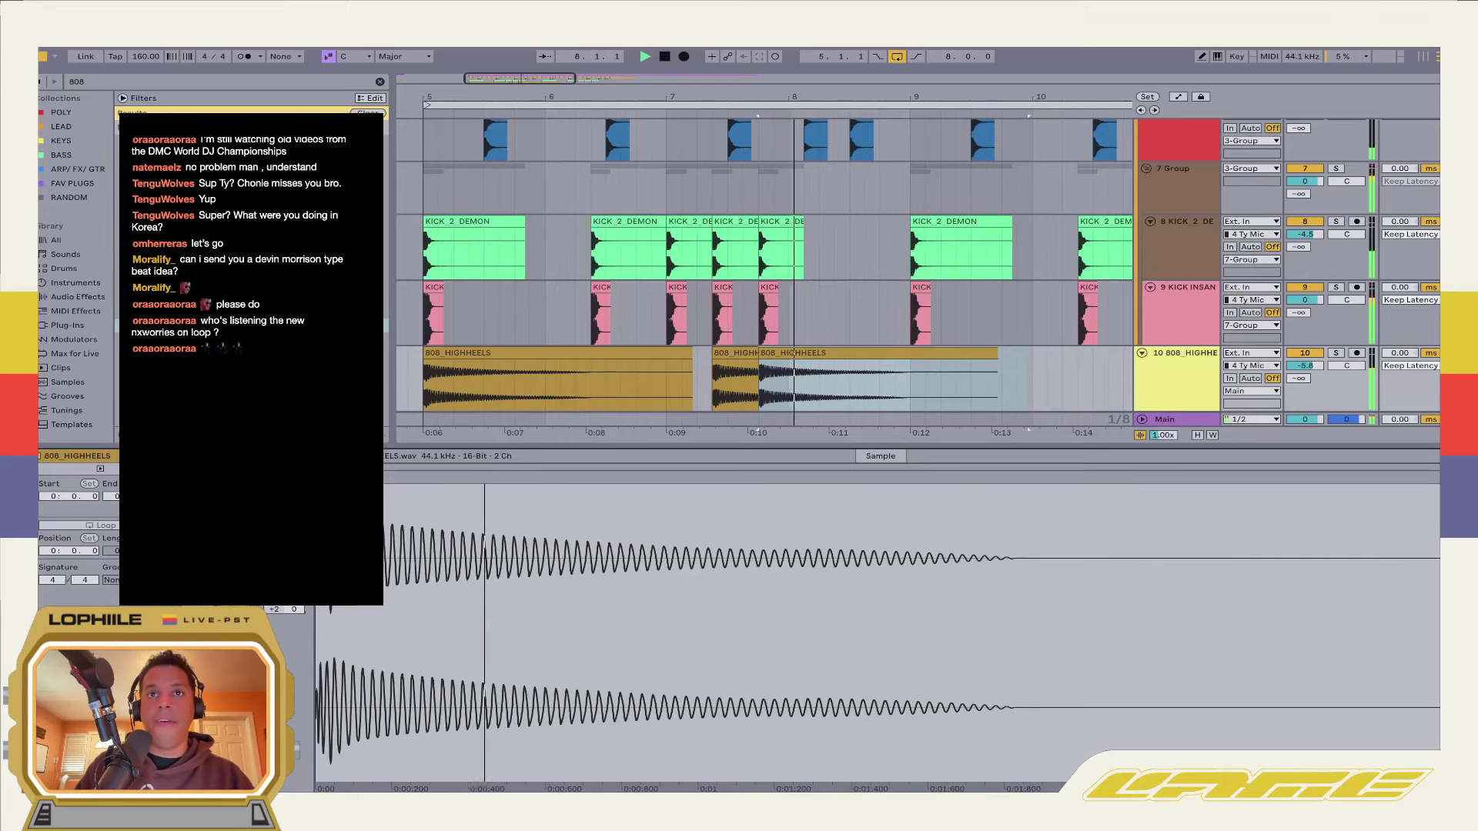
key("Up")
key("Up")
key("Up")
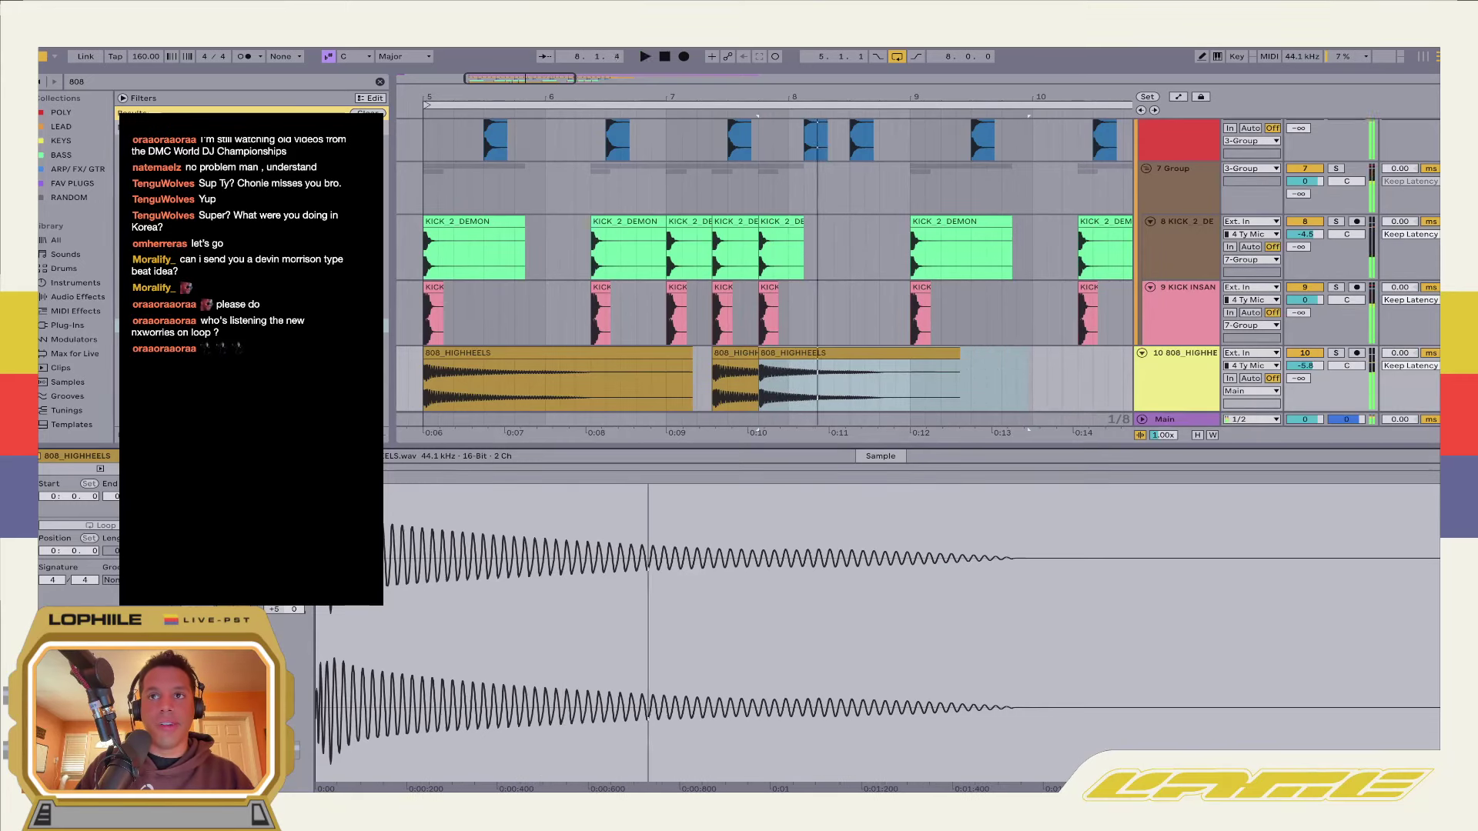
key("Up")
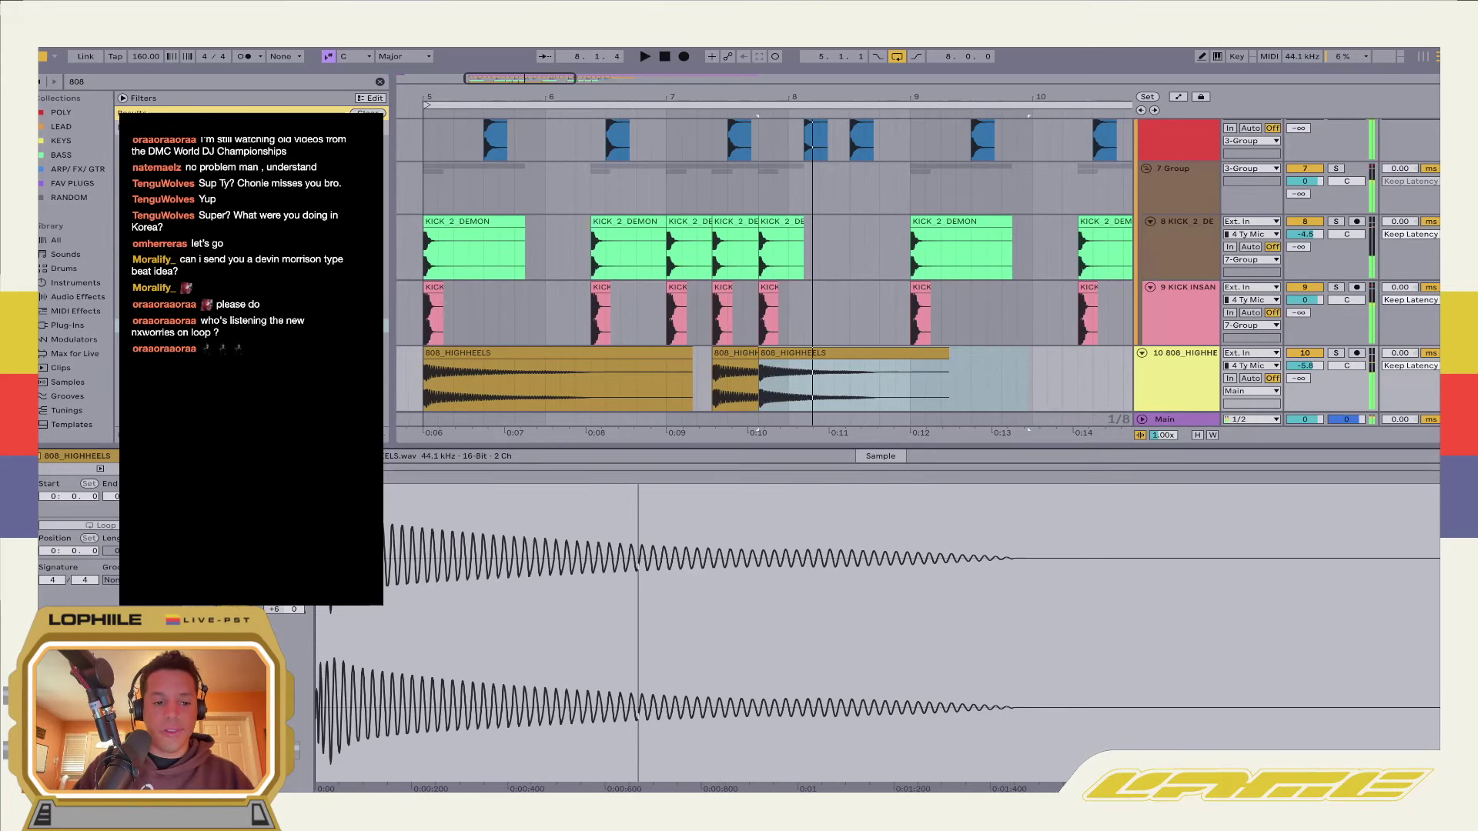
Warp the final 808 copy and draw a transposition envelope gliding from 0 st down to about -8 st
left_click(142, 500)
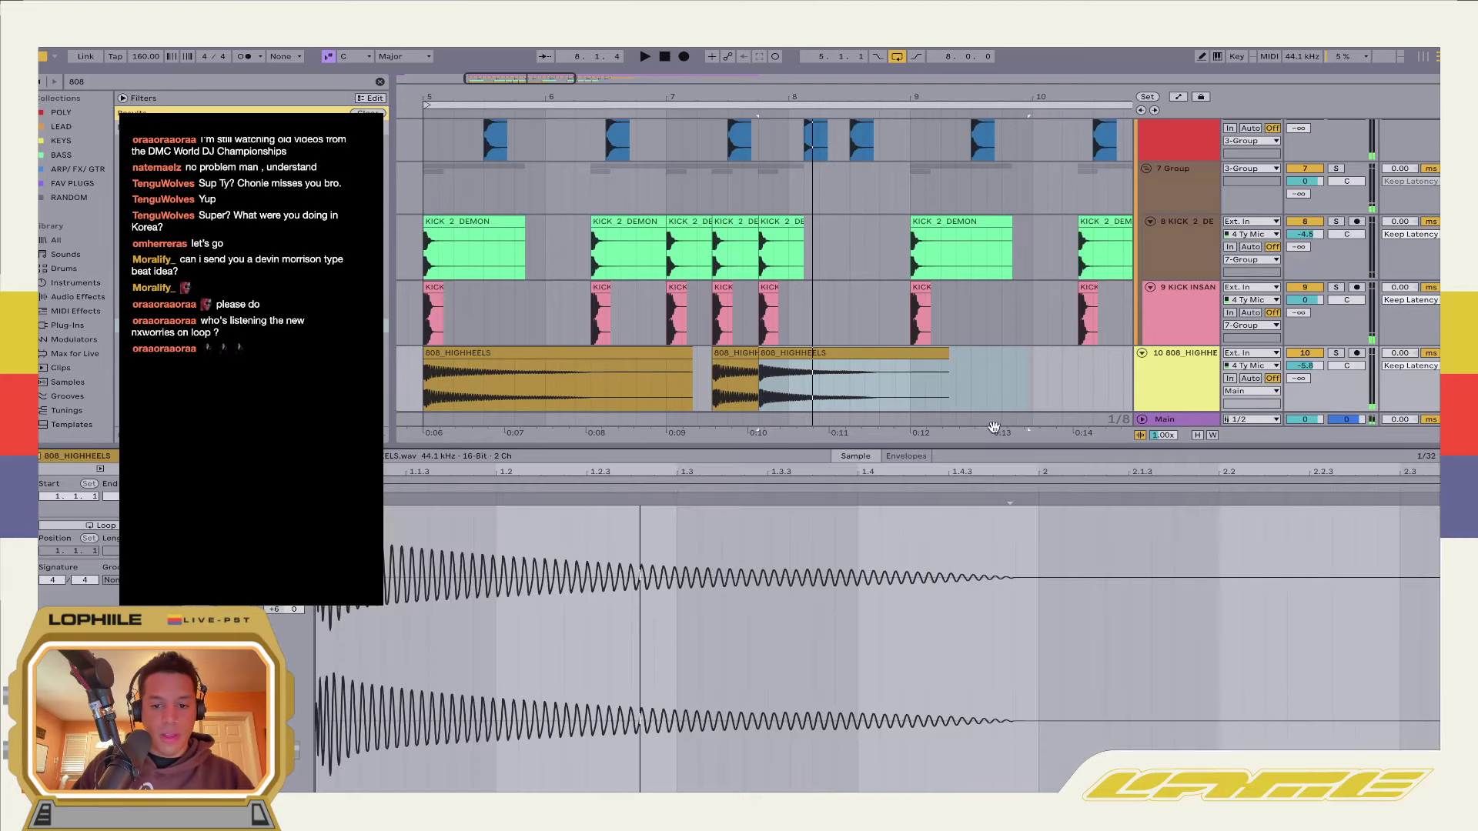
left_click(923, 458)
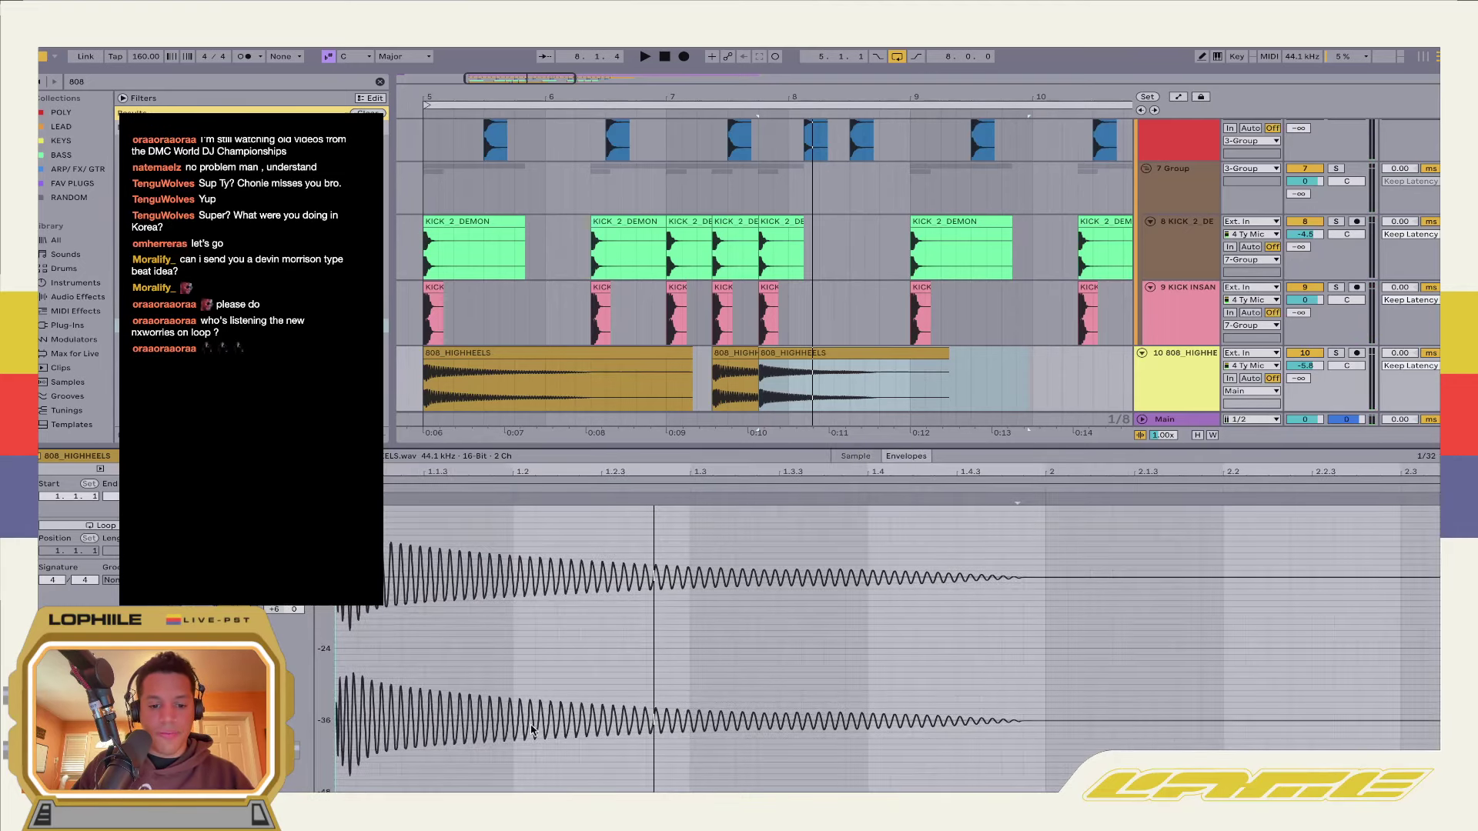
scroll(477, 701, "up", 5)
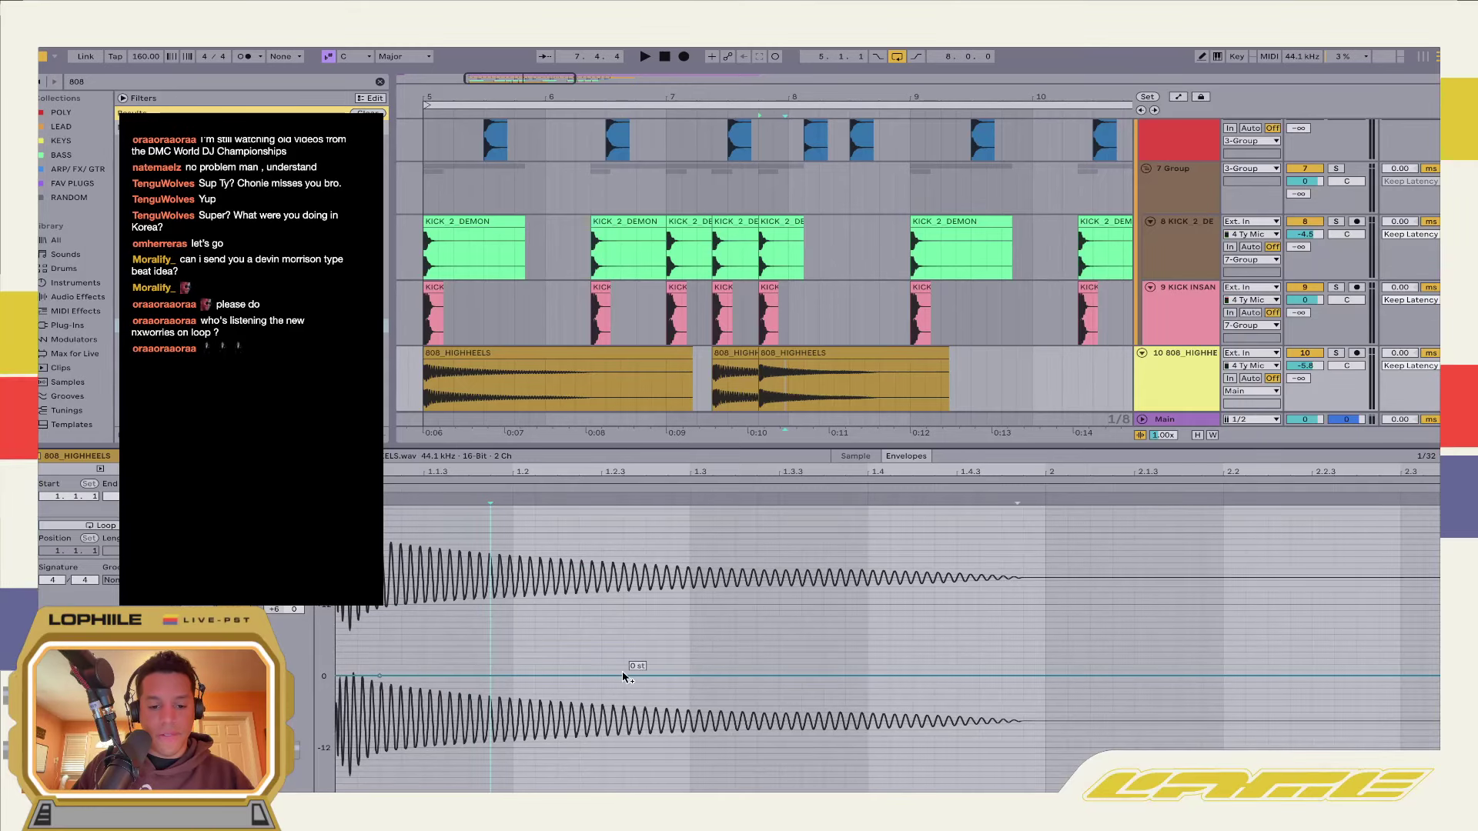
key("space")
left_click(380, 676)
left_click_drag(1179, 676, 1179, 724)
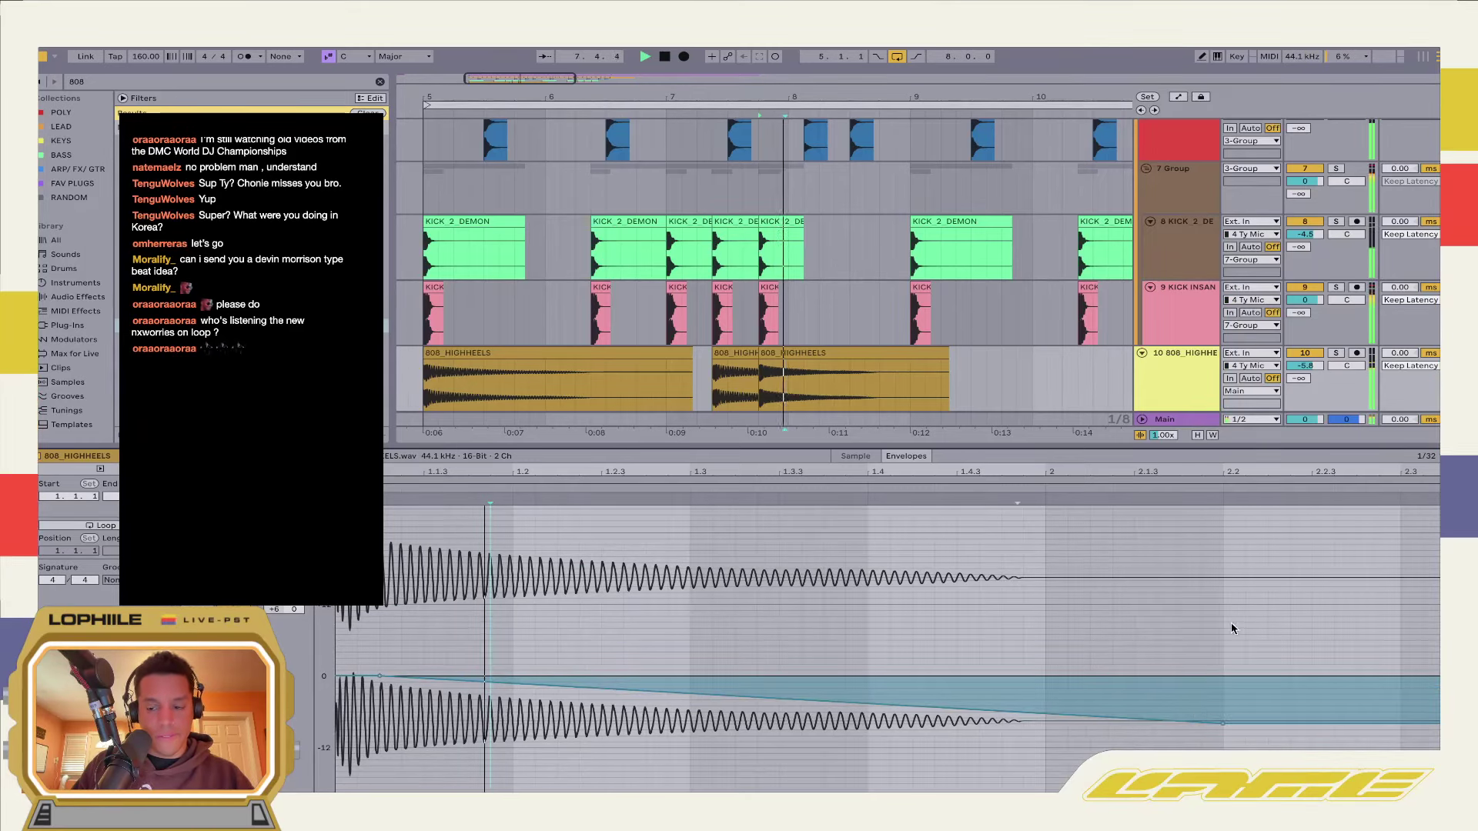
Trim the tail of the final 808 clip at the middle of bar 8 and play the loop from bar 5
key("shift+Tab")
left_click_drag(1018, 596, 845, 597)
key("space")
scroll(846, 597, "left", 5)
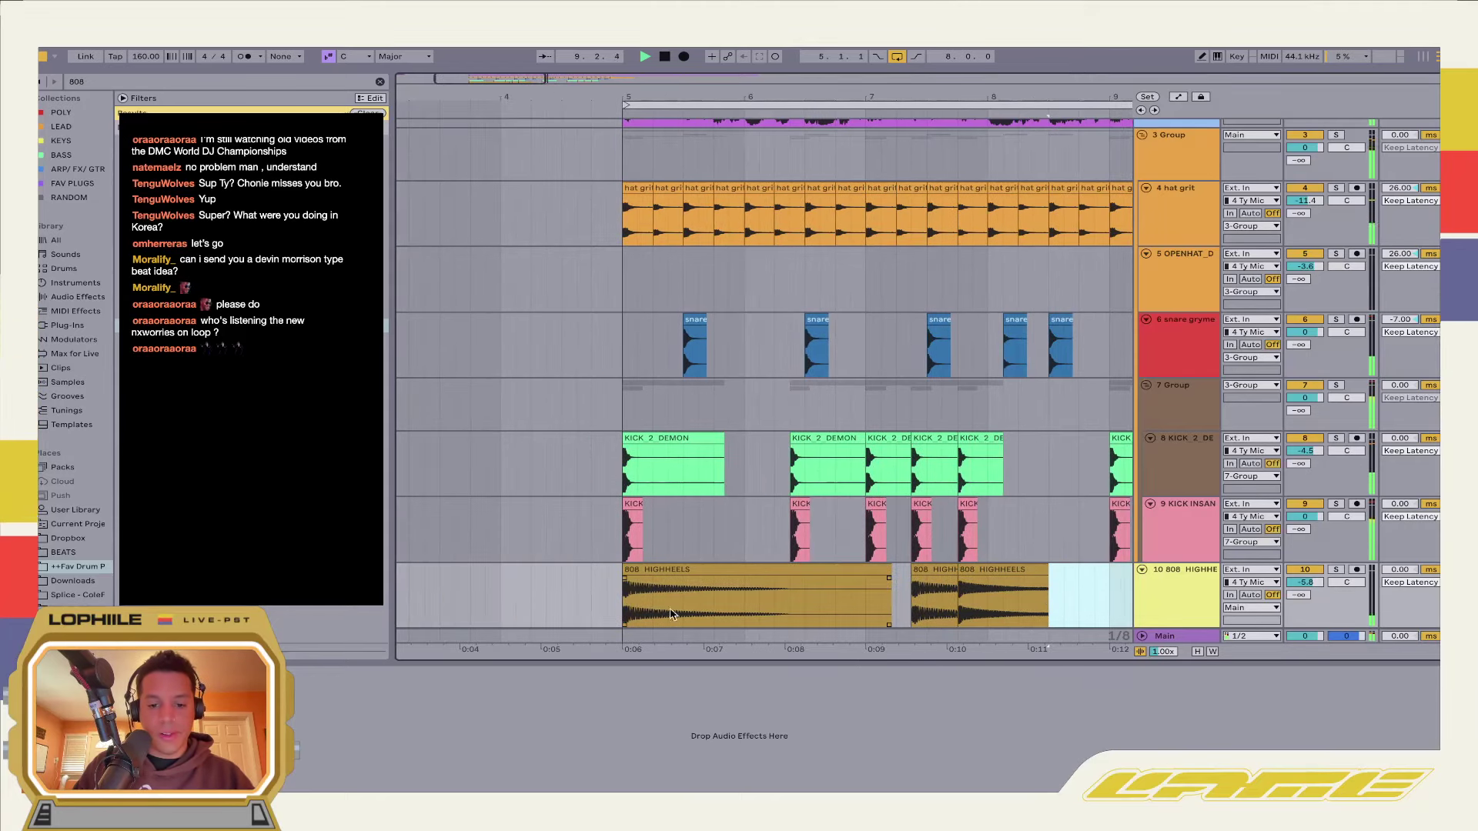
key("Delete")
key("space")
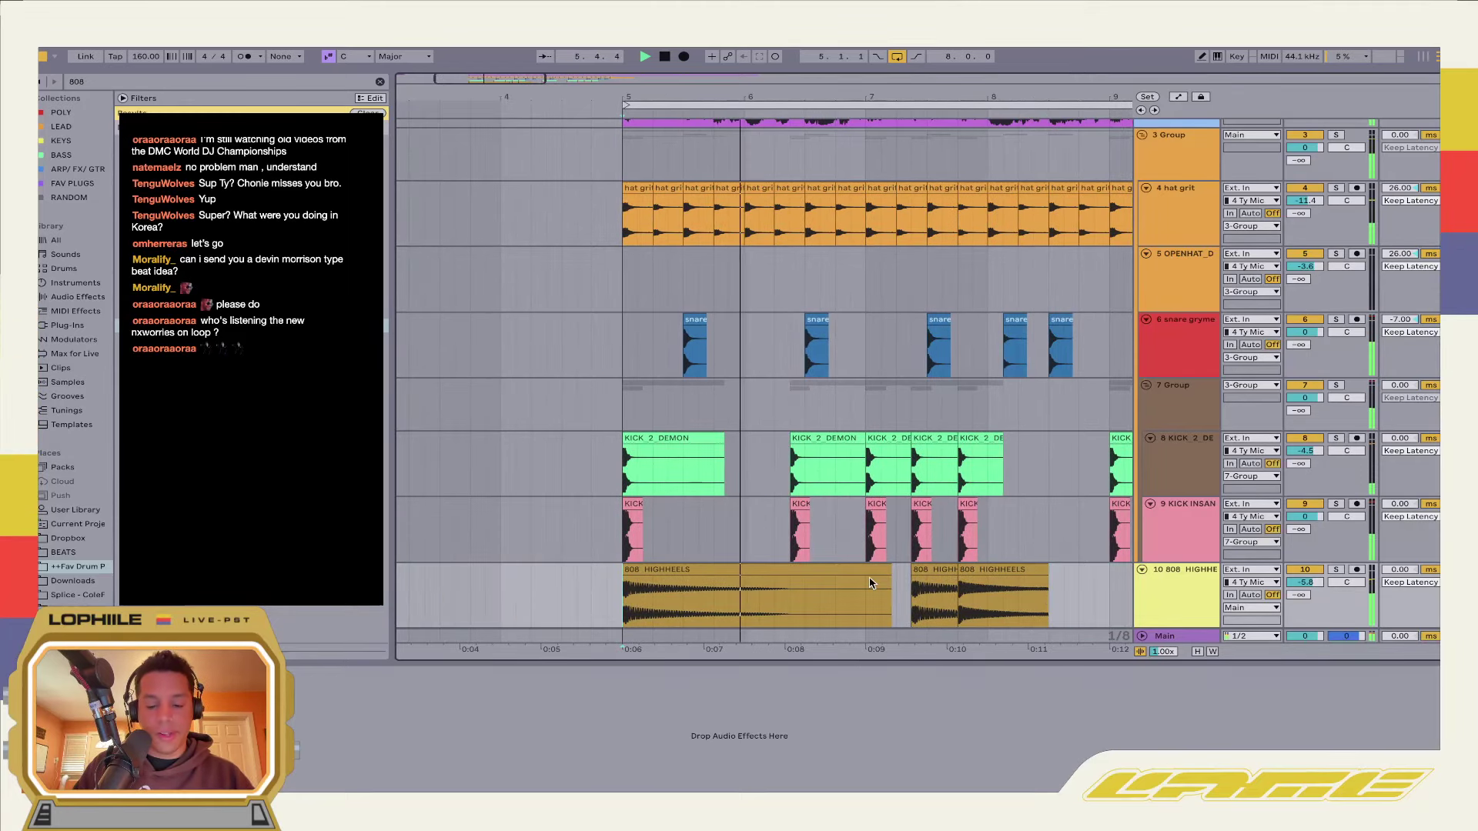
Listen to the 808 track in solo, then unsolo it and play it with the drums
left_click(1336, 570)
key("space")
key("space")
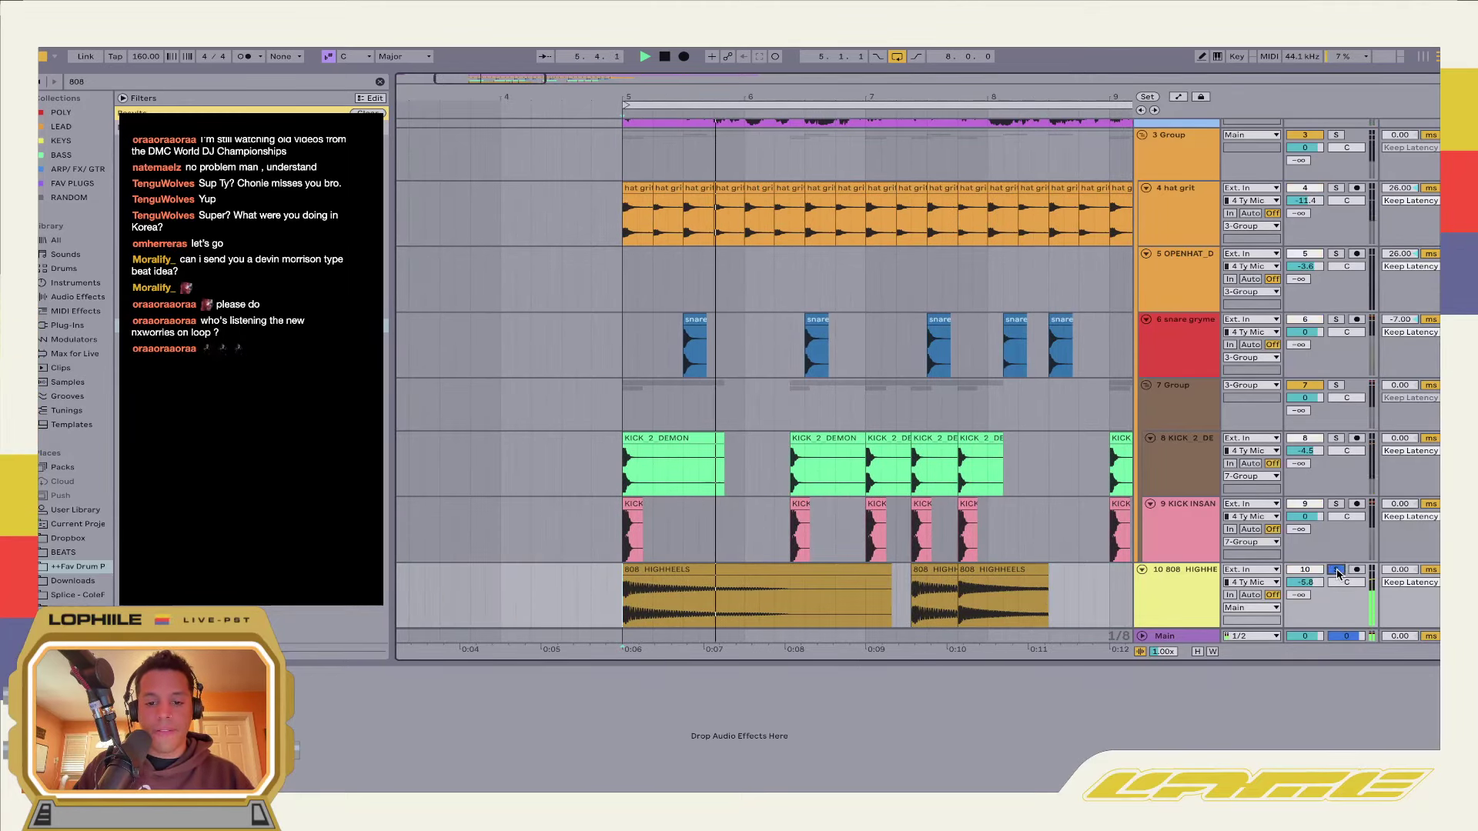
left_click(1336, 571)
scroll(967, 600, "right", 3)
key("space")
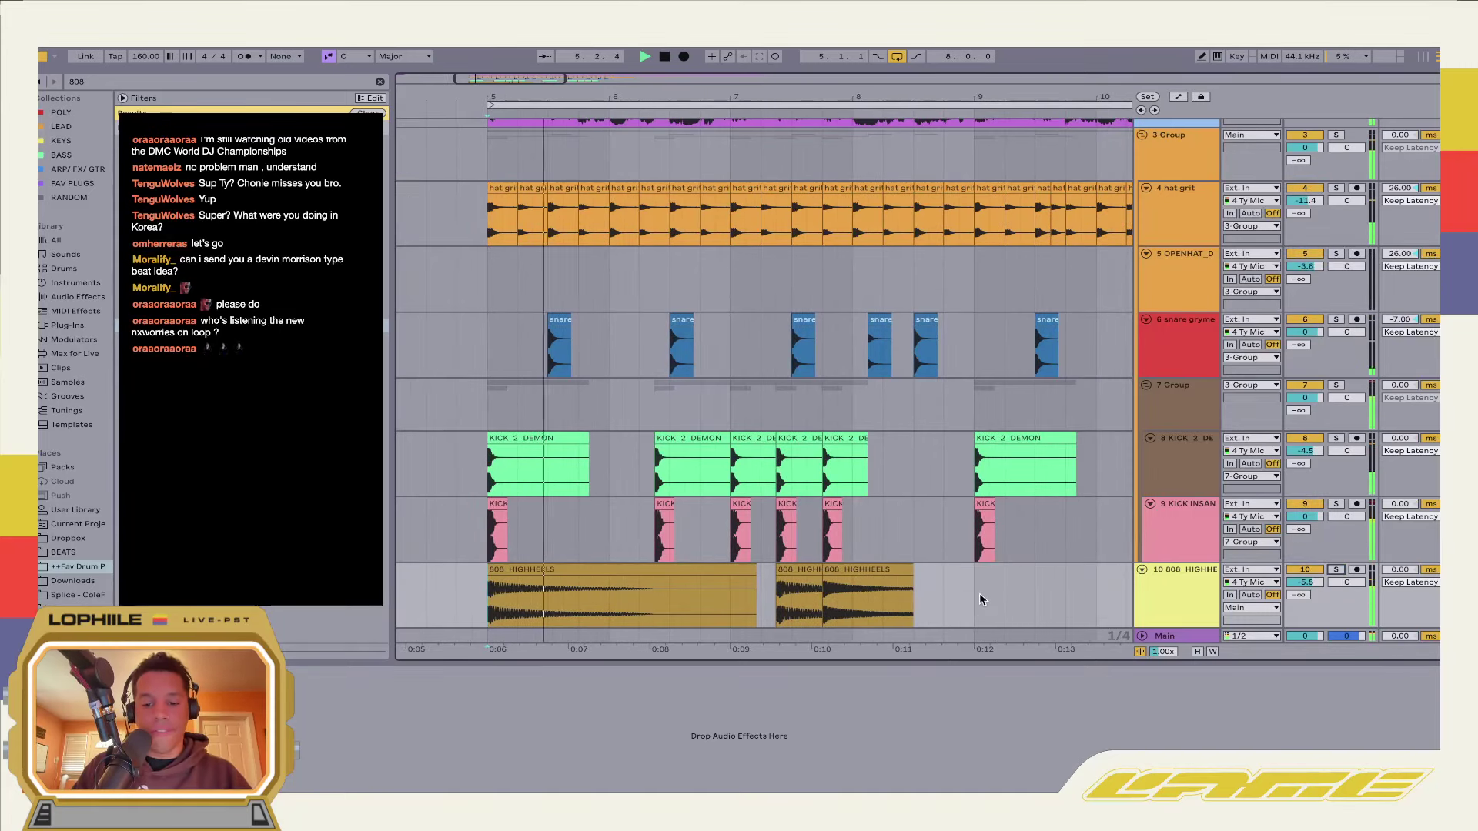
Duplicate the 808 pattern from bars 5–8 into bars 9–12
left_click_drag(982, 600, 488, 599)
key("ctrl+d")
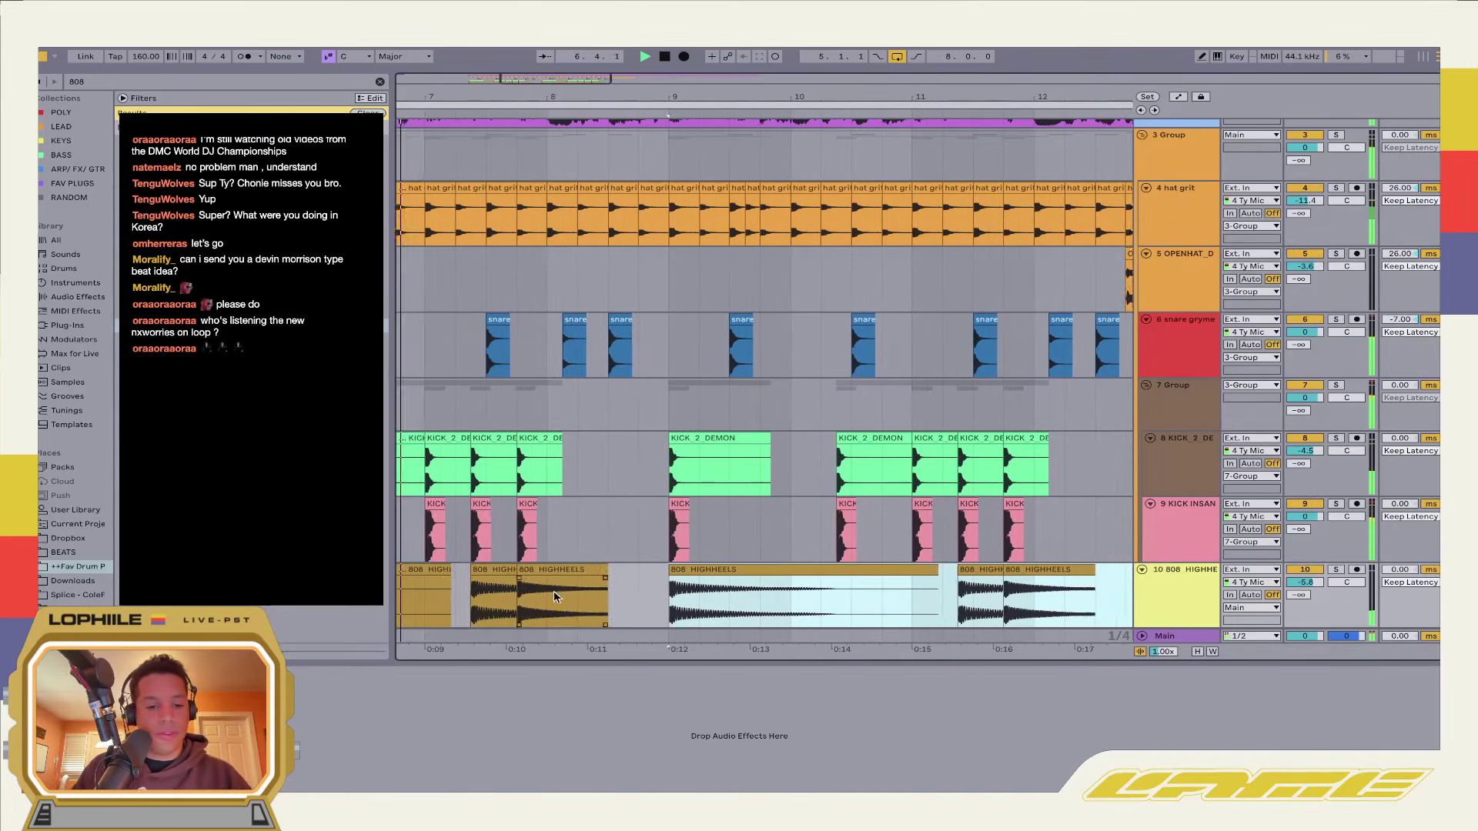
Copy a one-beat slice of the bar 9 808 clip to beat 4 of bar 8 and fade it in across its length
left_click_drag(691, 602, 721, 602)
key("ctrl+c")
left_click(636, 605)
key("ctrl+v")
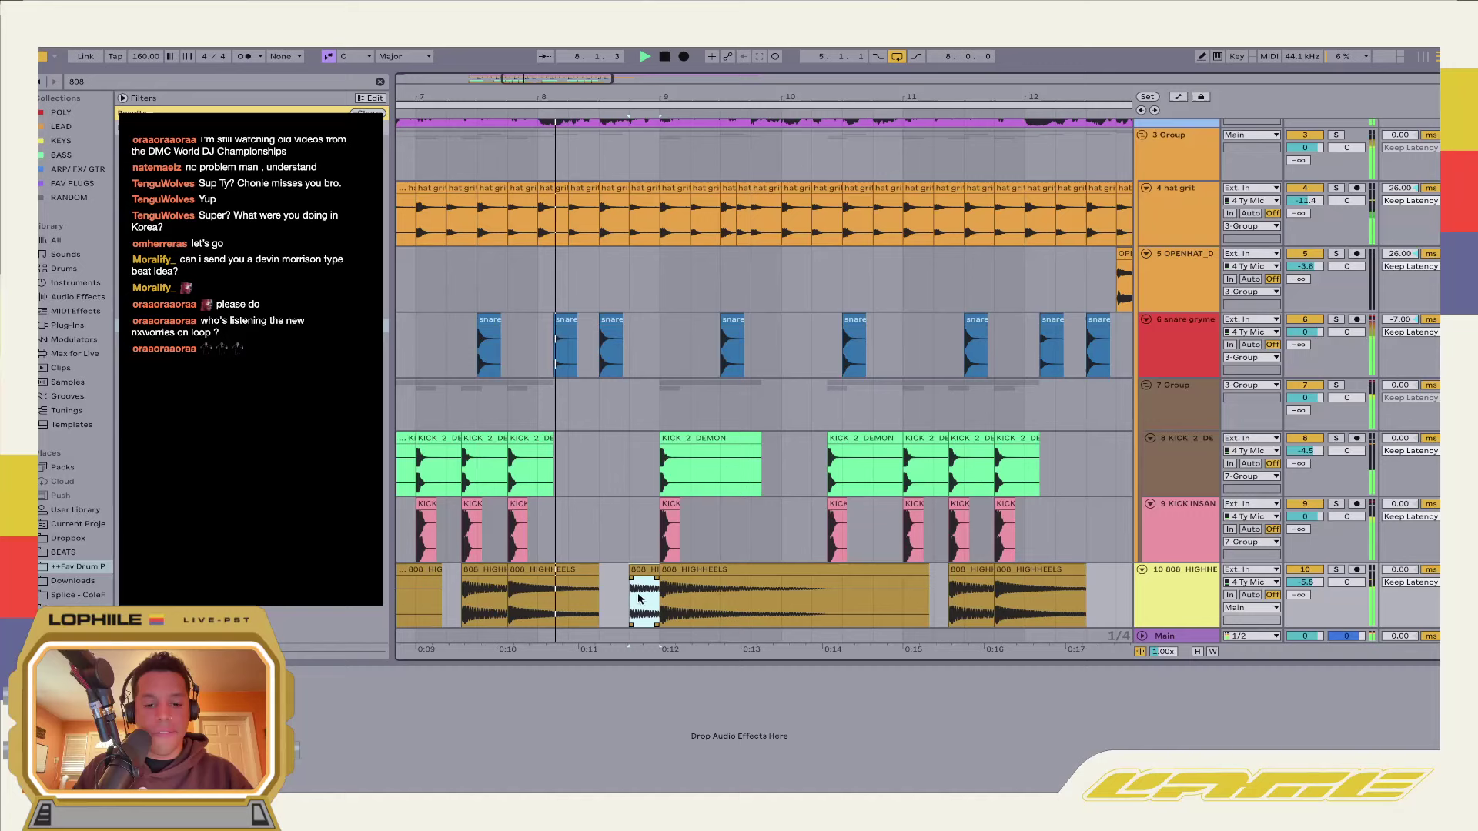
left_click_drag(633, 583, 655, 581)
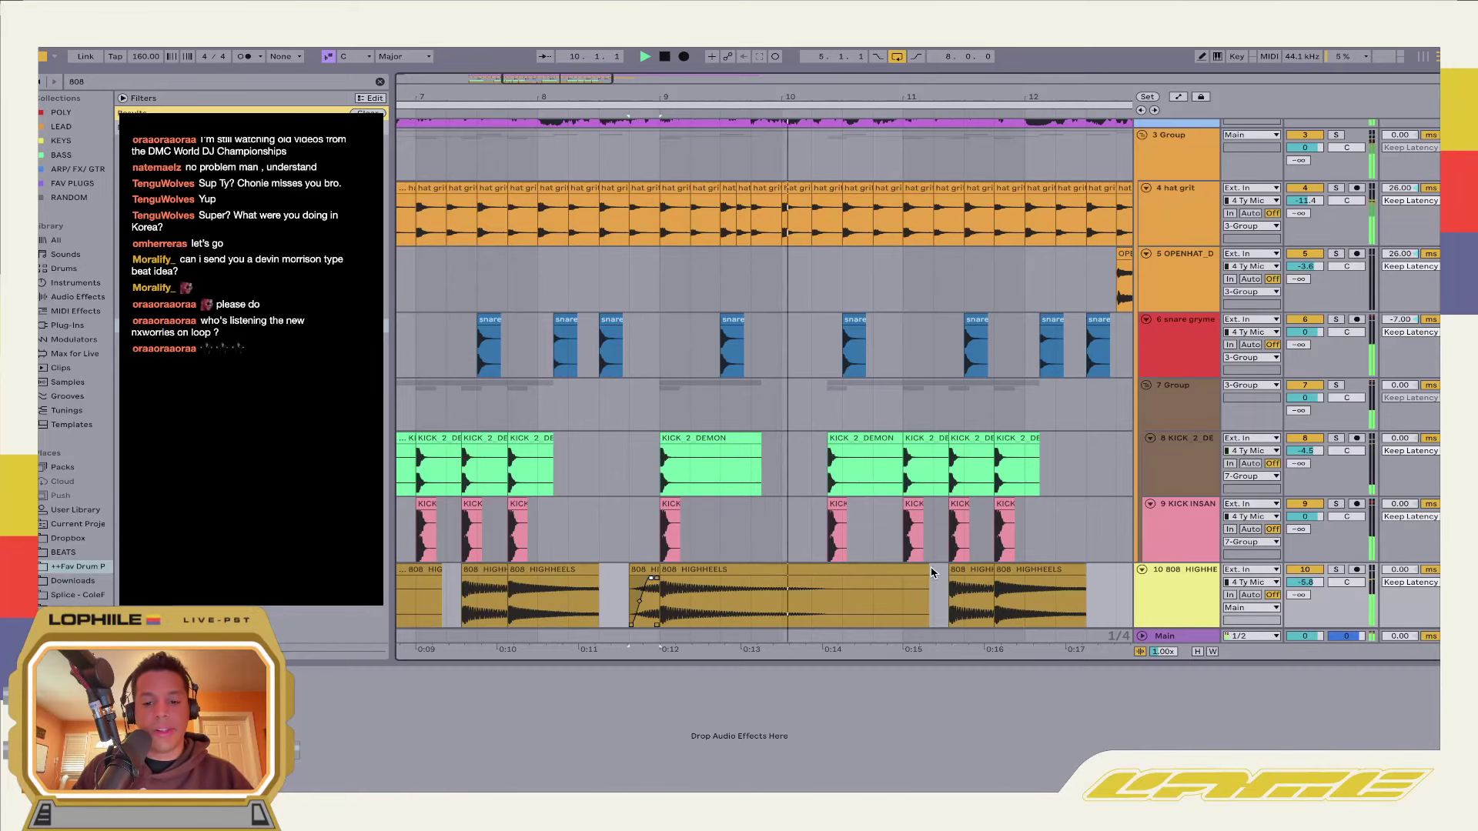
Shorten the 808 clip starting at bar 9 to end near the middle of bar 10, and set the 808 track's volume to -7.1
left_click_drag(929, 573, 830, 572)
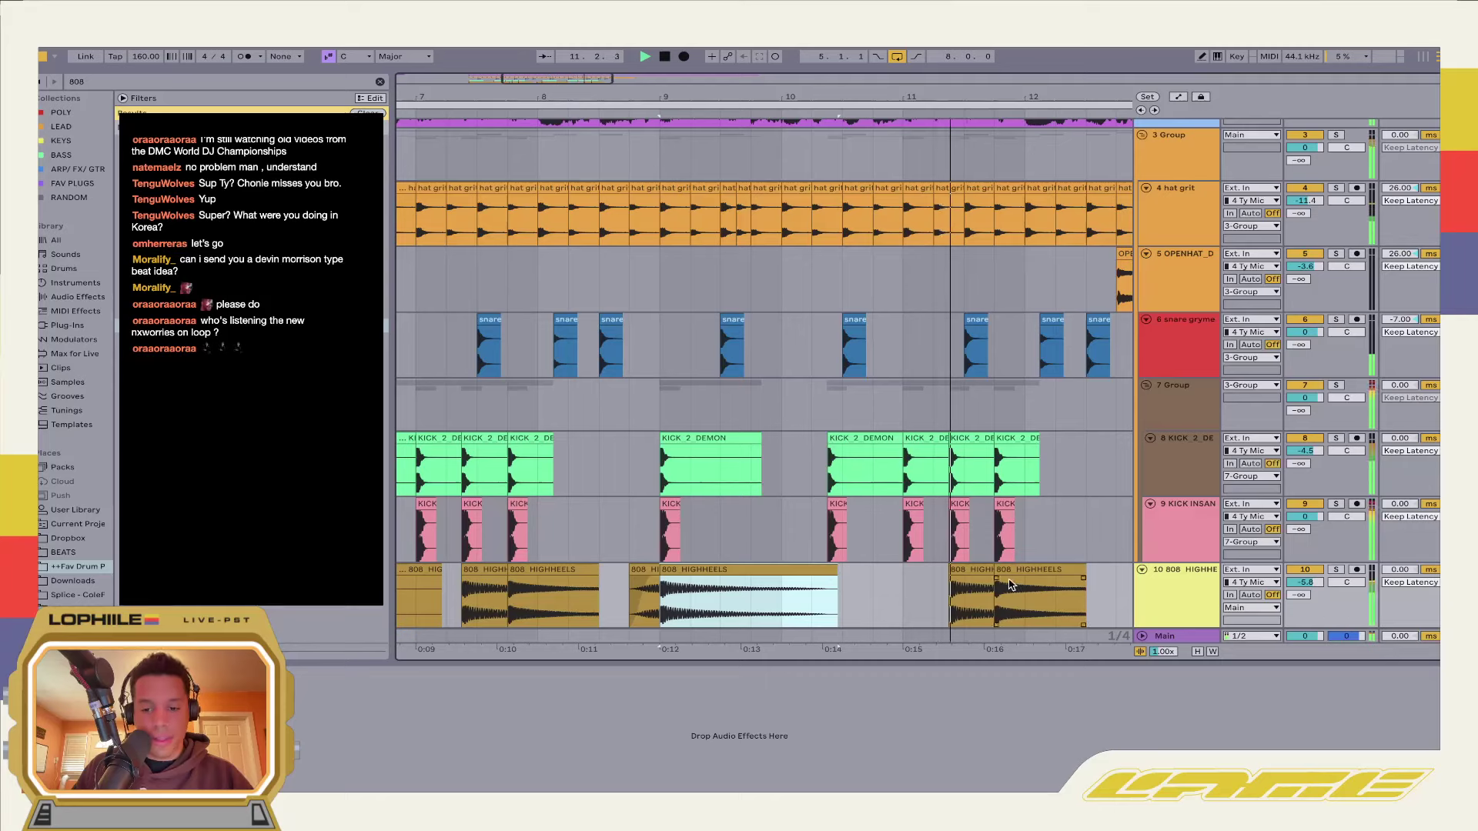
left_click_drag(1012, 569, 1055, 571)
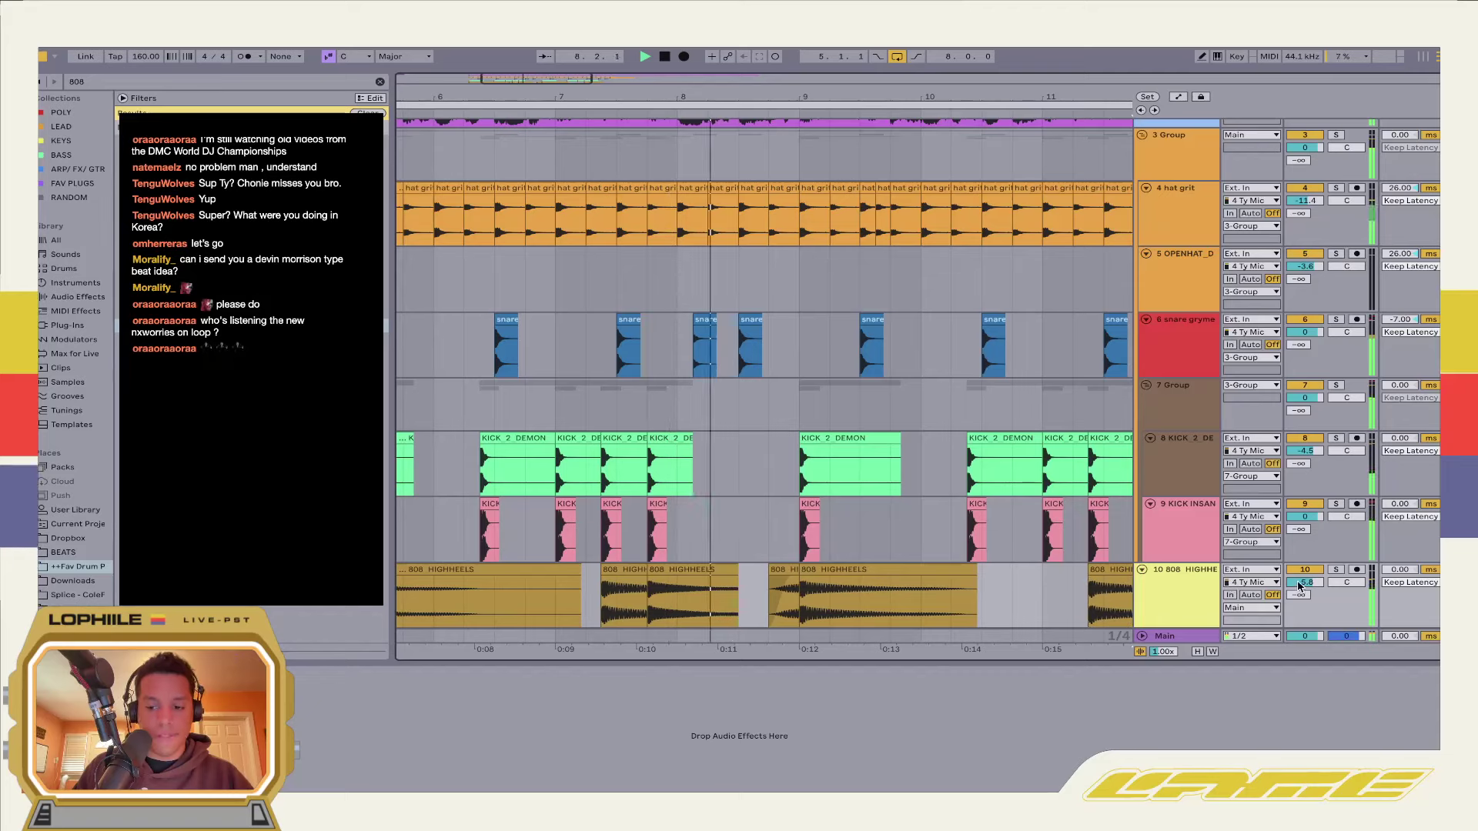
left_click(380, 82)
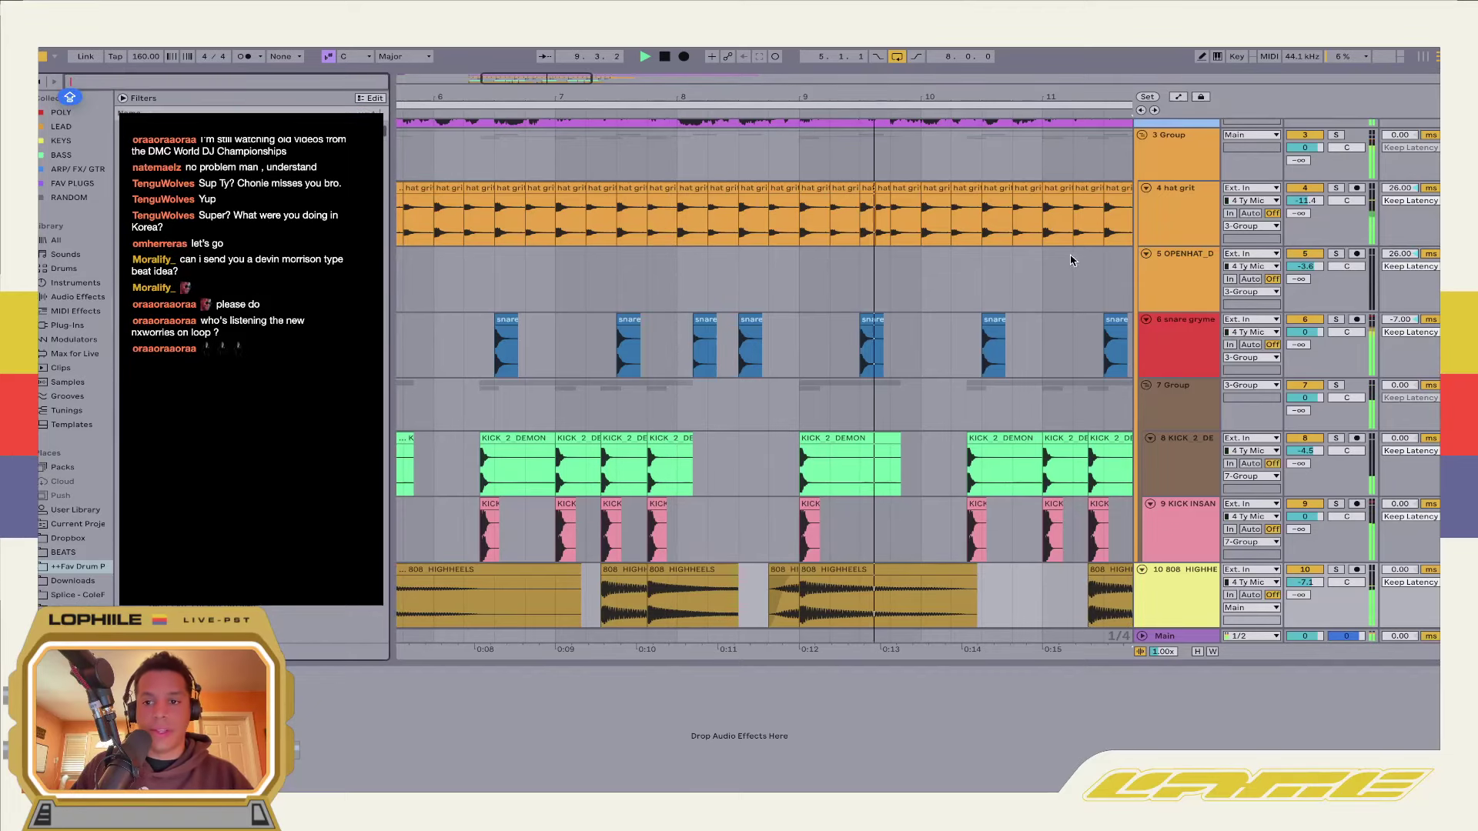
Set the sustain of the Transient Master on the hat grit track to -6.0%
scroll(1014, 316, "up", 3)
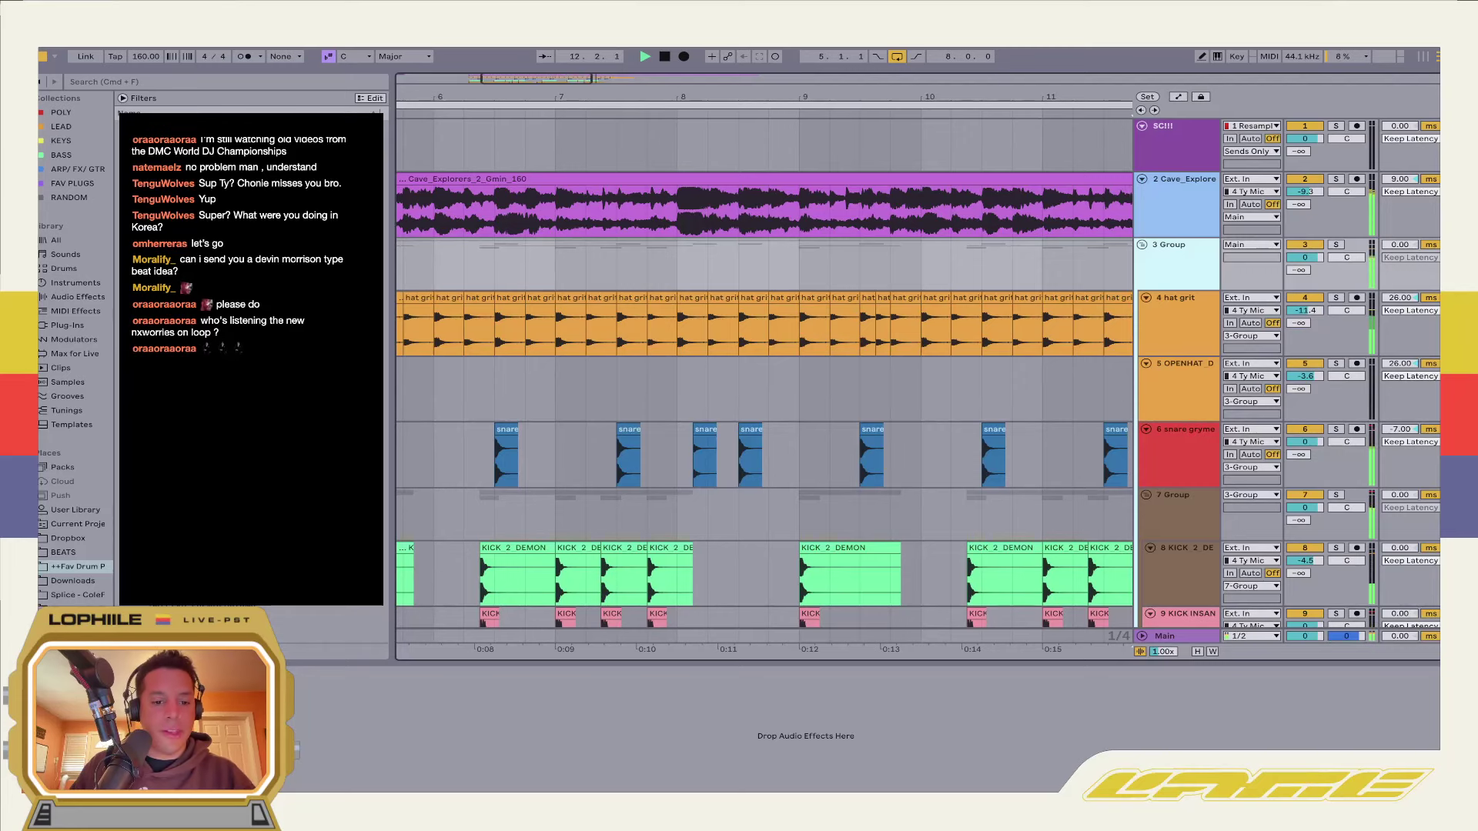
left_click(1235, 327)
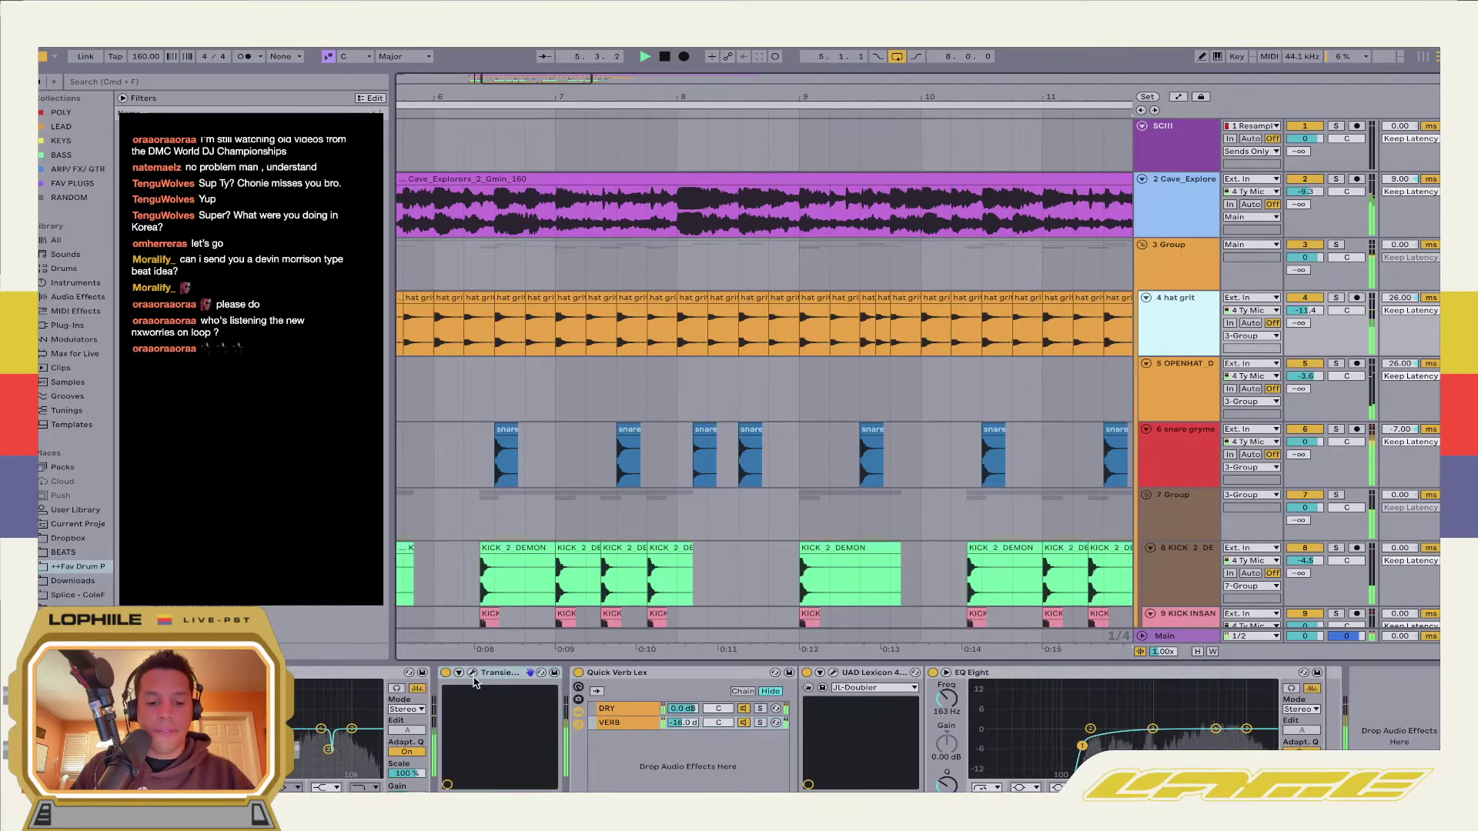
left_click_drag(910, 249, 937, 250)
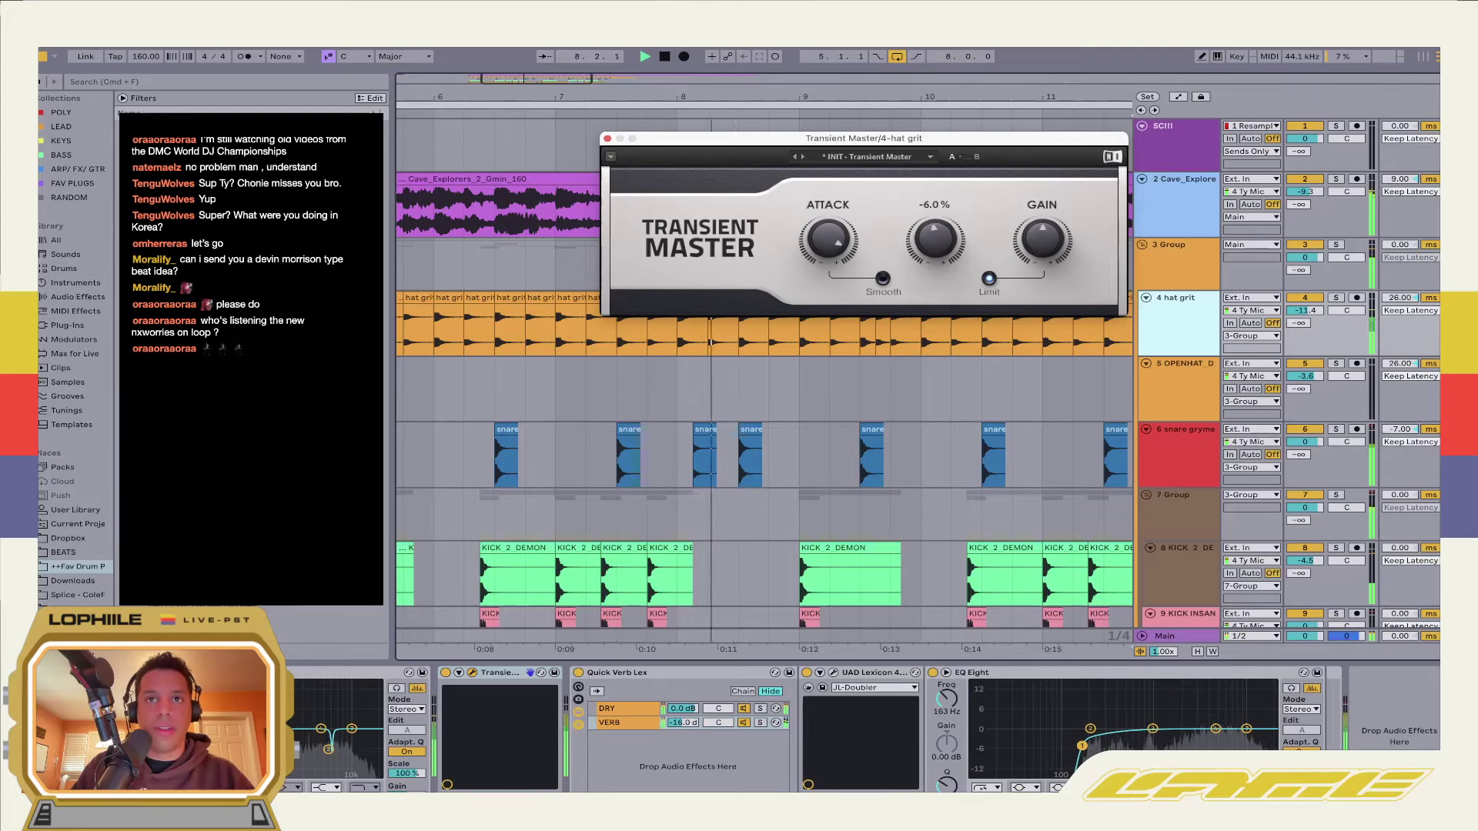
left_click(608, 138)
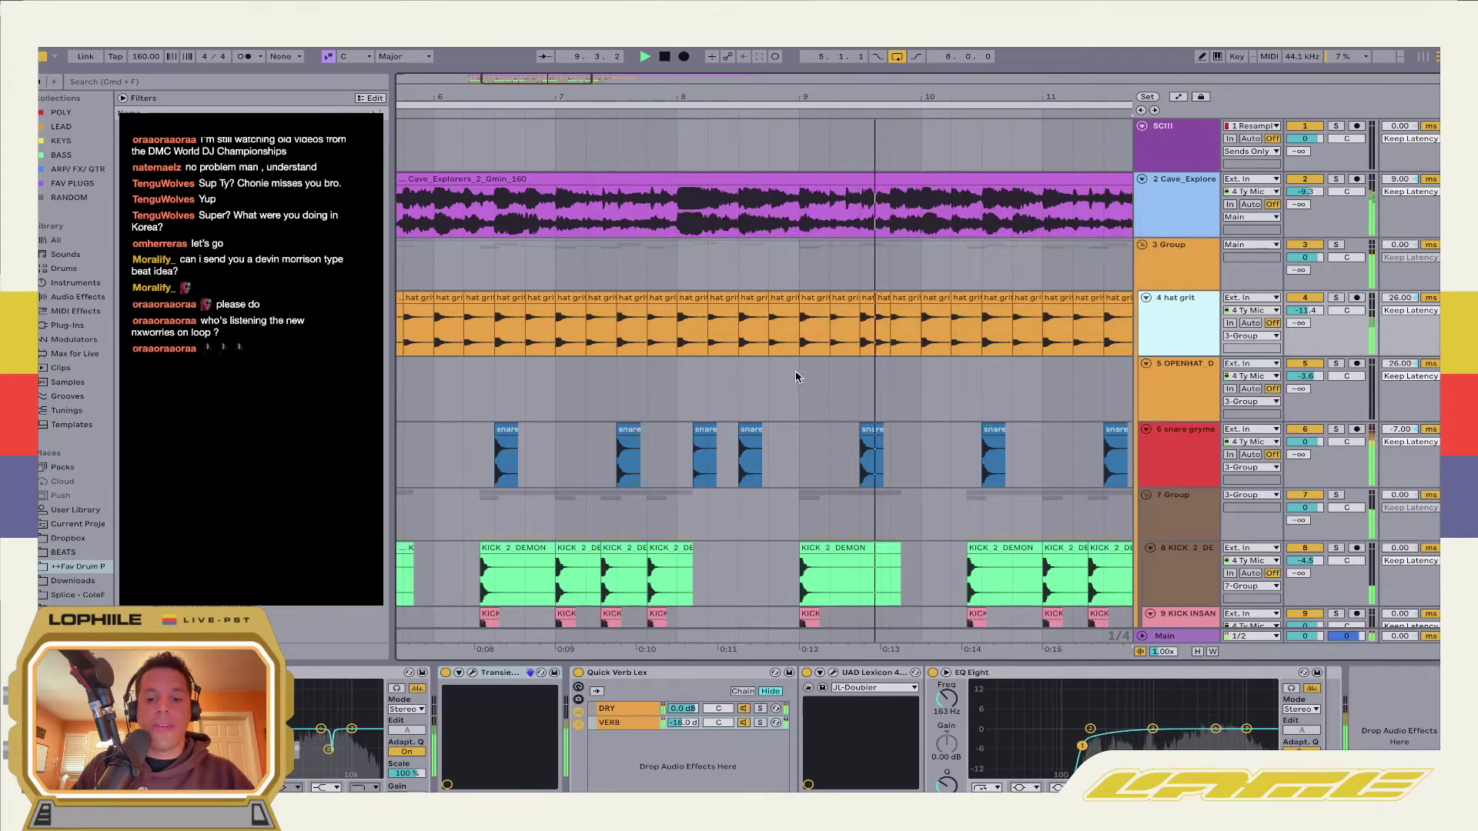
left_click(829, 504)
left_click(737, 438)
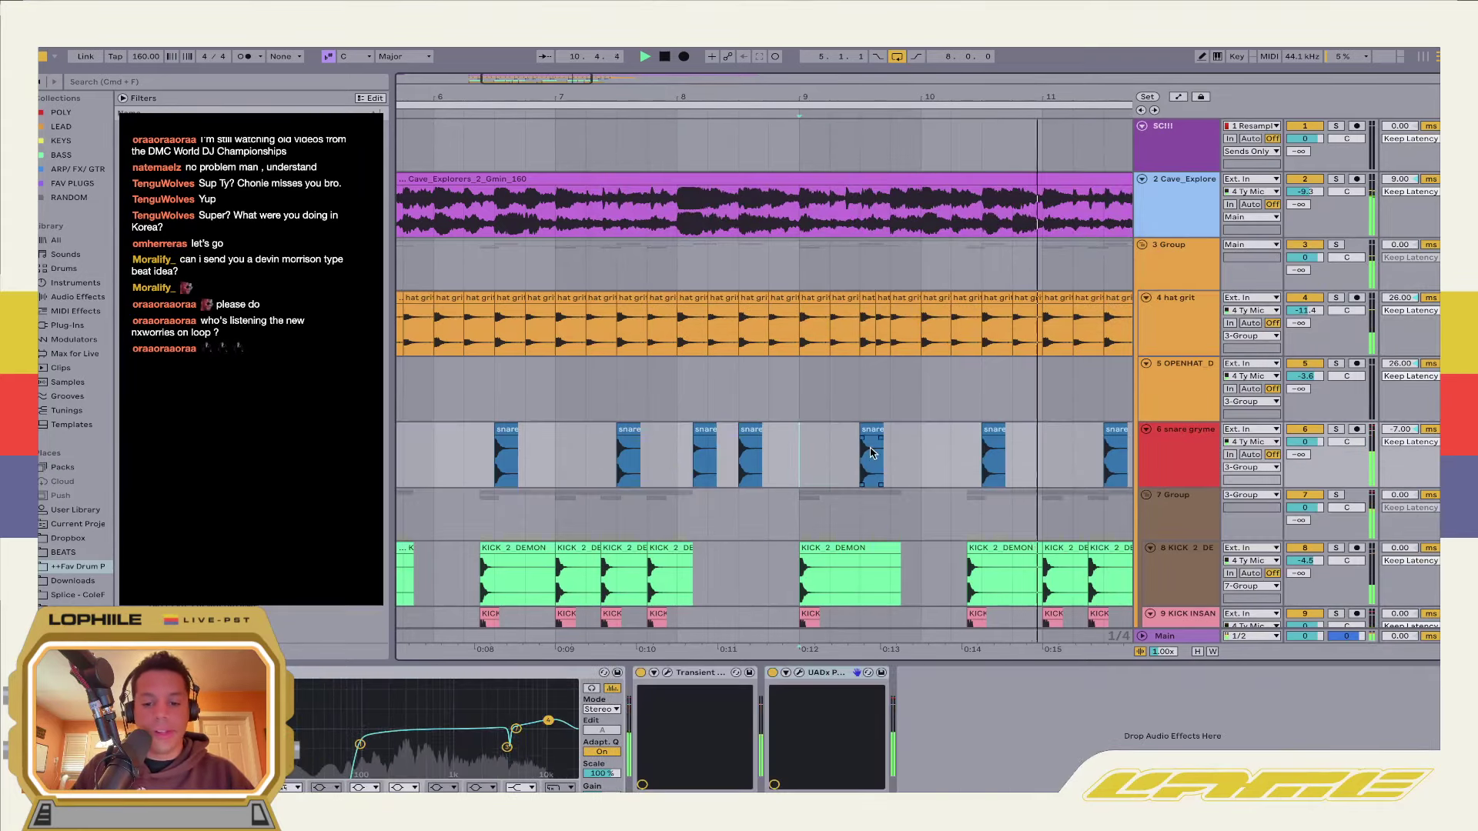
scroll(874, 445, "down", 4)
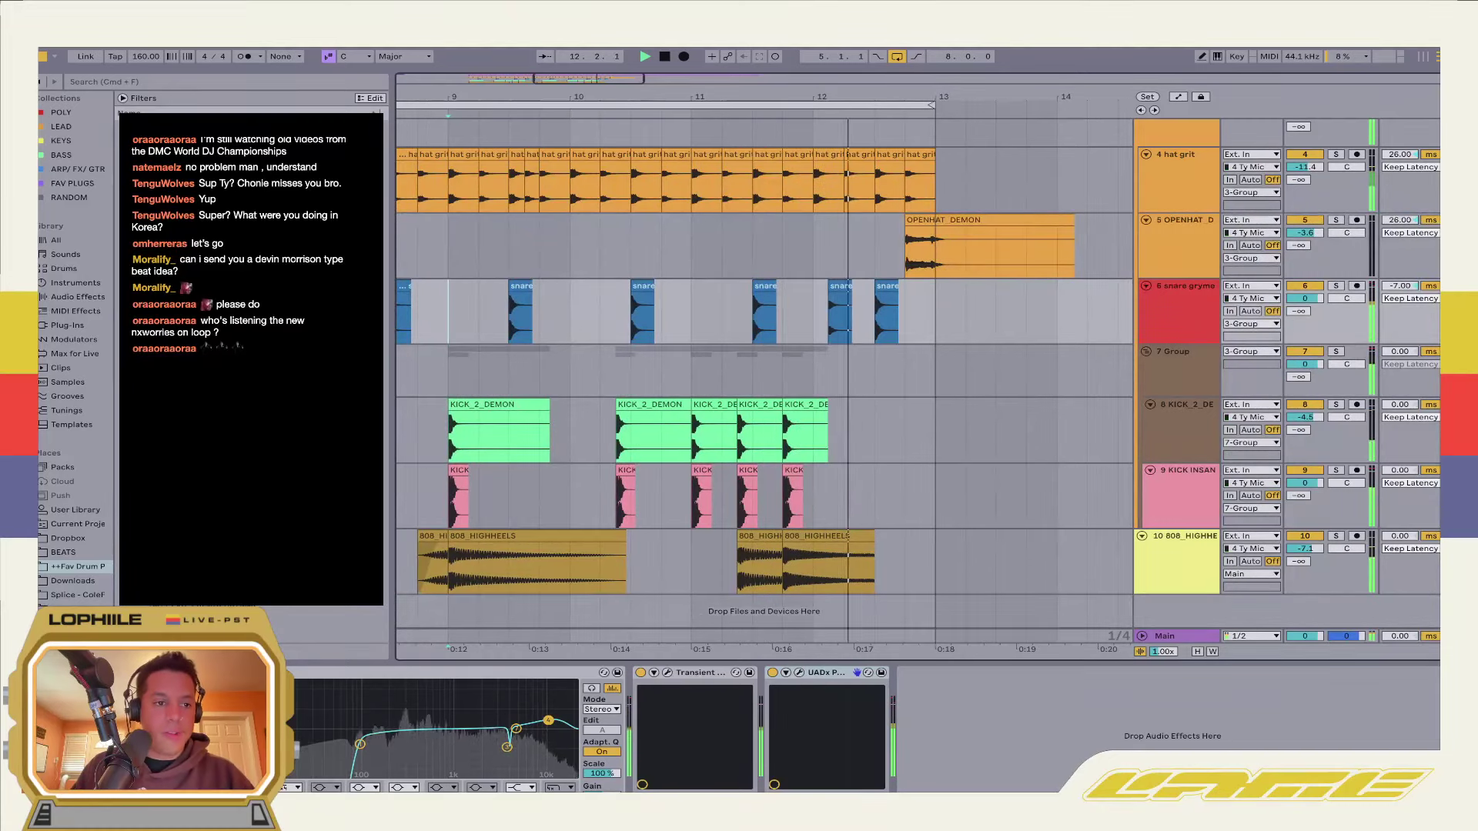
left_click(78, 296)
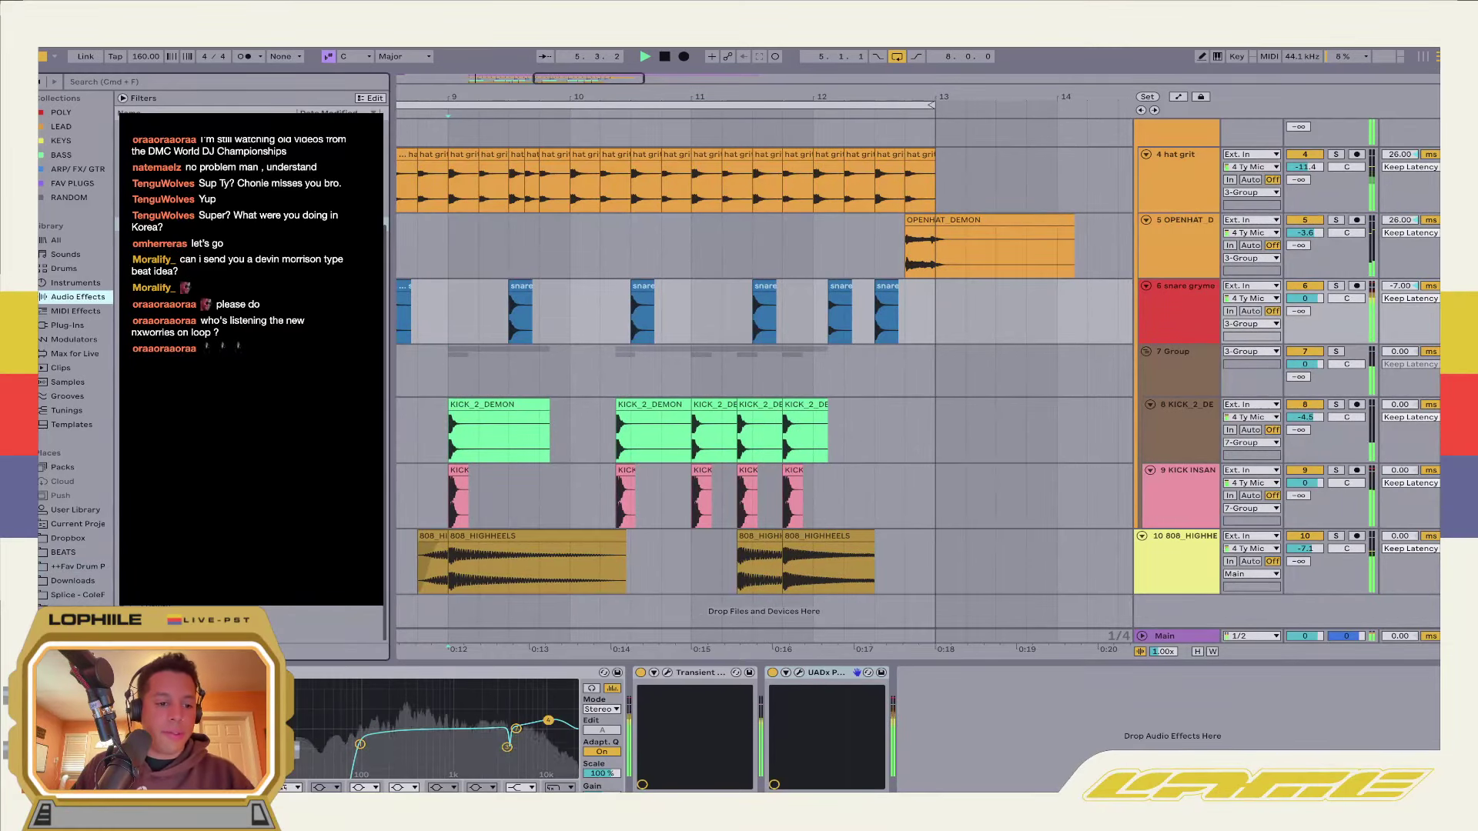
left_click(508, 569)
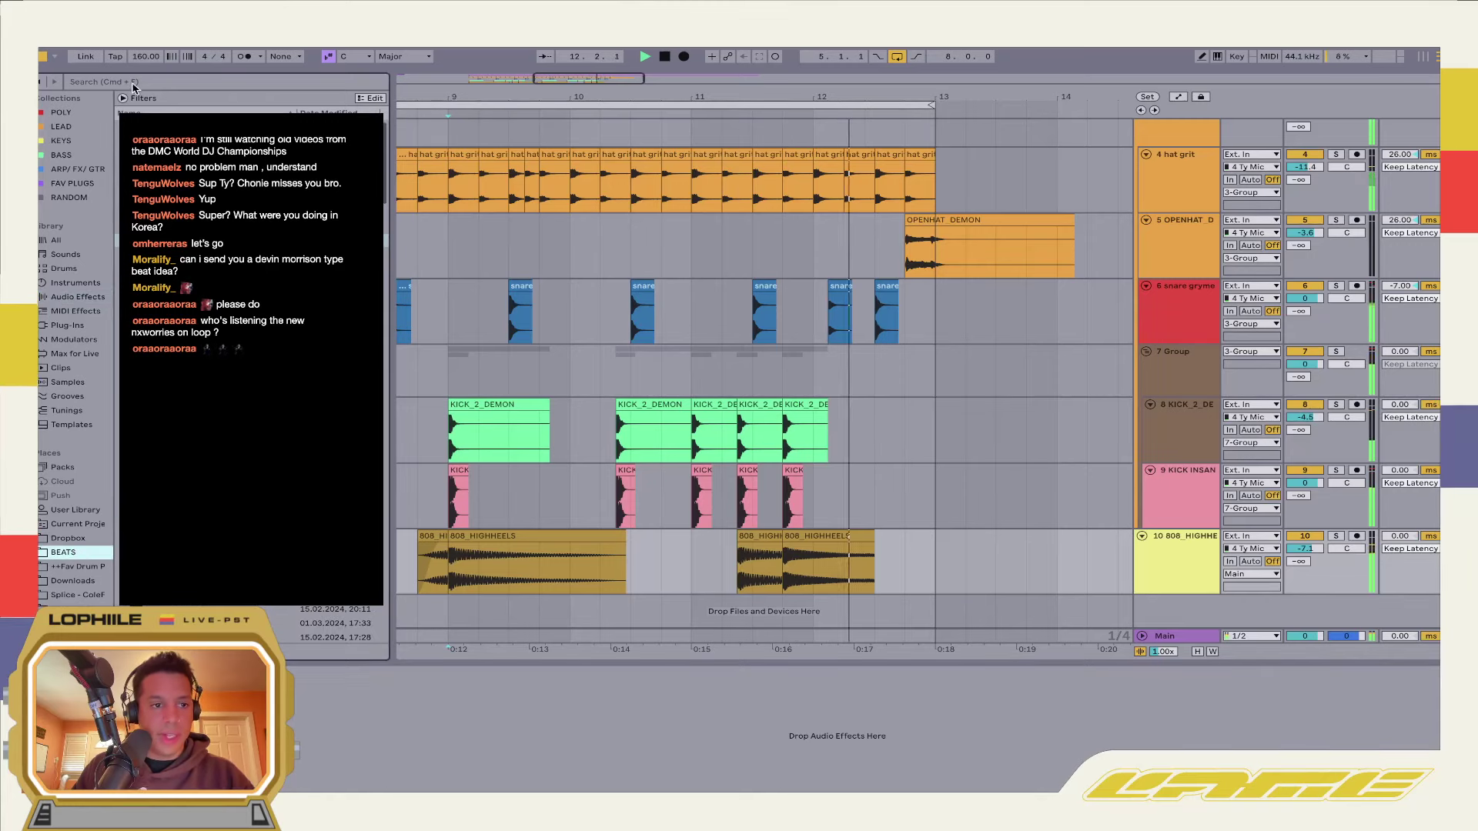
Search the BEATS folder for "DOUBL" and add the Denzel Curry Tim Westwood Freestyle acapella track below the 808 track
left_click(133, 82)
type("DOUBL")
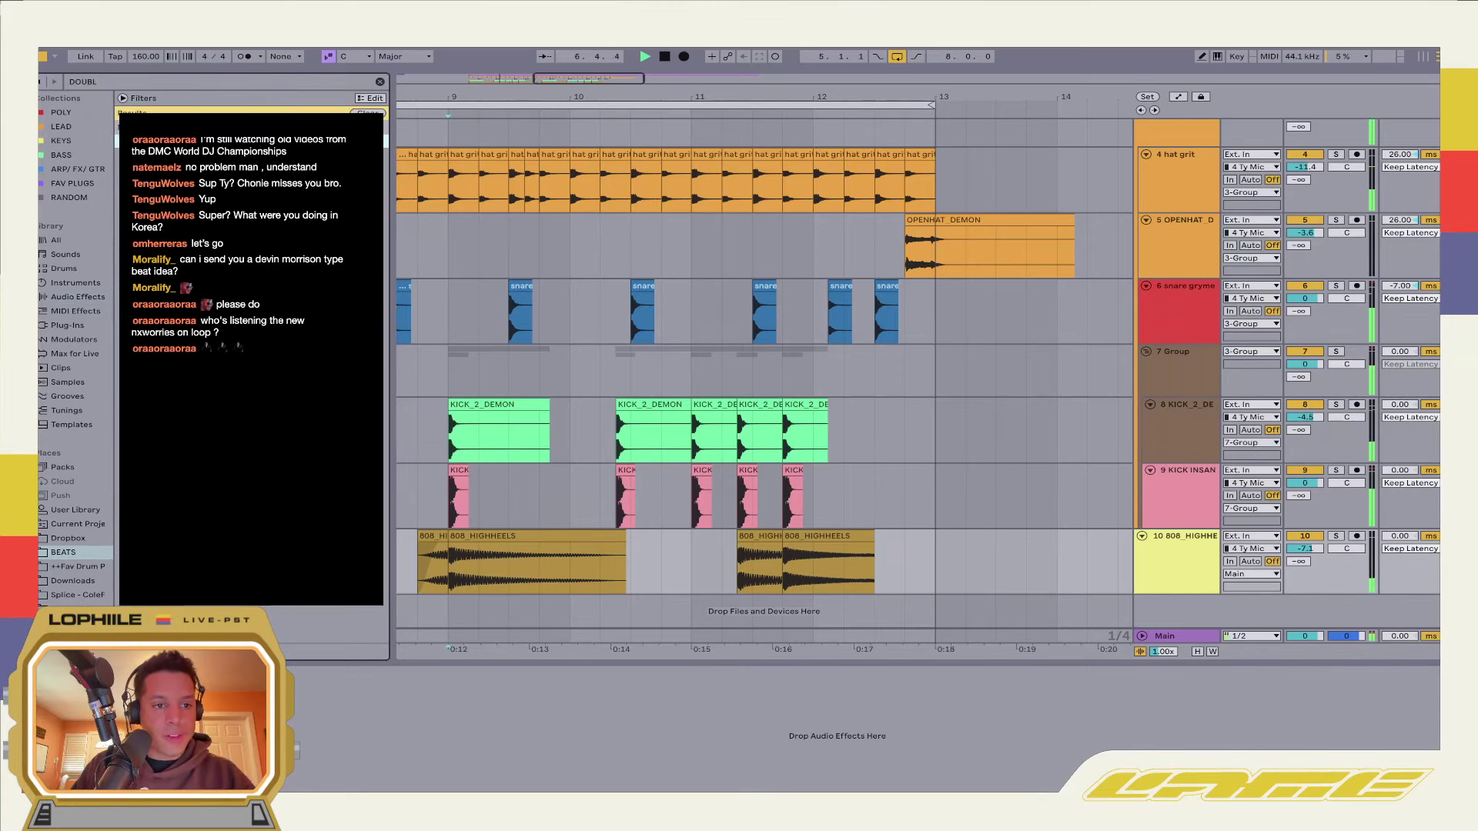
left_click(488, 283)
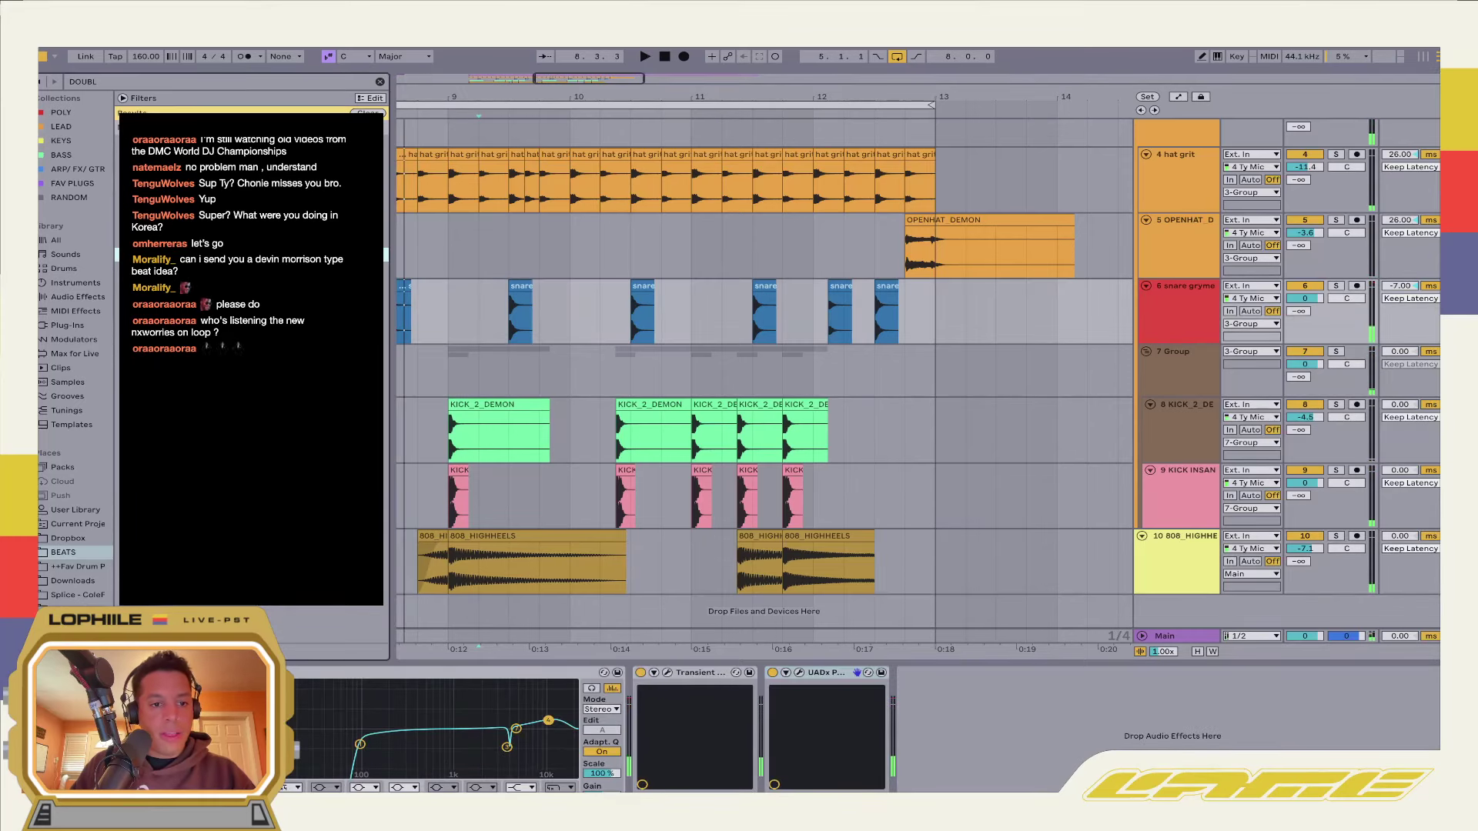
left_click_drag(921, 592, 930, 608)
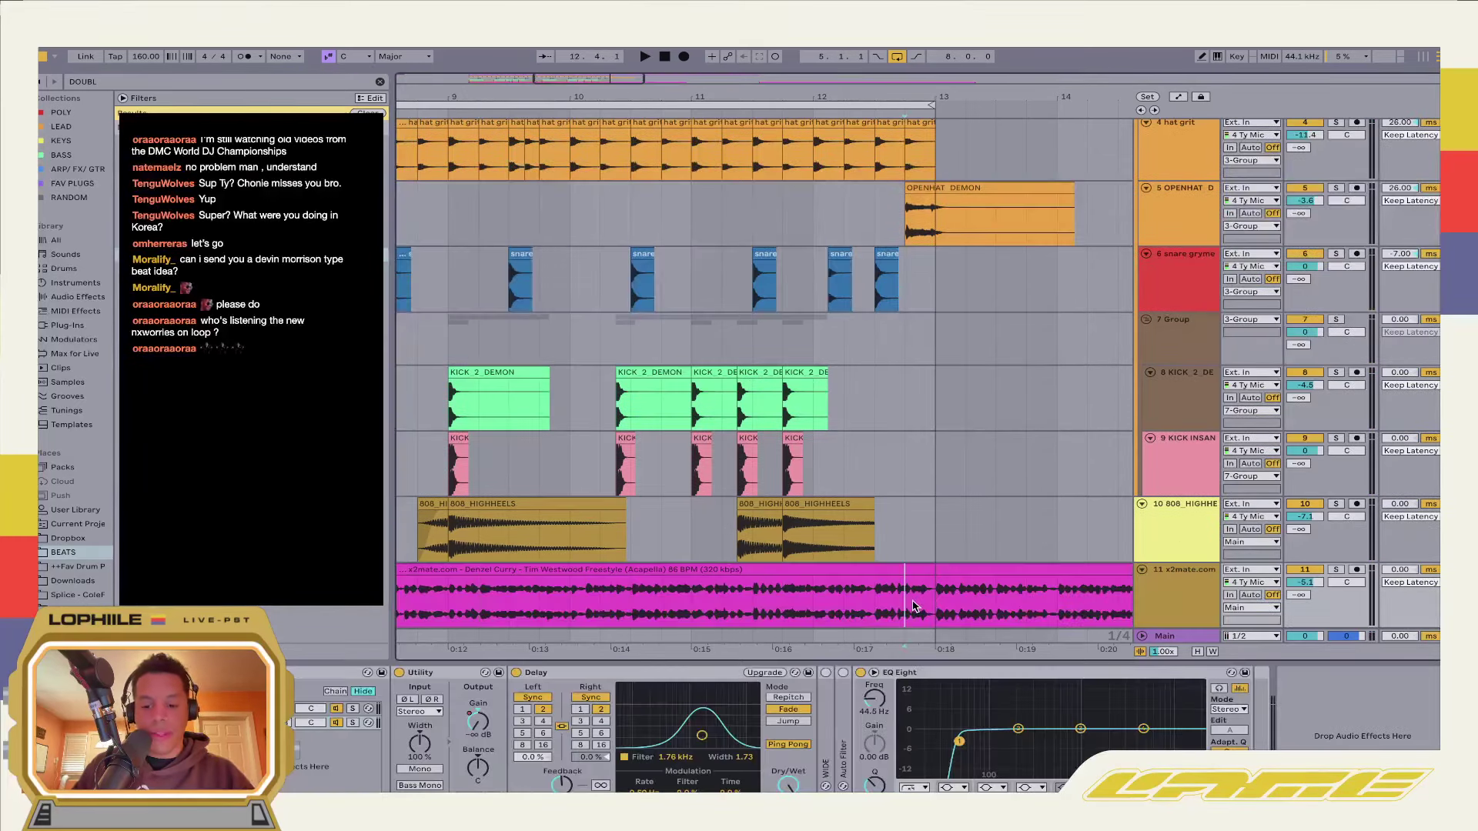
Play the loop from bar 5 with the acapella
scroll(915, 607, "down", 3)
scroll(915, 606, "down", 3)
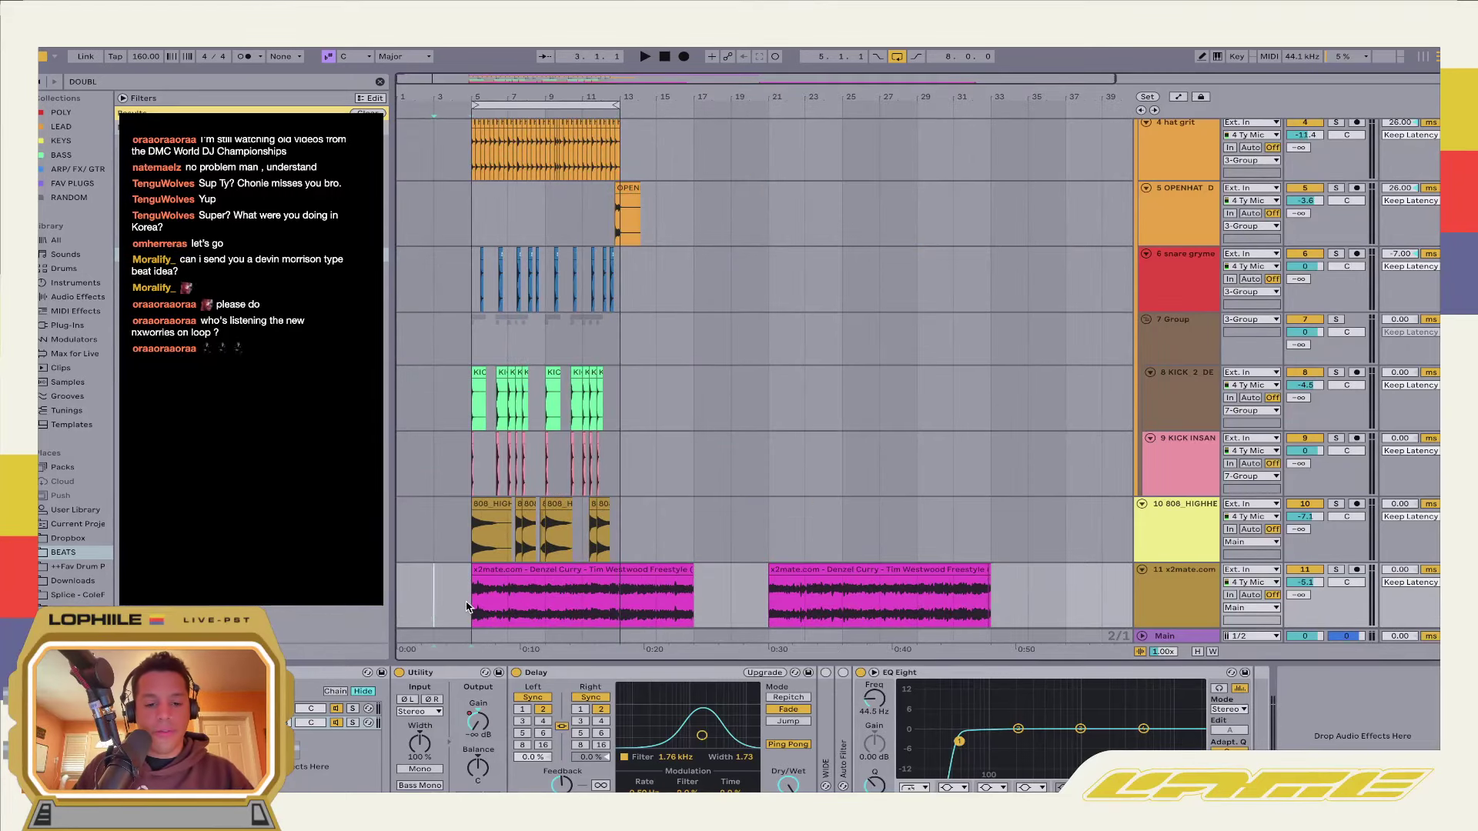
scroll(465, 608, "up", 5)
key("space")
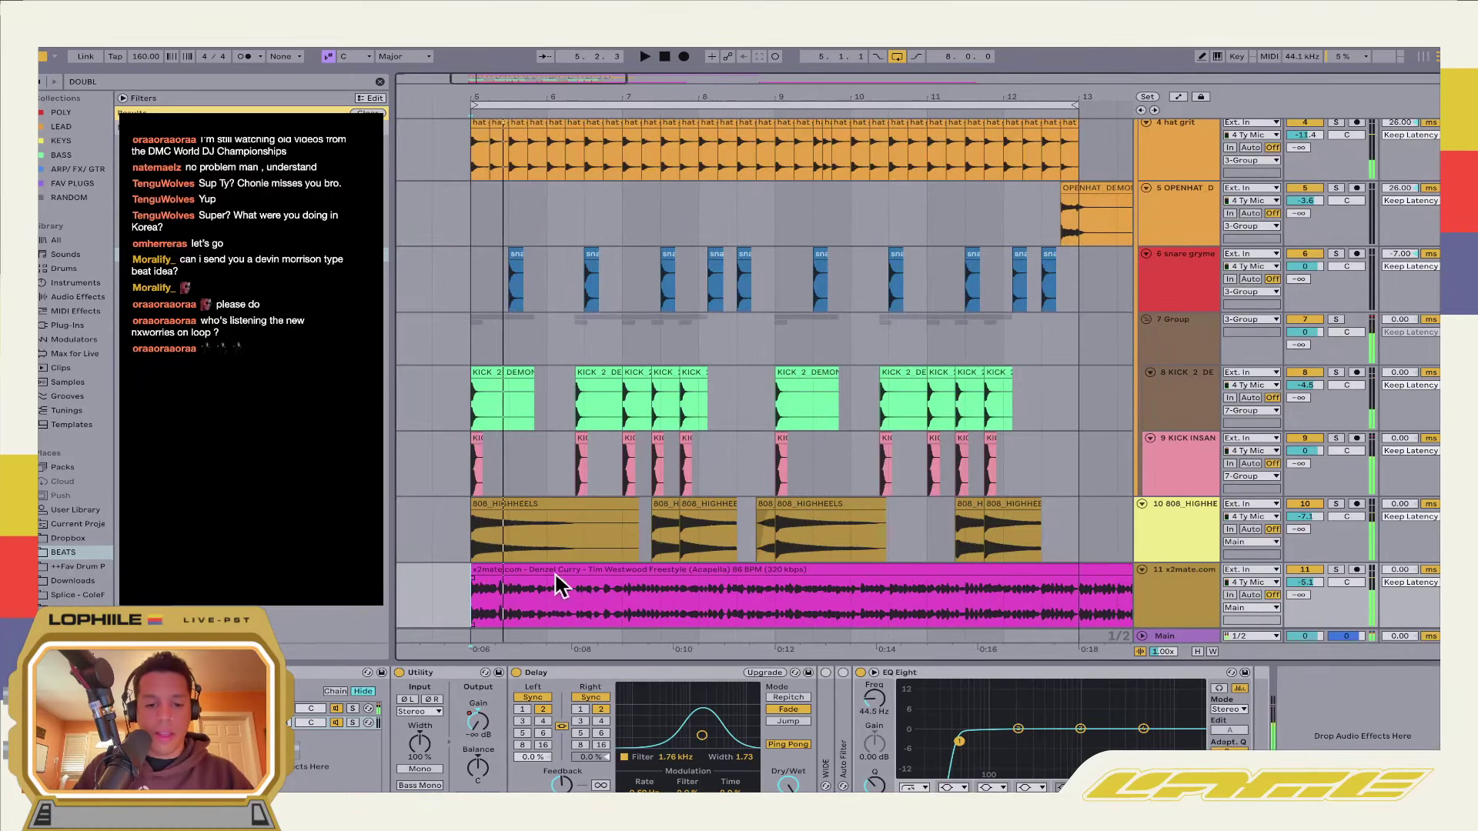
Stretch the acapella clip at bar 5 to double its length so it plays at half speed
left_click(558, 568)
double_click(558, 568)
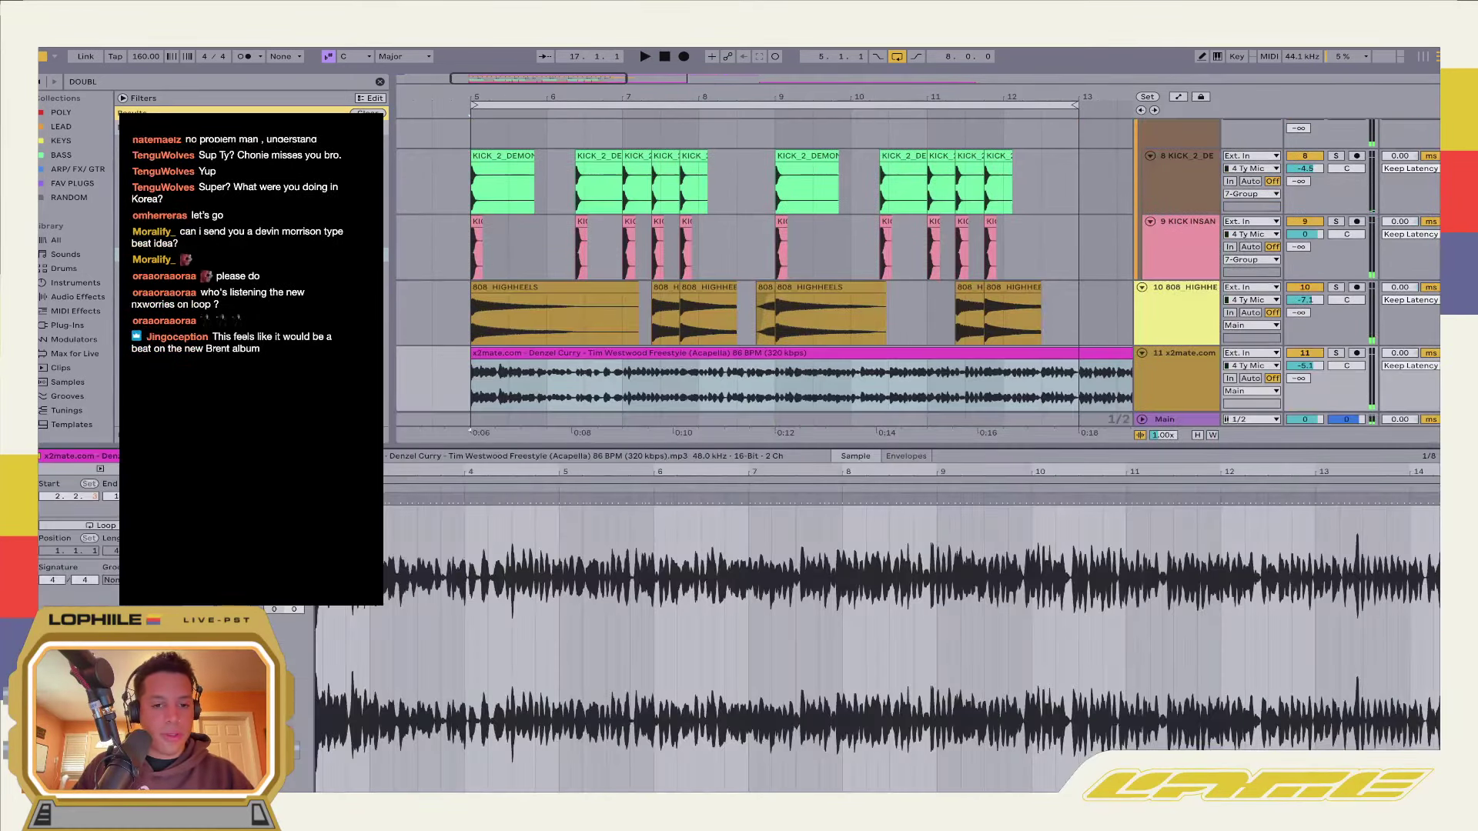
left_click(482, 513)
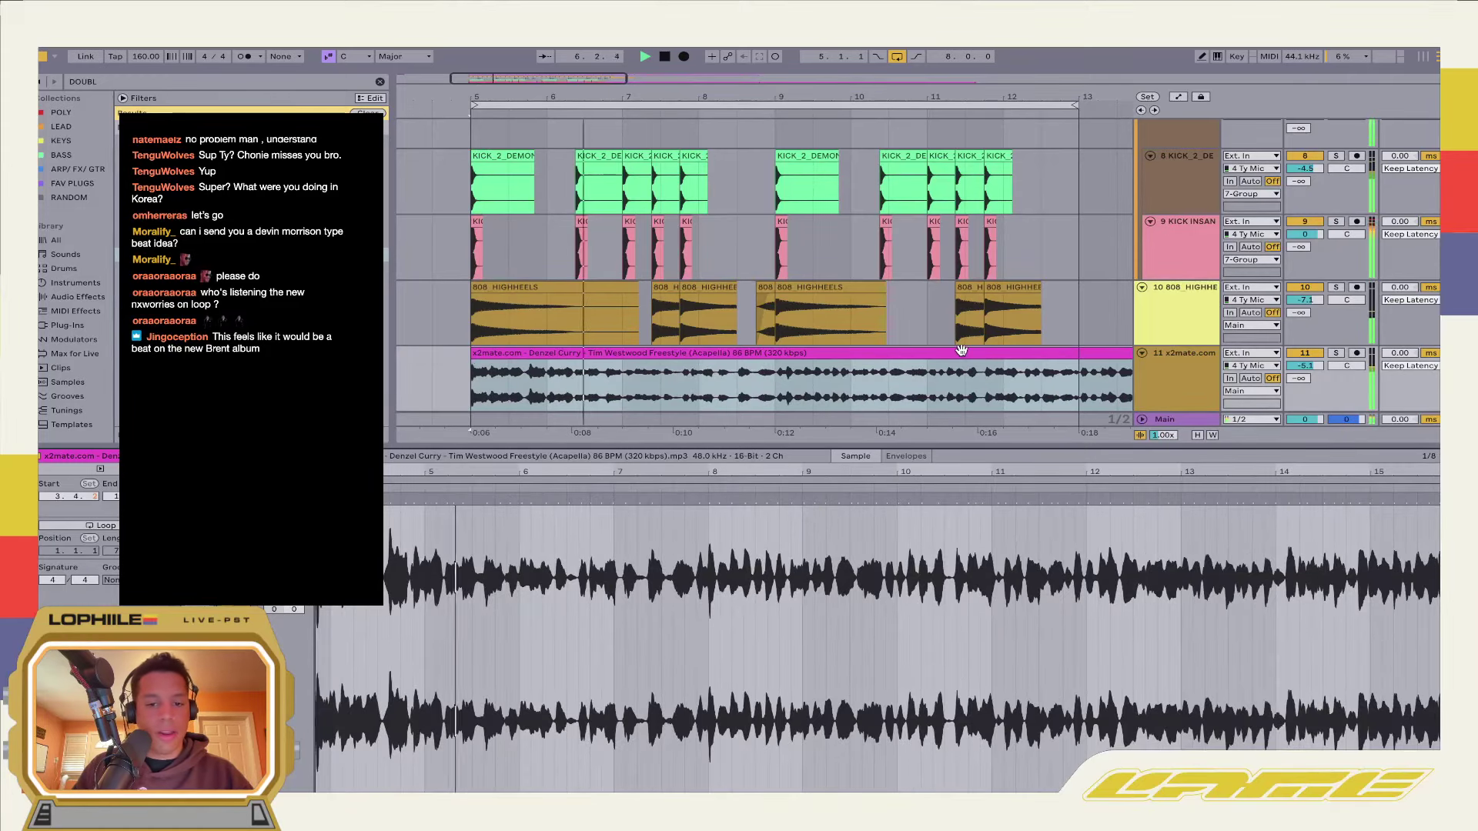
key("shift+Tab")
Duplicate the time of bars 5–12 across all tracks to extend the loop to 16 bars
left_click(485, 590)
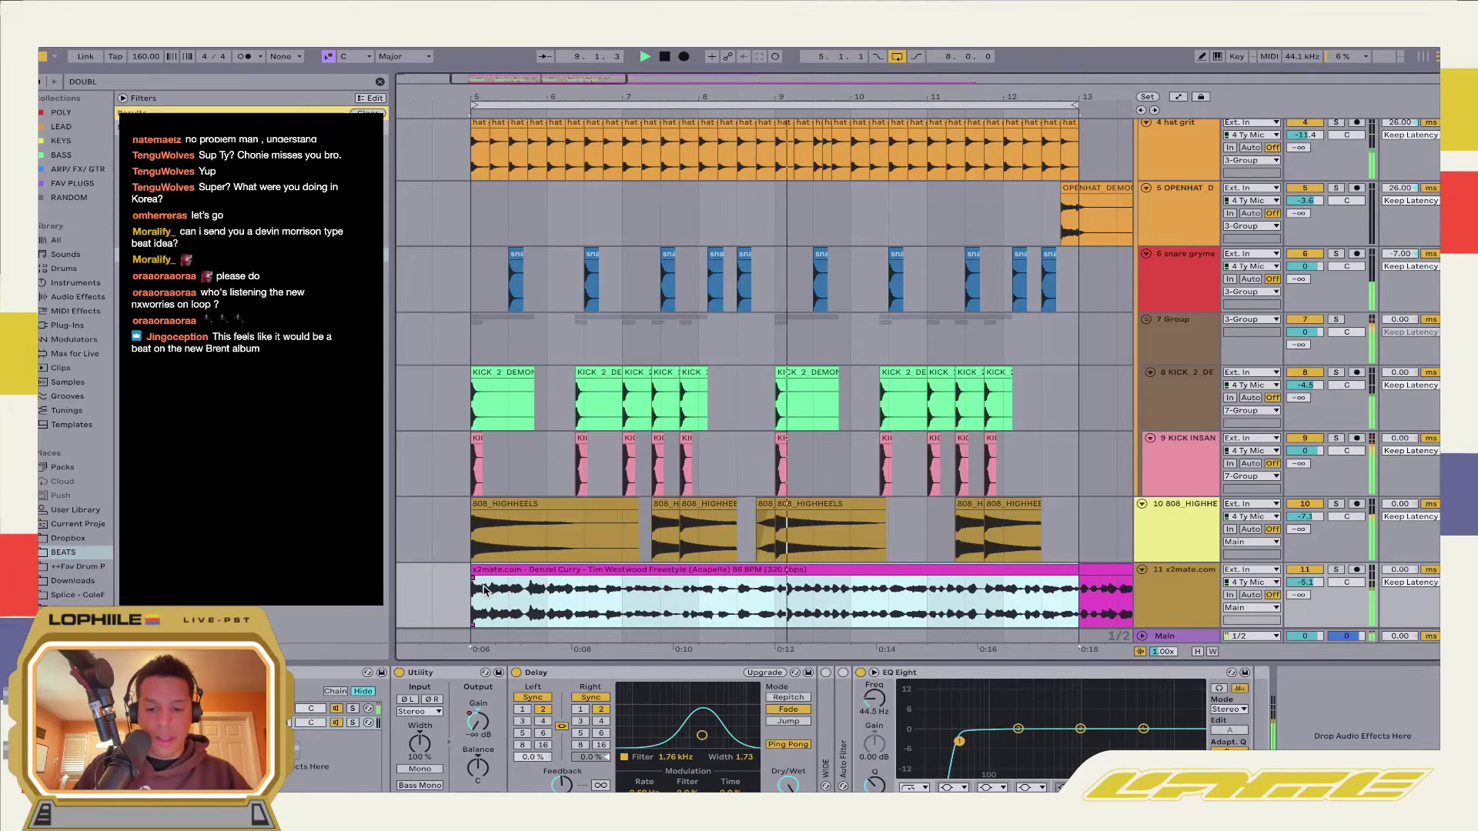
key("minus")
key("minus")
key("minus")
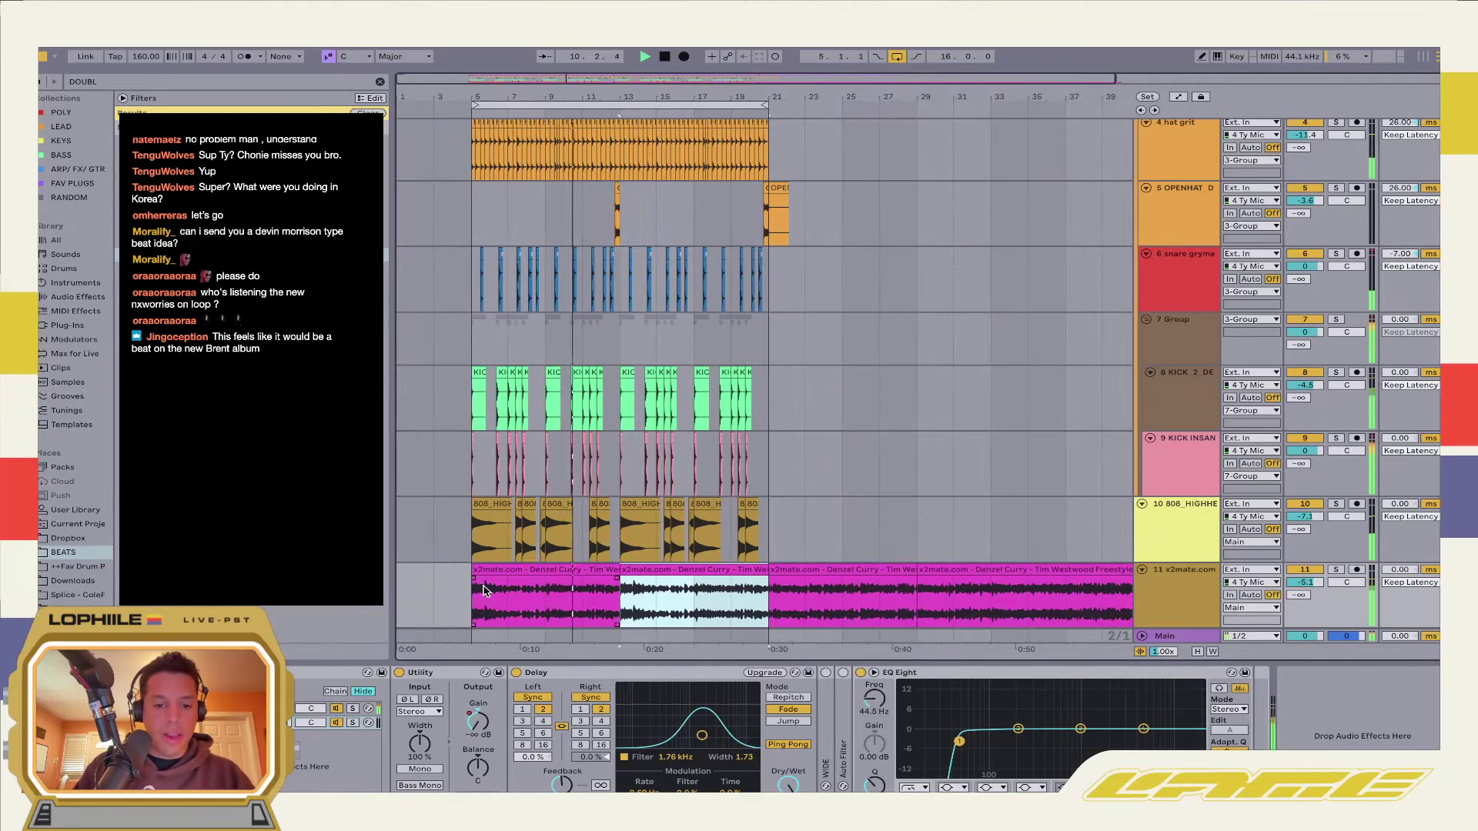
key("ctrl+d")
Extend the first acapella clip over the following pieces to about bar 33, and check the arrangement around bars 12–20
left_click(539, 570)
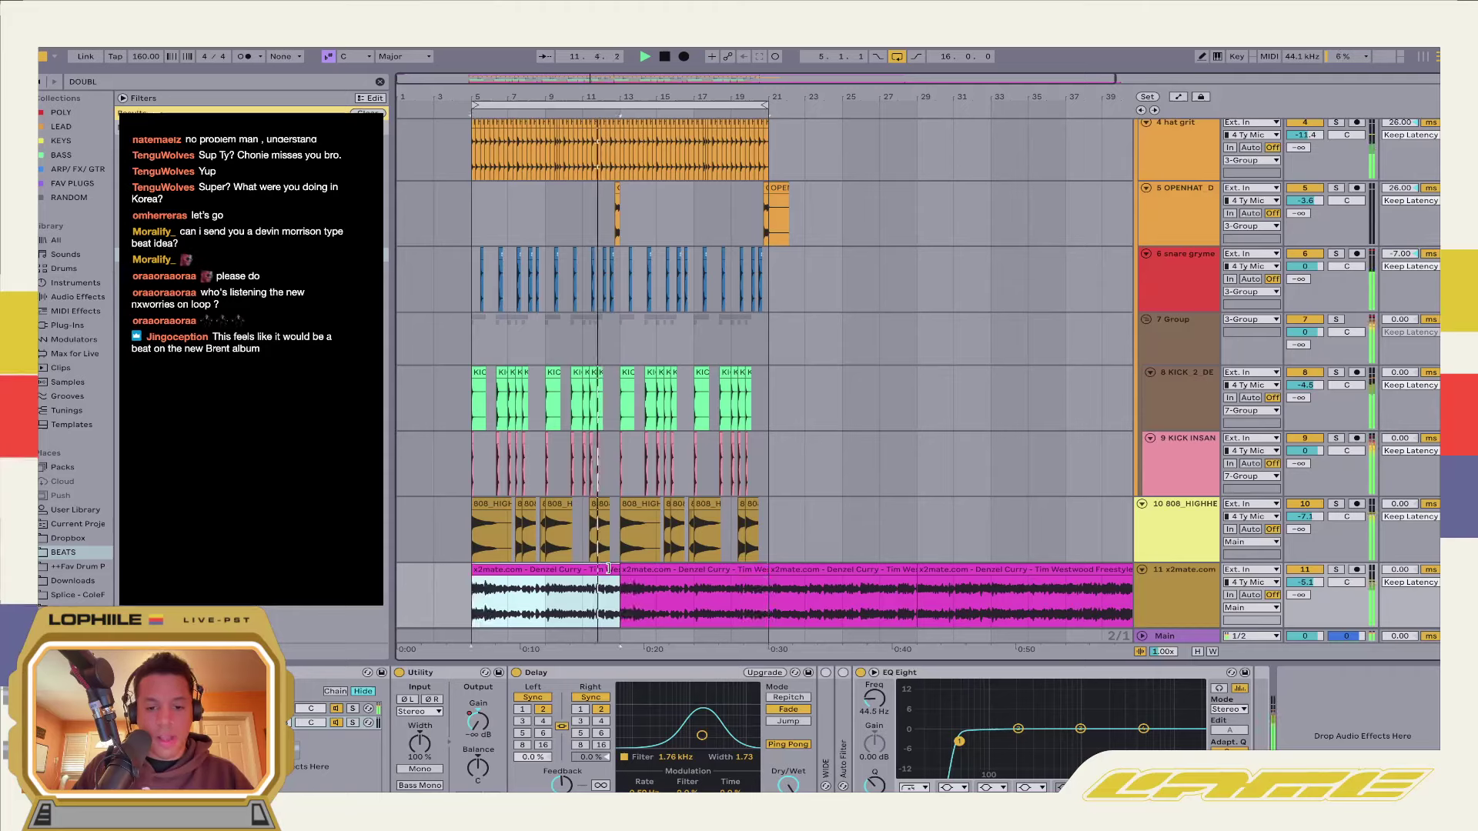
left_click_drag(620, 571, 974, 567)
left_click(686, 478)
key("plus")
key("plus")
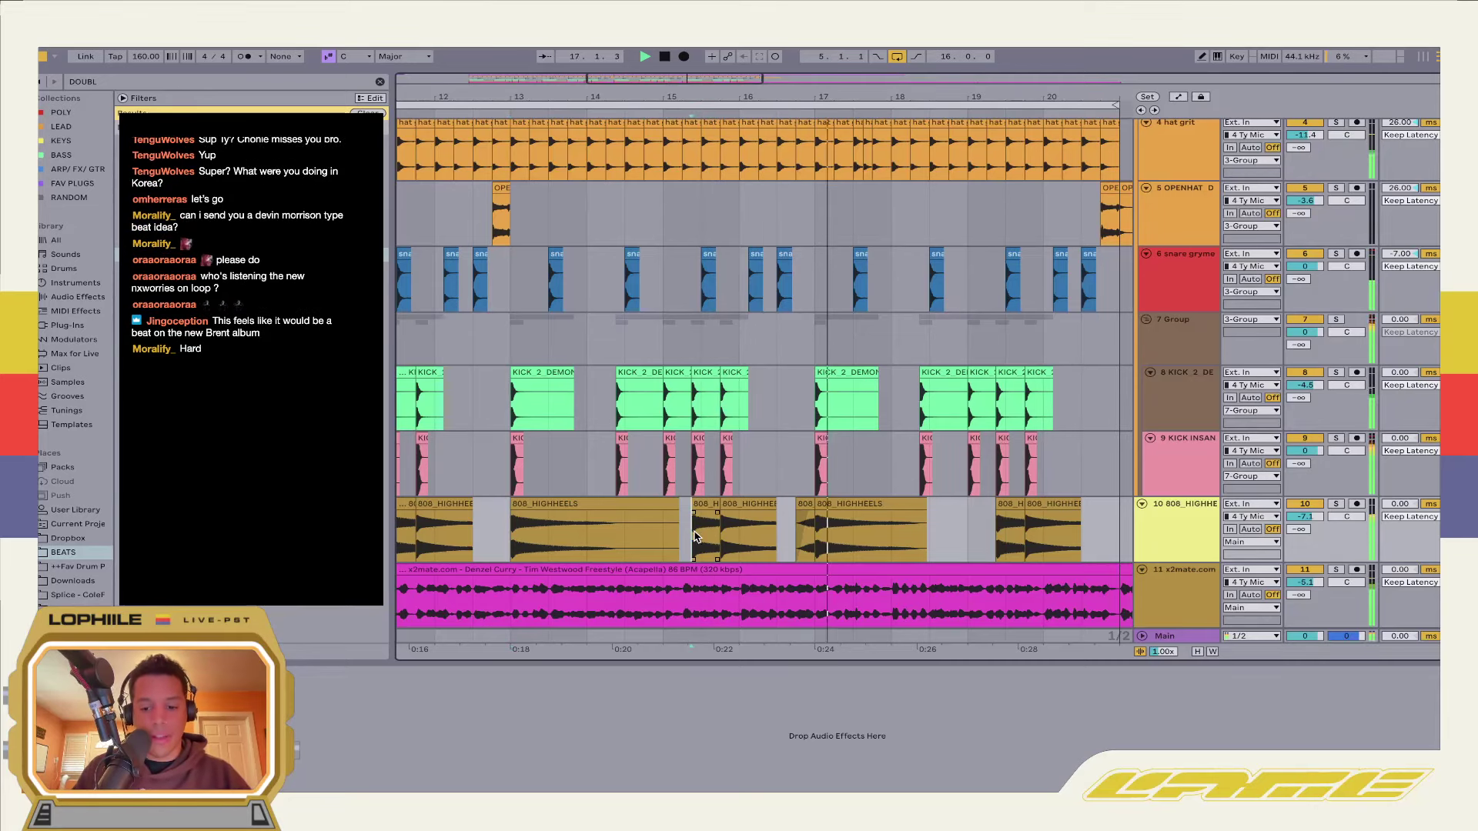
Duplicate the time of bars 5–20 across all tracks to extend the loop to 32 bars
key("minus")
key("minus")
left_click_drag(768, 589, 473, 585)
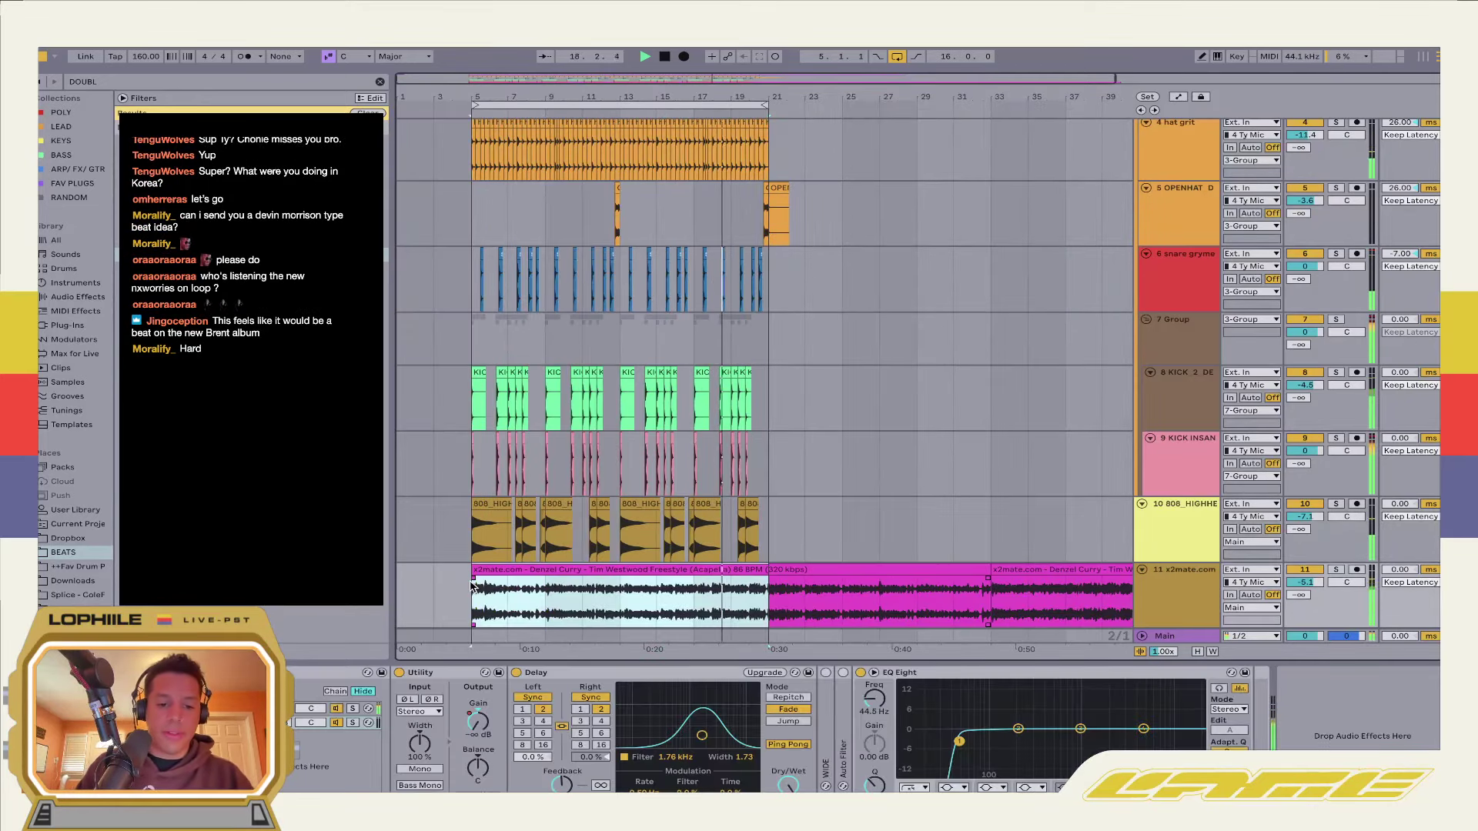
key("ctrl+d")
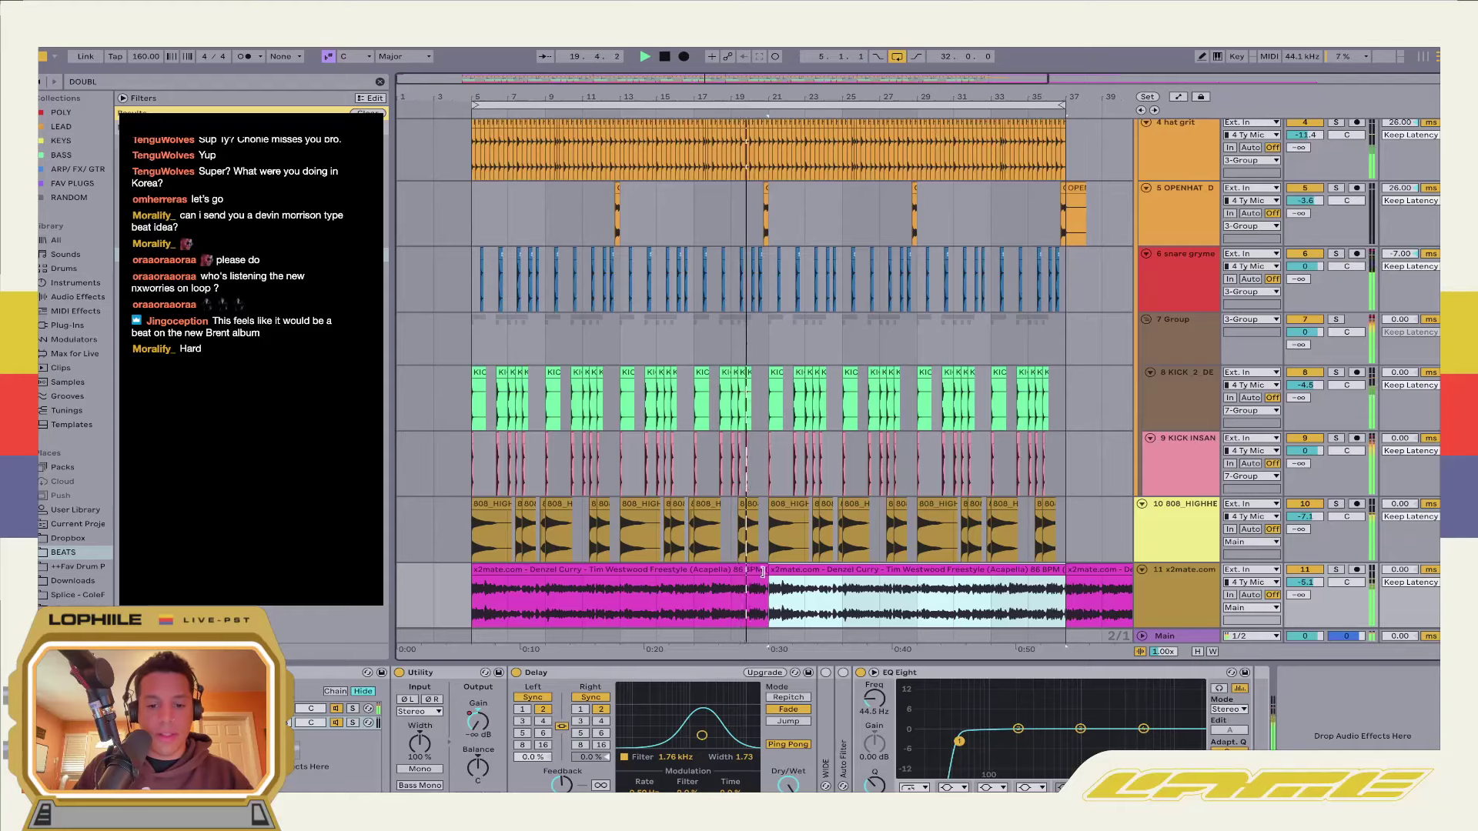
Join the Cave Explorers pieces into one continuous clip for bars 5–20 and another for bars 21–36
scroll(838, 395, "up", 3)
left_click(726, 196)
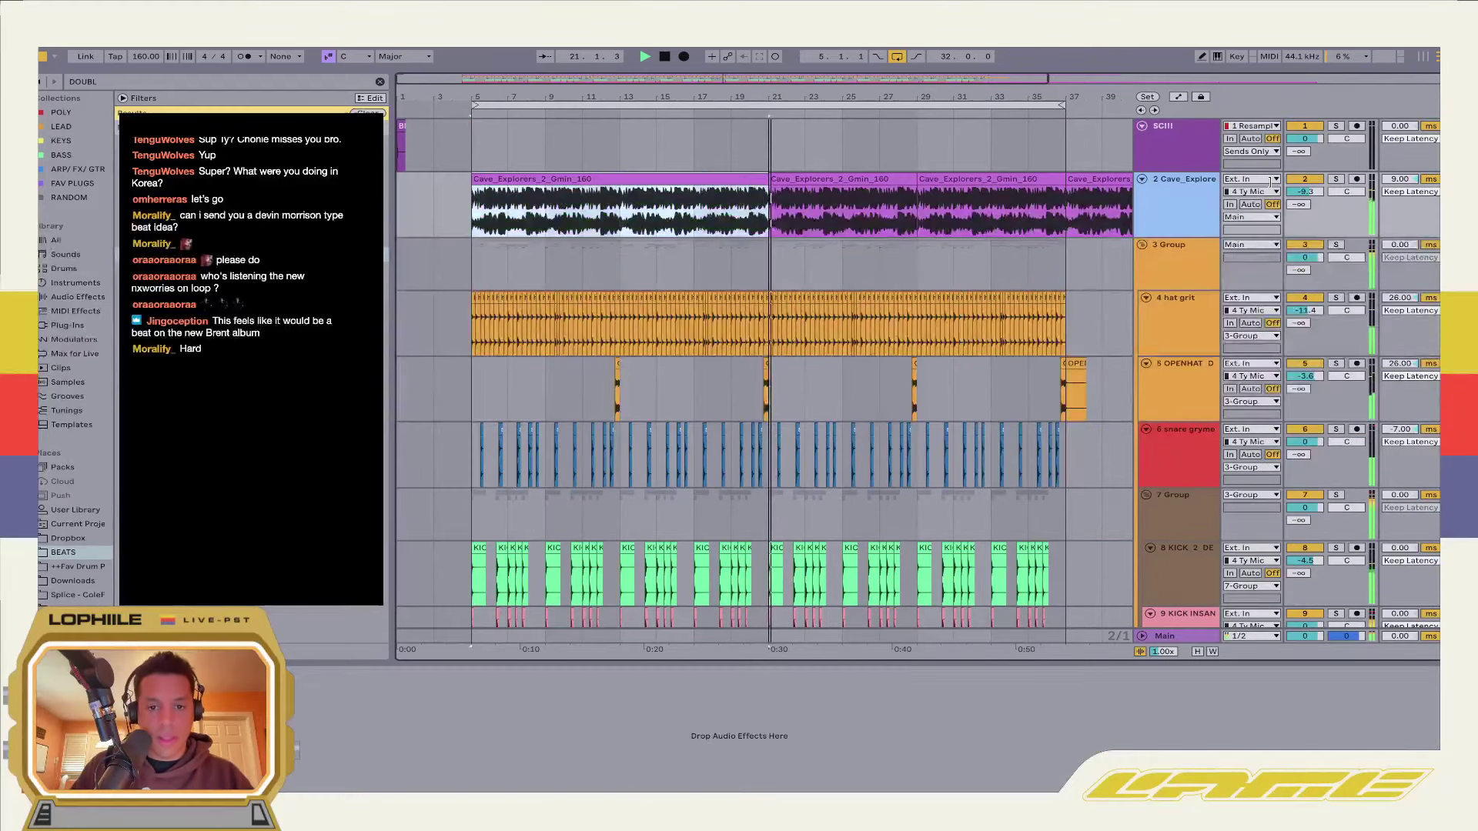
left_click(804, 210)
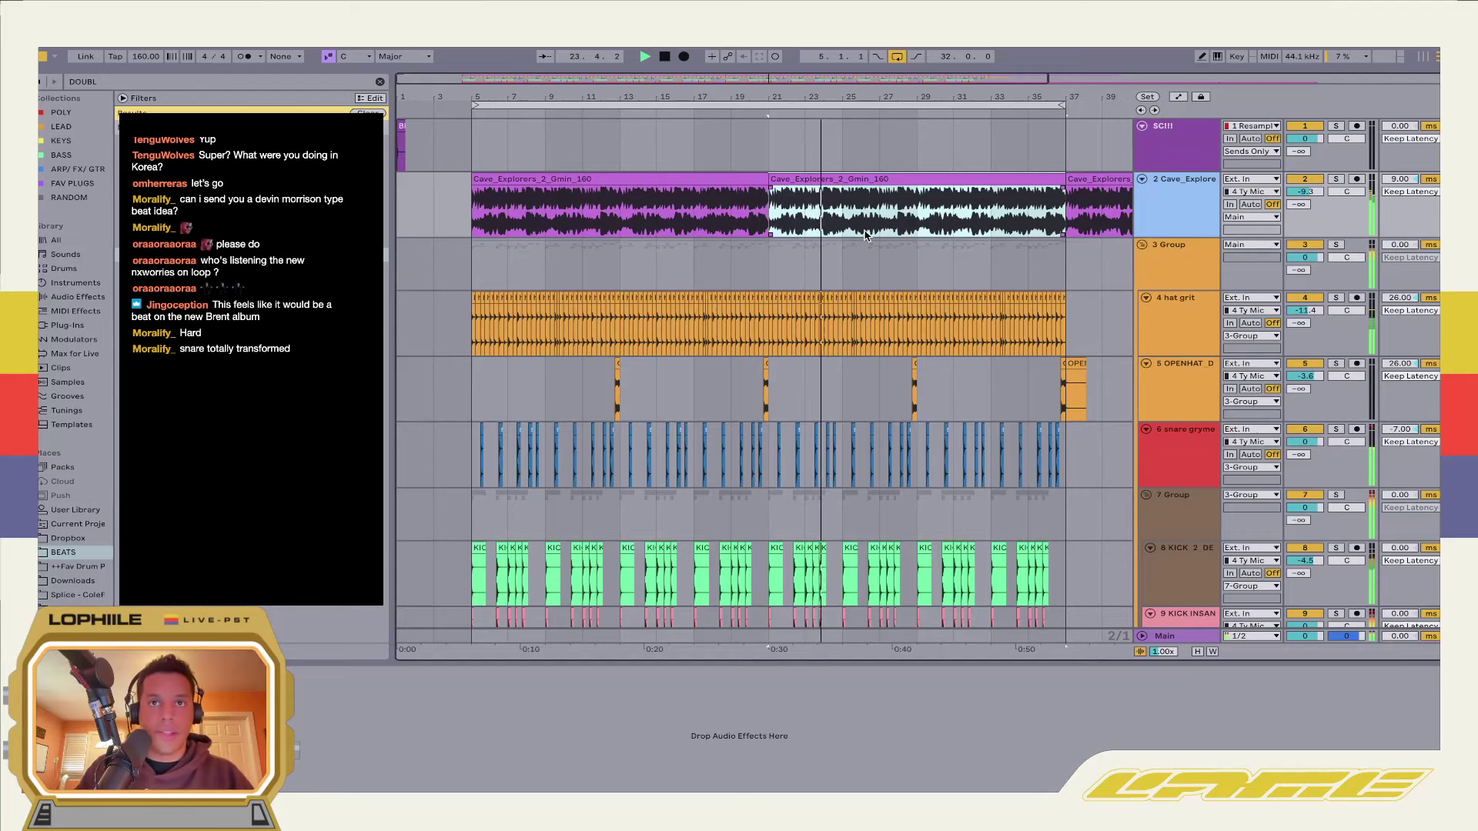
Stop playback and place the insertion point on the snare track's first hit at beat 3 of bar 5
left_click(1202, 442)
left_click(481, 459)
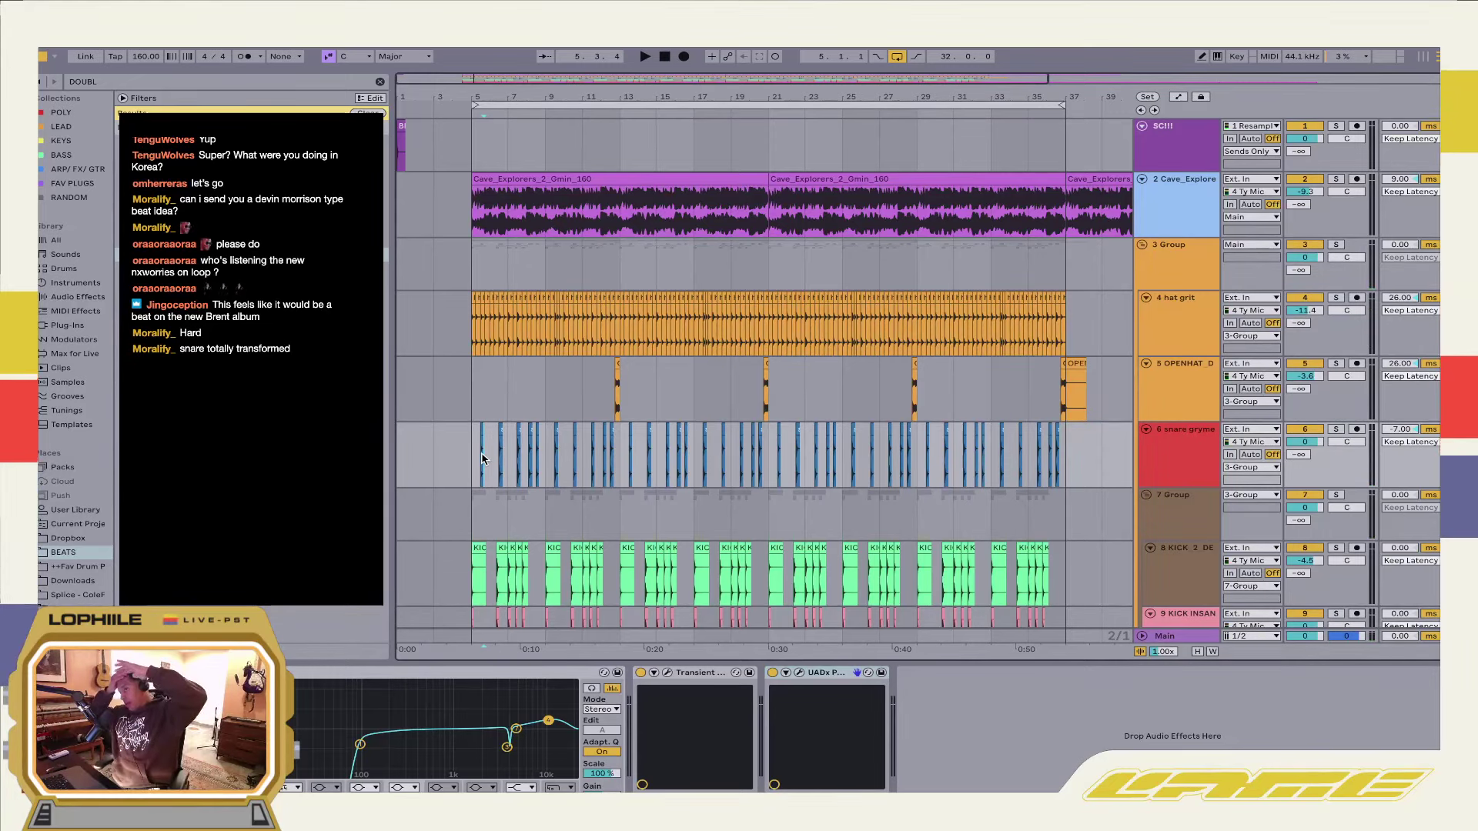
left_click(475, 455)
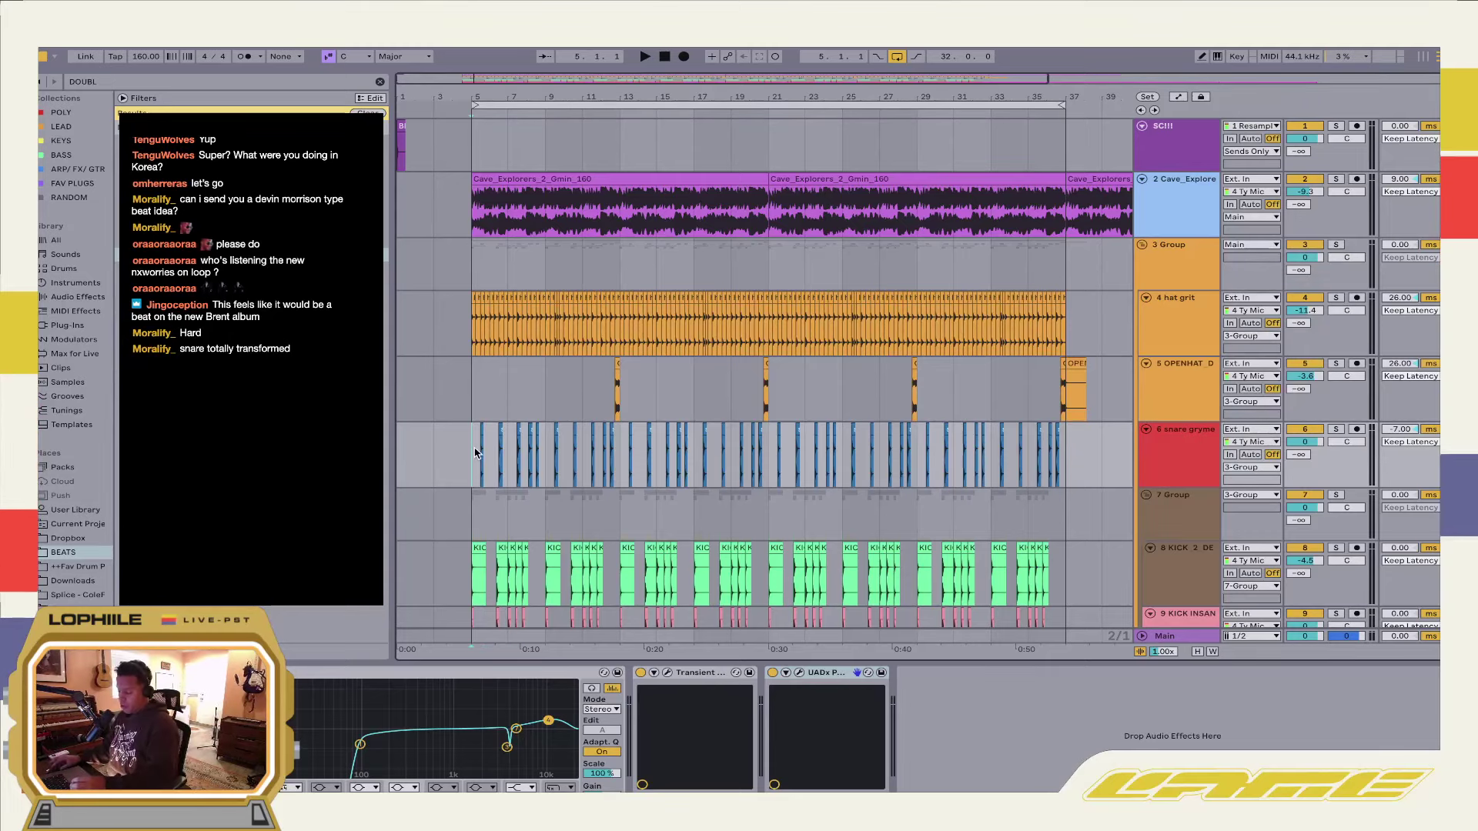
key("plus")
key("plus")
key("plus")
key("Right")
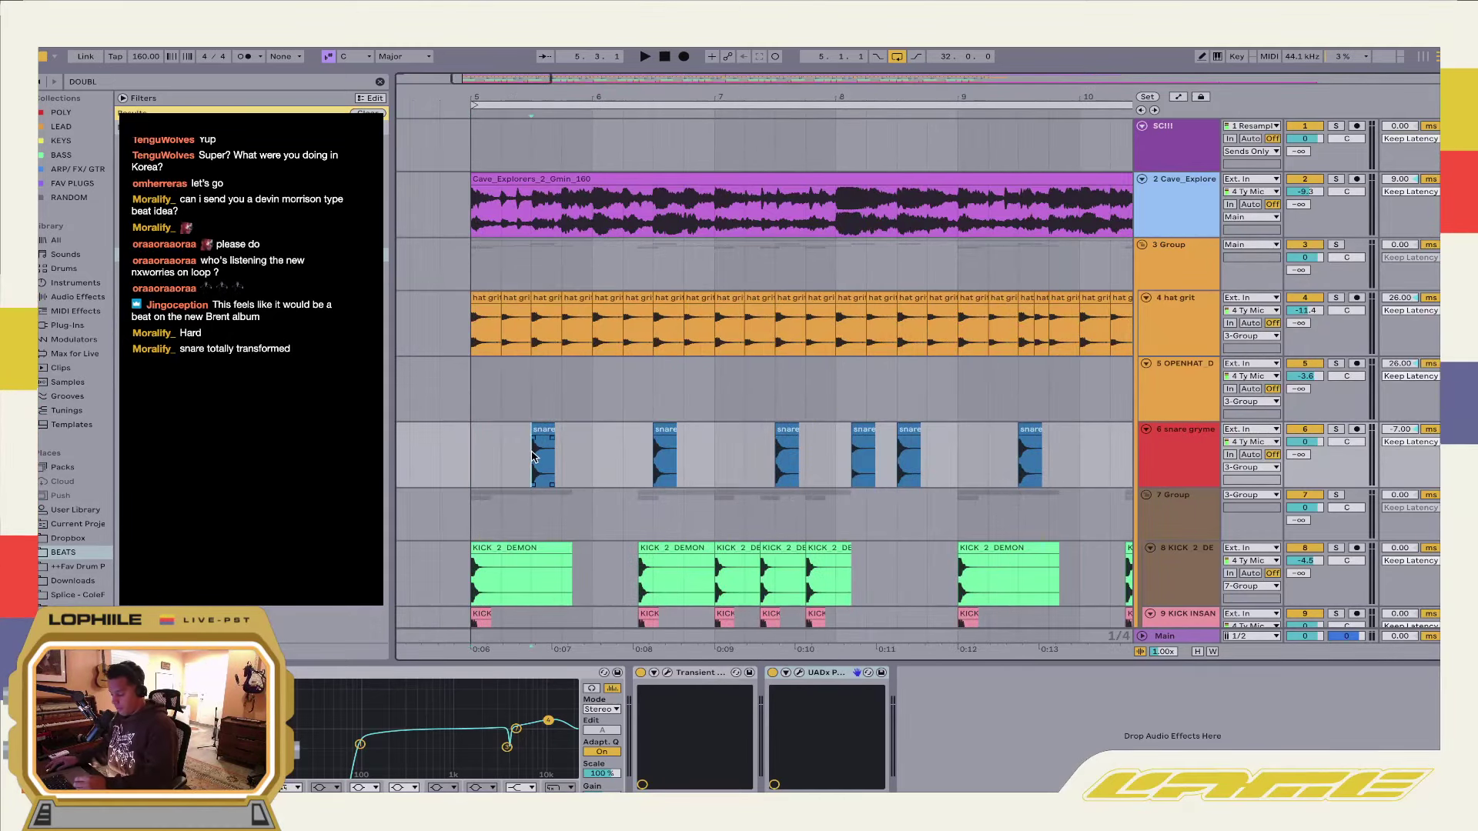
Search the plug-ins for "EMT" and add the UAD EMT 250 reverb to the end of the snare track's effects
left_click(379, 82)
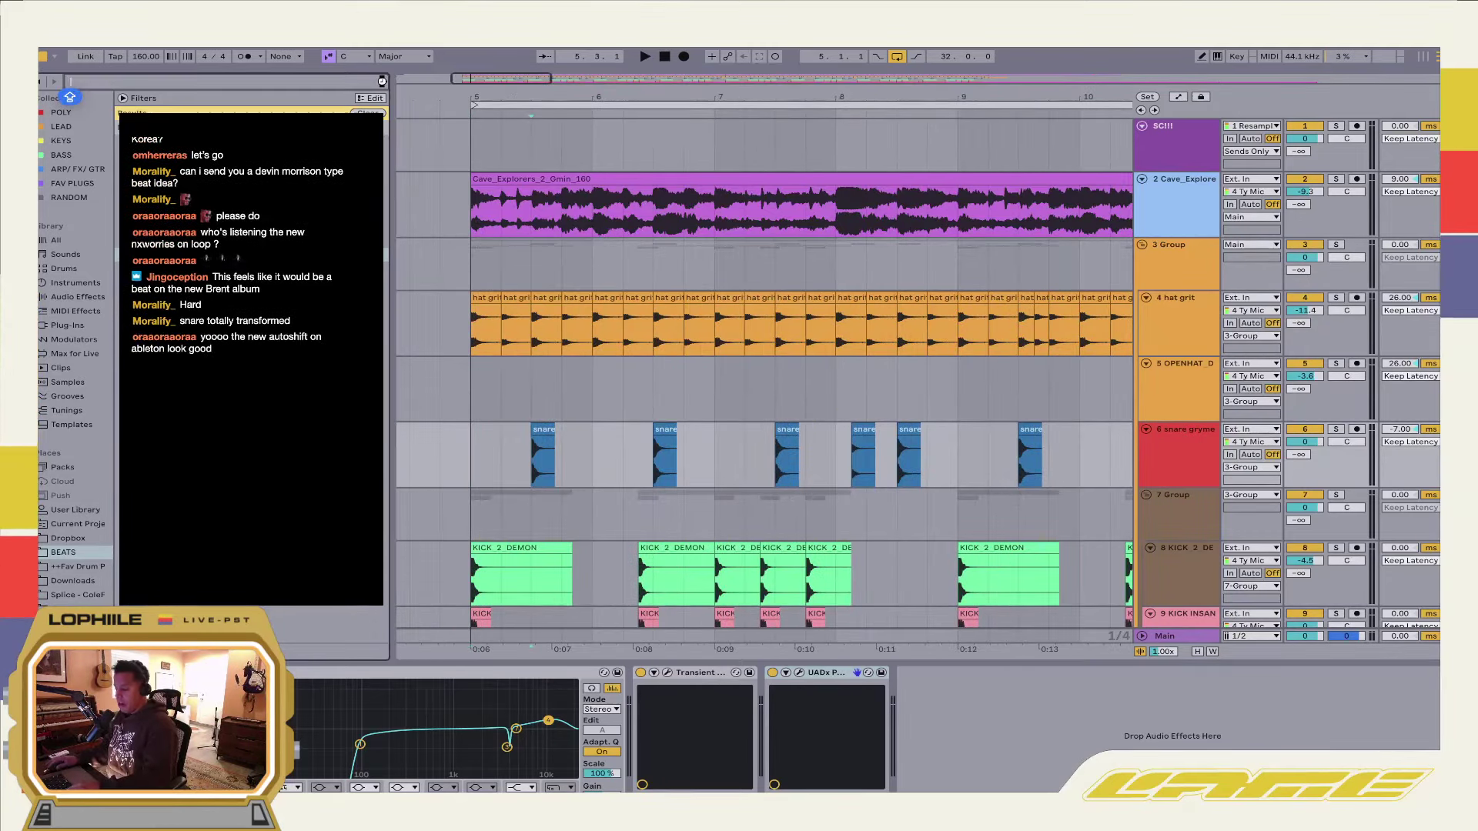
type("EMT")
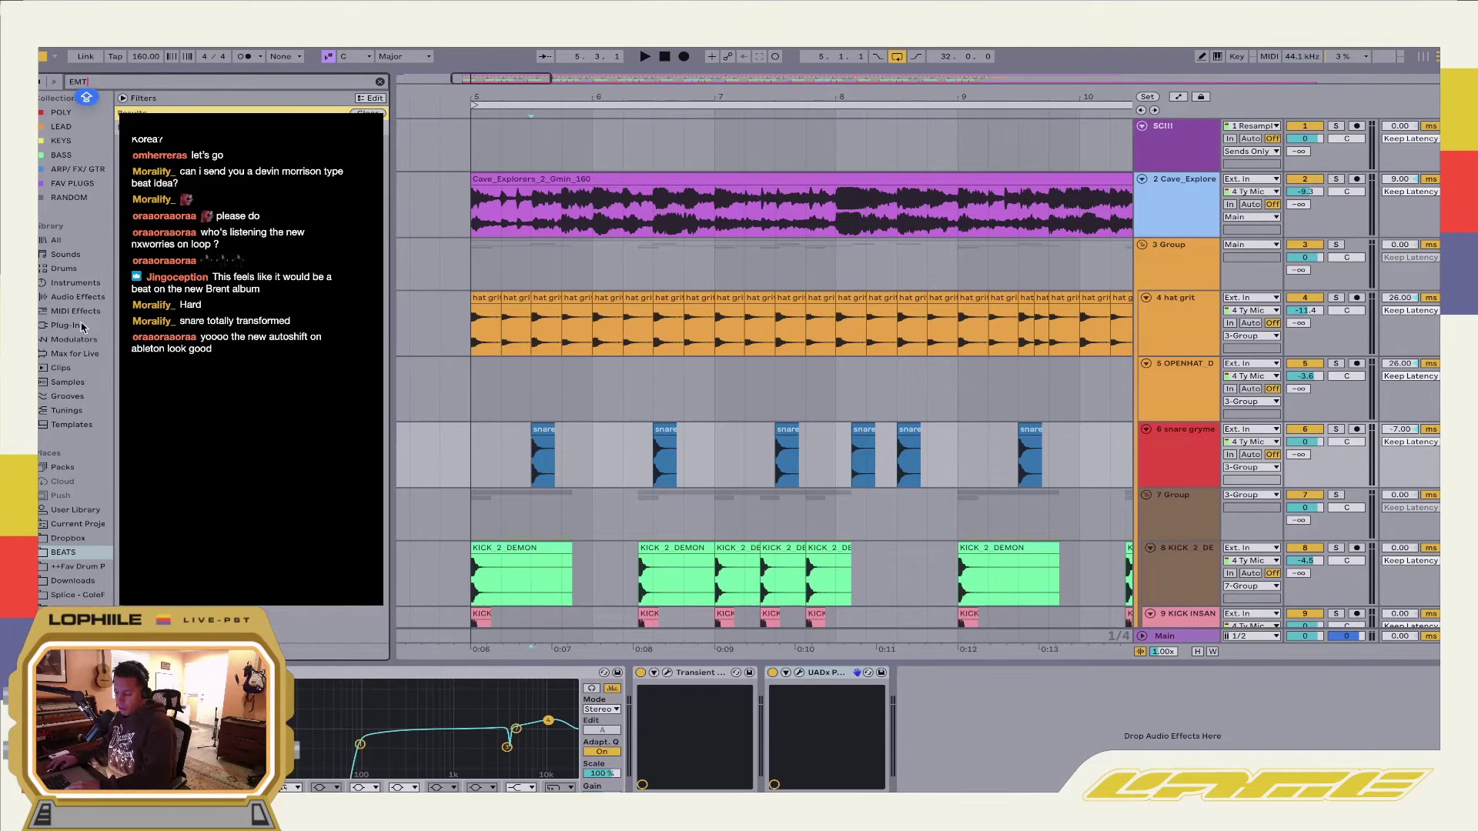
left_click(81, 328)
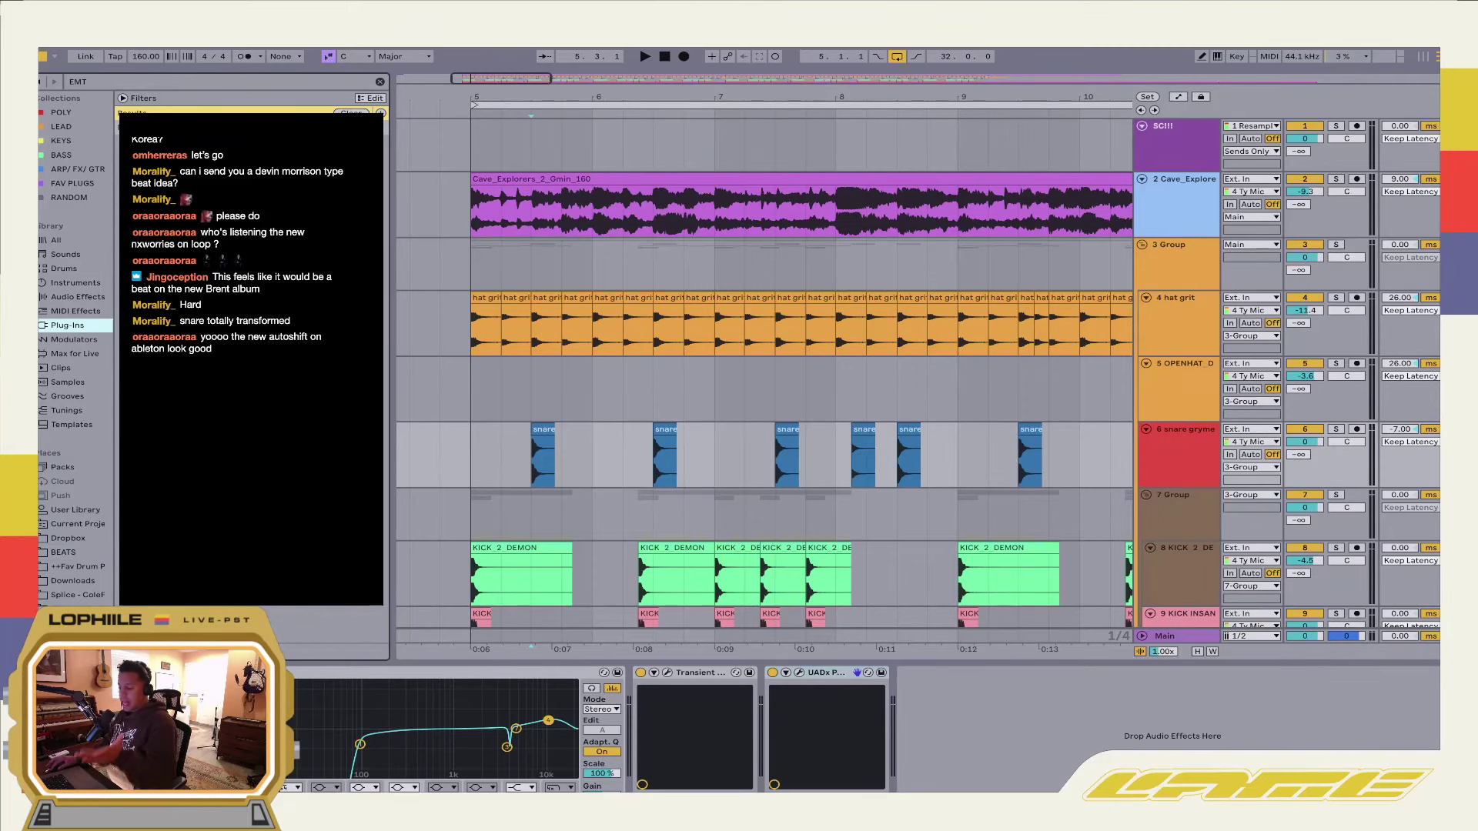
left_click_drag(615, 455, 678, 447)
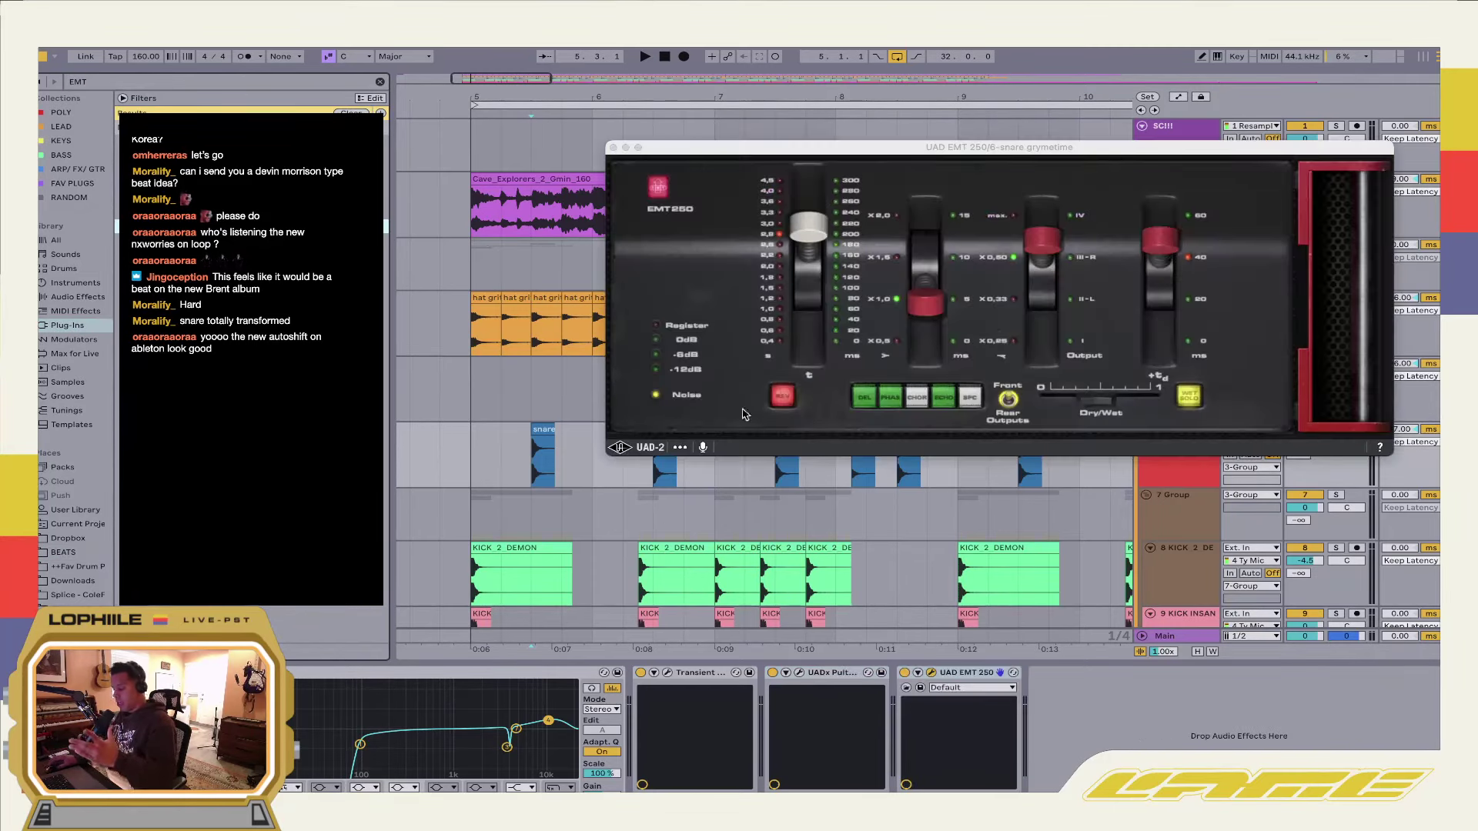
Group the snare's UAD EMT 250 into an Audio Effect Rack and show the rack's chain list
left_click(963, 674)
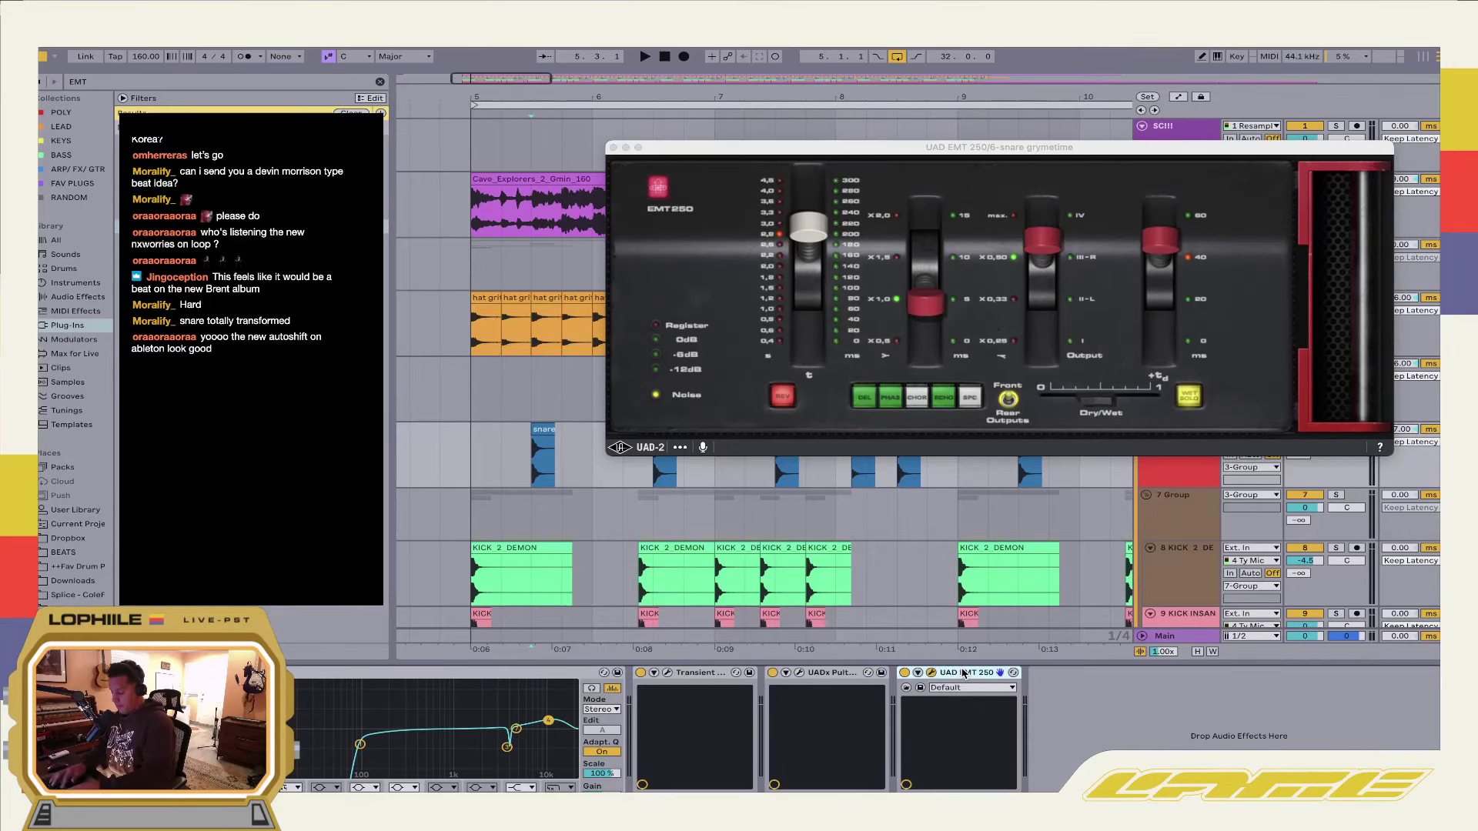
key("super+g")
left_click(906, 725)
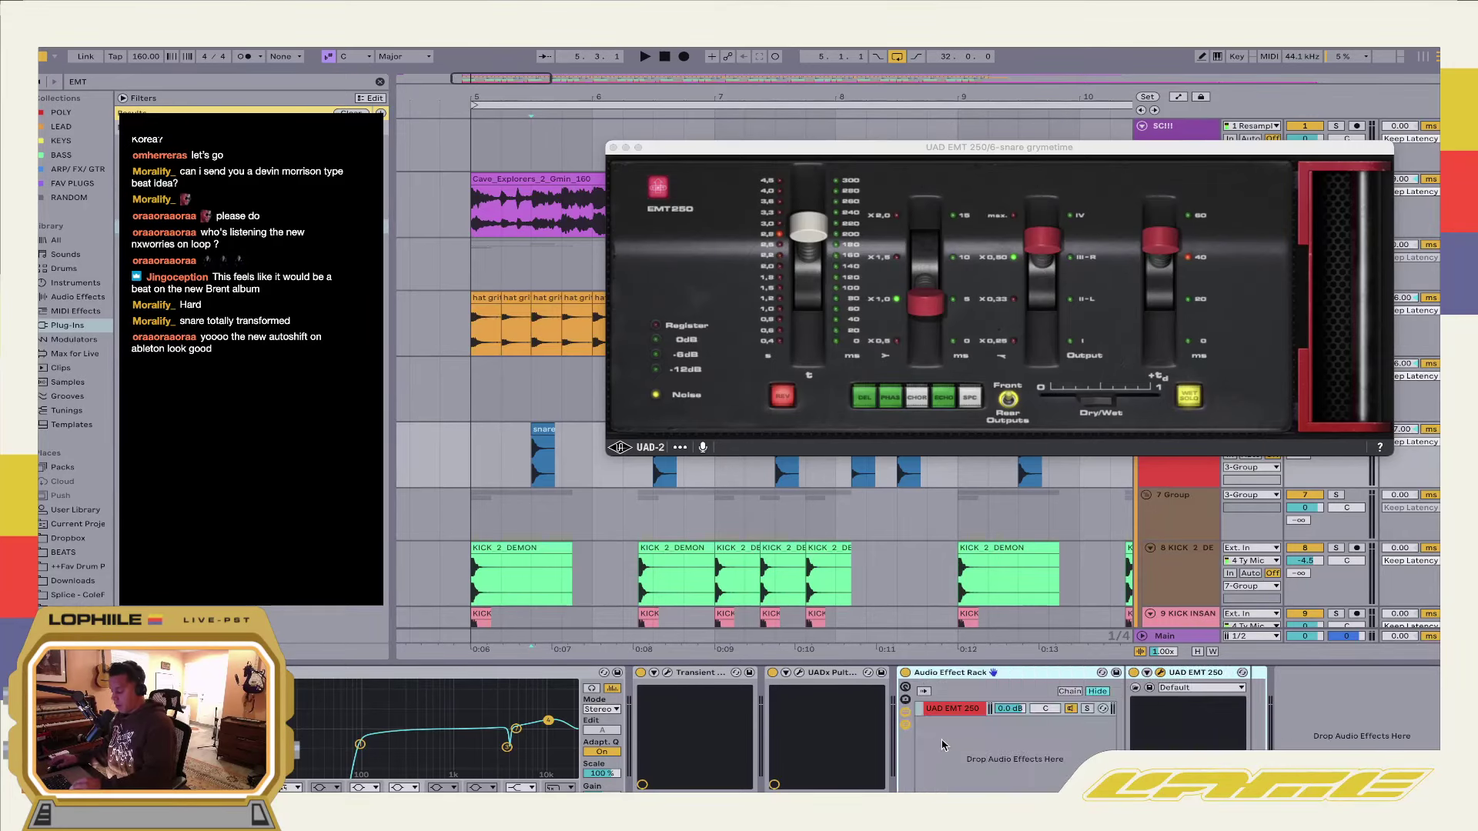
Create an empty chain for the dry signal in the snare's Audio Effect Rack and place it above the UAD EMT 250 chain
right_click(948, 747)
left_click(977, 758)
left_click_drag(948, 714, 946, 739)
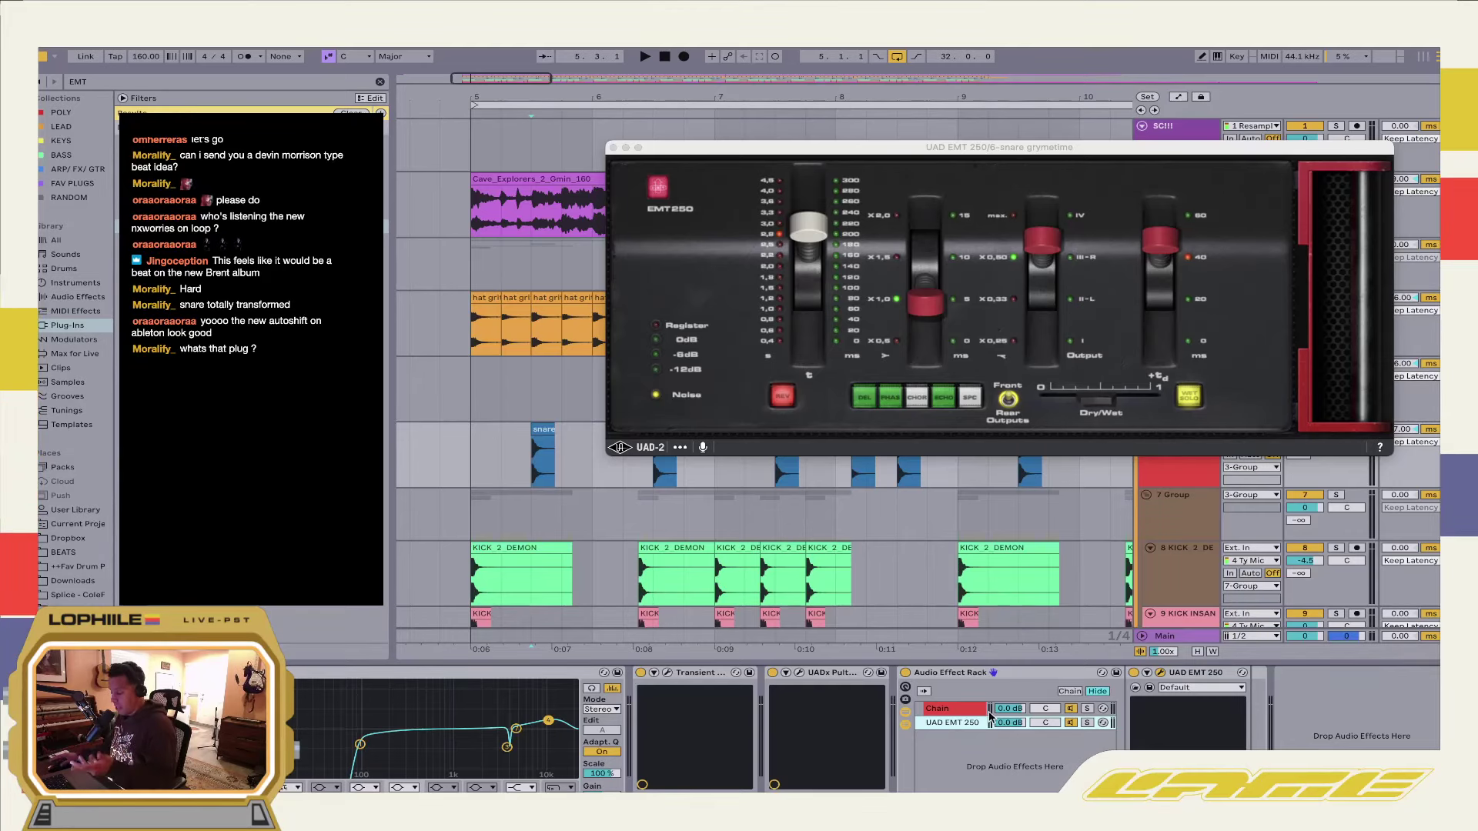
left_click_drag(1000, 147, 953, 149)
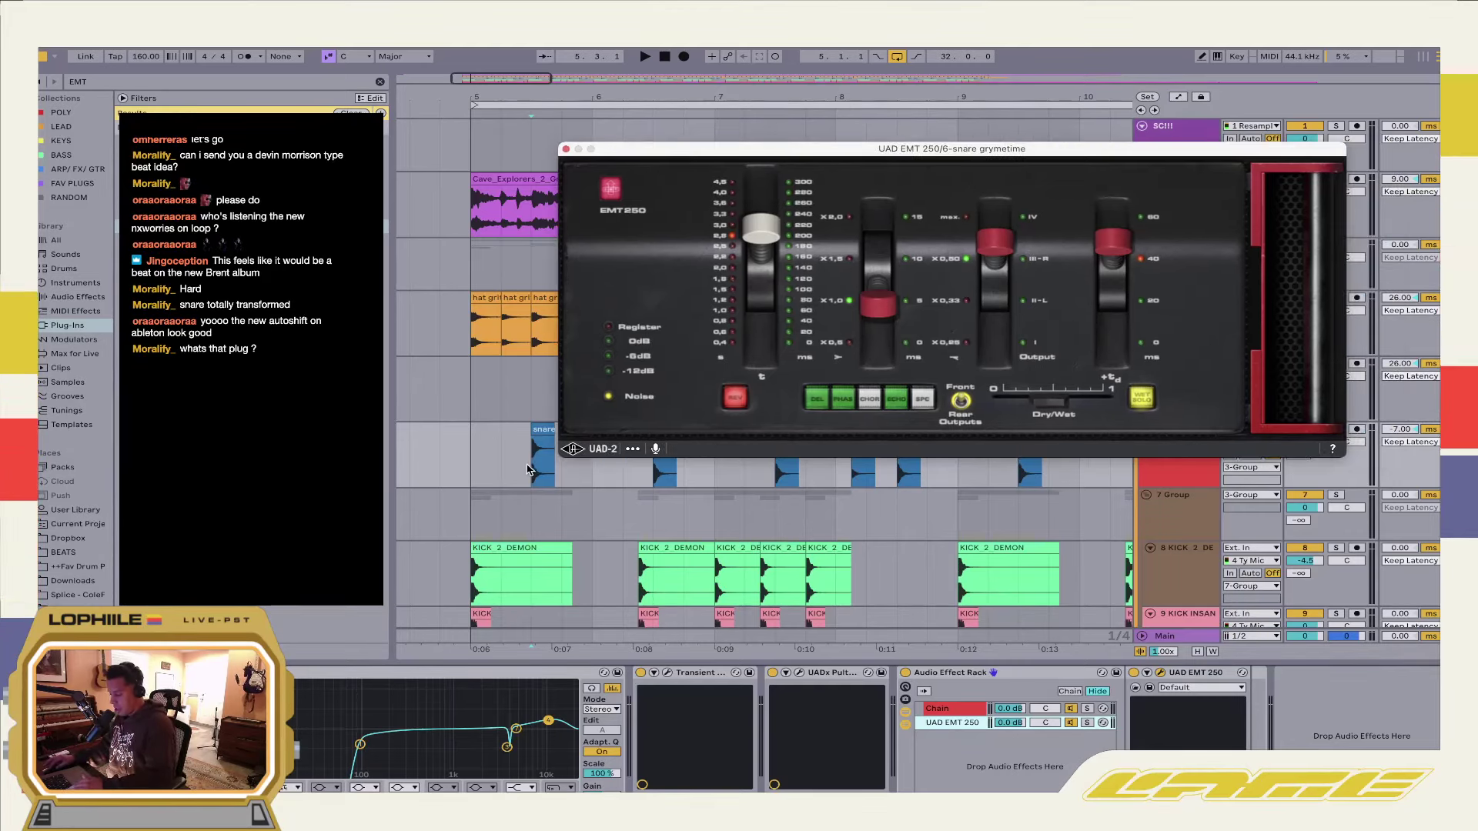
Solo the snare track, play its first hit, and lower the UAD EMT 250 chain's volume to about -10 dB
left_click(529, 469)
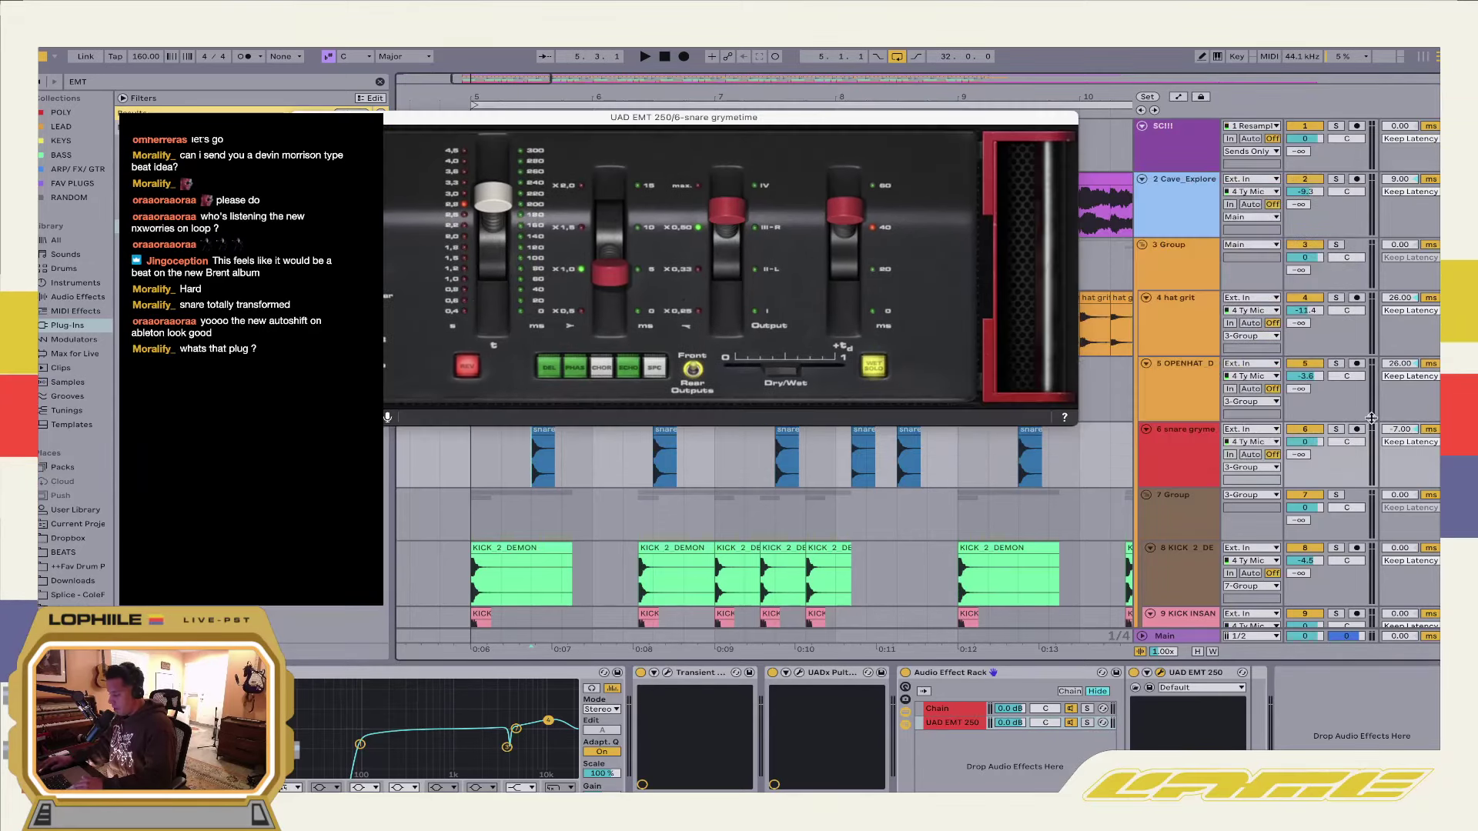
left_click(1336, 429)
key("space")
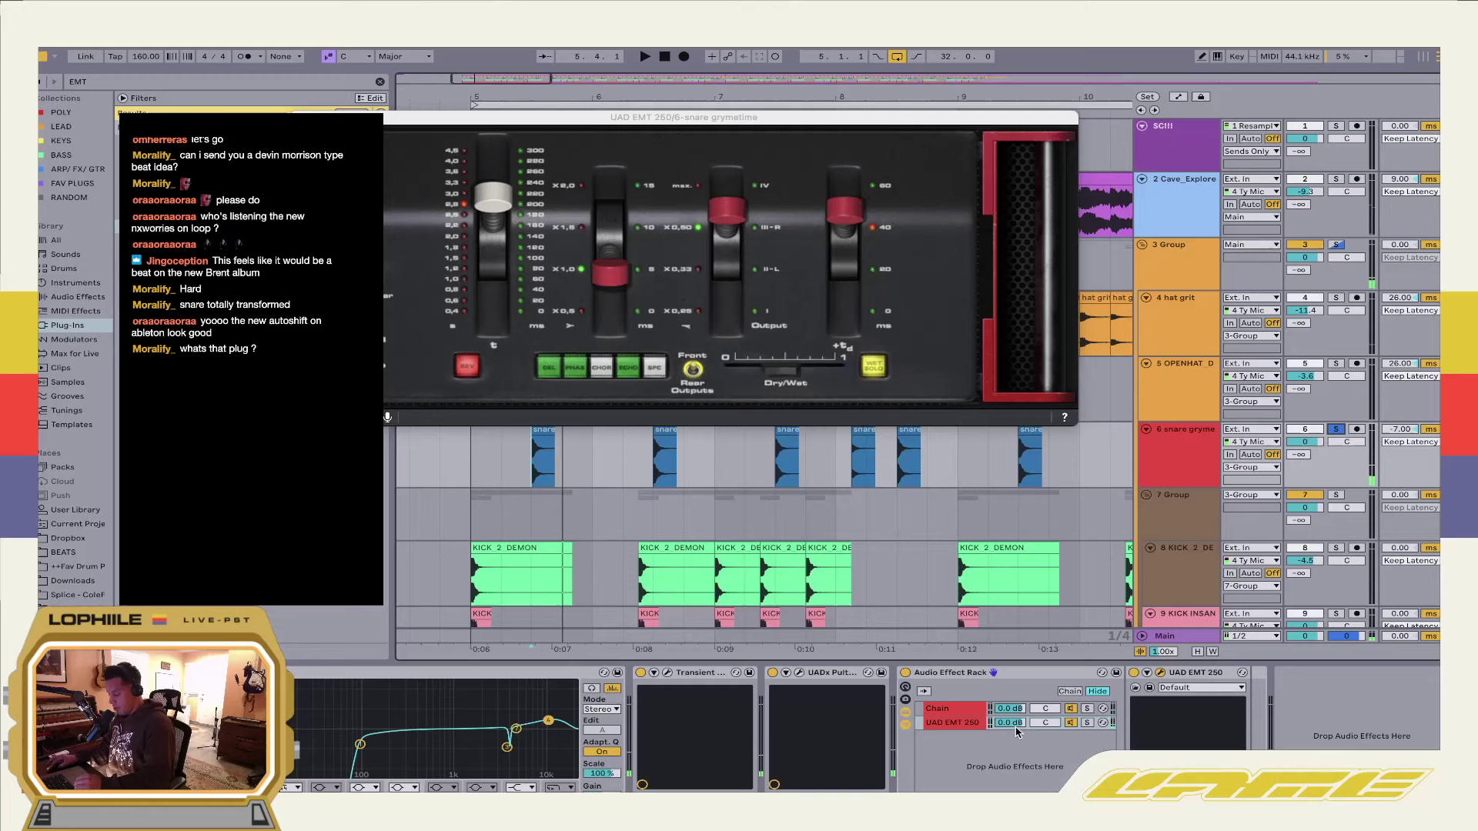
left_click_drag(1015, 727, 1015, 758)
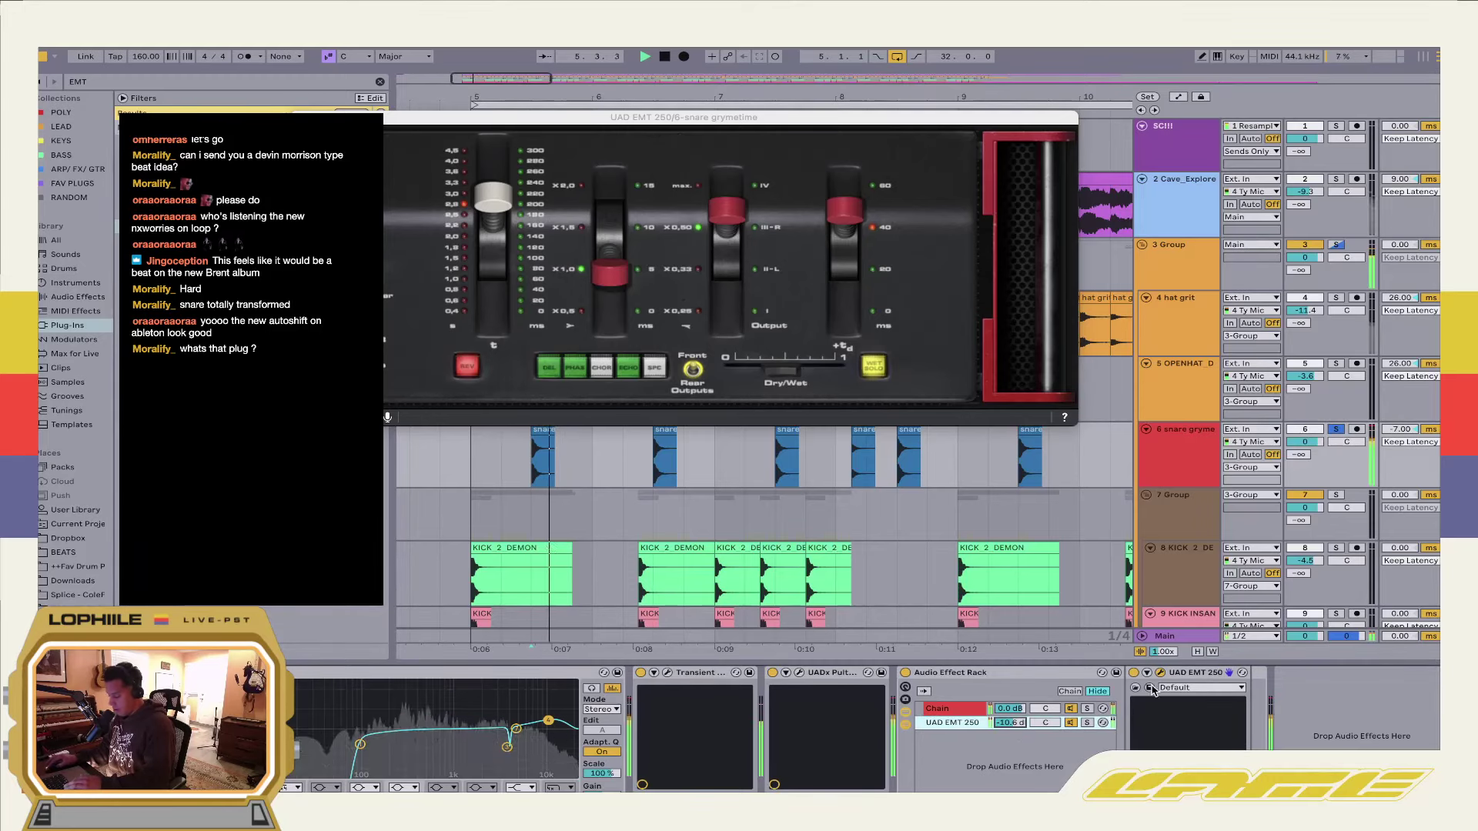
Load the REVERB-Snare Verb preset on the EMT 250 and set its chain volume to about -15 dB while auditioning
left_click(1201, 687)
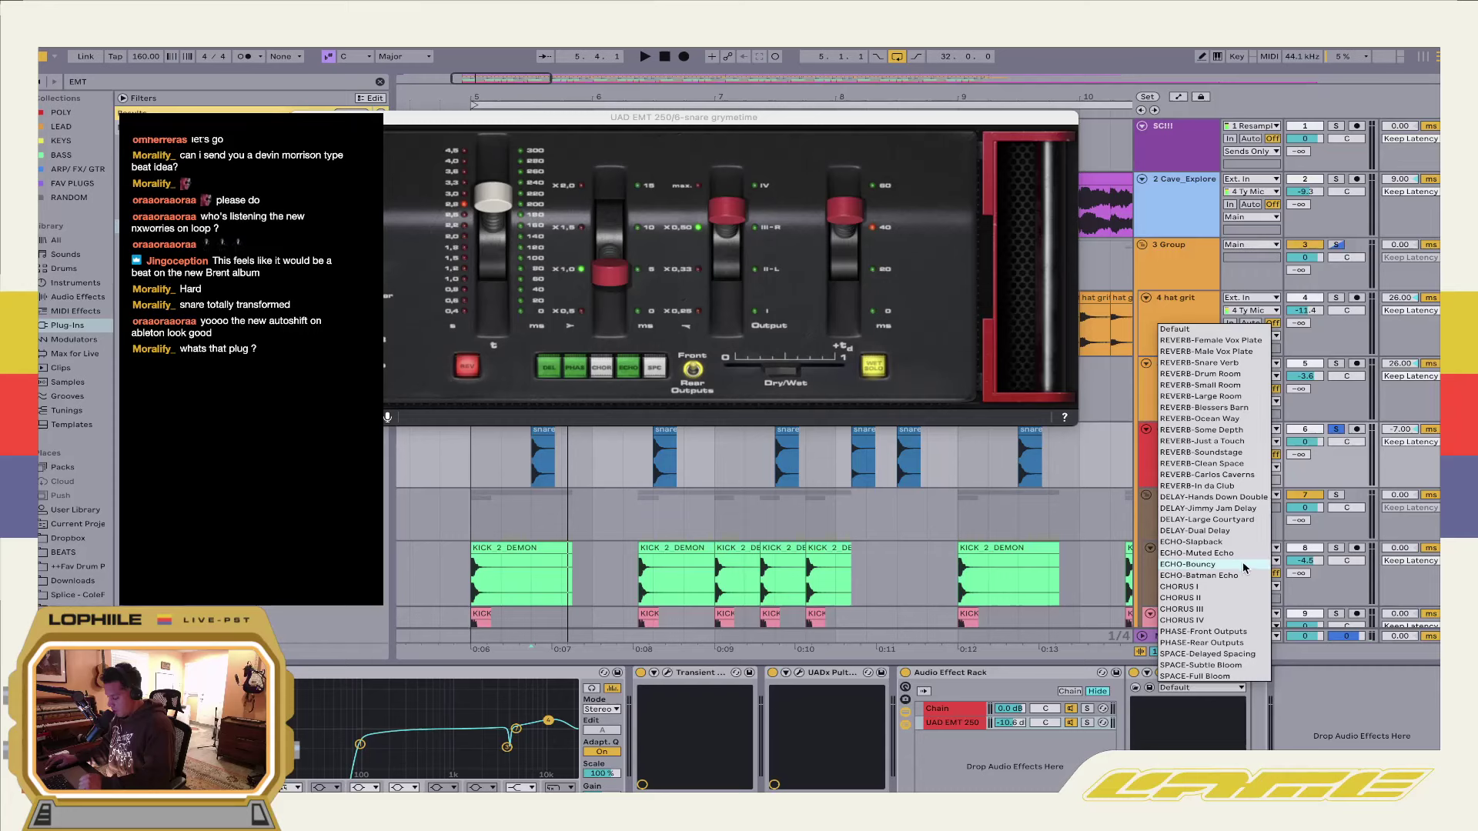
left_click(1201, 362)
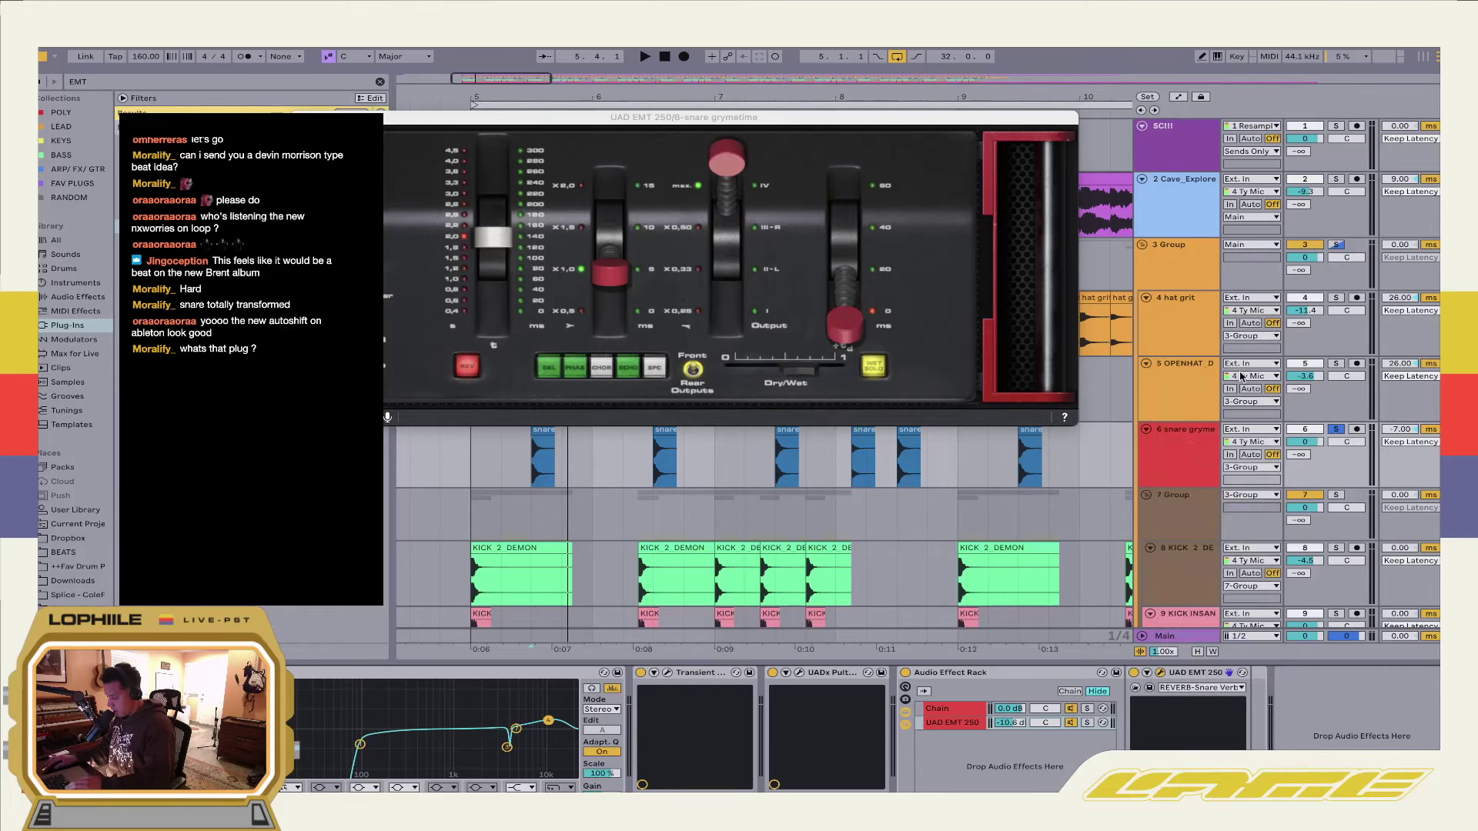
key("space")
mouse_move(1018, 720)
left_mouse_down()
mouse_move(1019, 739)
mouse_move(1015, 714)
left_mouse_up()
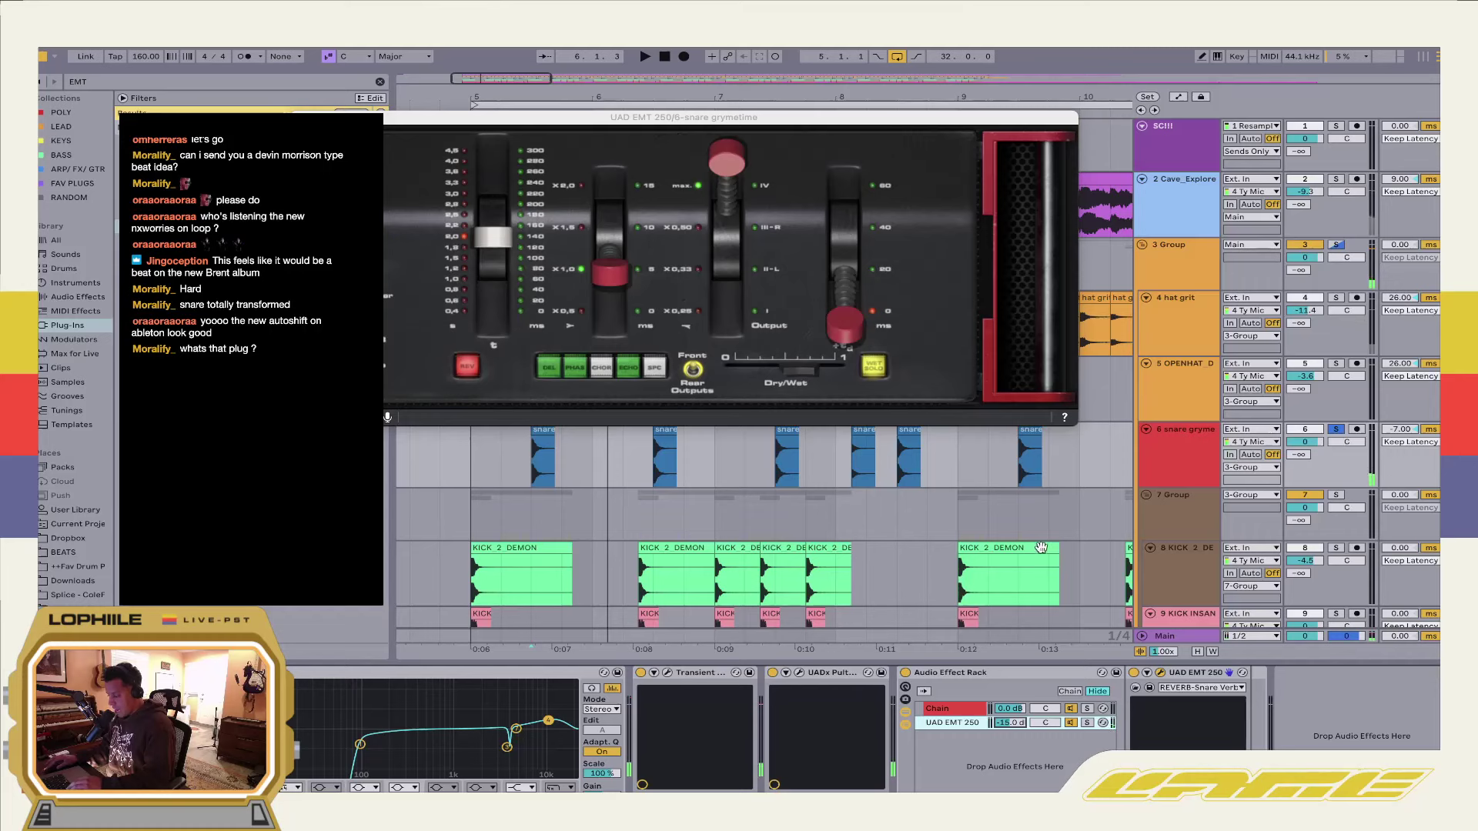
Unsolo the snare and lower the EMT 250 chain's volume to about -21.5 dB while the full beat plays
left_click(1338, 430)
key("space")
left_click_drag(1010, 723, 1013, 732)
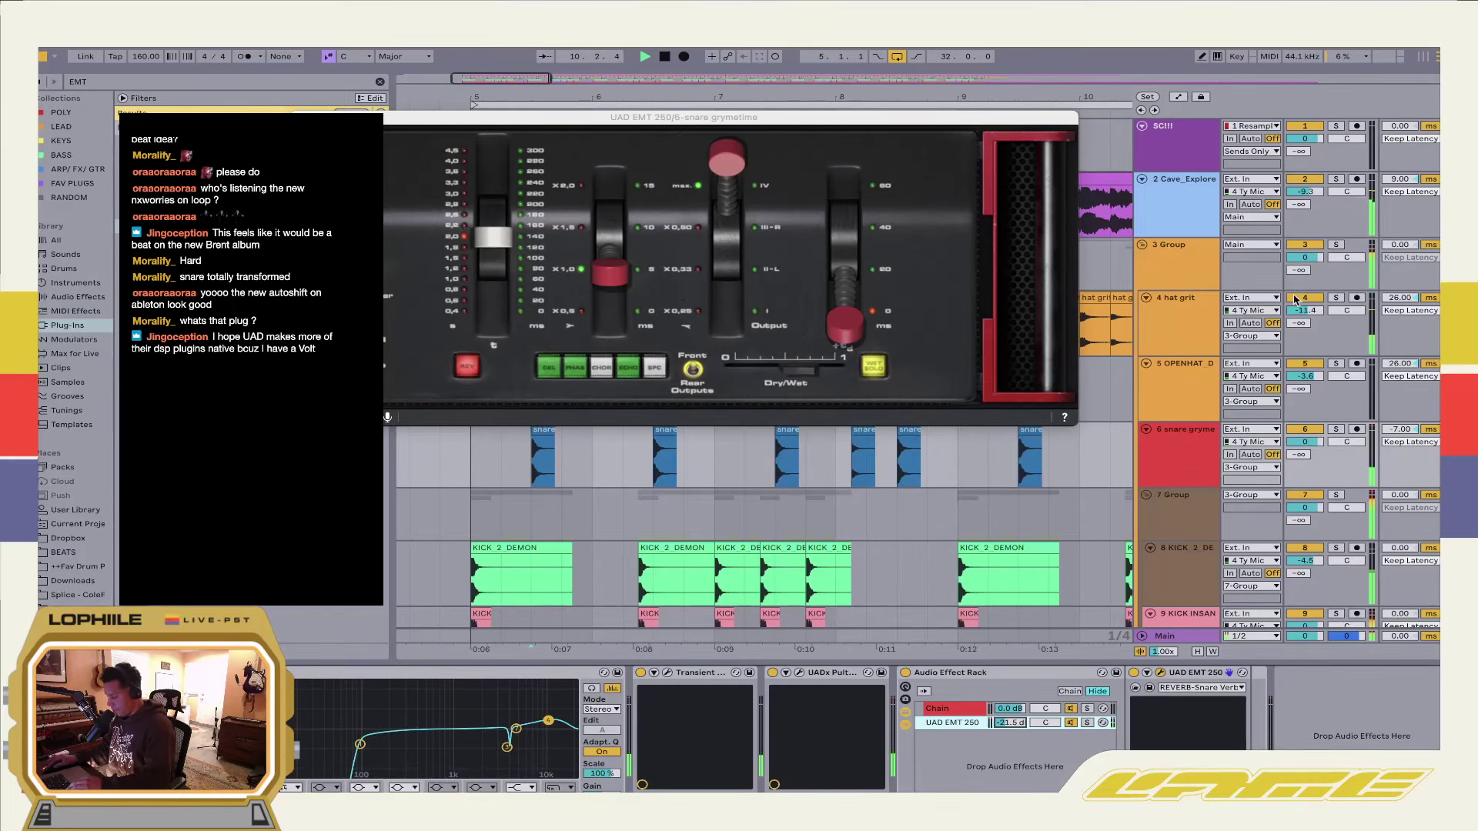
Solo the snare and shorten the EMT 250's decay time to about 1.2 s, auditioning the first hit
left_click(1336, 429)
key("space")
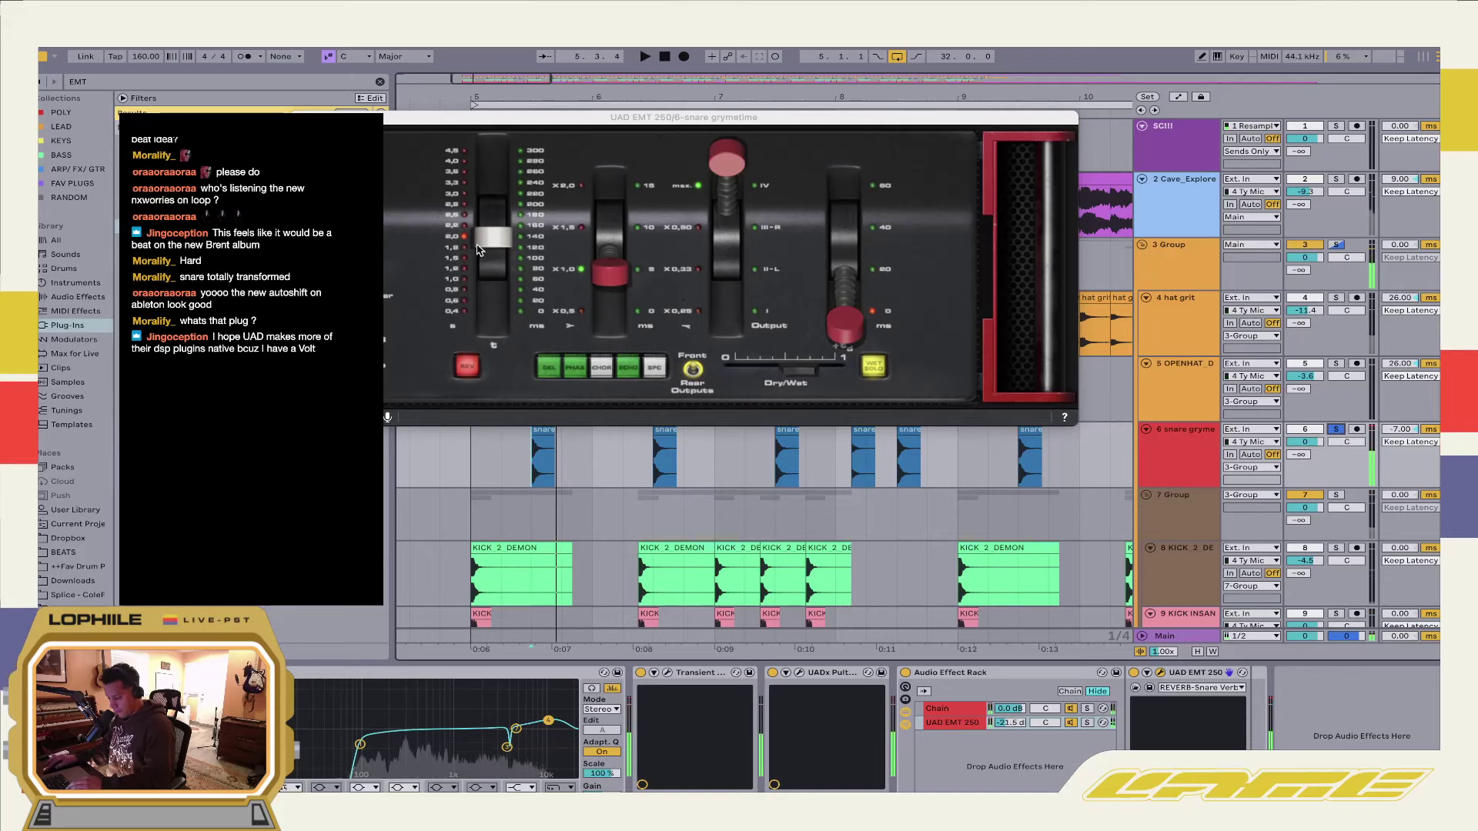
left_click_drag(483, 254, 506, 295)
key("space")
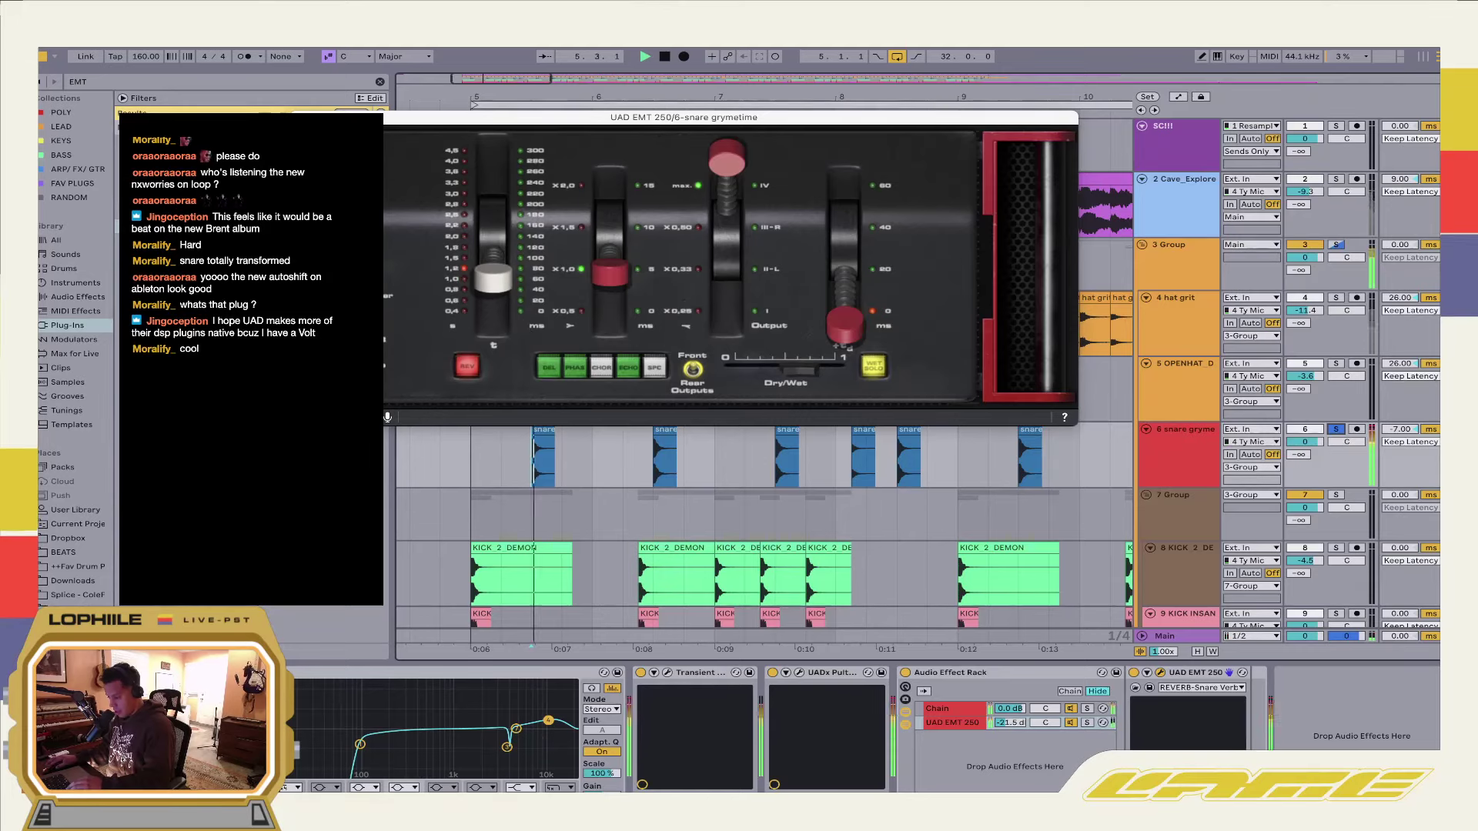
Clear the browser search and set the EMT 250's low-frequency decay multiplier to x2.0, playing the soloed snare
left_click(303, 117)
left_click(378, 81)
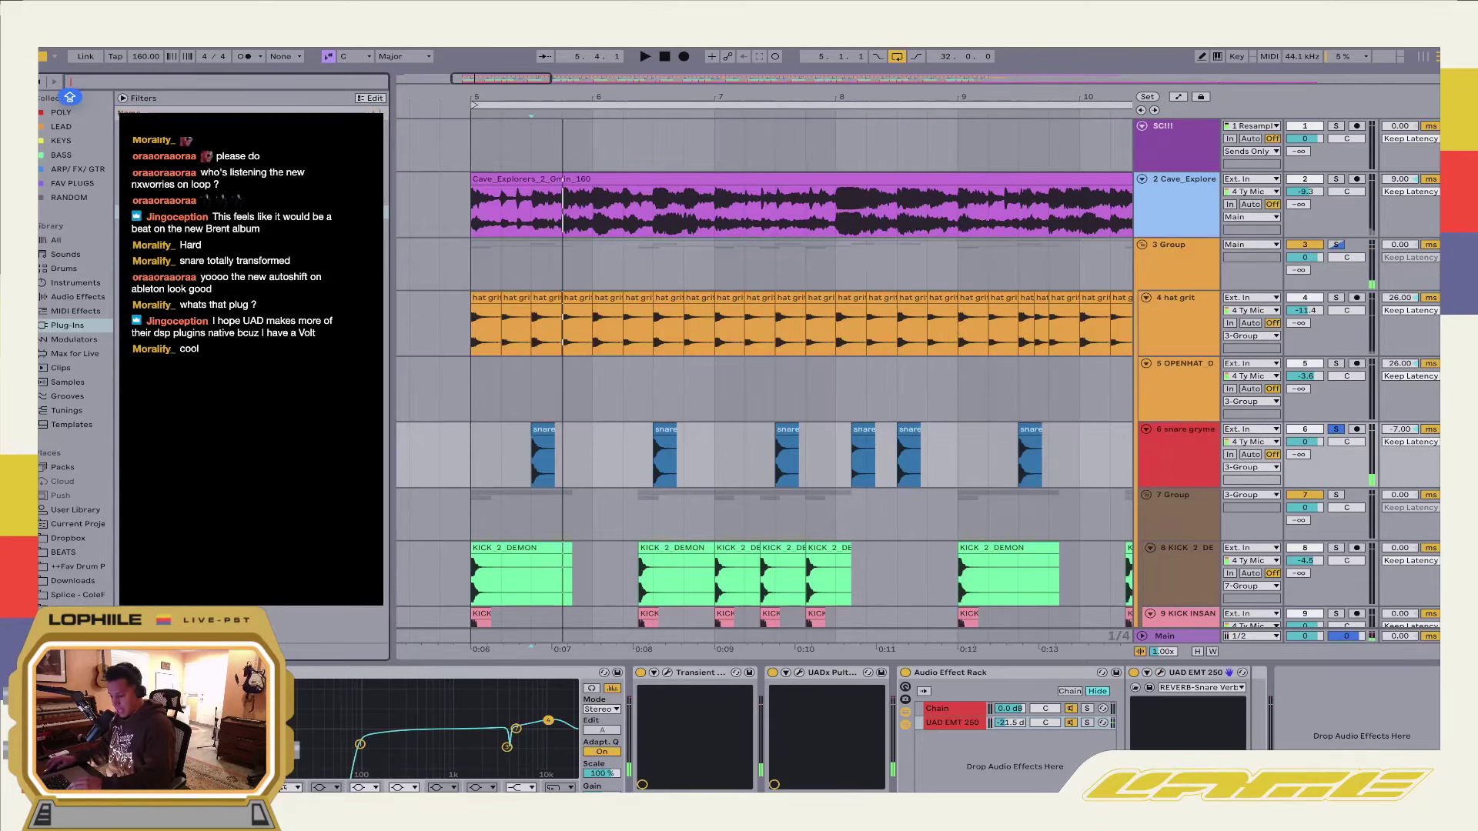
left_click(1160, 674)
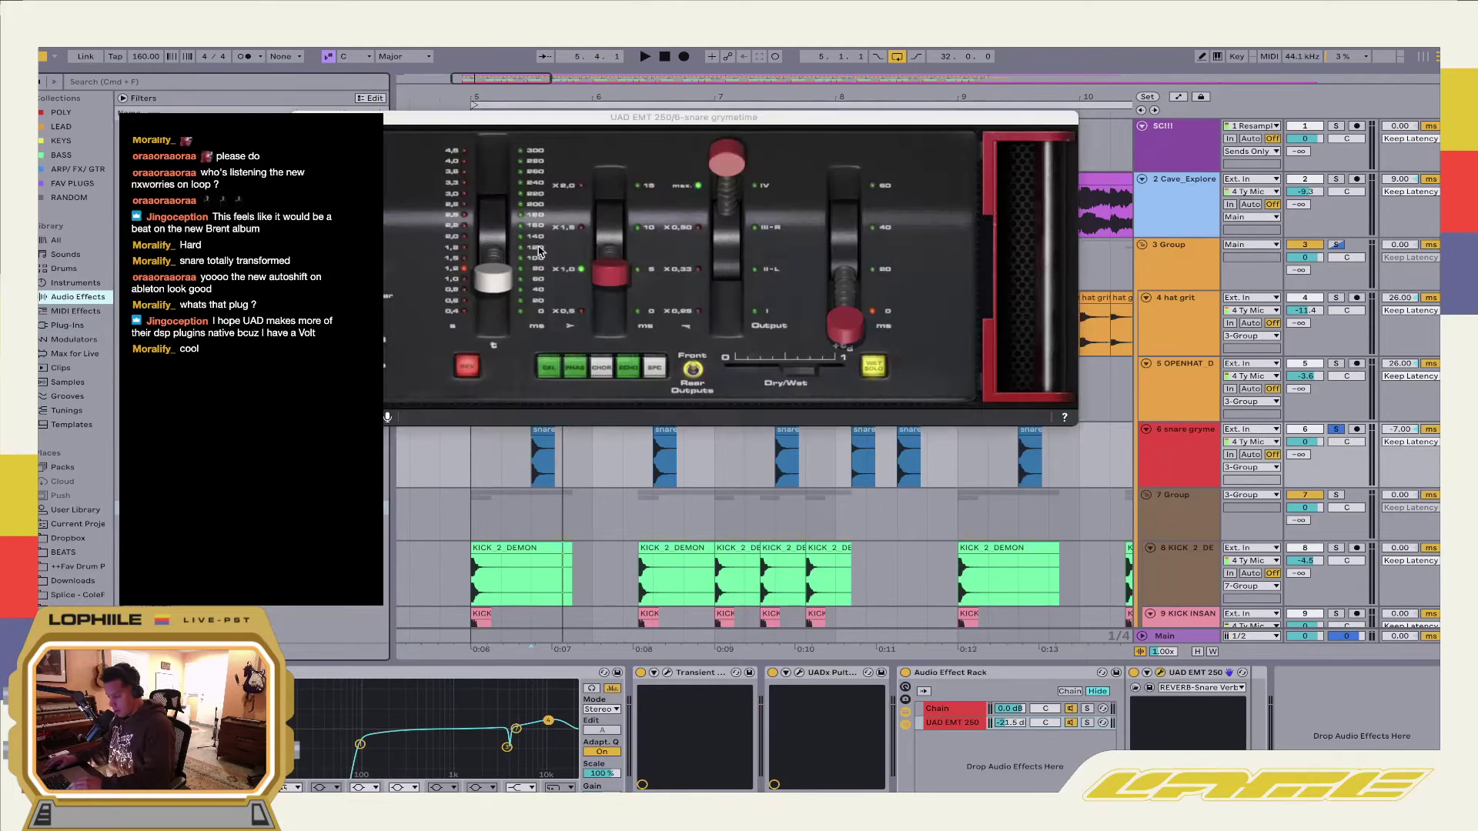
left_click_drag(612, 274, 616, 171)
key("space")
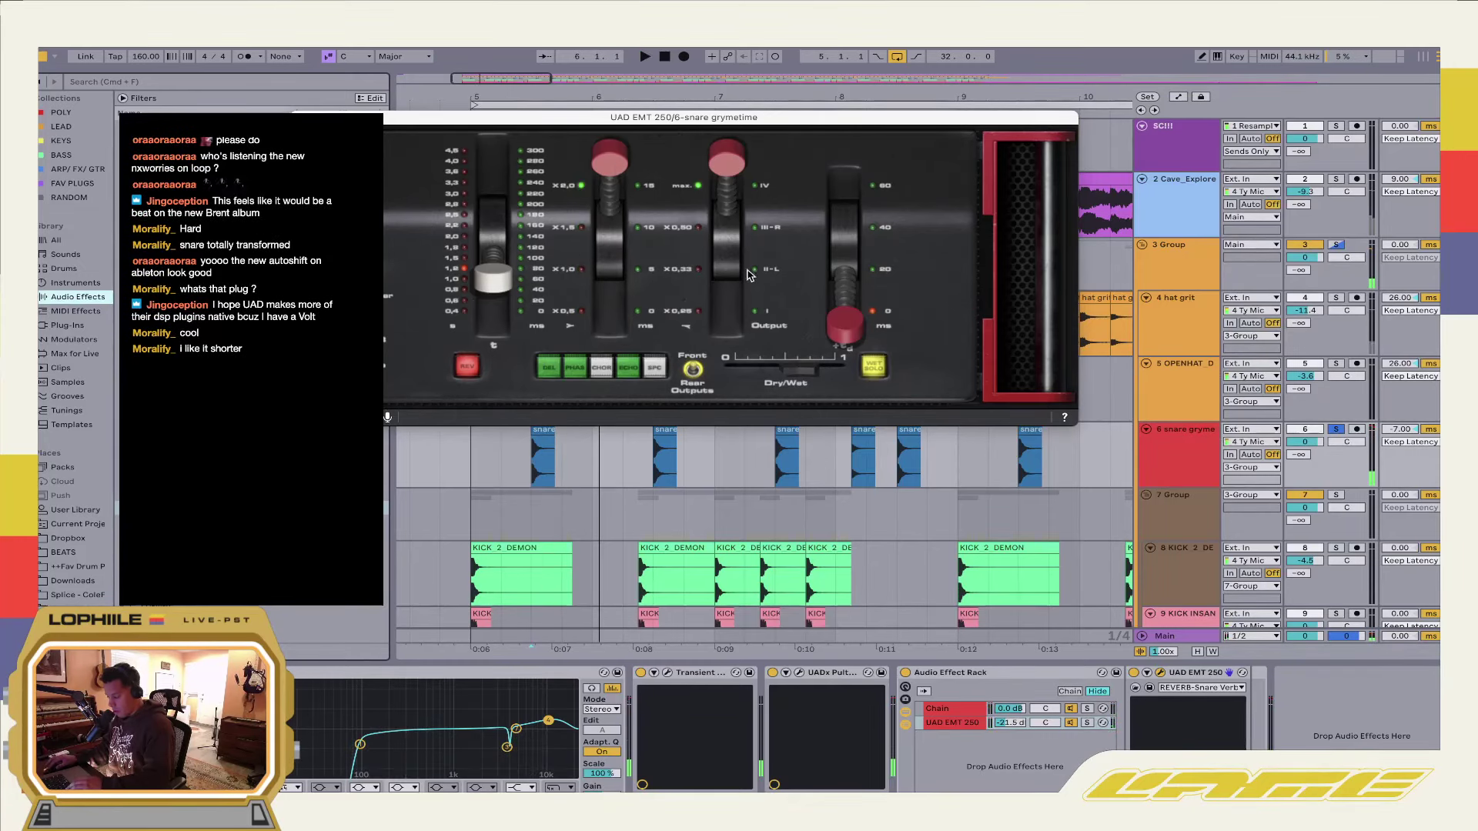
Set the EMT 250's high-frequency decay multiplier to x0.33 and audition the soloed snare hit
key("space")
left_click_drag(732, 179, 727, 264)
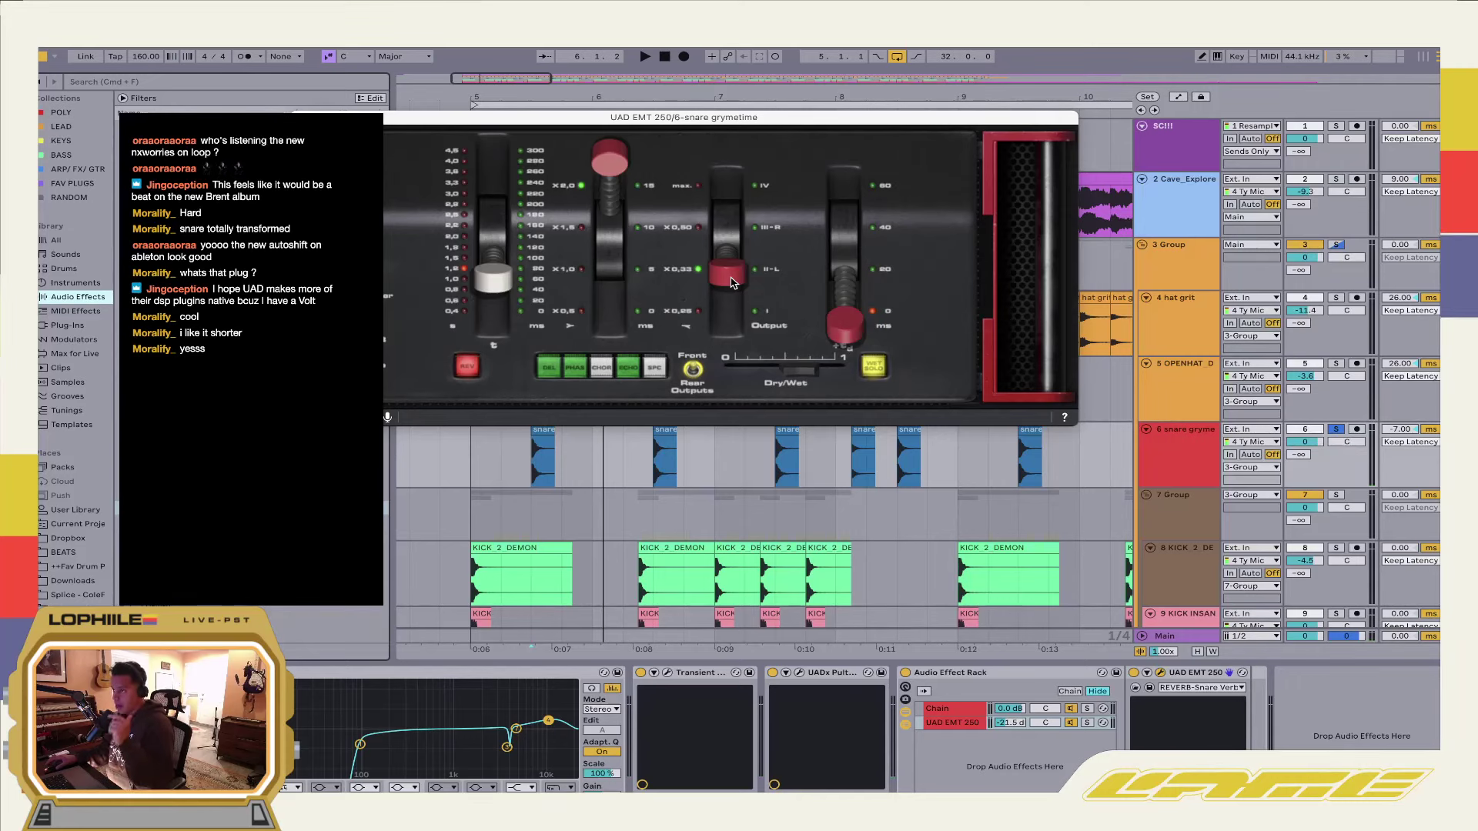
key("space")
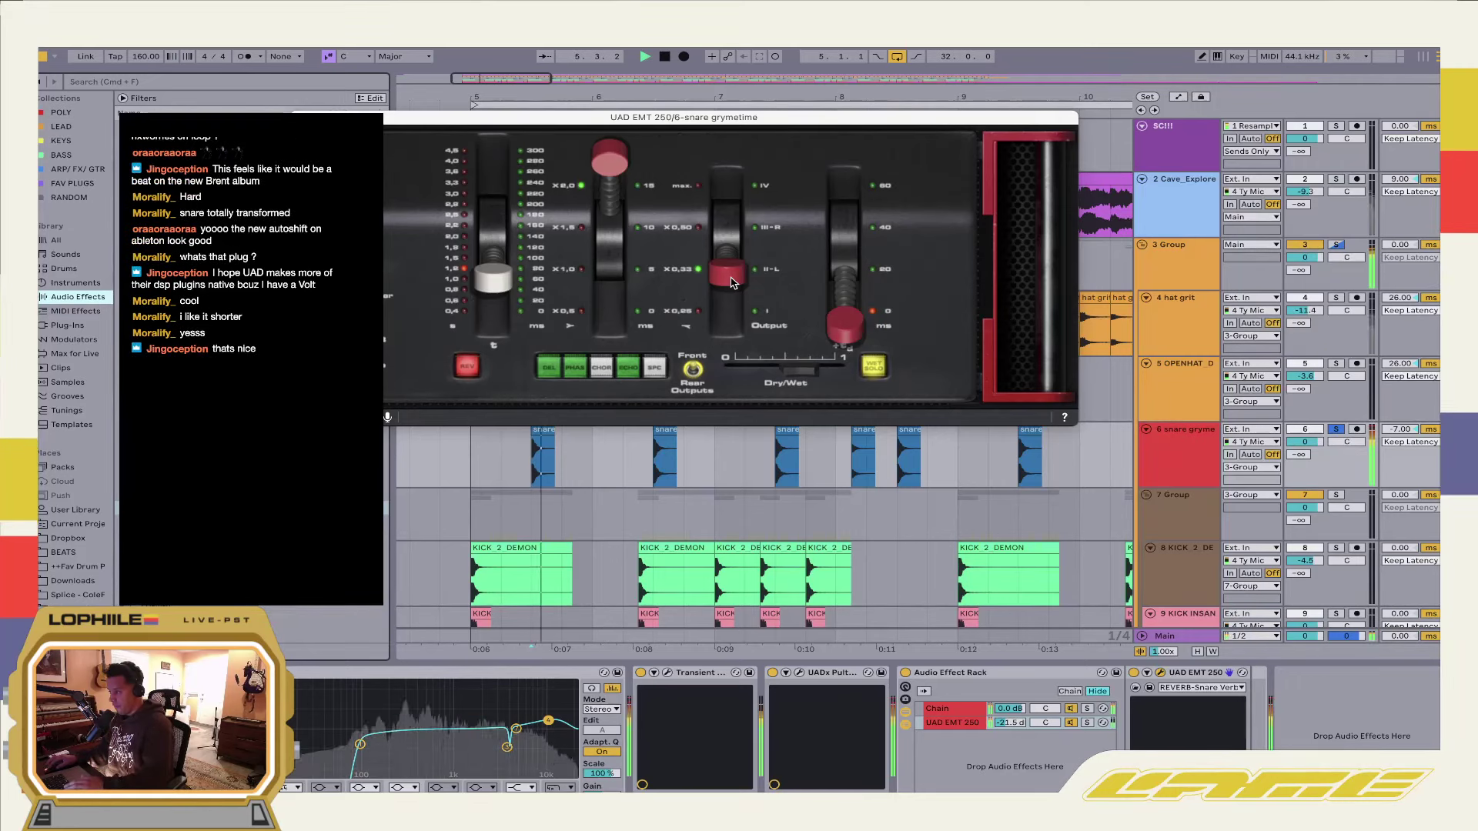
key("space")
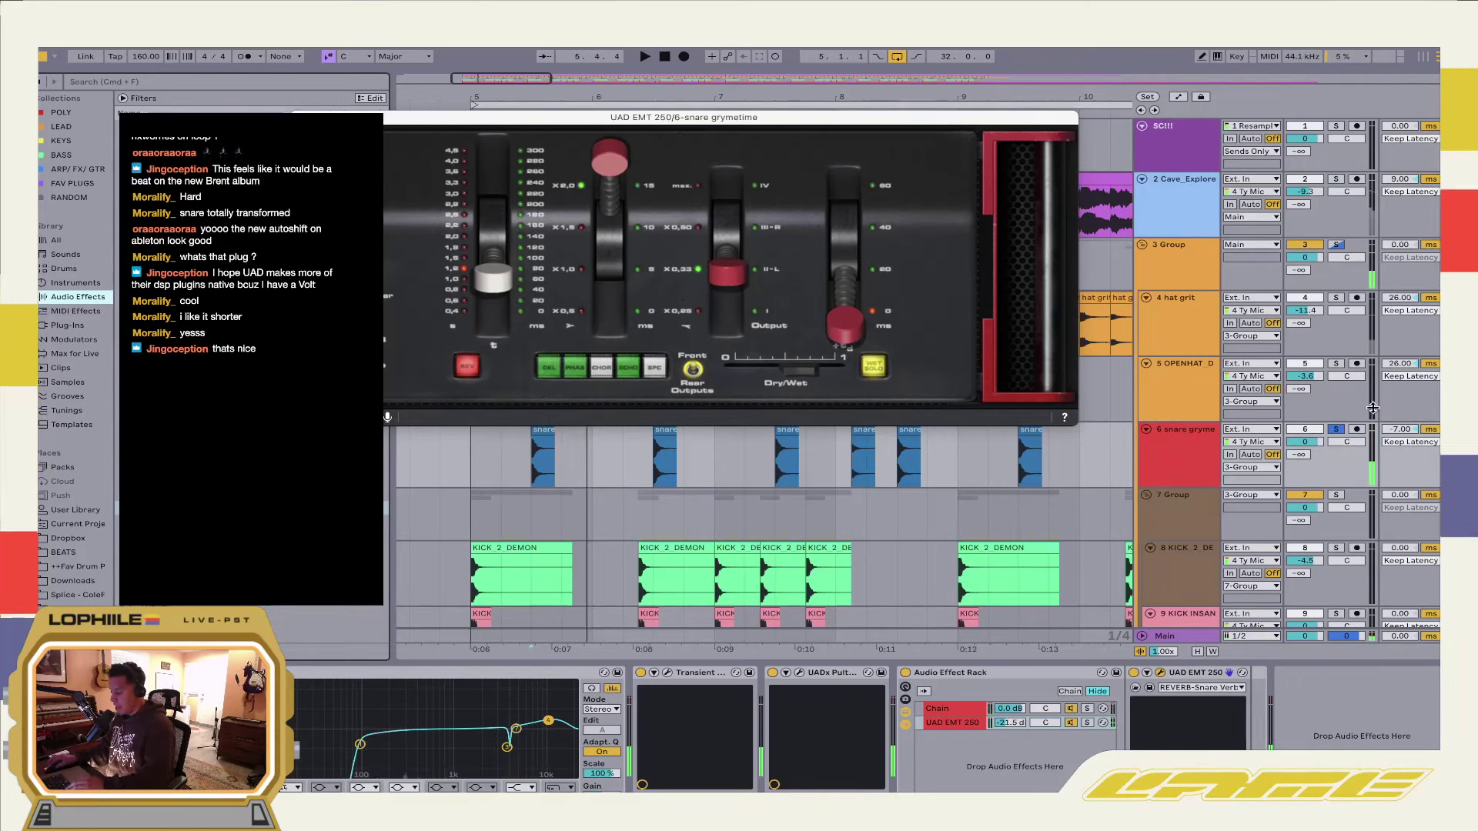
Unsolo the snare and slightly lower the EMT 250 chain's volume while the full beat plays
left_click(1338, 430)
key("space")
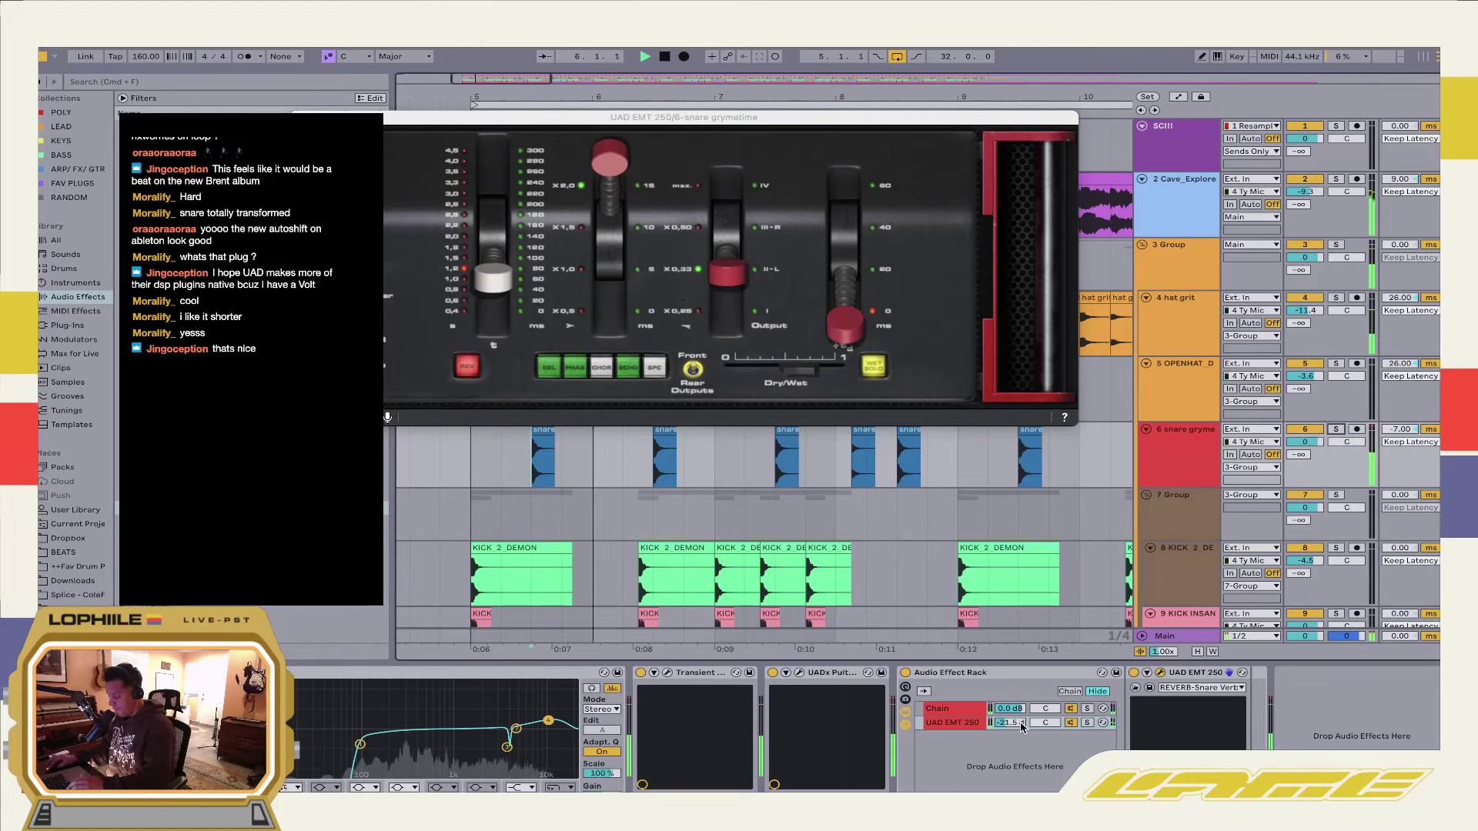
left_click_drag(1019, 727, 1016, 726)
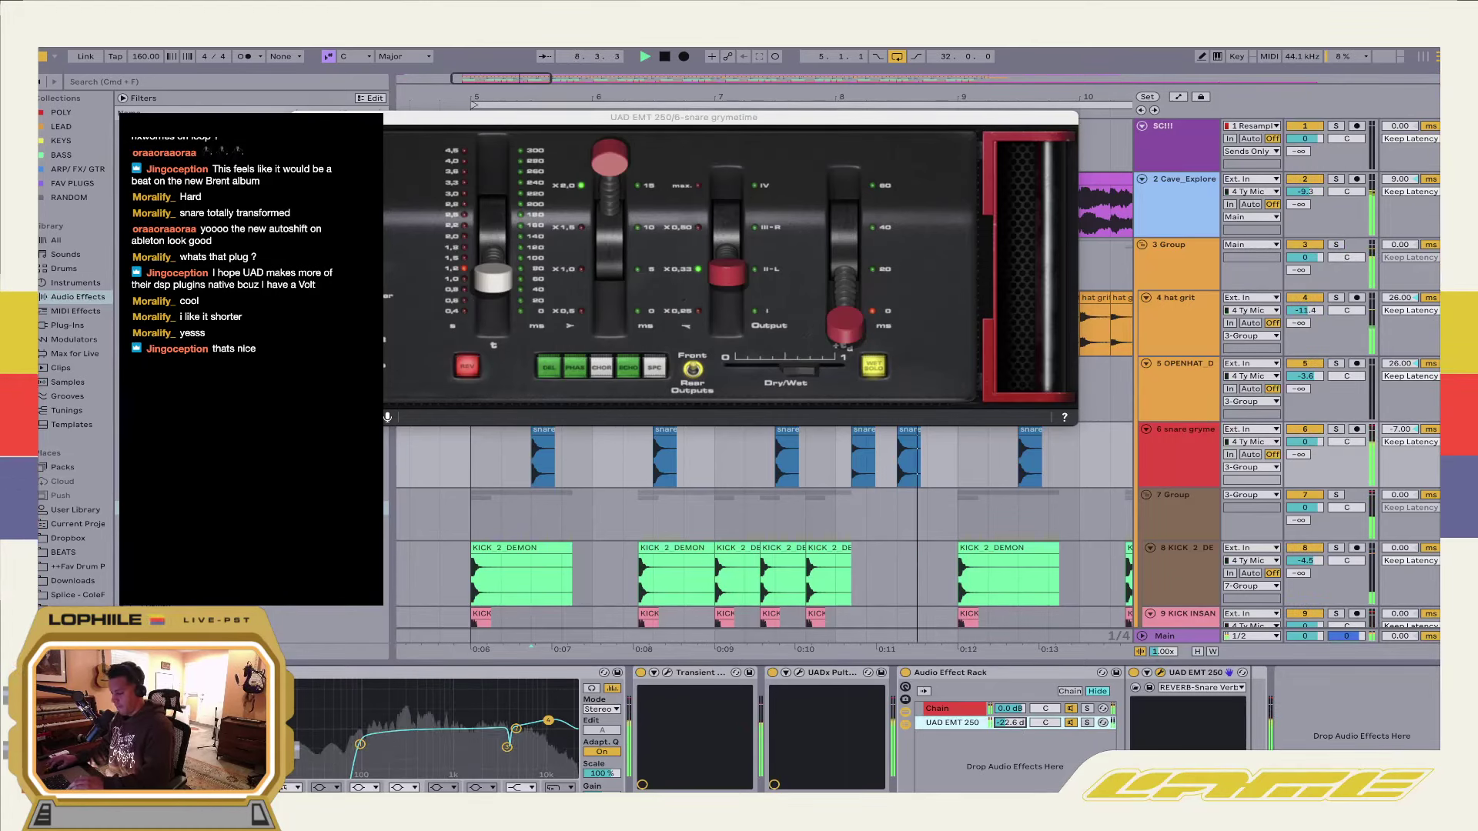
Add EQ Eight after the EMT 250 in its chain and set its low cut to 53.9 Hz with the snare soloed
key("super+alt+p")
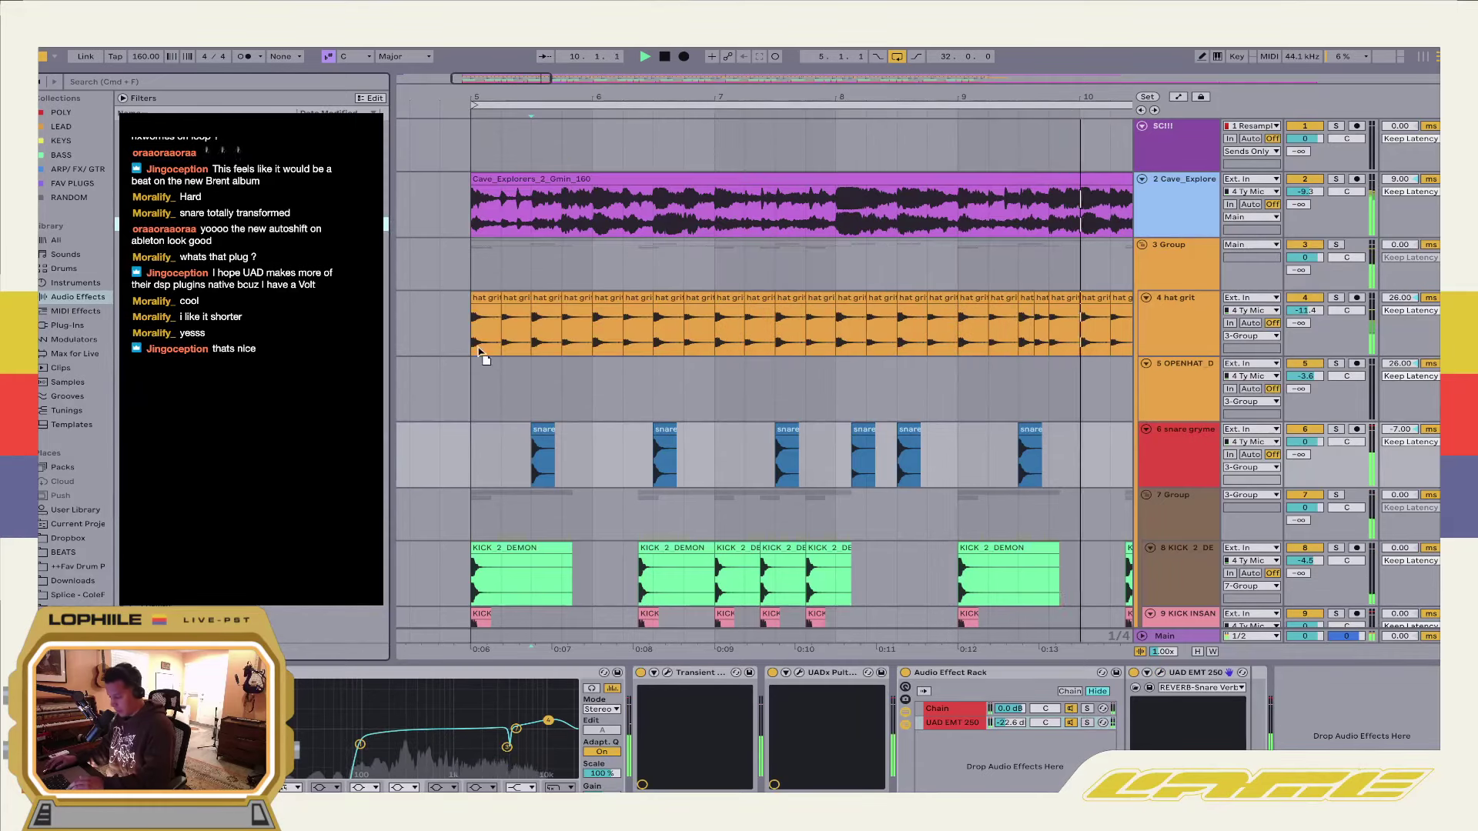
left_click(793, 465)
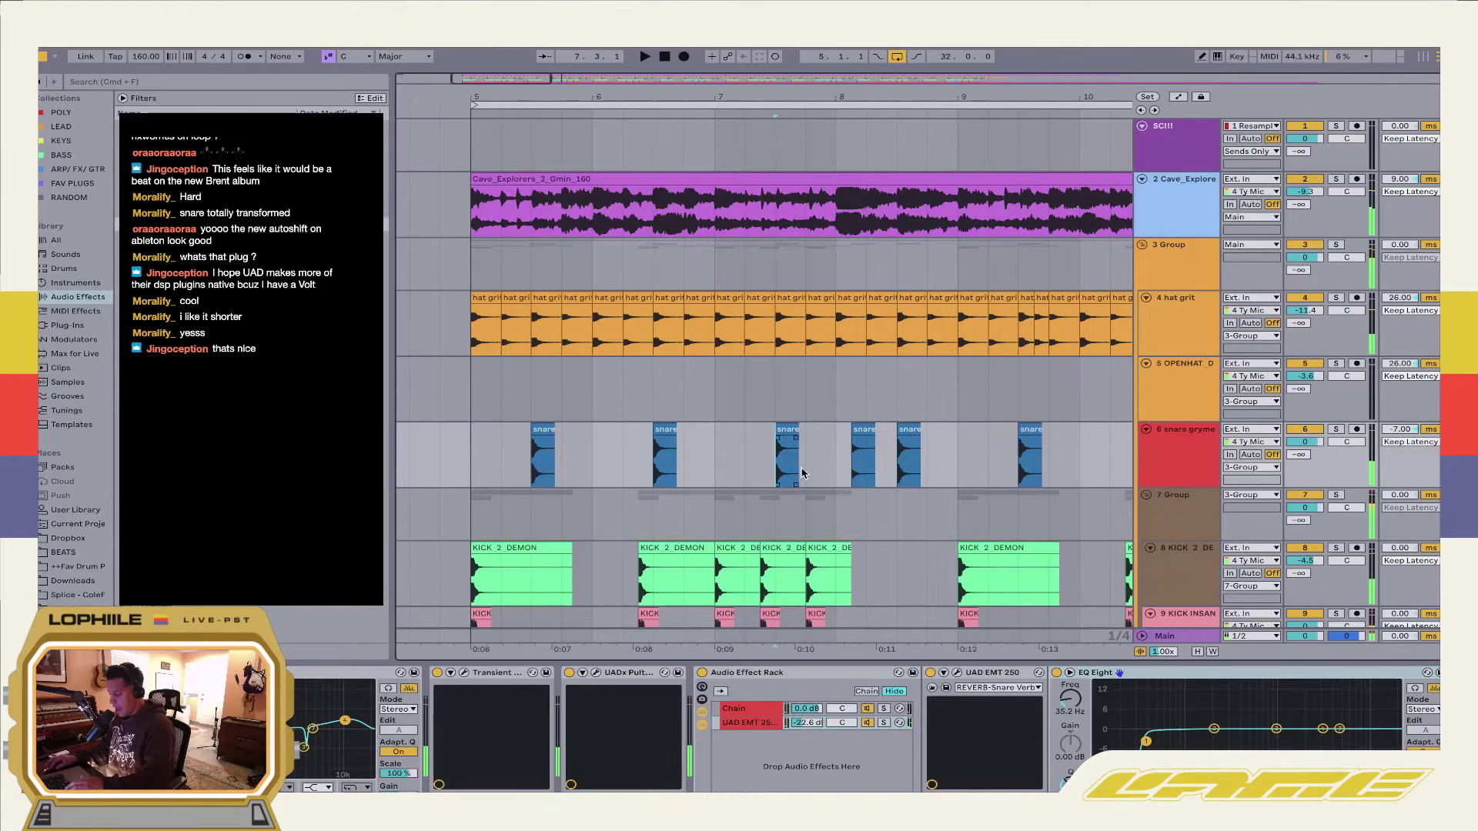
left_click(1338, 429)
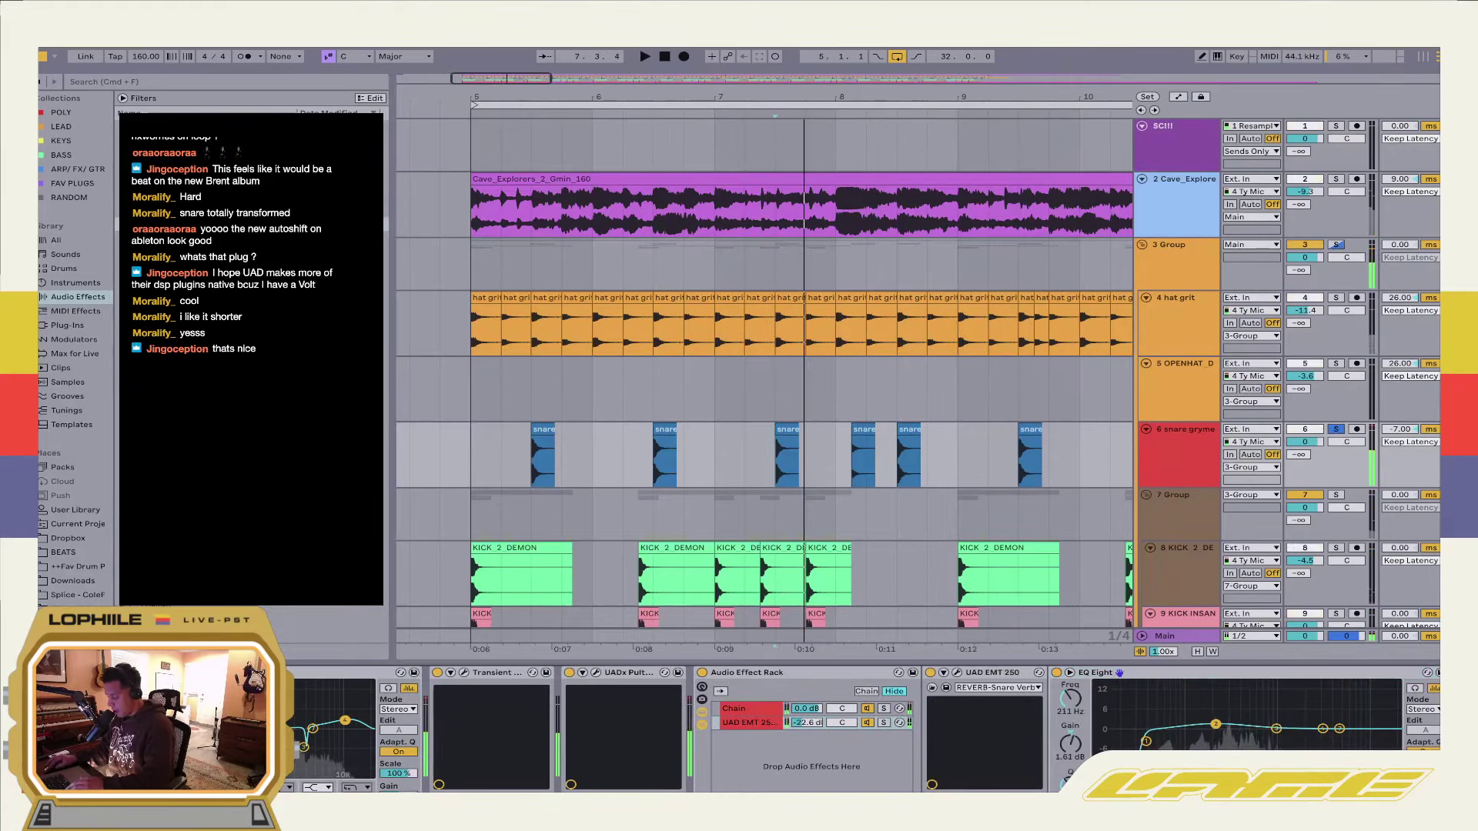
left_click_drag(1146, 741, 1162, 743)
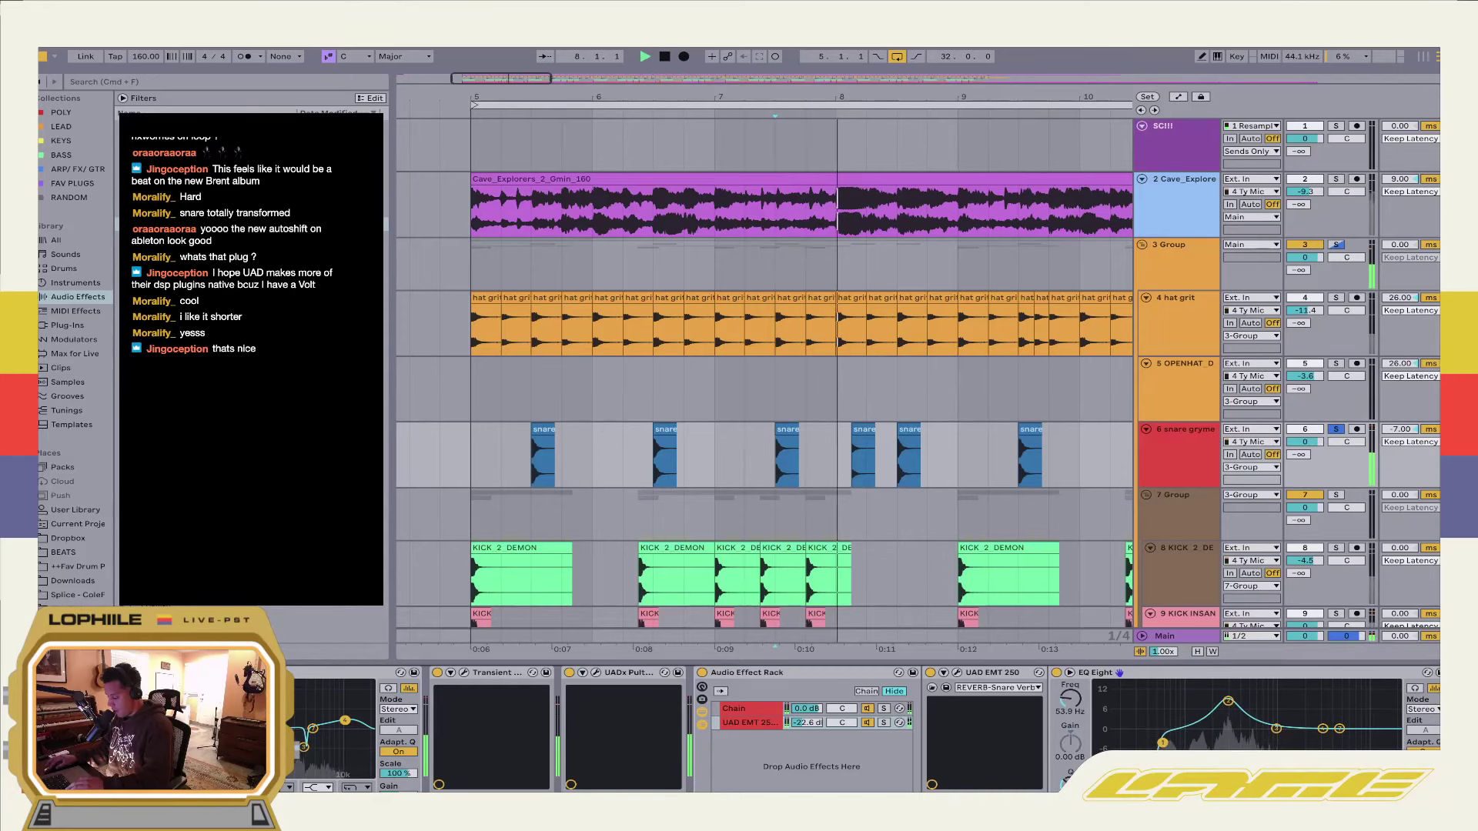
Play the full beat and set the EQ Eight's second band to a 3.81 dB boost at 290 Hz
key("space")
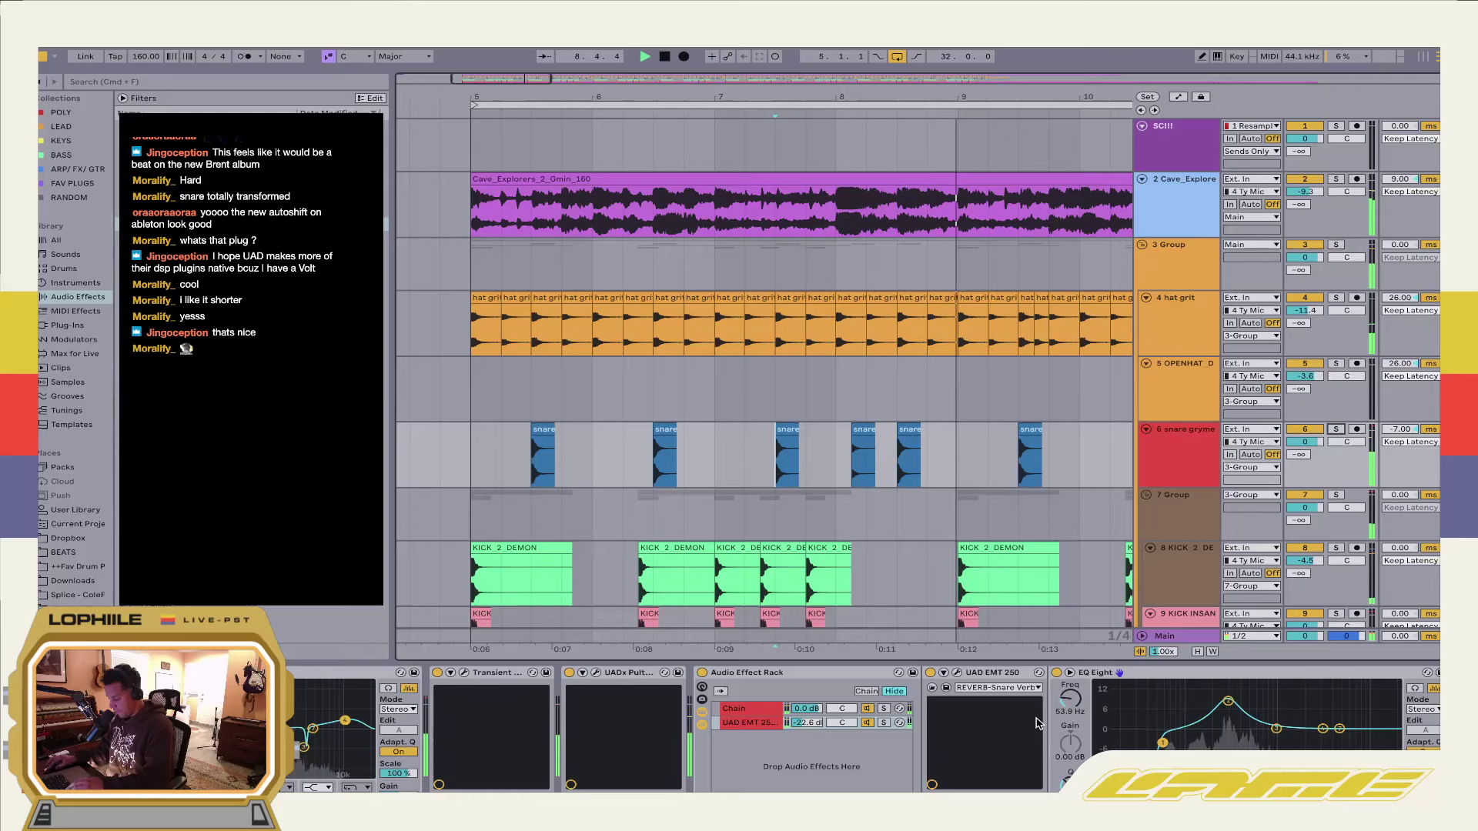
left_click(1228, 701)
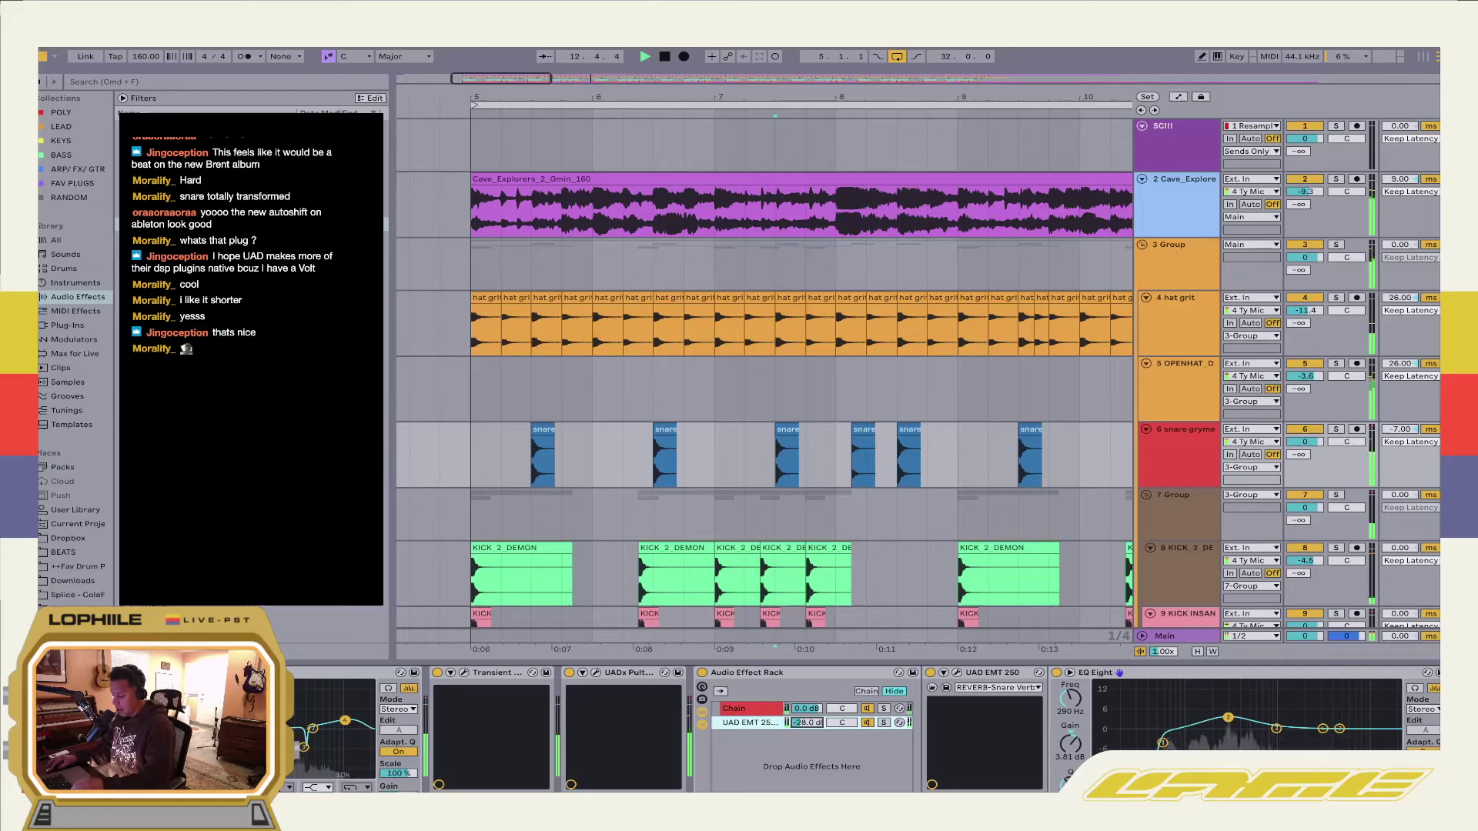
left_click(785, 473)
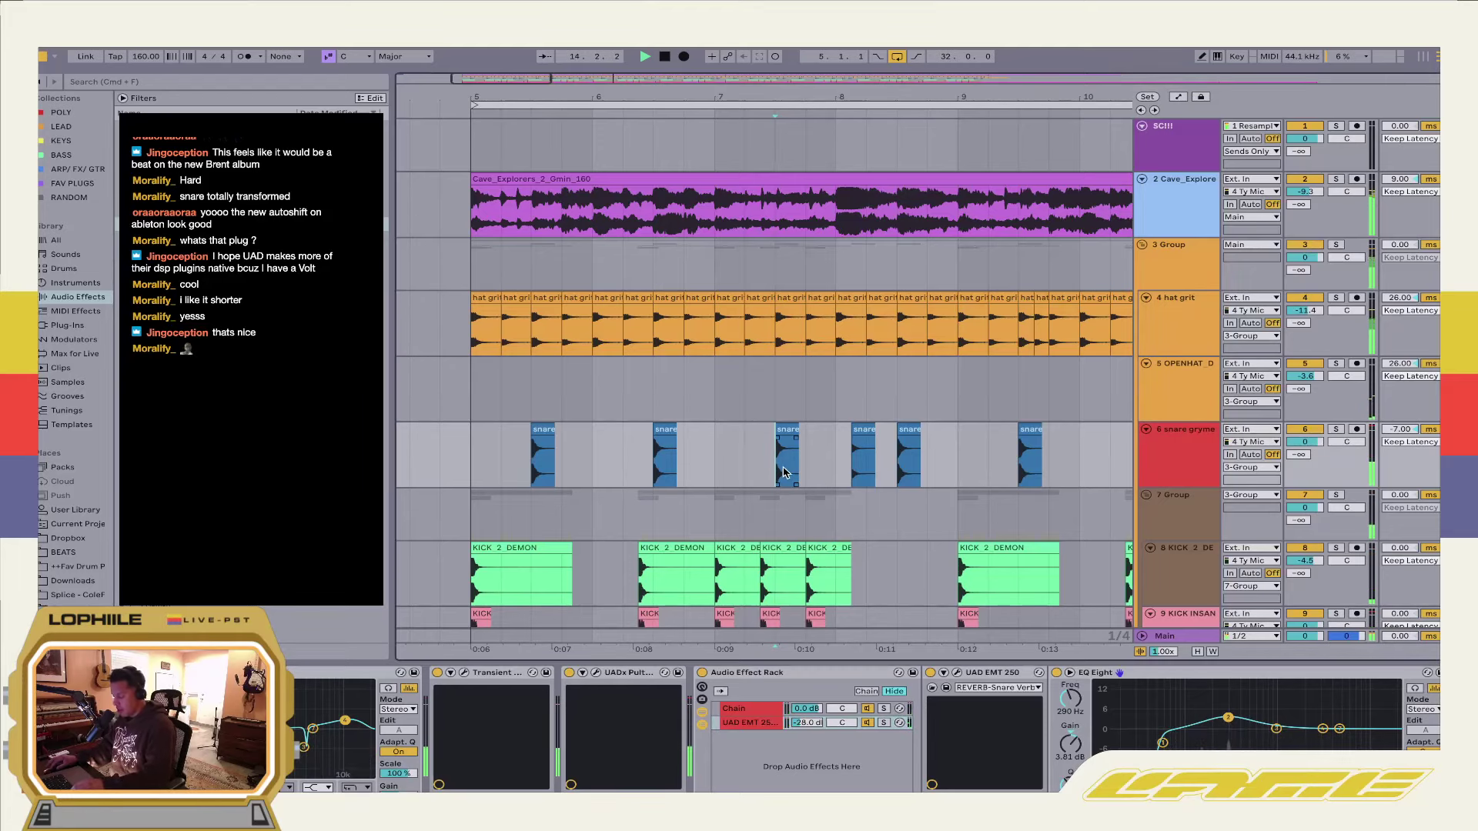
Set the EMT 250's high-frequency decay multiplier to x0.50 and its chain volume to about -24 dB, then hide the plug-in window
left_click(956, 673)
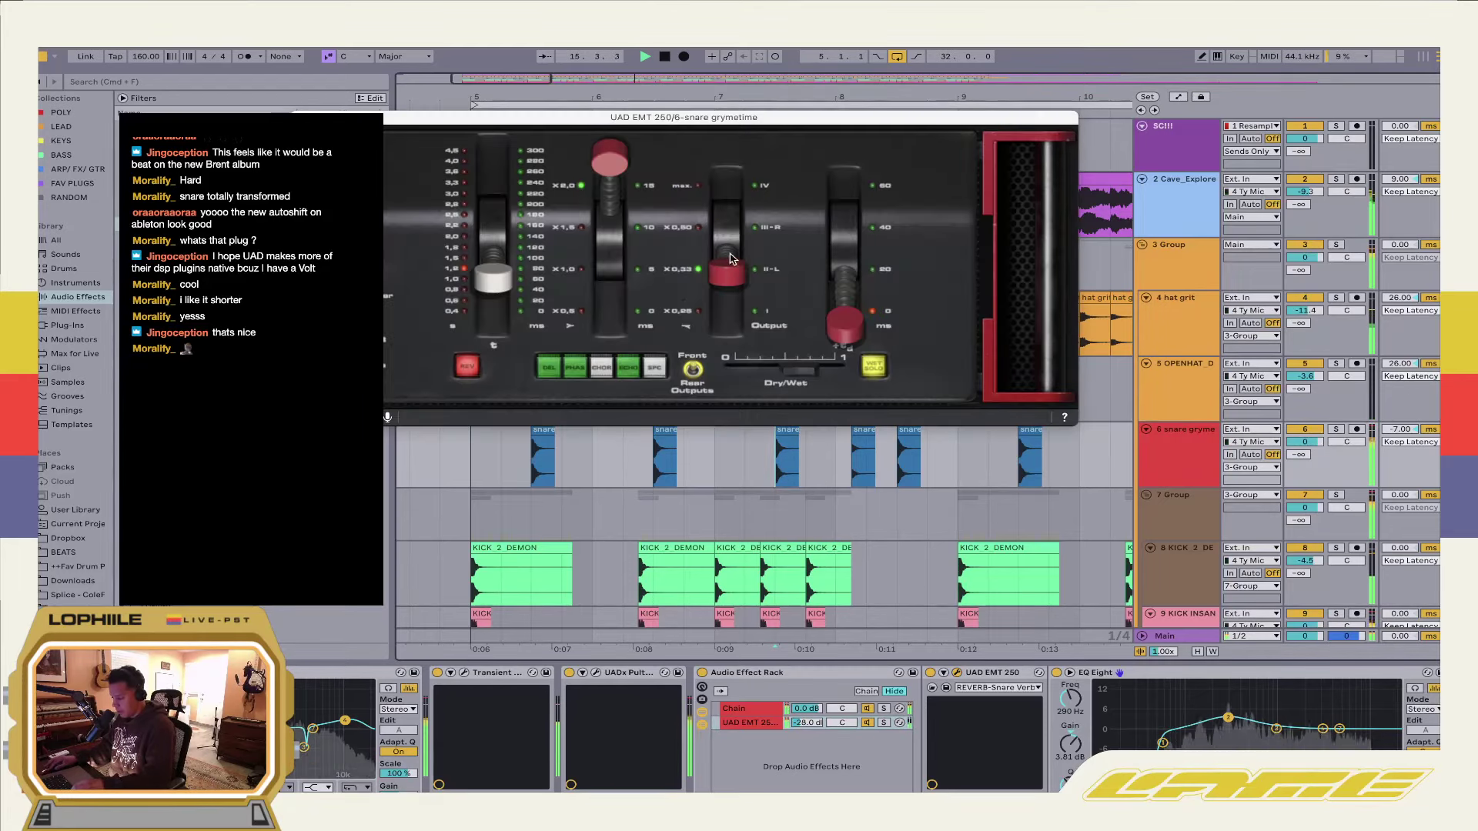
left_click_drag(735, 273, 738, 229)
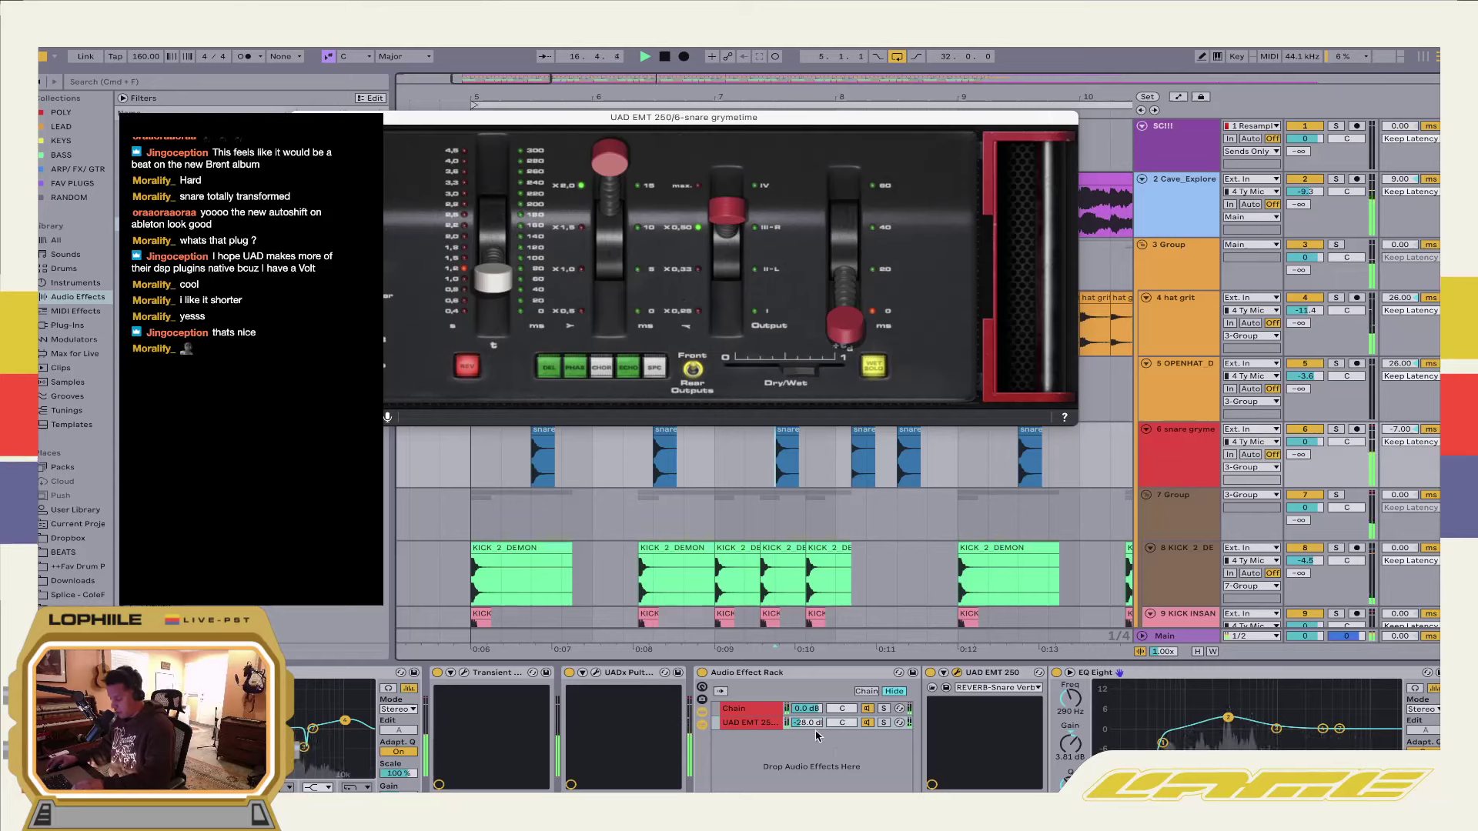
mouse_move(807, 723)
left_mouse_down()
mouse_move(807, 682)
mouse_move(817, 743)
mouse_move(817, 729)
left_mouse_up()
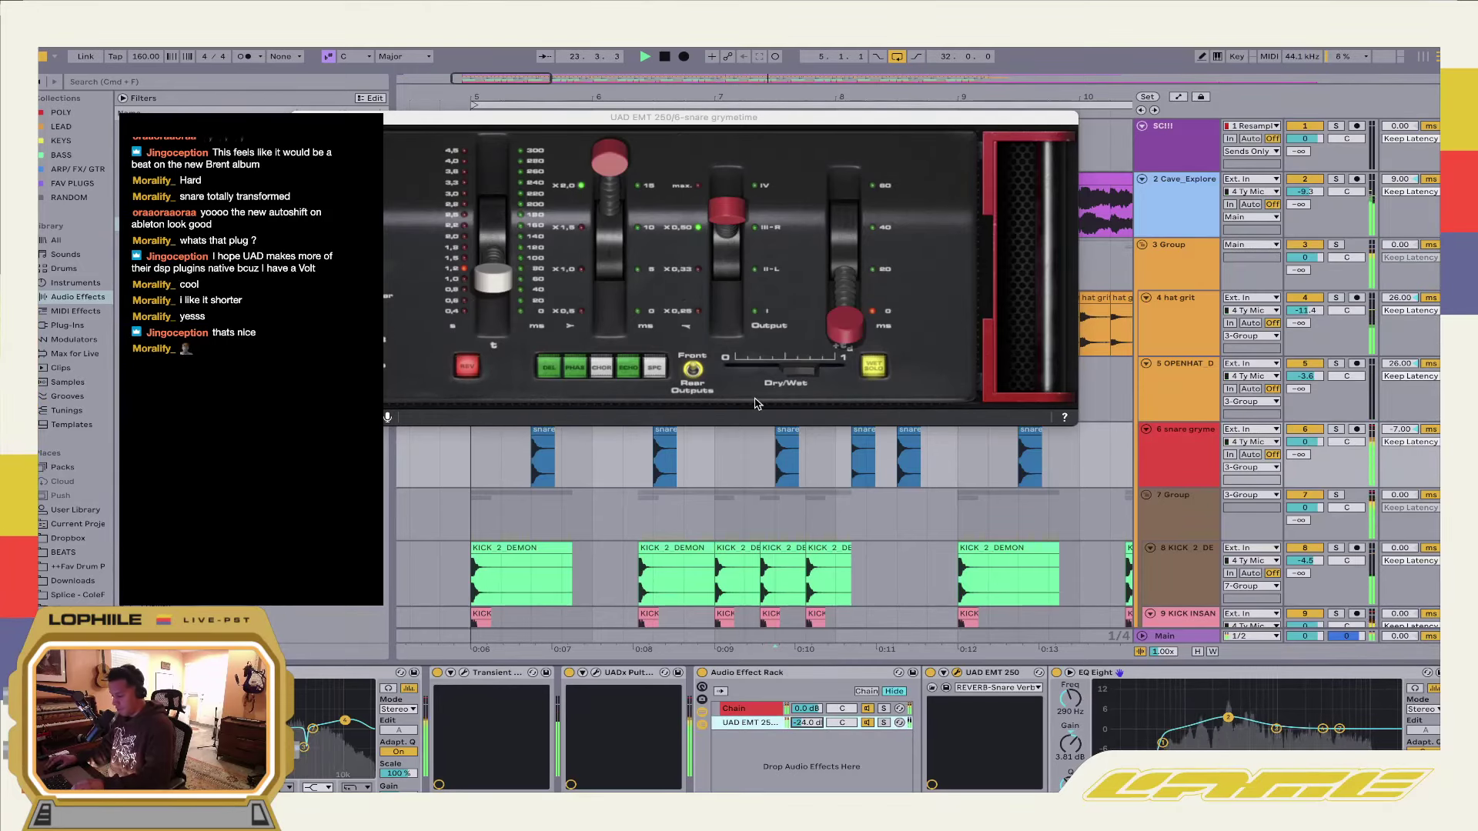
key("super+alt+p")
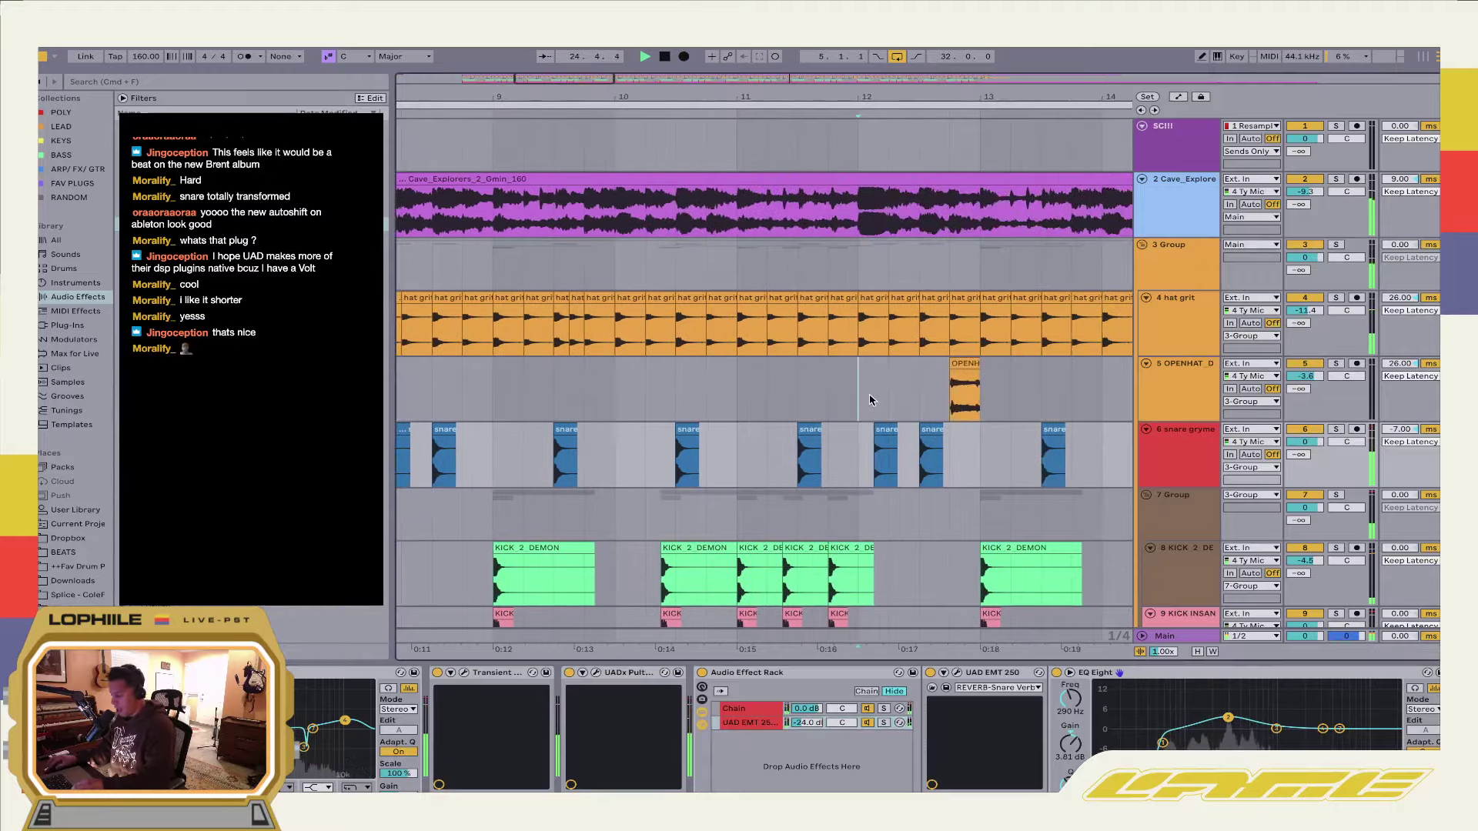
Raise the snare's UAD EMT 250 chain volume to about -20.4 dB during full playback, then stop playback
left_click(868, 400)
key("minus")
key("minus")
key("minus")
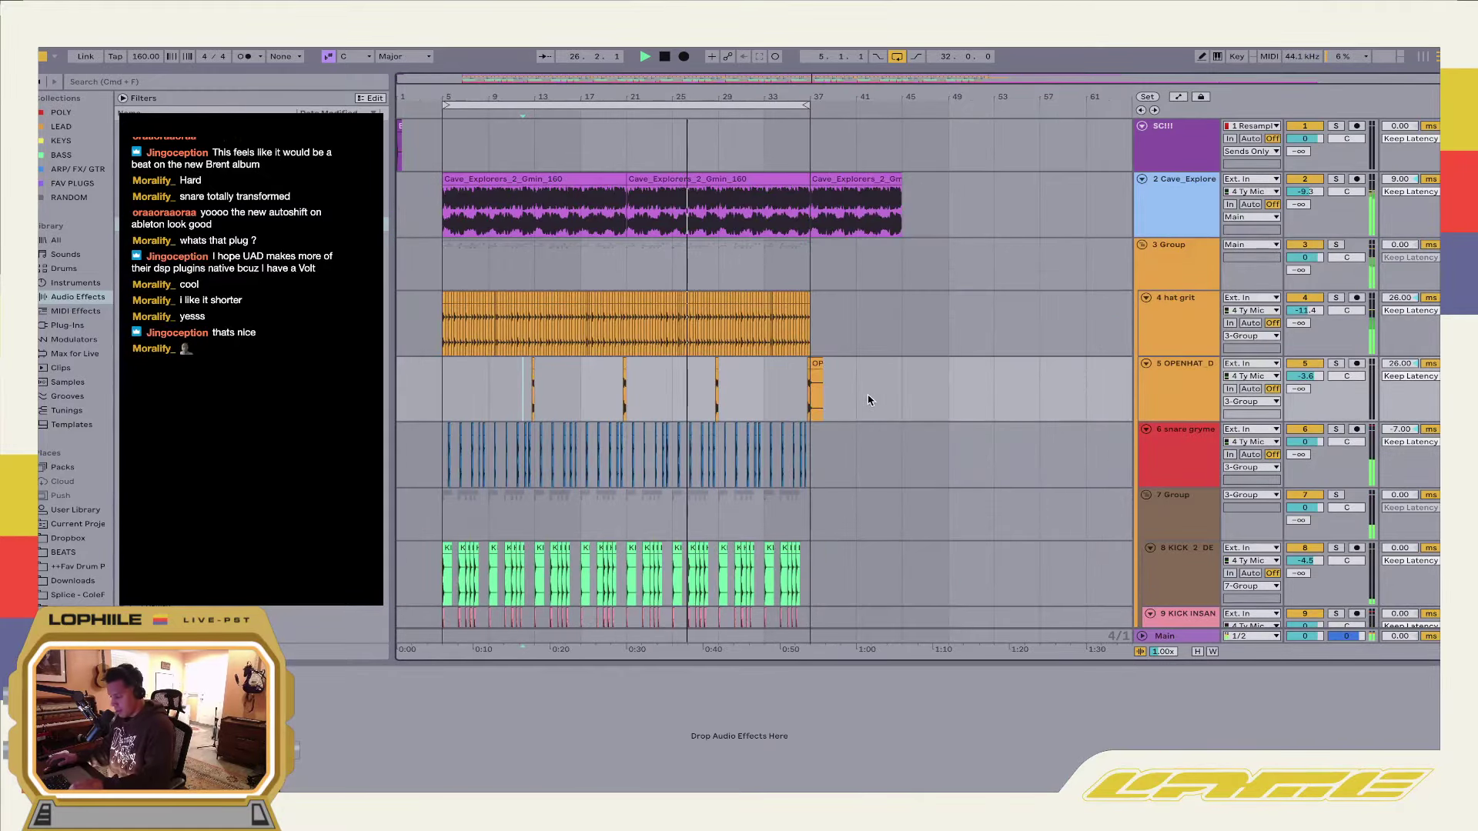
scroll(840, 368, "down", 5)
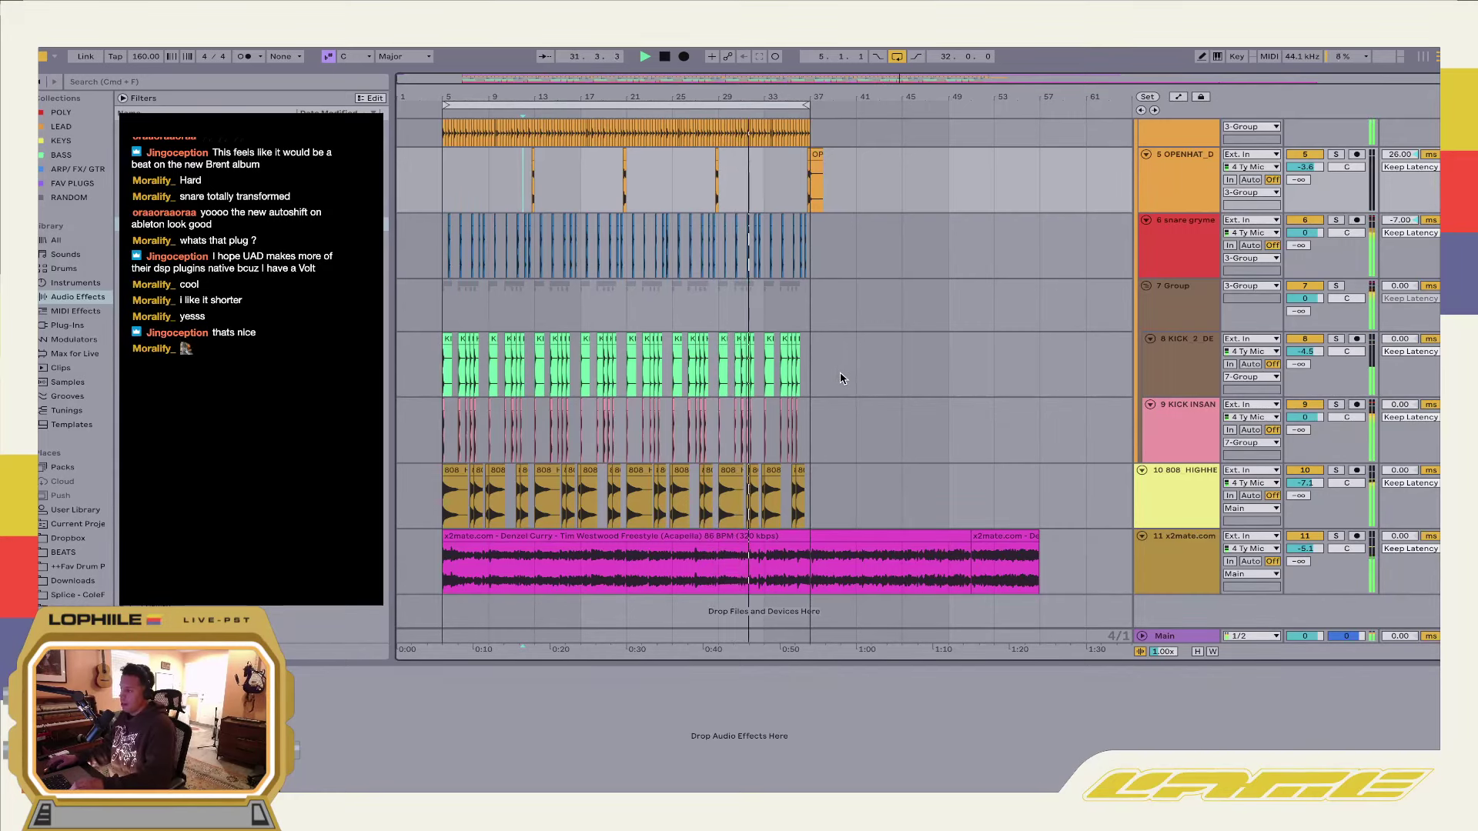
scroll(851, 291, "up", 1)
left_click(851, 291)
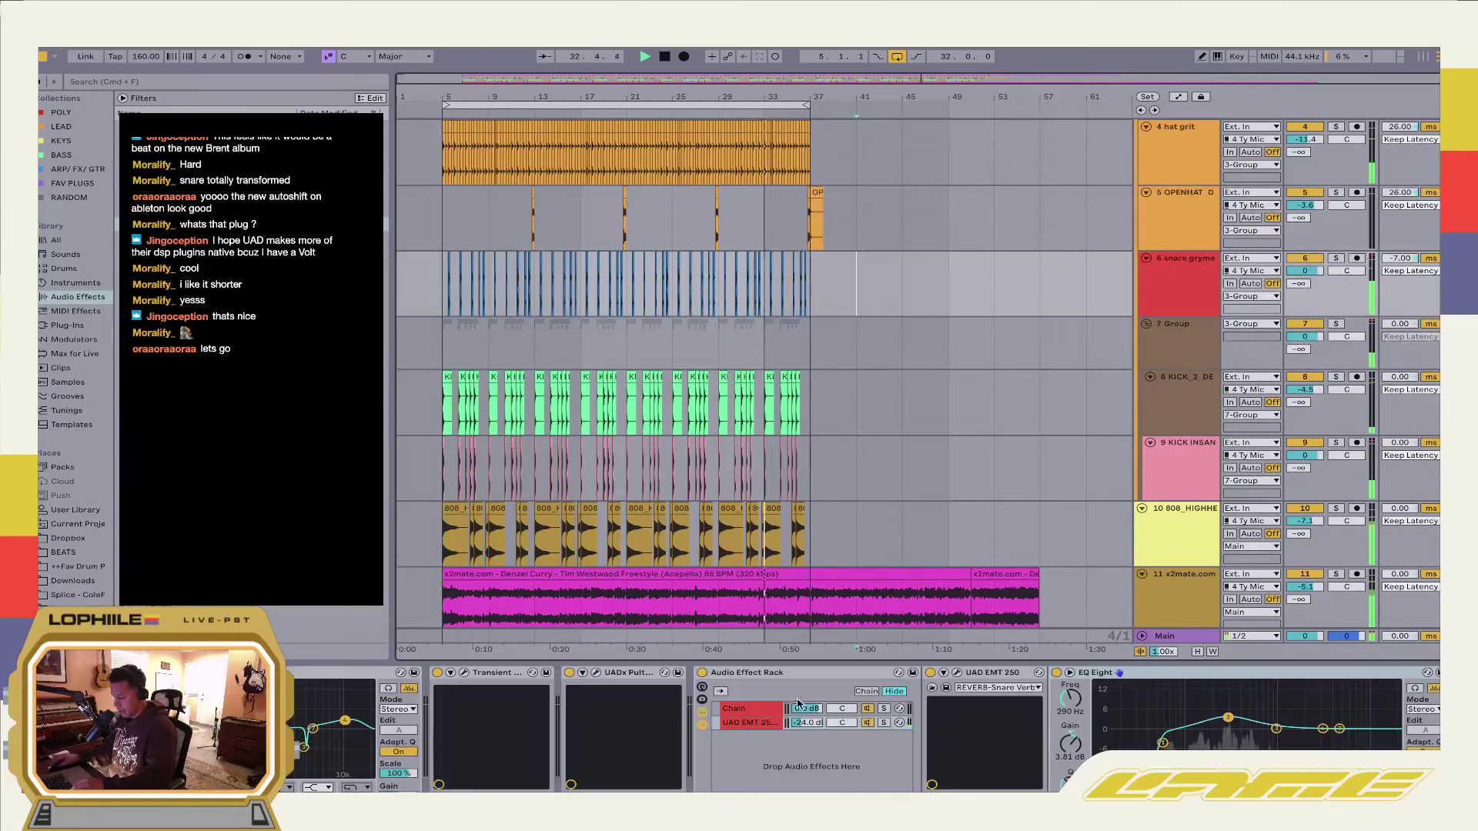
left_click(813, 724)
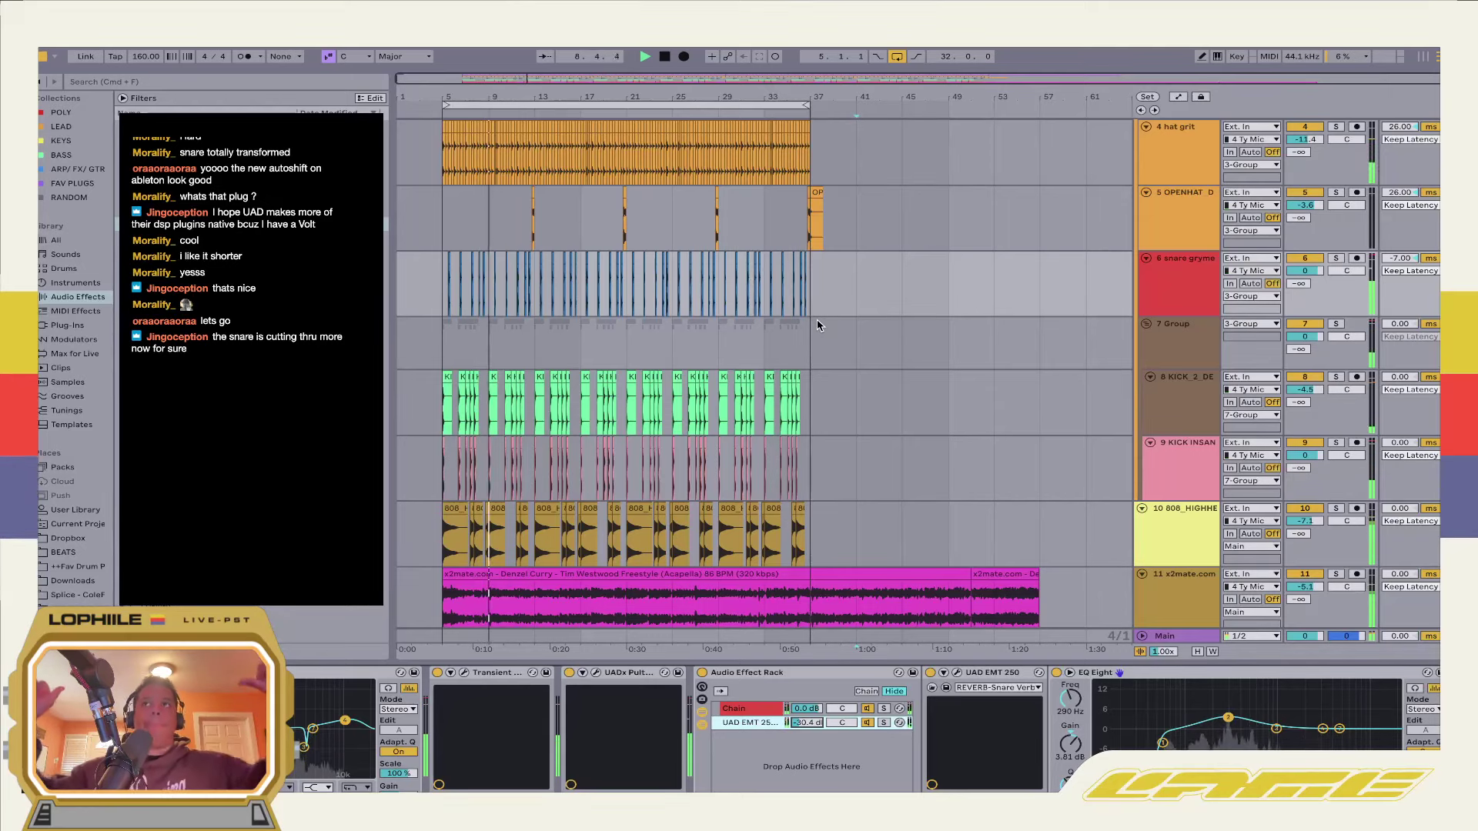
left_click(743, 346)
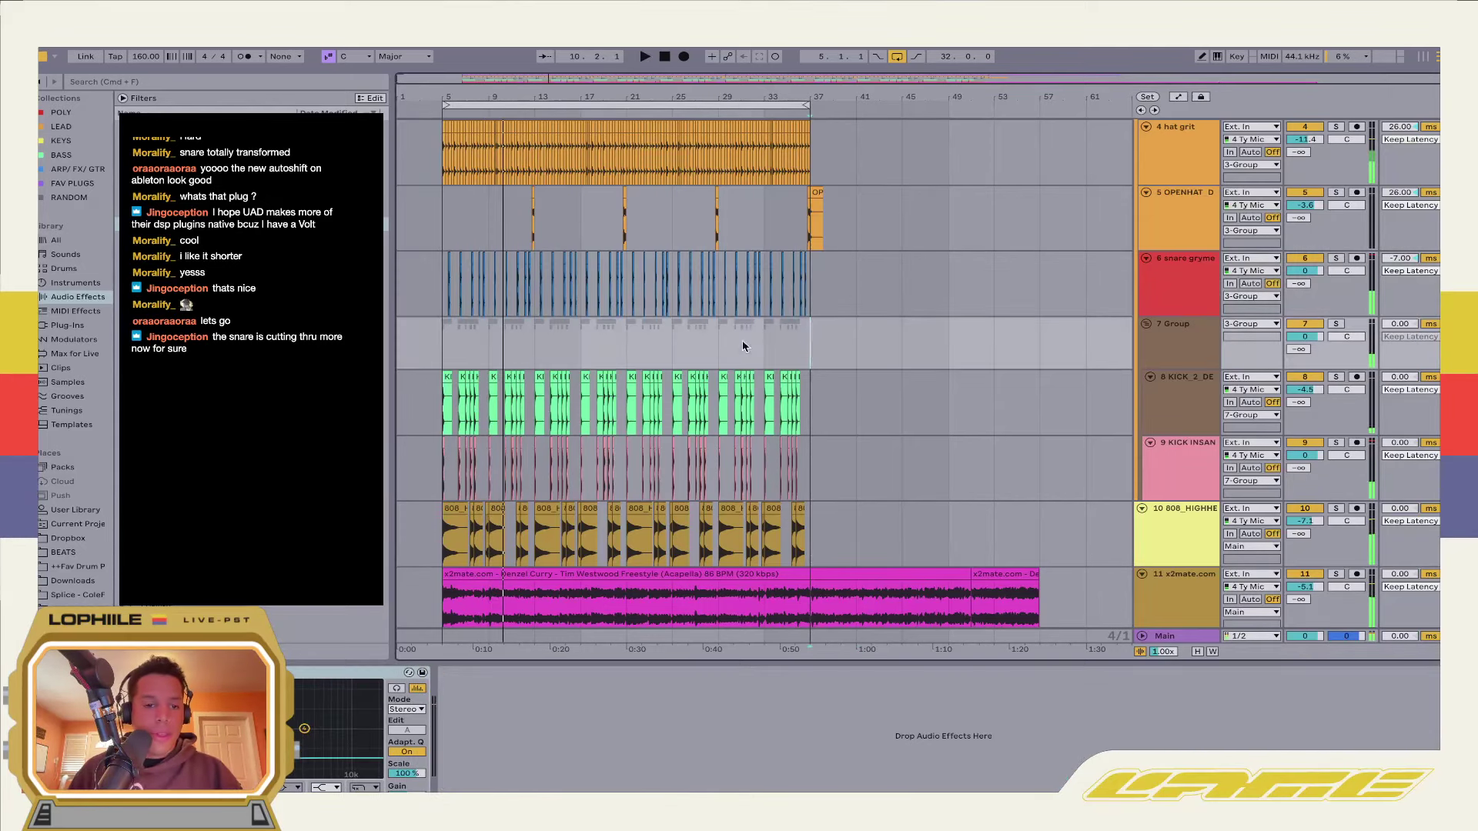
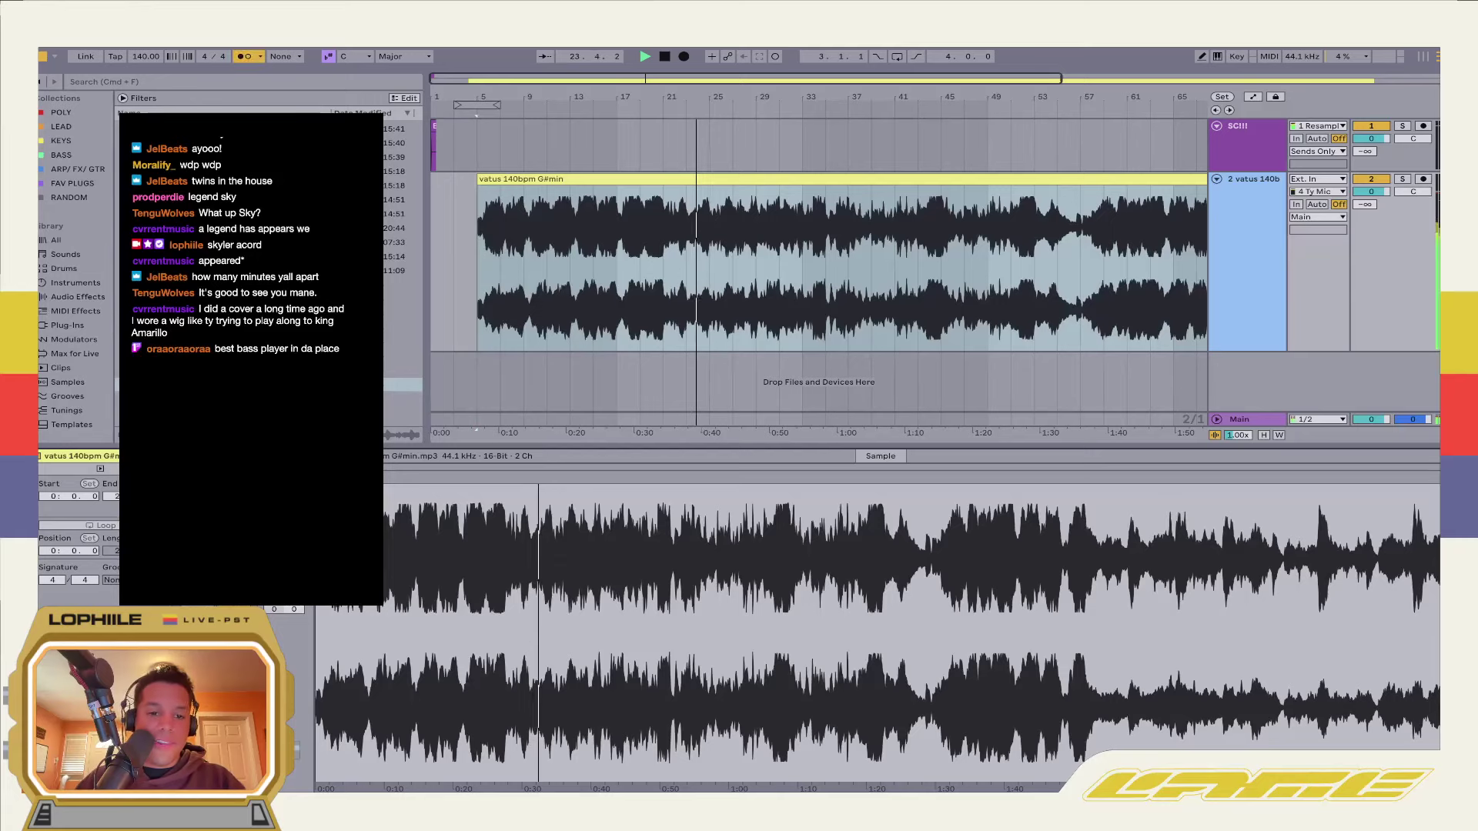
Audition the vatus 140bpm G#min sample from several points along its length, then stop playback
left_click(614, 315)
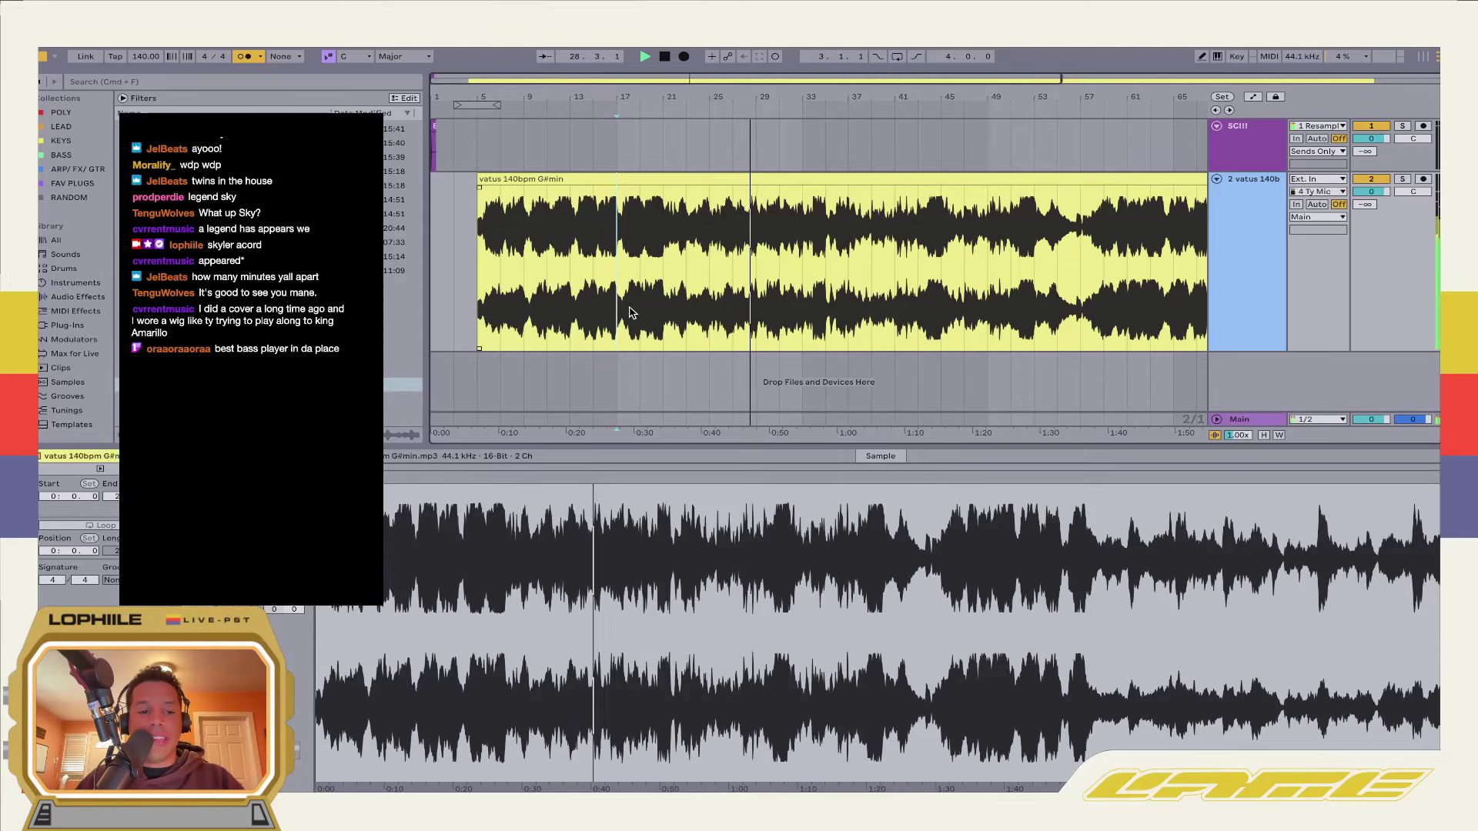
left_click(808, 301)
key("space")
key("space")
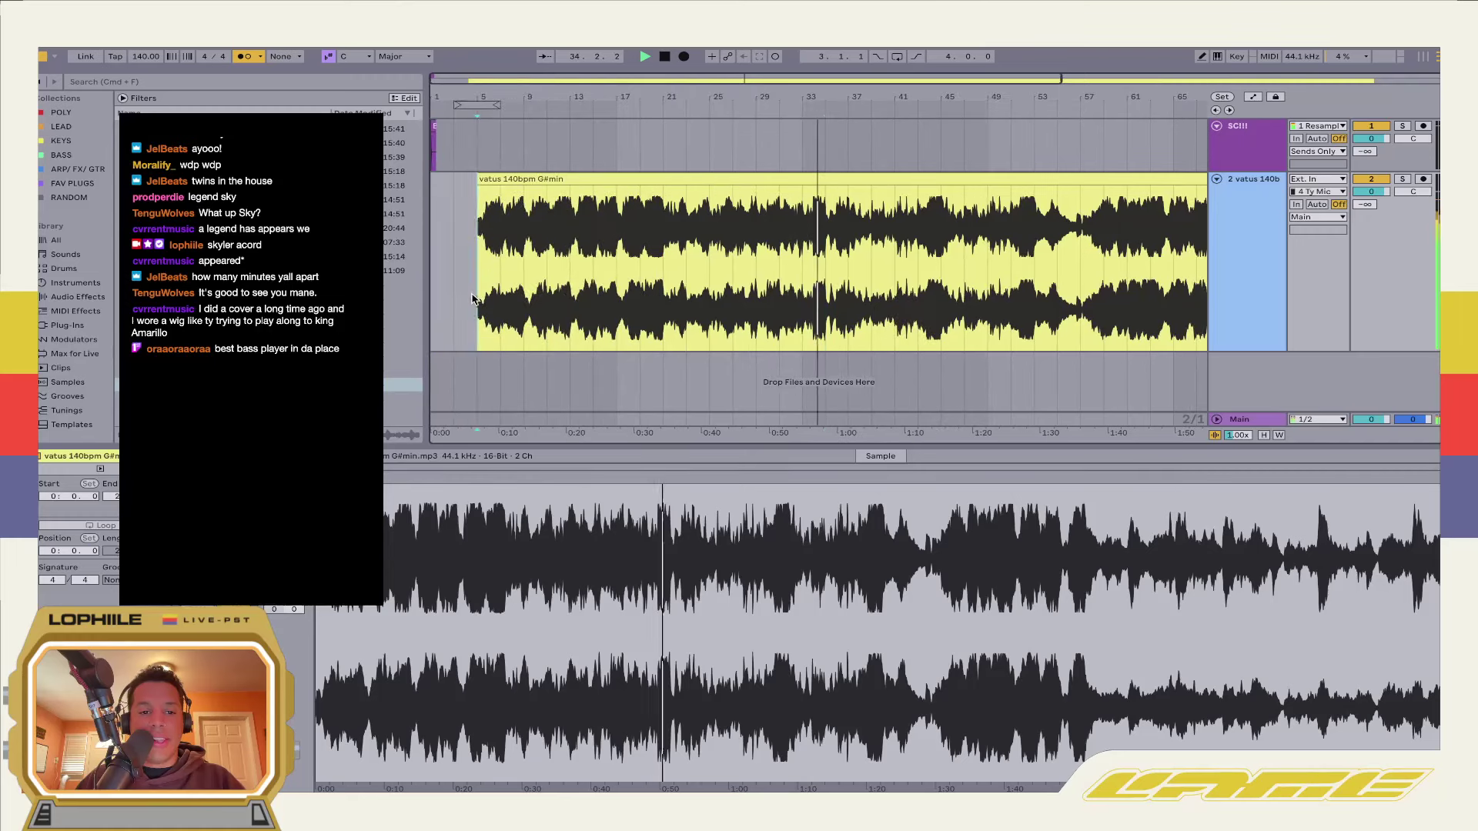
left_click(686, 286)
key("space")
key("space")
left_click(735, 293)
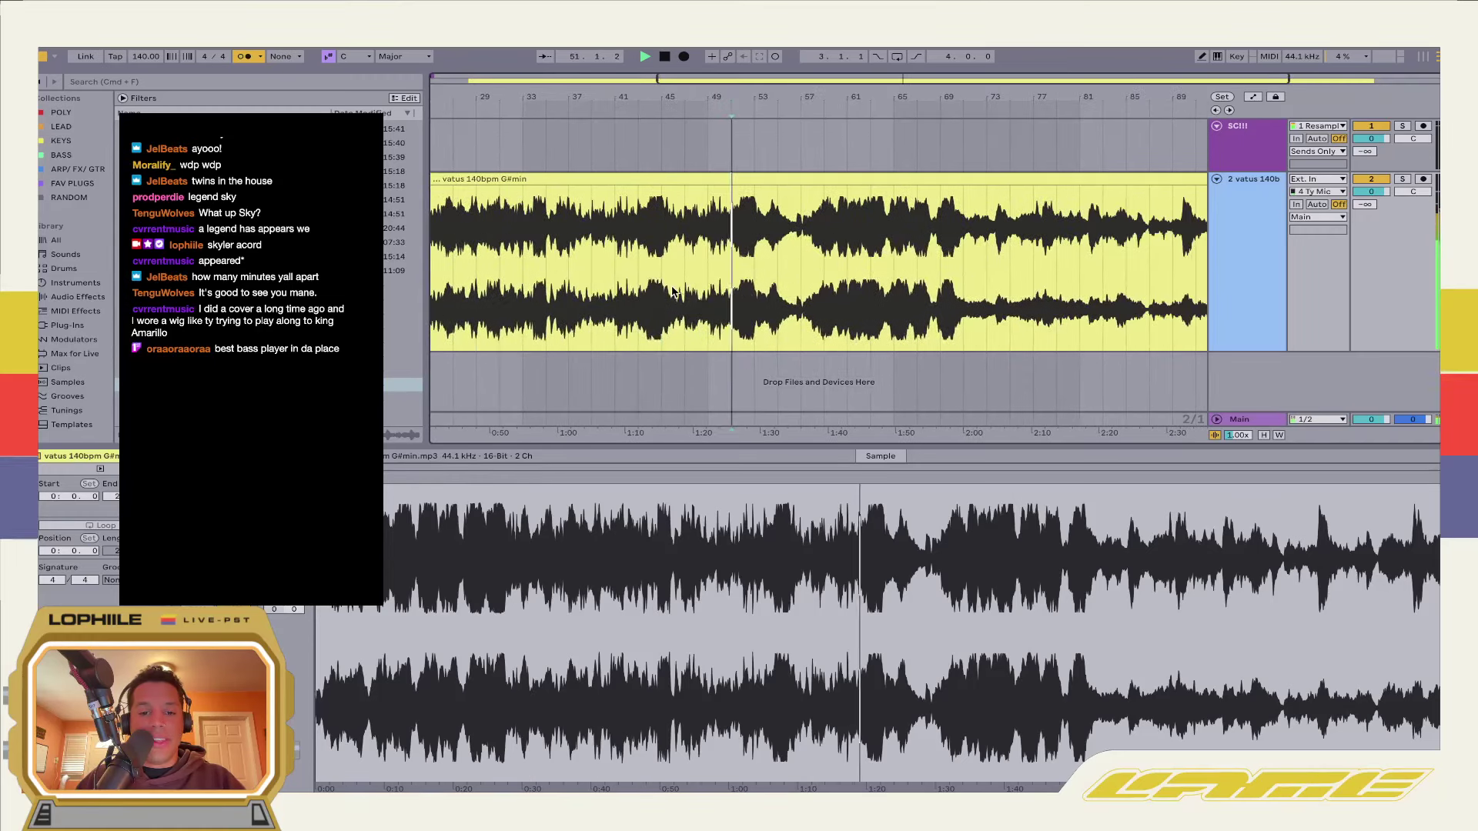
key("space")
key("space")
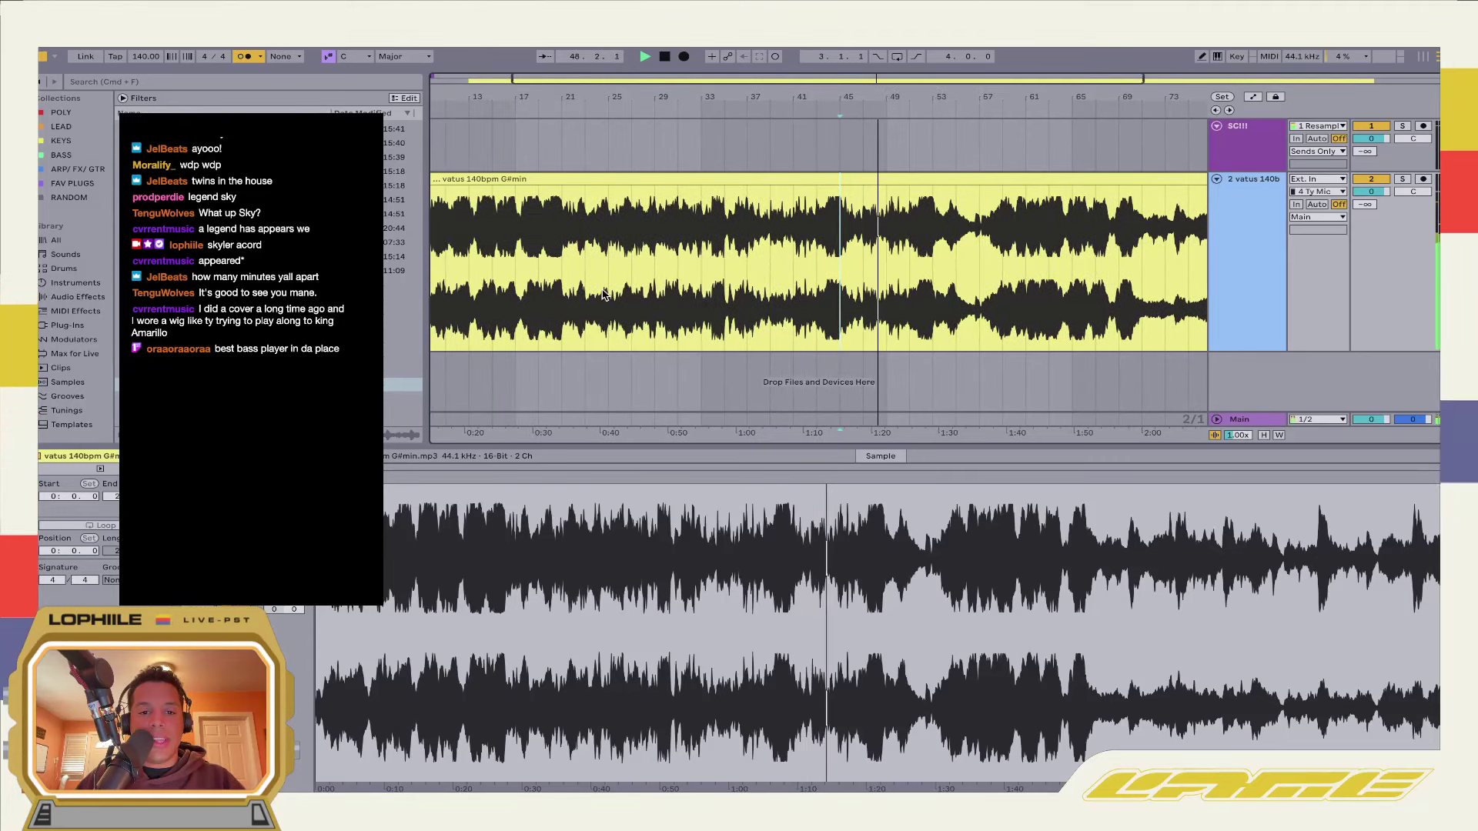
key("space")
Split the vatus 140bpm G#min clip at bar 21, move the second part further along, and delete the first part
left_click(566, 295)
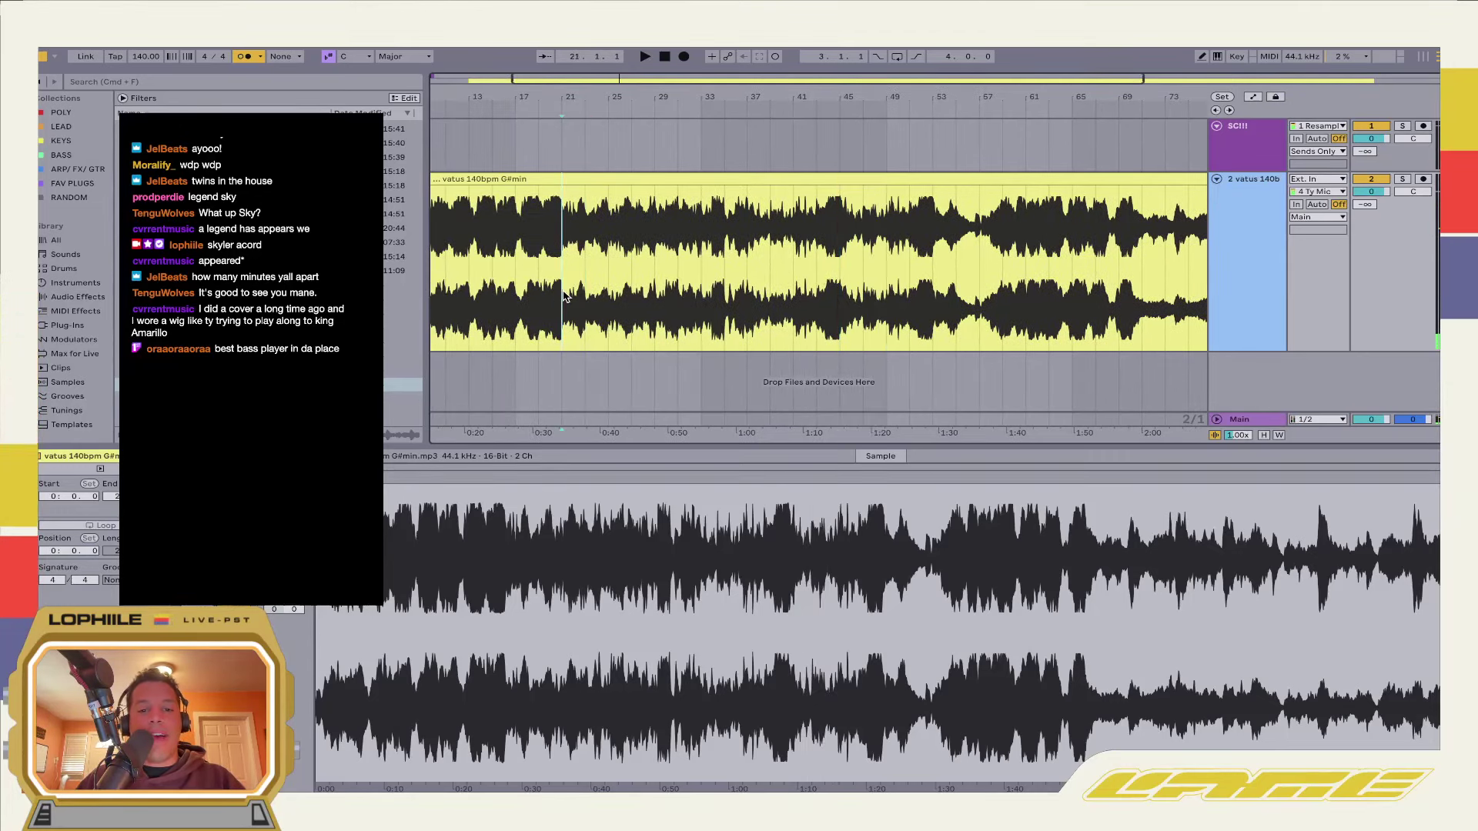
key("super+e")
left_click_drag(628, 185, 743, 189)
left_click(530, 182)
key("Delete")
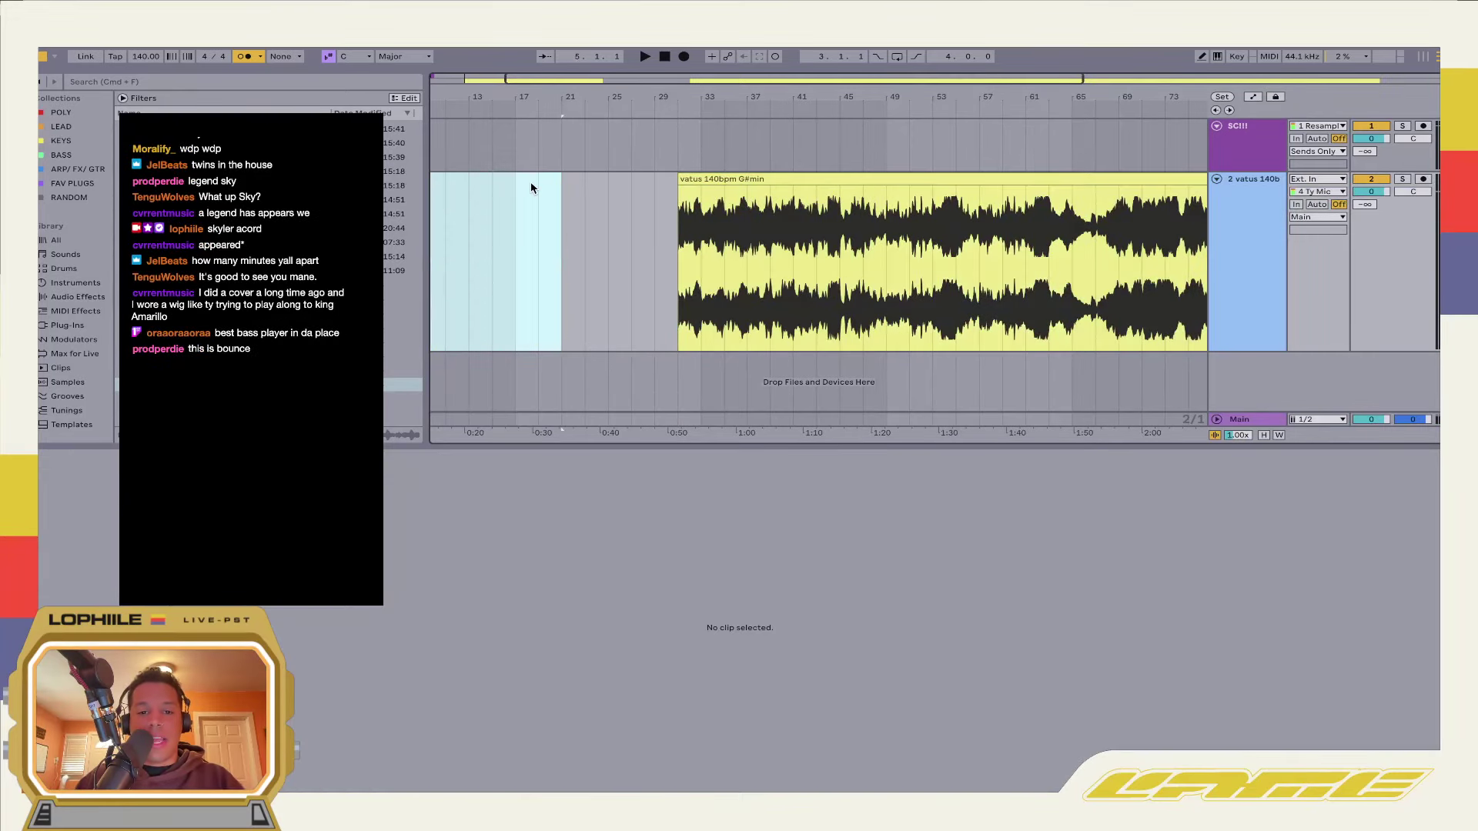
Align the remaining vatus clip's start to bar 33 and extend its beginning back to bar 17
left_click(747, 270)
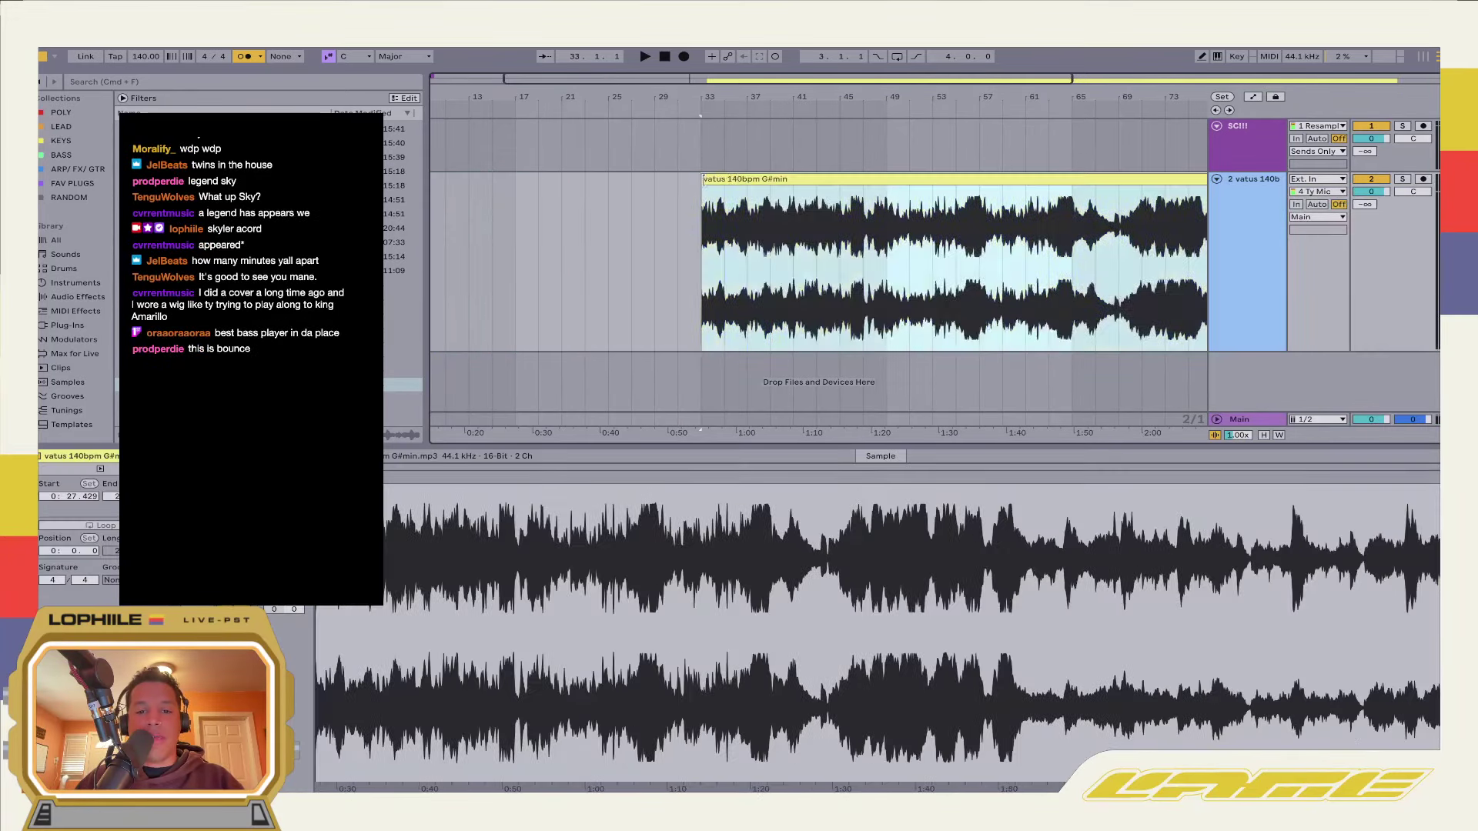
left_click_drag(678, 254, 516, 254)
left_click(697, 254)
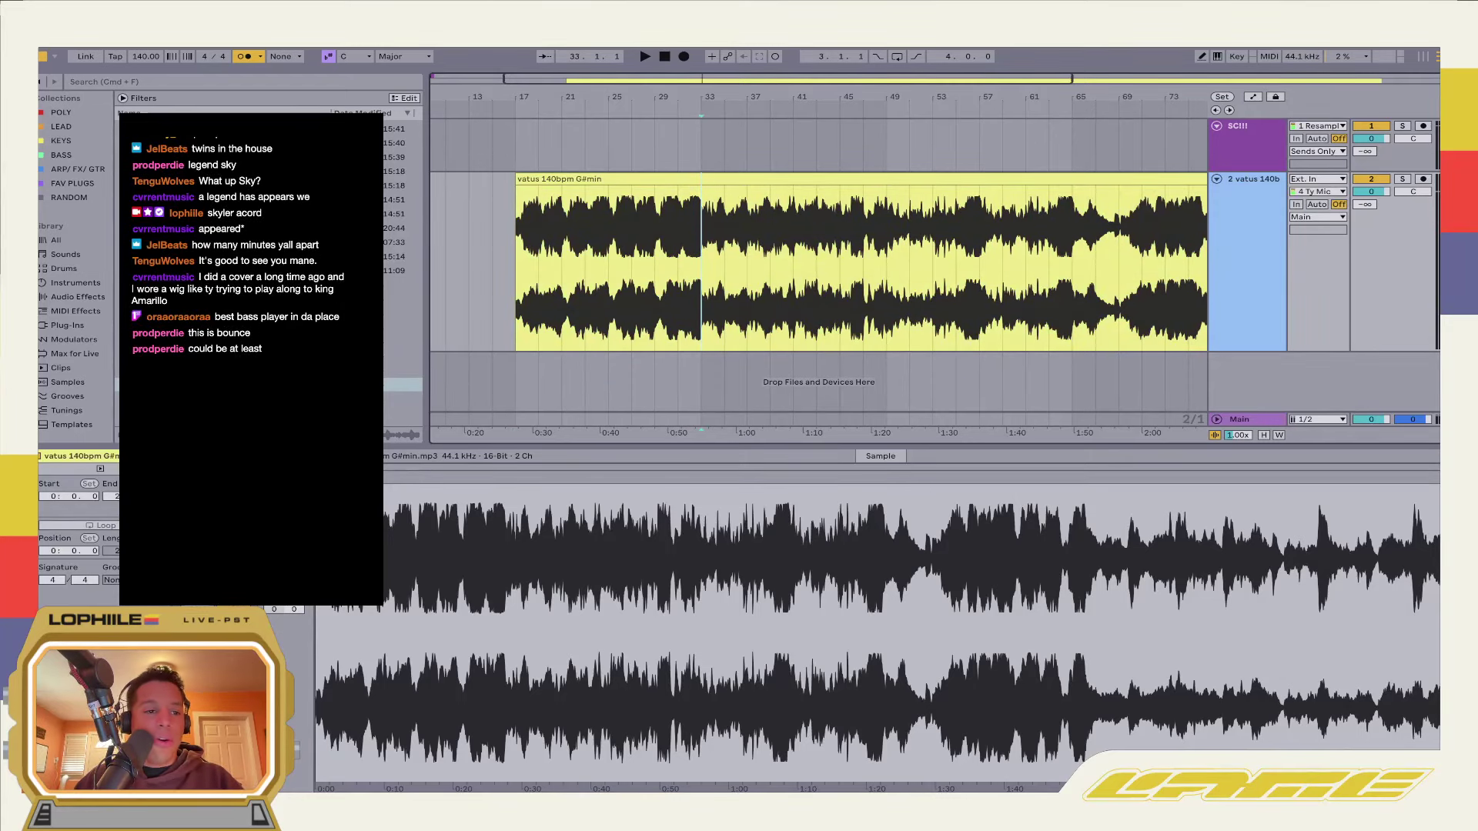
Search the ++Fav Drum P folder for "clap" and browse through the samples found
left_click(75, 355)
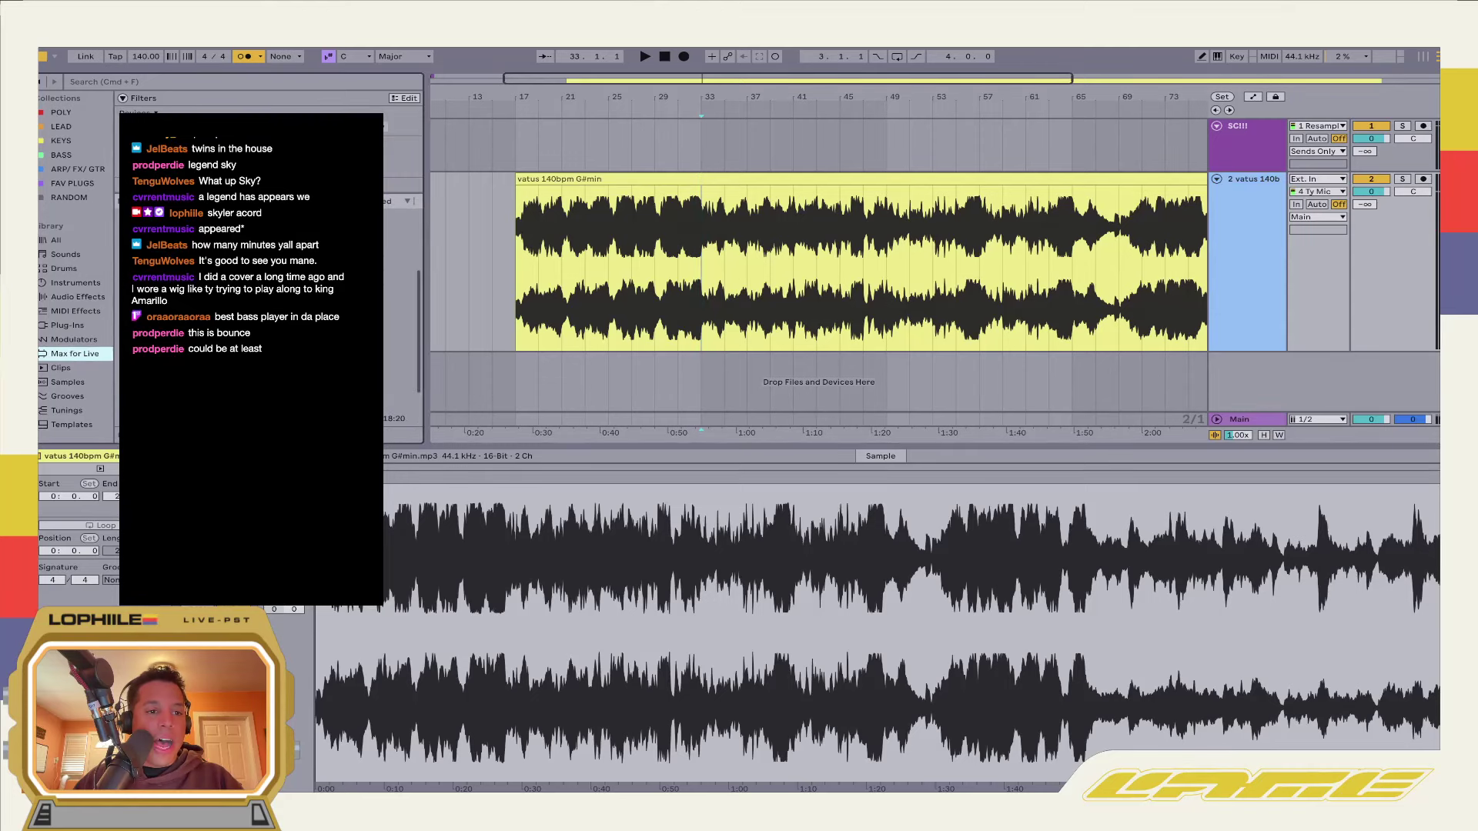
left_click(123, 98)
scroll(74, 366, "down", 3)
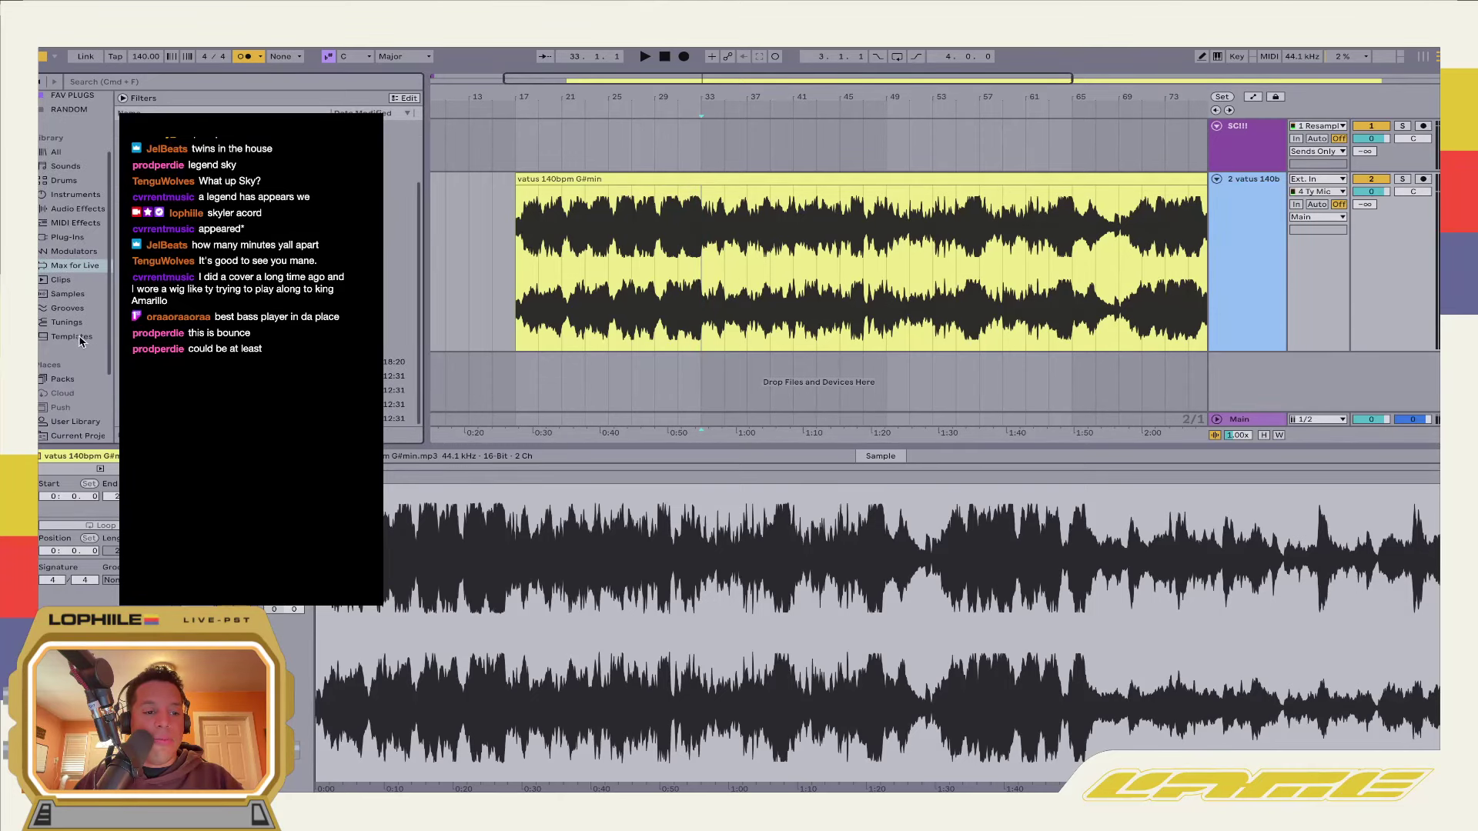
scroll(81, 341, "down", 3)
left_click(85, 379)
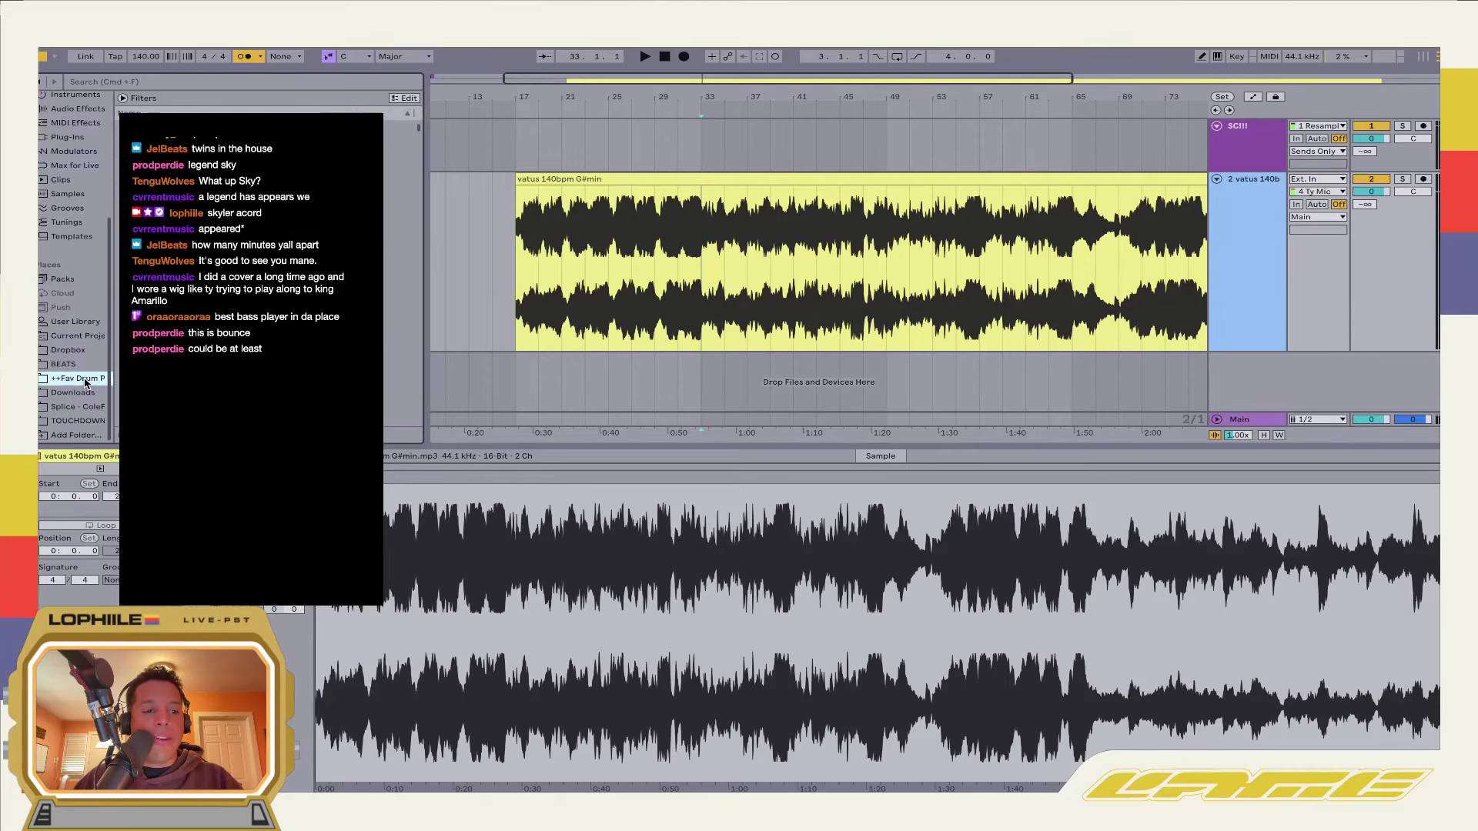
left_click(131, 82)
type("clap")
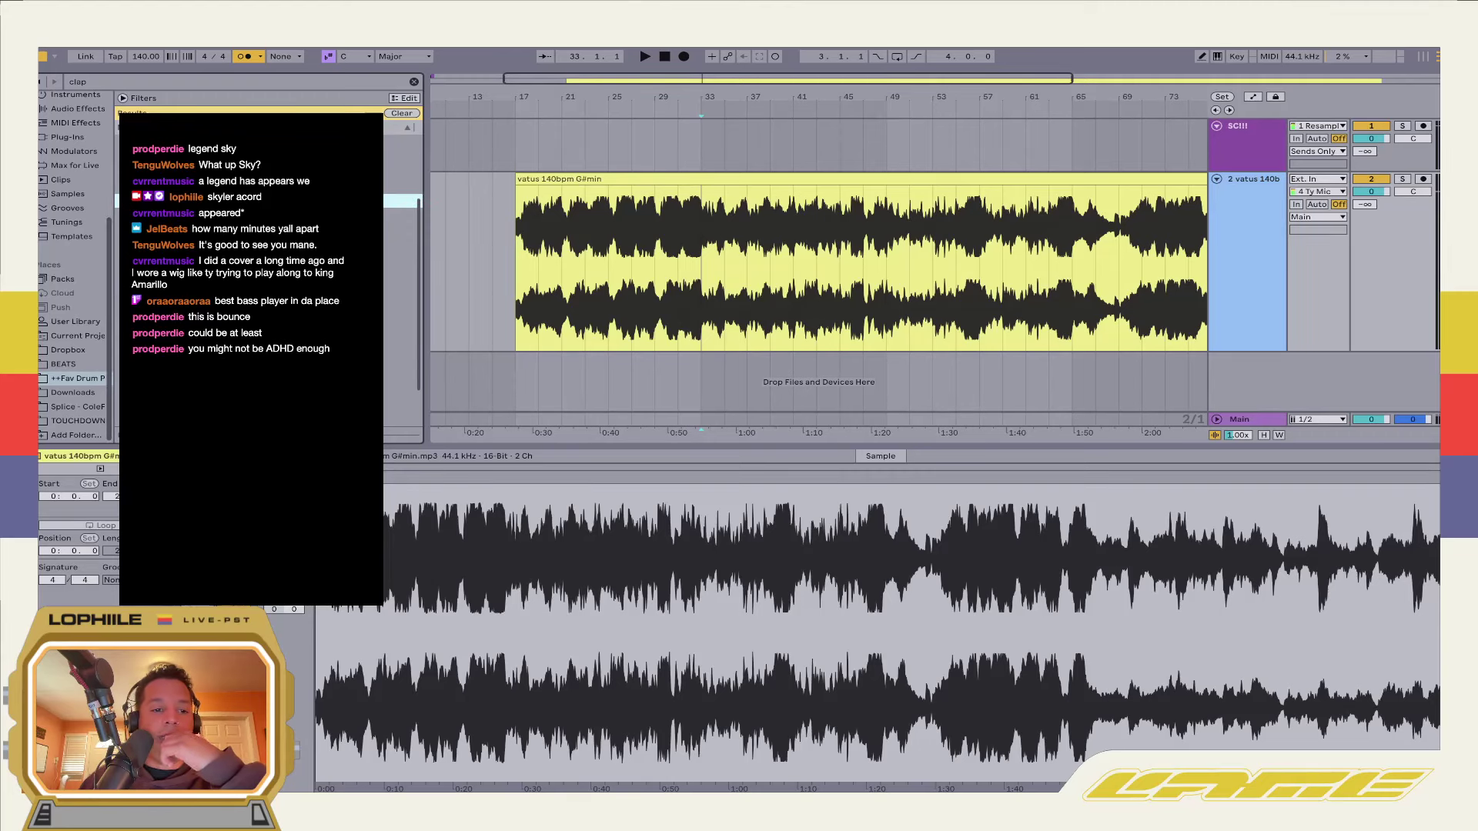
scroll(269, 293, "down", 2)
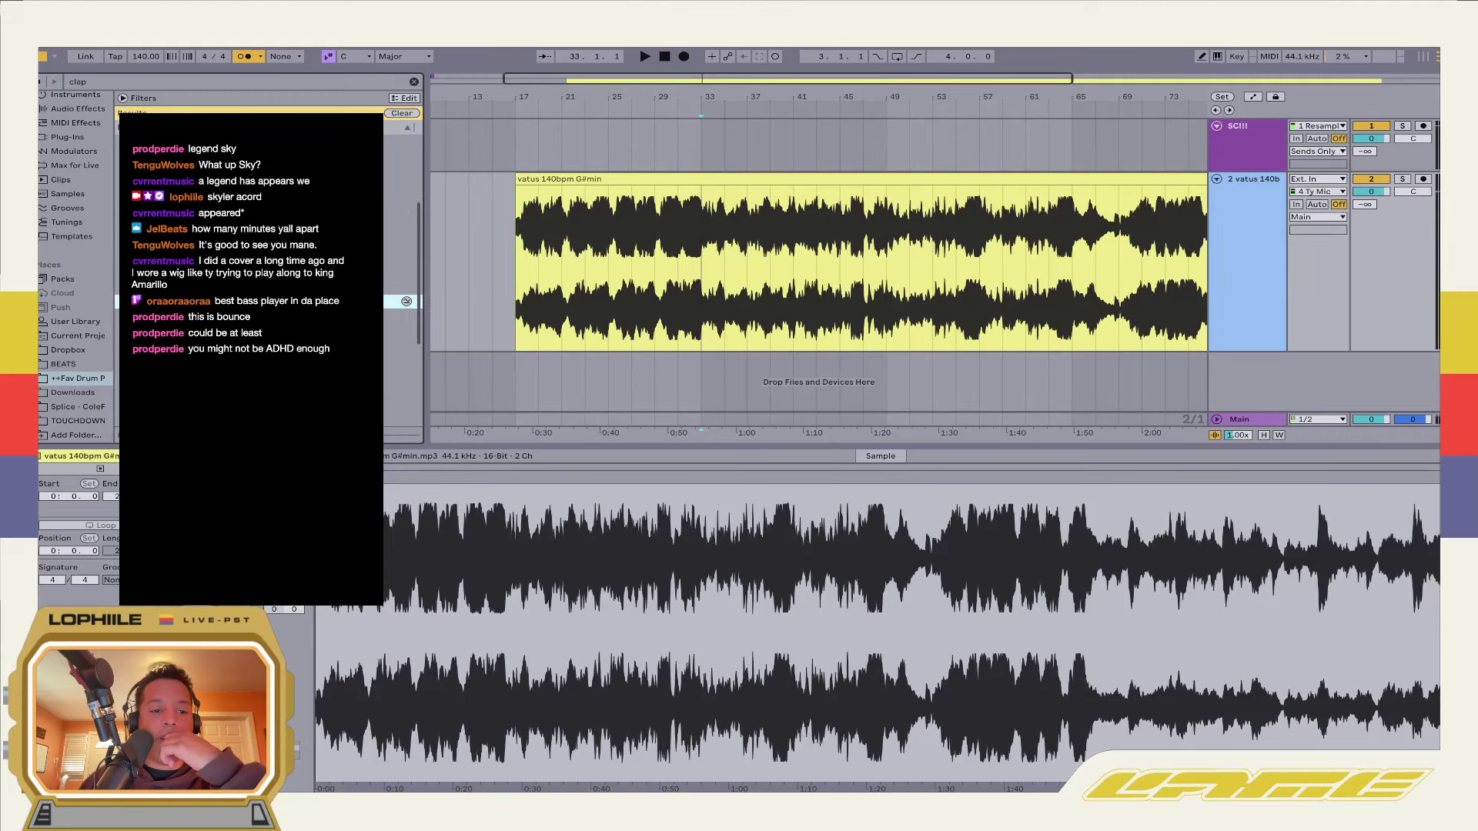
key("Down")
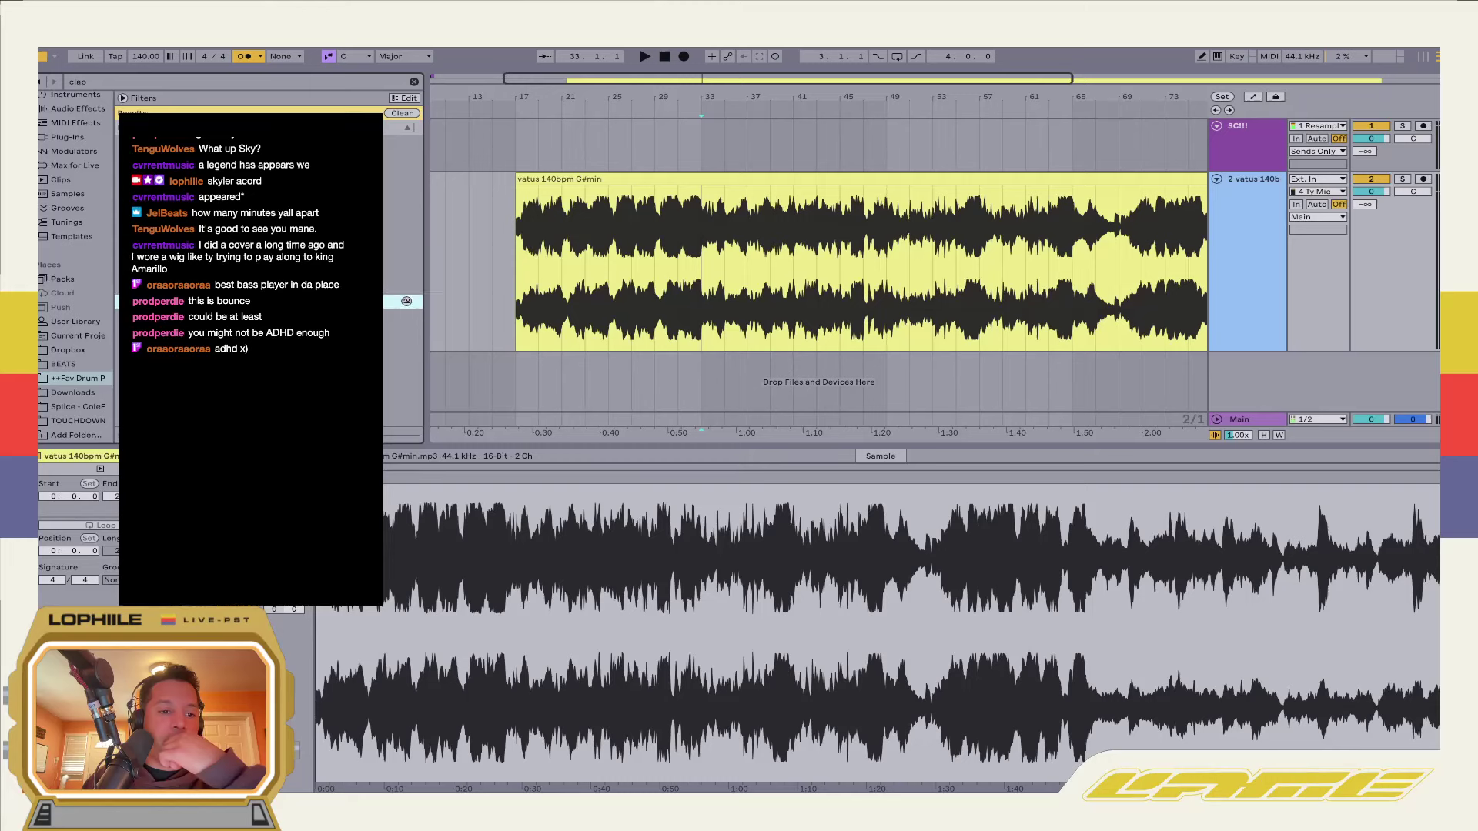
Search the drum folder for "walzy" and start going through the samples
left_click(88, 82)
type("walzy")
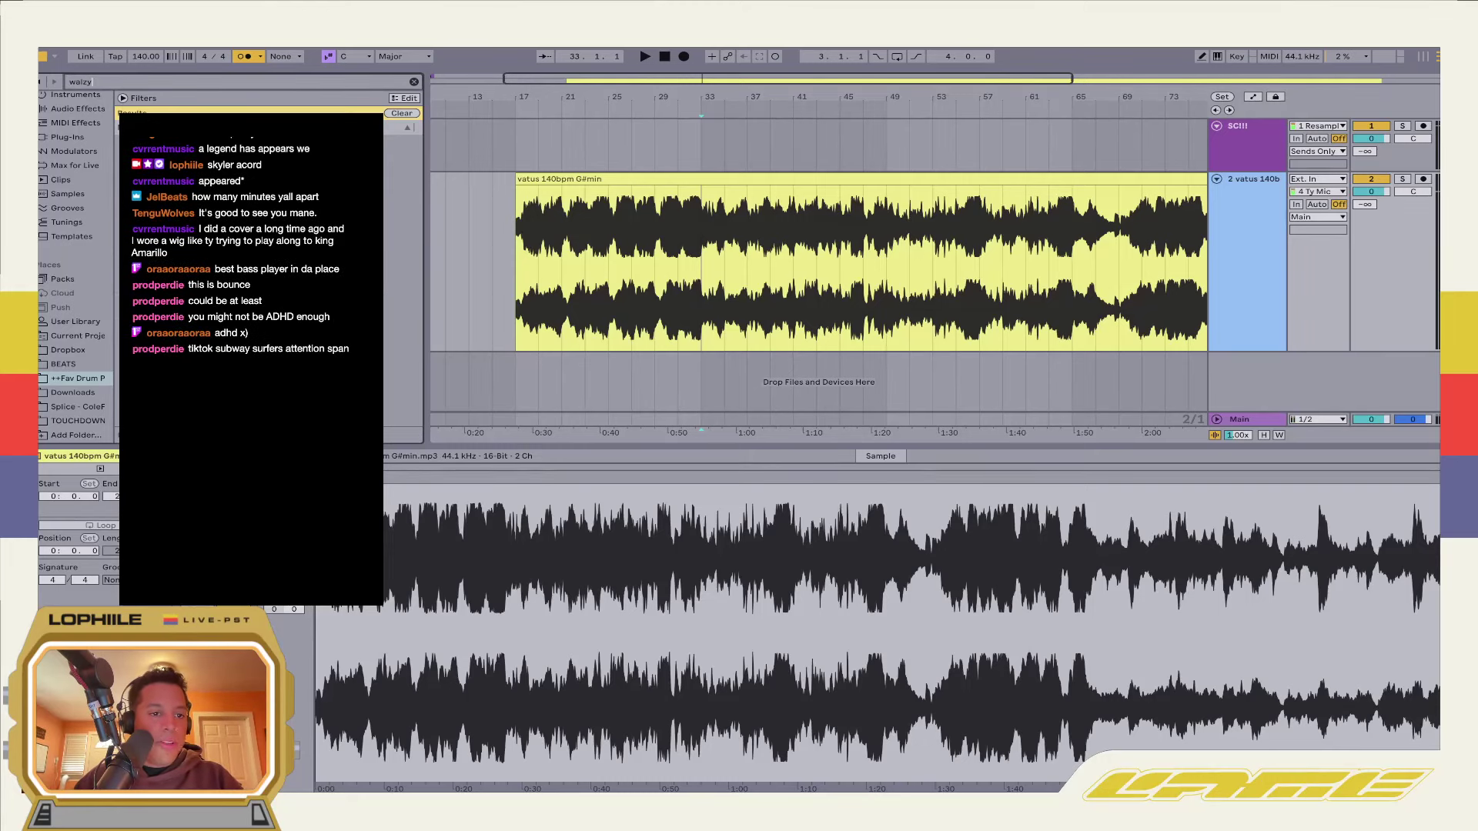
key("Down")
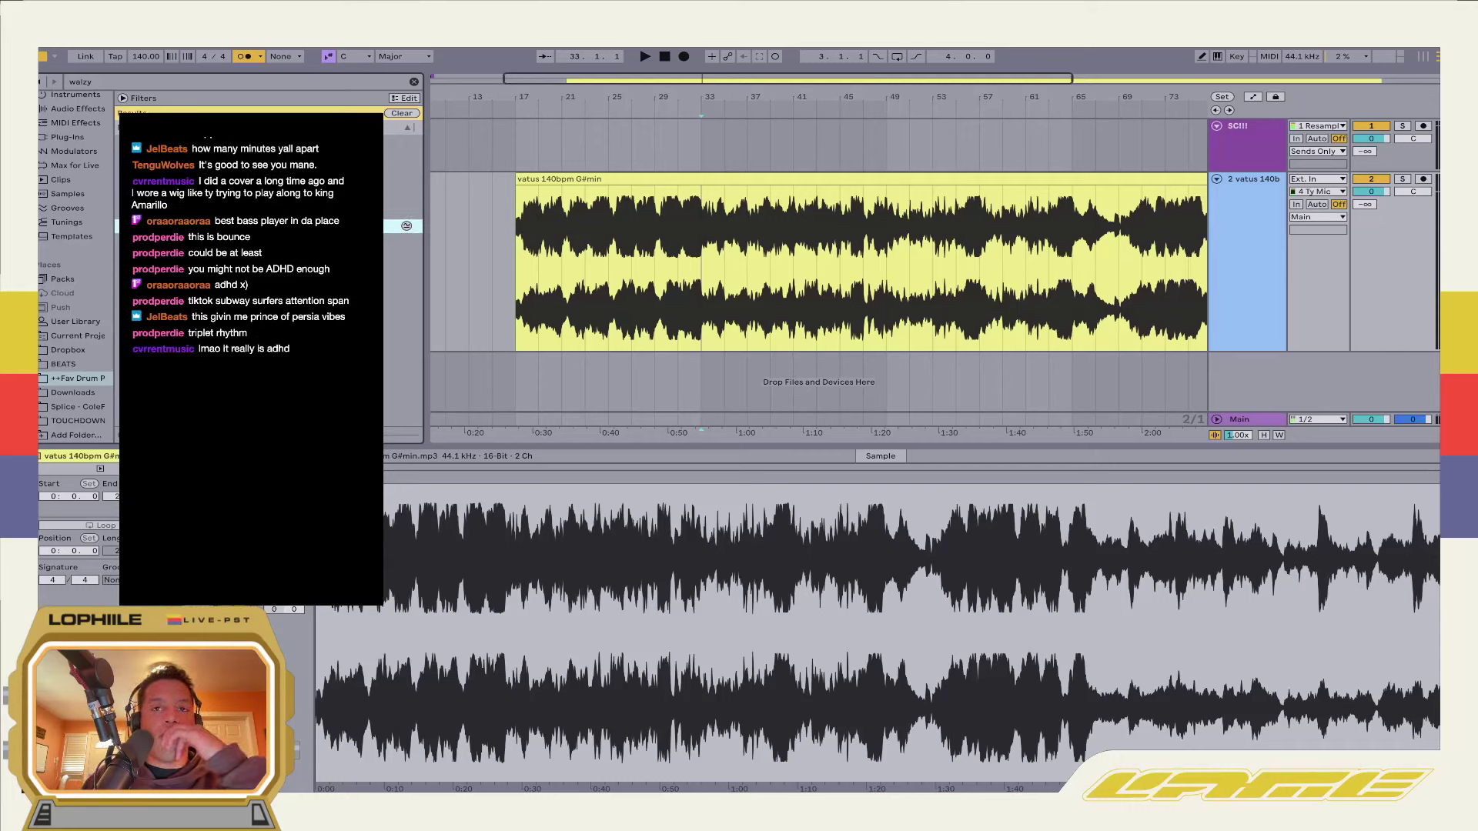
Play the vatus sample from bar 33 and loop the four bars from 33 to 37
left_click(699, 283)
scroll(698, 283, "up", 3)
key("space")
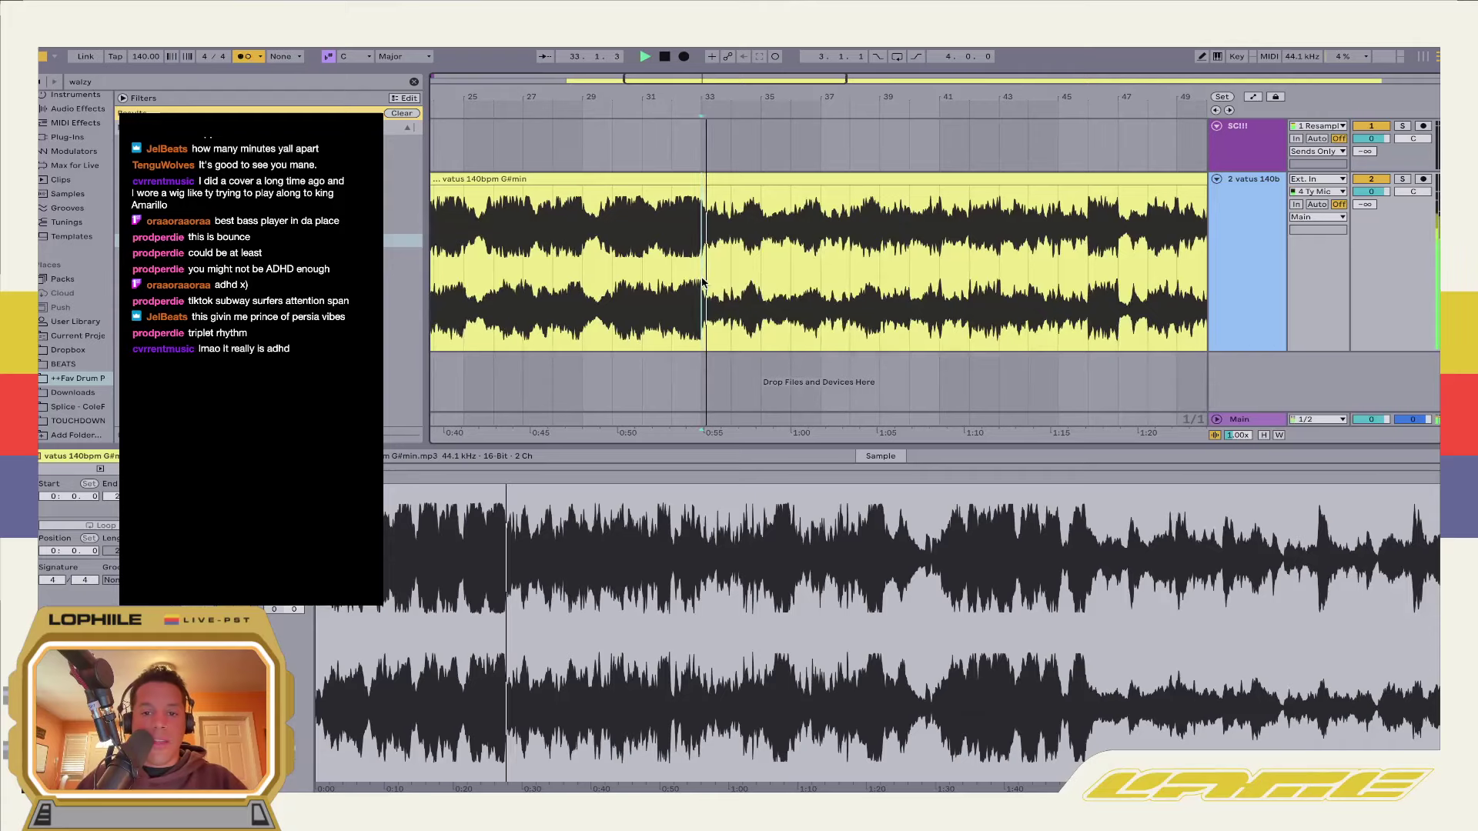
left_click_drag(821, 293, 700, 296)
key("ctrl+l")
Preview several of the walzy drum samples against the looped section
left_click(406, 269)
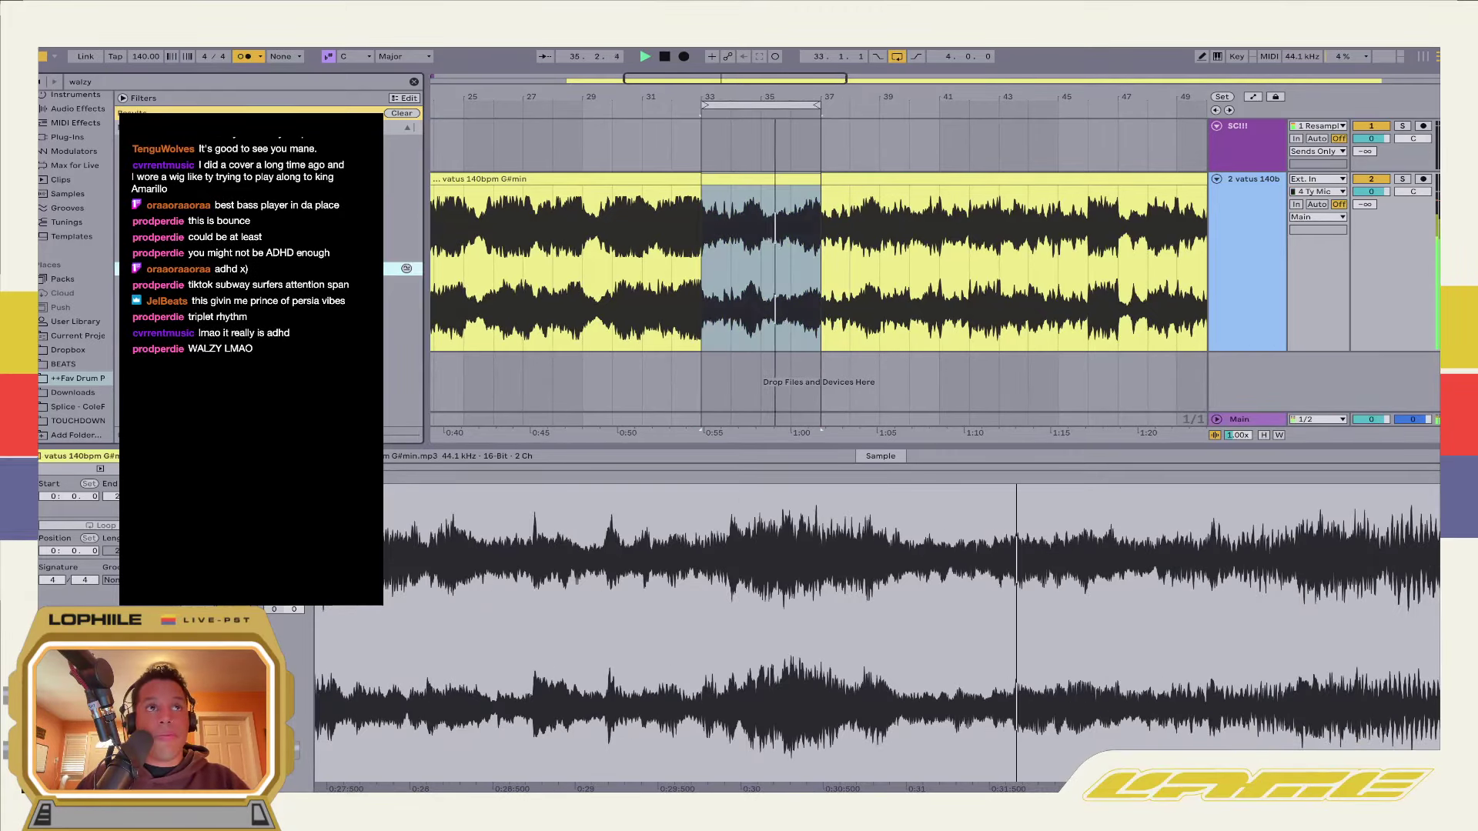
key("Down")
key("Down")
key("Down")
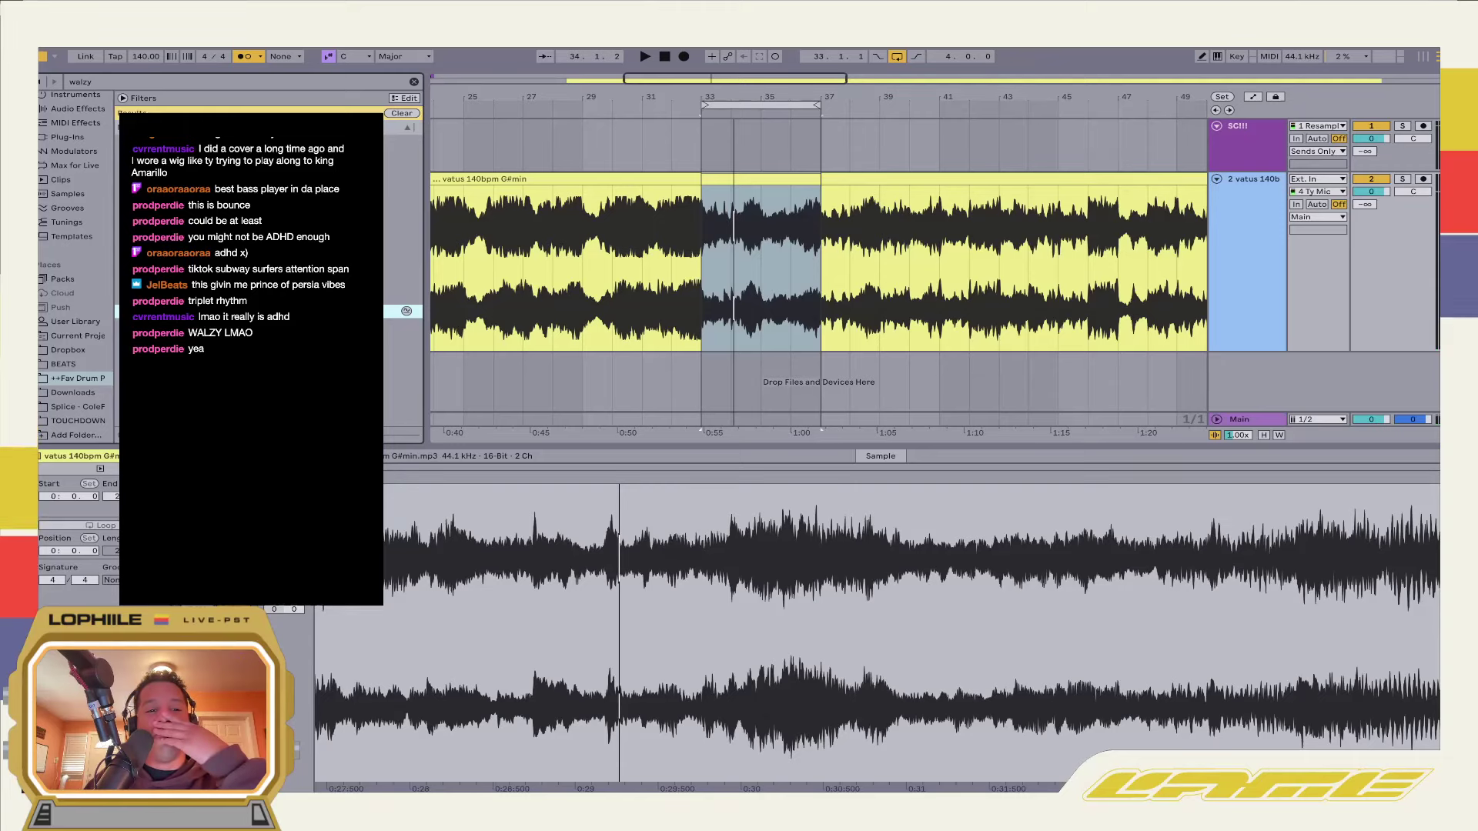
left_click(400, 197)
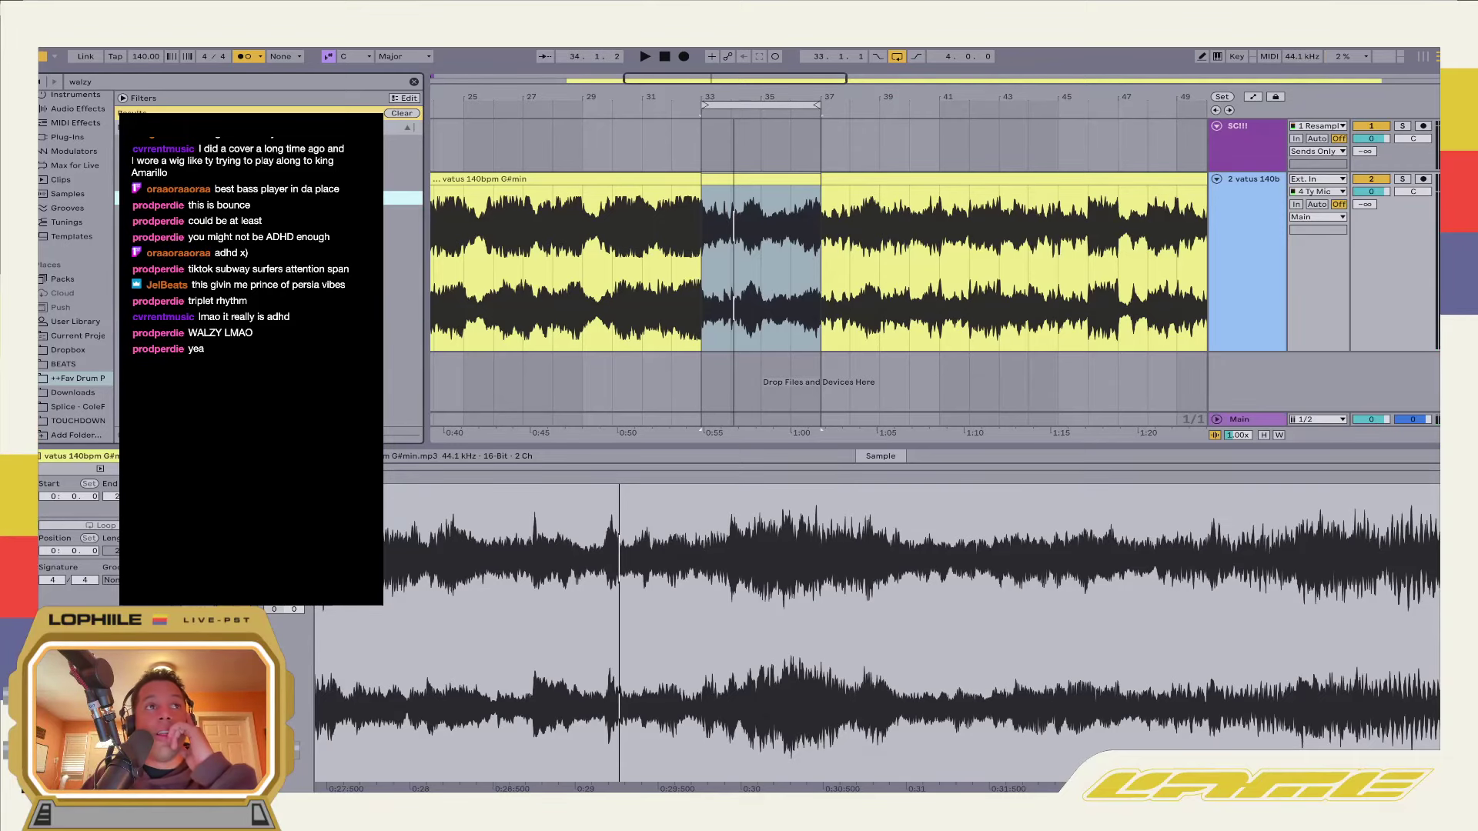
Narrow the browser, add the butterly snare sample on a new track at beat 33.3, and play the loop from bar 33
left_click_drag(427, 229, 387, 228)
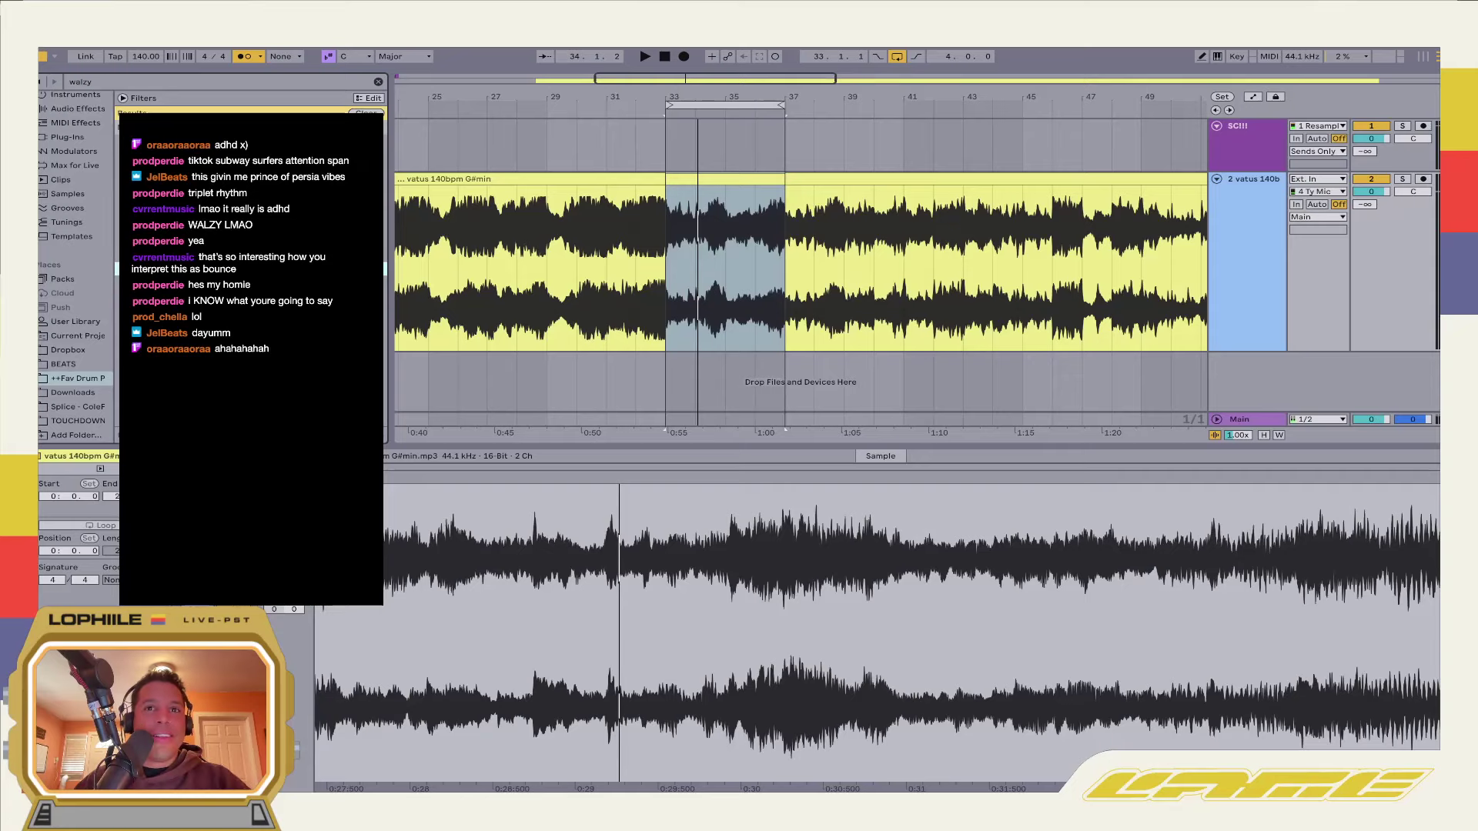
left_click(667, 305)
key("space")
scroll(668, 304, "up", 2)
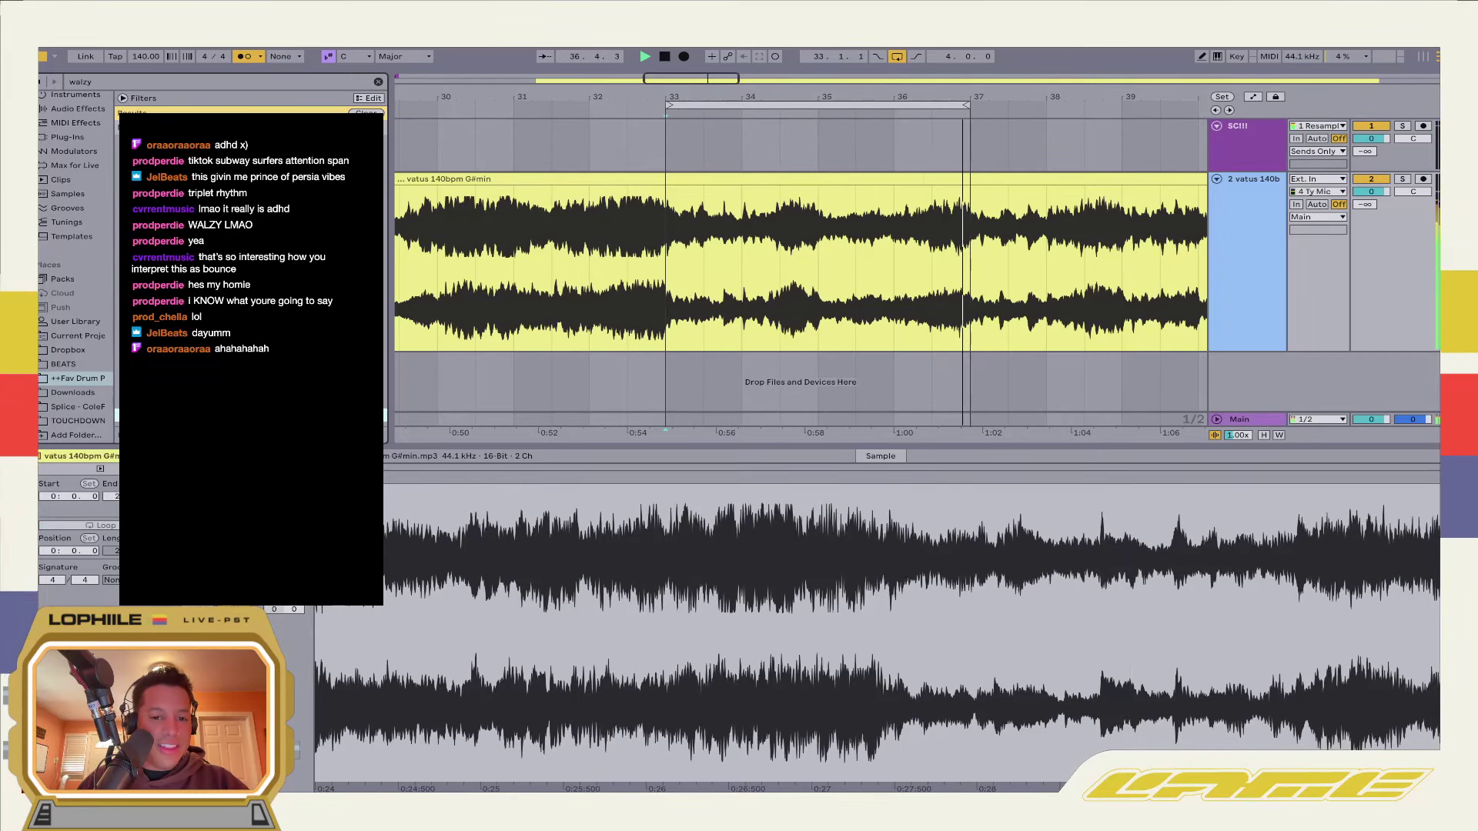
mouse_move(369, 385)
left_mouse_down()
mouse_move(703, 383)
mouse_move(664, 364)
mouse_move(703, 351)
left_mouse_up()
key("space")
scroll(702, 377, "up", 3)
left_click(655, 350)
left_click(594, 373)
key("space")
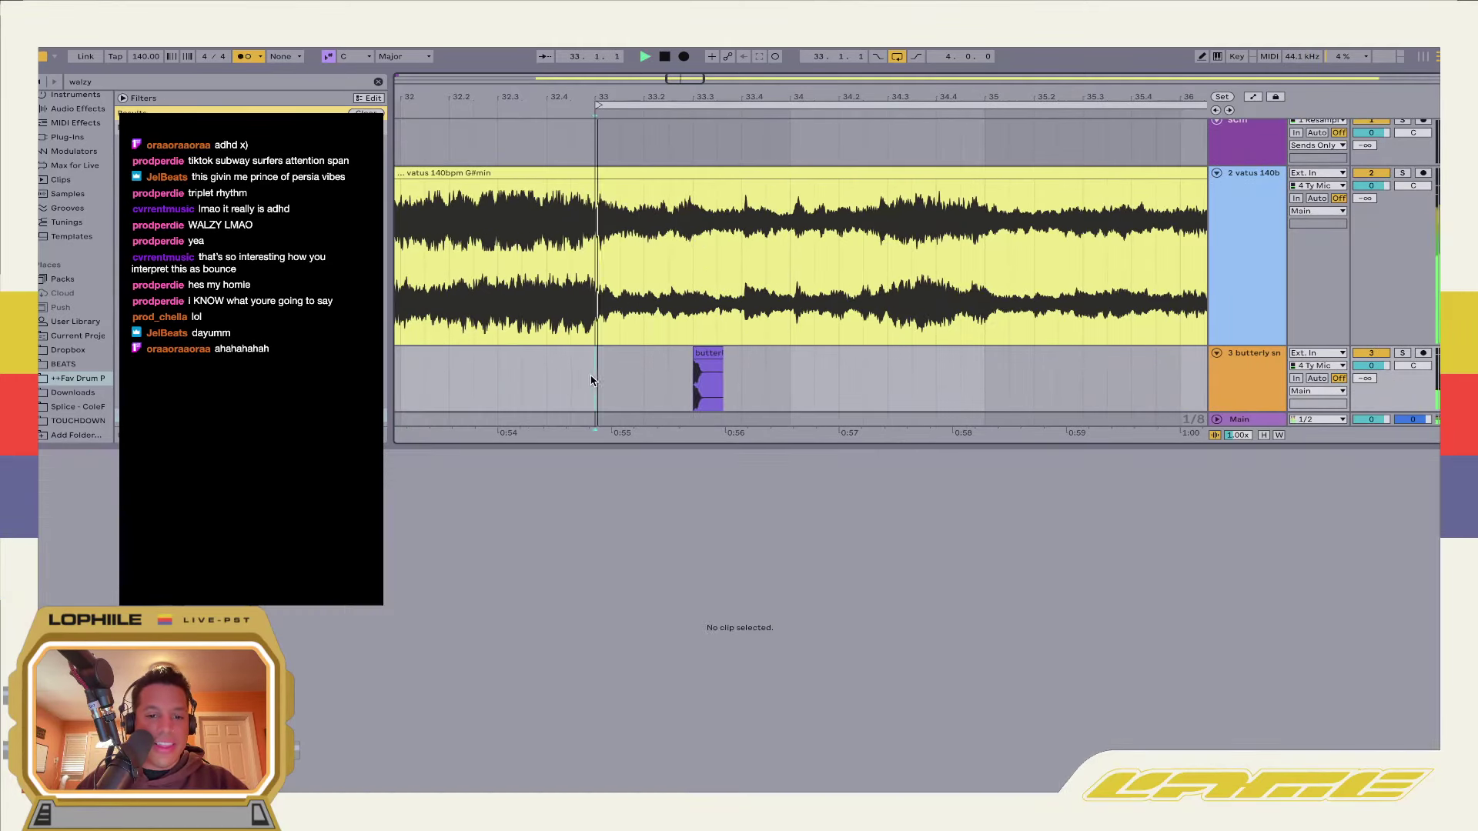
Duplicate the one-bar snare pattern from bar 33 through bar 36 and lower the vatus track's volume to -6.5 dB
left_click_drag(594, 373, 793, 387)
key("ctrl+d")
key("ctrl+d")
key("ctrl+d")
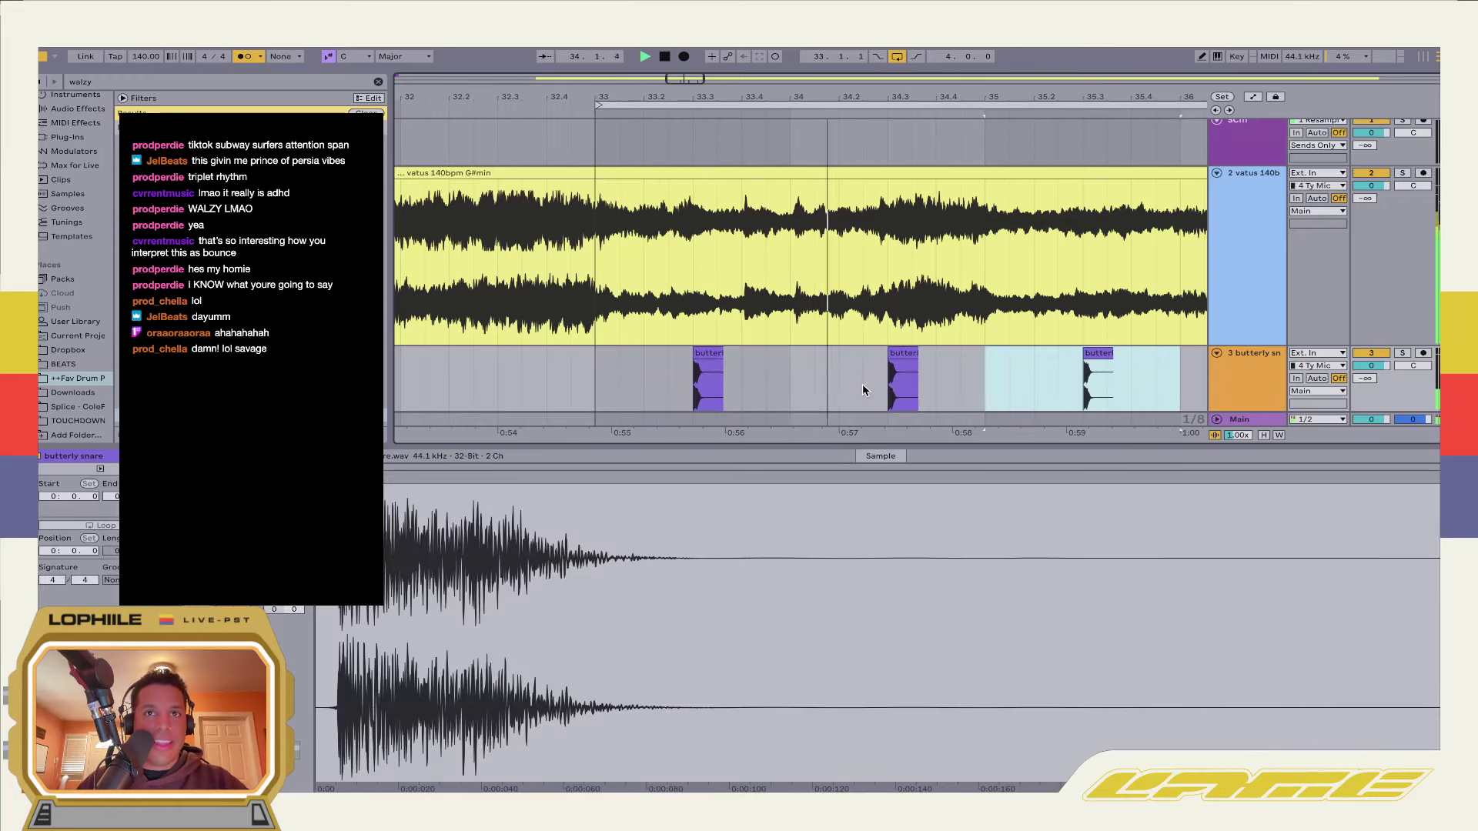
left_click_drag(1371, 185, 1371, 206)
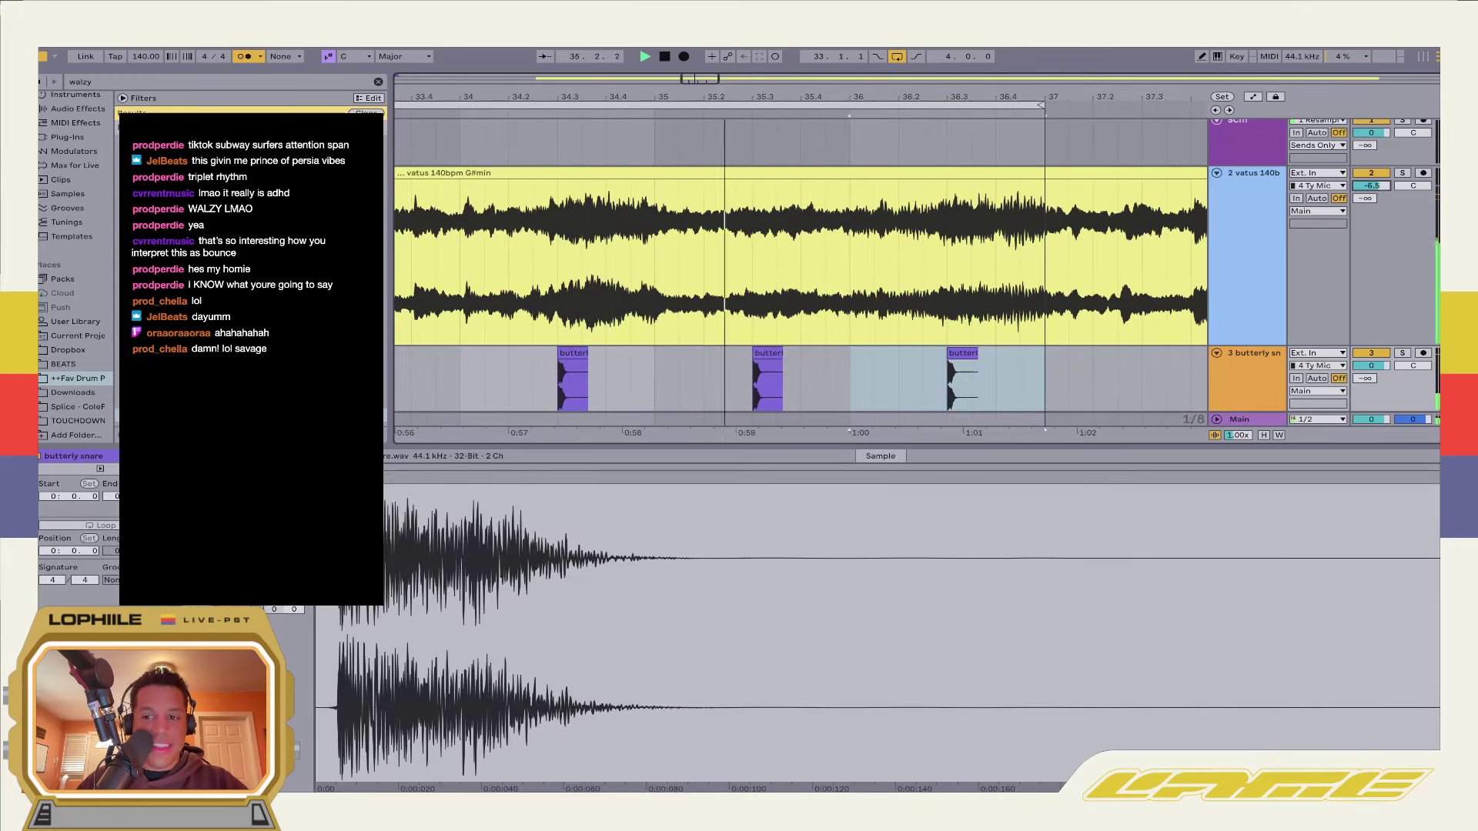
scroll(551, 285, "left", 3)
scroll(551, 285, "left", 2)
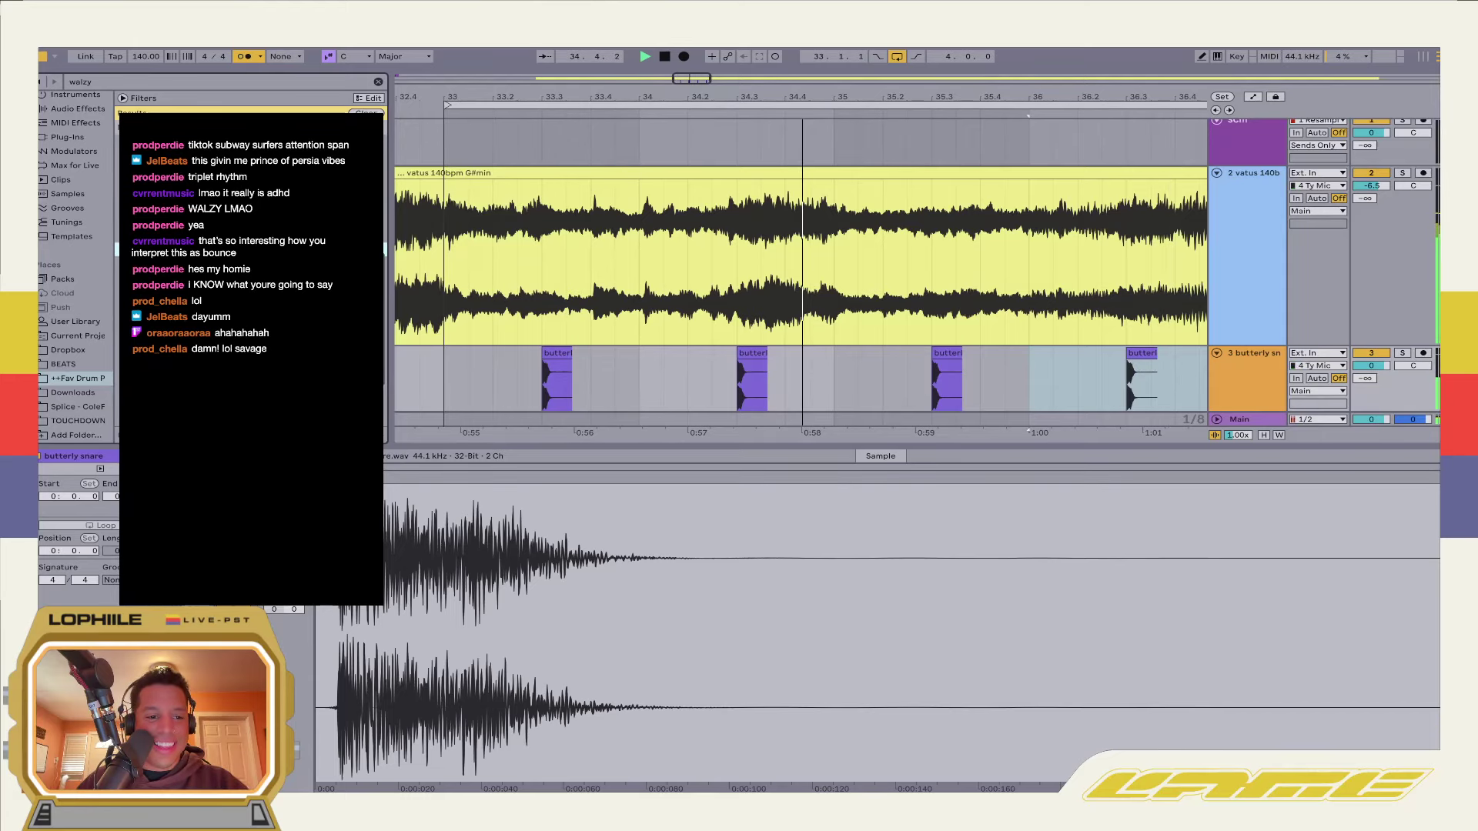
Add the "not that good kick" sample on a new track and copy it to 33.1, 33.2.3, 33.4, 35.1.3, 35.2 and 35.4
scroll(445, 391, "down", 1)
left_click_drag(444, 389, 614, 362)
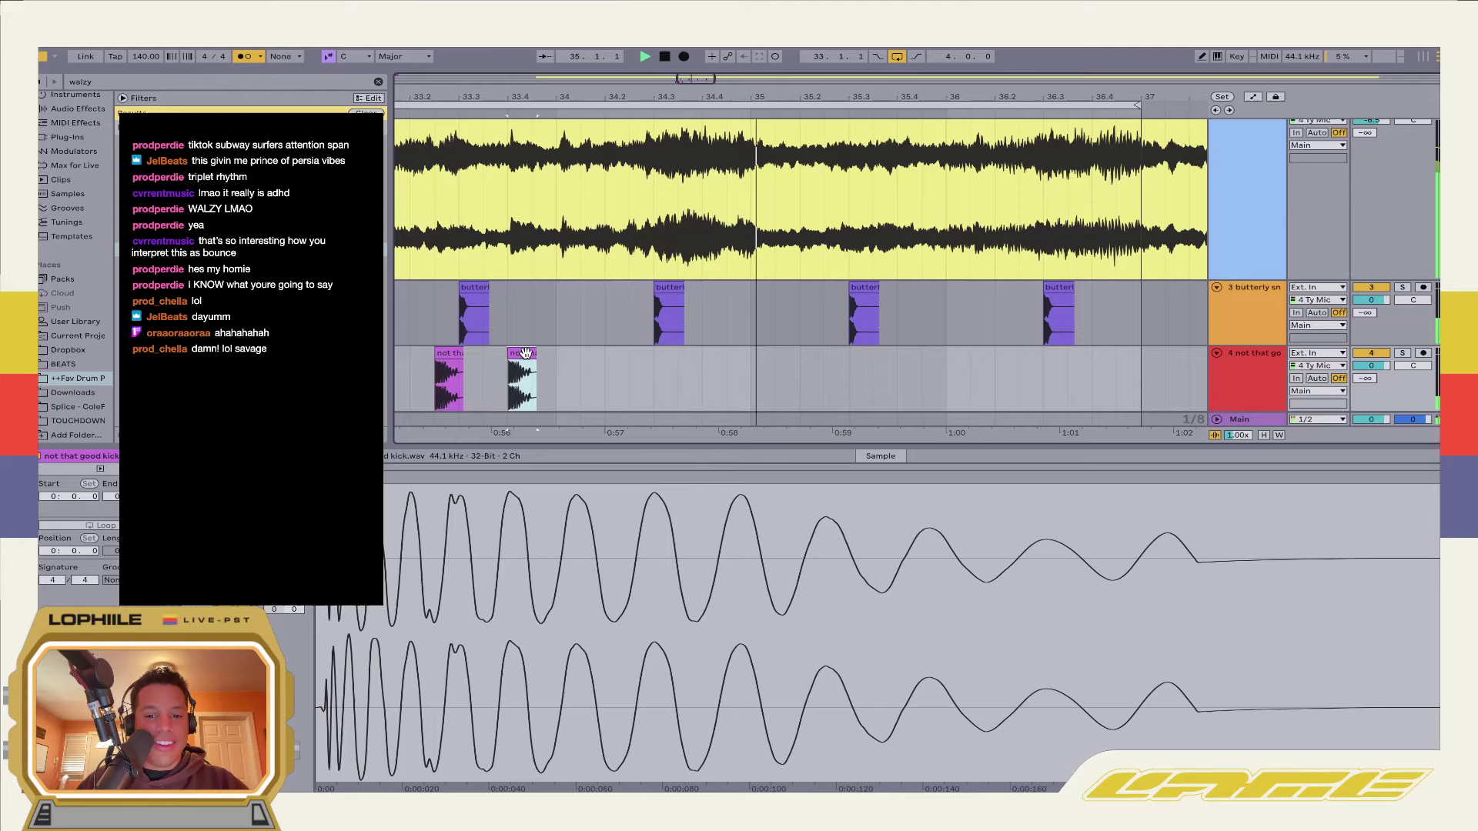
left_click_drag(525, 354, 817, 362)
left_click(749, 377)
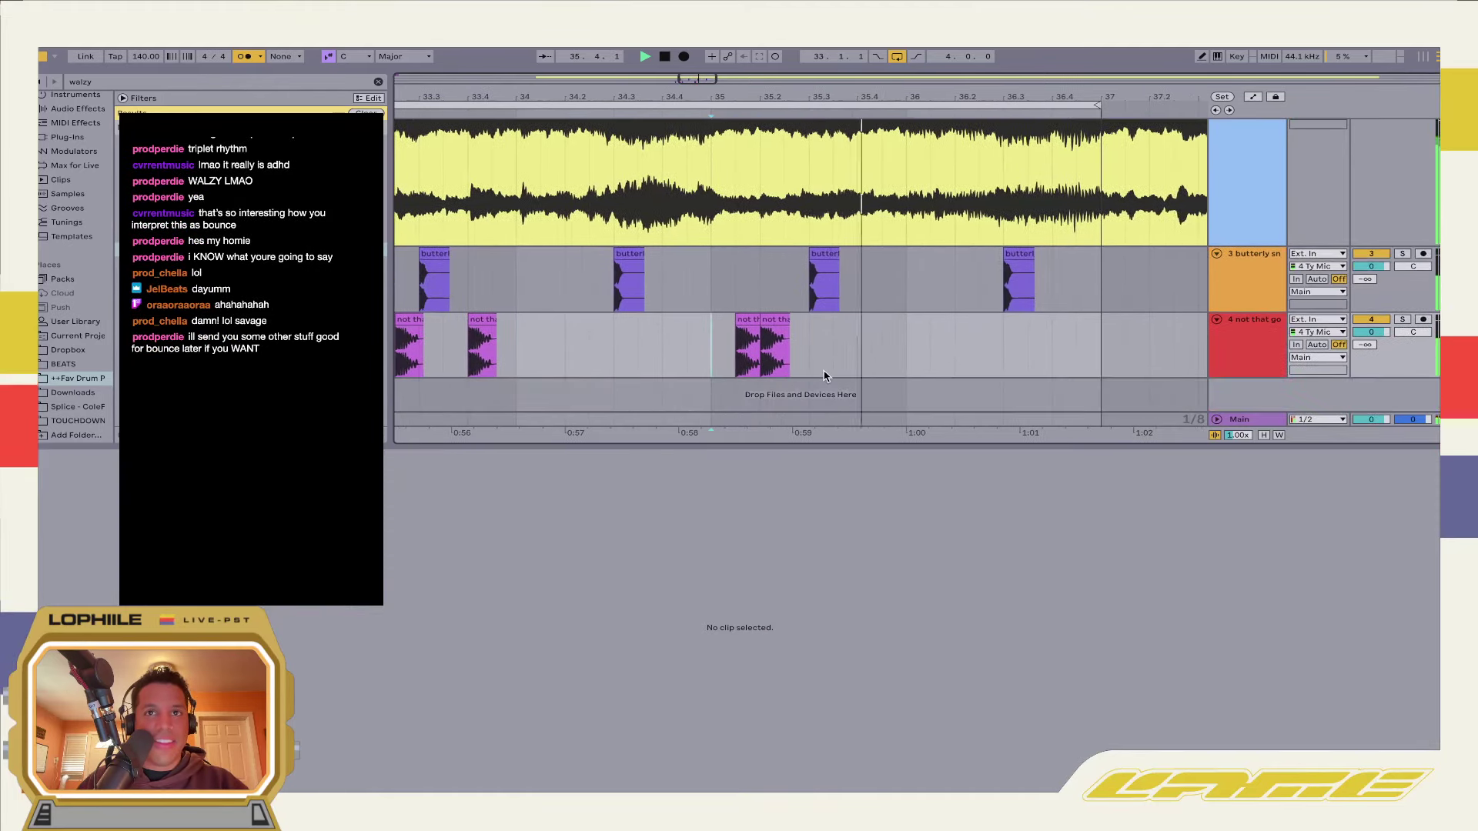
left_click_drag(777, 339, 866, 342)
key("ctrl+s")
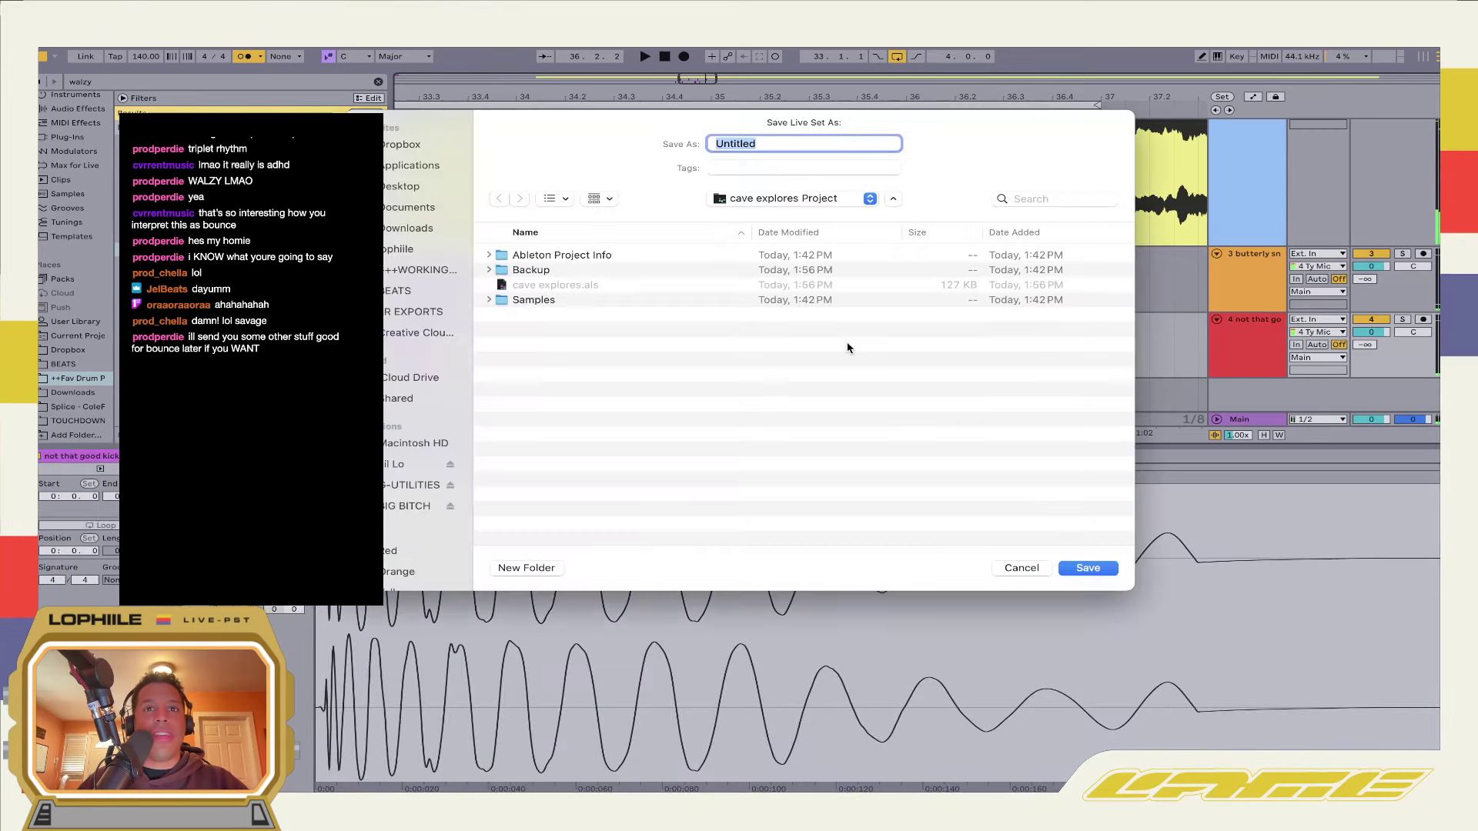
left_click(1015, 568)
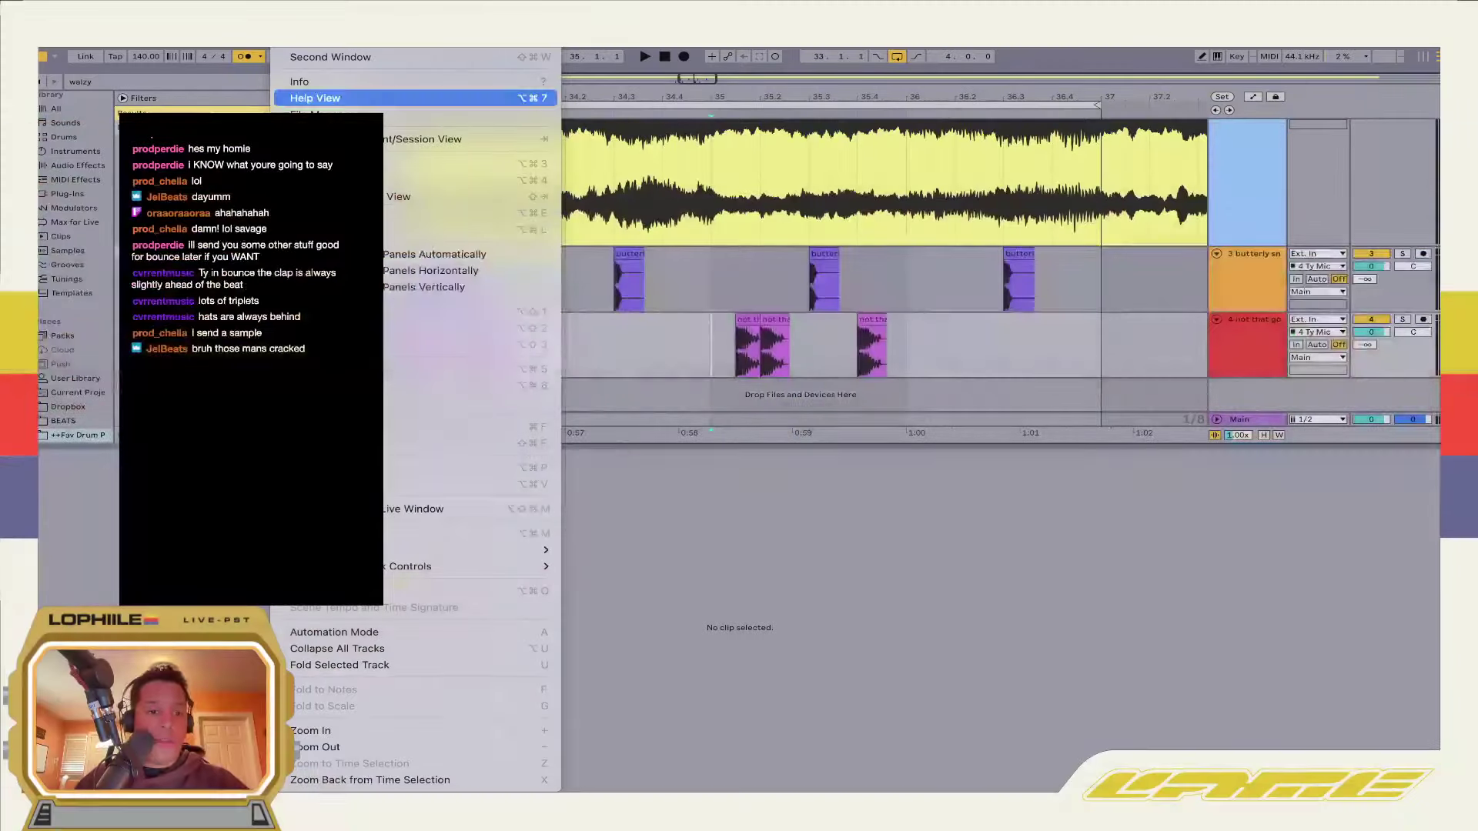
Show the track delay controls in the arrangement and set the butterly snare track's delay to -21 ms
mouse_move(524, 566)
left_click(628, 600)
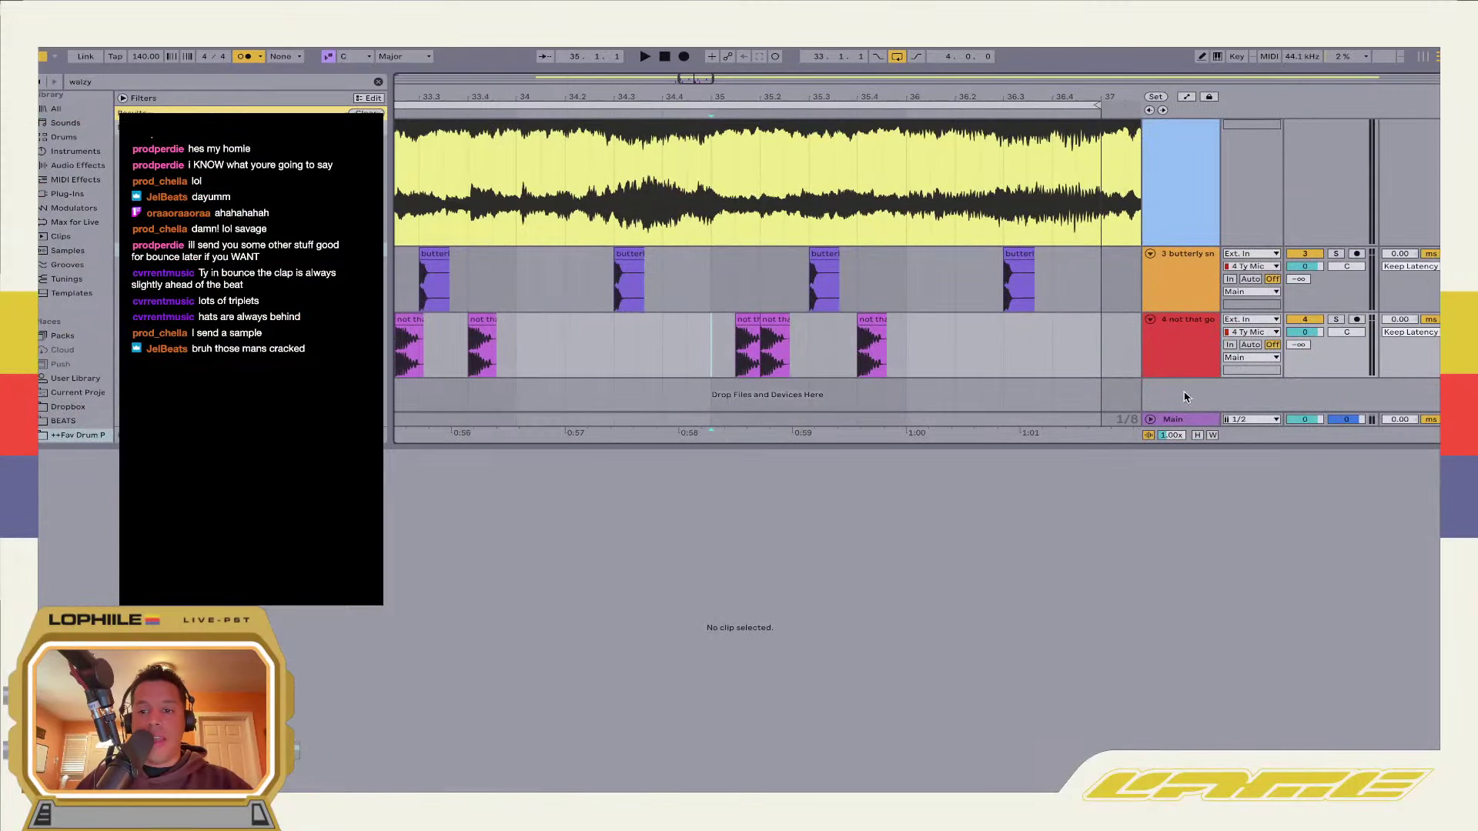
scroll(770, 361, "left", 3)
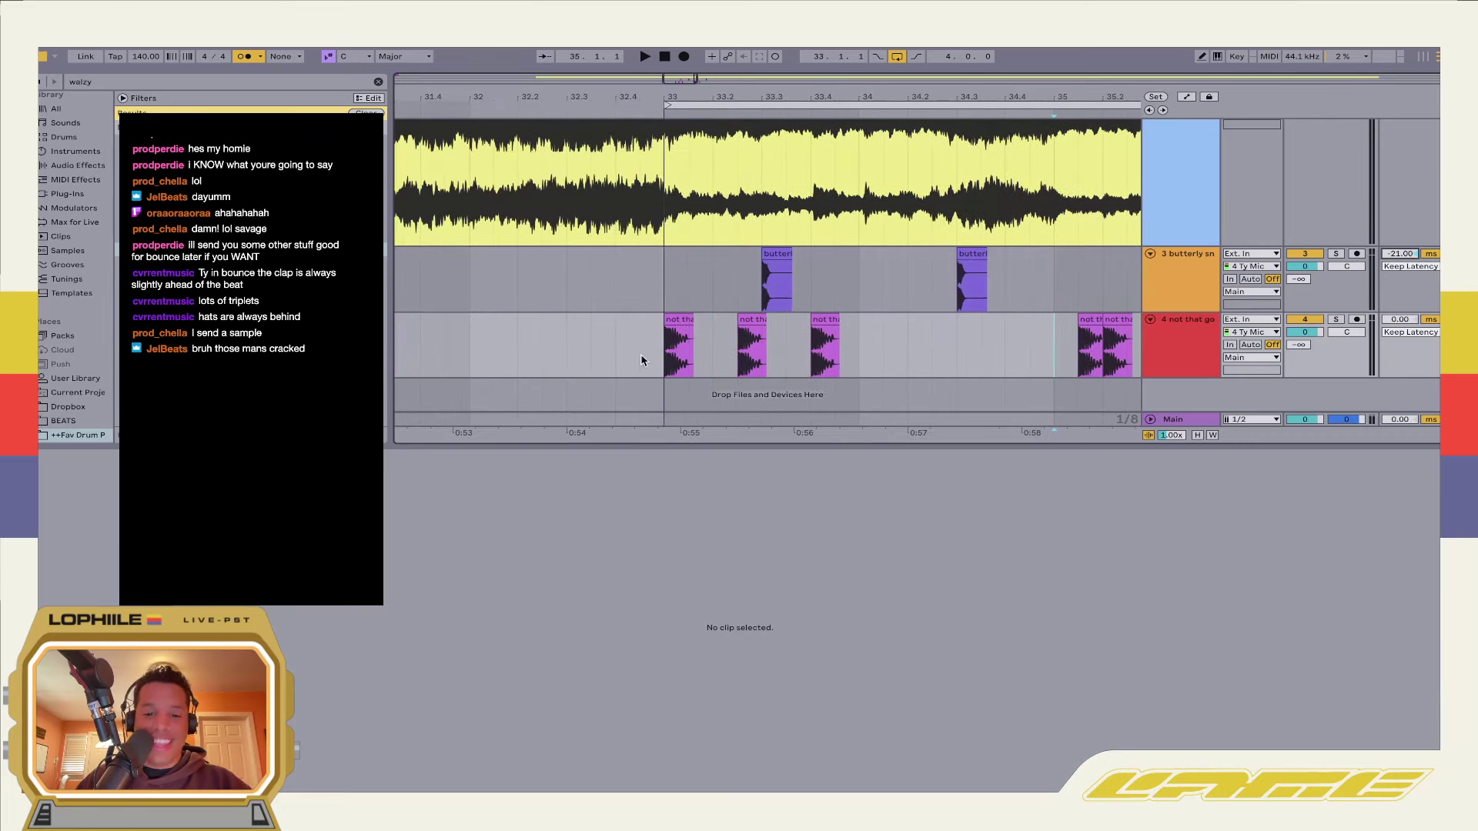
Play the loop from bar 33, setting the snare track's delay to -30 ms and the vatus track's delay to 20 ms
left_click(669, 351)
key("space")
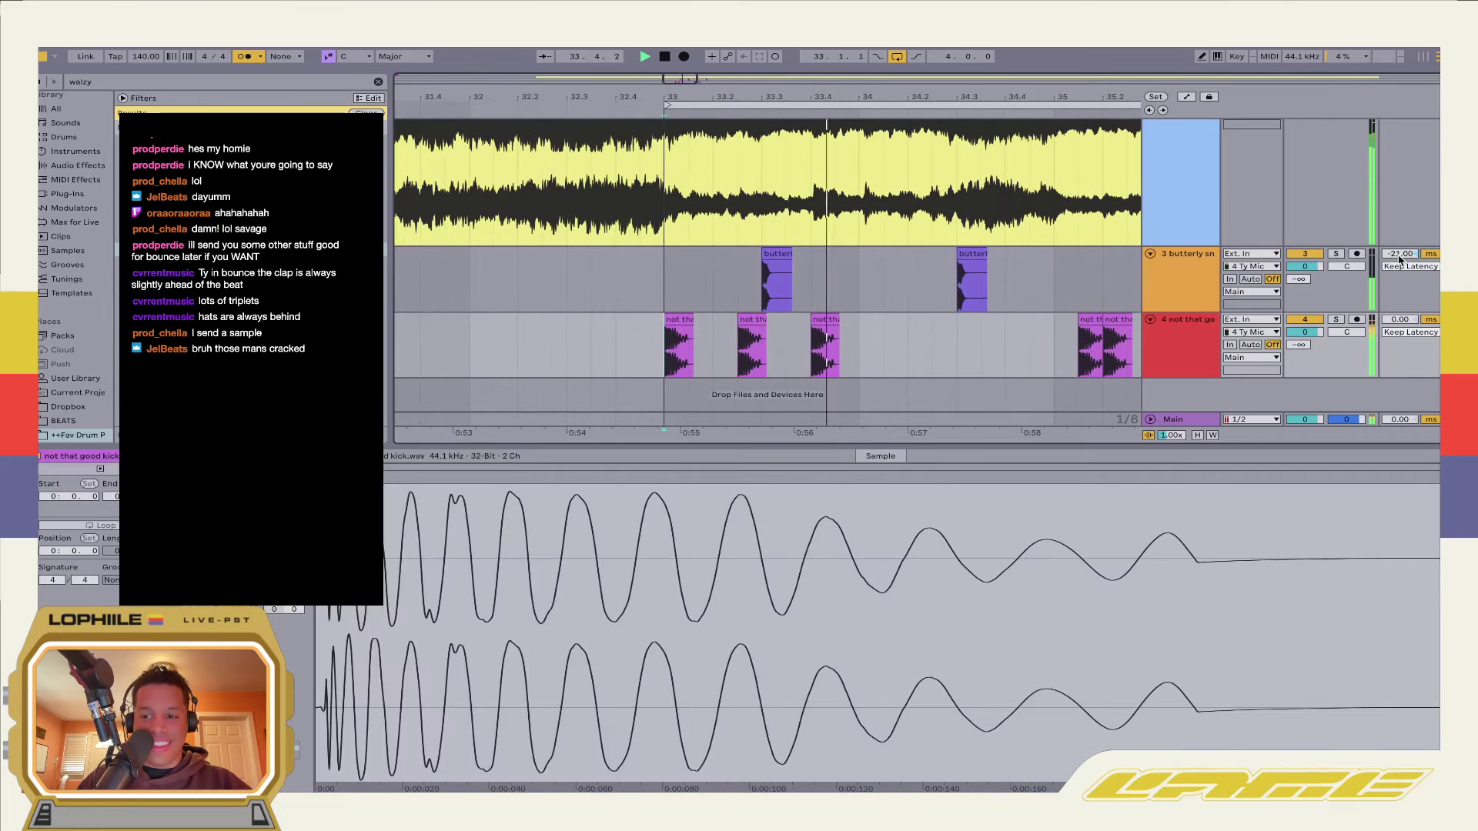
scroll(1032, 288, "up", 3)
scroll(1031, 285, "up", 2)
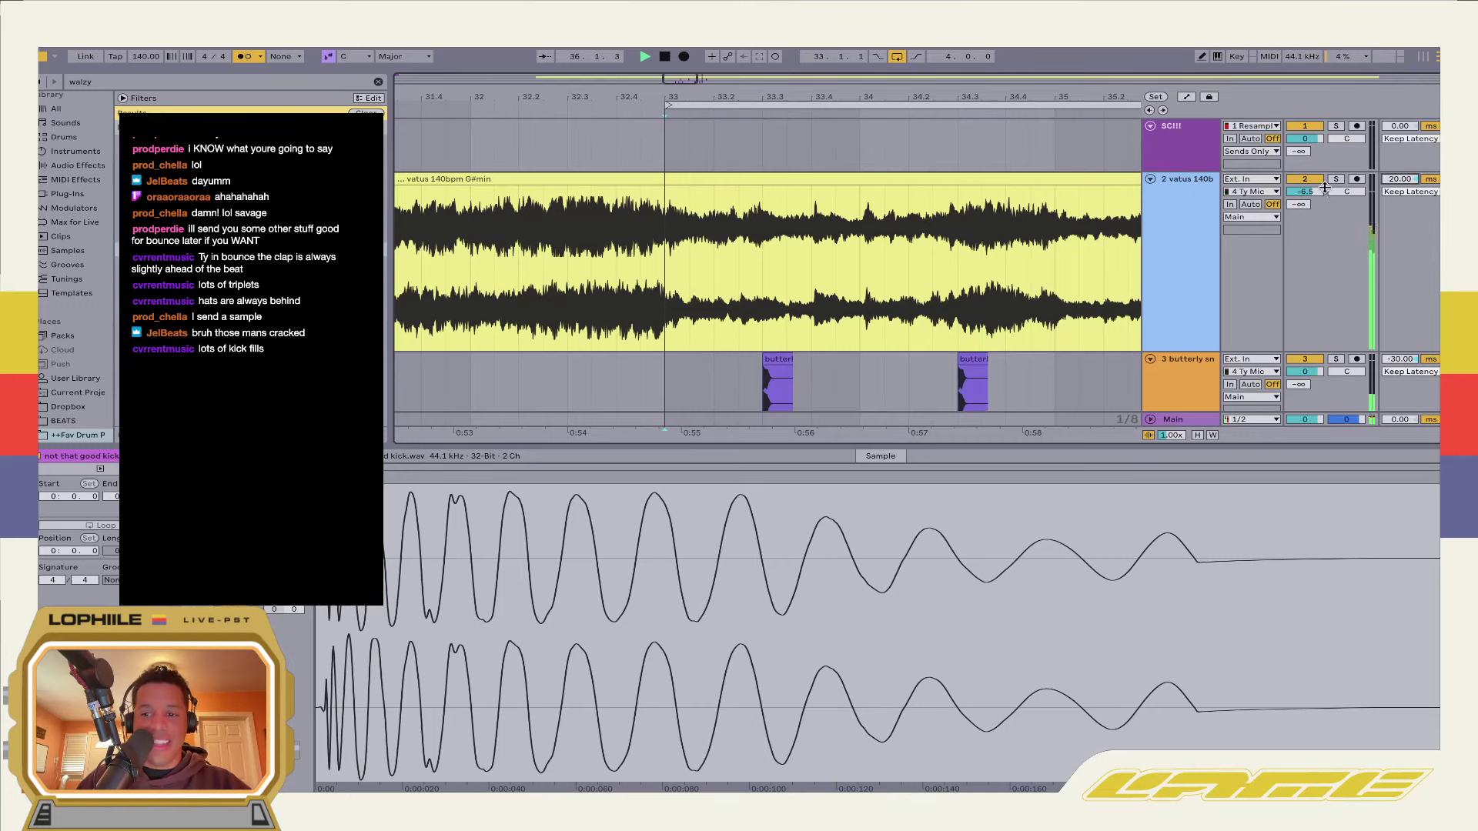
Add a MIDI track below the kick track and create an empty, unlooped two-bar clip from bar 33 to 35
scroll(958, 290, "down", 5)
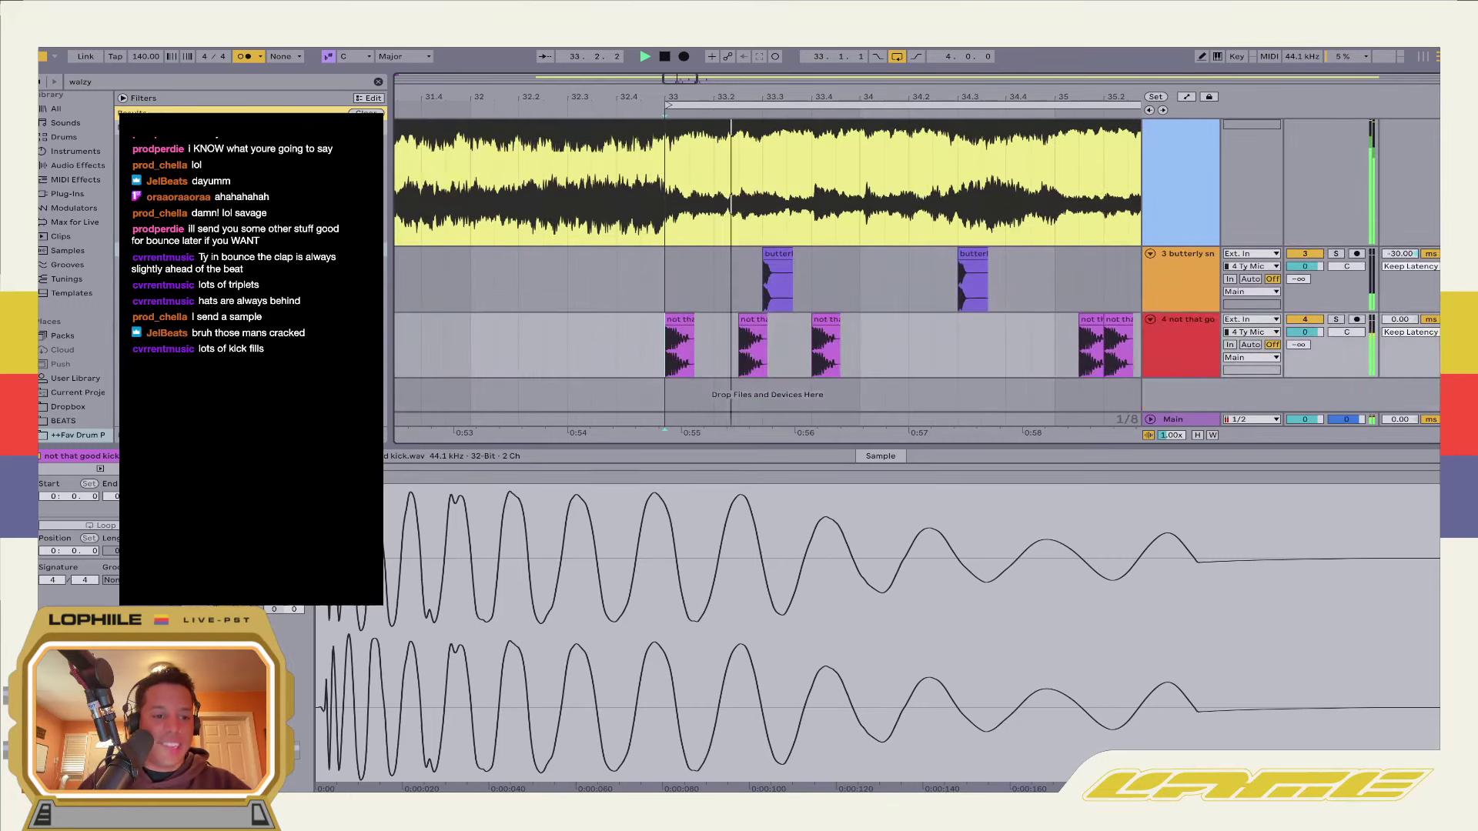
left_click(617, 304)
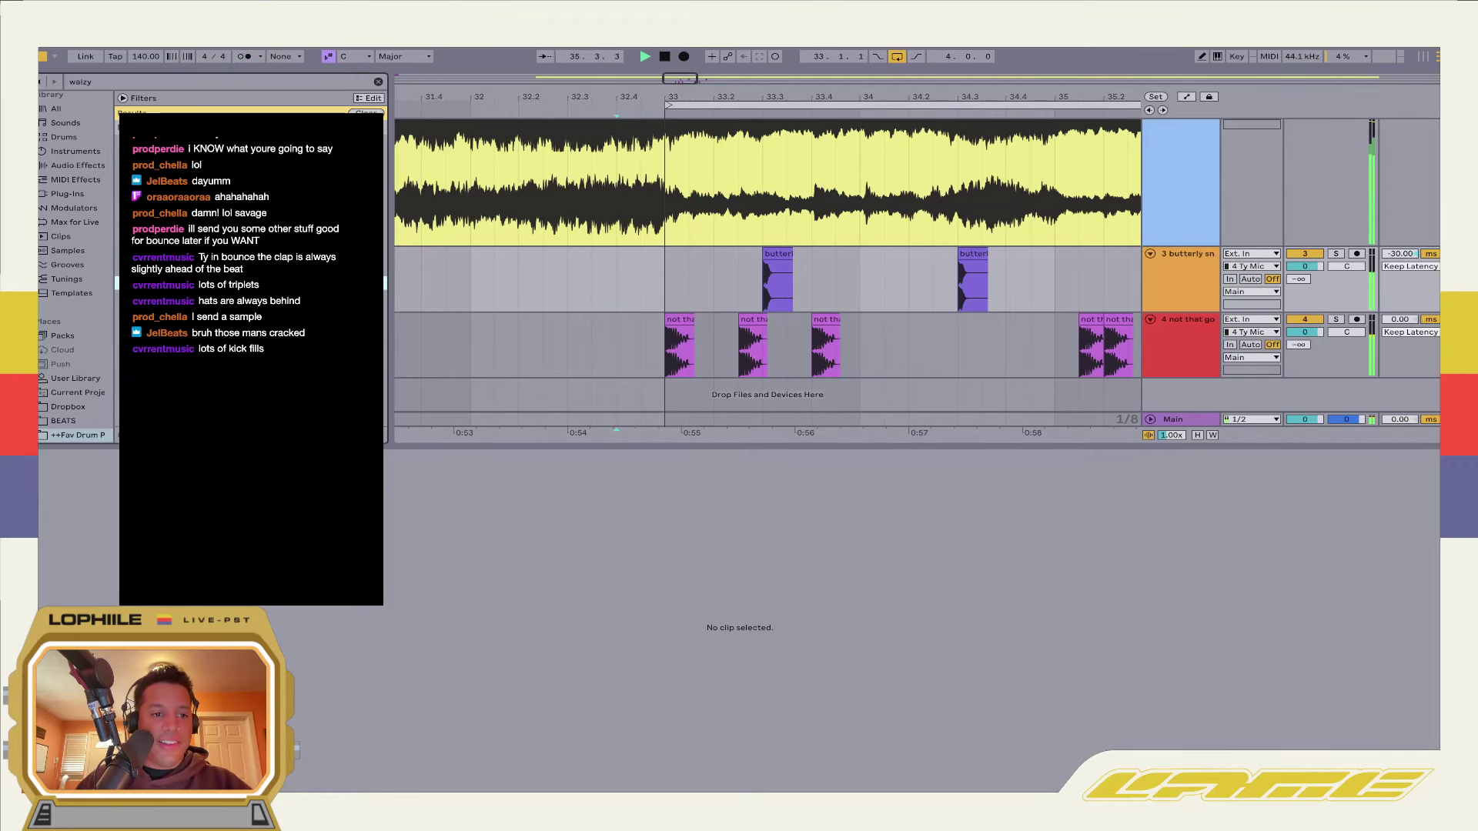
left_click(1188, 361)
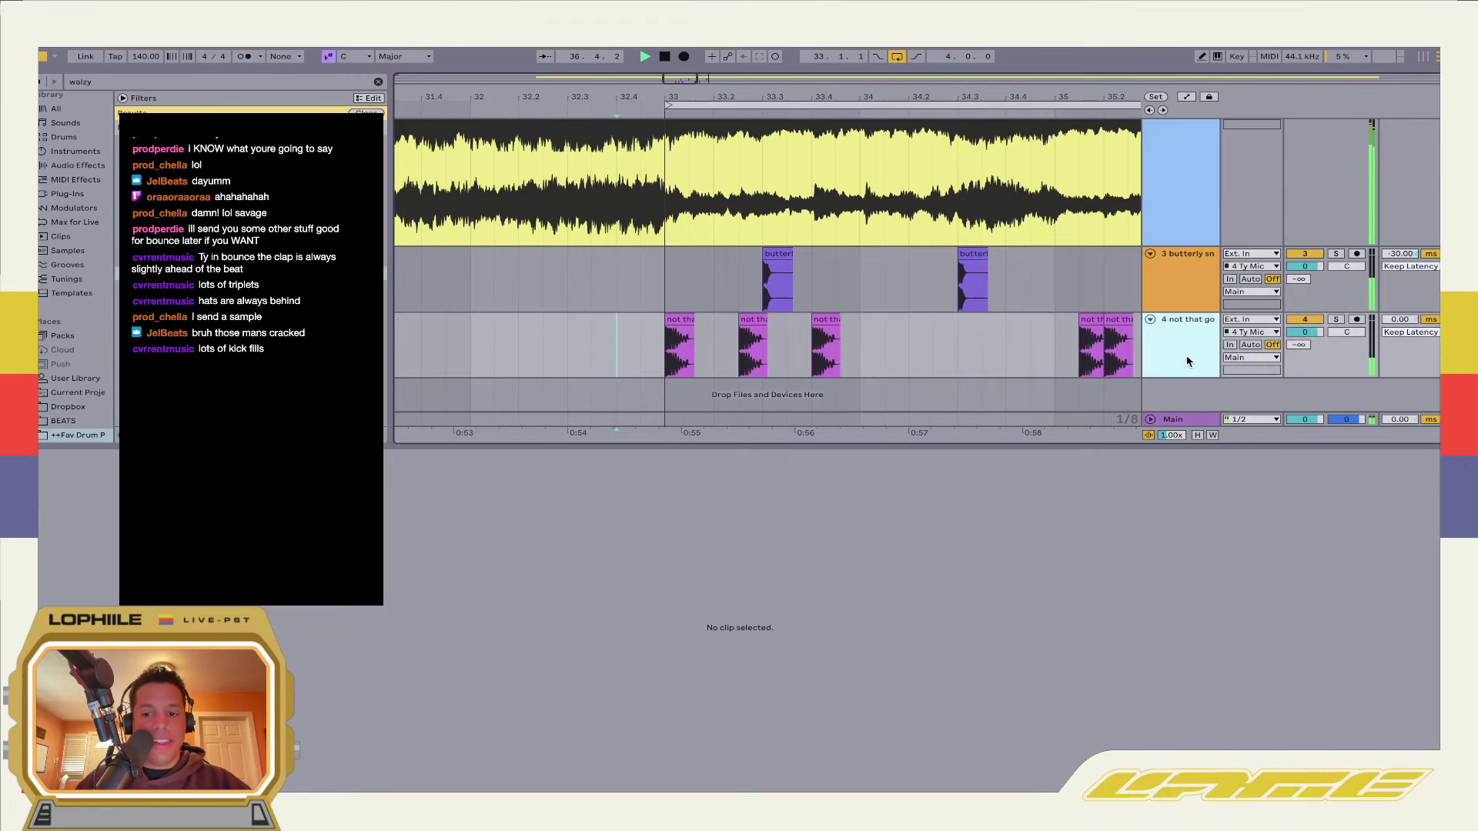
key("ctrl+shift+t")
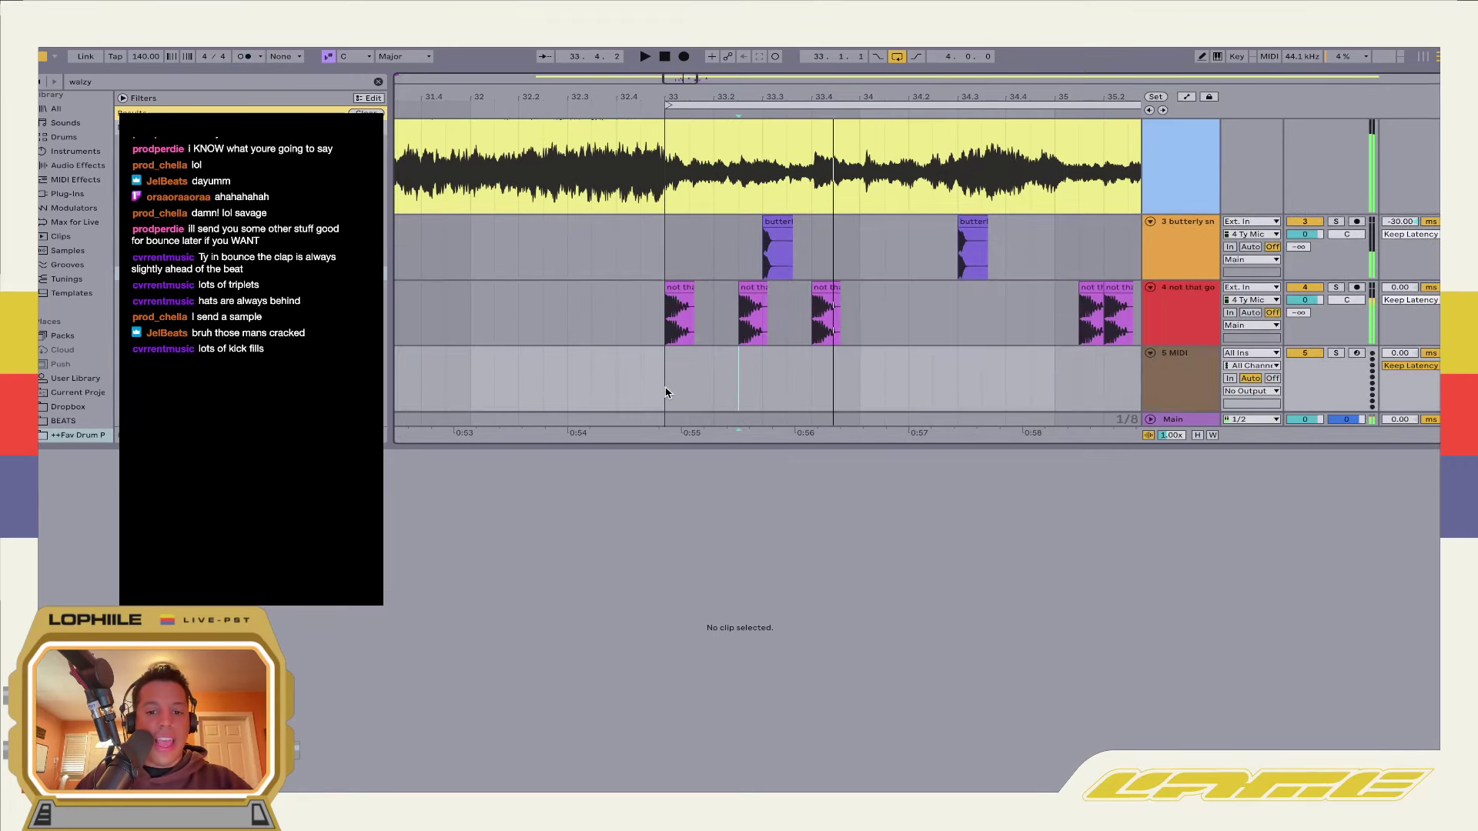
left_click_drag(665, 393, 1056, 379)
key("ctrl+shift+m")
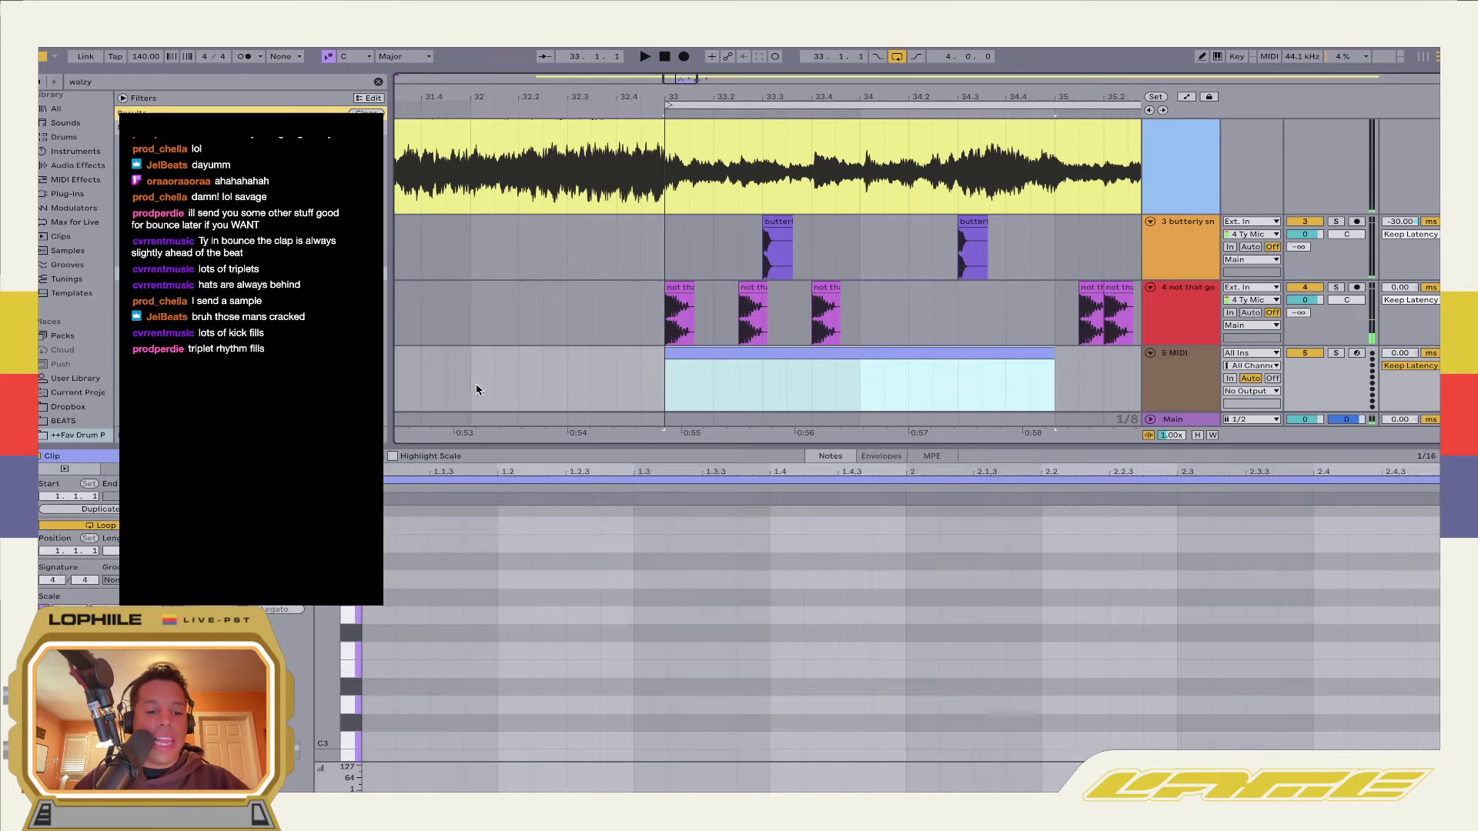
left_click(107, 524)
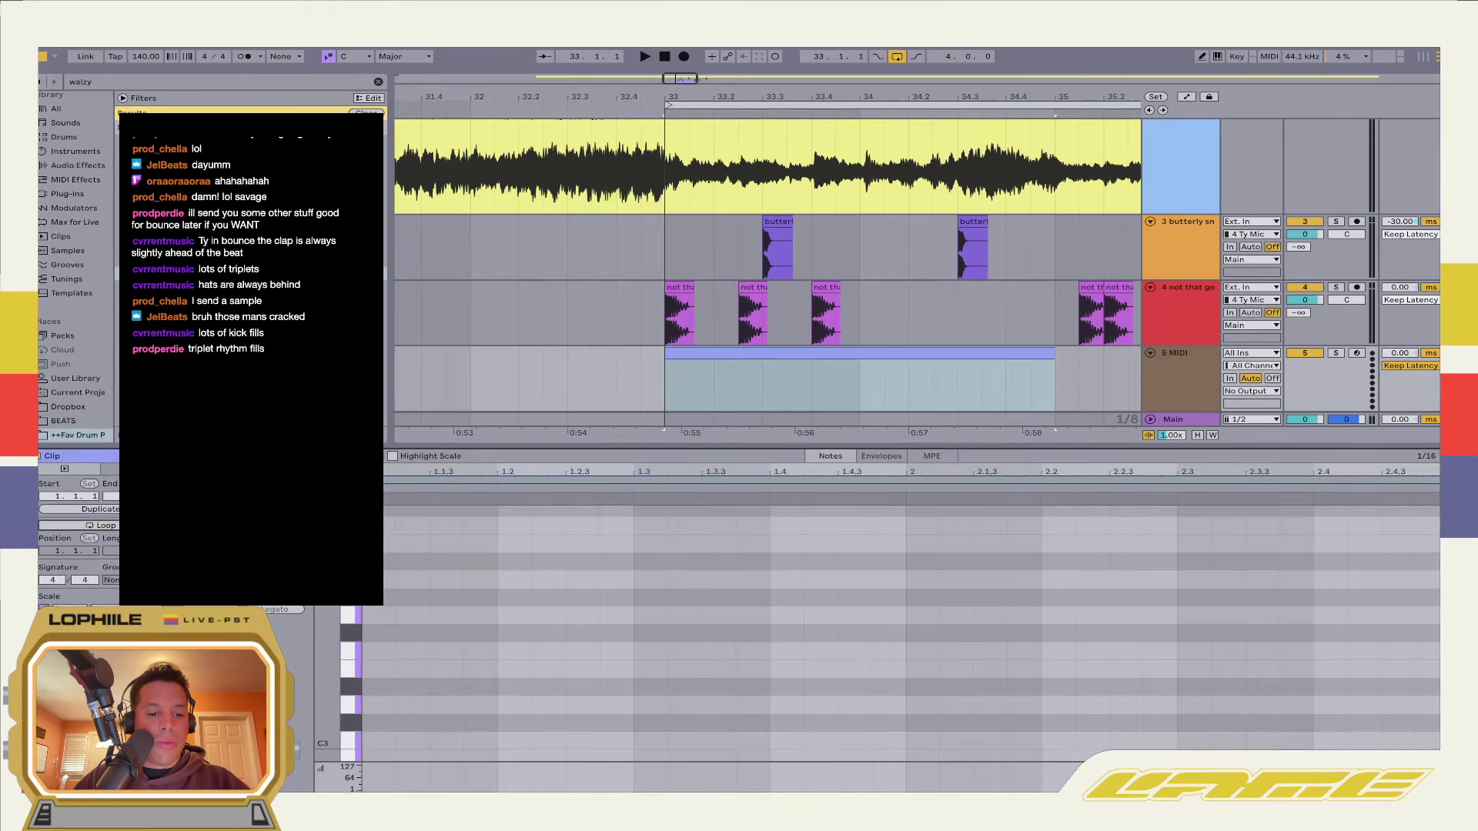
Add a D#3 note at 1.2.2 in the new clip and load the dirty hat sample onto its track
double_click(548, 687)
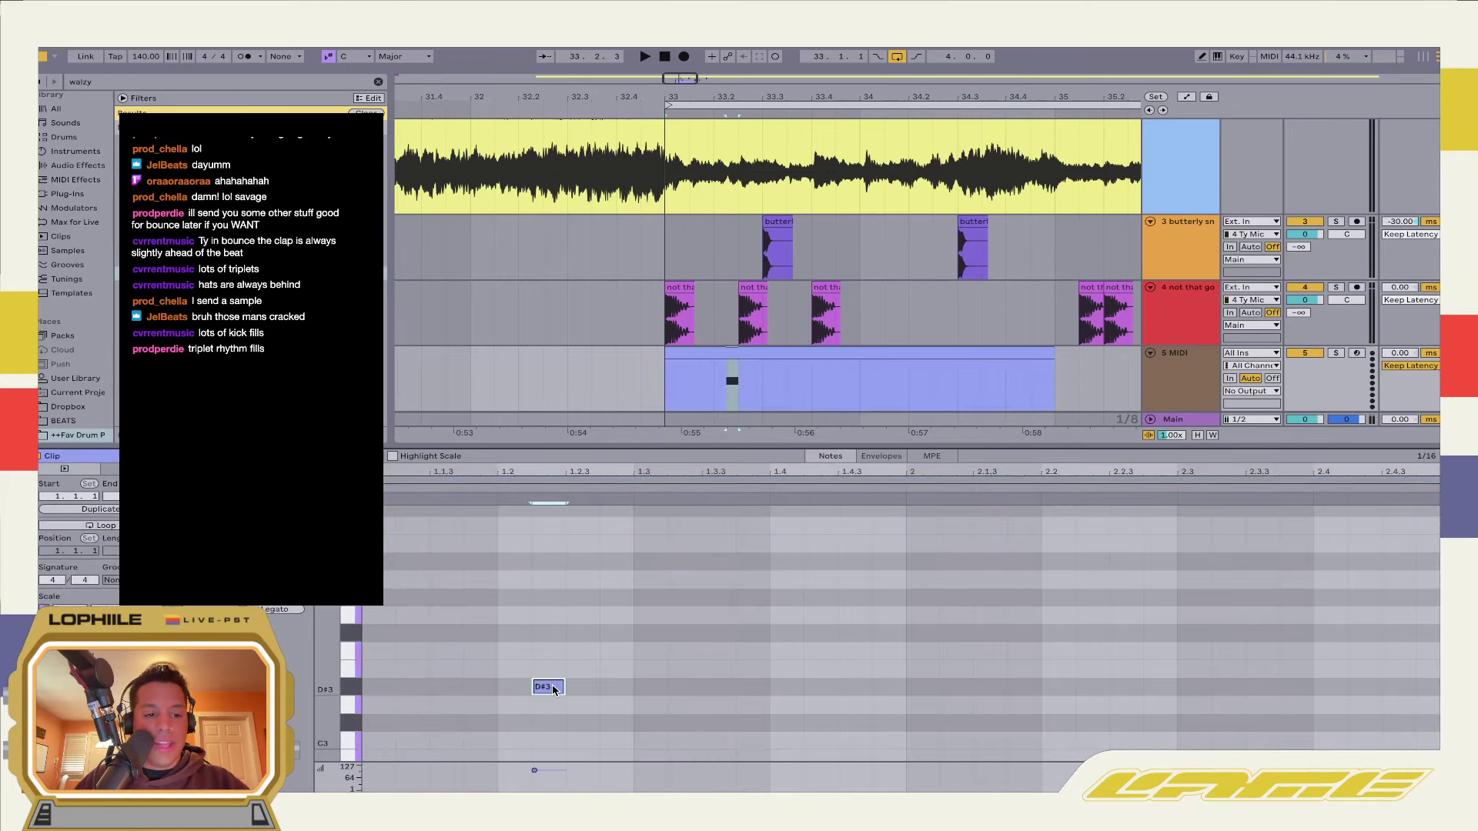
left_click(502, 663)
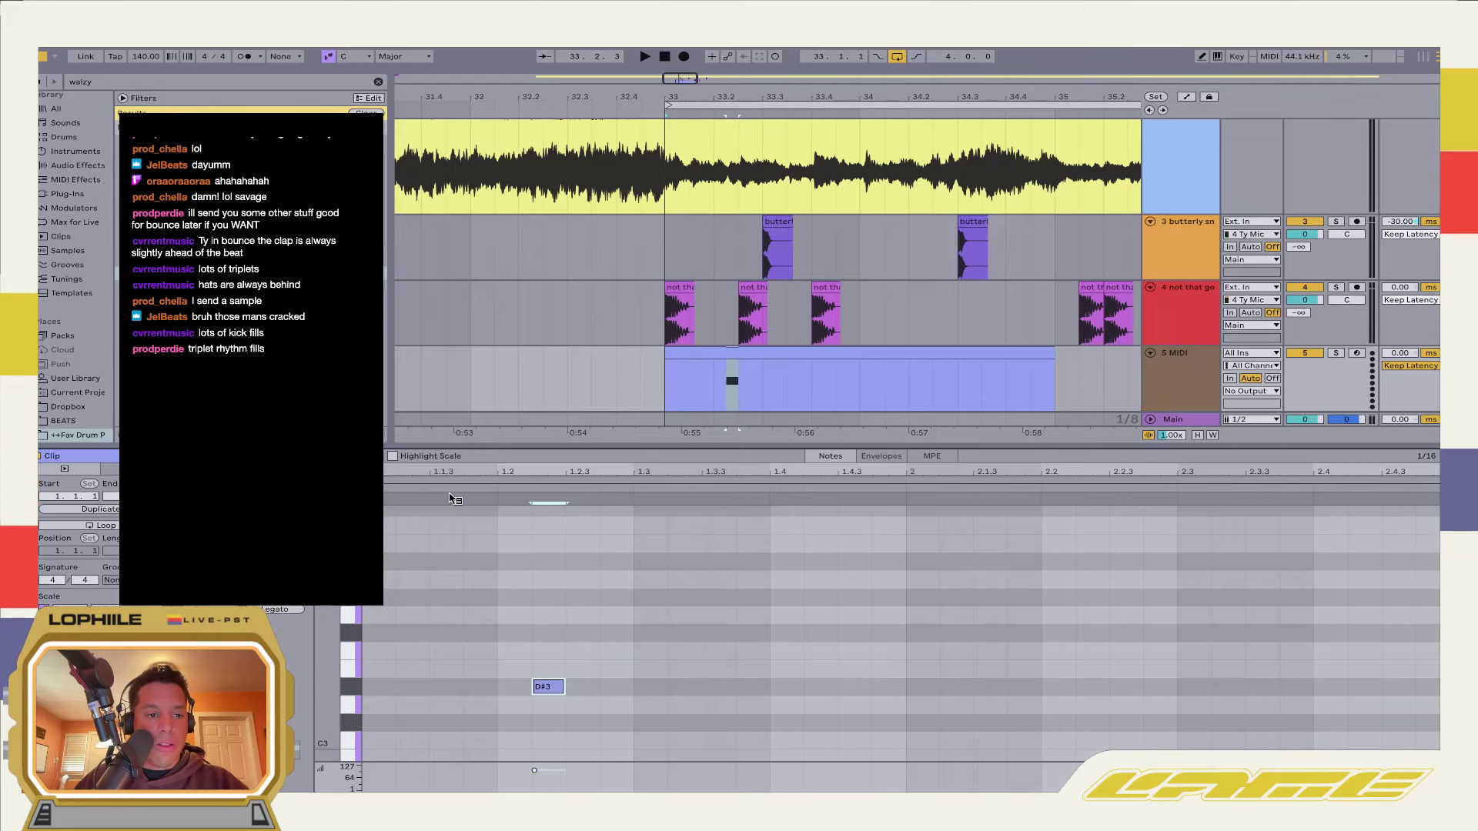
left_click(508, 570)
key("super+alt+l")
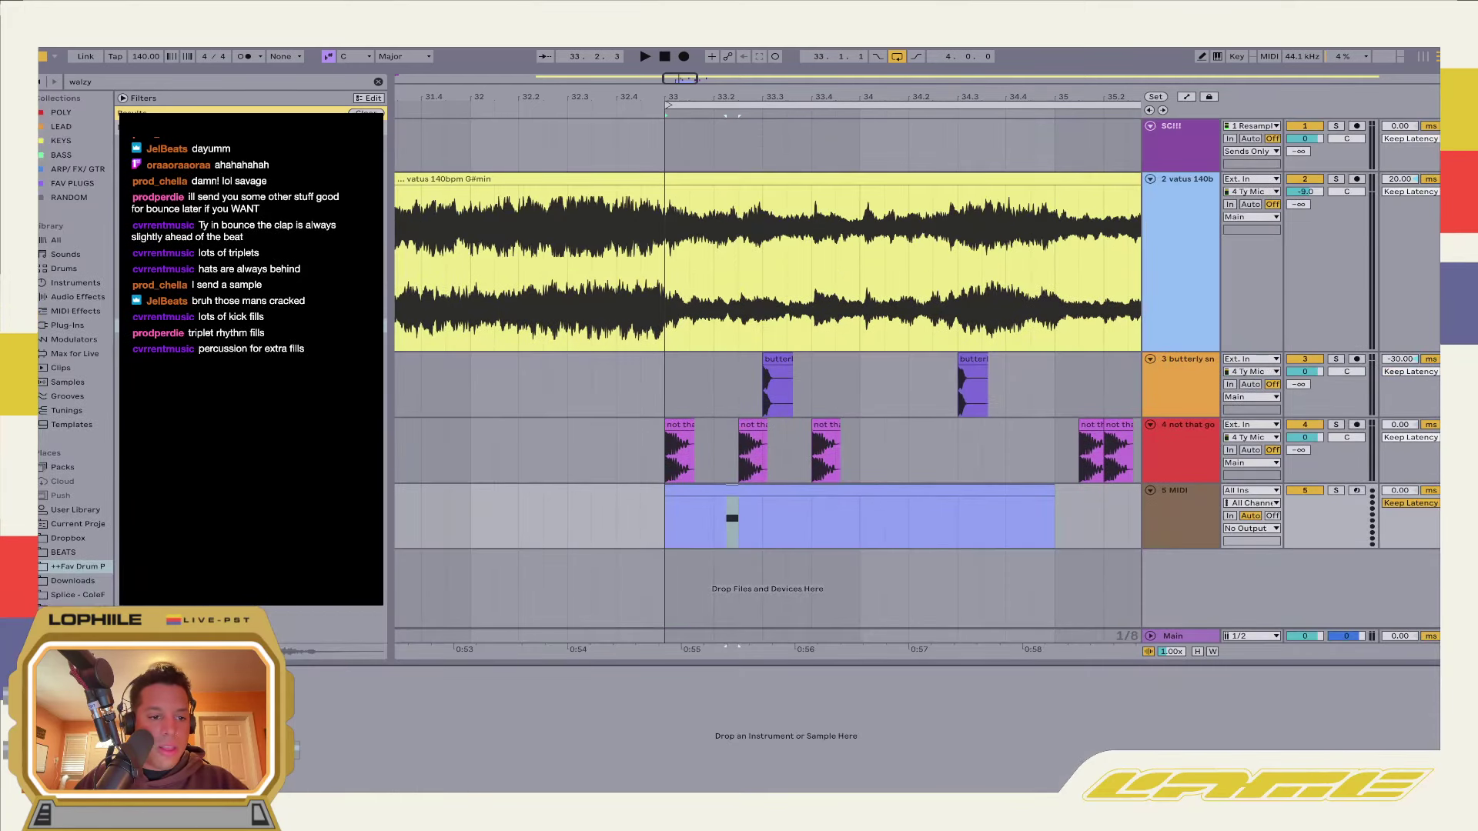
key("Return")
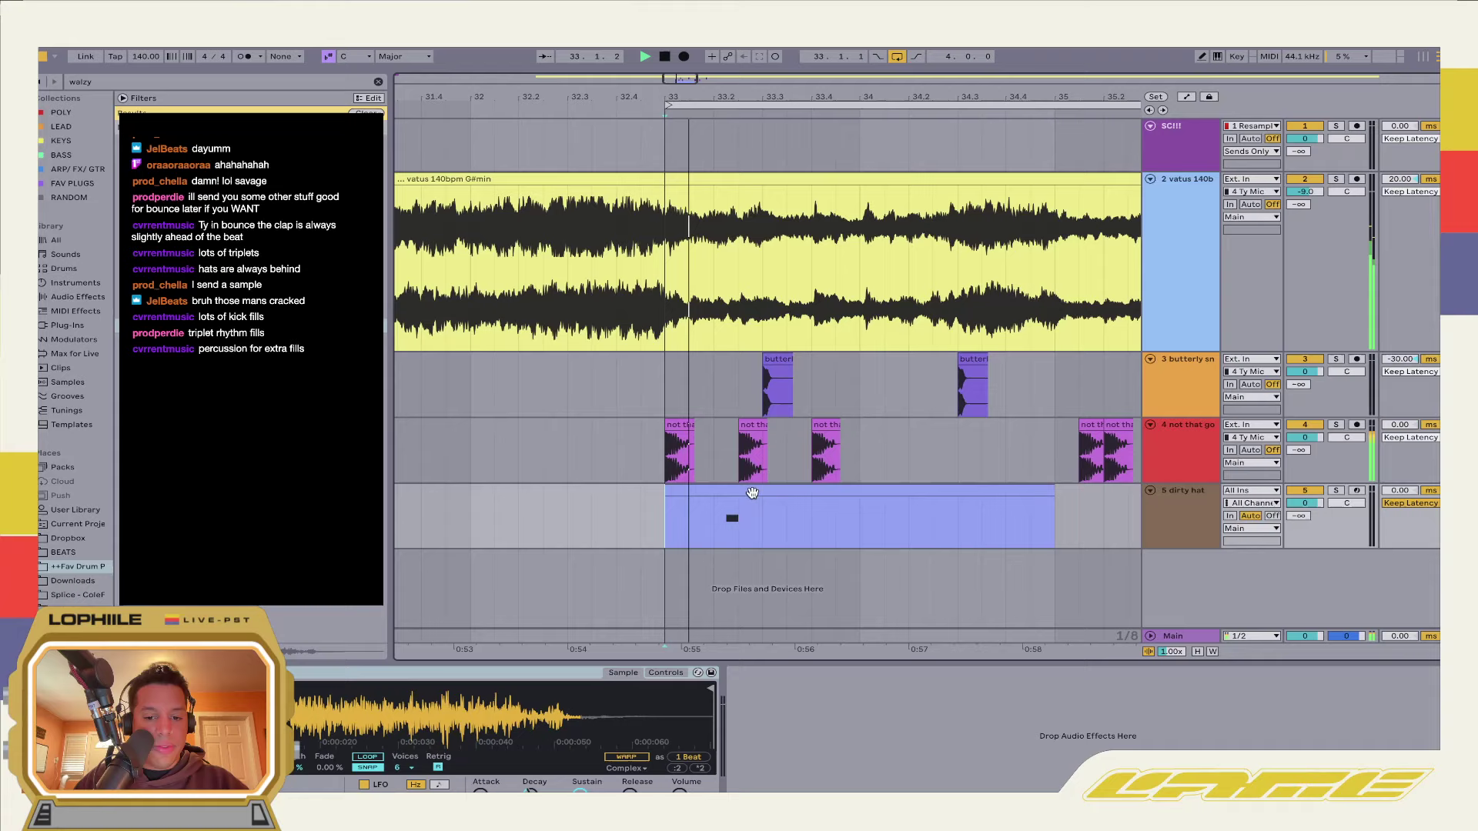
Fold the dirty hat clip's note rows and arrange D#3 hits at 1.2.3, 1.4 and 1.4.3
double_click(663, 522)
left_click(816, 457)
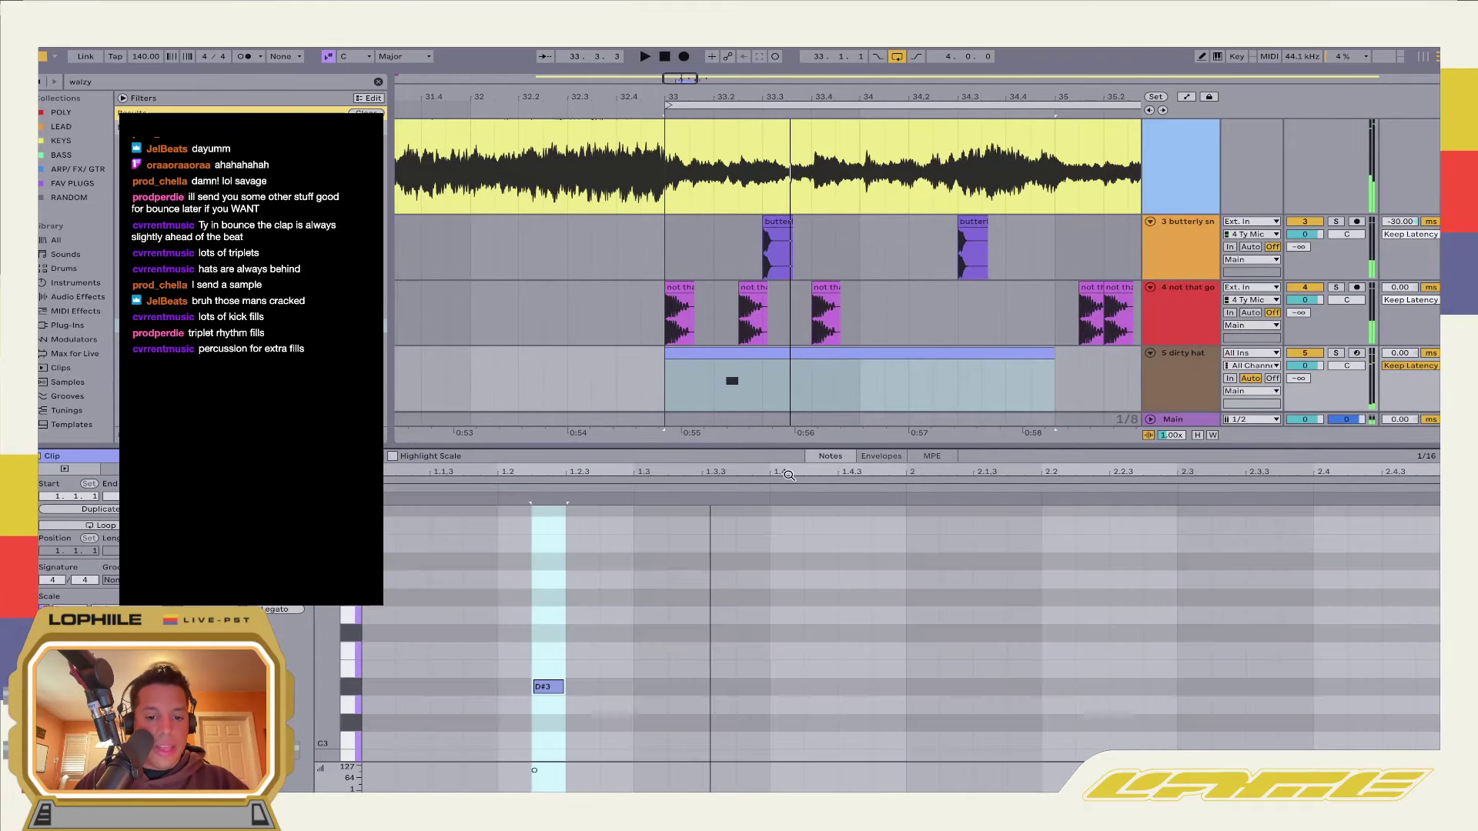
left_click(552, 682)
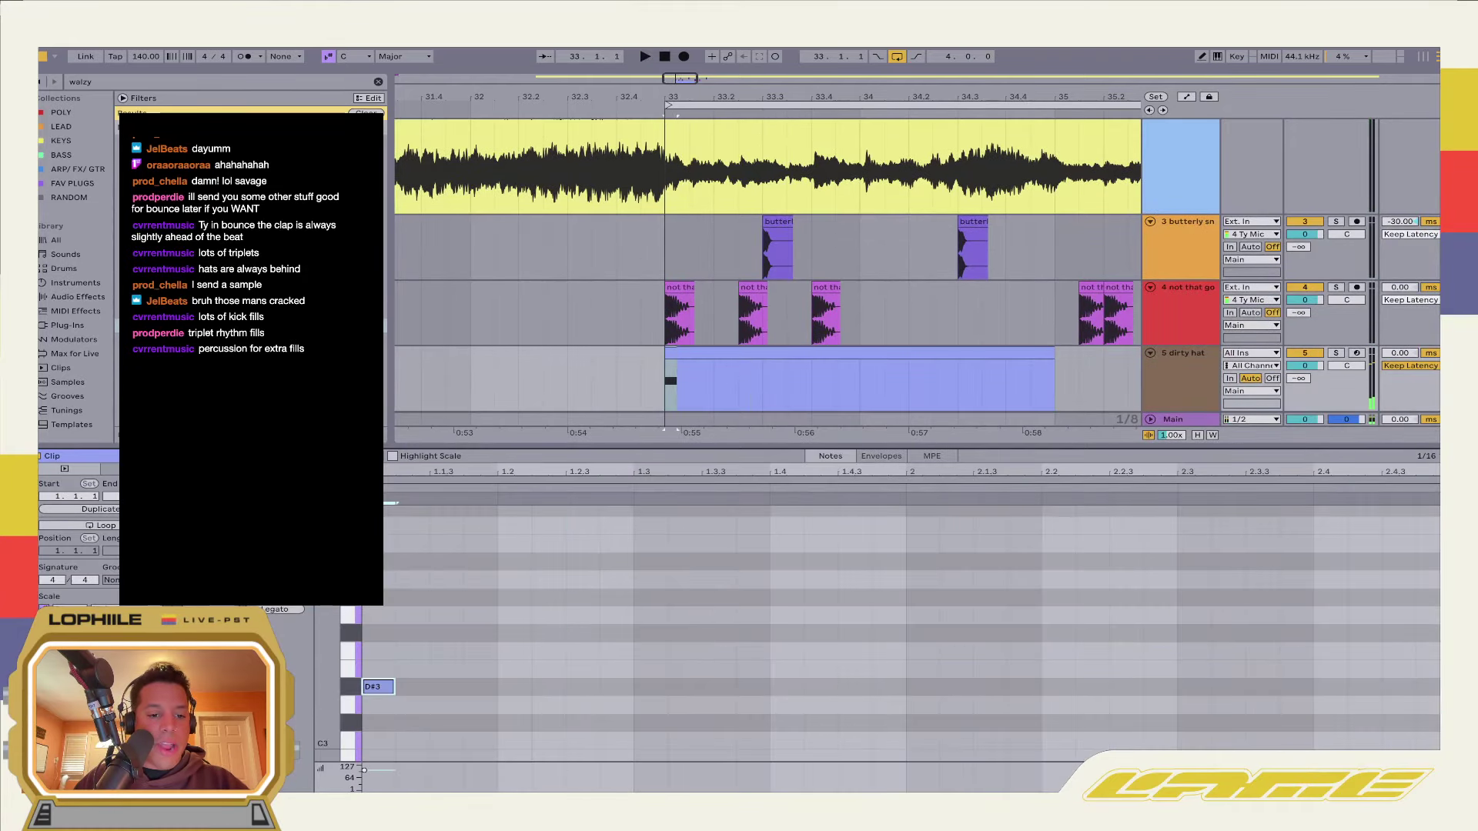
key("z")
key("space")
left_click_drag(381, 516, 585, 520)
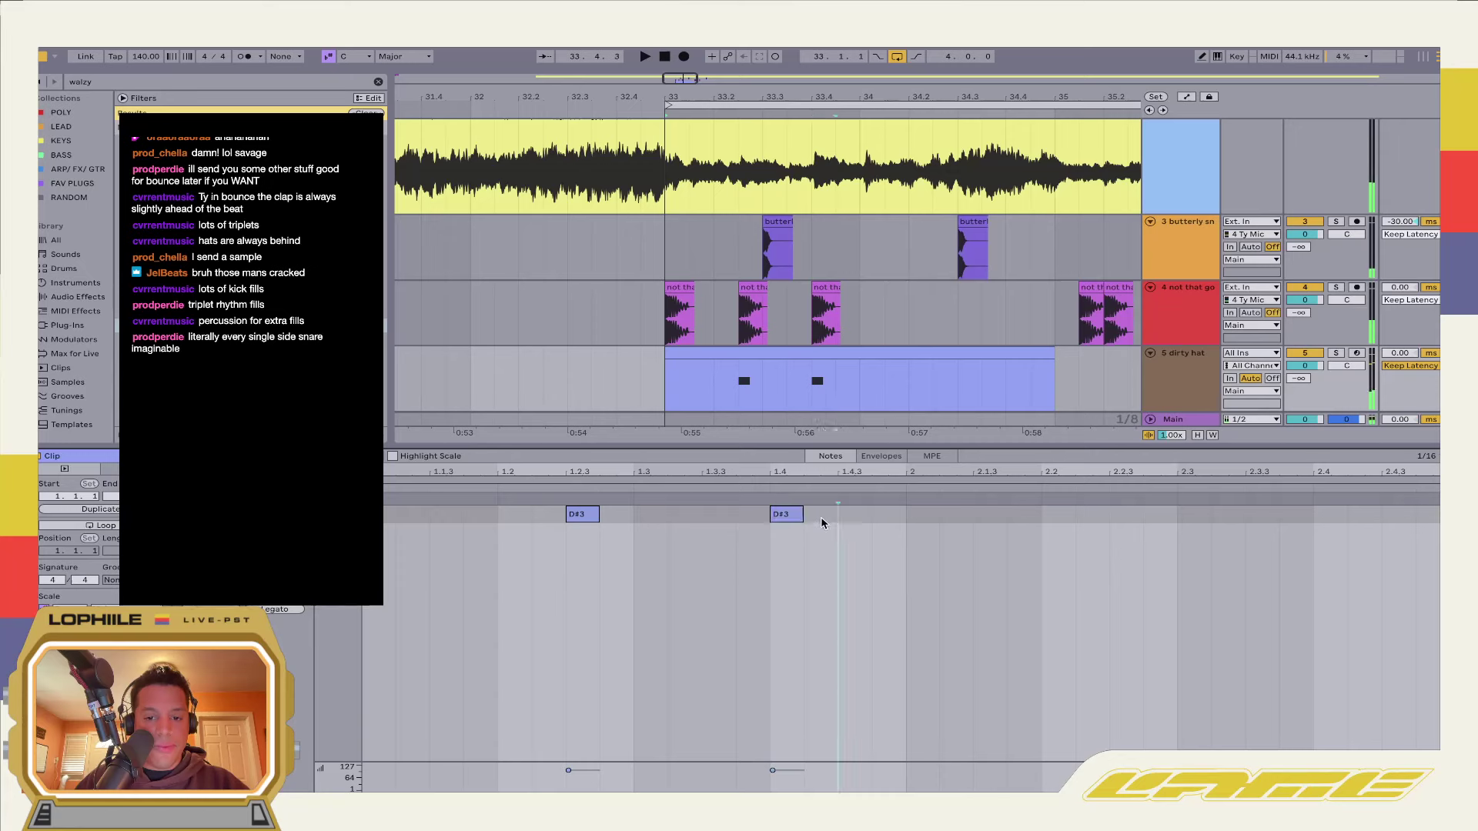
left_click_drag(827, 522, 861, 519)
Play the loop while setting the dirty hat track's delay to 21 ms
key("space")
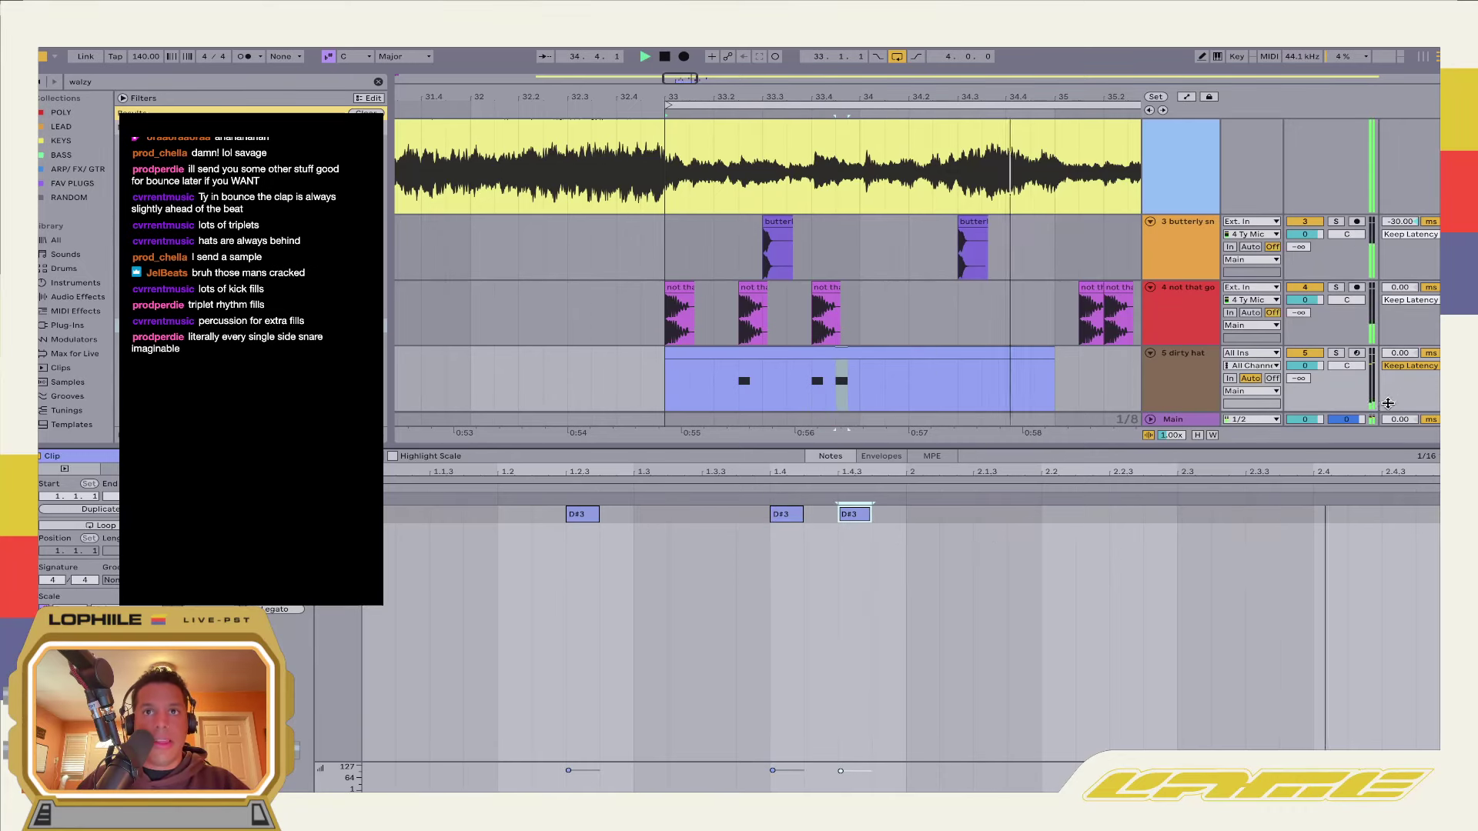
left_click_drag(1401, 354, 1401, 342)
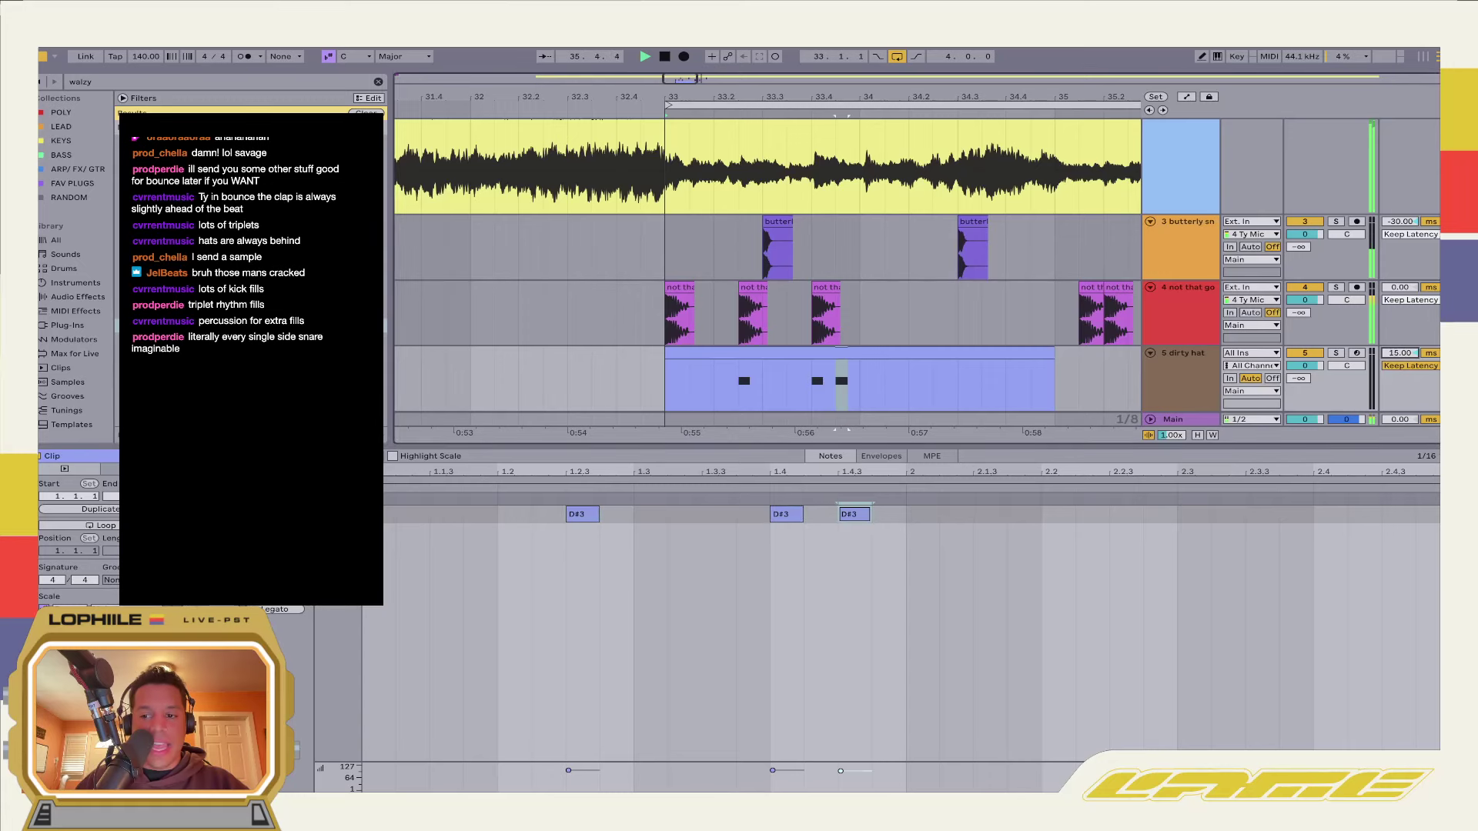
key("space")
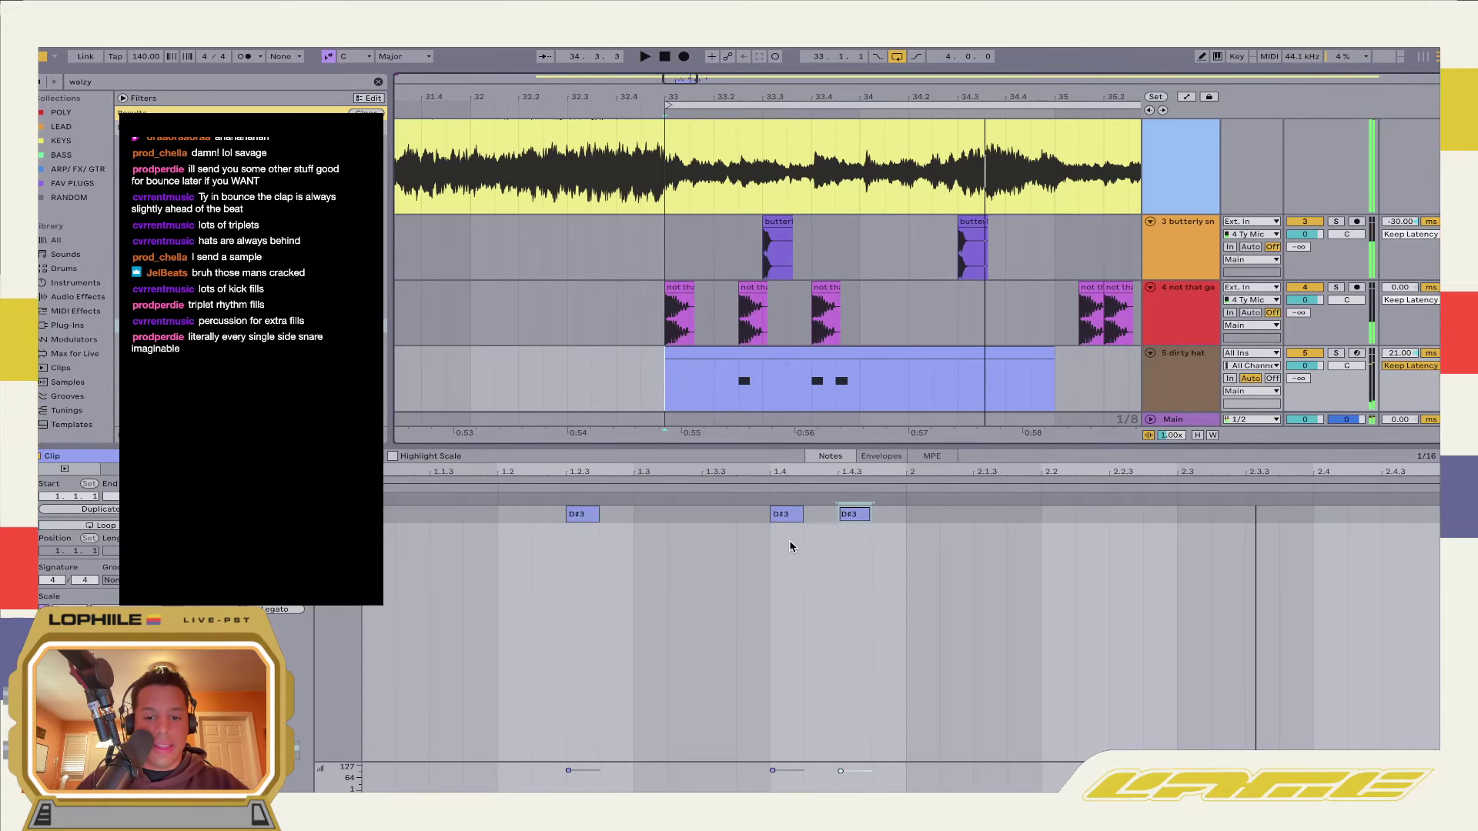
Lower the velocity of the dirty hat note at 1.4 and add D#3 notes at 2.2.3 and 2.2.4
left_click(785, 514)
left_click_drag(774, 771, 772, 782)
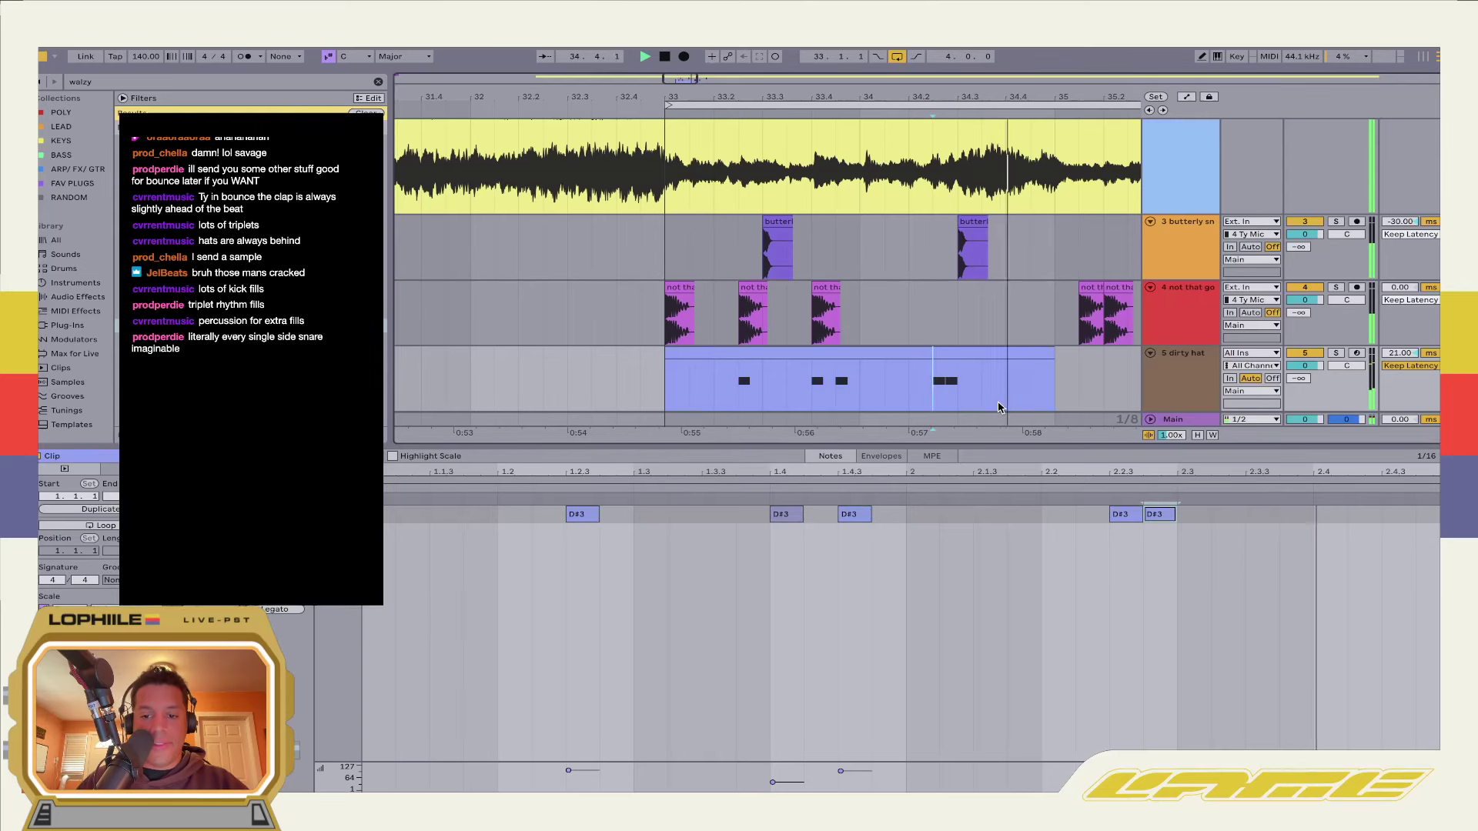
scroll(962, 354, "right", 2)
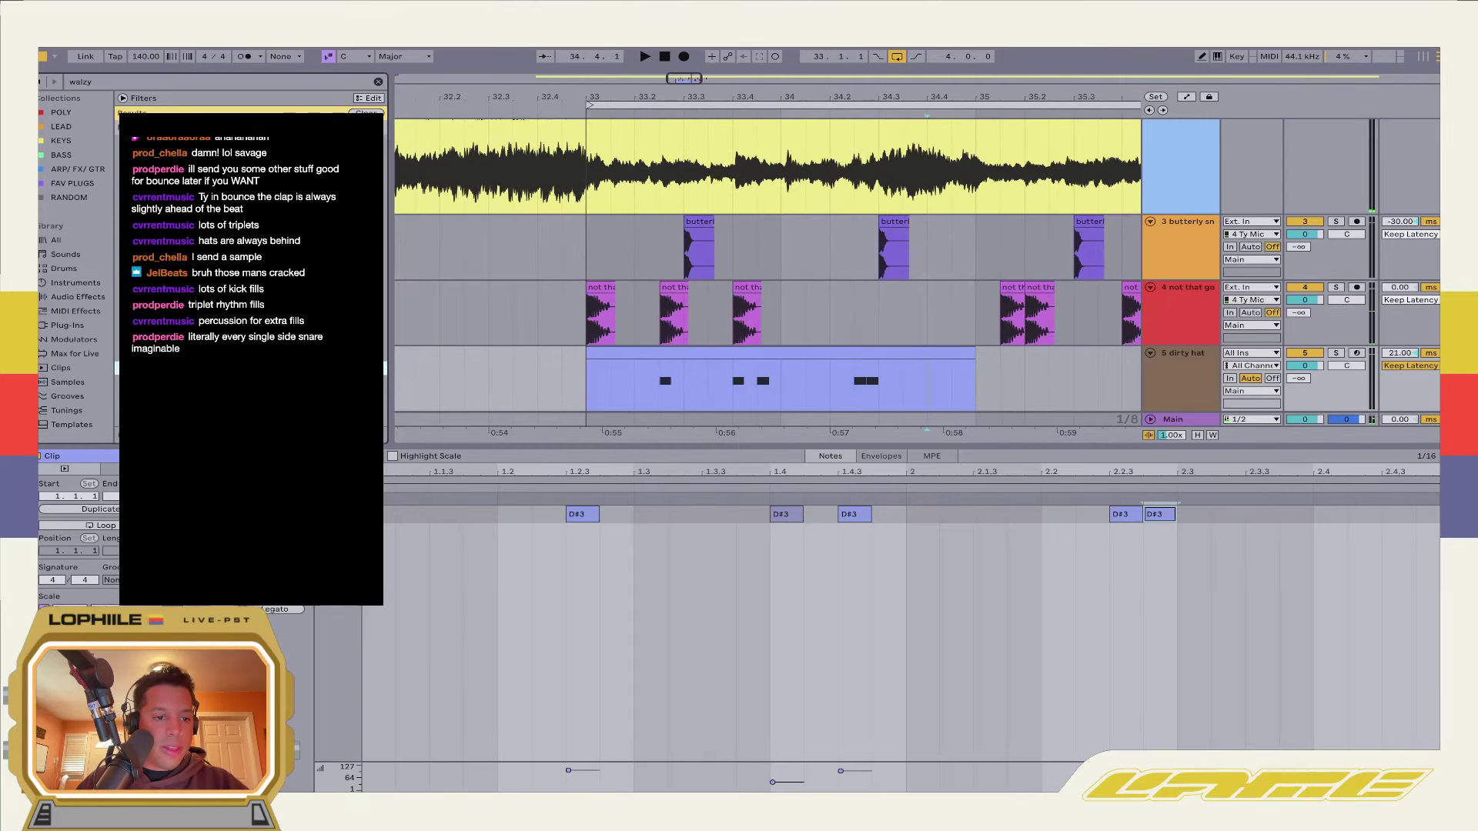
Add a MIDI track below dirty hat, load the fav hihat sample, and create a clip from 34.3 to 35
left_click(1168, 361)
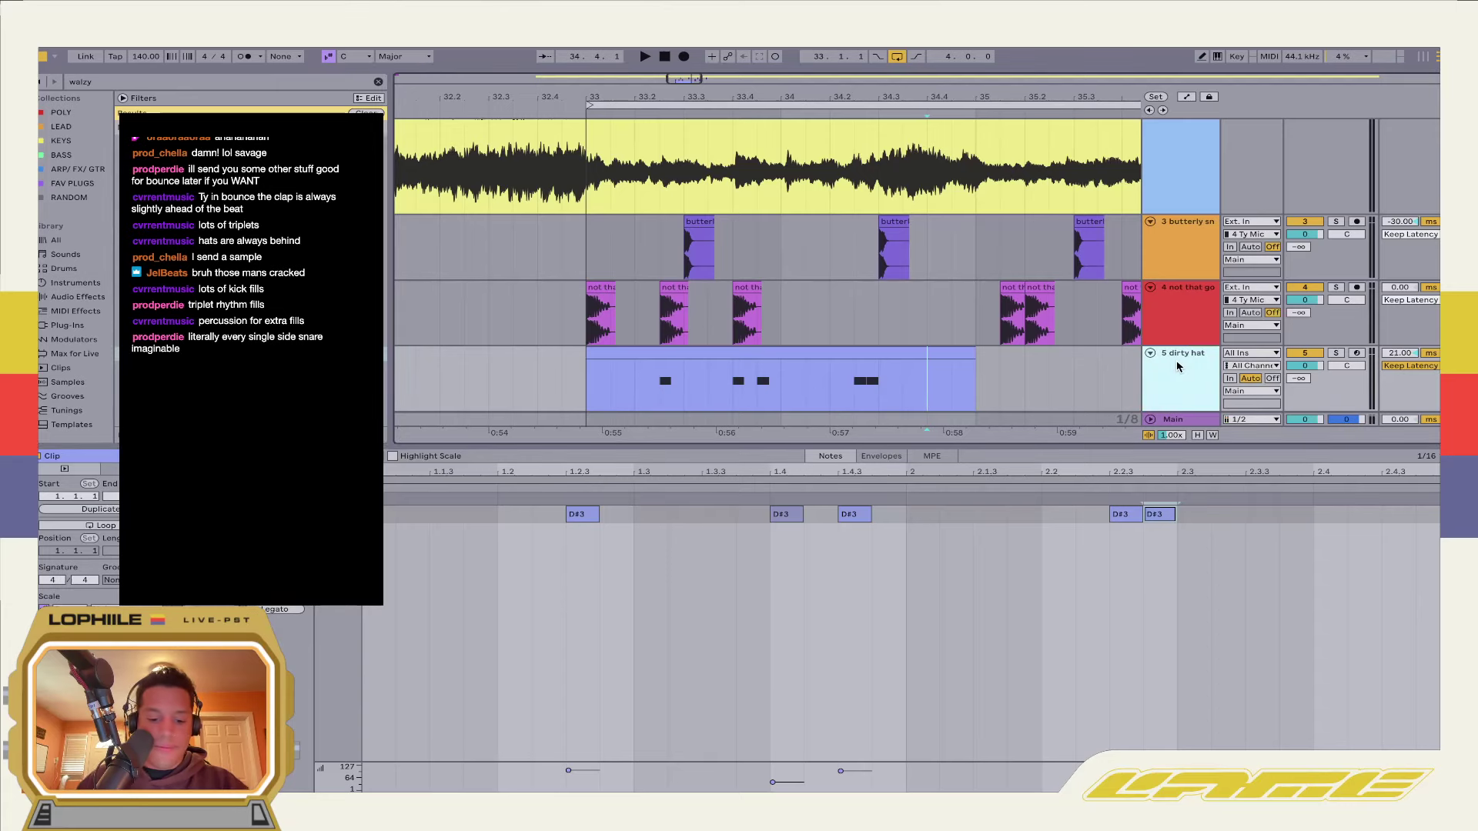
key("ctrl+shift+t")
key("shift+Tab")
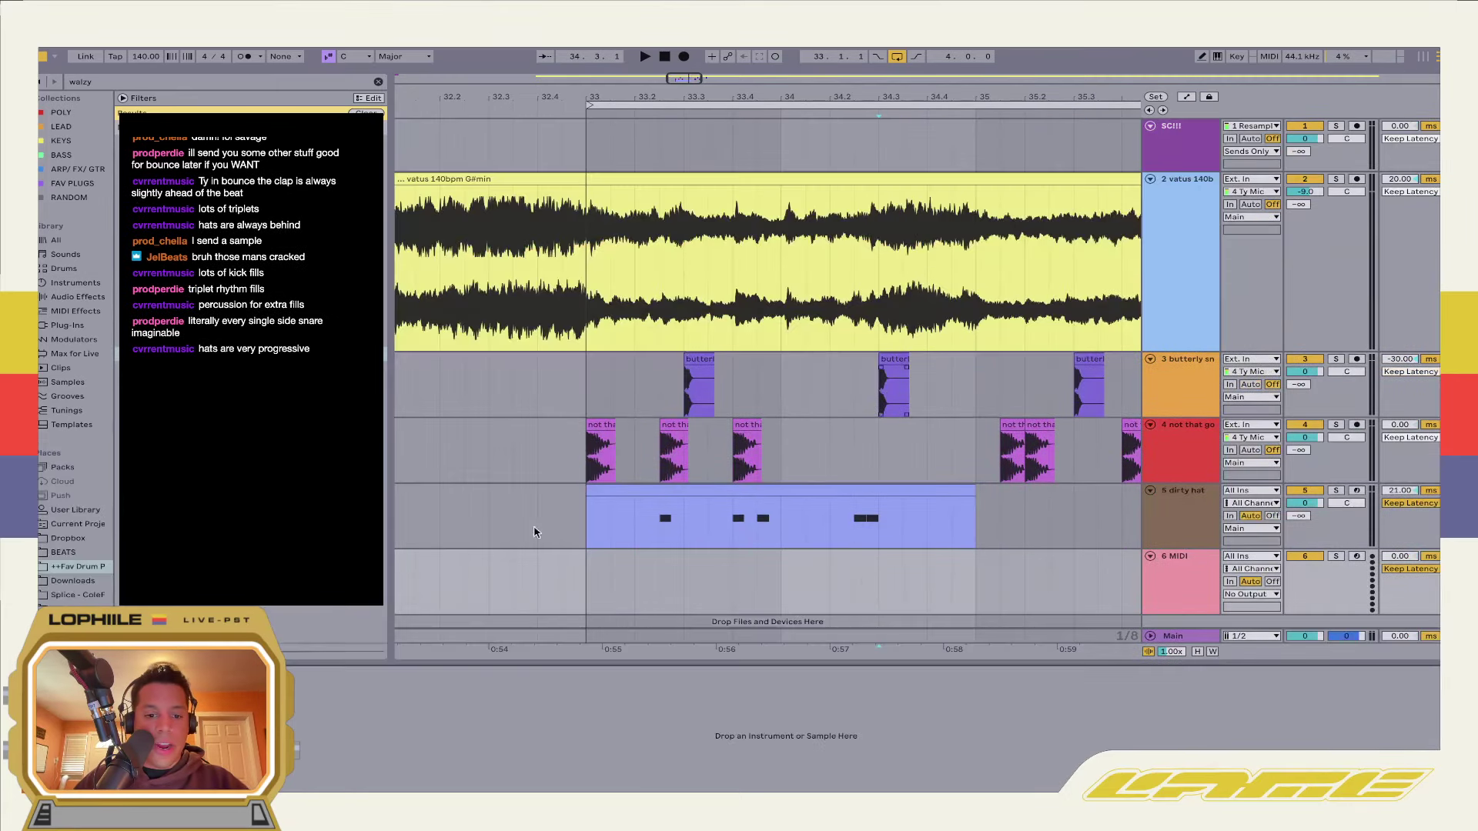
left_click_drag(247, 124, 785, 736)
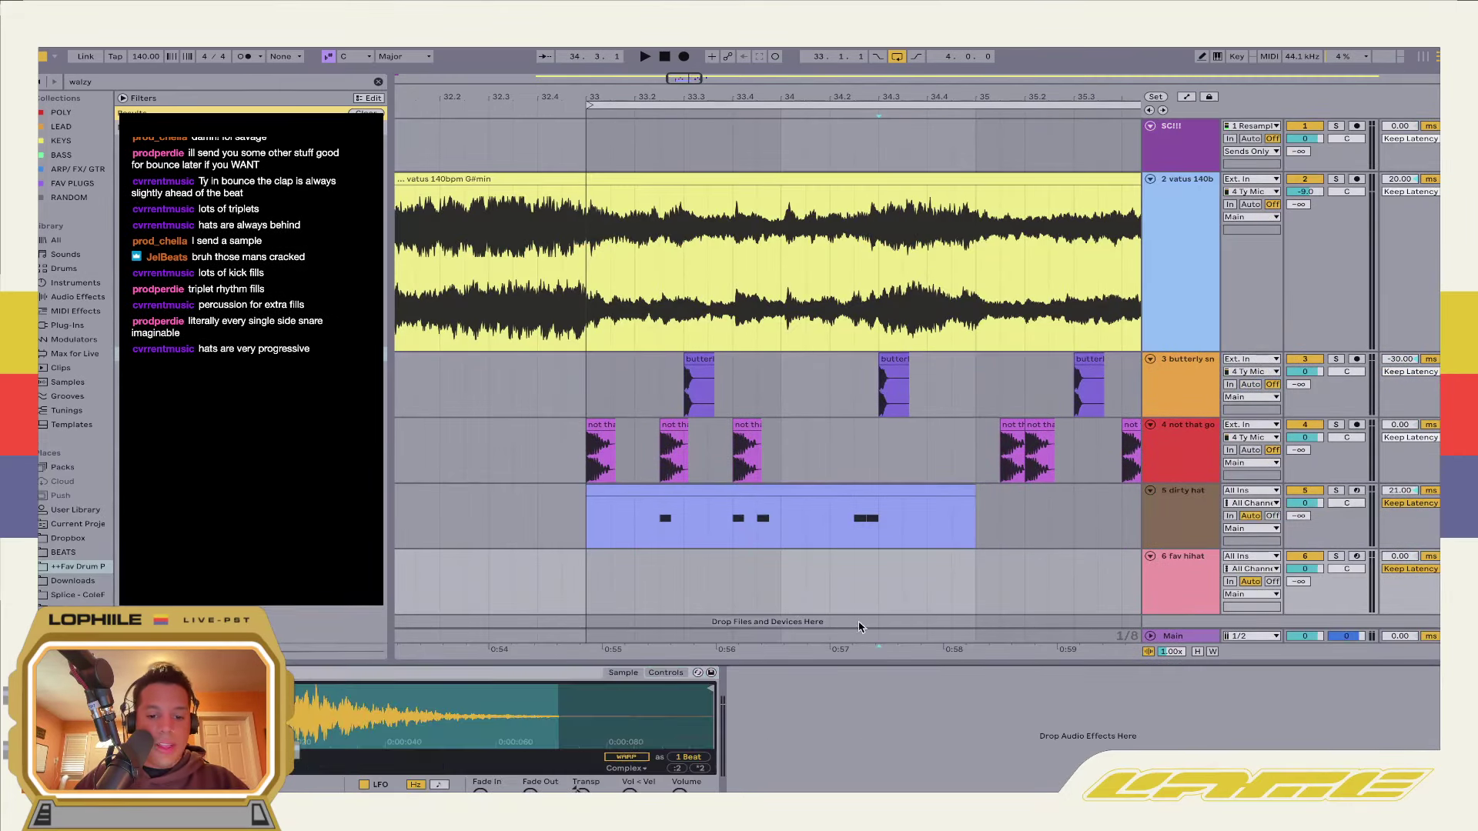
left_click_drag(878, 598, 968, 585)
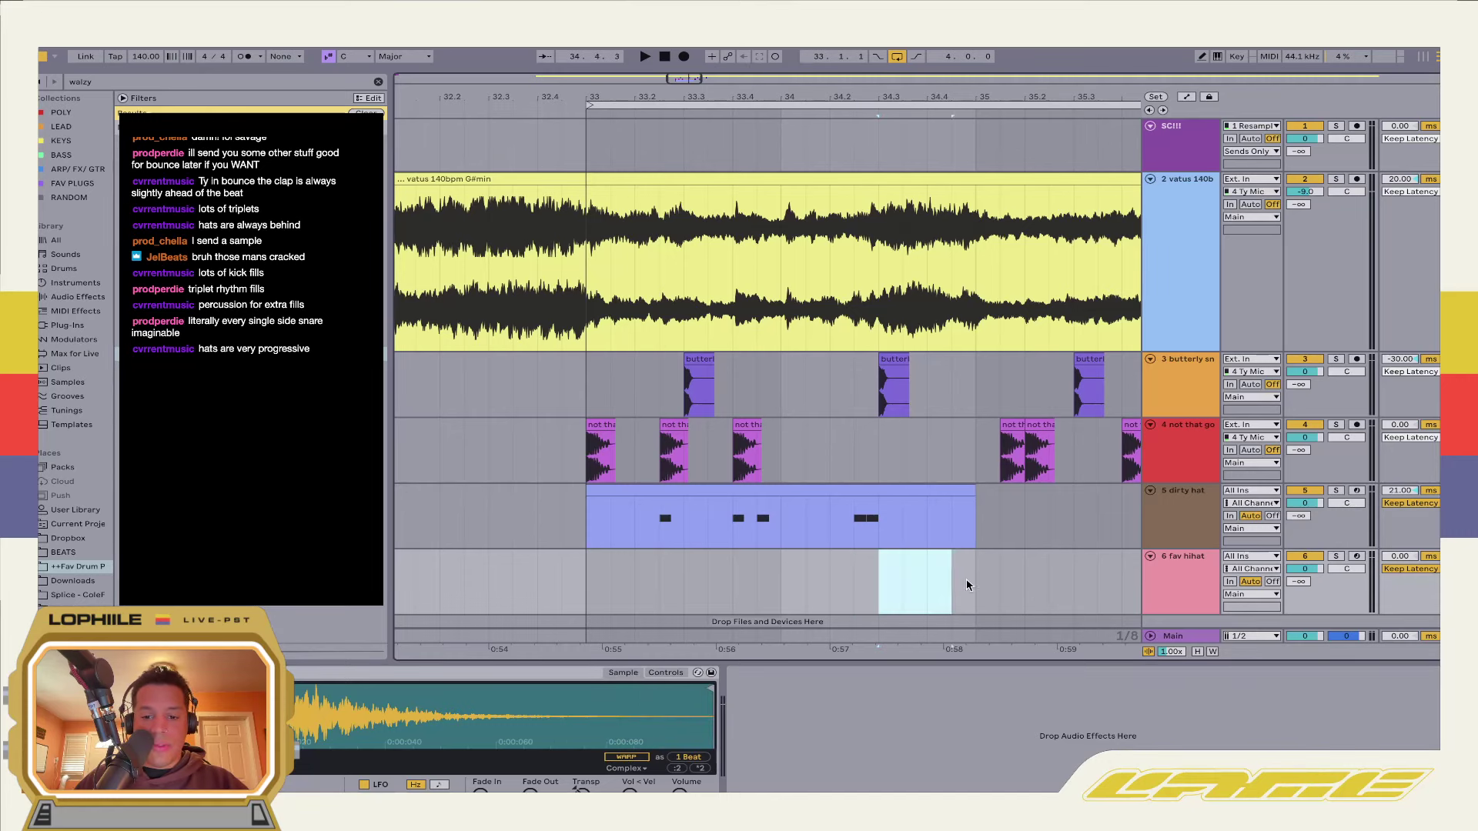
key("ctrl+shift+m")
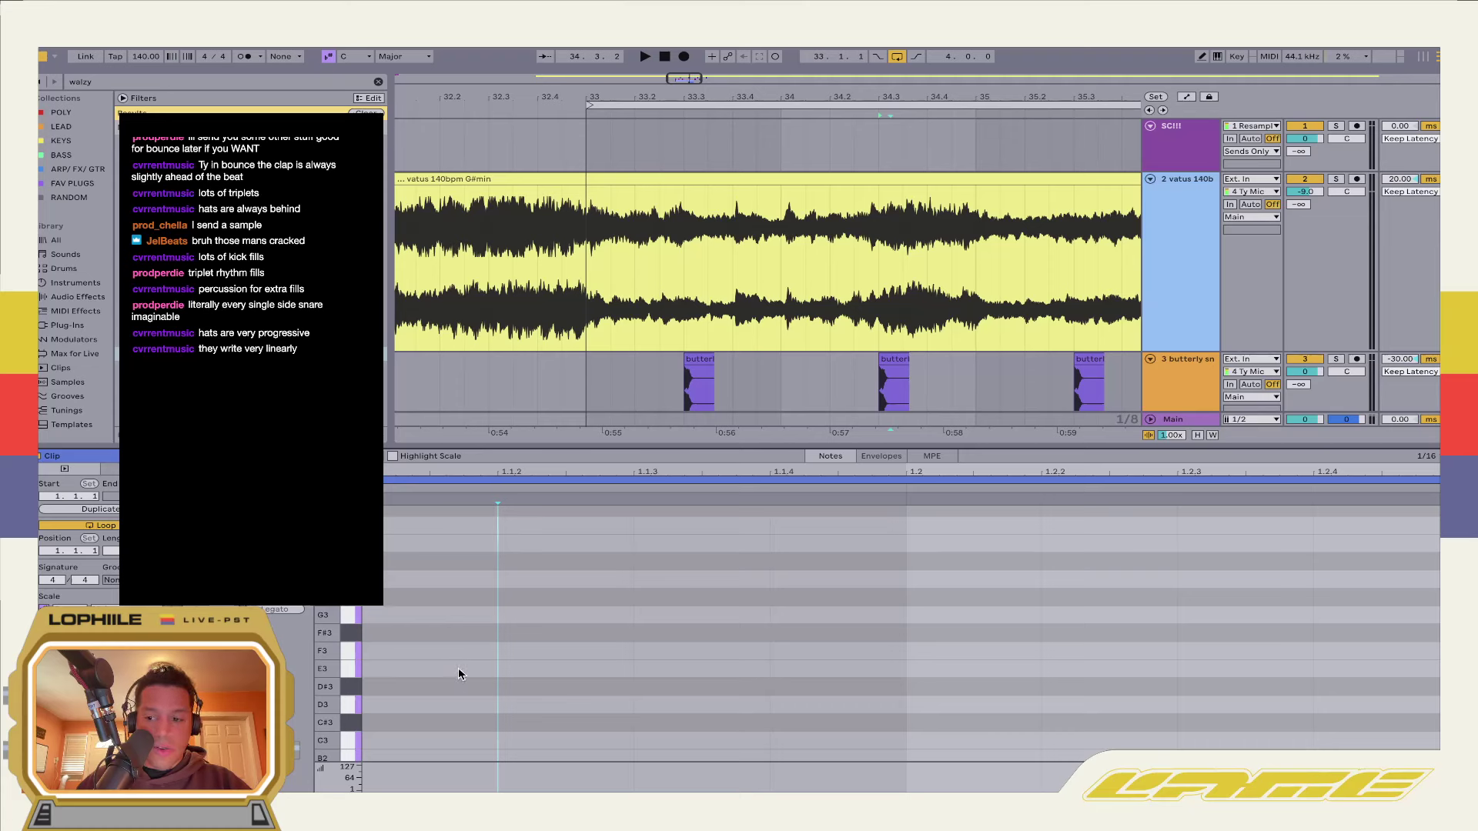
Fill the fav hihat clip with consecutive G#3 notes on a 1/16 triplet grid
left_click_drag(402, 673, 408, 593)
key("ctrl+d")
key("ctrl+d")
key("ctrl+d")
key("ctrl+d")
key("ctrl+d")
key("ctrl+d")
key("ctrl+d")
key("ctrl+d")
key("ctrl+d")
key("ctrl+d")
key("ctrl+d")
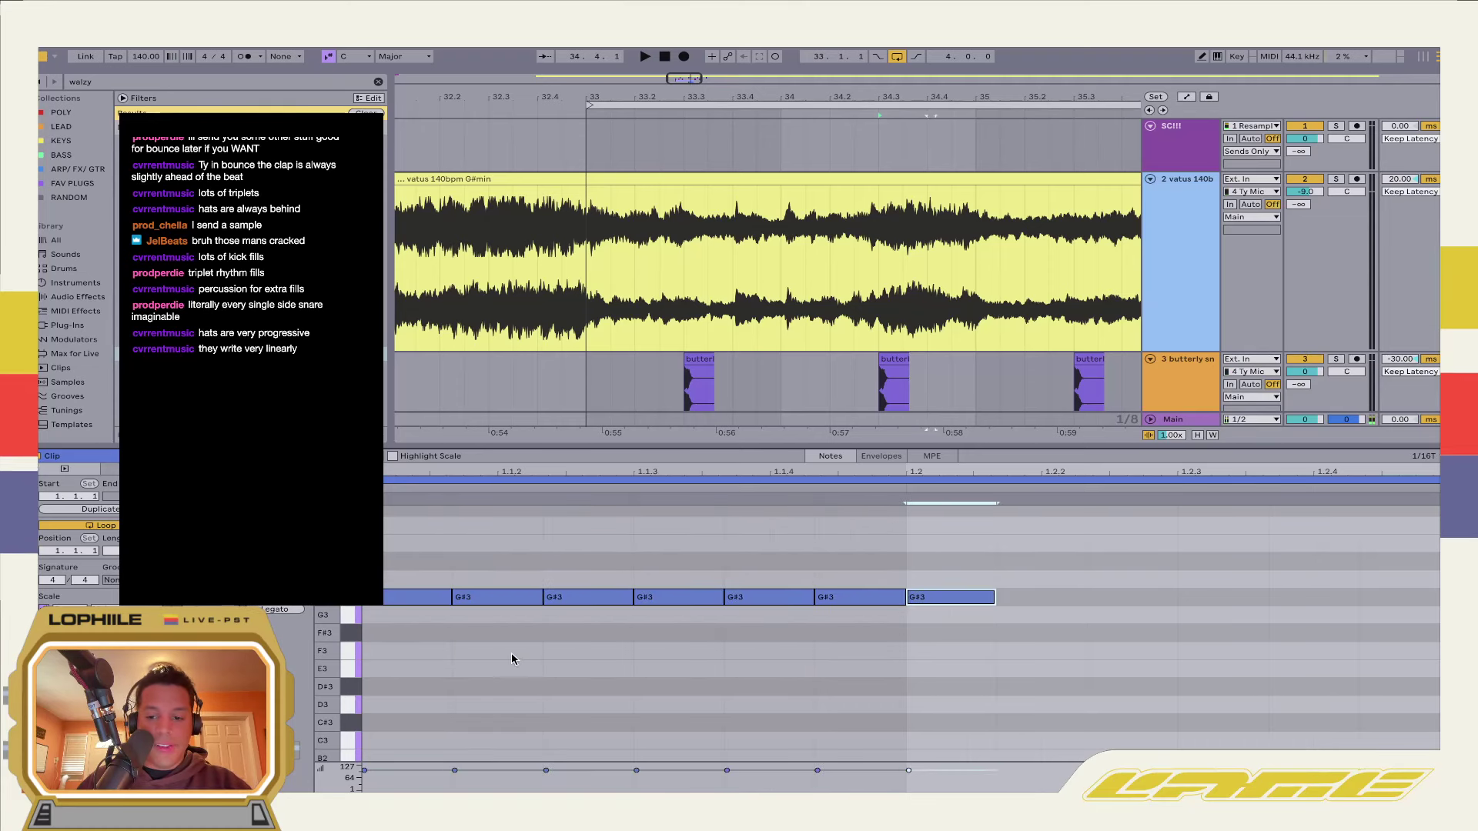
Draw a rising velocity ramp across all the fav hihat notes and play the roll from 34.3
left_click_drag(1401, 657, 364, 551)
left_click_drag(501, 766, 501, 583)
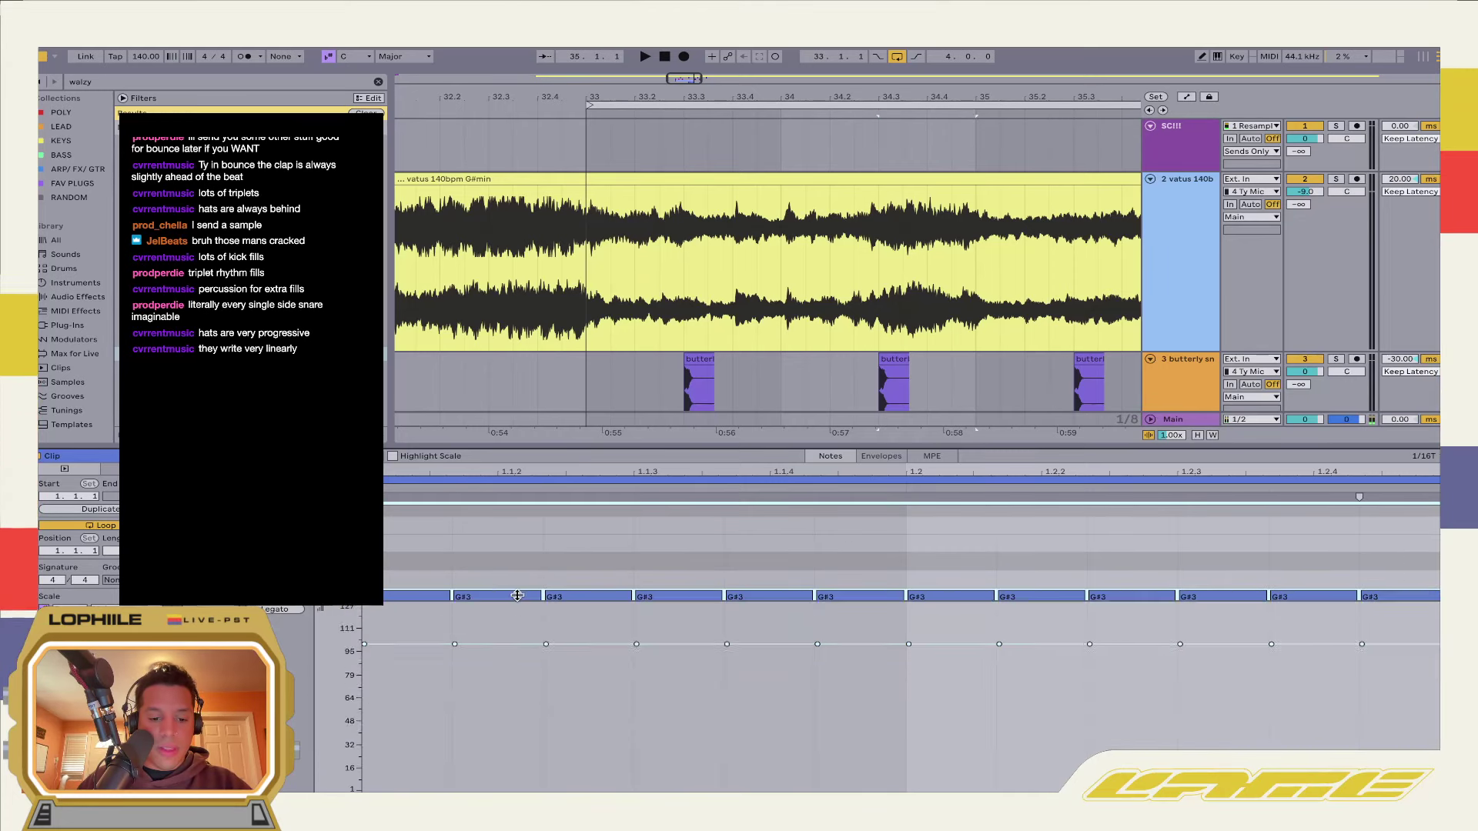
key("b")
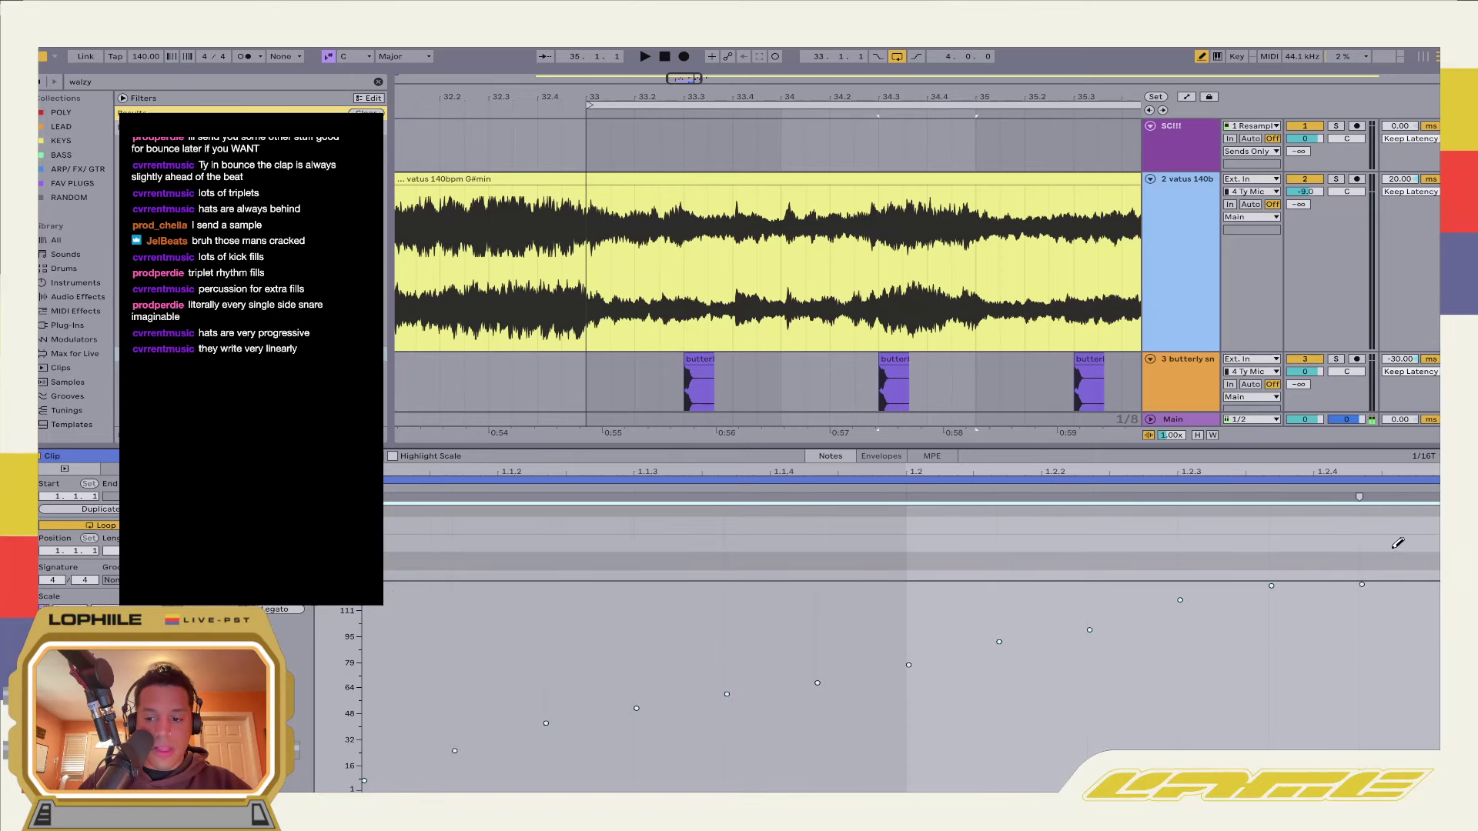
key("shift+Tab")
left_click(902, 572)
key("space")
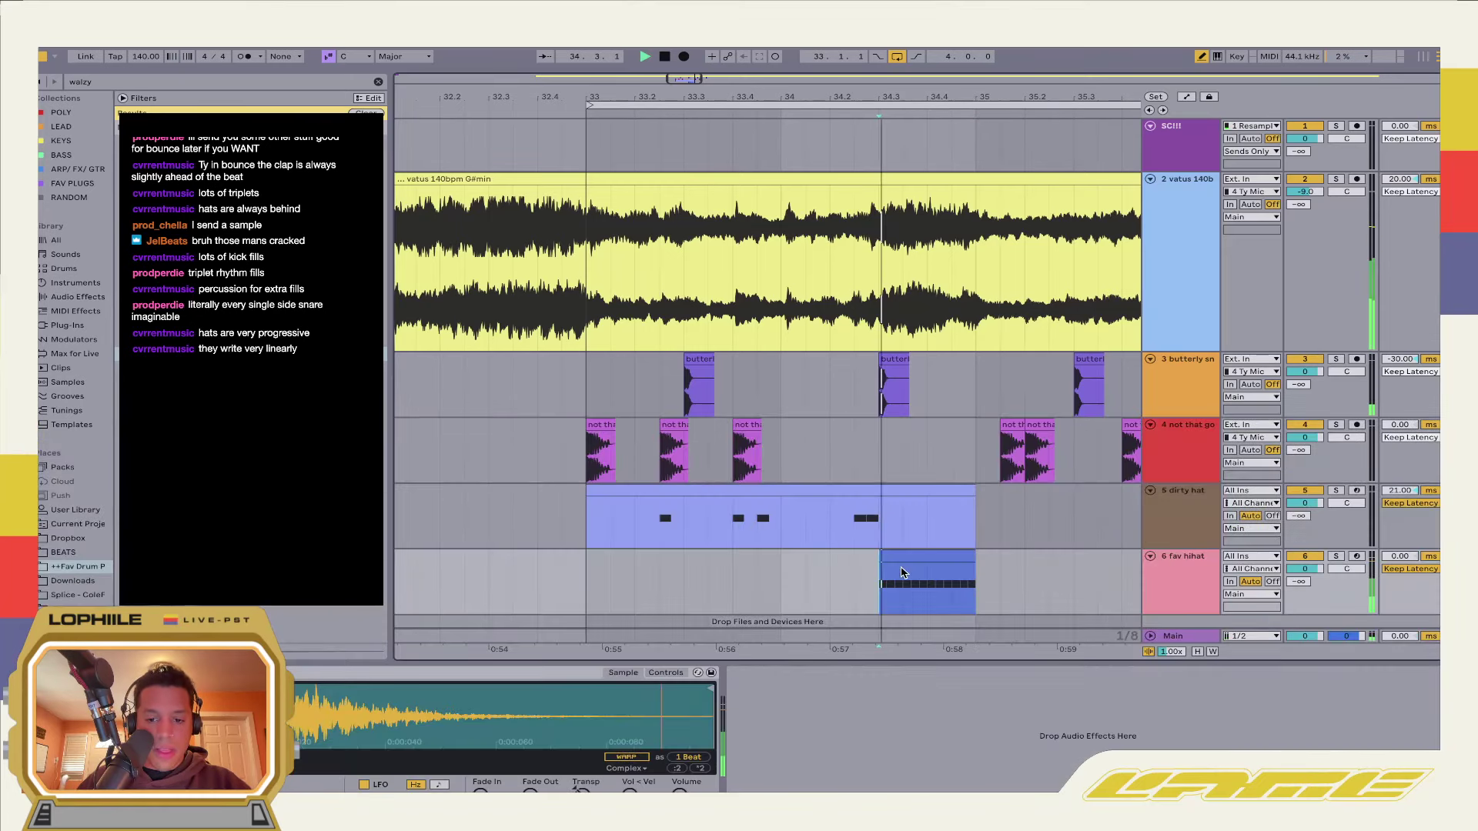
Halve the timing of the fav hihat roll, trim its clip to one beat from 34.4 to 35, and play it
key("shift+Tab")
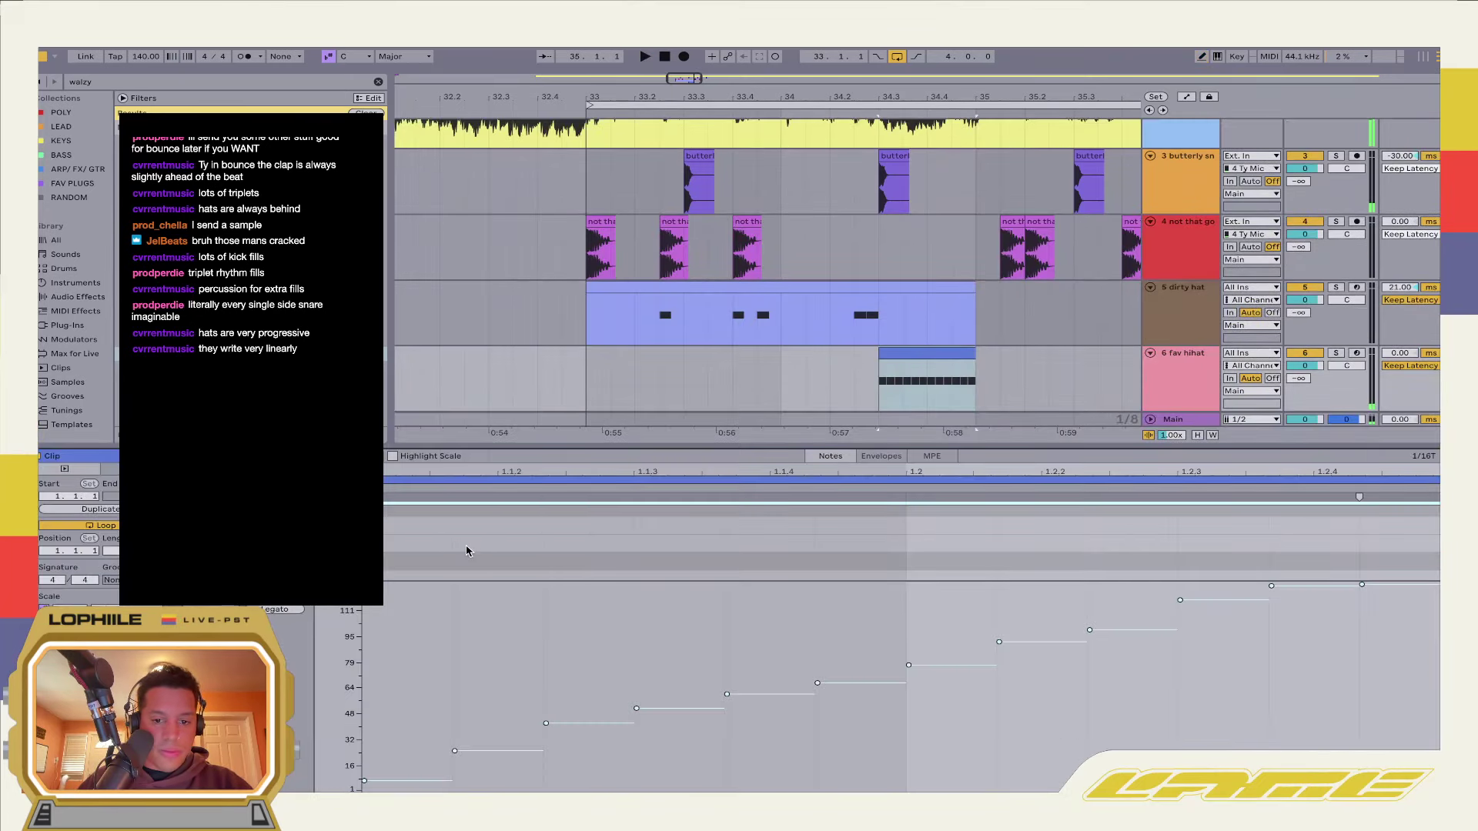
key("ctrl+a")
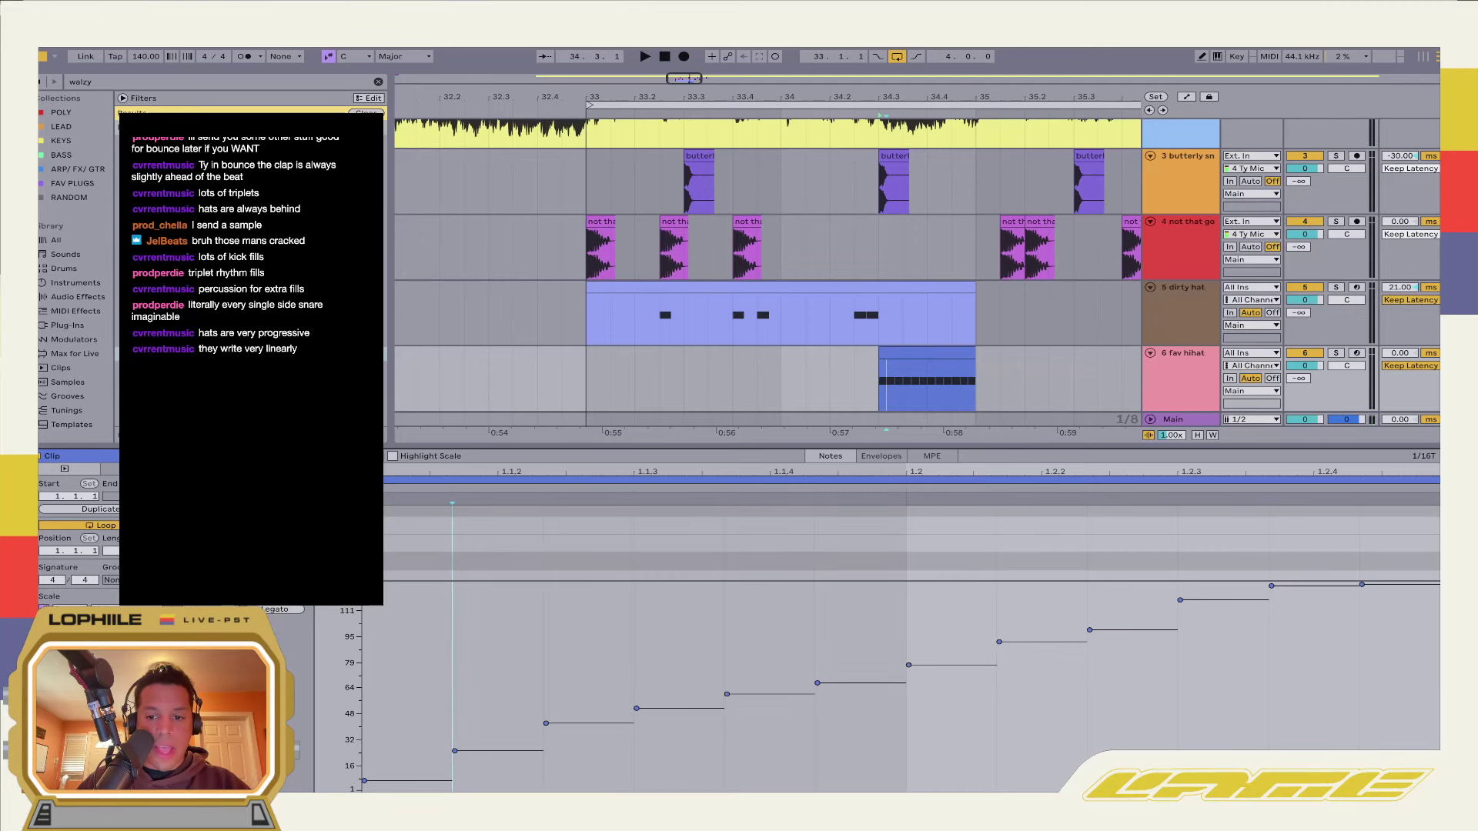
key("minus")
key("ctrl+shift+d")
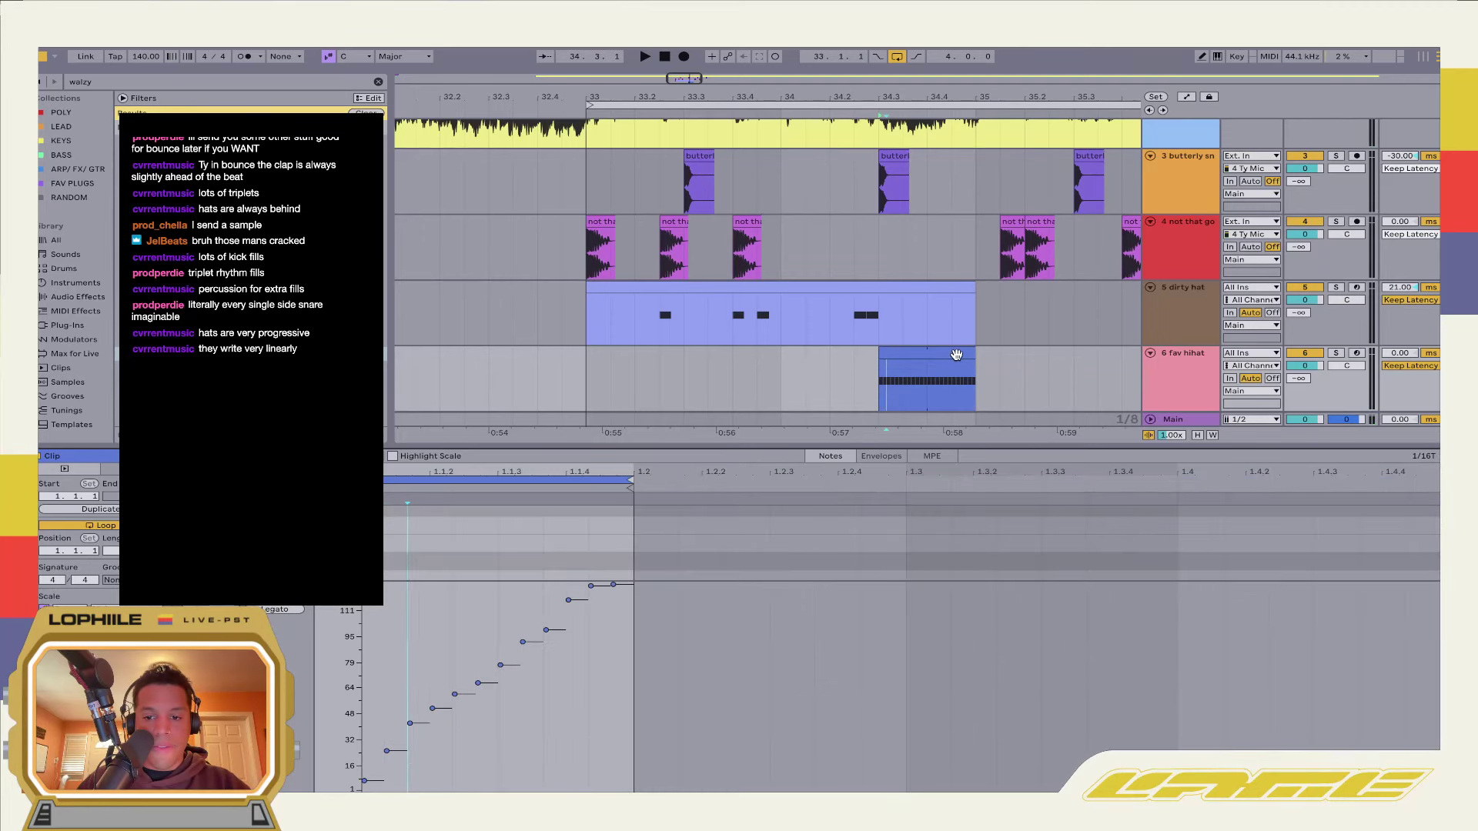
left_click_drag(971, 352, 916, 359)
key("ctrl+shift+j")
key("space")
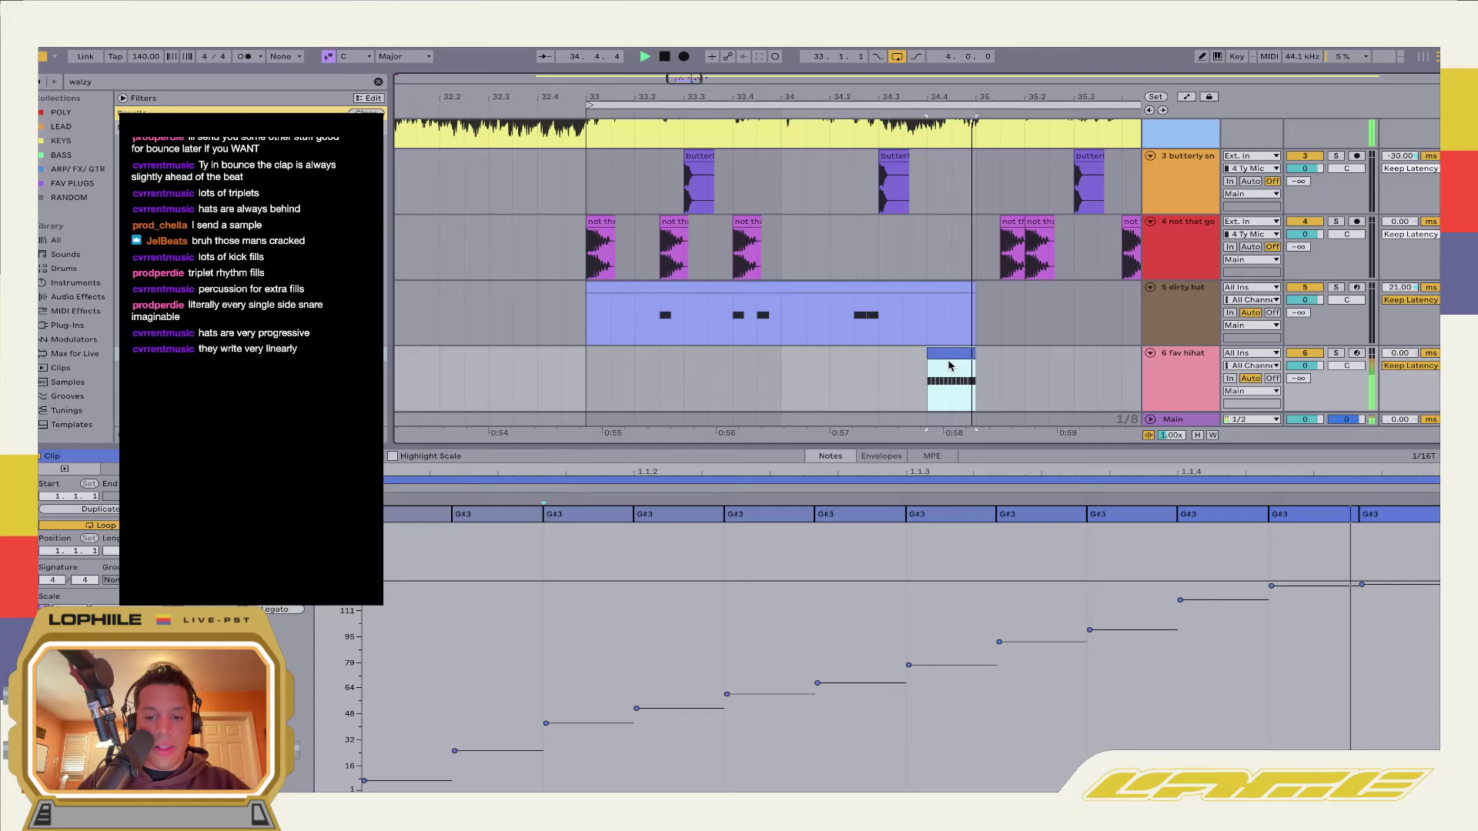
Set the fav hihat track's volume to -17.9 dB and its delay to 25 ms during playback
left_click(563, 373)
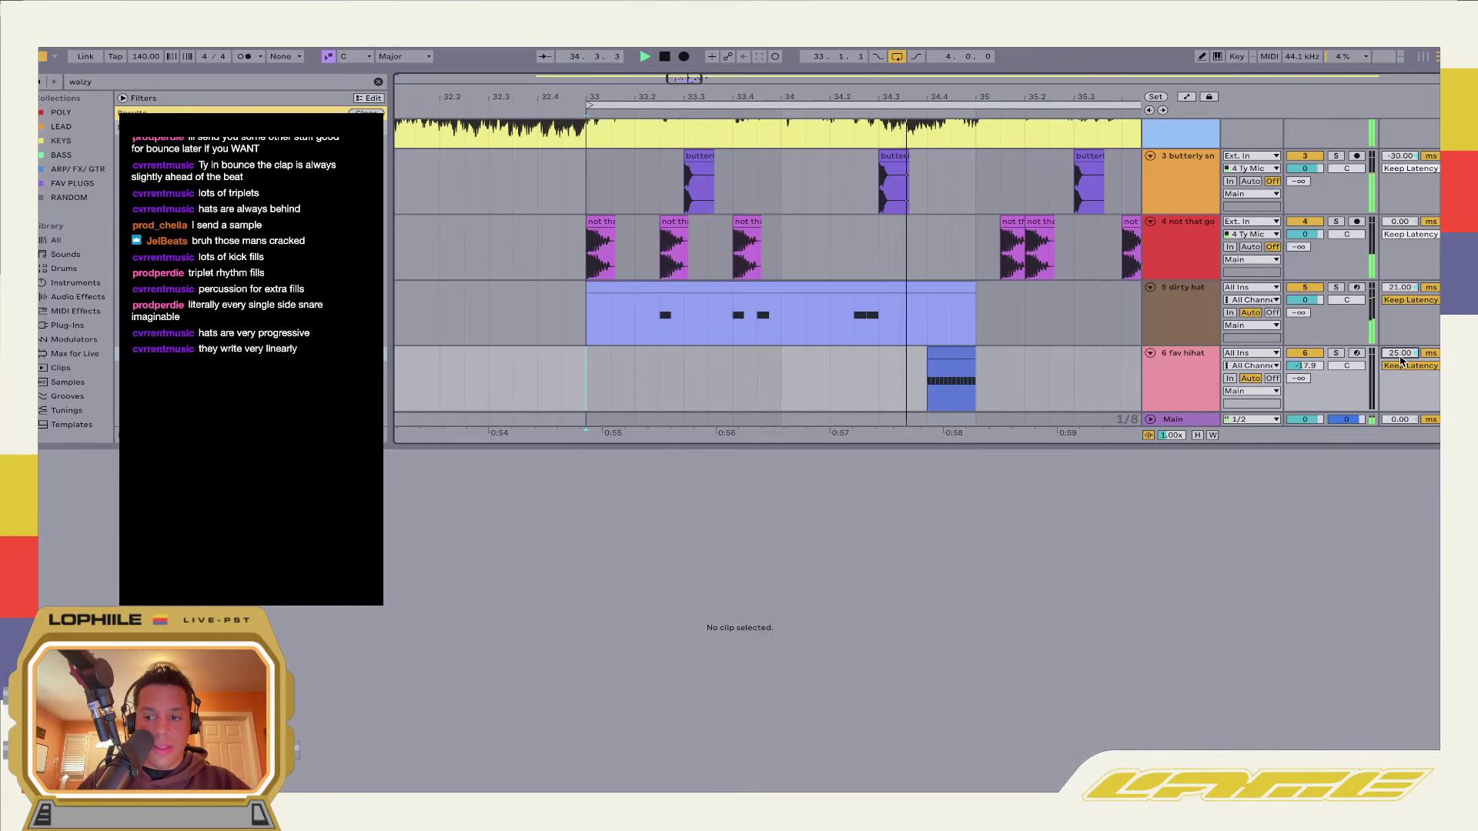
left_click(1341, 369)
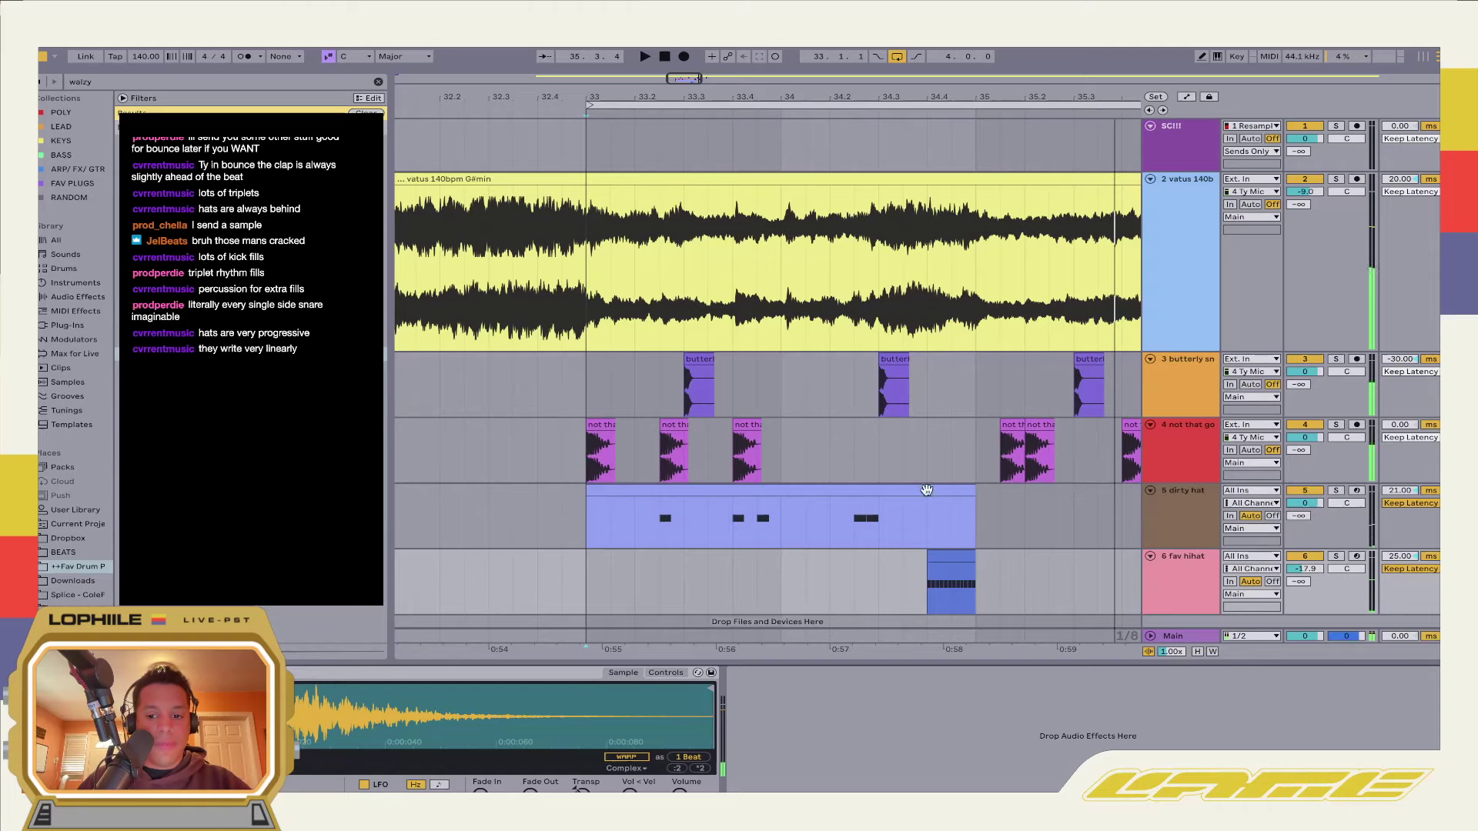
Duplicate the dirty hat clip so that the copy fills bars 35 to 37
left_click(916, 490)
key("ctrl+d")
Find Auto Pan by searching for "auto", add it to the fav hihat track and set its rate to 1/3 during playback
left_click(119, 81)
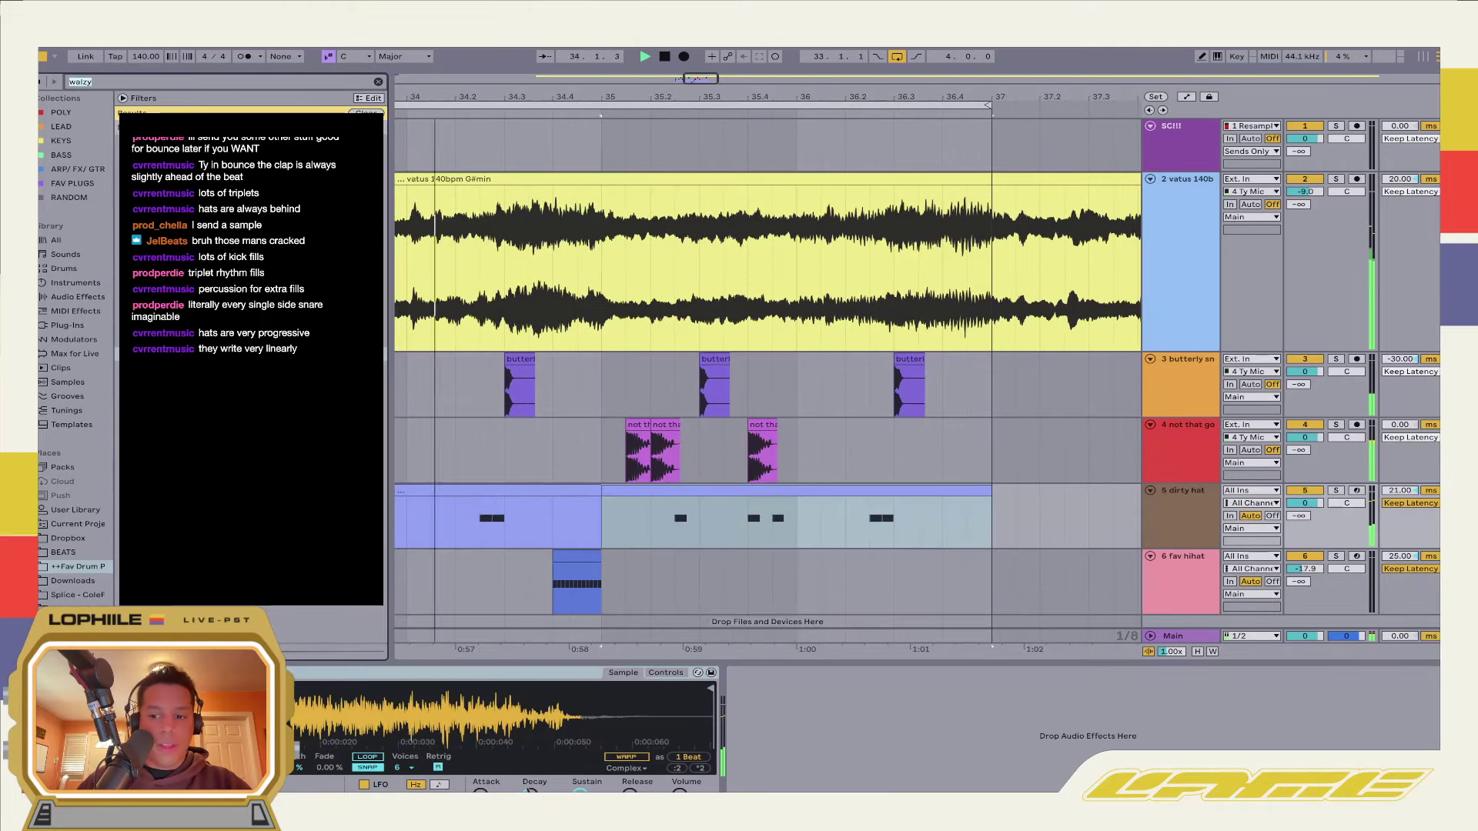
type("aut")
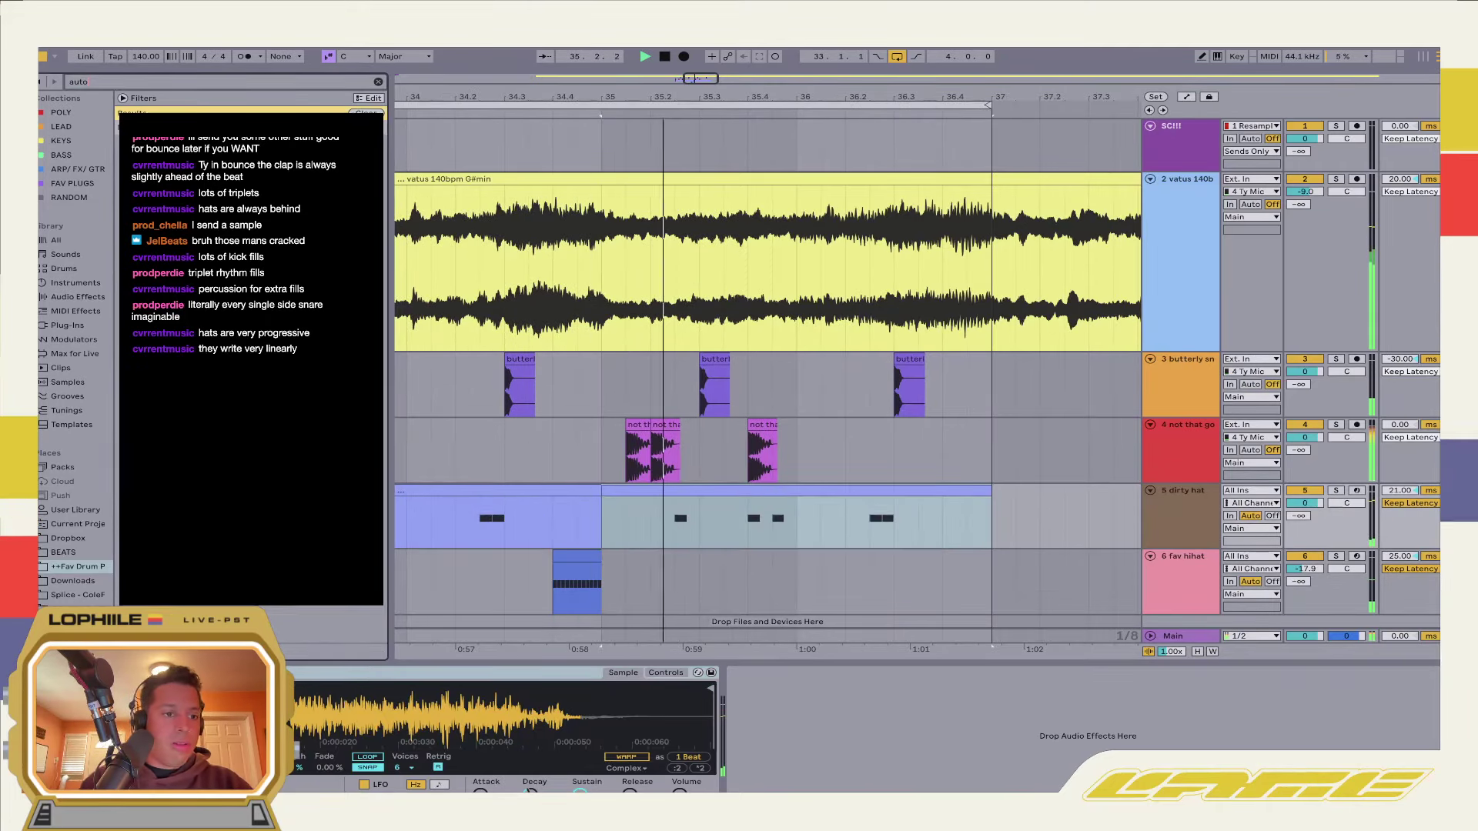
type("o")
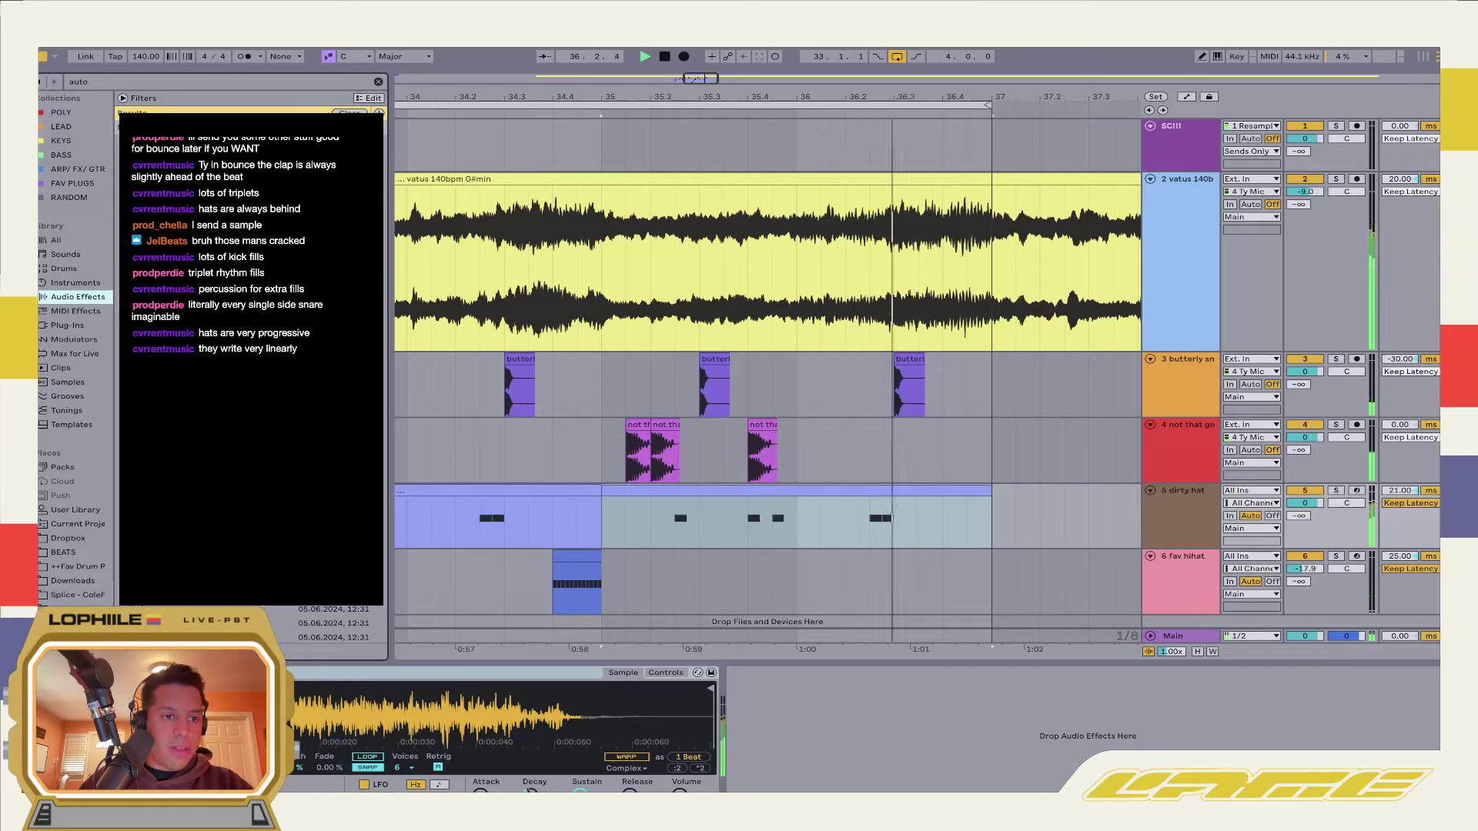
left_click_drag(154, 127, 577, 594)
key("space")
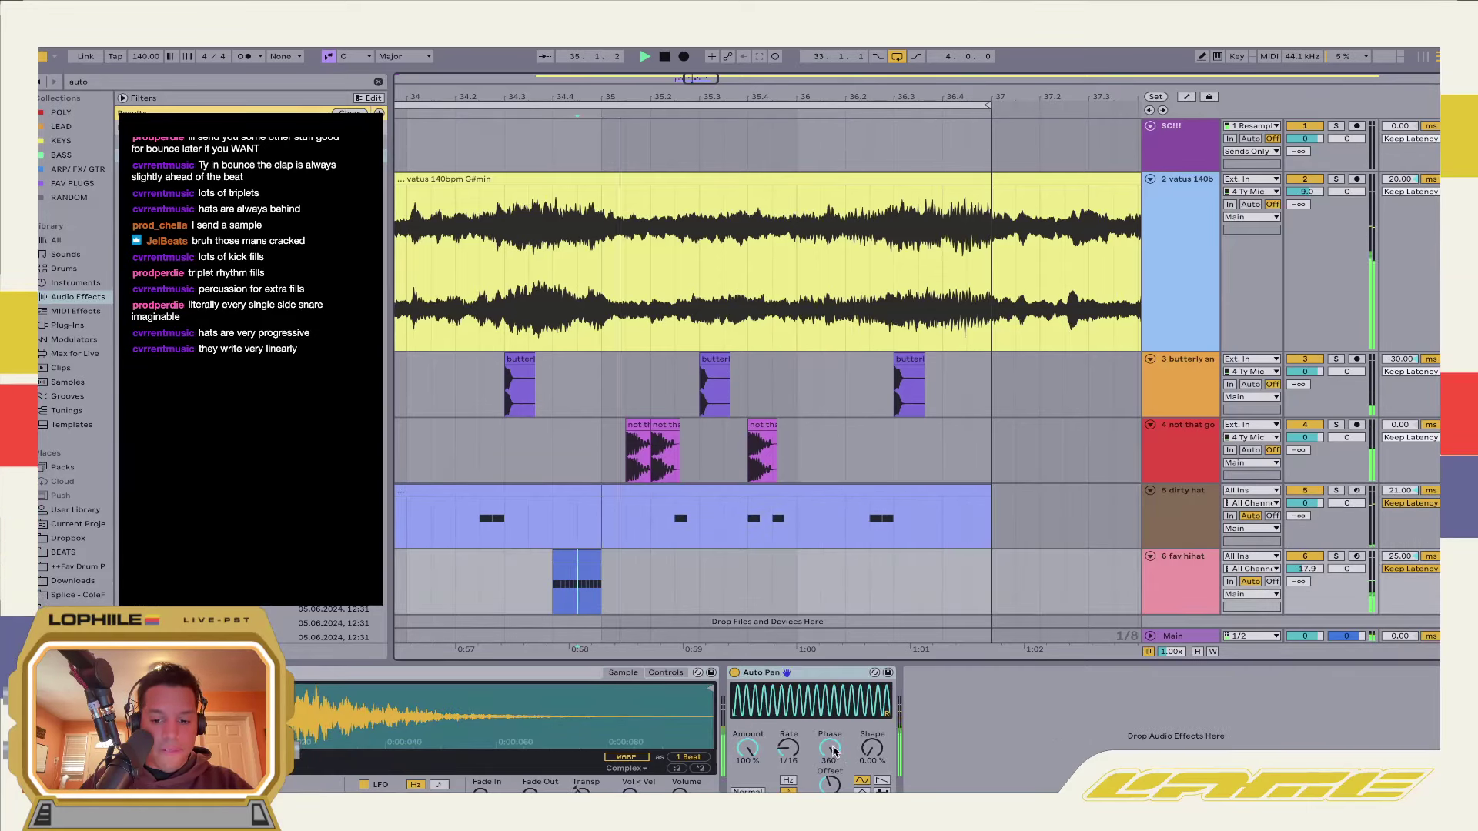
mouse_move(788, 749)
left_mouse_down()
mouse_move(789, 716)
mouse_move(796, 750)
left_mouse_up()
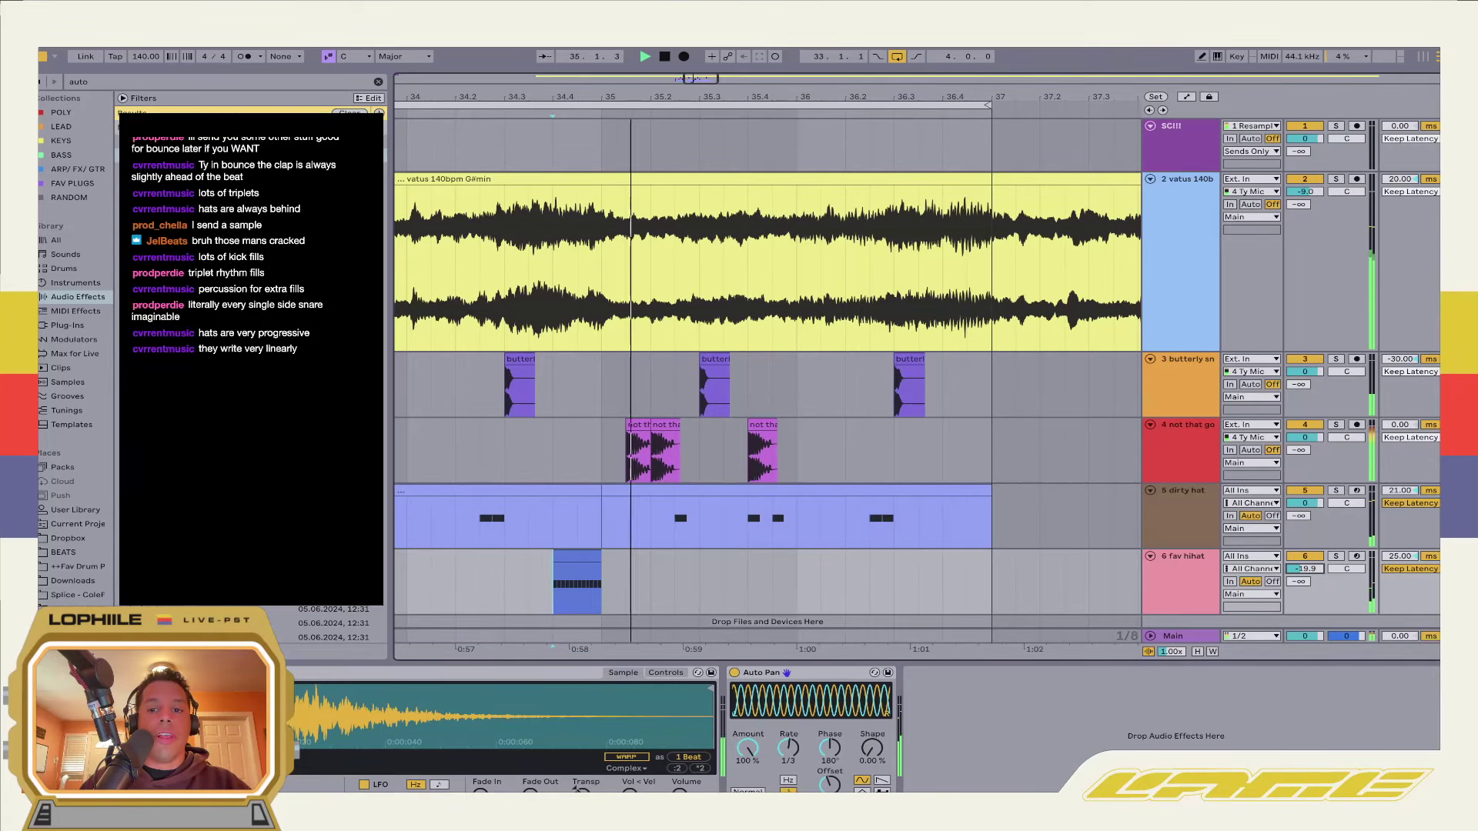
Insert an empty audio track directly below the butterly snare track and stop playback
left_click(1190, 407)
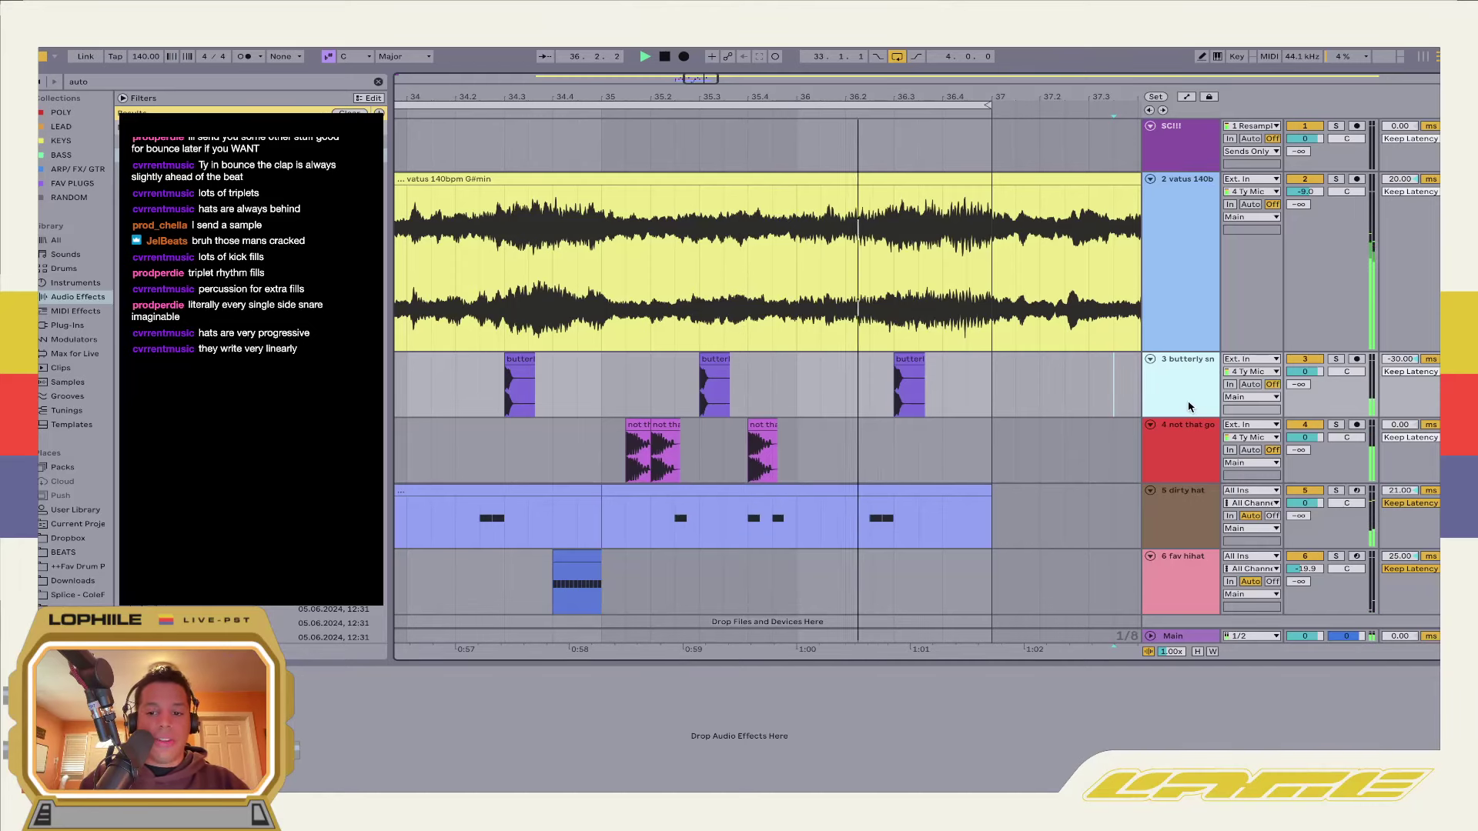
key("ctrl+t")
left_click(624, 451)
key("space")
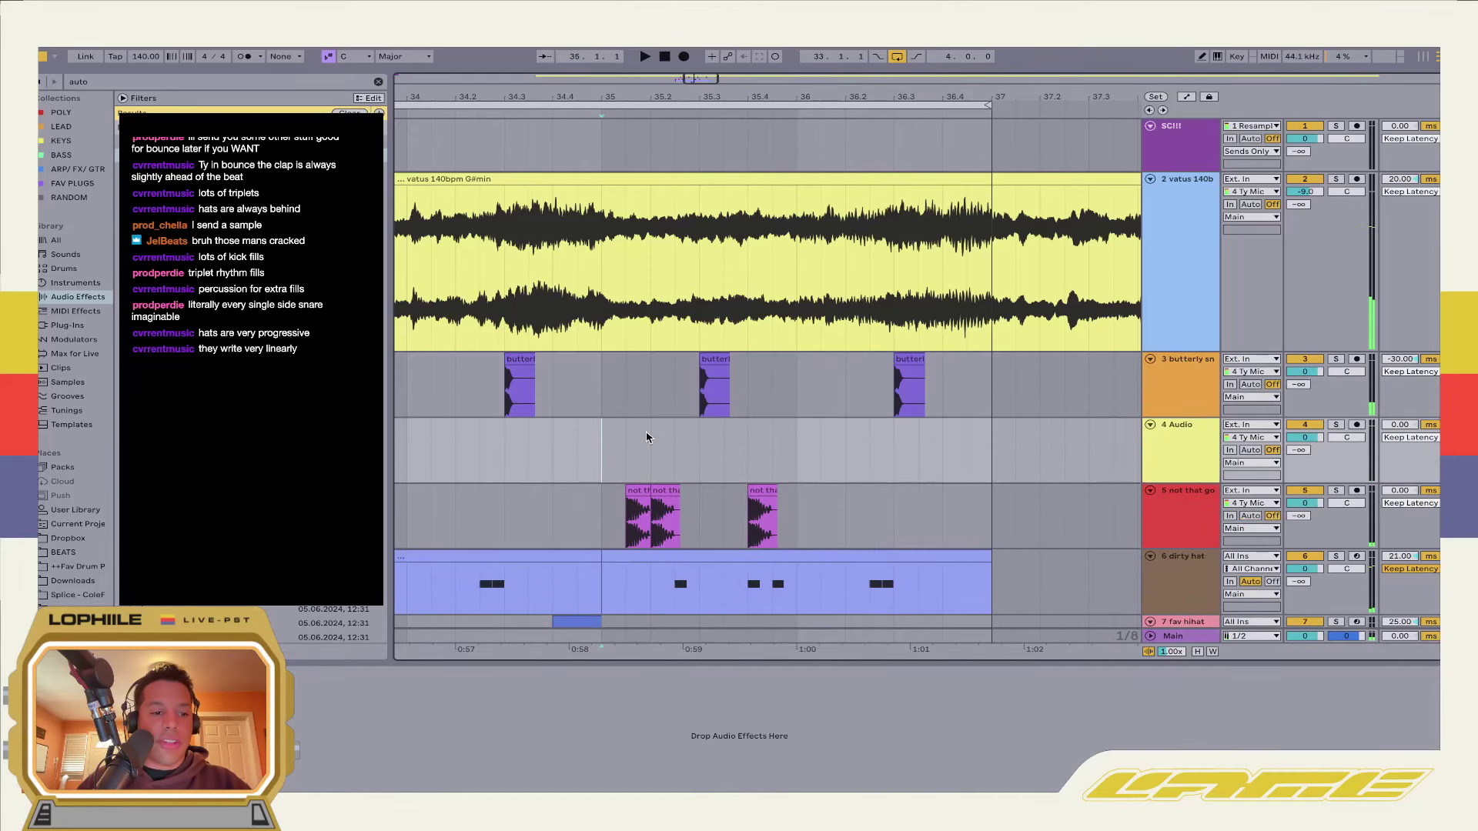
Search the ++Fav Drum folder for "walz", place the ahh sidesnare sample on the empty audio track at 36.2, and play it
left_click(85, 567)
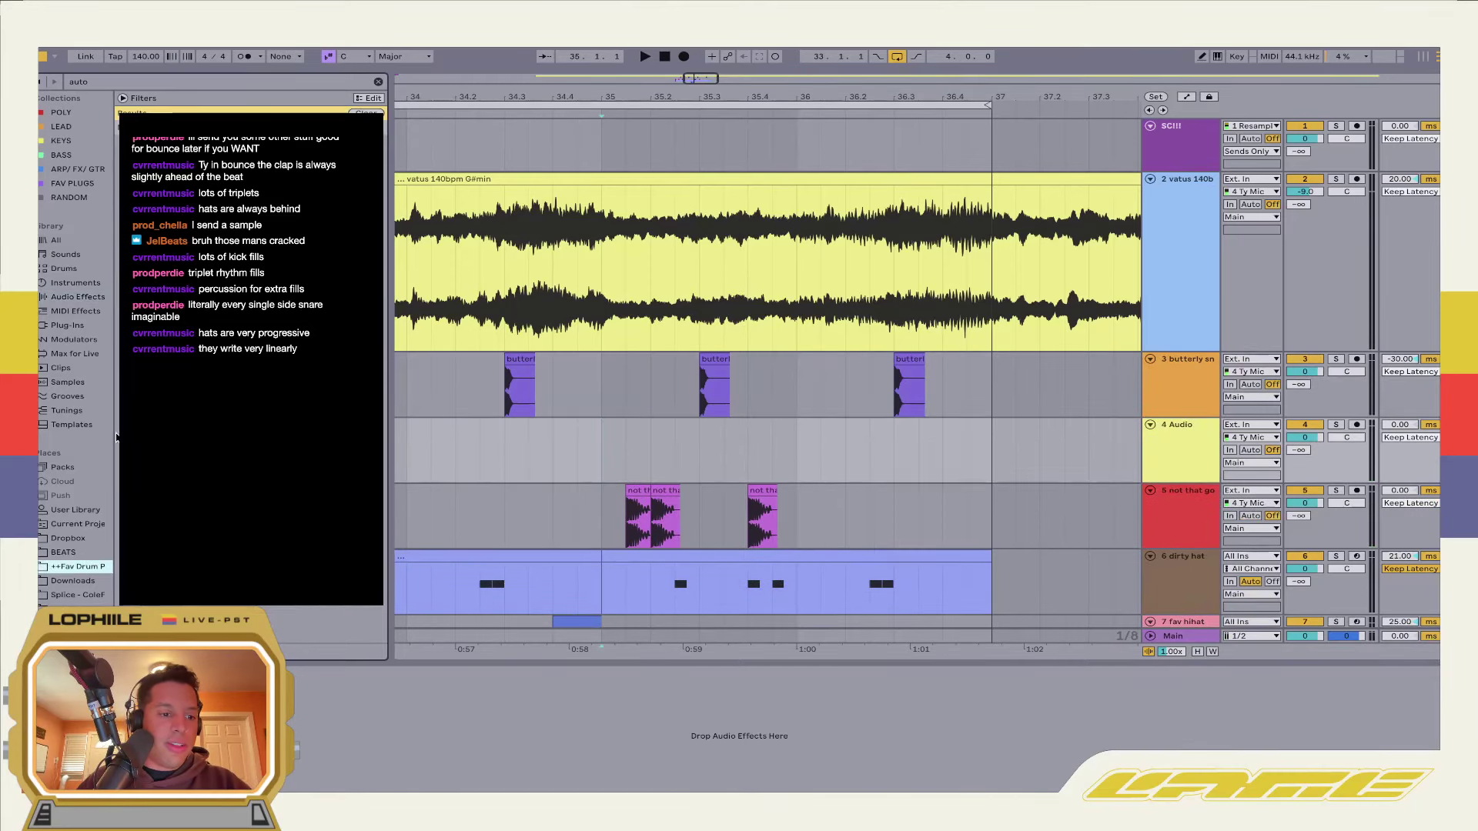
left_click(86, 85)
type("walz")
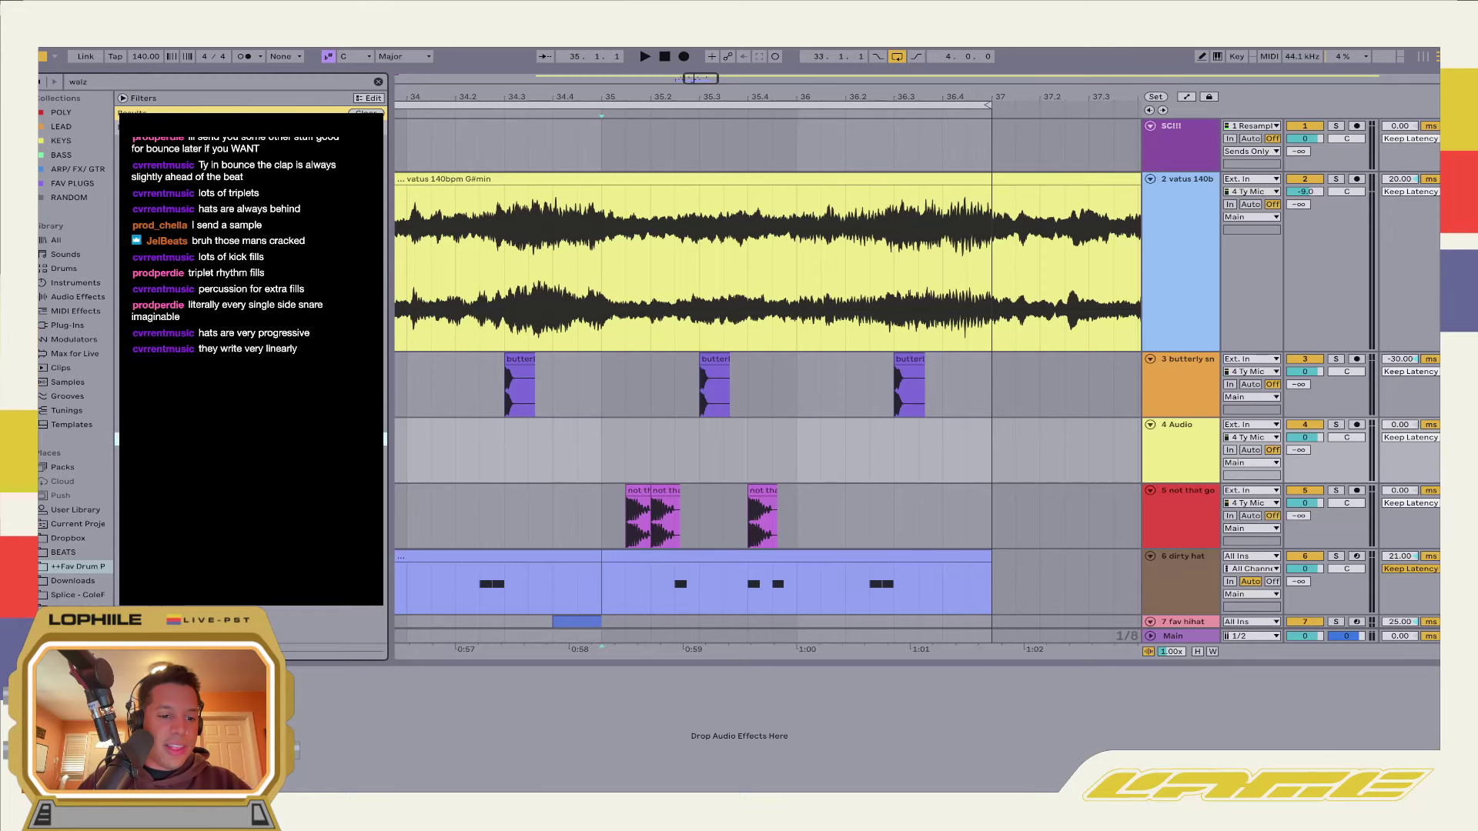
left_click_drag(192, 127, 849, 452)
scroll(731, 466, "left", 10)
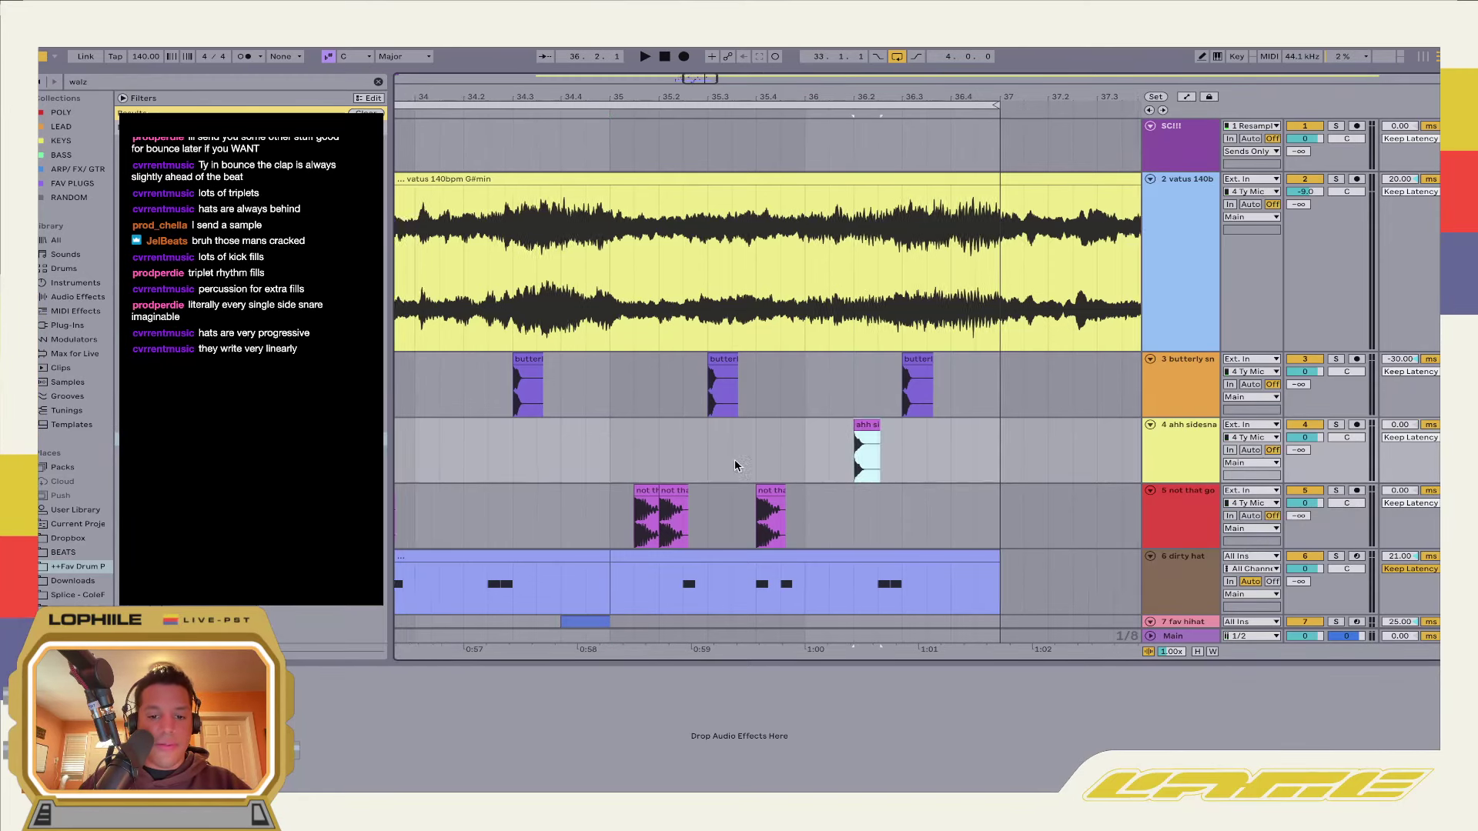
key("space")
scroll(614, 461, "right", 5)
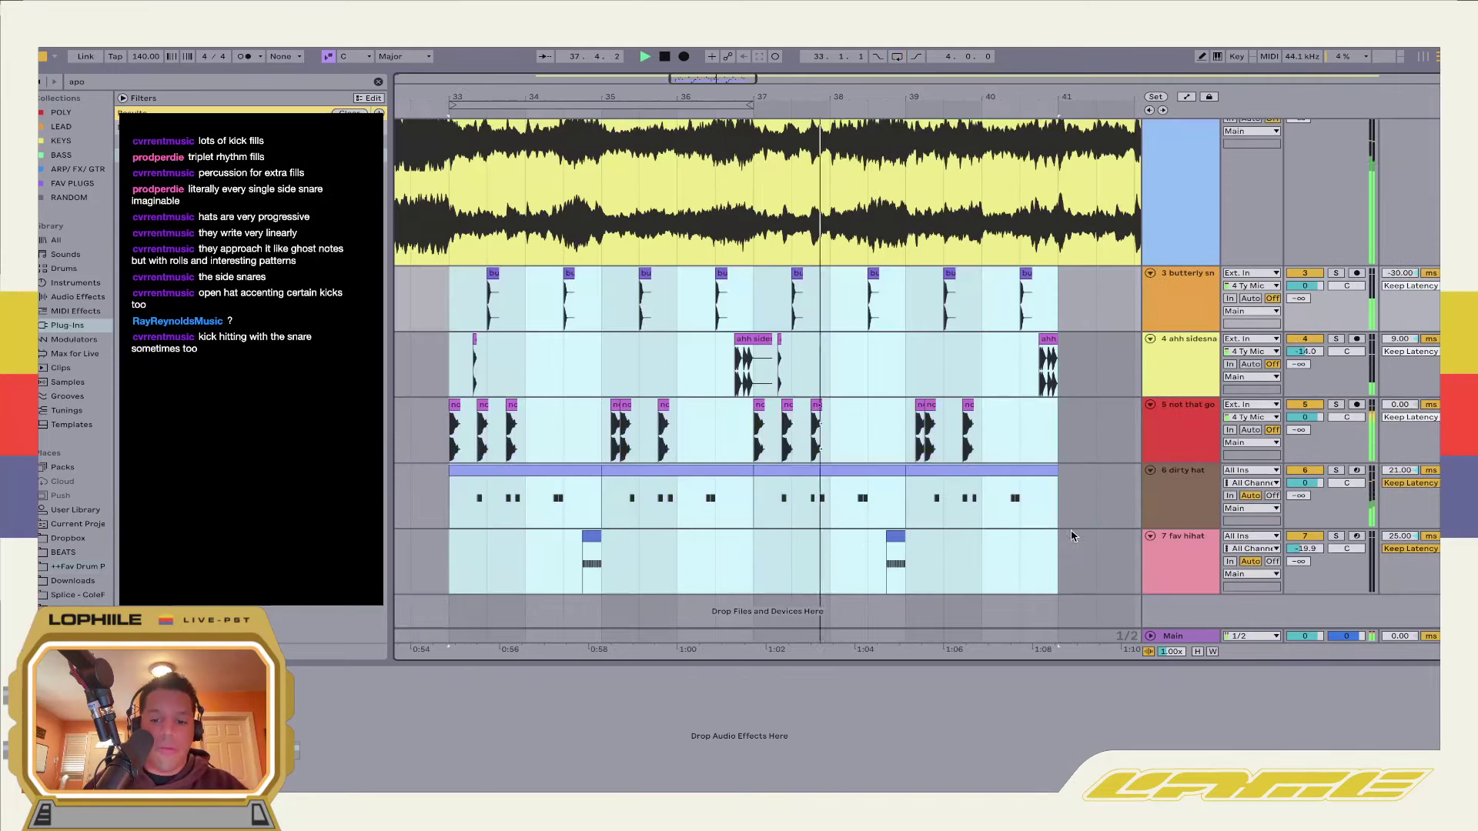
Loop the eight bars from 33 to 41 and insert an audio track below the fav hihat track
left_click(1061, 558)
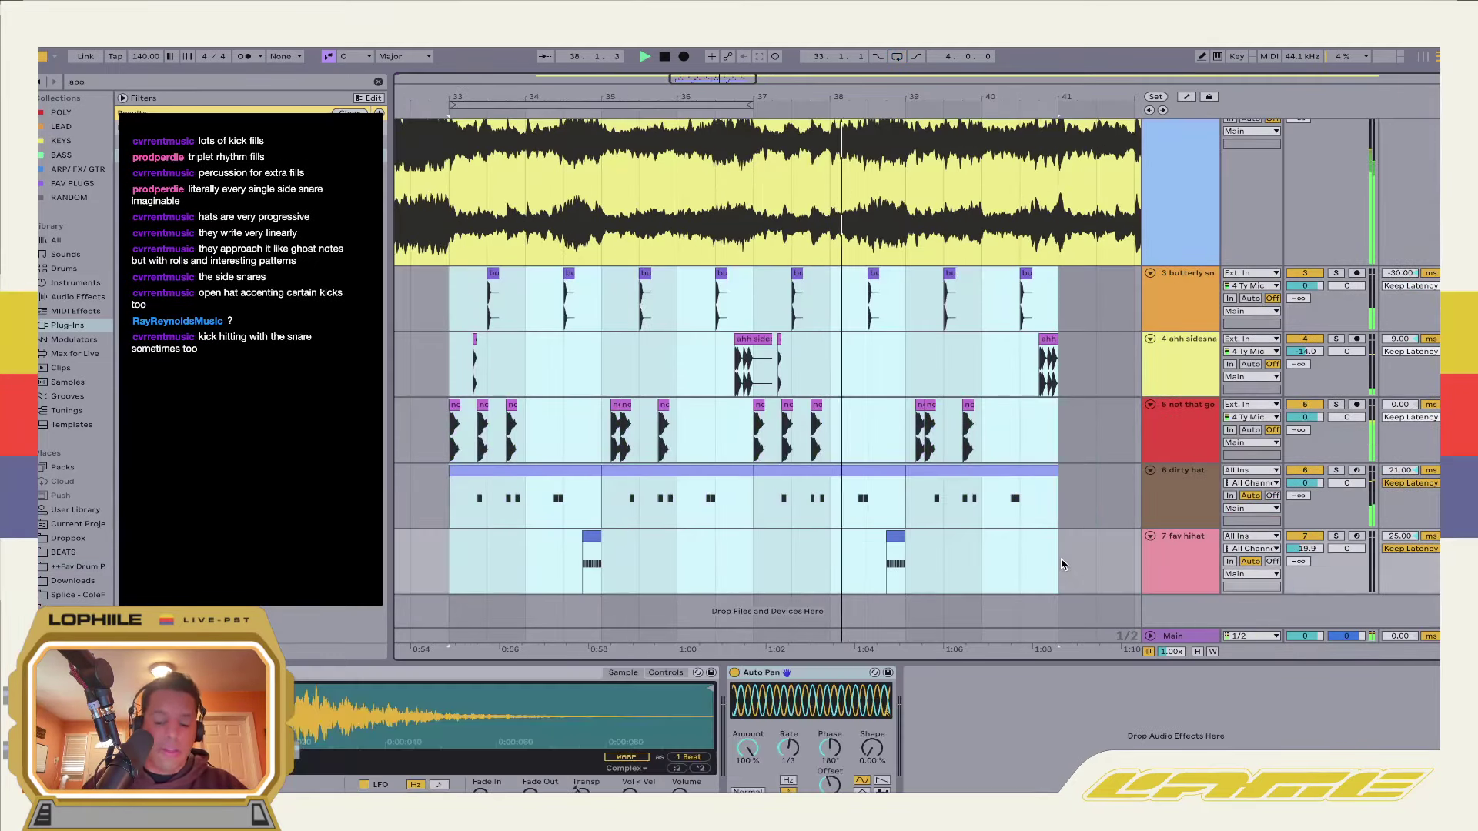
key("ctrl+l")
left_click(1167, 545)
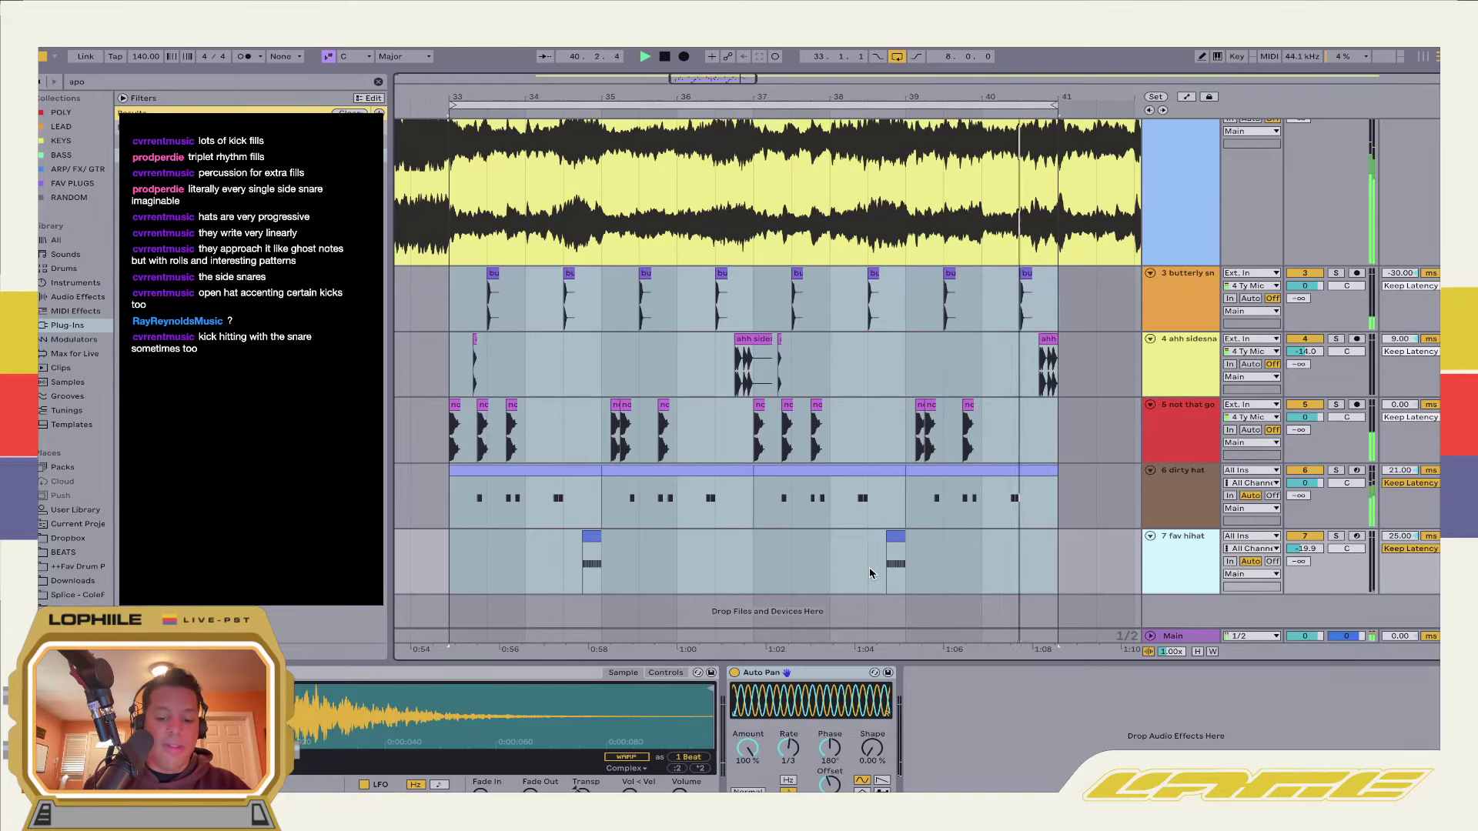
key("ctrl+t")
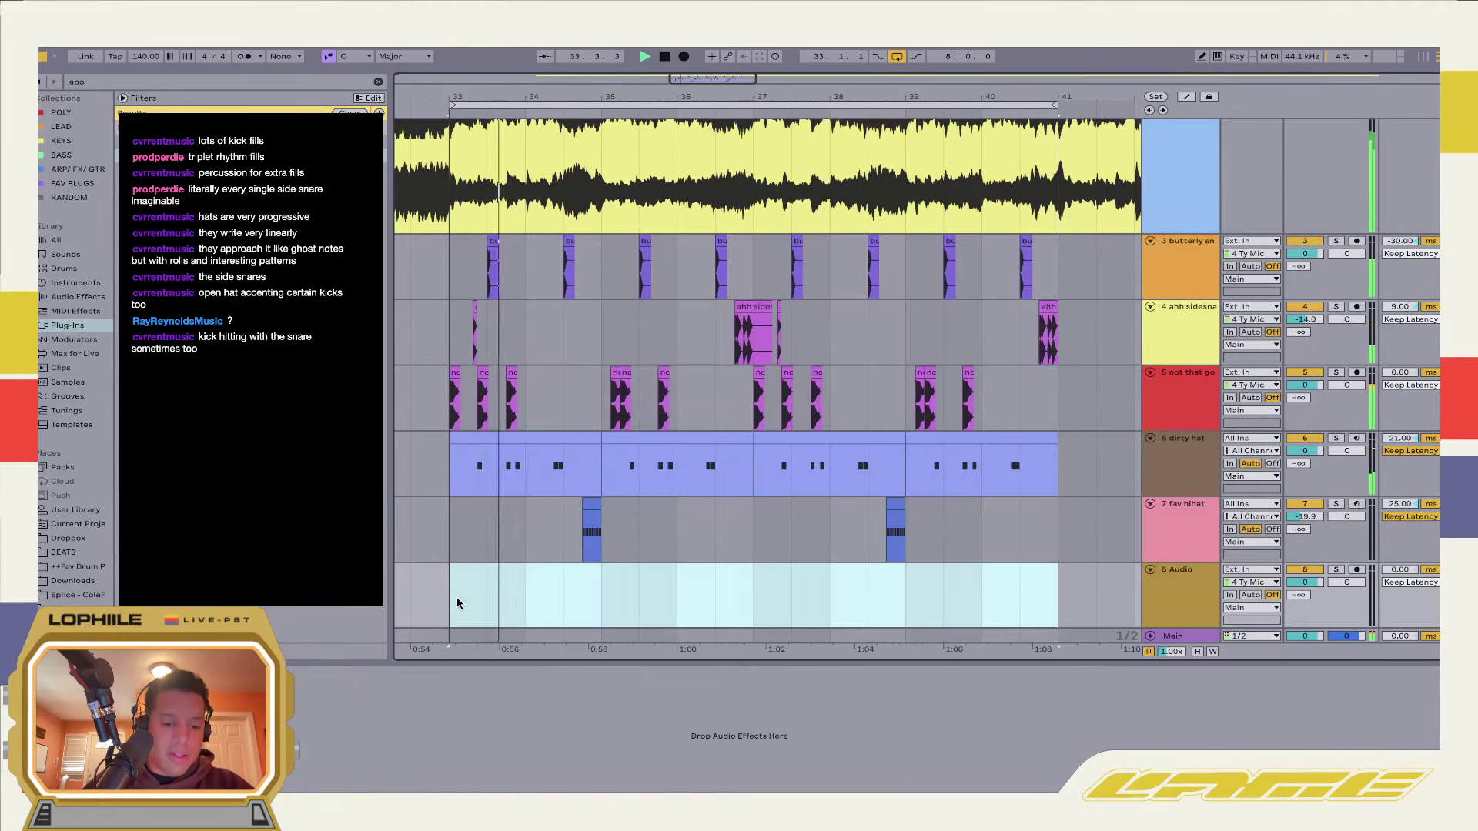
Clear the browser search, browse the ++Fav Drum folder, and place the CHIMES PERC sample on its own track at bar 33
left_click(378, 82)
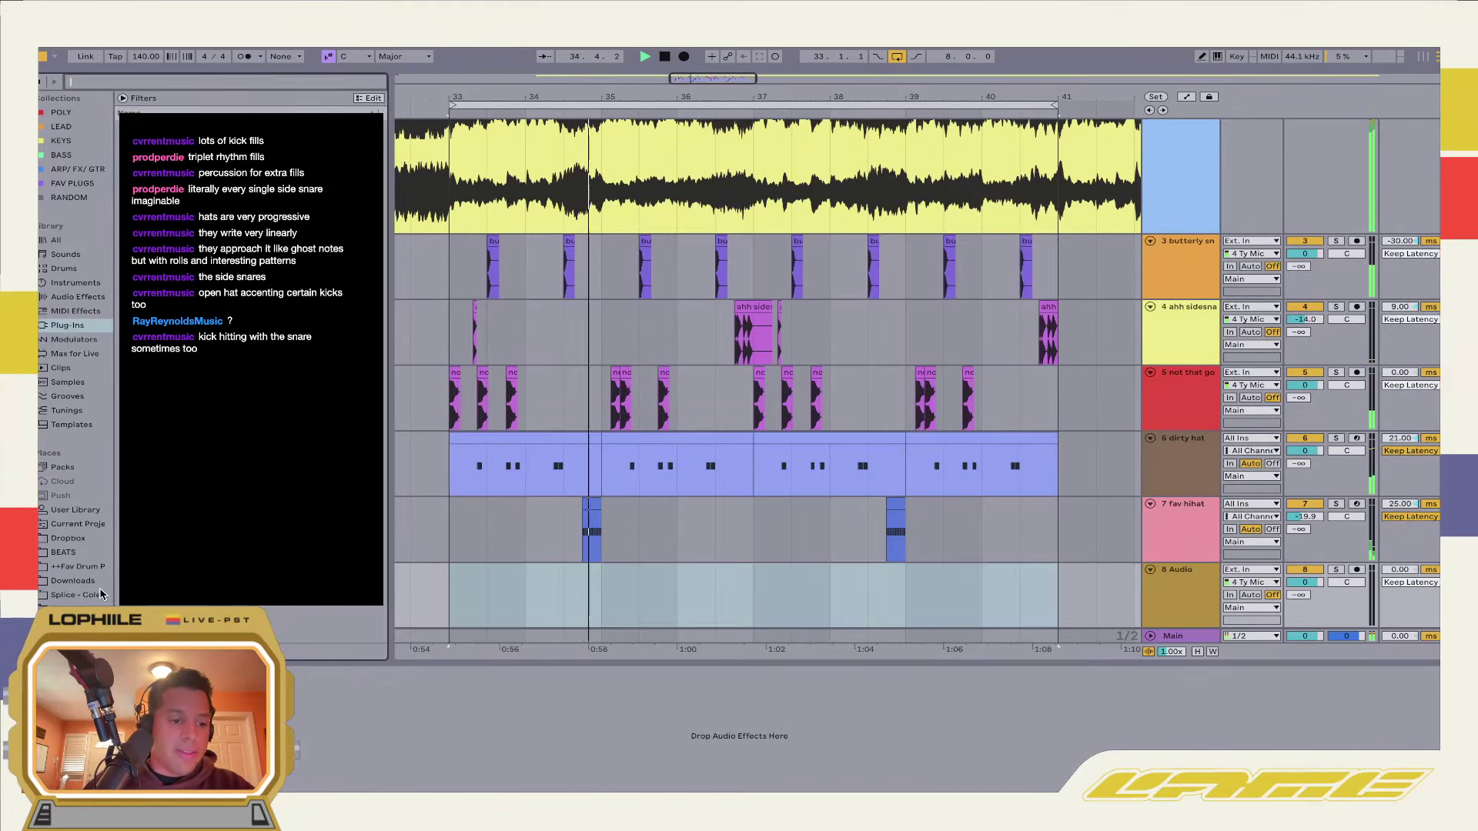
left_click(102, 568)
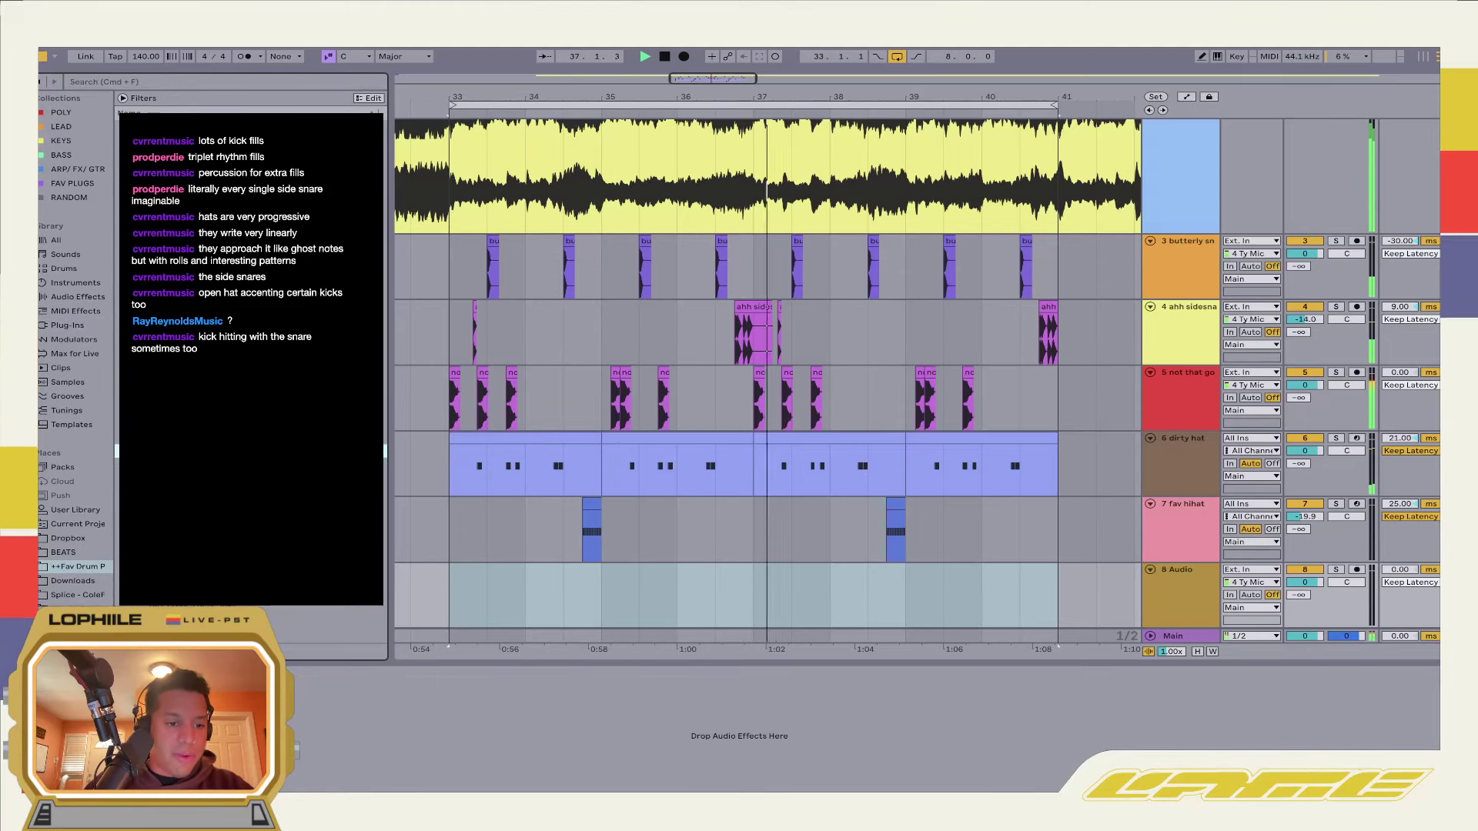
scroll(533, 520, "down", 1)
scroll(500, 539, "down", 2)
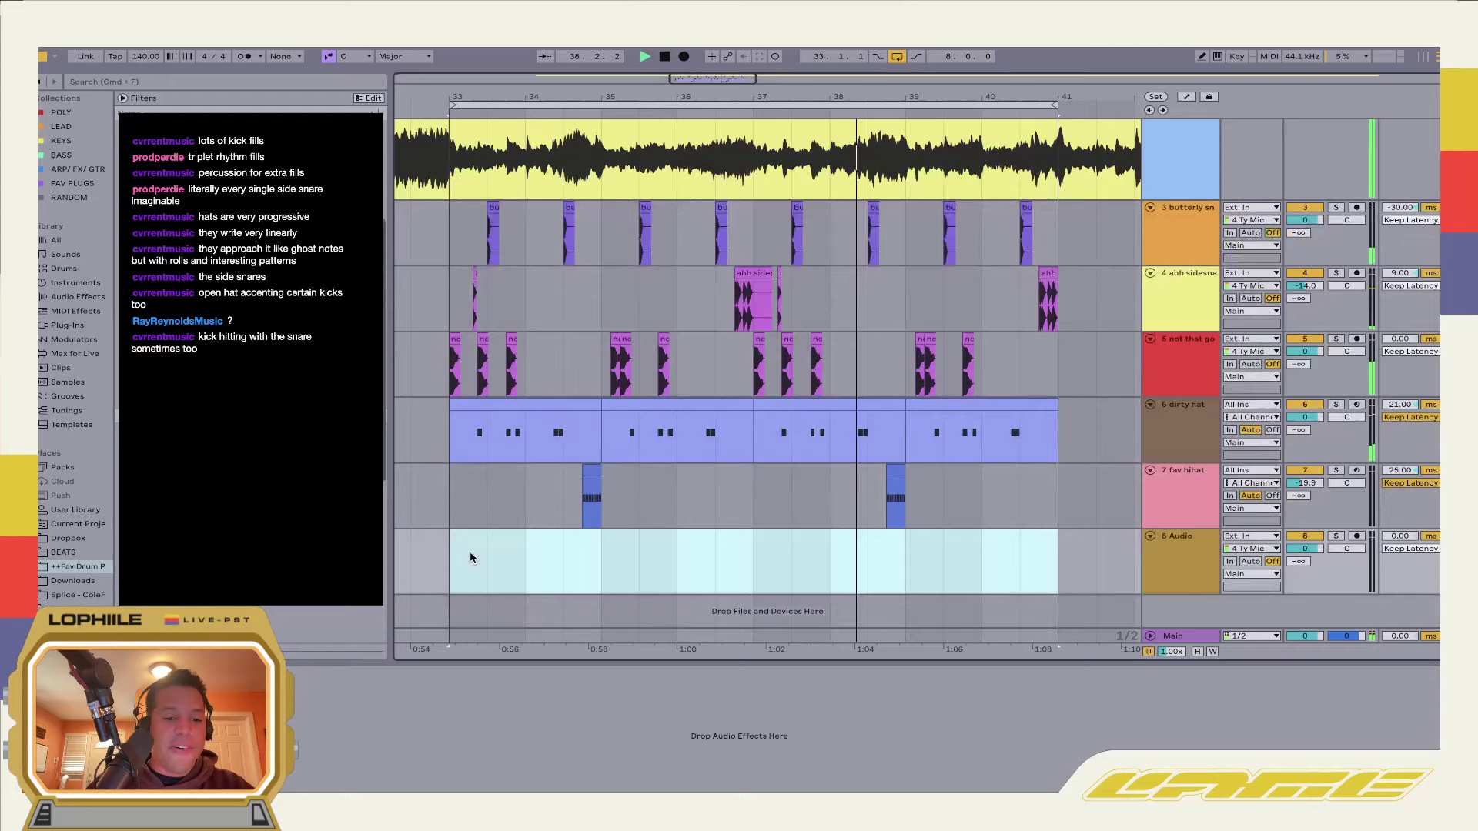
left_click_drag(462, 562, 458, 605)
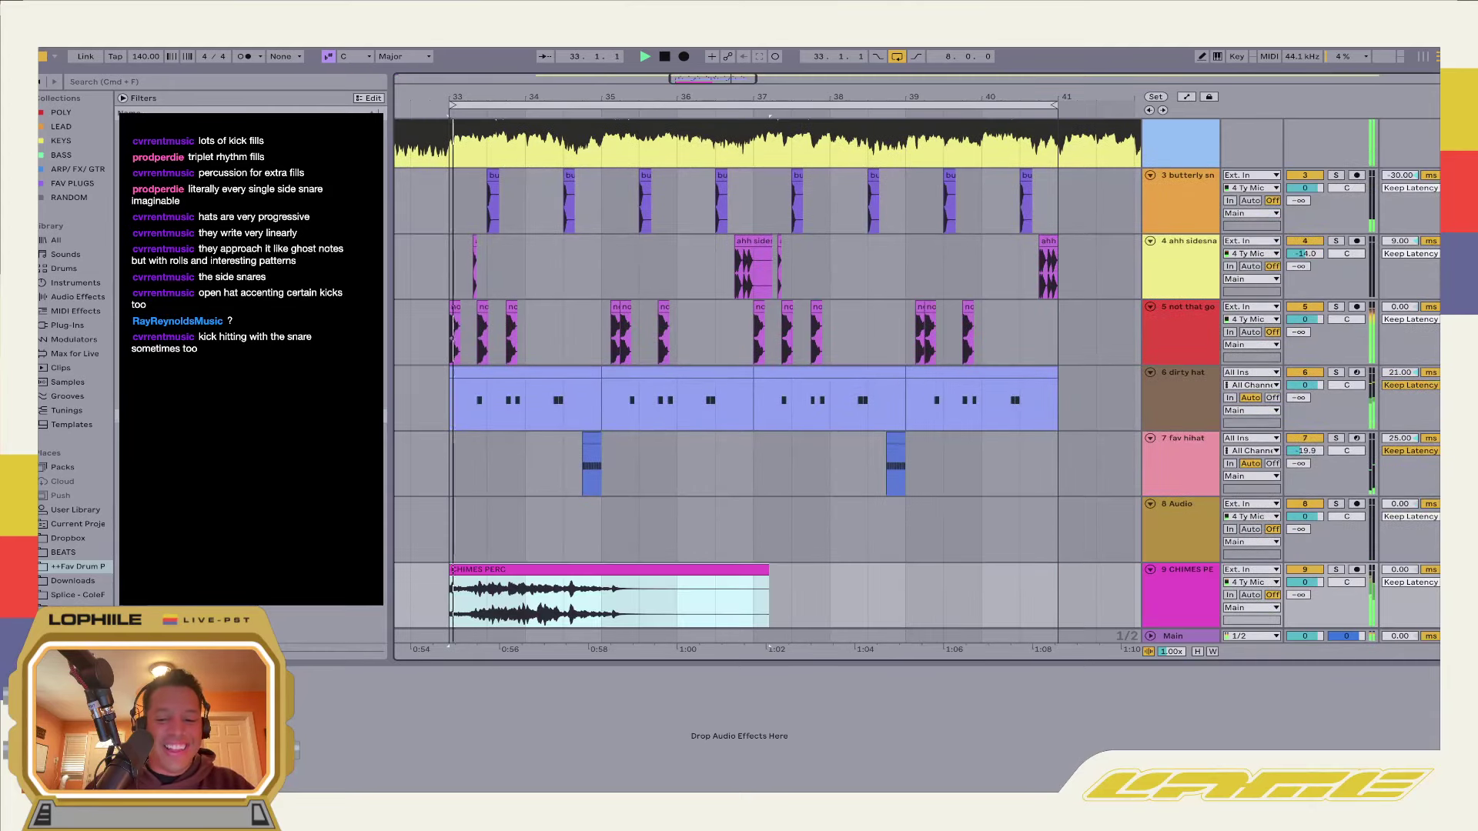
Move the CHIMES PERC clip to bar 37, shorten it with a long fade-out, and set its track volume to -4.6 dB
left_click_drag(1313, 583, 1314, 593)
left_click_drag(608, 570, 911, 570)
left_click_drag(1071, 590, 793, 577)
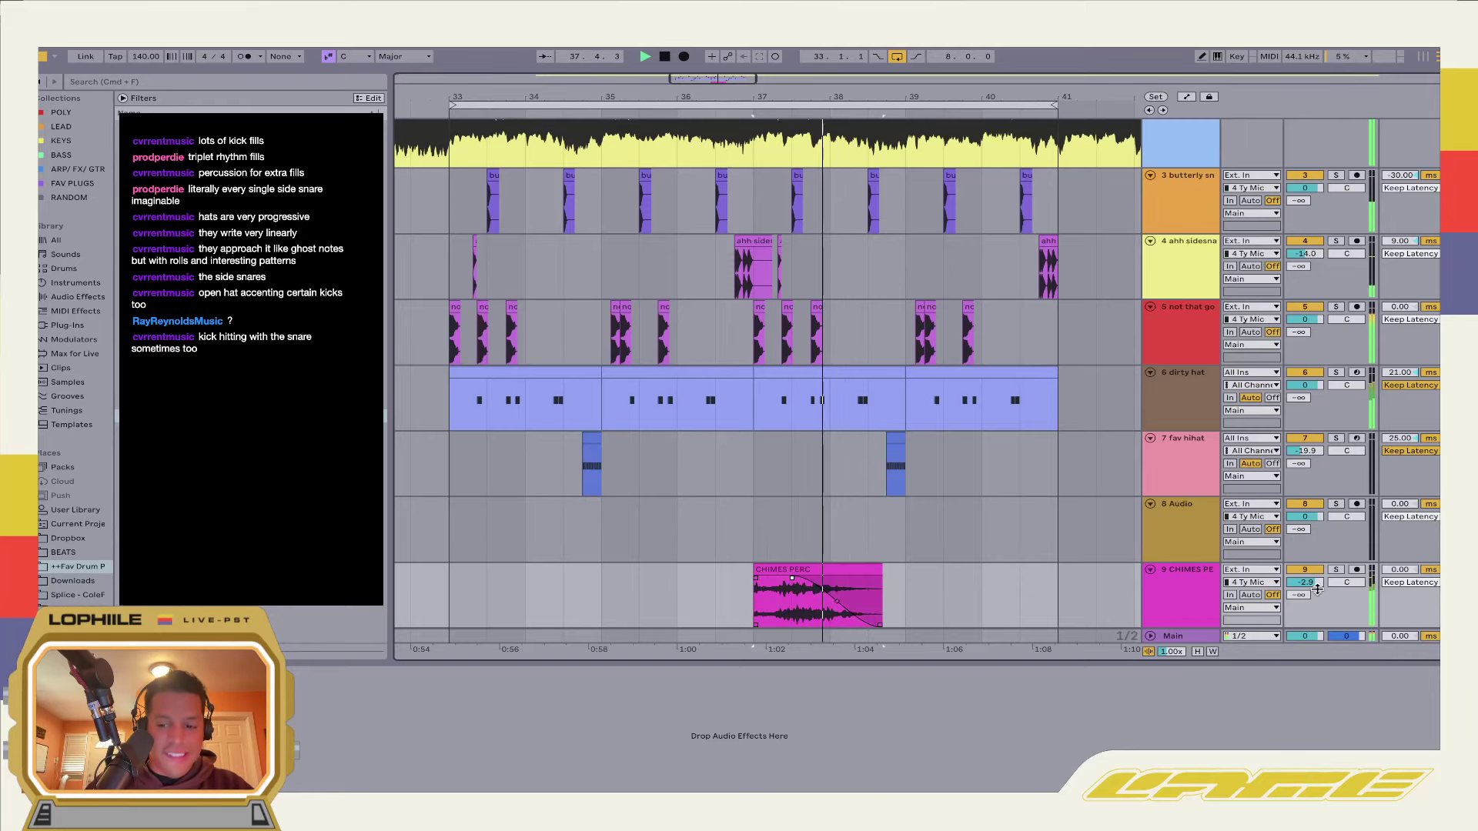
left_click_drag(1317, 589, 1317, 602)
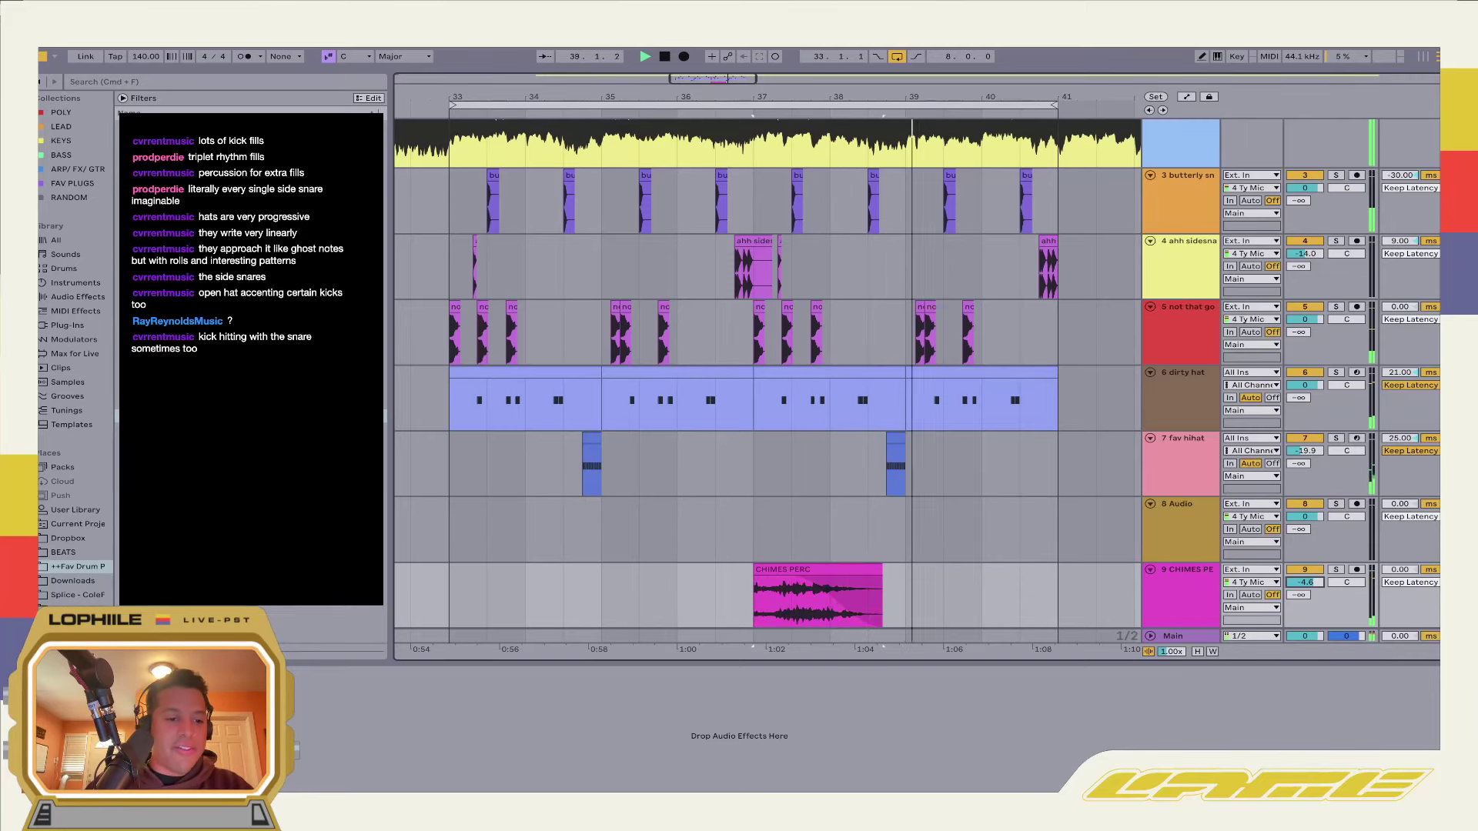
Place one SHAKE 3 hit at 34.2 on the empty audio track and duplicate its two-bar span to bars 35 to 37
left_click(1178, 516)
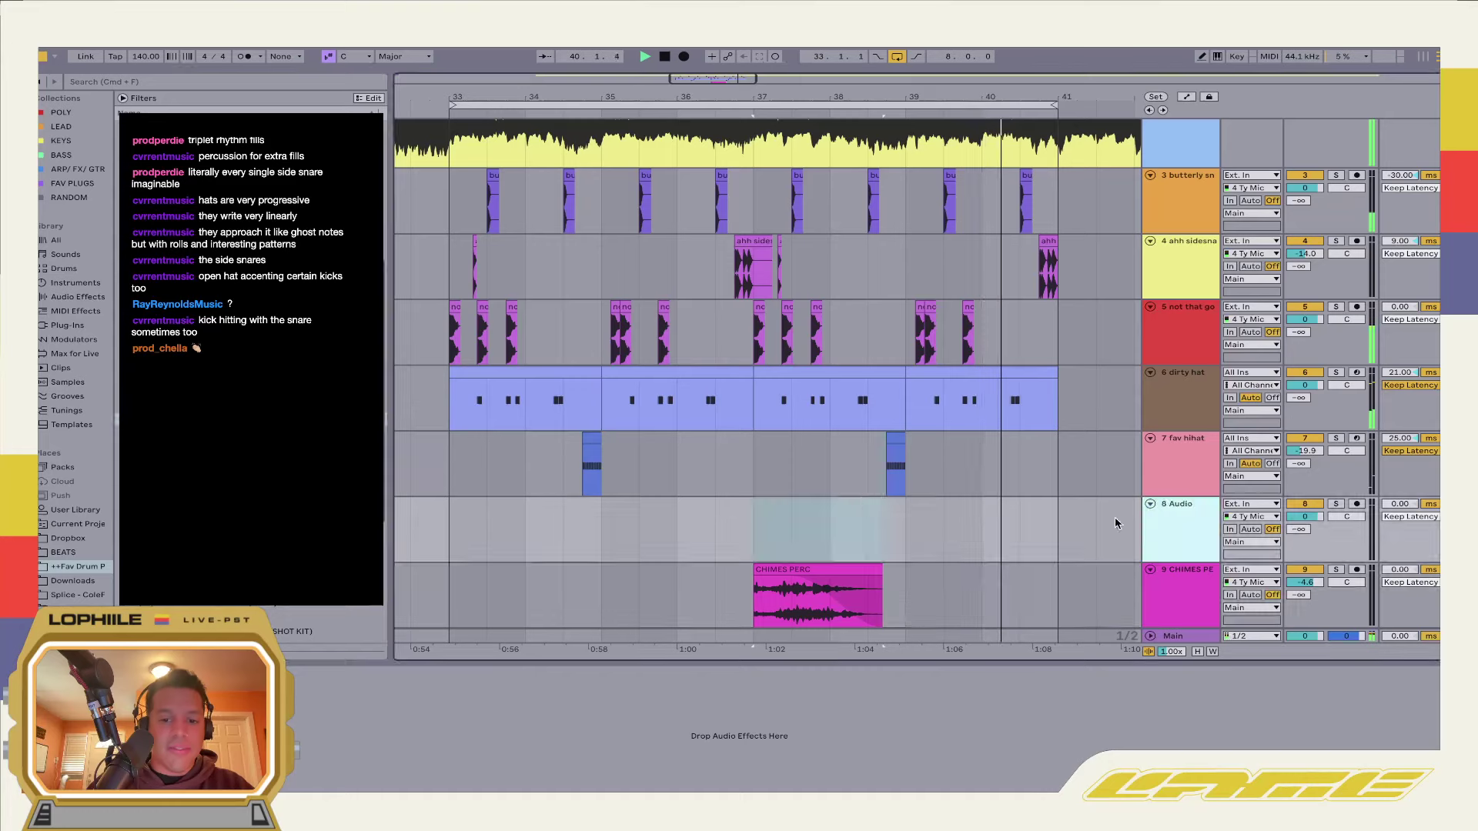
left_click_drag(246, 369, 512, 507)
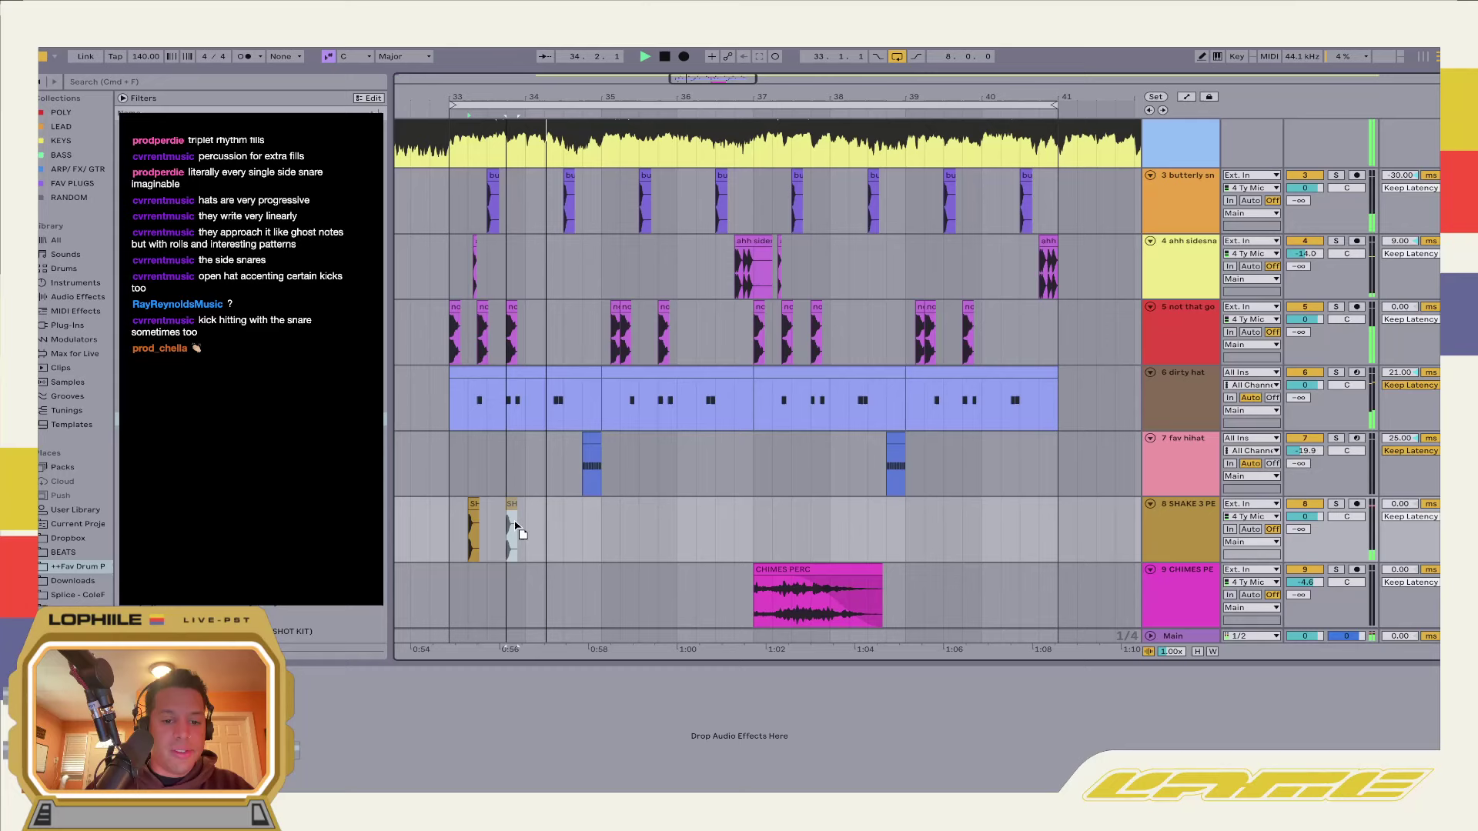
left_click(462, 538)
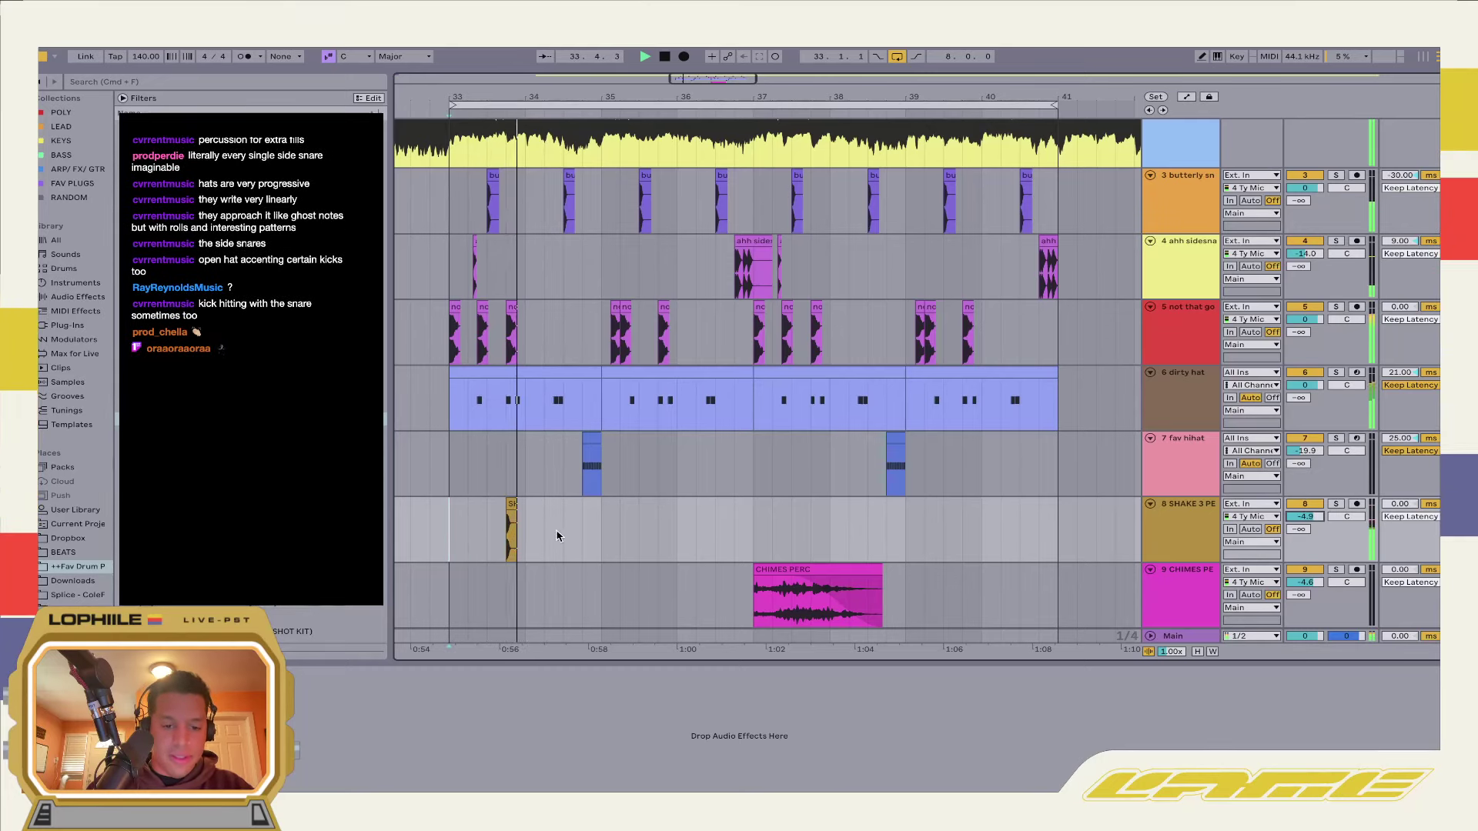
left_click_drag(511, 523, 450, 534)
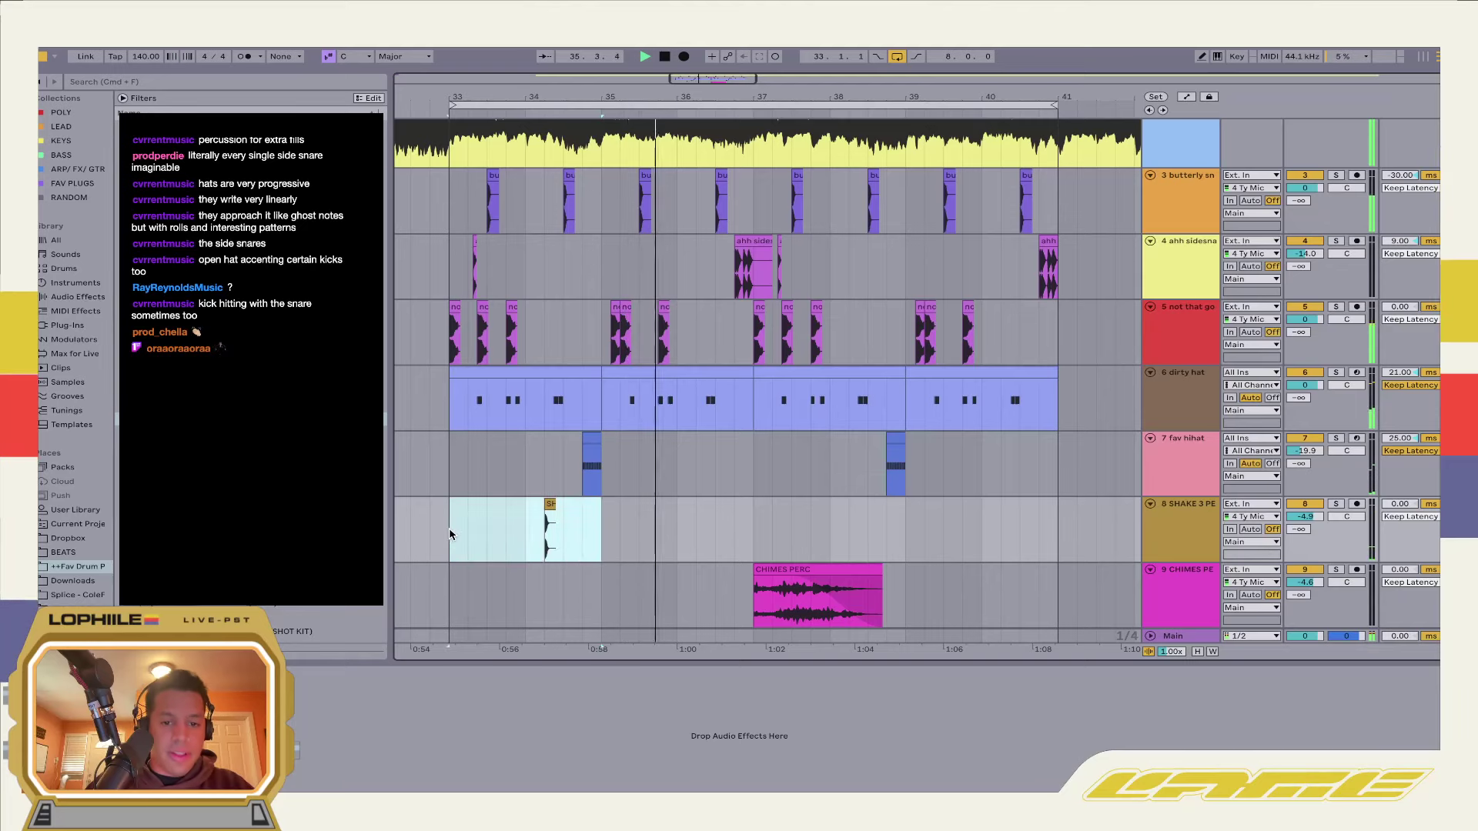
key("super+d")
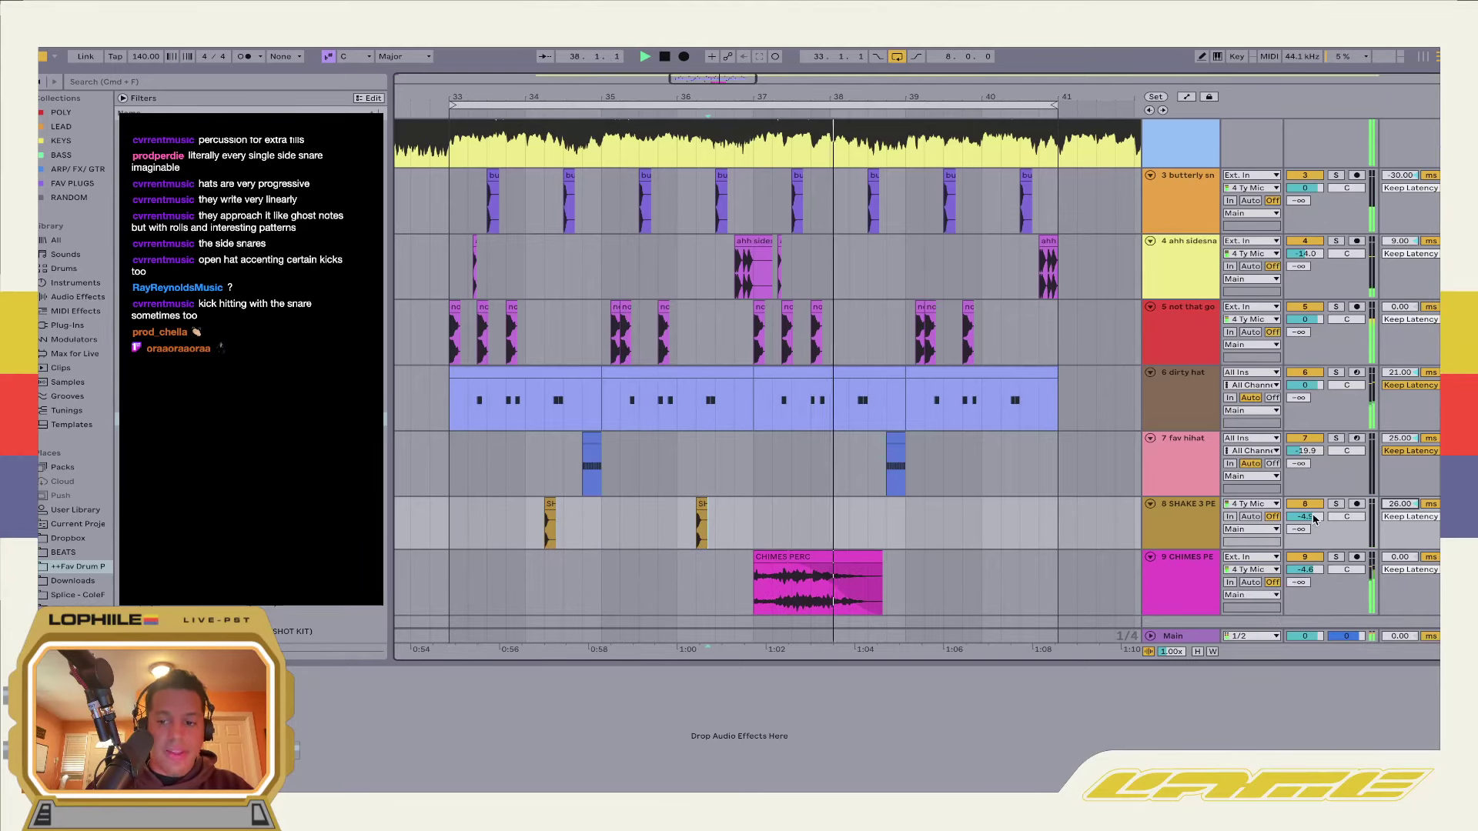
Set the SHAKE 3 track to -6.6 dB with a 26 ms delay, and duplicate its four-bar pattern to bars 37 to 41
left_click_drag(1315, 519, 1315, 531)
left_click_drag(744, 531, 454, 539)
key("super+d")
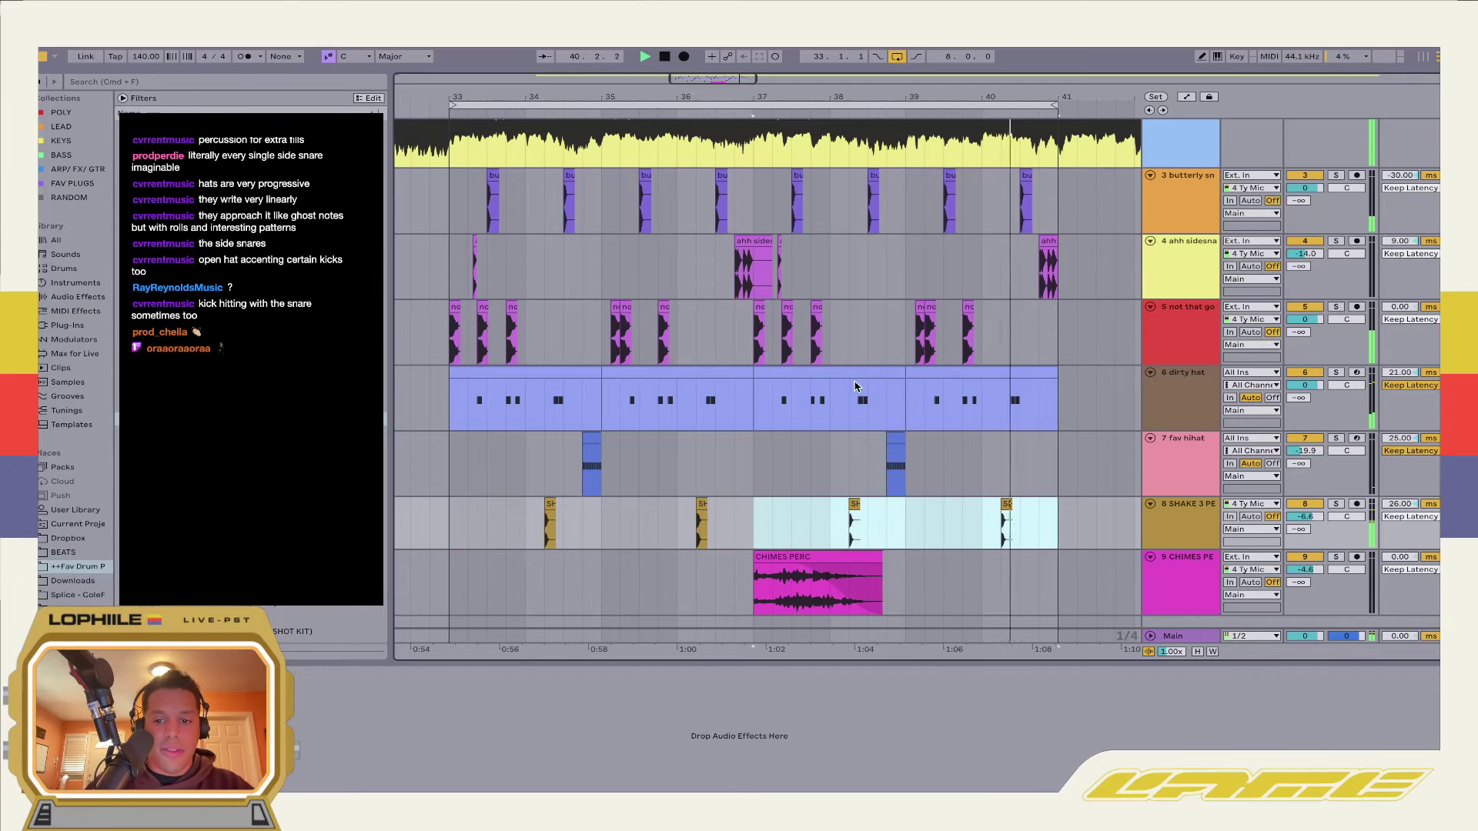
Add kick hits at 40.2, 40.3 and 40.4 on the "not that go" track and play the loop
left_click(991, 337)
key("plus")
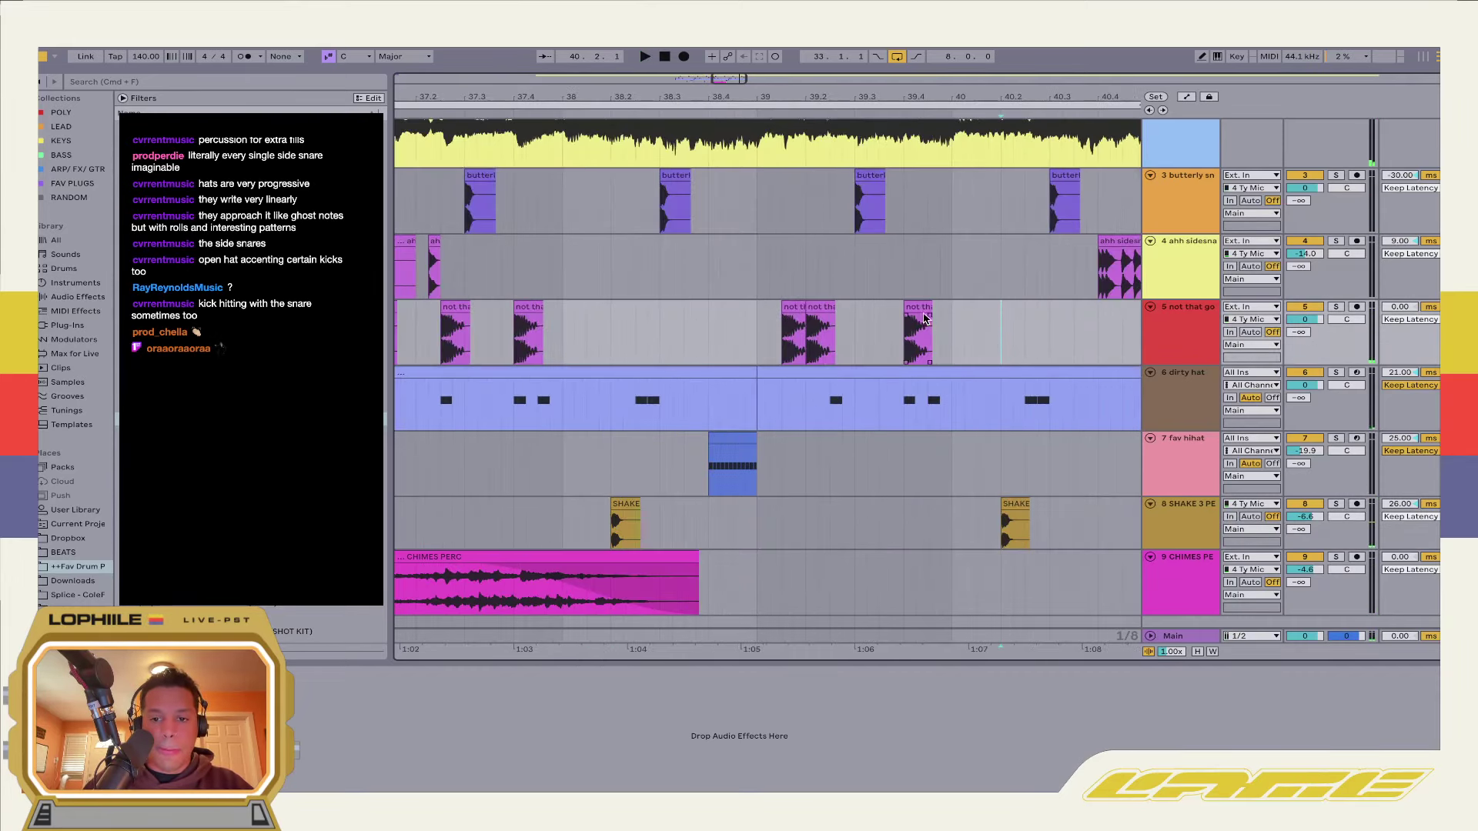
mouse_move(1062, 317)
left_mouse_down()
mouse_move(1014, 317)
mouse_move(1106, 313)
left_mouse_up()
left_click(1001, 329)
scroll(1081, 343, "right", 3)
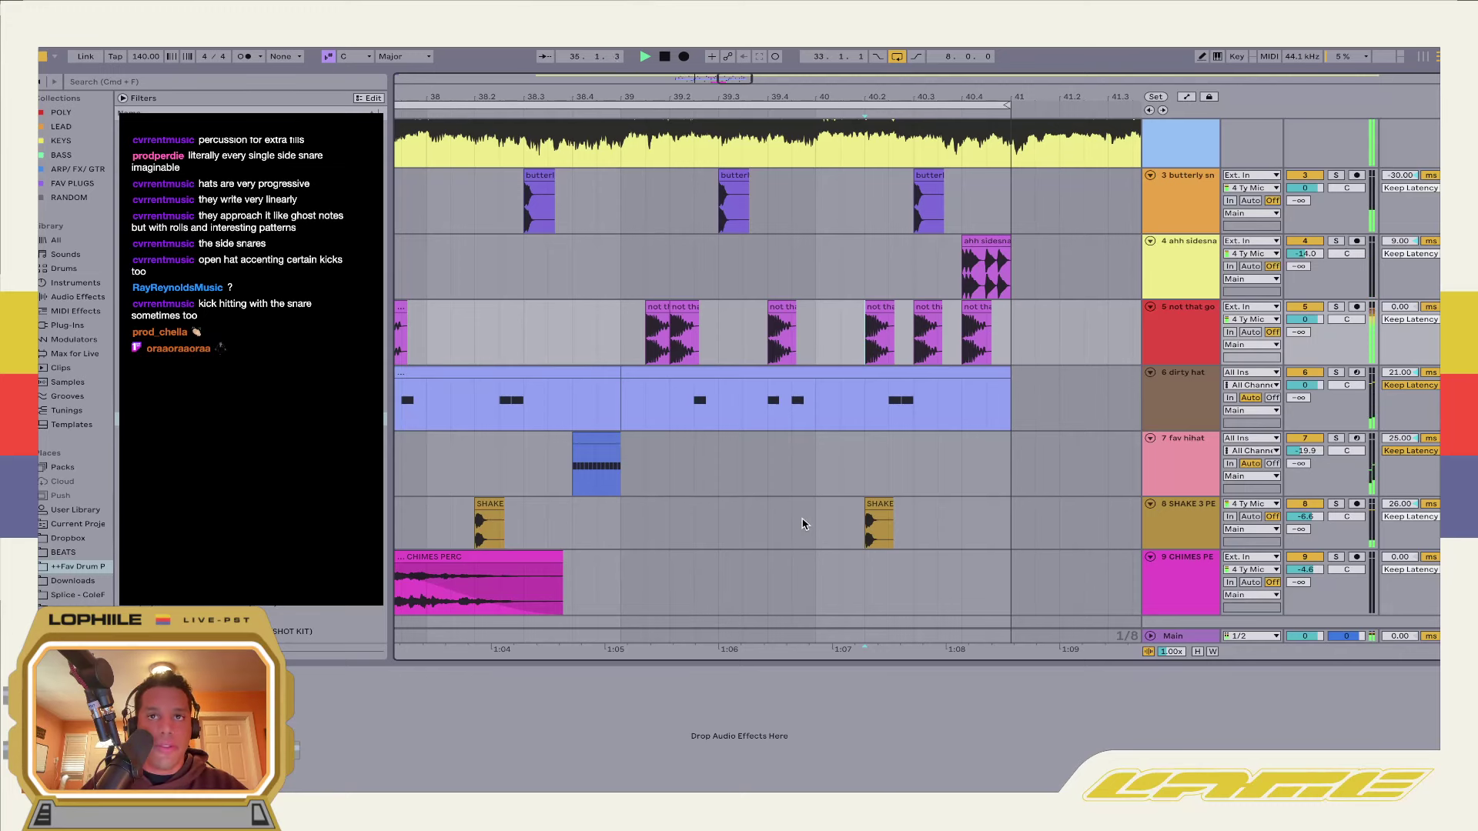
Add a Saturator before Auto Pan on the fav hihat track, with the Hard Curve type and 13.7 dB drive
left_click(685, 482)
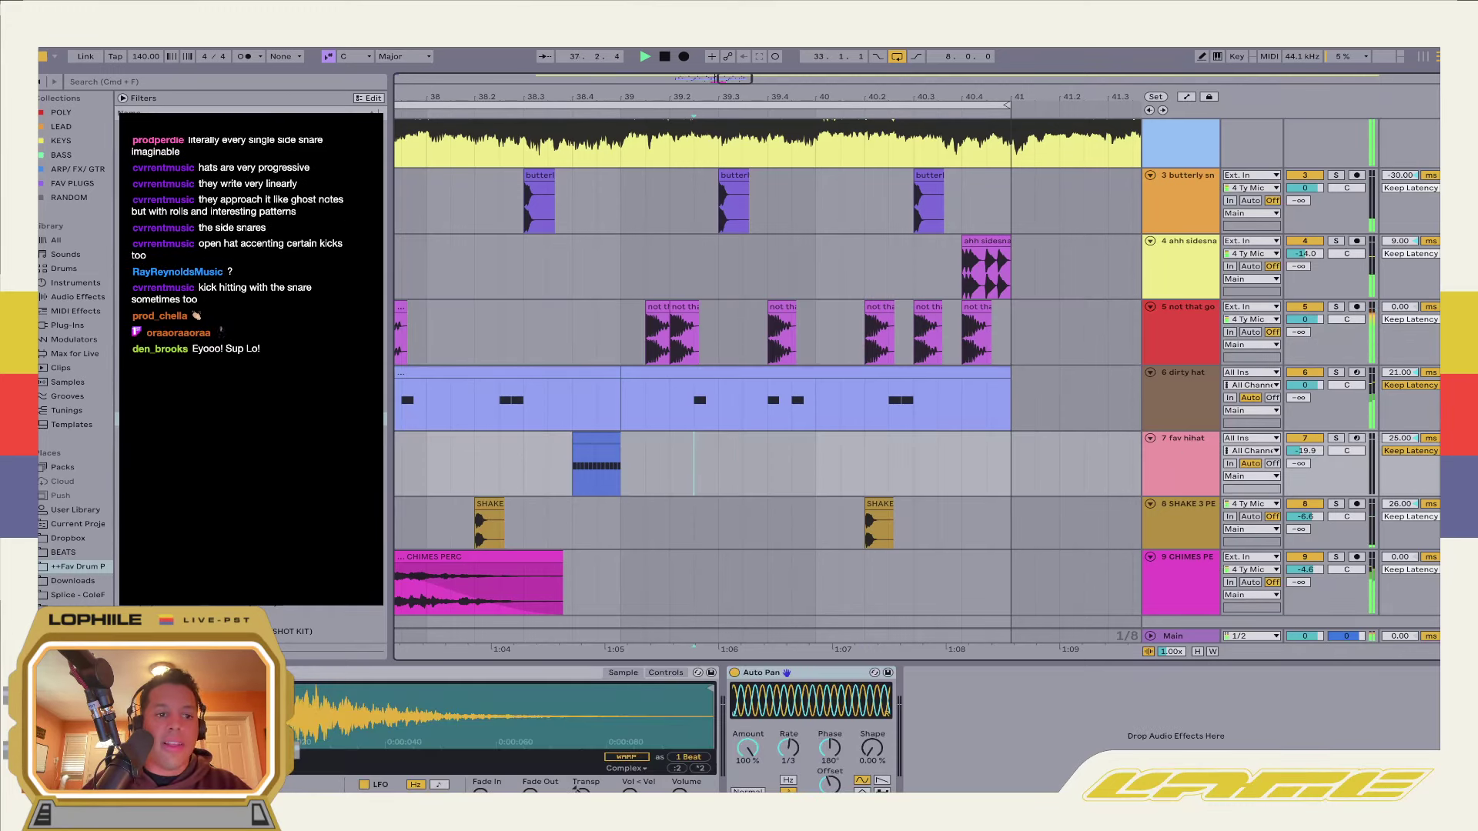
left_click(77, 296)
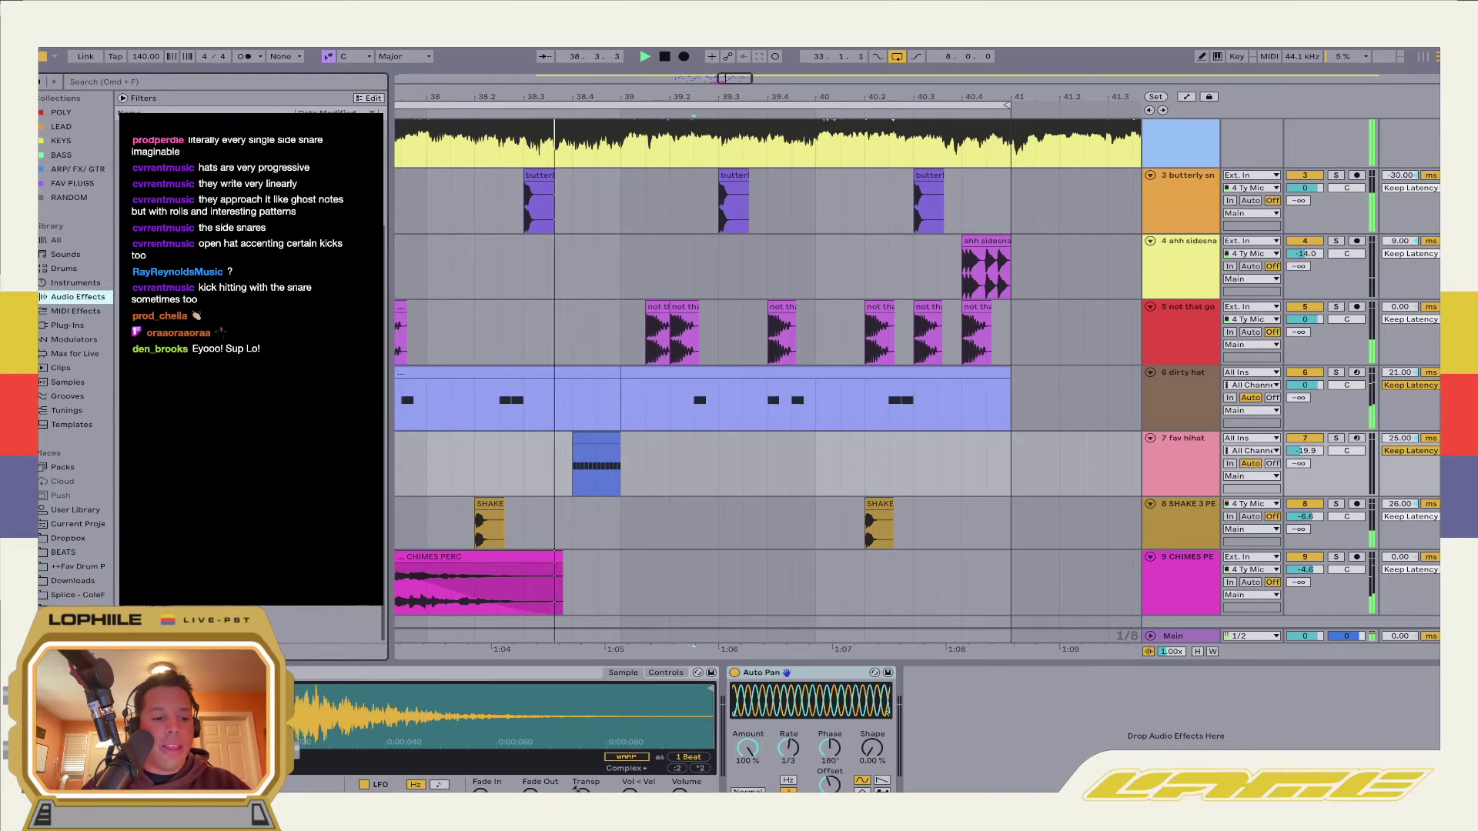
left_click_drag(702, 687, 704, 689)
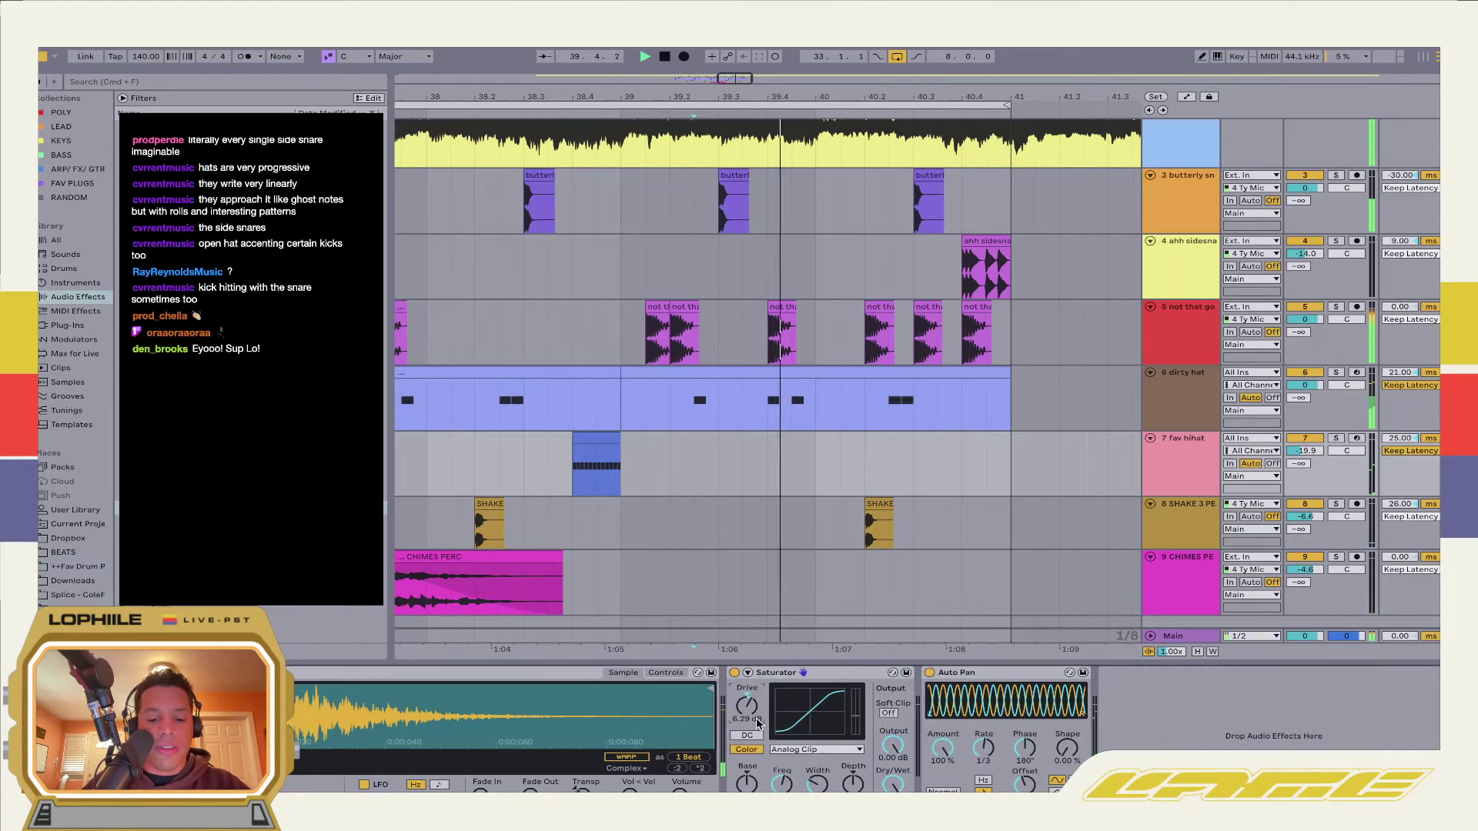
left_click(793, 749)
left_click(794, 704)
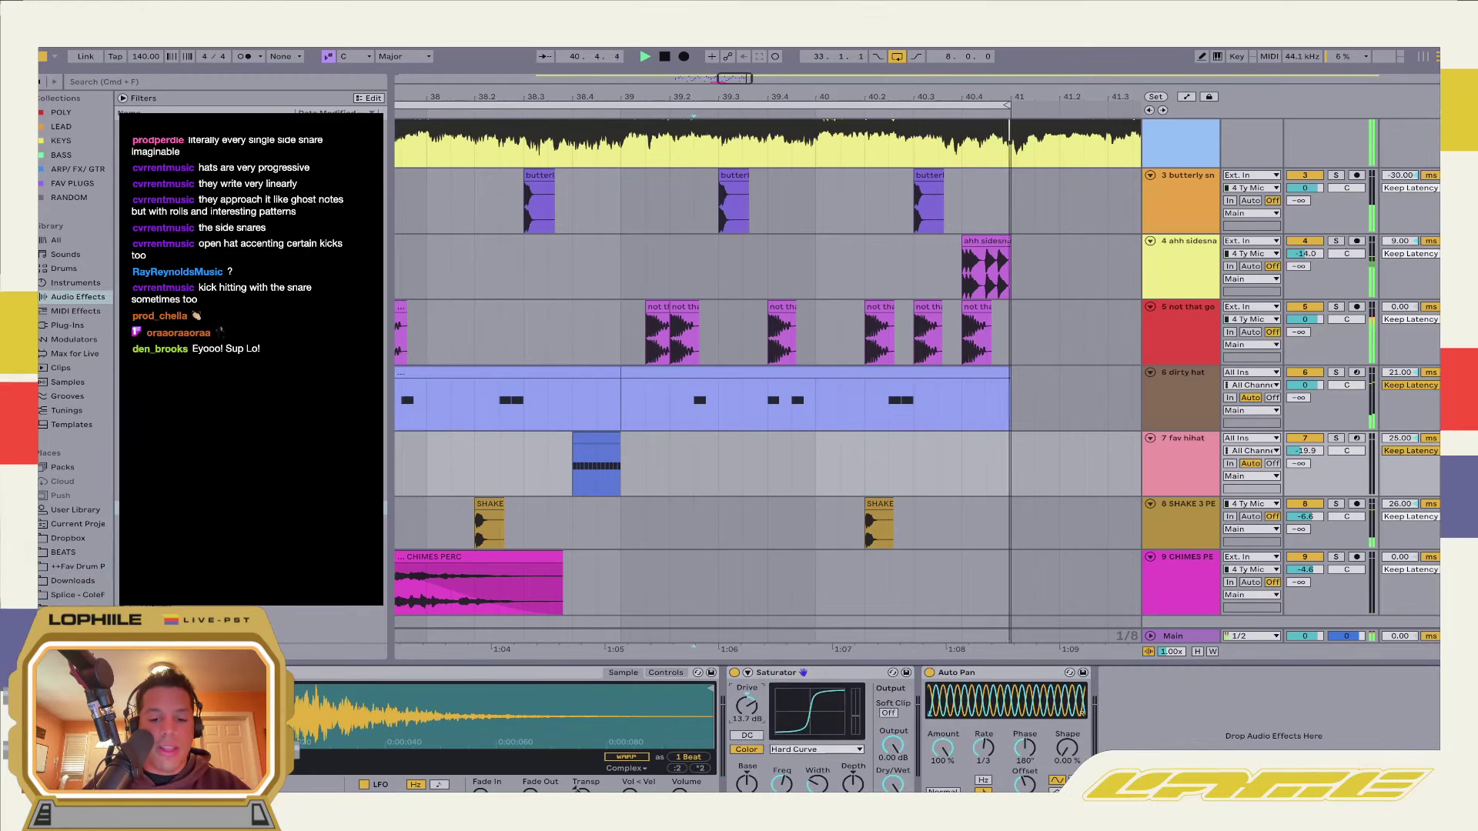
left_click(826, 458)
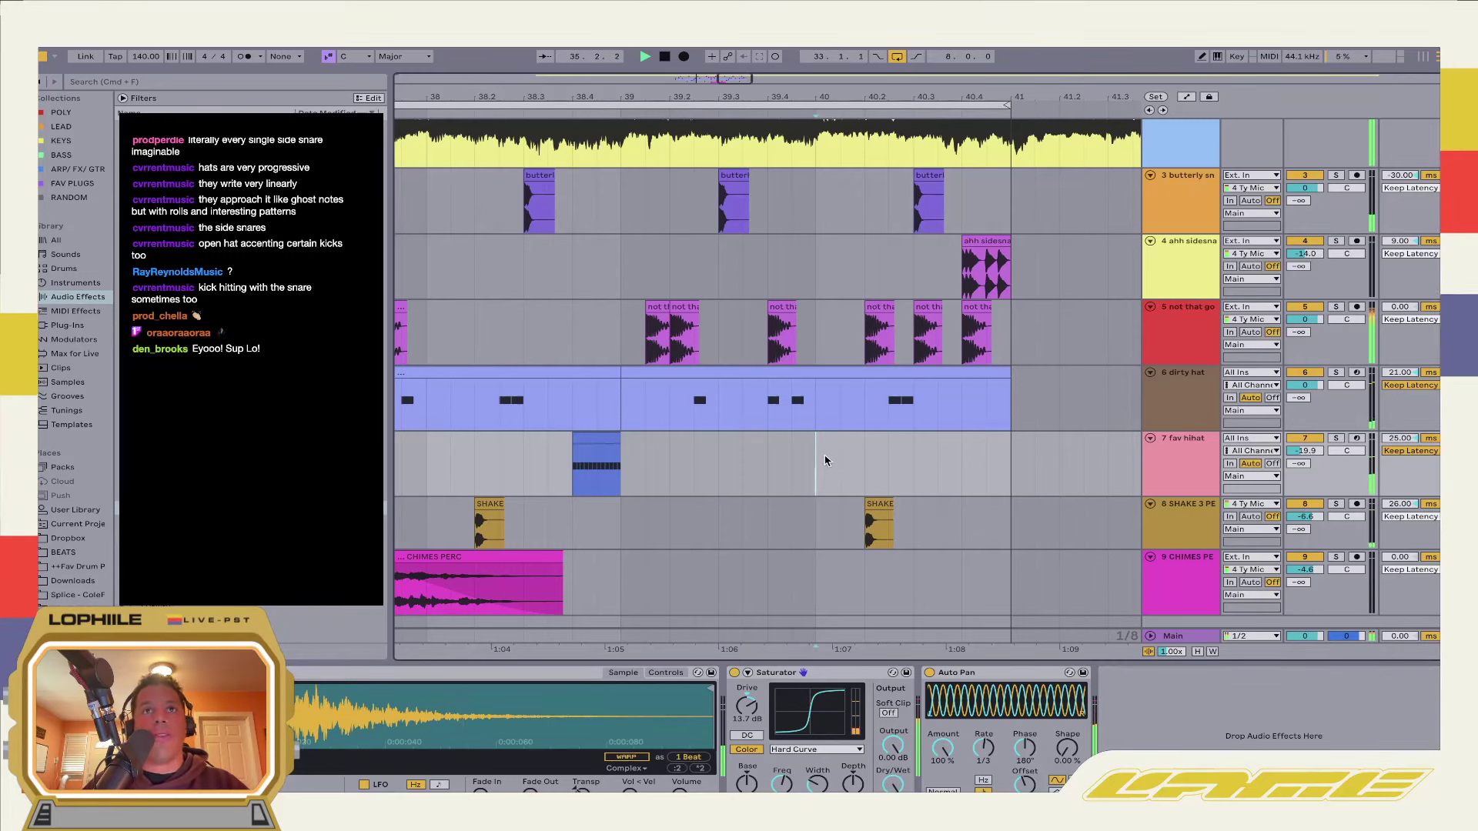
scroll(825, 459, "left", 5)
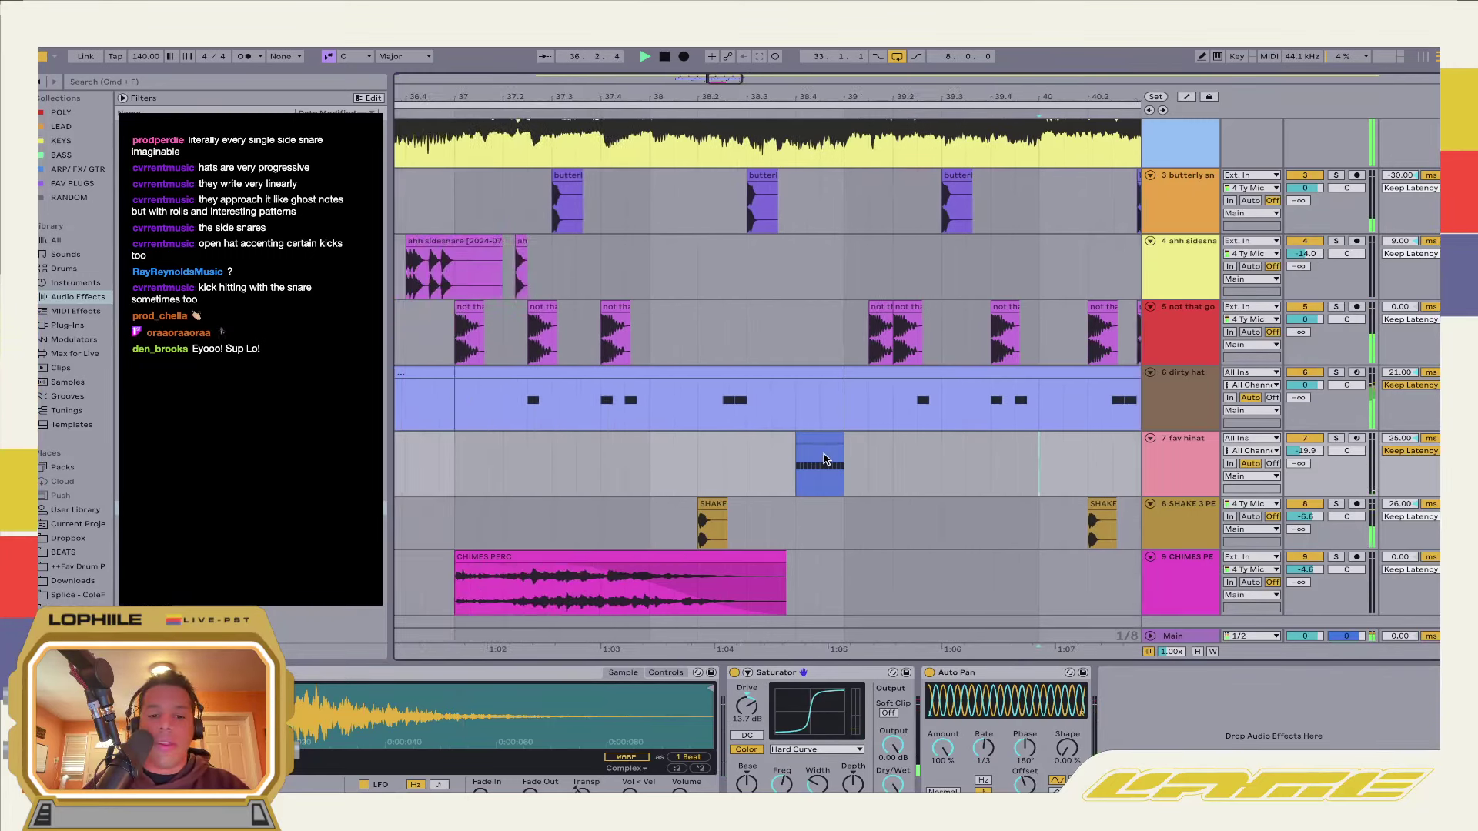
scroll(817, 387, "right", 5)
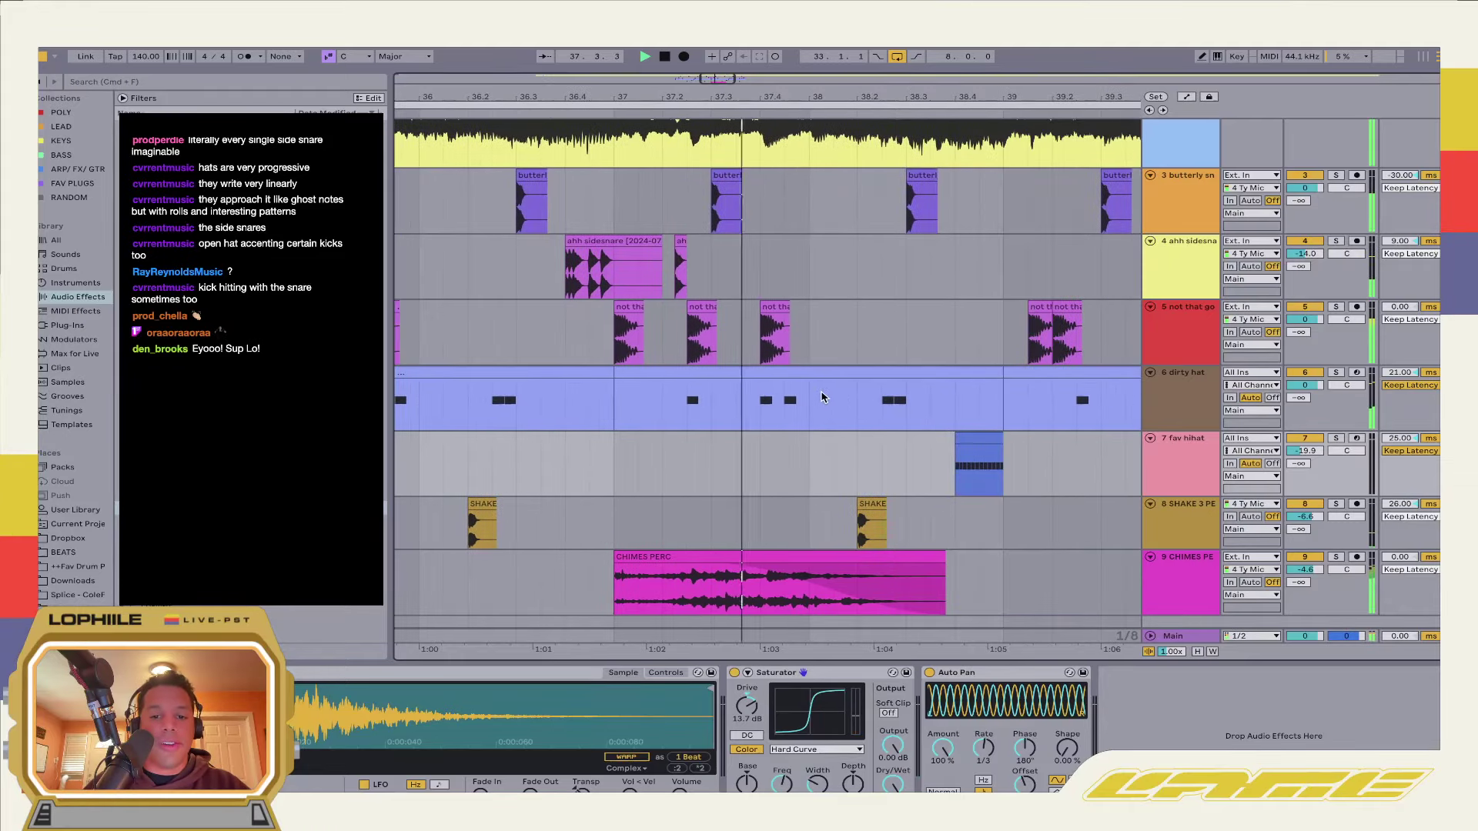
Delete all the ramped-velocity notes from the fav hihat clip at 38.4
key("space")
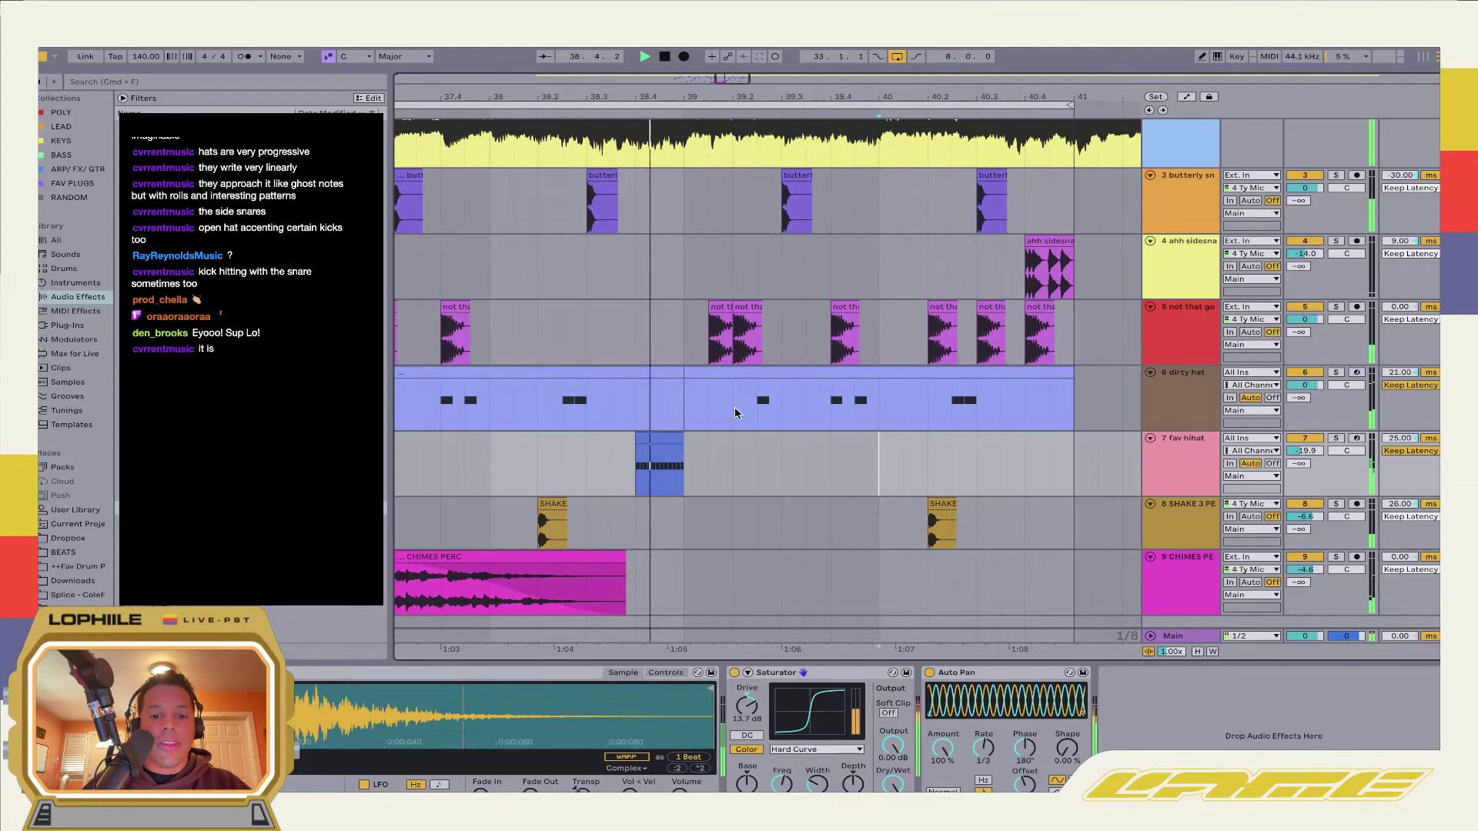
left_click(658, 438)
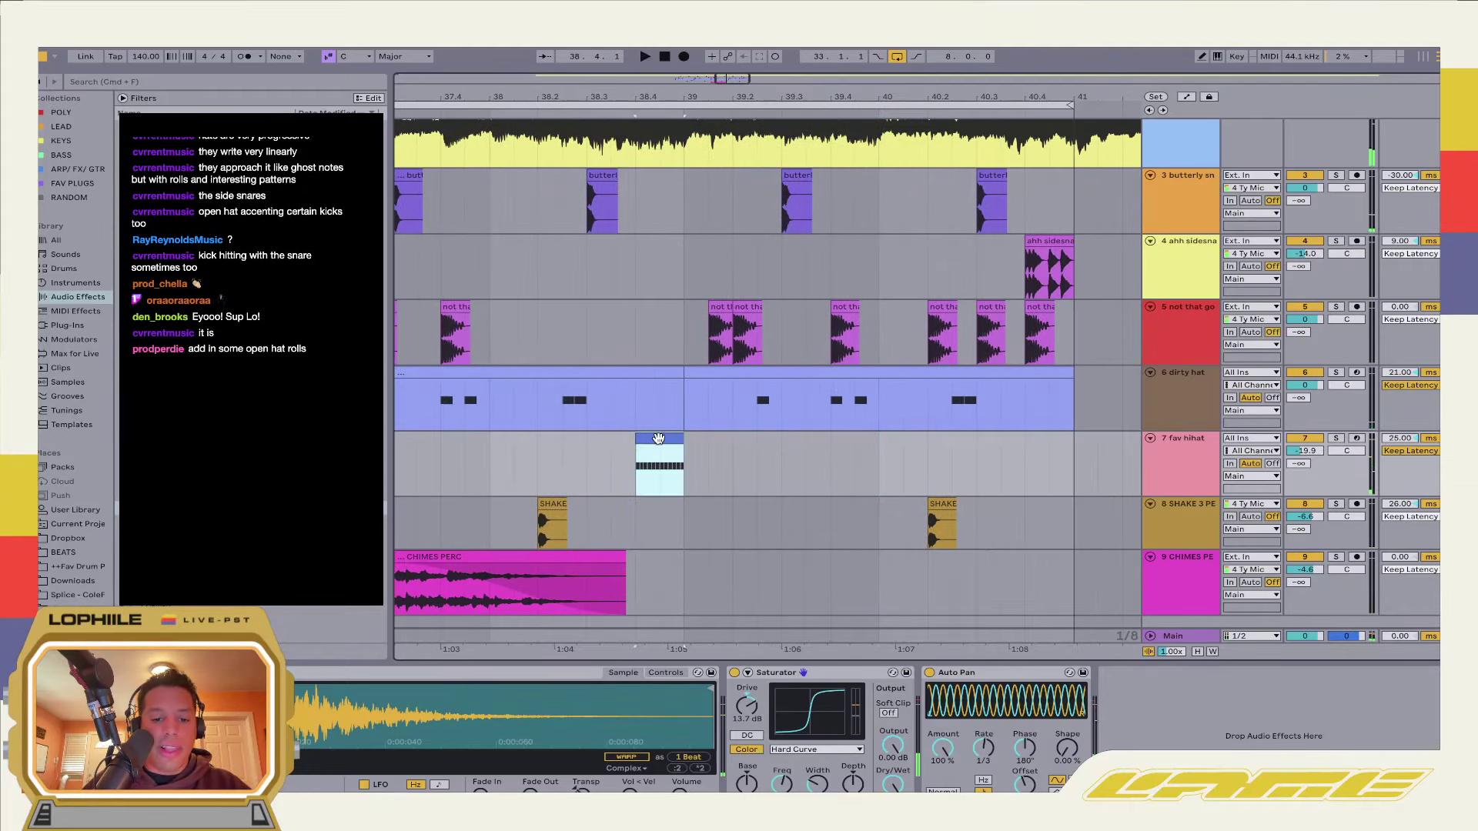
double_click(658, 438)
left_click(667, 555)
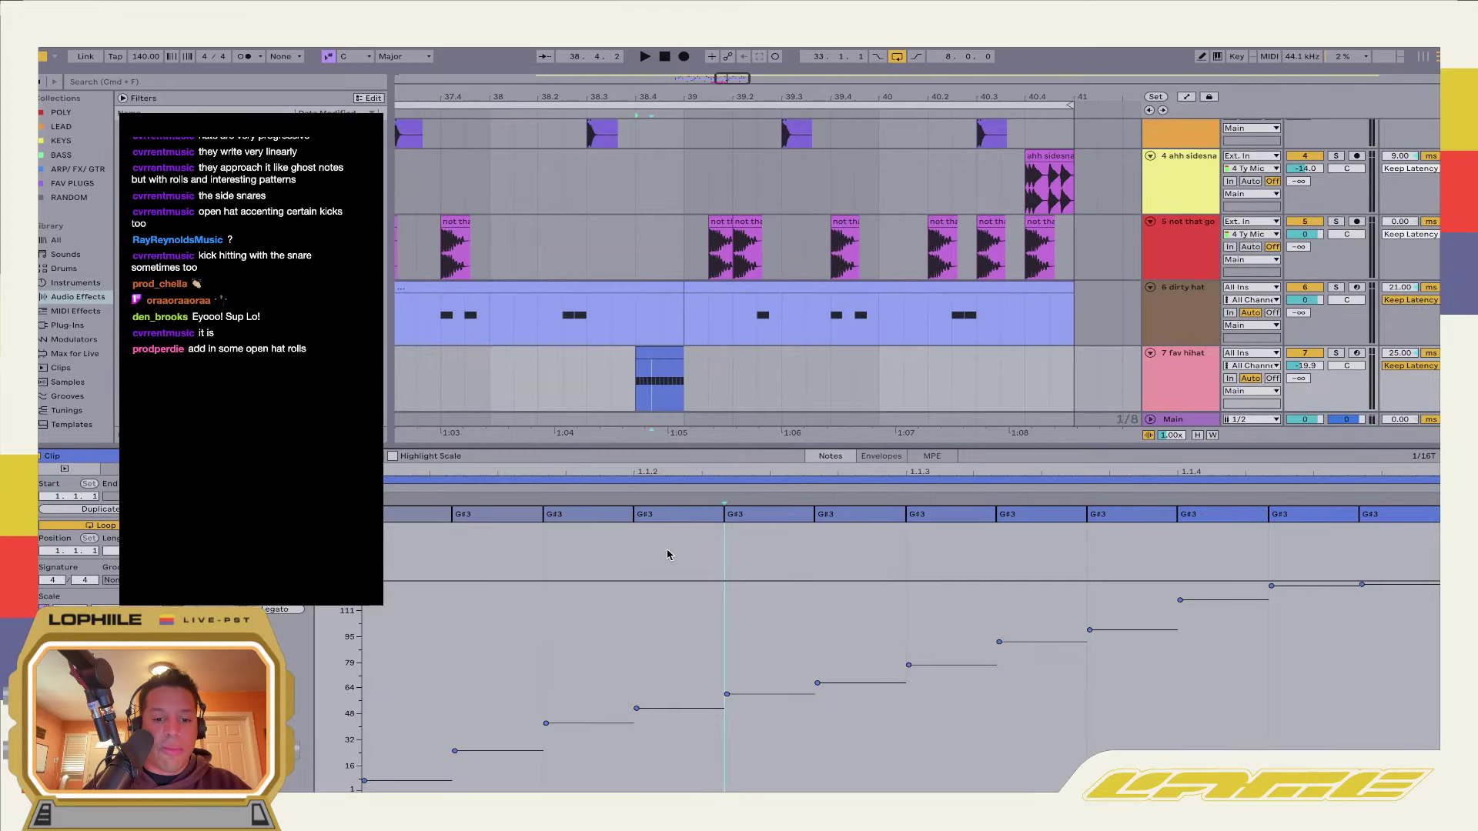
key("super+a")
key("Delete")
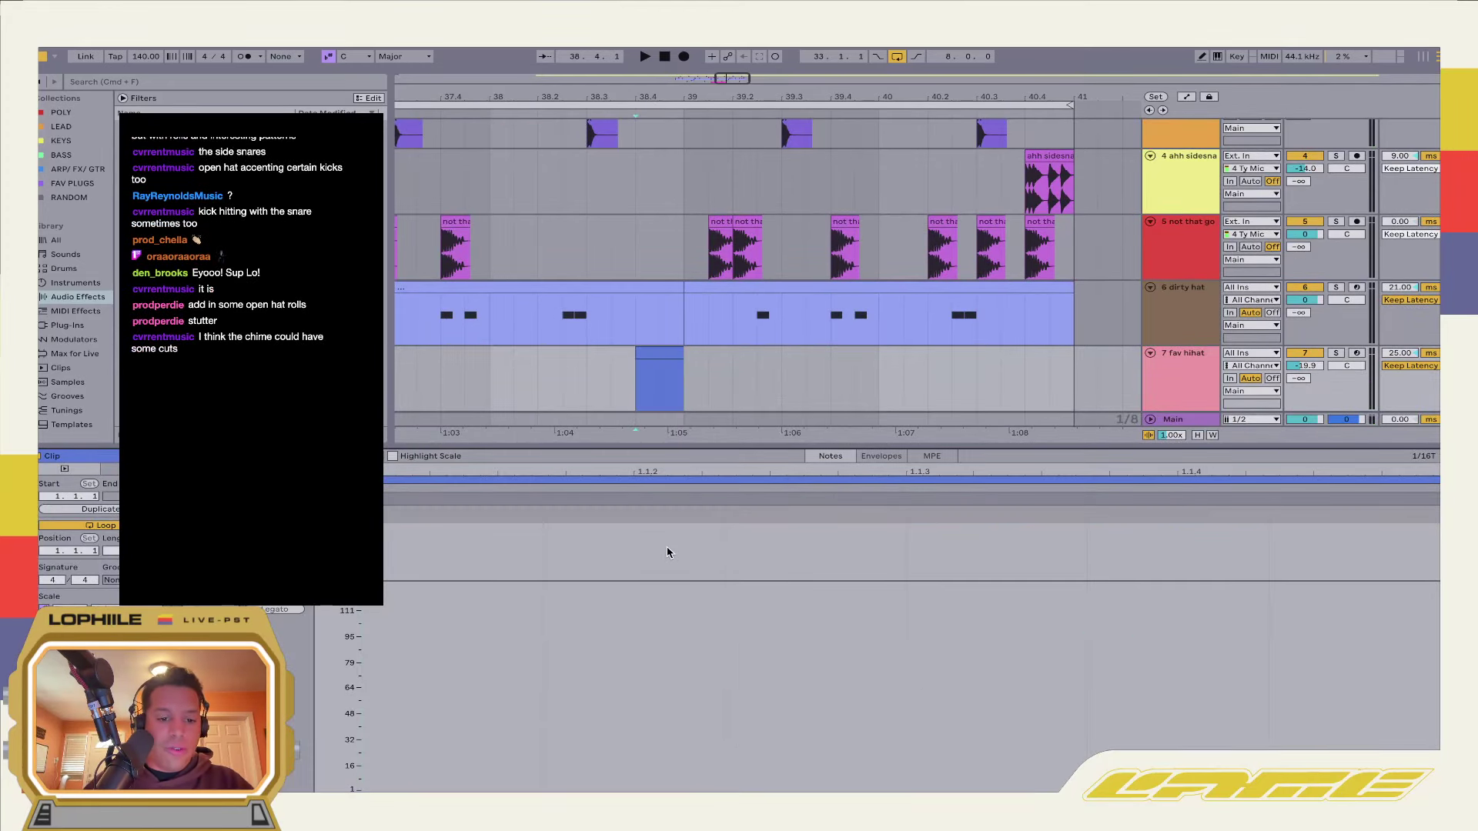
Fill the empty fav hihat clip at 38.4 with three eighth-triplet G#3 notes and play it back
key("shift+Tab")
double_click(639, 581)
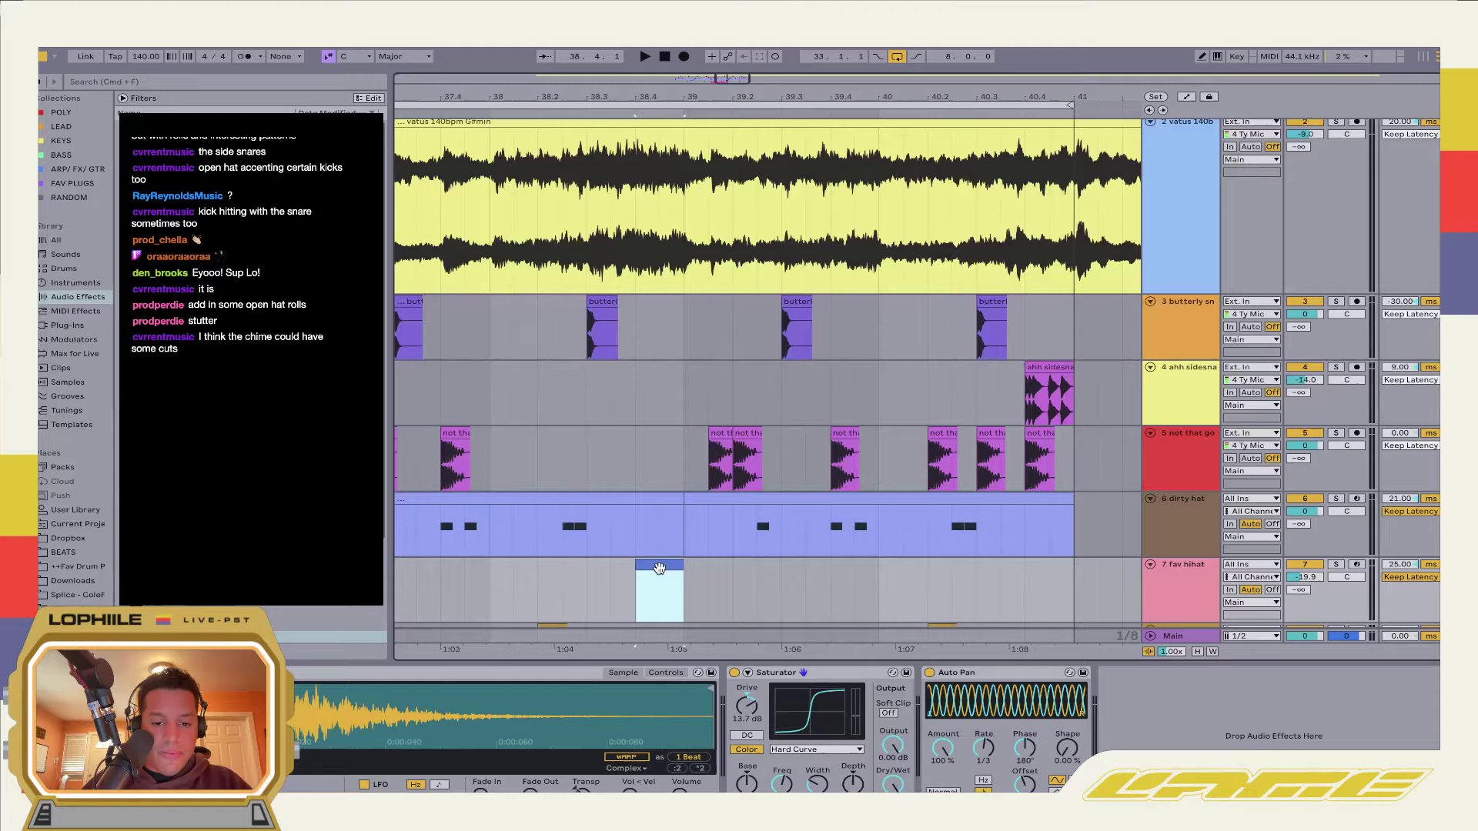
double_click(484, 516)
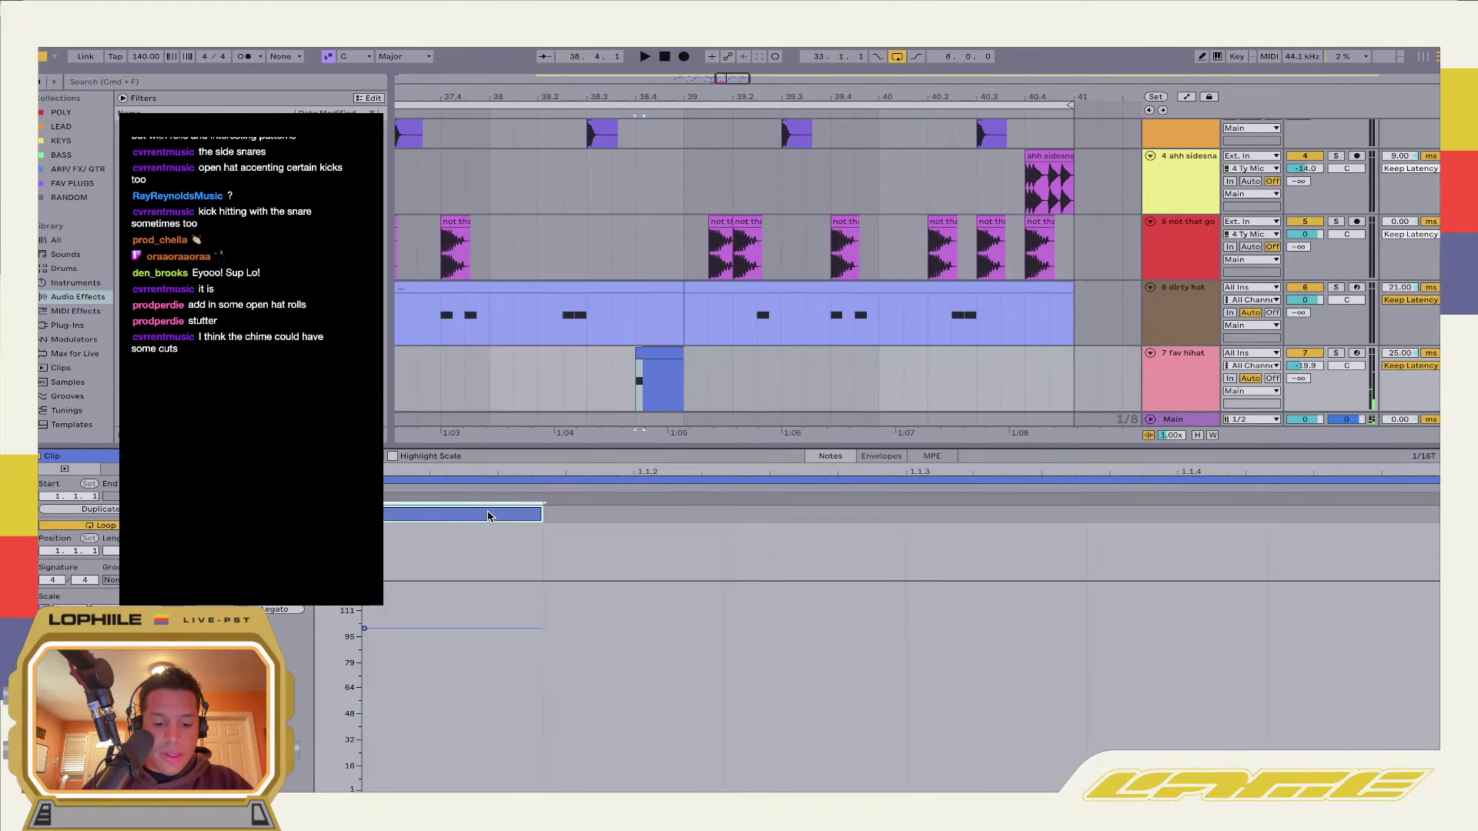
key("shift+Right")
key("super+d")
key("super+d")
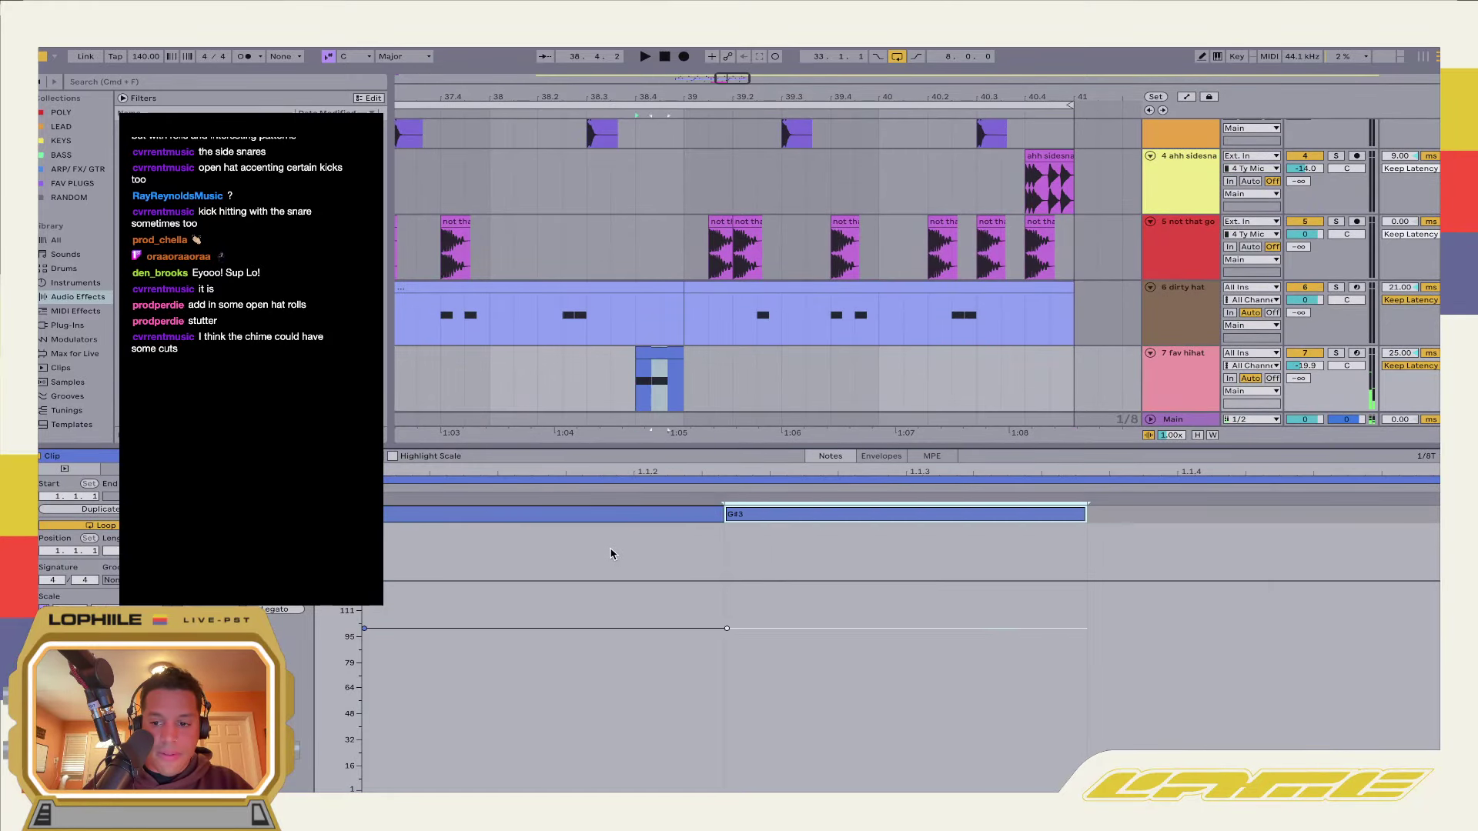
key("space")
key("shift+Tab")
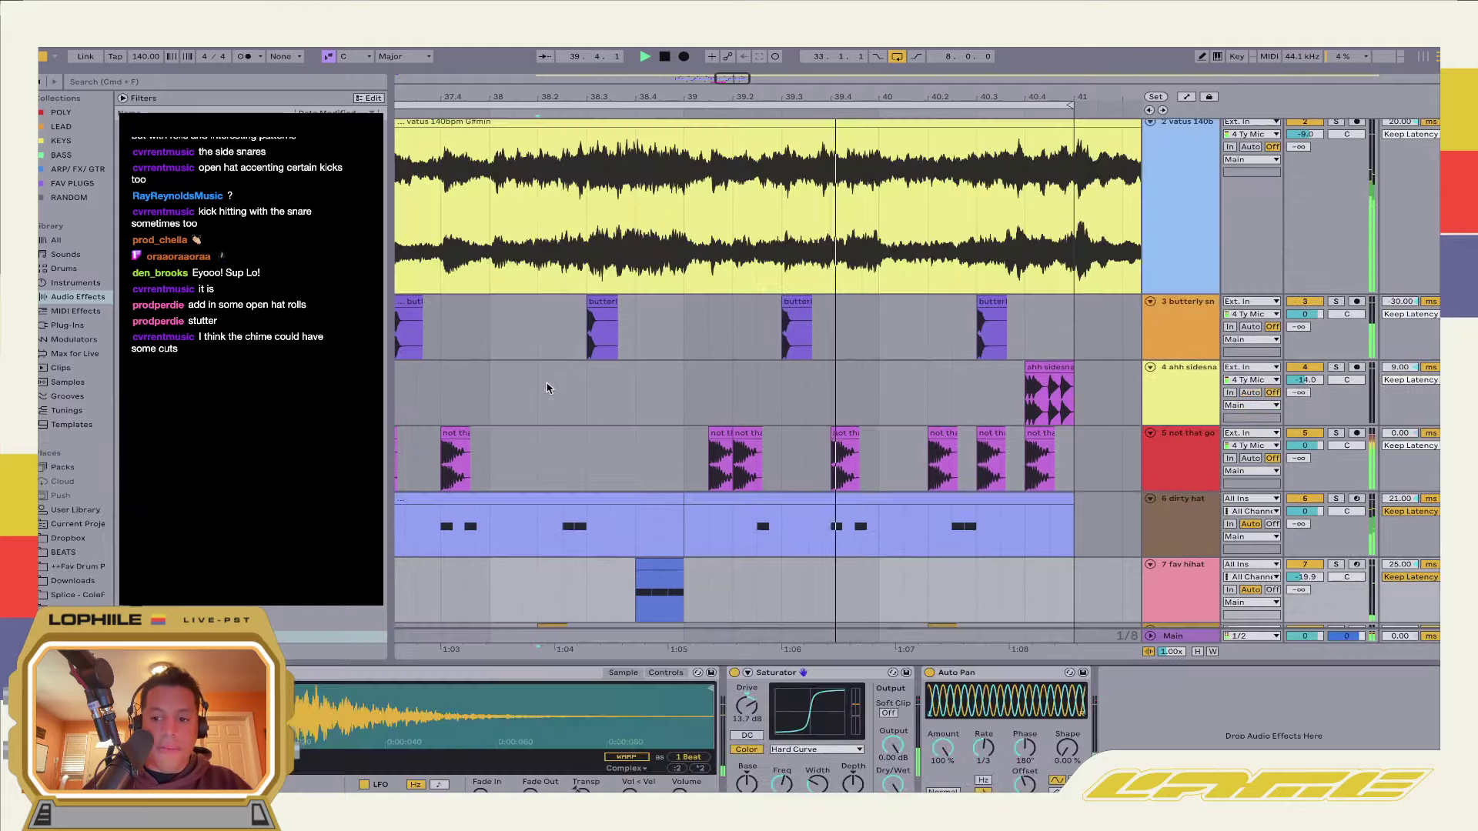
key("space")
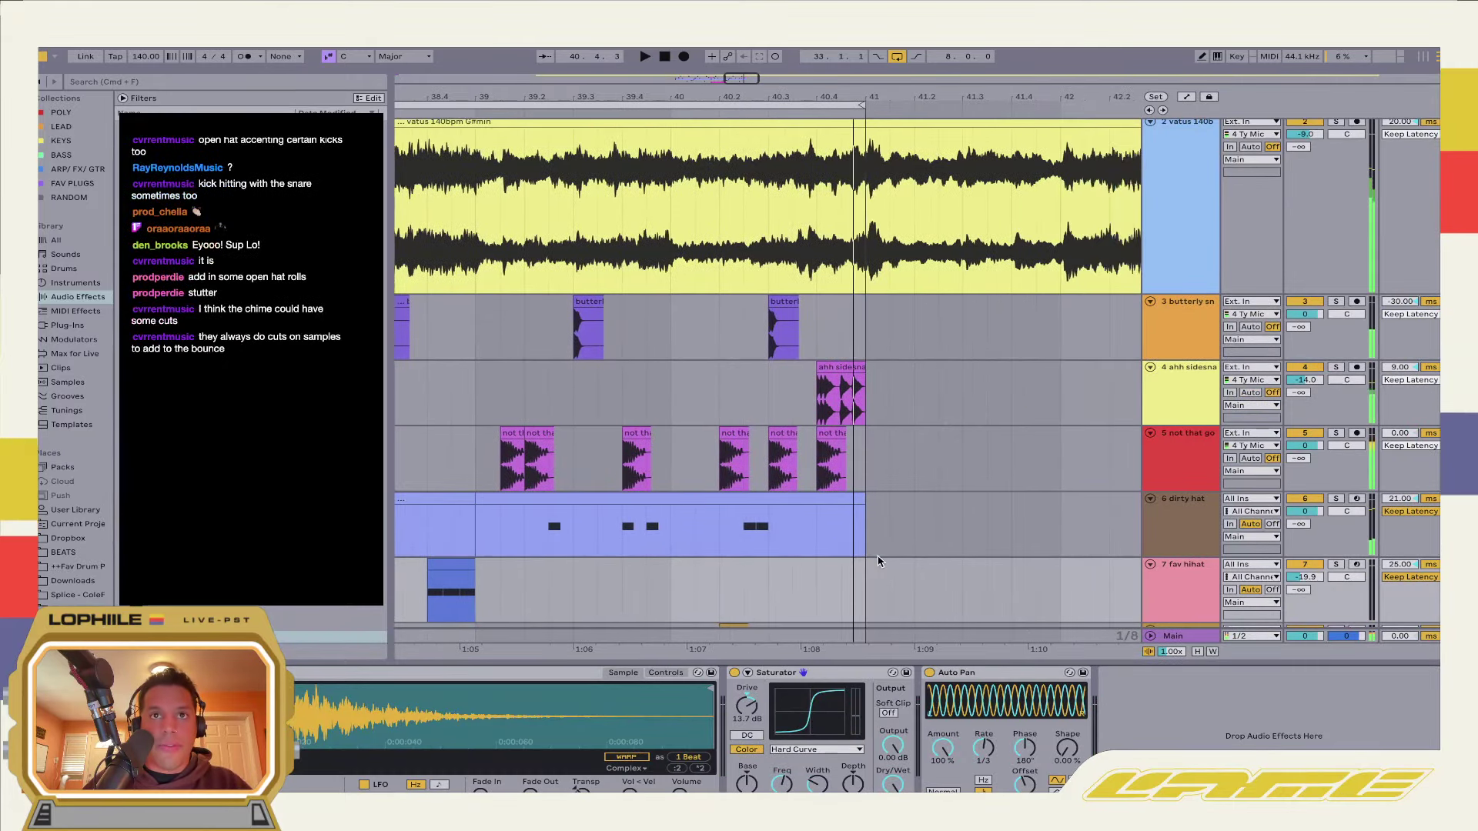
Try adding an extra kick a sixteenth after 40.3 on the "not that go" track, play the loop, and undo the addition
left_click(726, 481)
key("space")
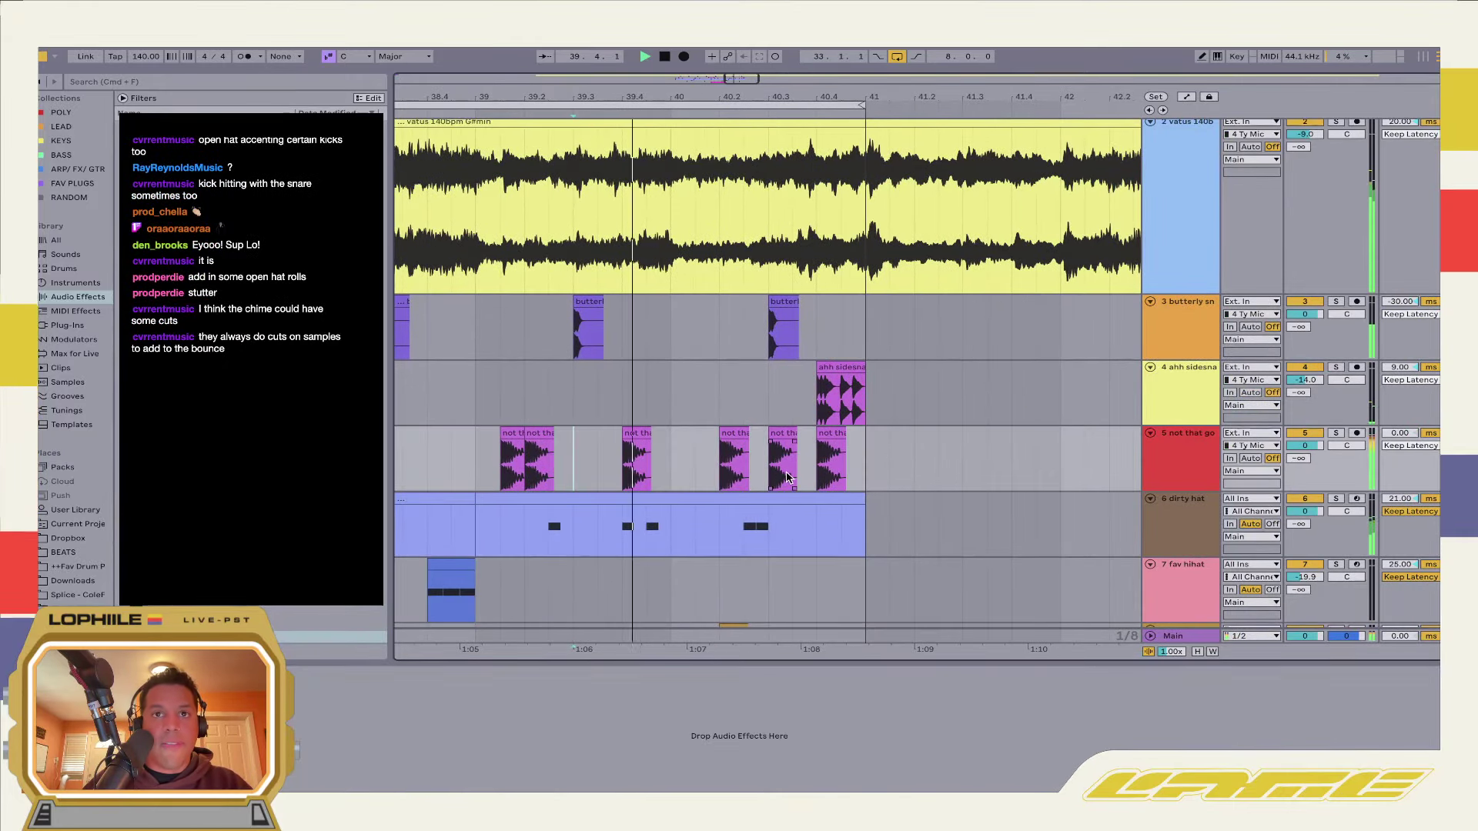
key("space")
left_click(768, 485)
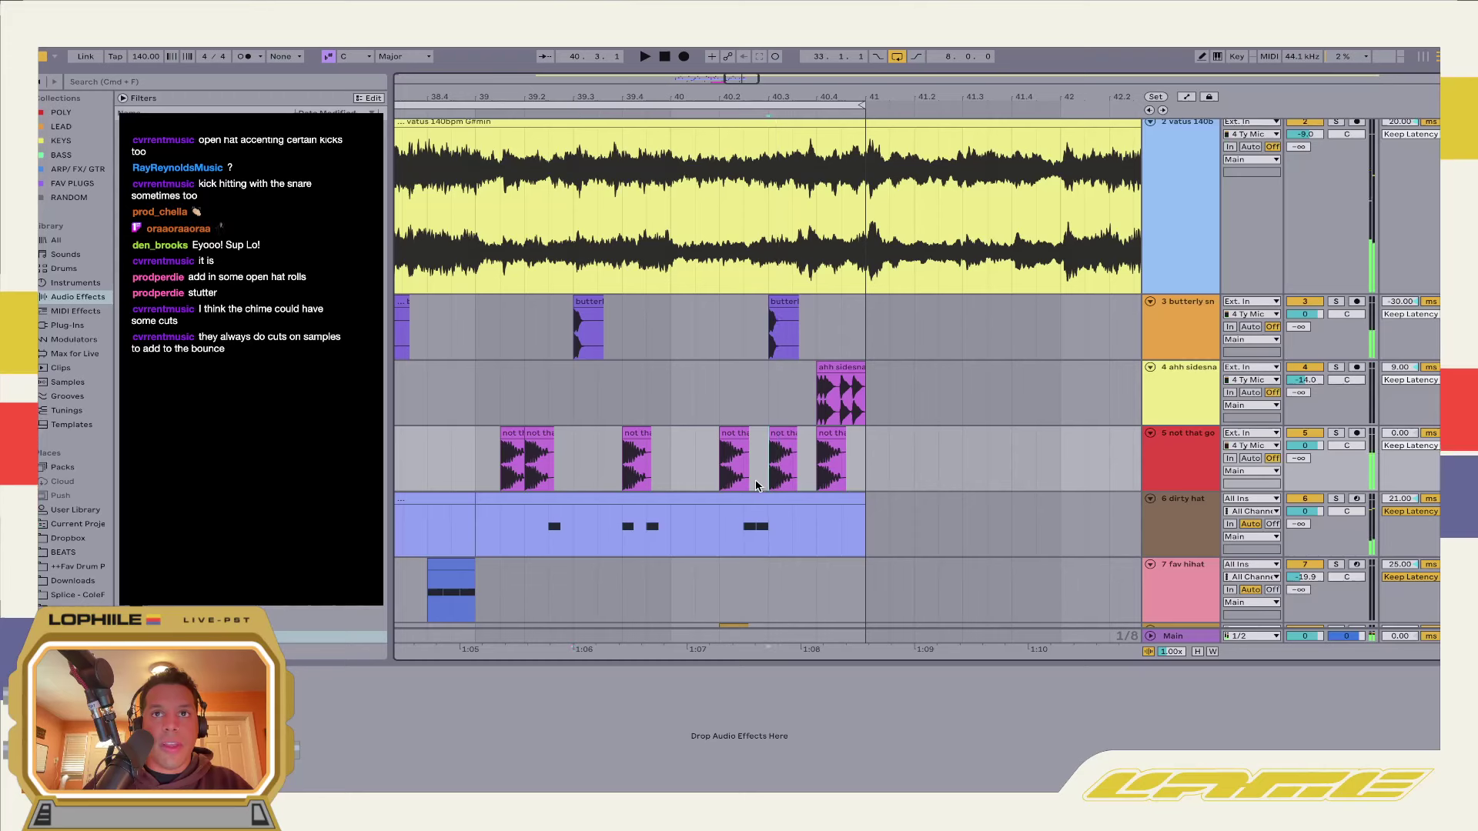
key("super+1")
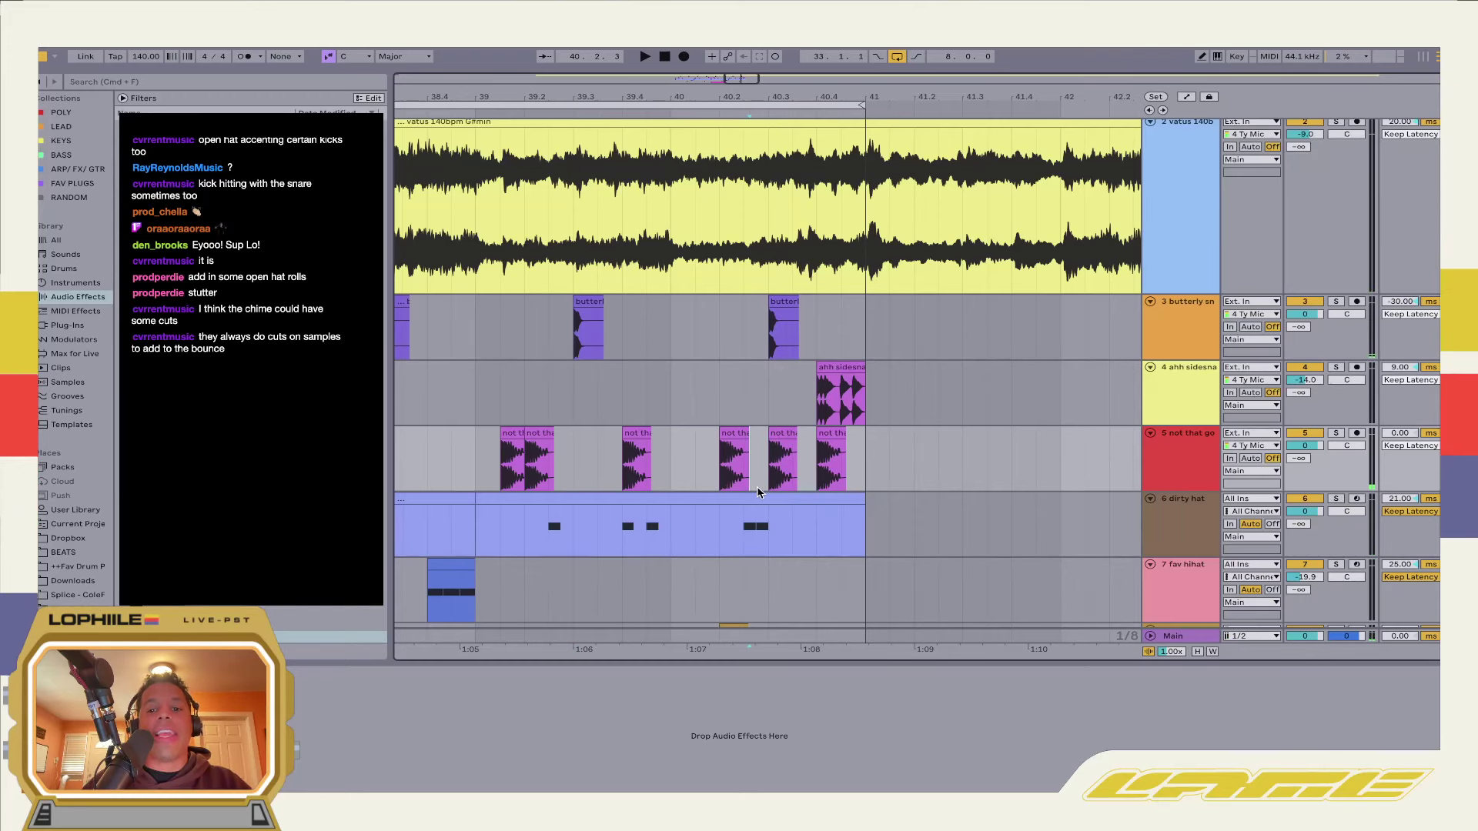
left_click_drag(769, 466, 780, 471)
key("super+e")
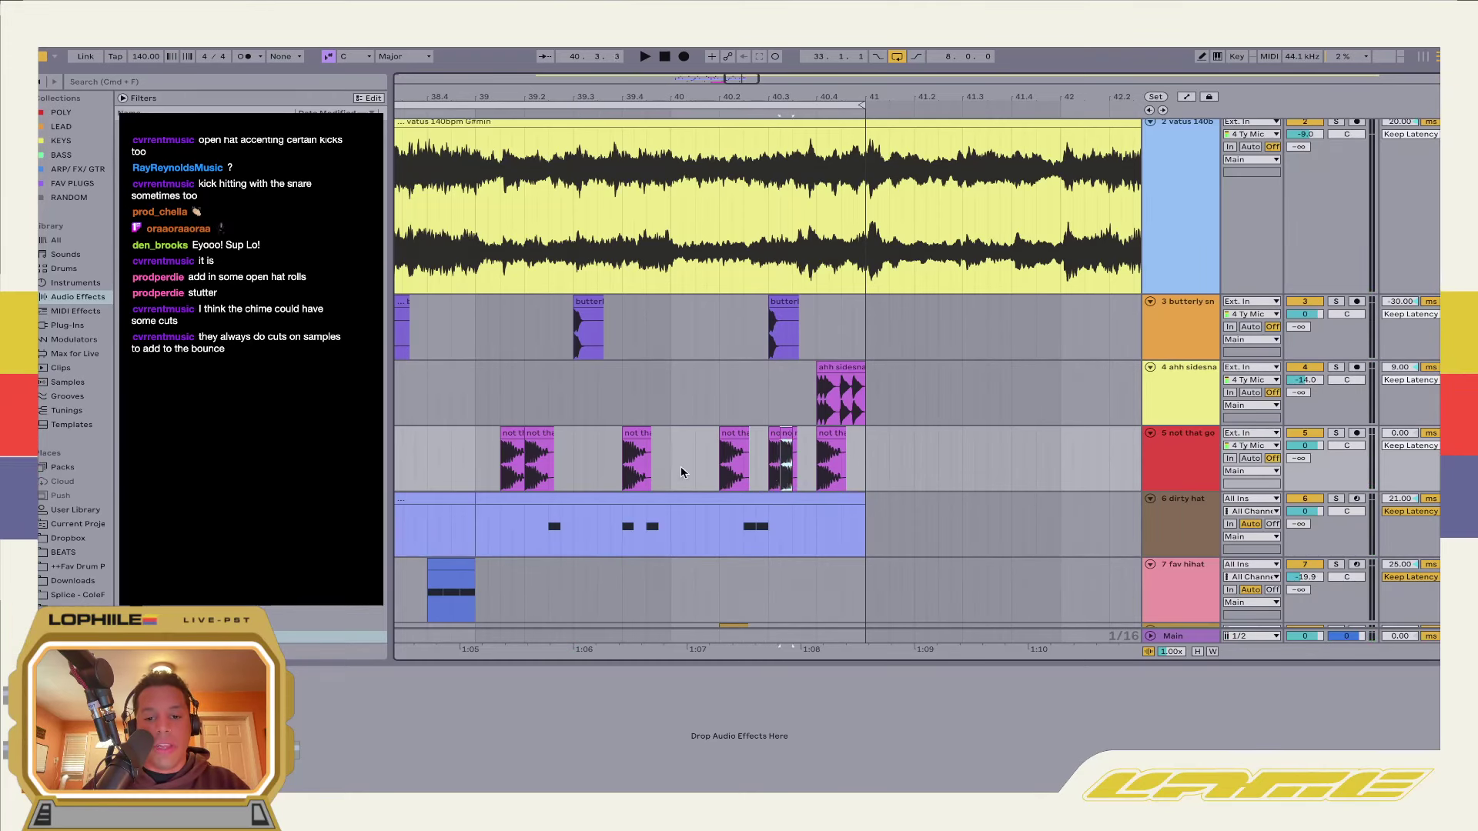
left_click(682, 471)
left_click(788, 433)
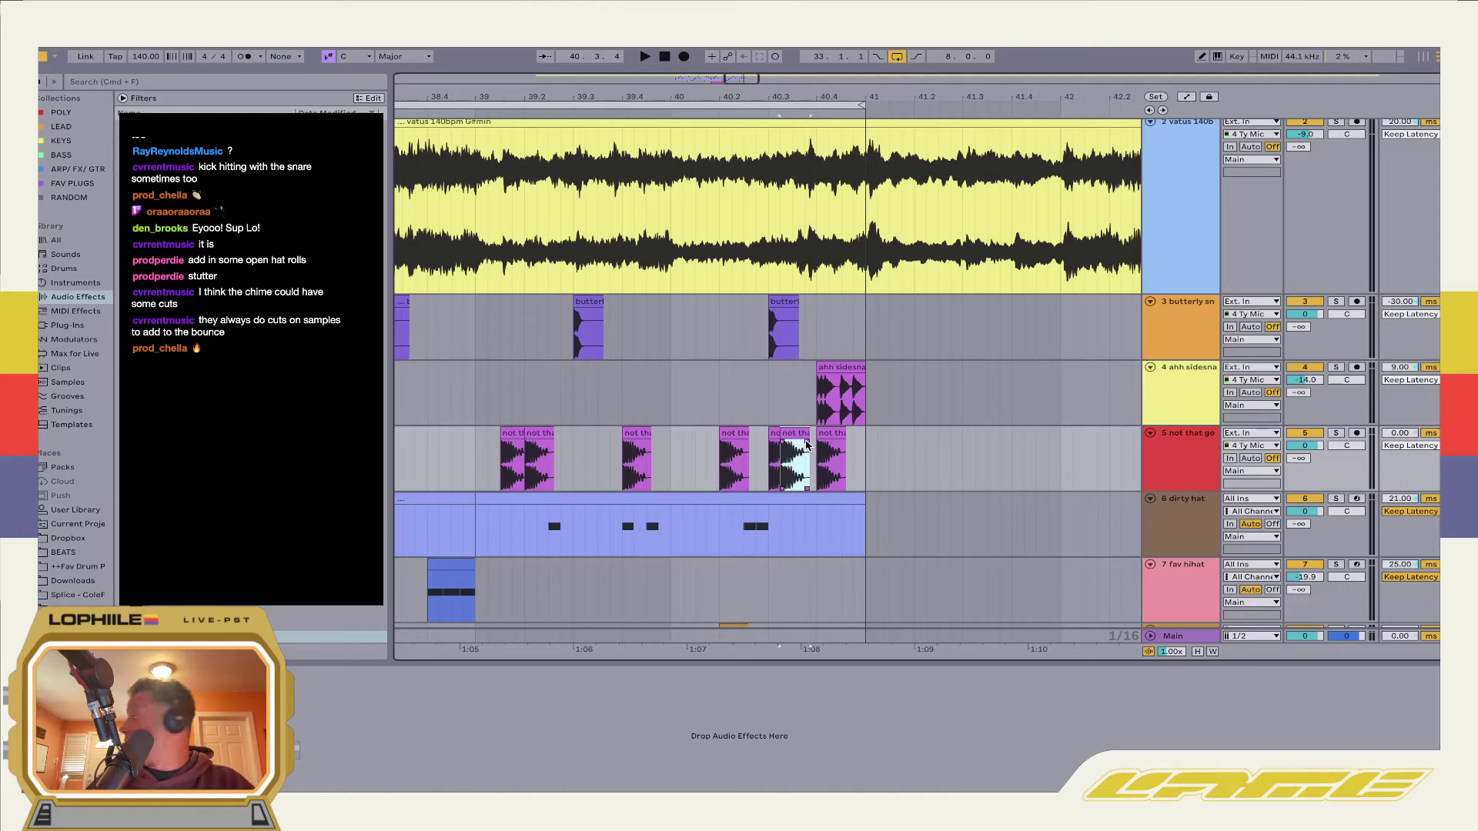
key("space")
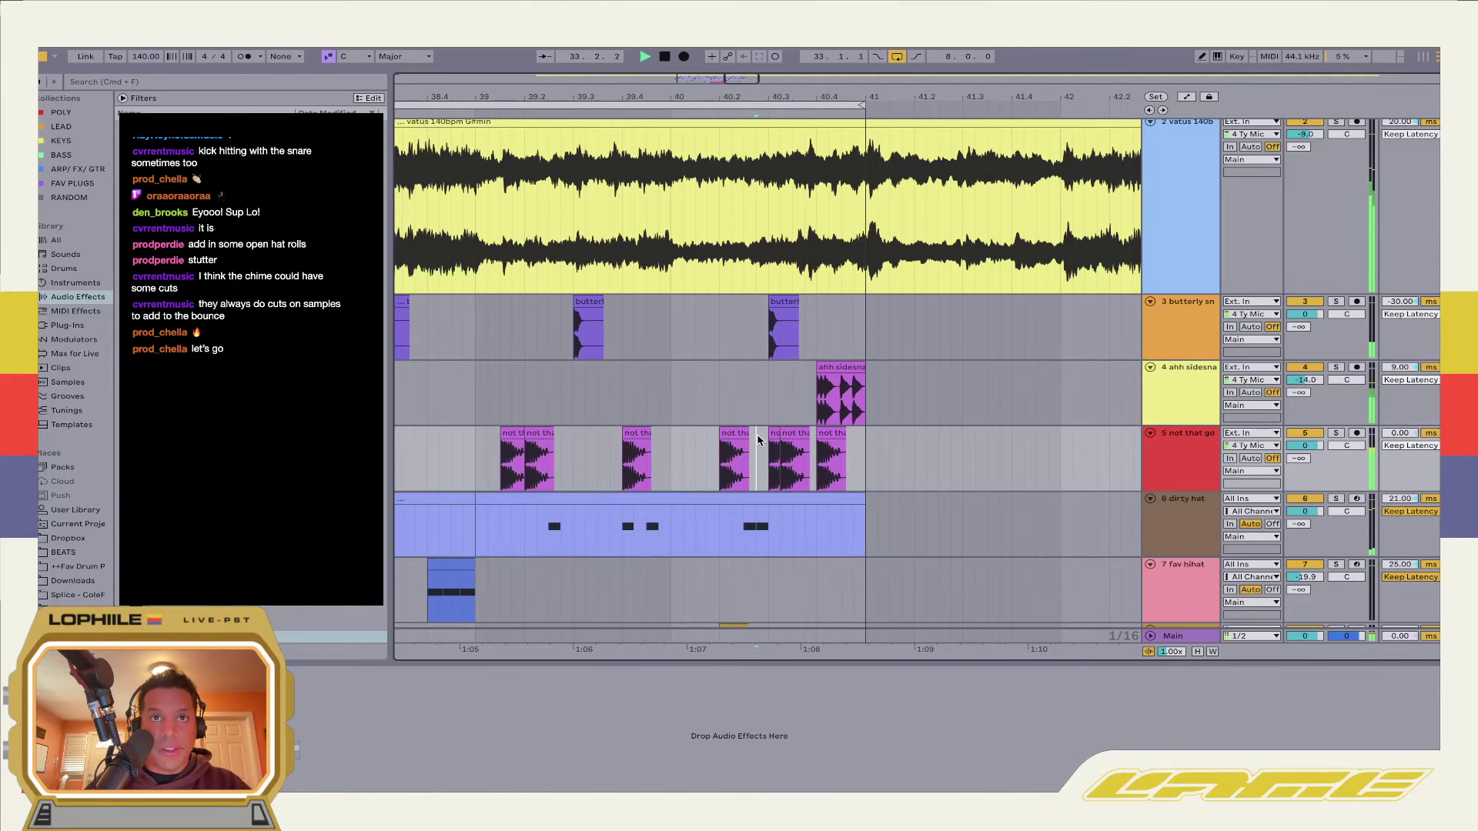
scroll(767, 433, "up", 2)
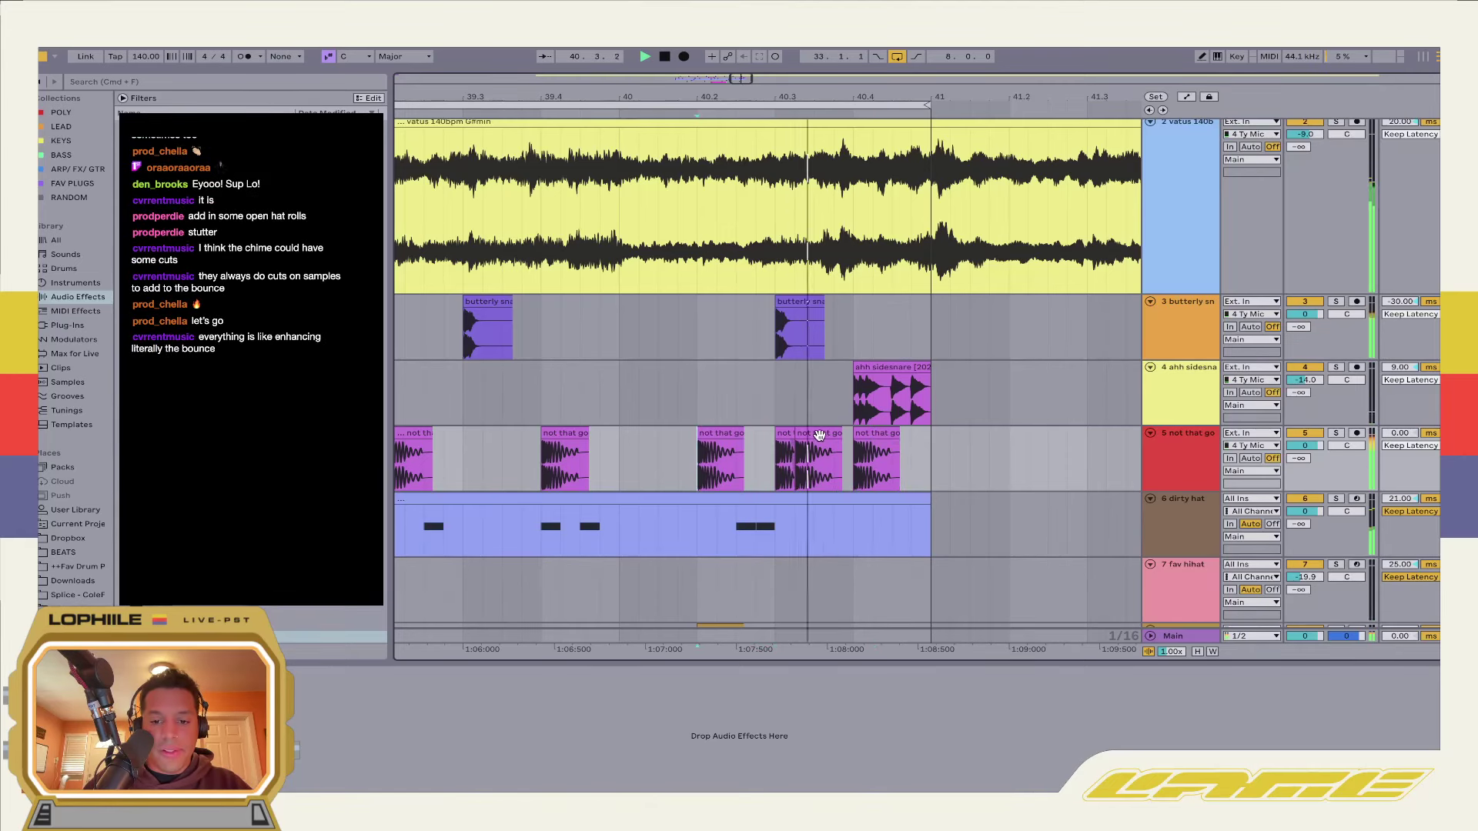
key("ctrl+z")
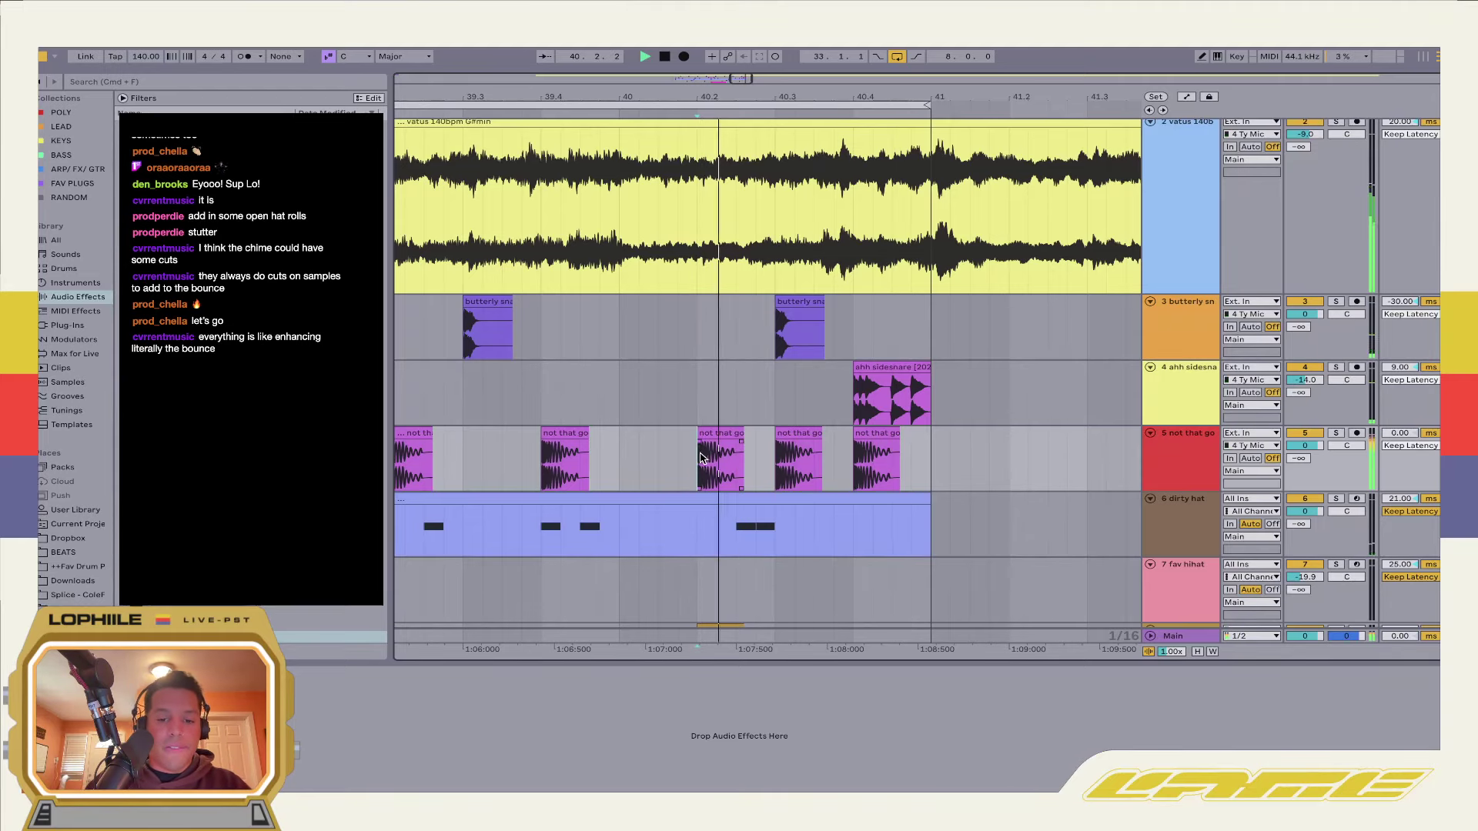
Compare the looped beat with the vatus sample track muted and unmuted during playback
scroll(716, 455, "down", 5)
scroll(699, 455, "left", 10)
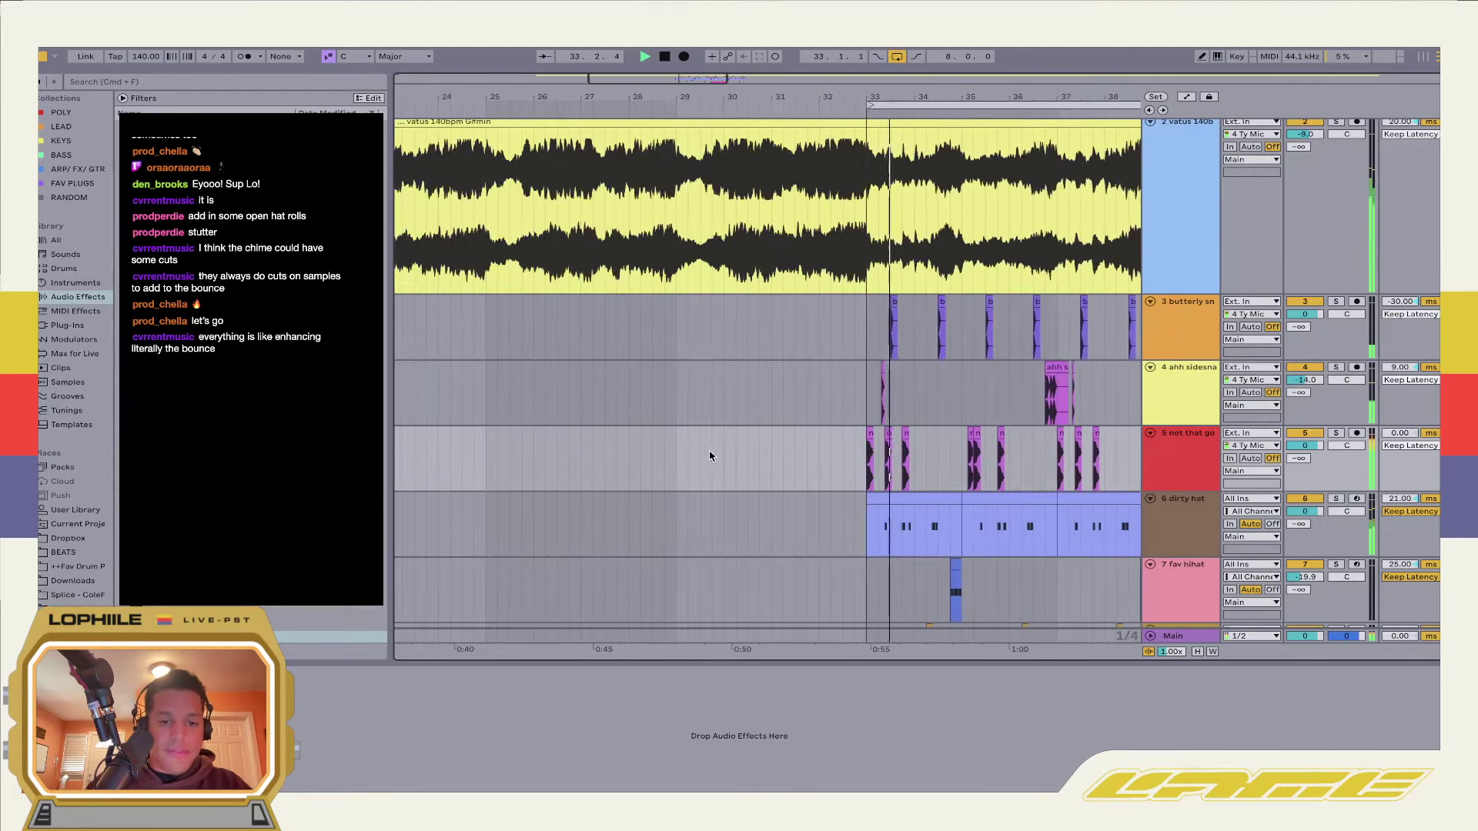
scroll(801, 465, "up", 2)
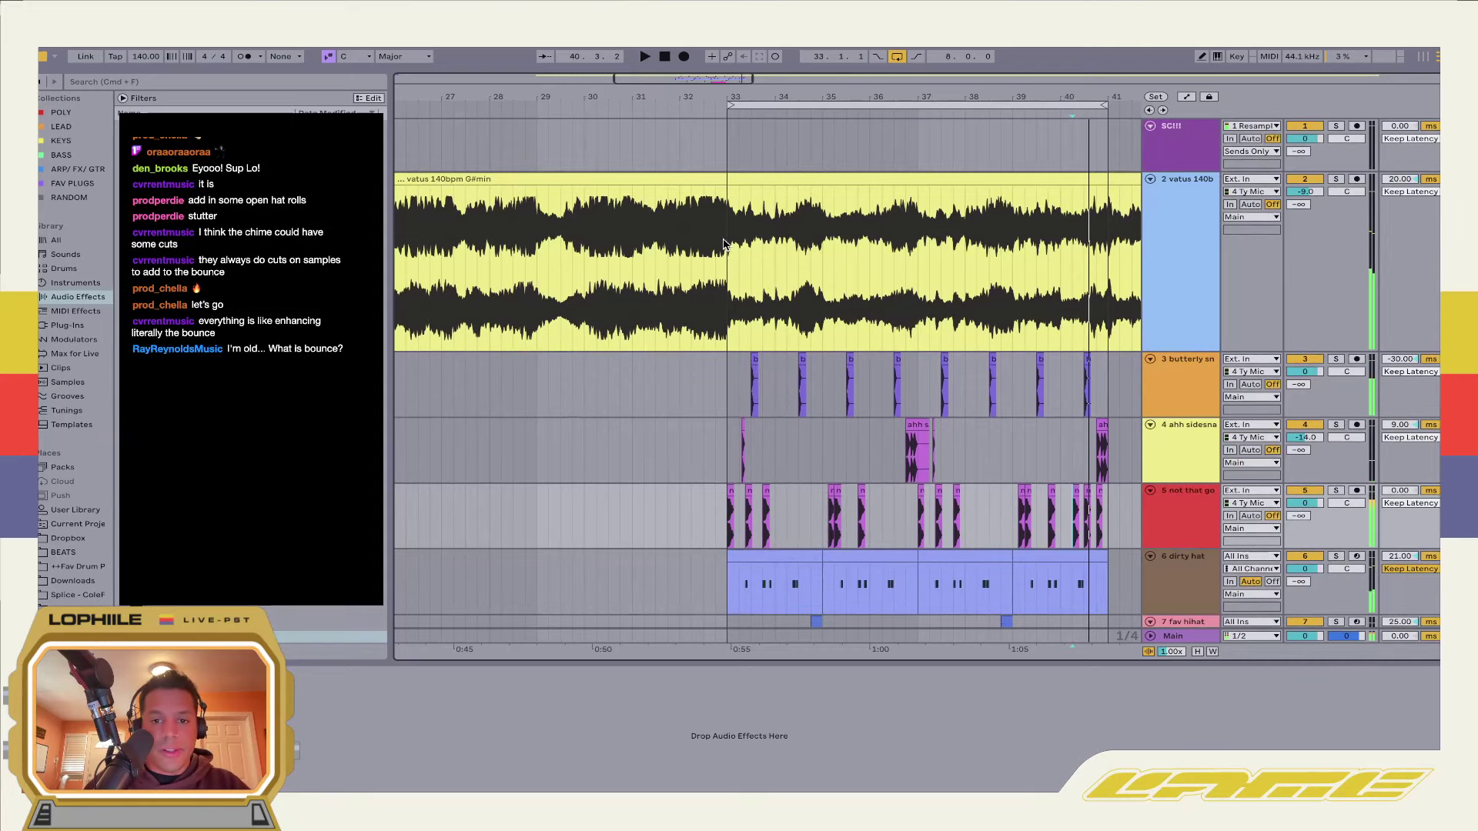
left_click(1294, 182)
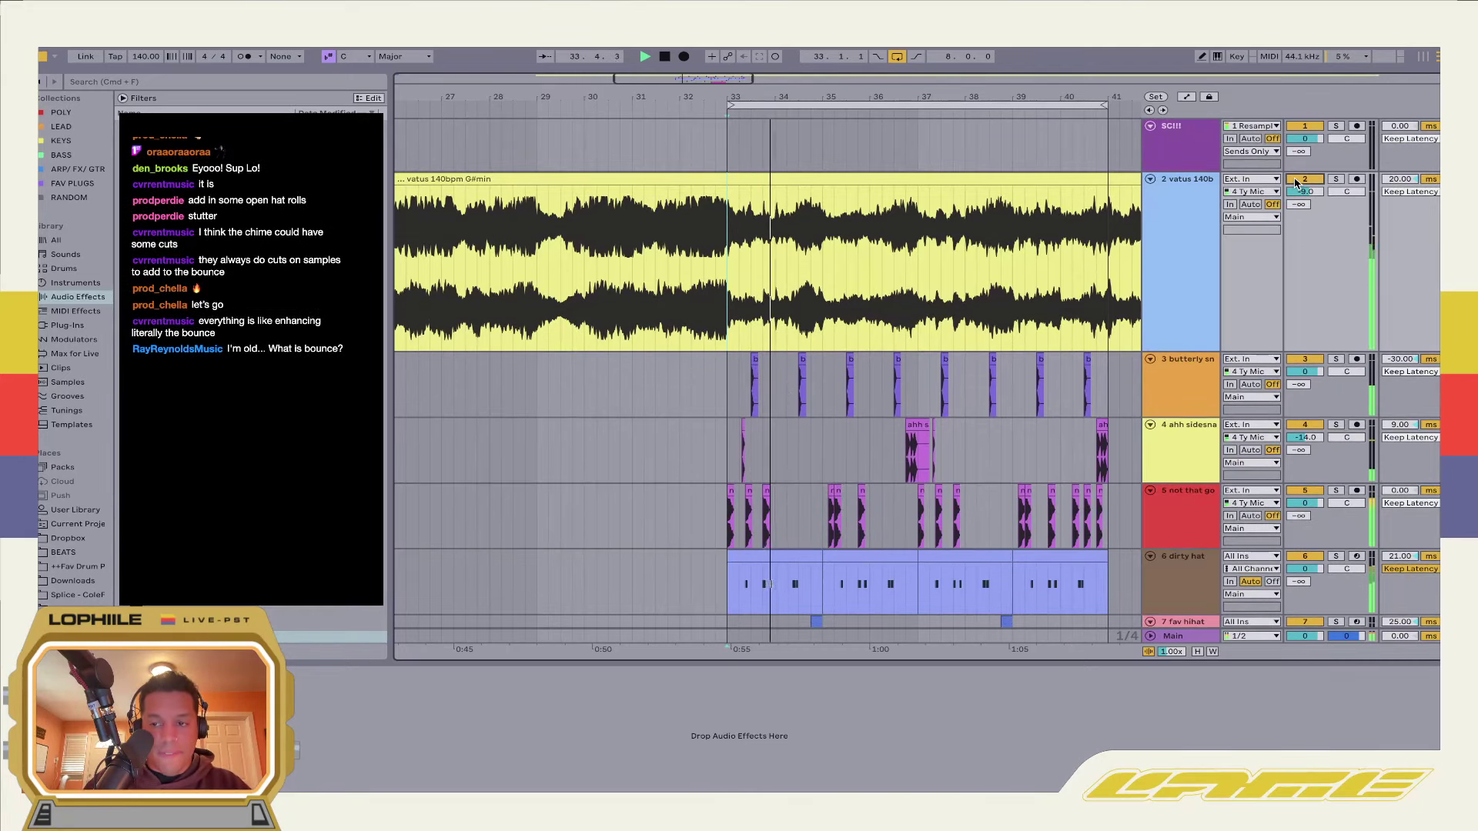
left_click(1297, 180)
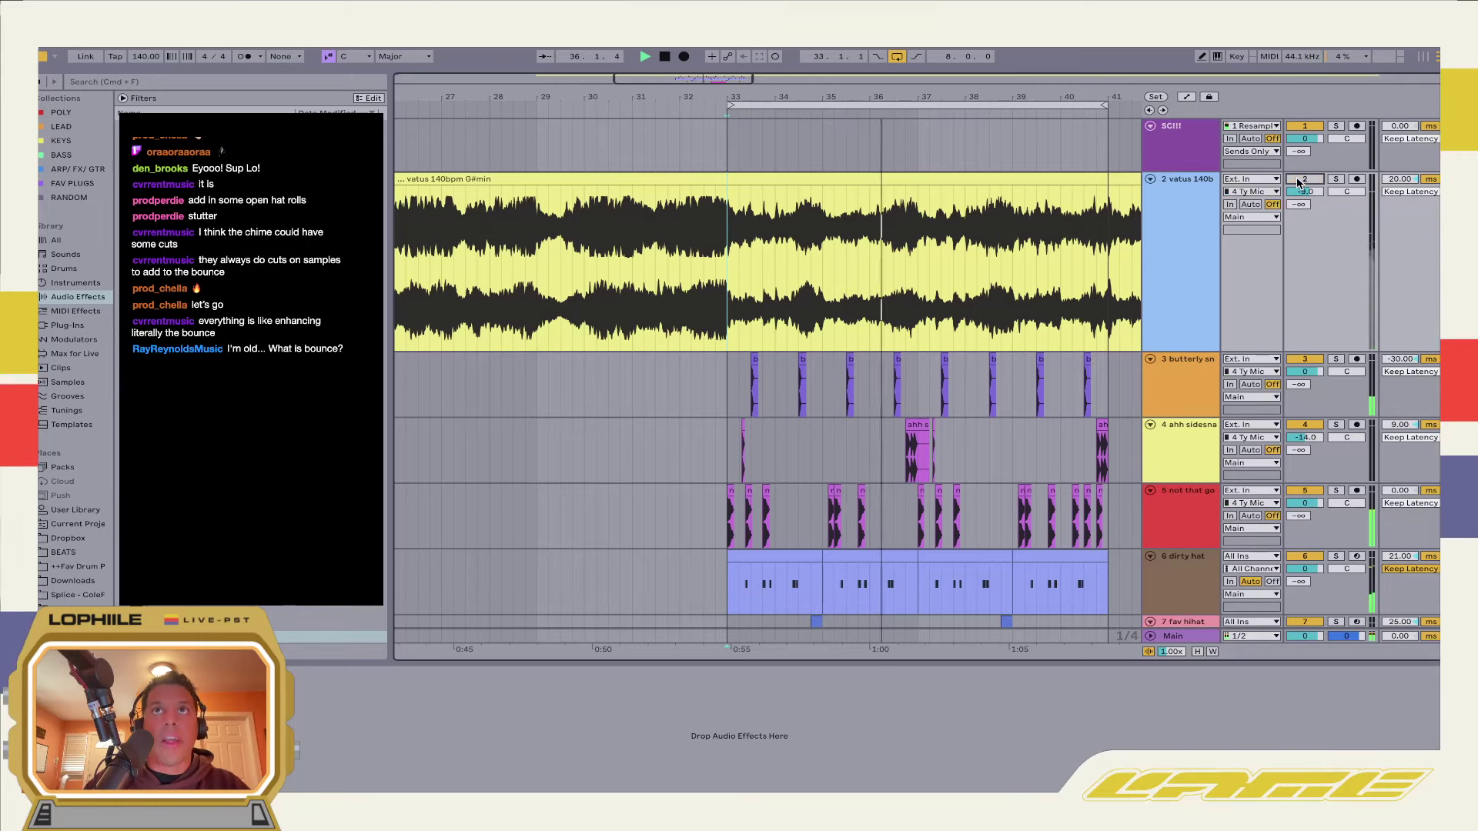
left_click(1298, 181)
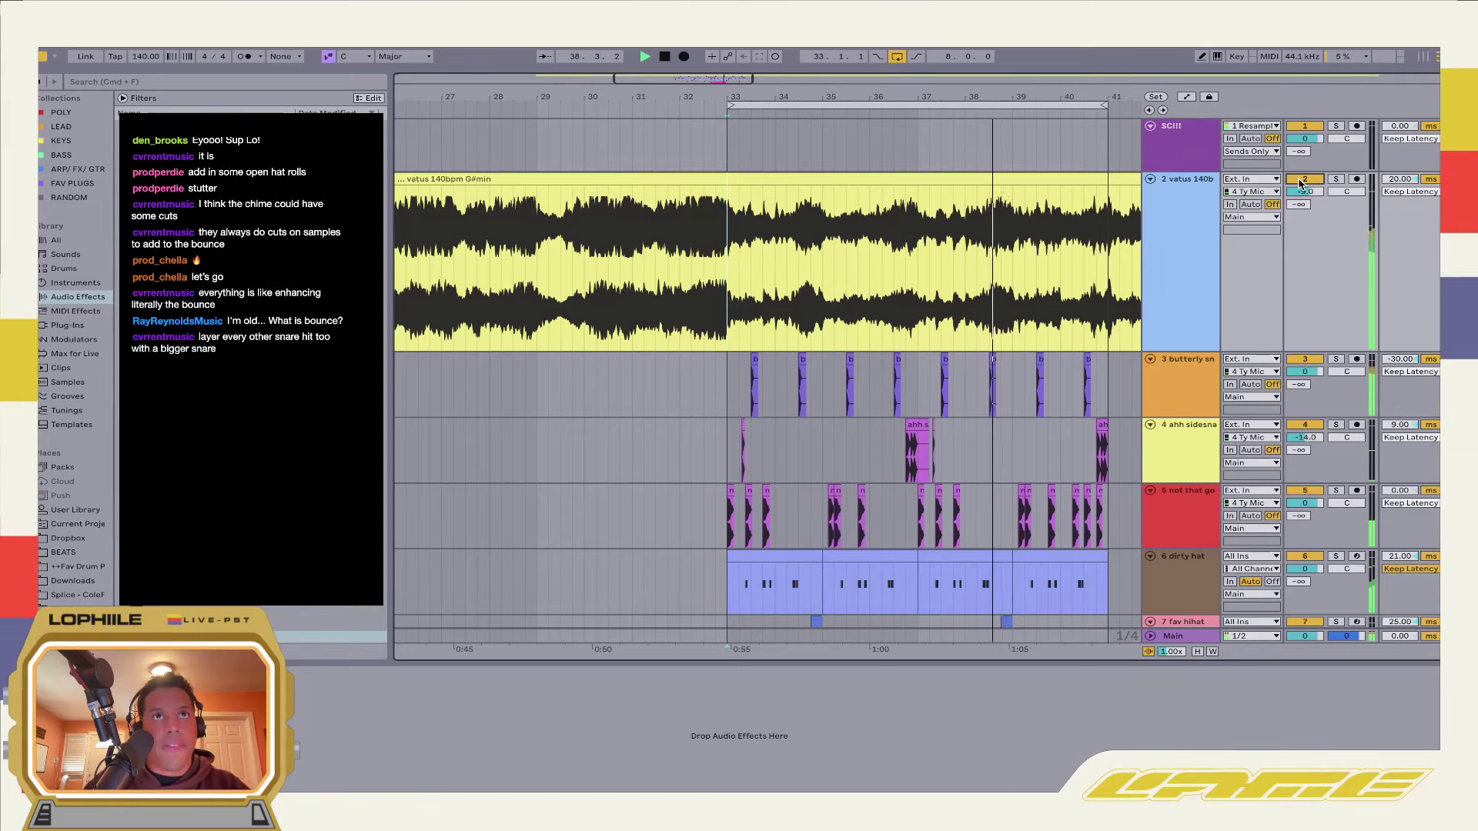
left_click(1299, 182)
scroll(1003, 277, "right", 3)
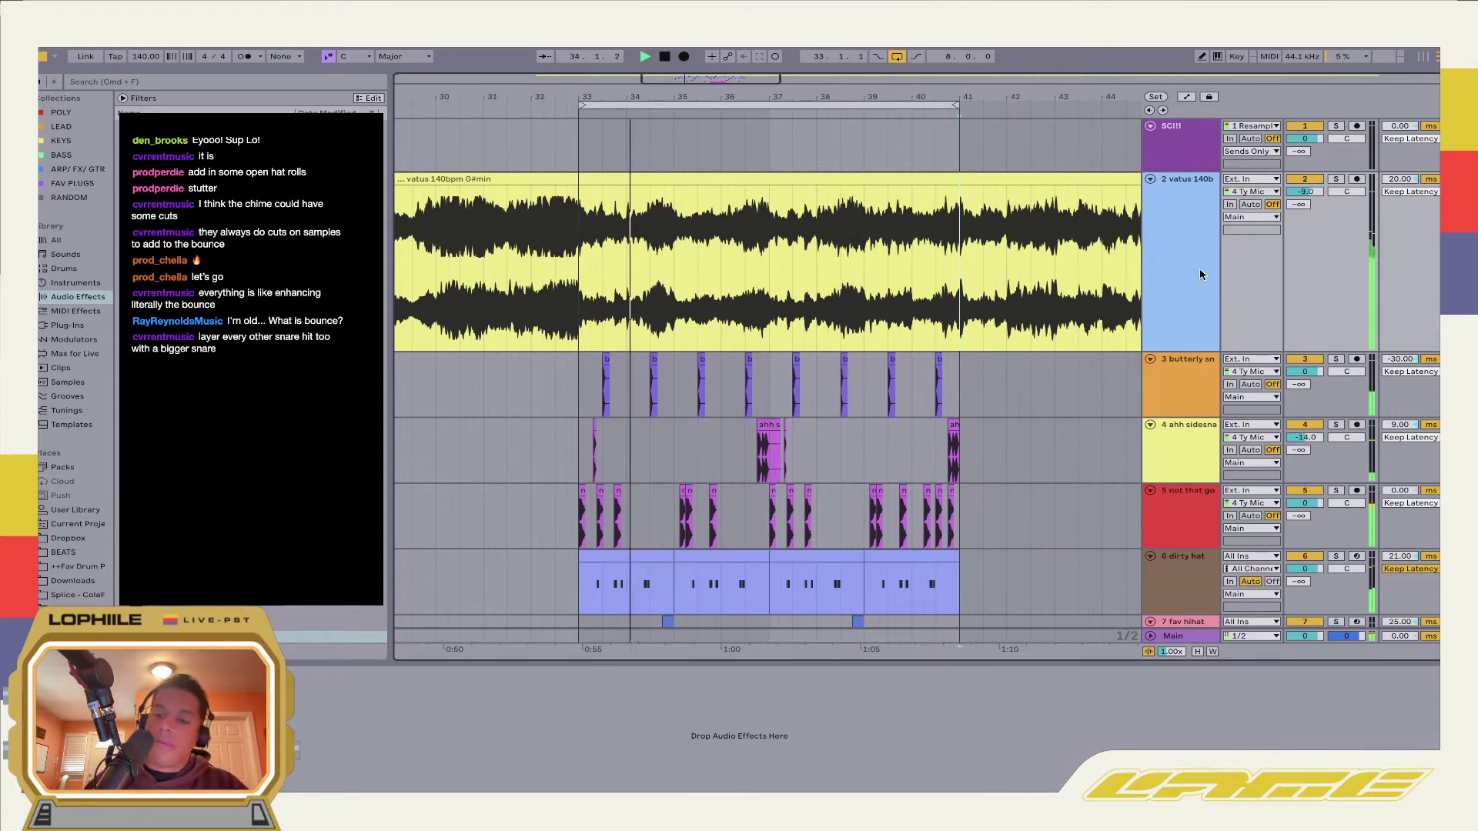
Insert an audio track below the butterly snare track and search the ++Fav Drum folder for "walz"
scroll(737, 404, "down", 5)
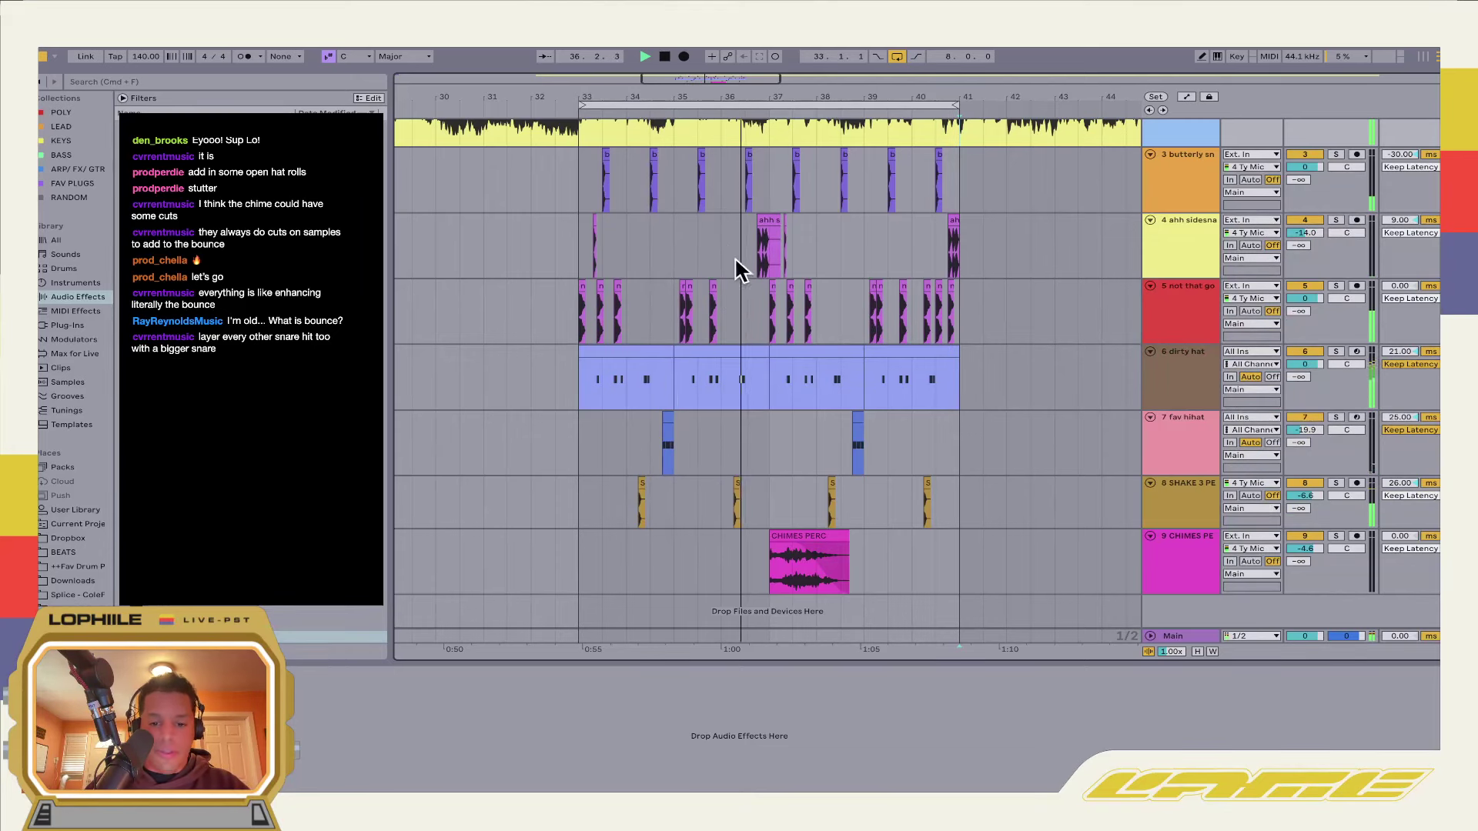
scroll(687, 209, "up", 3)
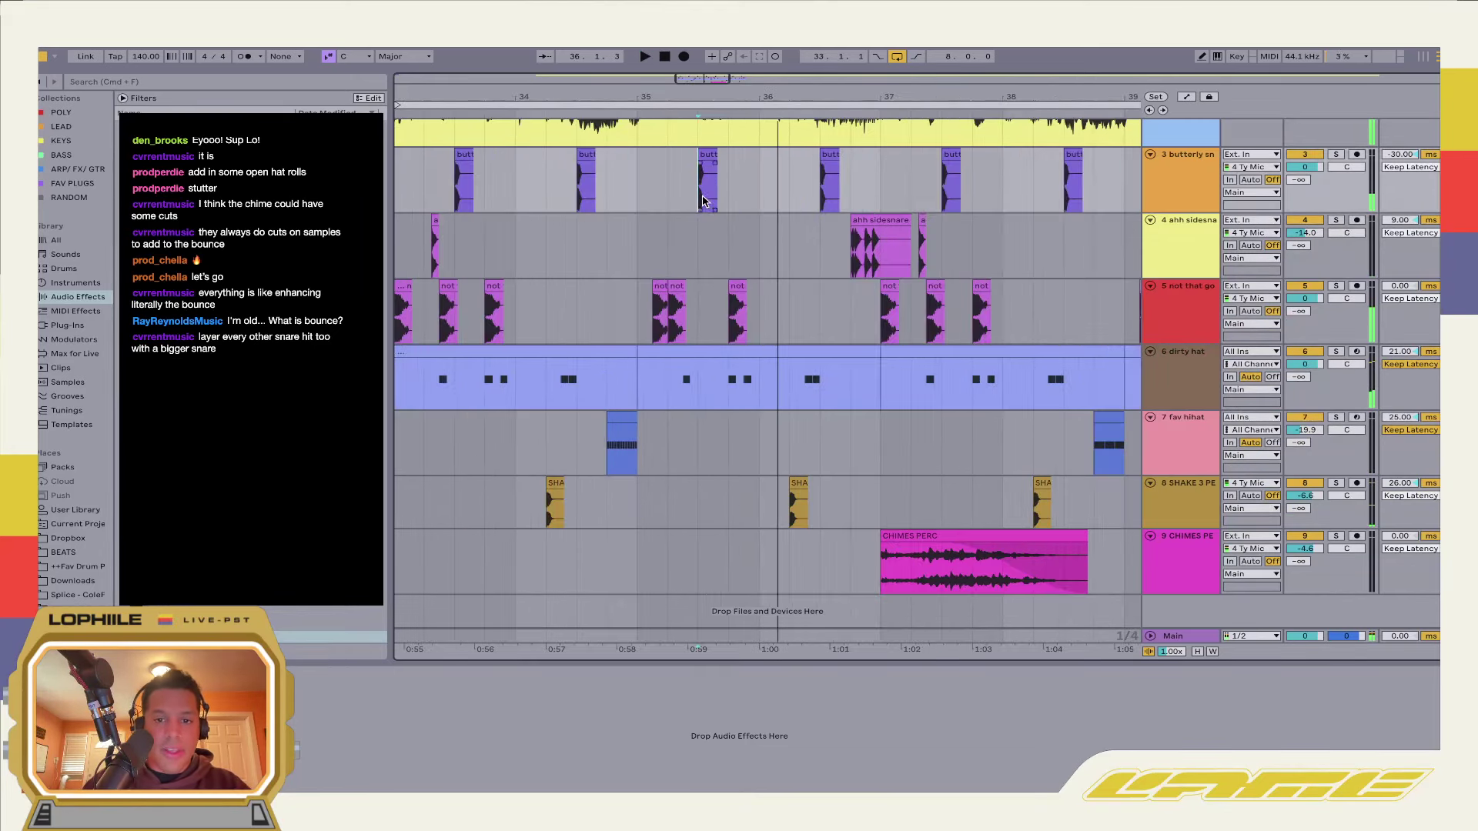
left_click(1167, 194)
key("super+t")
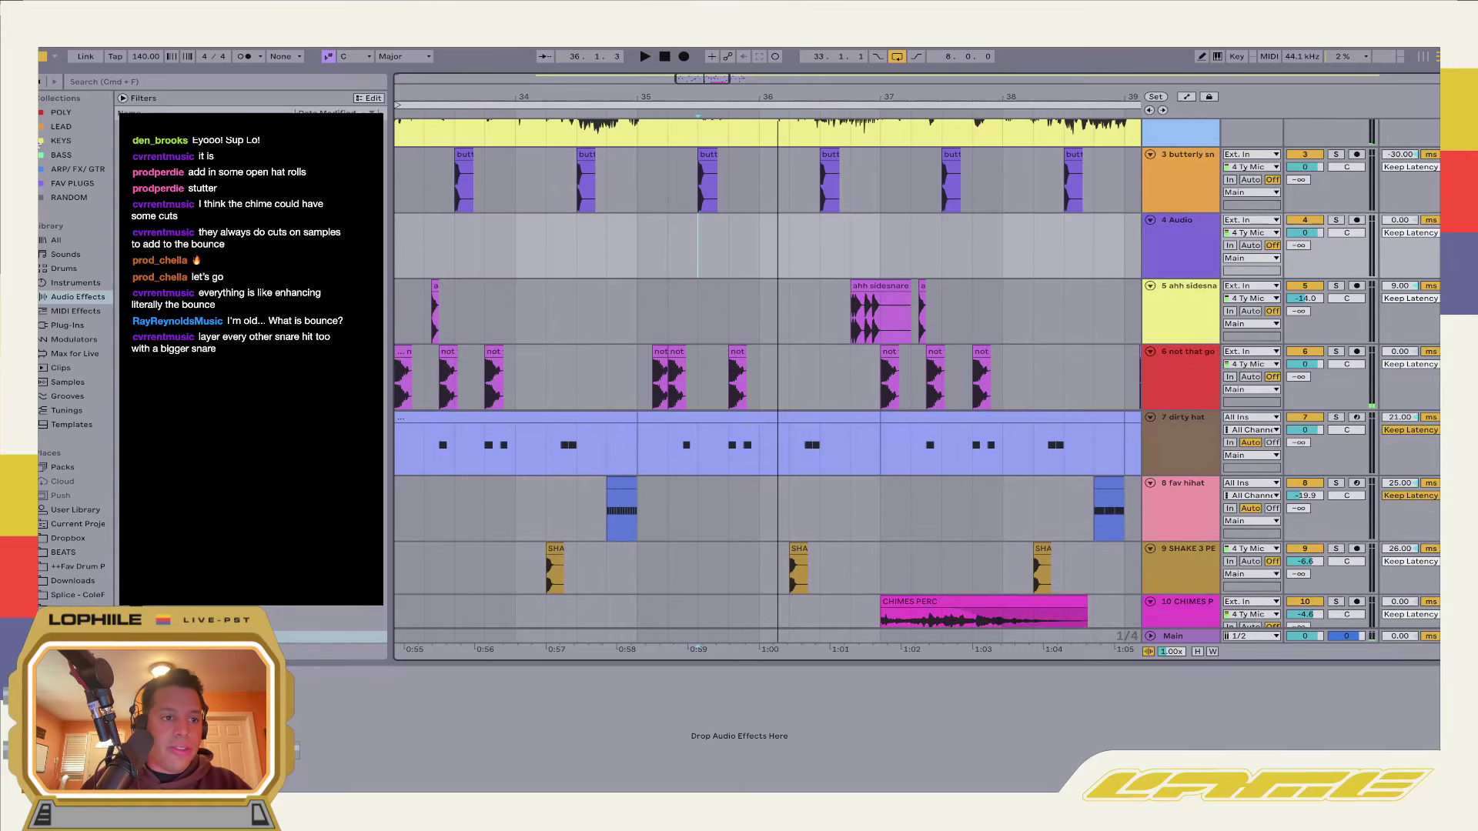
left_click(109, 87)
type("walz")
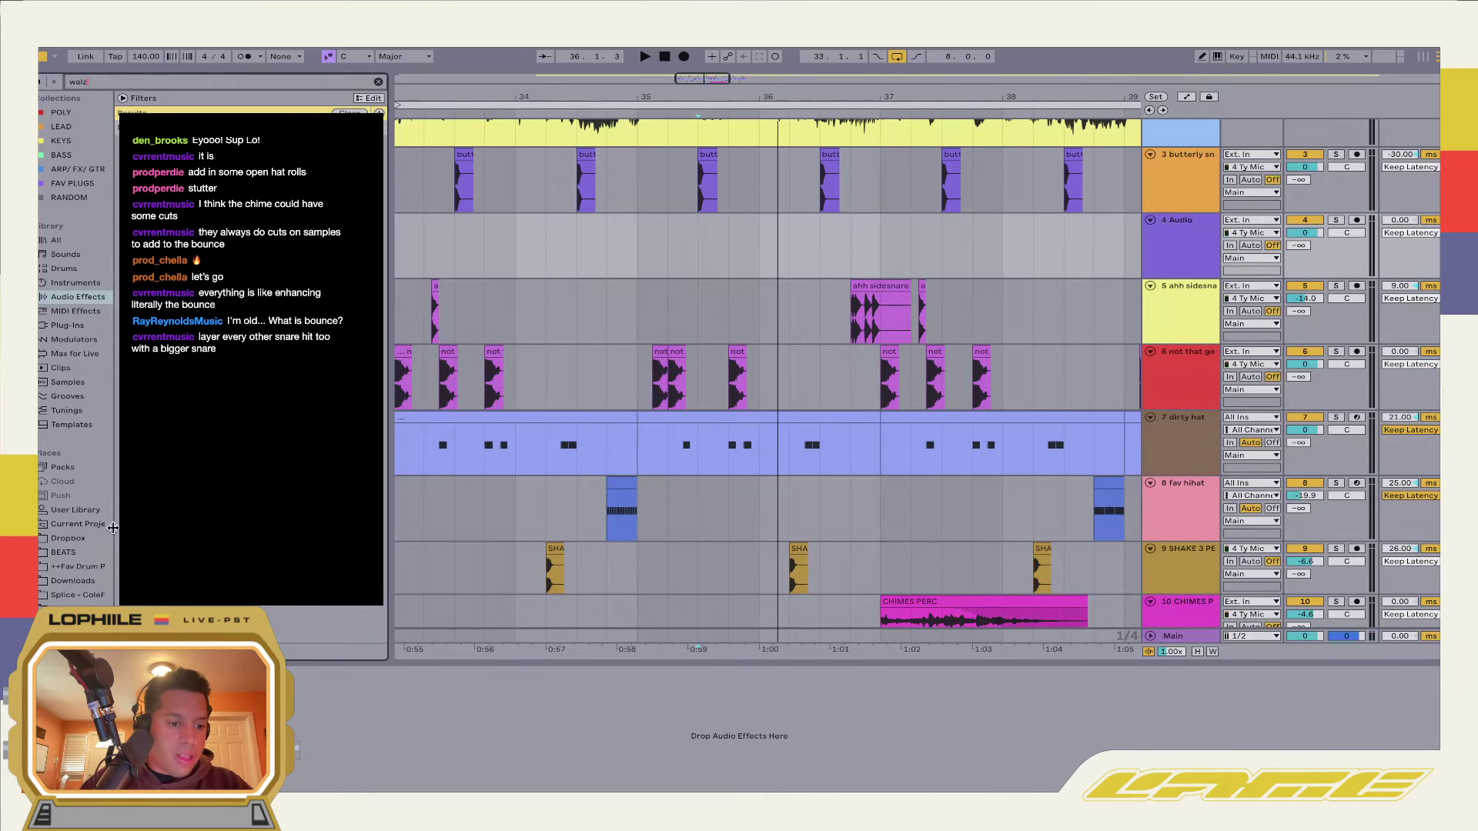
left_click(94, 567)
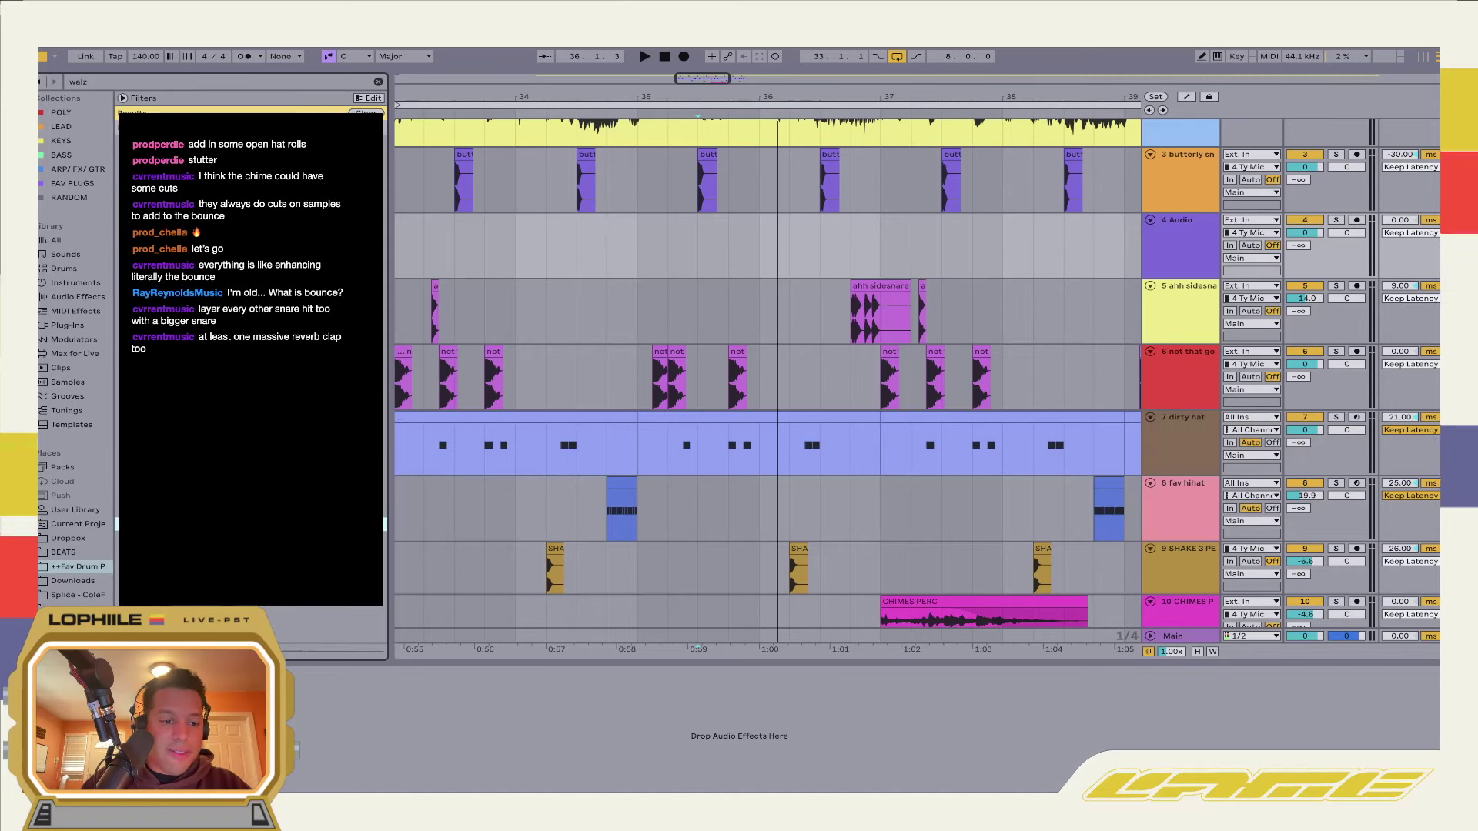
Place two back-to-back streched sidesnare hits at 35.4.3 and 36.1.3 on the new audio track
left_click(797, 245)
left_click(792, 231)
key("space")
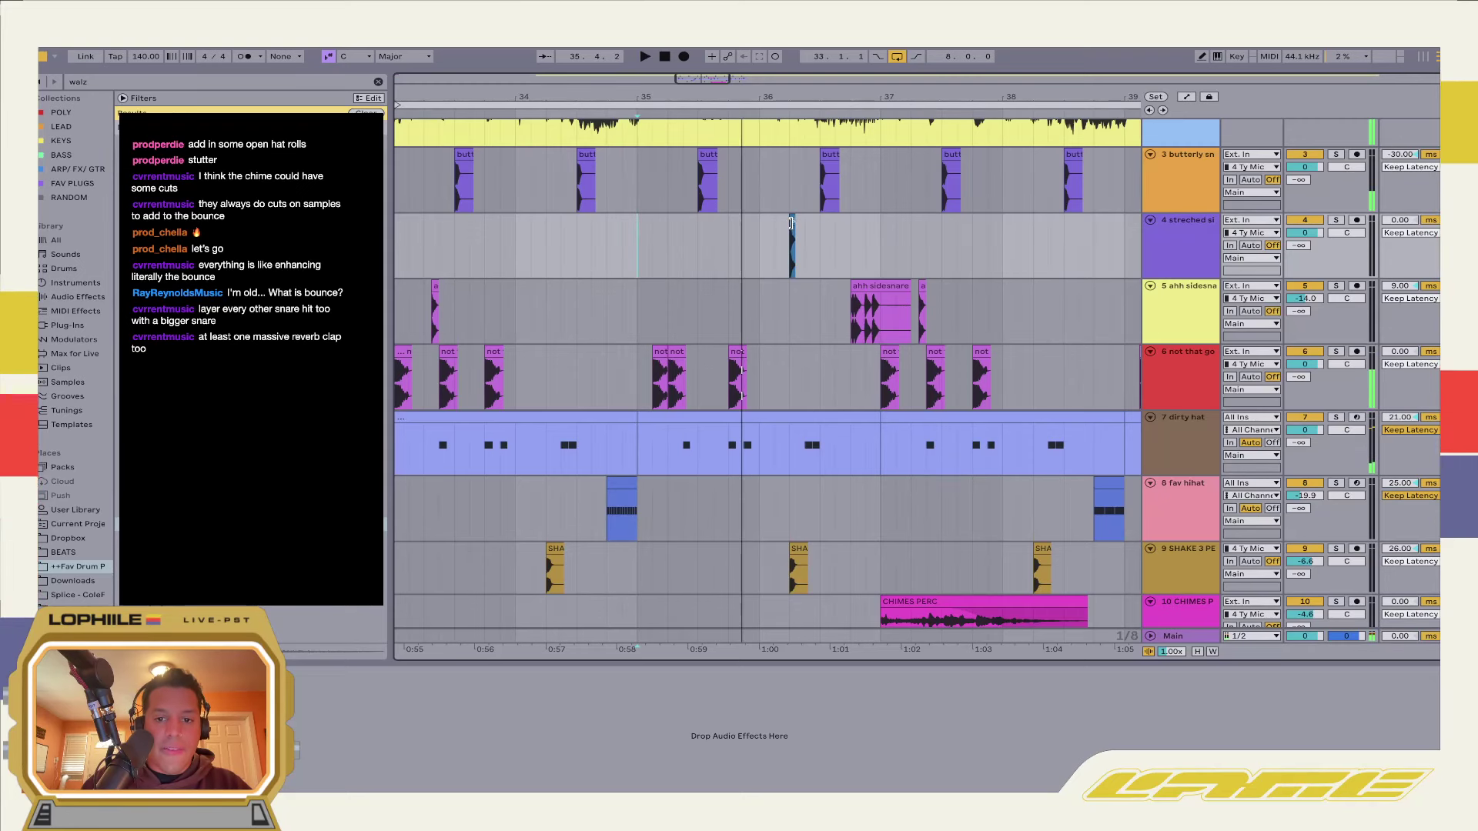
mouse_move(786, 231)
left_mouse_down()
mouse_move(745, 239)
mouse_move(798, 249)
mouse_move(816, 223)
mouse_move(799, 224)
left_mouse_up()
key("ctrl+j")
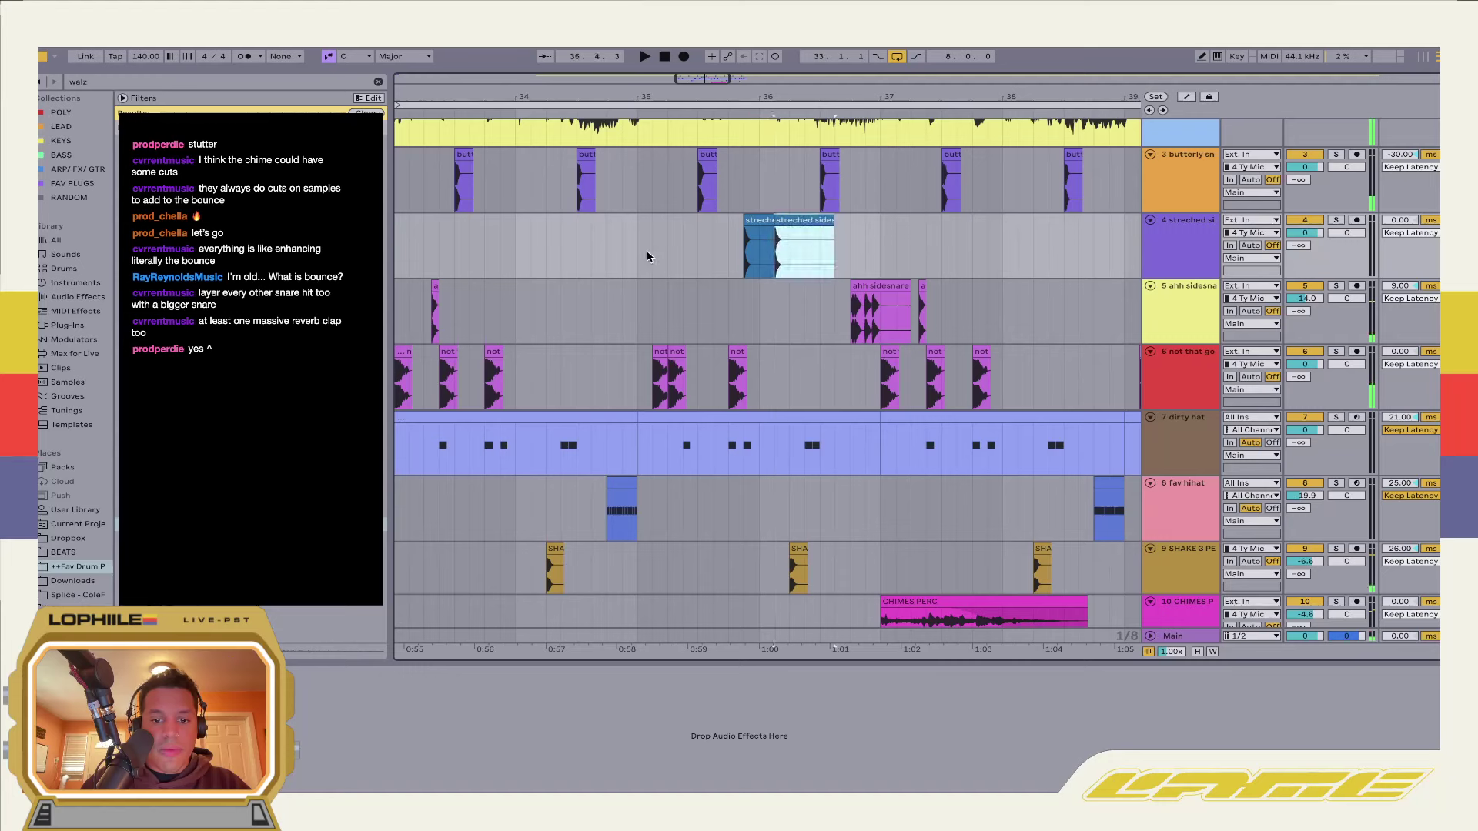
Set the streched sidesnare track to -5.9 dB with a 32 ms delay while the loop plays
key("space")
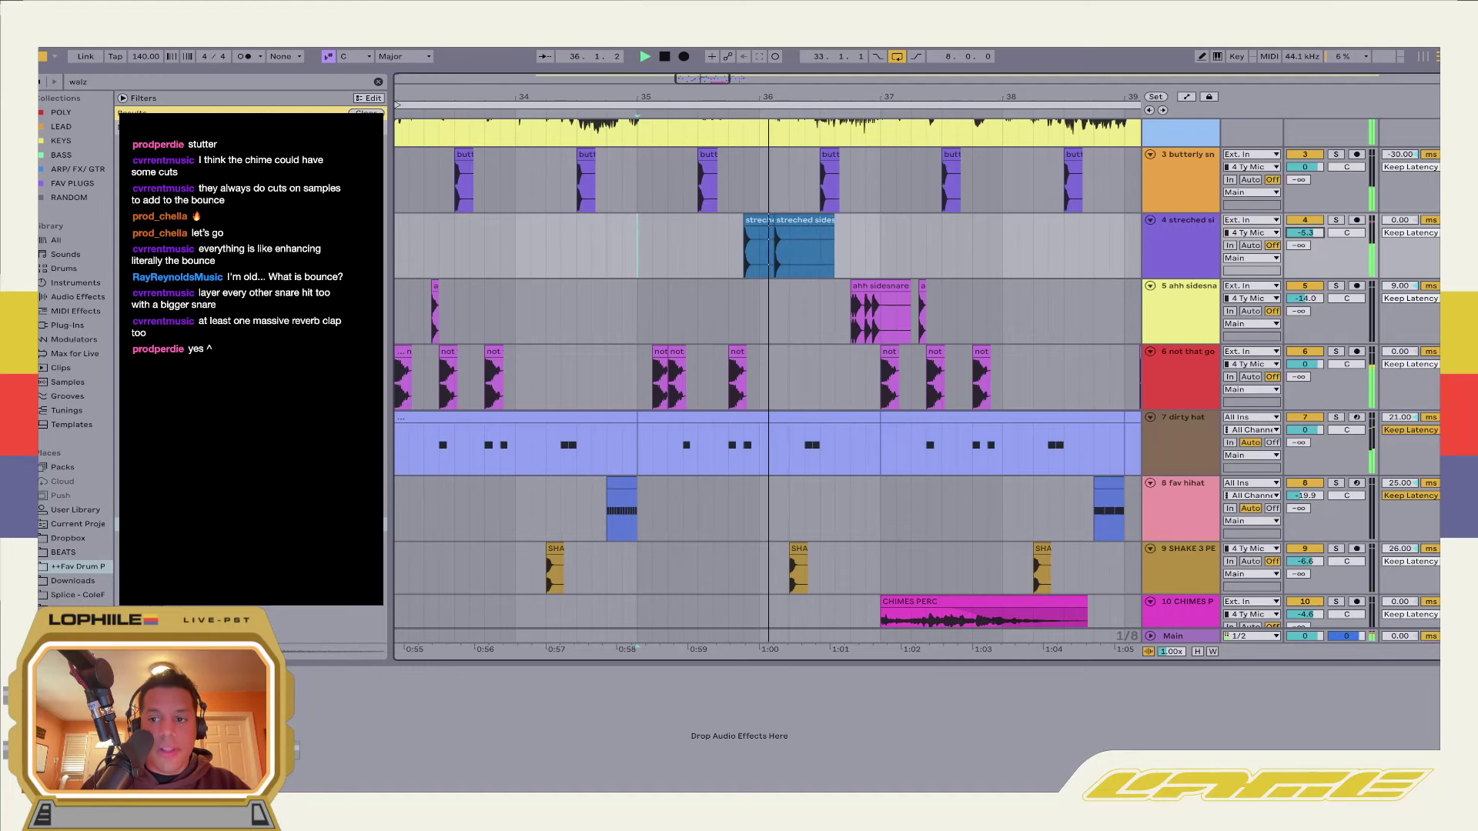
left_click_drag(1305, 233, 1305, 254)
left_click_drag(1400, 221, 1388, 225)
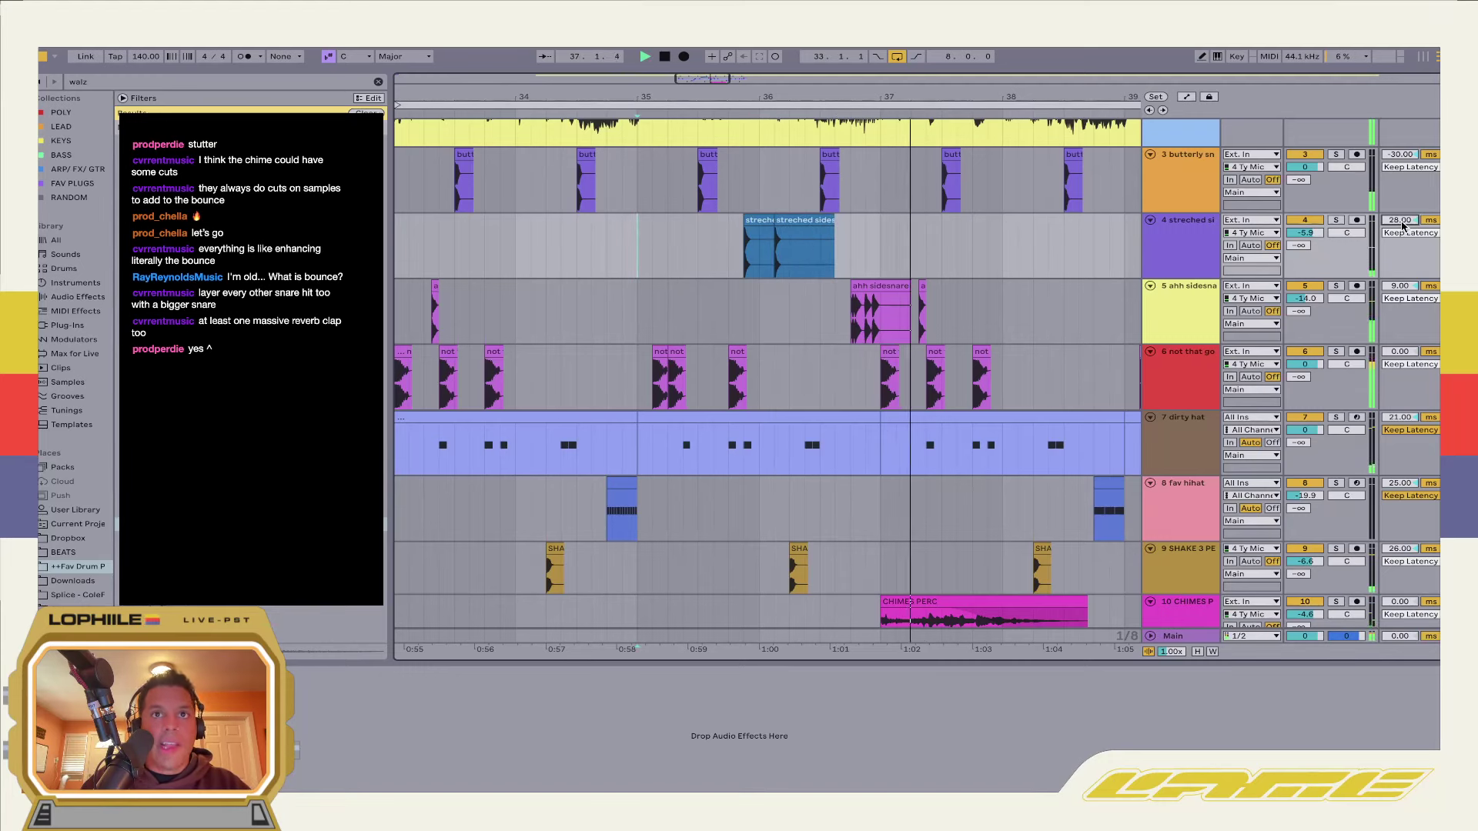
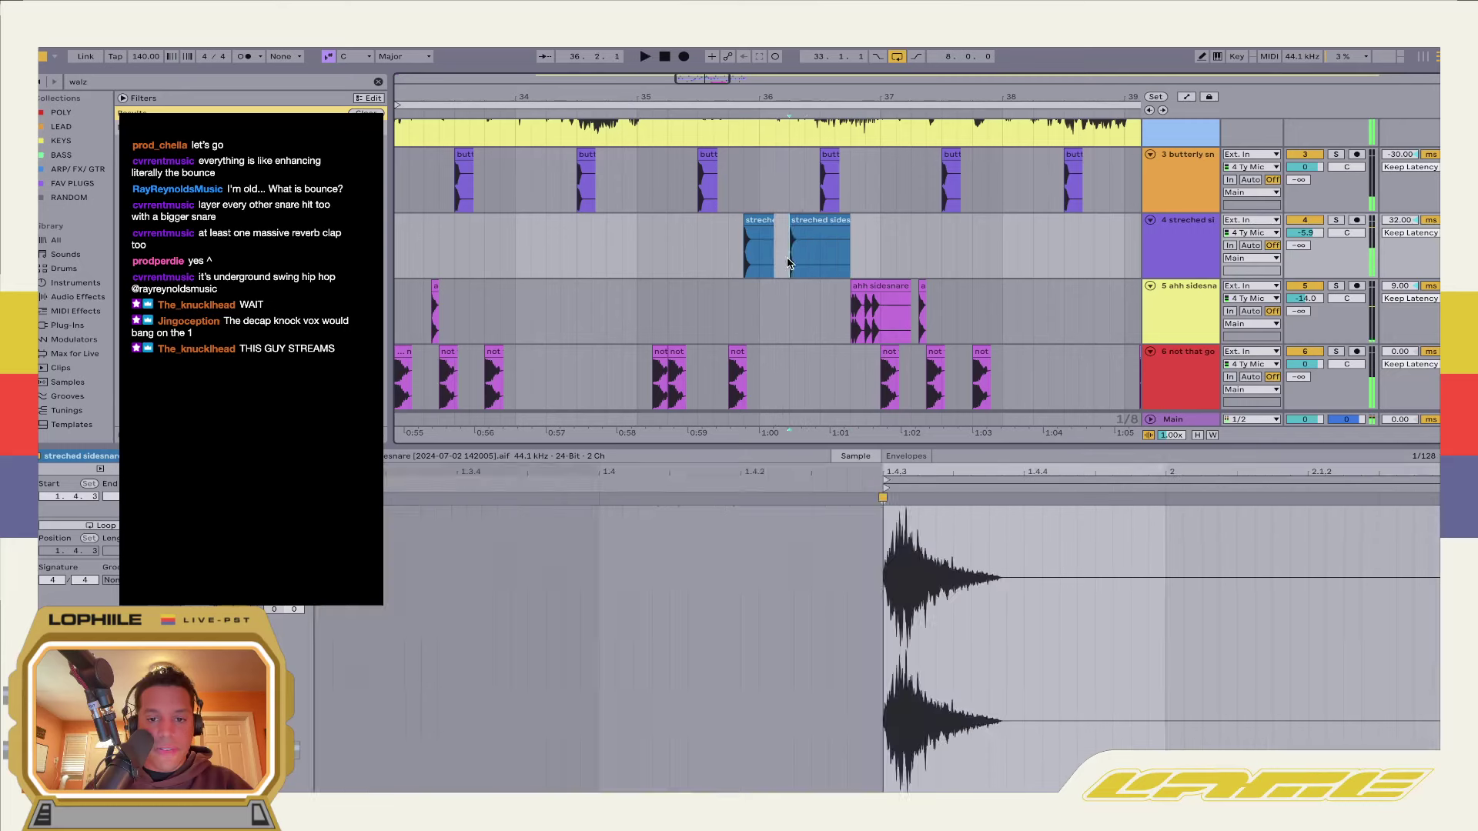
Chop the start of the streched sidesnare hit at 36.2 into sixteenth-note slices and play the result
key("plus")
key("ctrl+e")
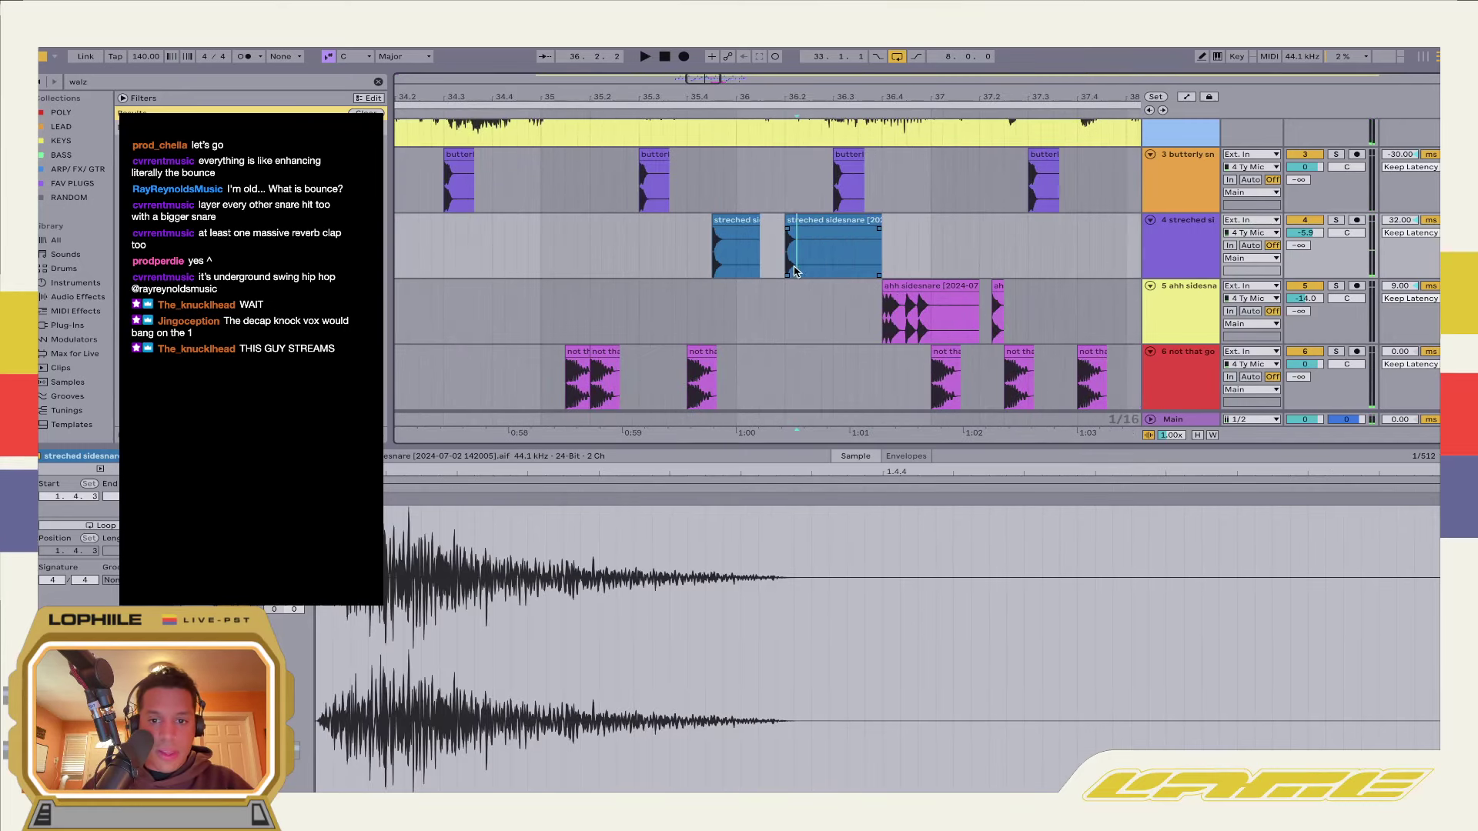
key("space")
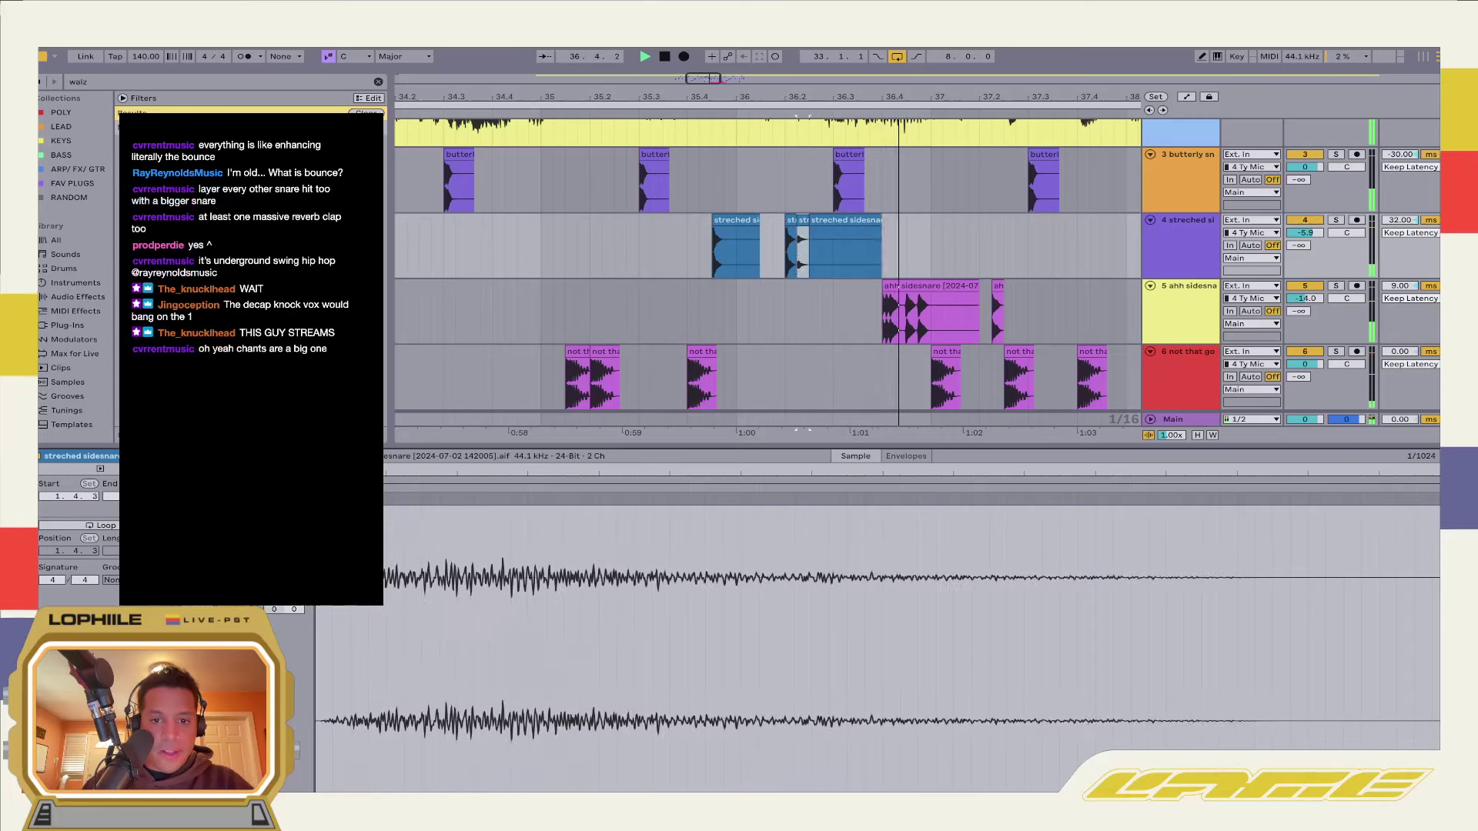
Place a chorus snare hit at 34.3 on a new audio track below CHIMES PERC and lower that track's volume
left_click(699, 246)
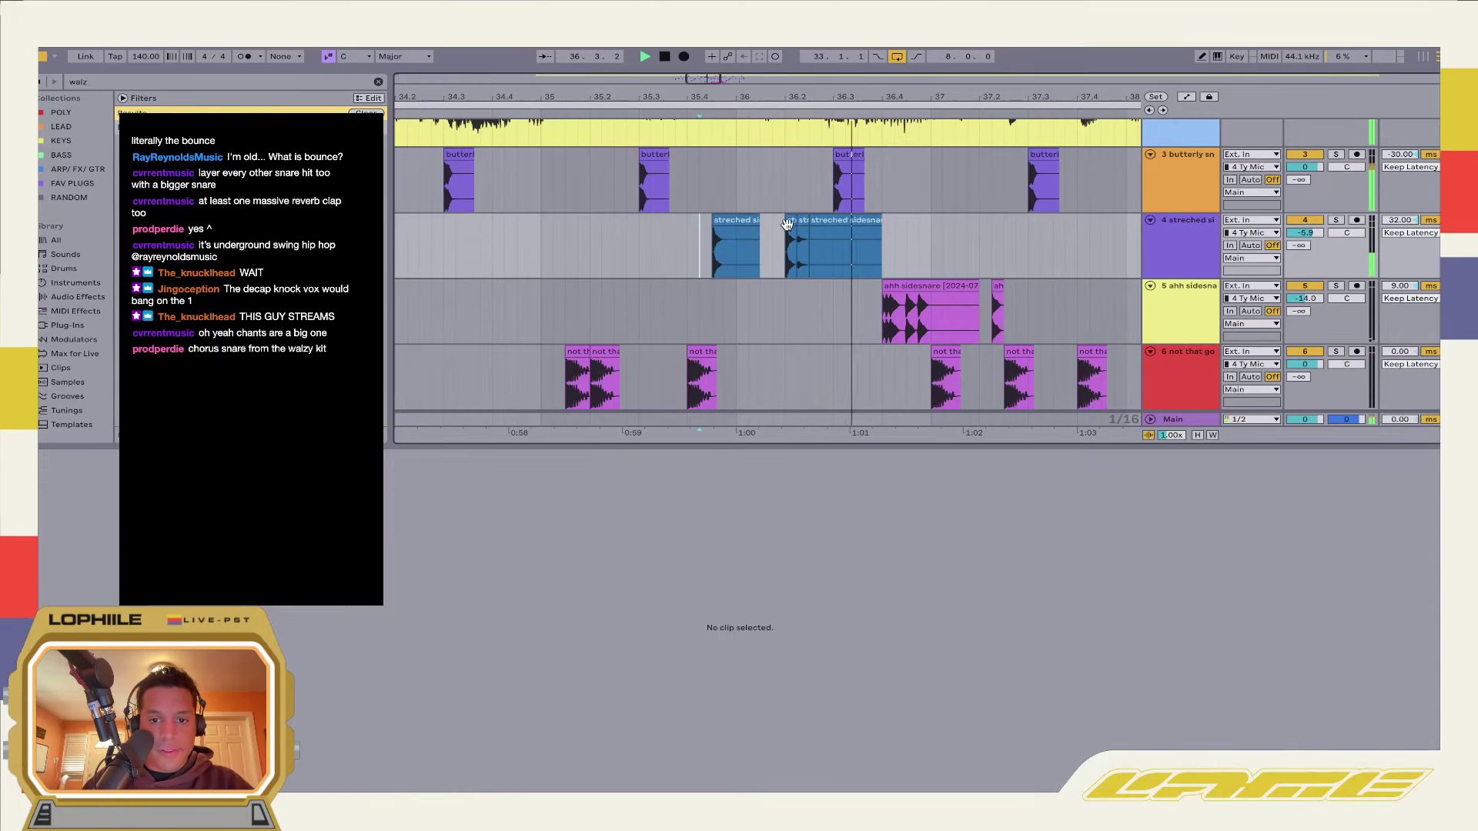
key("shift+Tab")
left_click(676, 416)
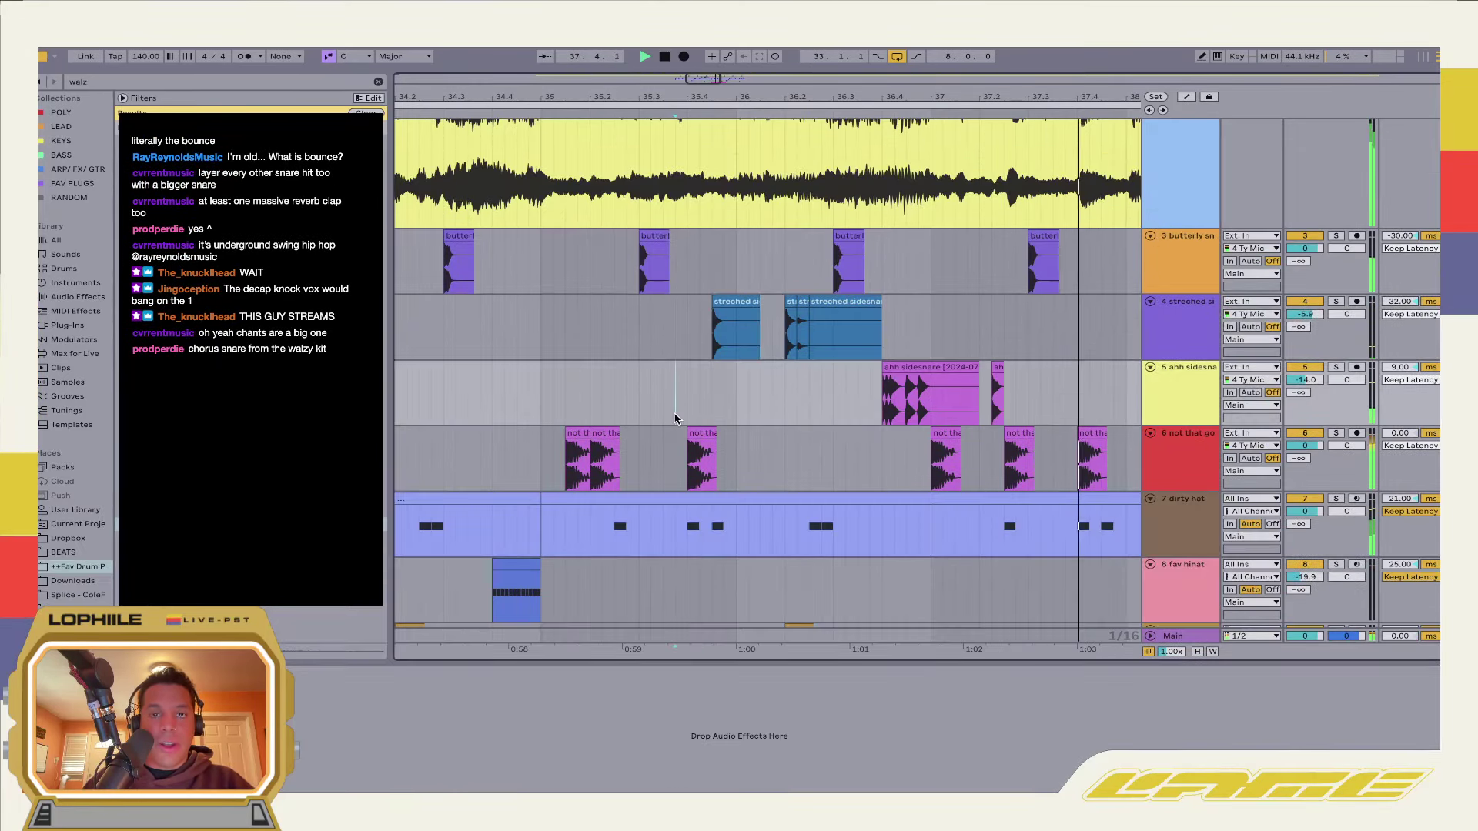
key("minus")
key("minus")
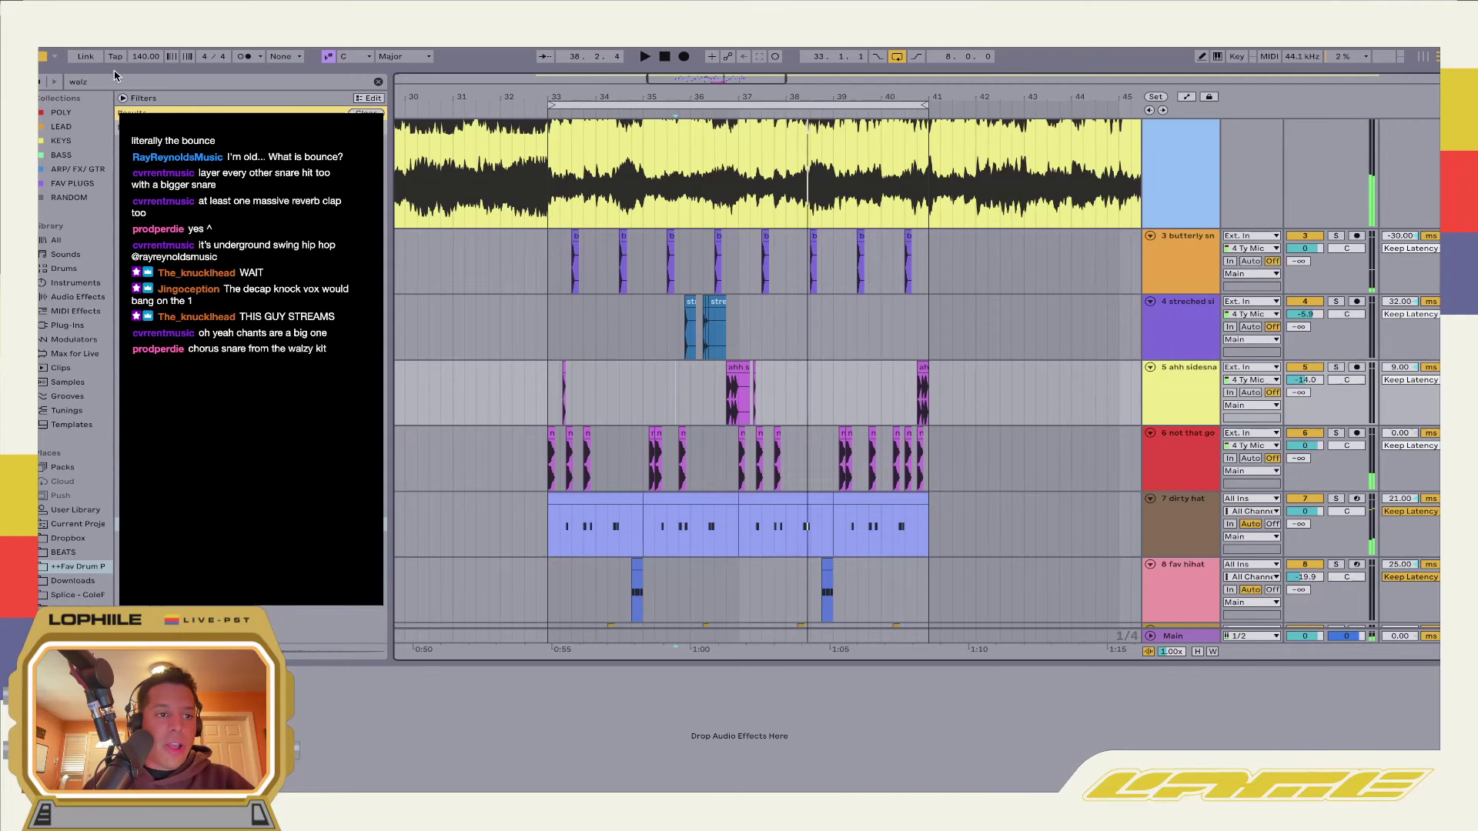
left_click(58, 82)
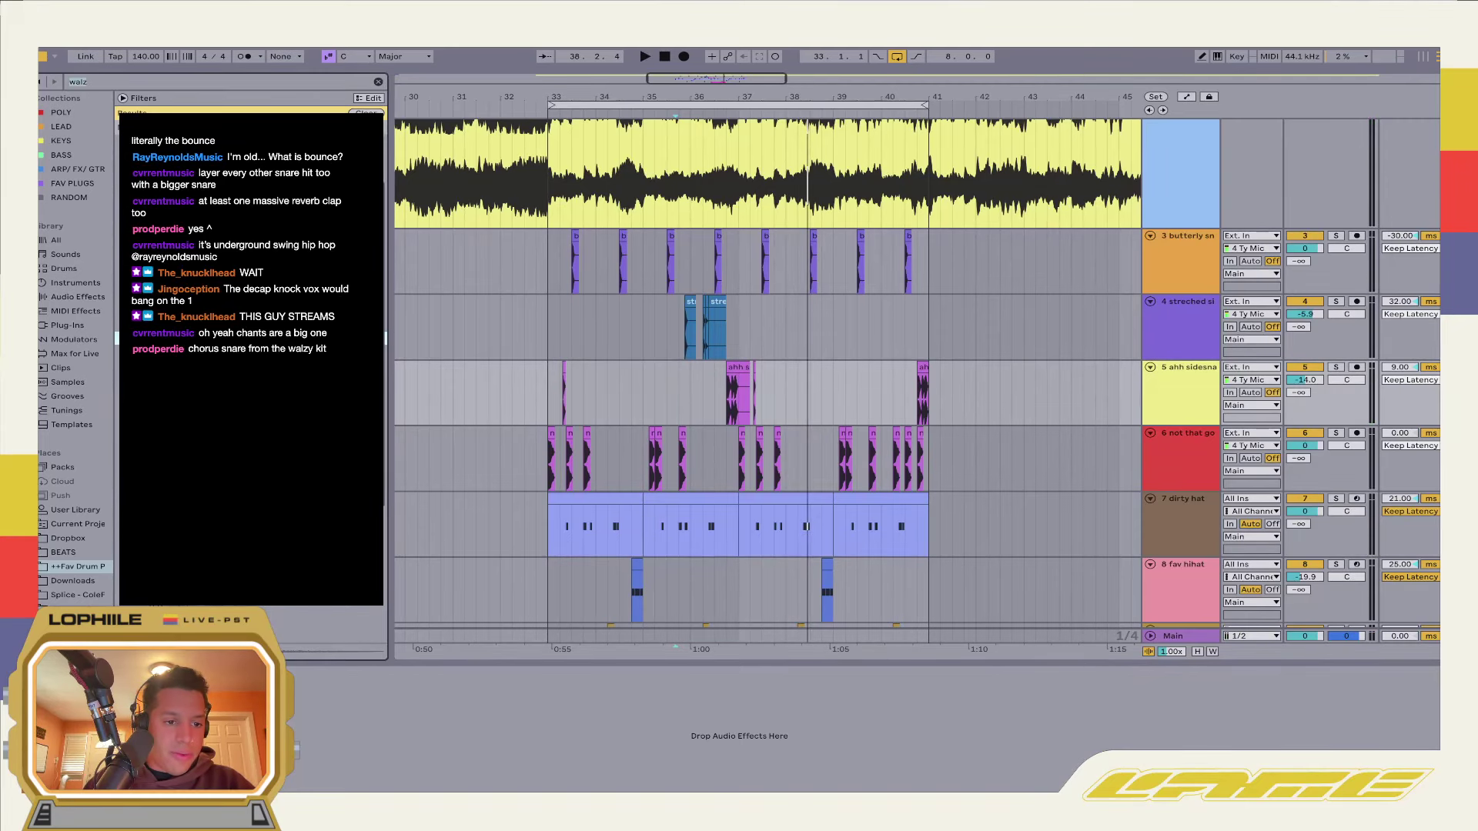
scroll(626, 429, "down", 5)
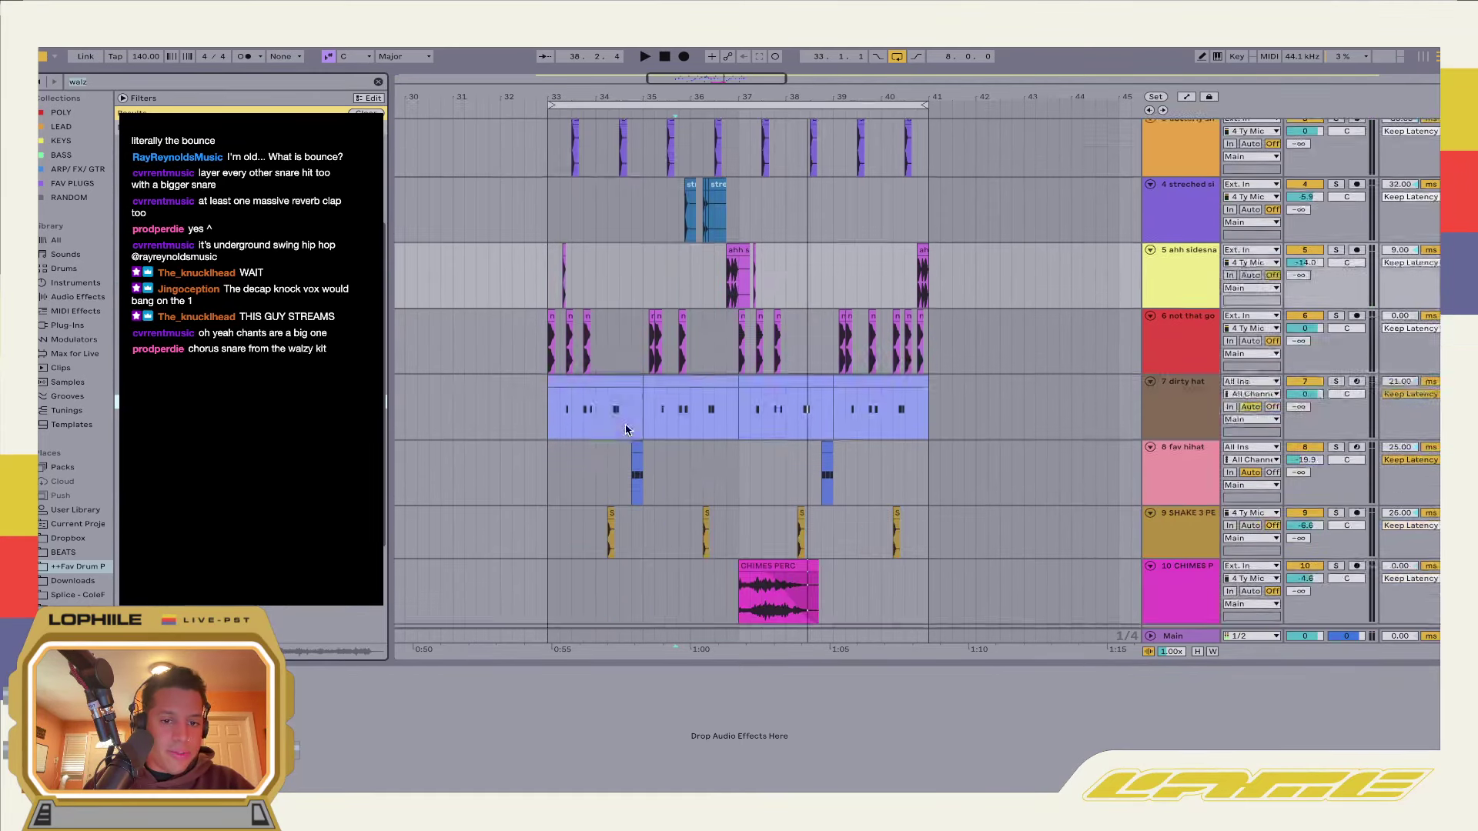
left_click_drag(642, 615, 624, 616)
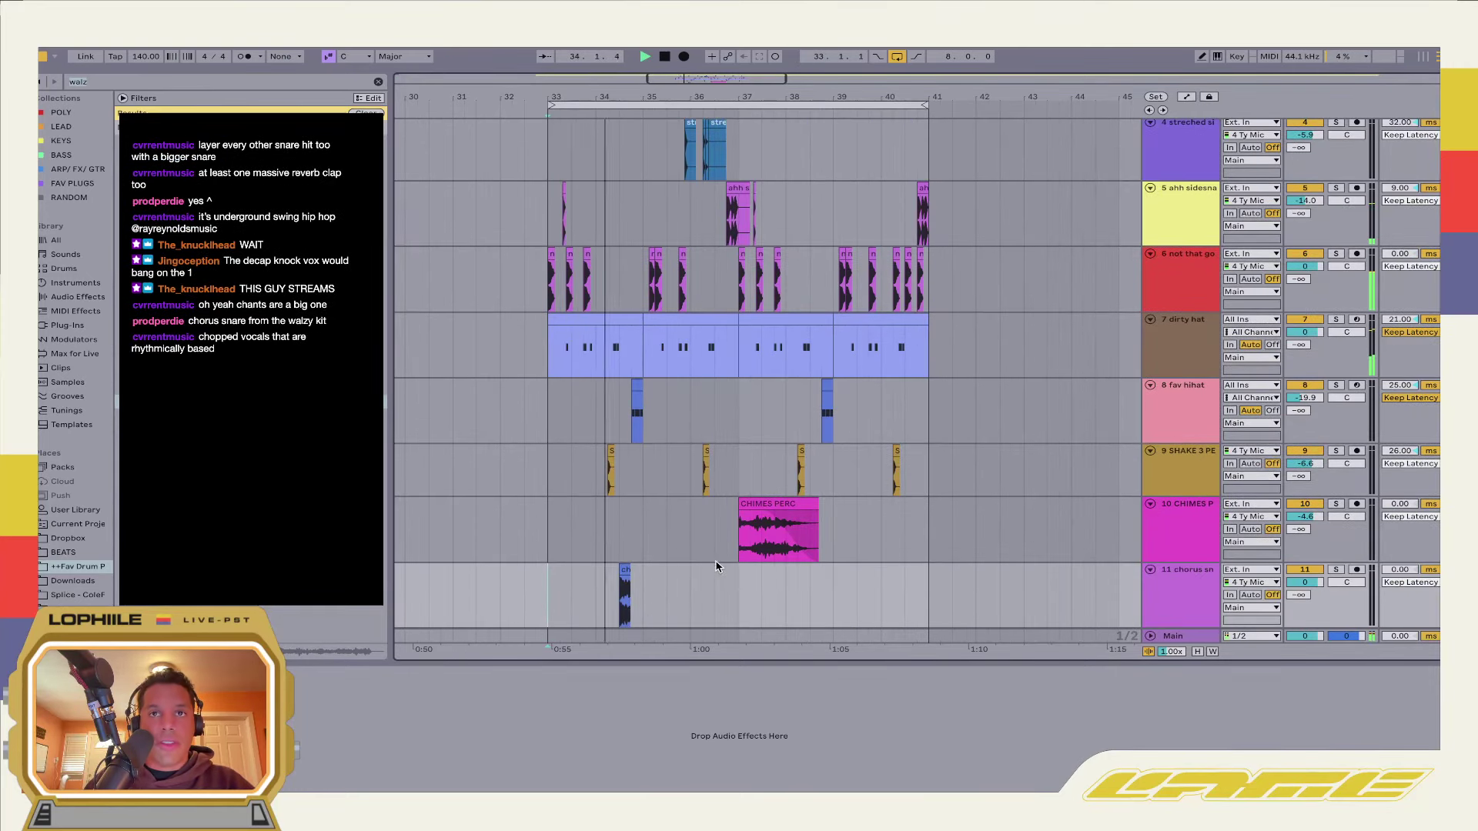
left_click_drag(1304, 582, 1305, 608)
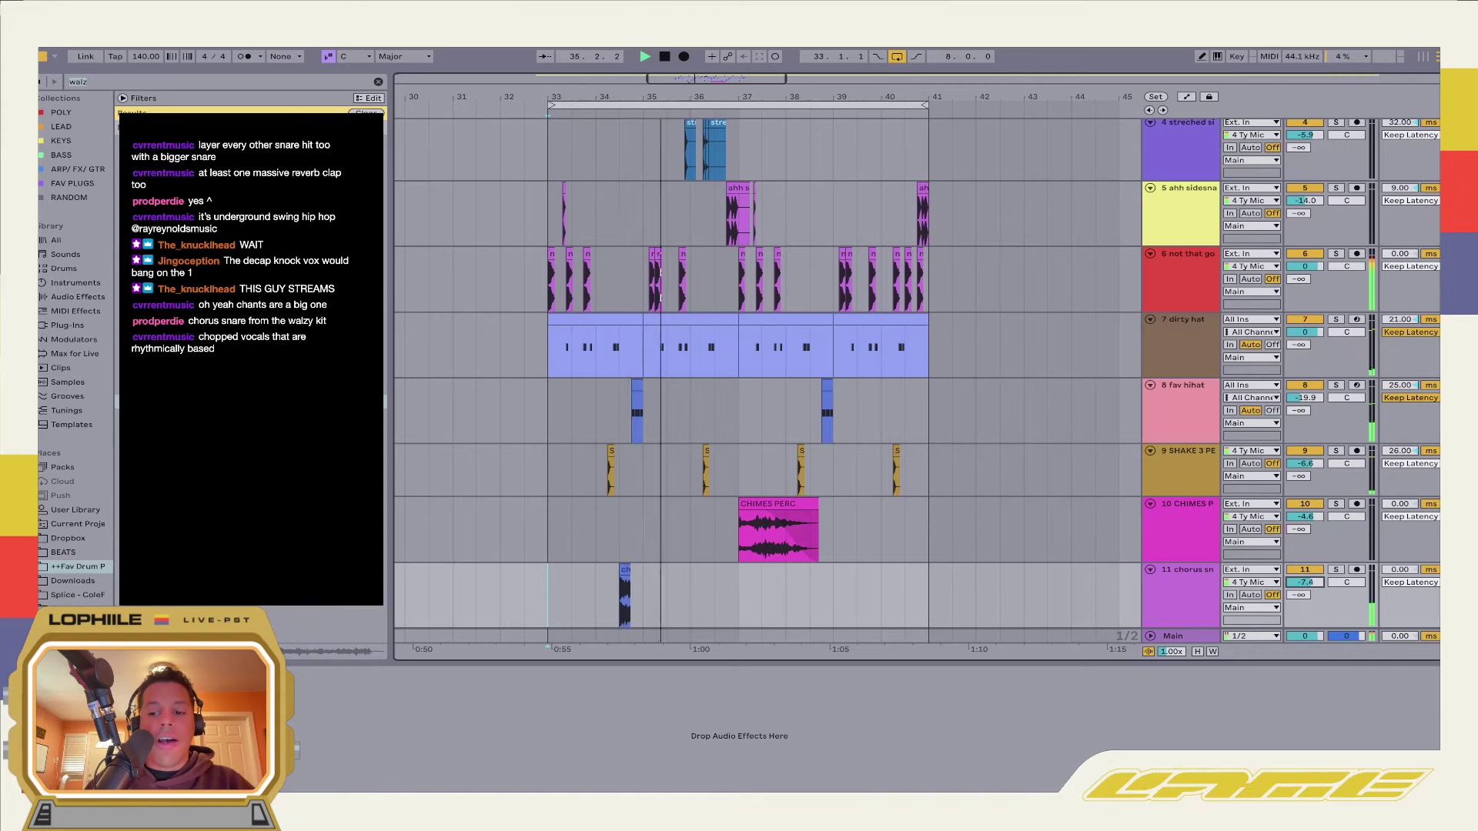
Move the chorus snare track below butterly snare, with hits at 36.3 and 40.3 and its volume at -9.5 dB
scroll(1191, 193, "up", 2)
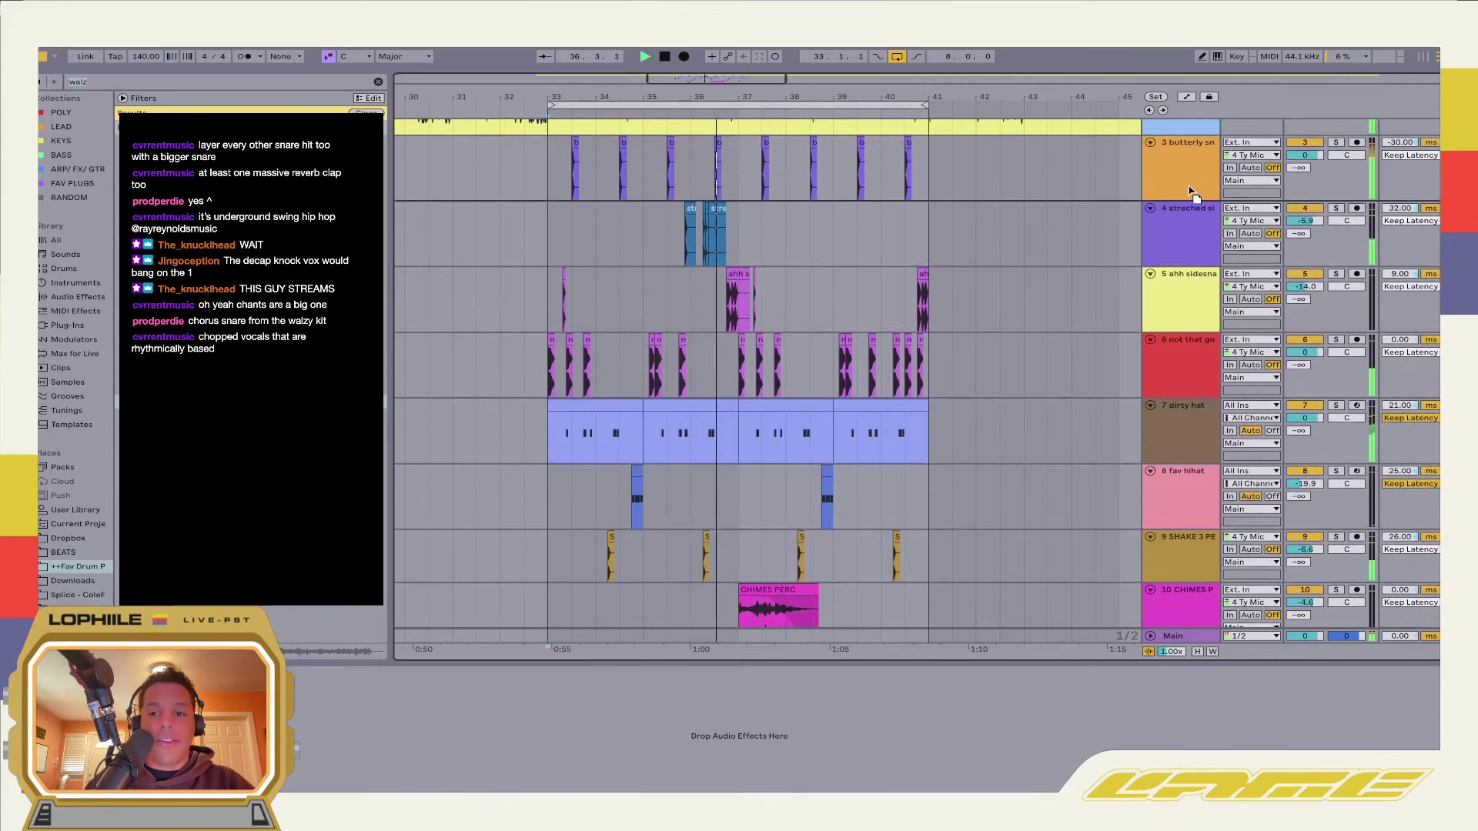
left_click_drag(1191, 193, 553, 239)
key("ctrl+d")
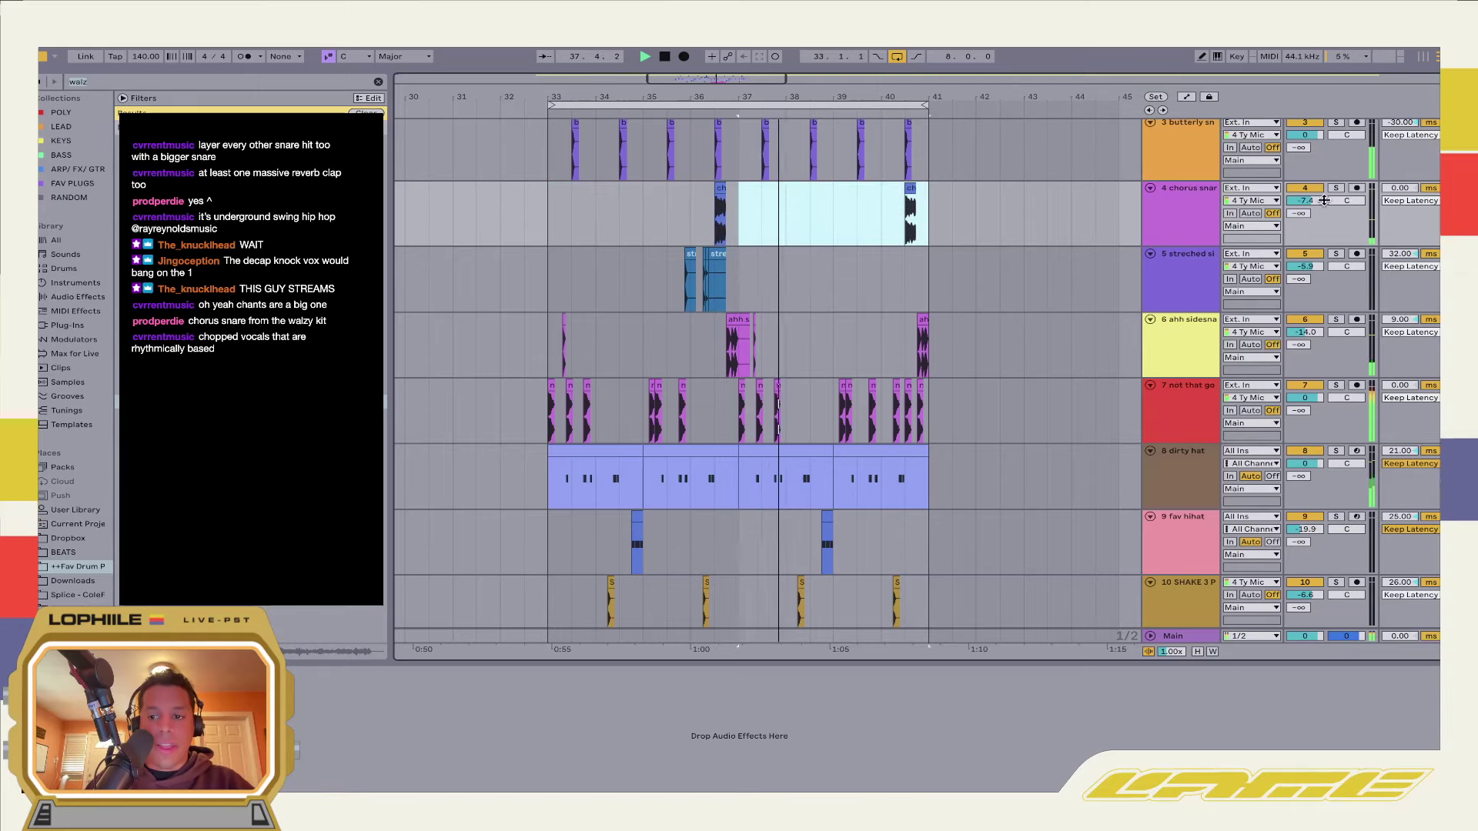
left_click_drag(1308, 199, 1319, 202)
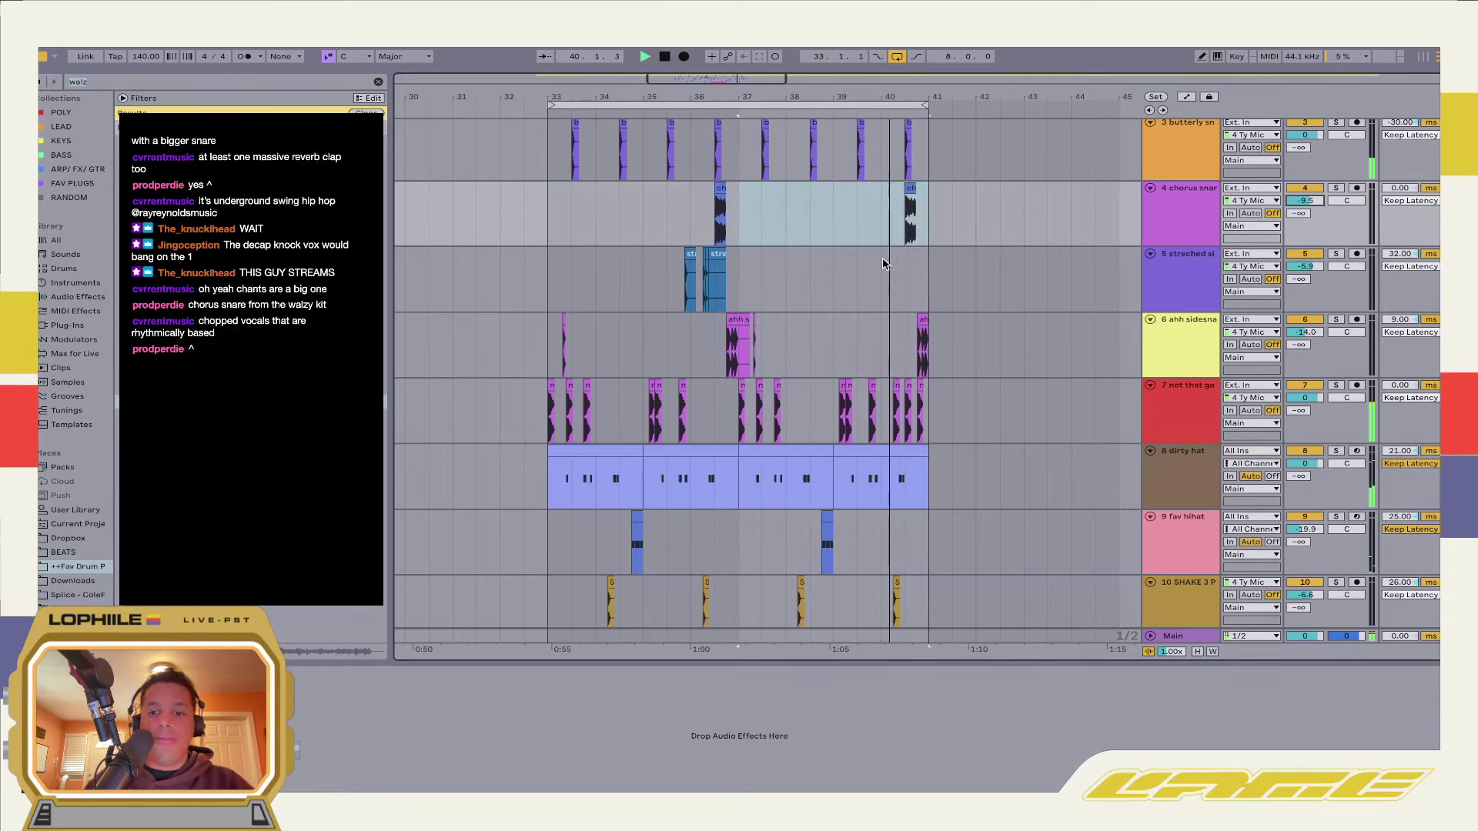
Turn the kick at 40.4 into three back-to-back sixteenth-note hits and delete the ahh sidesnare clips at 40.4
left_click(894, 274)
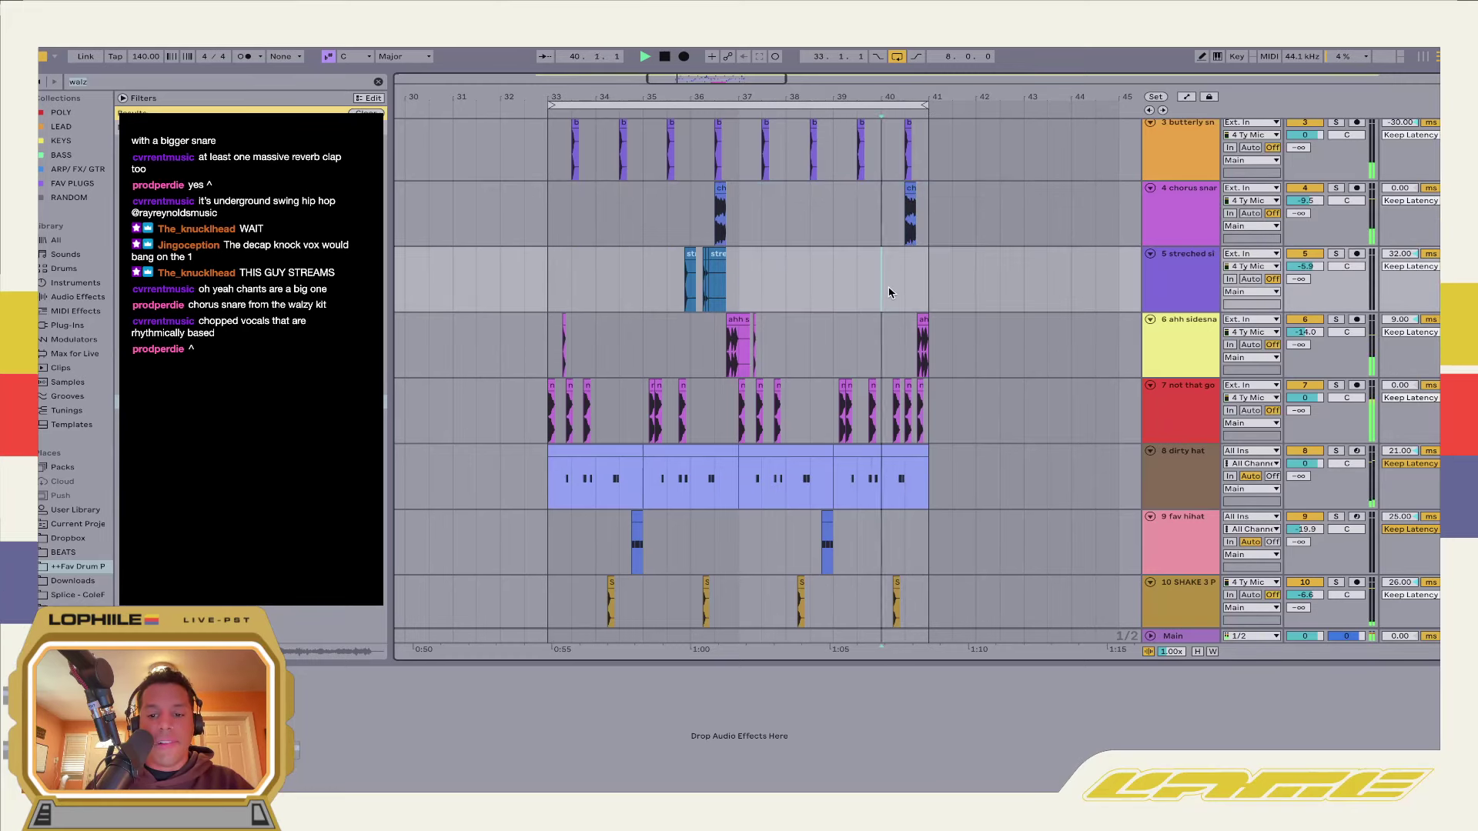
key("plus")
key("plus")
left_click(1031, 413)
key("space")
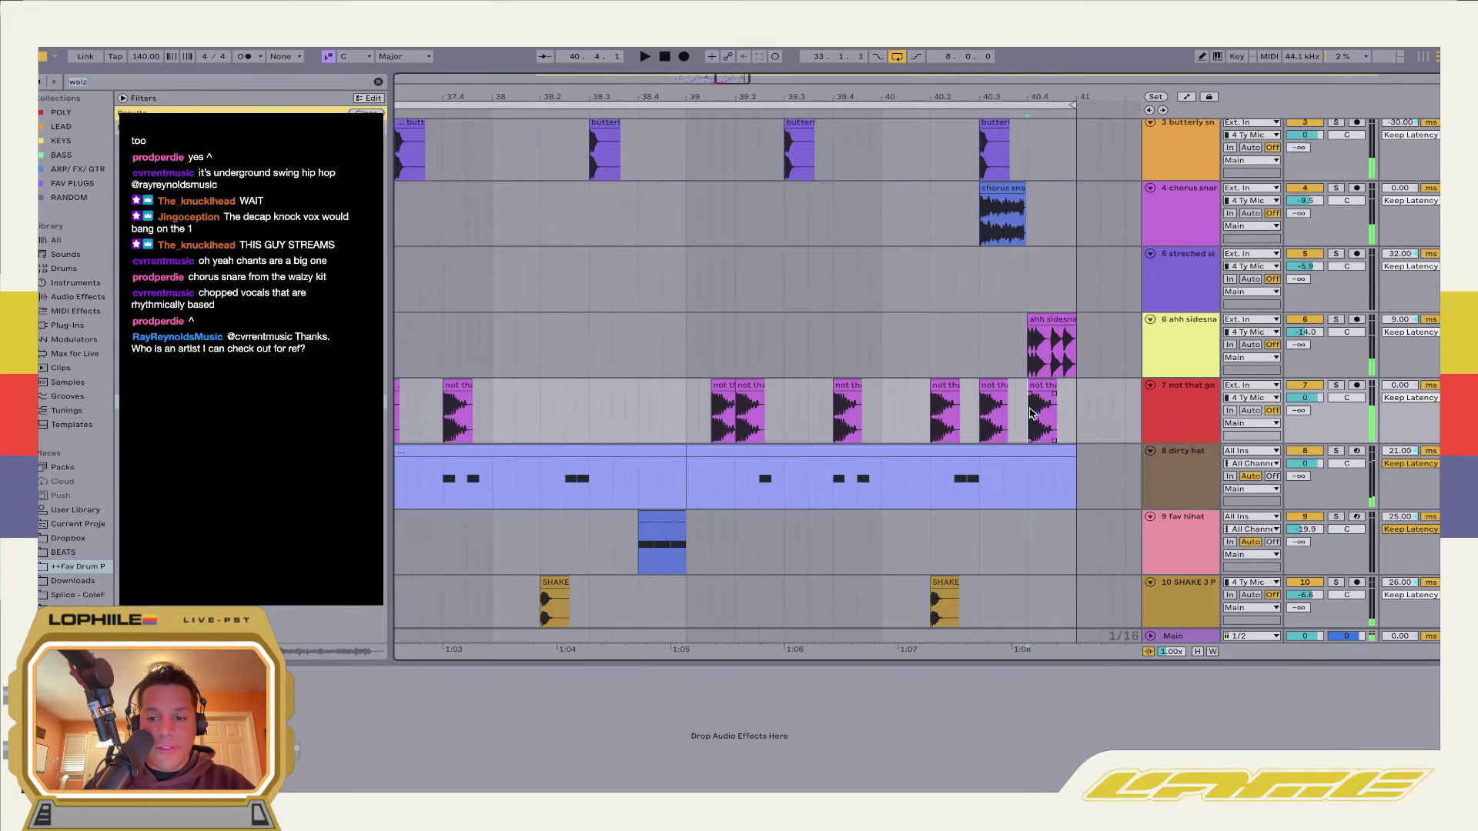
key("ctrl+d")
key("ctrl+d")
key("ctrl+d")
left_click_drag(1016, 346, 1097, 391)
key("Delete")
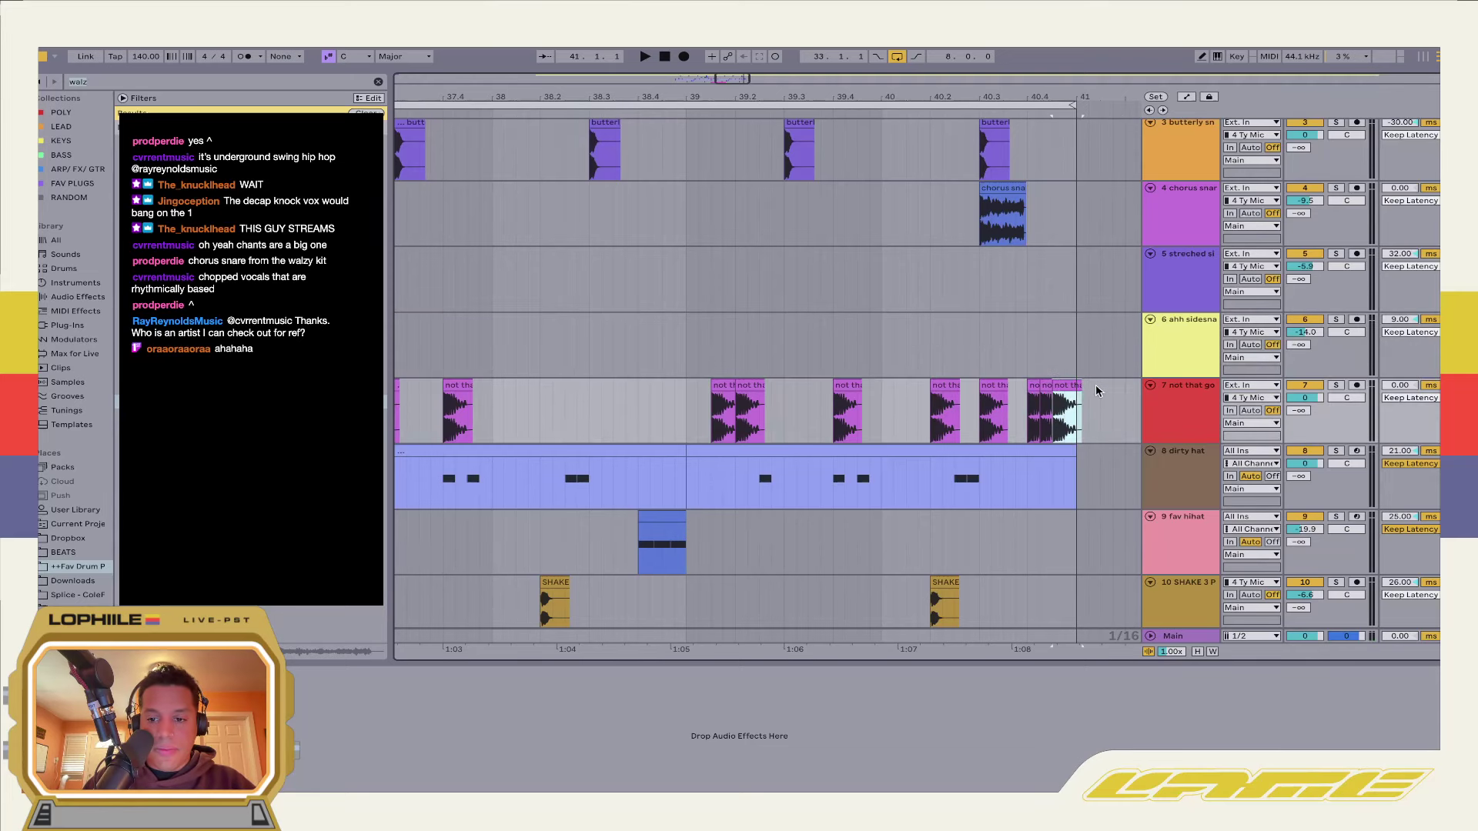
Try adding a fourth sixteenth-note kick slice to the roll at 40.4 during playback, and undo it
left_click(1038, 404)
key("space")
scroll(1038, 400, "up", 5)
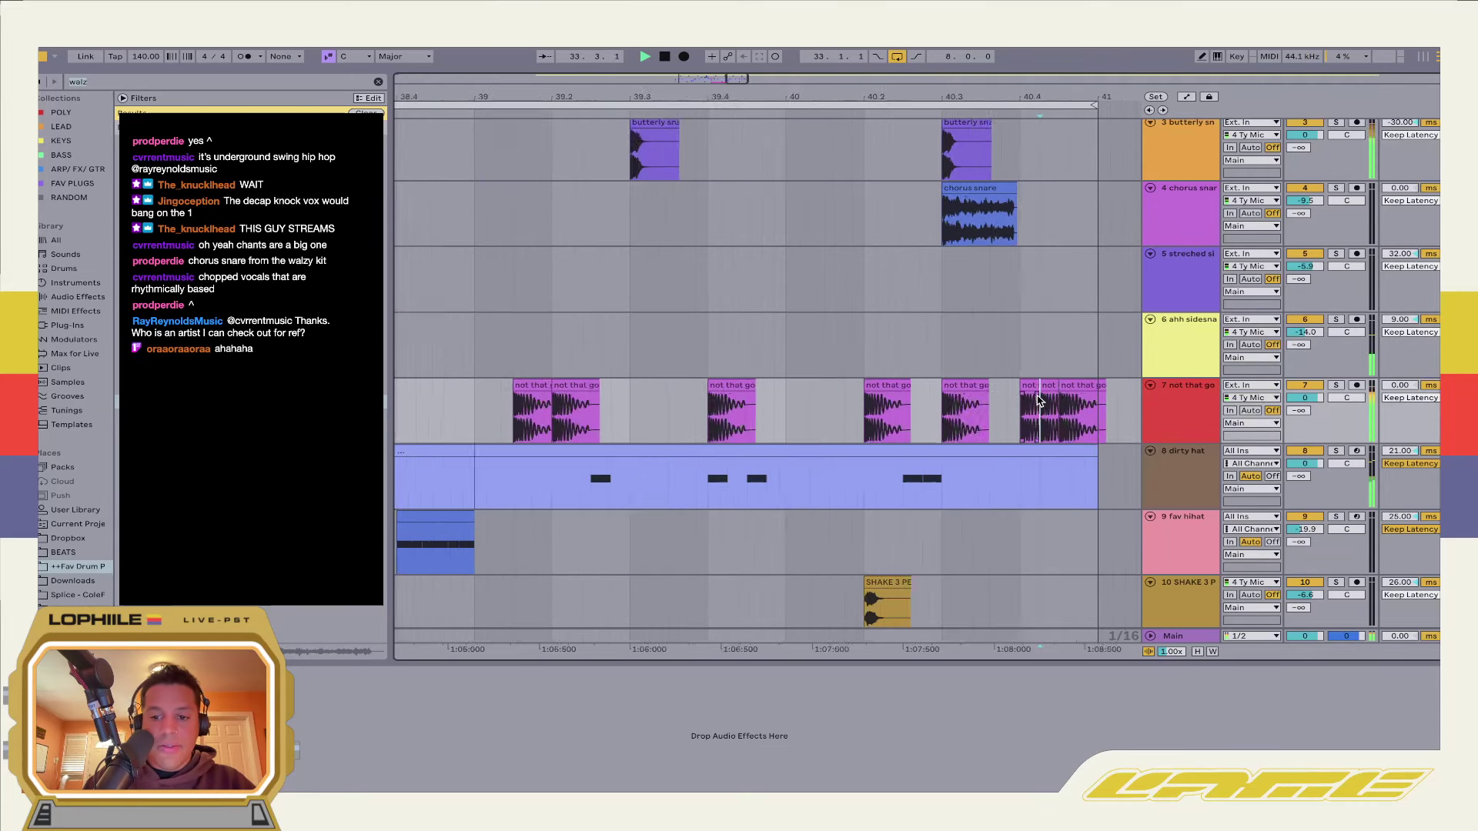
key("ctrl+d")
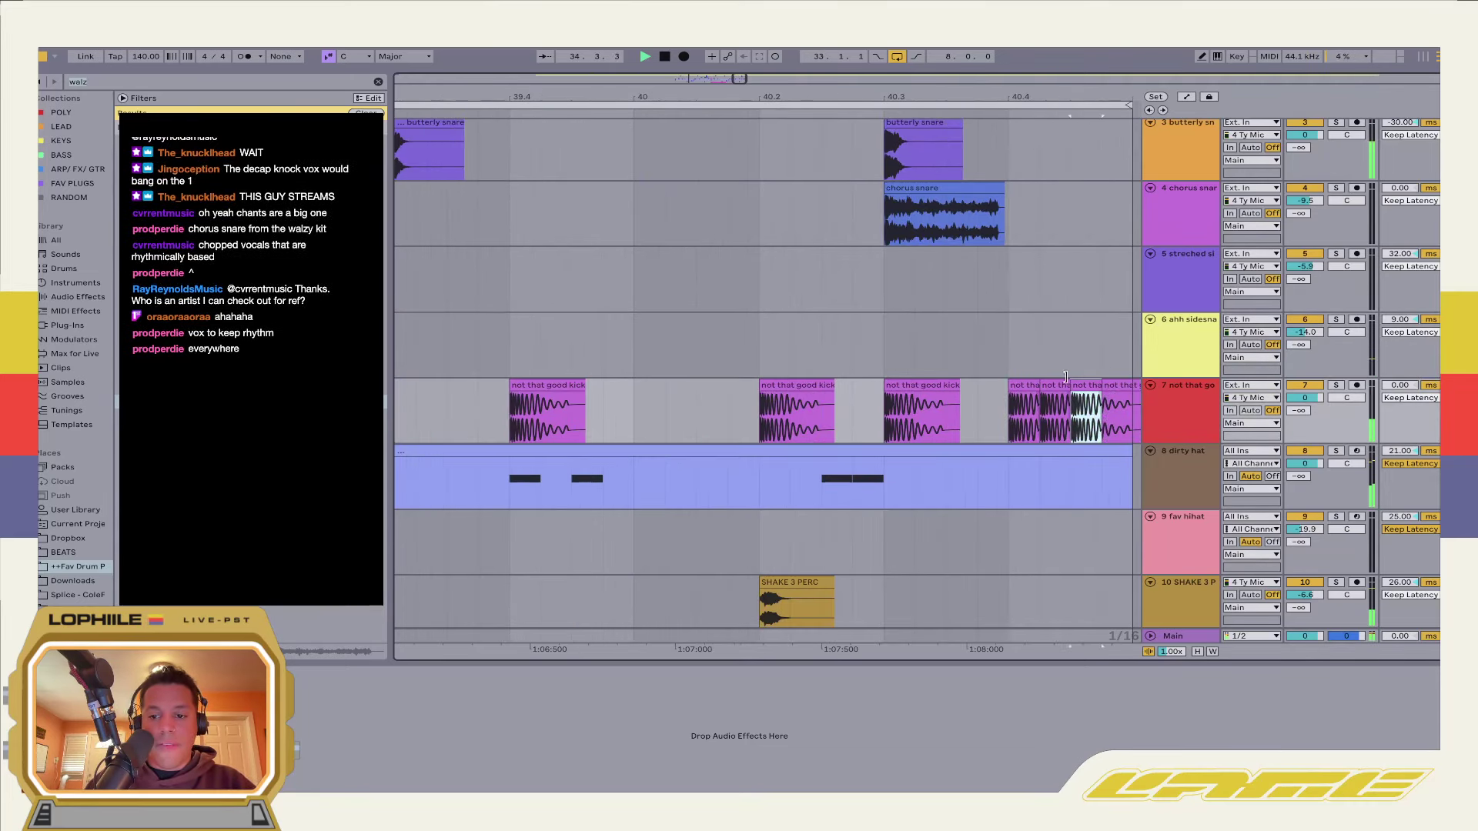
left_click(976, 421)
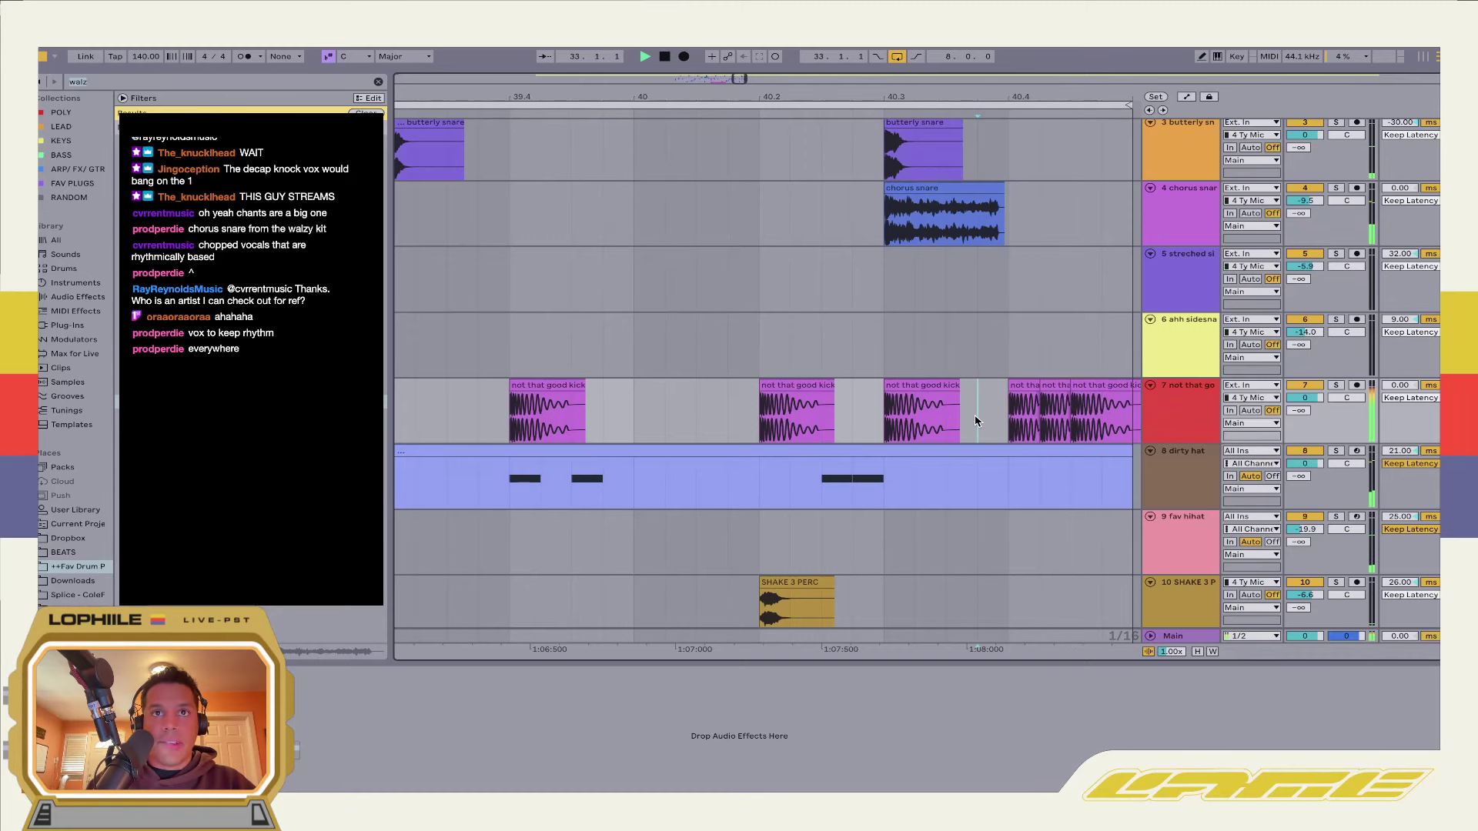
Try the loop with the first kick at bar 33 deactivated, and restore that kick
scroll(976, 421, "down", 10)
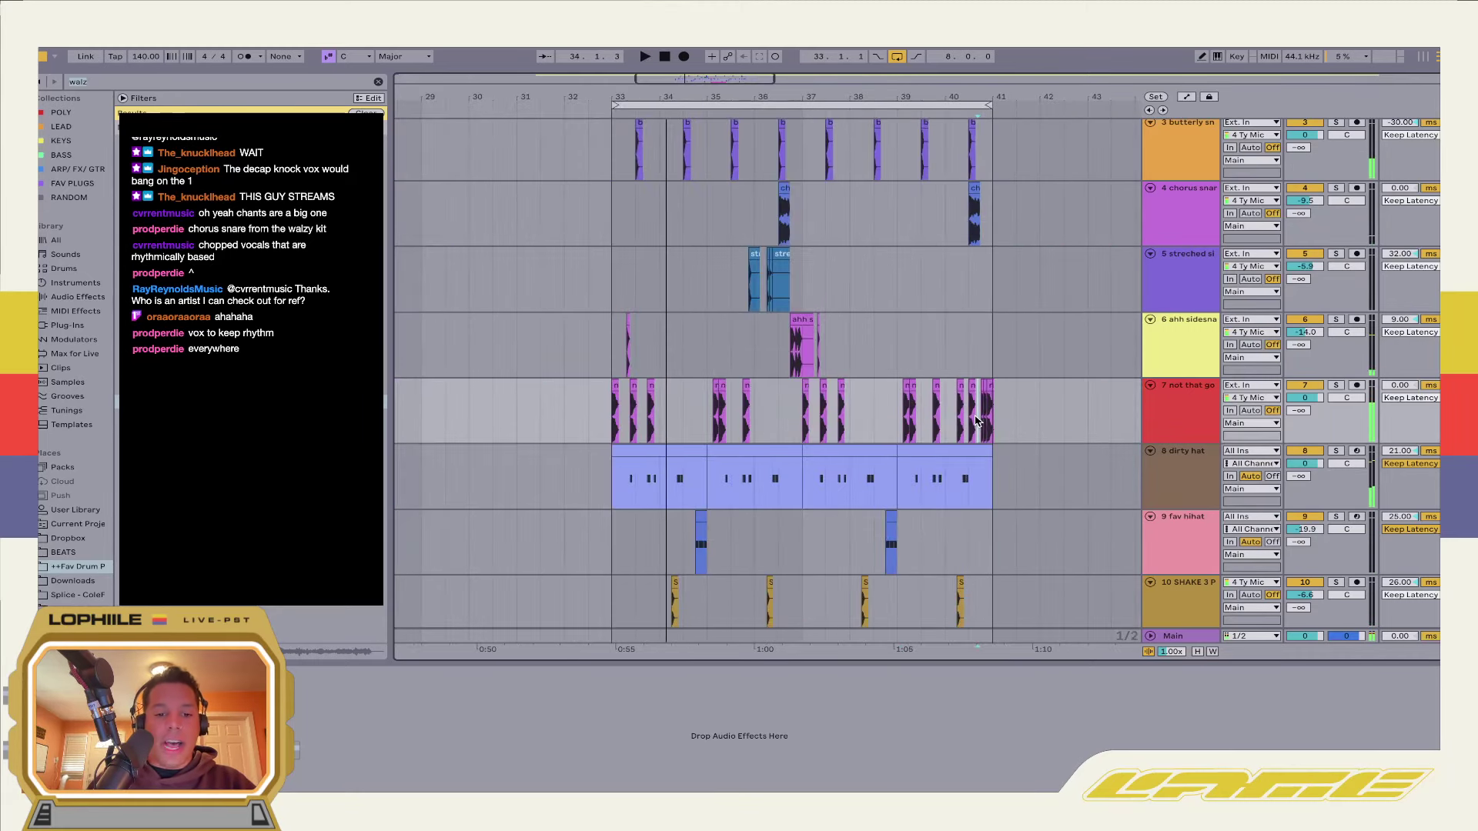
scroll(561, 397, "up", 3)
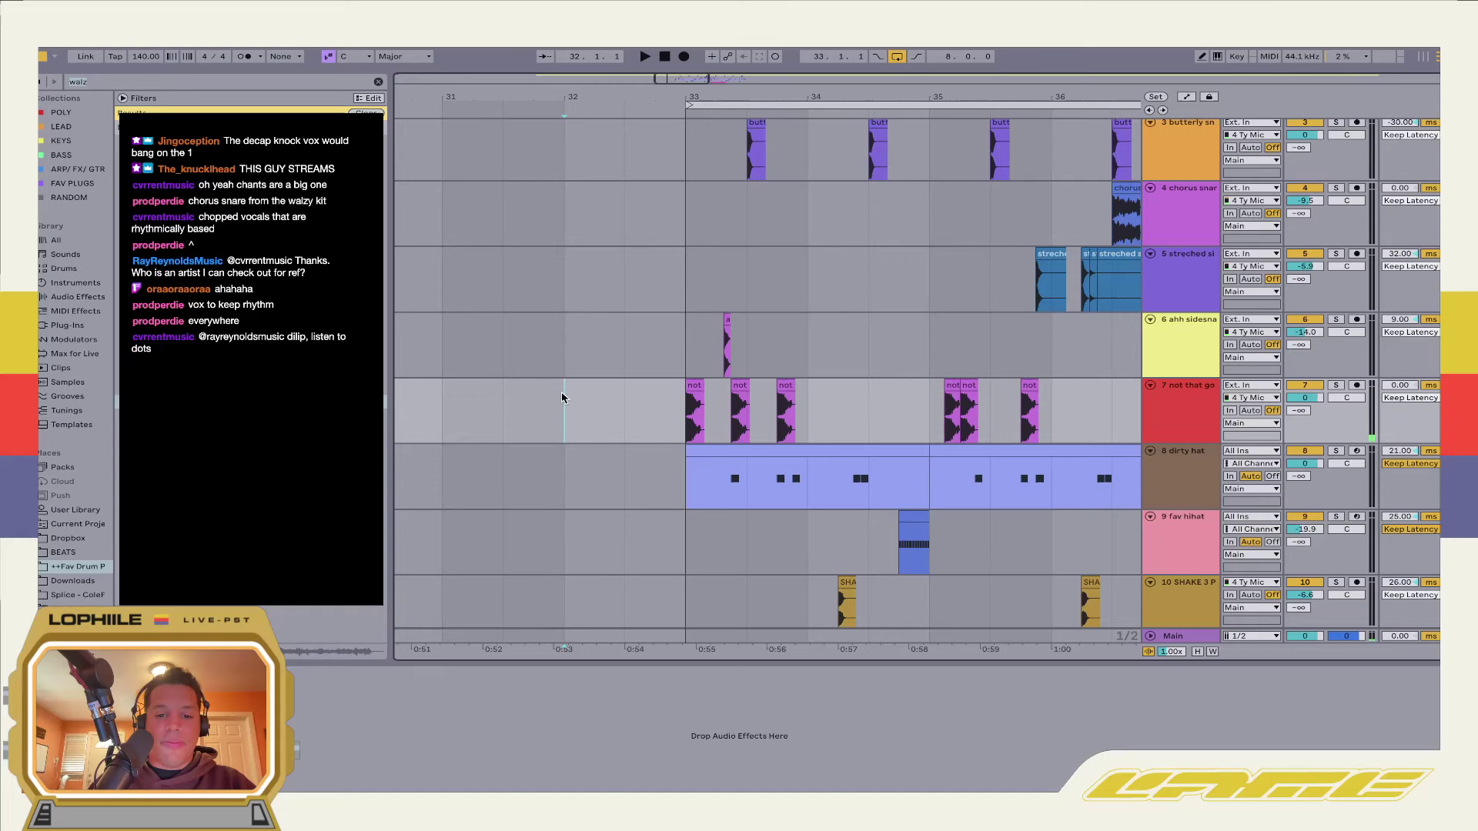
key("space")
left_click_drag(685, 425, 656, 423)
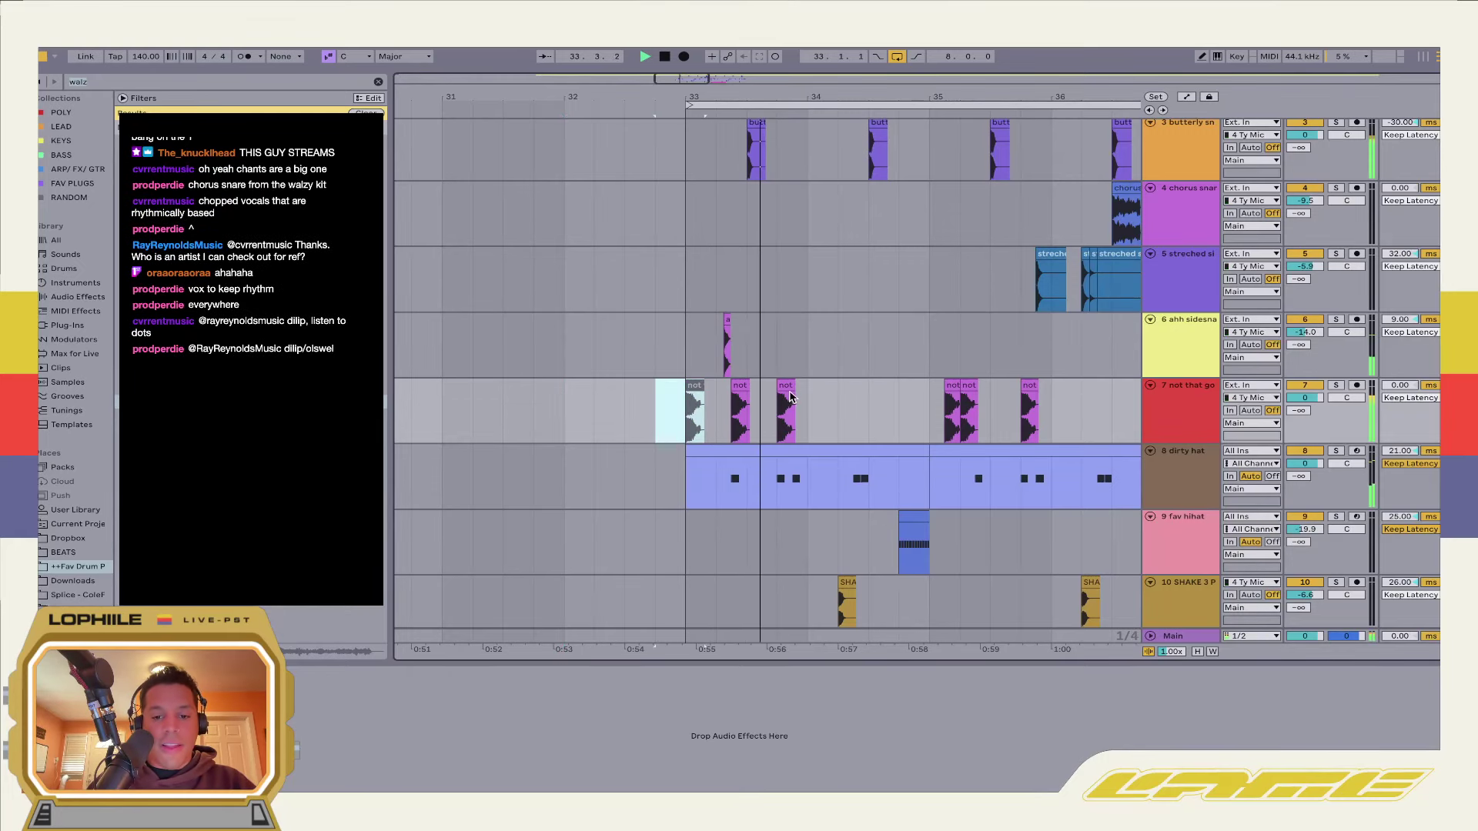
key("space")
left_click_drag(716, 425, 687, 427)
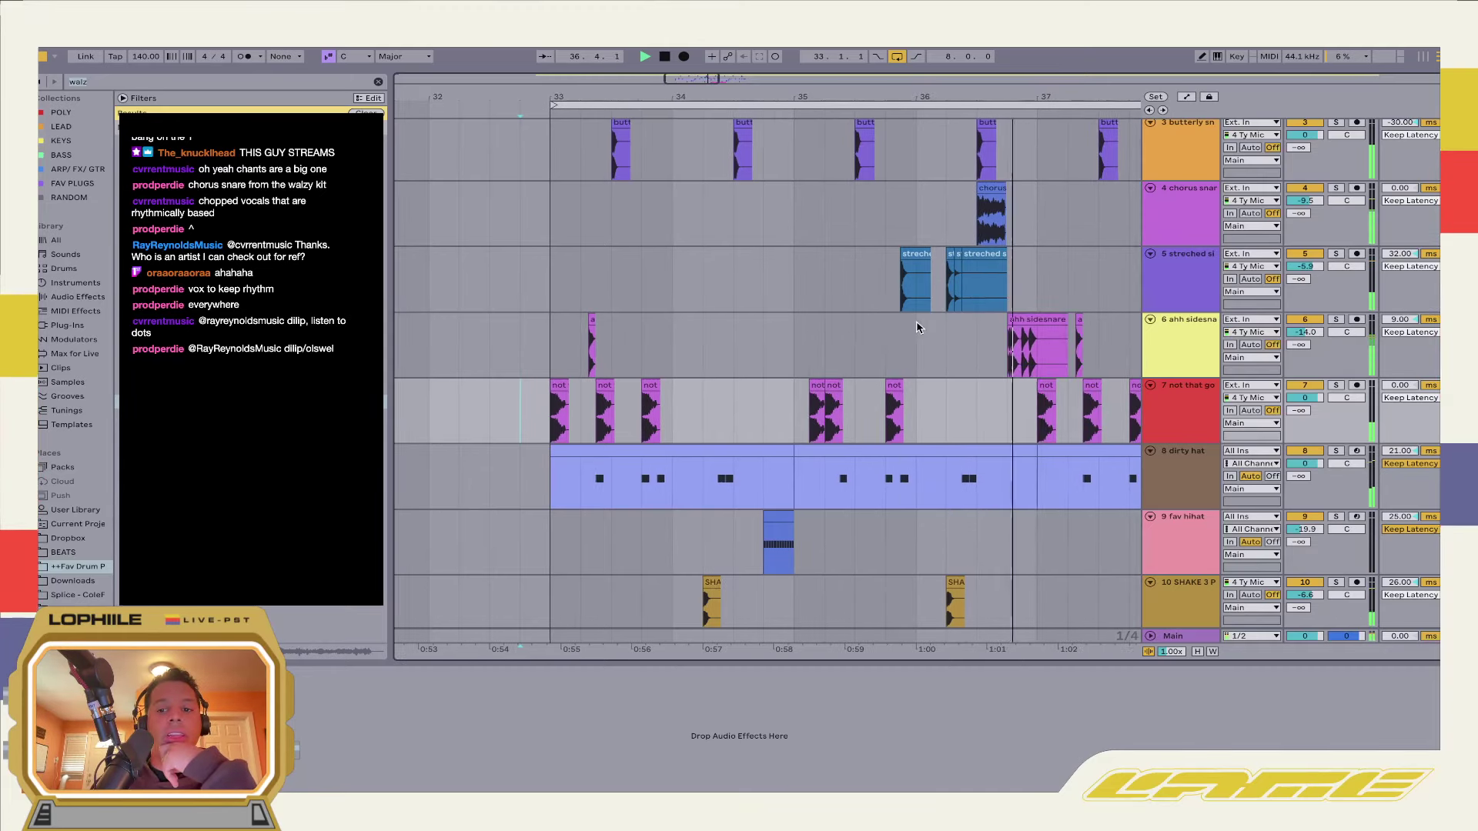
Lower the streched sidesnare track to -8.4 dB and deactivate its hit at 35.4.3
left_click(858, 283)
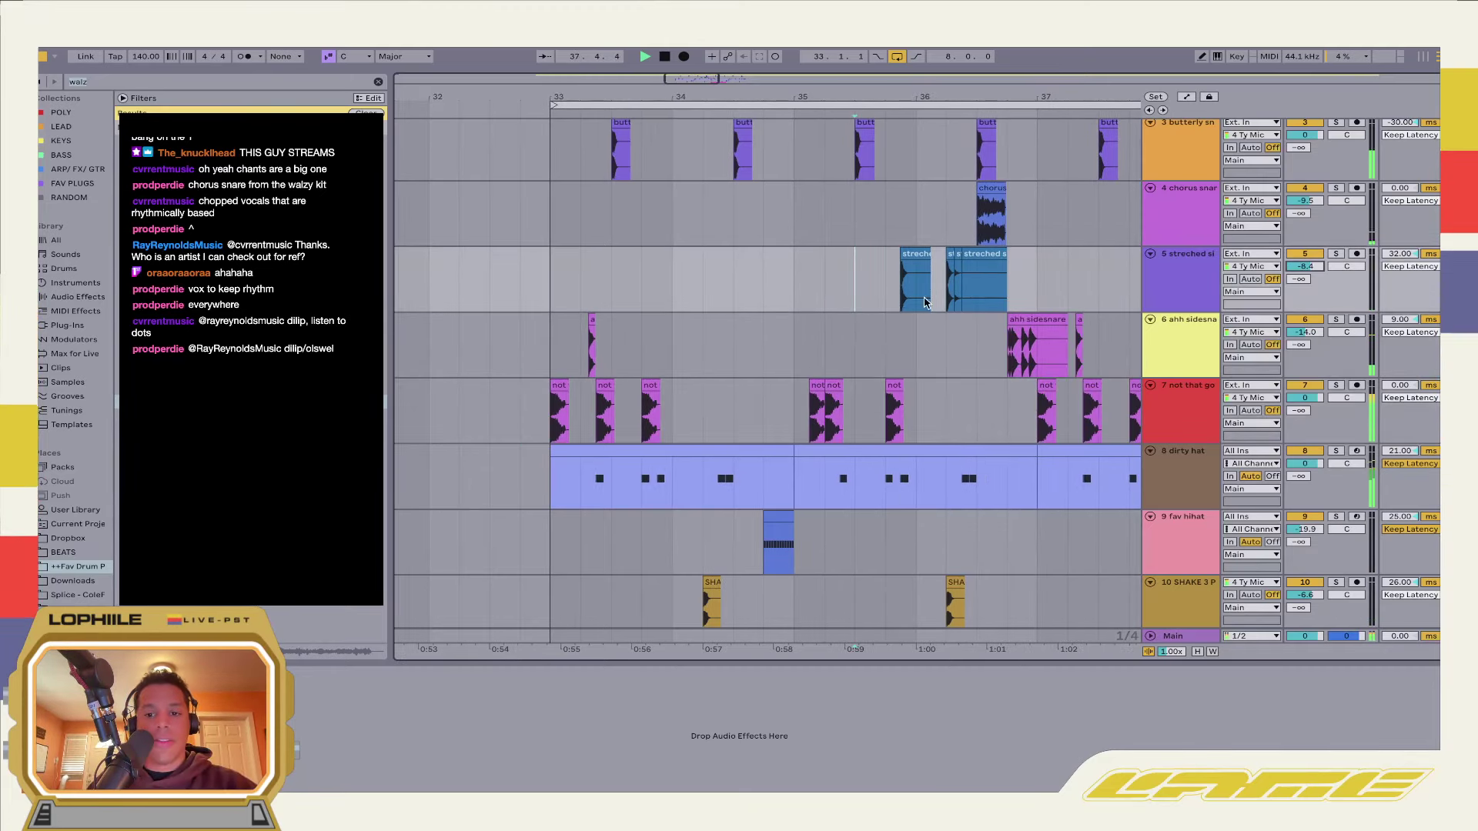
left_click(920, 255)
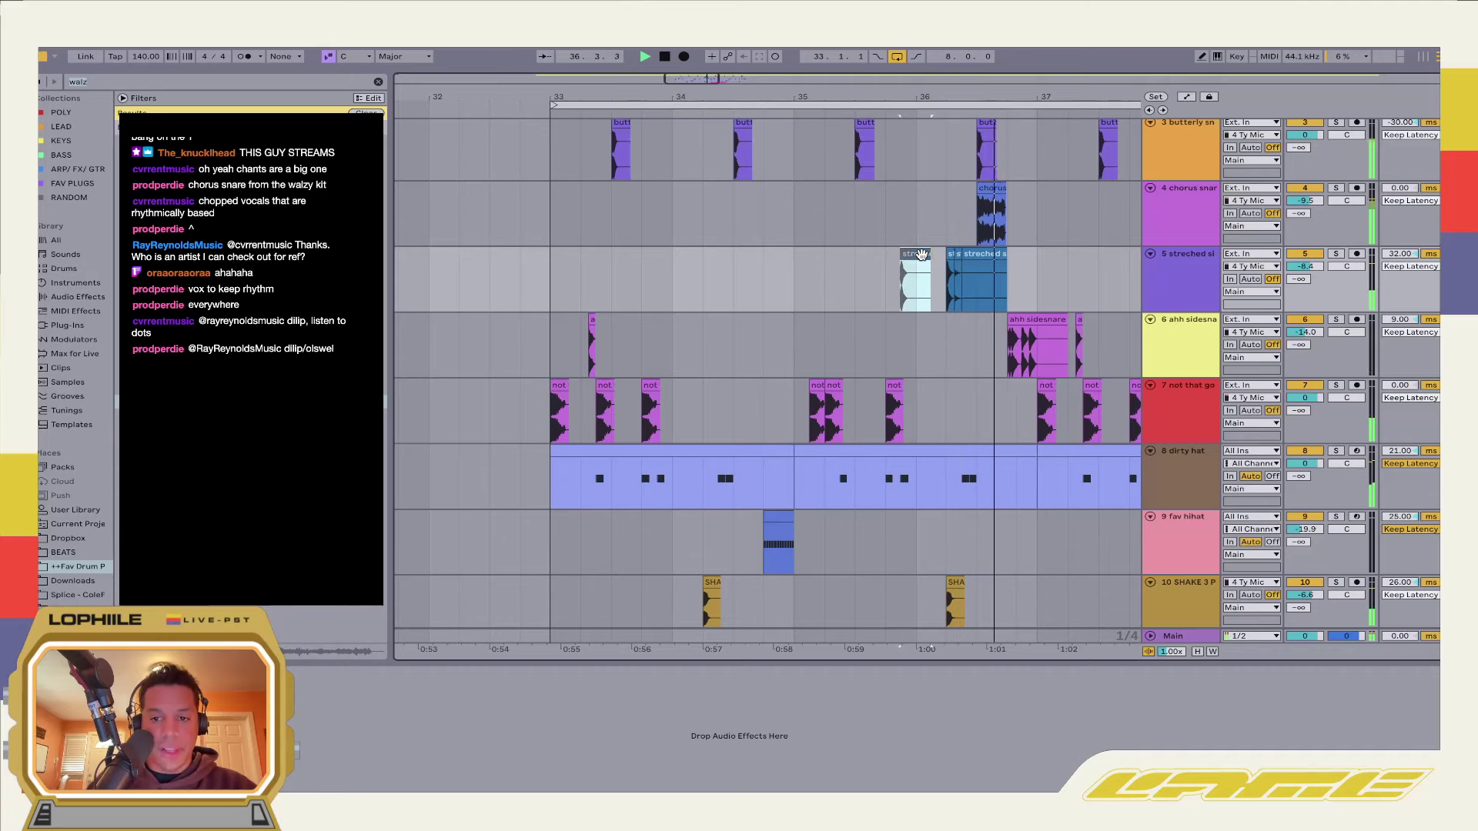
scroll(894, 257, "down", 4)
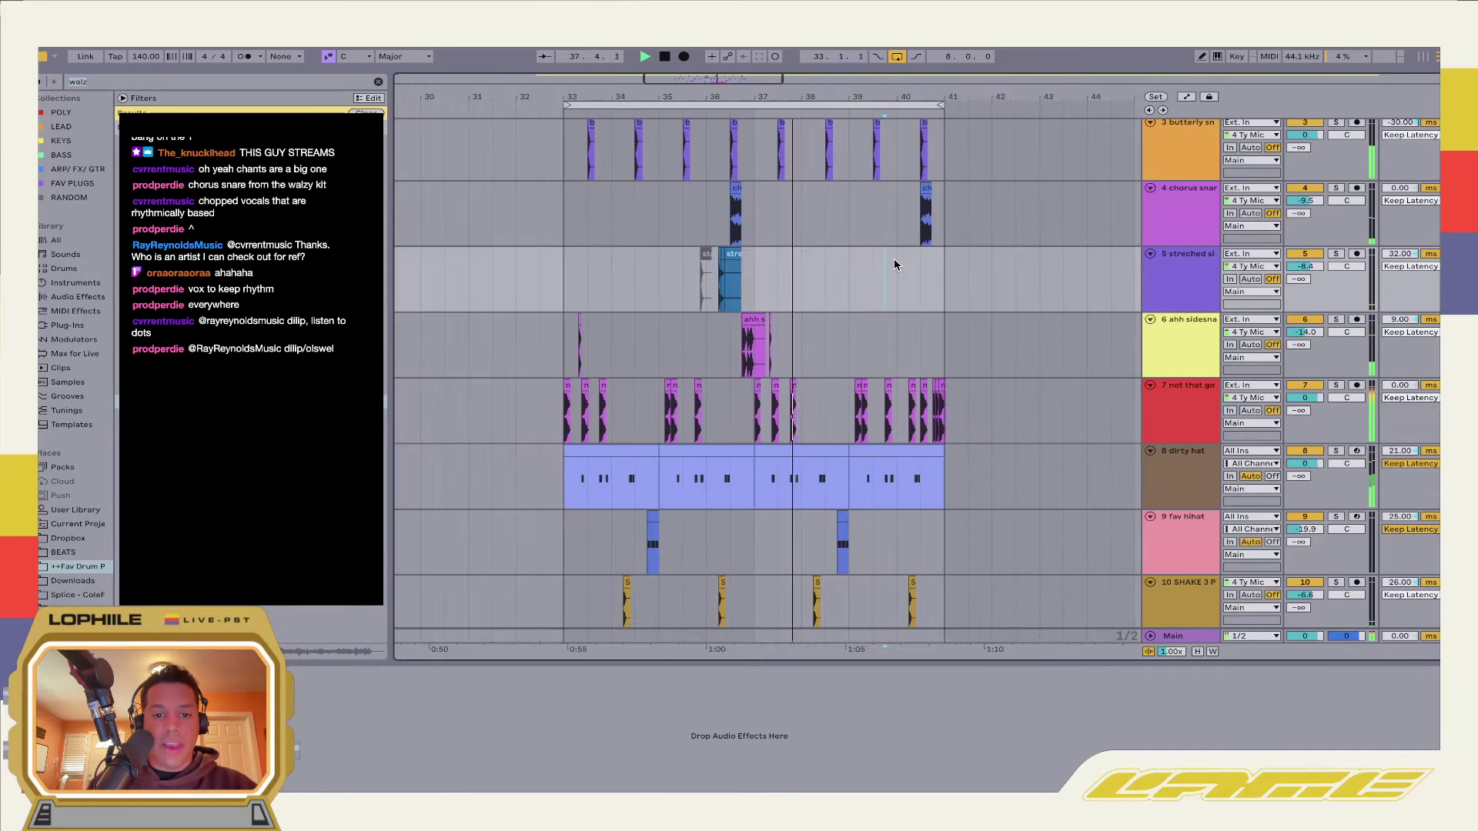
Duplicate the four-bar streched sidesnare pattern from bar 33 to bar 37 and lower the track to -11.6 dB
left_click_drag(755, 287, 568, 302)
key("ctrl+d")
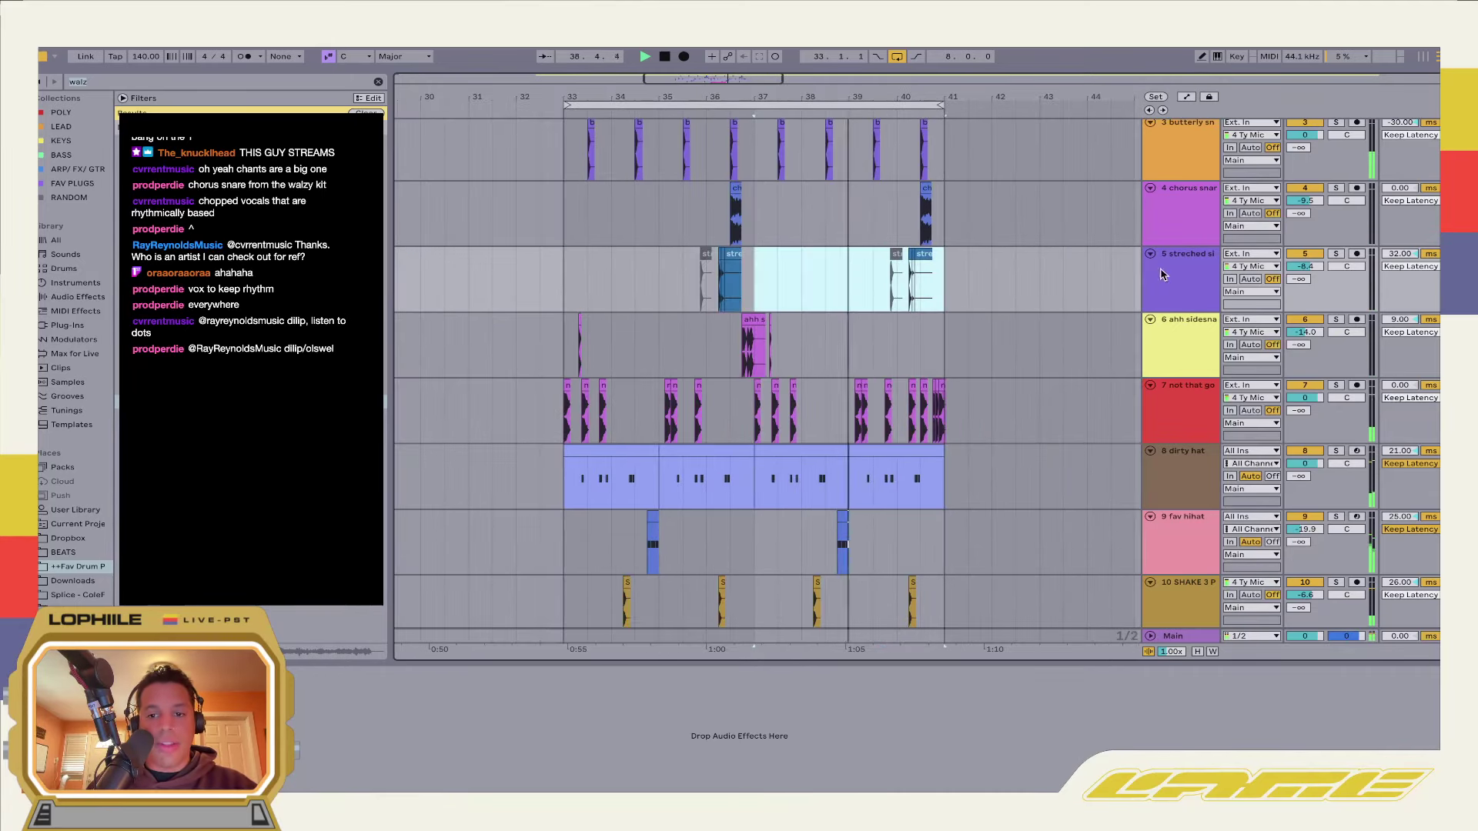
Delete the duplicated streched sidesnare hits after bar 39 and add a Delay audio effect to the track
left_click(93, 298)
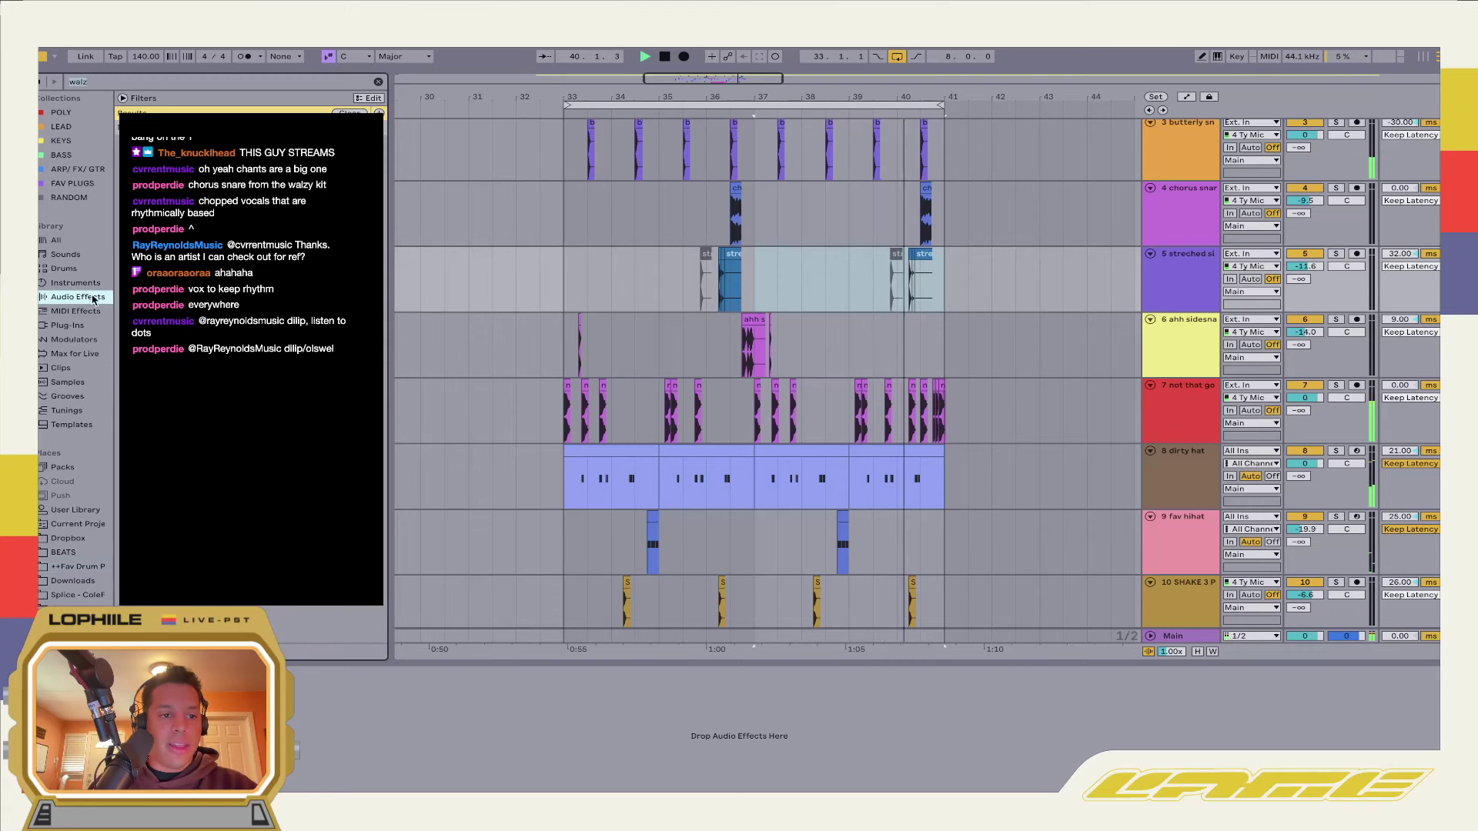
left_click(378, 81)
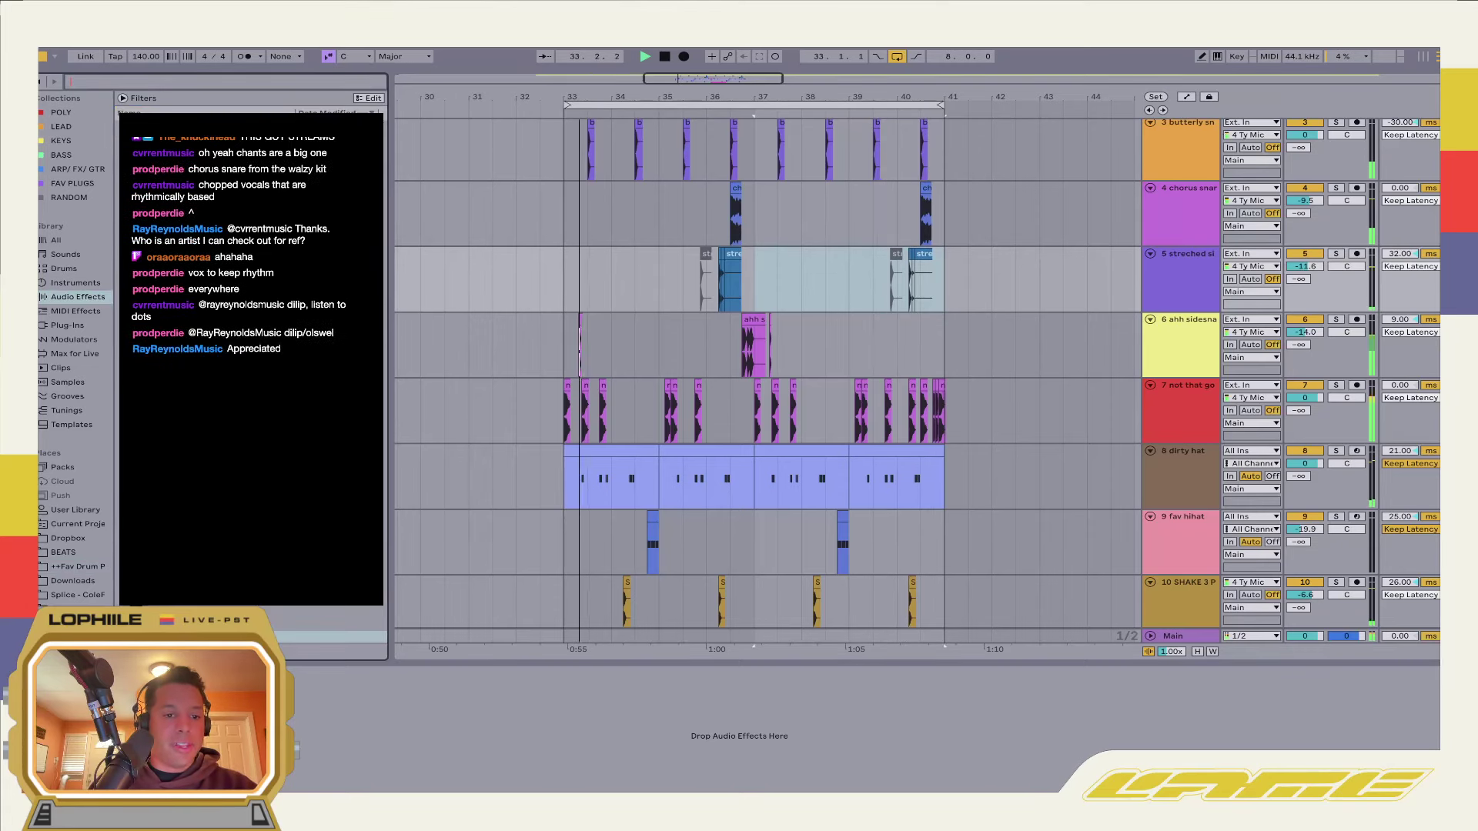
left_click(864, 267)
left_click_drag(864, 268, 992, 277)
key("Delete")
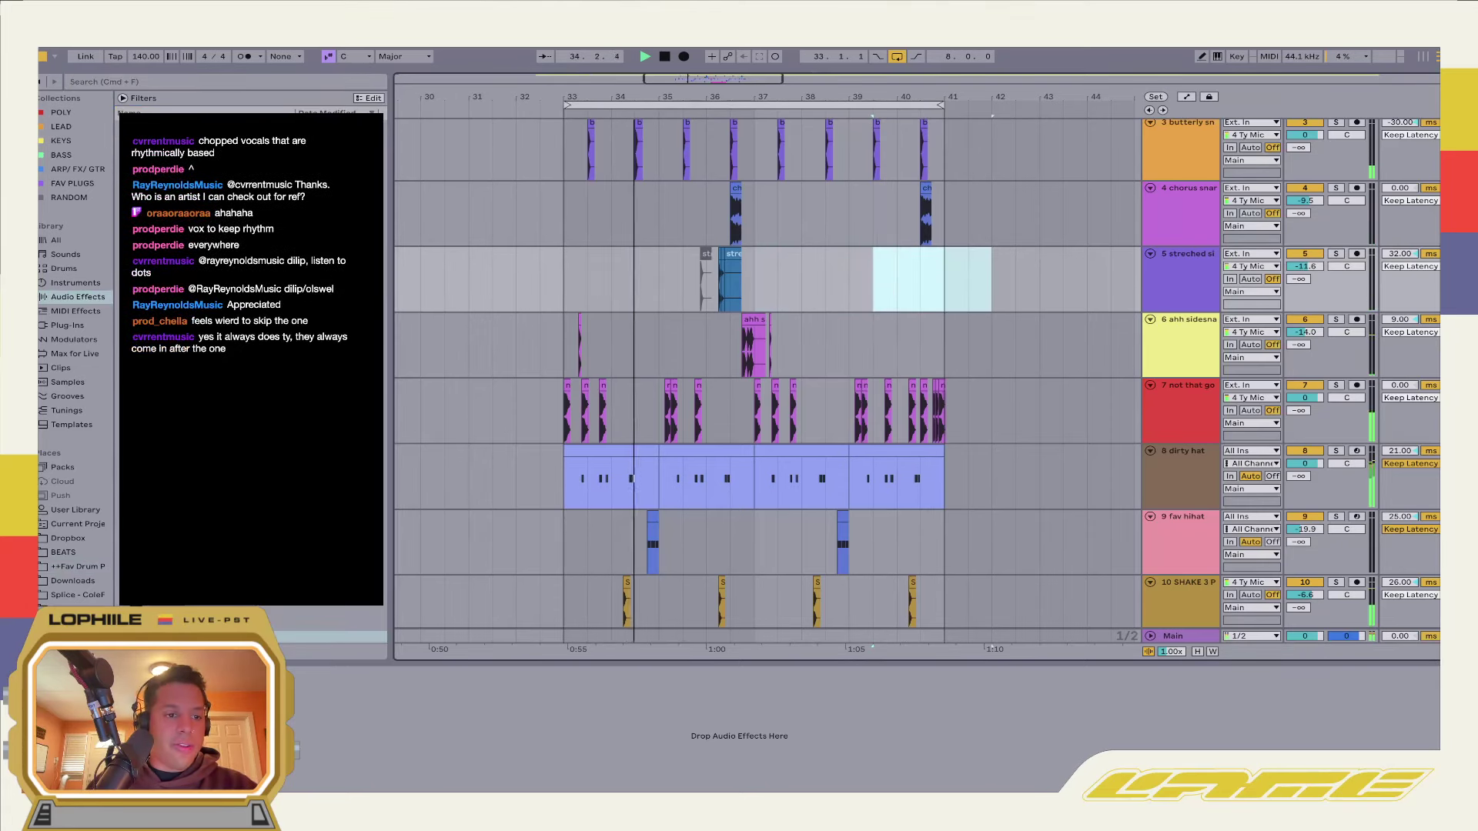
double_click(381, 283)
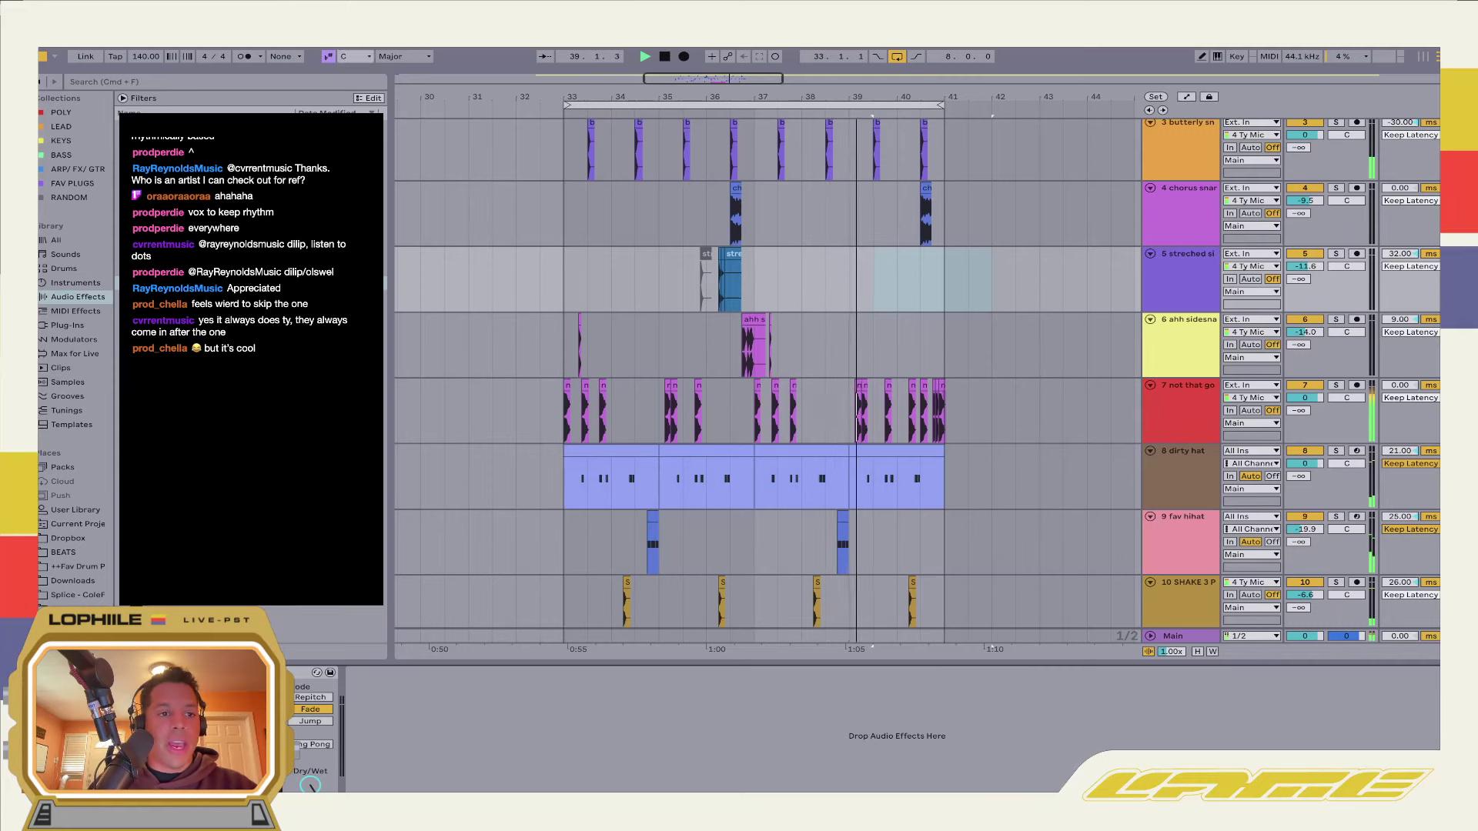
Search the browser for "knock" and the ++Fav Drum folder for "decap" while the loop plays
left_click(160, 83)
type("ko")
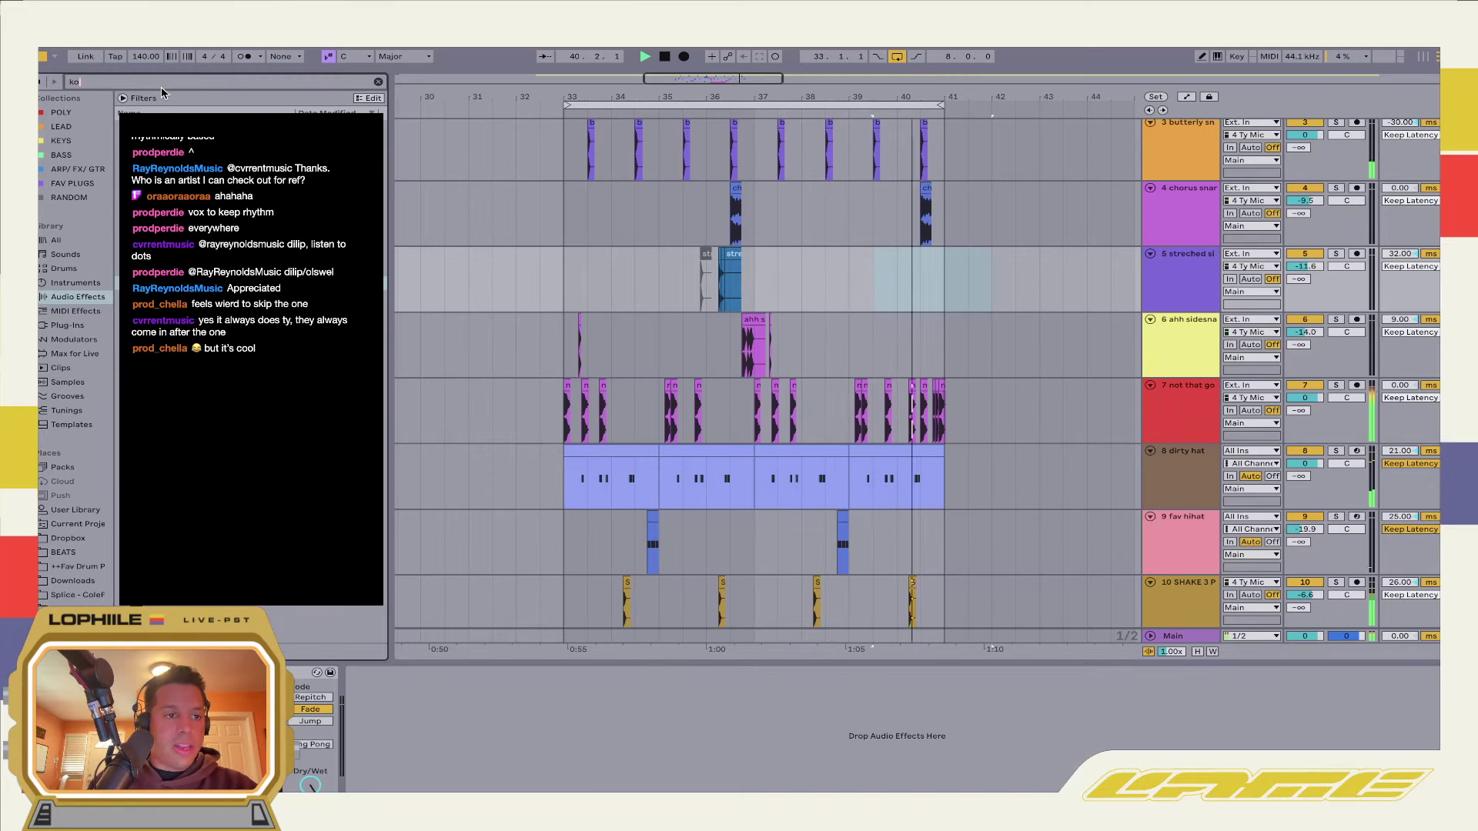
type("nock")
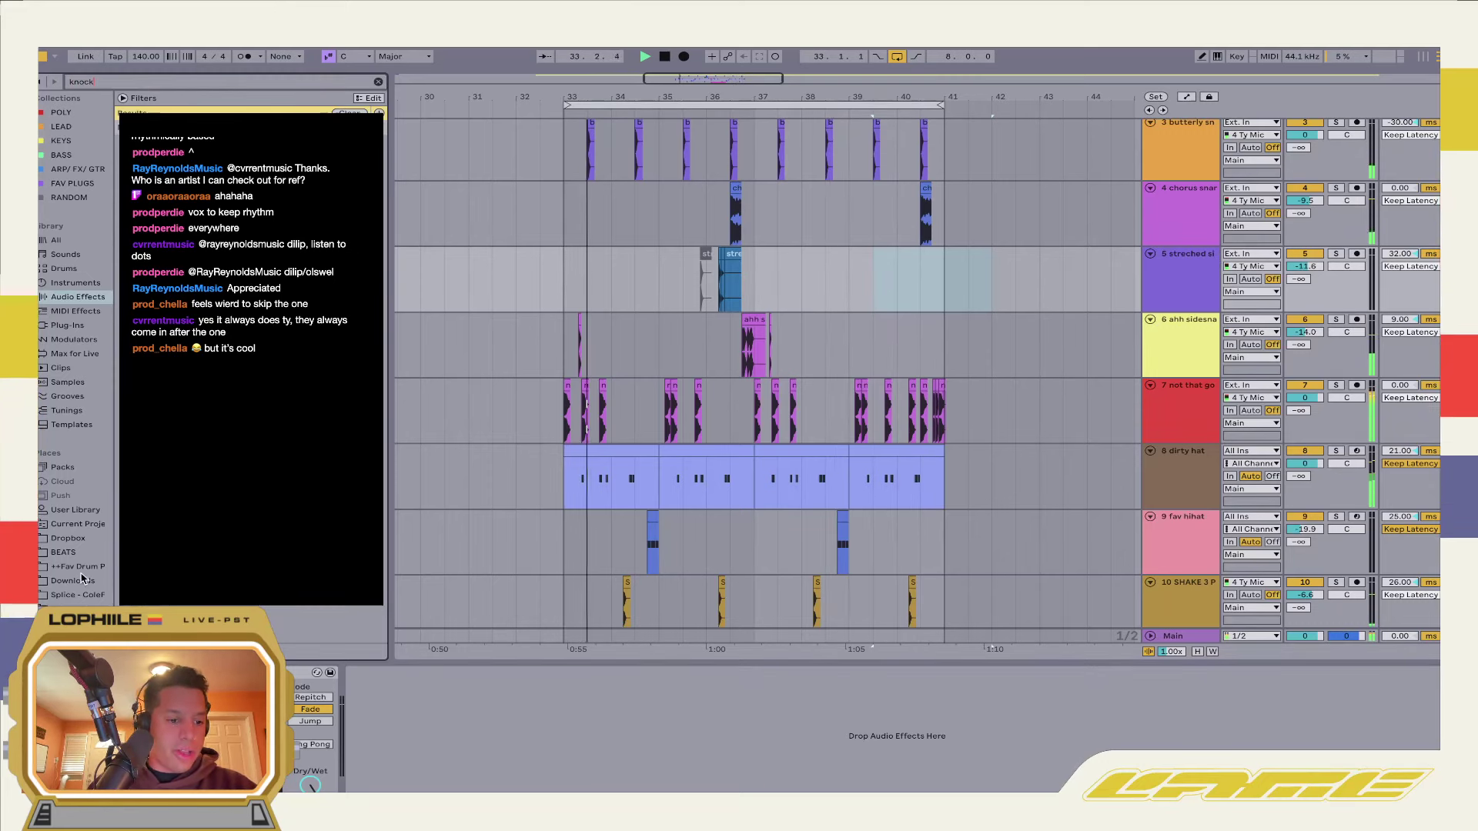
left_click(77, 567)
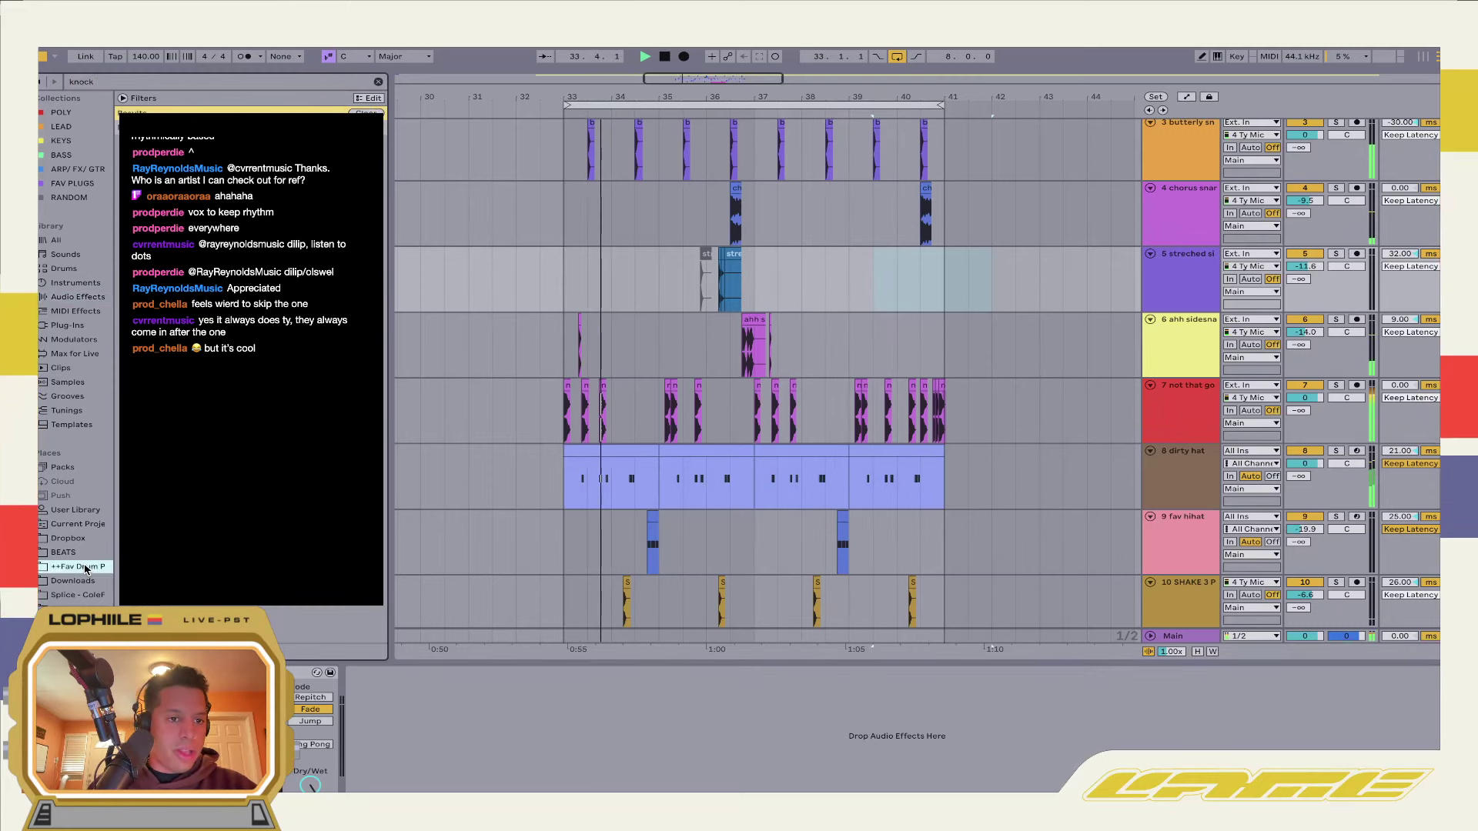
left_click(111, 83)
type("do")
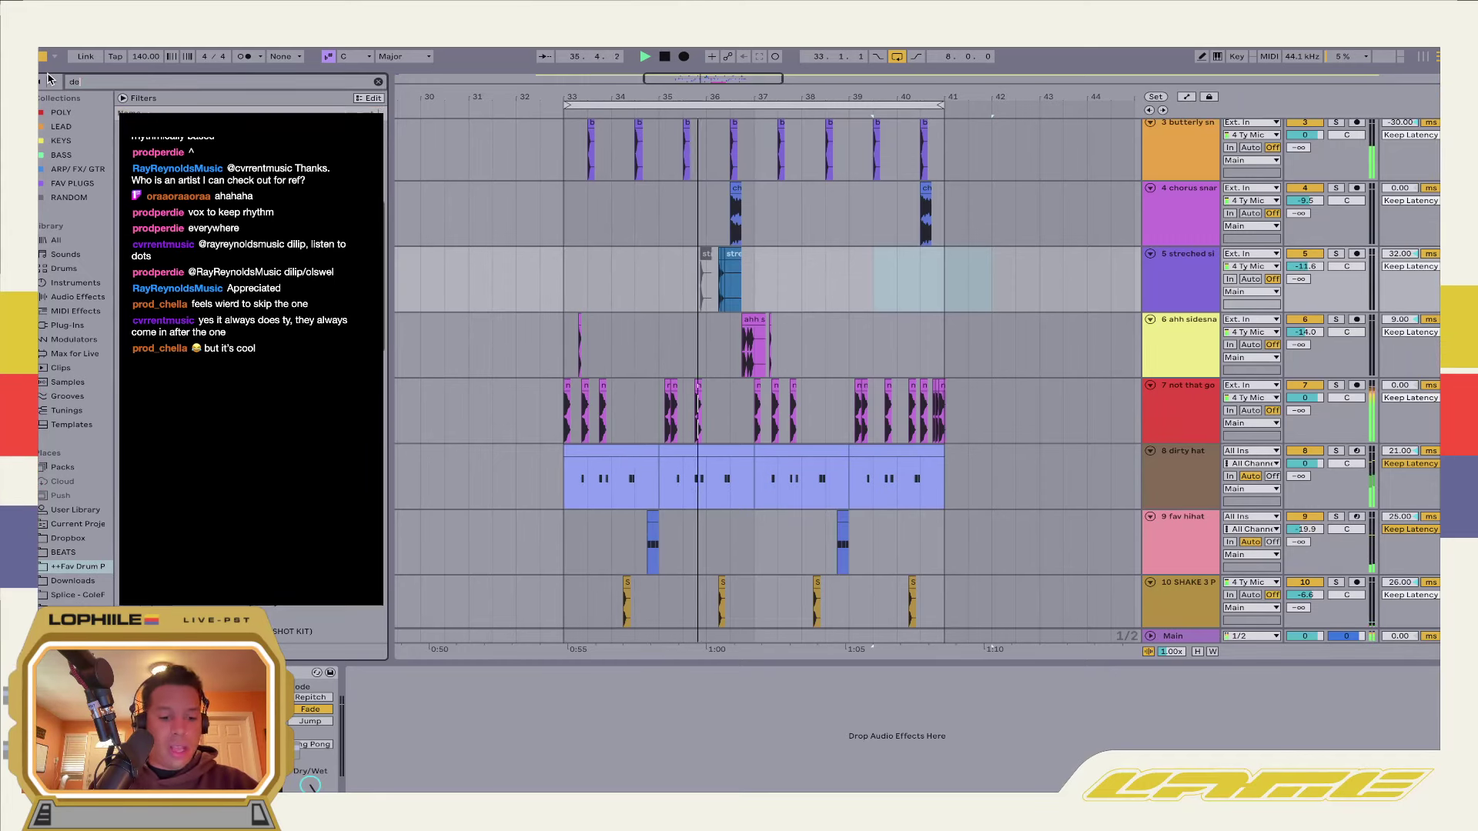
type("cap")
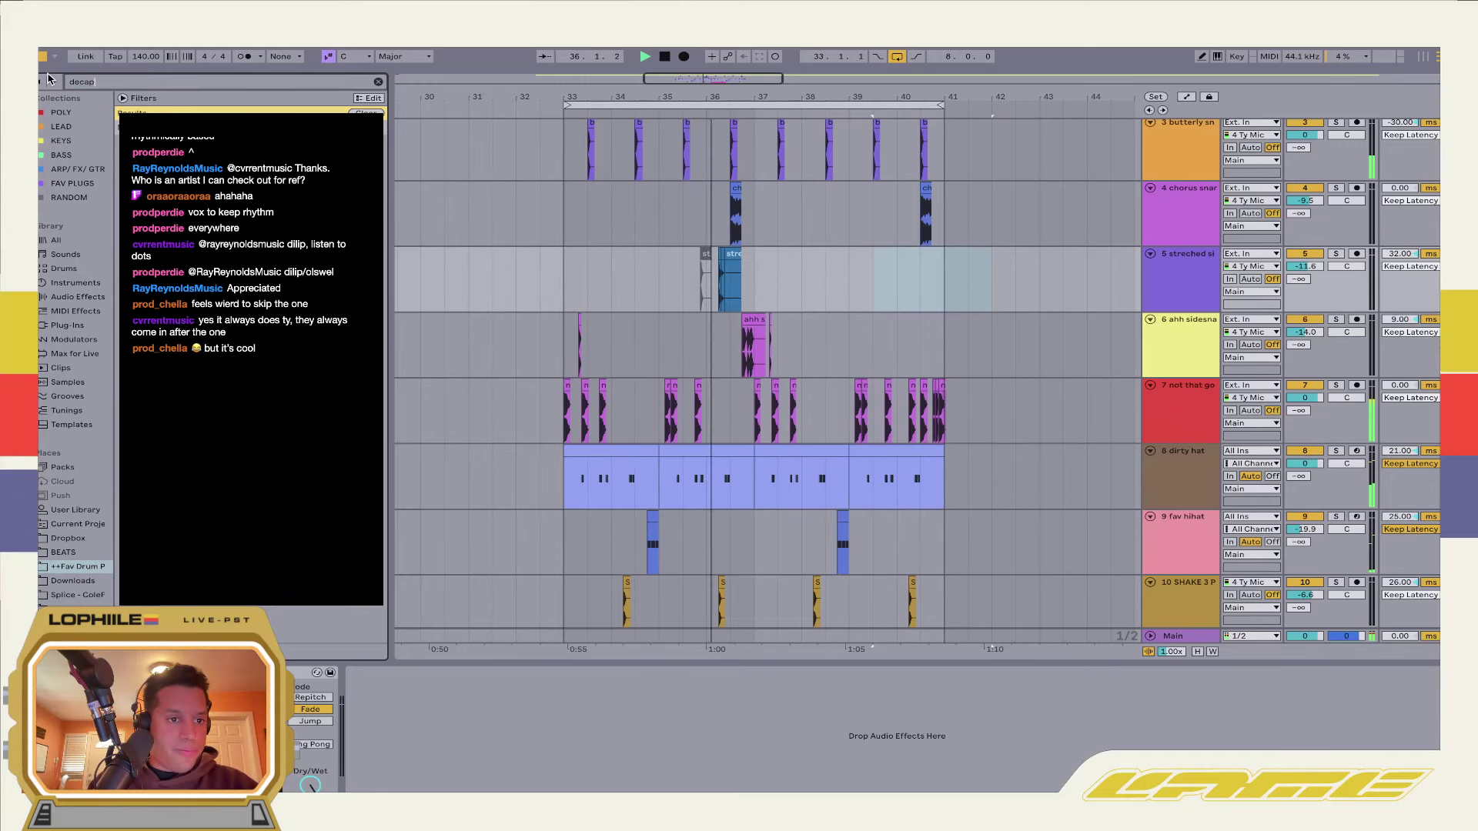
left_click(659, 269)
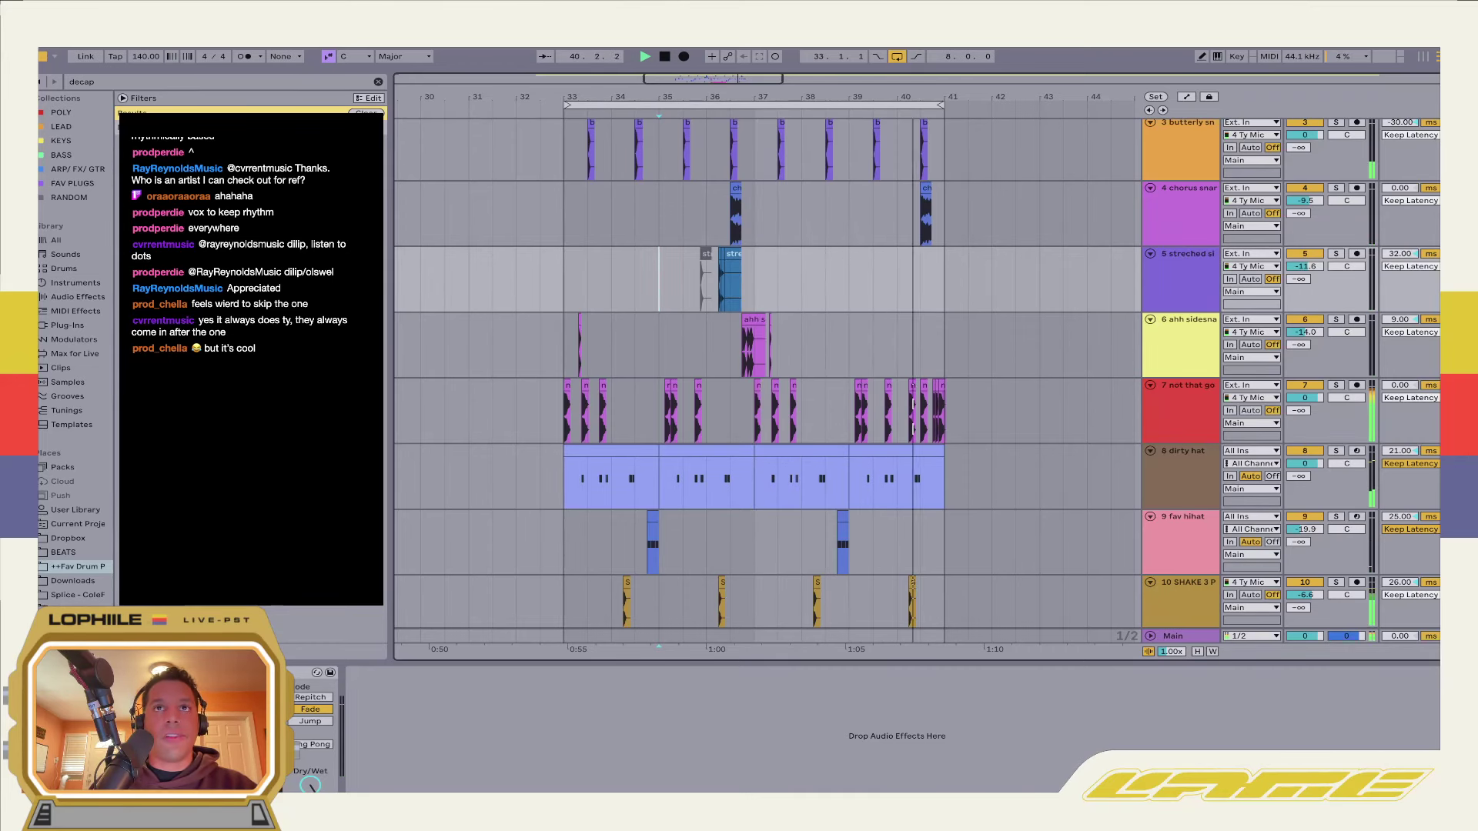
left_click(877, 238)
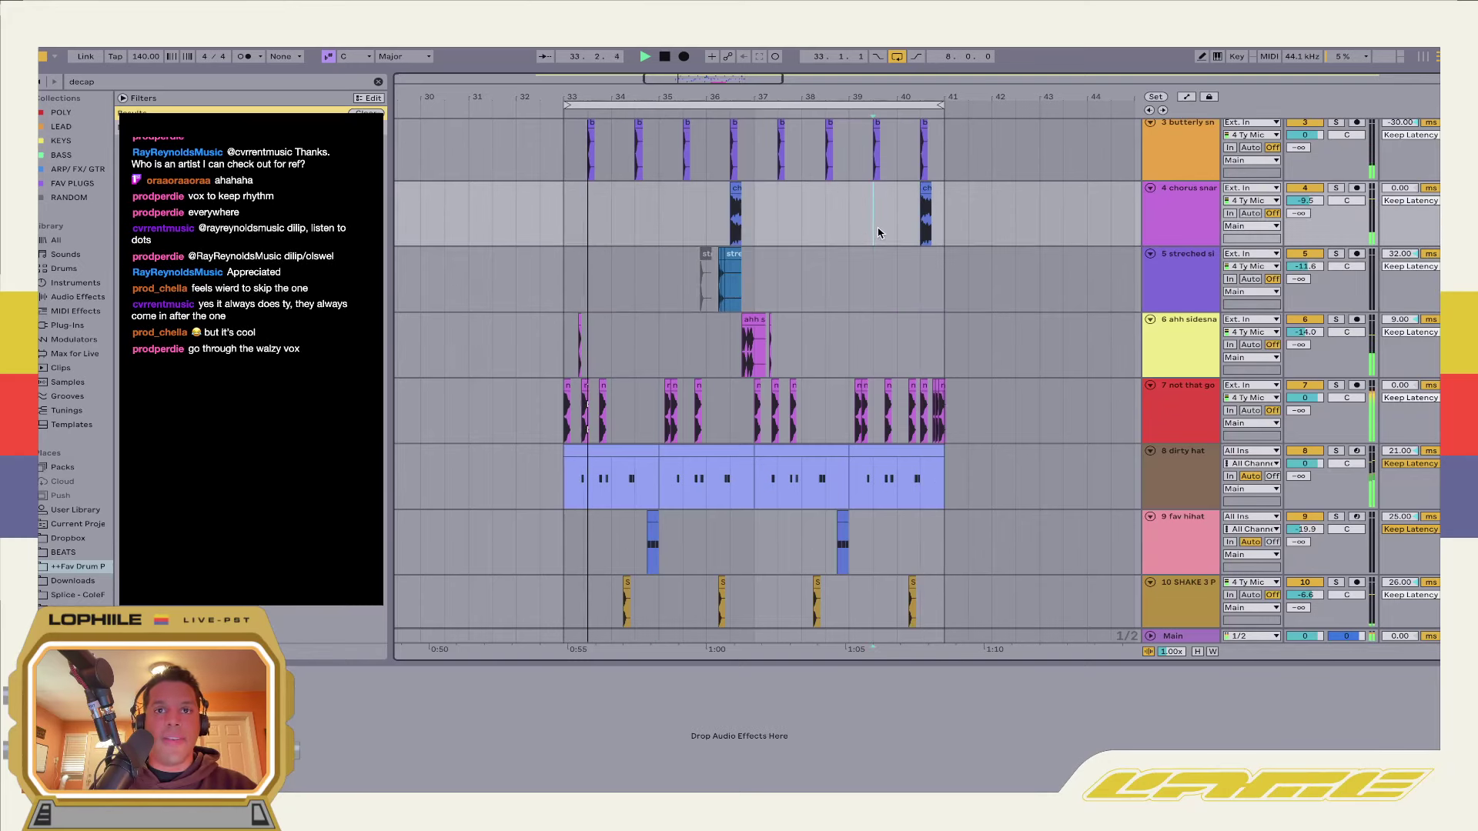
Raise the ahh sidesnare track to -11.8 dB while the loop plays
left_click(1153, 221)
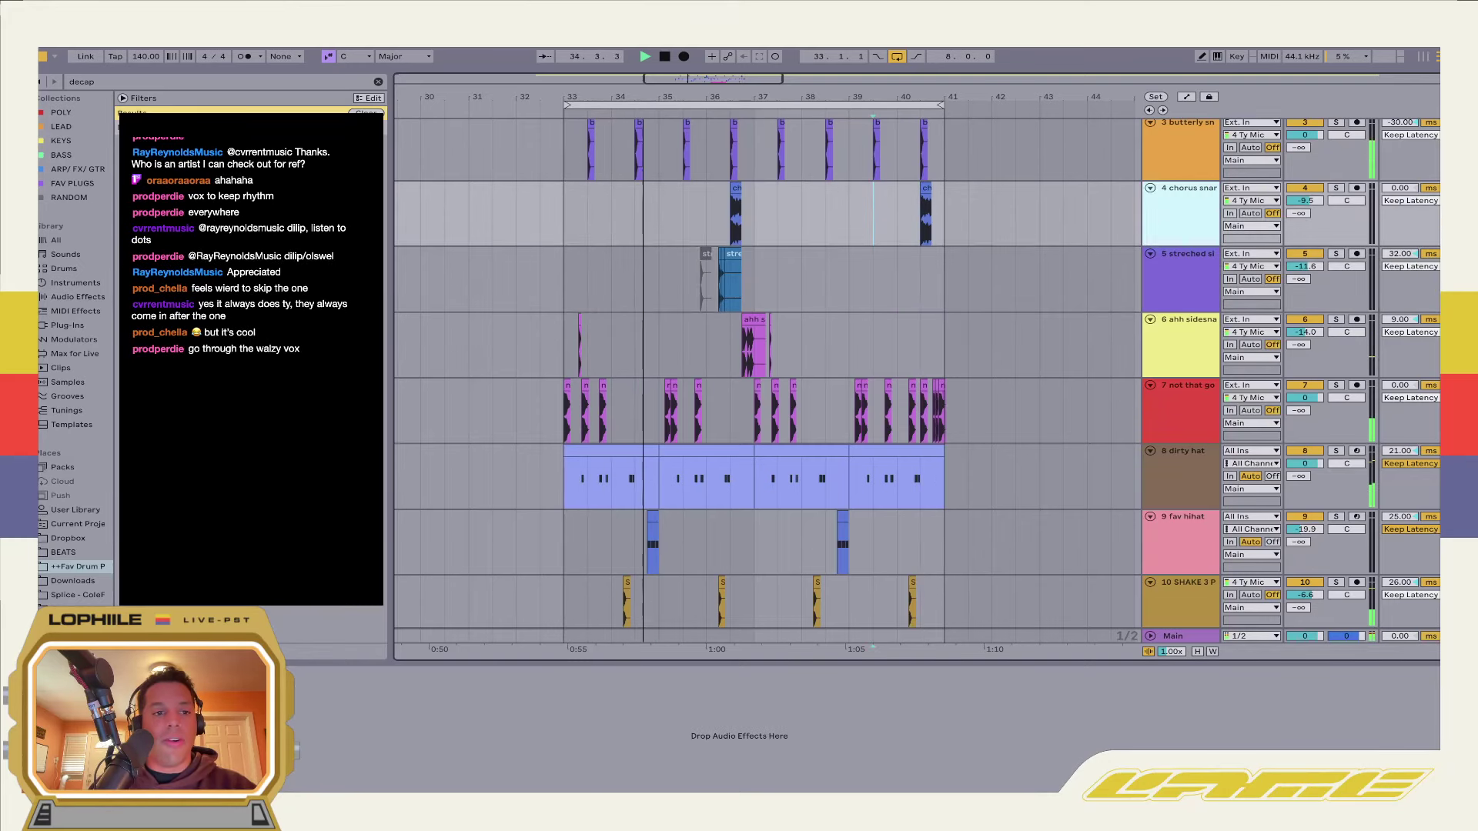
scroll(1078, 385, "up", 5)
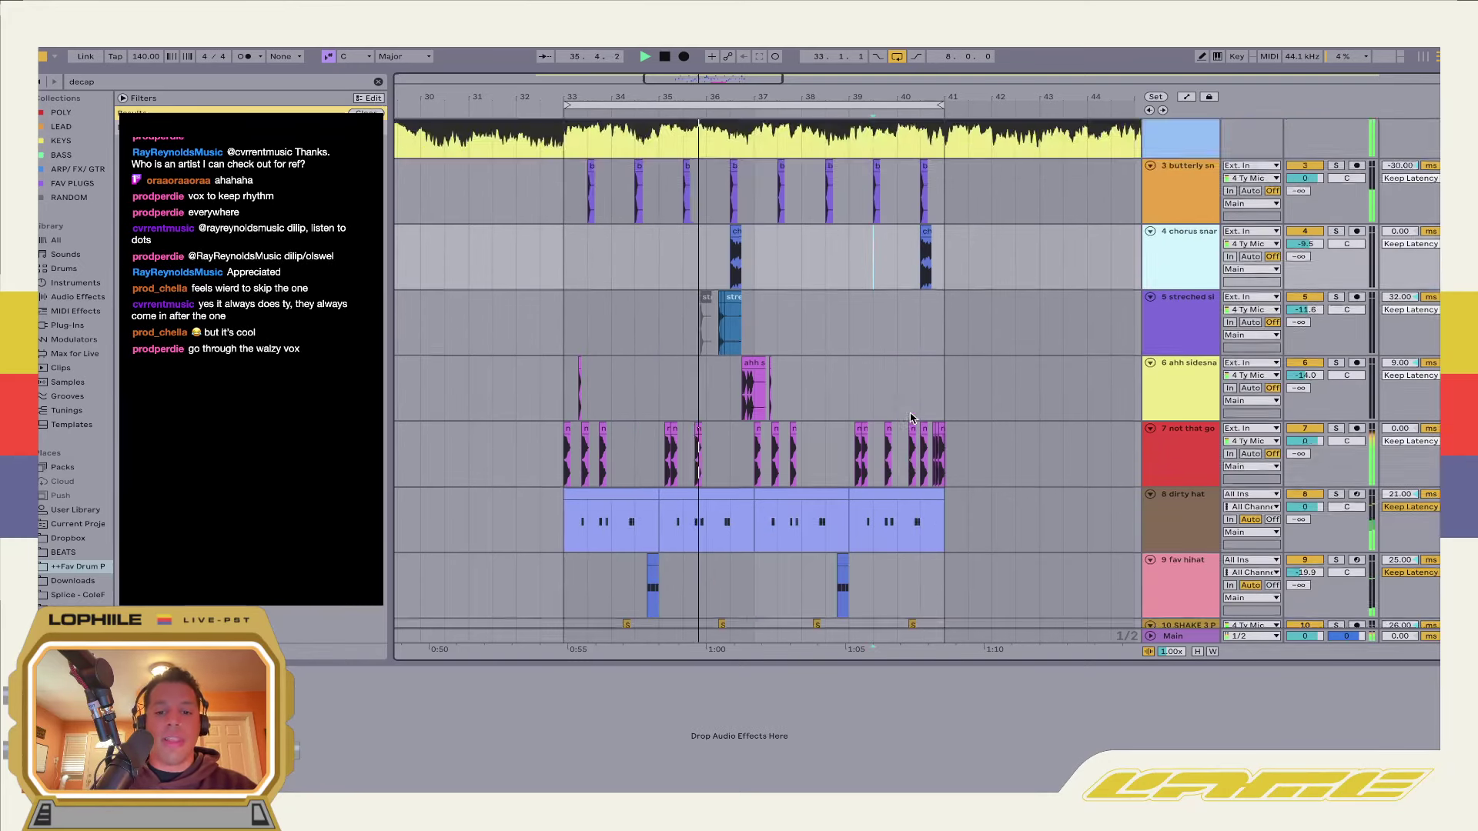
left_click(1203, 393)
scroll(1099, 542, "up", 1)
scroll(1039, 501, "down", 2)
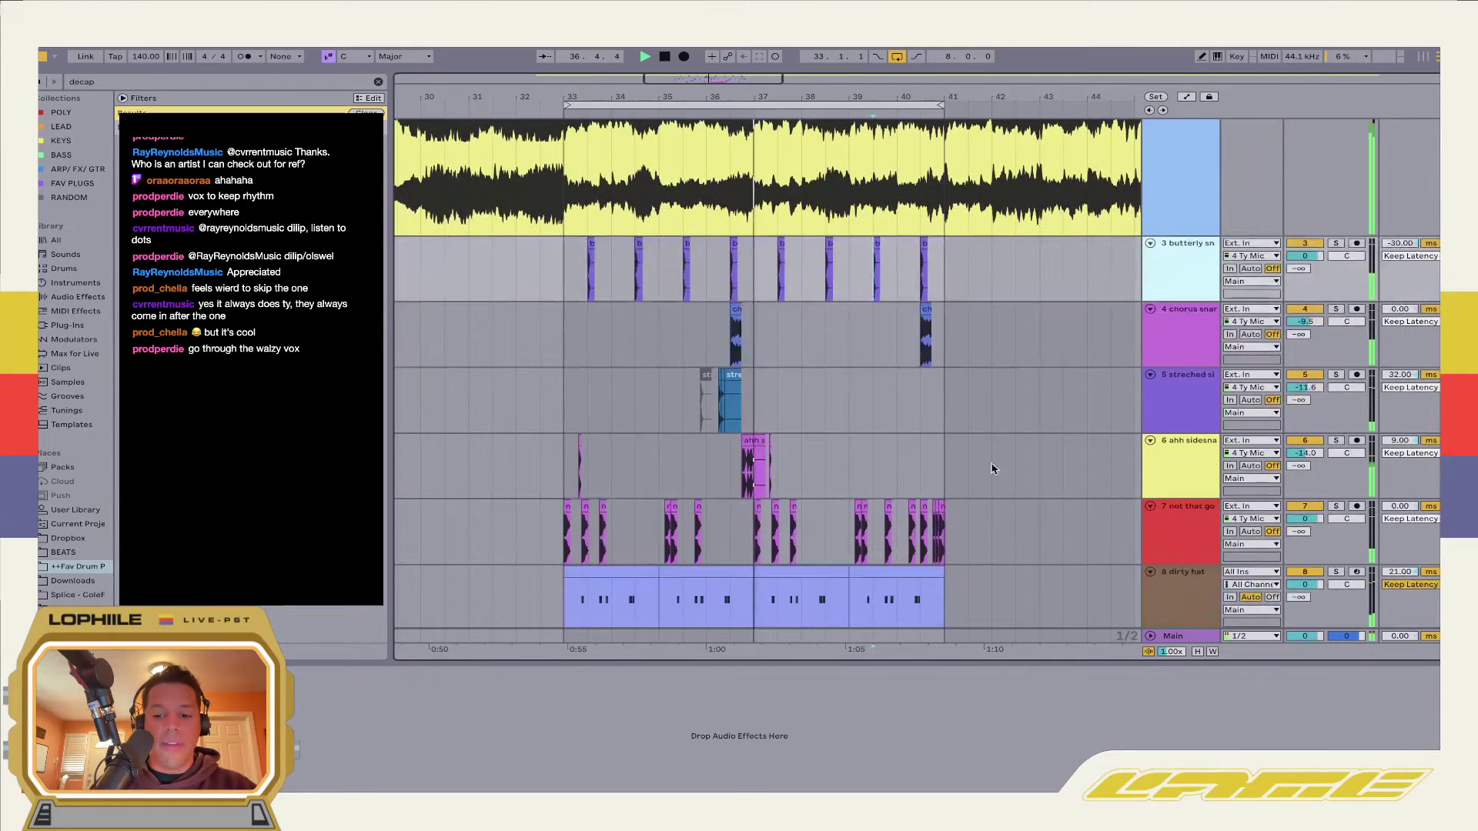
left_click(741, 472)
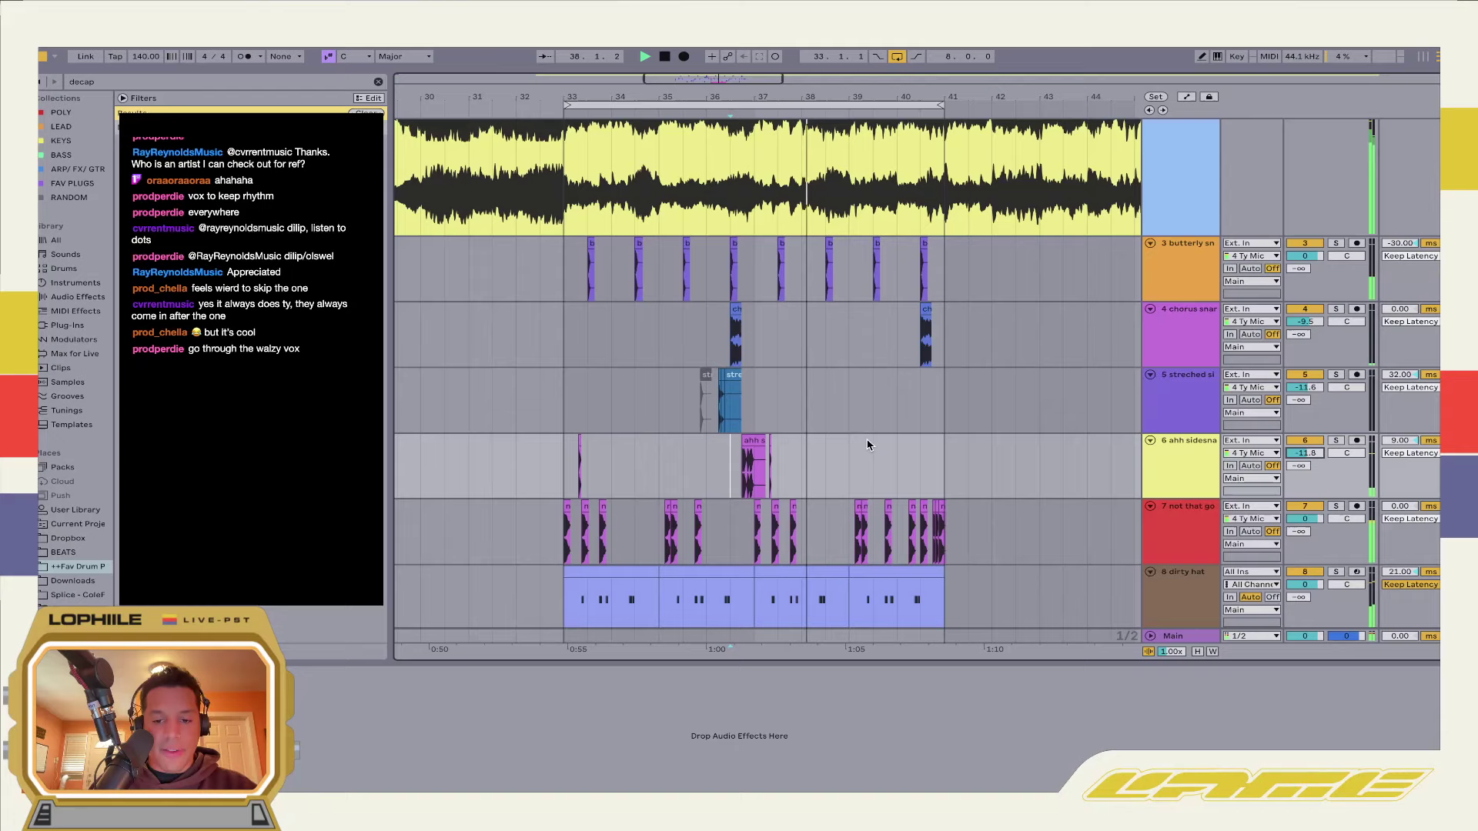
Raise the fav hihat track to -16.5 dB
scroll(867, 456, "down", 1)
scroll(867, 455, "down", 4)
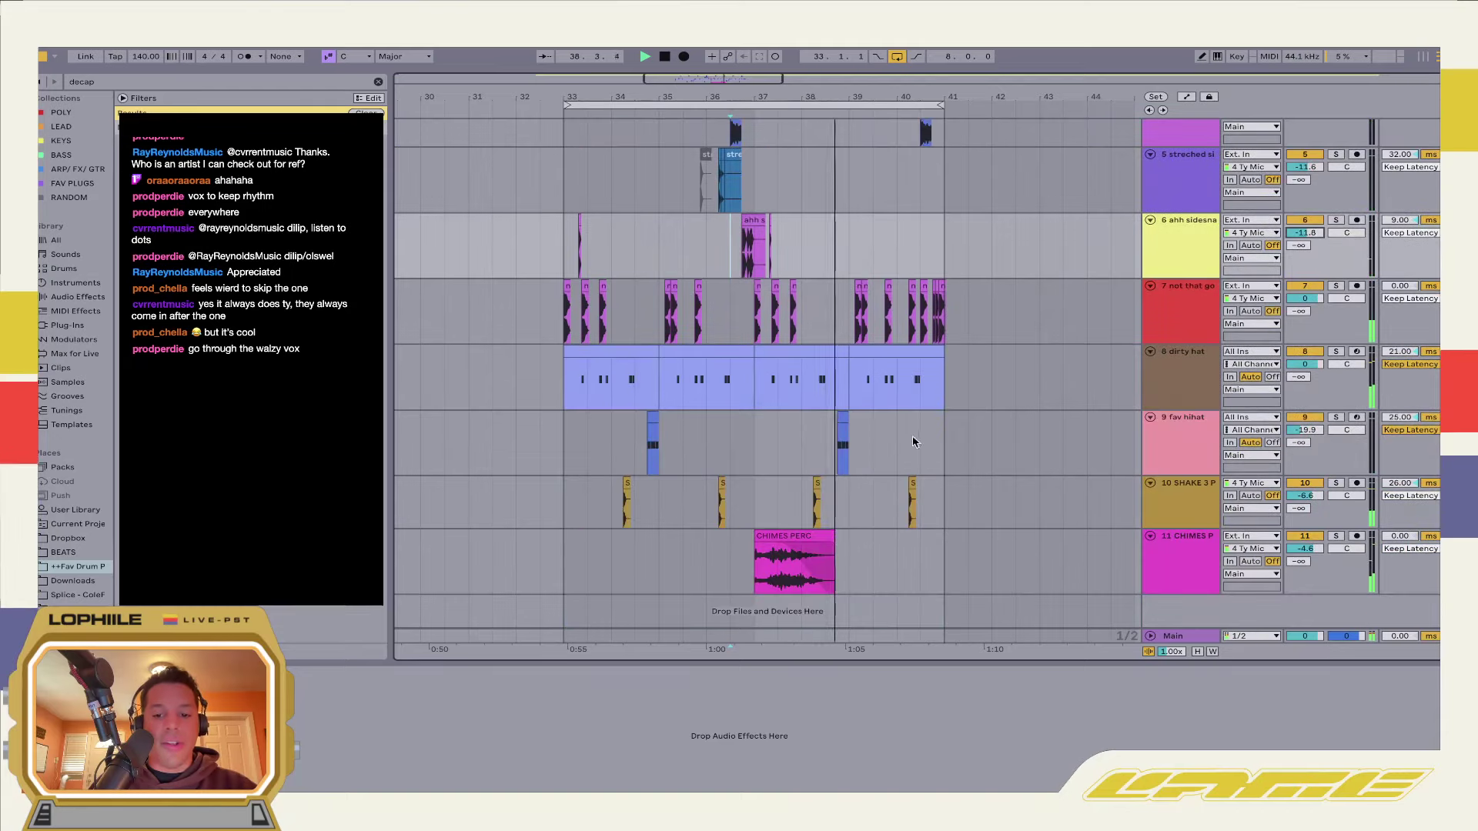
left_click(776, 456)
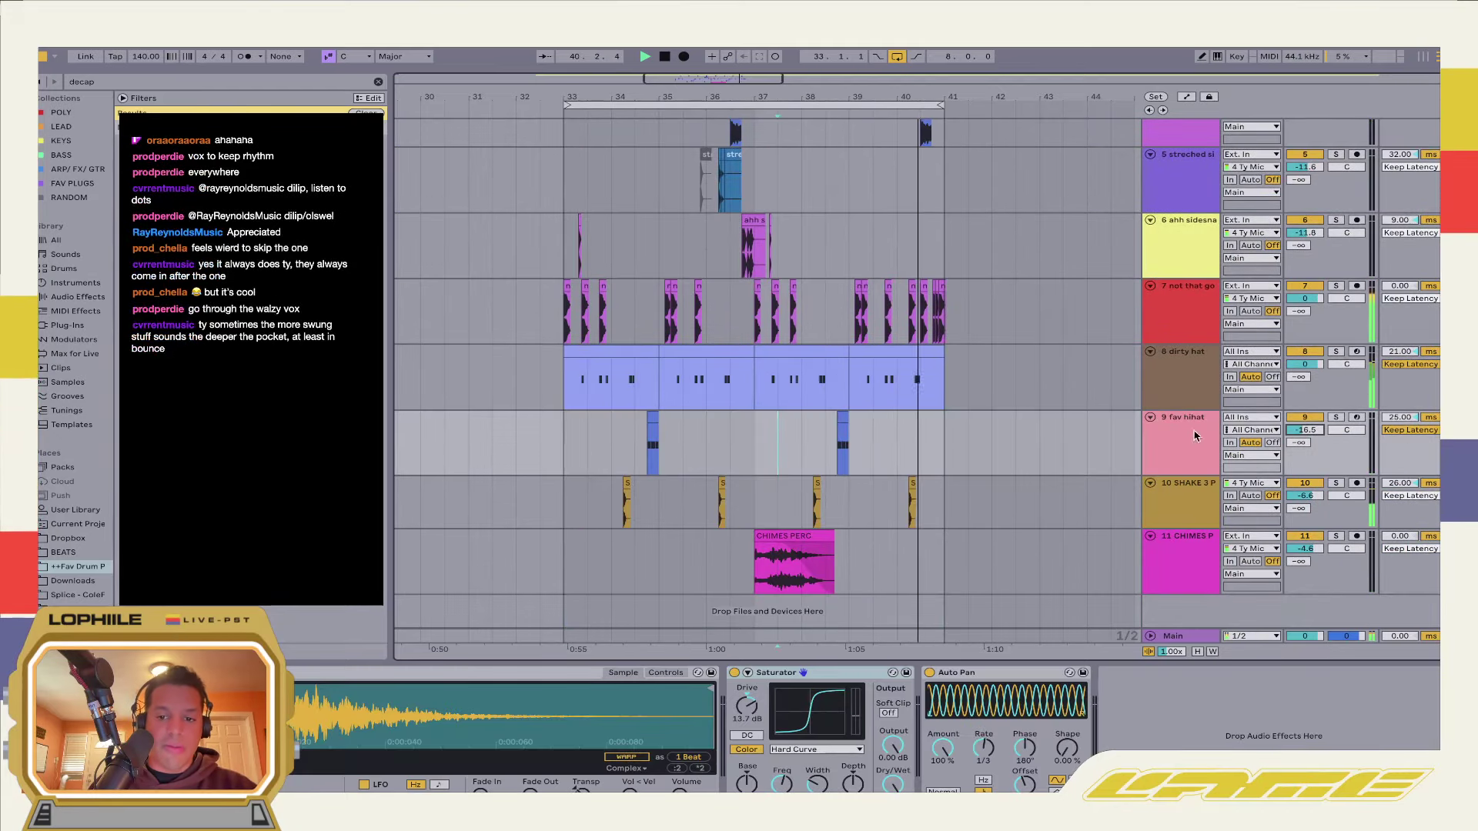
left_click(899, 385)
scroll(897, 370, "up", 8)
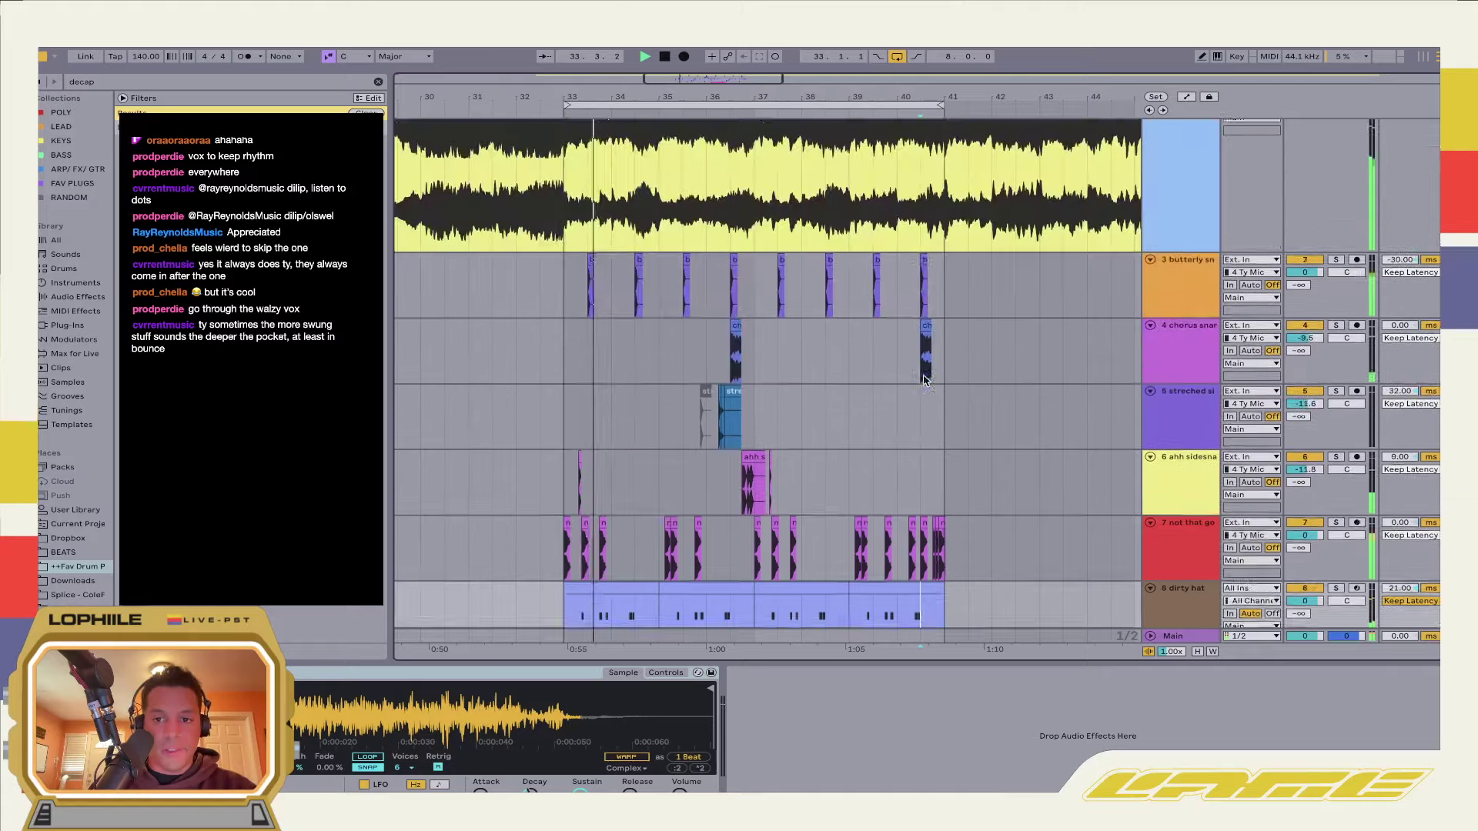
Replay from bar 33, set track delays of 22 ms on ahh sidesnare and 35 ms on dirty hat, and lower fav hihat to -17.3 dB
left_click(579, 303)
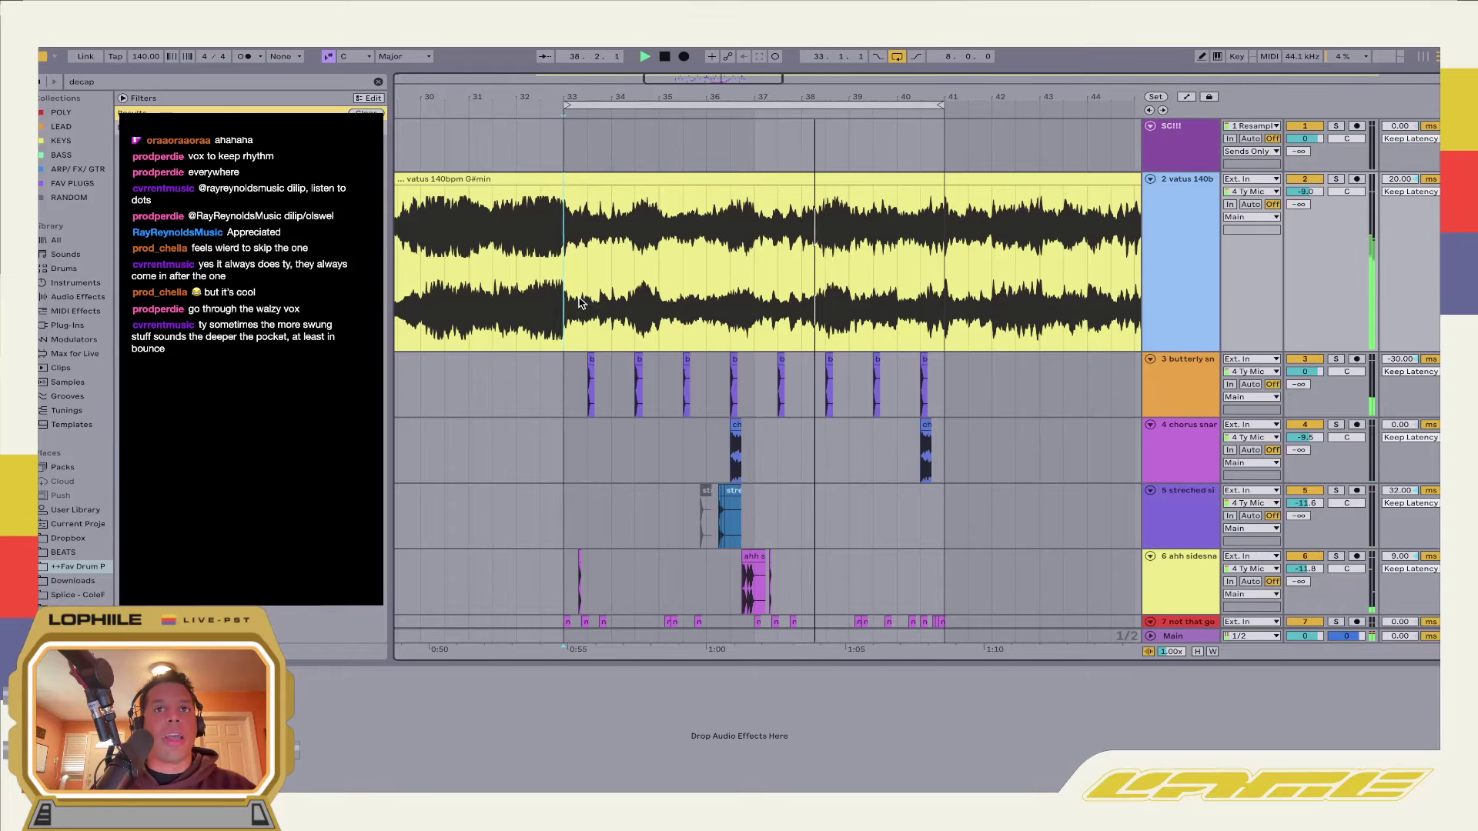
scroll(972, 394, "down", 4)
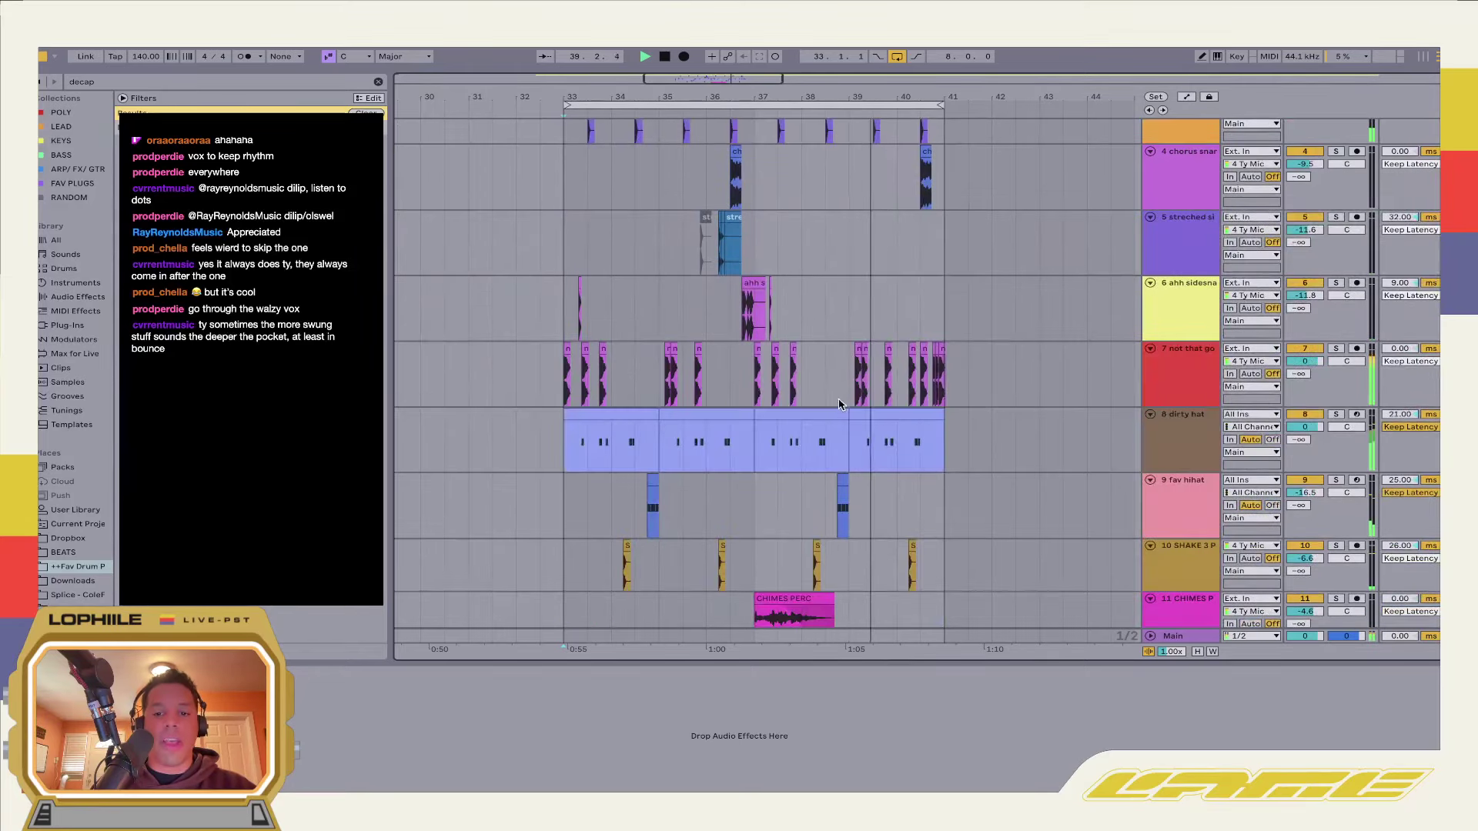
left_click(722, 323)
key("space")
key("plus")
key("plus")
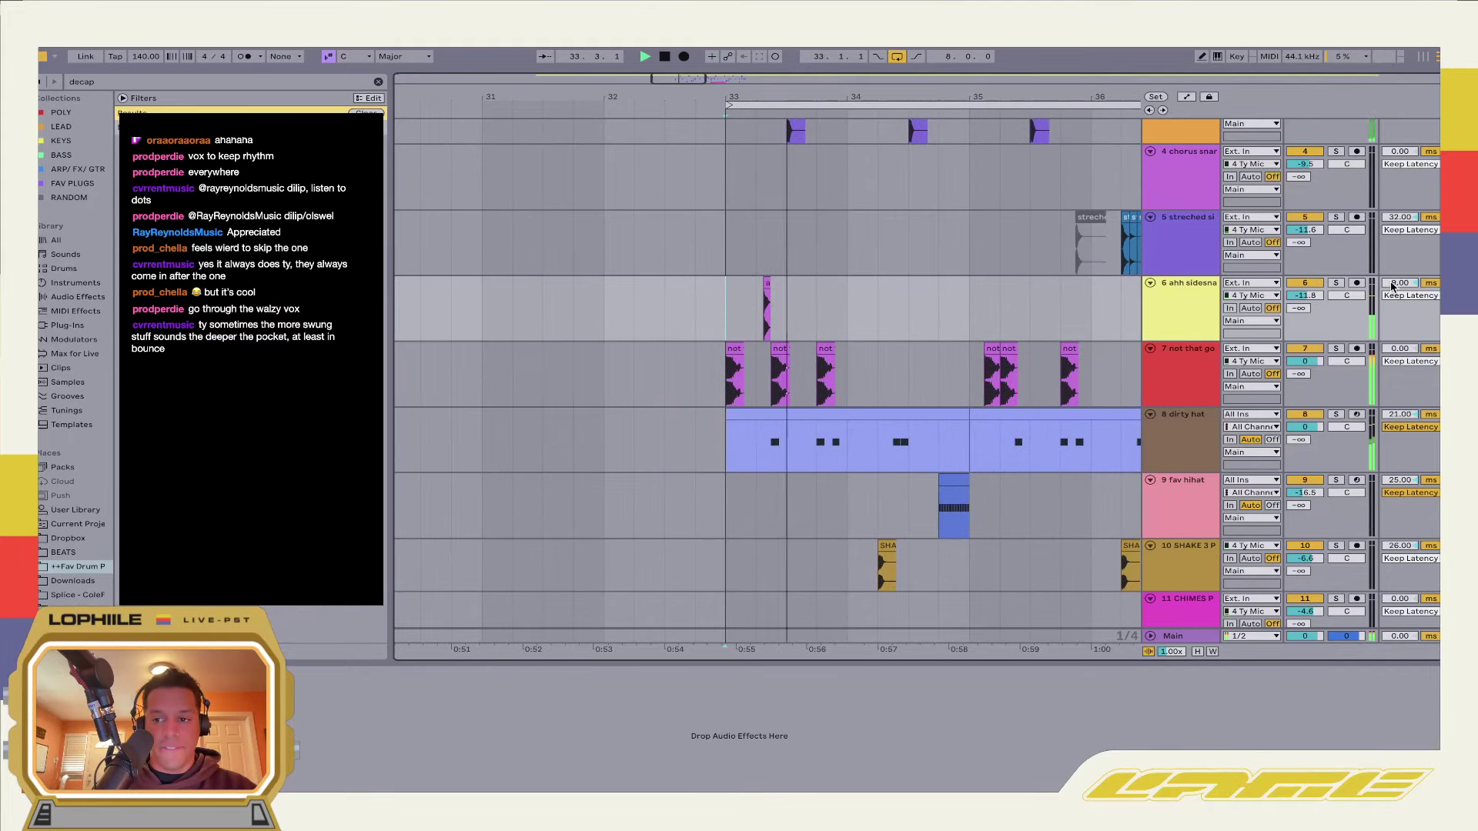
left_click_drag(1392, 287, 1397, 285)
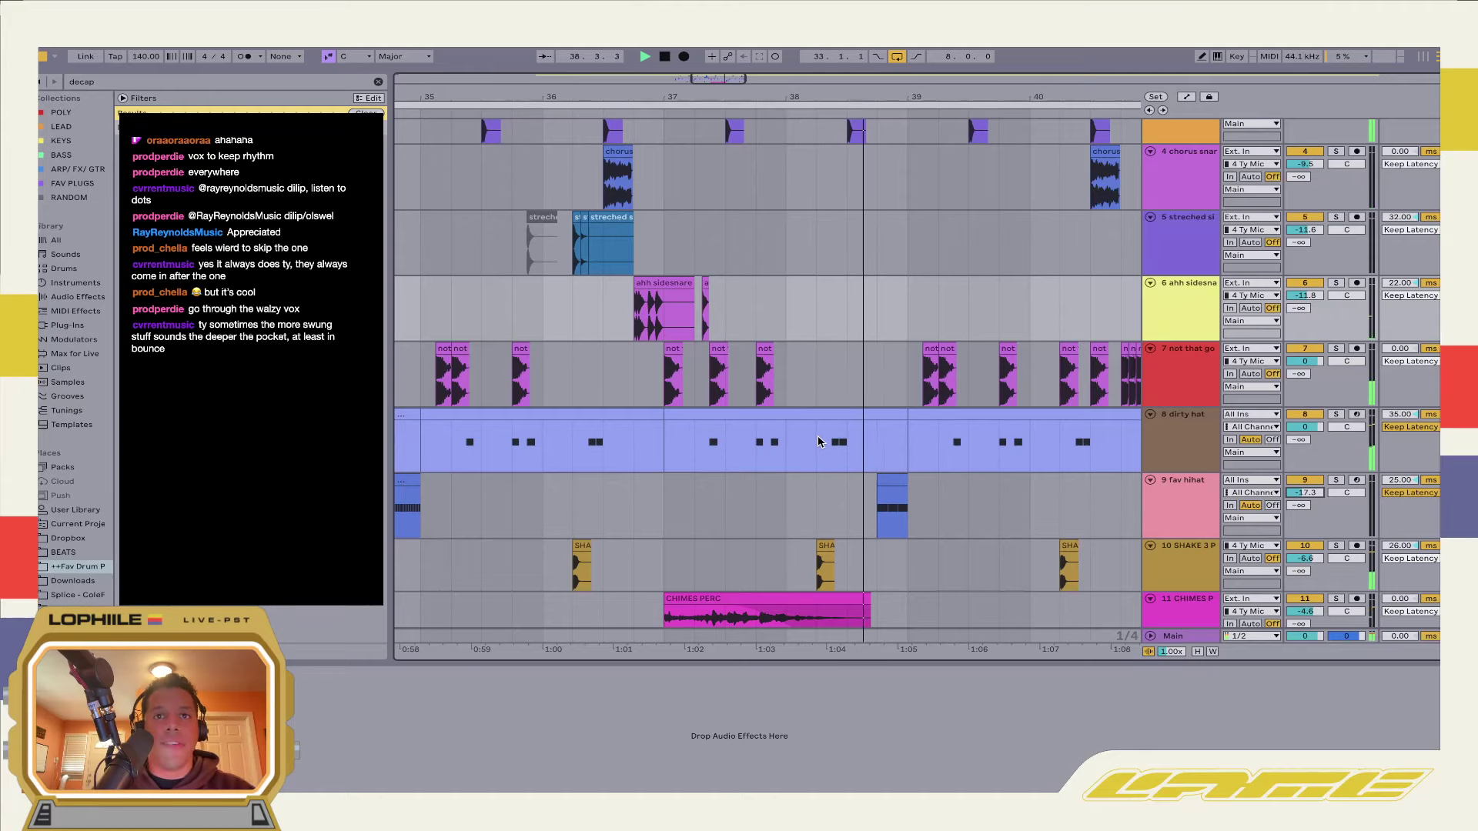
Delete the final kick hit of the closing roll just before bar 41 on the not that go track, and stop playback
scroll(853, 445, "up", 5)
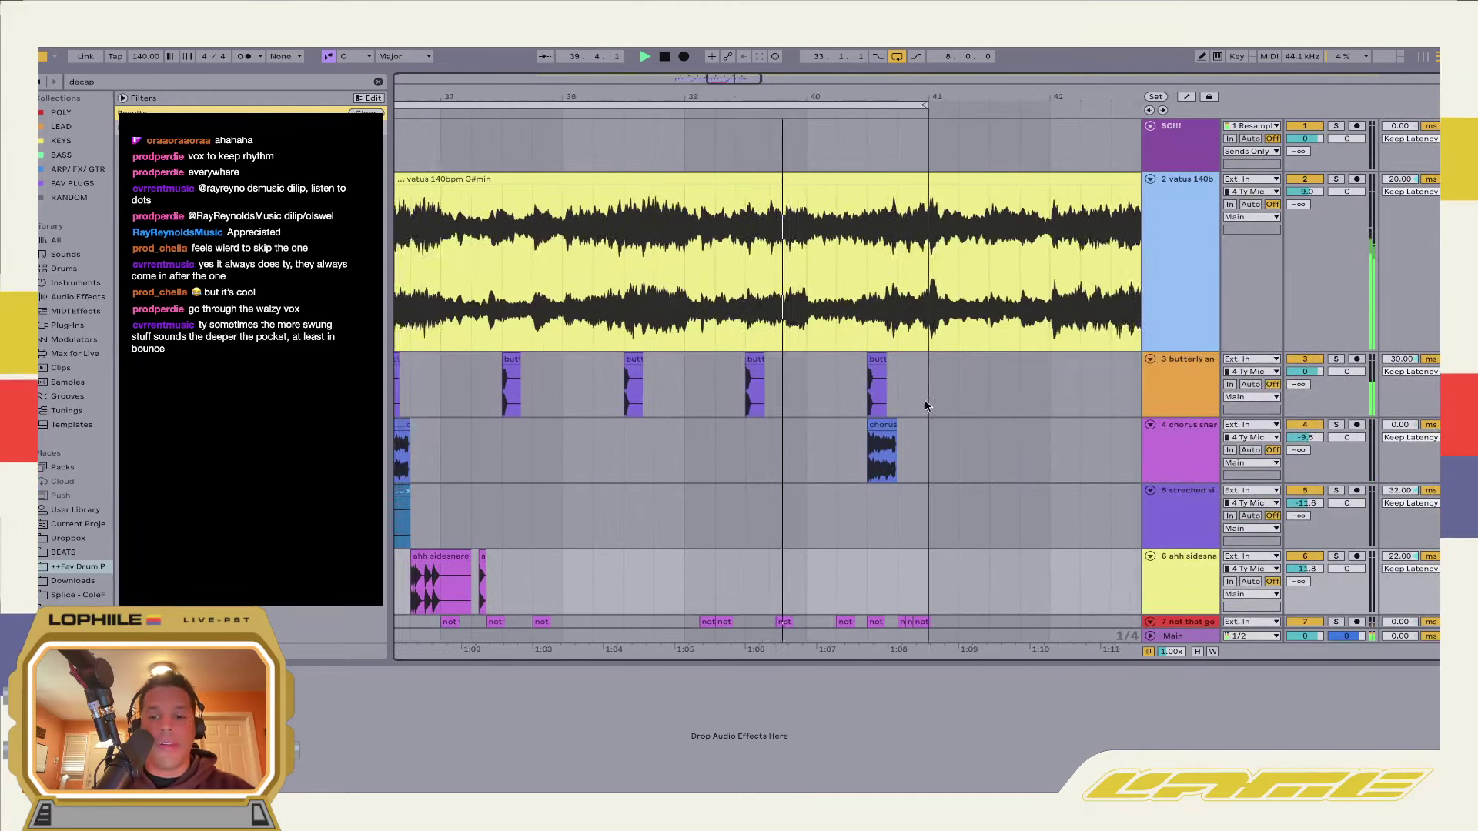
scroll(858, 428, "down", 5)
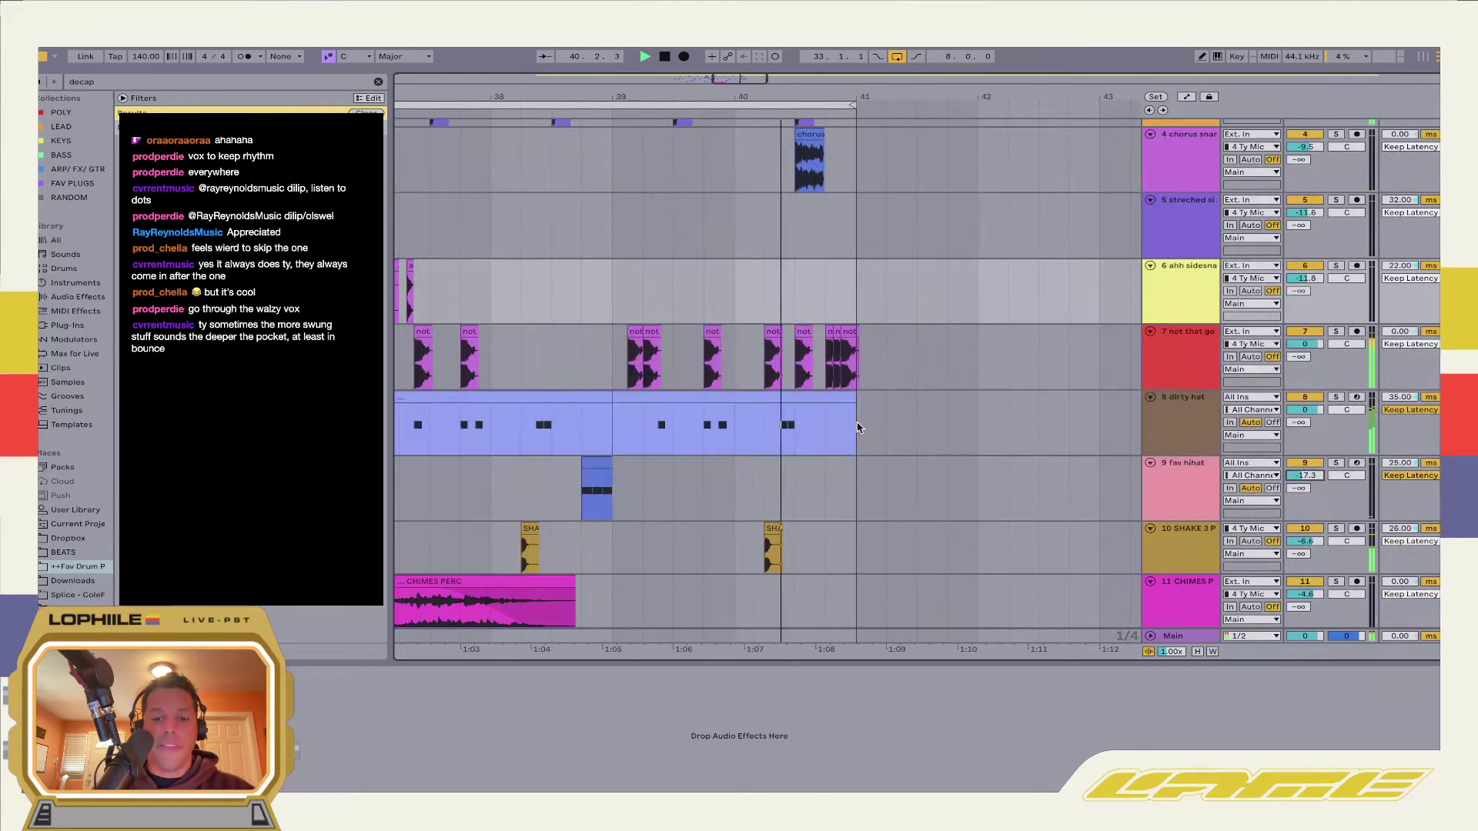
left_click(831, 364)
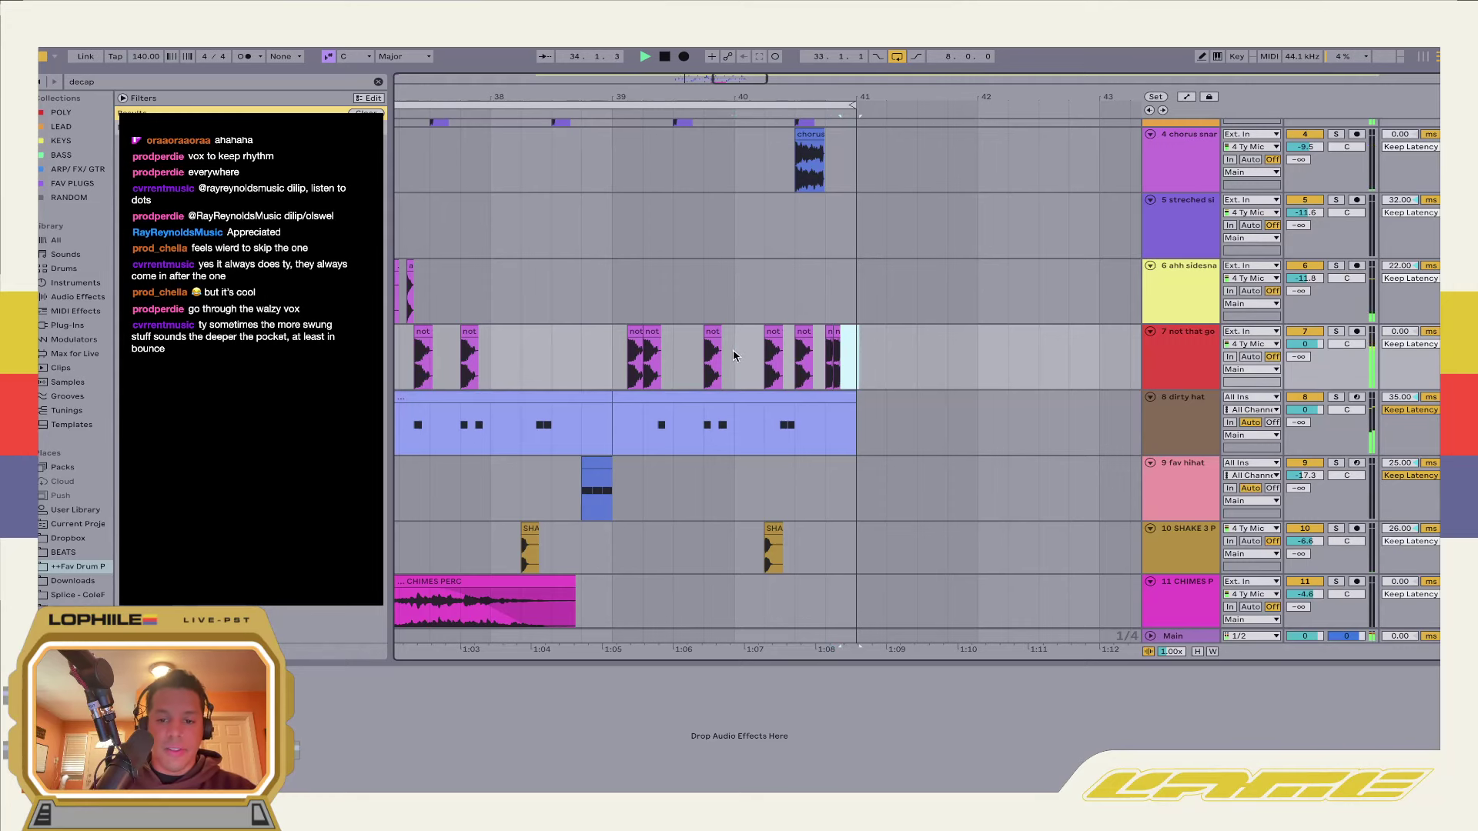
scroll(835, 356, "up", 5)
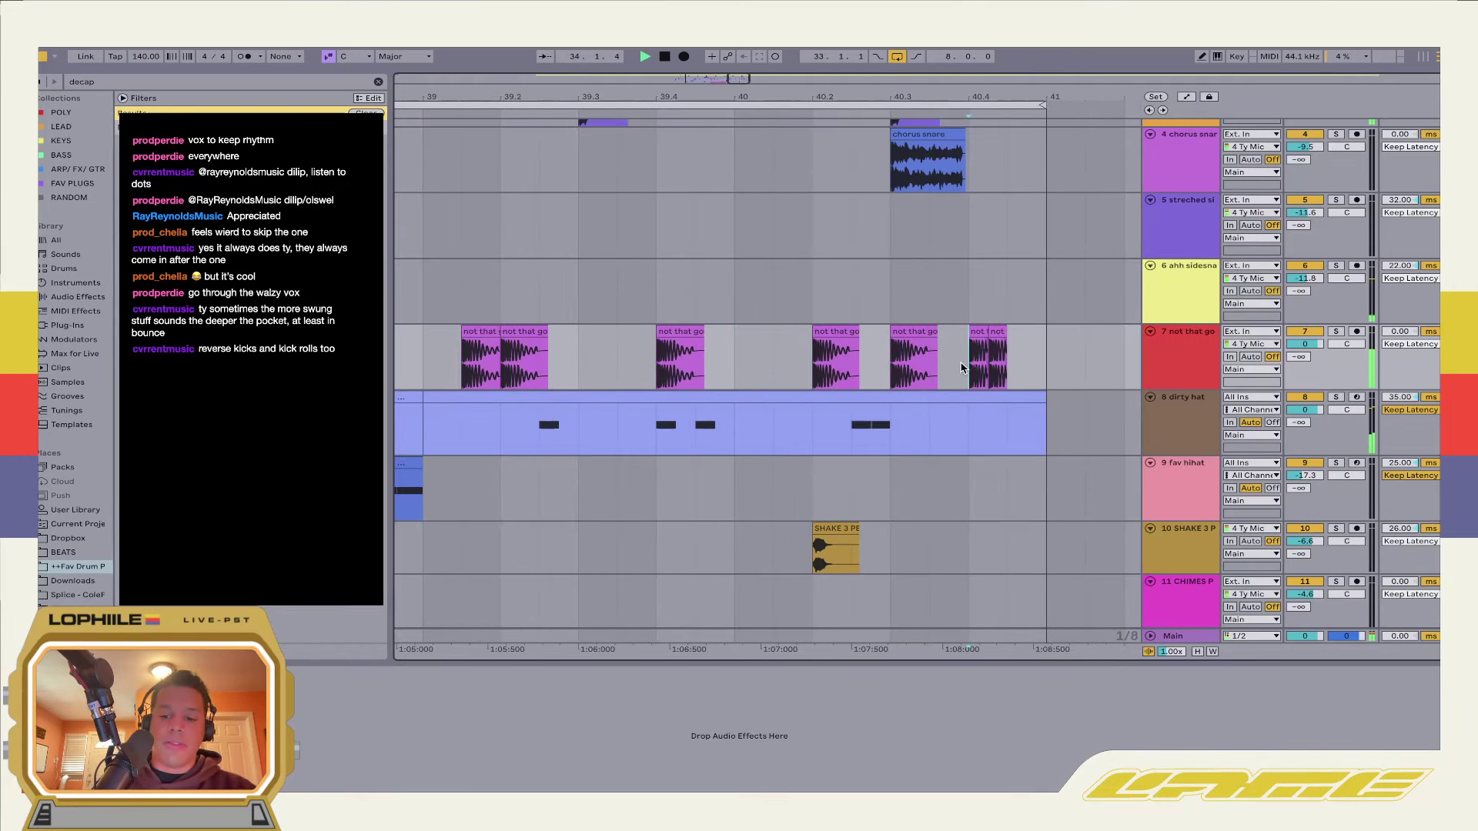
scroll(961, 368, "down", 8)
key("space")
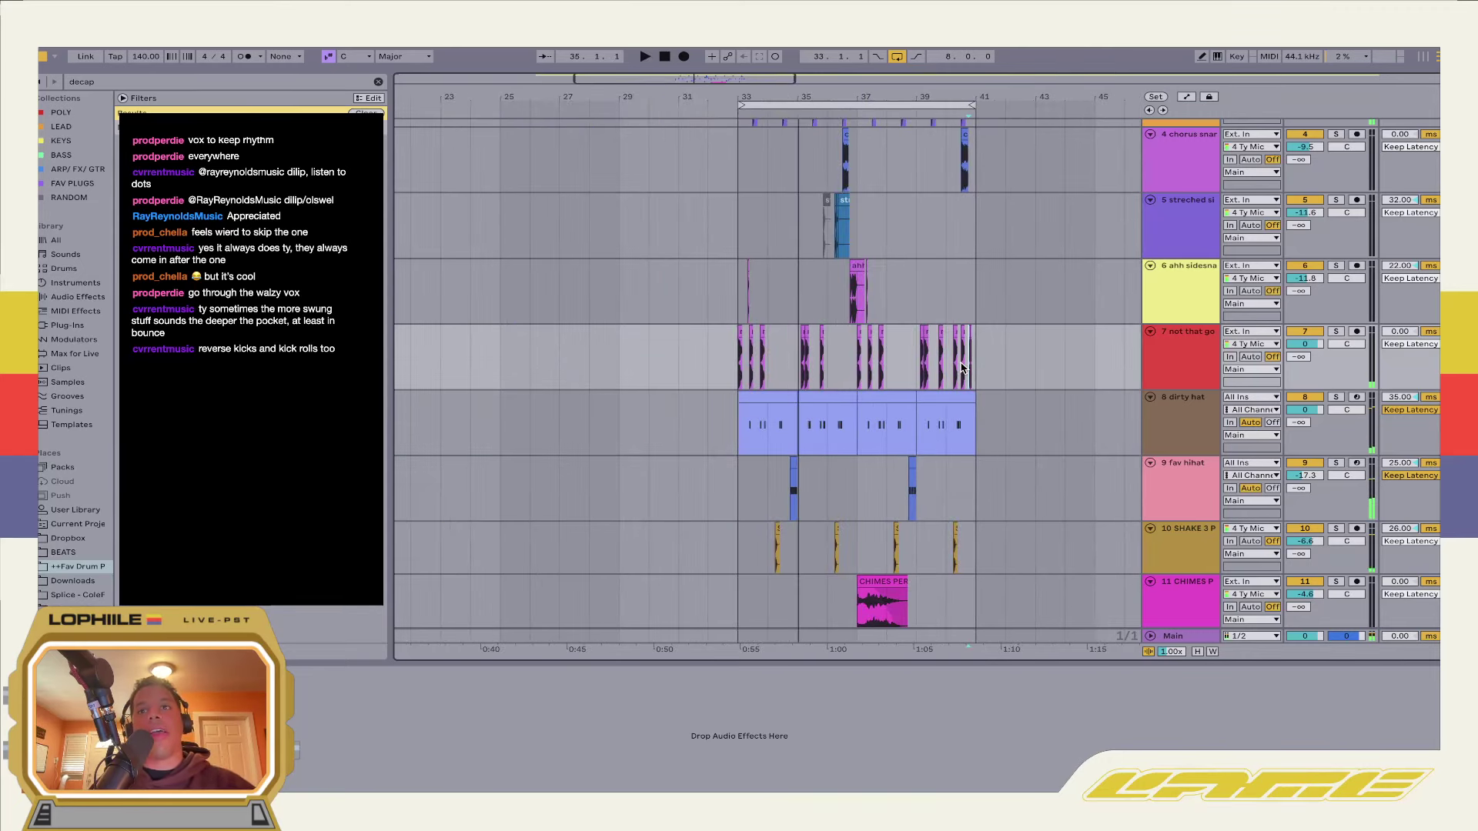